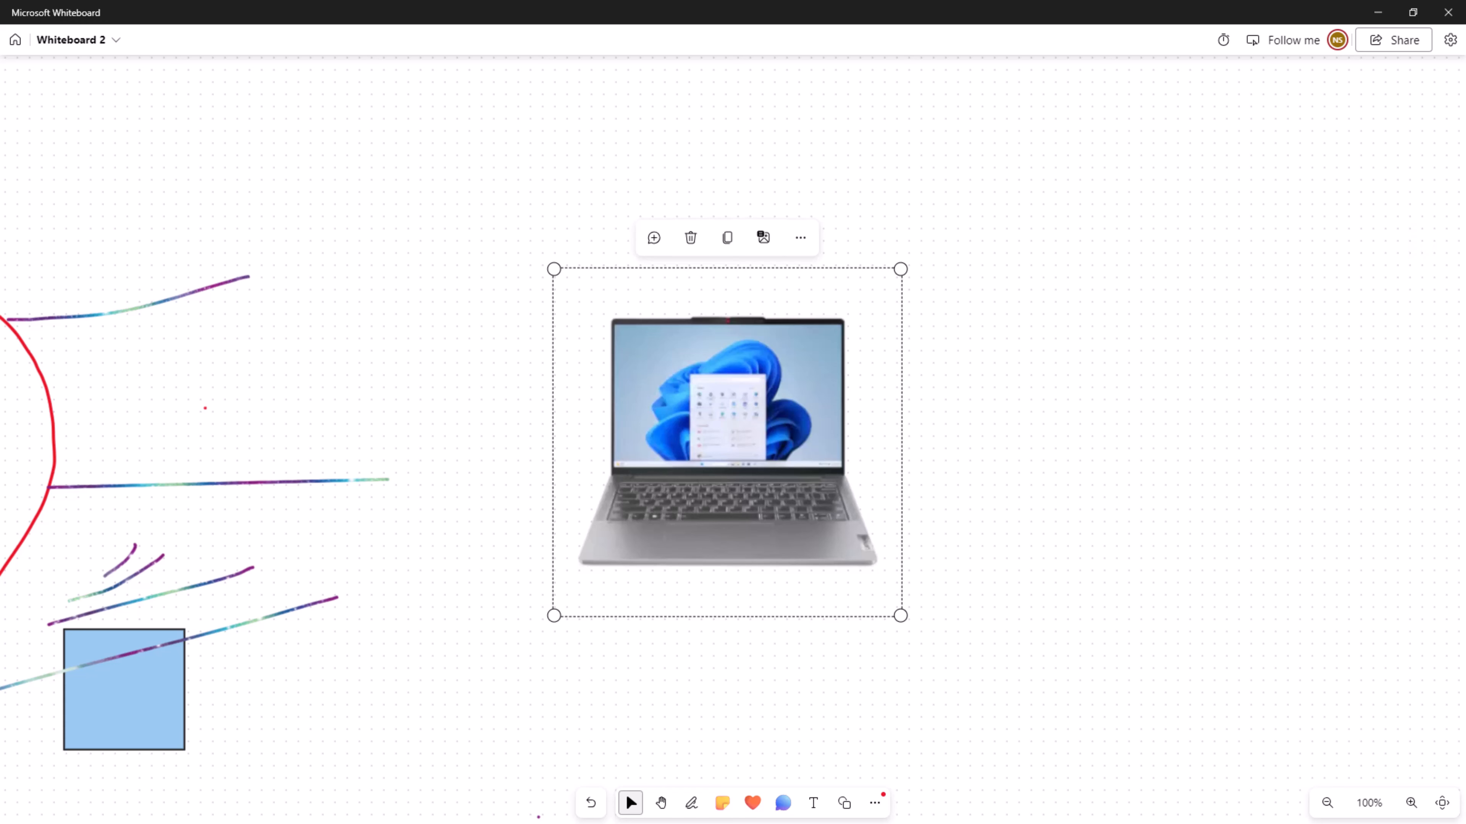
# - Shrink the laptop picture and place it at the end of the upper line leaving the red forest outline
pyautogui.moveTo(901, 268); pyautogui.dragTo(633, 536)
pyautogui.click(713, 336)
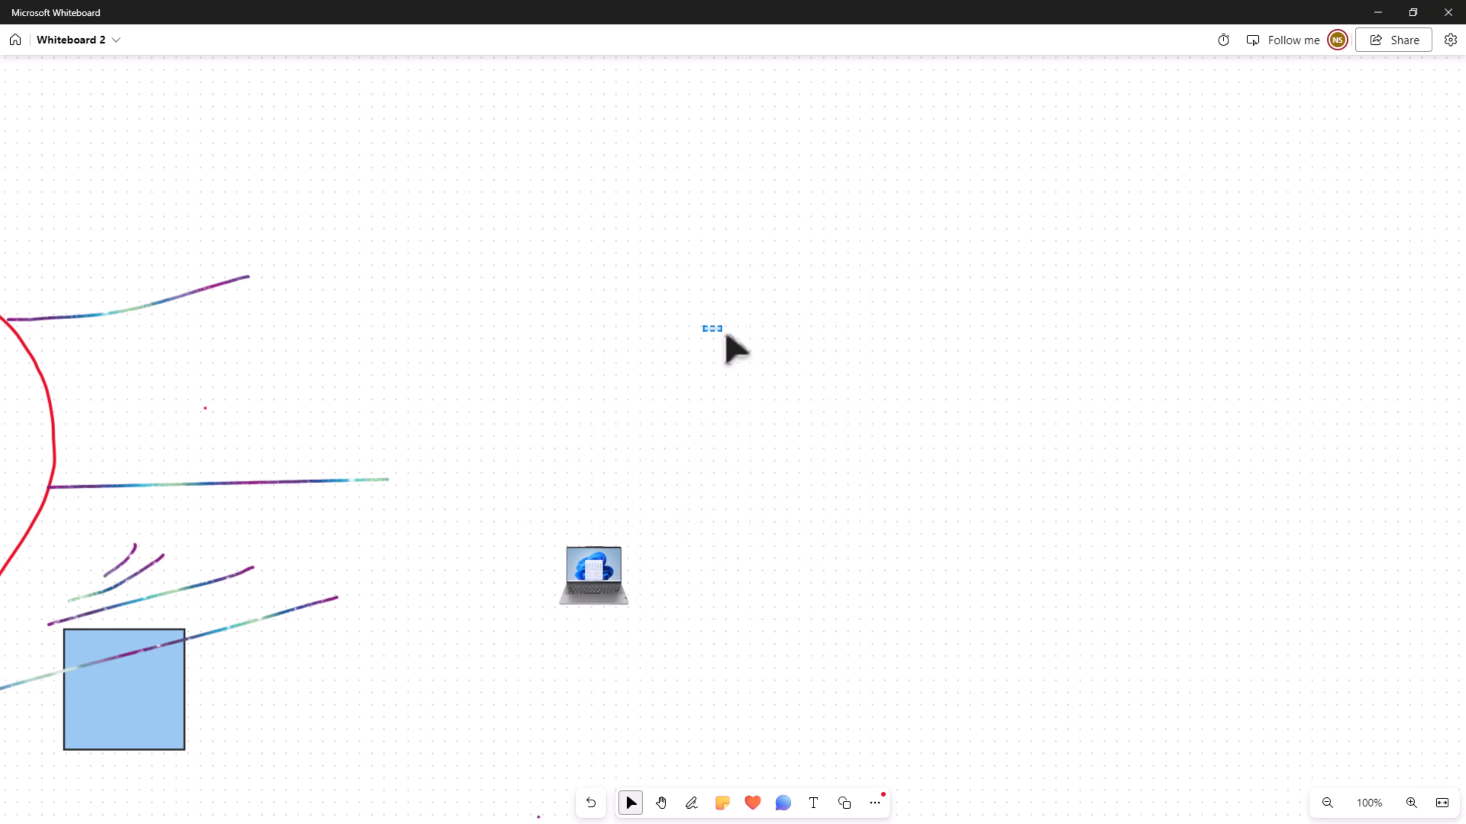
pyautogui.click(661, 802)
pyautogui.moveTo(794, 407); pyautogui.dragTo(1291, 343)
pyautogui.moveTo(1202, 497)
pyautogui.mouseDown()
pyautogui.moveTo(1211, 452)
pyautogui.moveTo(1219, 495)
pyautogui.mouseUp()
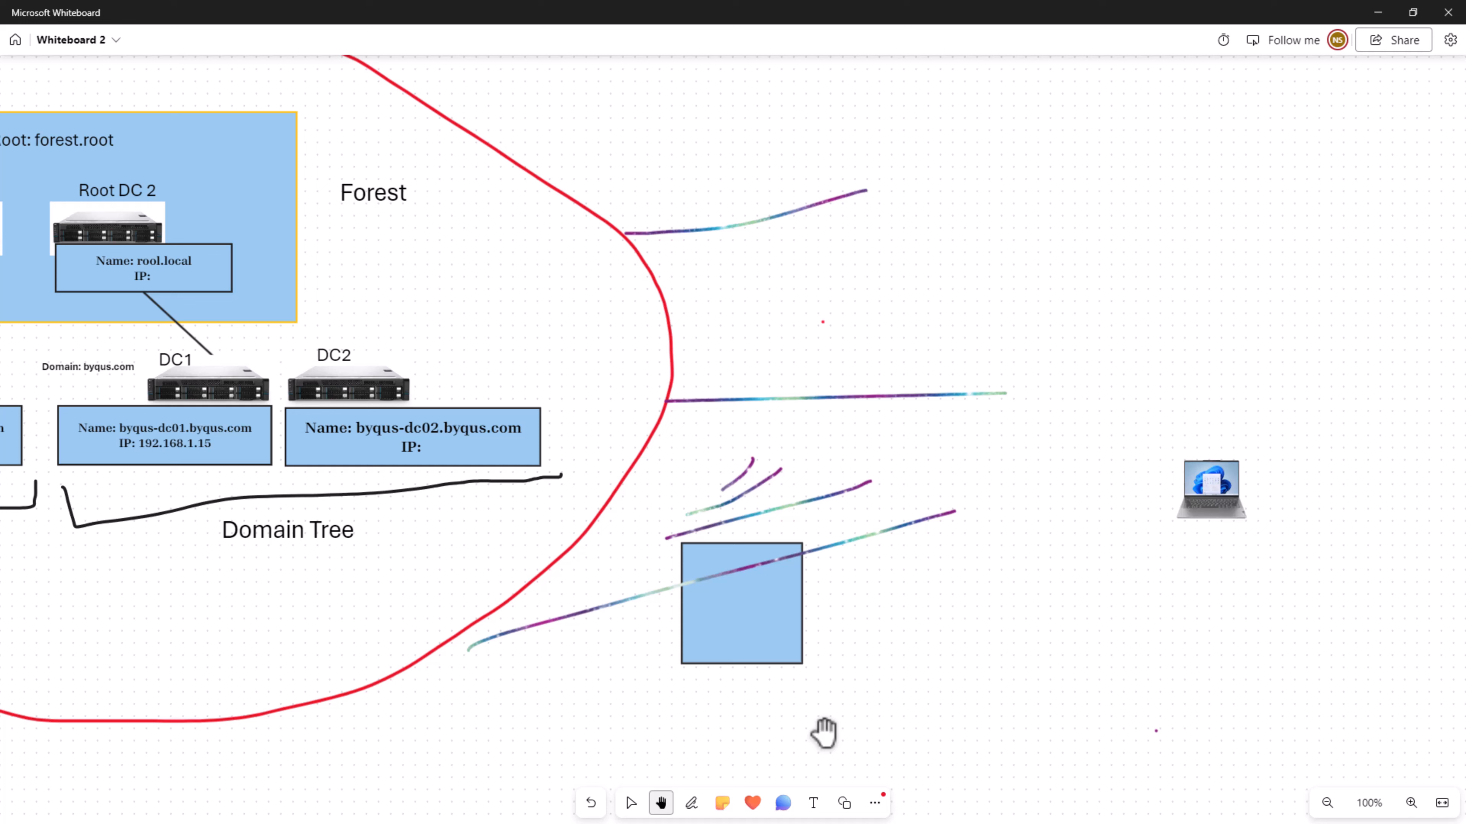
pyautogui.click(630, 802)
pyautogui.click(1213, 492)
pyautogui.moveTo(1214, 492); pyautogui.dragTo(905, 194)
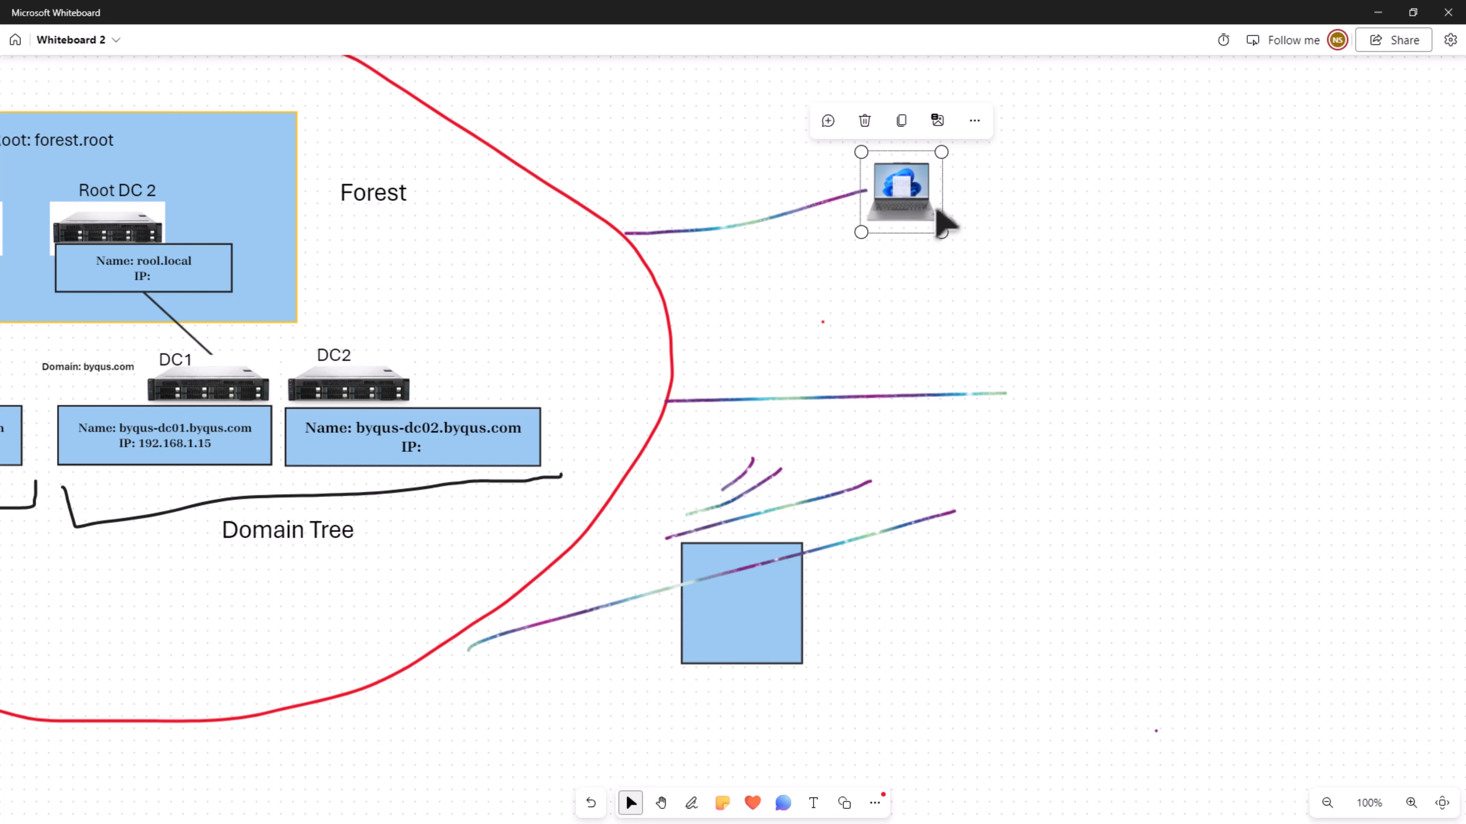
# - Paste a second laptop picture, scaled down, at the end of the middle line leaving the forest outline
pyautogui.hotkey('ctrl', 'v')
pyautogui.moveTo(899, 268); pyautogui.dragTo(687, 519)
pyautogui.moveTo(611, 559); pyautogui.dragTo(656, 473)
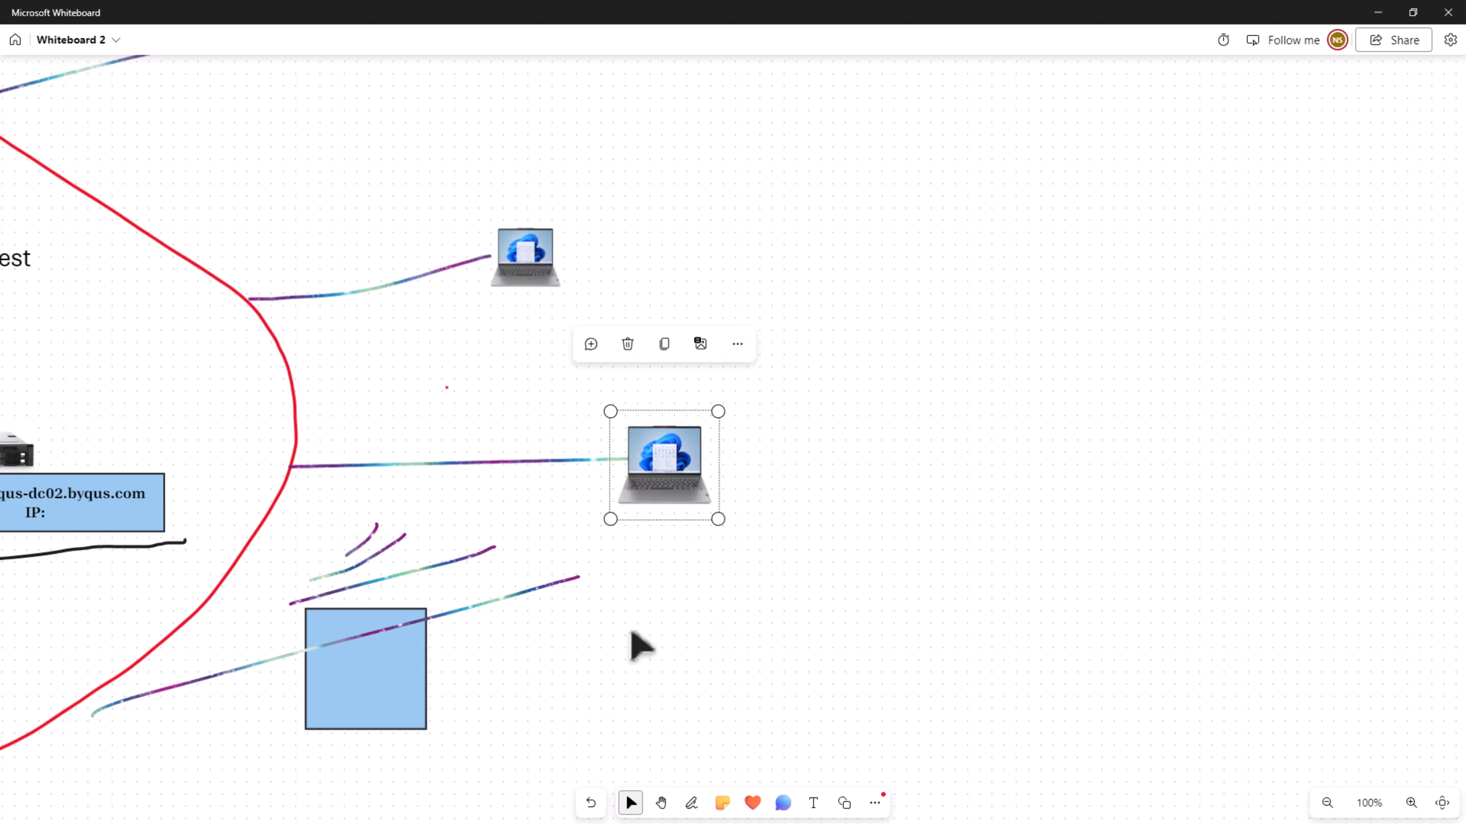
# - Paste a third, smaller laptop picture beside the blue square and delete the square with its surrounding strokes
pyautogui.hotkey('ctrl', 'v')
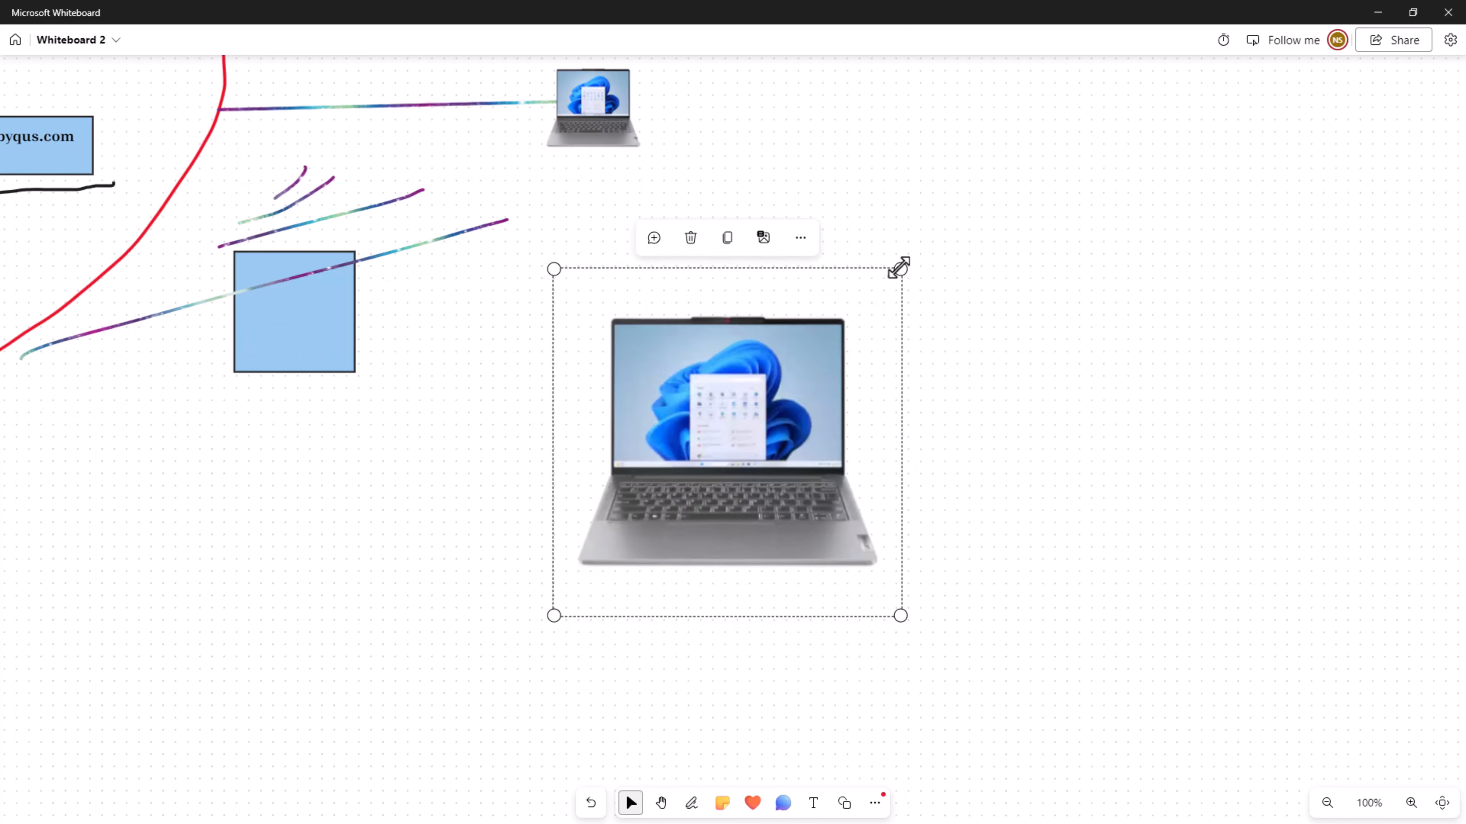
pyautogui.moveTo(898, 267); pyautogui.dragTo(692, 479)
pyautogui.moveTo(603, 584)
pyautogui.mouseDown()
pyautogui.moveTo(486, 337)
pyautogui.moveTo(456, 334)
pyautogui.mouseUp()
pyautogui.click(290, 365)
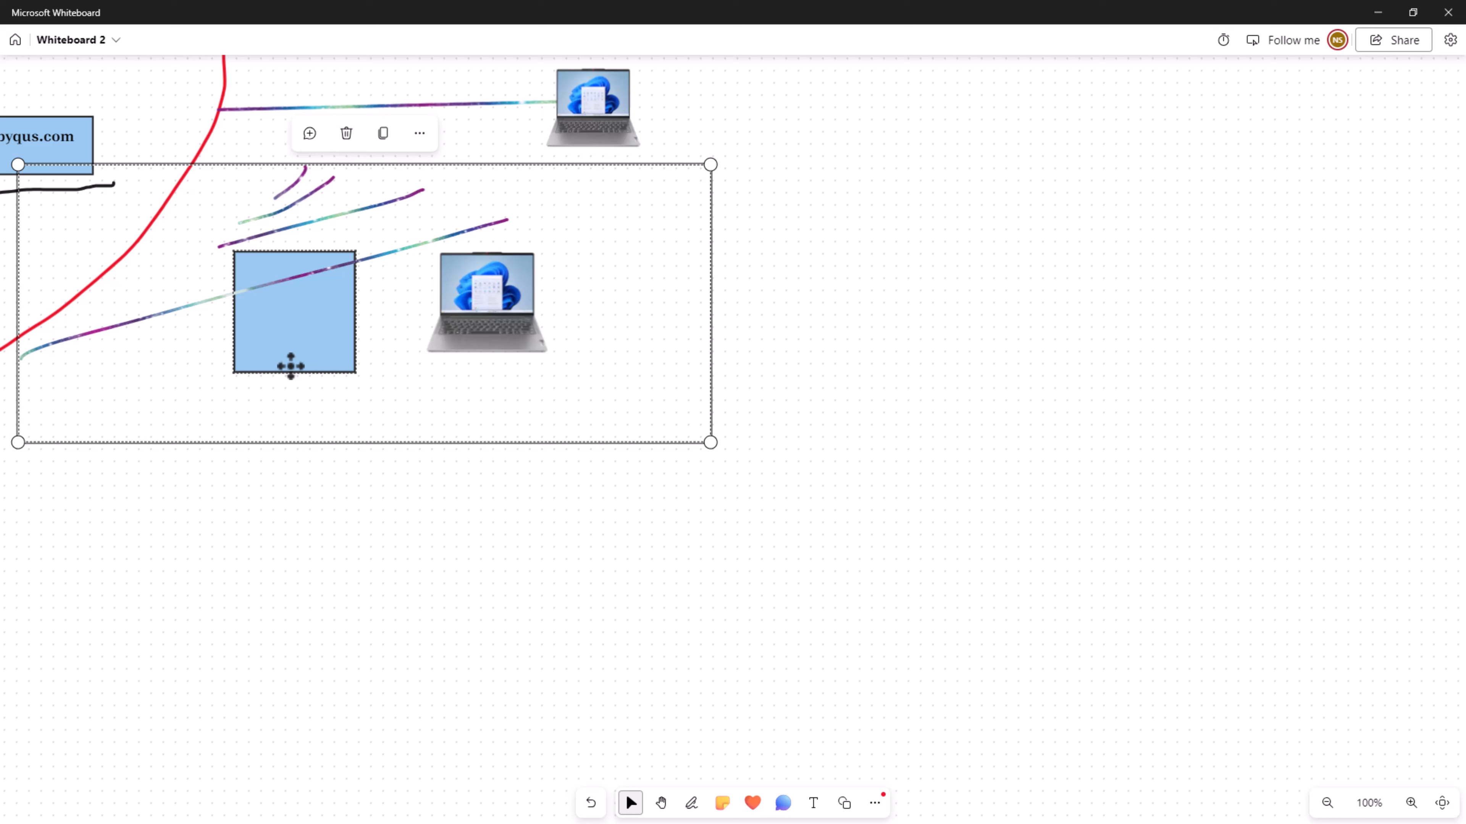
pyautogui.press('Delete')
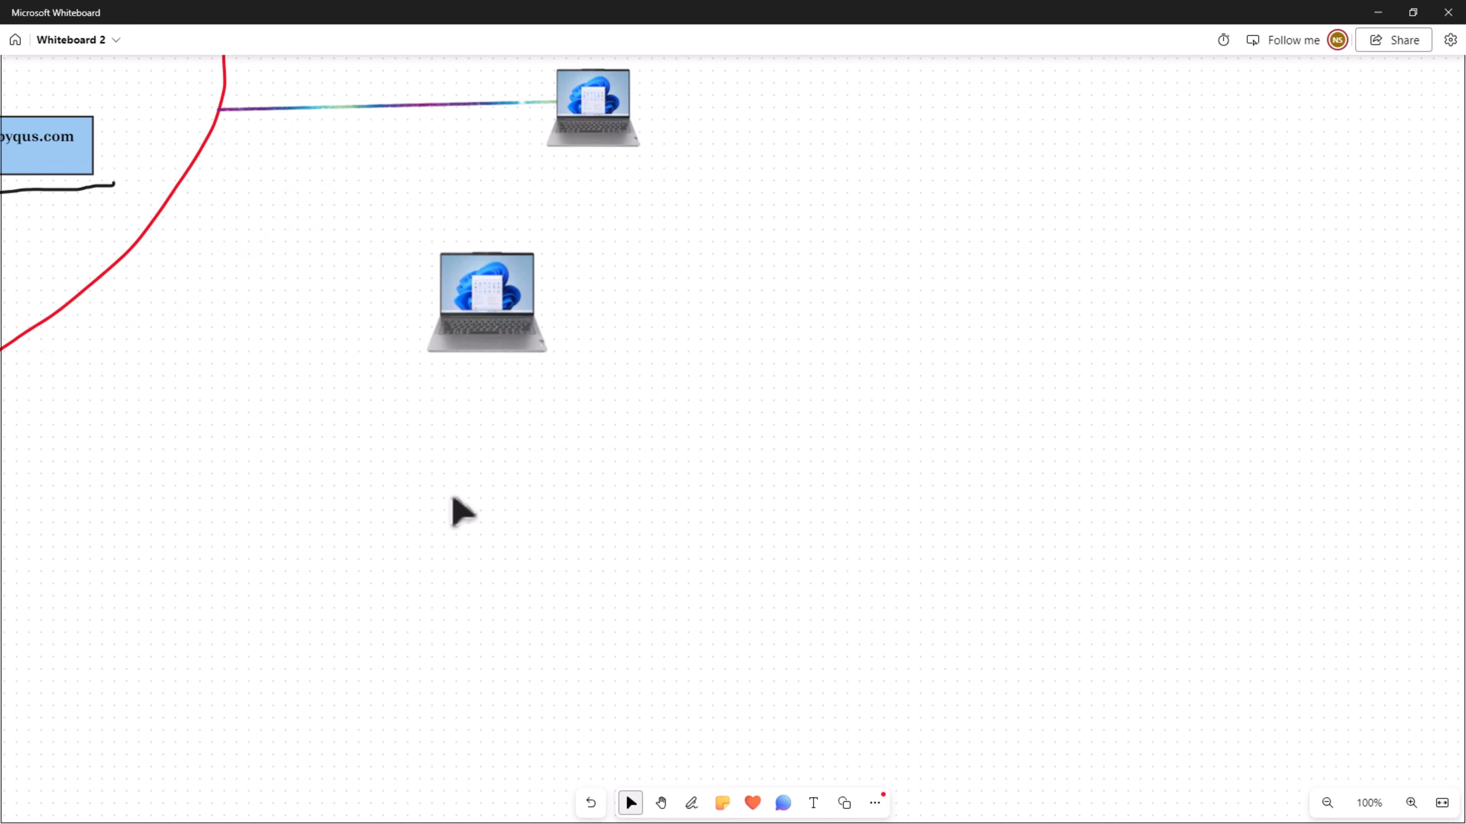
# - Draw four curved signal waves with the galaxy-coloured pen between the red outline and the lowest laptop
pyautogui.click(691, 804)
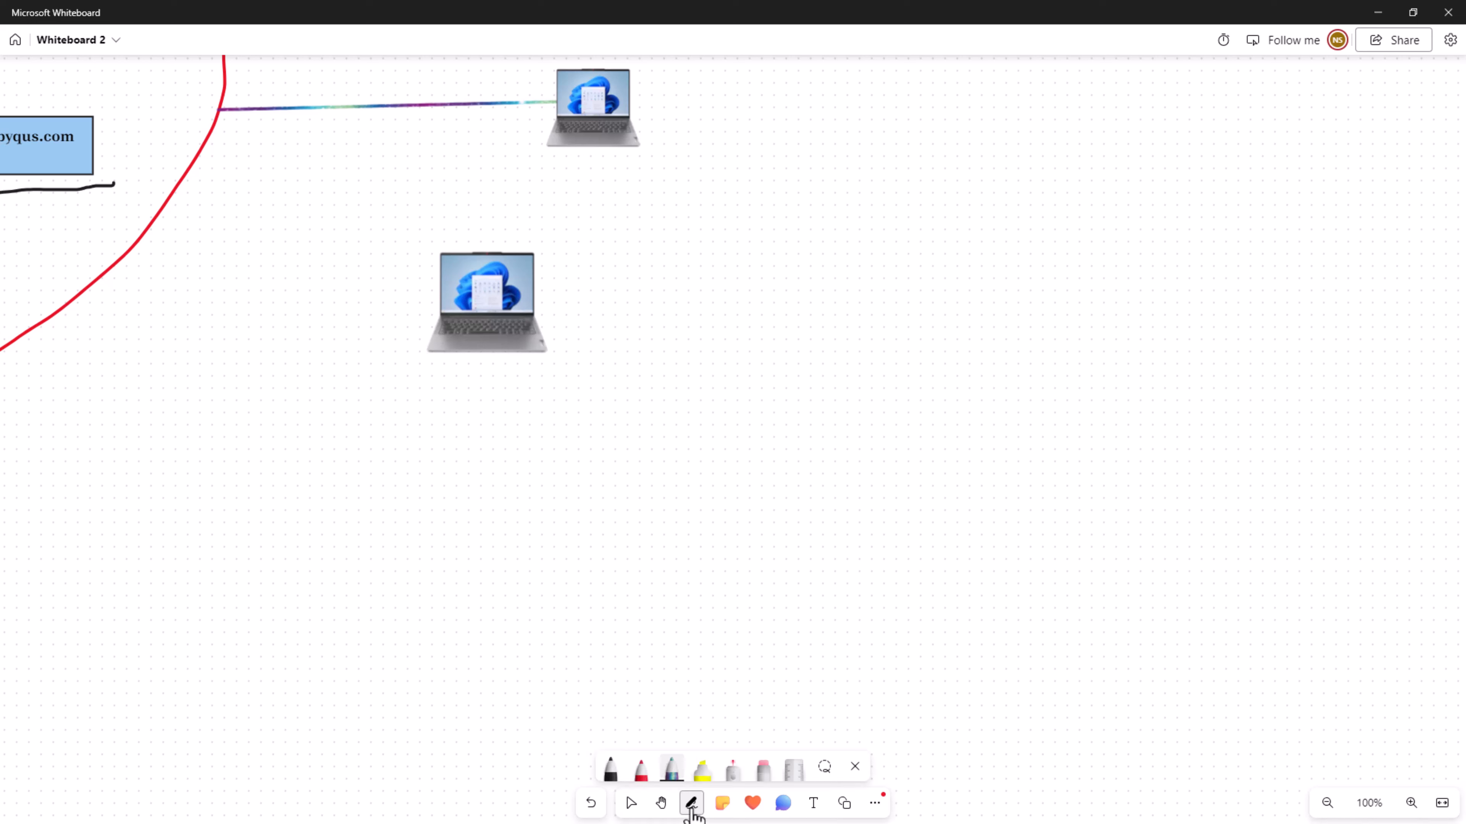
pyautogui.click(671, 773)
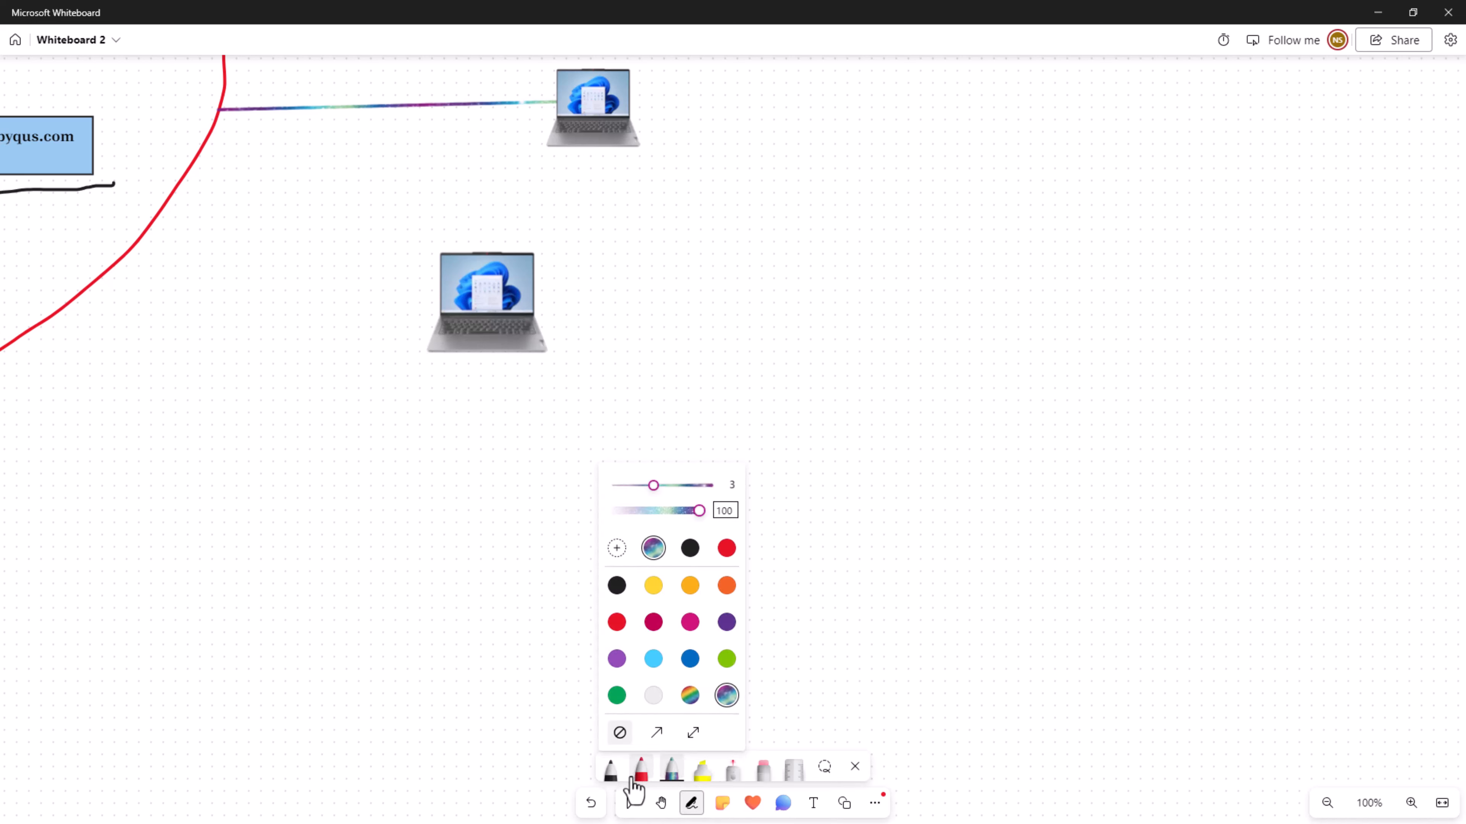
pyautogui.moveTo(253, 234); pyautogui.dragTo(195, 338)
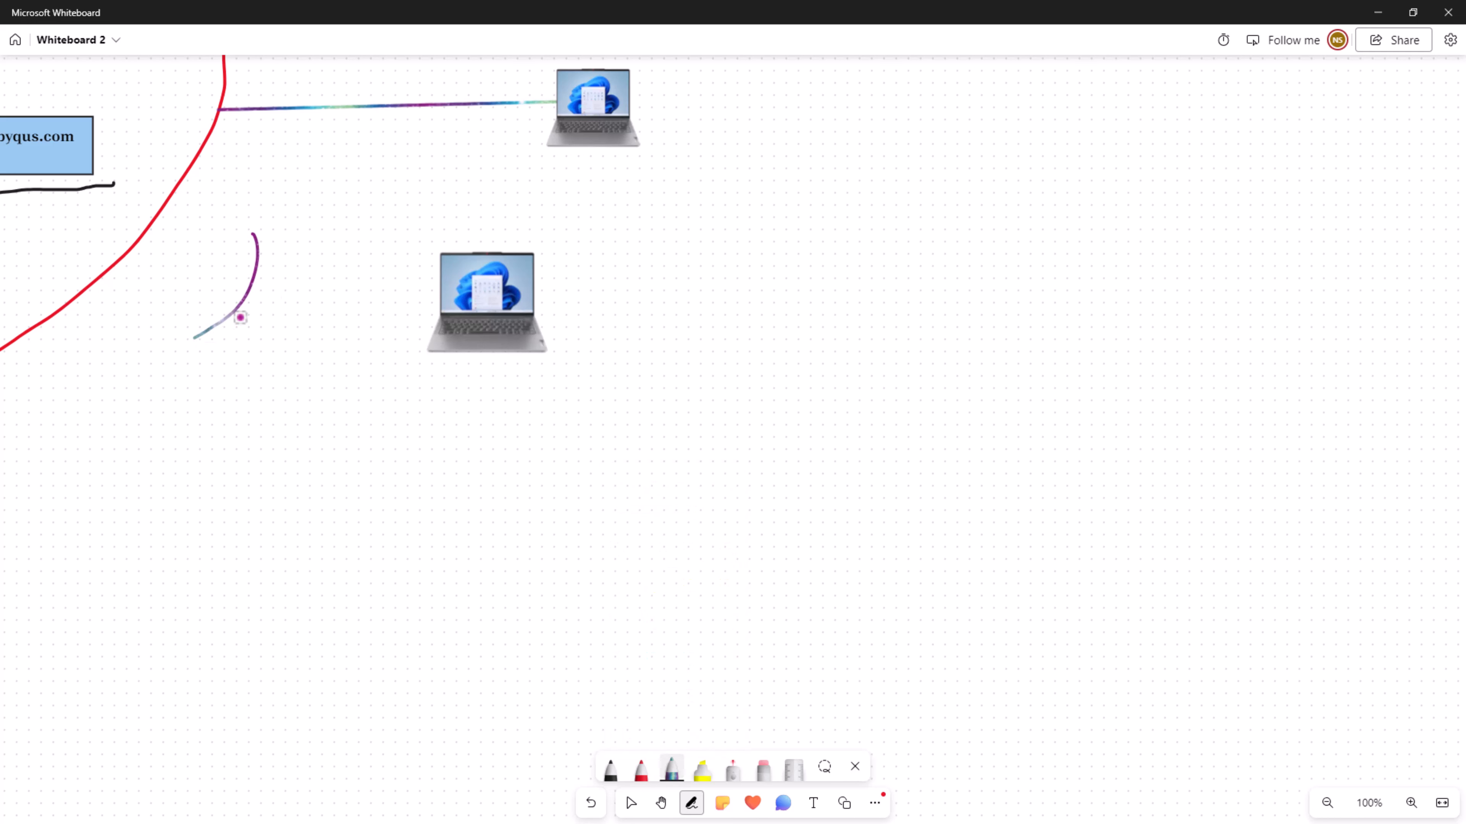
pyautogui.moveTo(295, 223)
pyautogui.mouseDown()
pyautogui.moveTo(304, 242)
pyautogui.moveTo(218, 423)
pyautogui.mouseUp()
pyautogui.moveTo(345, 221); pyautogui.dragTo(285, 425)
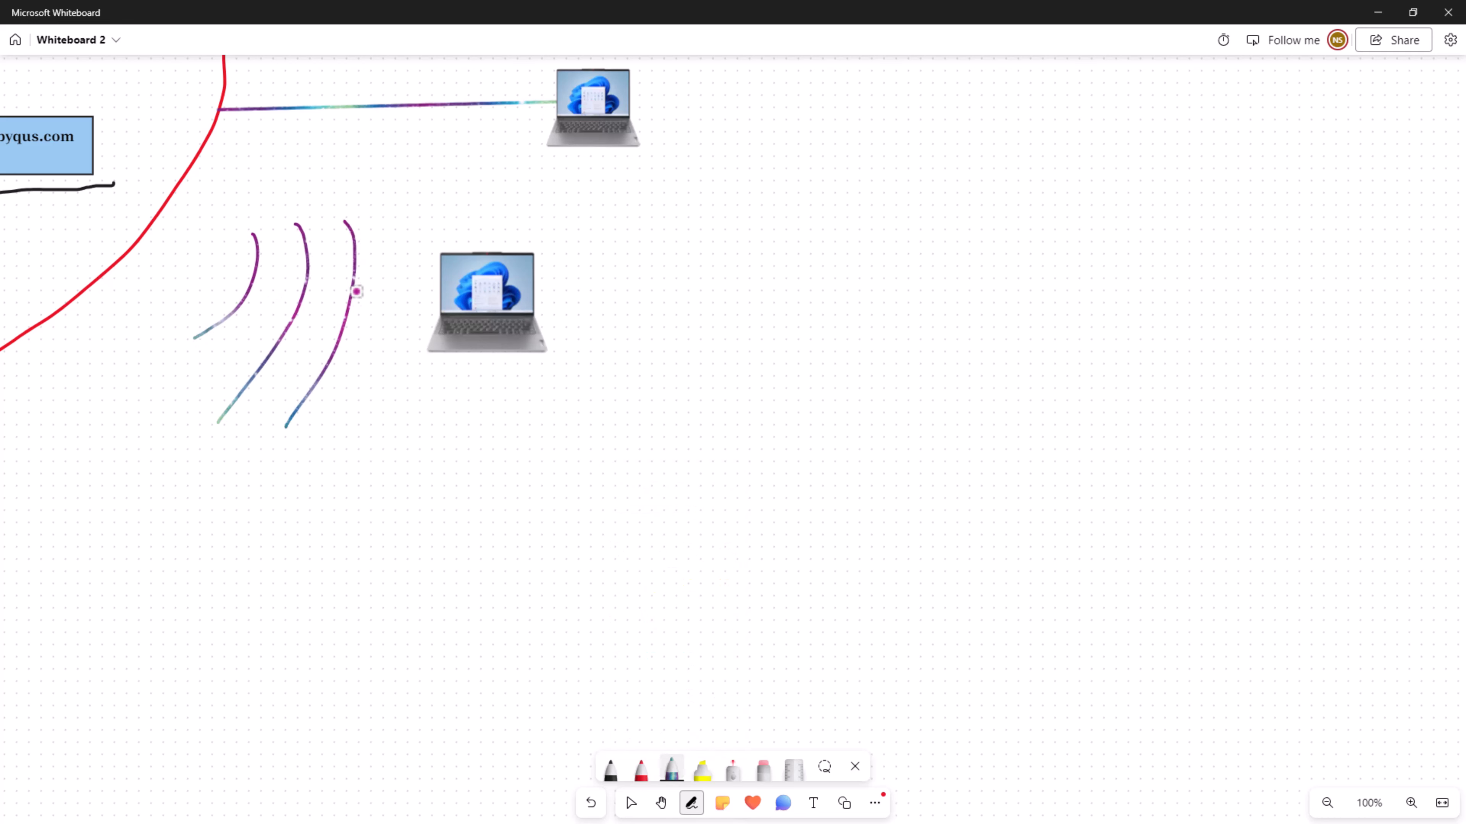
pyautogui.moveTo(386, 234); pyautogui.dragTo(373, 427)
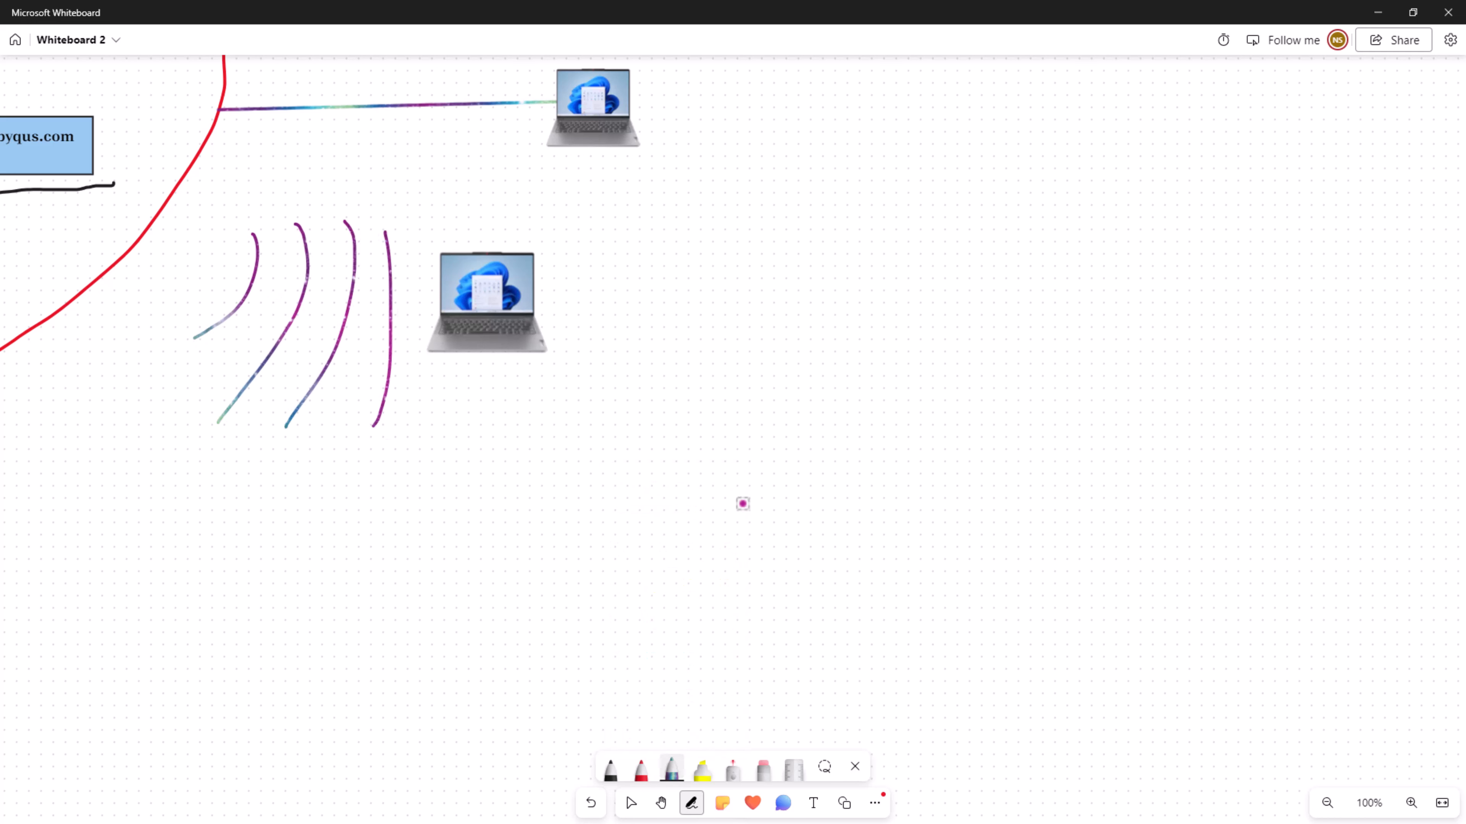
# - Draw a long arrow from the uppermost laptop to the DNS server and a bracket beneath the server's label box
pyautogui.click(1327, 804)
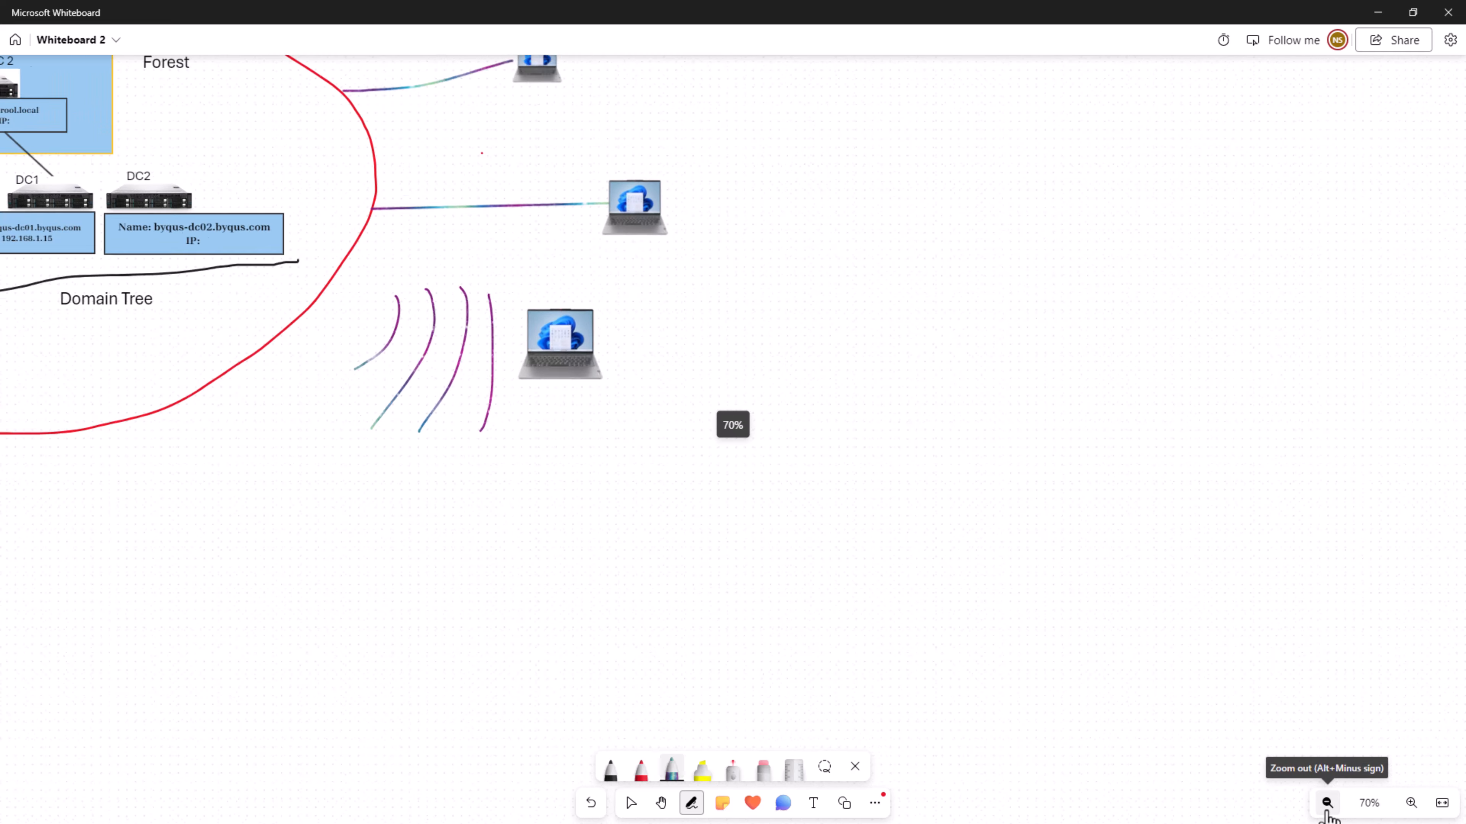
pyautogui.click(1327, 804)
pyautogui.click(660, 803)
pyautogui.moveTo(535, 641); pyautogui.dragTo(859, 749)
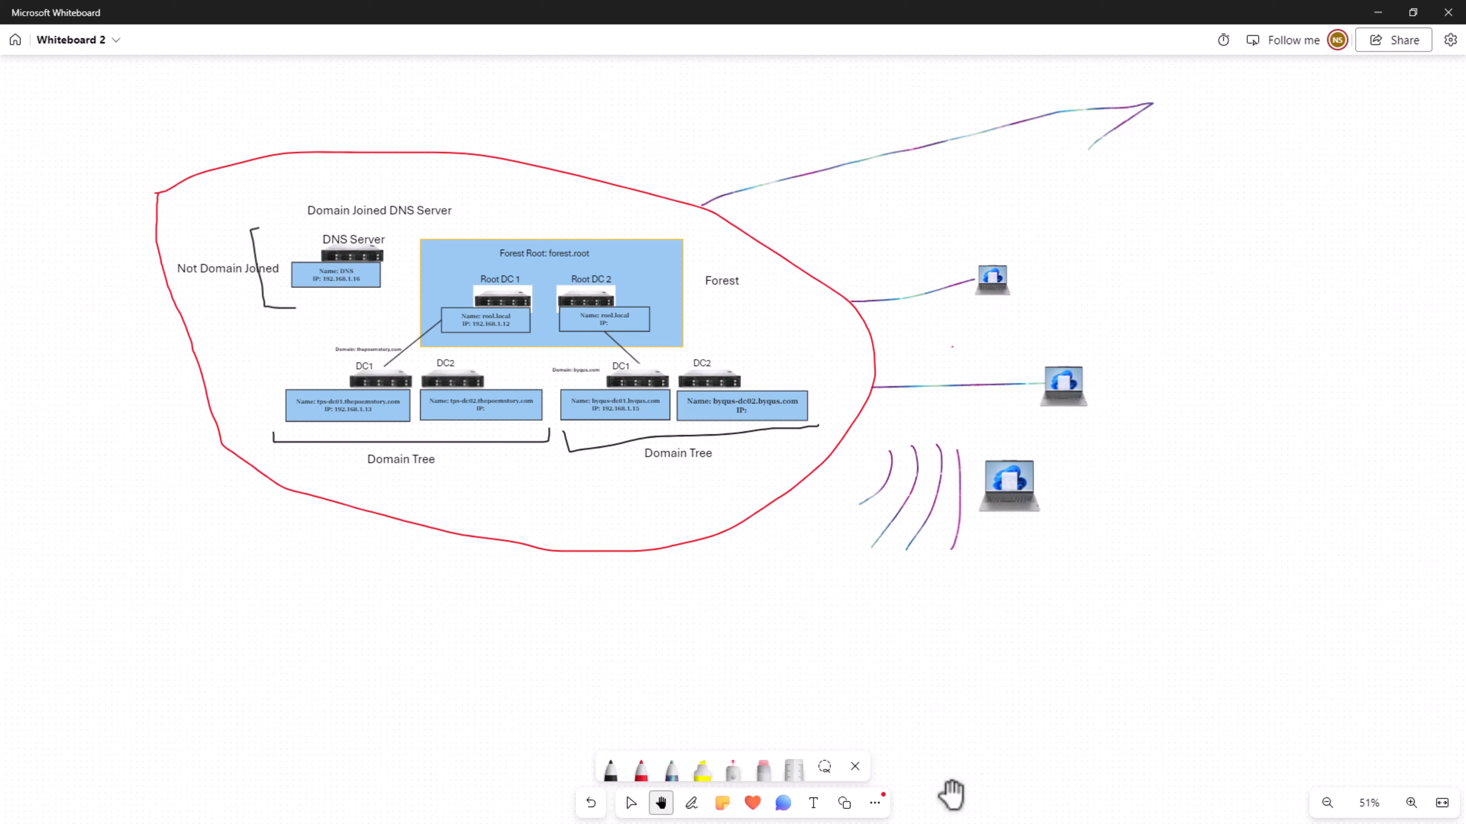
pyautogui.click(632, 804)
pyautogui.click(691, 803)
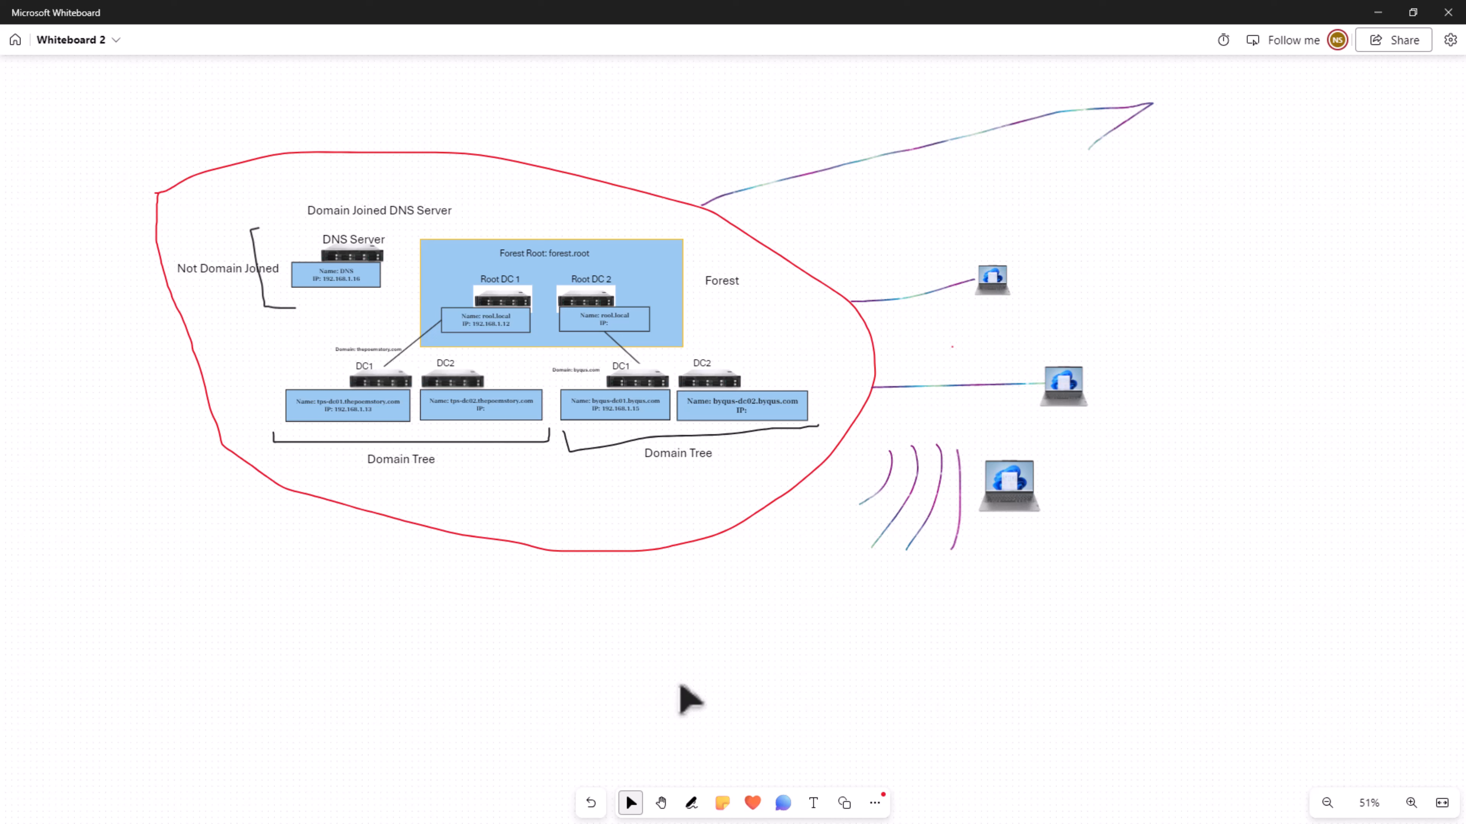
pyautogui.click(691, 803)
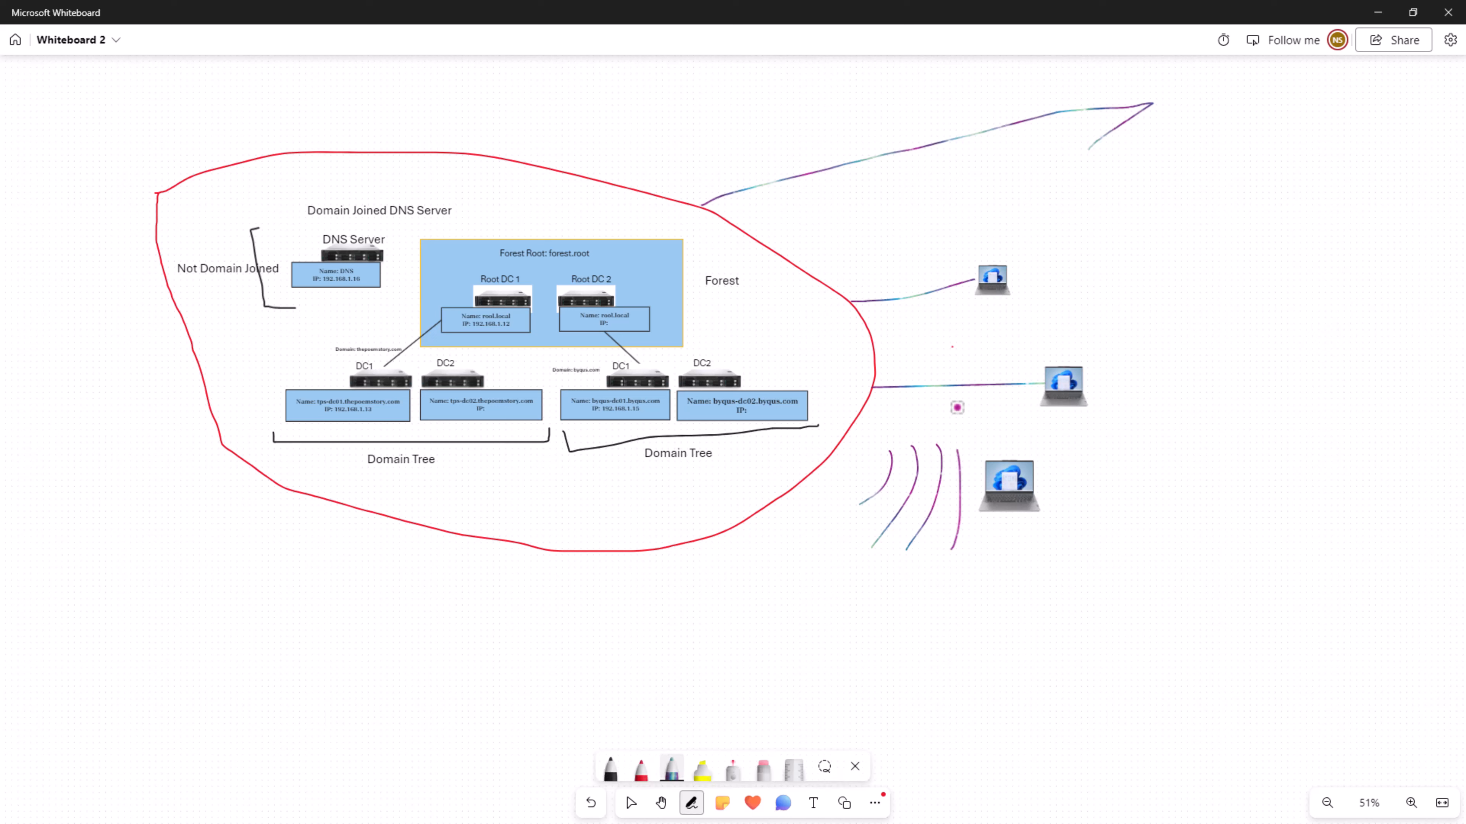
pyautogui.moveTo(980, 263)
pyautogui.mouseDown()
pyautogui.moveTo(675, 191)
pyautogui.moveTo(464, 205)
pyautogui.moveTo(296, 192)
pyautogui.moveTo(238, 206)
pyautogui.moveTo(241, 225)
pyautogui.mouseUp()
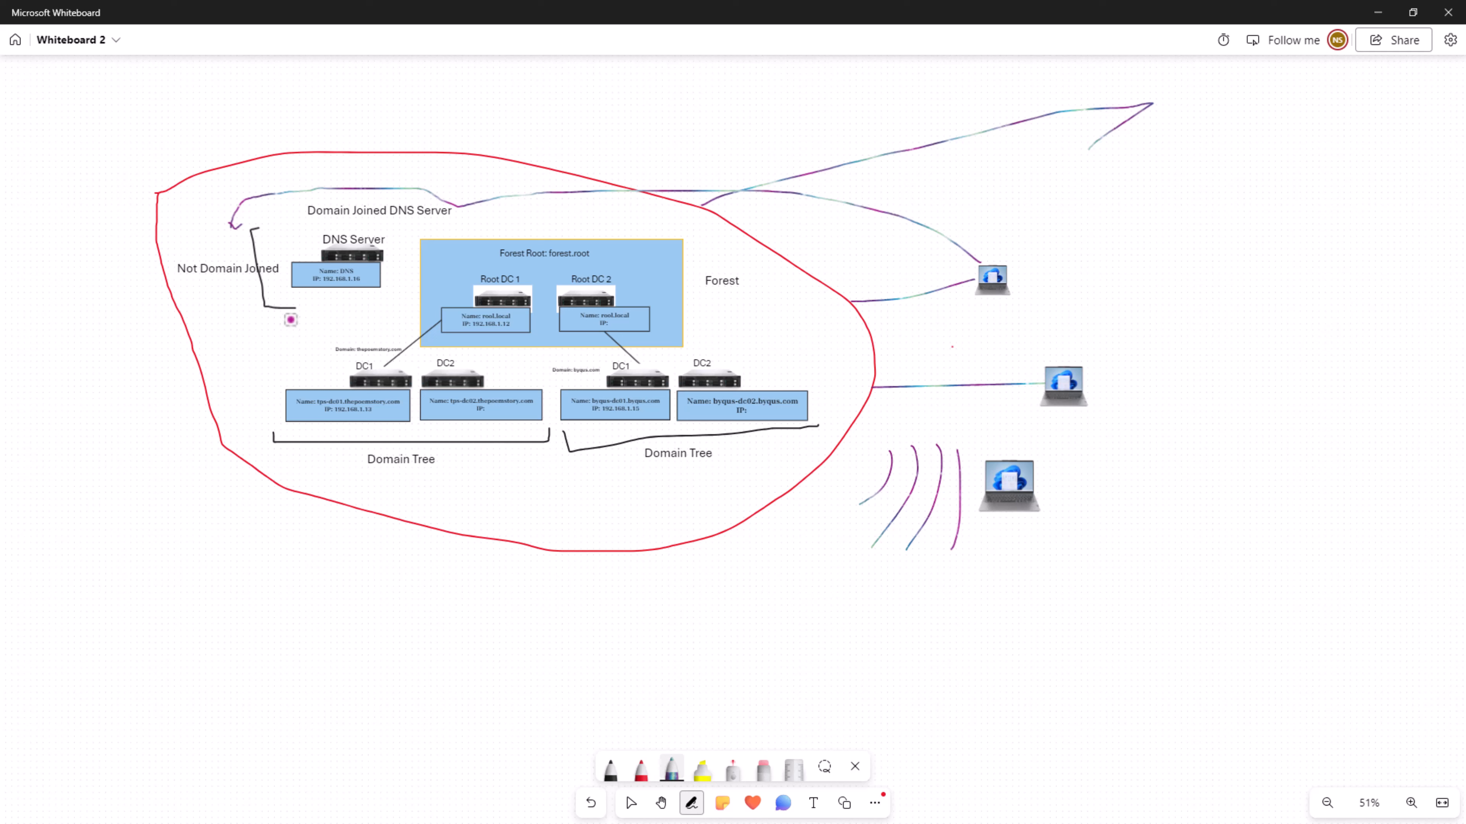
pyautogui.moveTo(272, 319)
pyautogui.mouseDown()
pyautogui.moveTo(383, 315)
pyautogui.moveTo(397, 292)
pyautogui.mouseUp()
# - Draw a check mark beside each of the three laptops and a stroke around the DNS server area
pyautogui.moveTo(1041, 277); pyautogui.dragTo(1145, 243)
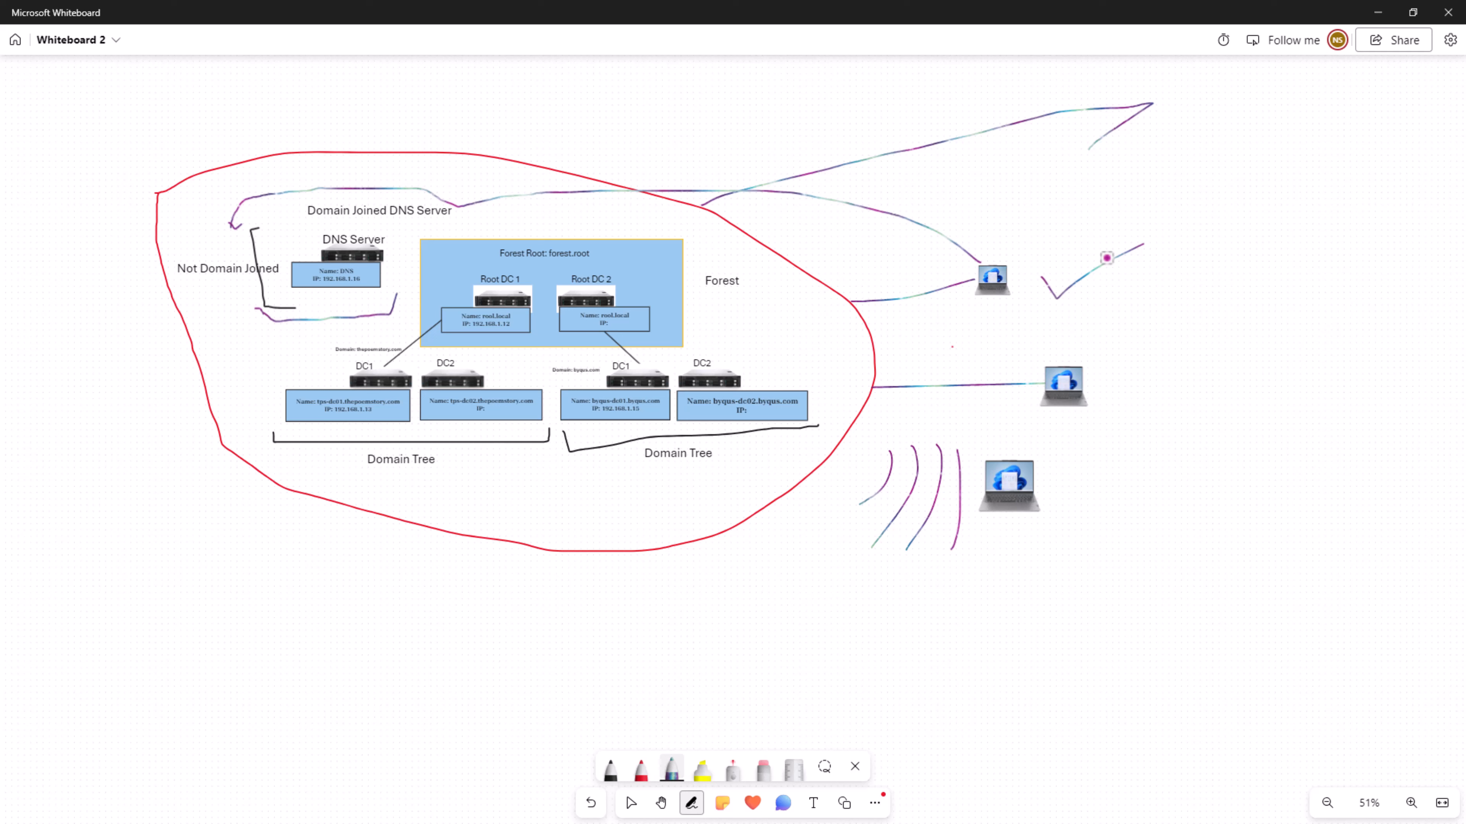
pyautogui.moveTo(1108, 380); pyautogui.dragTo(1193, 365)
pyautogui.moveTo(1069, 485); pyautogui.dragTo(1175, 478)
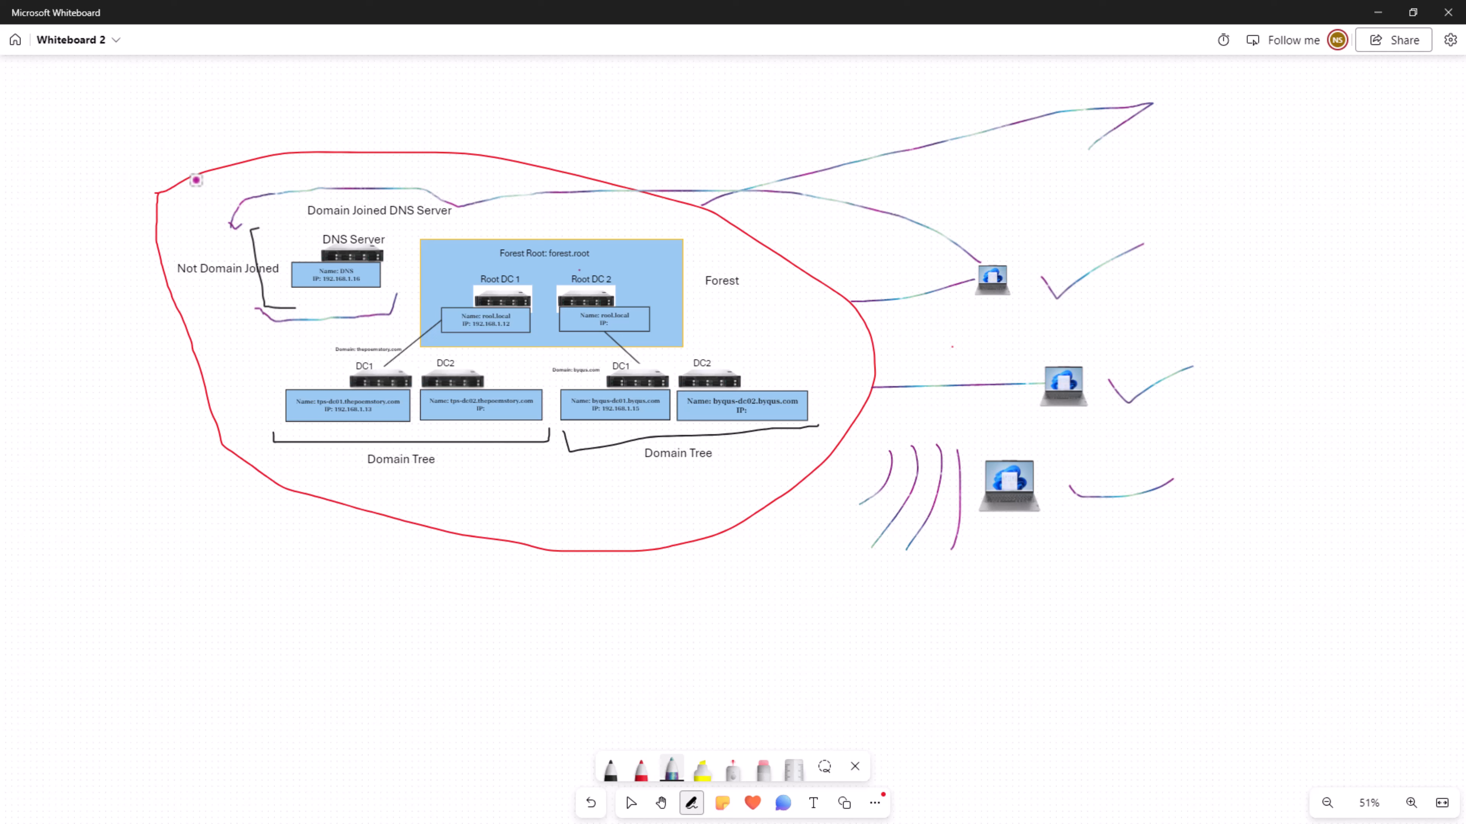
pyautogui.moveTo(197, 180)
pyautogui.mouseDown()
pyautogui.moveTo(135, 191)
pyautogui.moveTo(187, 367)
pyautogui.moveTo(331, 355)
pyautogui.mouseUp()
# - Undo the pen strokes, laptop pictures, blue square and red outline until only the forest diagram is left
pyautogui.hotkey('ctrl', 'z')
pyautogui.hotkey('ctrl', 'z')
pyautogui.hotkey('ctrl', 'z')
pyautogui.hotkey('ctrl', 'z')
pyautogui.hotkey('ctrl', 'z')
pyautogui.hotkey('ctrl', 'z')
pyautogui.hotkey('ctrl', 'z')
pyautogui.hotkey('ctrl', 'z')
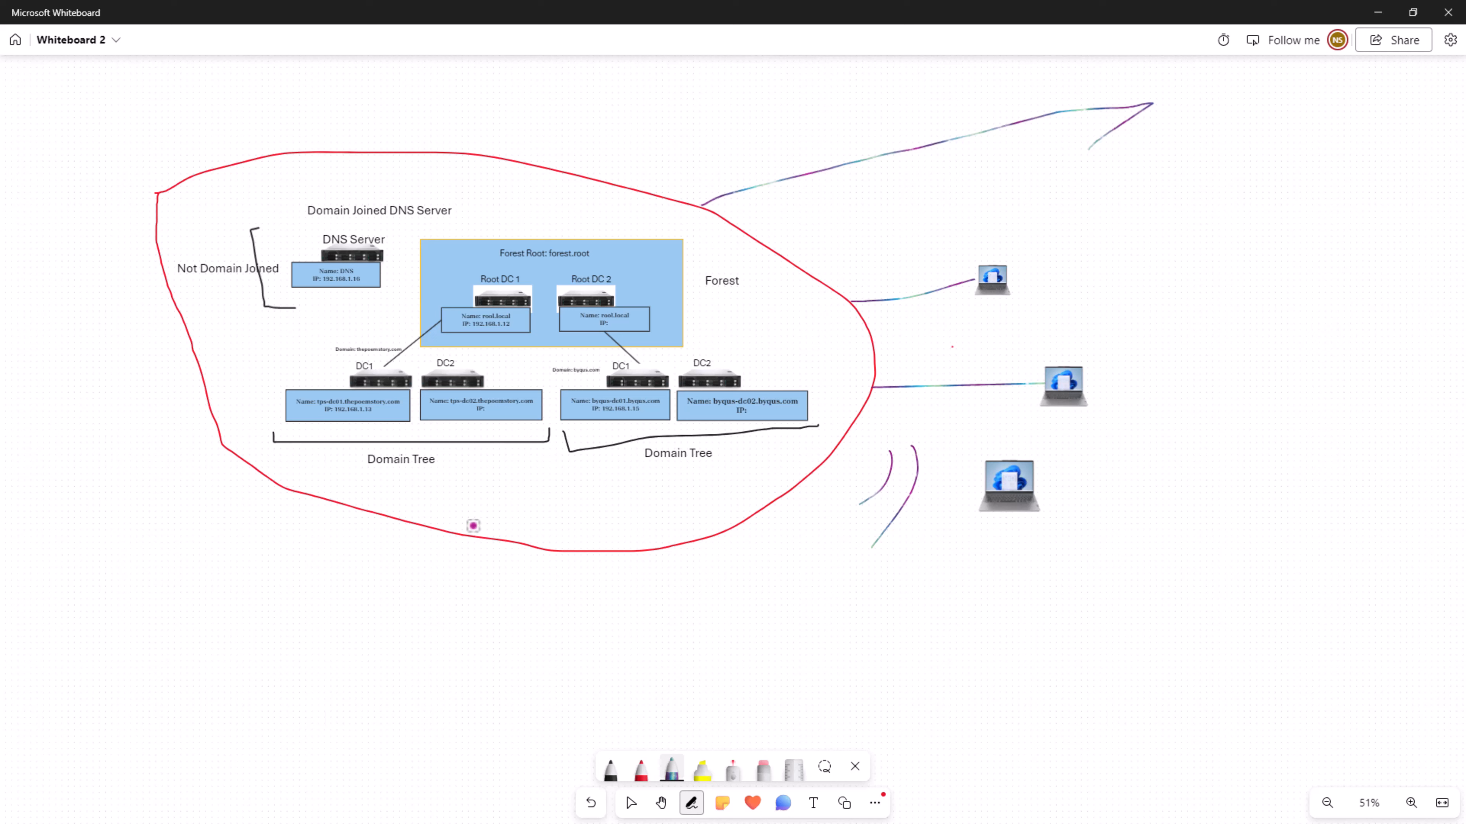
pyautogui.hotkey('ctrl', 'z')
pyautogui.hotkey('ctrl', 'z')
pyautogui.hotkey('ctrl', 'z')
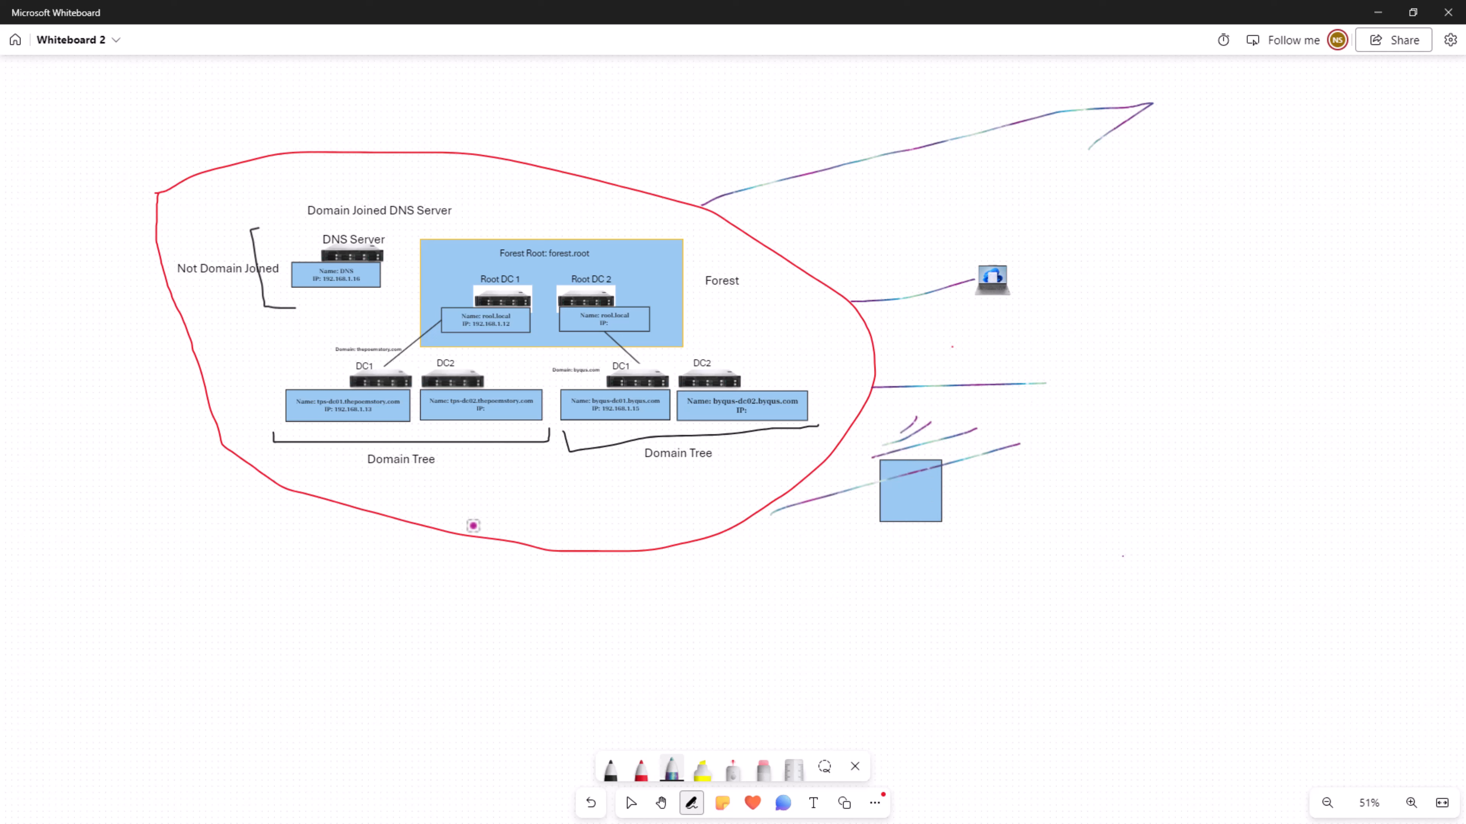
pyautogui.hotkey('ctrl', 'z')
pyautogui.hotkey('ctrl', 'z')
pyautogui.hotkey('ctrl', 'z')
pyautogui.hotkey('ctrl', 'z')
pyautogui.hotkey('ctrl', 'z')
pyautogui.hotkey('ctrl', 'z')
pyautogui.hotkey('ctrl', 'z')
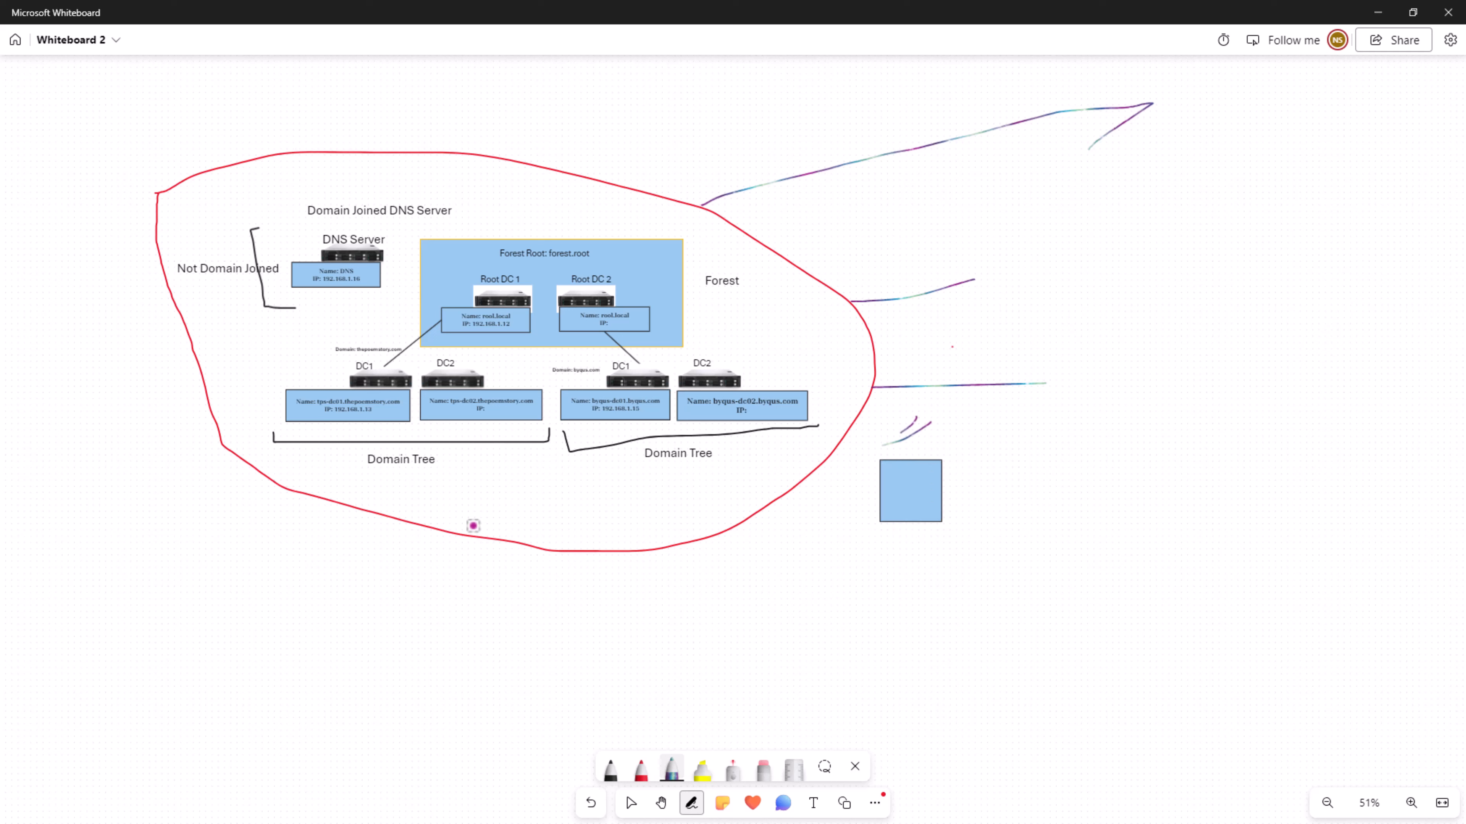
pyautogui.hotkey('ctrl', 'z')
pyautogui.hotkey('ctrl', 'z')
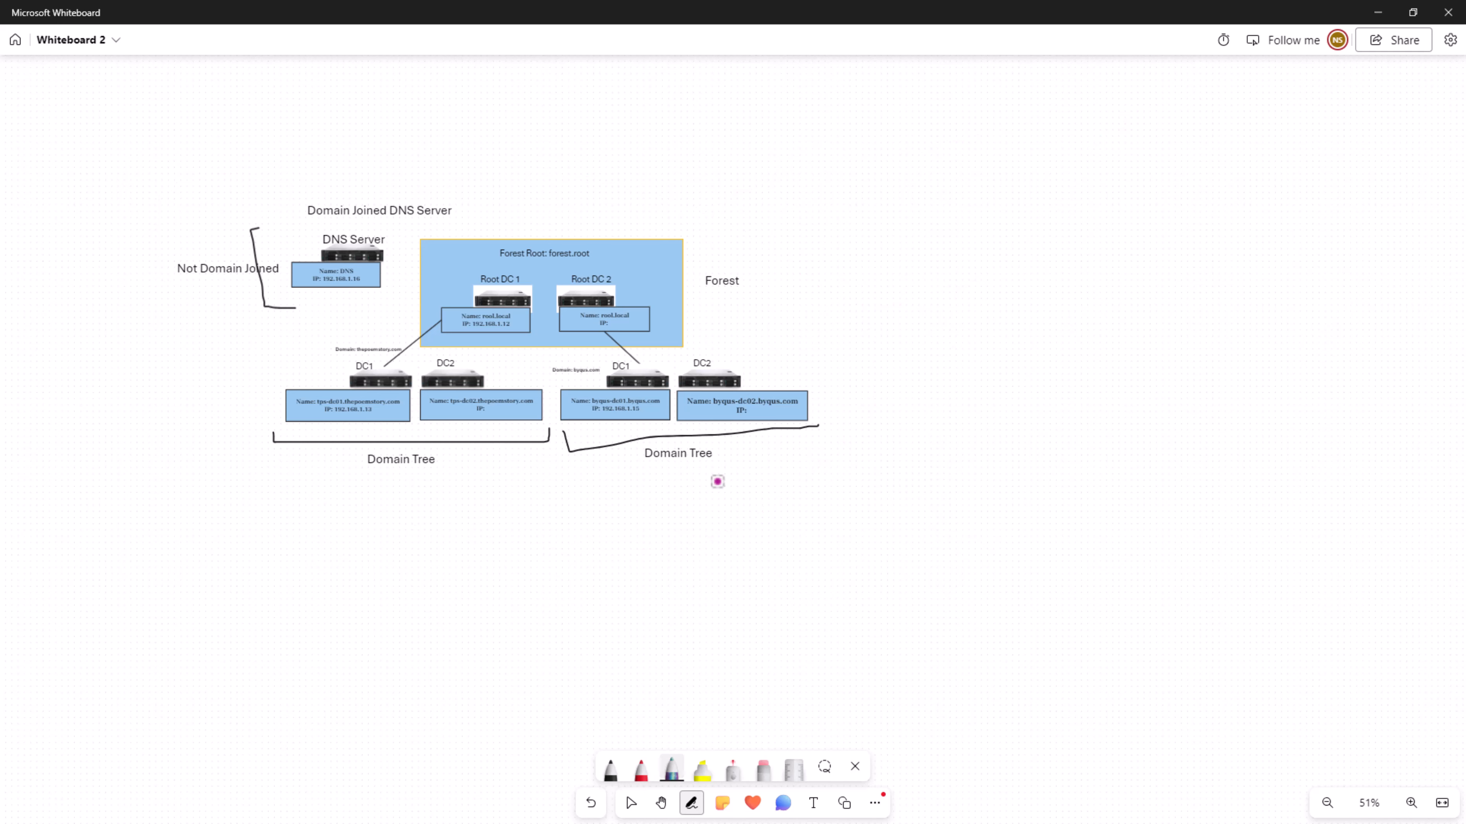
pyautogui.scroll(5, 548, 536)
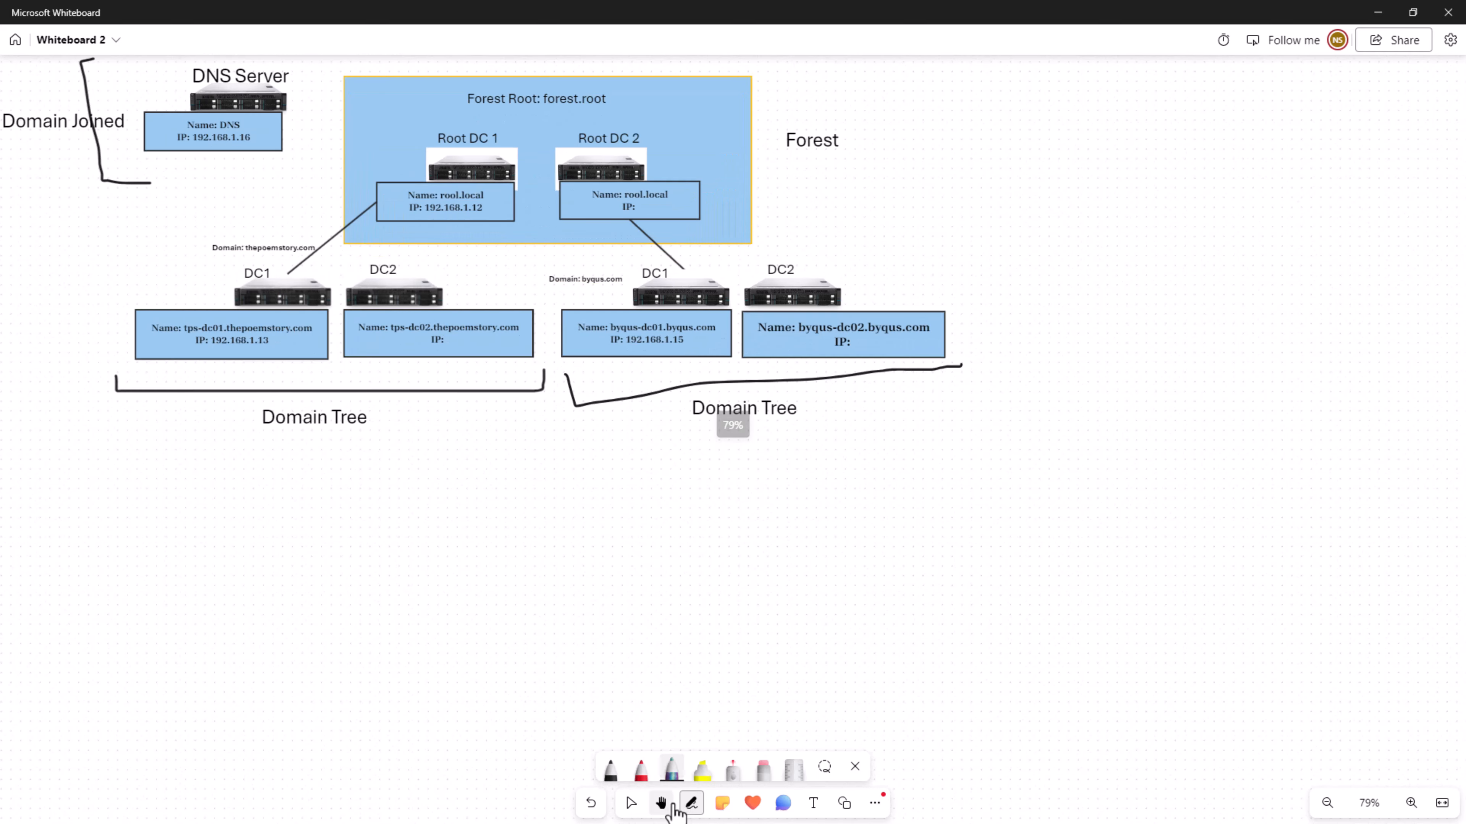
pyautogui.click(661, 803)
pyautogui.moveTo(1019, 248); pyautogui.dragTo(1207, 450)
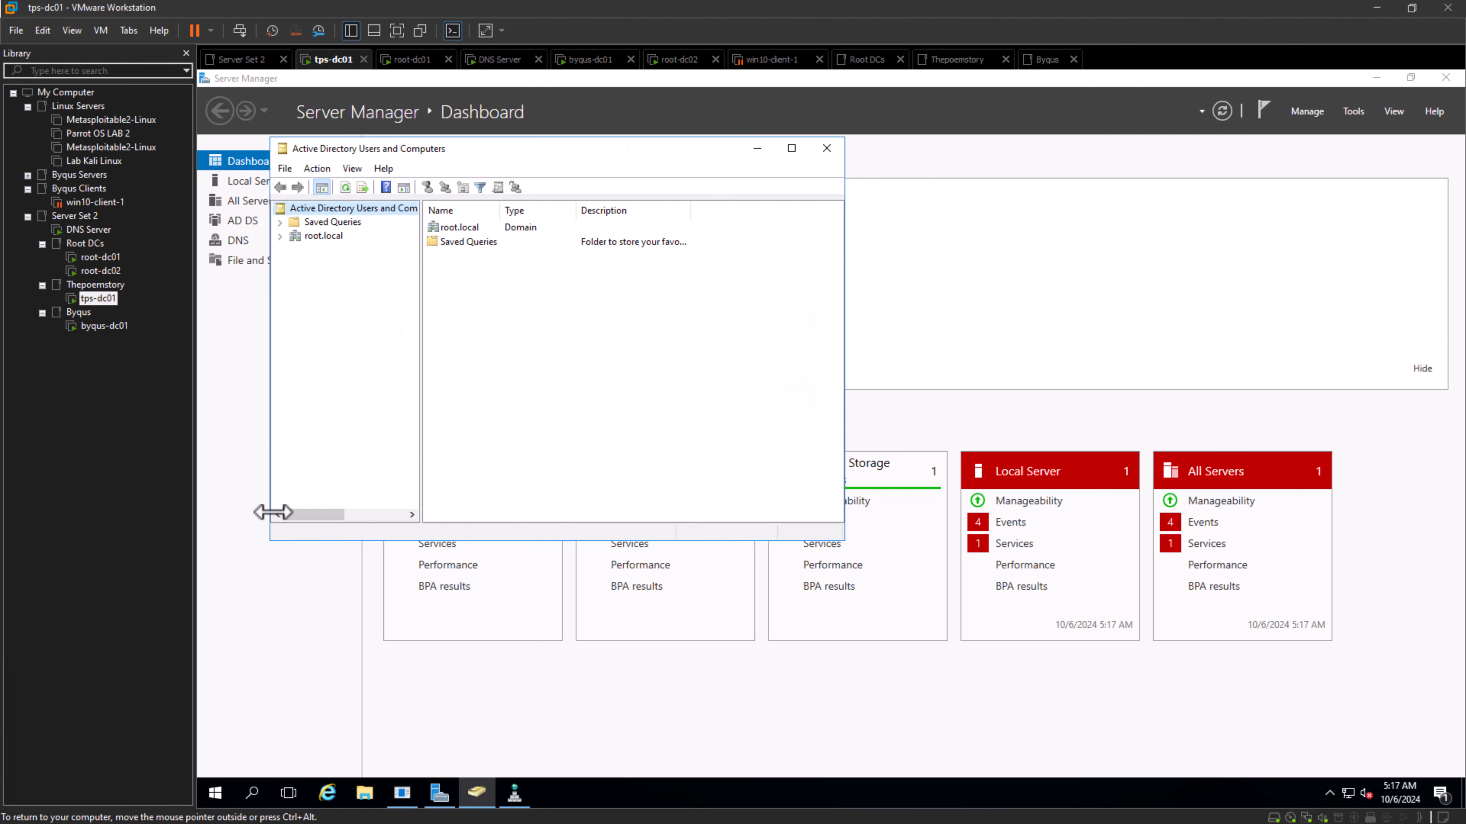
# - Examine the thepoemstory.com forward lookup zone in DNS Manager on the tps-dc01 virtual machine, then hide DNS Manager
pyautogui.click(514, 799)
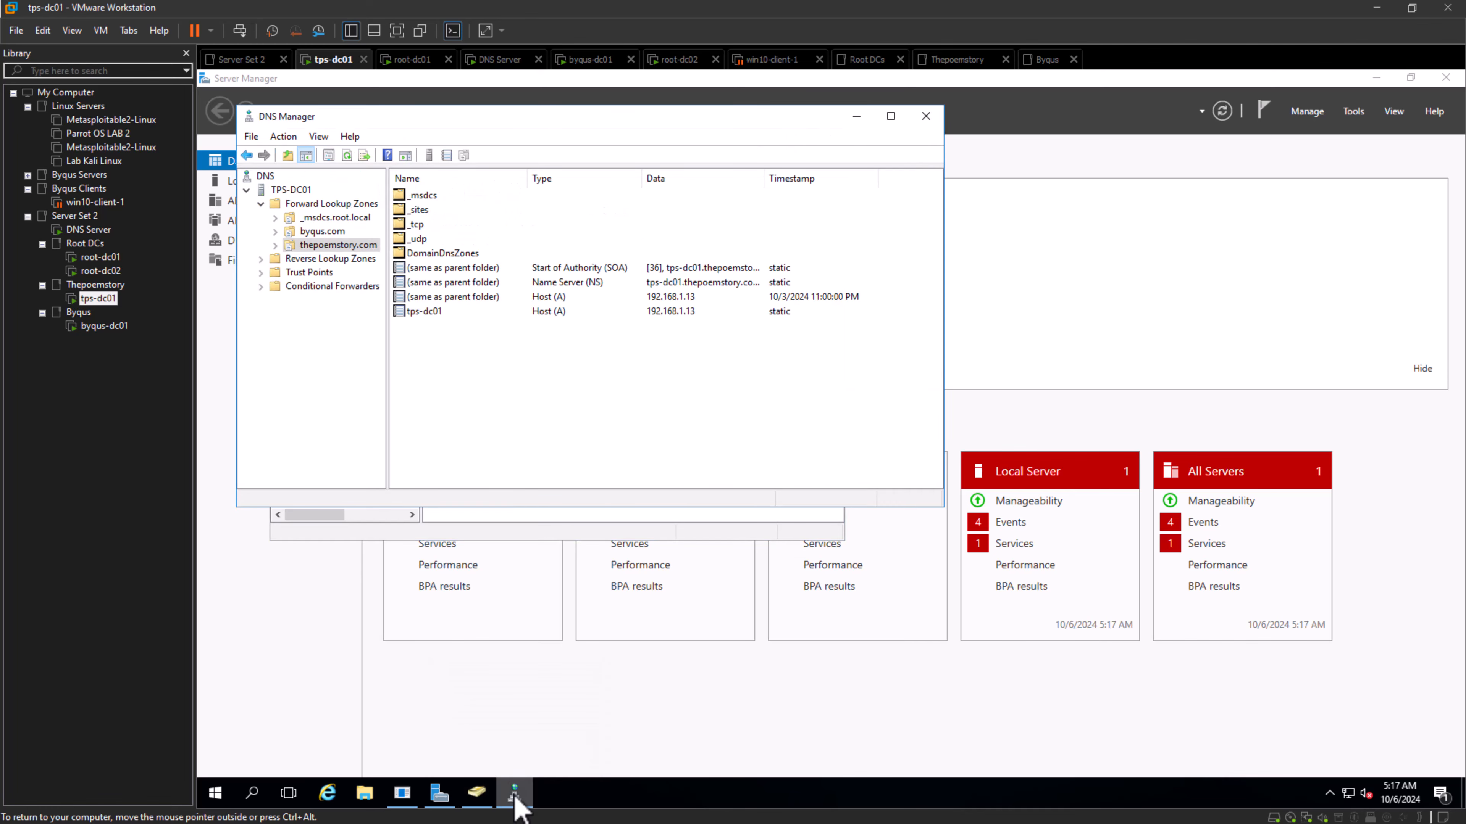
pyautogui.click(514, 800)
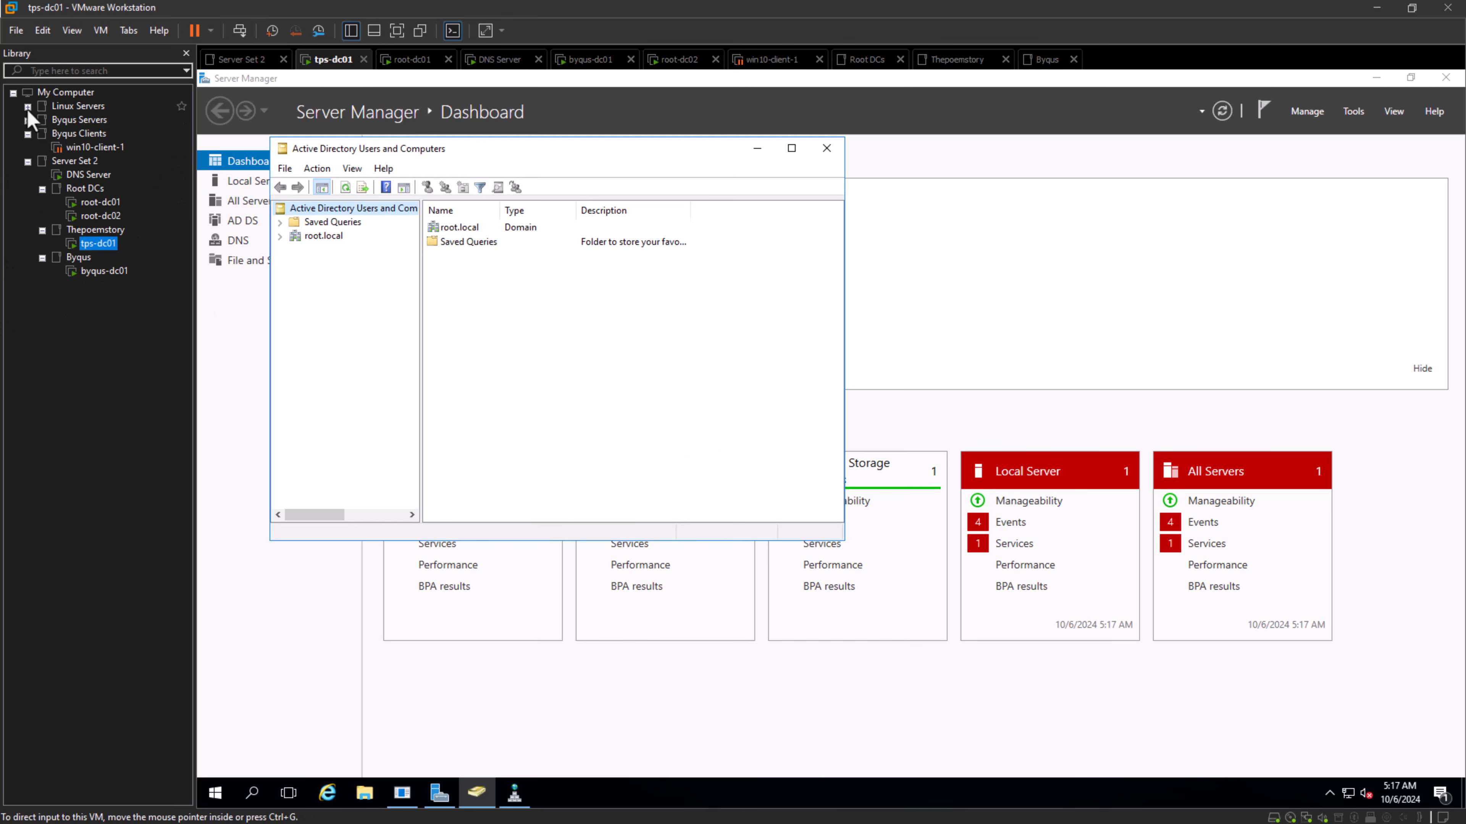
pyautogui.click(12, 93)
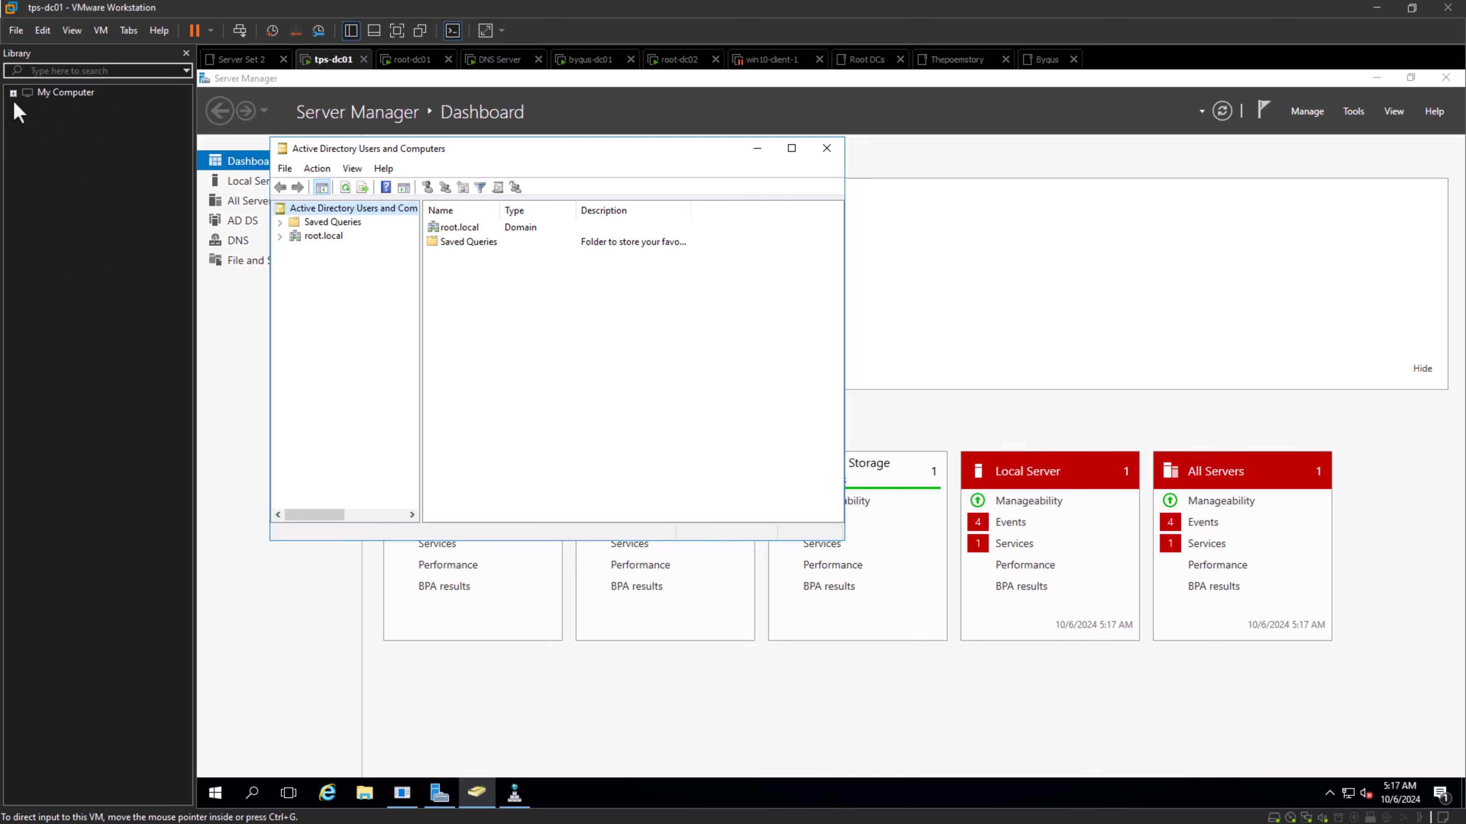
pyautogui.click(12, 92)
# - Switch to the DNS Server virtual machine, view its forward lookup zones and close DNS Manager
pyautogui.click(86, 175)
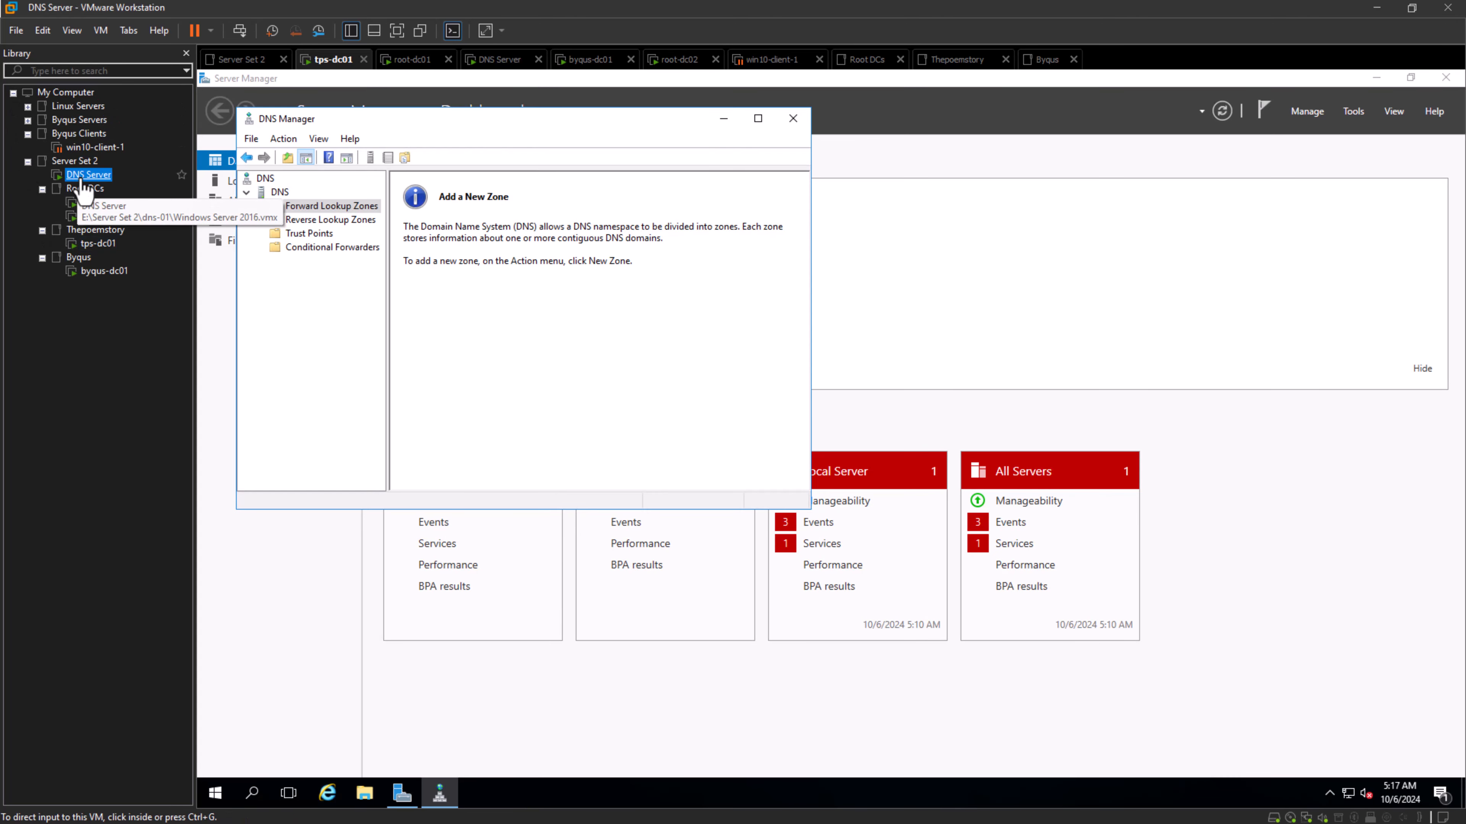
pyautogui.click(335, 207)
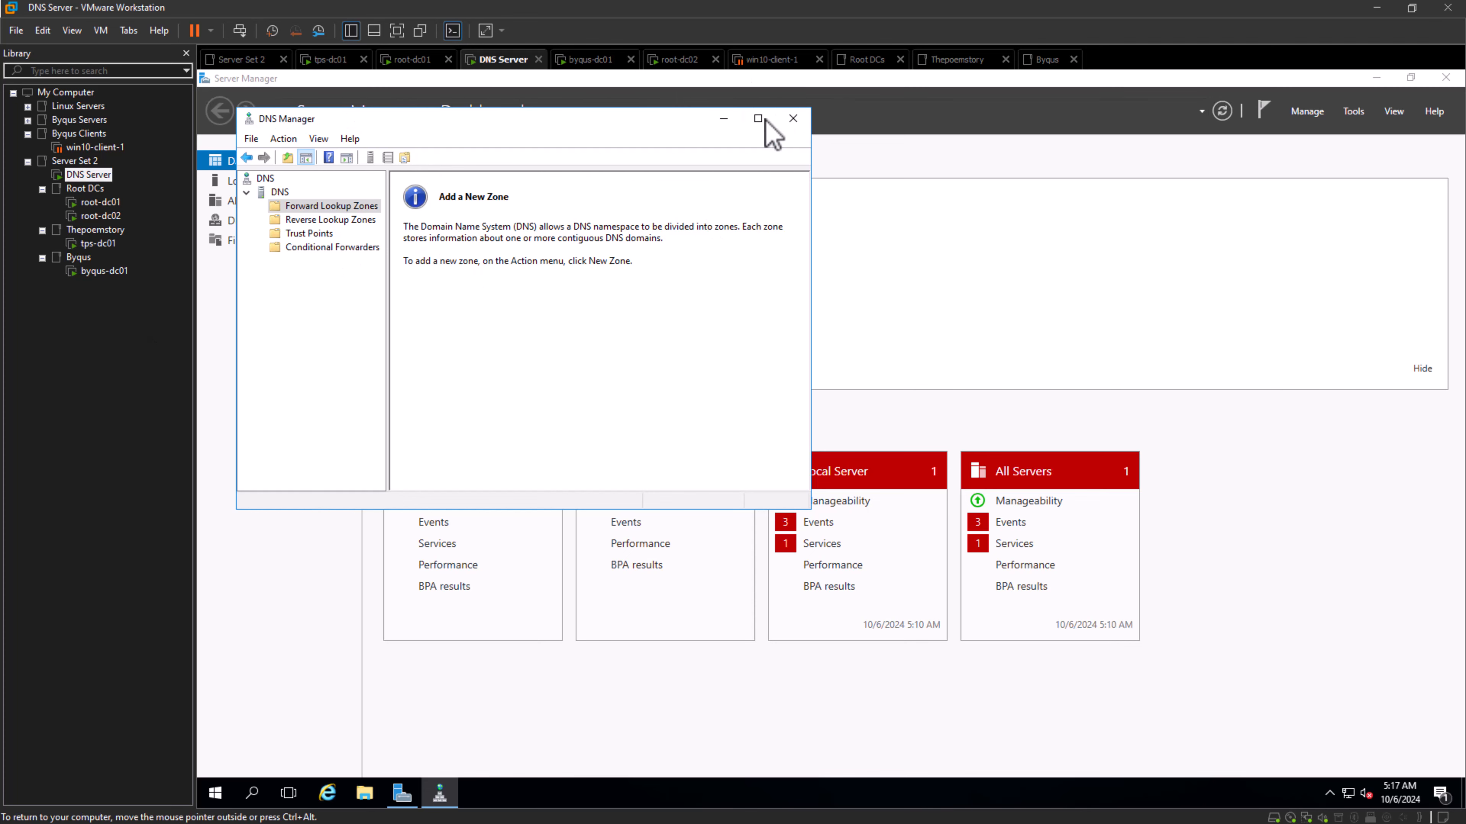
pyautogui.click(793, 118)
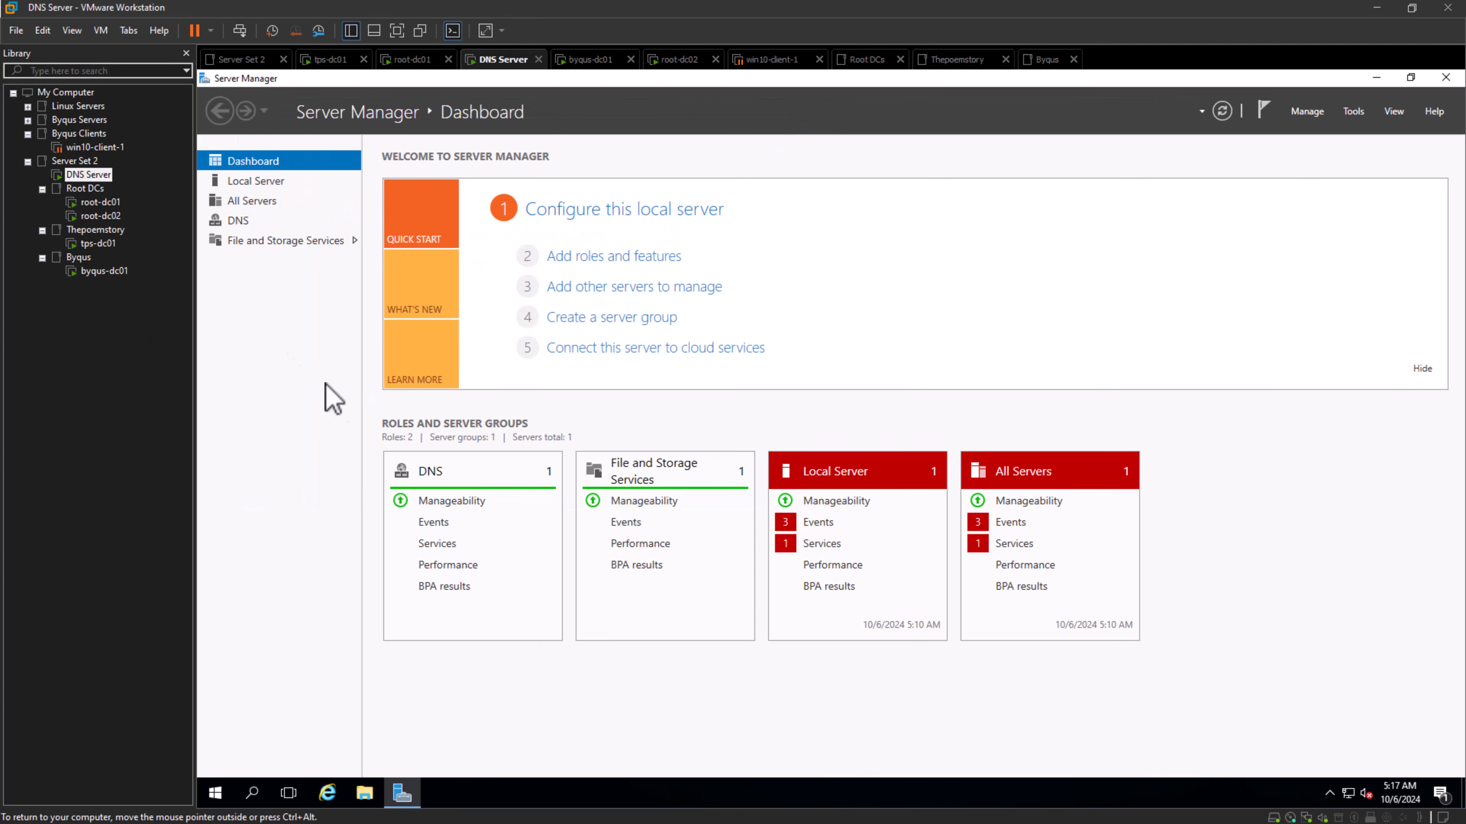
pyautogui.click(91, 176)
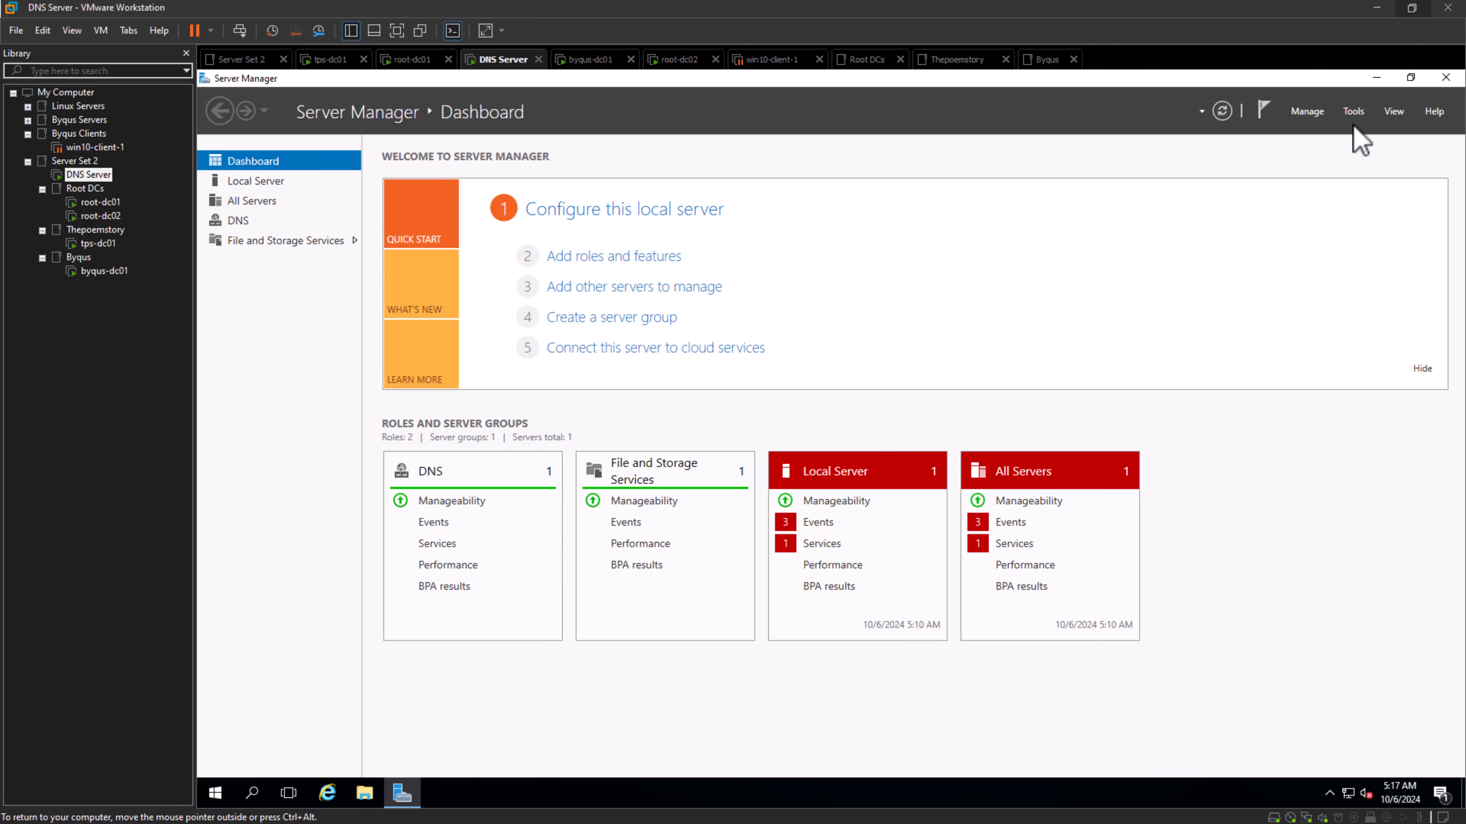
# - Review the DNS Server role in the Add Roles and Features Wizard, continue to the features page and cancel the wizard
pyautogui.click(1310, 113)
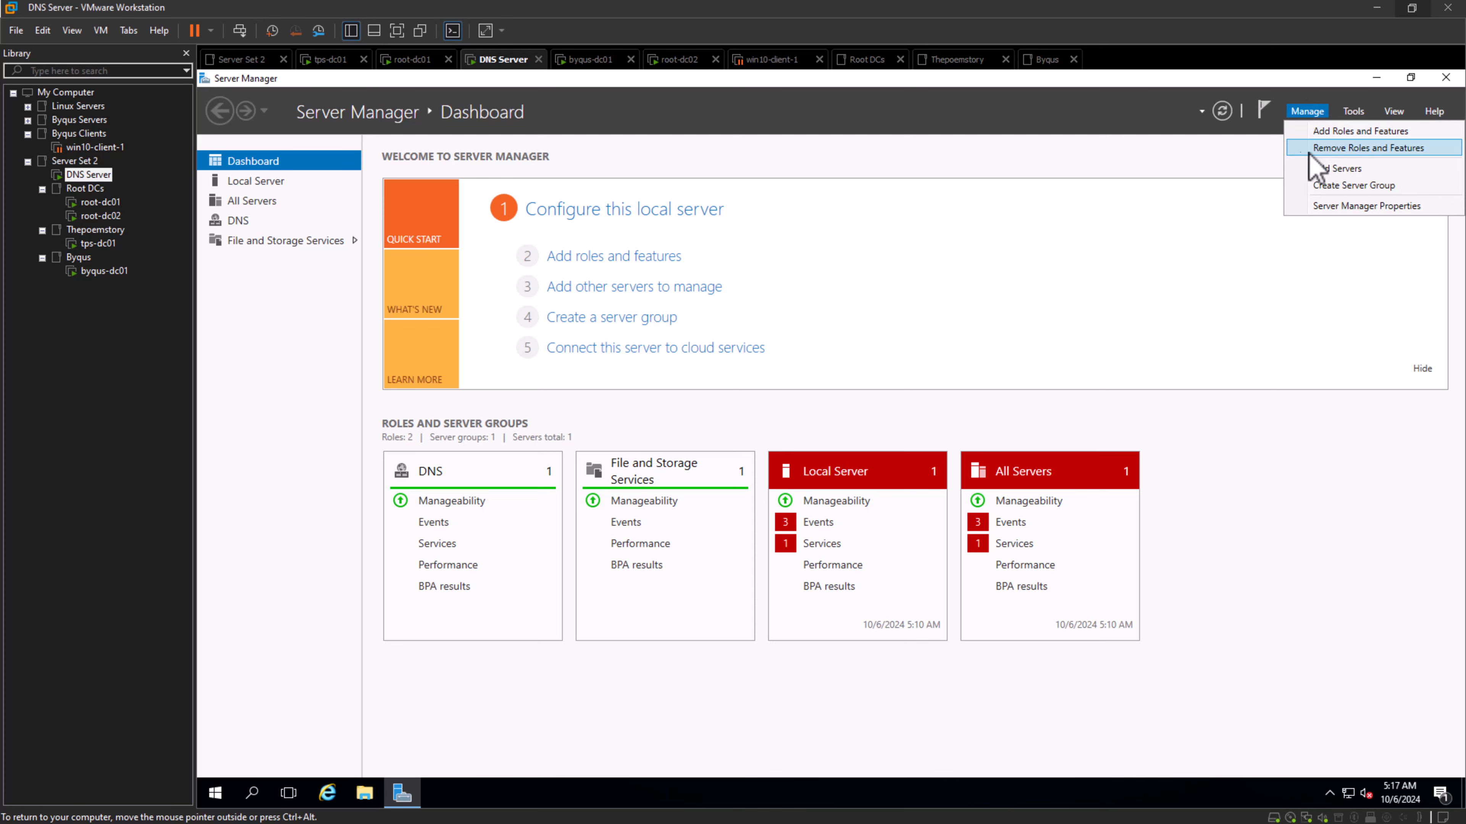
pyautogui.click(1330, 131)
pyautogui.click(672, 541)
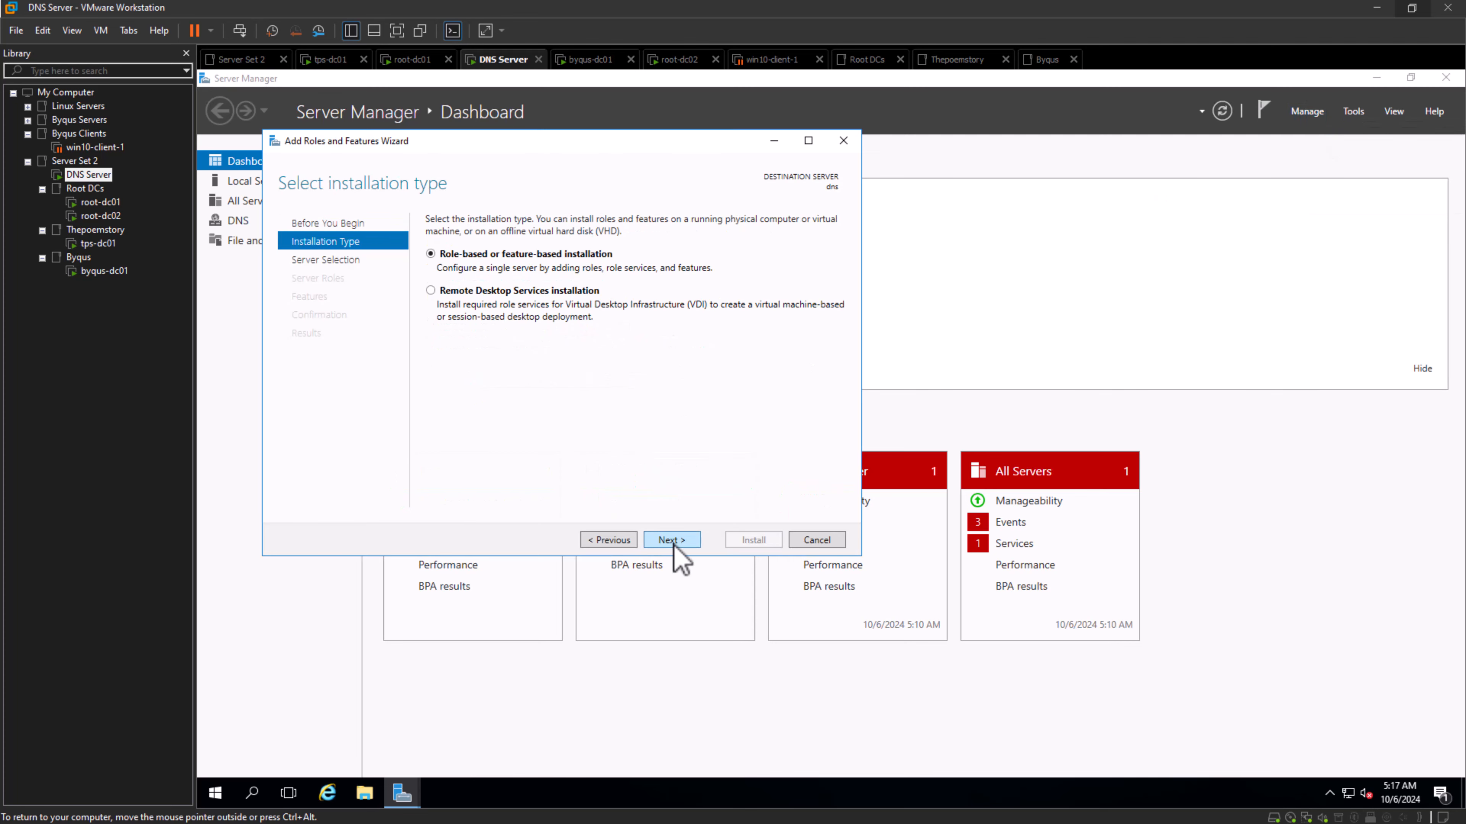
pyautogui.click(676, 543)
pyautogui.click(672, 541)
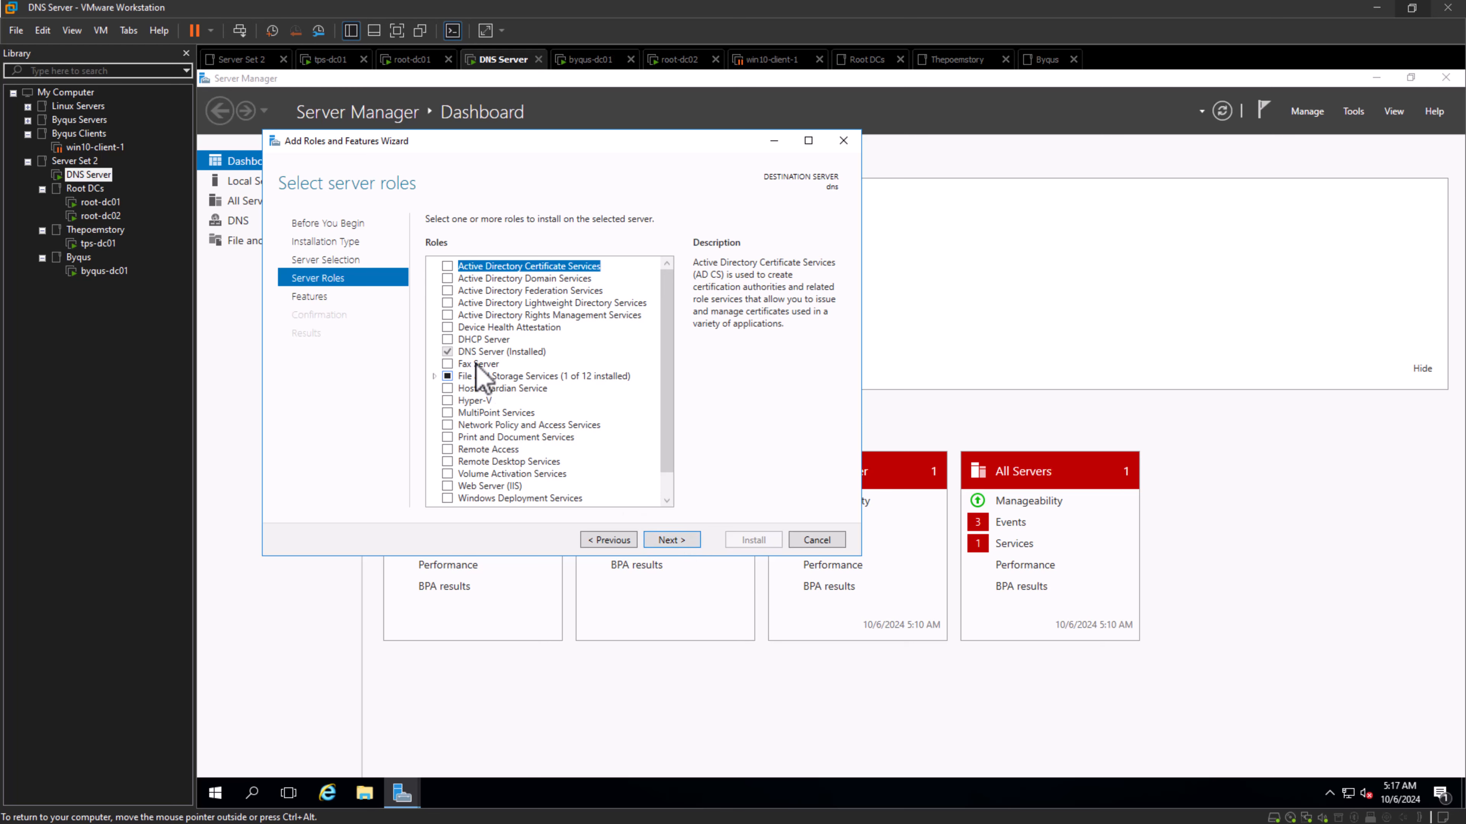
pyautogui.click(447, 352)
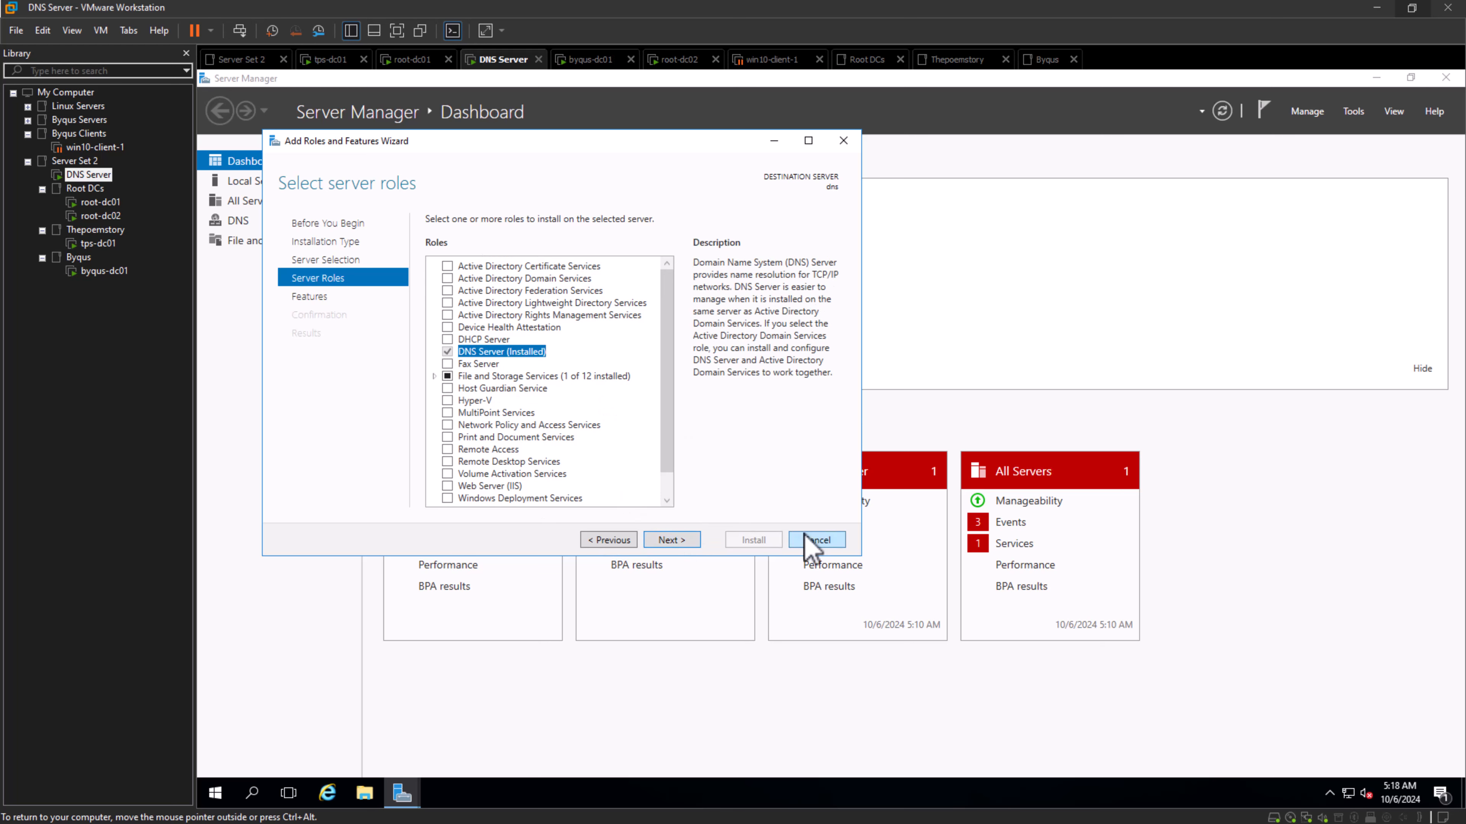
pyautogui.click(672, 541)
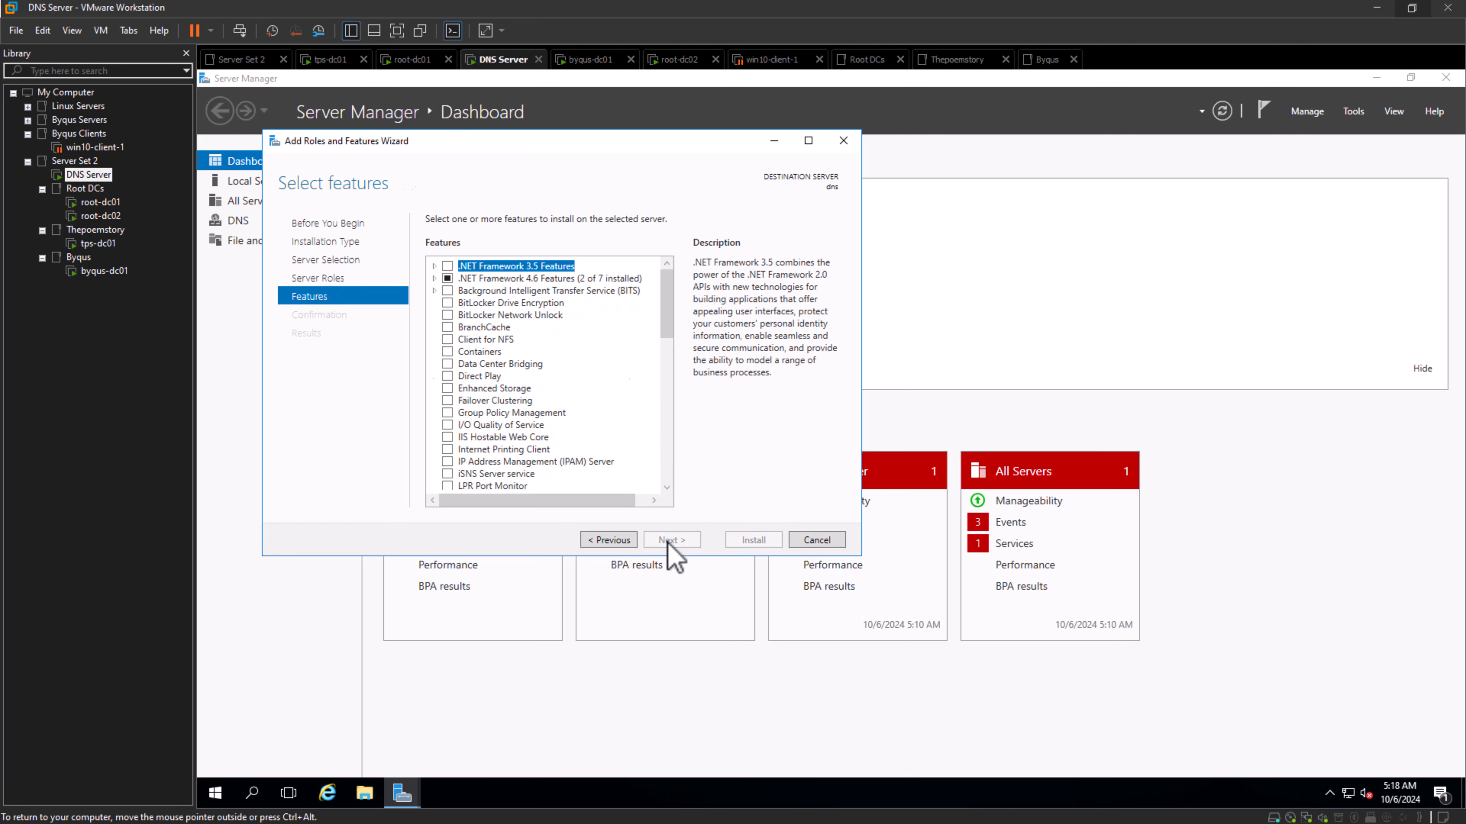
pyautogui.click(817, 541)
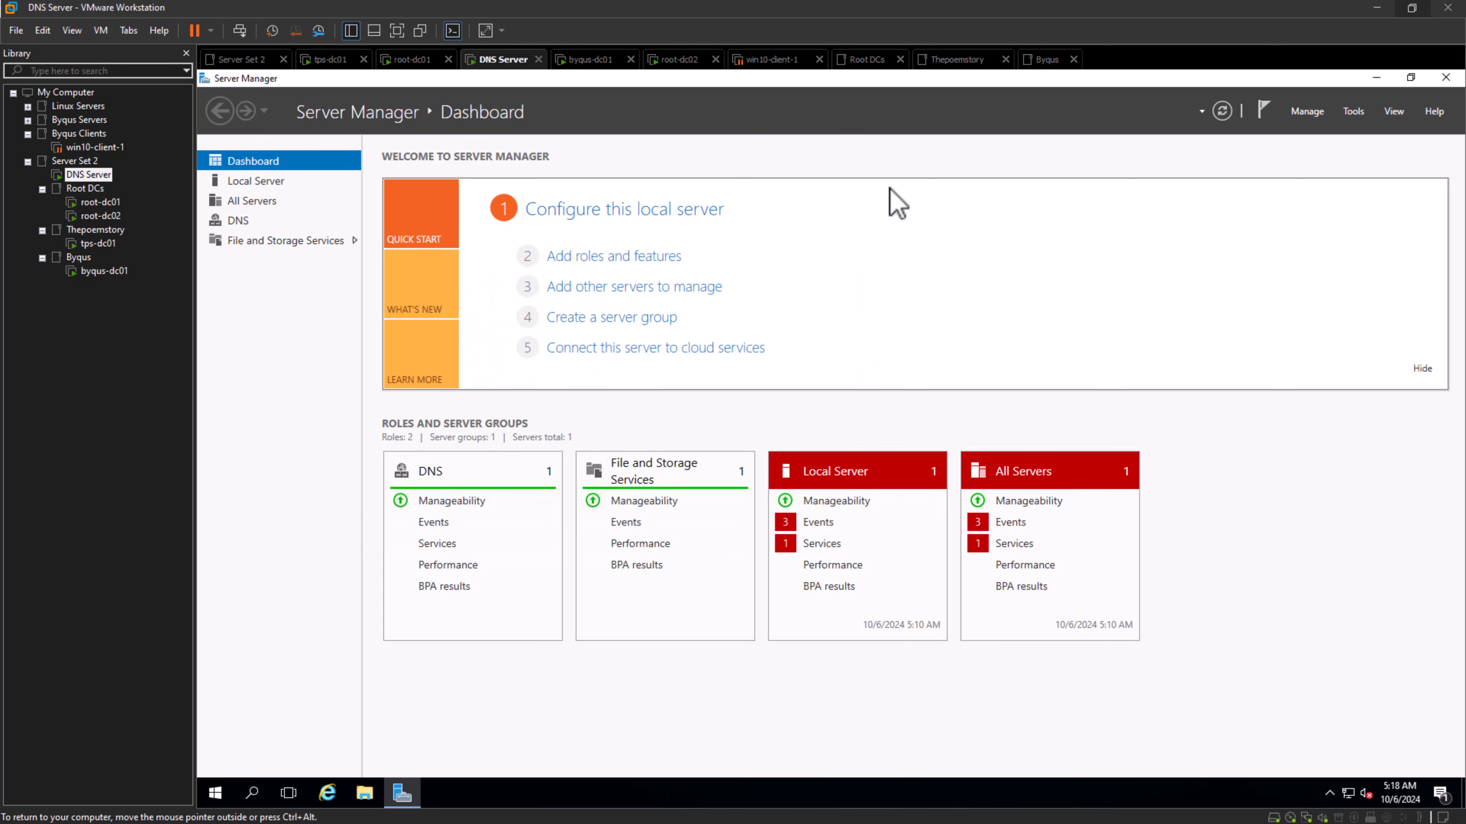
# - Open DNS Manager on the DNS Server virtual machine and view its reverse lookup zones, trust points, conditional forwarders and forward lookup zones
pyautogui.click(1361, 116)
pyautogui.click(1286, 221)
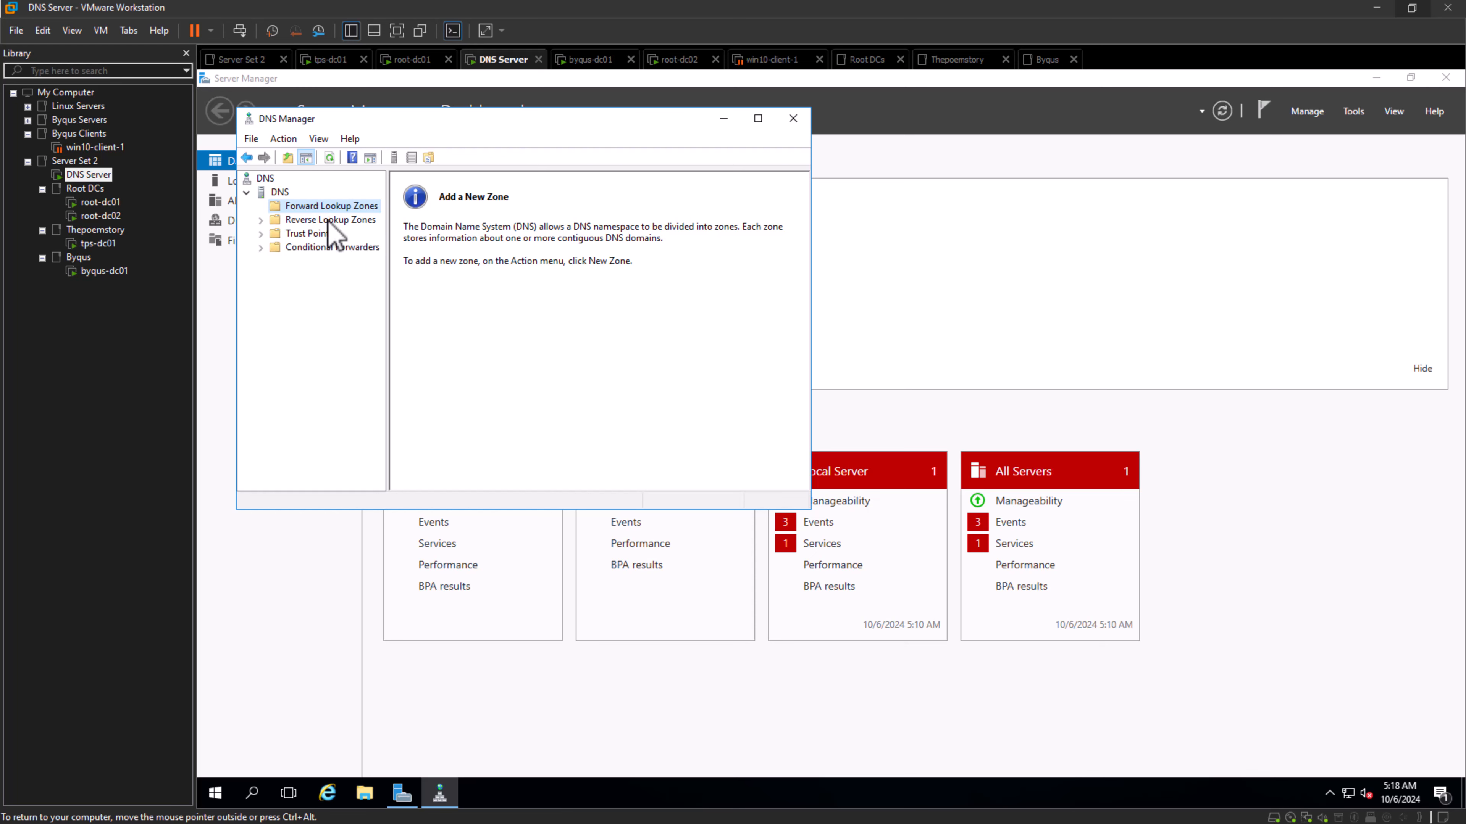
pyautogui.click(328, 223)
pyautogui.click(316, 237)
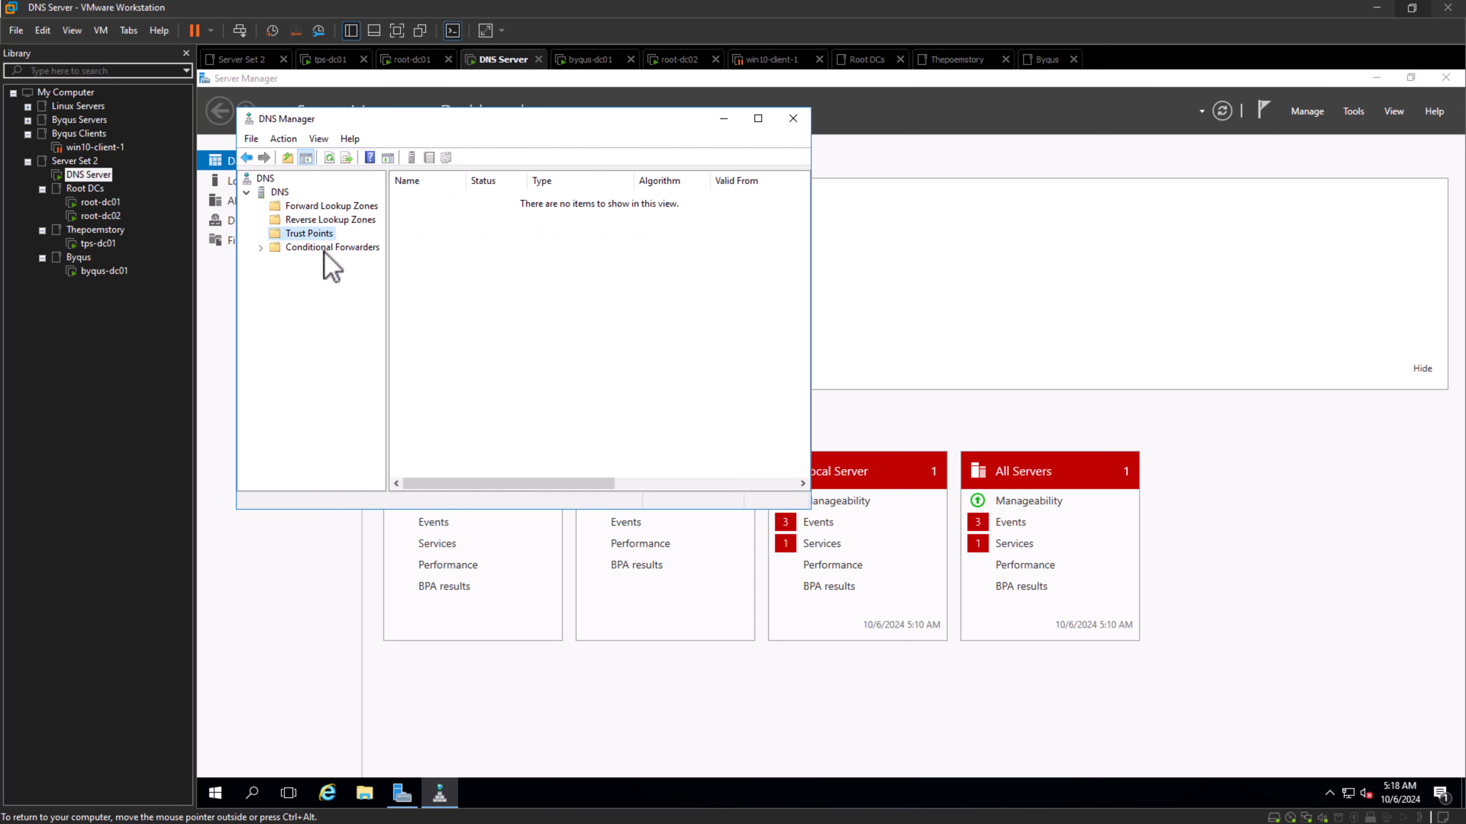
pyautogui.click(325, 253)
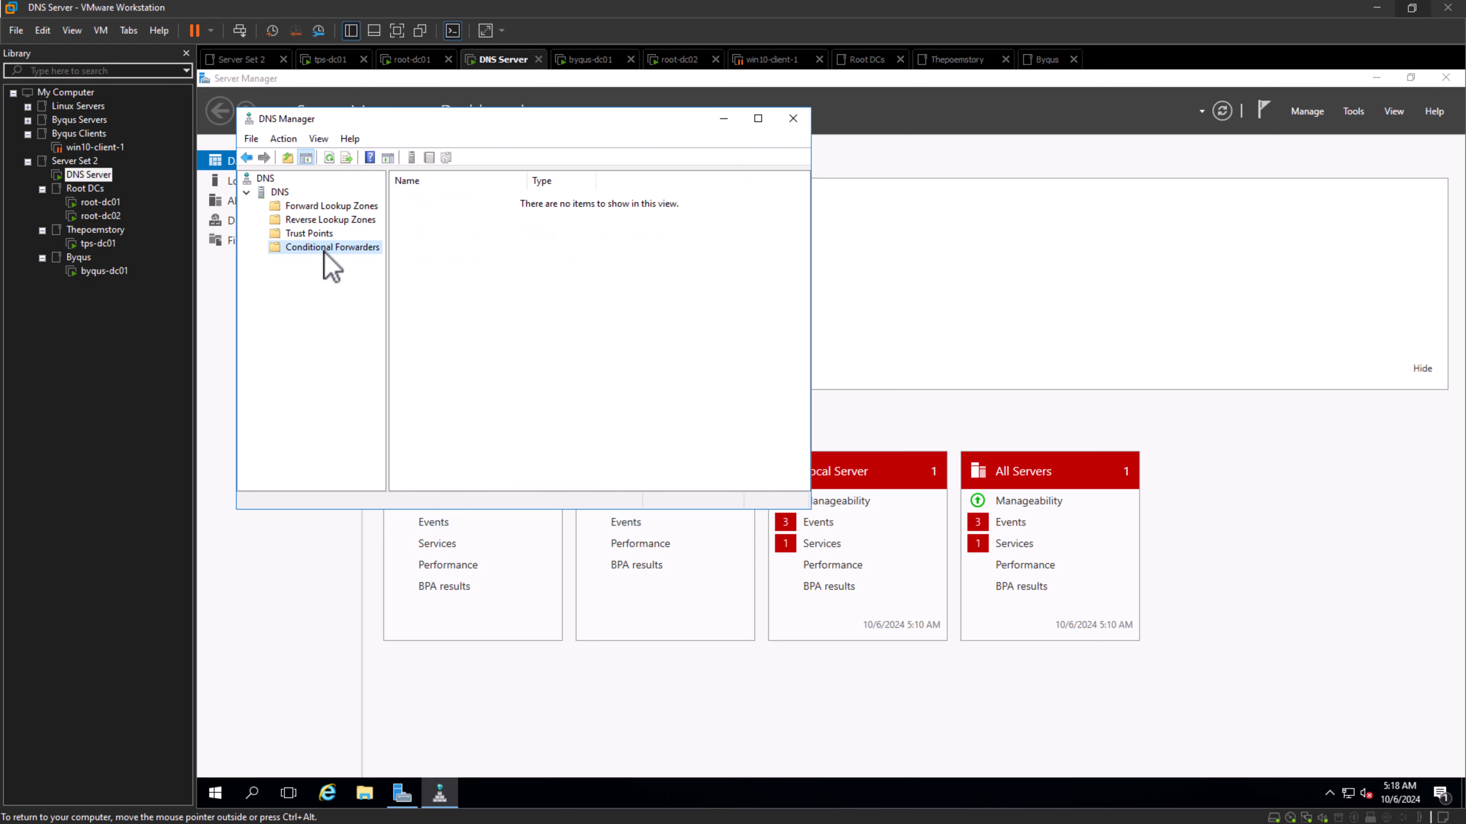
pyautogui.click(321, 206)
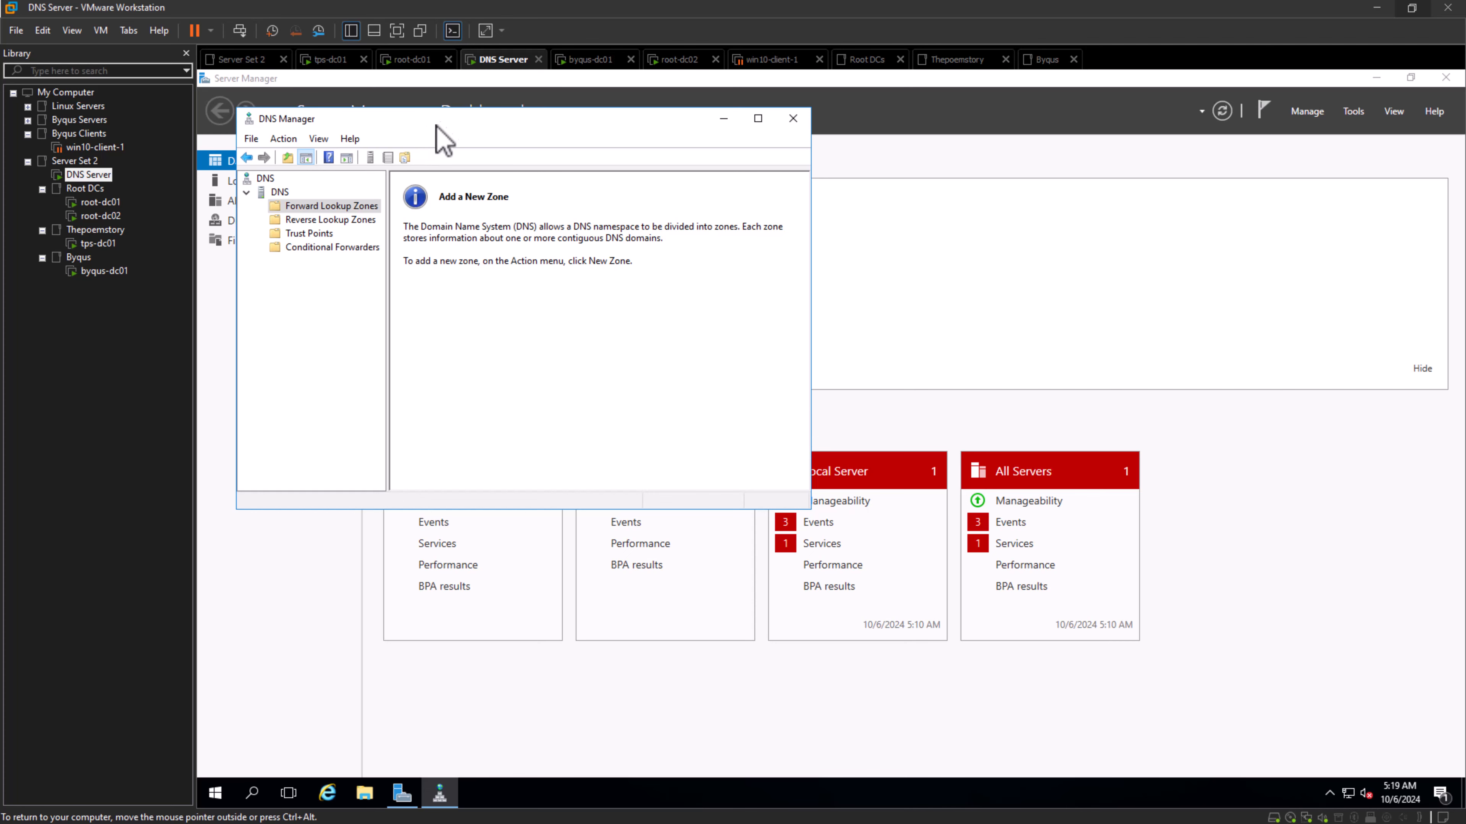
pyautogui.moveTo(439, 123); pyautogui.dragTo(518, 179)
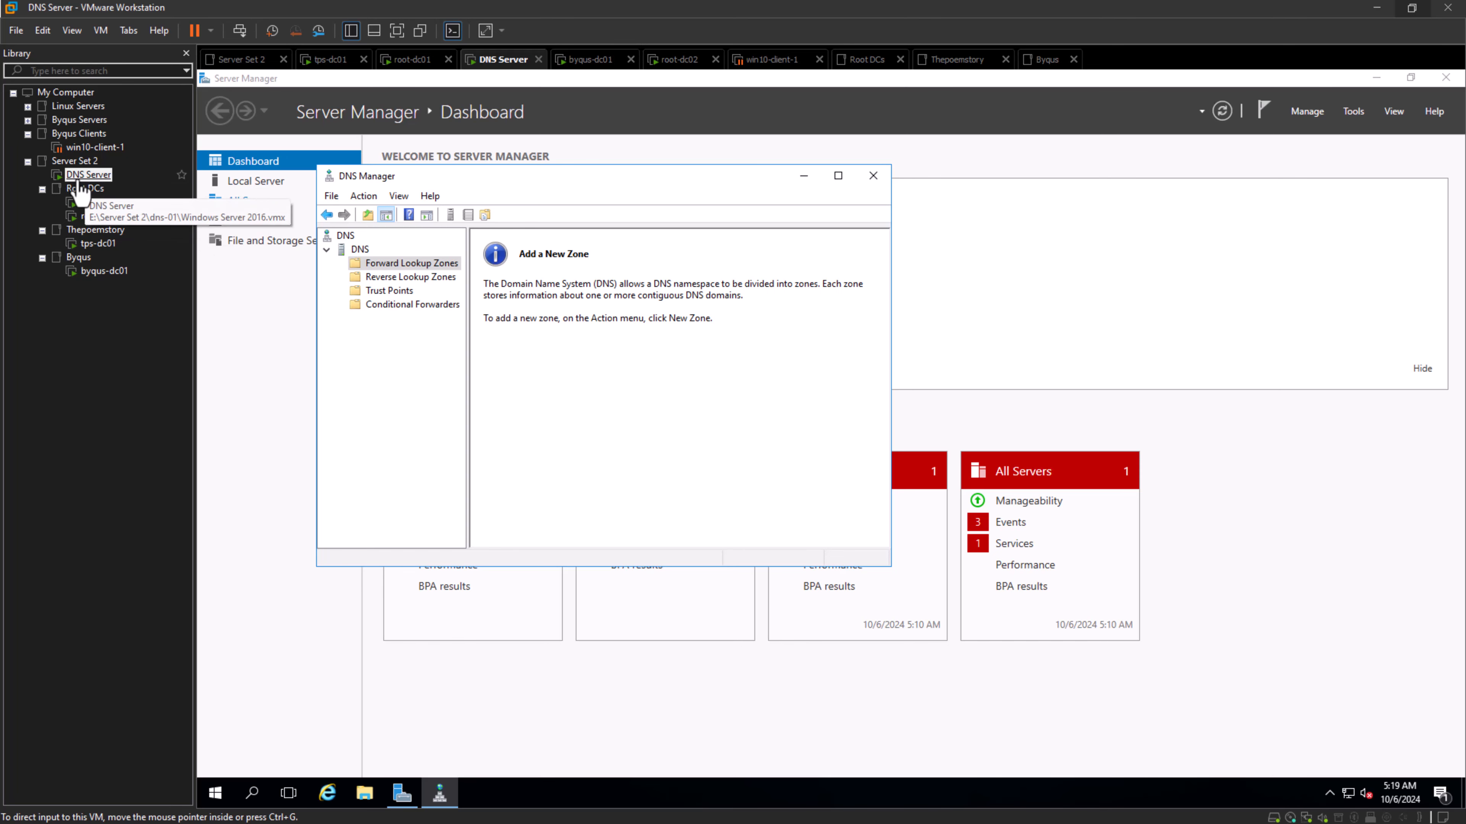
# - Switch to the root-dc01 virtual machine in the Root DCs folder and sign in with the account password
pyautogui.click(85, 189)
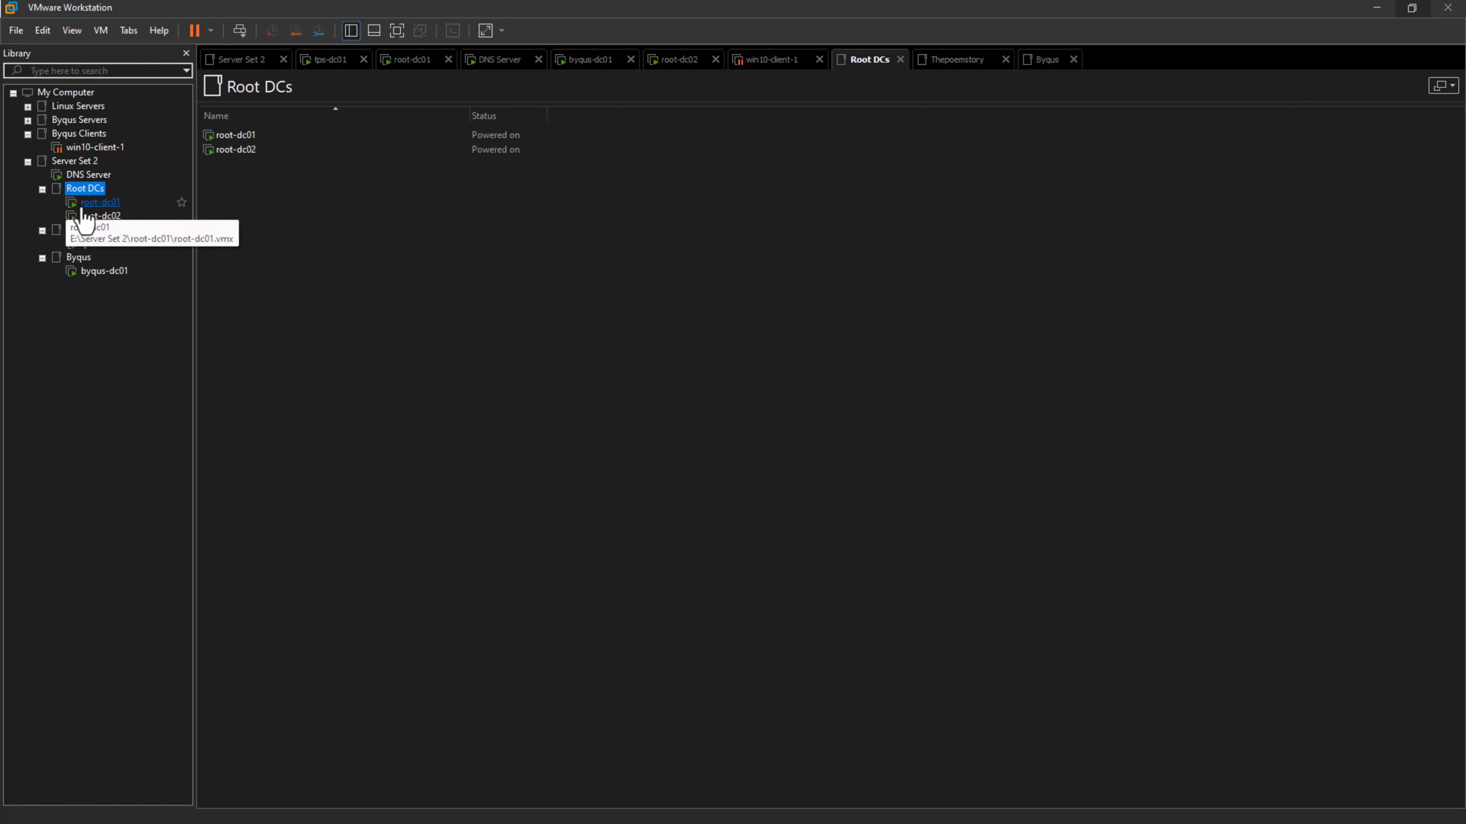
pyautogui.click(82, 208)
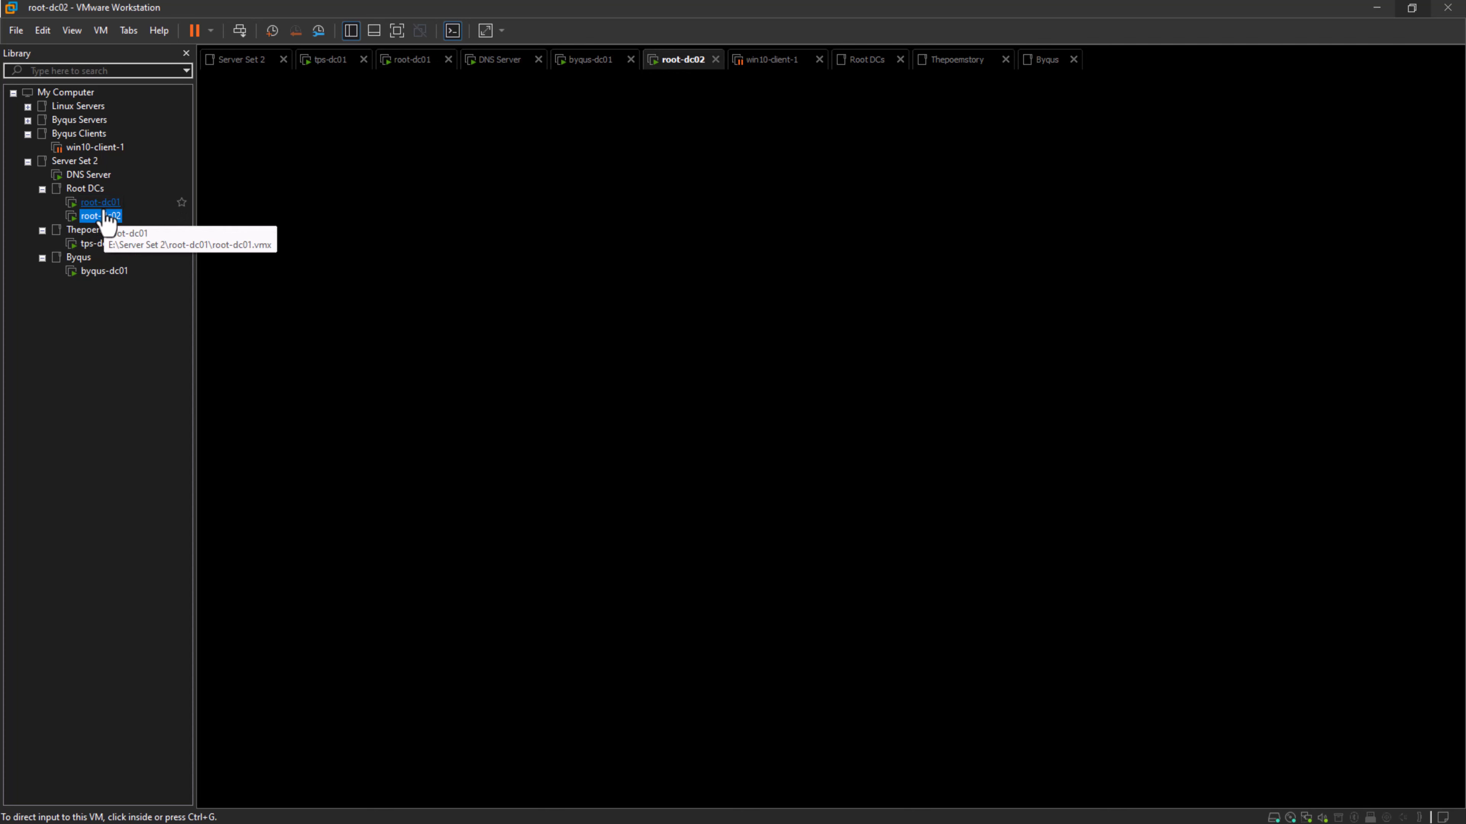
pyautogui.click(239, 30)
pyautogui.click(762, 507)
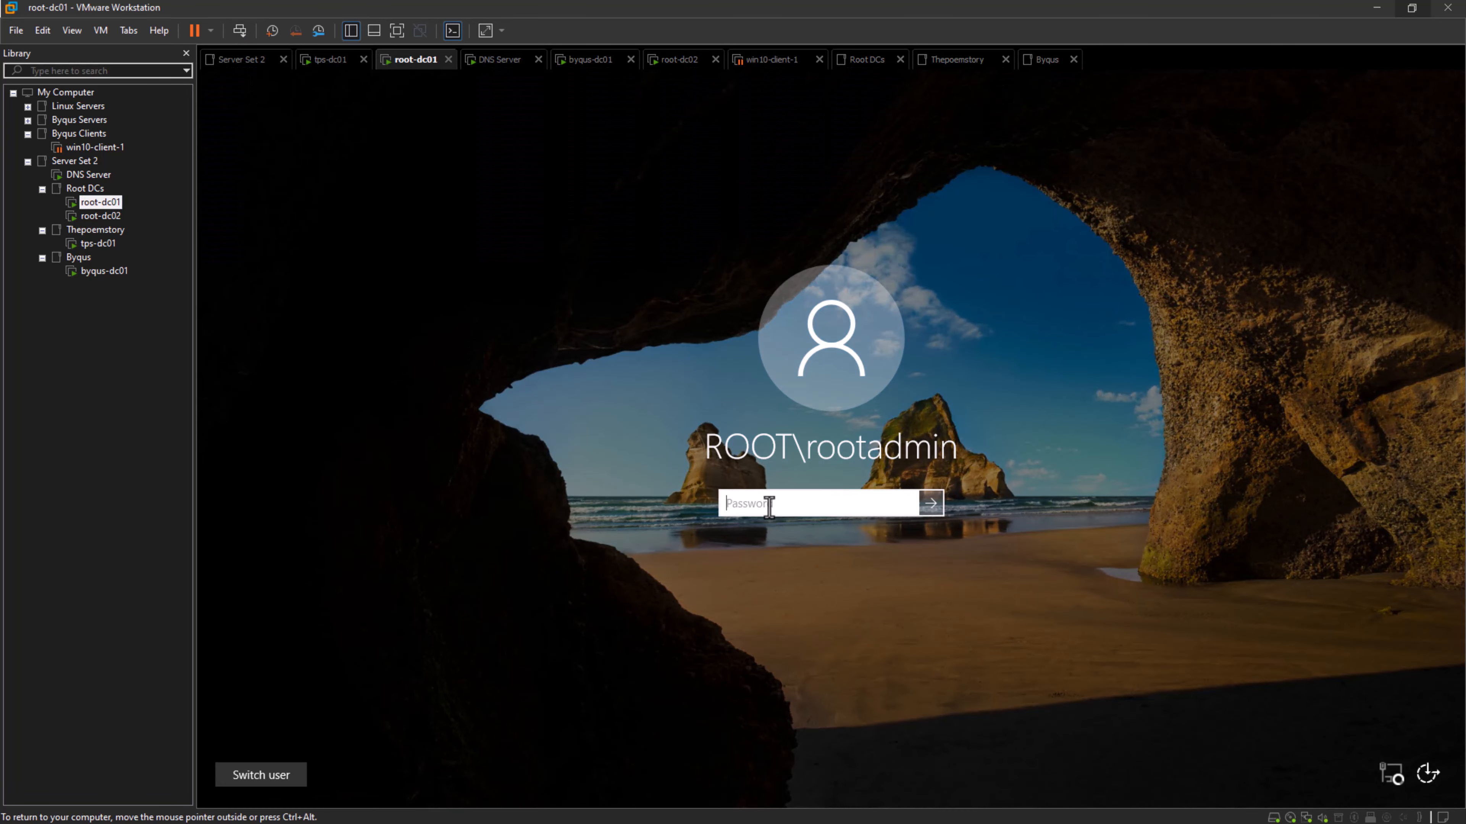
pyautogui.write('••')
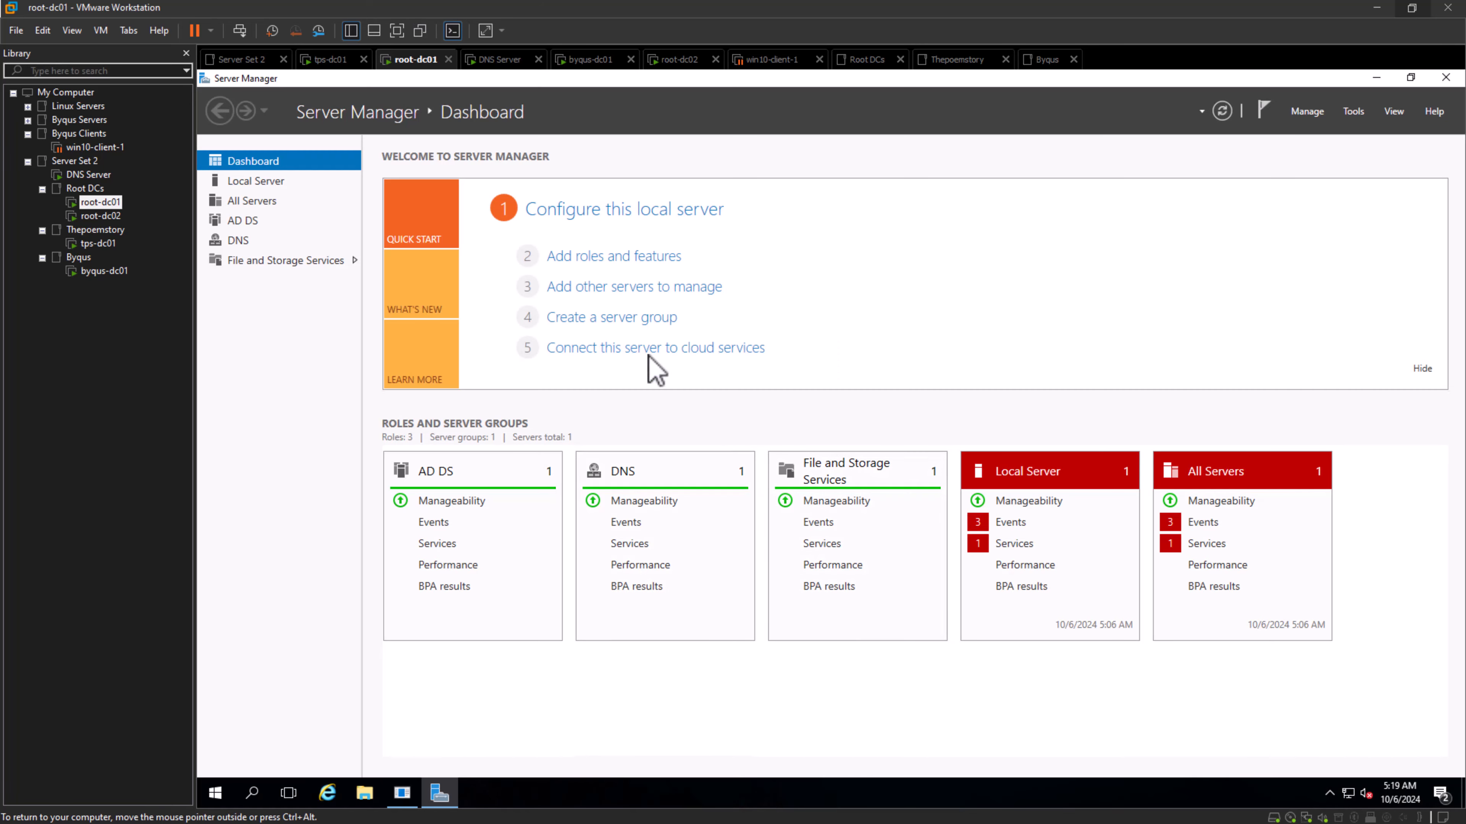
# - Switch to the root-dc02 virtual machine and sign in with the account password
pyautogui.click(102, 220)
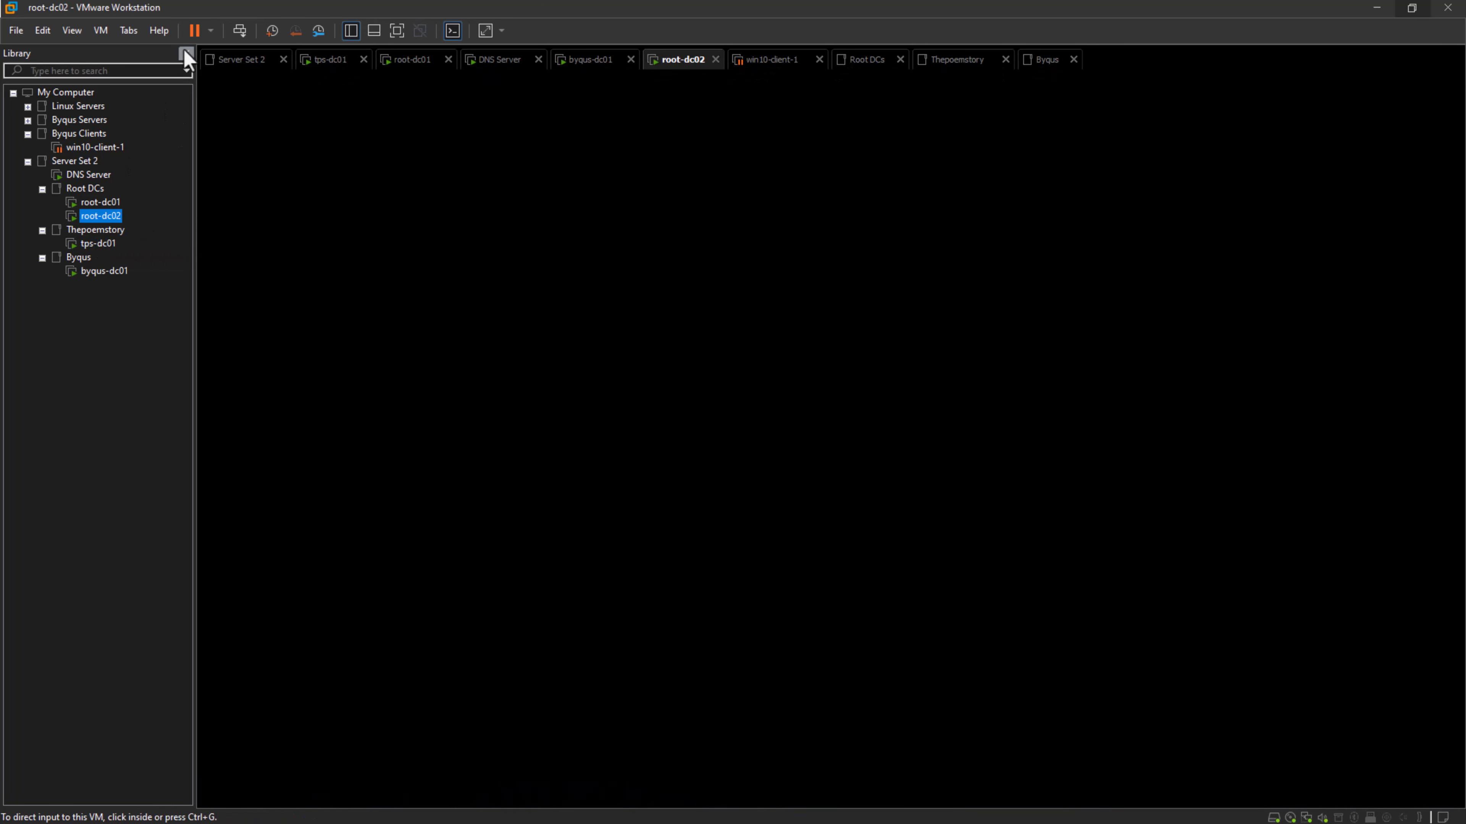
pyautogui.click(243, 38)
pyautogui.click(757, 501)
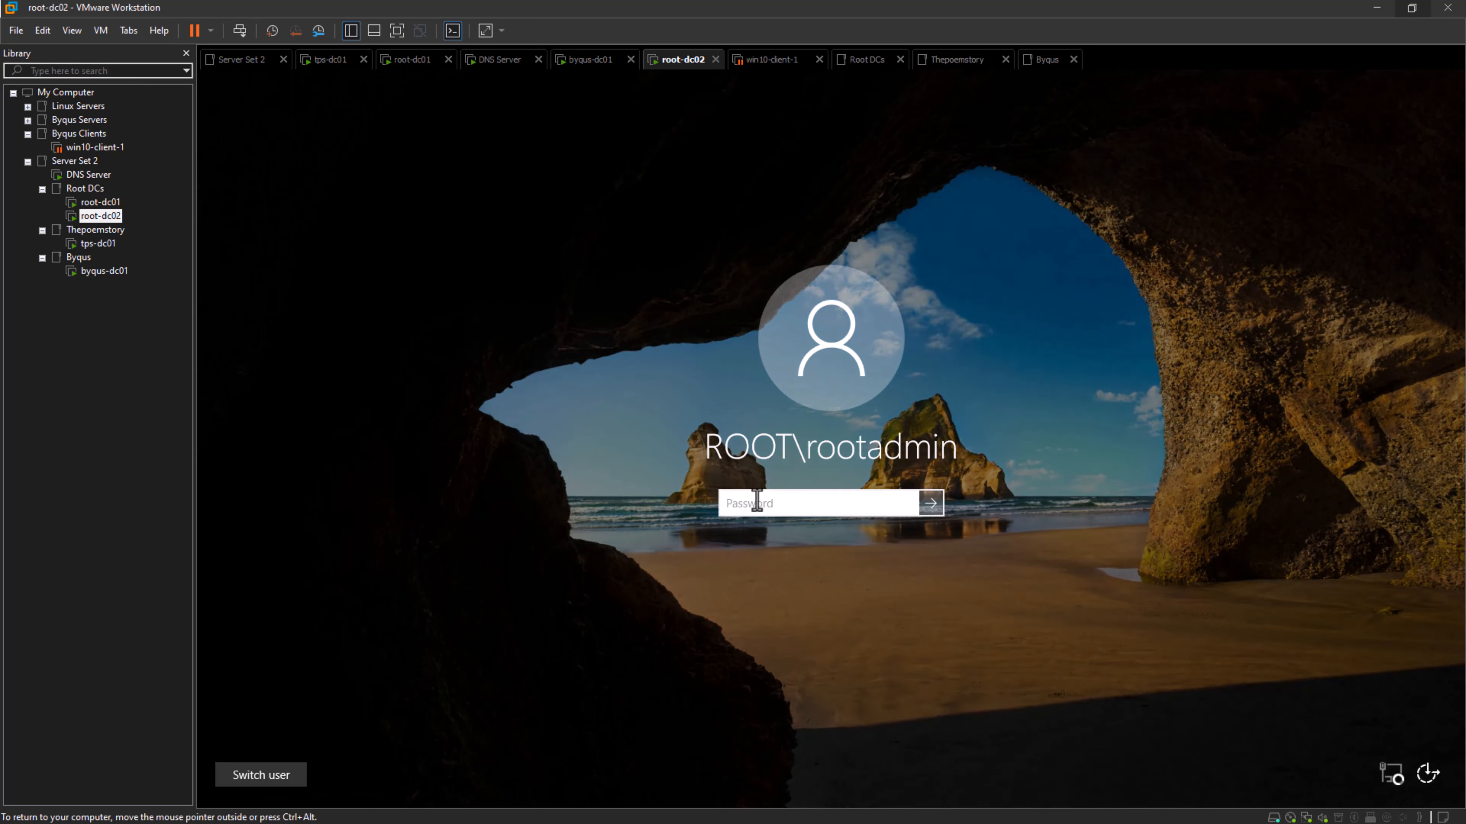
pyautogui.write('•••')
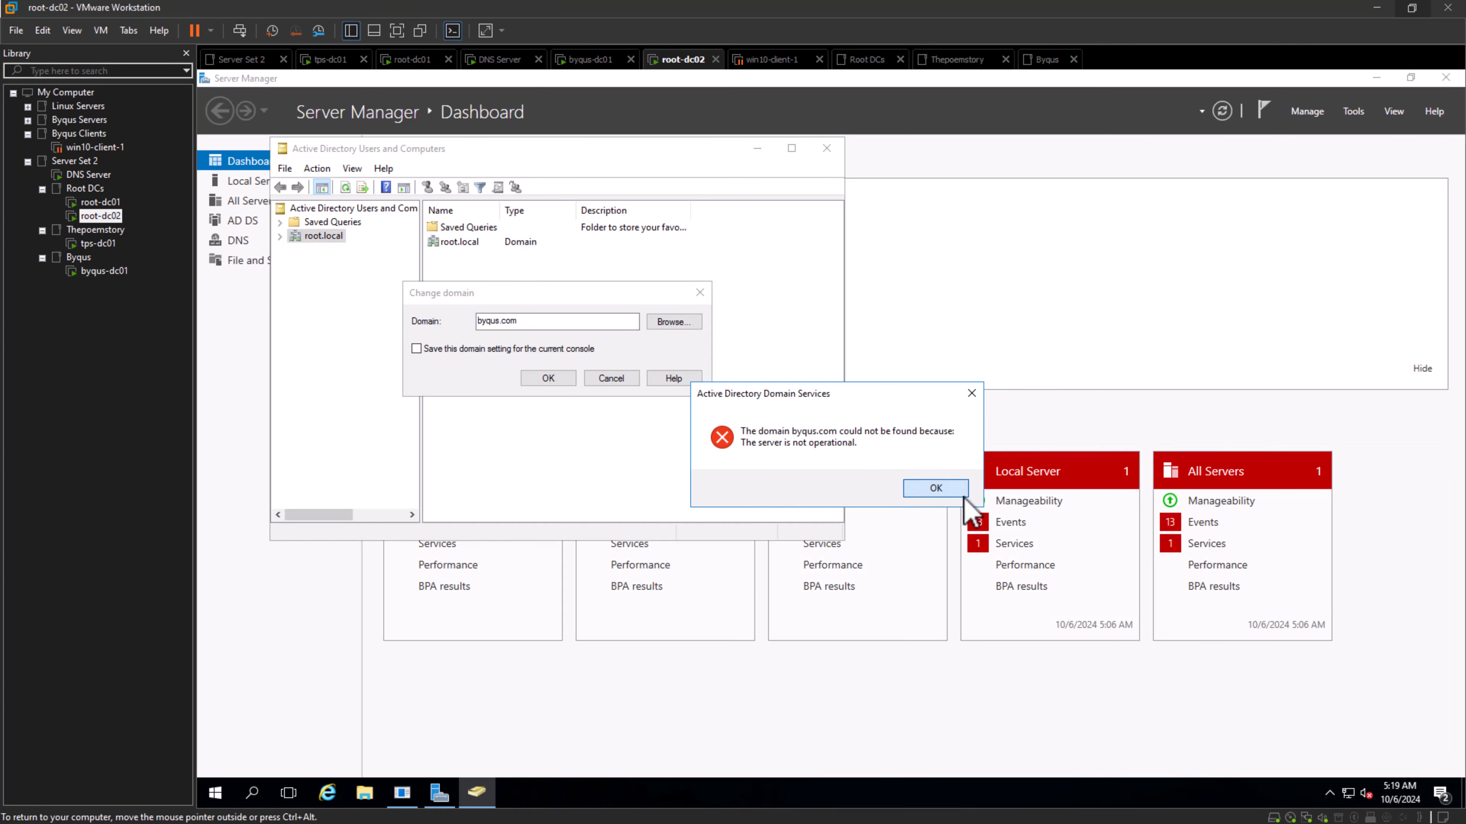
# - Dismiss the domain error on root-dc02, cancel the domain change and close Active Directory Users and Computers
pyautogui.click(958, 491)
pyautogui.click(620, 379)
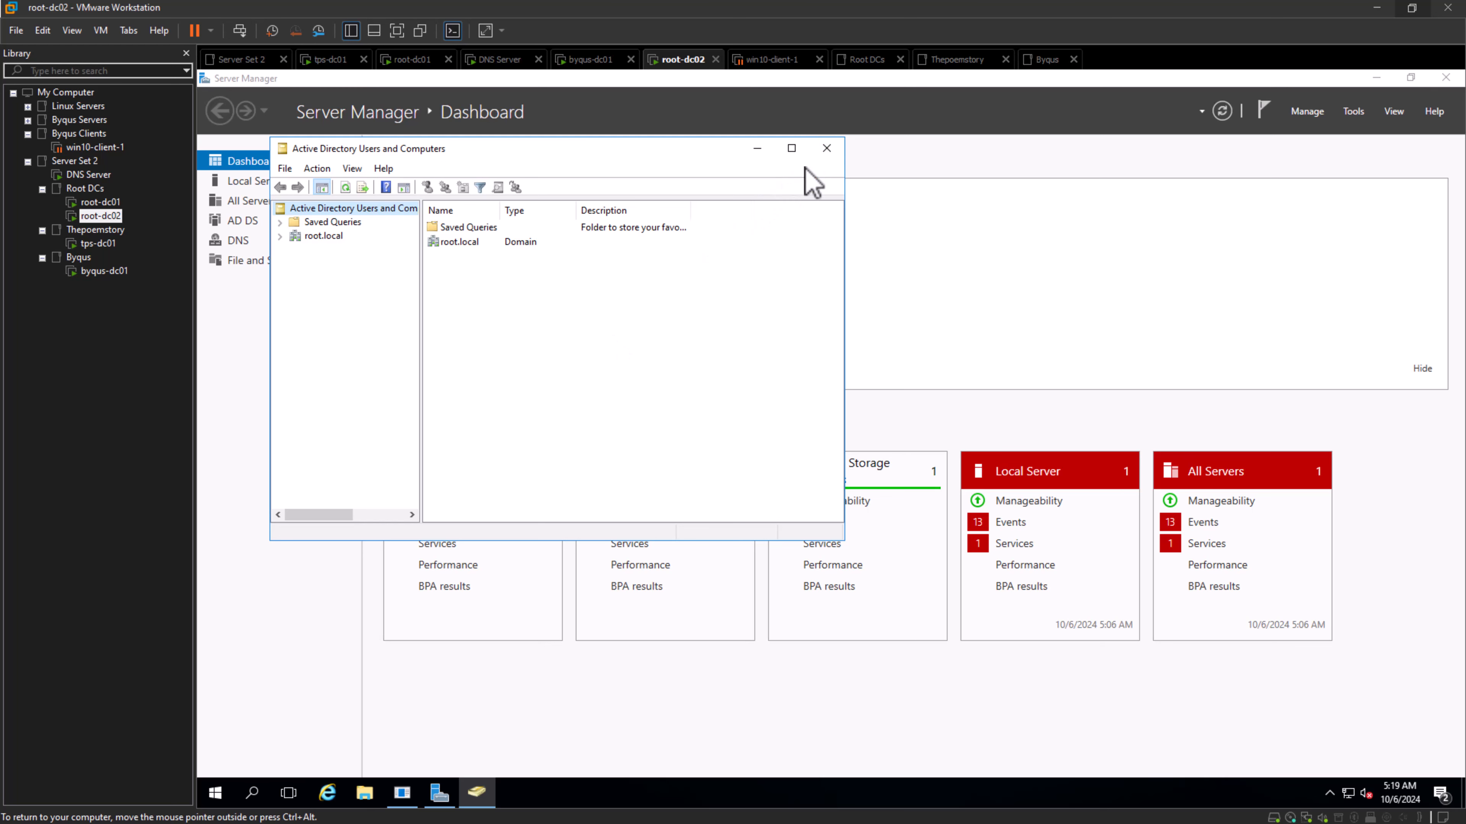
pyautogui.click(826, 149)
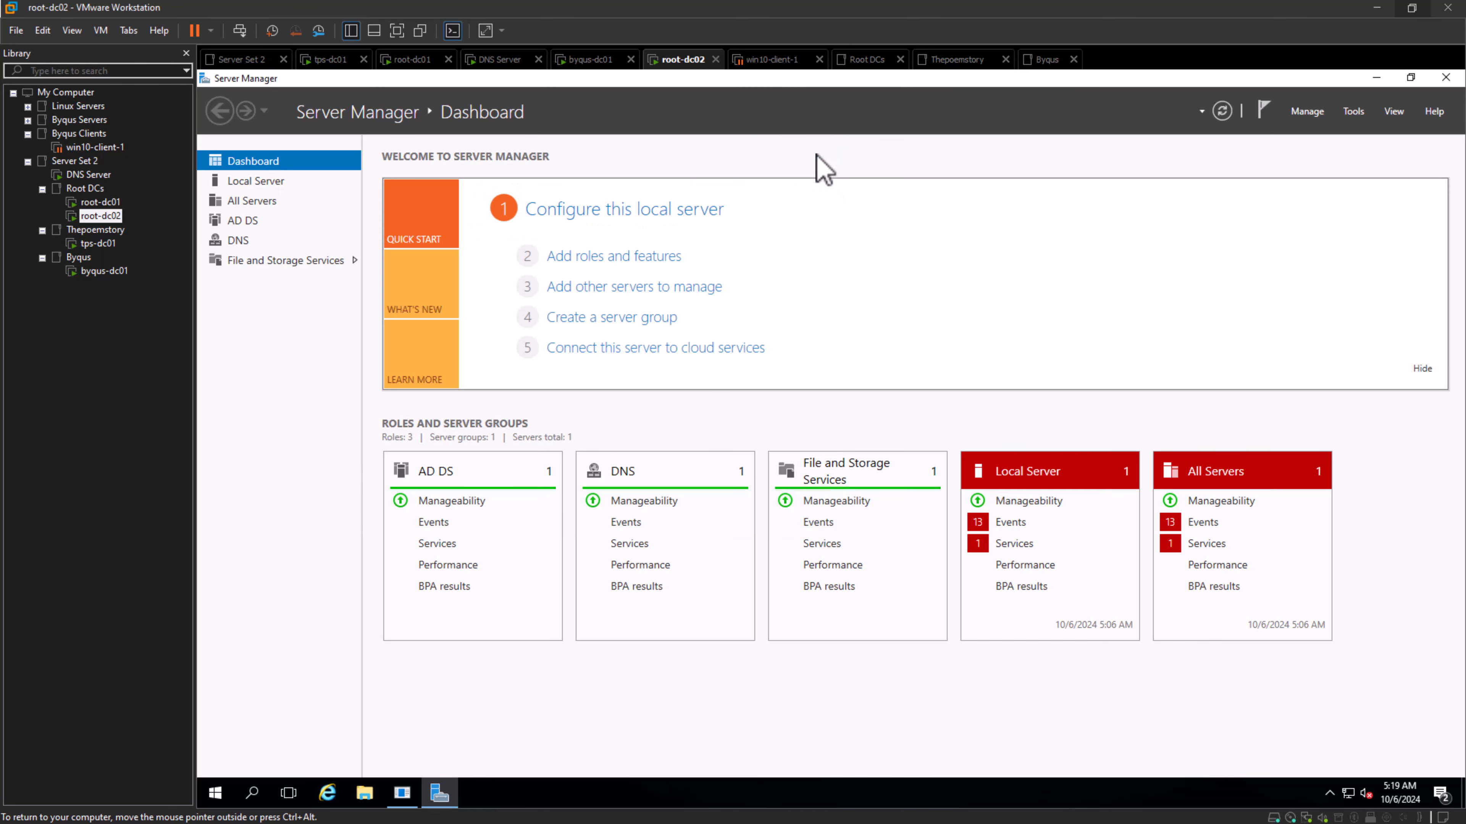
# - Switch to the tps-dc01 virtual machine by way of root-dc01 and close Active Directory Users and Computers there
pyautogui.click(92, 205)
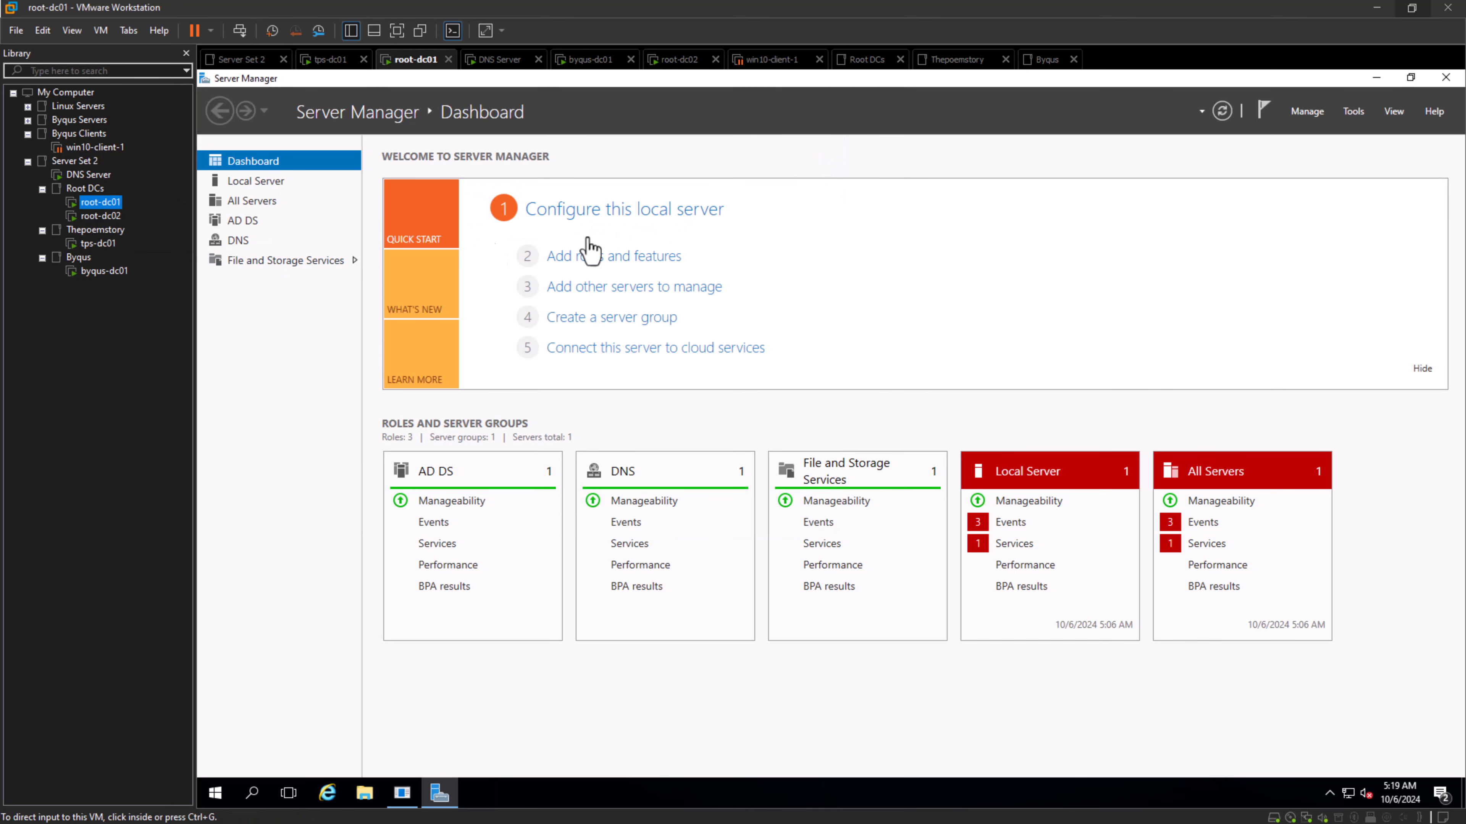
pyautogui.click(97, 245)
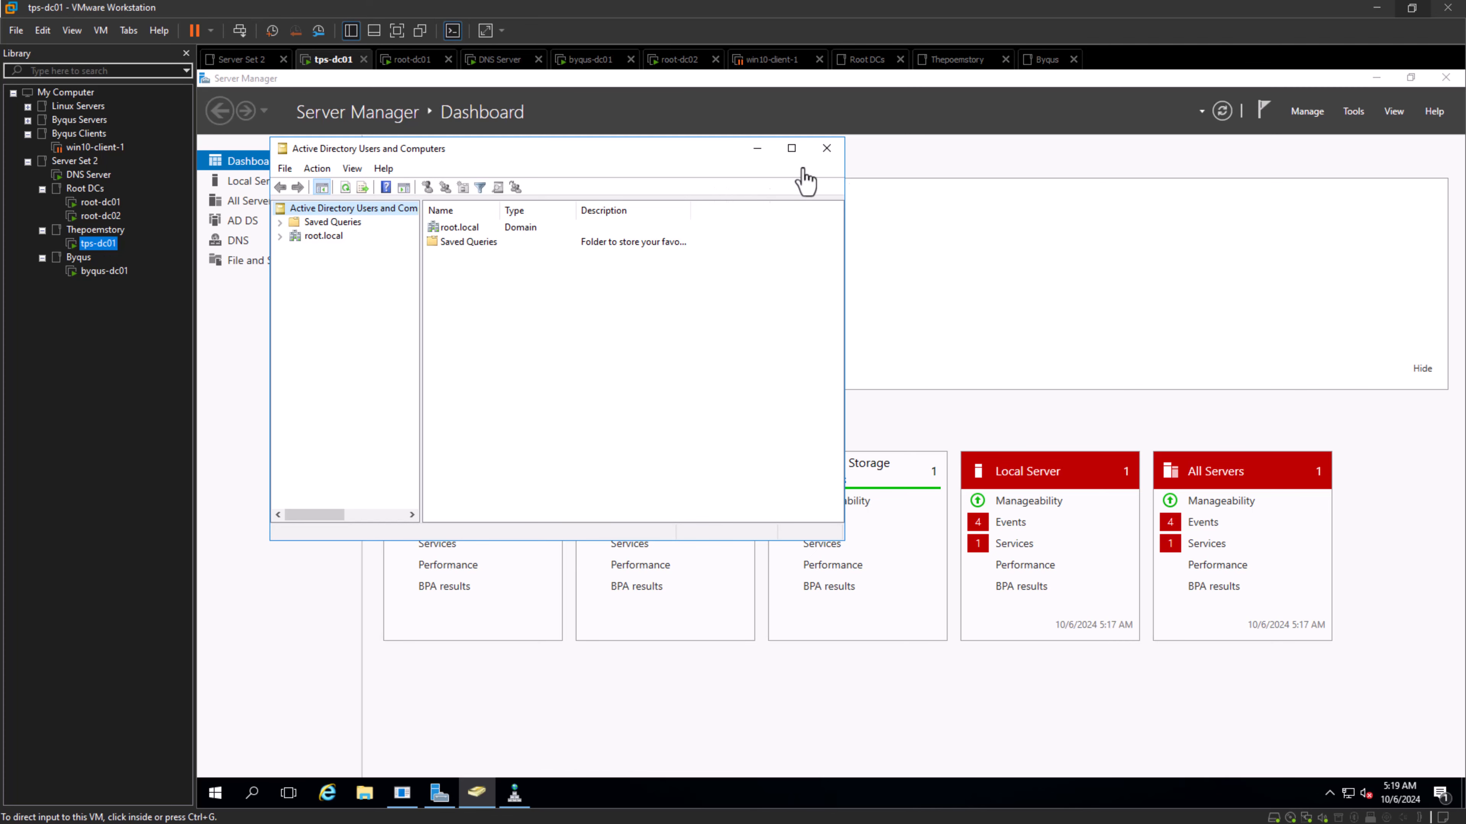
pyautogui.click(829, 149)
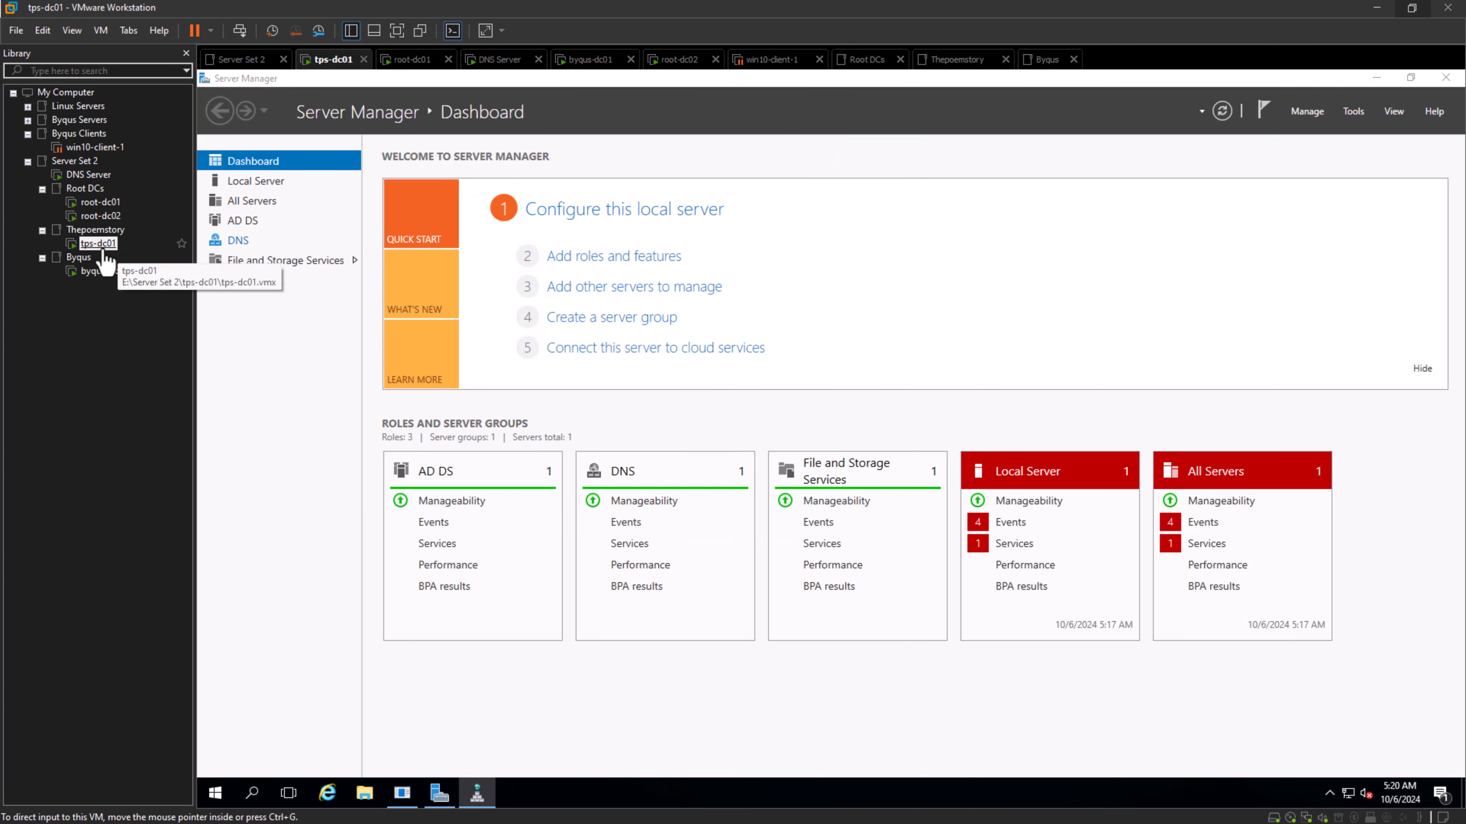
# - Collapse the Byqus Clients folder, switch to the byqus-dc01 virtual machine and sign in with the administrator password
pyautogui.click(27, 134)
pyautogui.click(92, 258)
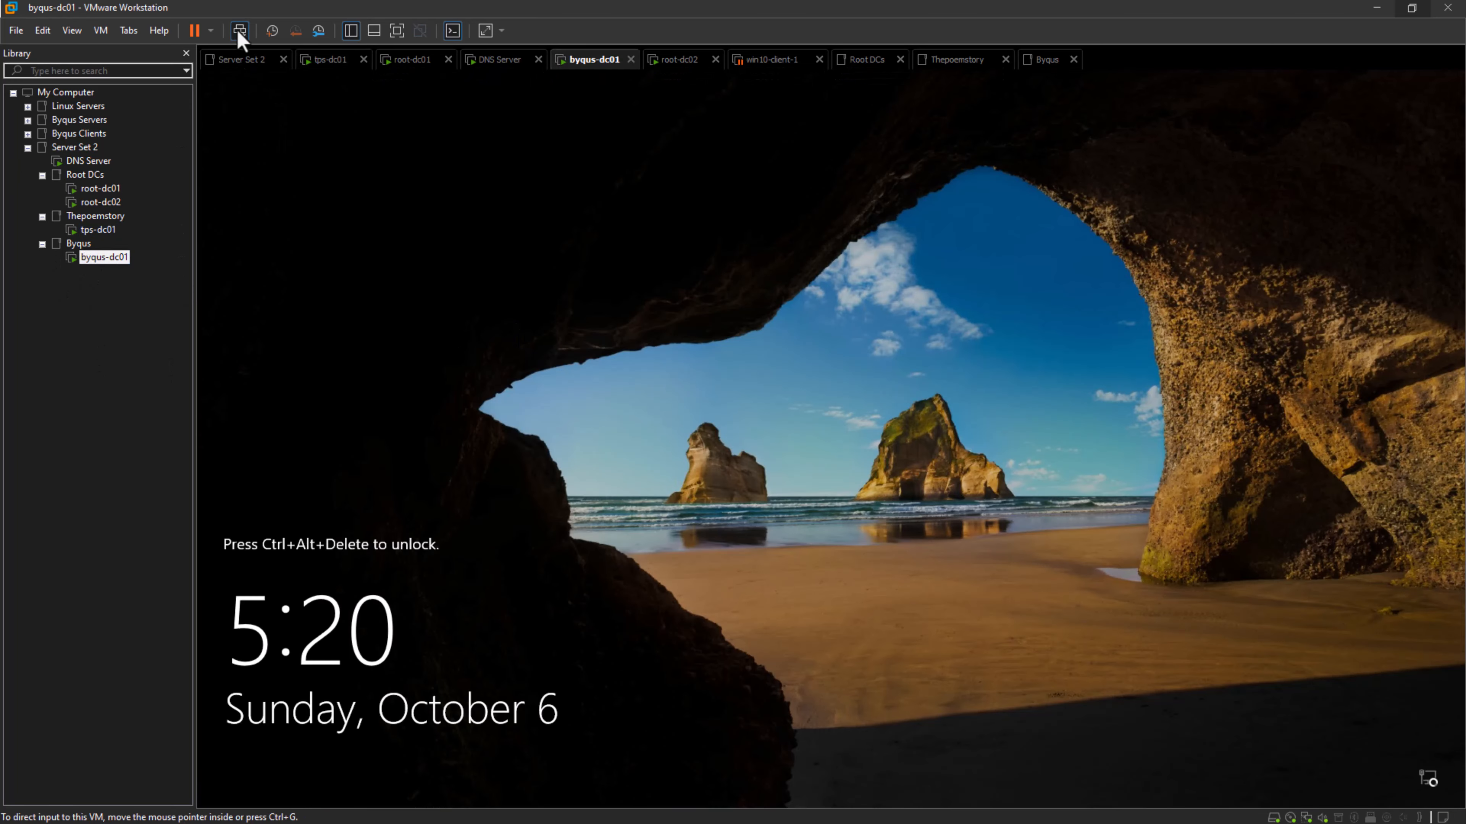
pyautogui.click(238, 32)
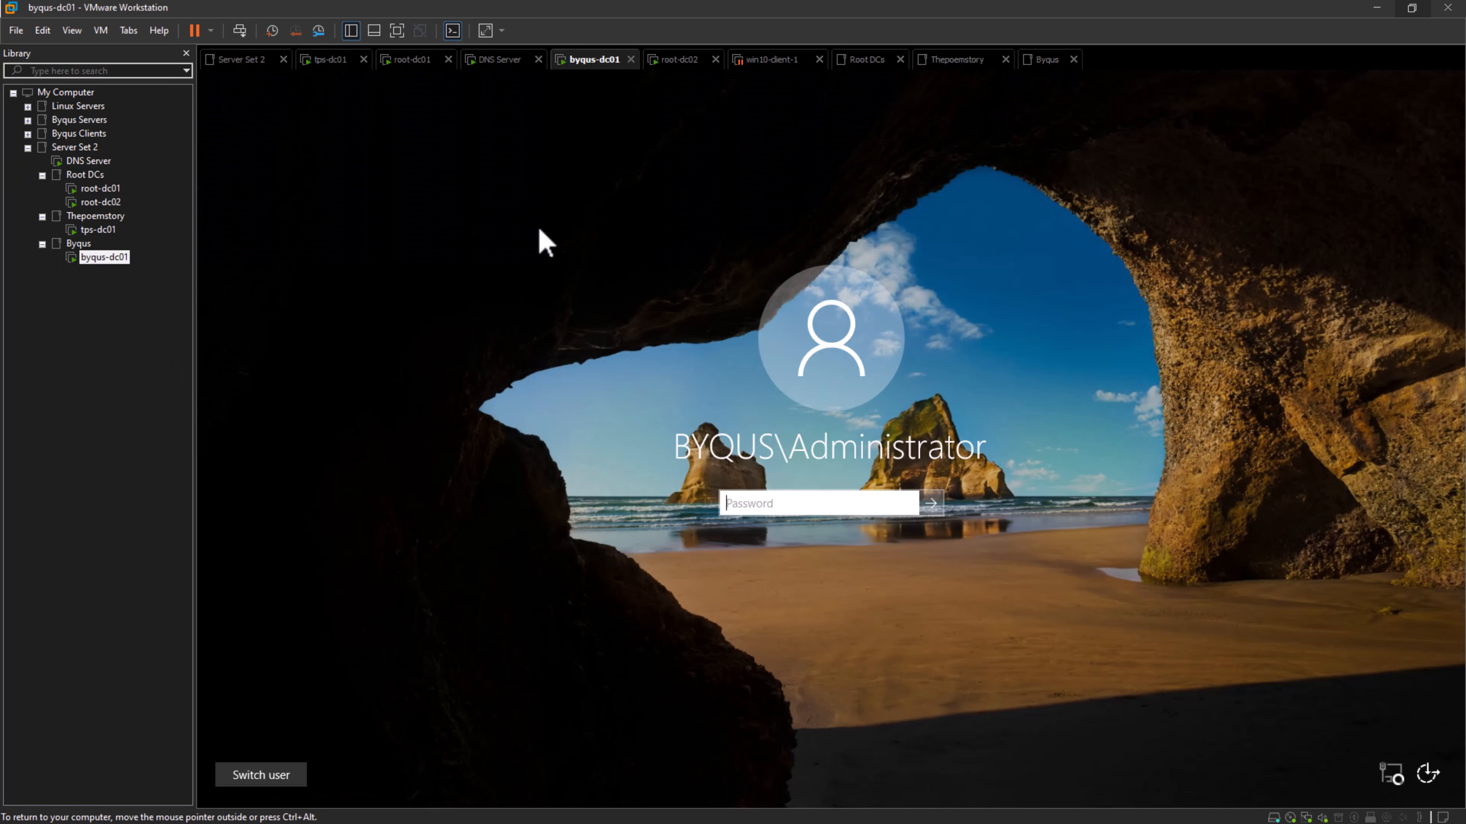
pyautogui.write('*')
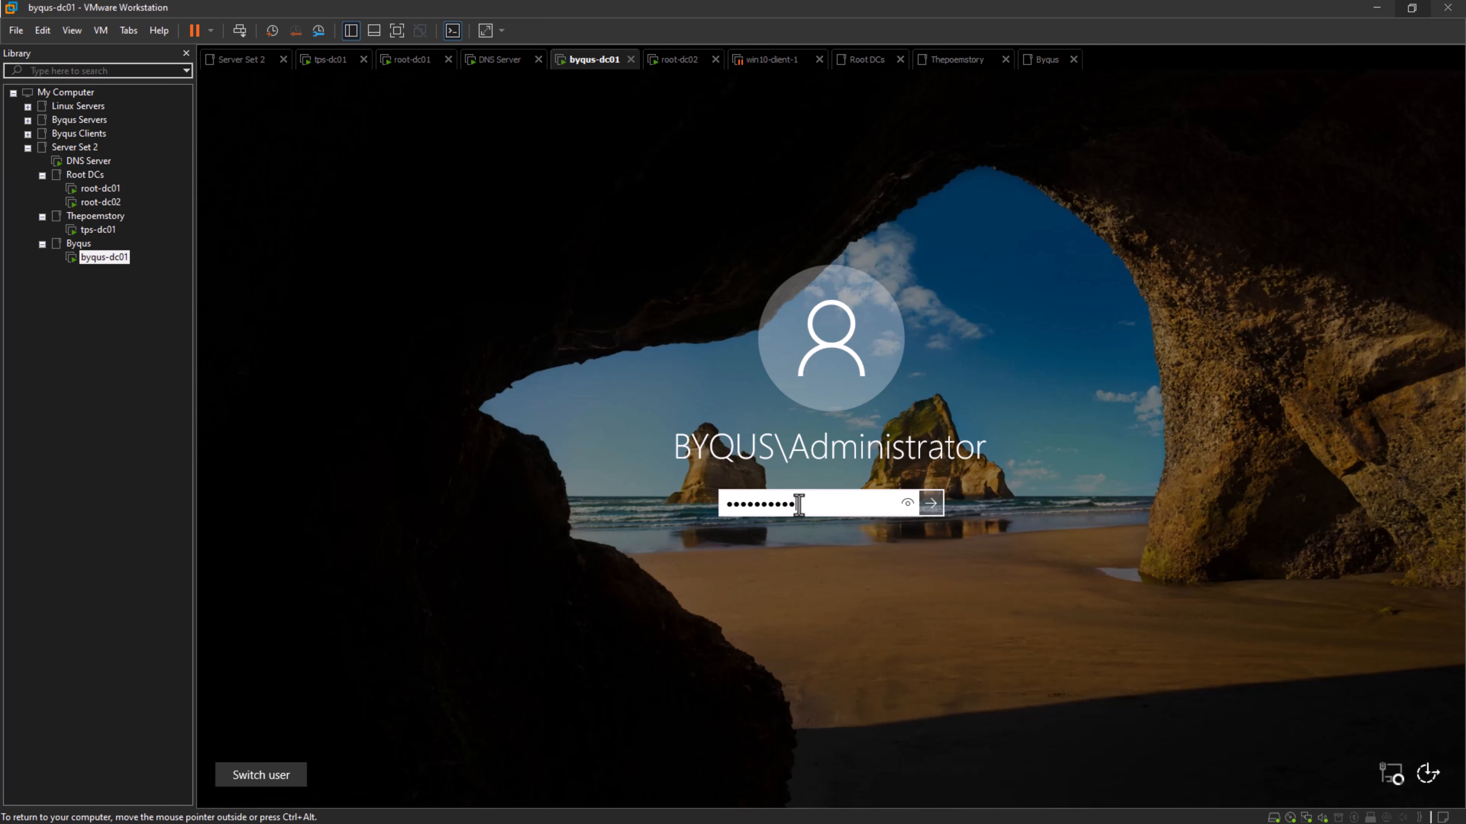
pyautogui.press('Return')
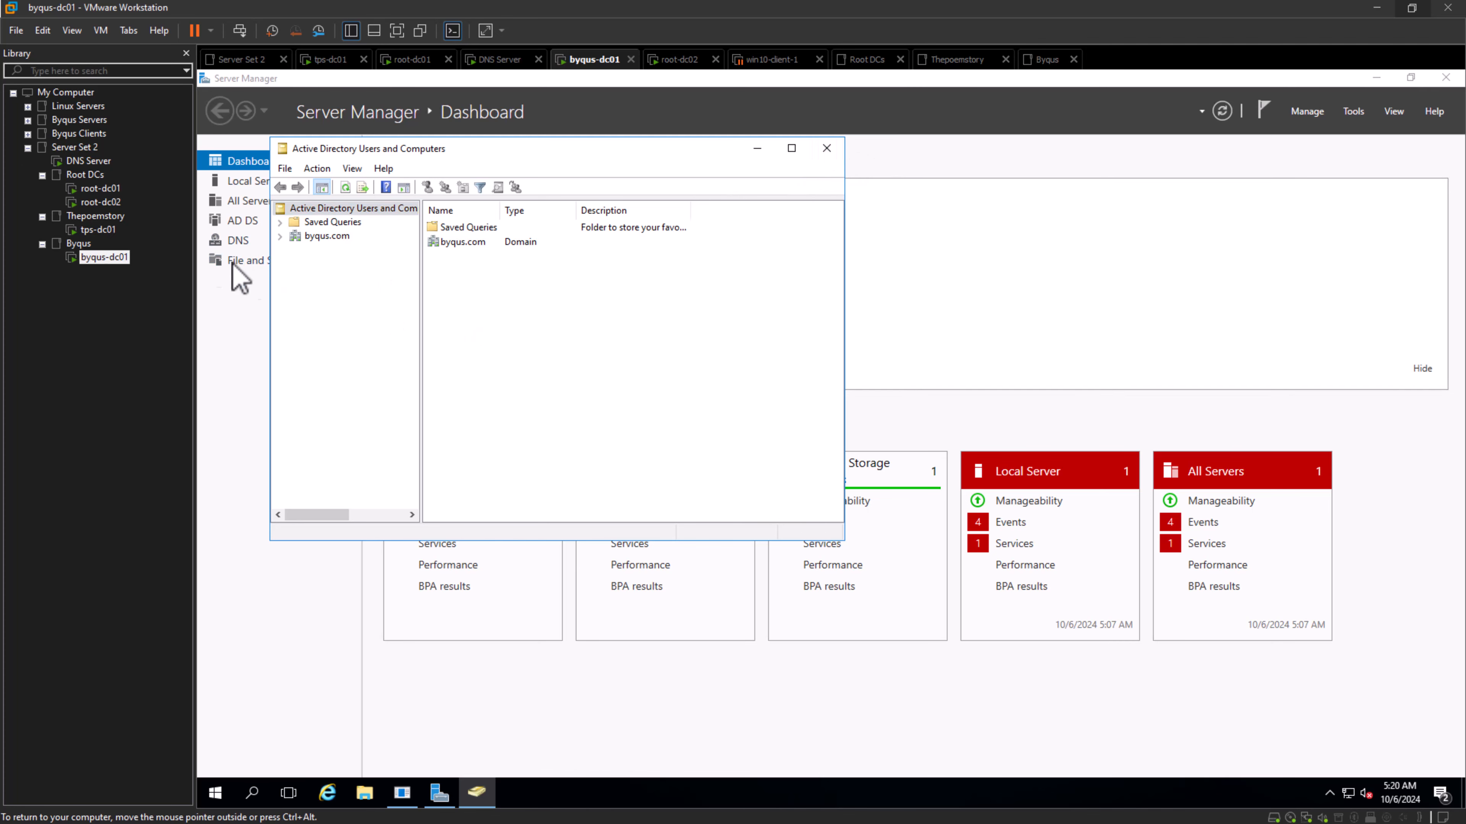
# - Look through the root-dc01 administrative tools and the root-dc02, tps-dc01 and byqus-dc01 virtual machines, returning to root-dc01
pyautogui.click(100, 188)
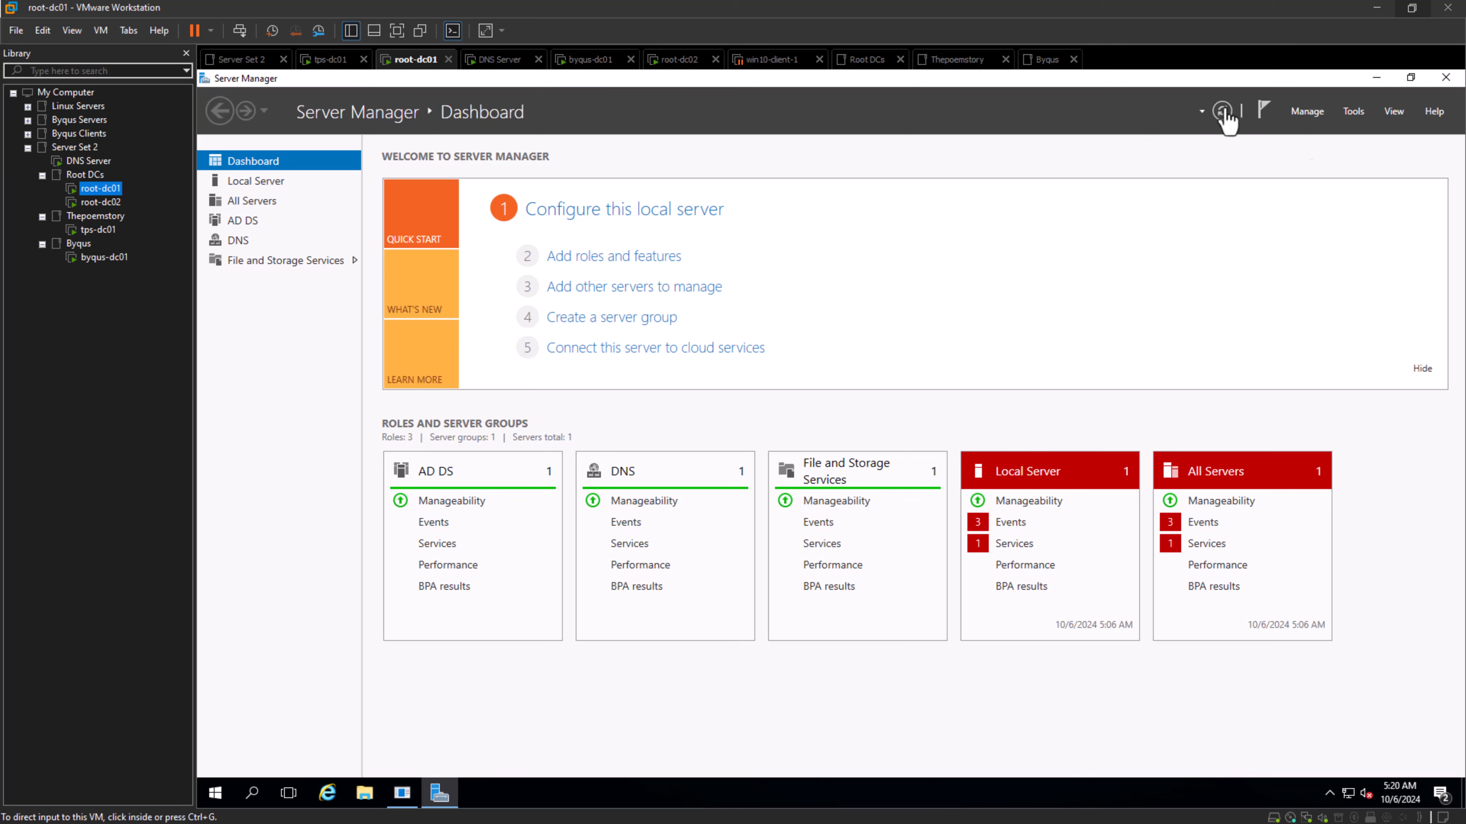
pyautogui.click(1348, 127)
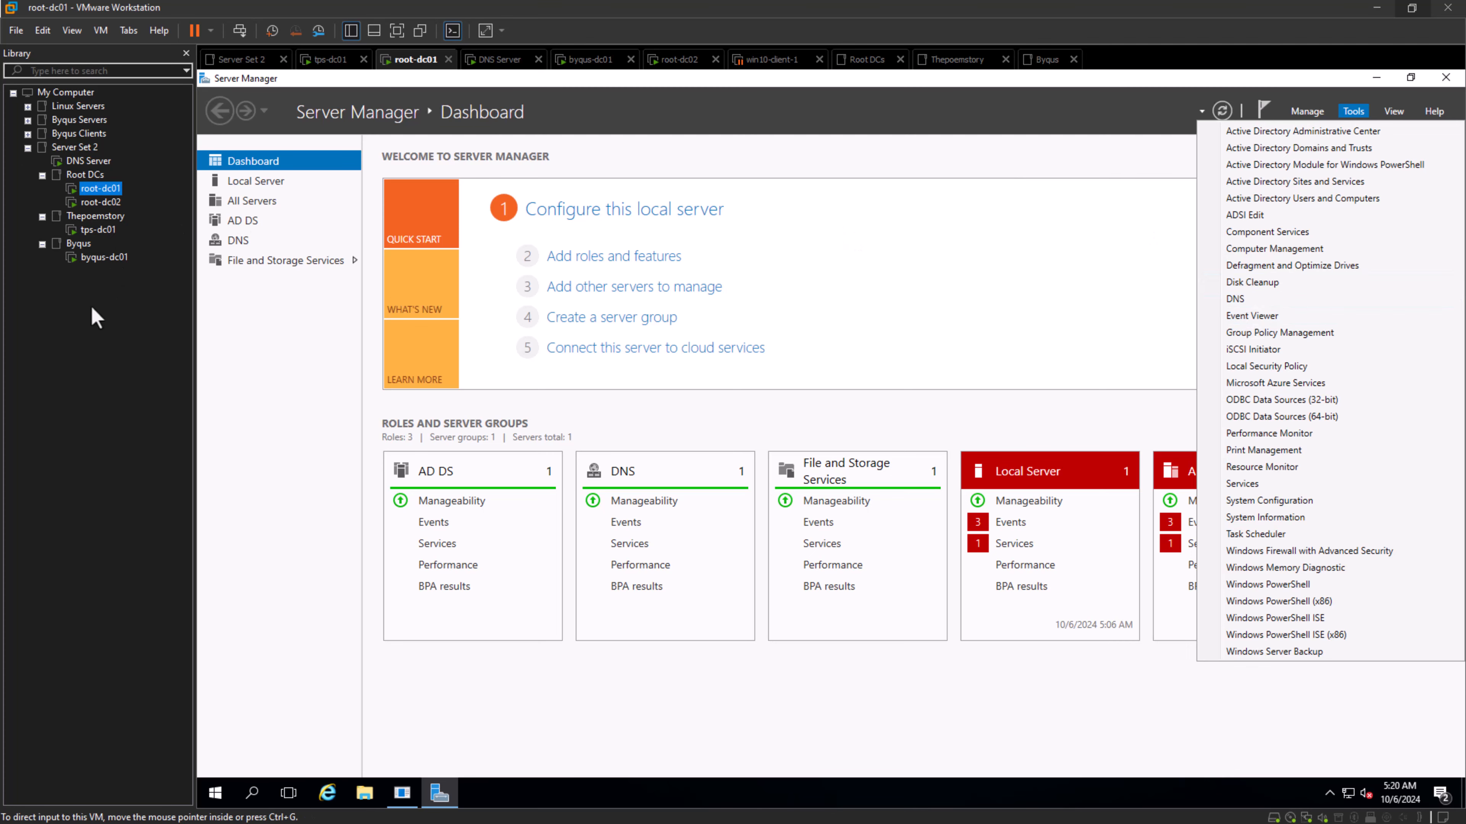
pyautogui.click(100, 202)
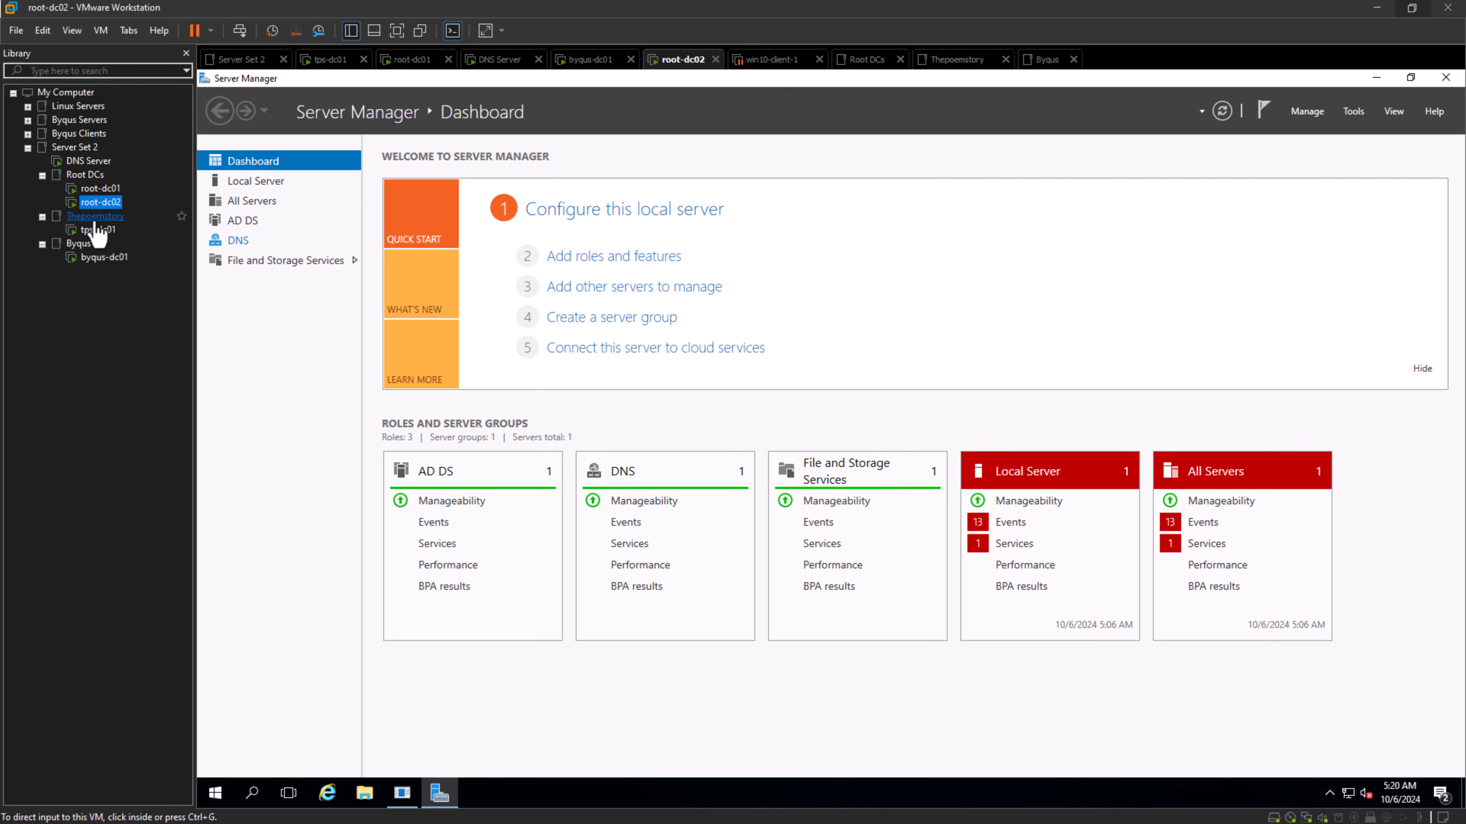
pyautogui.click(96, 218)
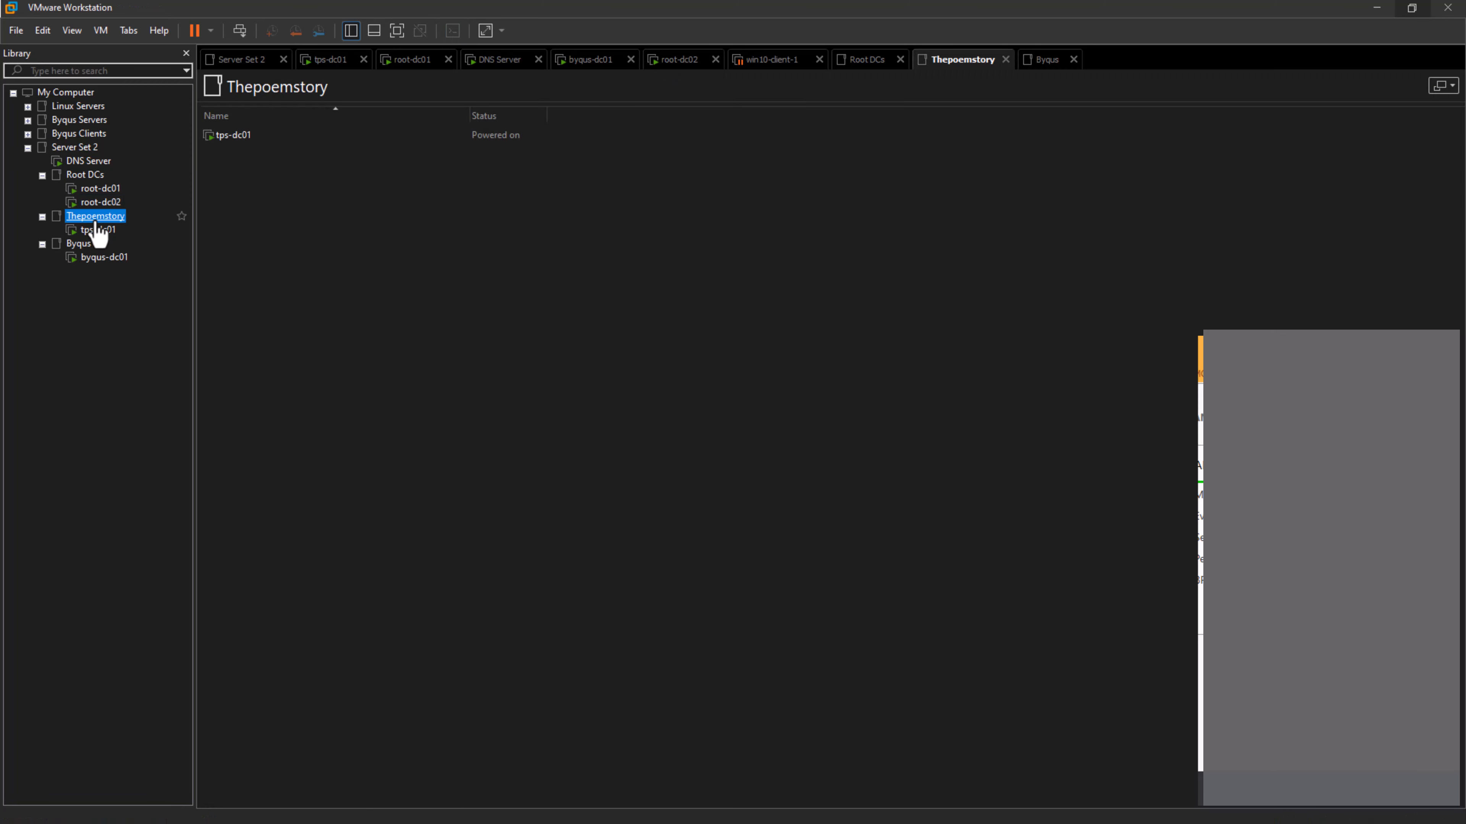
pyautogui.click(97, 230)
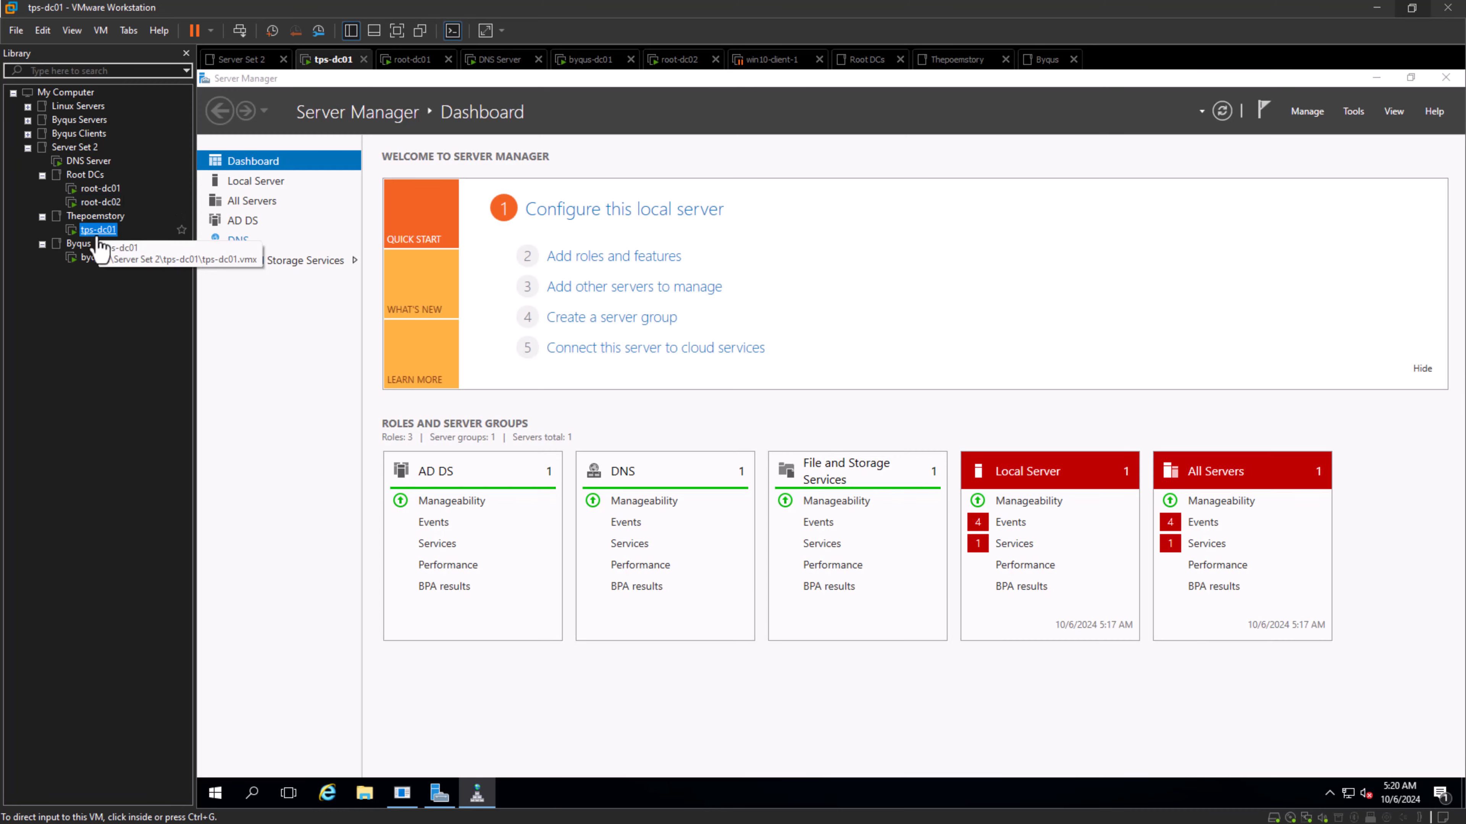
pyautogui.click(79, 244)
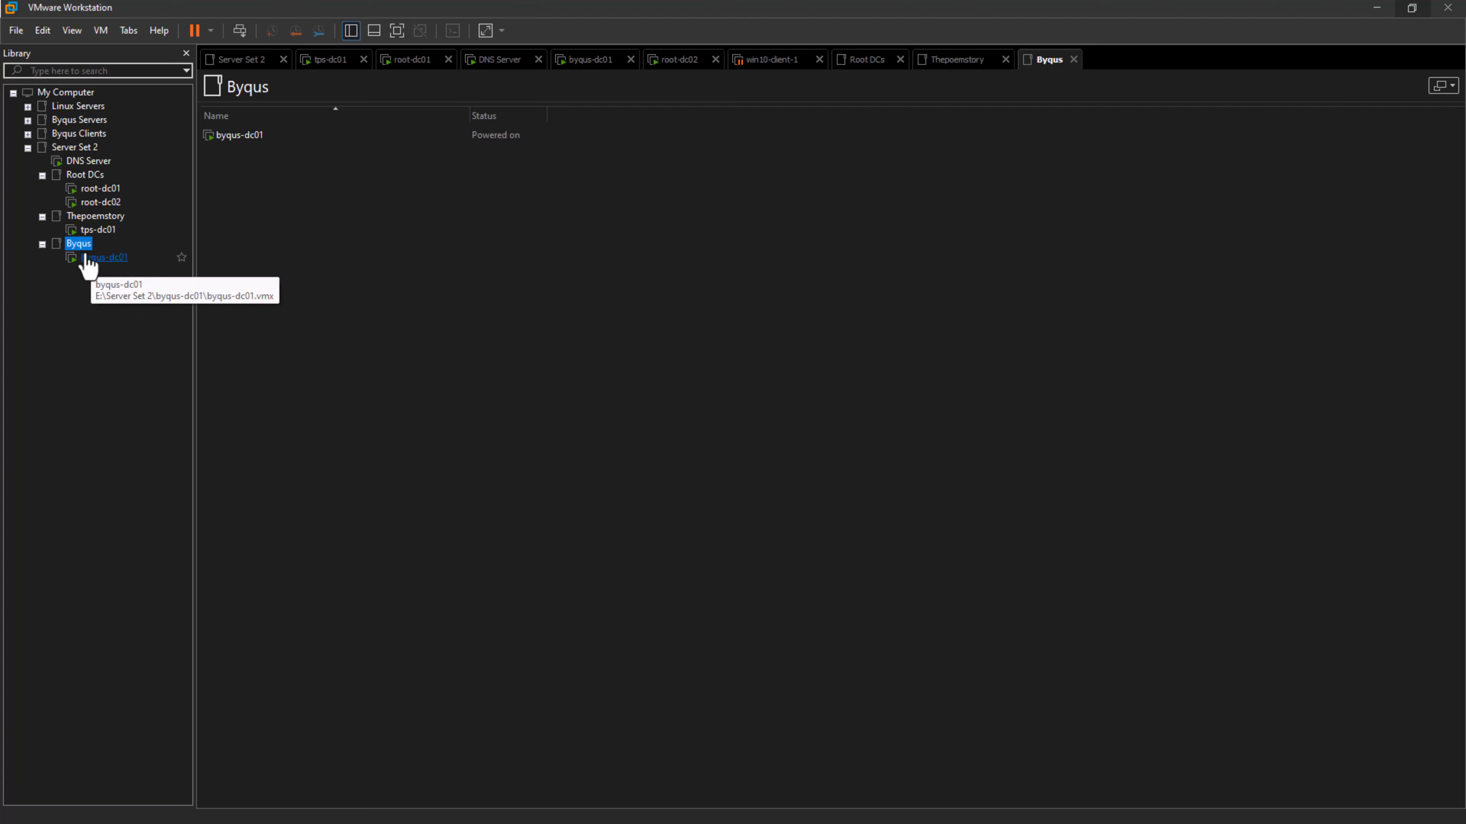
pyautogui.click(88, 258)
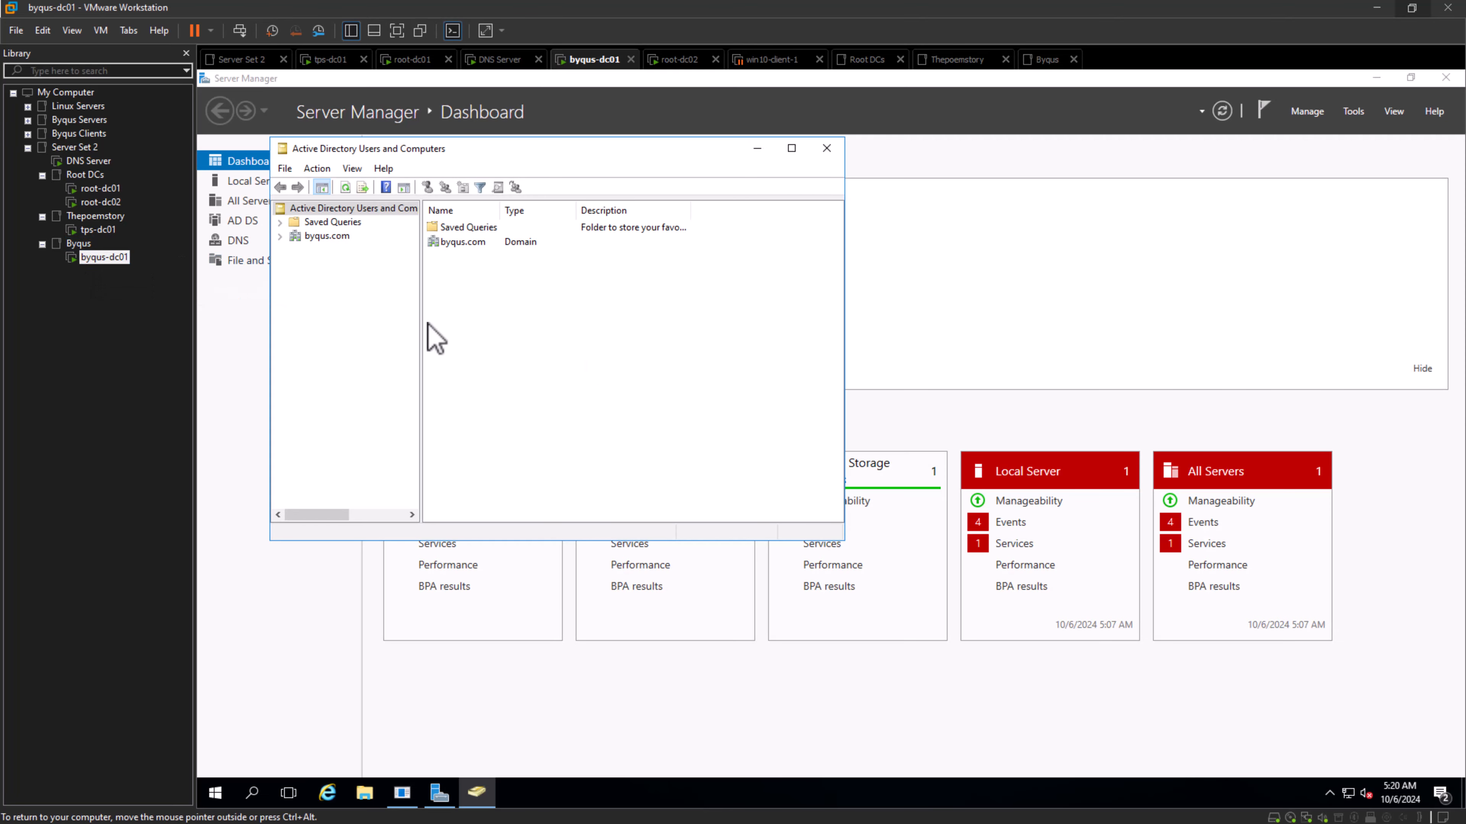
pyautogui.click(100, 189)
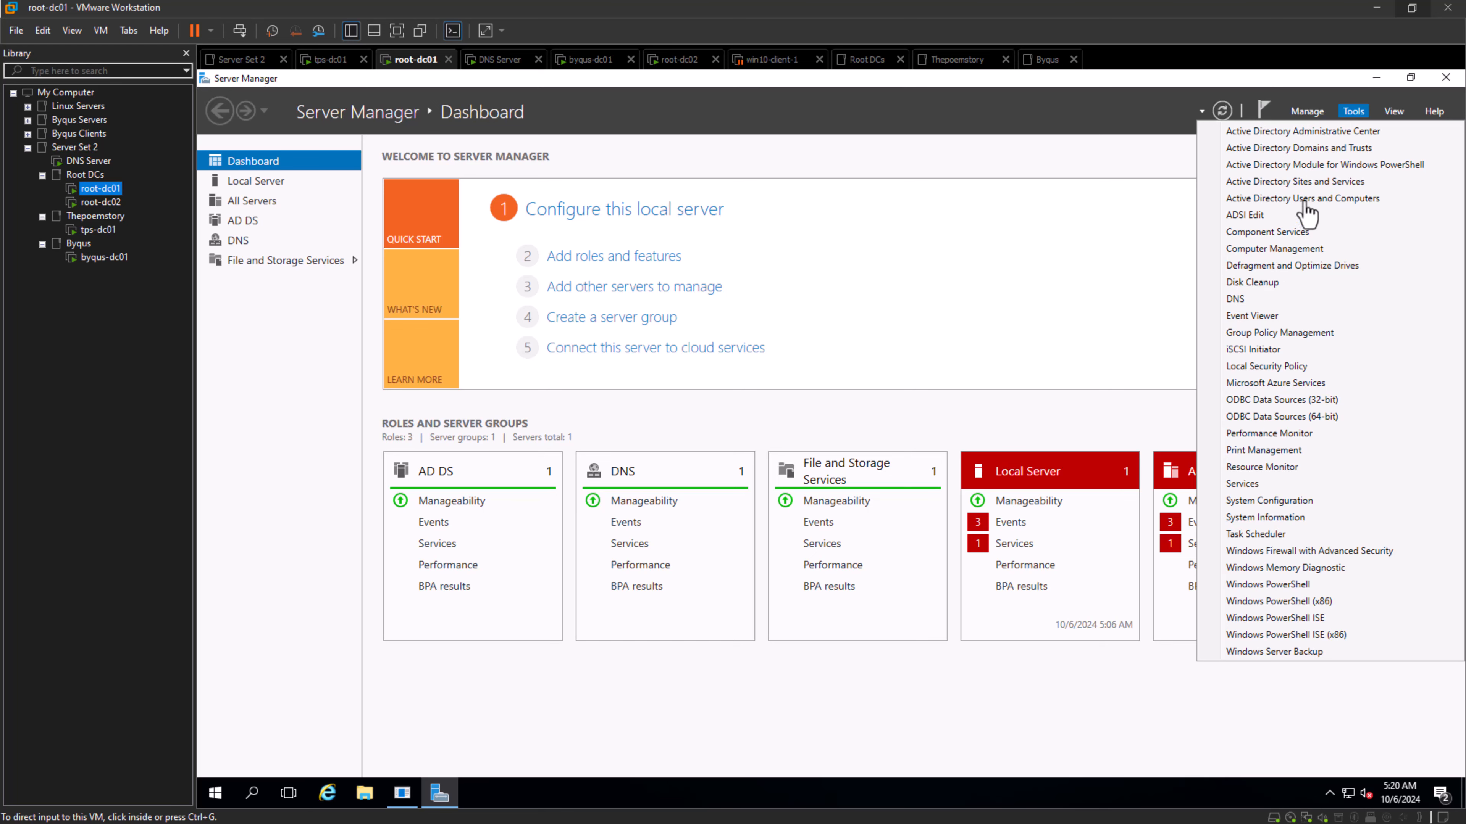
# - Open Active Directory Users and Computers on root-dc01, browse the domains available to root.local and cancel the selection
pyautogui.click(1292, 198)
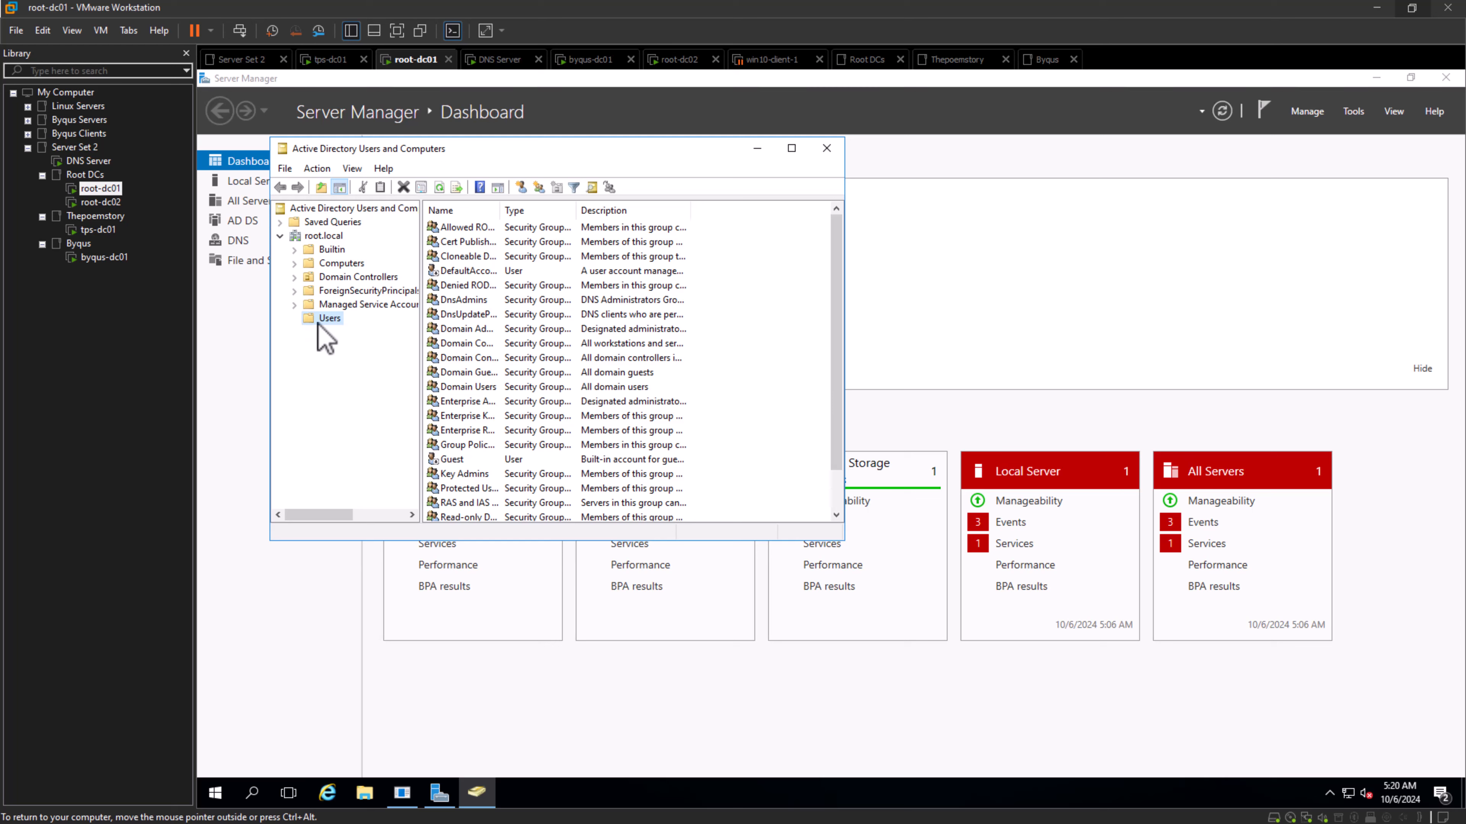
pyautogui.rightClick(327, 235)
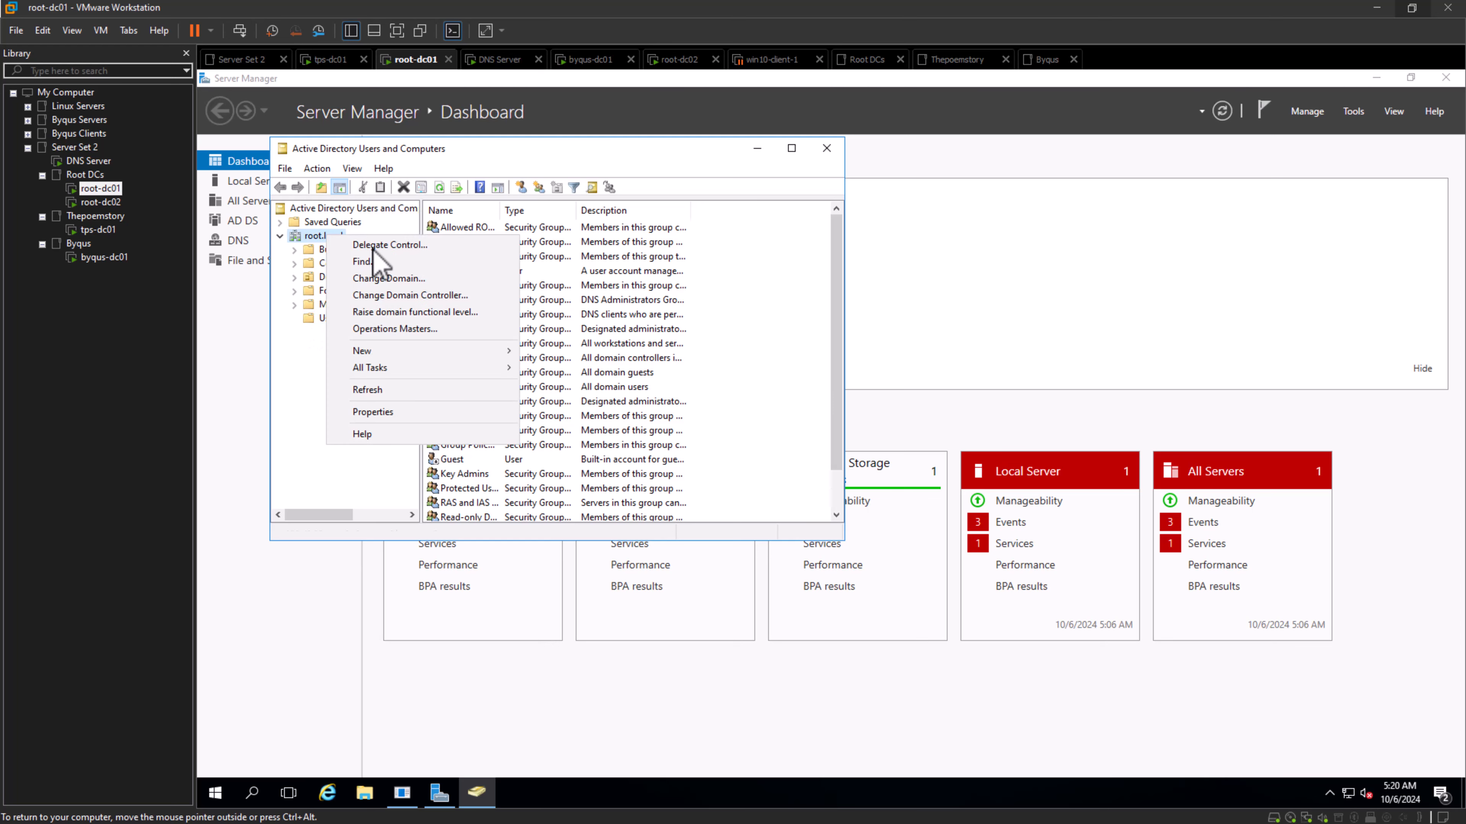
pyautogui.click(414, 279)
pyautogui.click(693, 322)
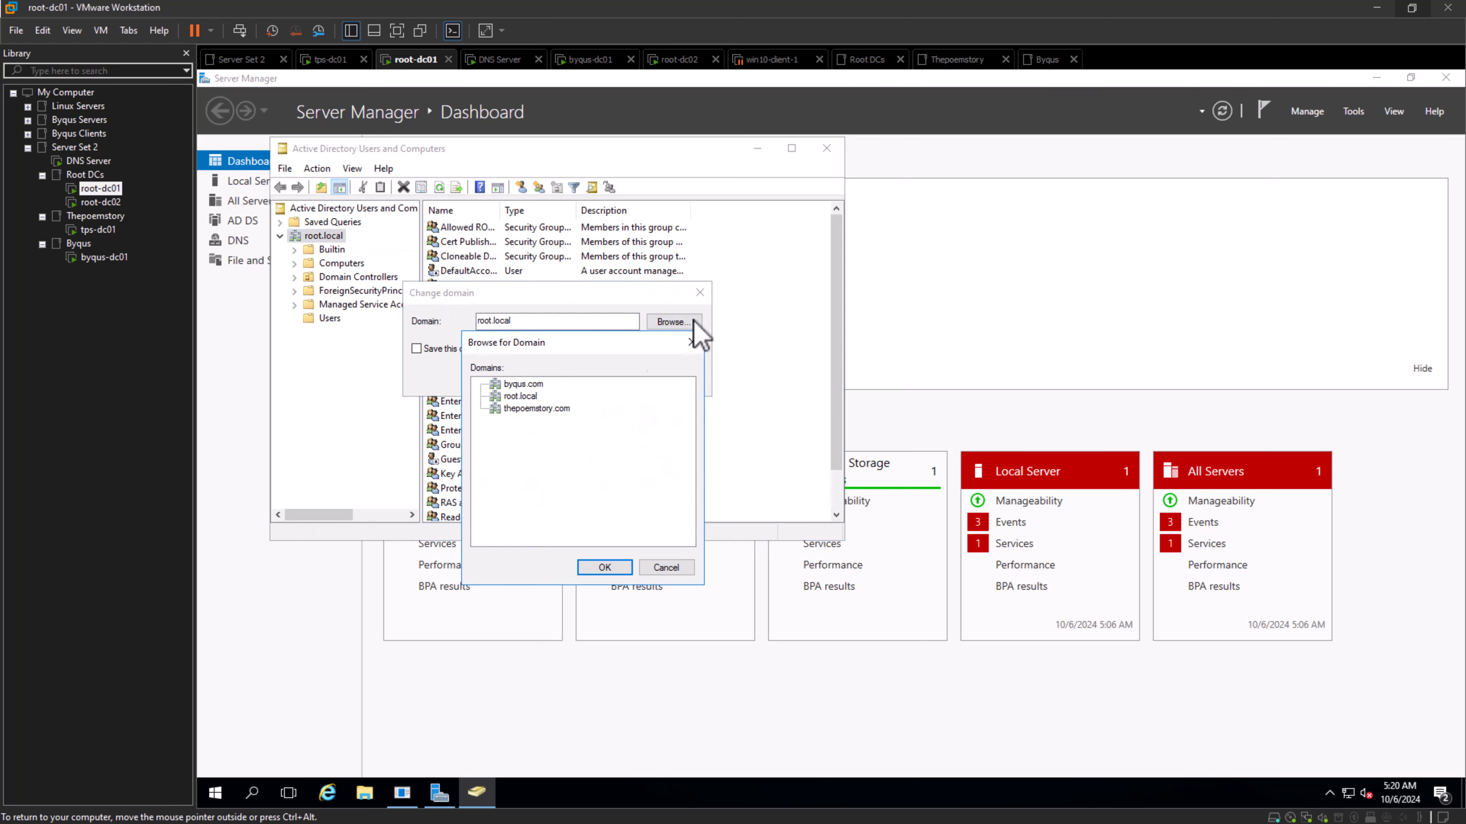
pyautogui.click(523, 384)
pyautogui.click(520, 397)
pyautogui.click(537, 409)
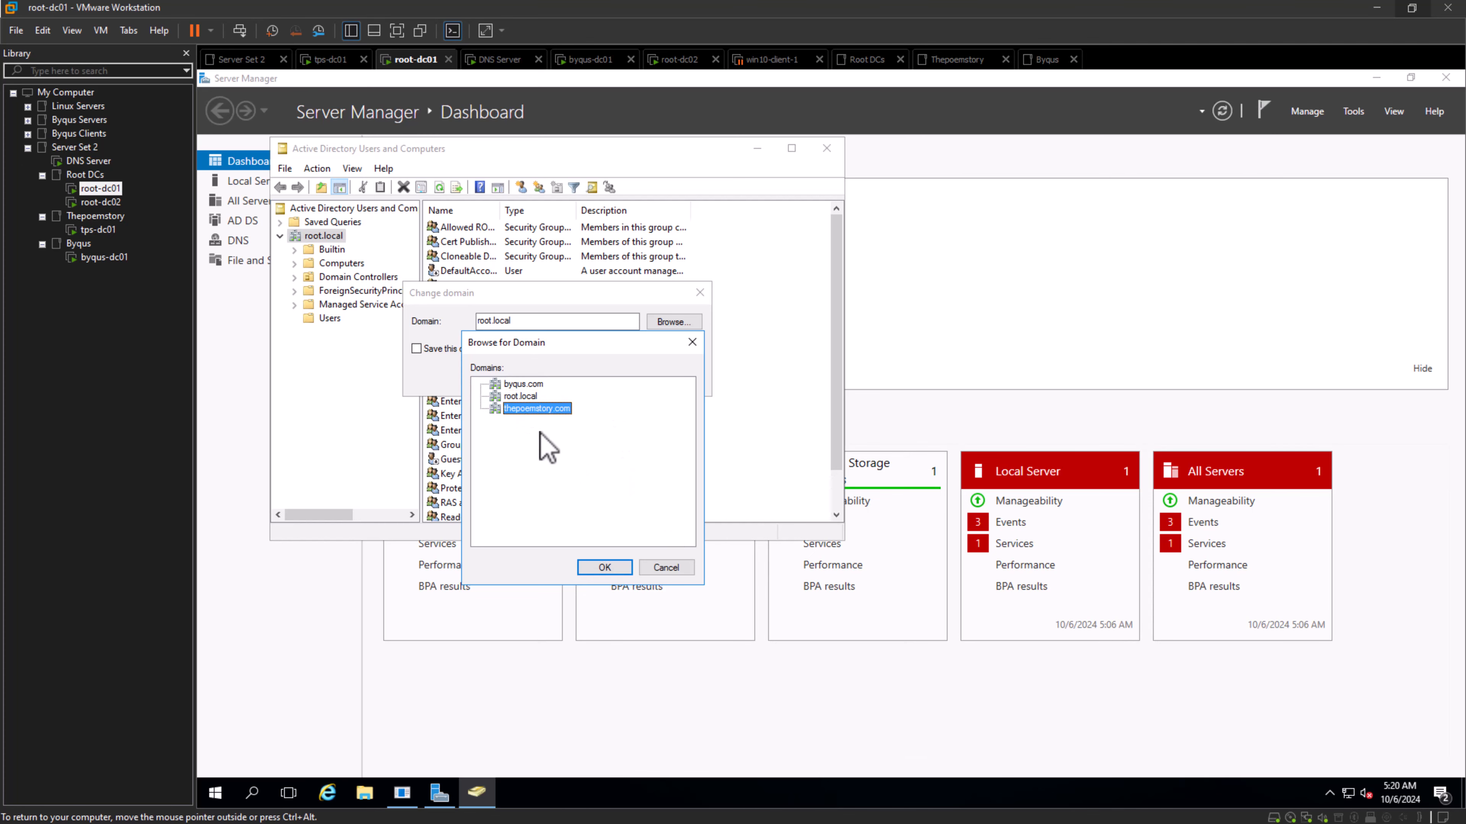
pyautogui.click(668, 569)
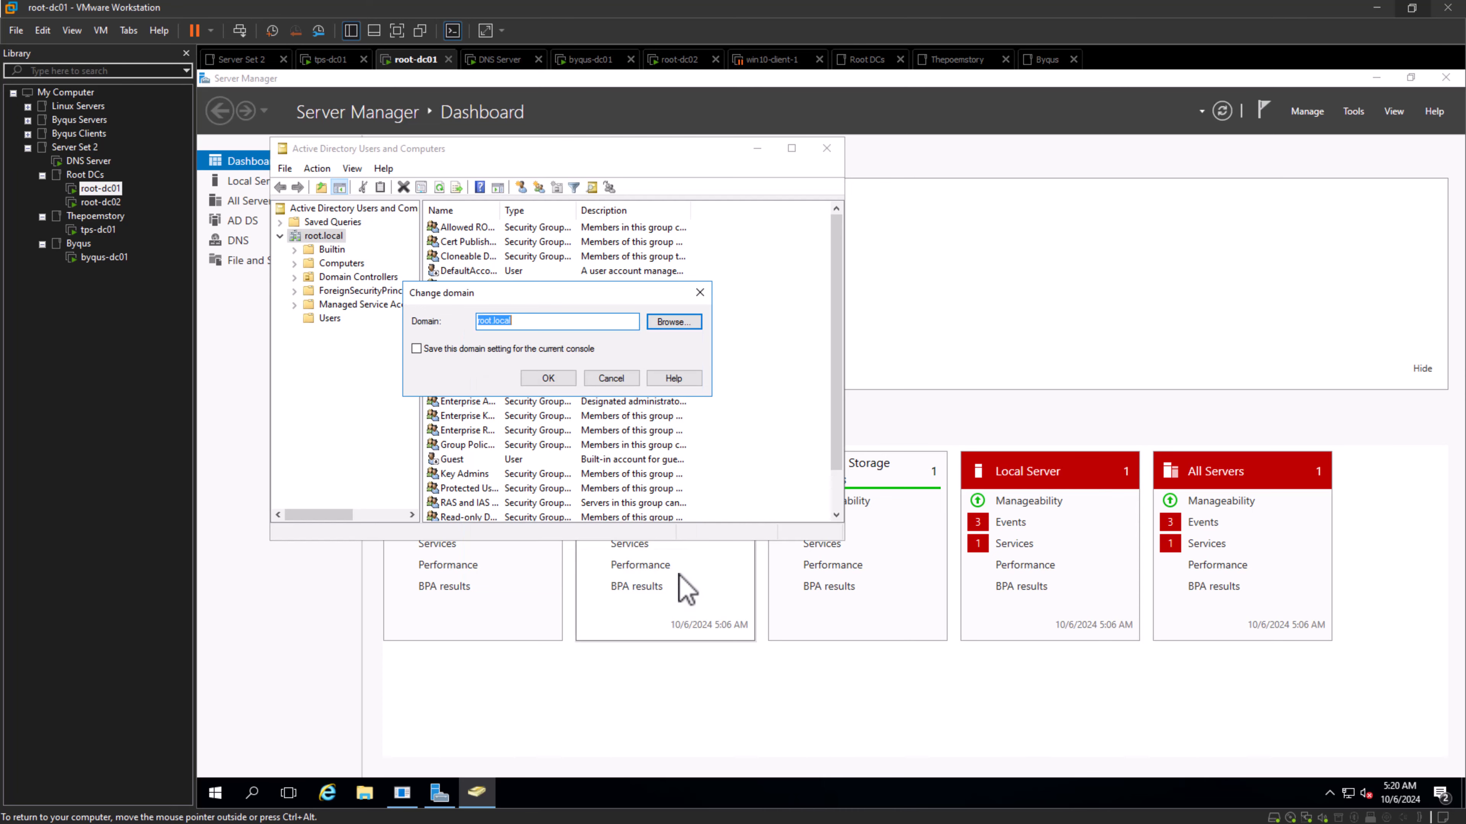
# - Set root.local as the managed domain in Active Directory Users and Computers on root-dc01 and show its containers
pyautogui.click(670, 323)
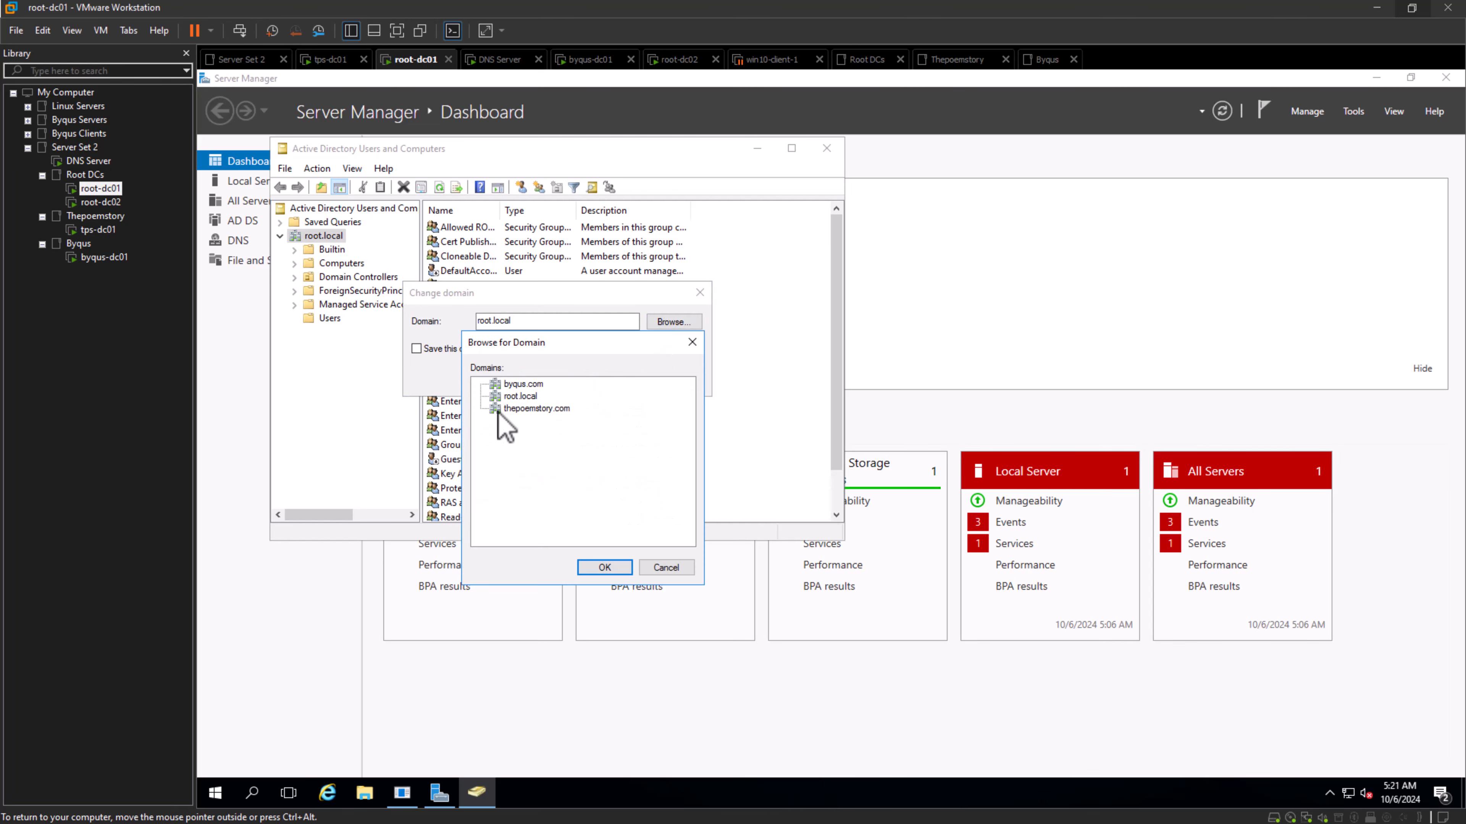
pyautogui.click(519, 397)
pyautogui.click(602, 568)
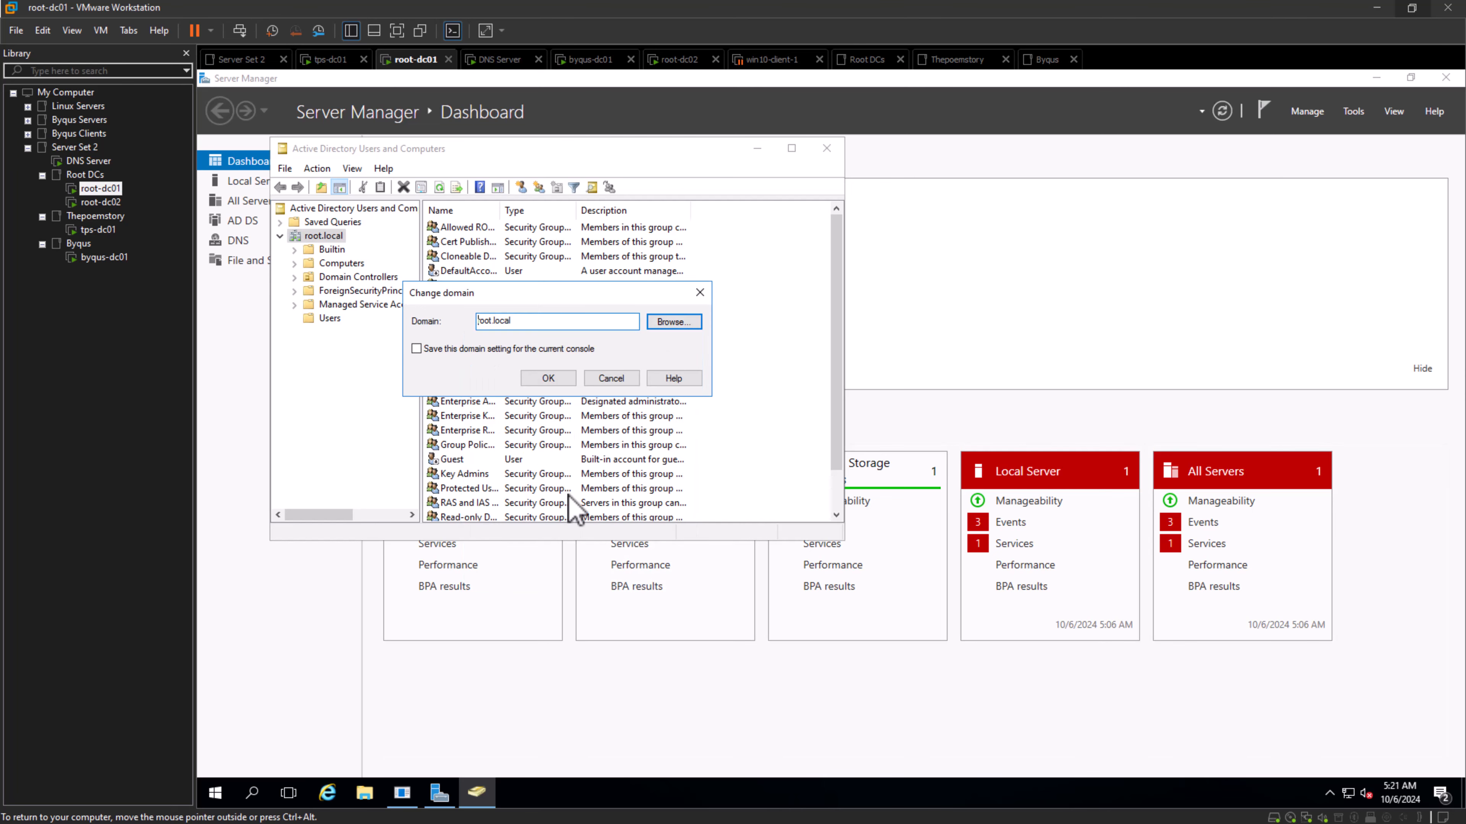
pyautogui.click(549, 378)
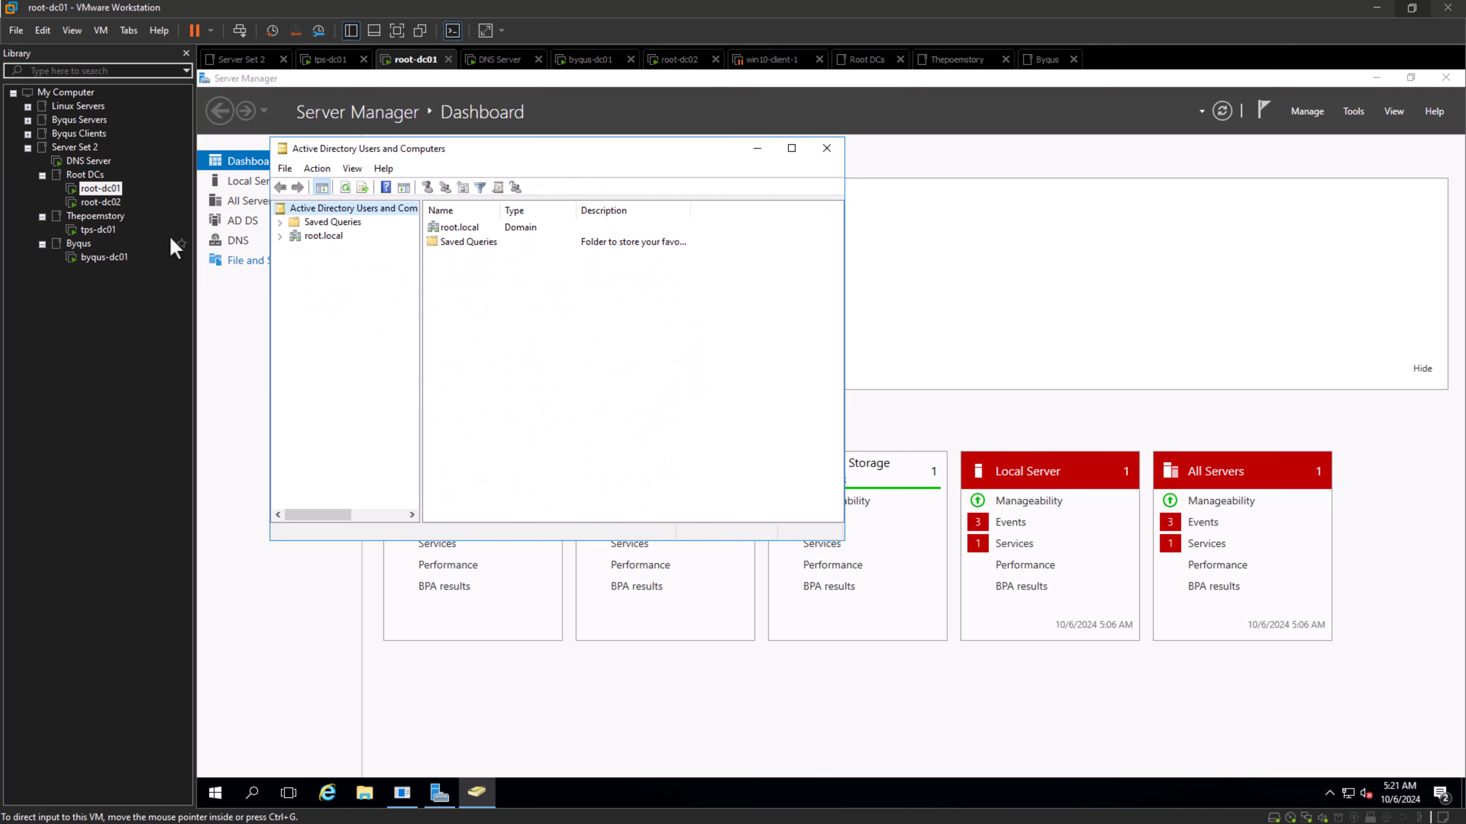
pyautogui.click(320, 237)
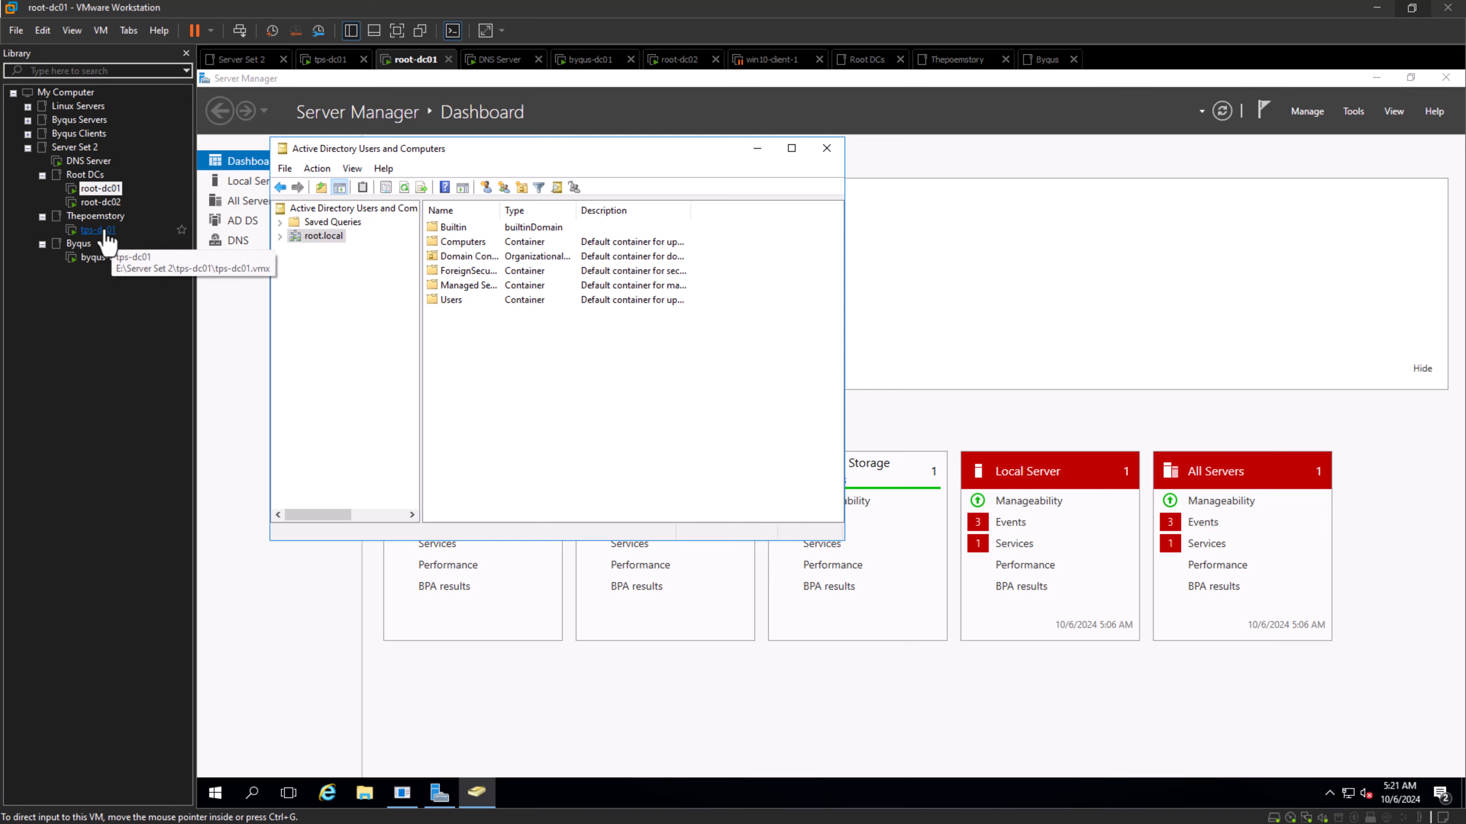
# - Switch to the tps-dc01 virtual machine and open Active Directory Users and Computers there
pyautogui.click(102, 202)
pyautogui.click(103, 231)
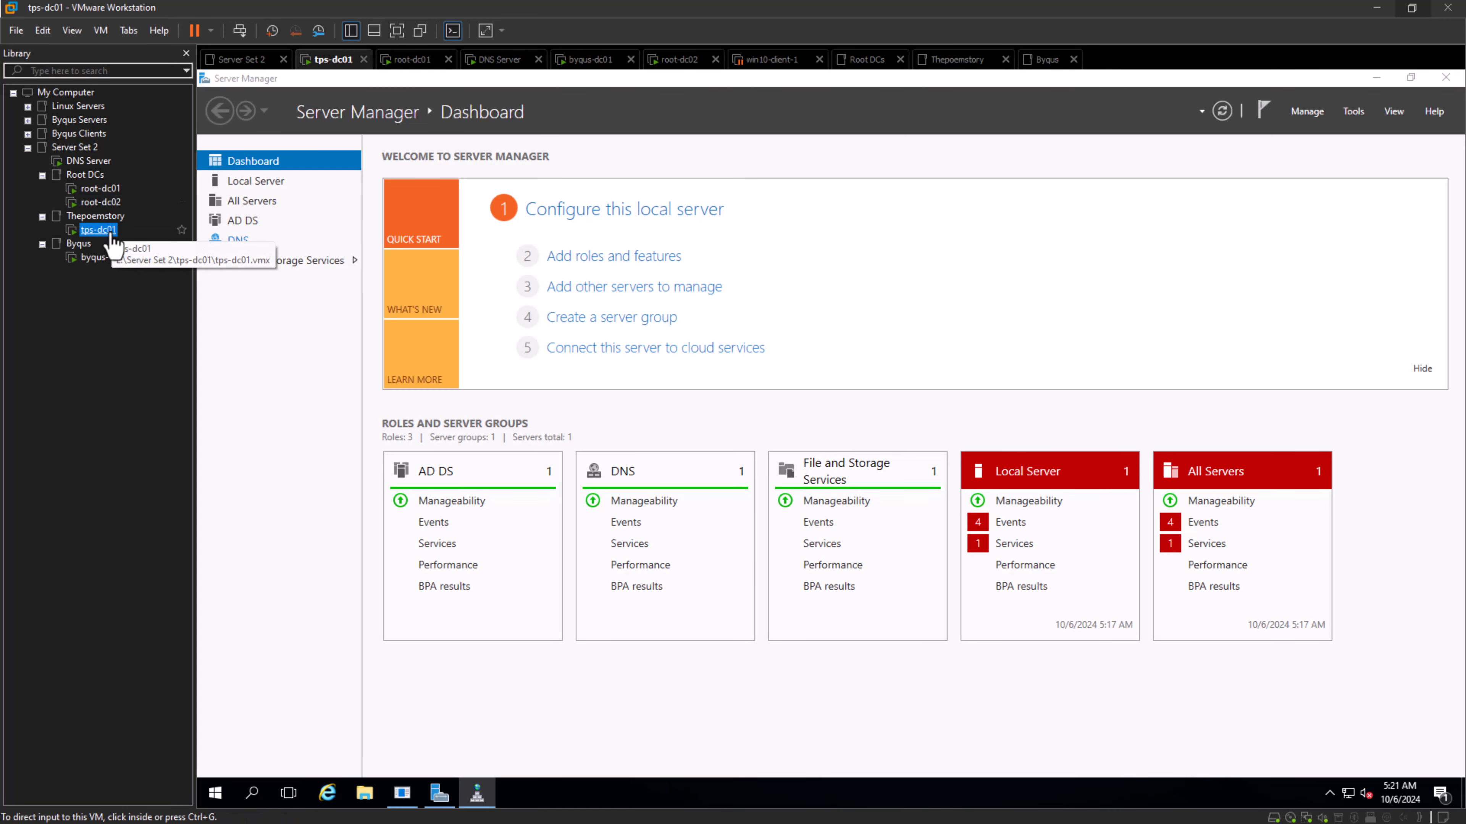
pyautogui.click(1356, 112)
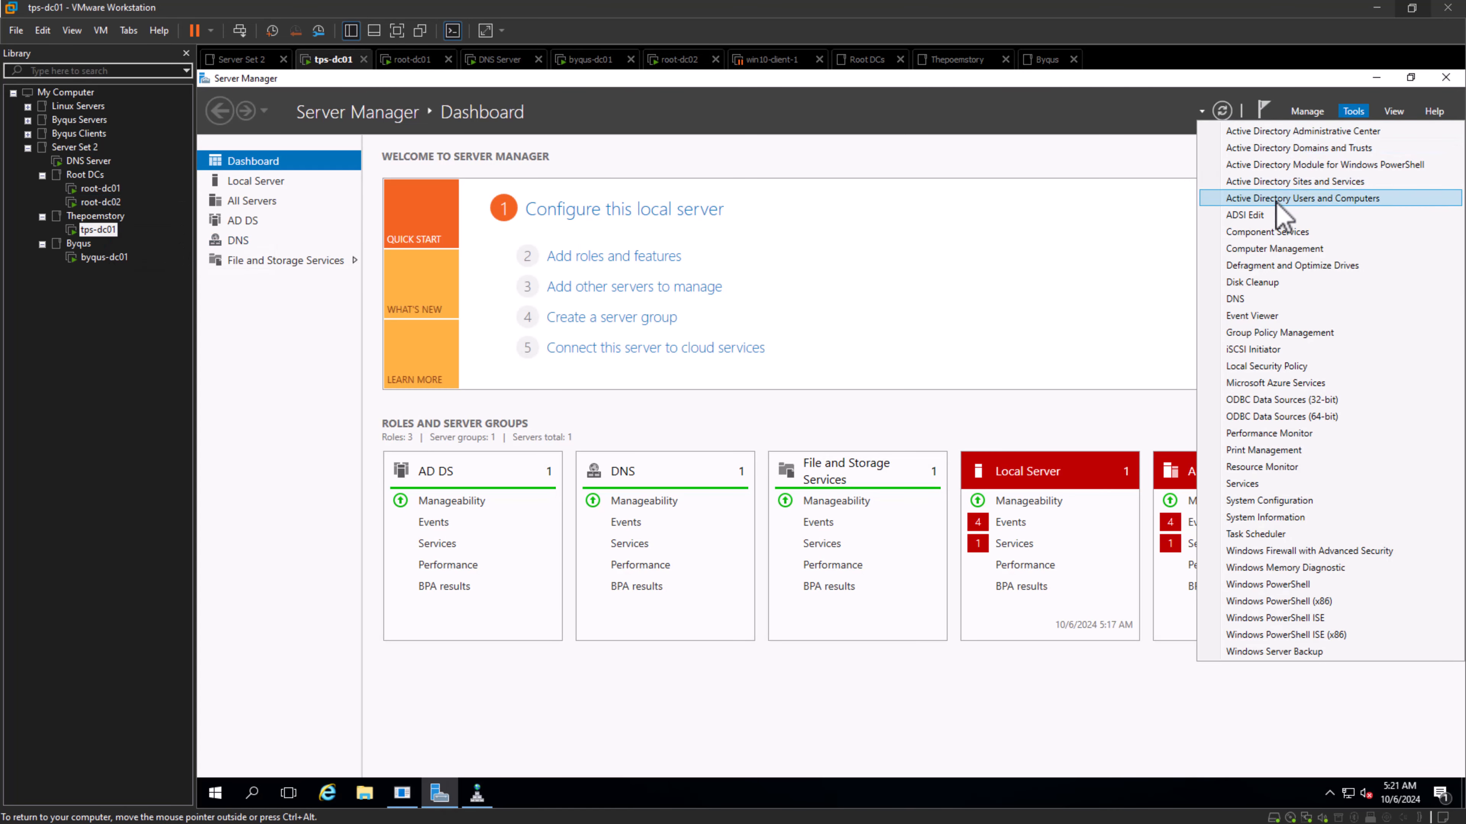
pyautogui.click(1241, 199)
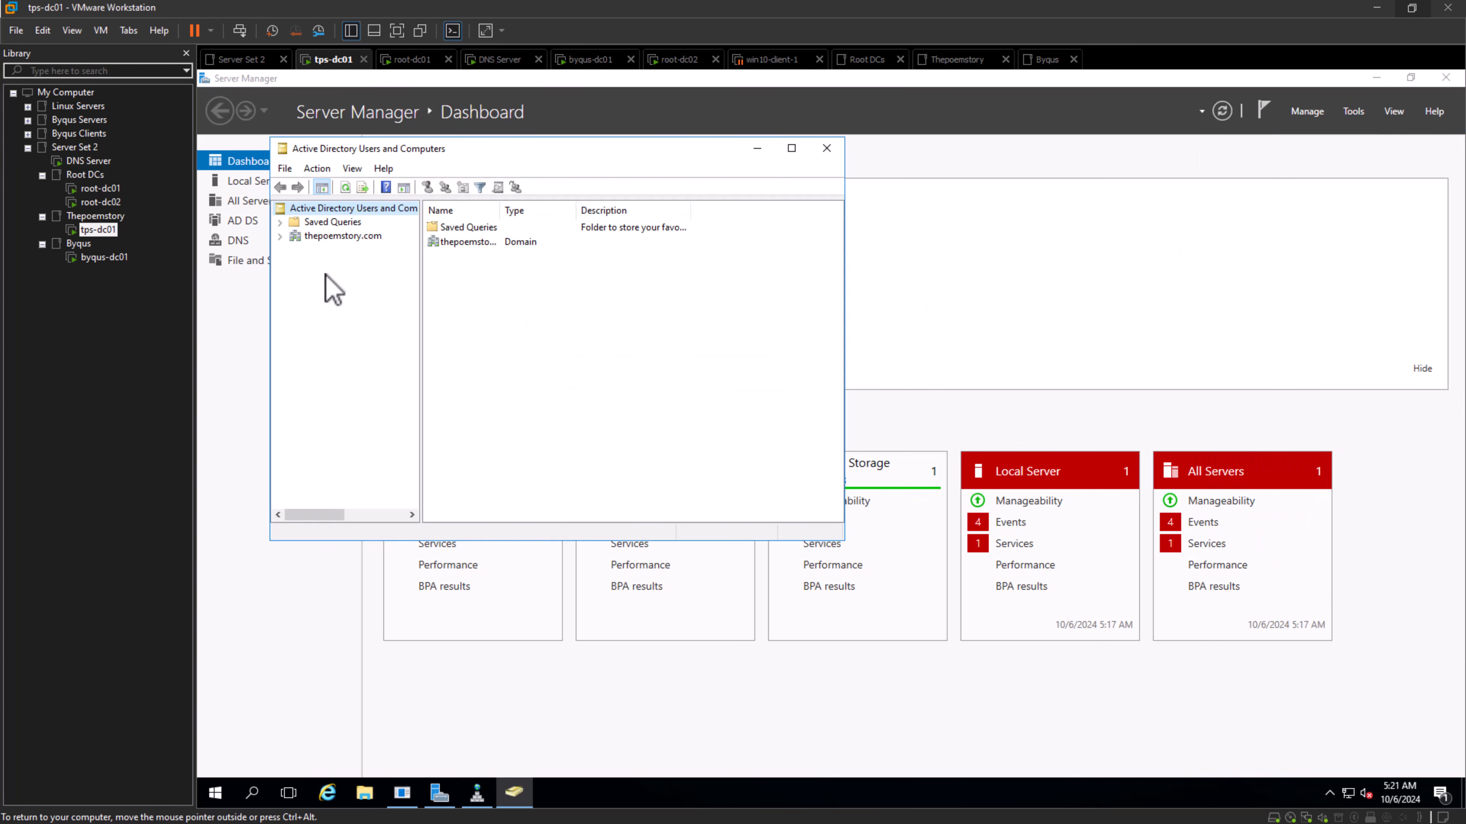
# - Change the managed domain on tps-dc01 from thepoemstory.com to byqus.com by browsing the domain list
pyautogui.rightClick(324, 238)
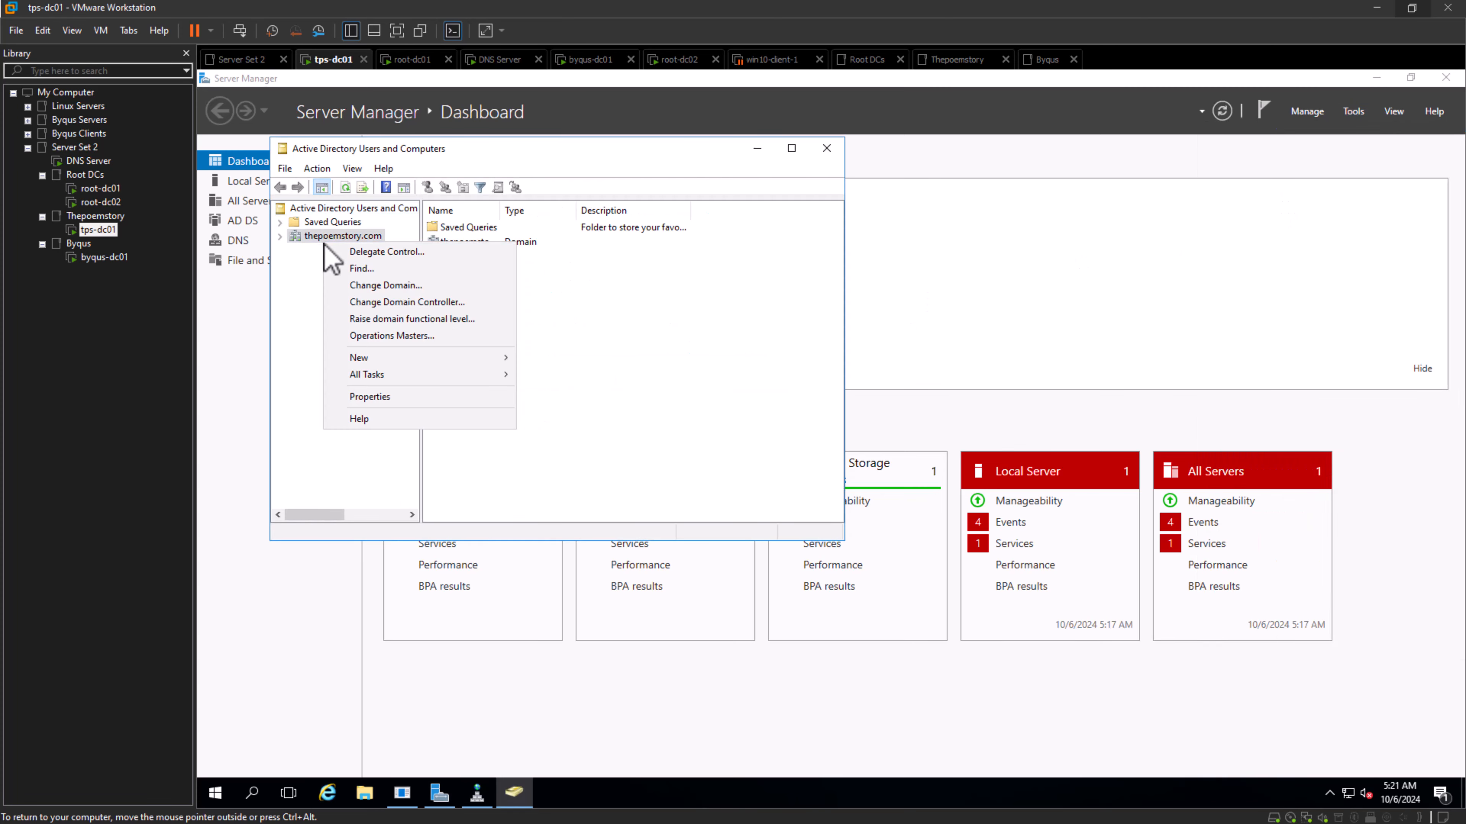
pyautogui.click(385, 285)
pyautogui.click(659, 323)
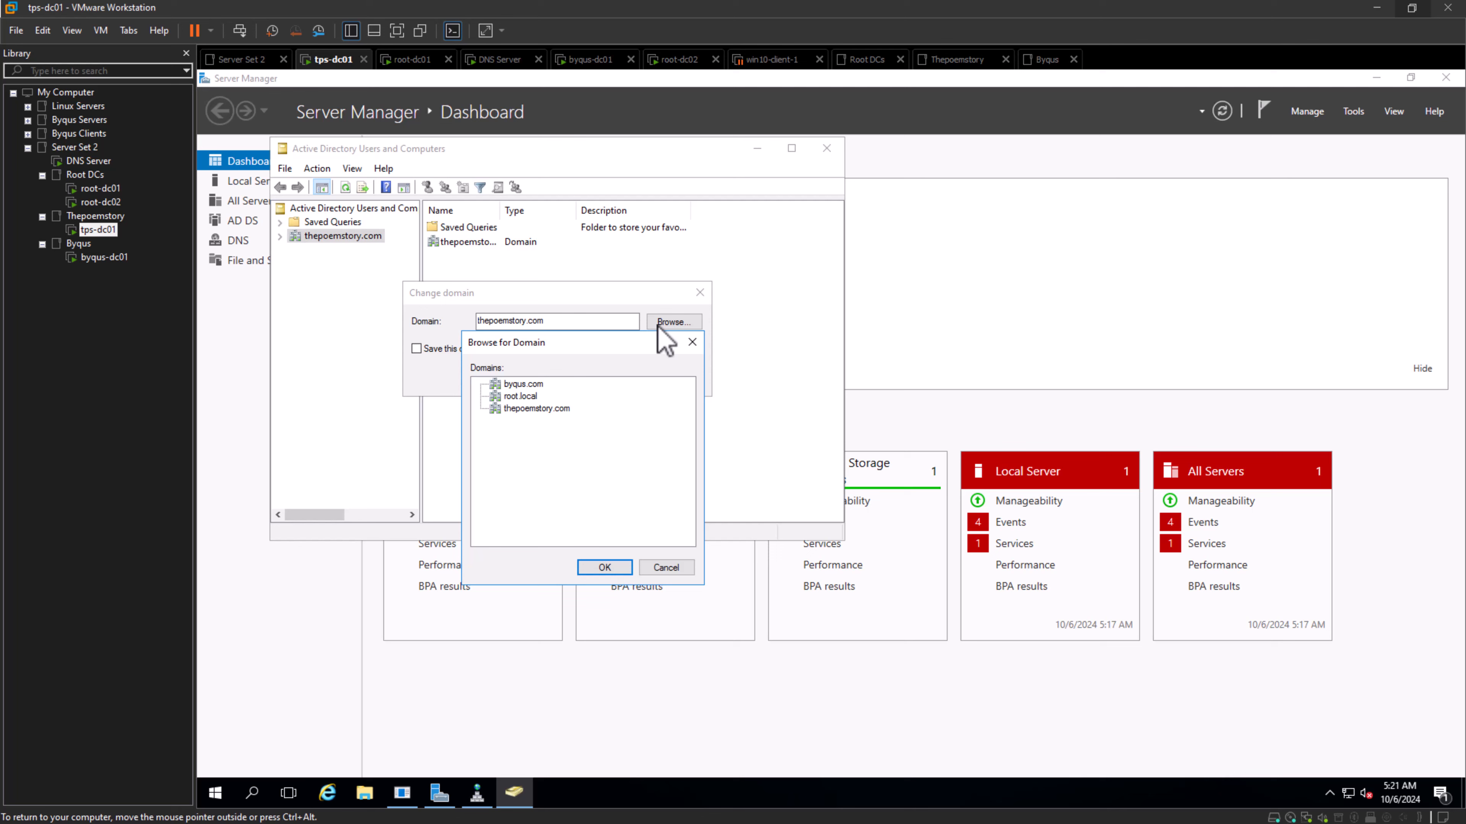
pyautogui.click(525, 409)
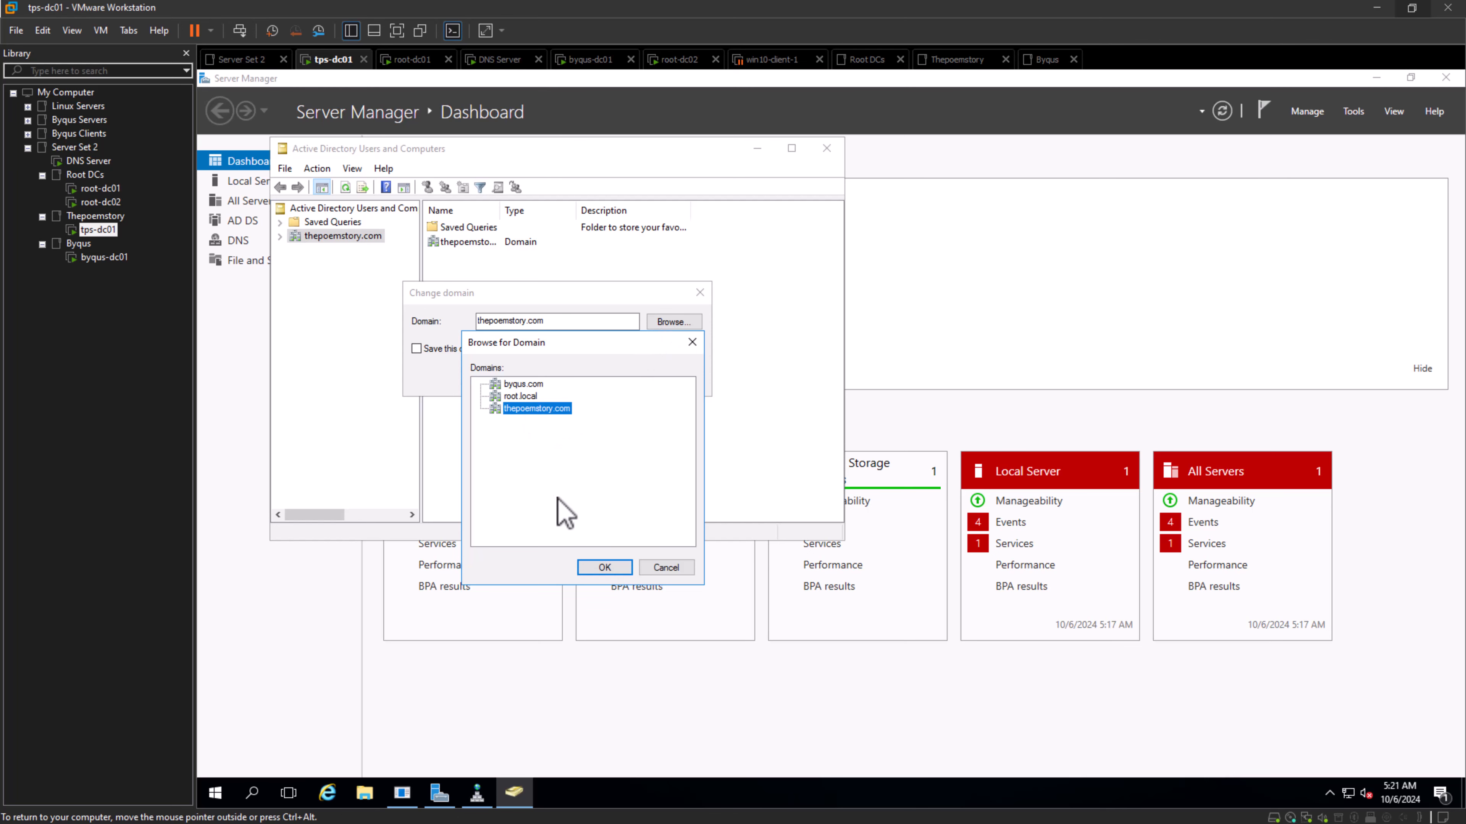
pyautogui.click(516, 385)
pyautogui.click(602, 567)
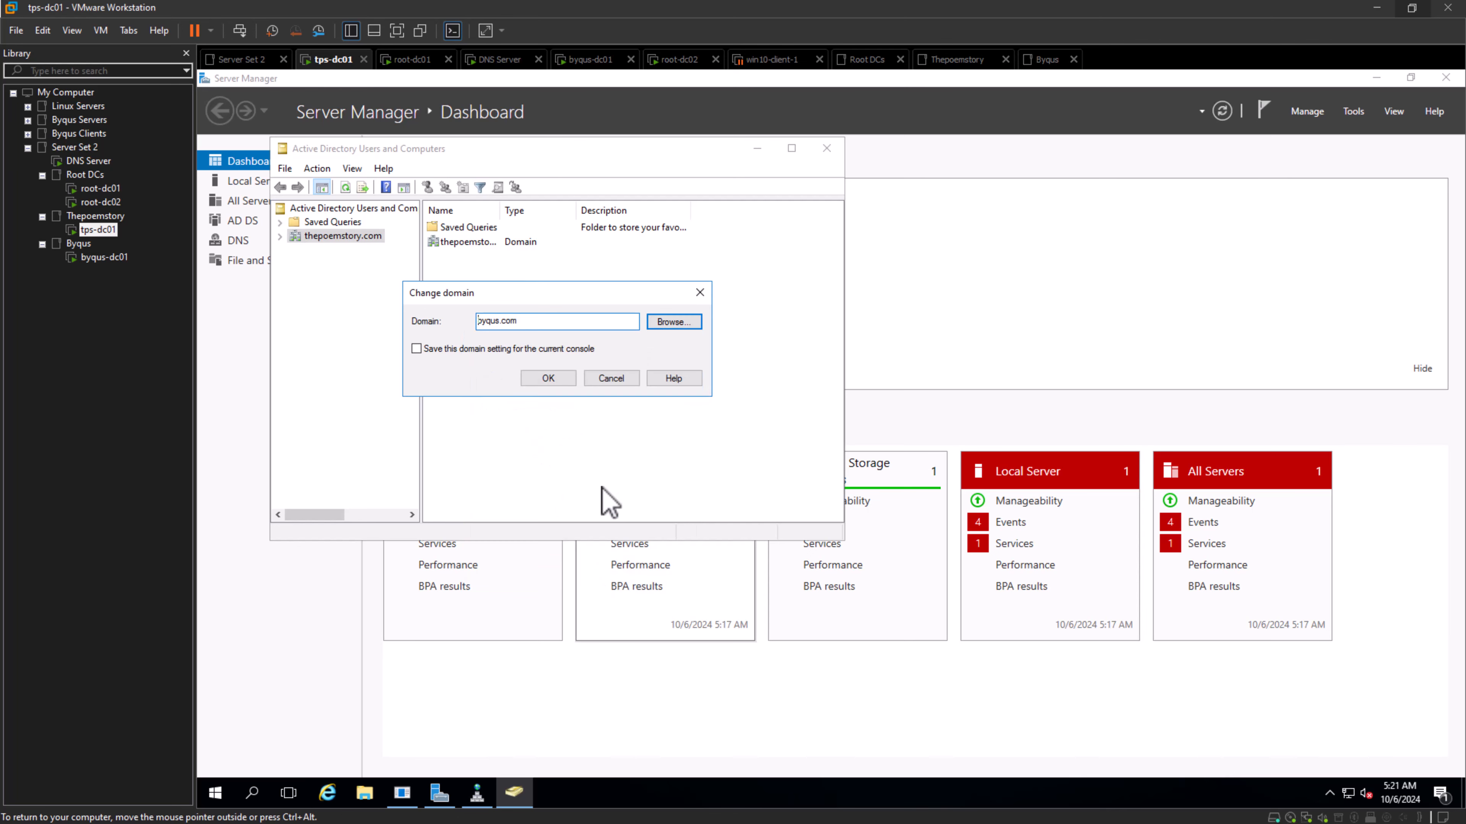
pyautogui.click(548, 378)
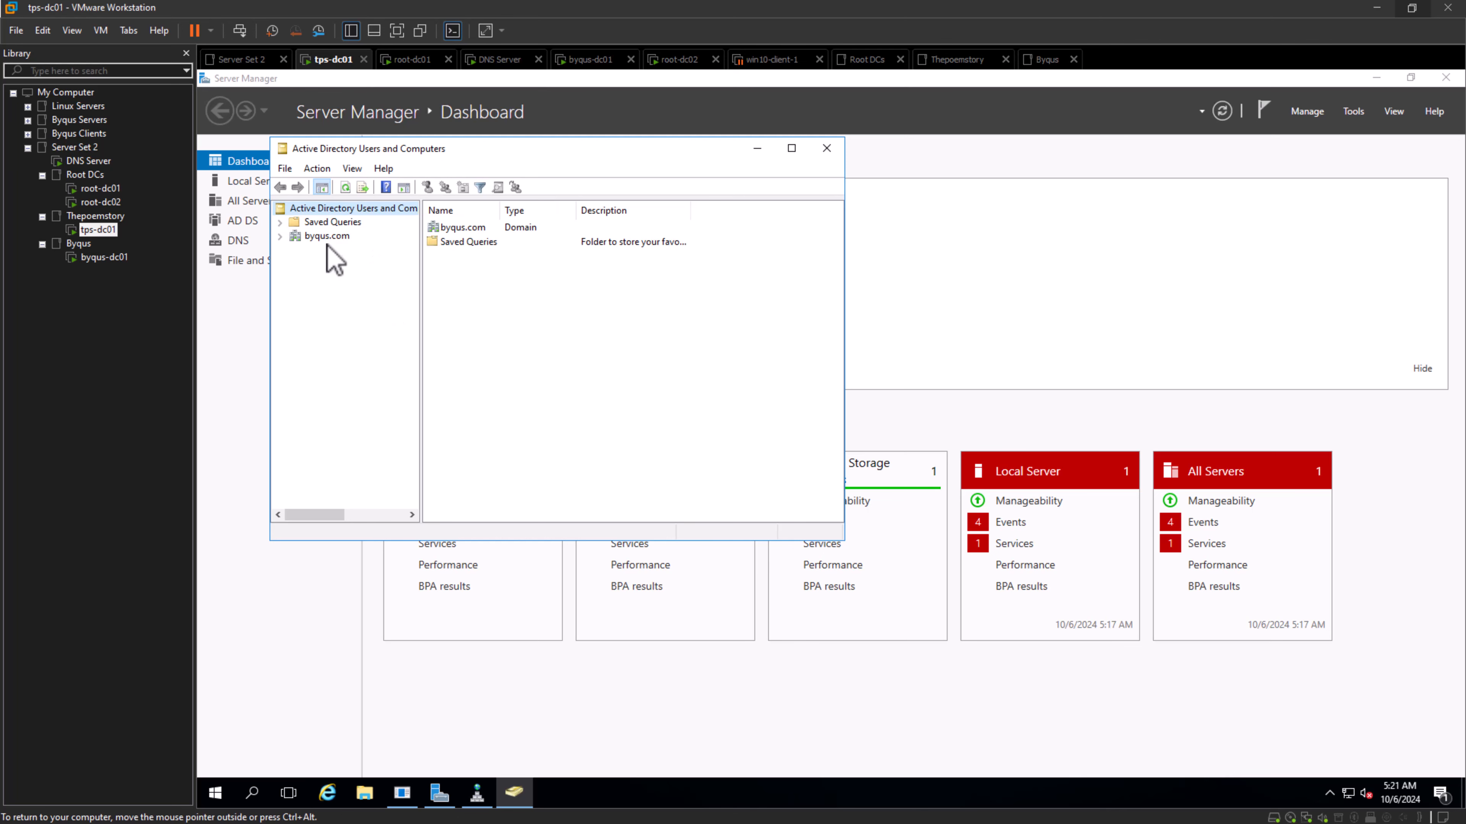
# - Change the managed domain on tps-dc01 to root.local by browsing the domain list
pyautogui.rightClick(328, 236)
pyautogui.click(392, 283)
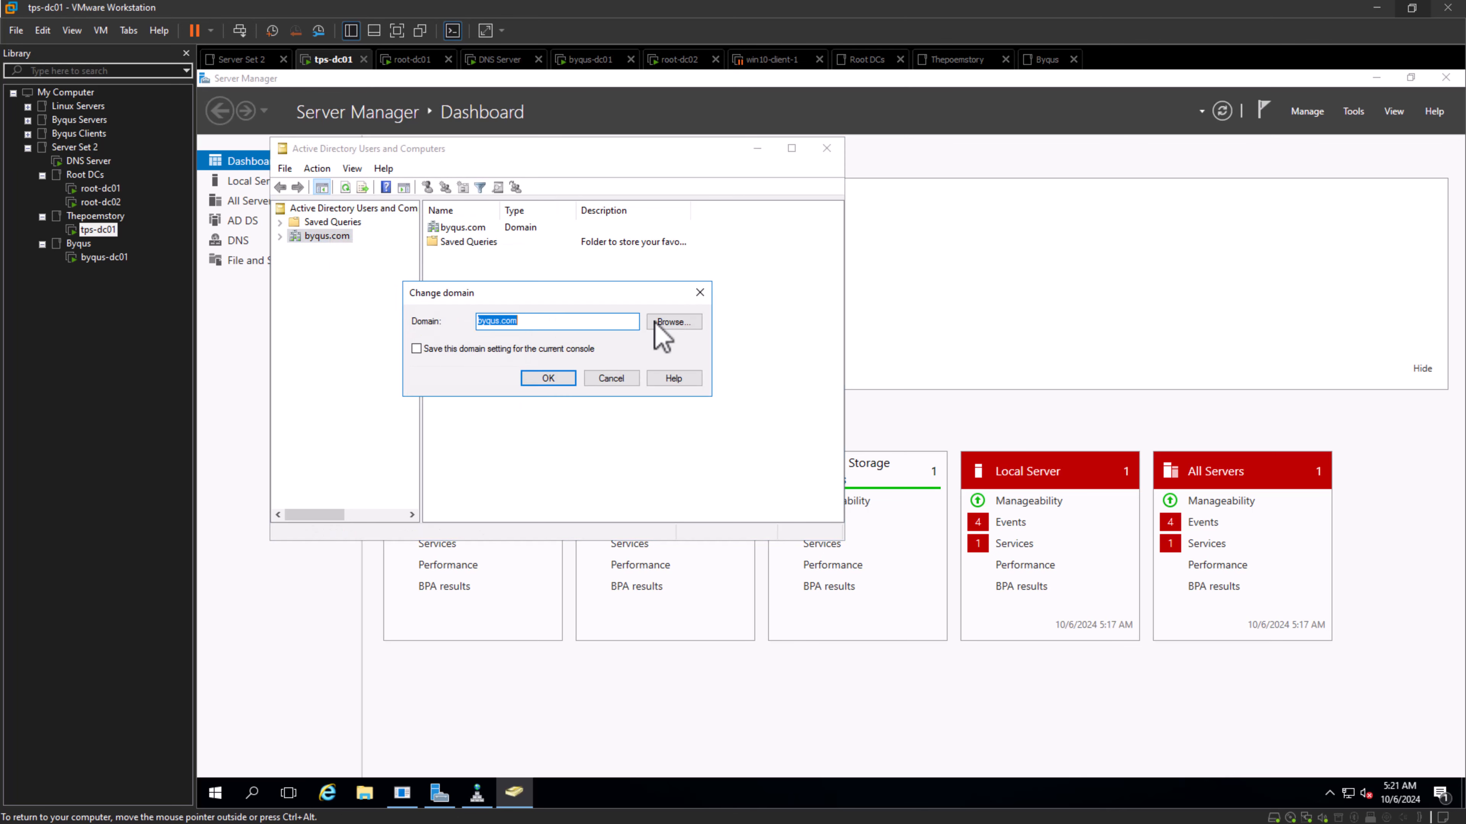
pyautogui.click(672, 321)
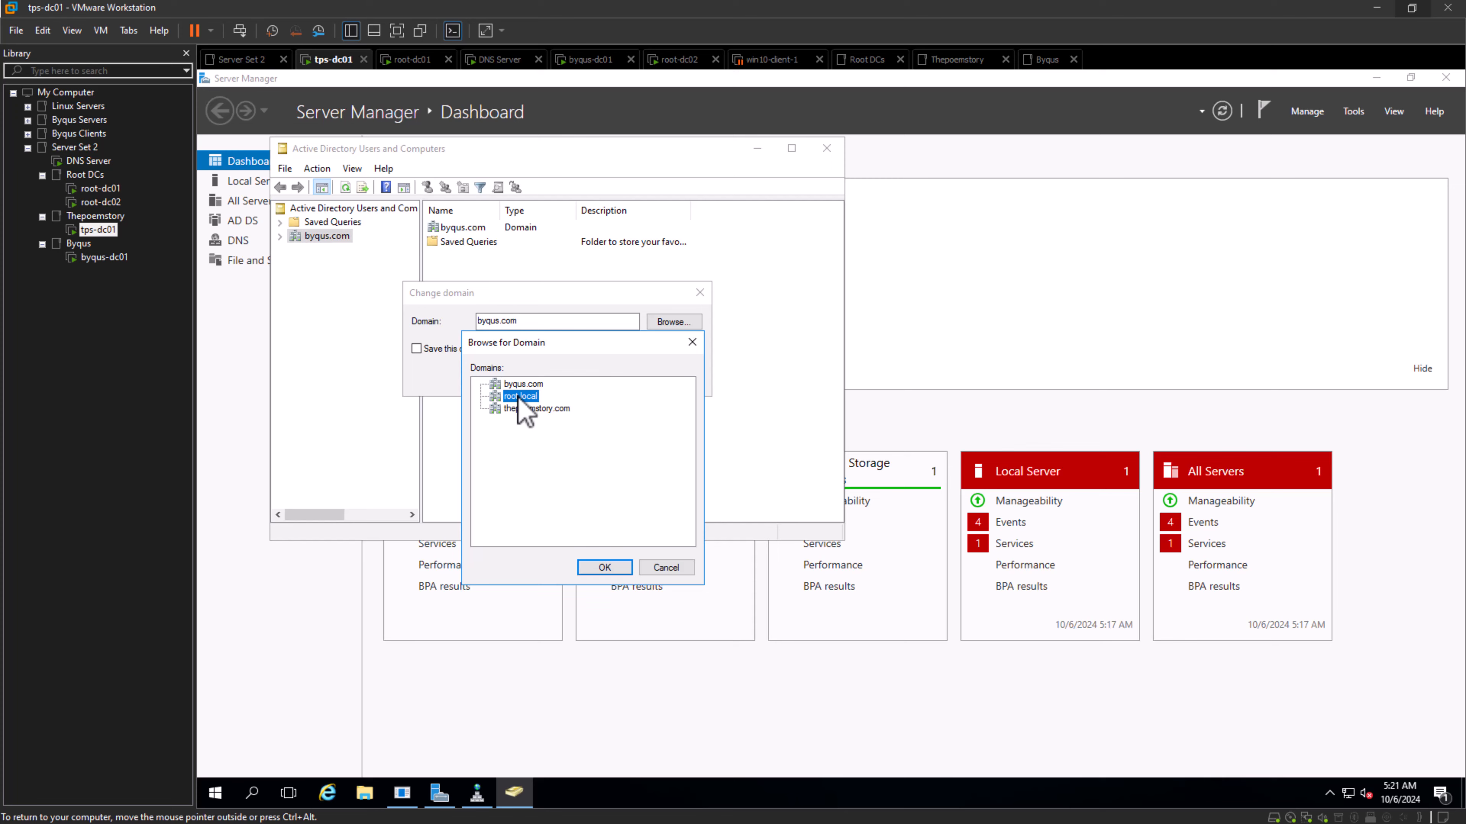
pyautogui.click(604, 567)
pyautogui.click(554, 381)
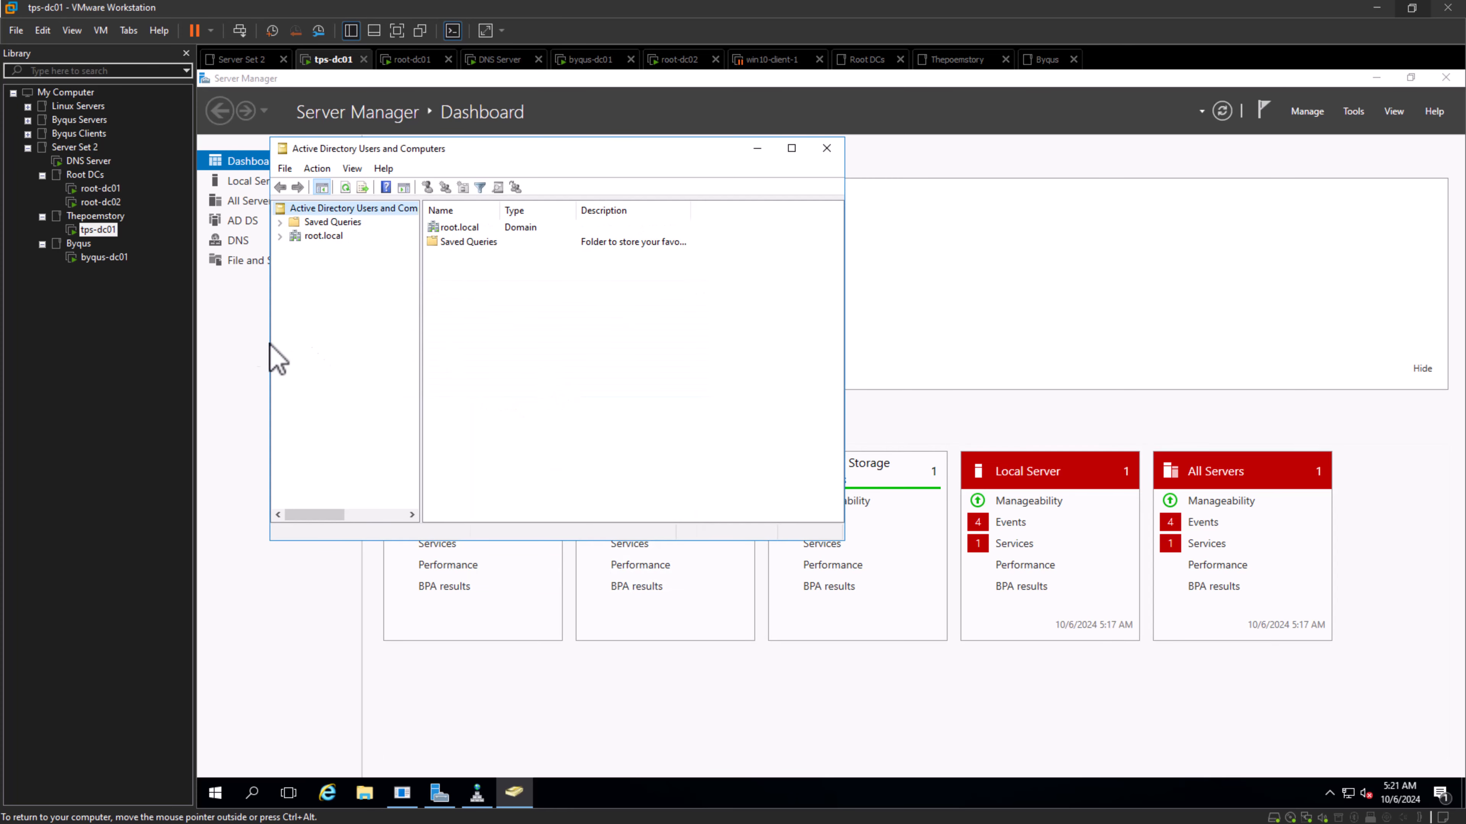
# - Switch to the byqus-dc01 virtual machine, then close and reopen Active Directory Users and Computers there
pyautogui.click(104, 258)
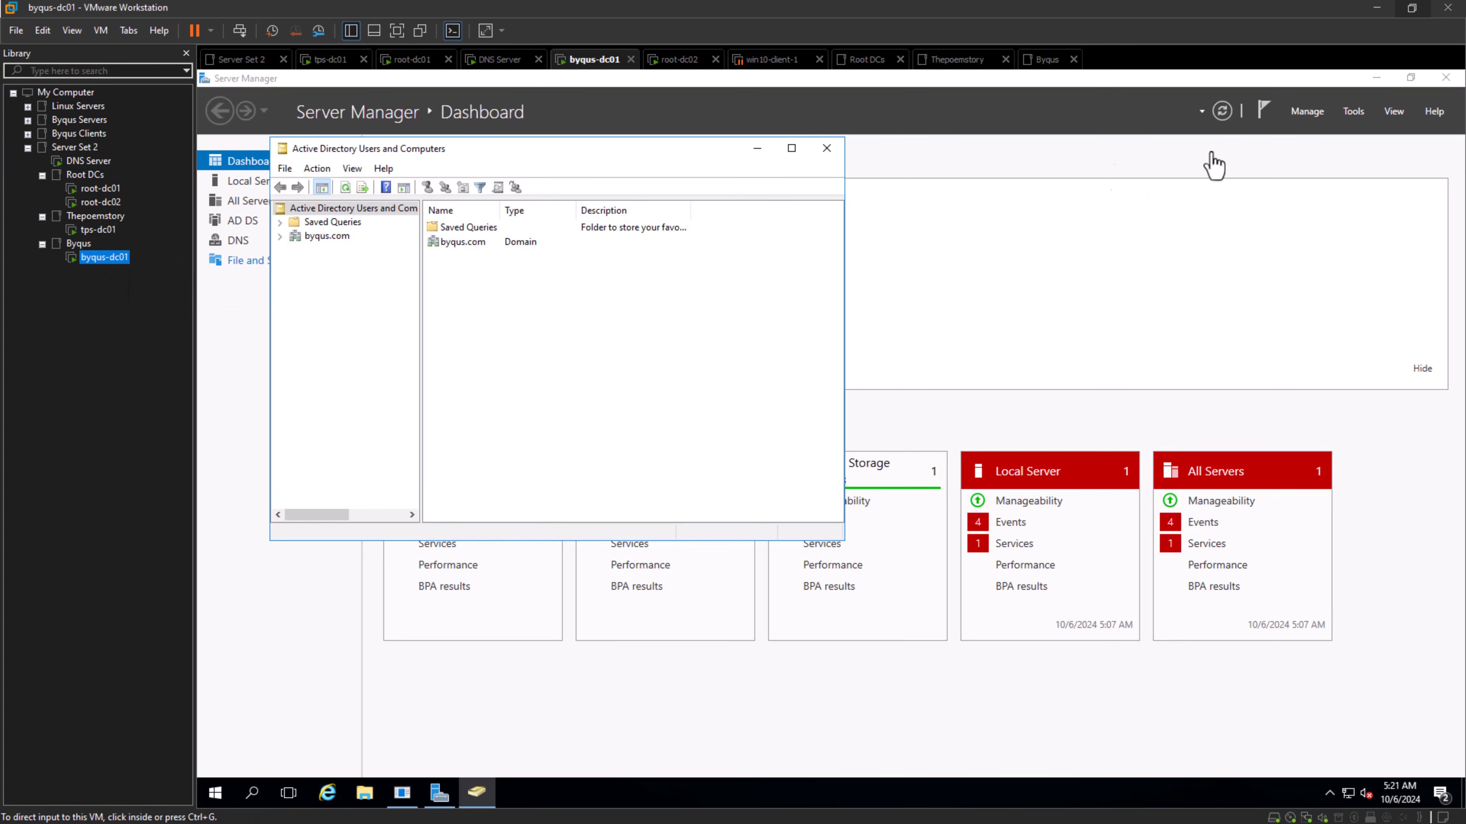
pyautogui.click(828, 151)
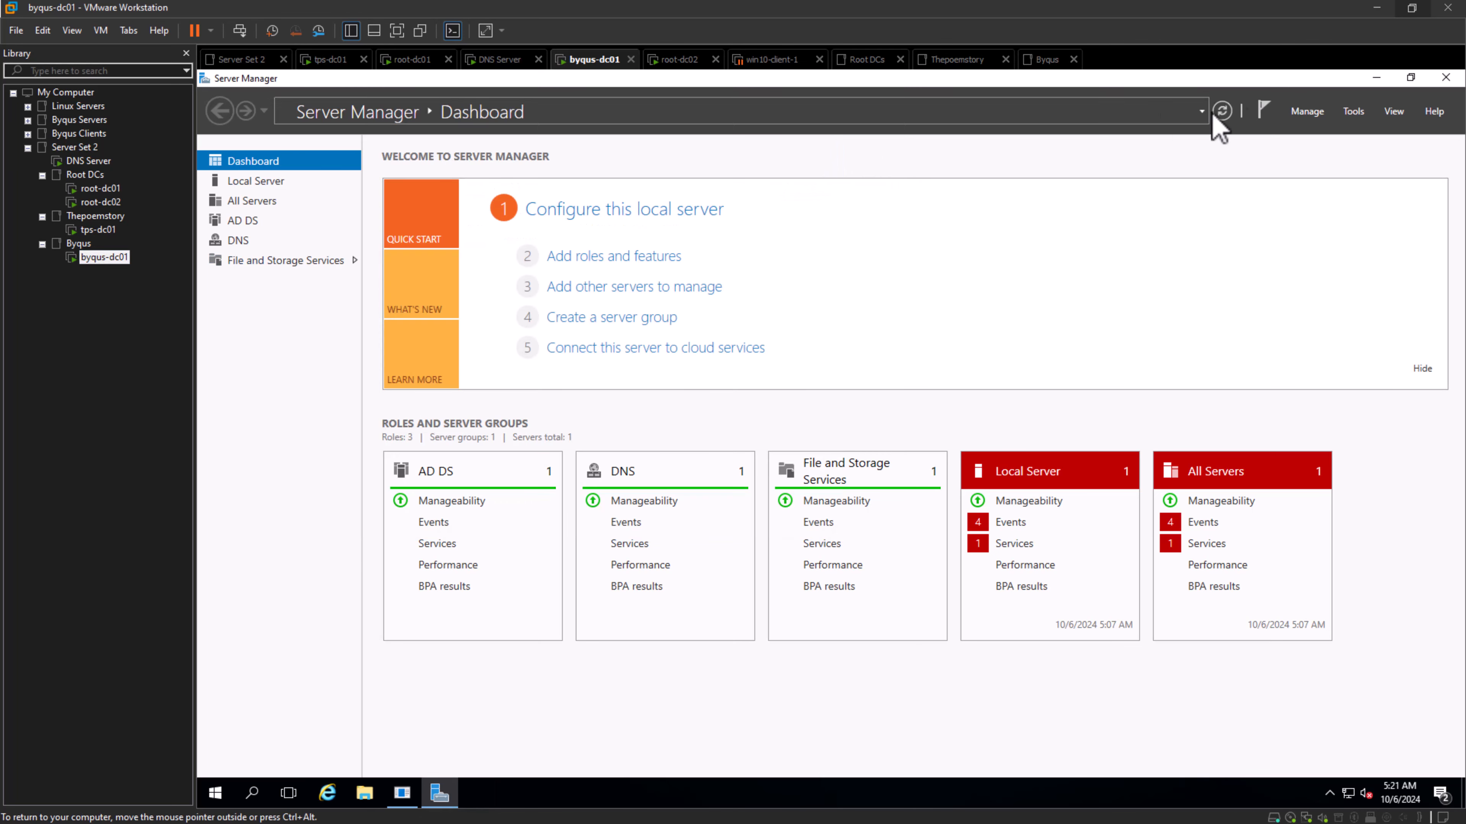
pyautogui.click(1352, 111)
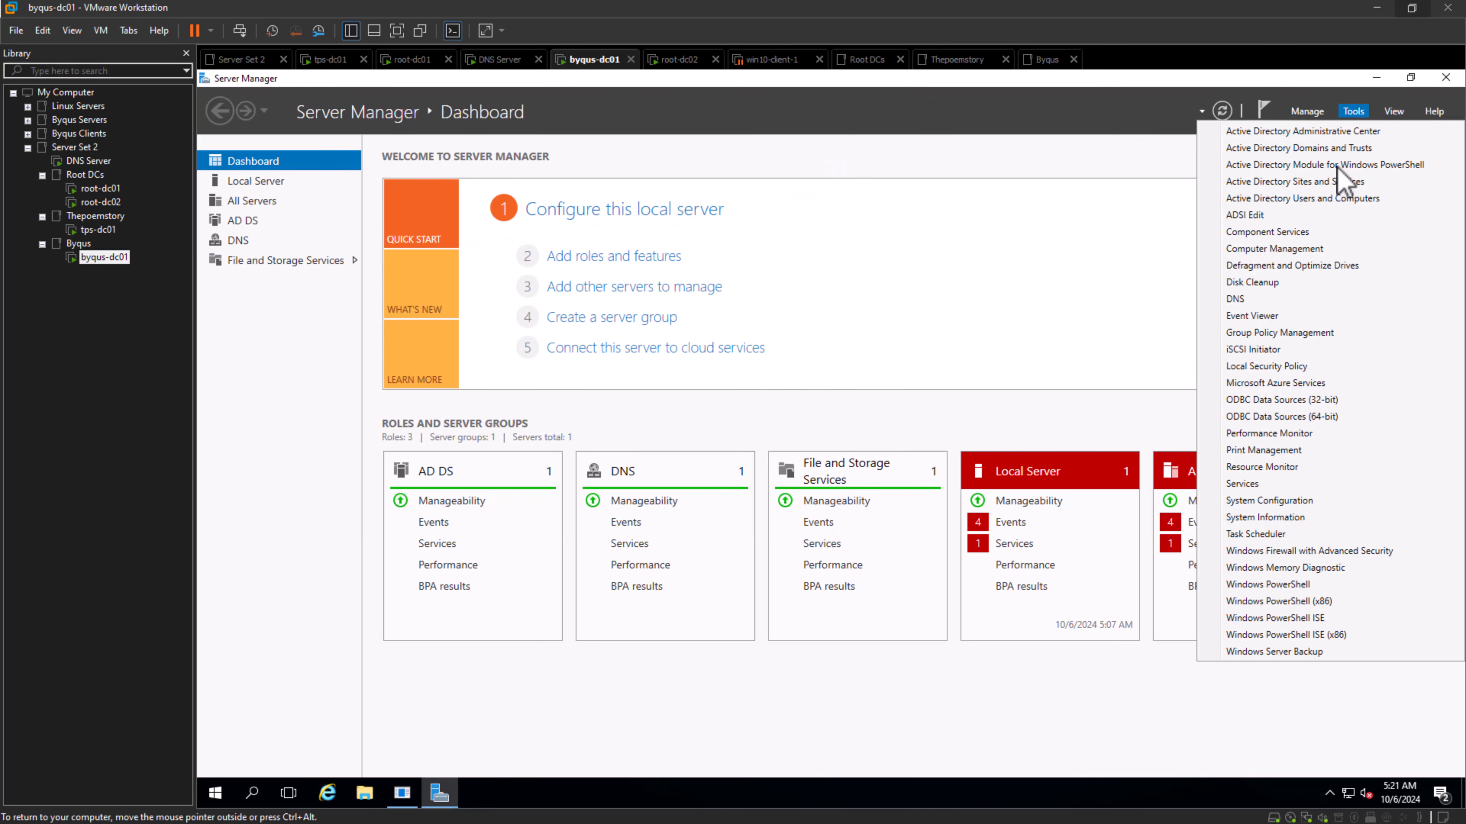
pyautogui.click(1248, 299)
pyautogui.click(1352, 111)
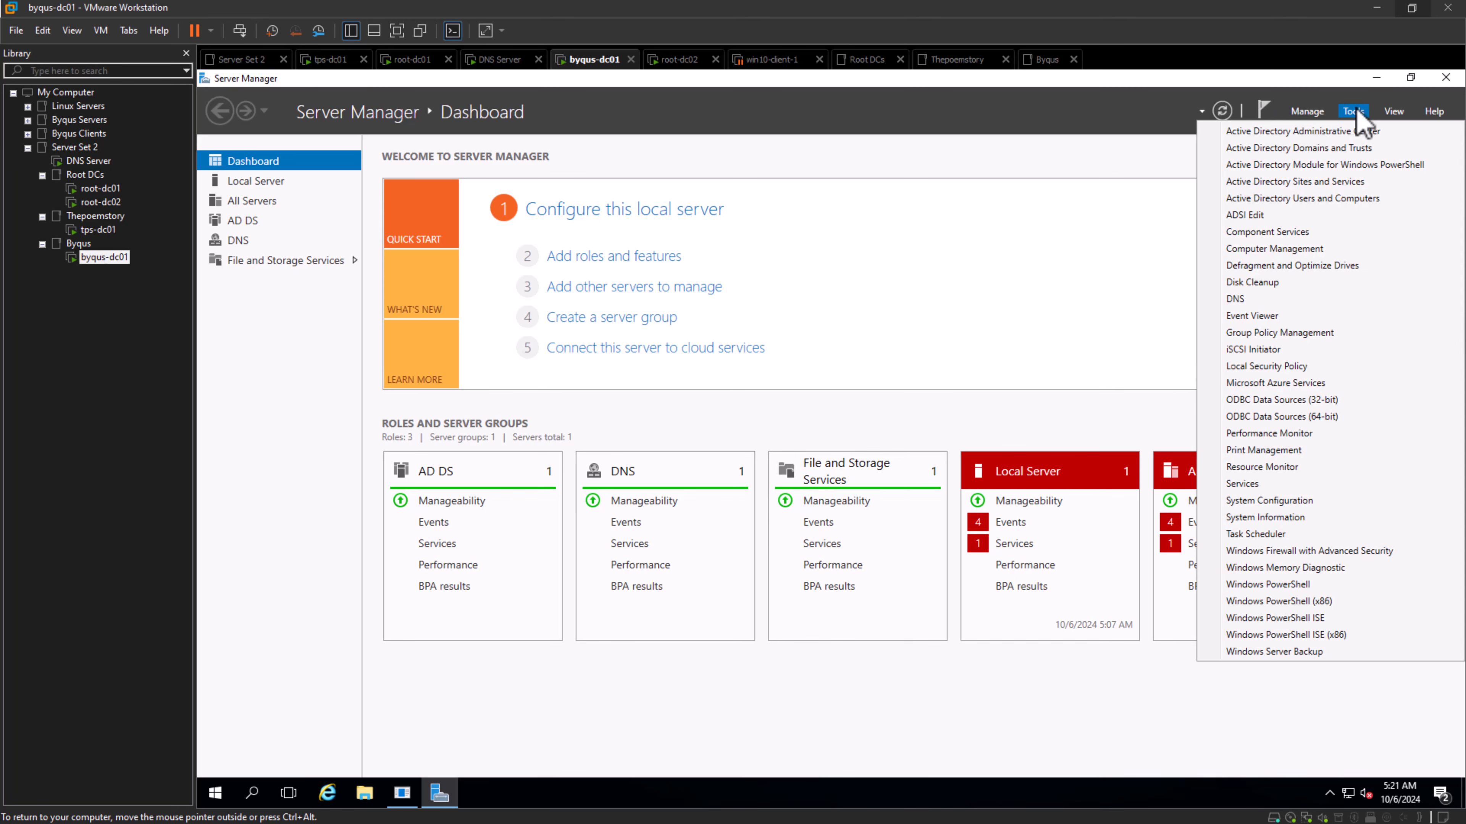
pyautogui.click(1317, 199)
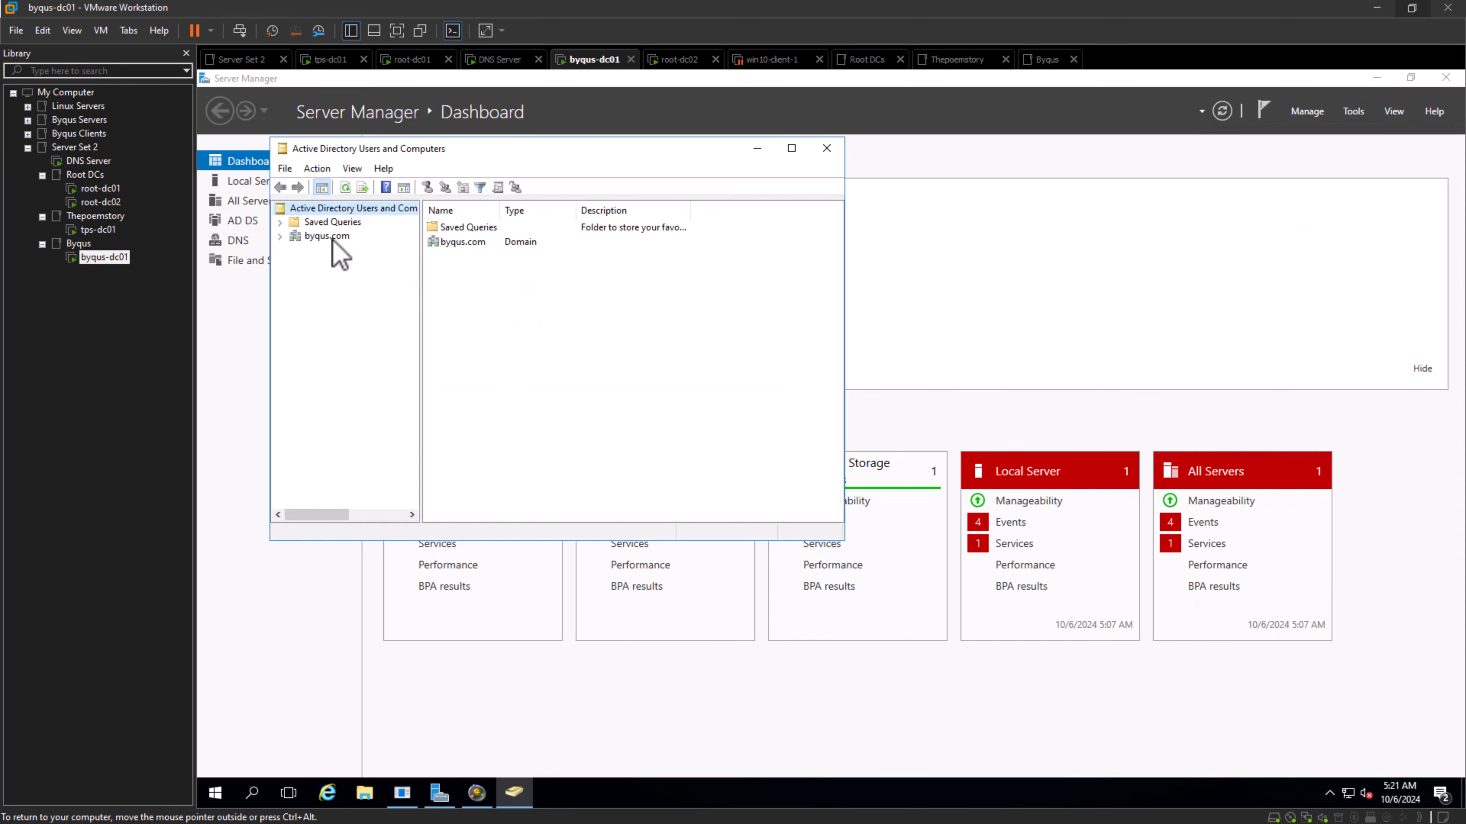
# - Try to change the managed domain on byqus-dc01 from byqus.com to root.local
pyautogui.rightClick(333, 238)
pyautogui.click(393, 283)
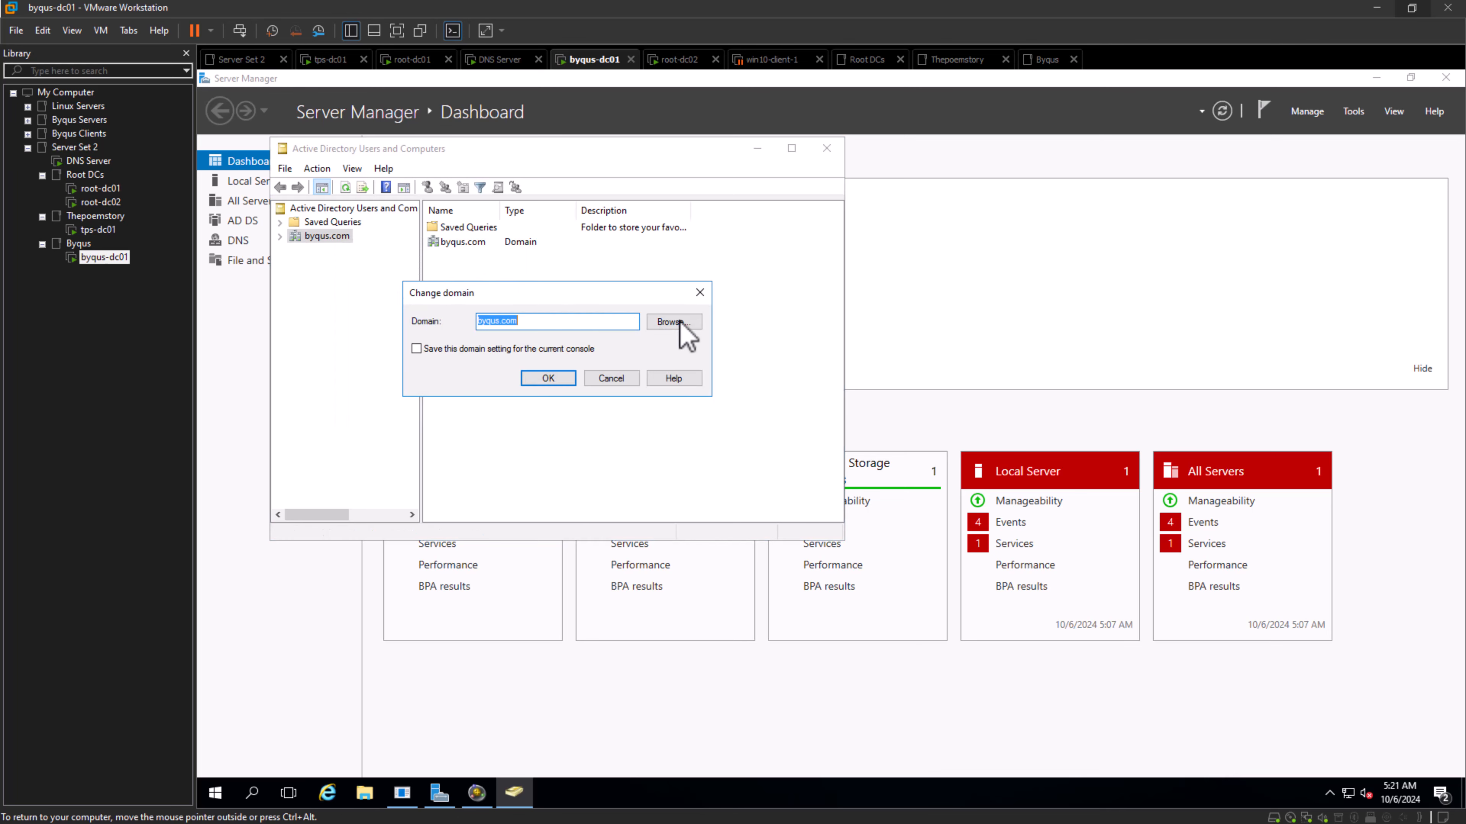
pyautogui.click(679, 322)
pyautogui.click(516, 405)
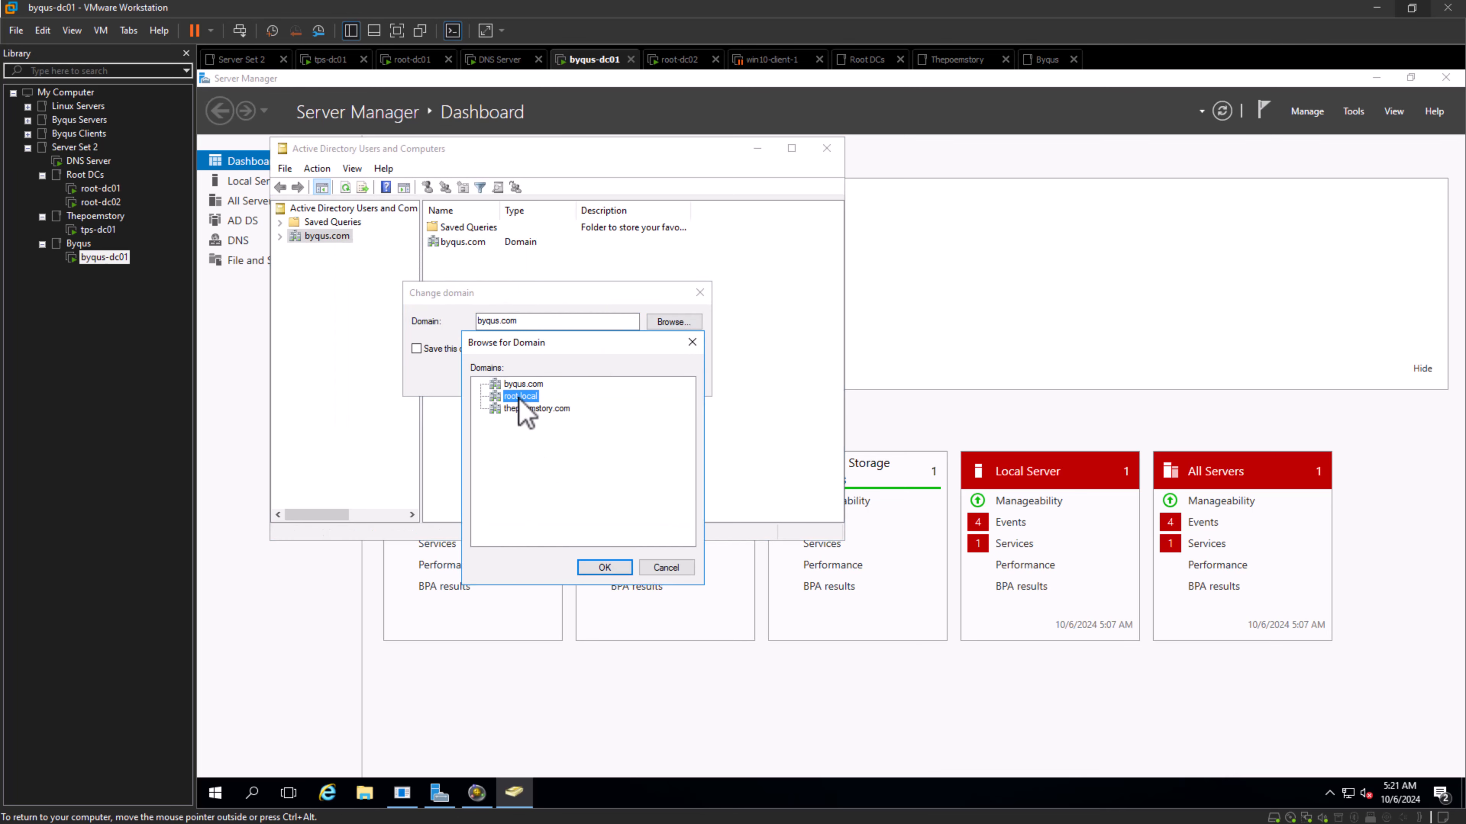
pyautogui.click(595, 566)
pyautogui.click(545, 382)
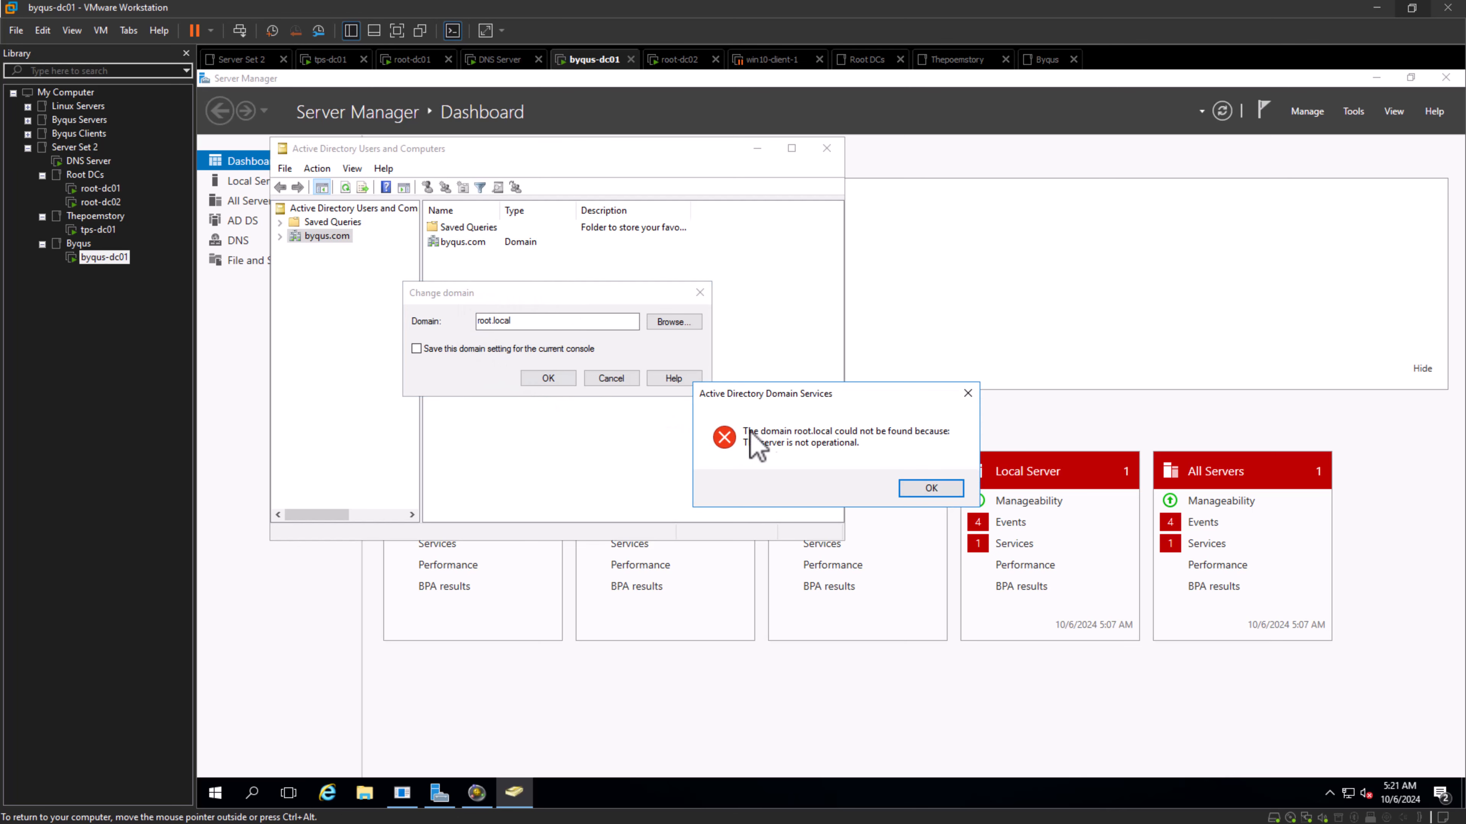
# - Cancel the domain change on byqus-dc01 and close Component Services and Active Directory Users and Computers
pyautogui.click(949, 491)
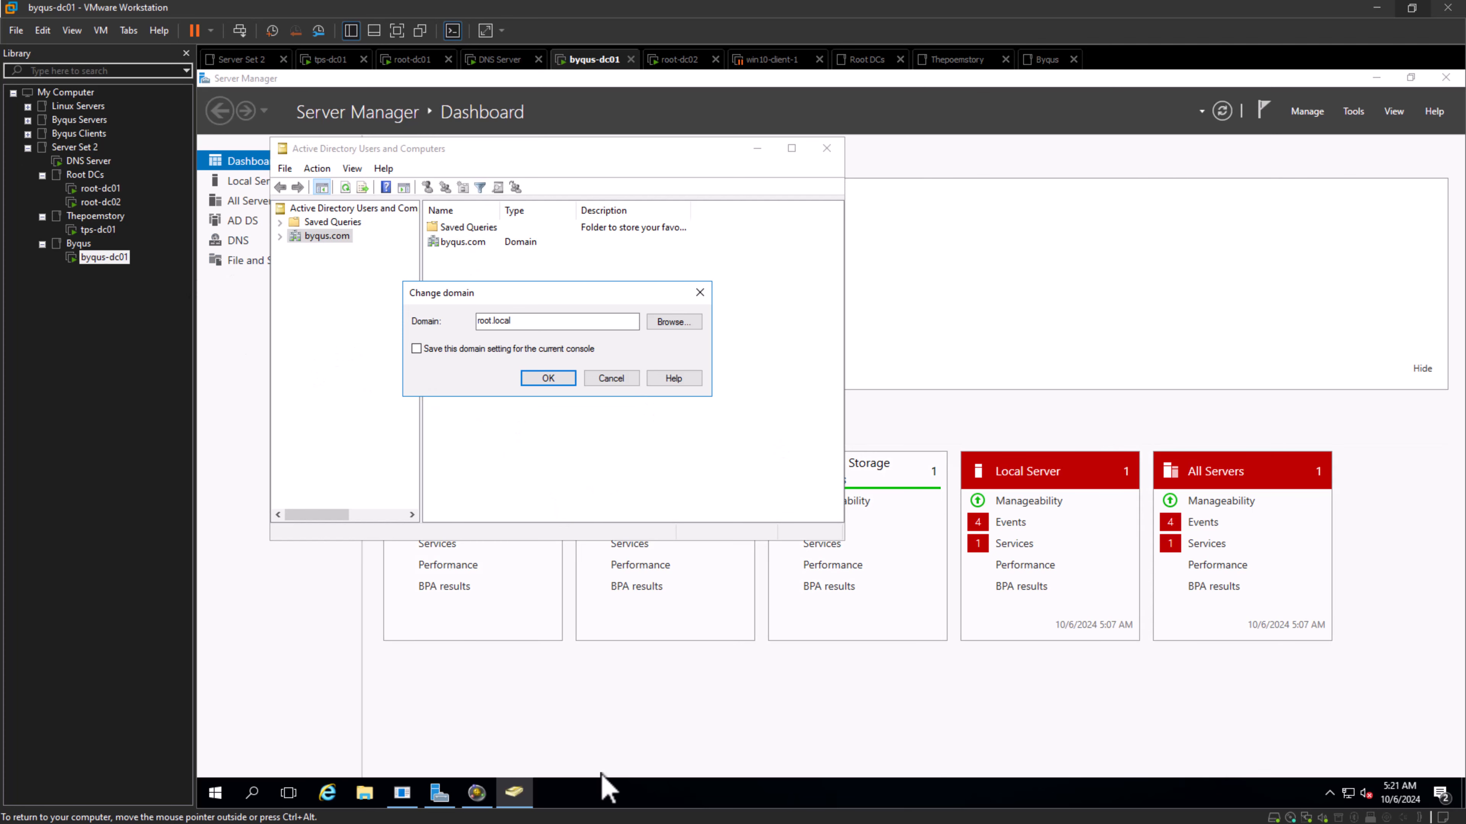
pyautogui.click(482, 803)
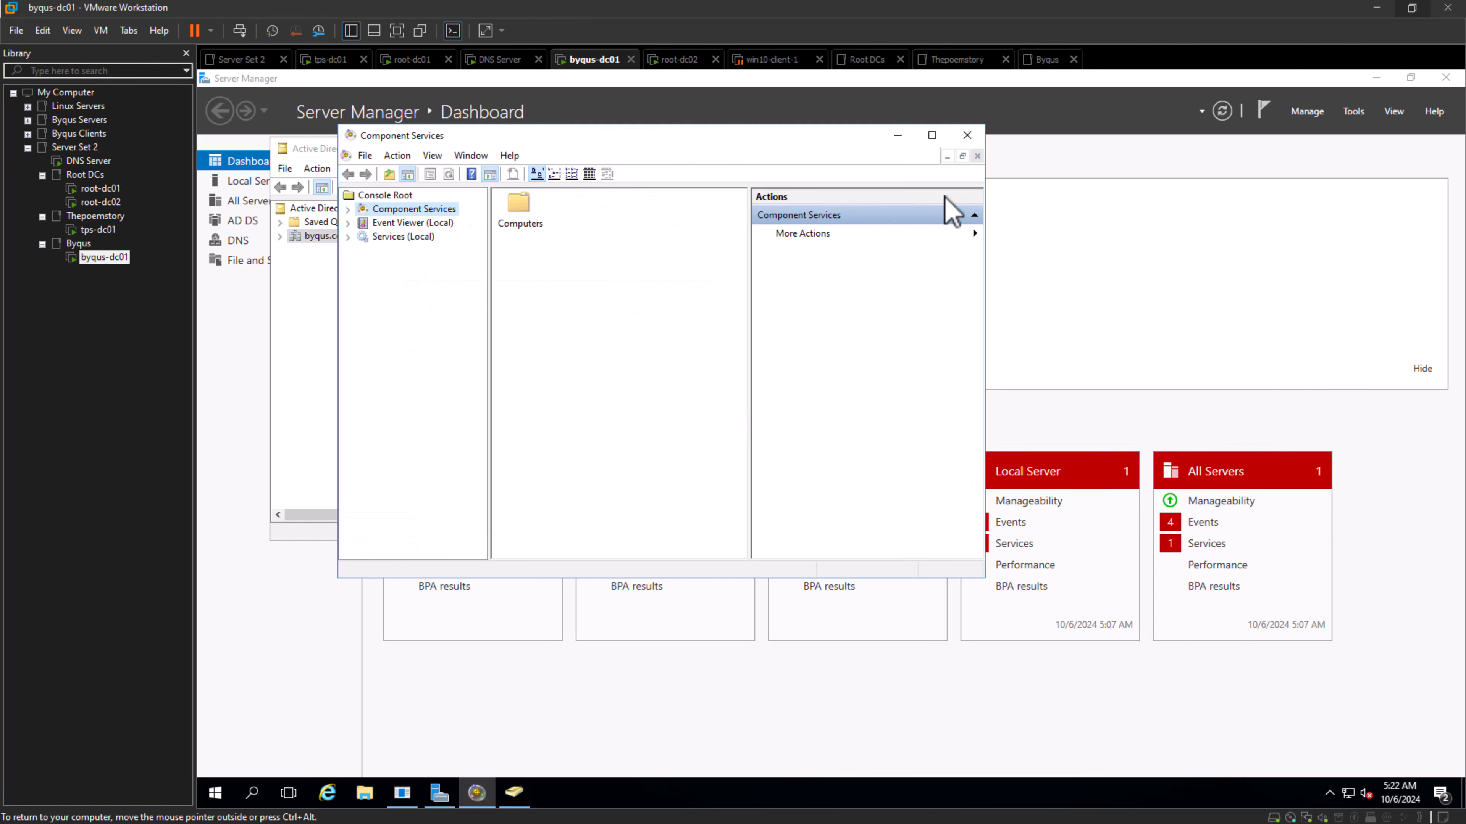
pyautogui.click(967, 136)
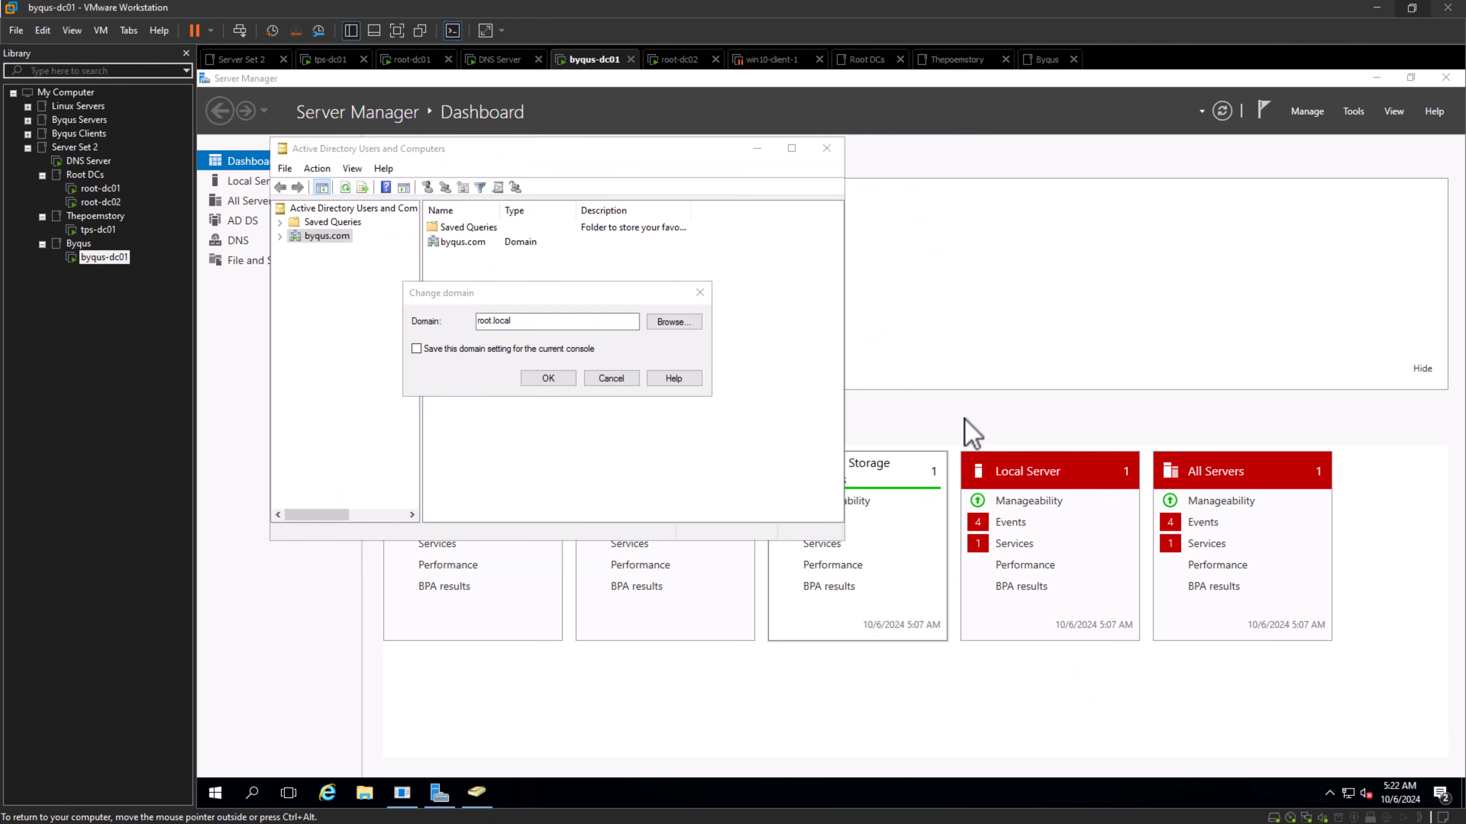
pyautogui.click(612, 381)
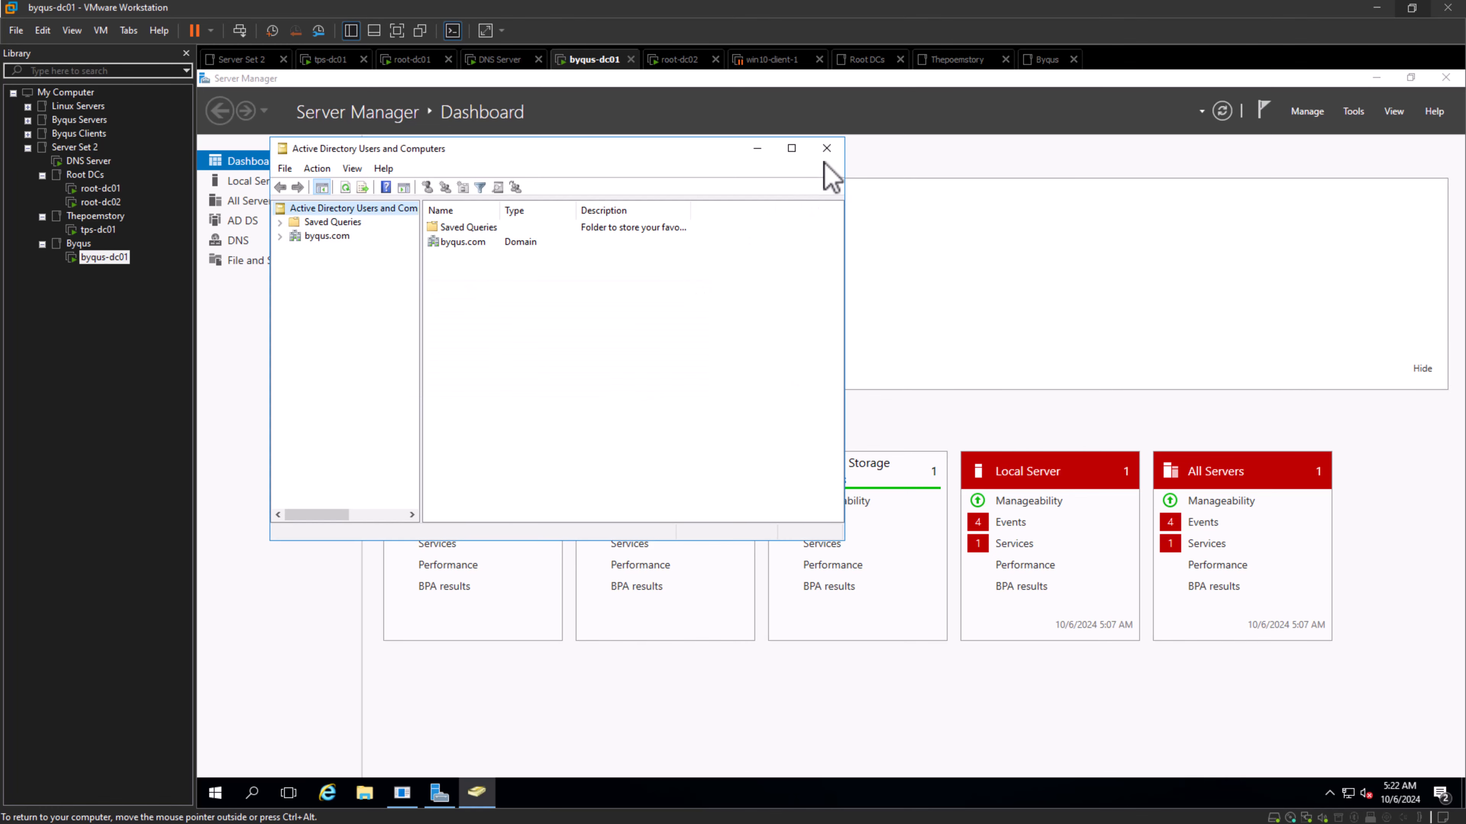
pyautogui.click(826, 148)
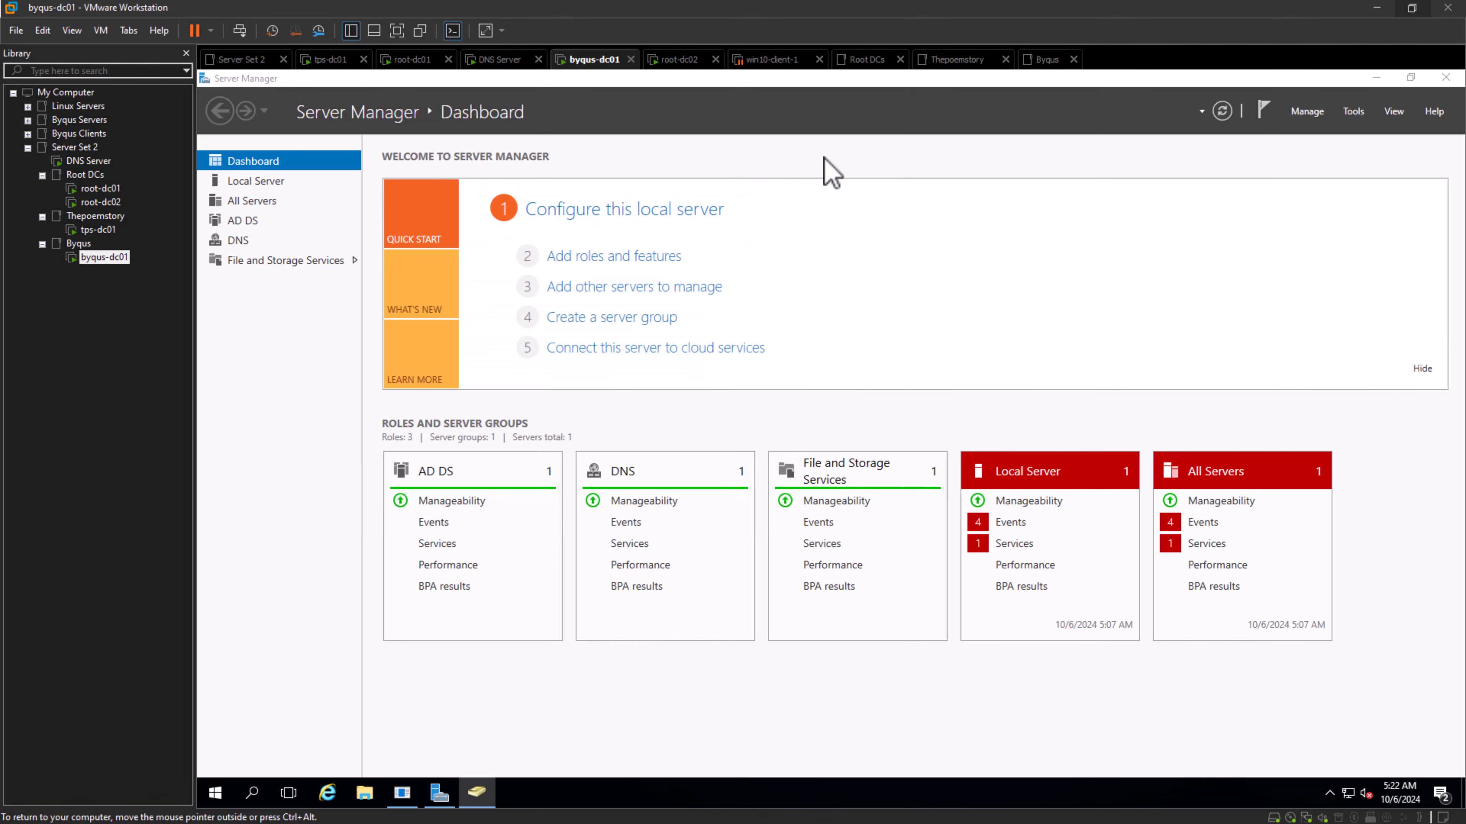
# - Show the Local Server properties of byqus-dc01 in Server Manager
pyautogui.click(254, 182)
pyautogui.click(258, 164)
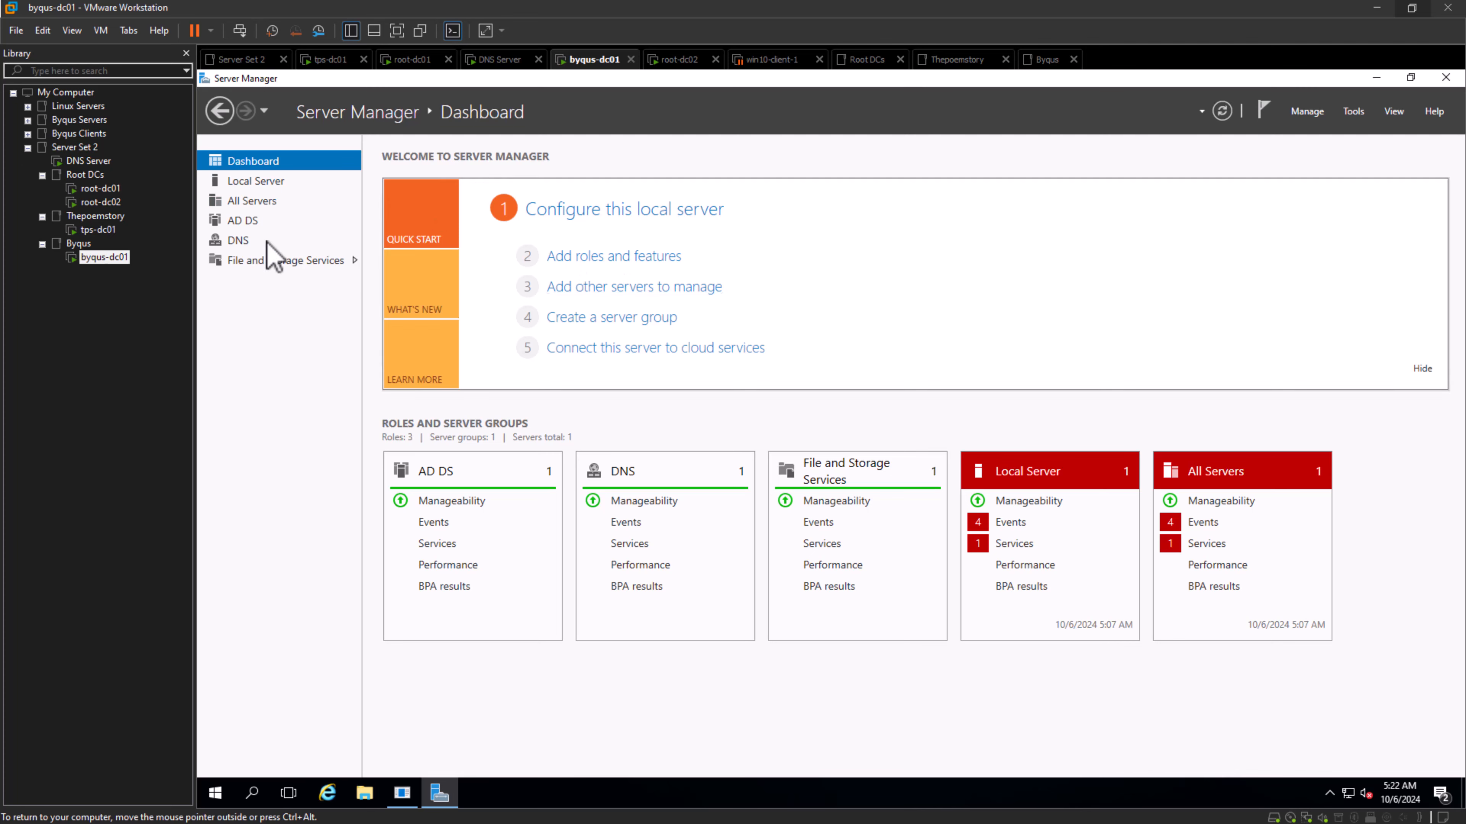
pyautogui.click(249, 183)
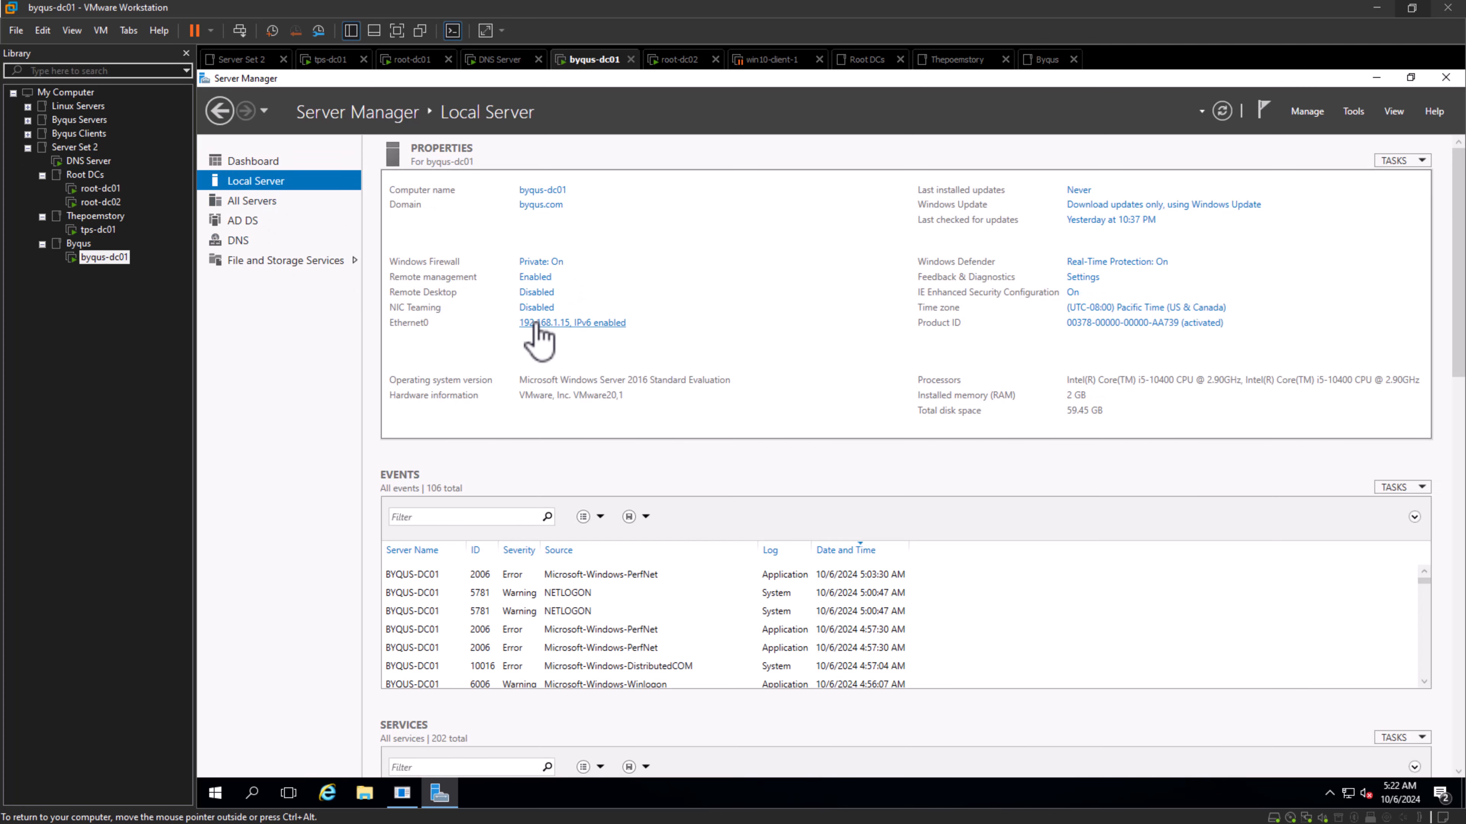
# - Open the IPv4 properties of the Ethernet0 adapter on byqus-dc01 to check its preferred DNS server
pyautogui.click(540, 323)
pyautogui.click(499, 303)
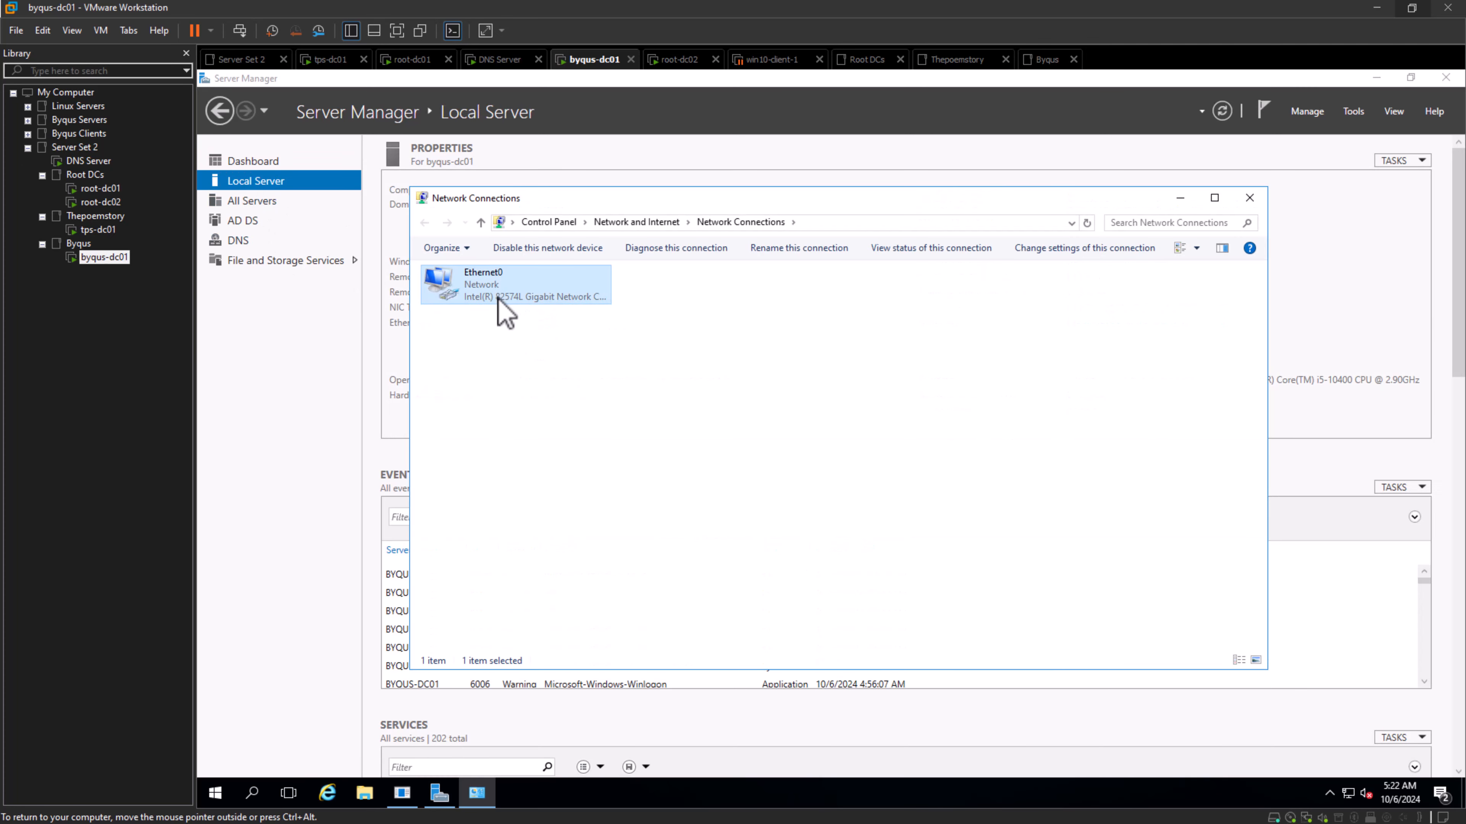
pyautogui.rightClick(498, 298)
pyautogui.click(618, 442)
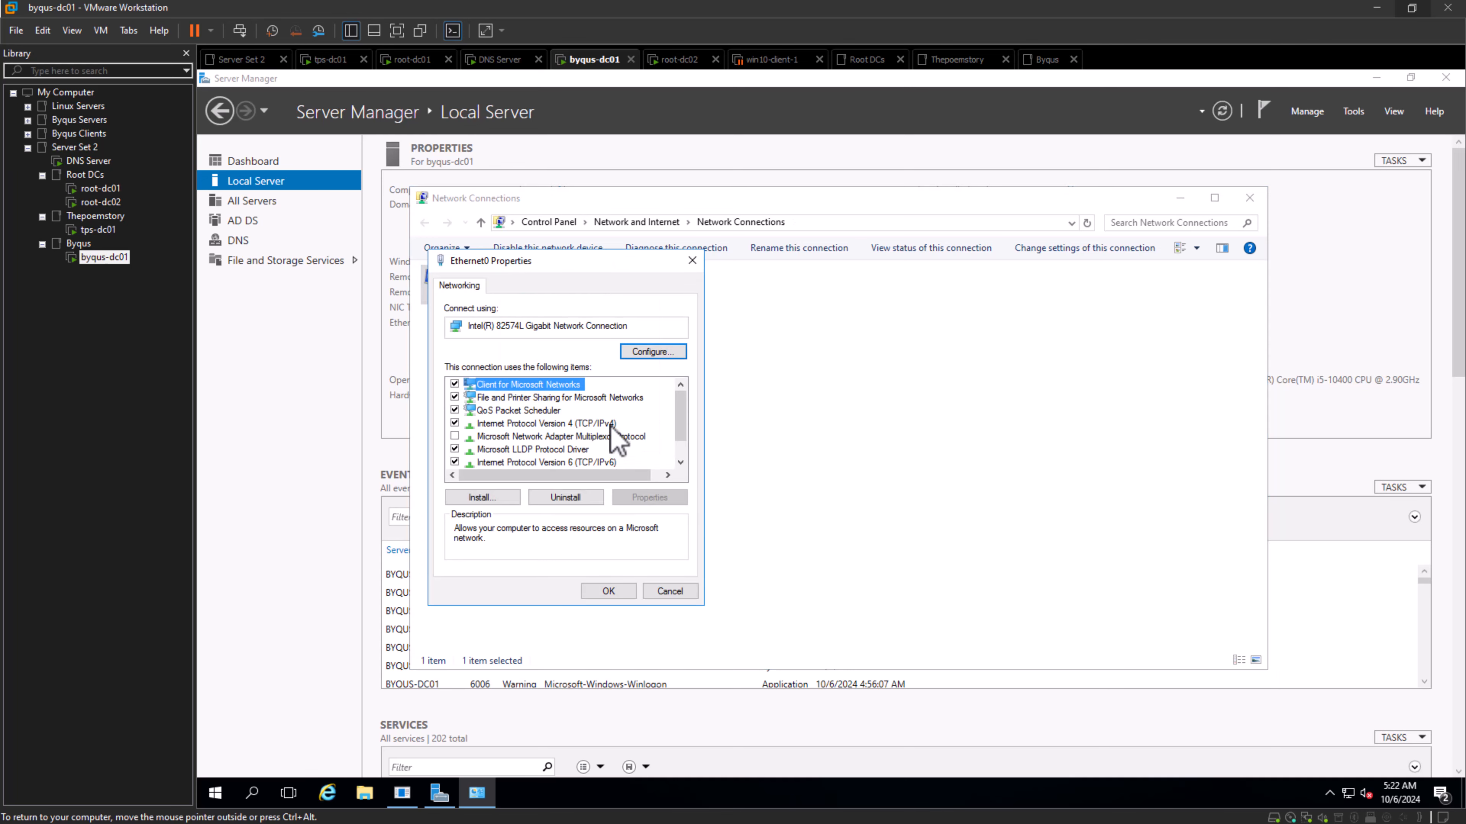
pyautogui.click(600, 423)
pyautogui.click(657, 497)
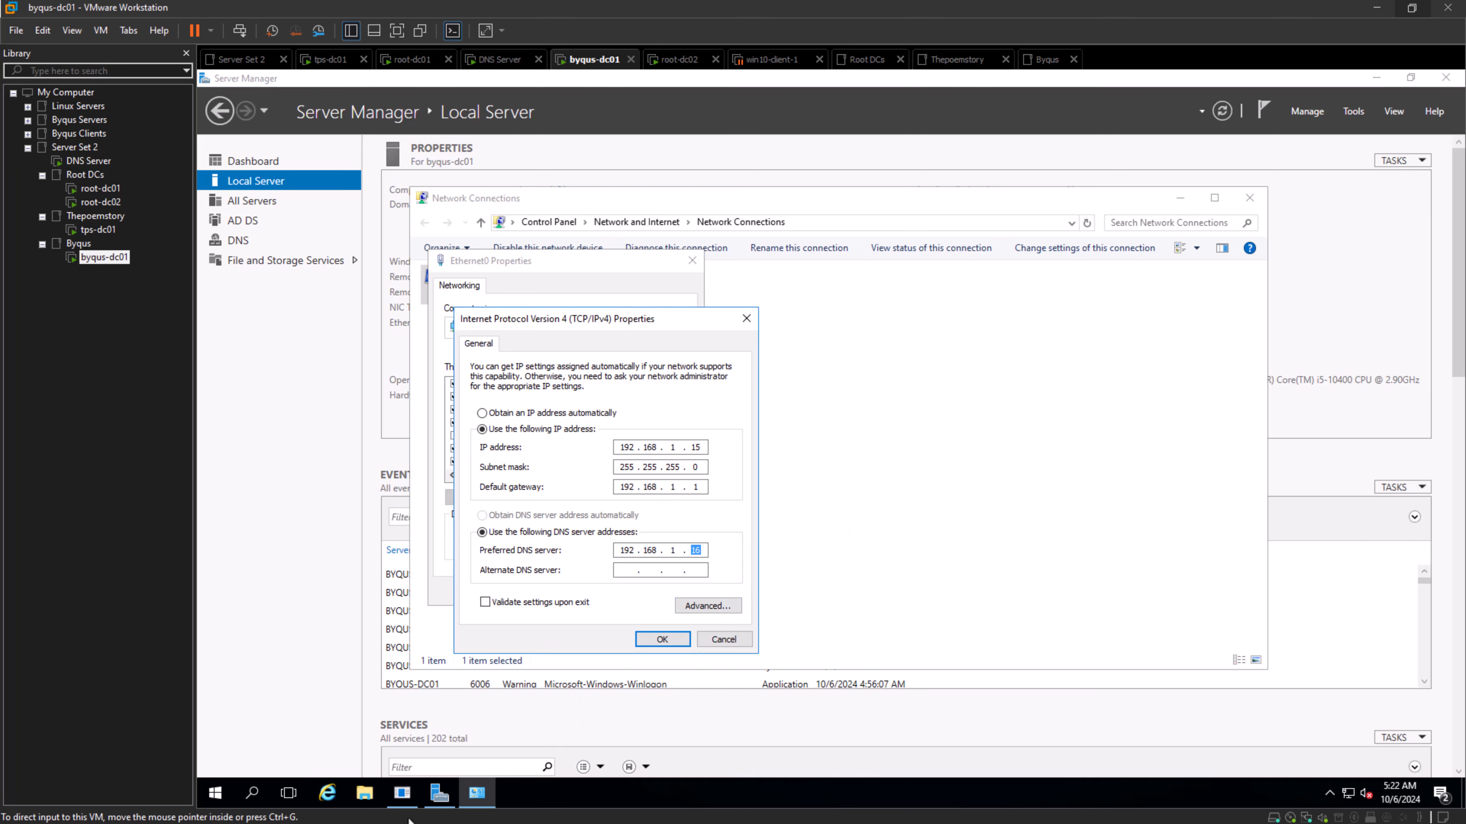
# - Switch to Microsoft Whiteboard, highlight the DNS server's IP address in the forest diagram, then return to the virtual machines
pyautogui.hotkey('alt', 'Tab')
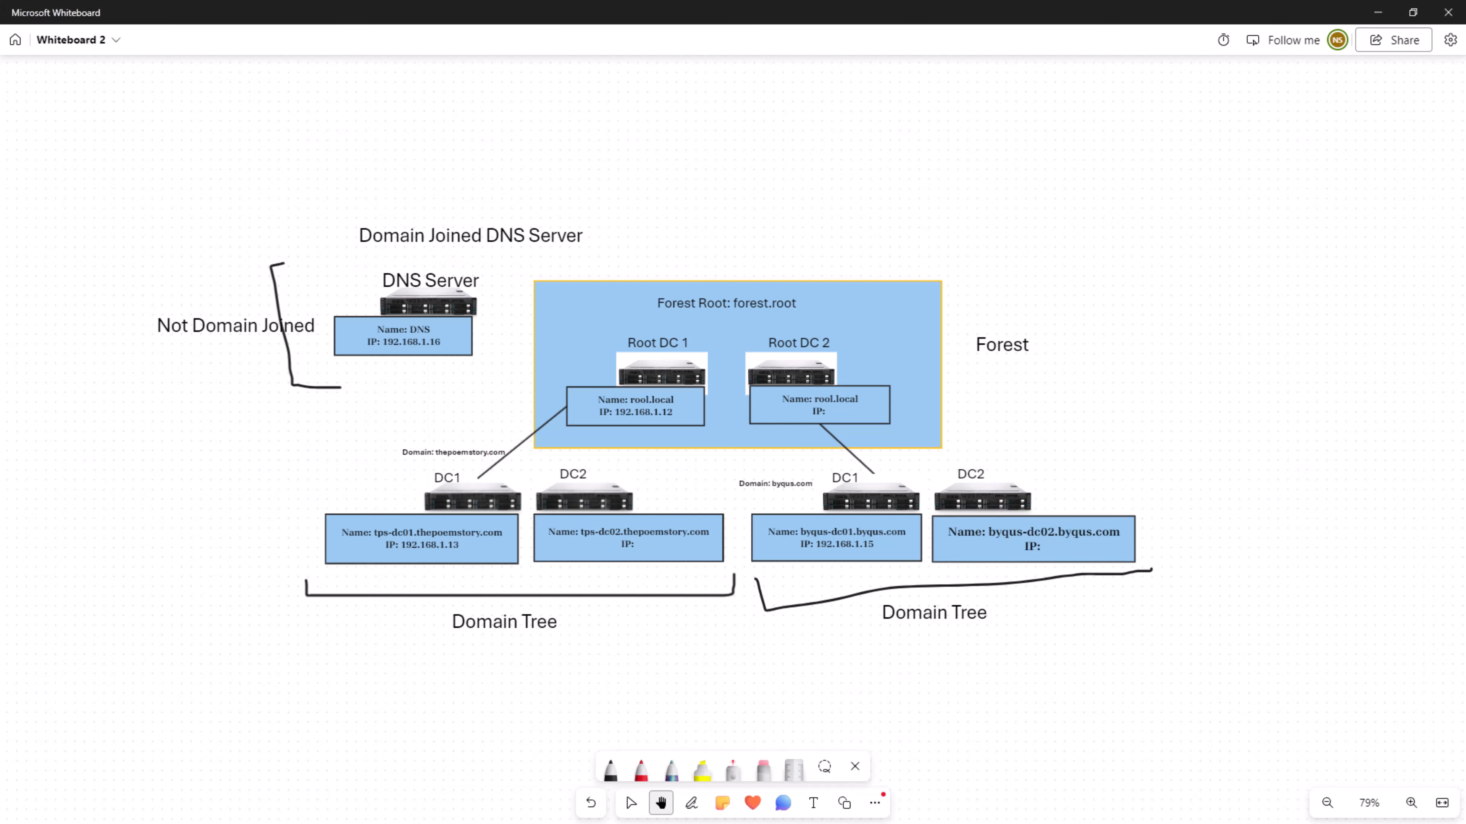
pyautogui.scroll(-5, 404, 355)
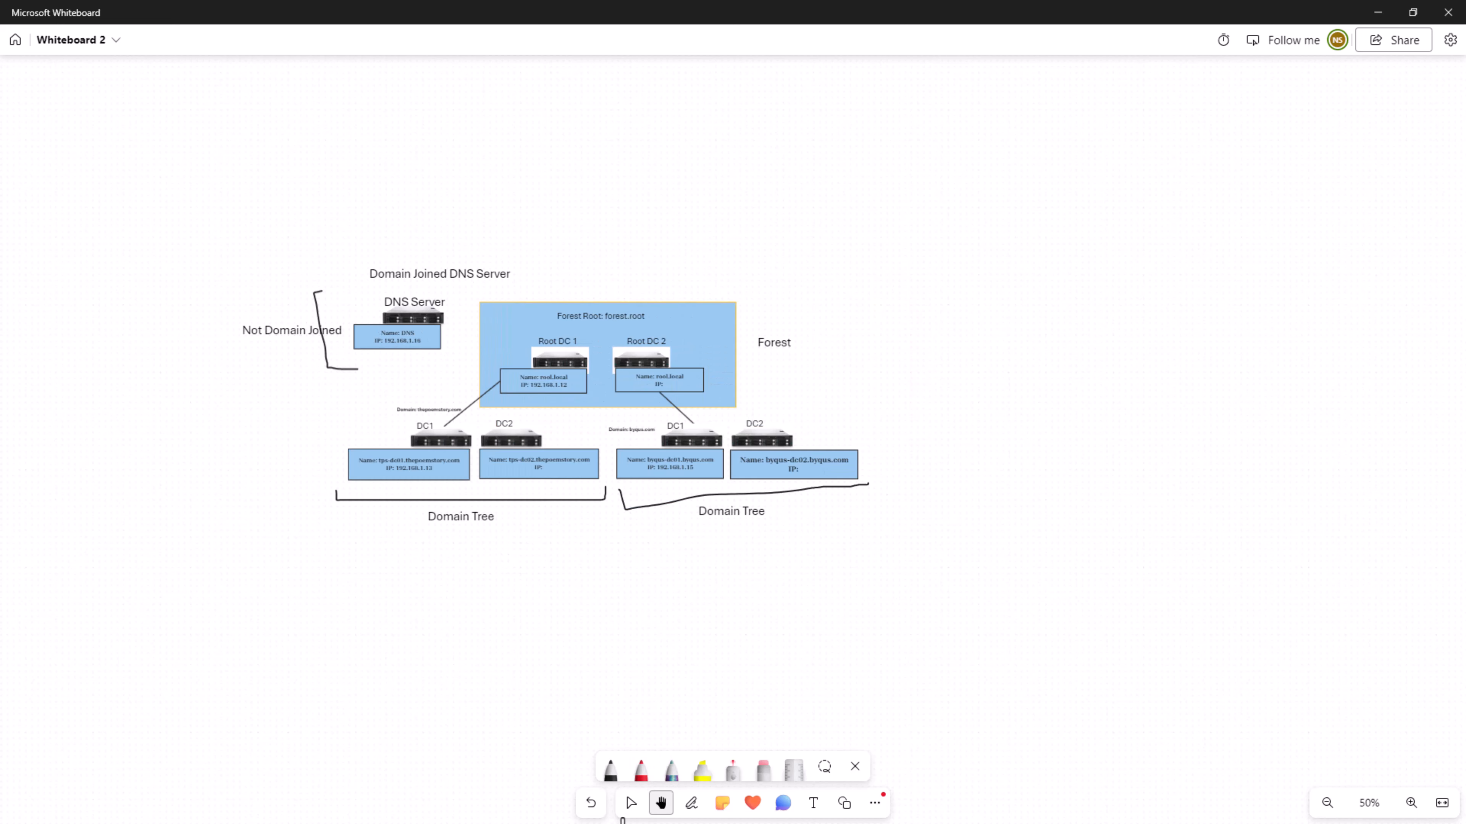
pyautogui.click(631, 802)
pyautogui.scroll(3, 240, 532)
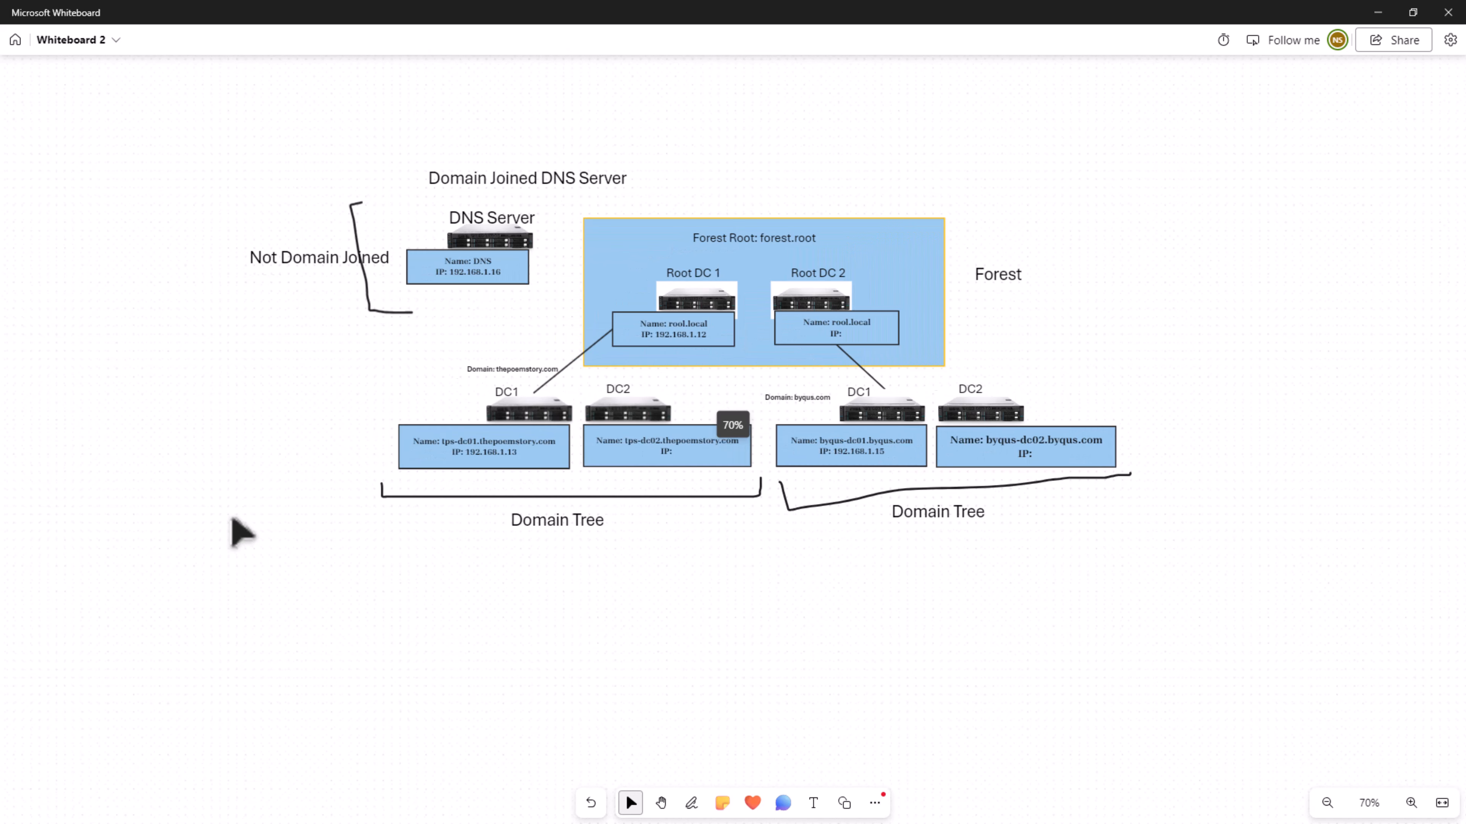
pyautogui.tripleClick(456, 273)
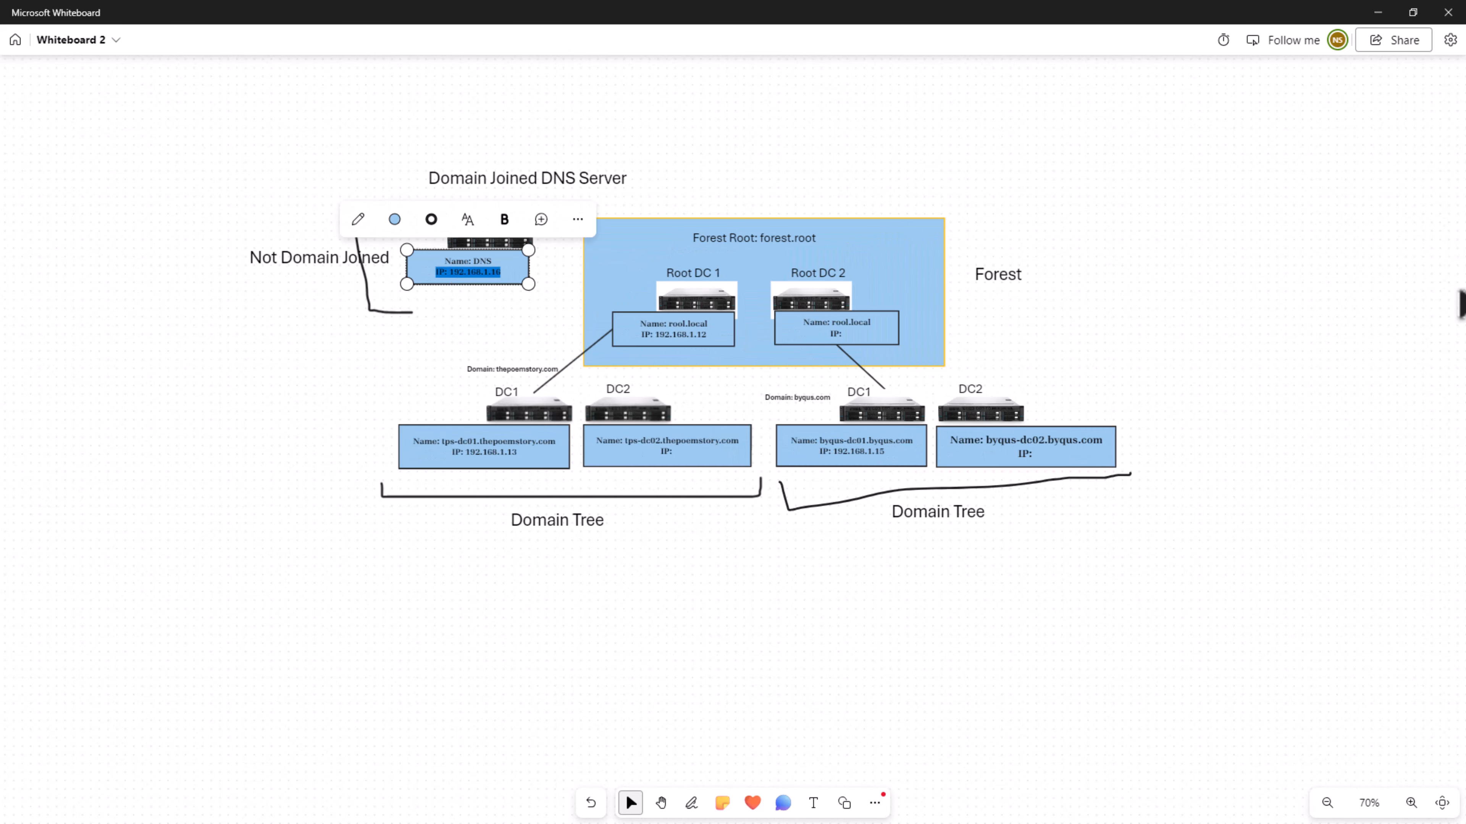
pyautogui.click(1308, 244)
pyautogui.click(661, 803)
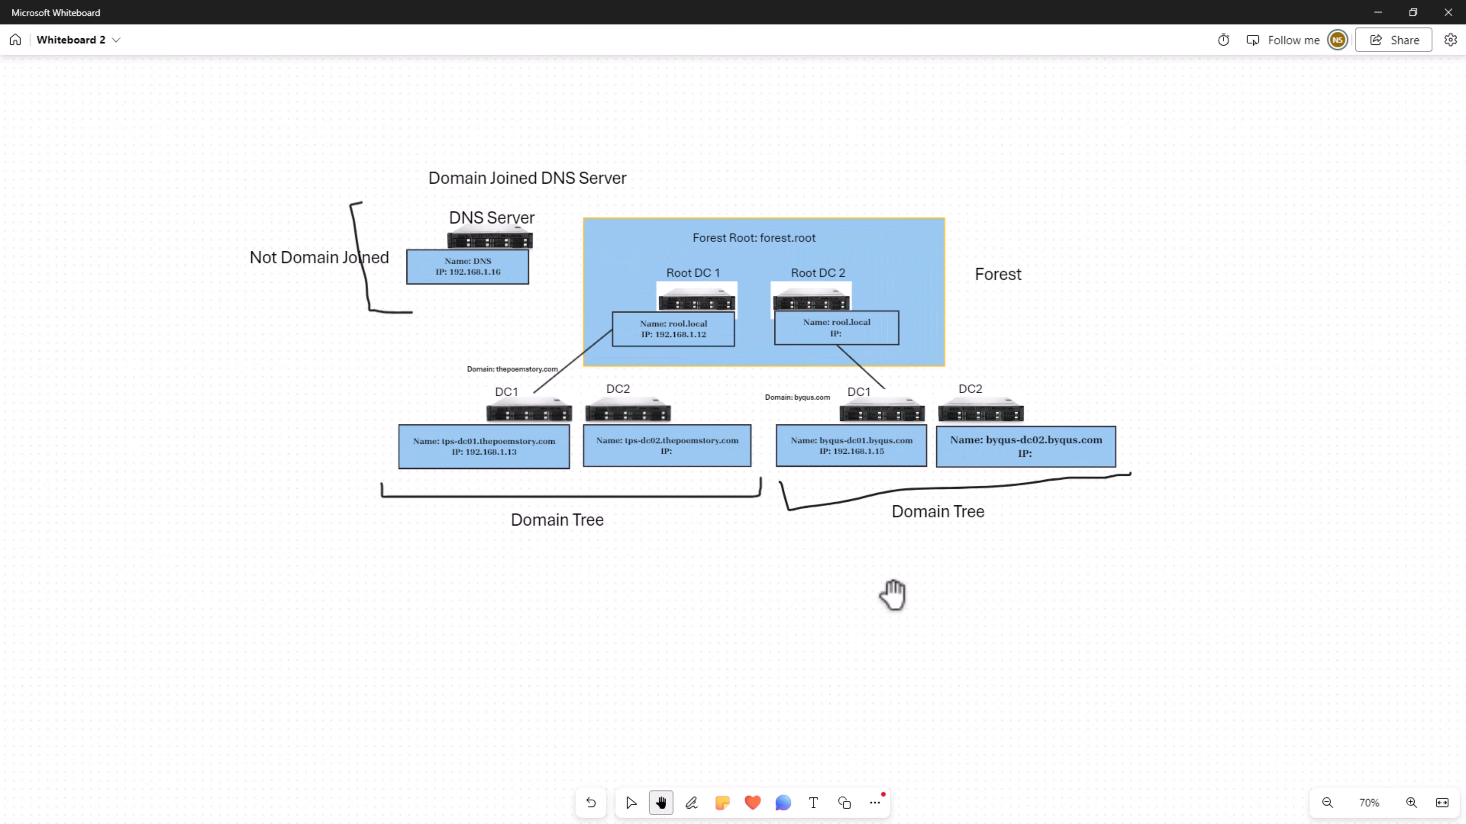
pyautogui.moveTo(1194, 350); pyautogui.dragTo(1152, 514)
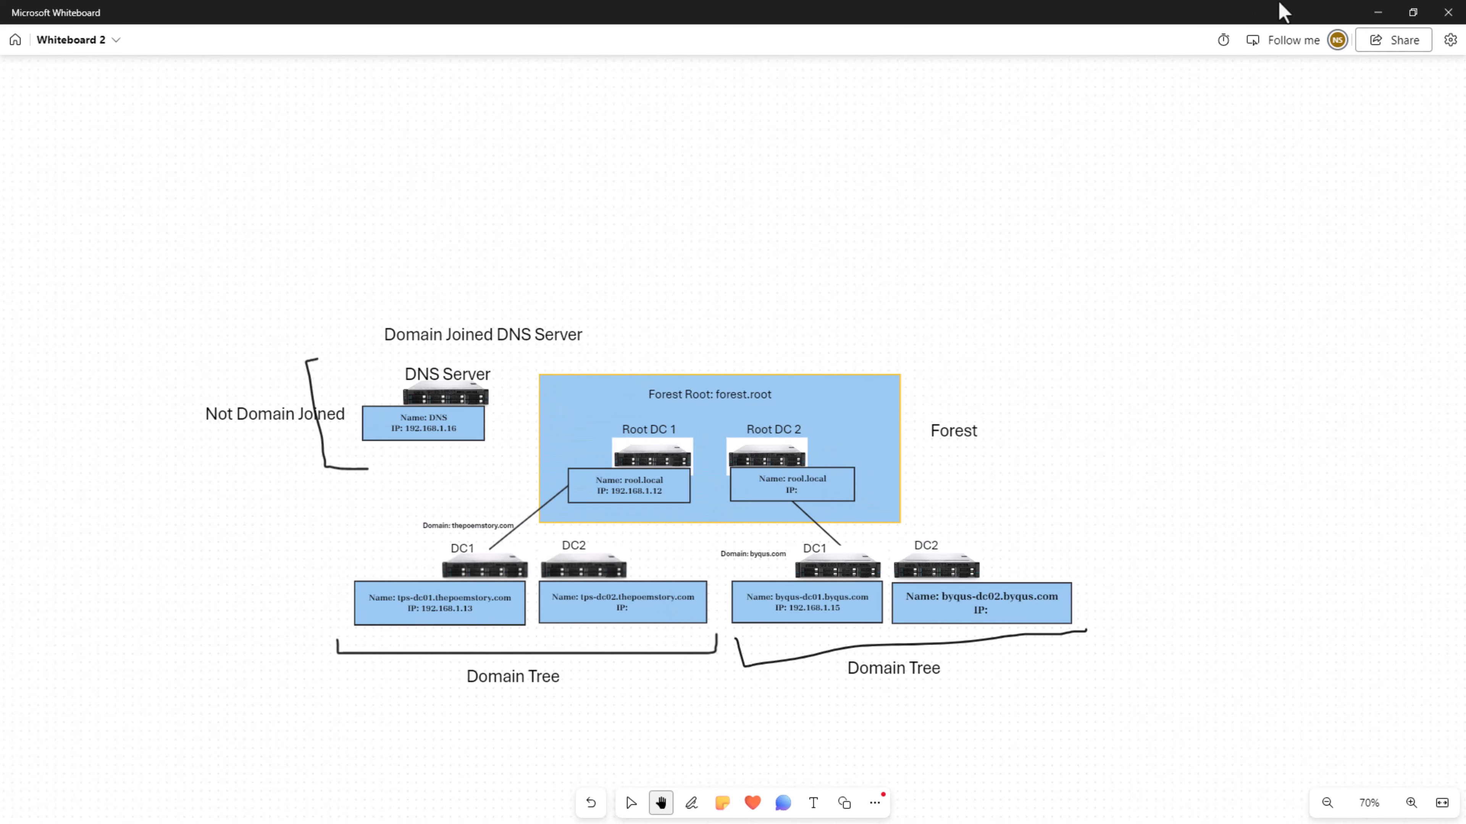
pyautogui.click(1376, 12)
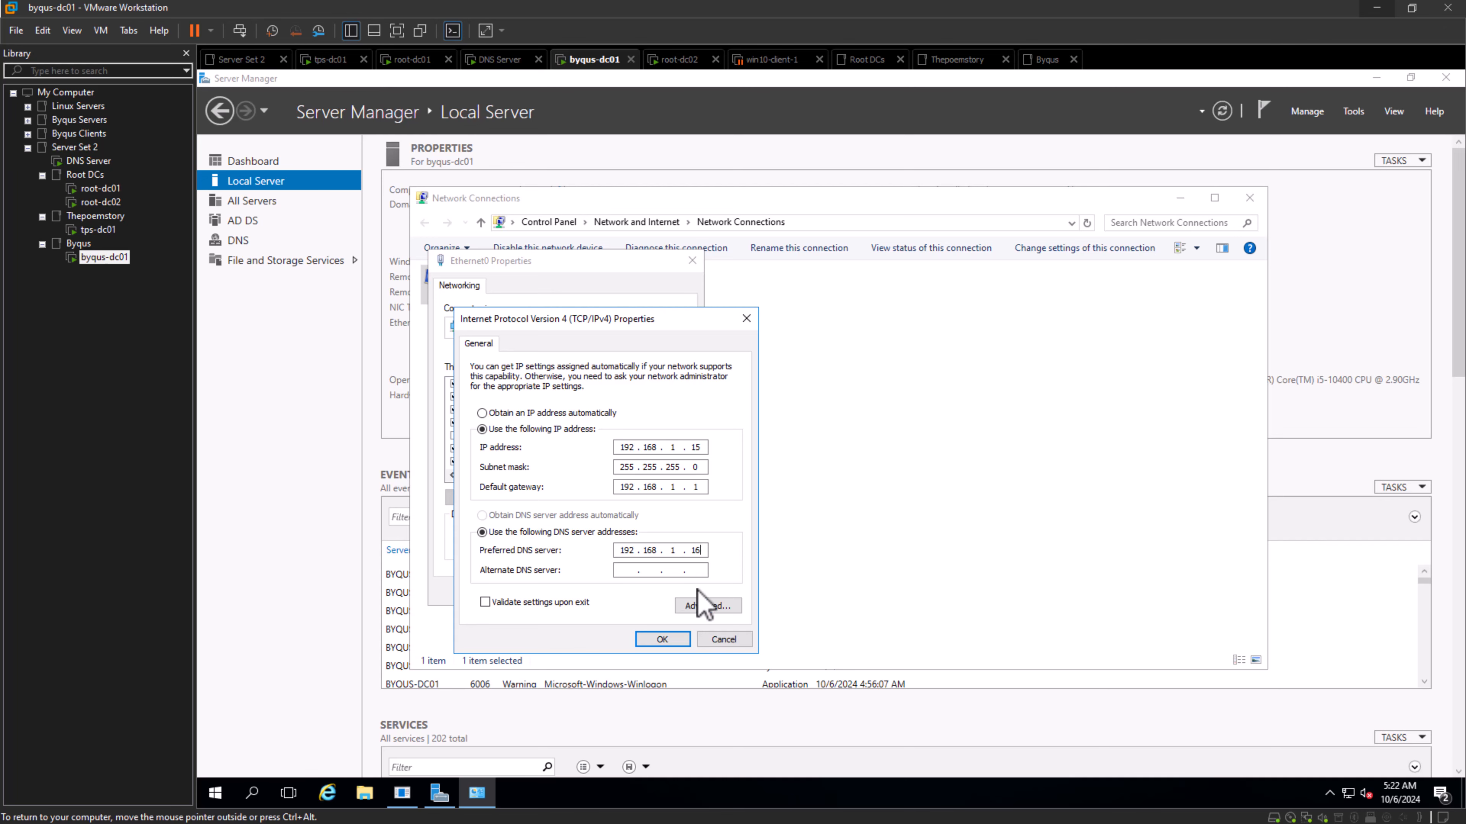
# - Accept the IPv4 settings on byqus-dc01, then show the Local Server properties on the tps-dc01 virtual machine
pyautogui.click(664, 639)
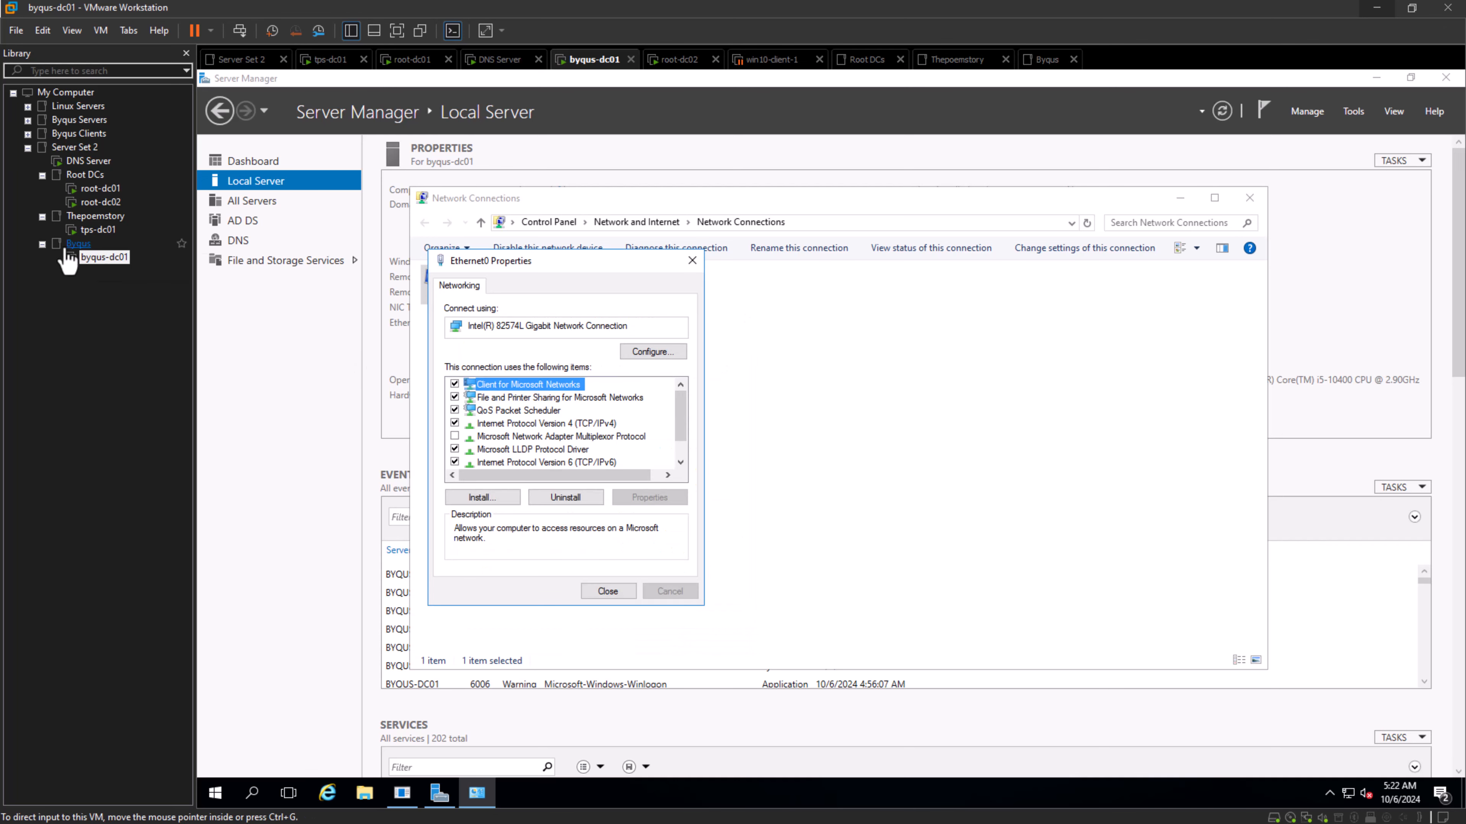
pyautogui.click(99, 230)
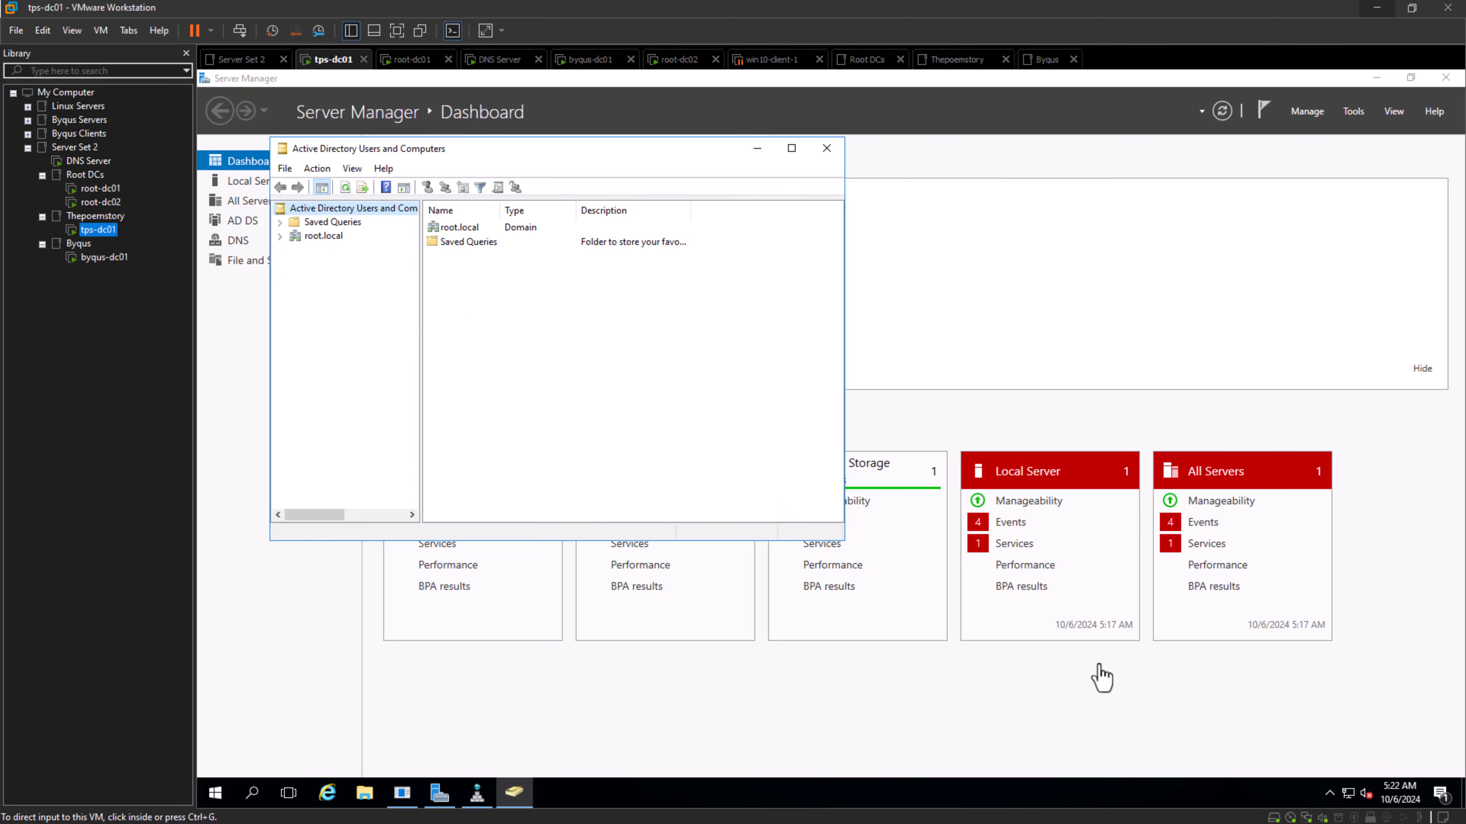
pyautogui.click(988, 281)
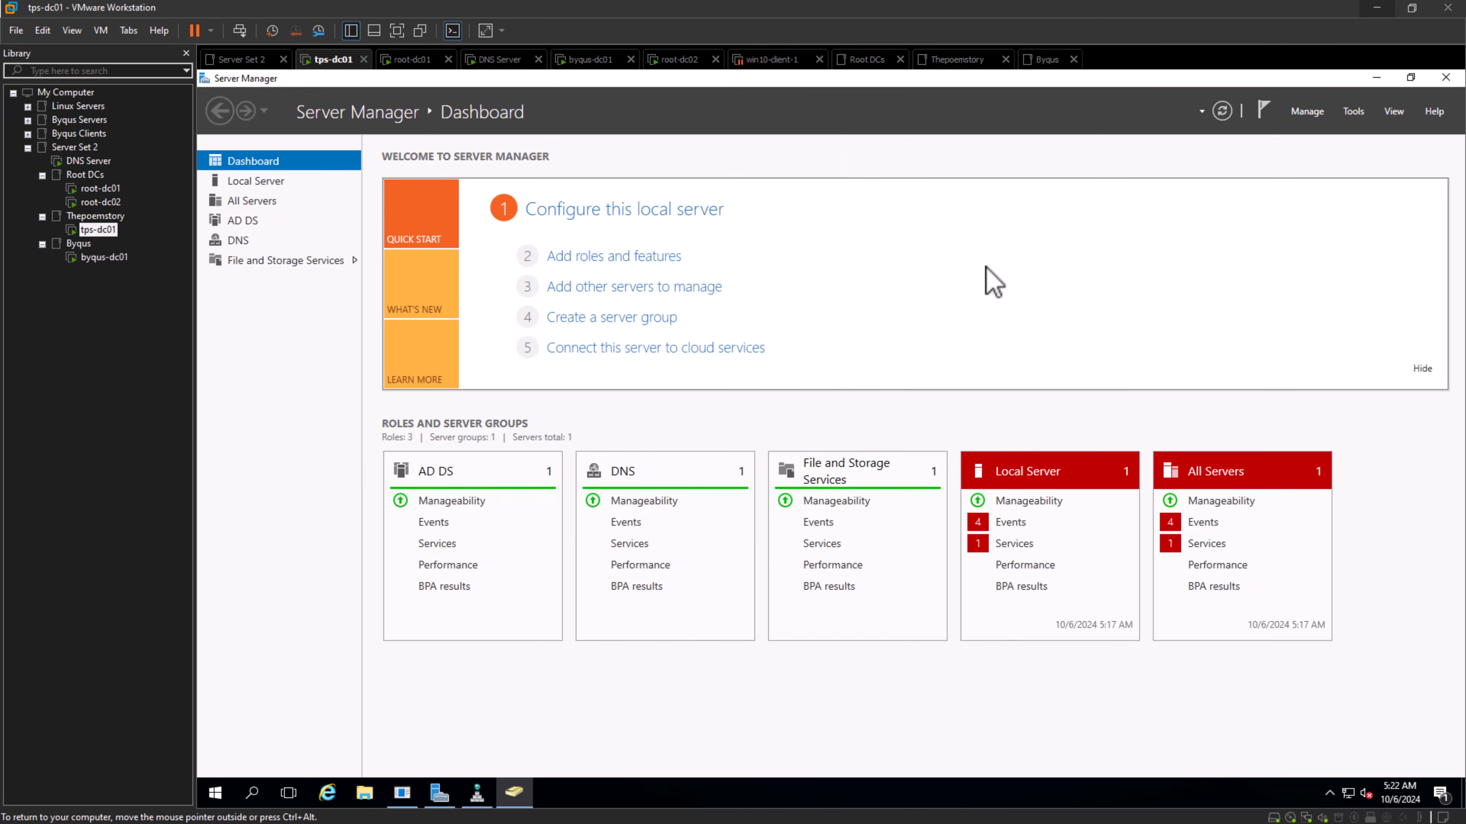
pyautogui.click(233, 182)
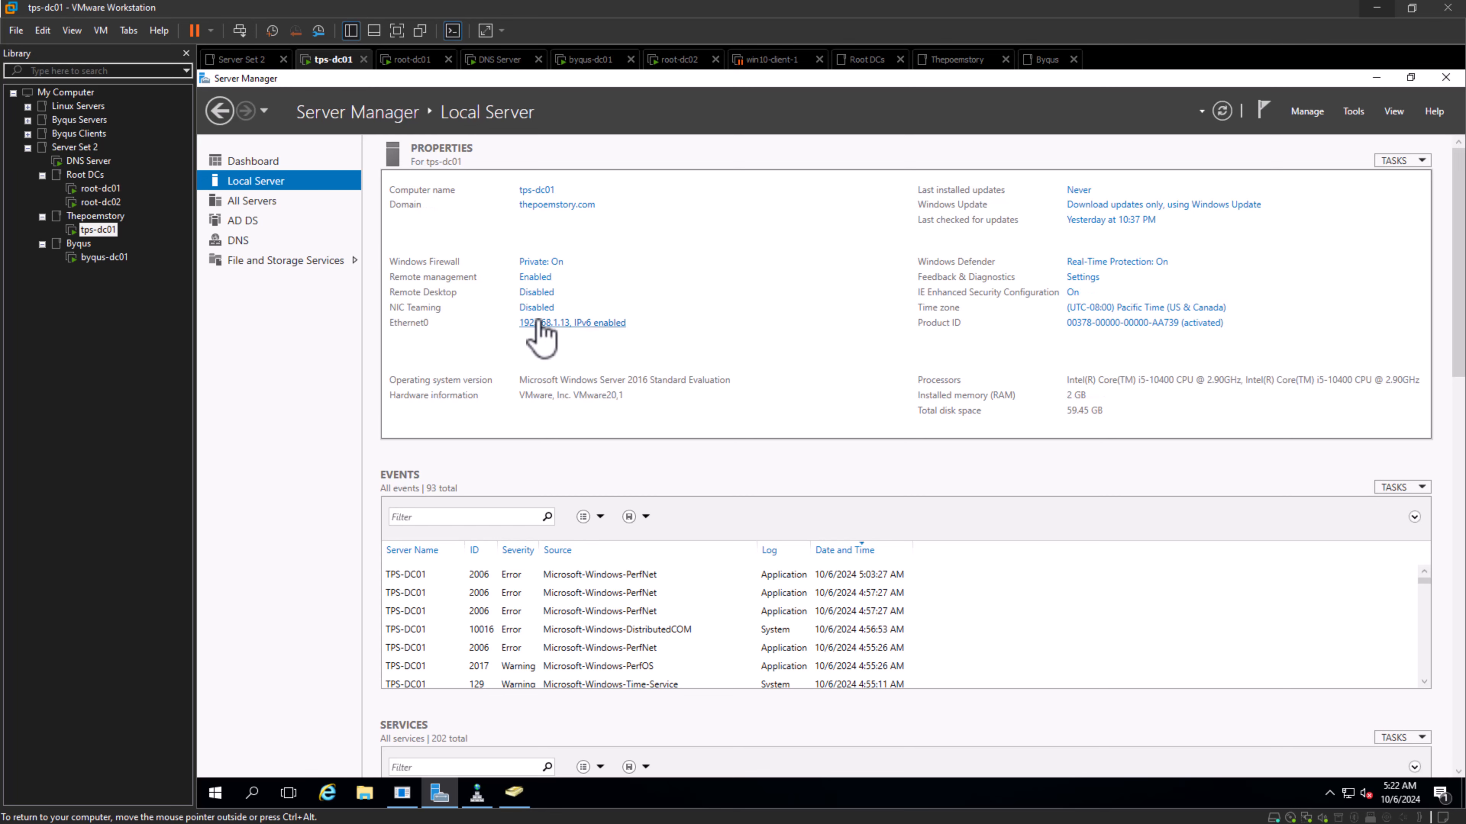
# - Open the IPv4 properties of the Ethernet0 adapter on tps-dc01 to check its preferred DNS server
pyautogui.click(537, 323)
pyautogui.rightClick(509, 302)
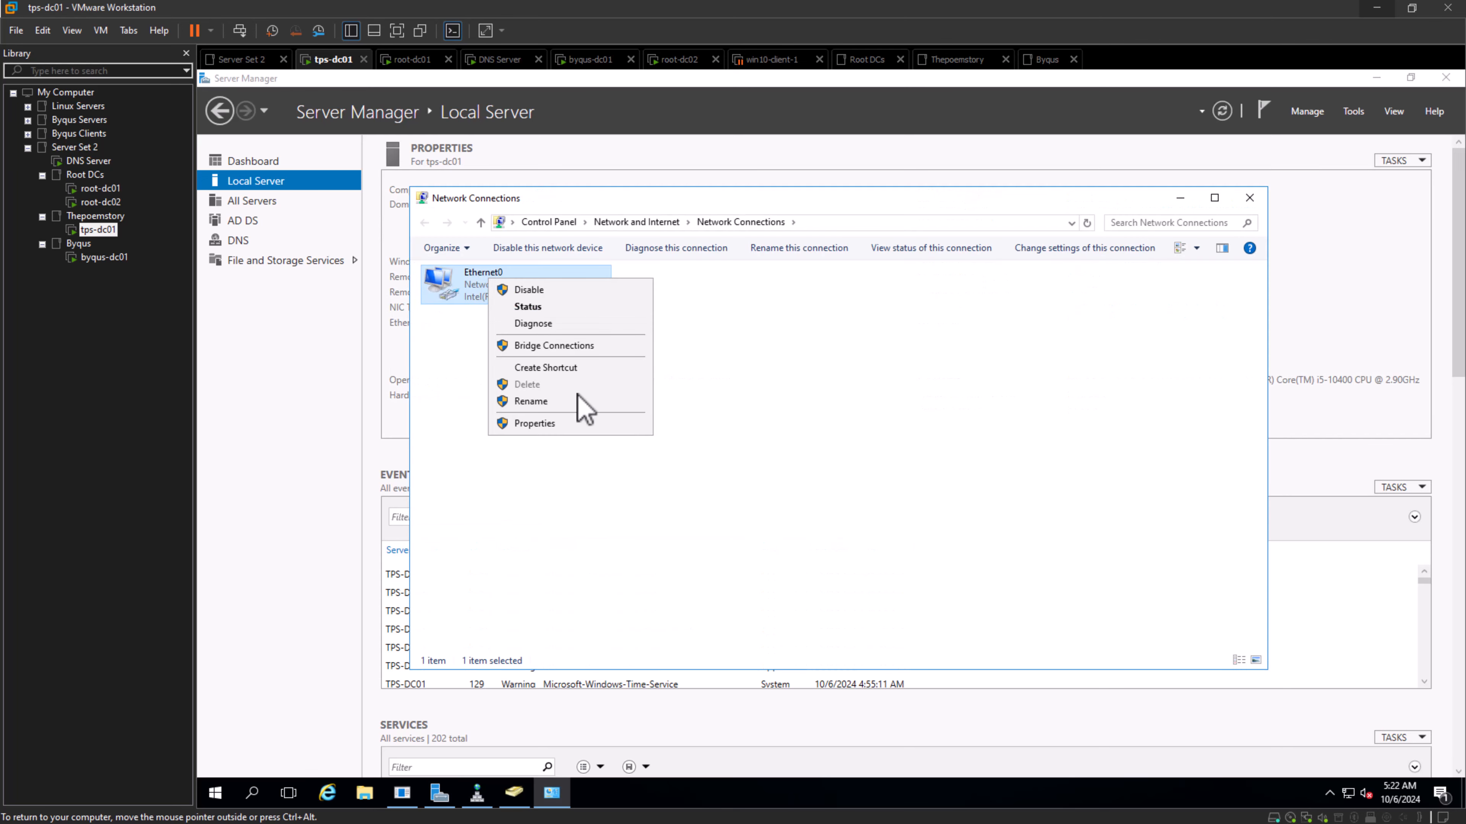
pyautogui.click(583, 424)
pyautogui.click(545, 423)
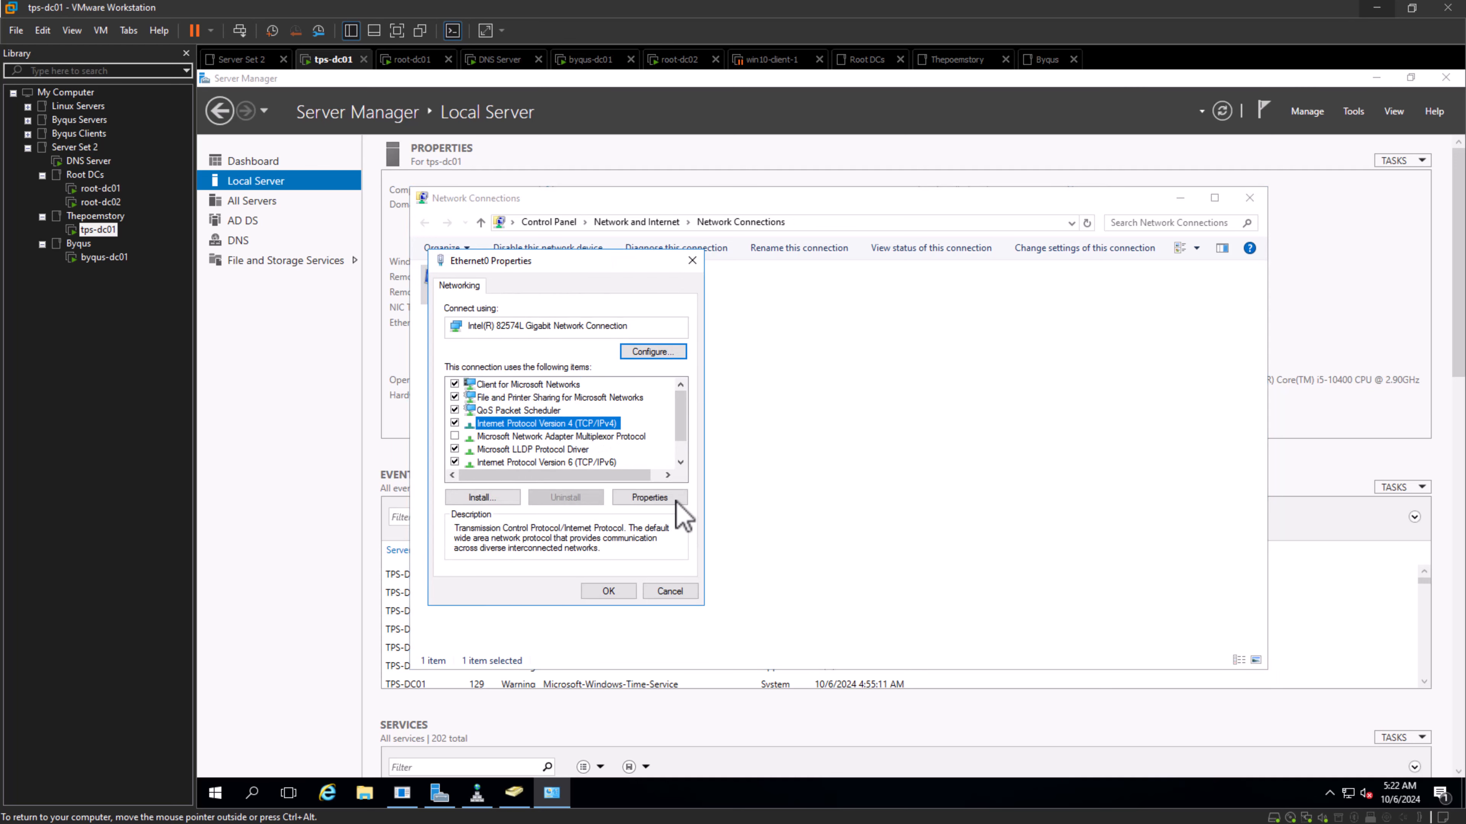
pyautogui.click(680, 499)
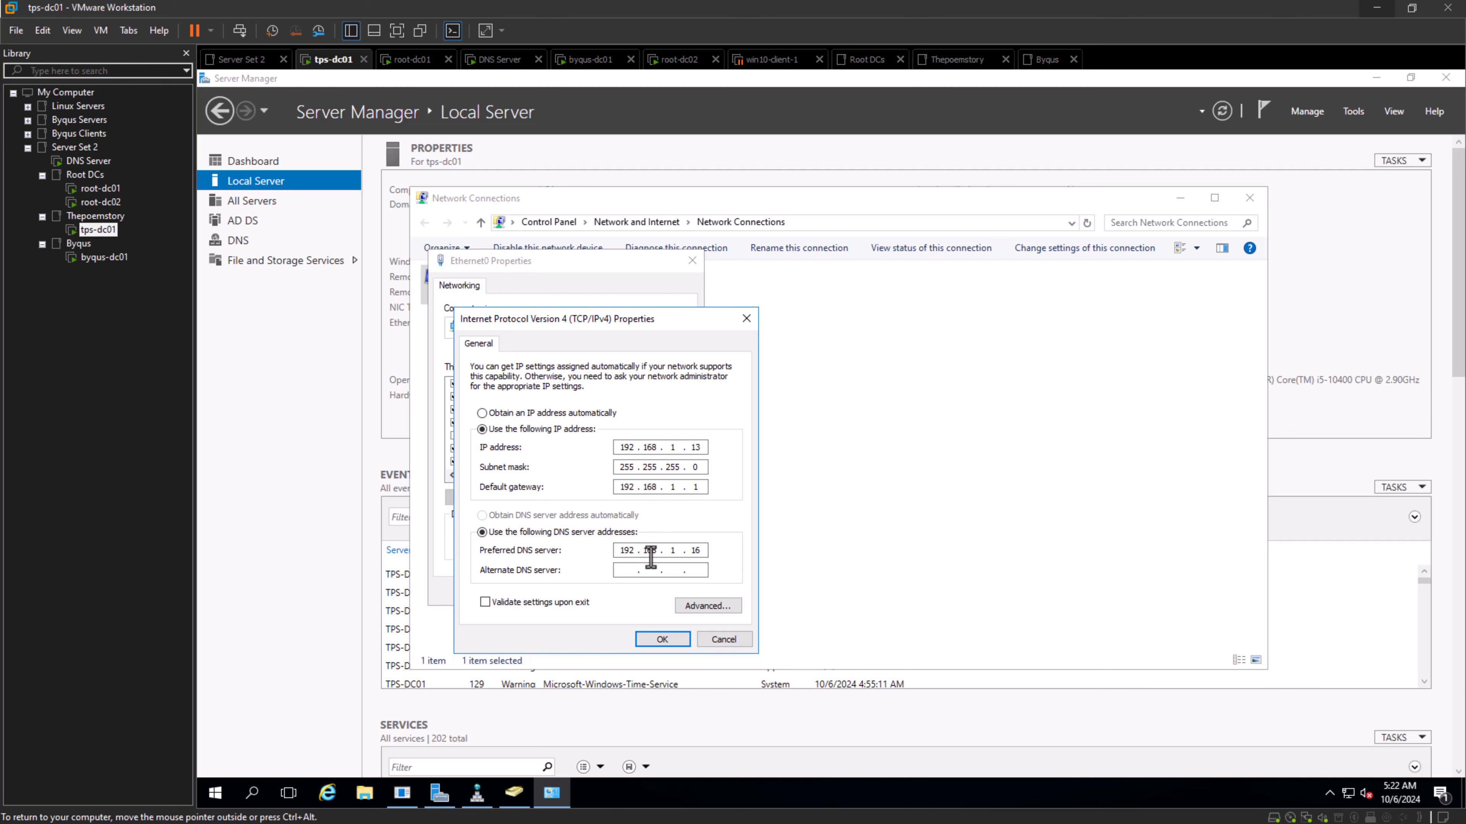
# - Switch to the root-dc01 virtual machine and show its Local Server properties in Server Manager
pyautogui.click(101, 201)
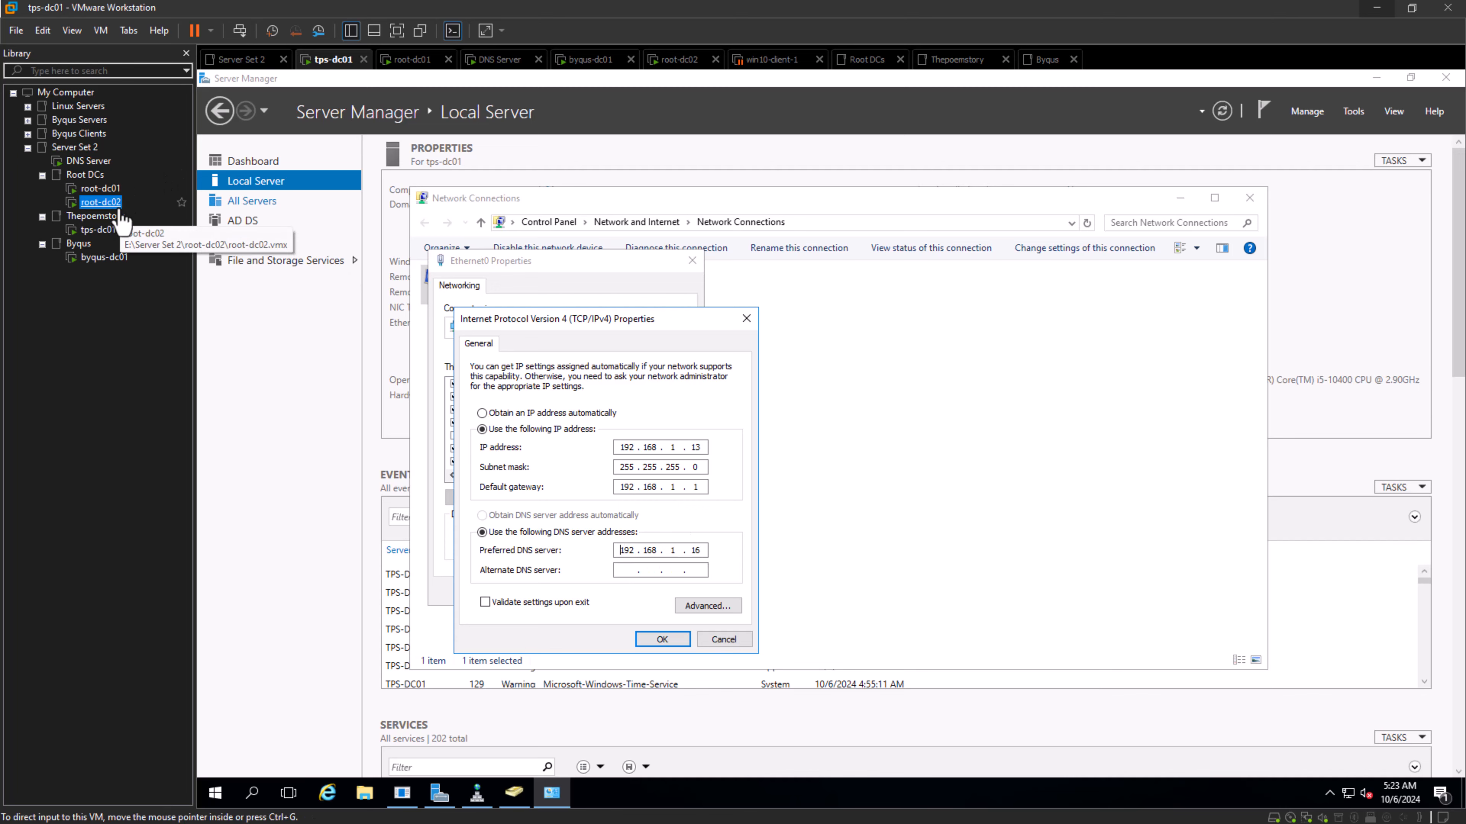
pyautogui.click(100, 189)
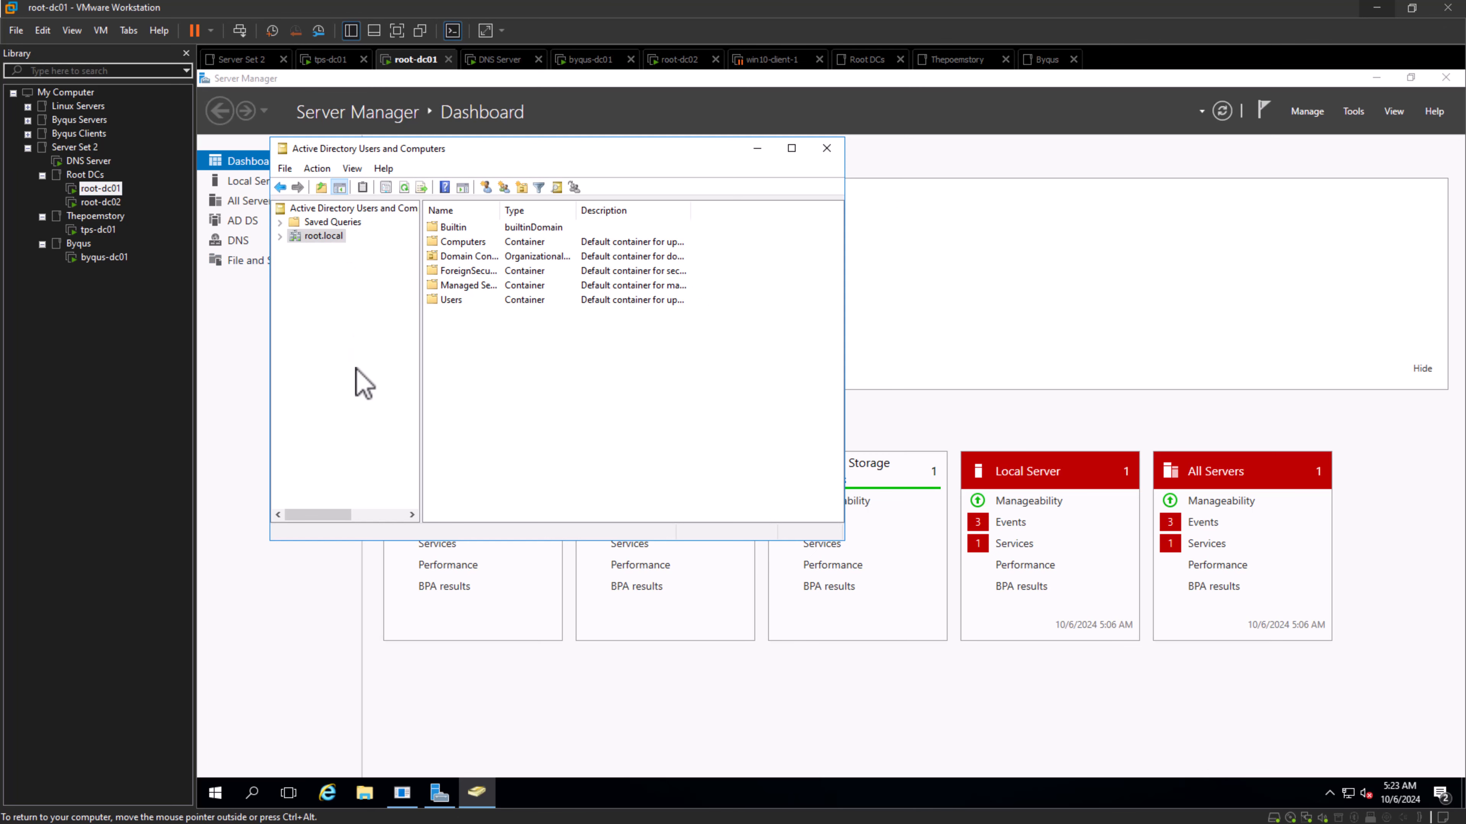
pyautogui.click(1035, 159)
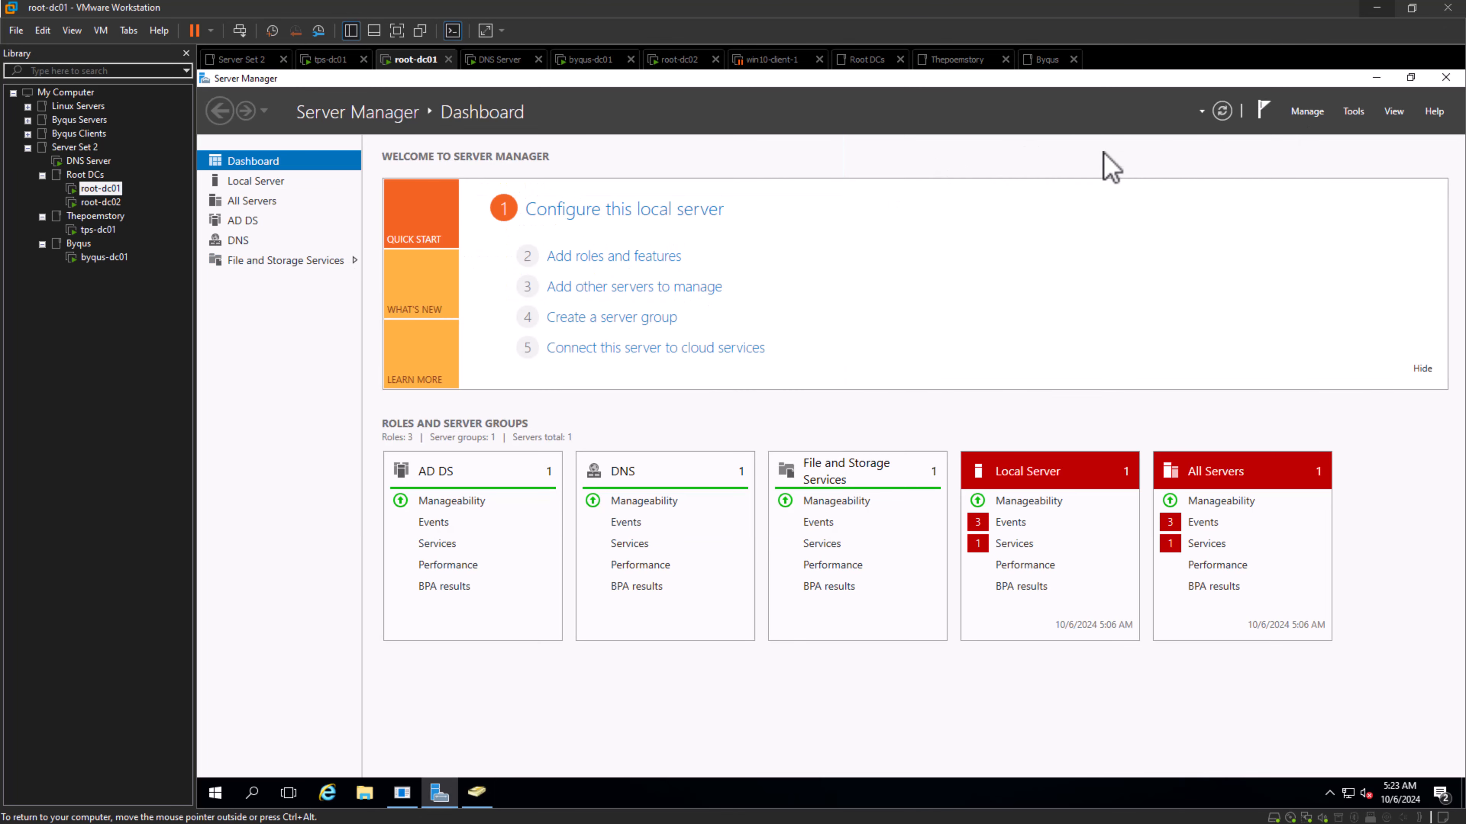
pyautogui.click(256, 183)
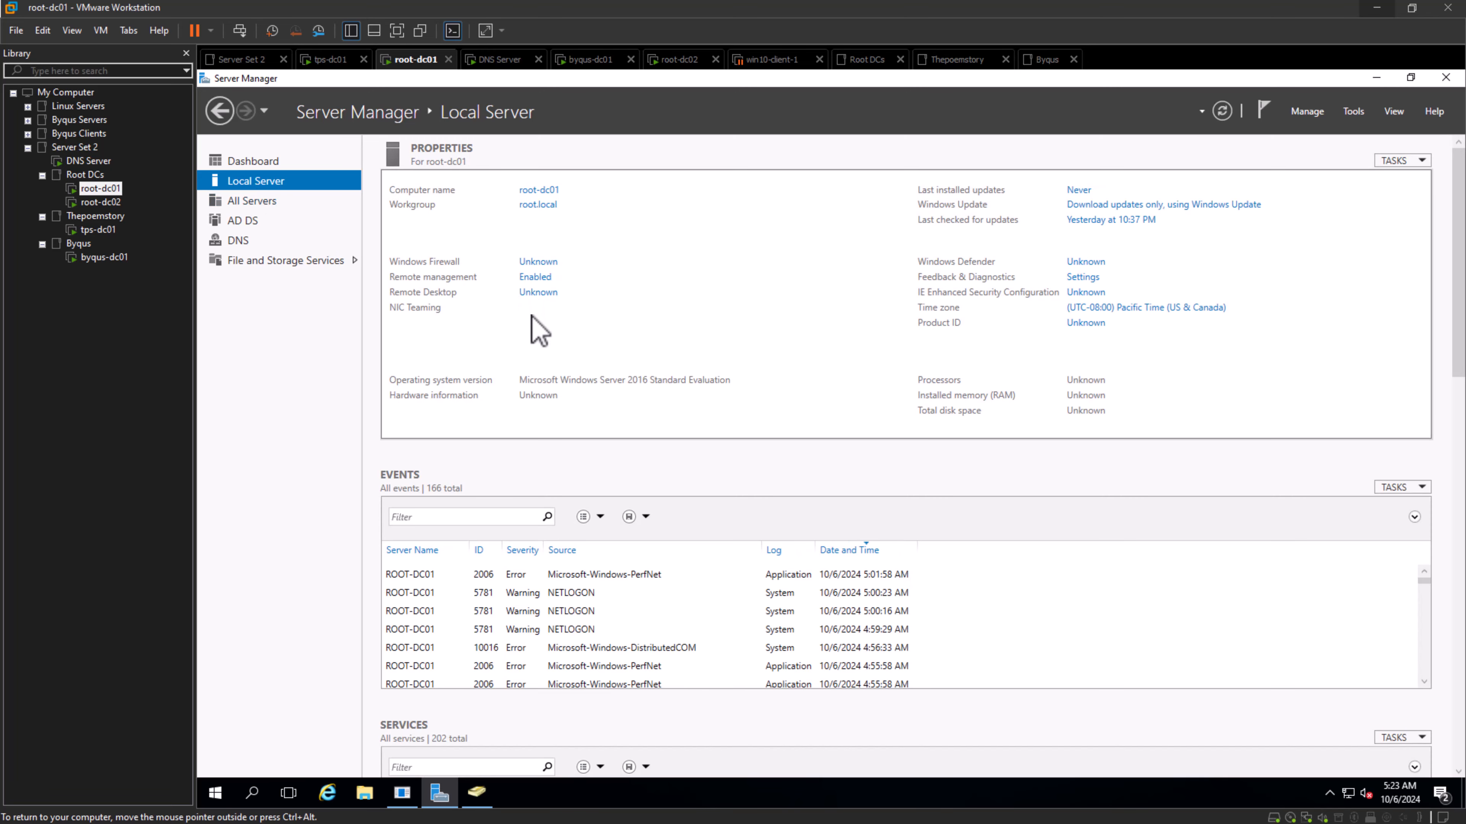
# - Check the preferred DNS server in the Ethernet0 IPv4 properties on root-dc01, then close the dialogs without changes
pyautogui.click(535, 322)
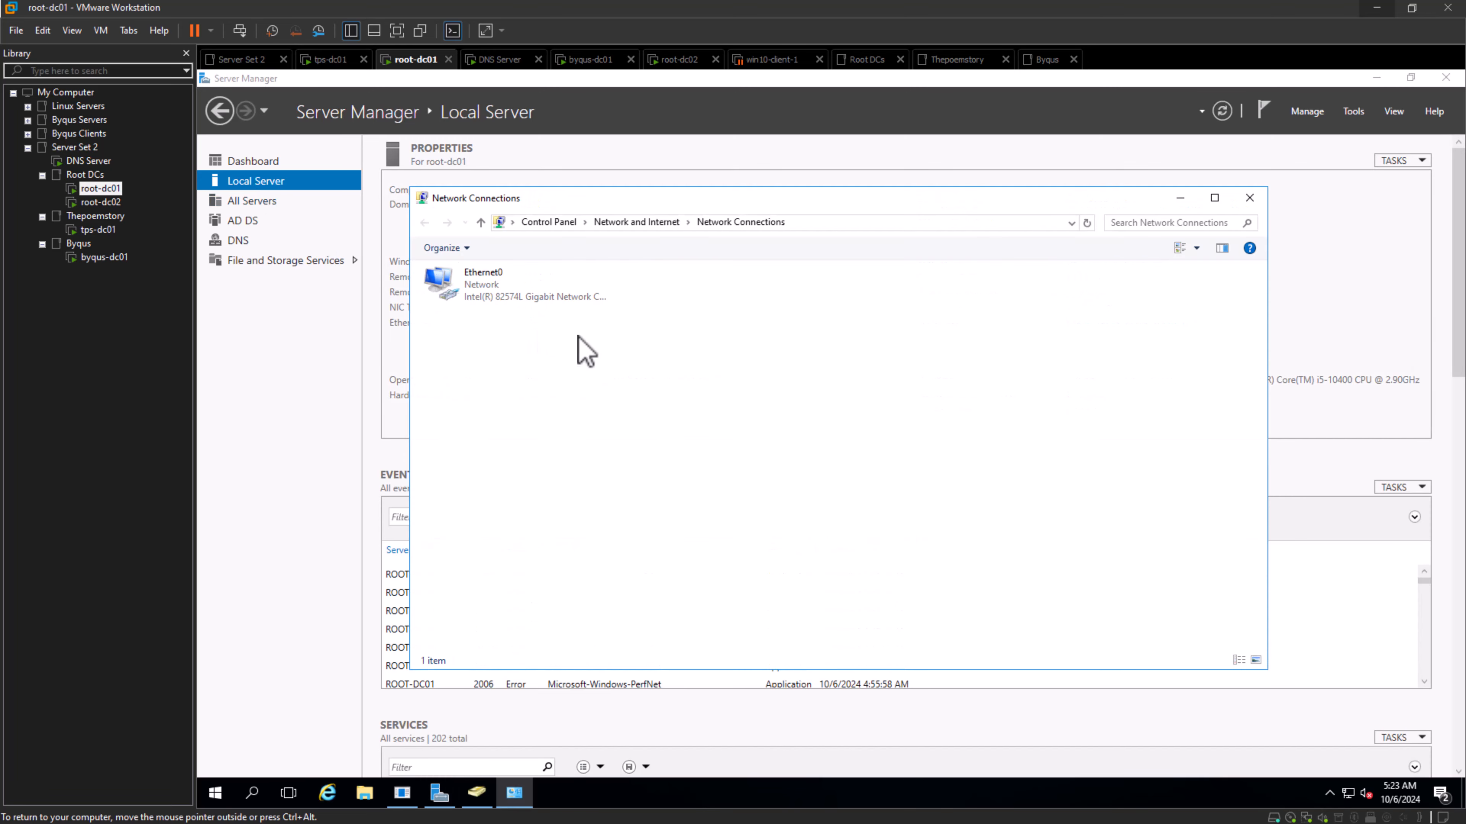
pyautogui.rightClick(472, 294)
pyautogui.click(558, 438)
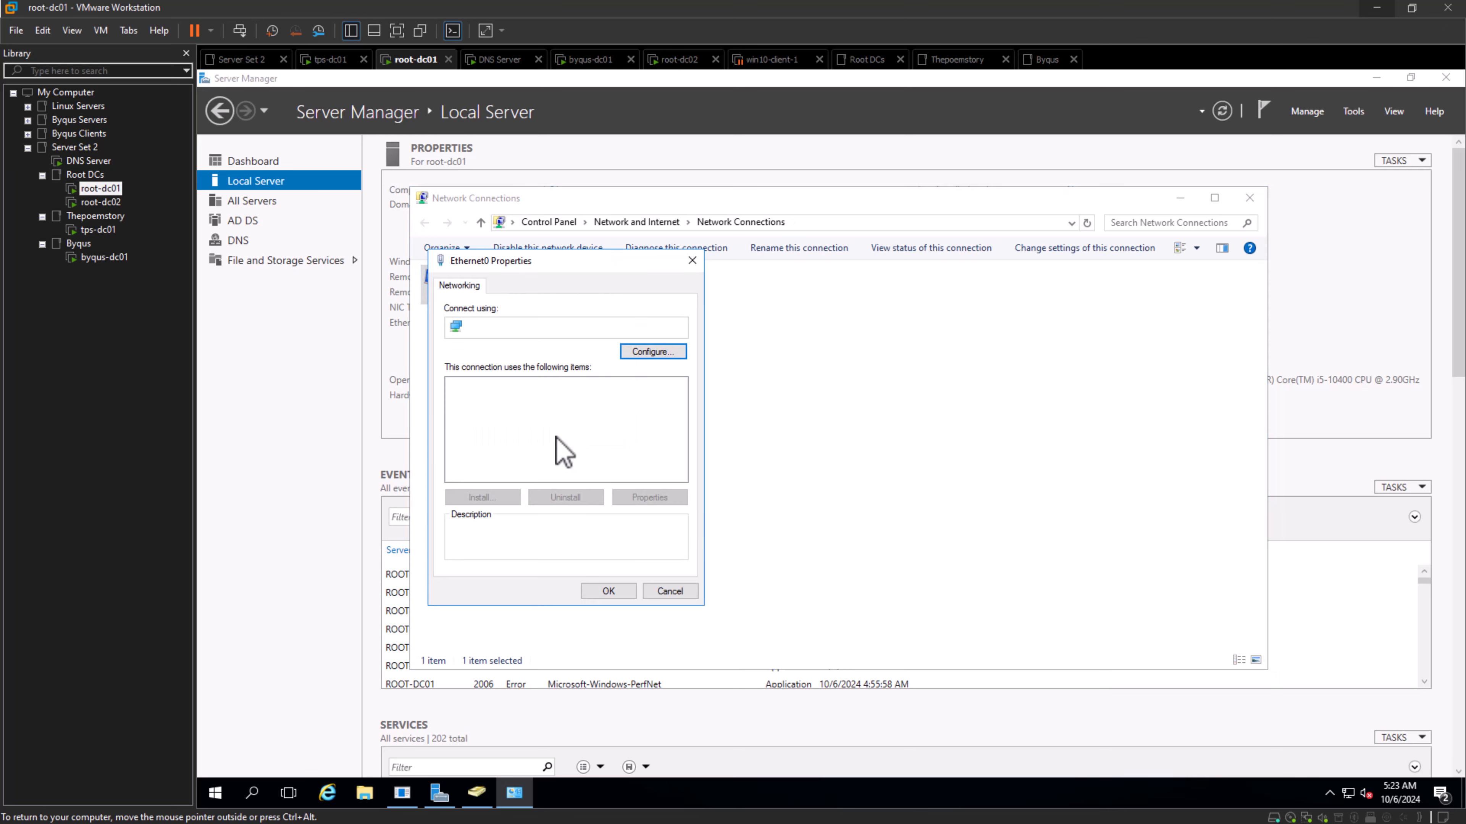
pyautogui.click(577, 428)
pyautogui.click(651, 497)
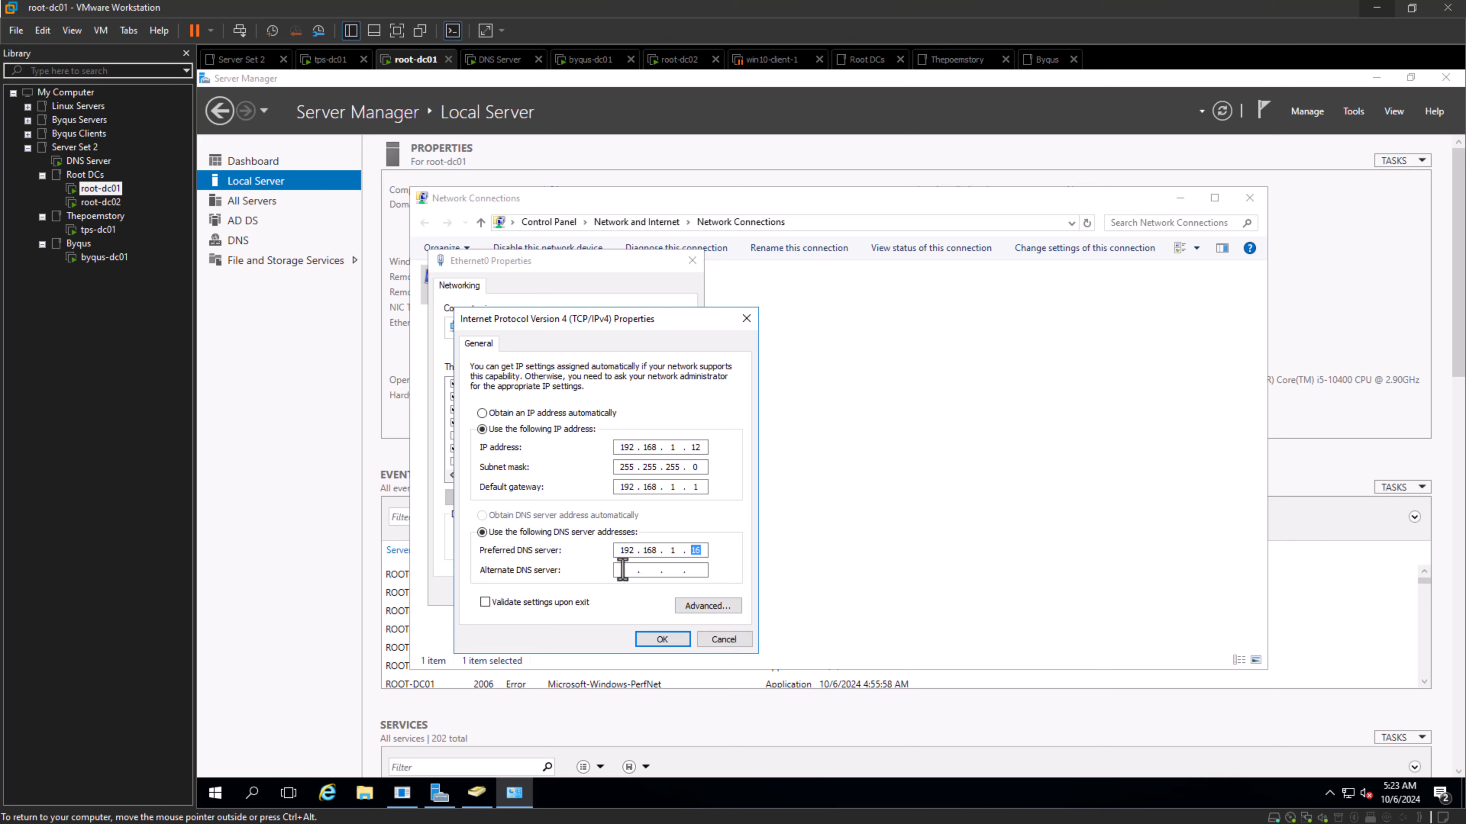
pyautogui.click(724, 639)
pyautogui.click(667, 594)
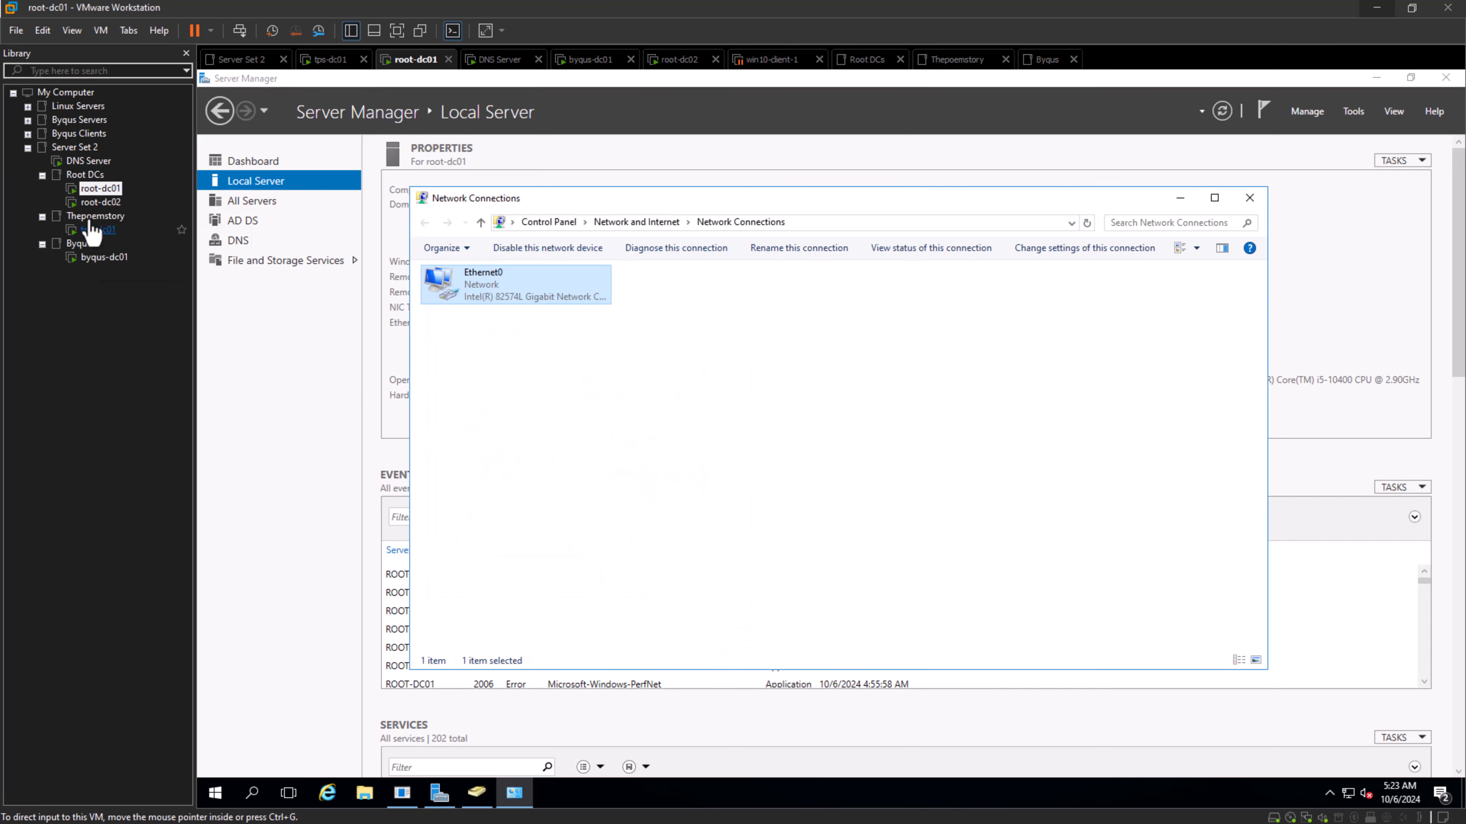
# - Go through the DNS Server, root, Thepoemstory and Byqus virtual machines, ending on DNS Manager in the DNS Server machine
pyautogui.click(88, 161)
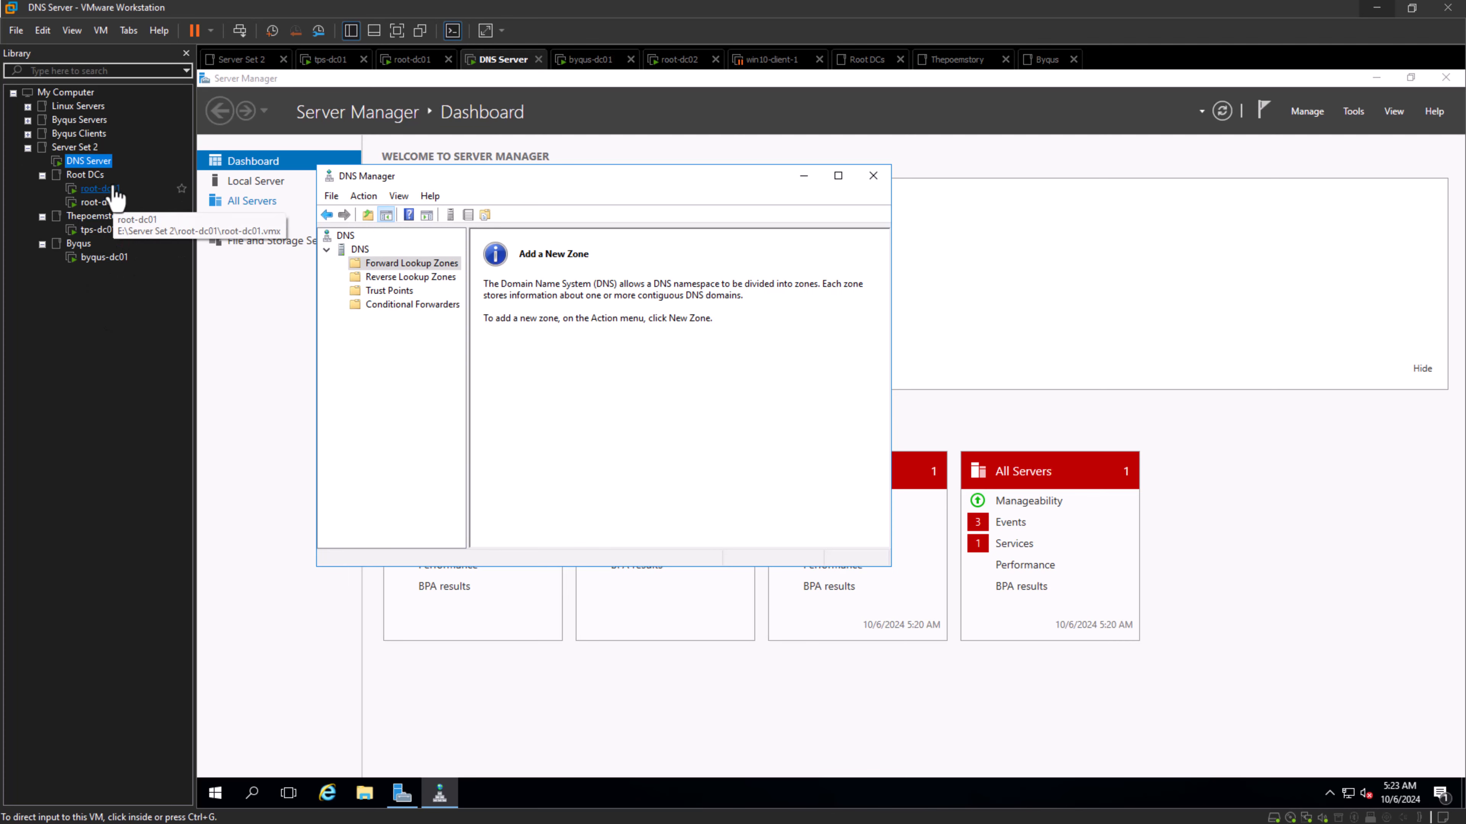
pyautogui.click(101, 189)
pyautogui.click(101, 203)
pyautogui.click(99, 231)
pyautogui.click(99, 257)
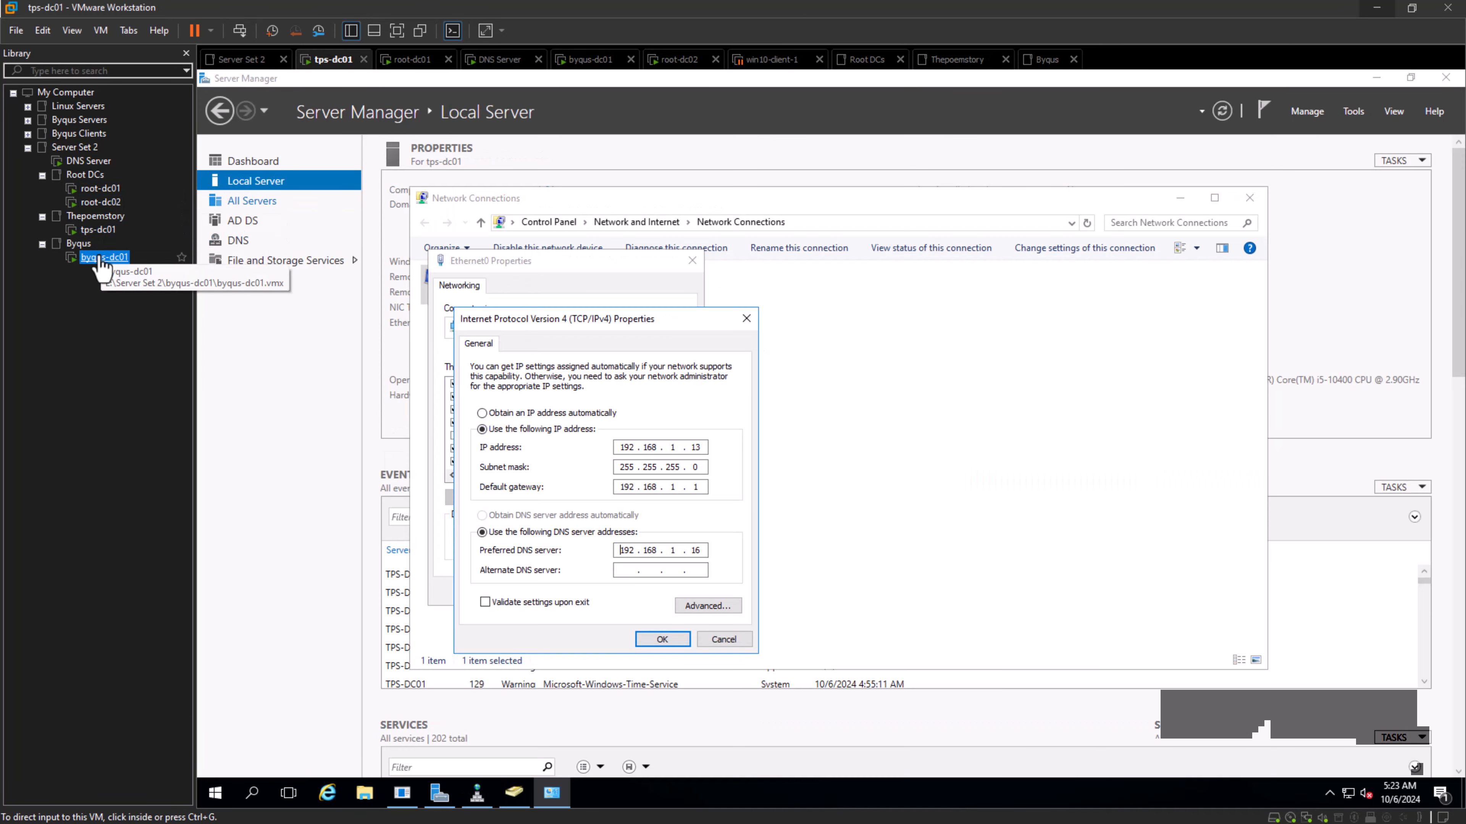
pyautogui.click(101, 189)
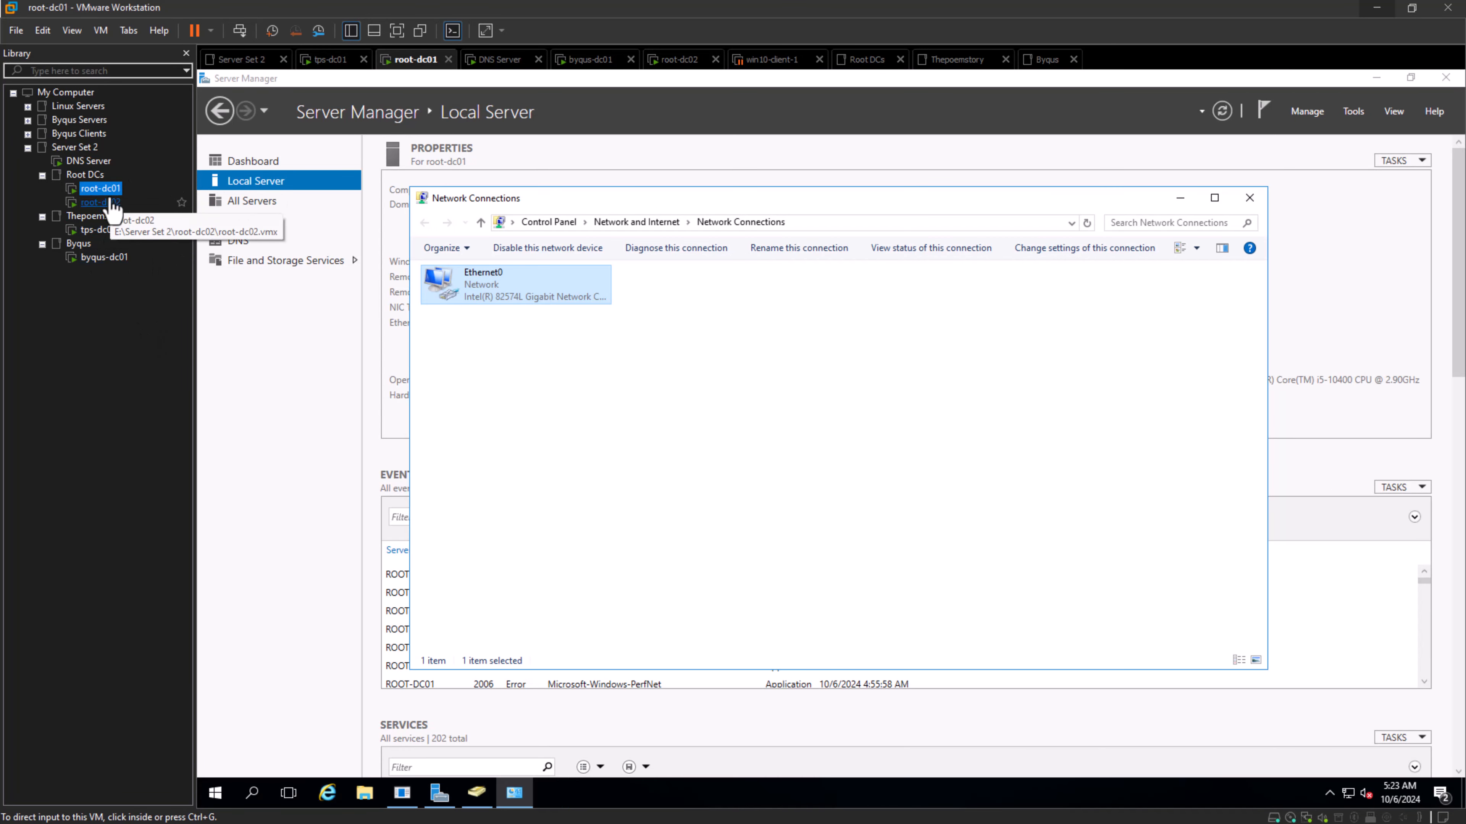
pyautogui.moveTo(106, 172); pyautogui.dragTo(73, 162)
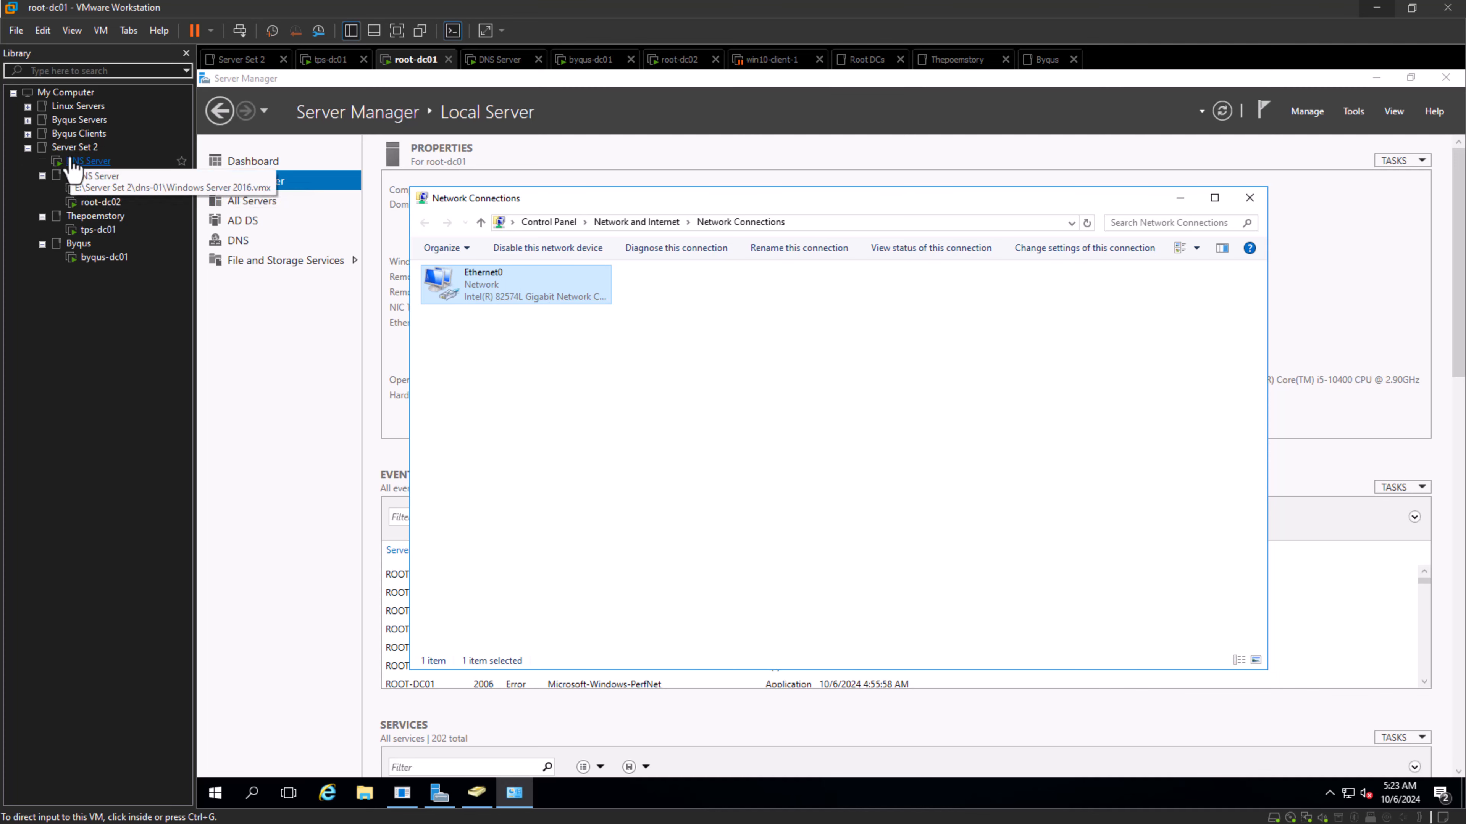
pyautogui.click(89, 161)
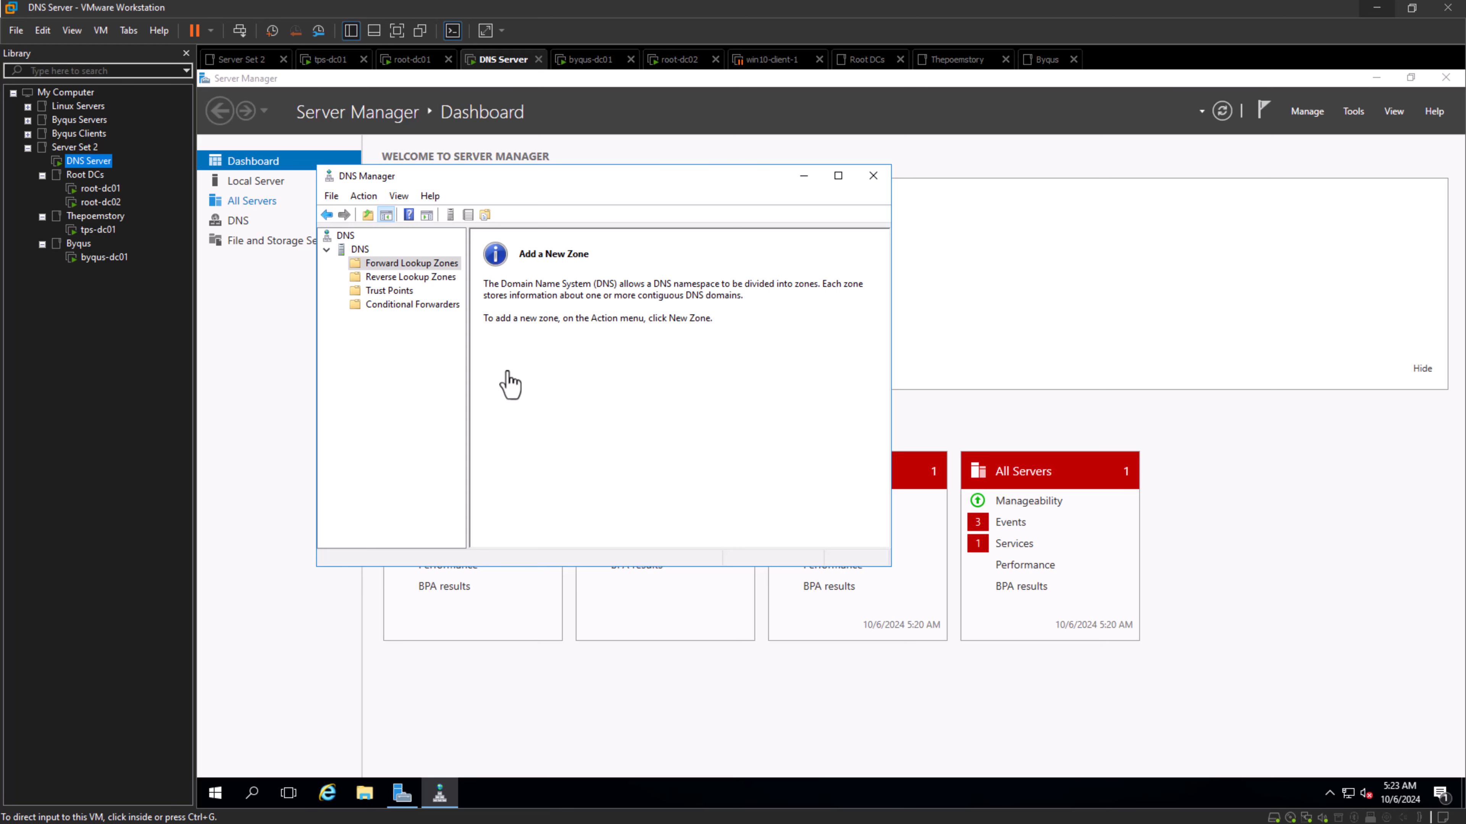
pyautogui.click(552, 422)
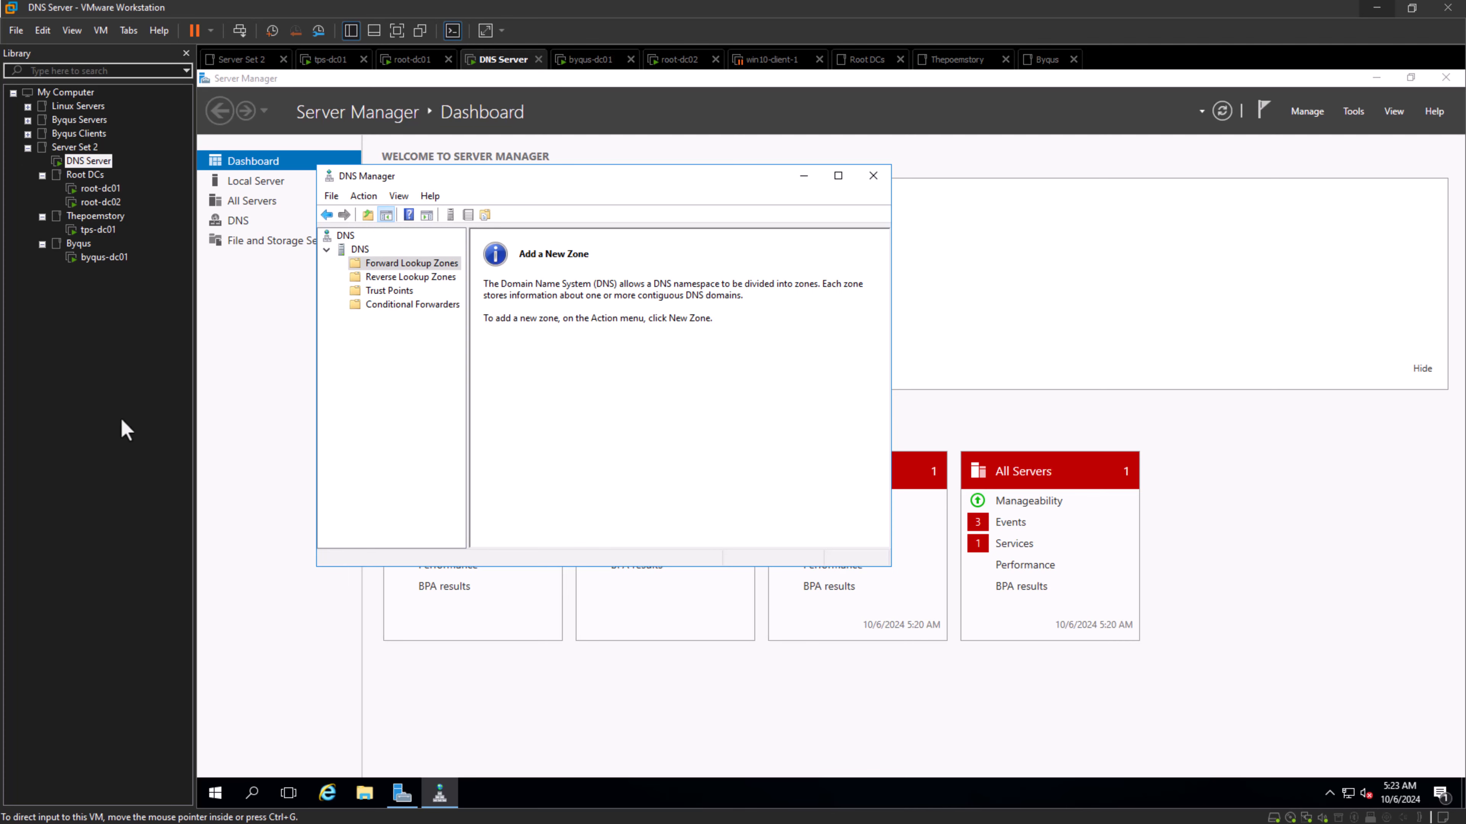
# - Switch to the Chrome browser on the host computer and open the gateway's login page at 192.168.1.1
pyautogui.click(1377, 8)
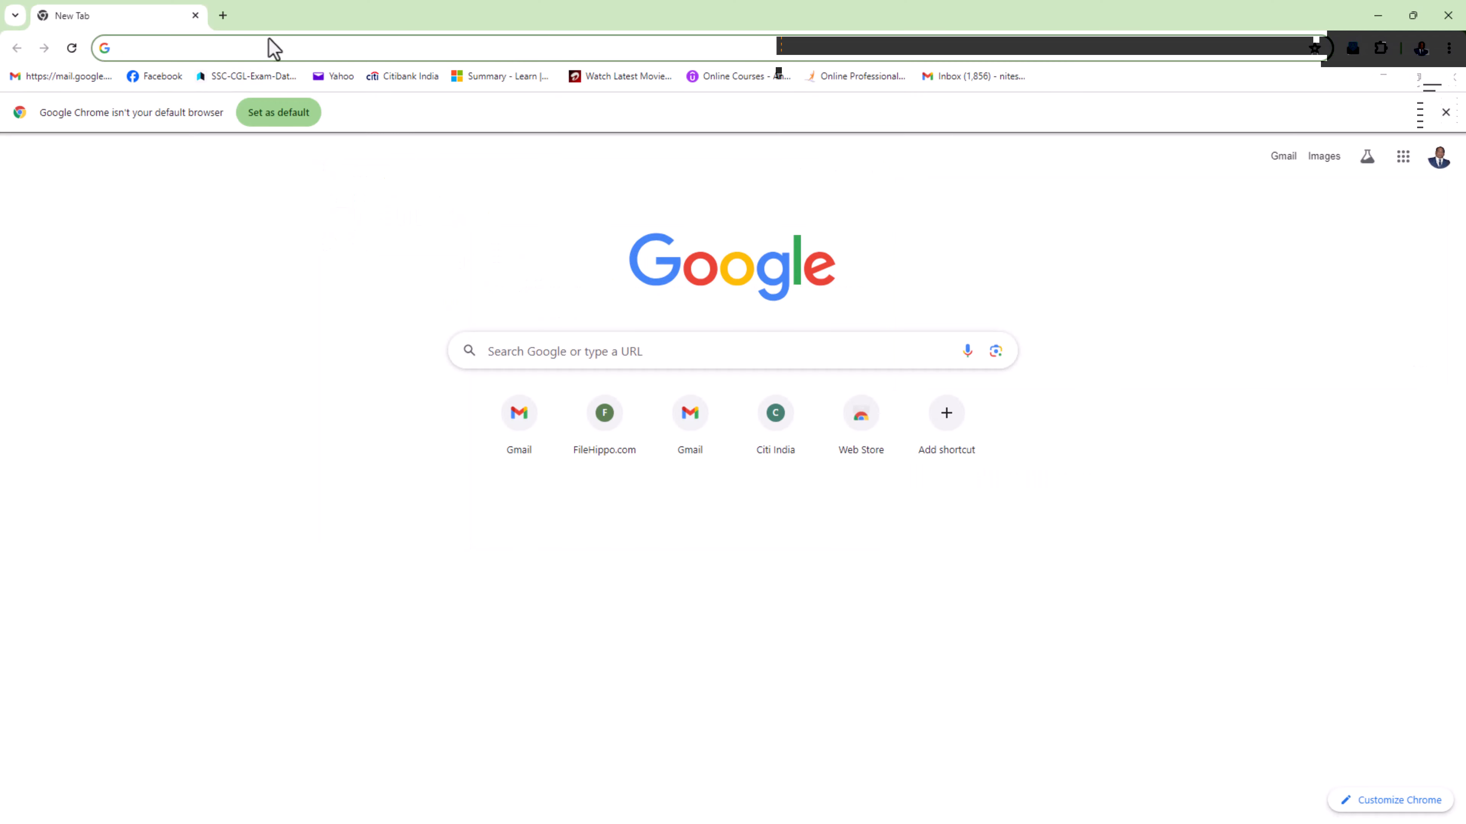
pyautogui.click(273, 48)
pyautogui.write('192.16+')
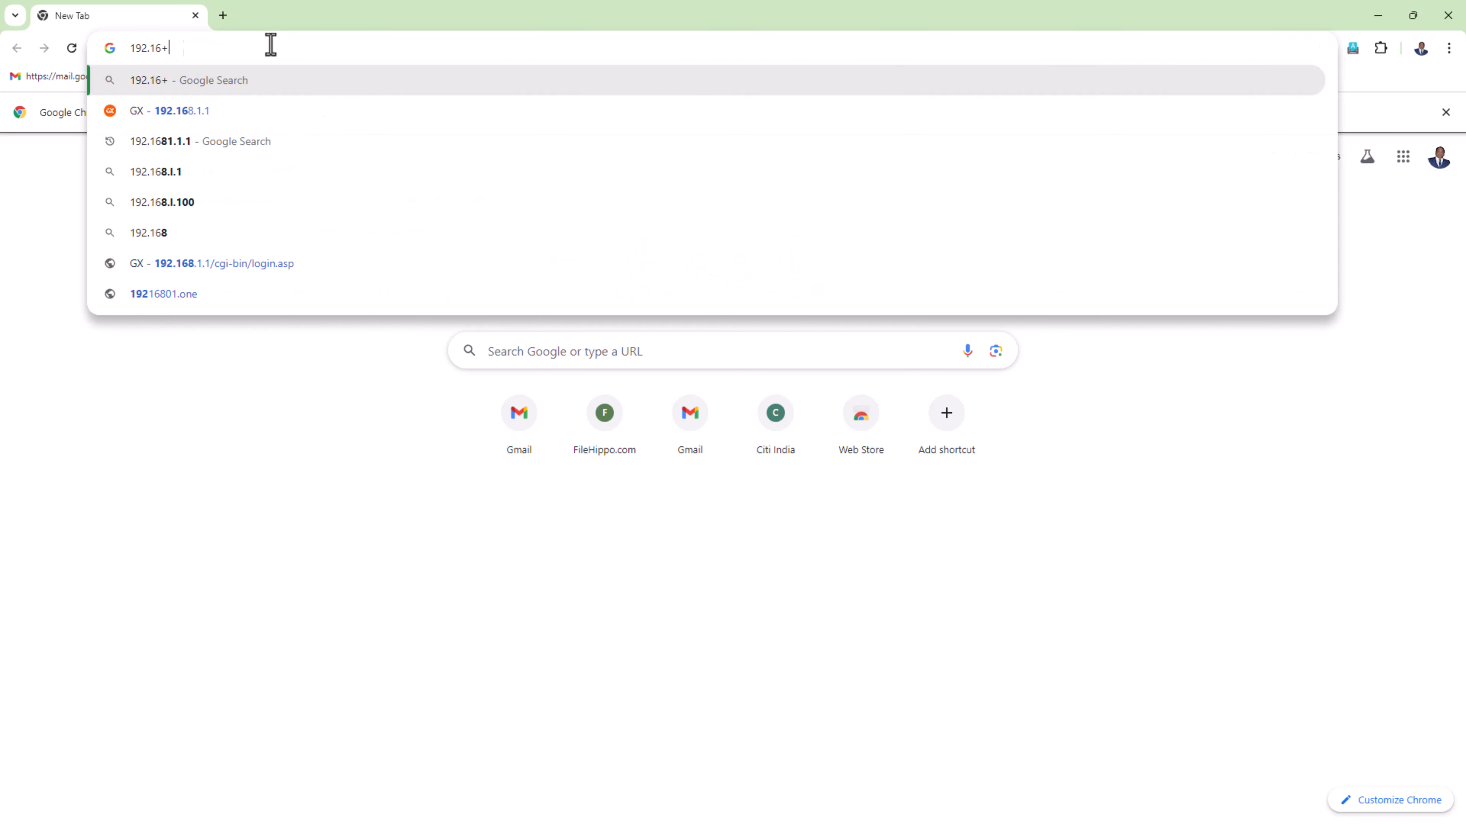
pyautogui.write('8')
pyautogui.press('BackSpace')
pyautogui.press('BackSpace')
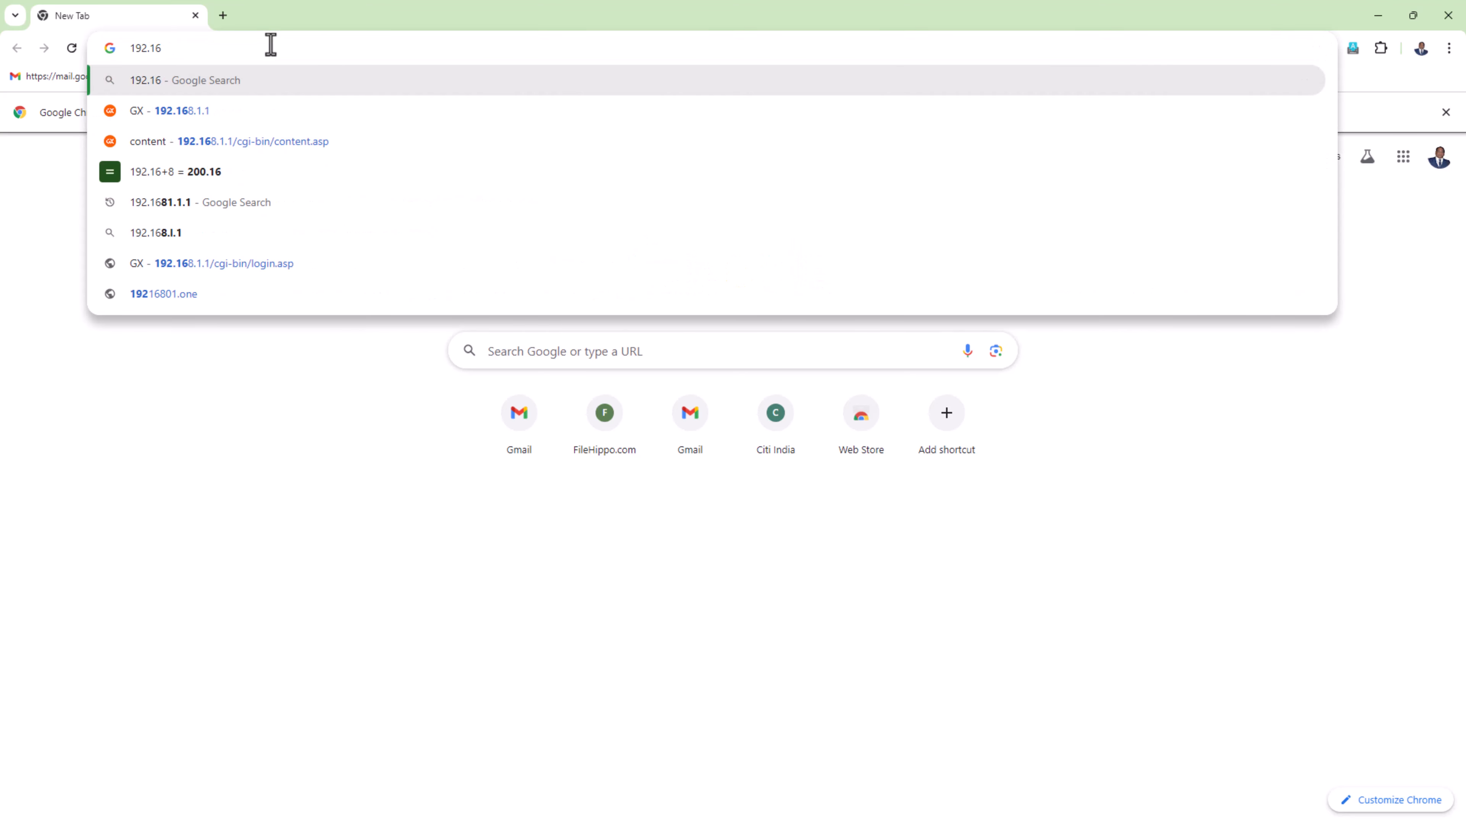
pyautogui.write('8.1.1')
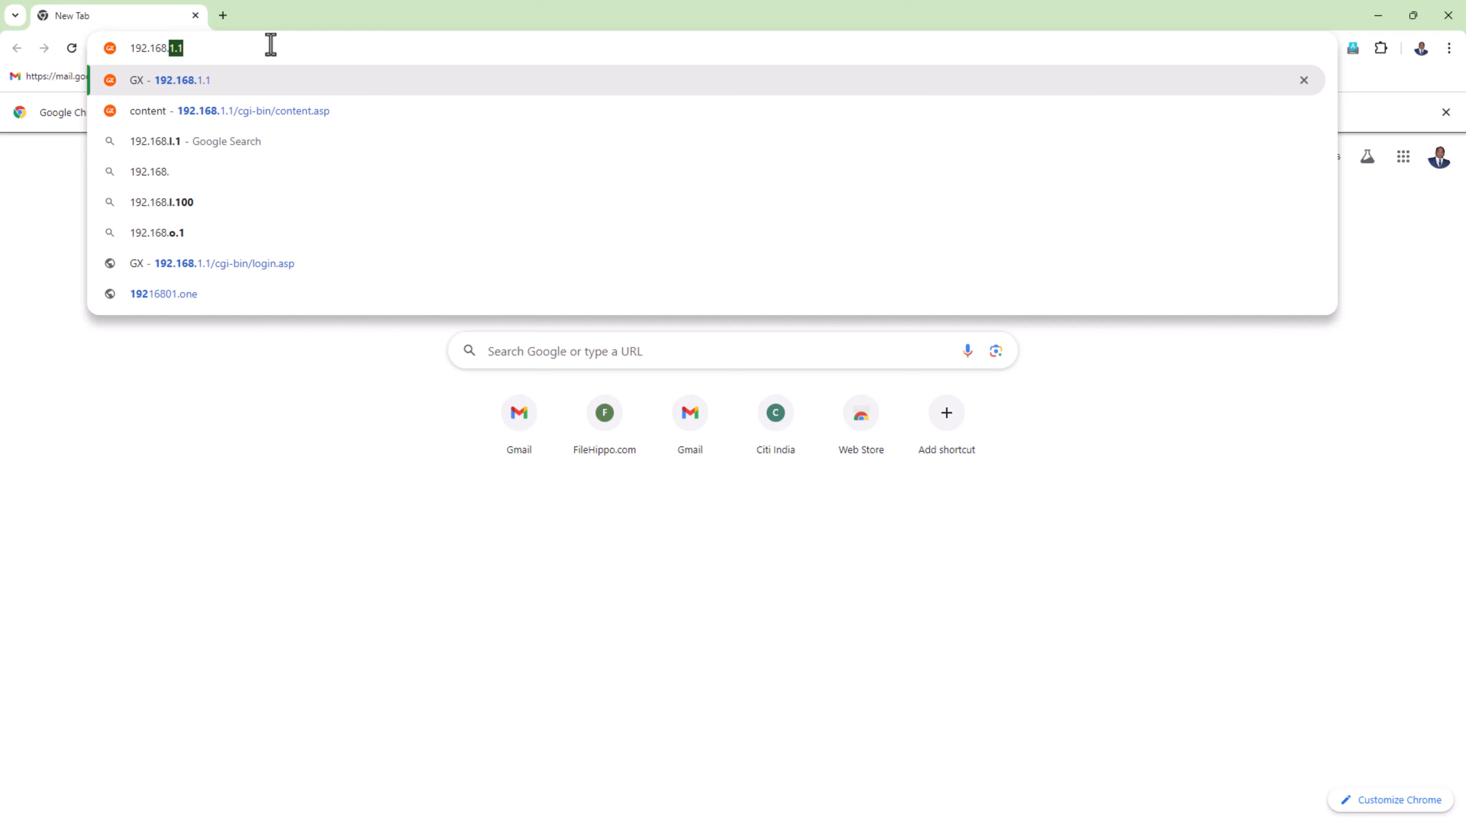
pyautogui.press('Return')
# - Log in to the gateway as admin with the saved account password and the displayed validation code
pyautogui.click(587, 431)
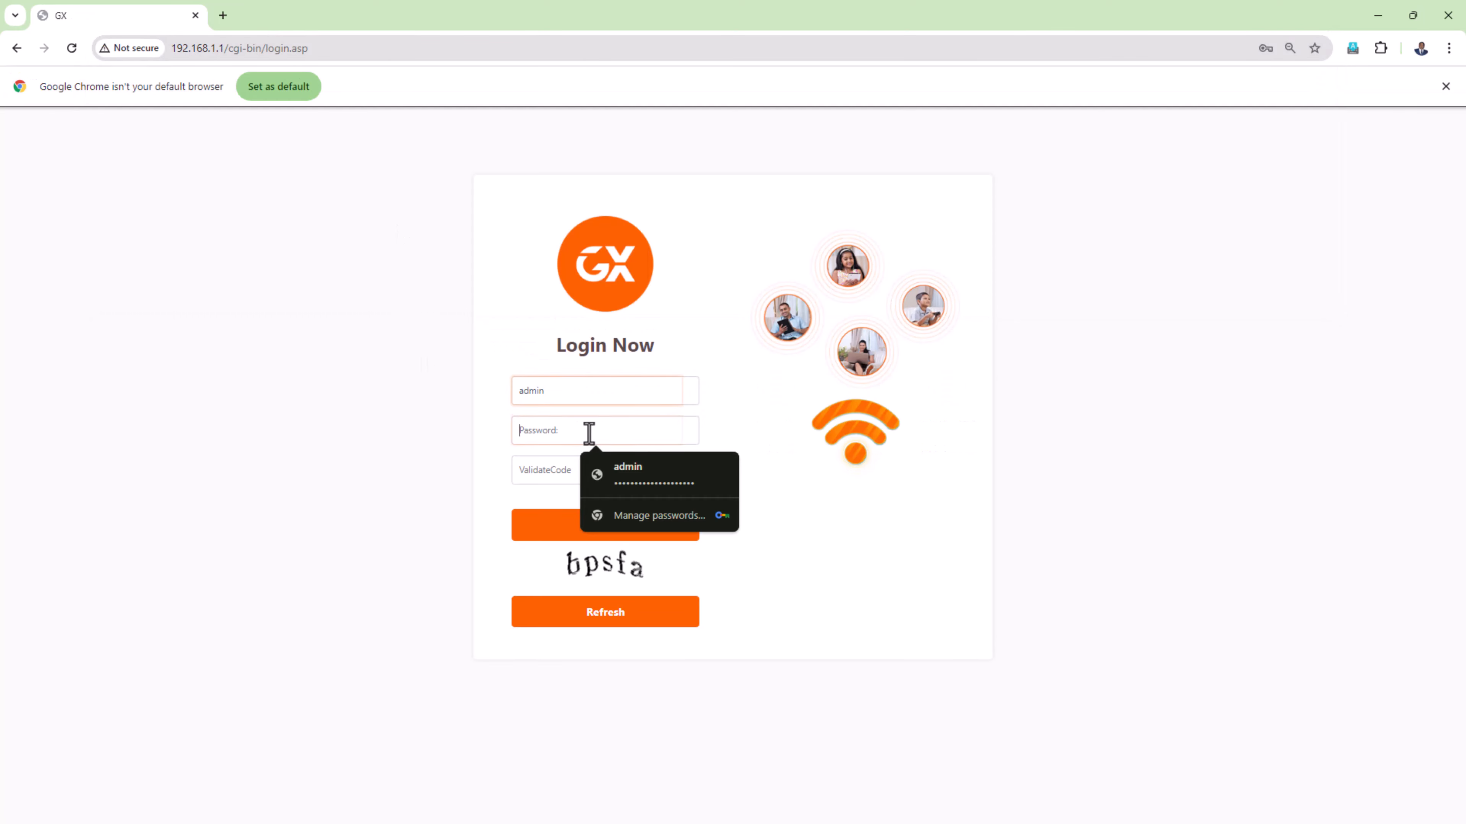
pyautogui.click(631, 485)
pyautogui.click(613, 482)
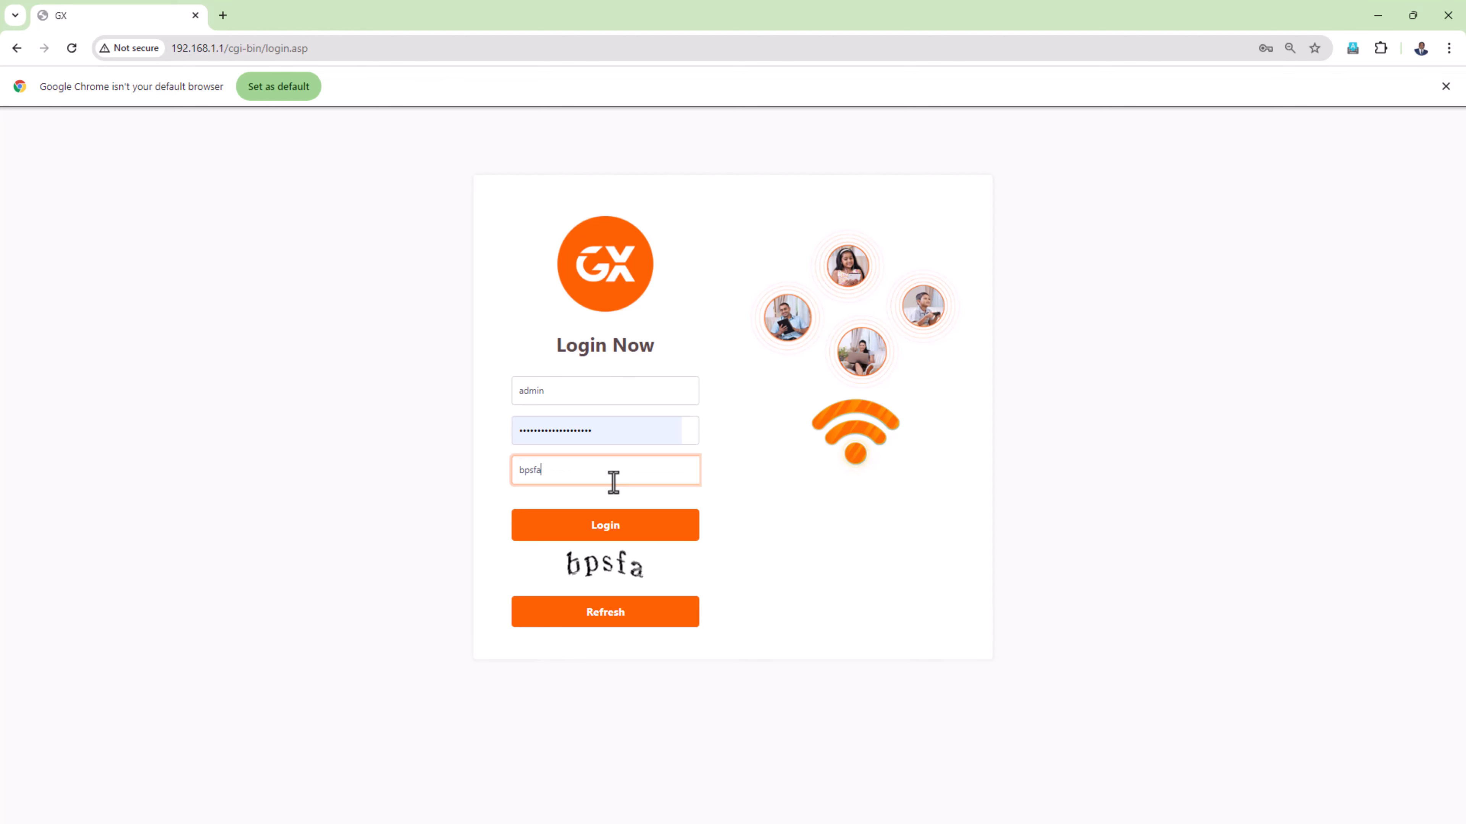
pyautogui.press('Return')
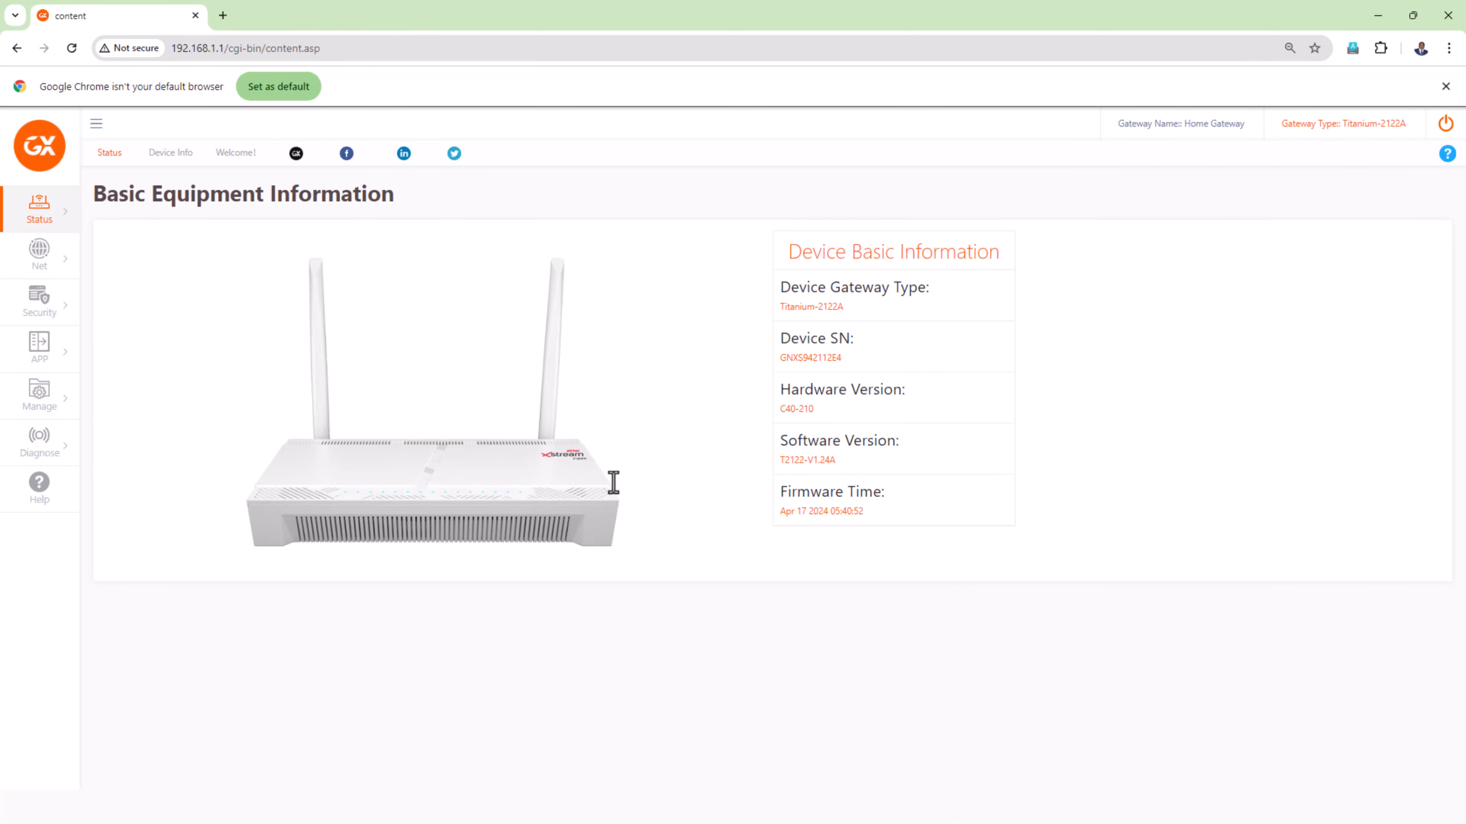
# - Open the gateway's Net Info status page and examine the IPv4 connection tables, including default gateway and primary and secondary DNS
pyautogui.click(39, 262)
pyautogui.click(46, 214)
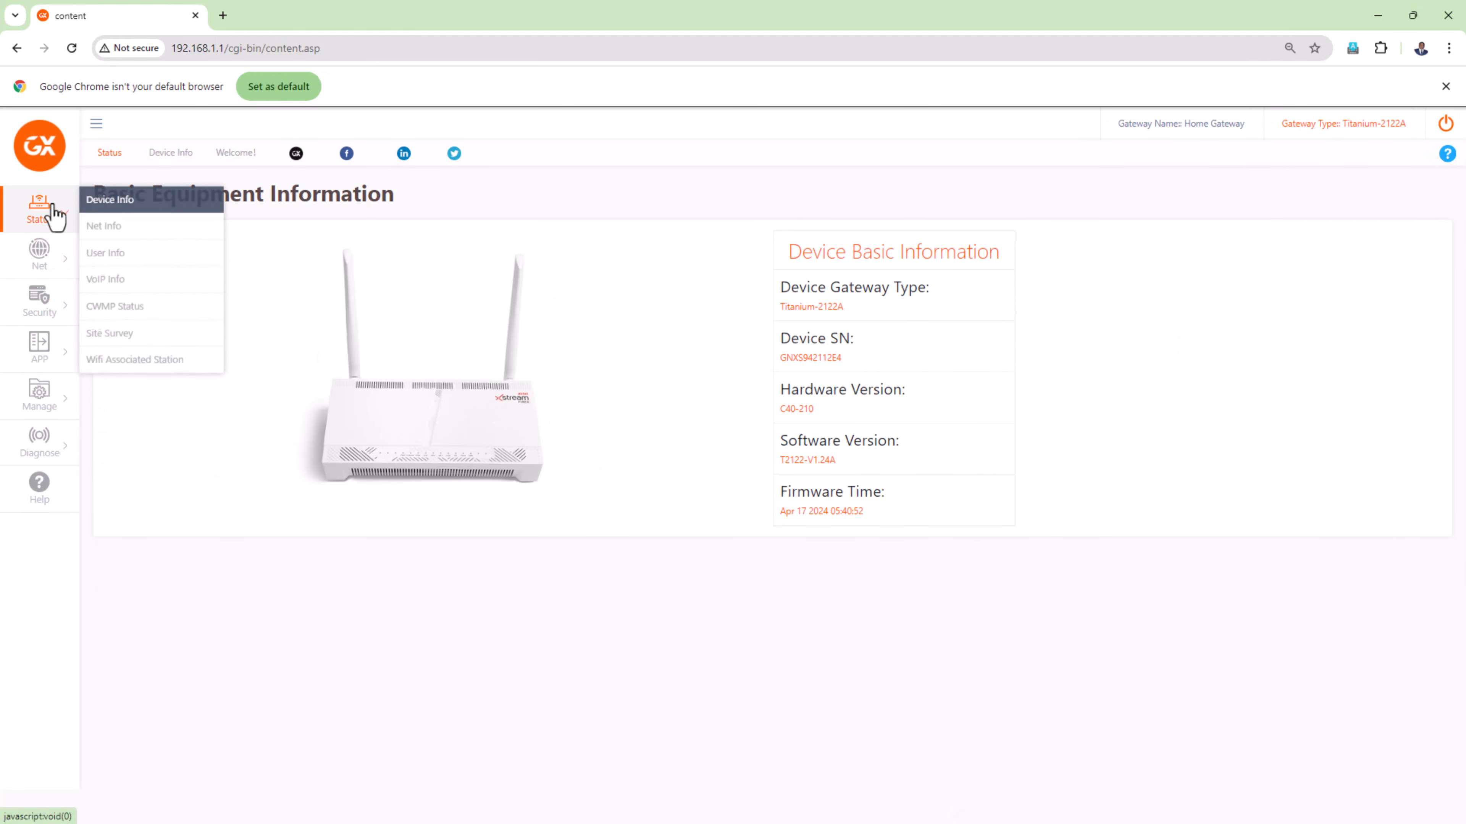
pyautogui.click(131, 231)
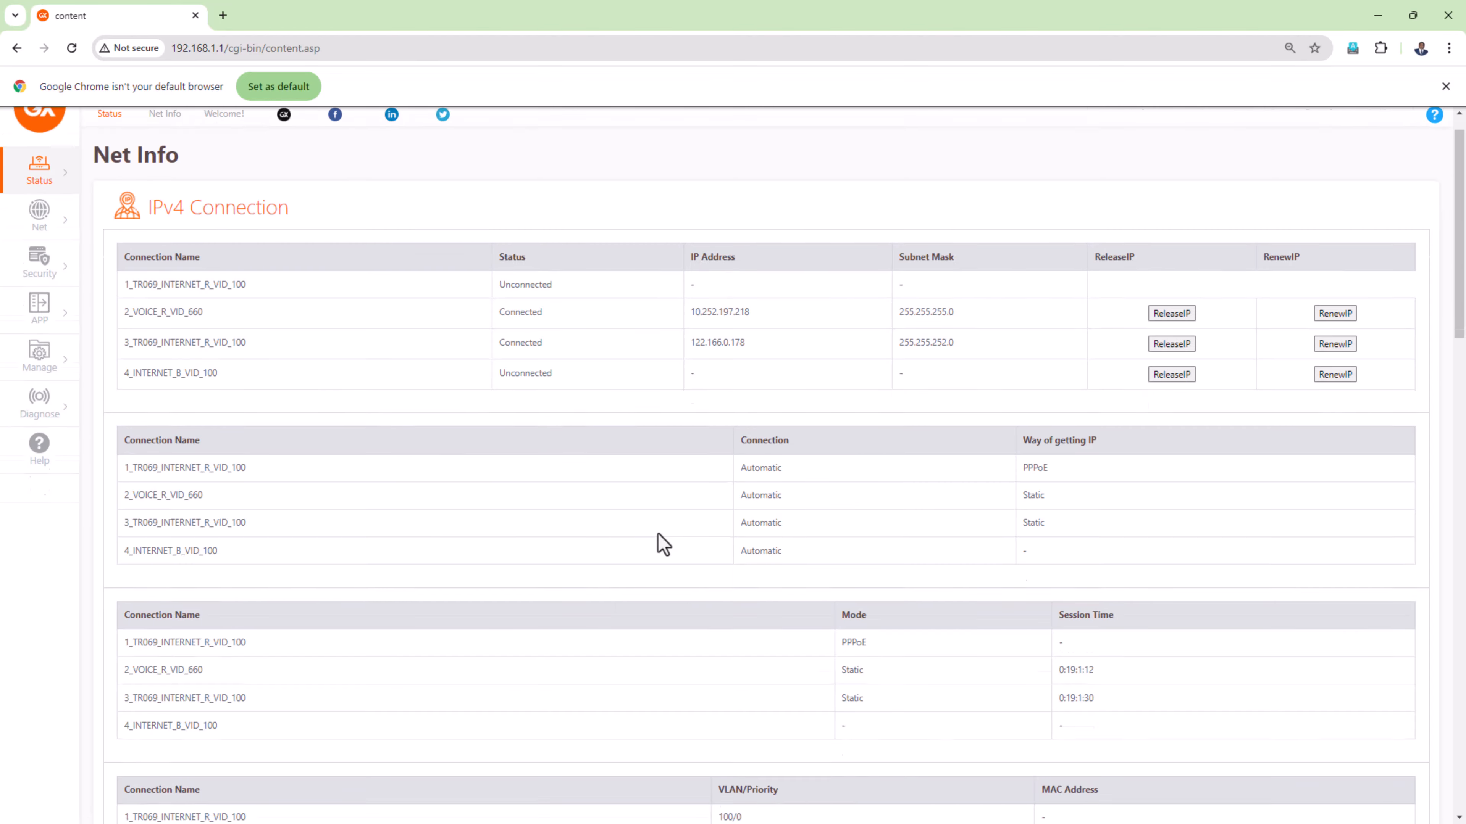
pyautogui.scroll(-20, 661, 540)
pyautogui.scroll(8, 660, 540)
pyautogui.scroll(15, 654, 532)
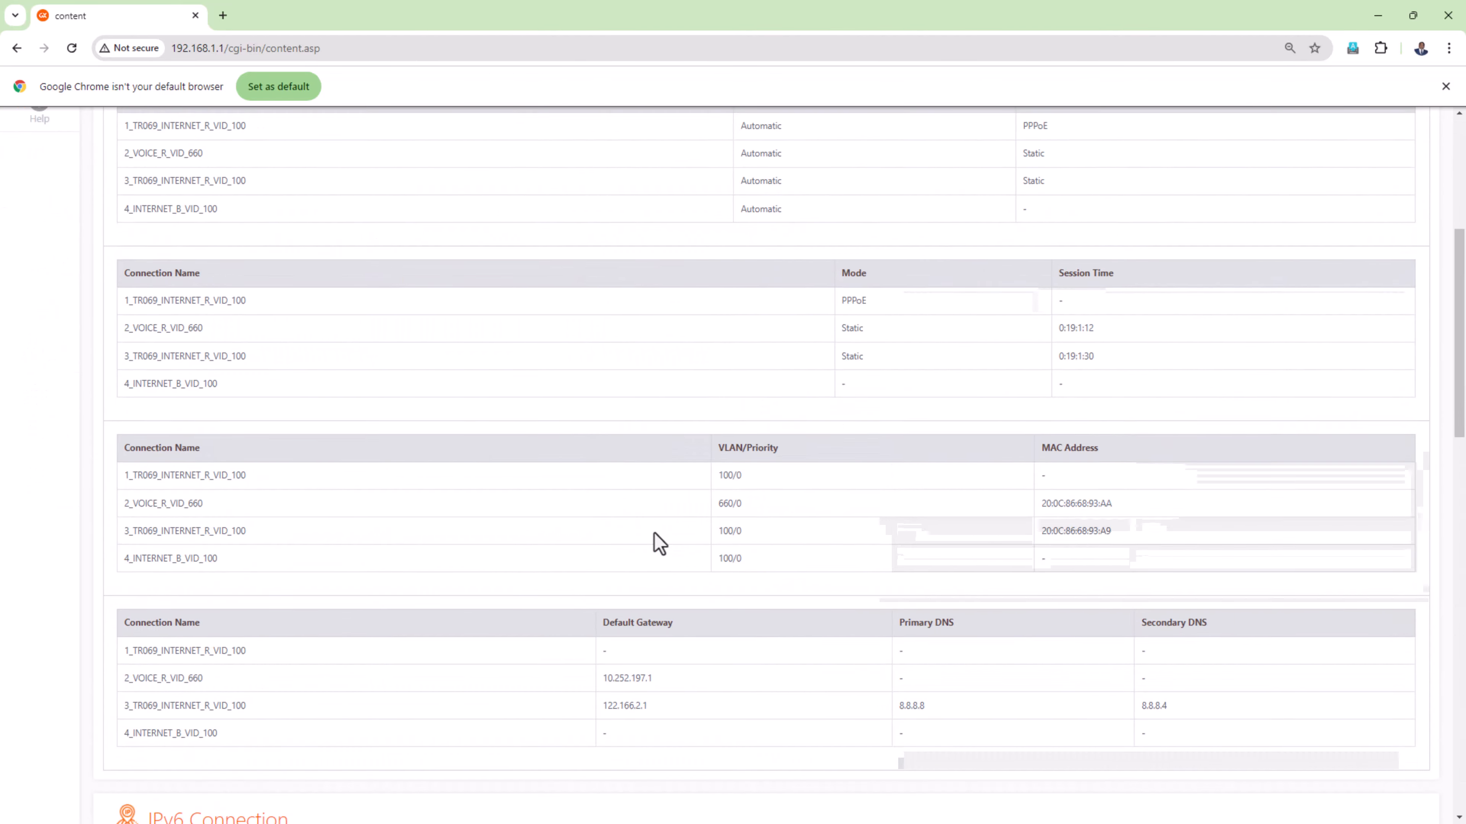
pyautogui.scroll(-5, 652, 534)
pyautogui.scroll(5, 650, 534)
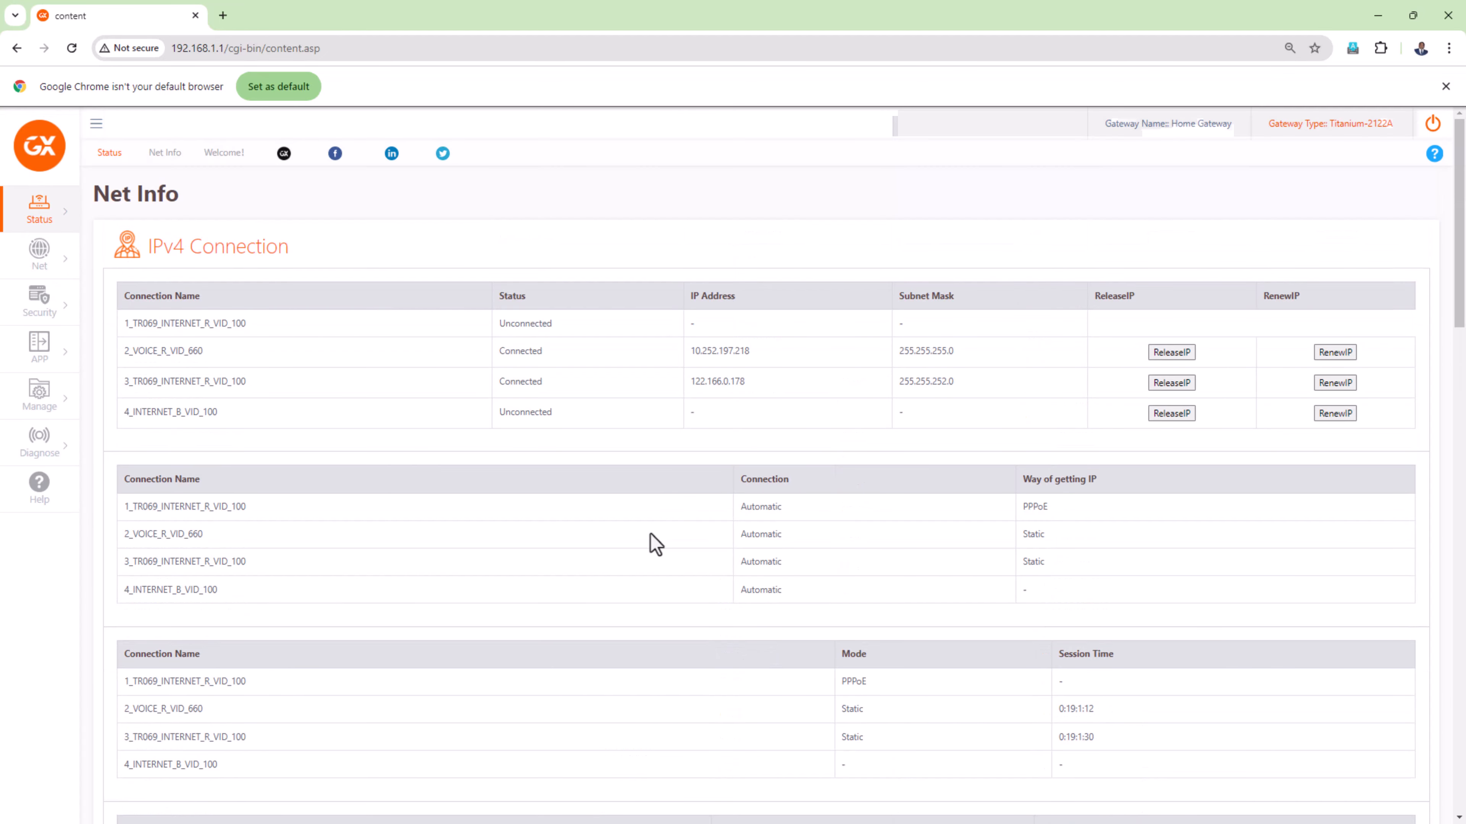
pyautogui.scroll(-20, 650, 534)
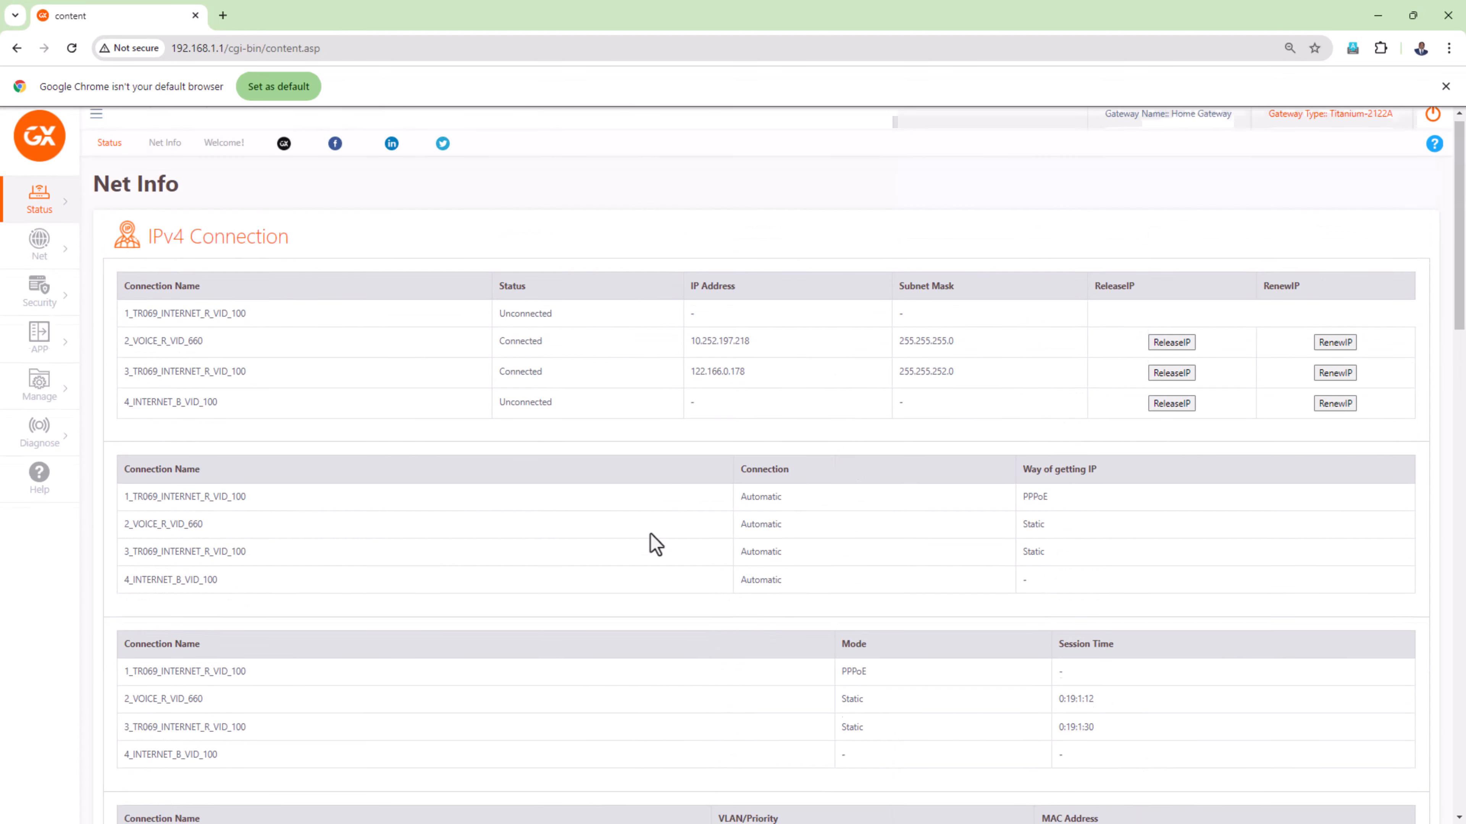
pyautogui.scroll(20, 641, 525)
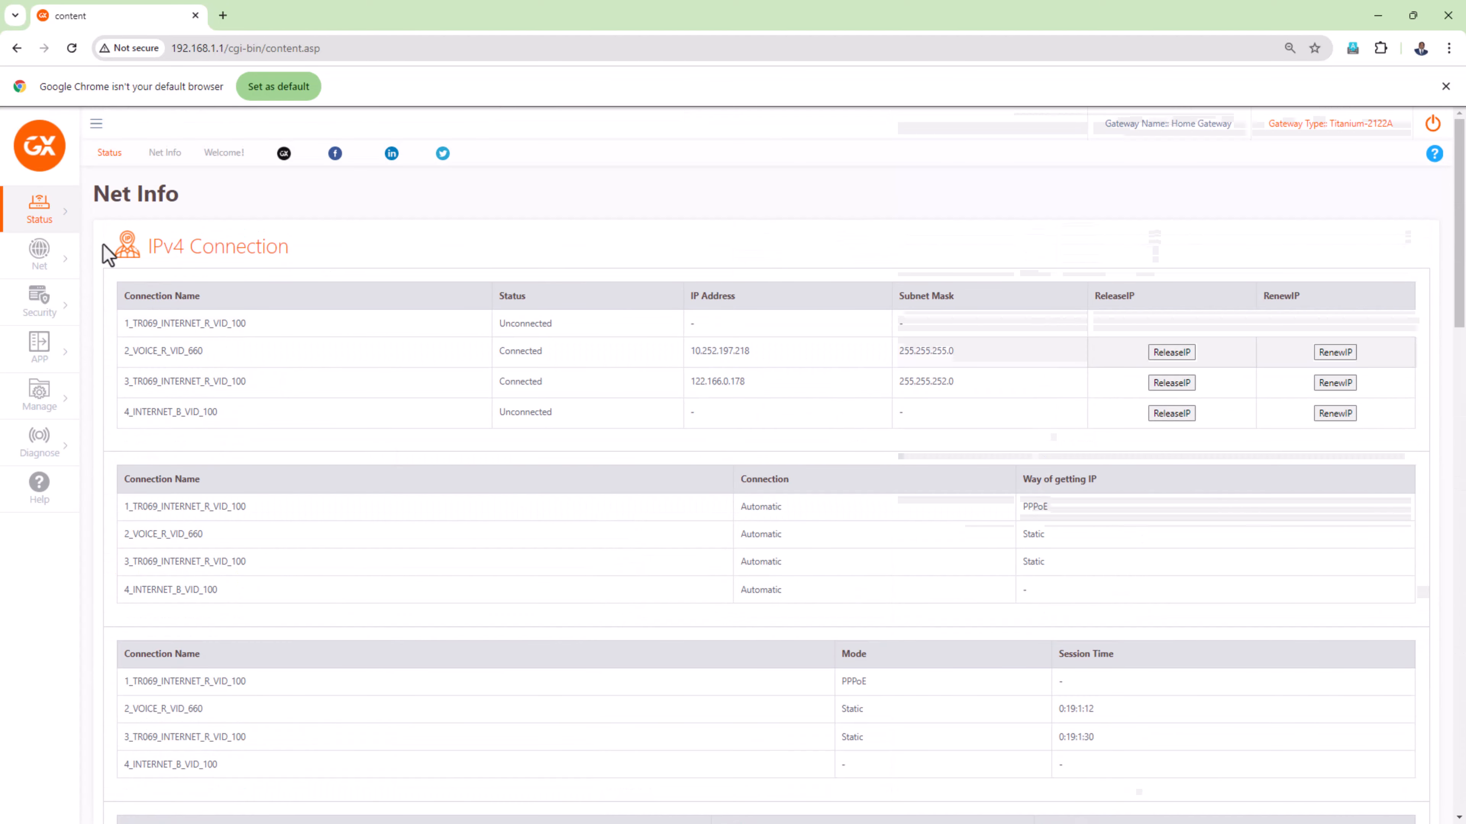
# - Open the gateway's WAN settings and show the details of connection 3_TR069_INTERNET_R_VID_100
pyautogui.moveTo(47, 222)
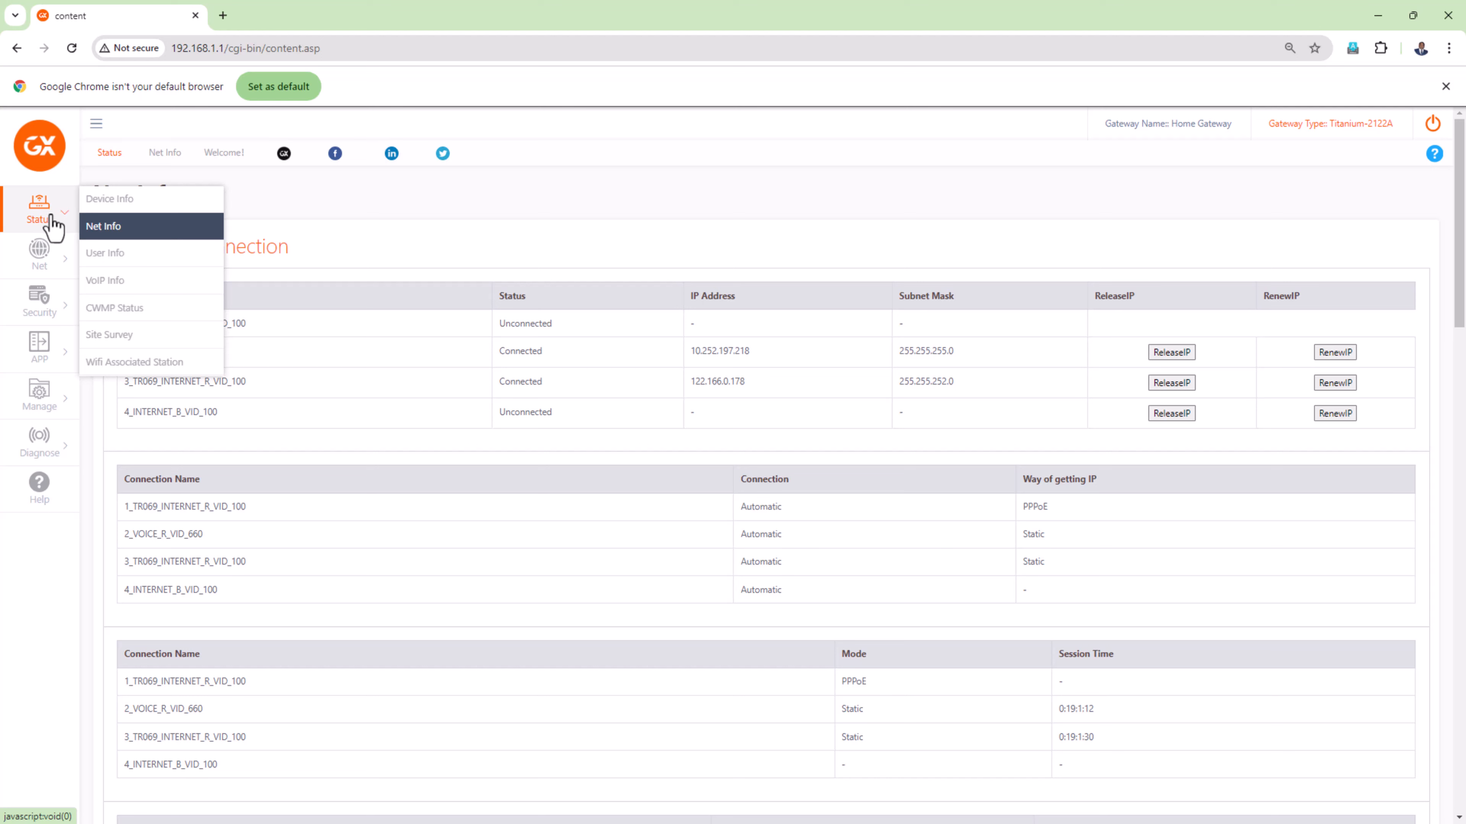
pyautogui.moveTo(51, 254)
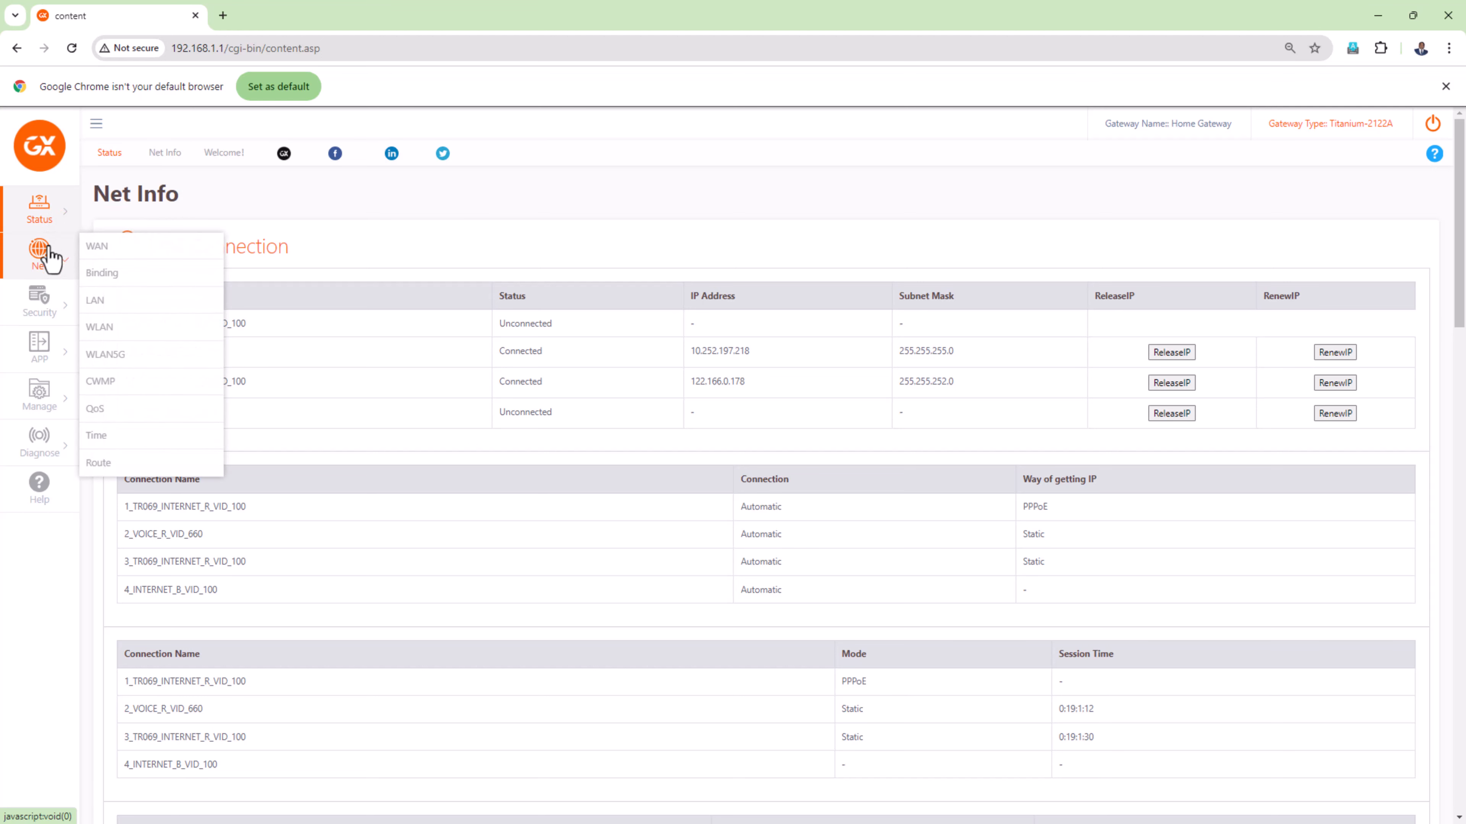
pyautogui.click(128, 254)
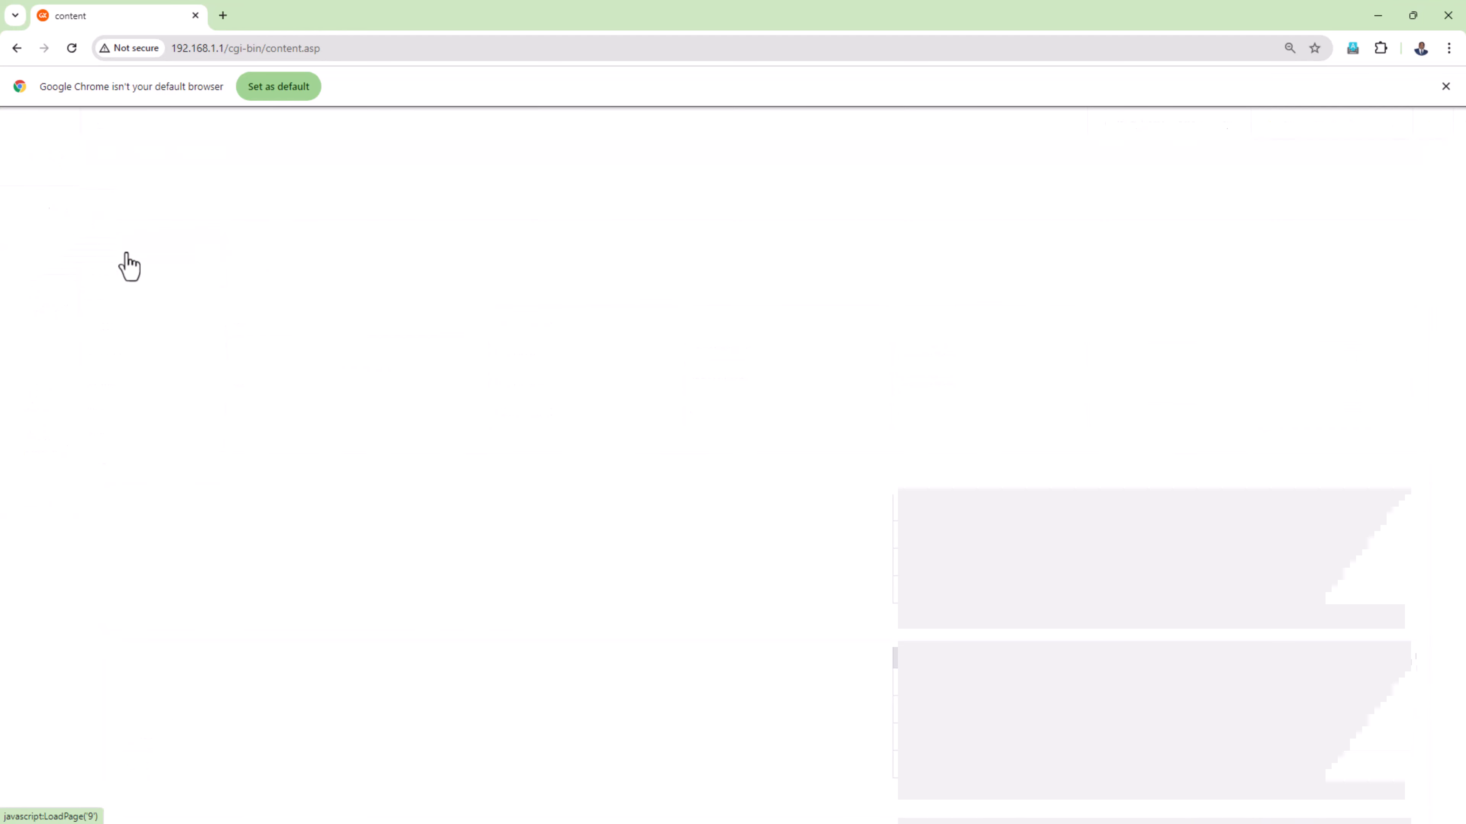
pyautogui.scroll(-3, 699, 506)
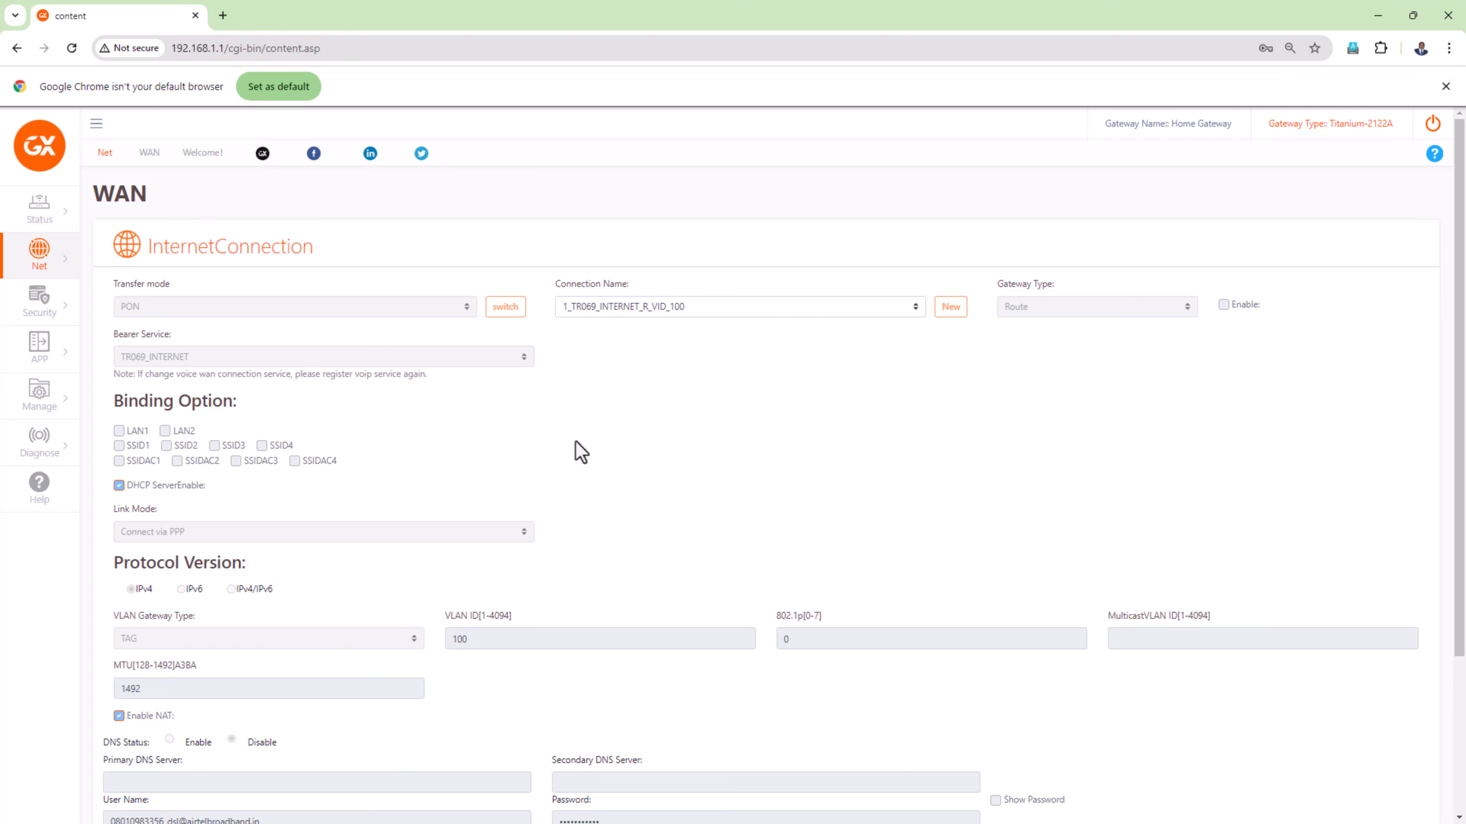
pyautogui.click(765, 315)
pyautogui.click(711, 364)
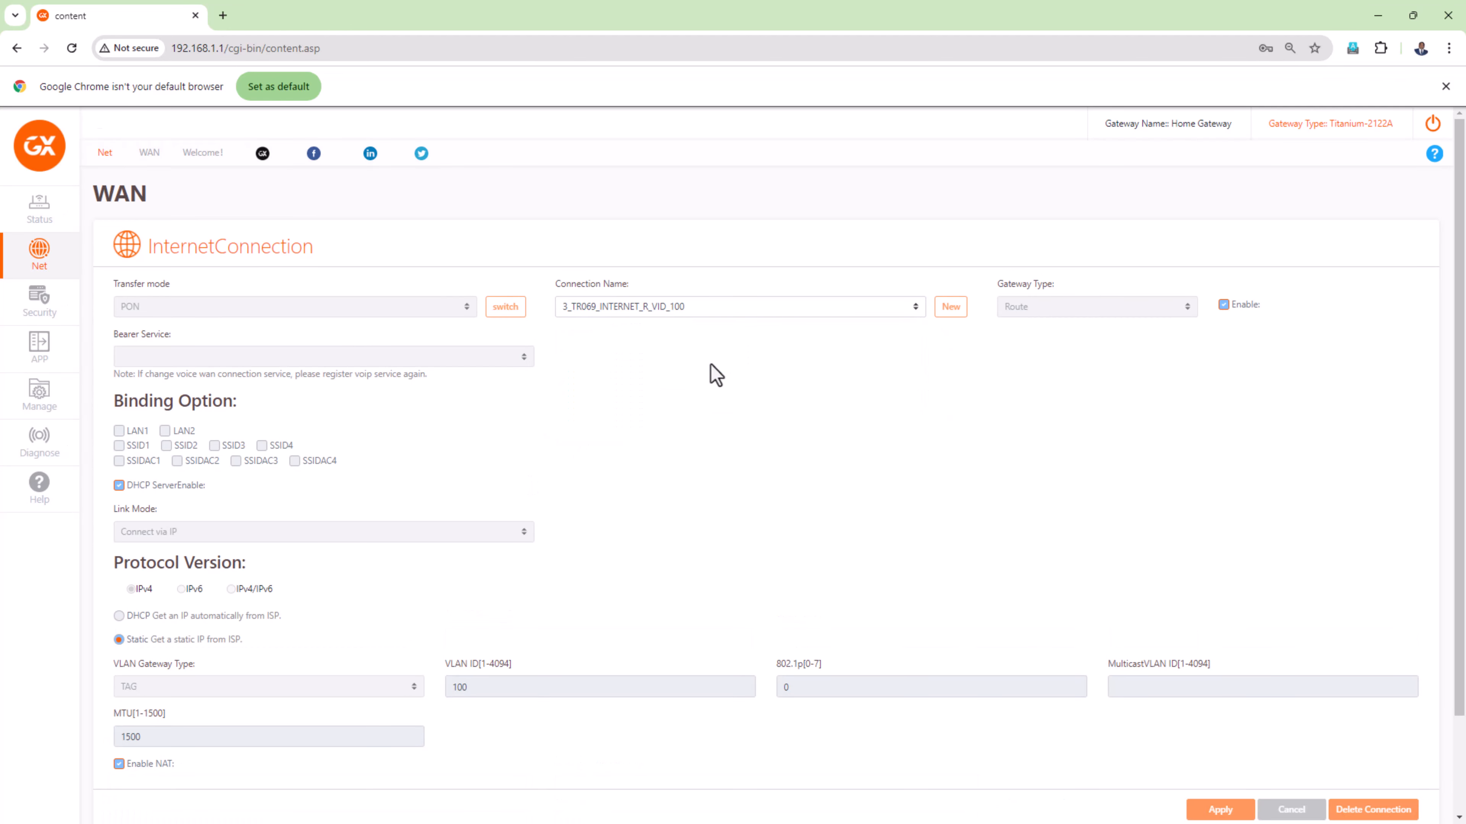
pyautogui.scroll(-3, 739, 456)
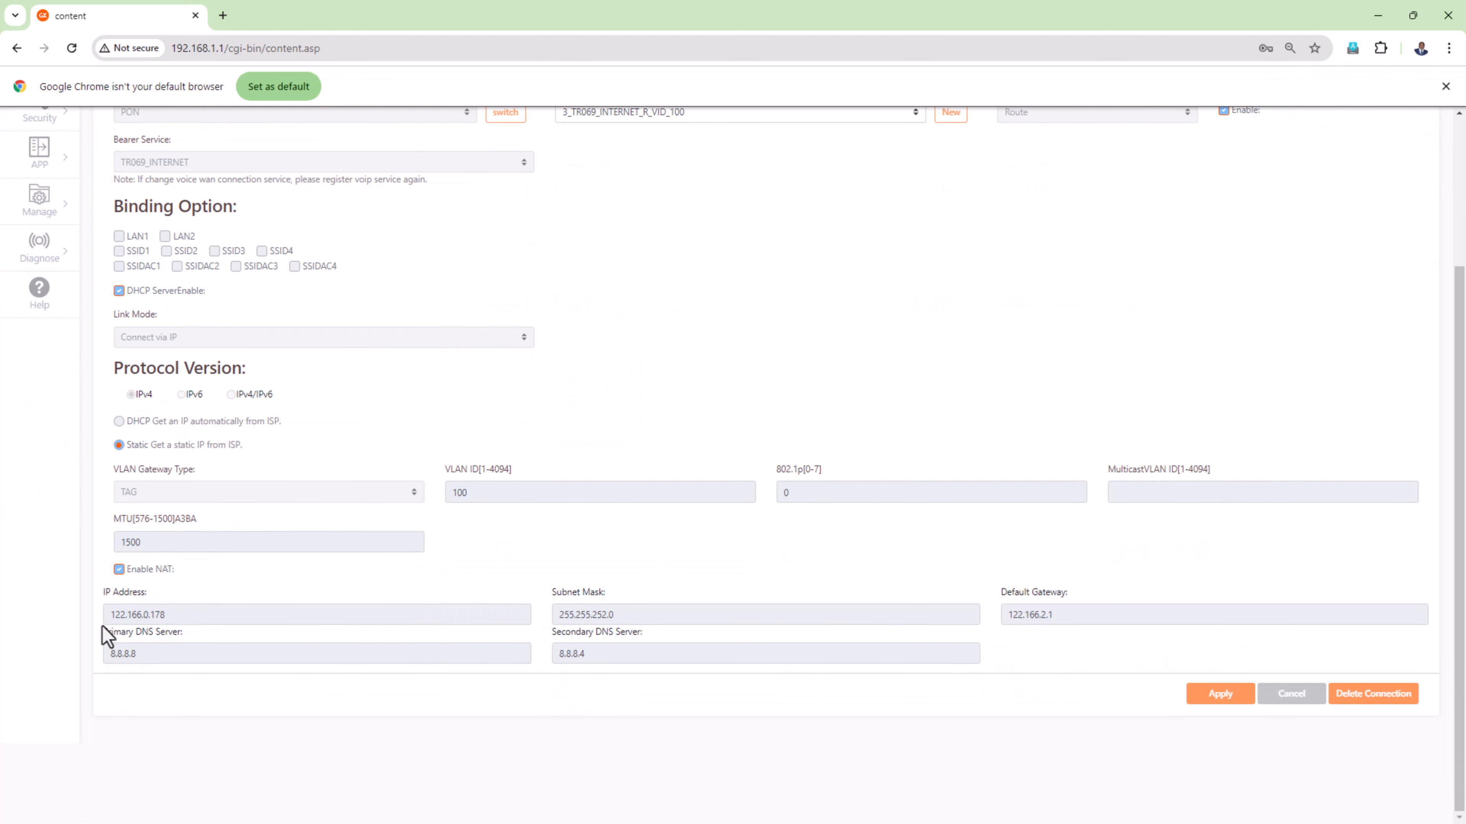
# - Examine the connection's static IP address, subnet mask, default gateway, and primary and secondary DNS servers
pyautogui.doubleClick(157, 615)
pyautogui.click(260, 592)
pyautogui.moveTo(565, 616); pyautogui.dragTo(541, 615)
pyautogui.click(883, 712)
pyautogui.click(997, 734)
pyautogui.moveTo(127, 659); pyautogui.dragTo(91, 658)
pyautogui.moveTo(580, 655); pyautogui.dragTo(521, 666)
pyautogui.click(407, 746)
# - Close the browser and check the Forward Lookup Zones in DNS Manager on the DNS Server virtual machine
pyautogui.click(1449, 17)
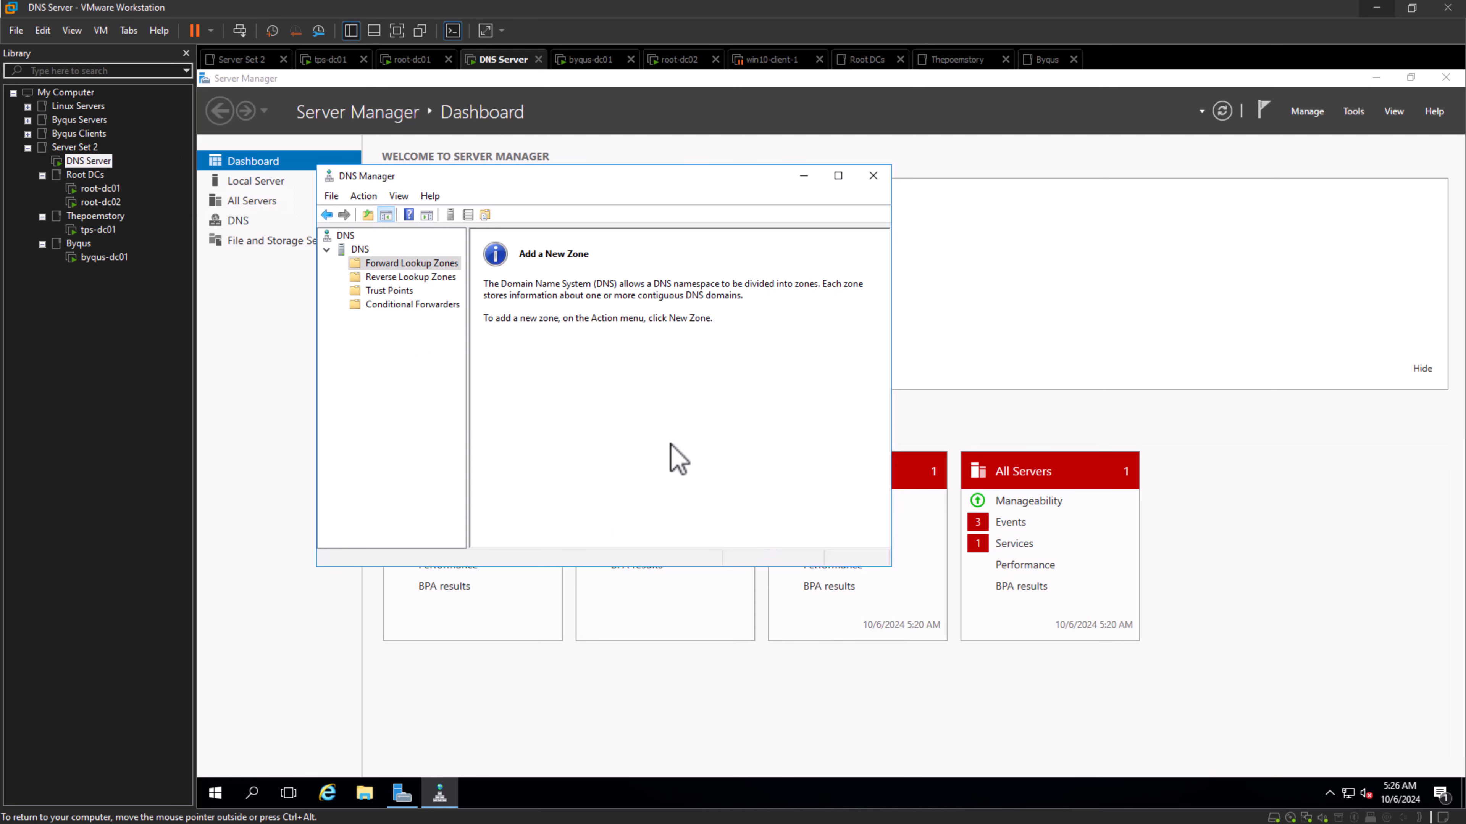
pyautogui.click(379, 264)
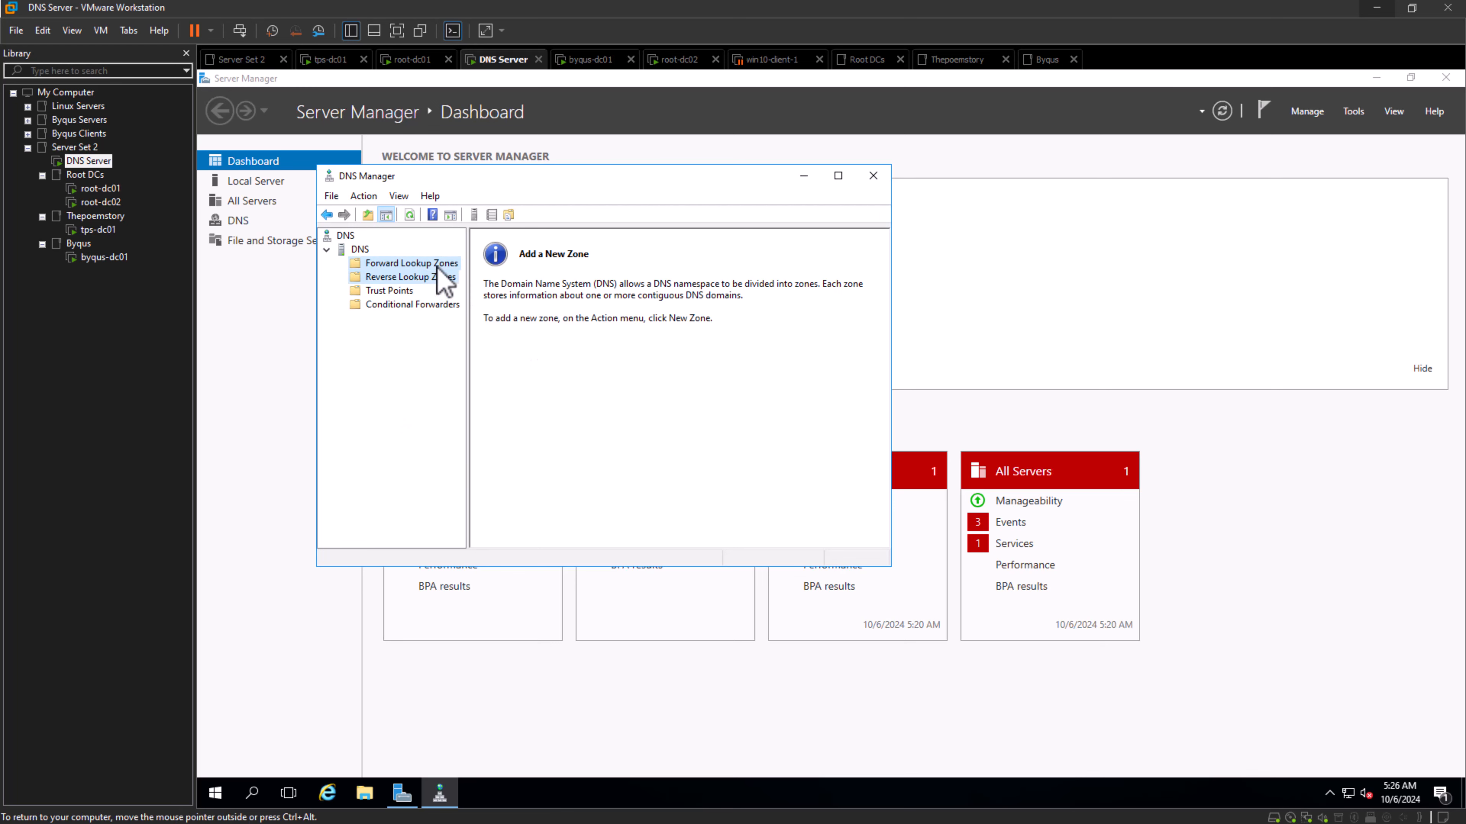
pyautogui.click(602, 432)
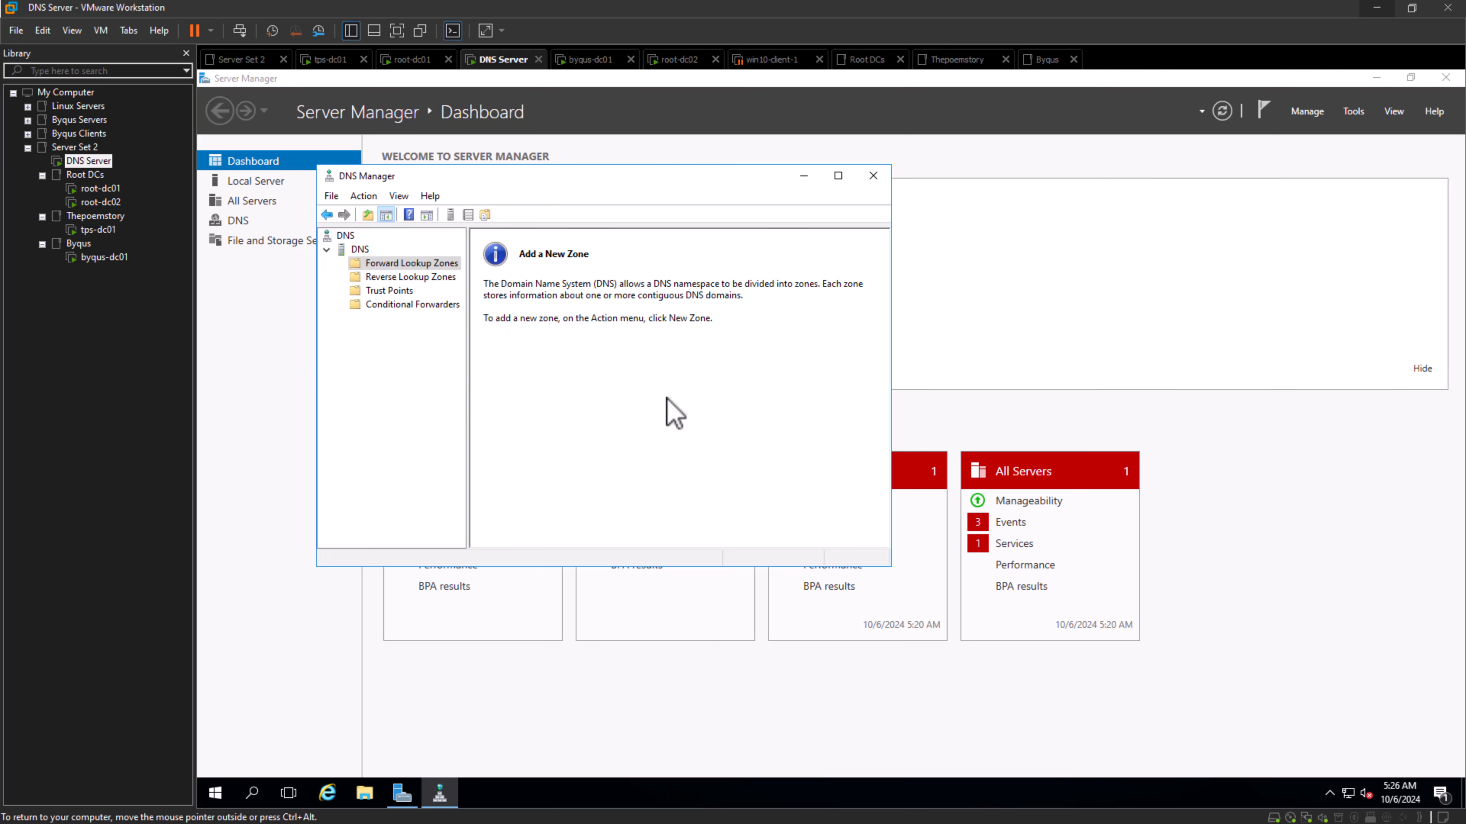
# - Switch to the root-dc01 virtual machine, close Network Connections and open DNS Manager, moving its window clear of the server properties
pyautogui.click(109, 190)
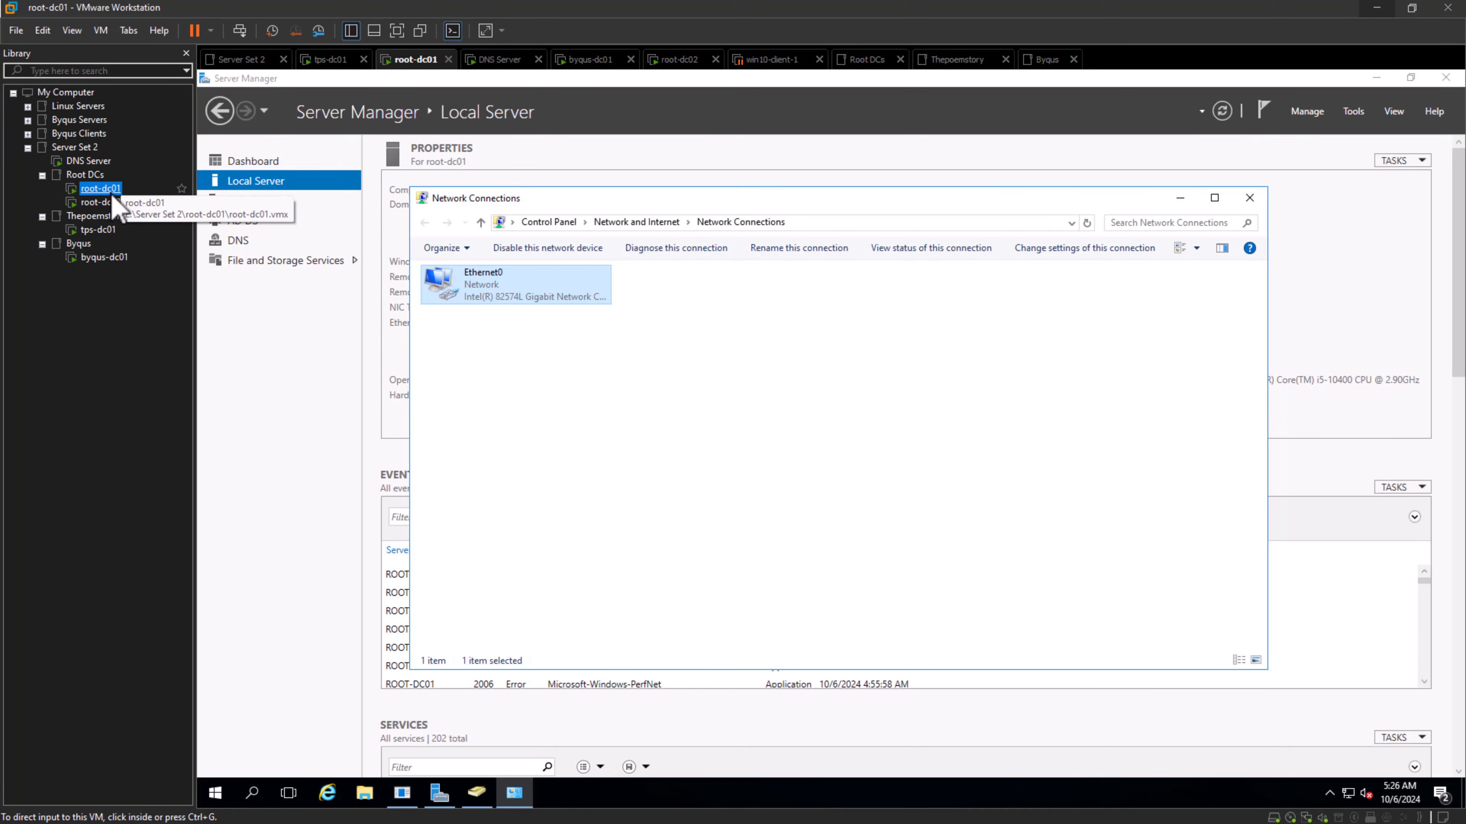
pyautogui.click(1249, 198)
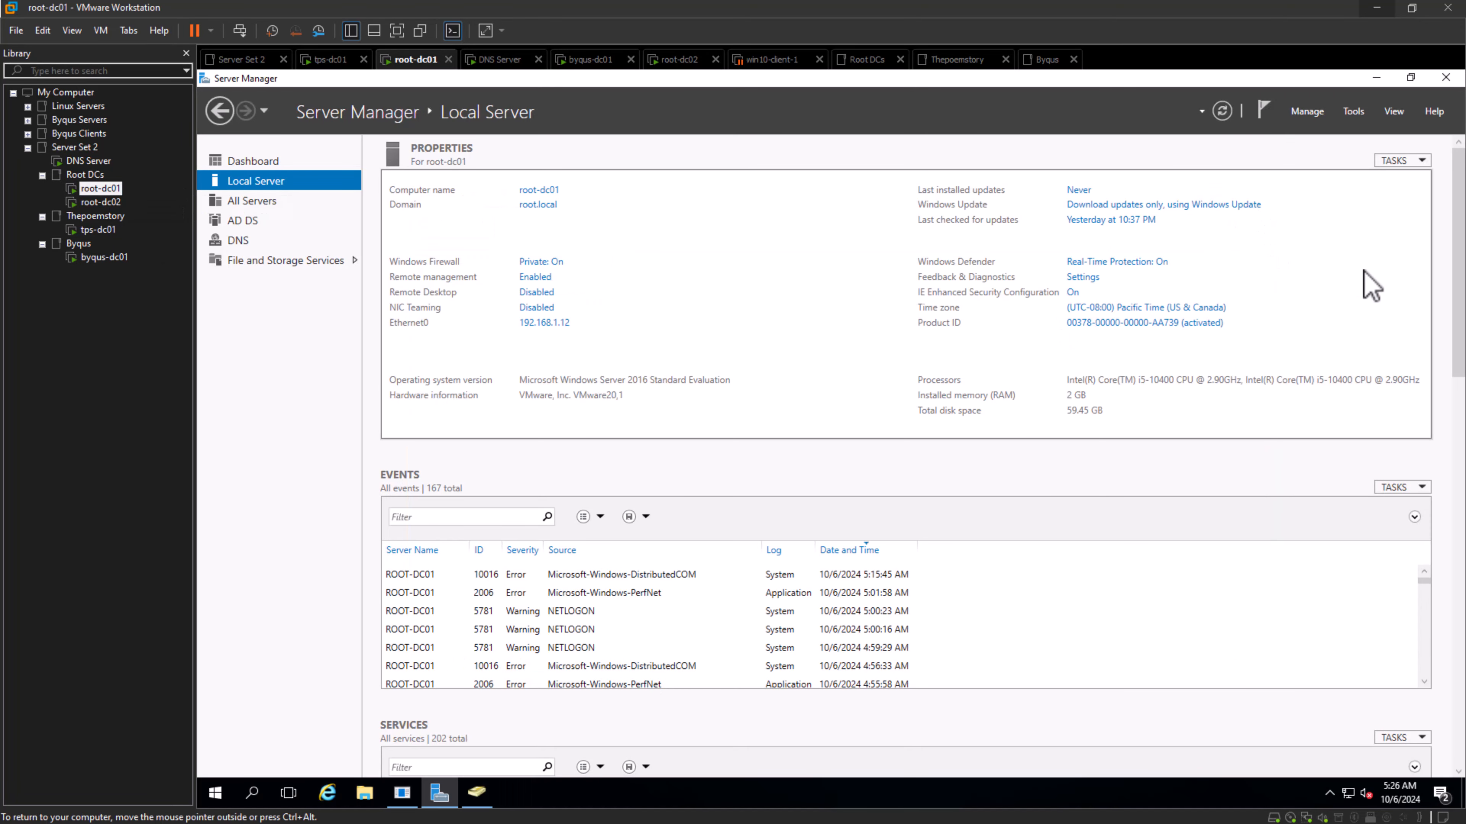
pyautogui.click(1350, 111)
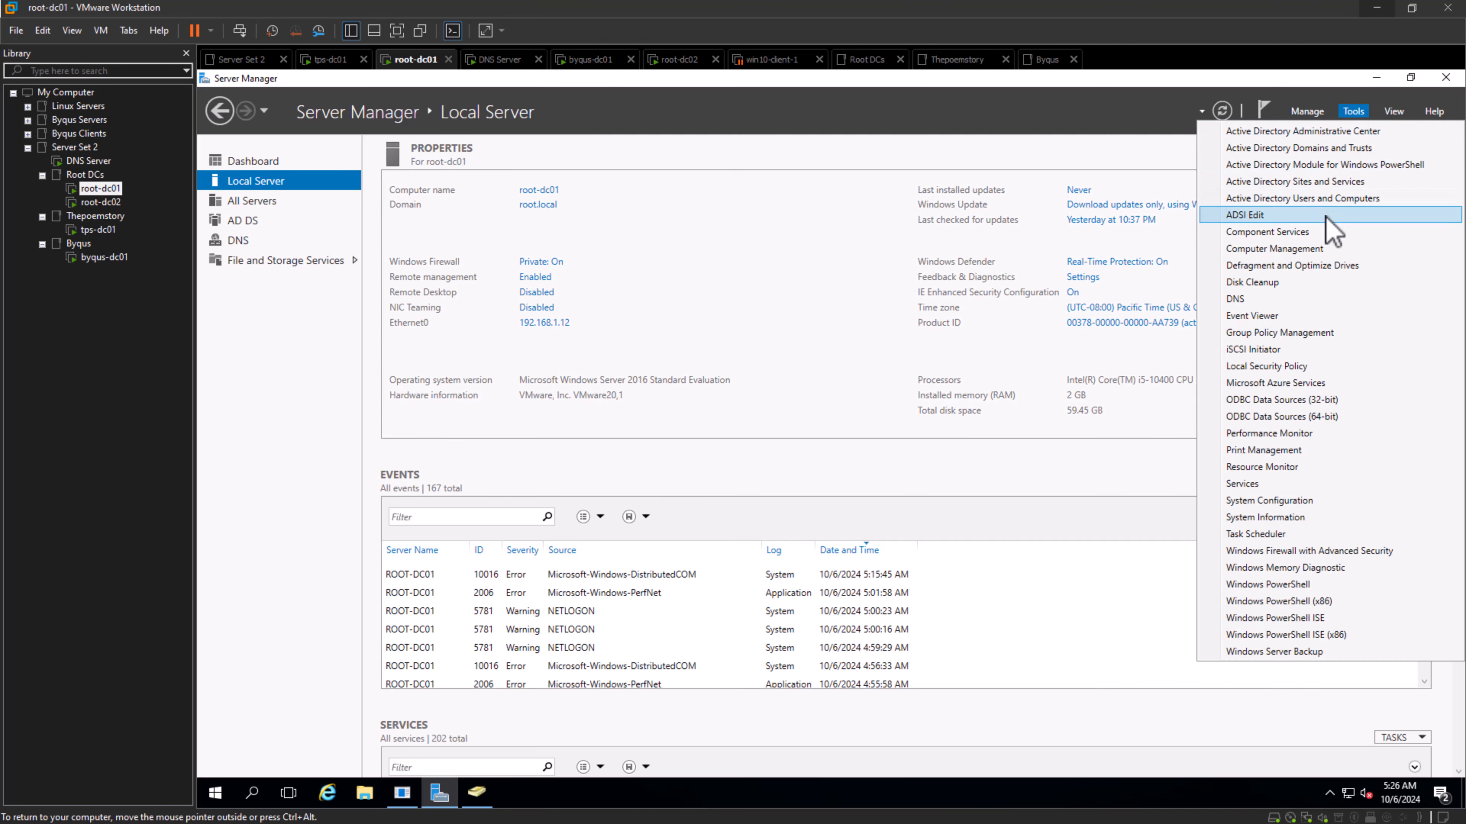
pyautogui.click(1322, 298)
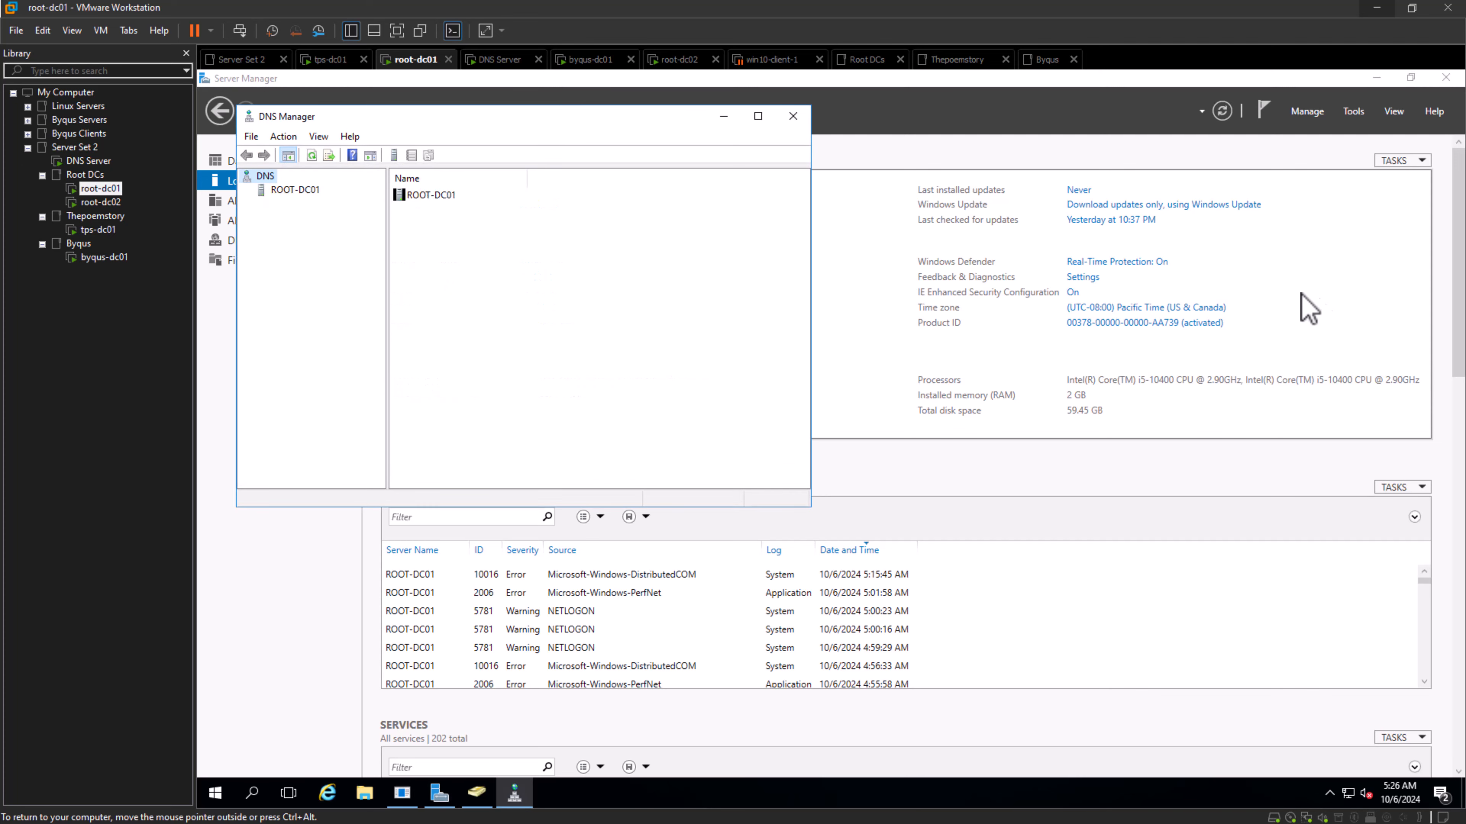
pyautogui.moveTo(660, 142); pyautogui.dragTo(1010, 258)
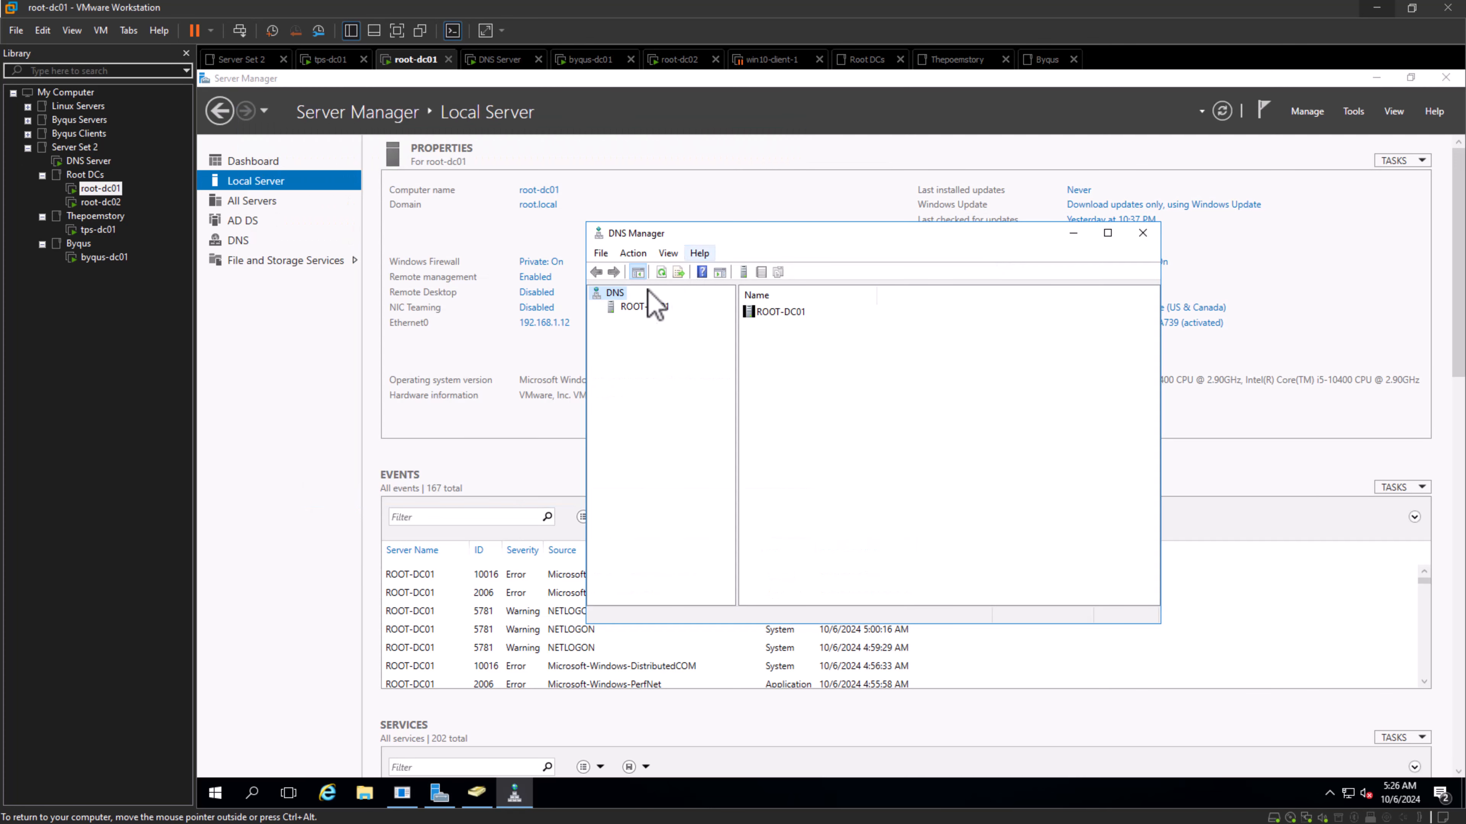
# - Expand the ROOT-DC01 server and its Forward Lookup Zones to show the hosted zones
pyautogui.doubleClick(645, 306)
pyautogui.click(655, 318)
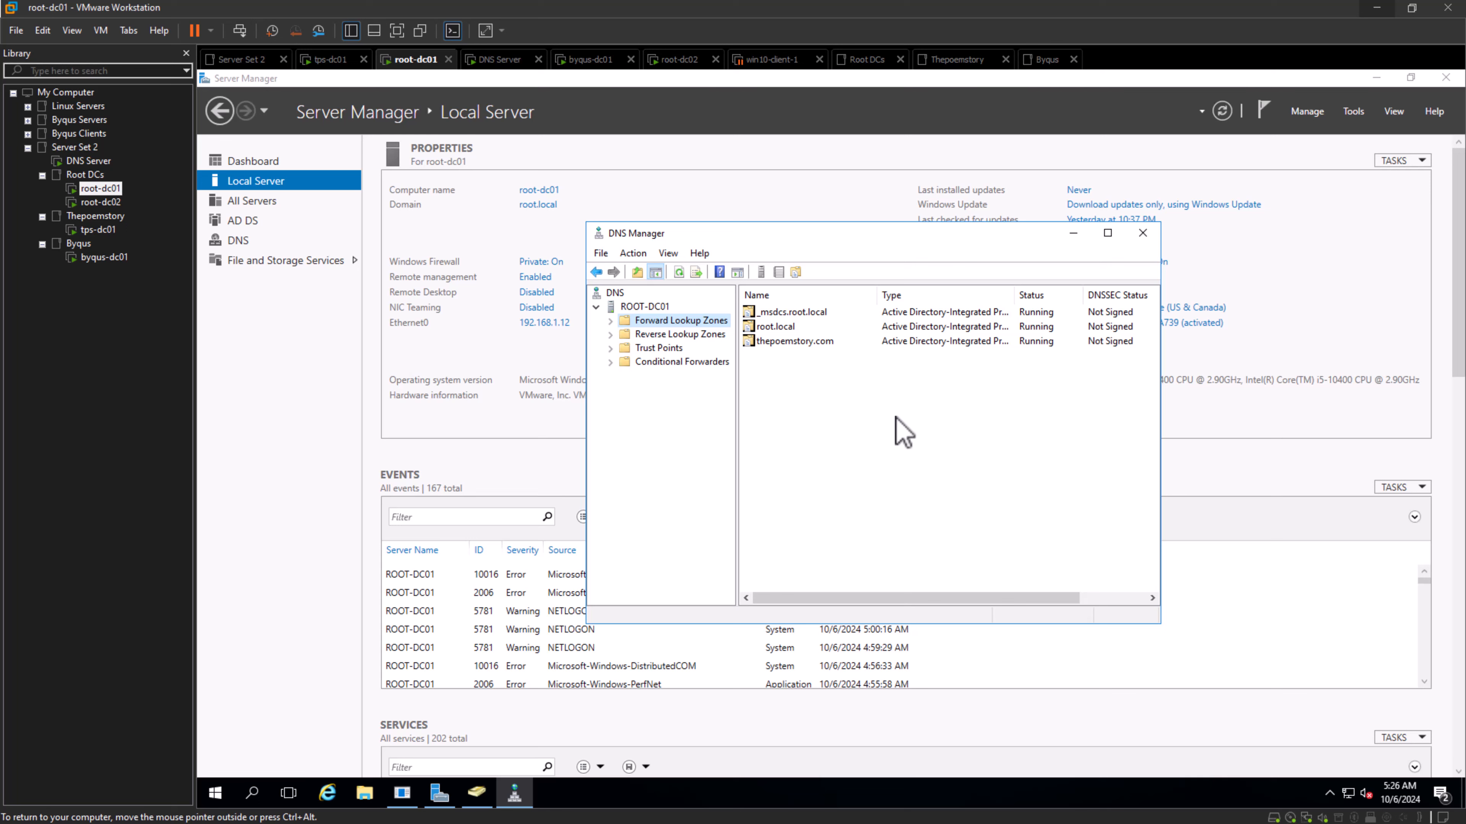
pyautogui.click(611, 321)
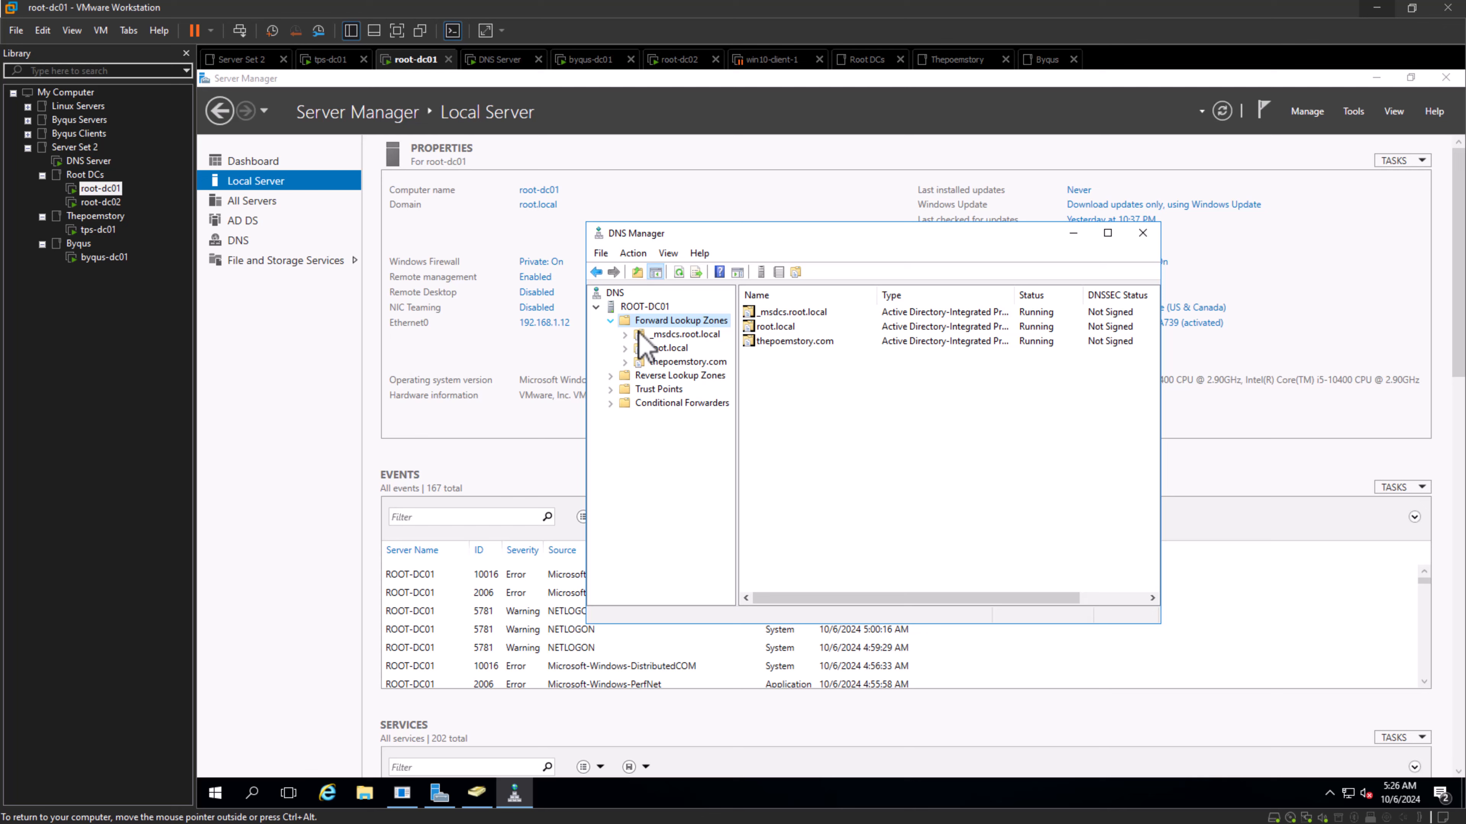
# - Open the _msdcs.root.local zone and go through the alias (CNAME) records of the domain controllers
pyautogui.click(669, 334)
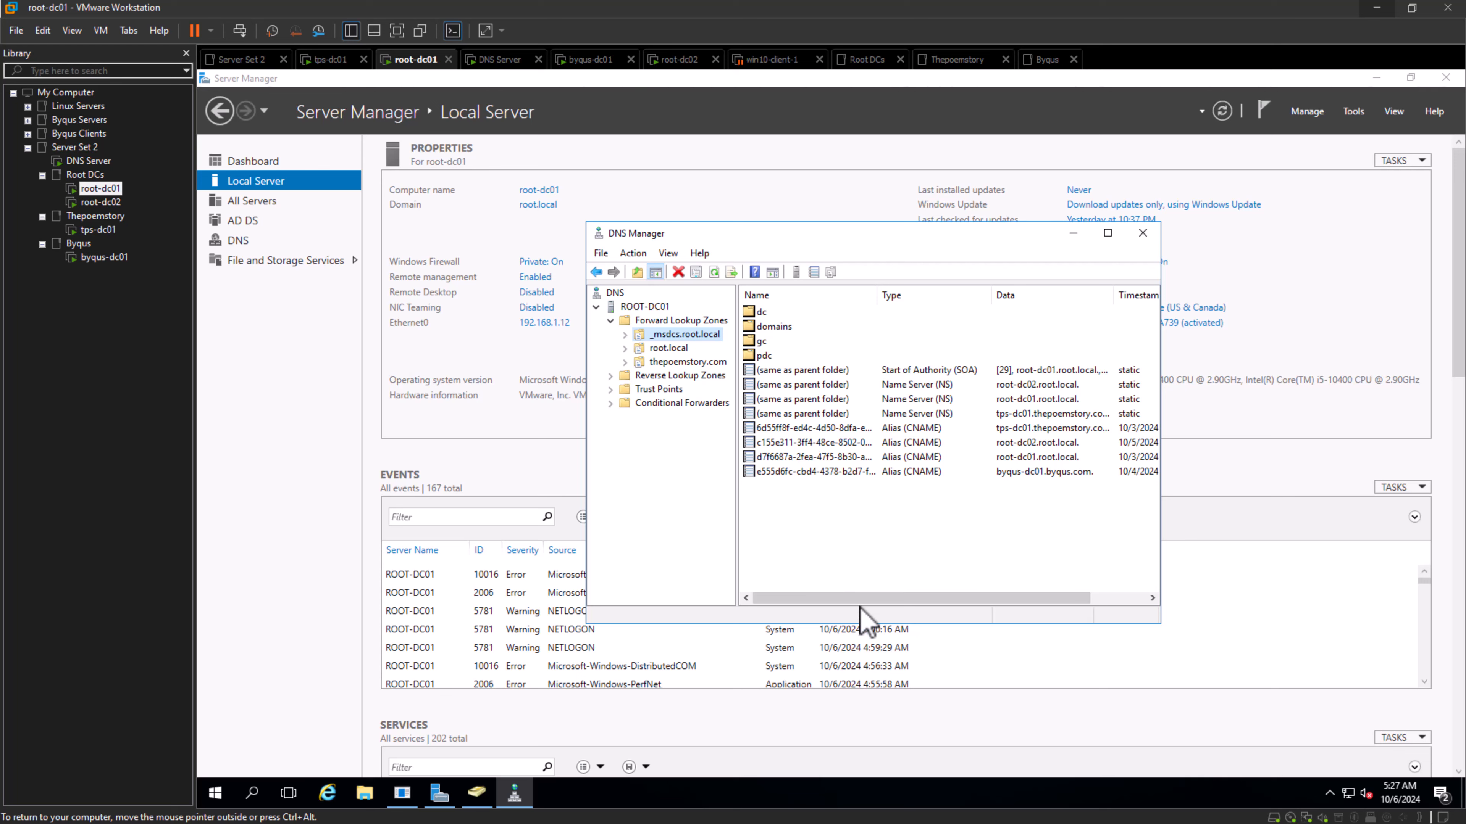
pyautogui.moveTo(860, 602); pyautogui.dragTo(817, 563)
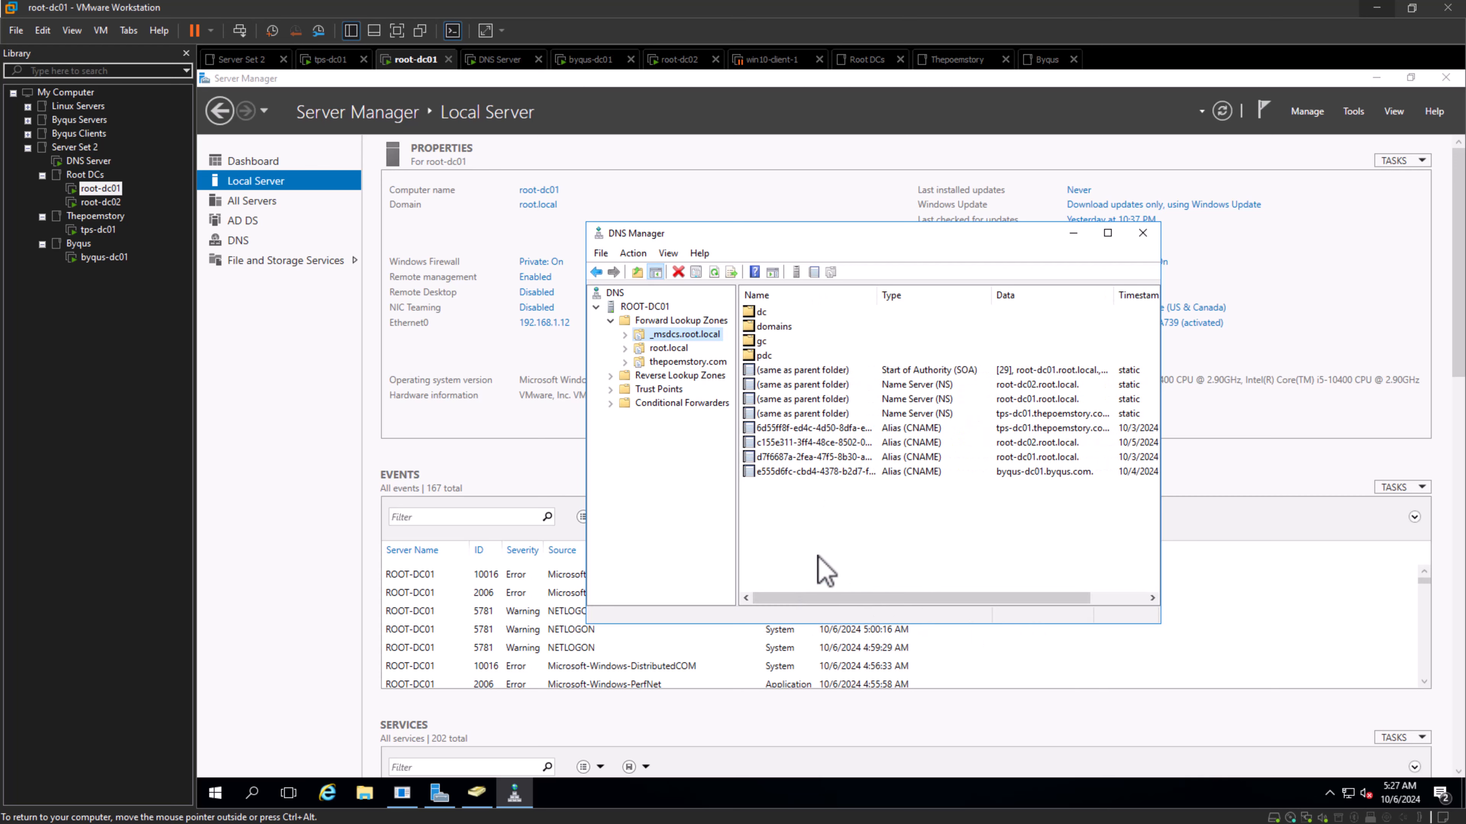
pyautogui.click(799, 471)
pyautogui.click(804, 457)
pyautogui.click(805, 443)
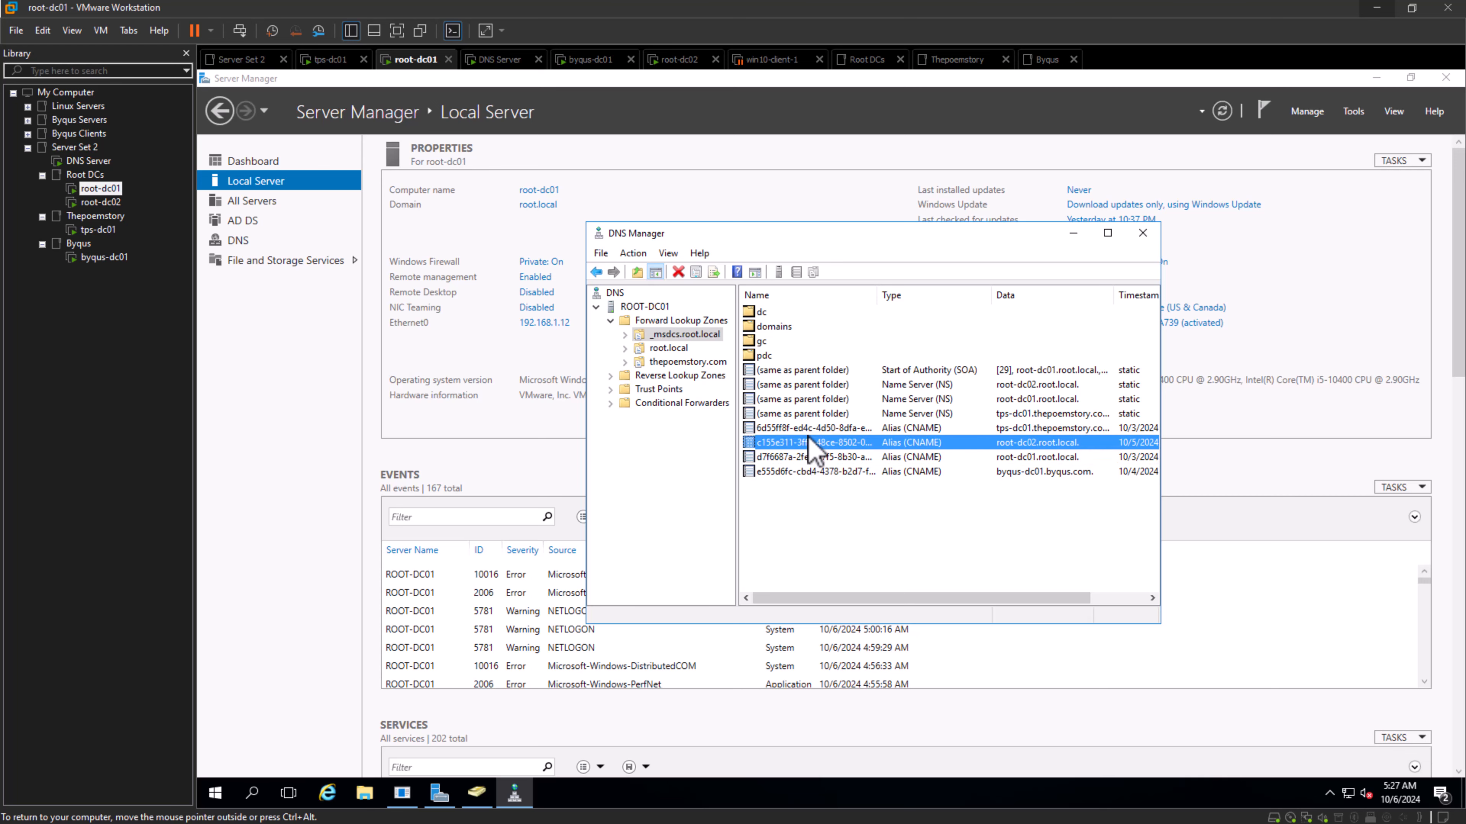
pyautogui.click(825, 428)
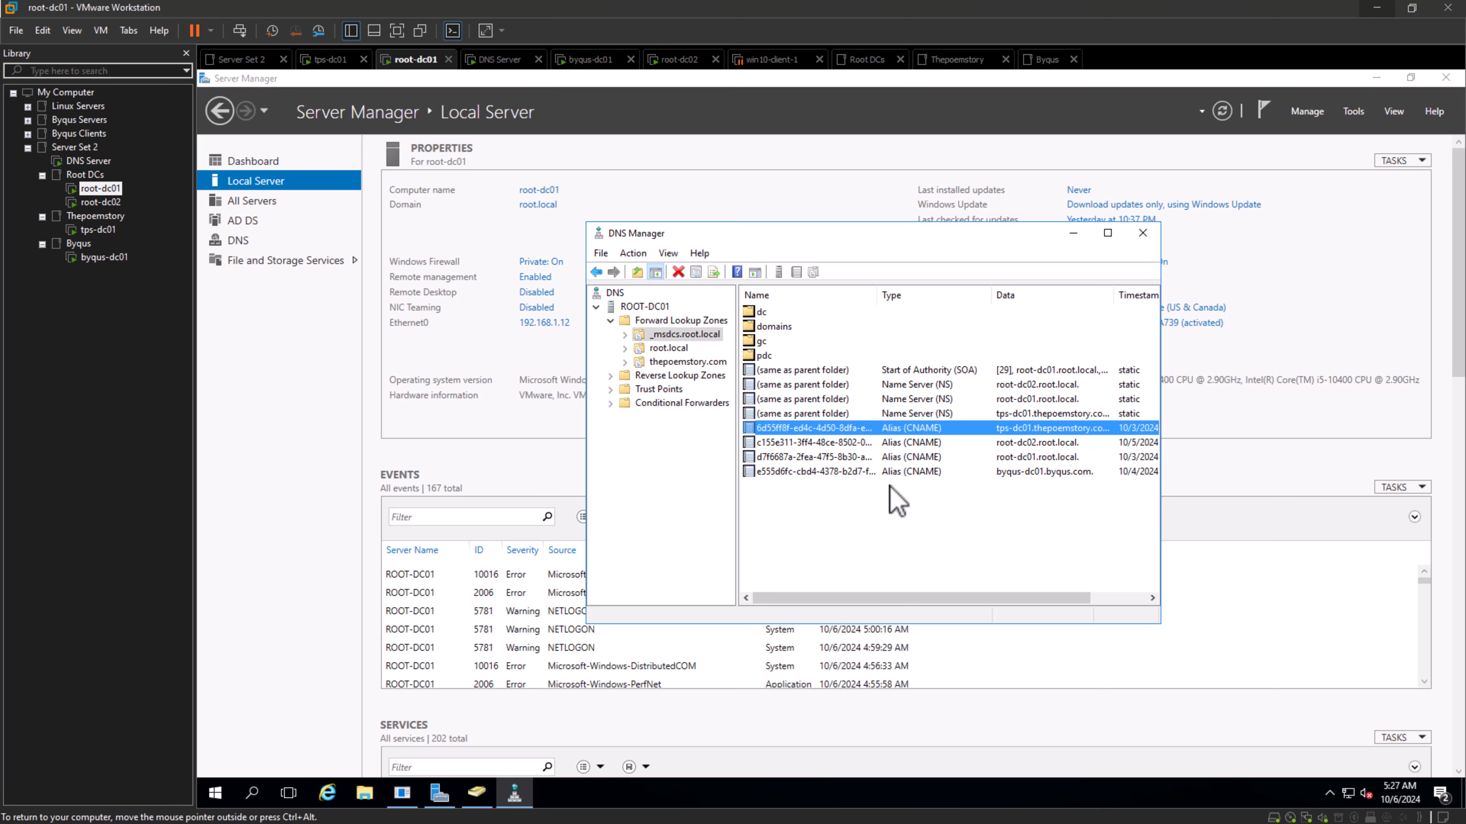
pyautogui.click(908, 546)
# - View the records in the root.local zone, then return to the _msdcs.root.local zone
pyautogui.click(664, 348)
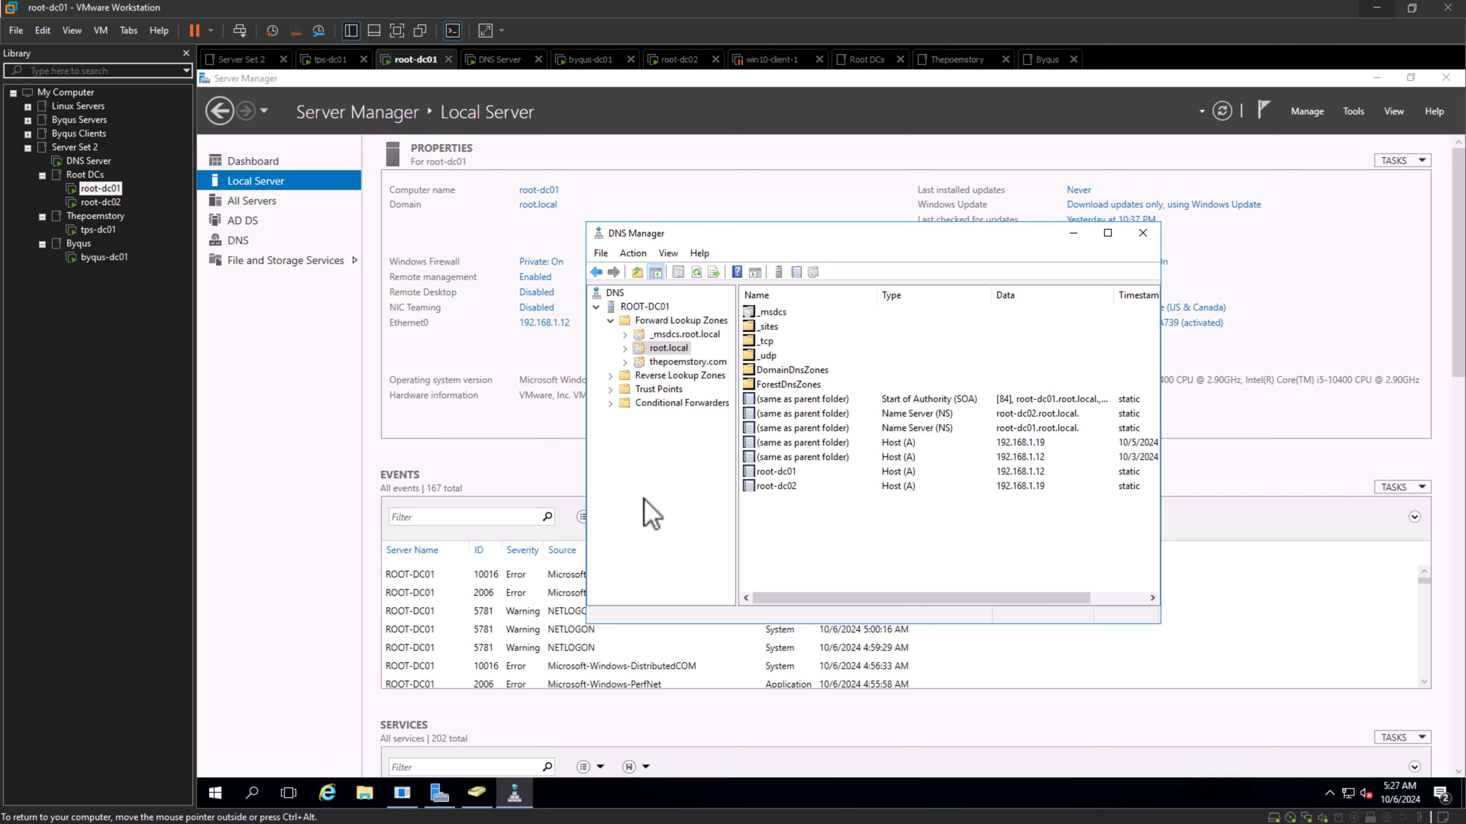
pyautogui.click(705, 336)
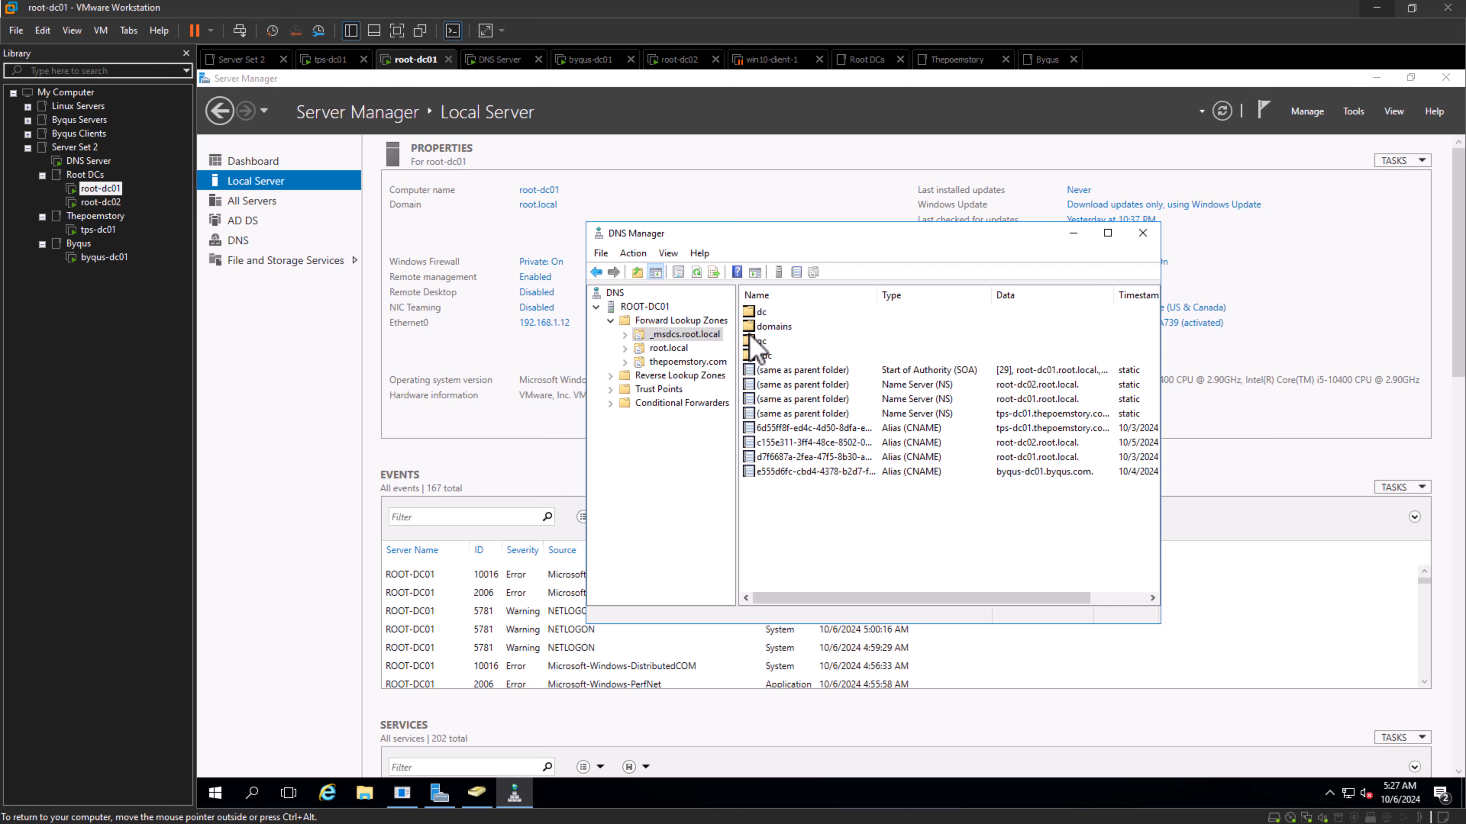
# - Go through the domains, gc and pdc folders of the _msdcs.root.local zone, view the dc folder's contents, then collapse the zone
pyautogui.click(776, 330)
pyautogui.click(766, 345)
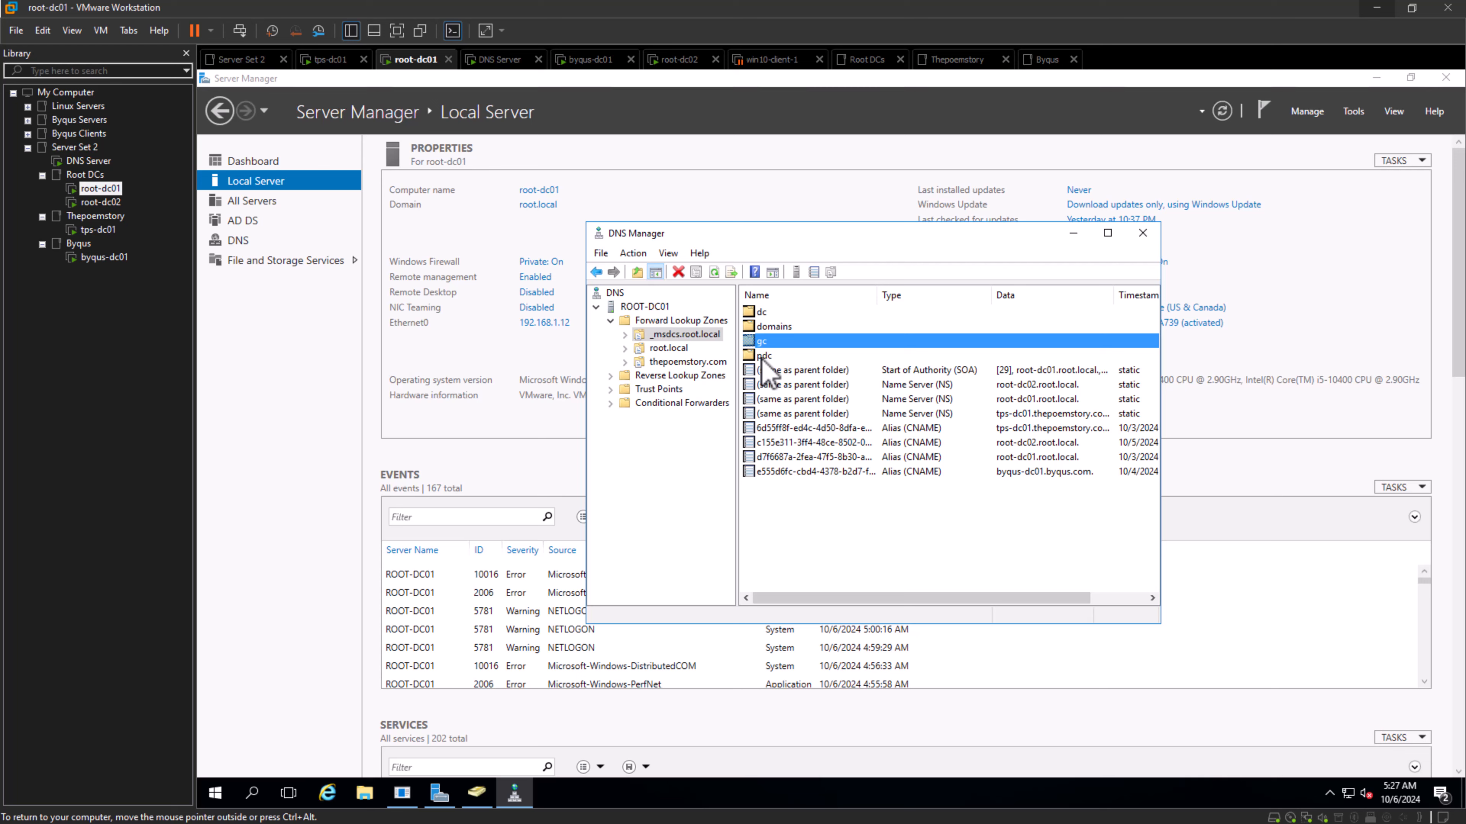
pyautogui.click(762, 358)
pyautogui.doubleClick(767, 315)
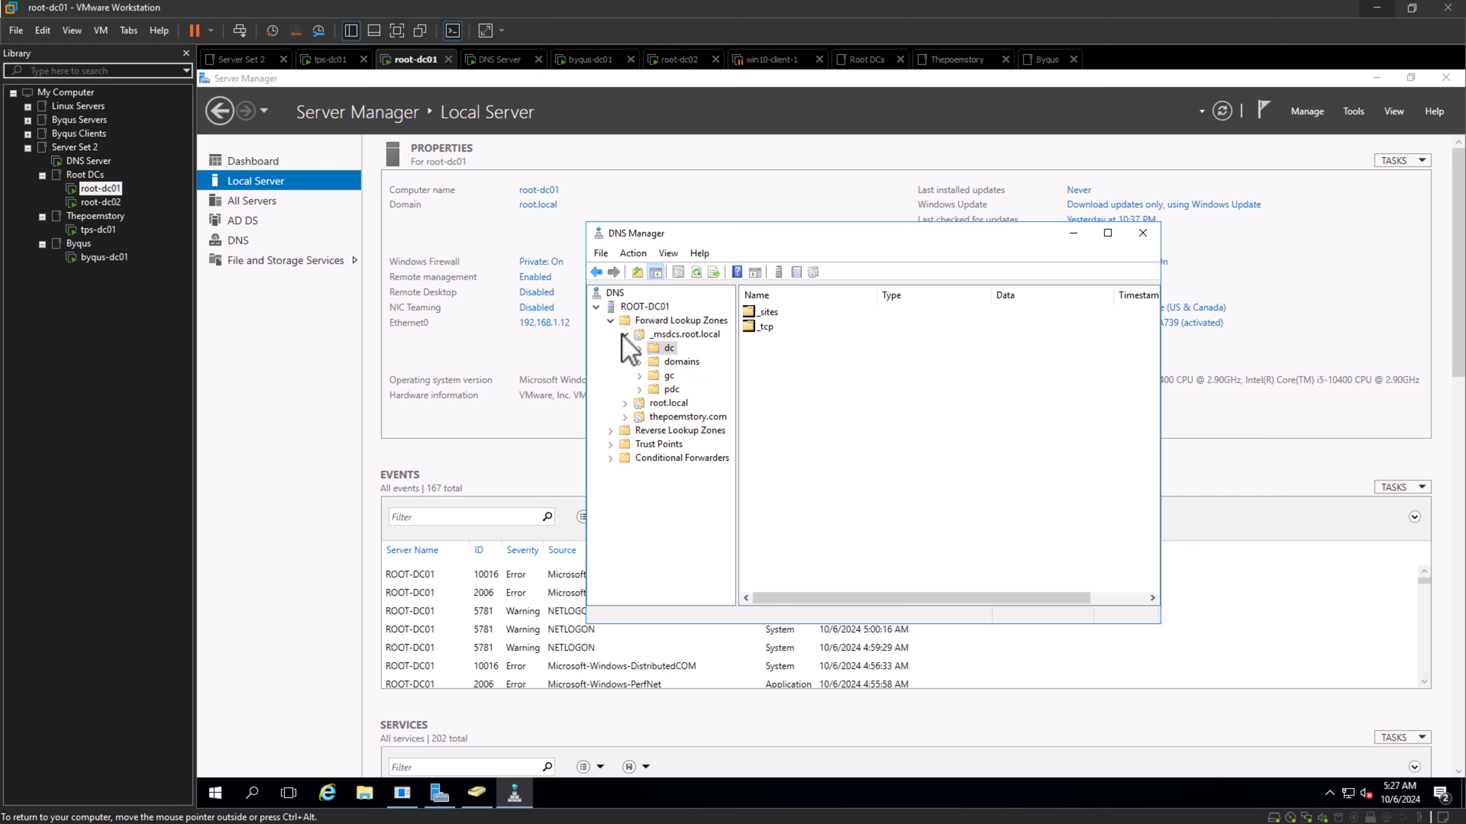
pyautogui.click(625, 335)
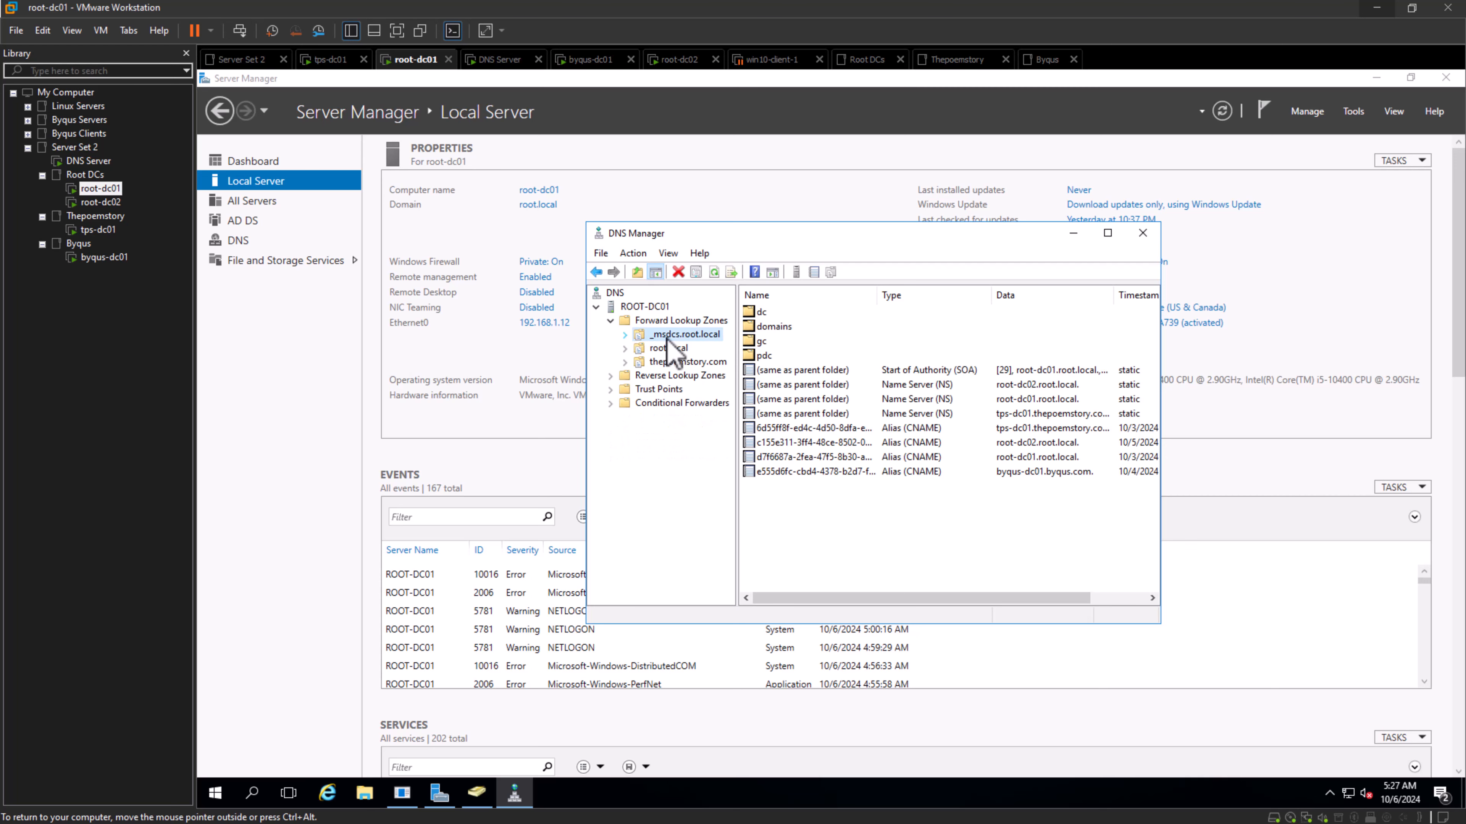
# - View the root.local zone's records and its _msdcs delegation, leaving root.local and _msdcs.root.local collapsed
pyautogui.click(669, 350)
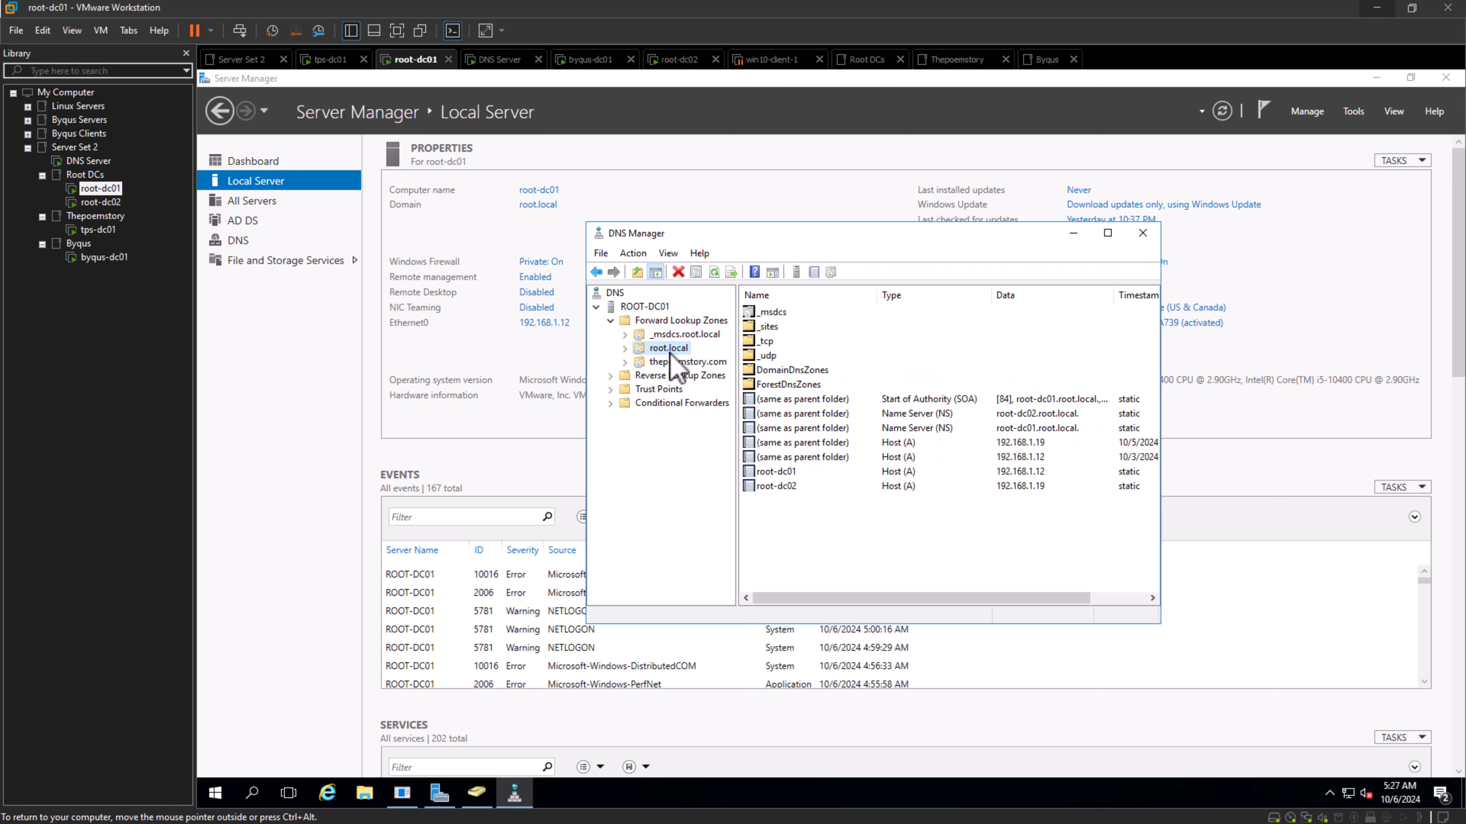
pyautogui.click(624, 349)
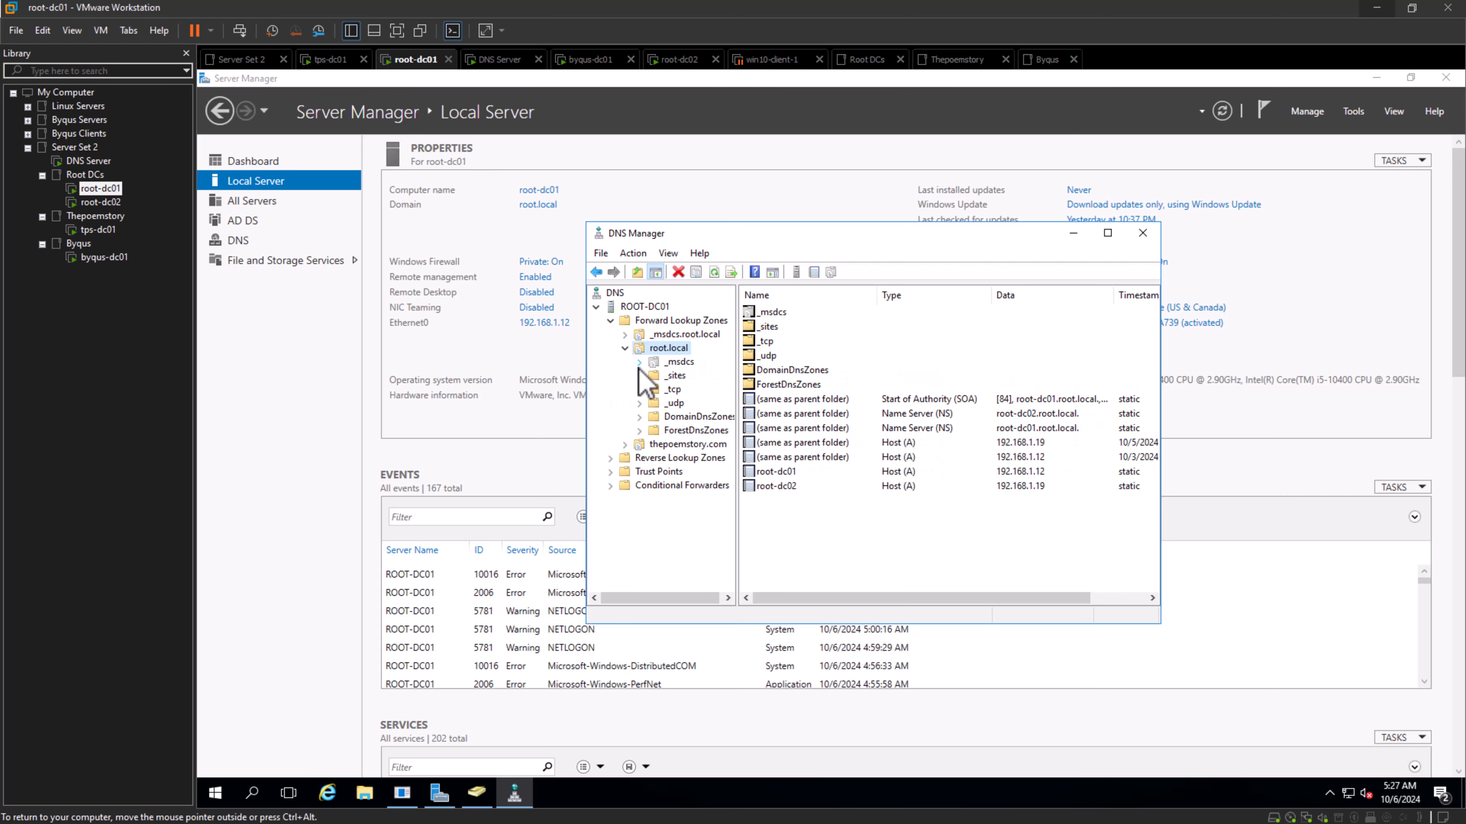
pyautogui.click(640, 365)
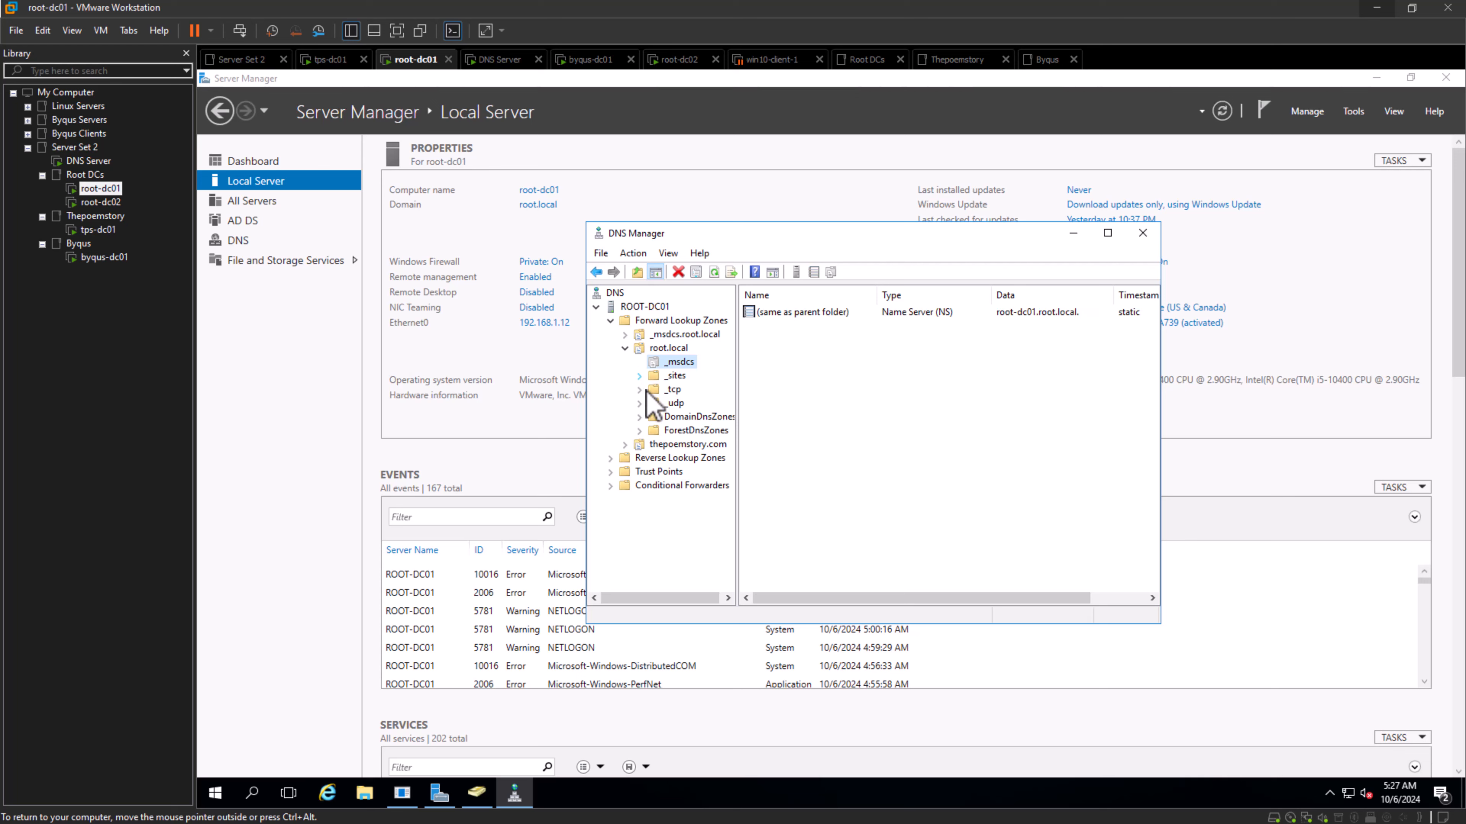
pyautogui.click(629, 351)
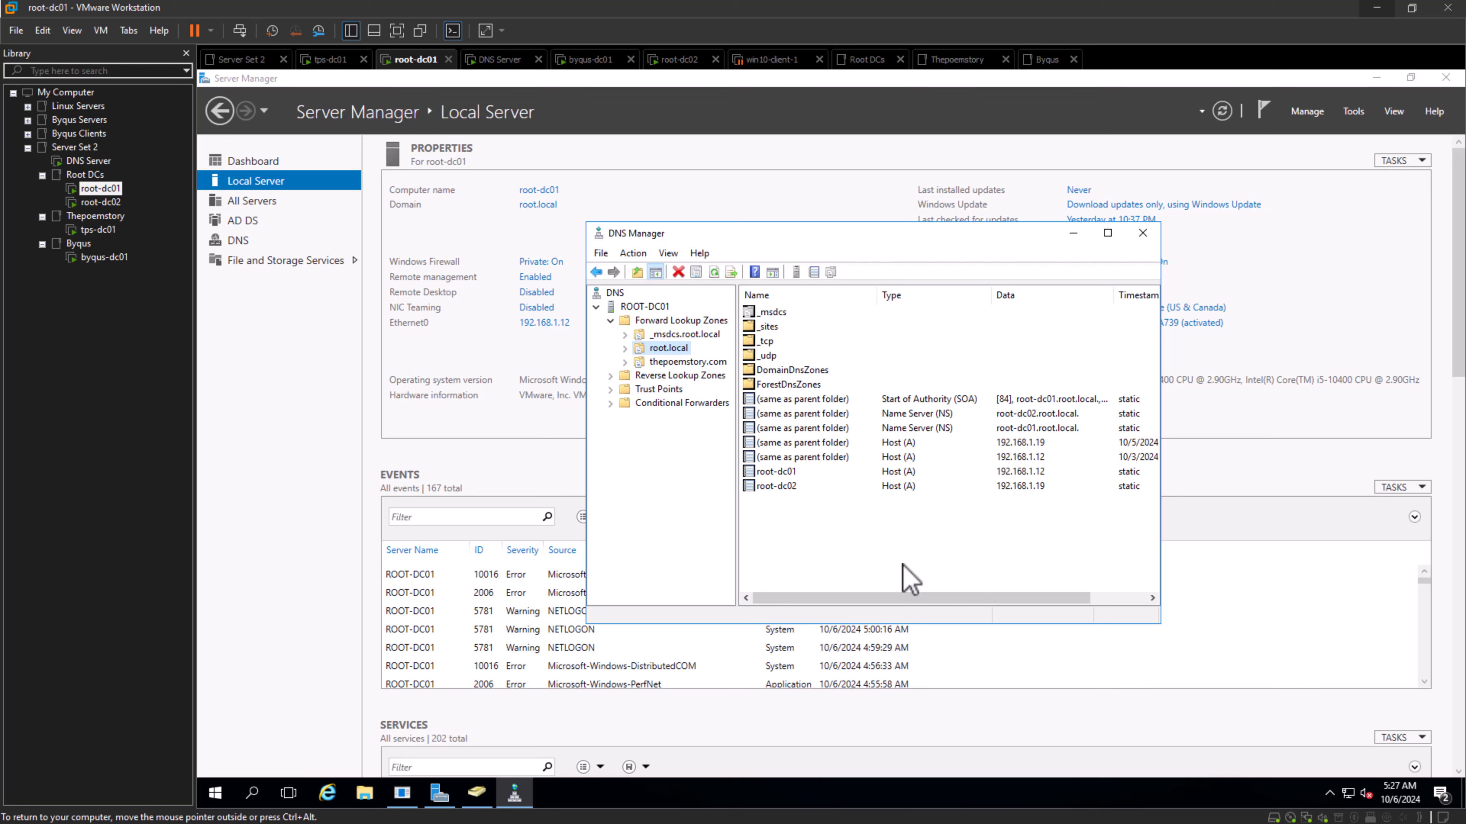
pyautogui.click(624, 335)
pyautogui.click(625, 335)
pyautogui.click(975, 557)
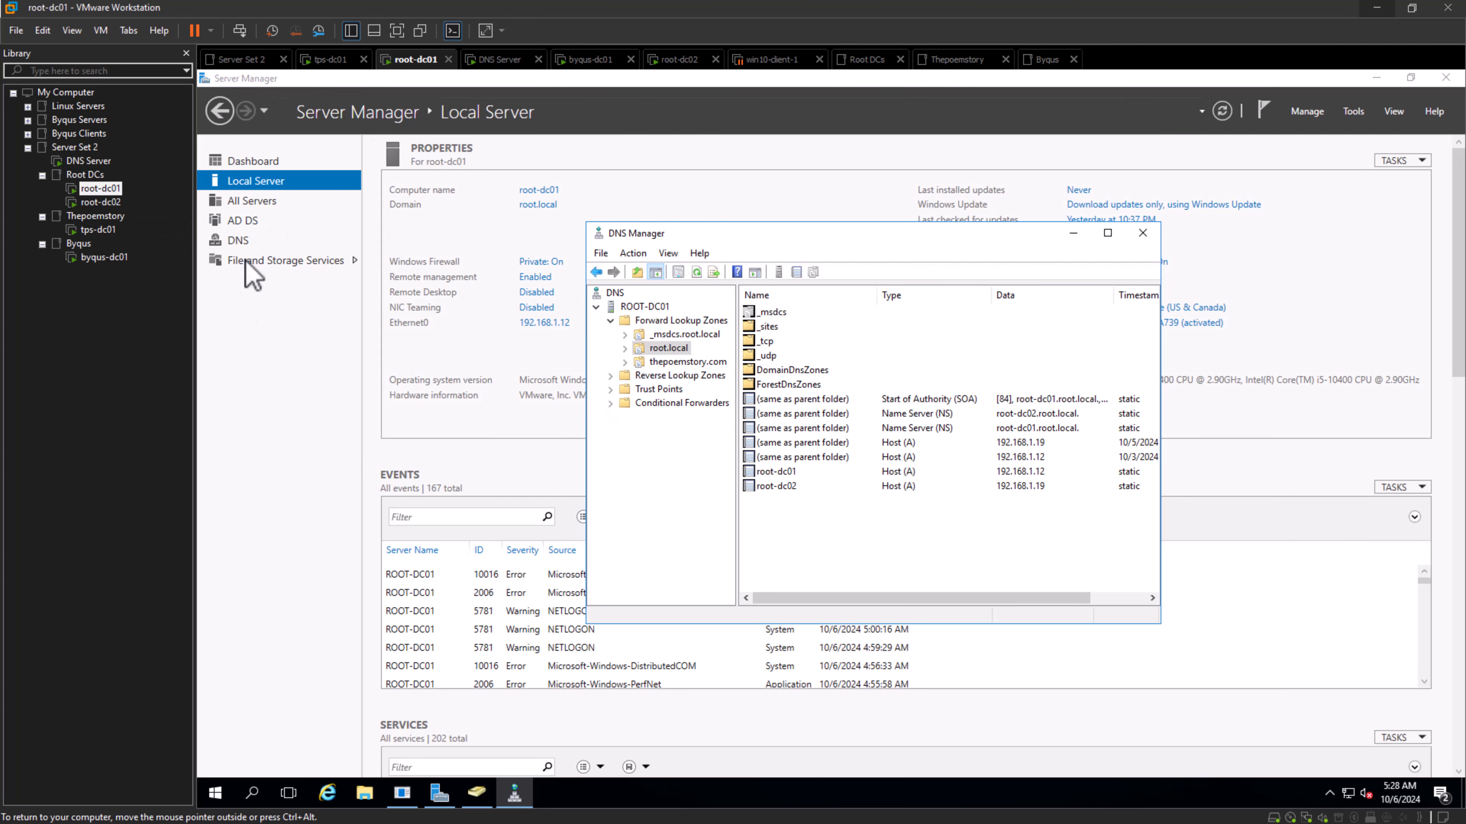
# - Switch to the DNS Server virtual machine and start a new forward lookup zone of the Secondary zone type
pyautogui.click(84, 174)
pyautogui.click(95, 189)
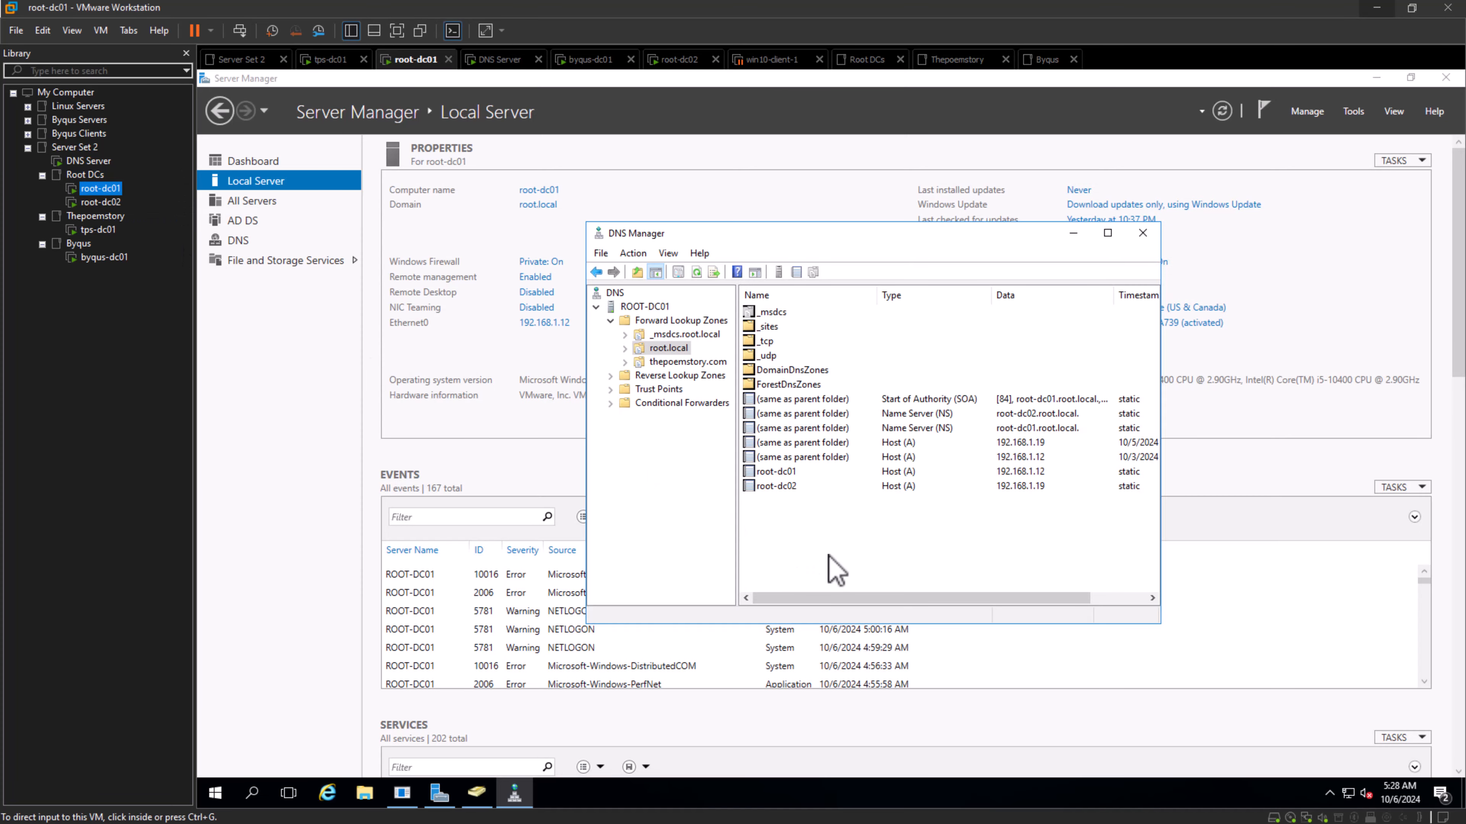
pyautogui.click(92, 167)
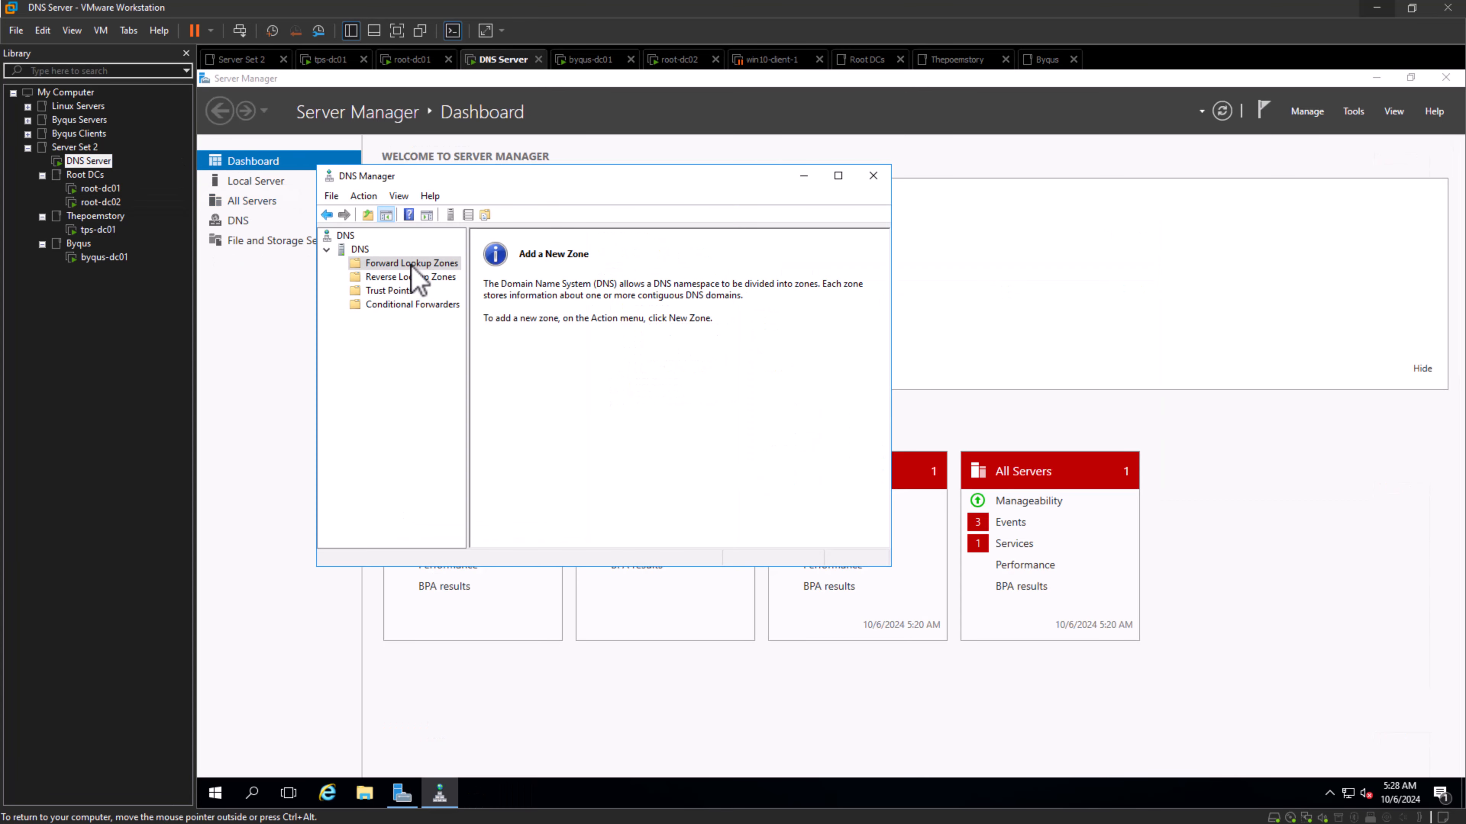
pyautogui.rightClick(412, 263)
pyautogui.click(451, 276)
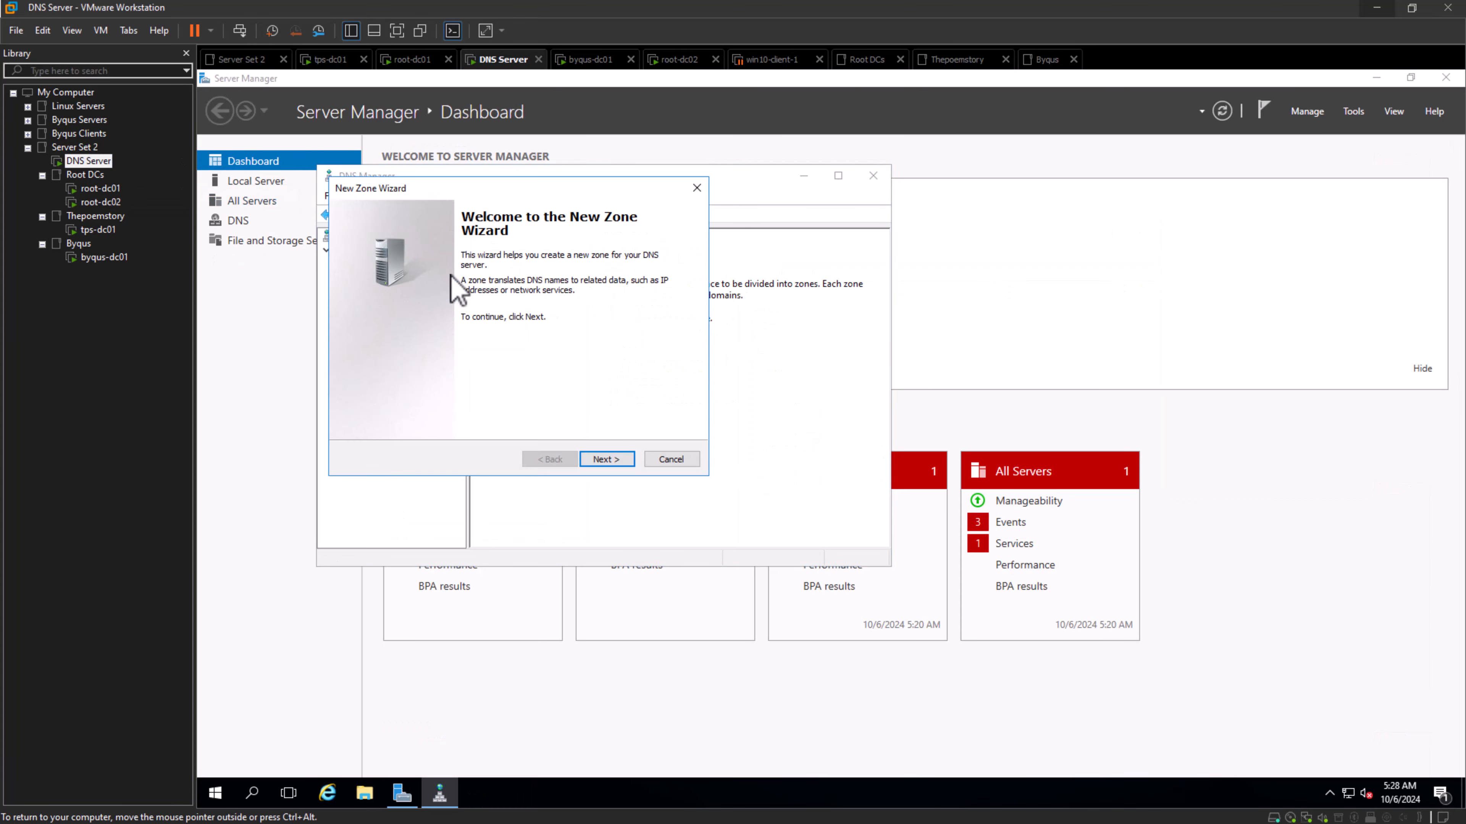
pyautogui.click(606, 459)
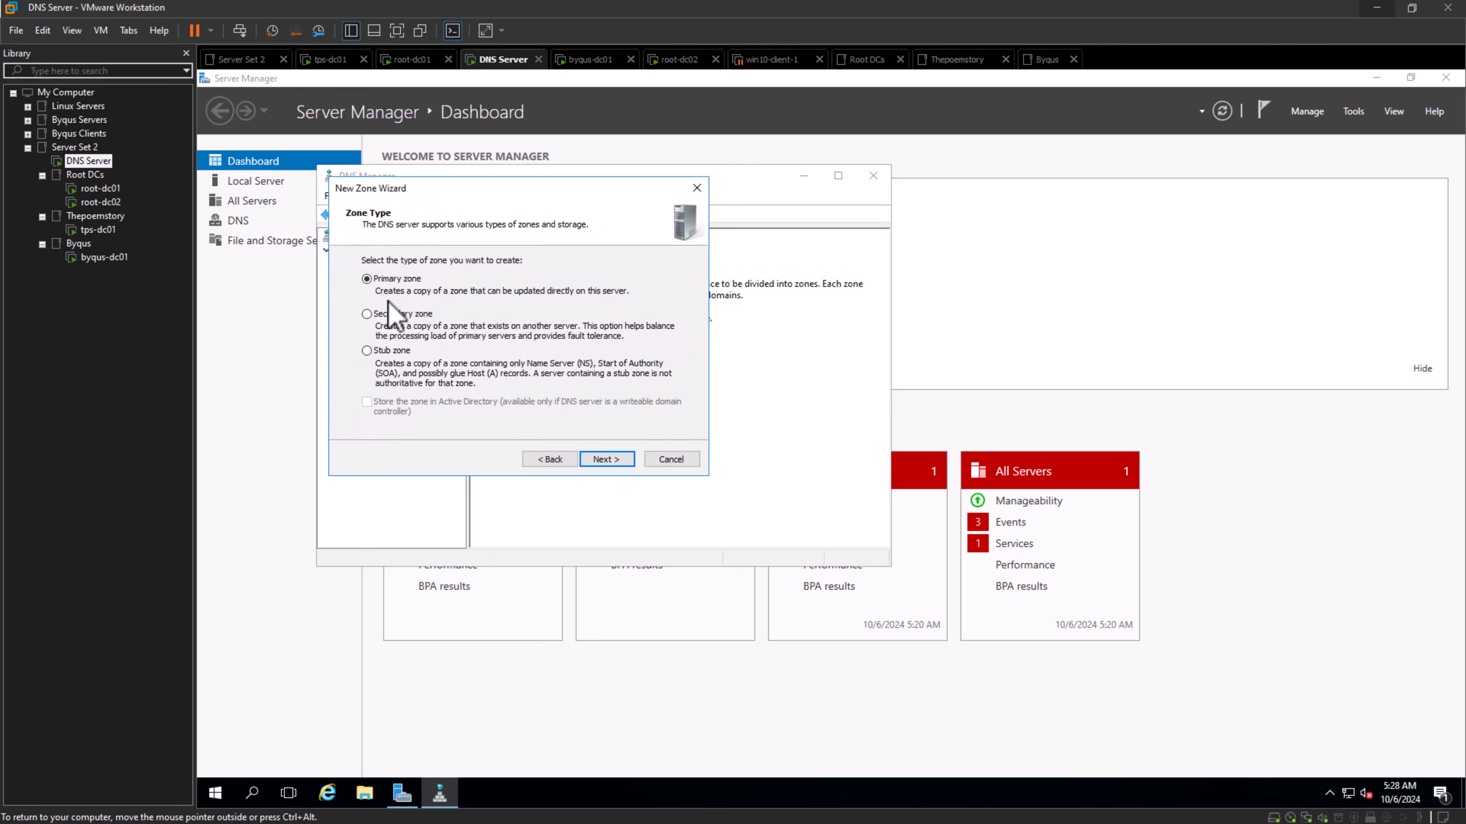
pyautogui.click(608, 460)
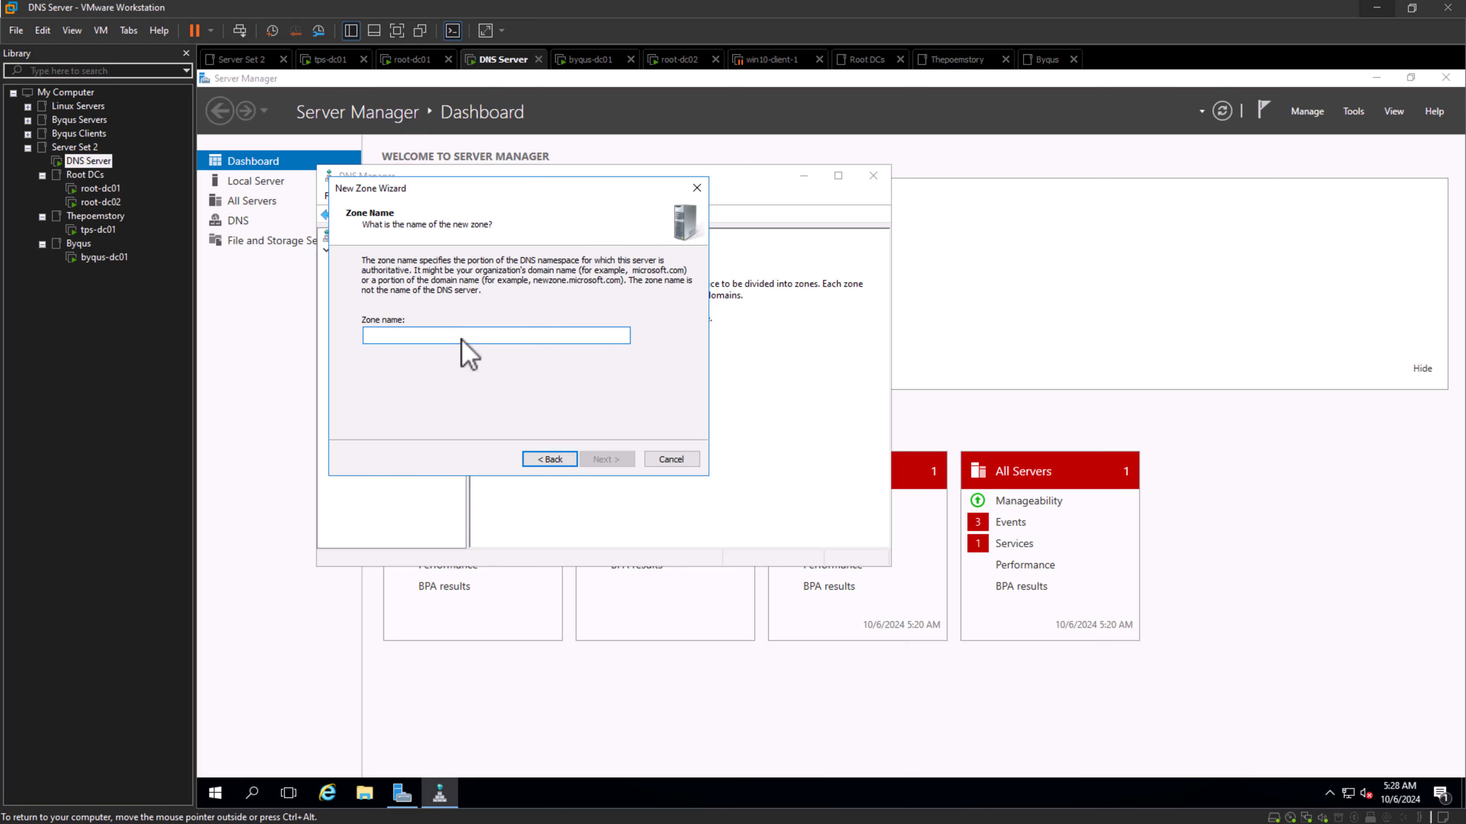
# - Name the new secondary zone root.local and continue to its master DNS servers
pyautogui.write('root.local')
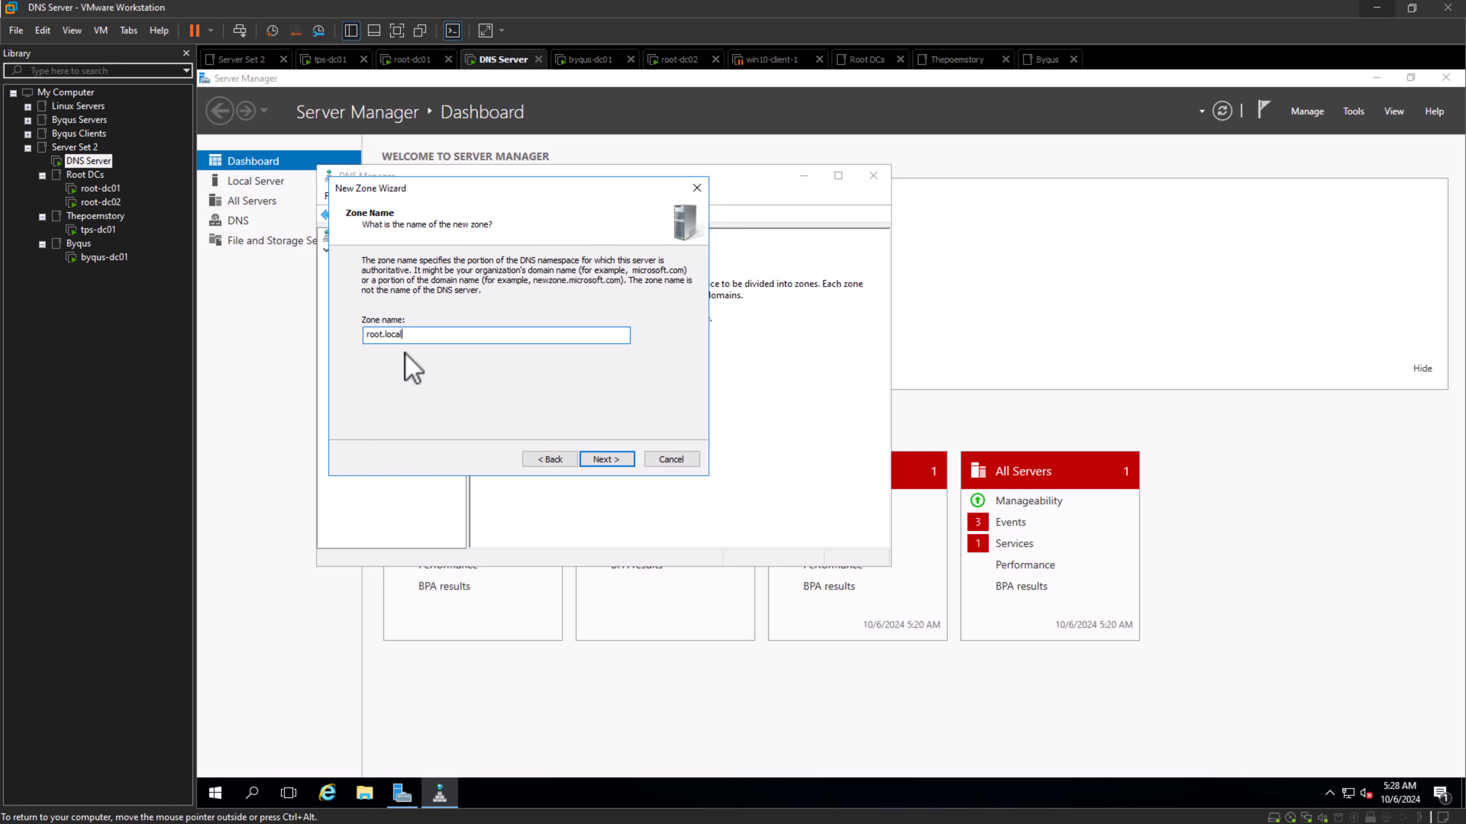
pyautogui.moveTo(416, 336); pyautogui.dragTo(332, 329)
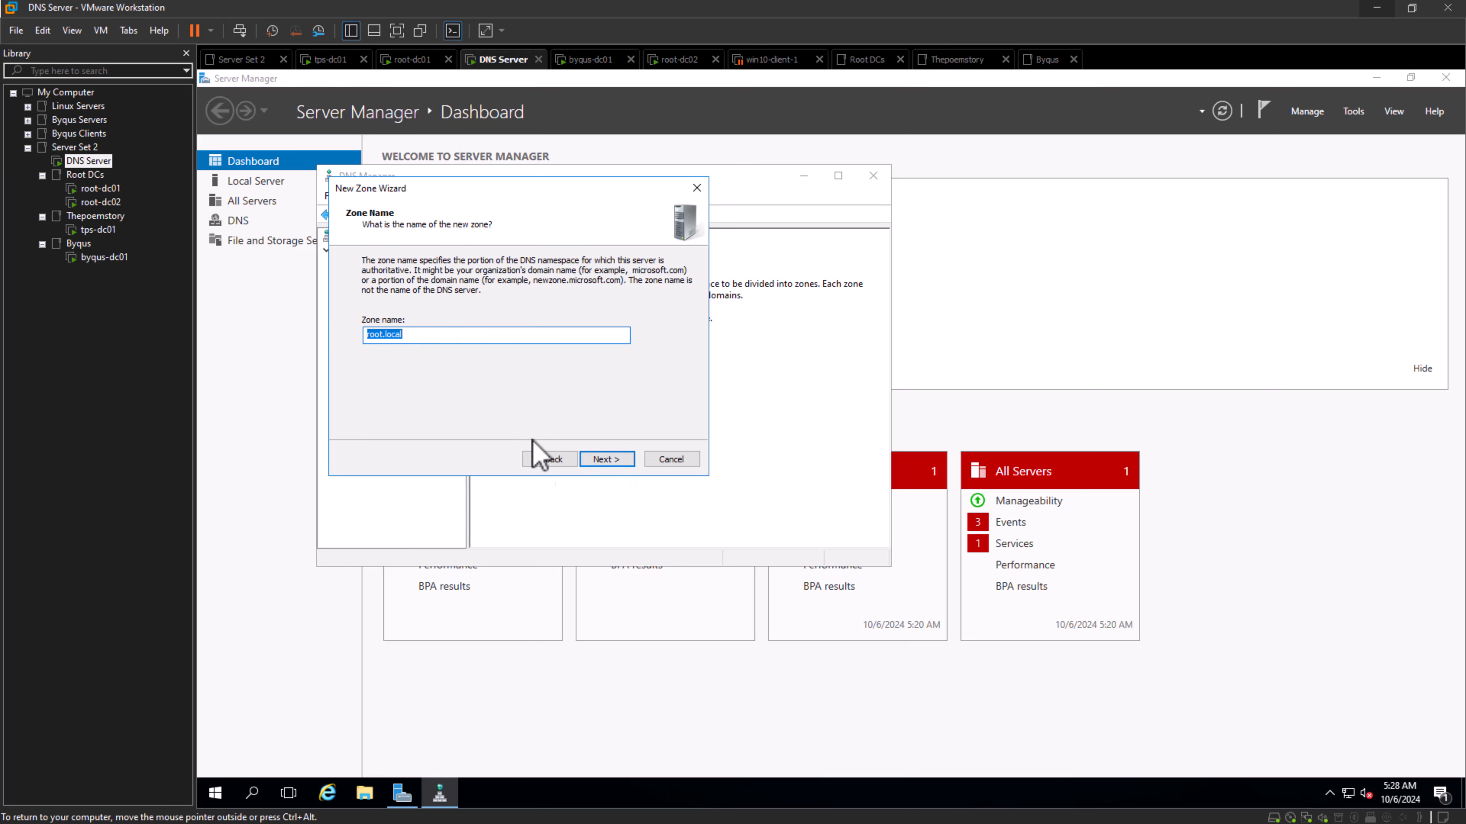
pyautogui.click(602, 462)
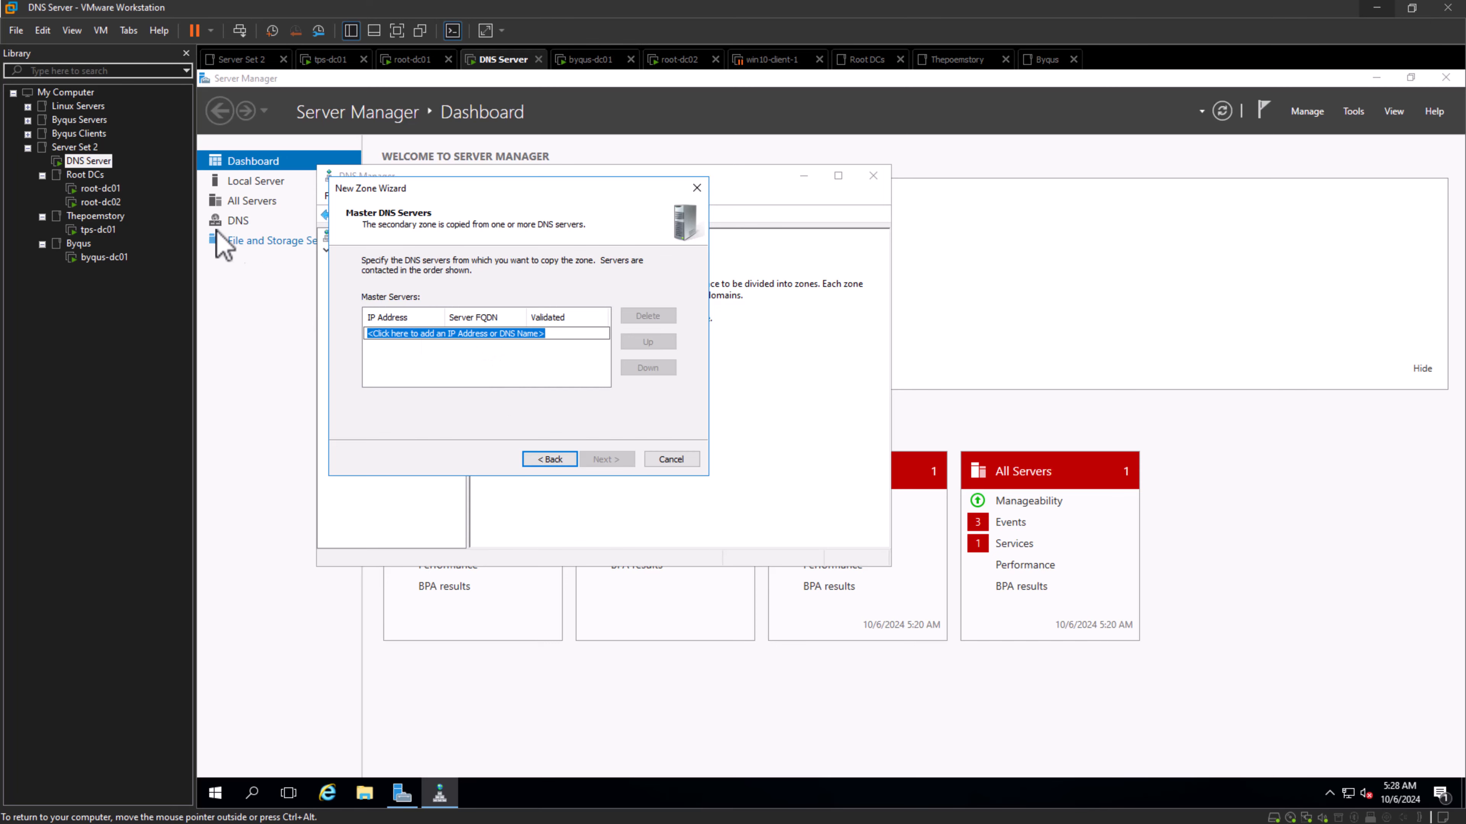
# - Check root-dc01's Ethernet0 IP address in its server properties, then return to the DNS Server virtual machine
pyautogui.click(101, 189)
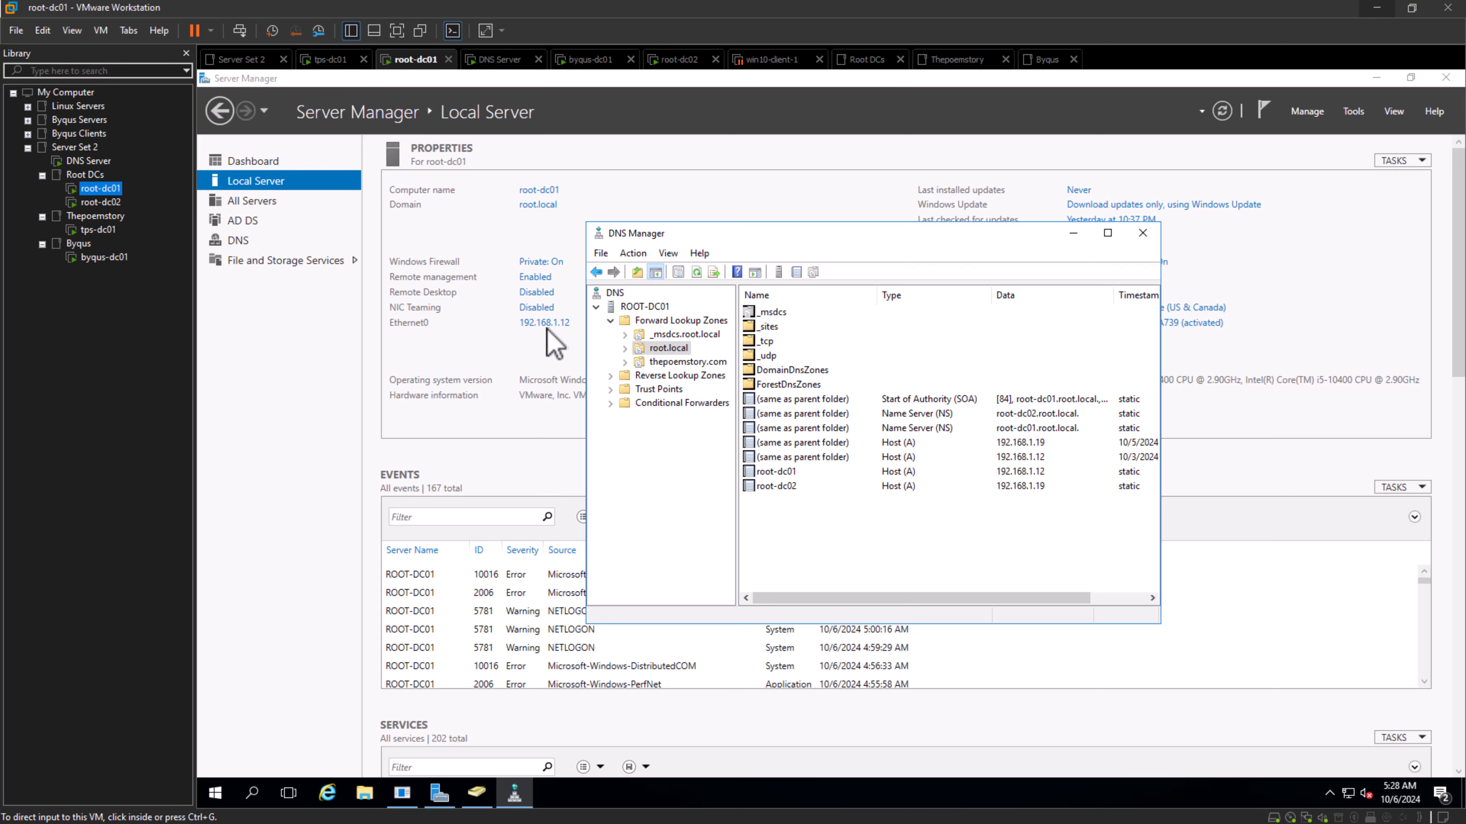
pyautogui.click(502, 328)
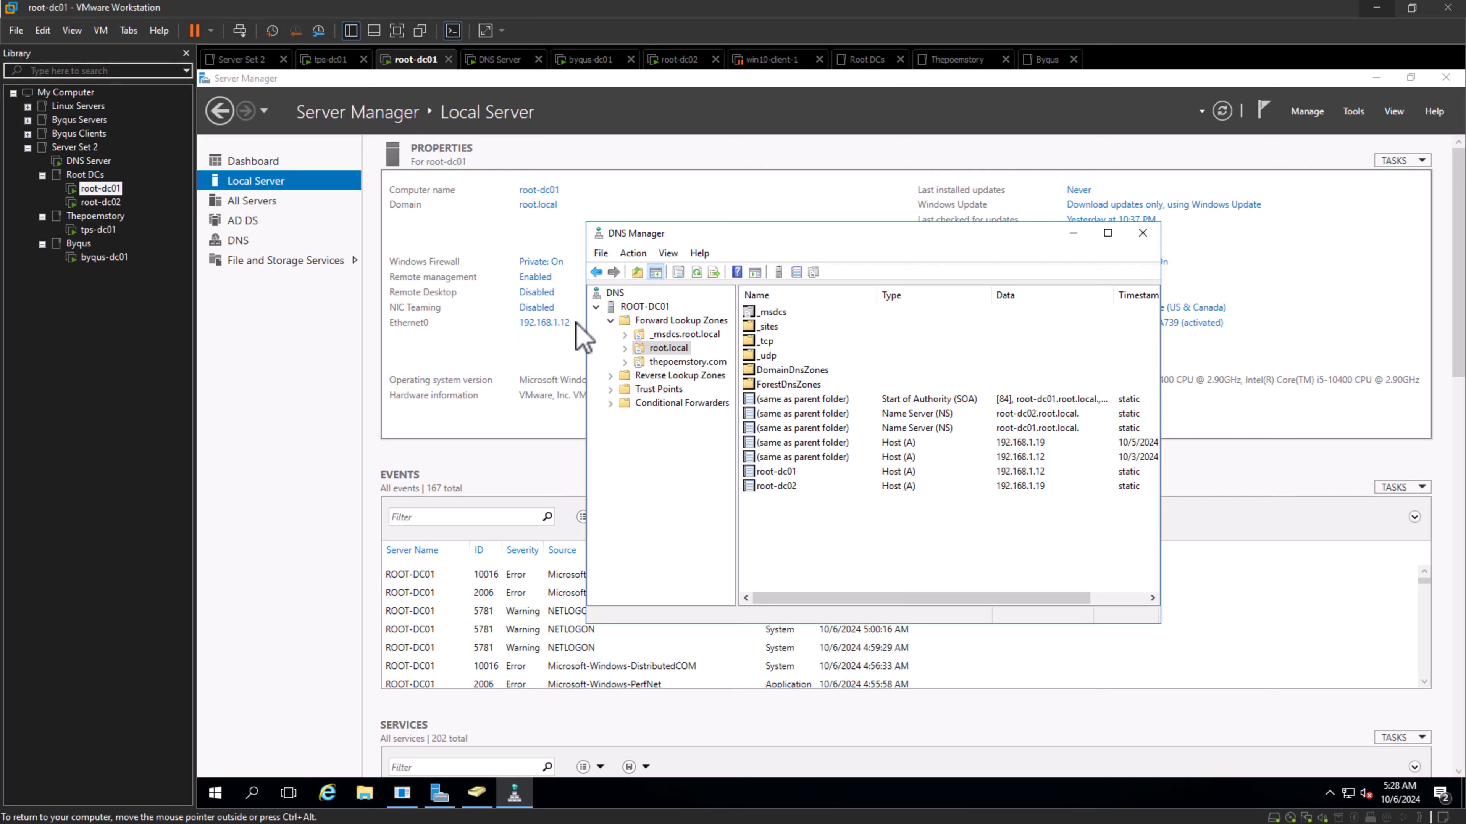
pyautogui.click(563, 335)
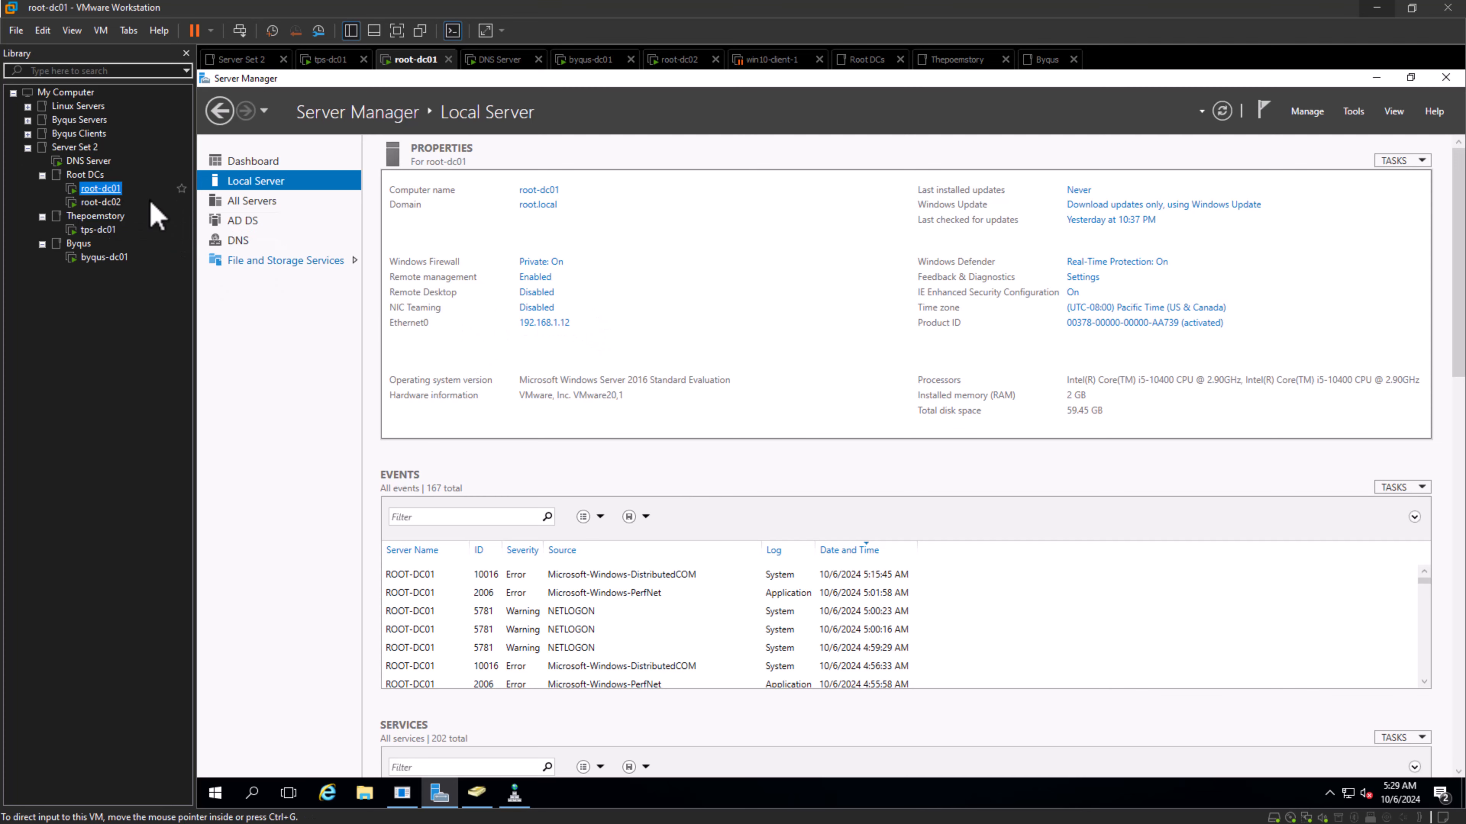
pyautogui.click(89, 160)
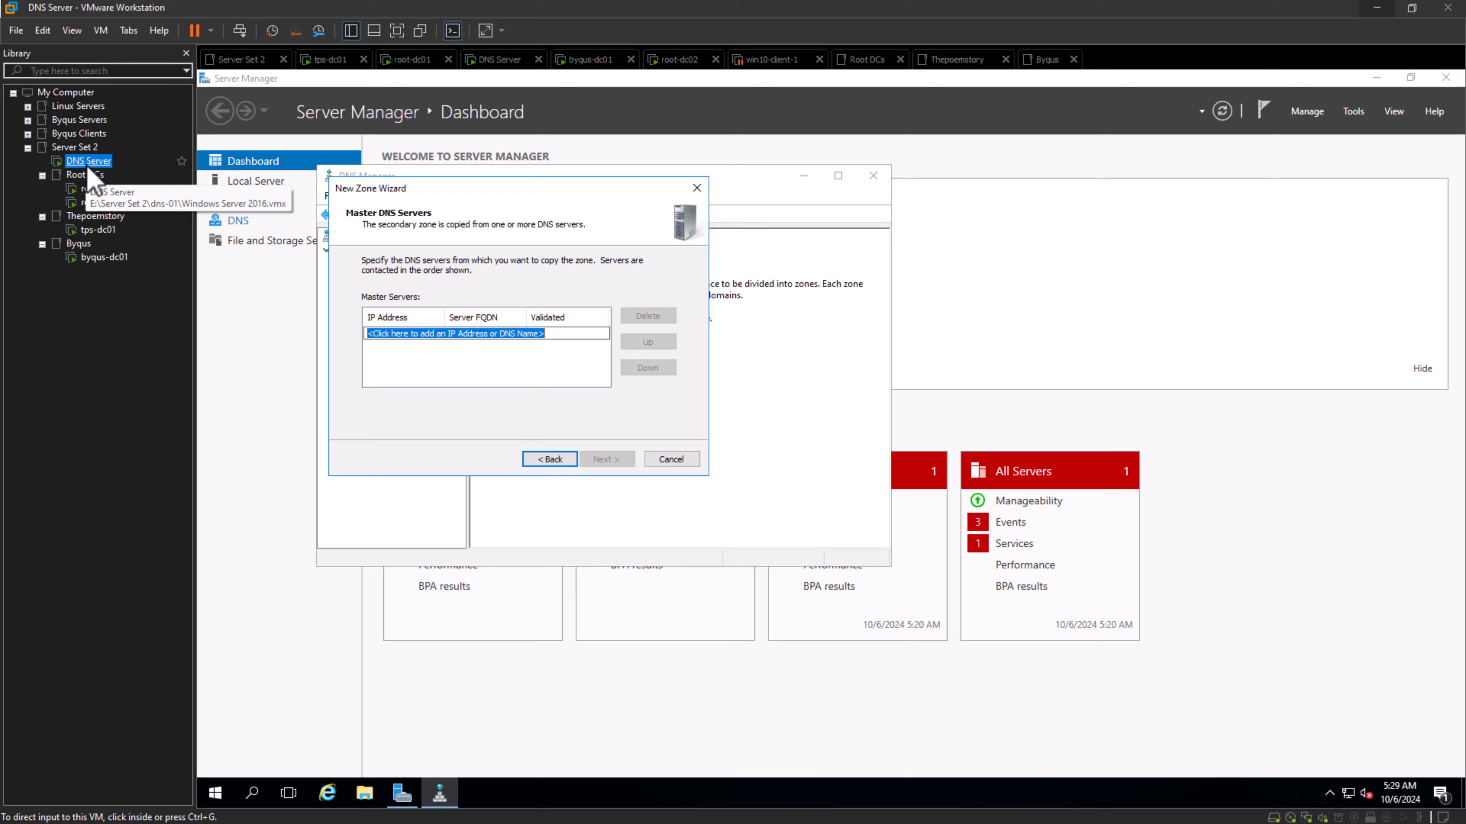
# - Add 192.168.1.12 as the master DNS server and finish creating the secondary zone
pyautogui.click(452, 334)
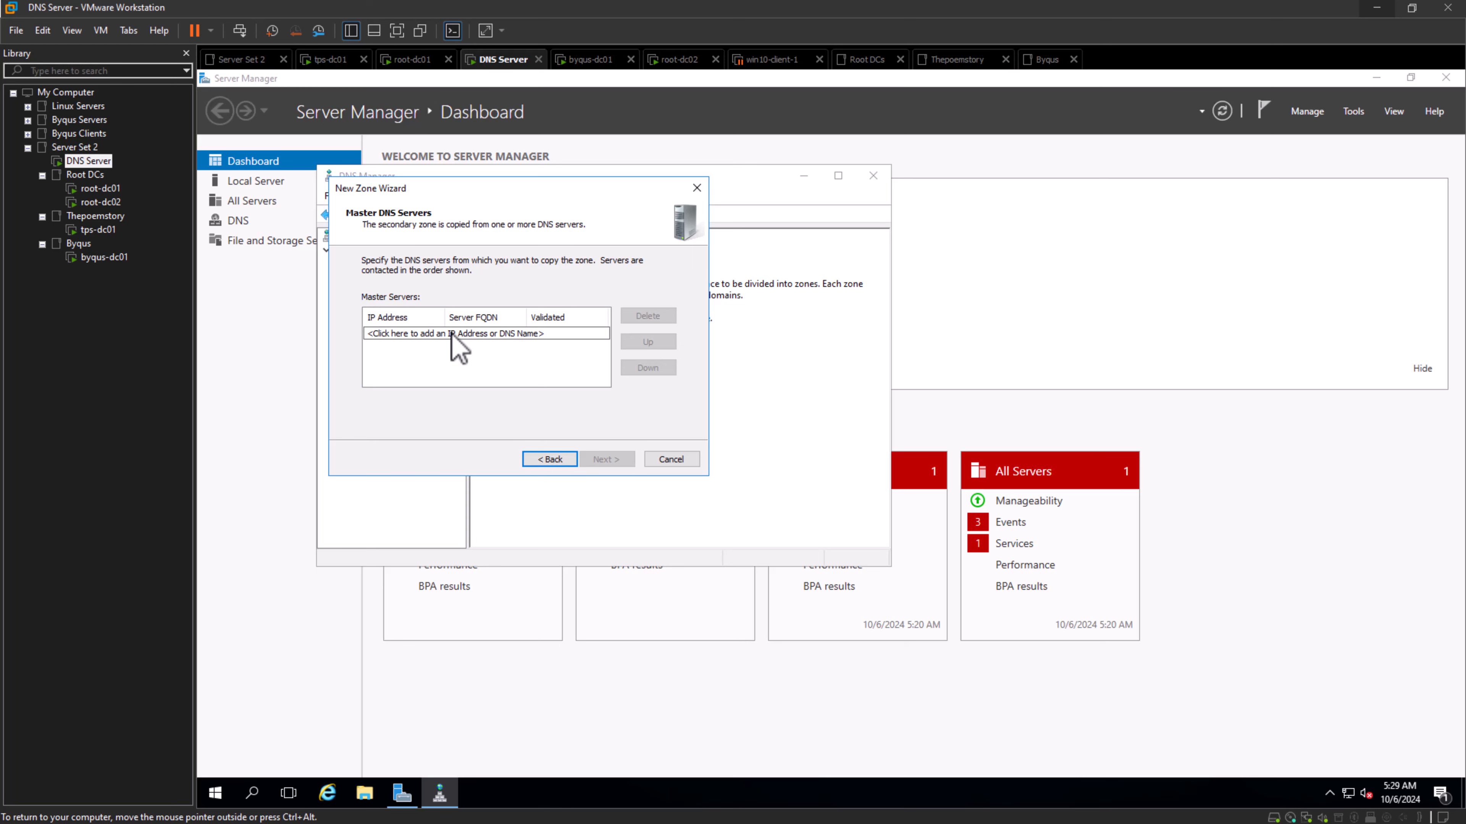
pyautogui.hotkey('ctrl', 'a')
pyautogui.write('1')
pyautogui.click(495, 361)
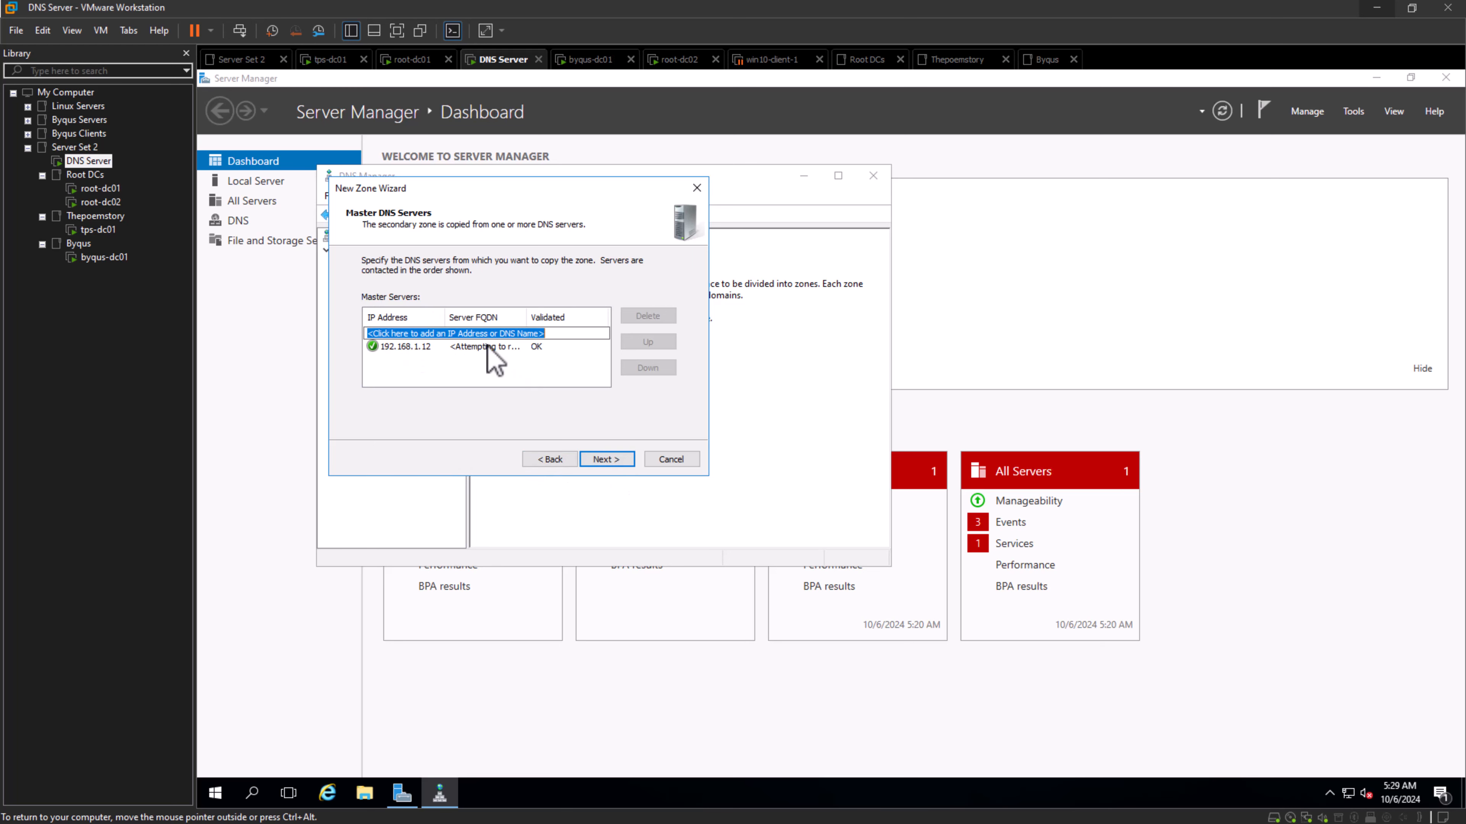
pyautogui.click(416, 343)
pyautogui.click(454, 367)
pyautogui.click(607, 460)
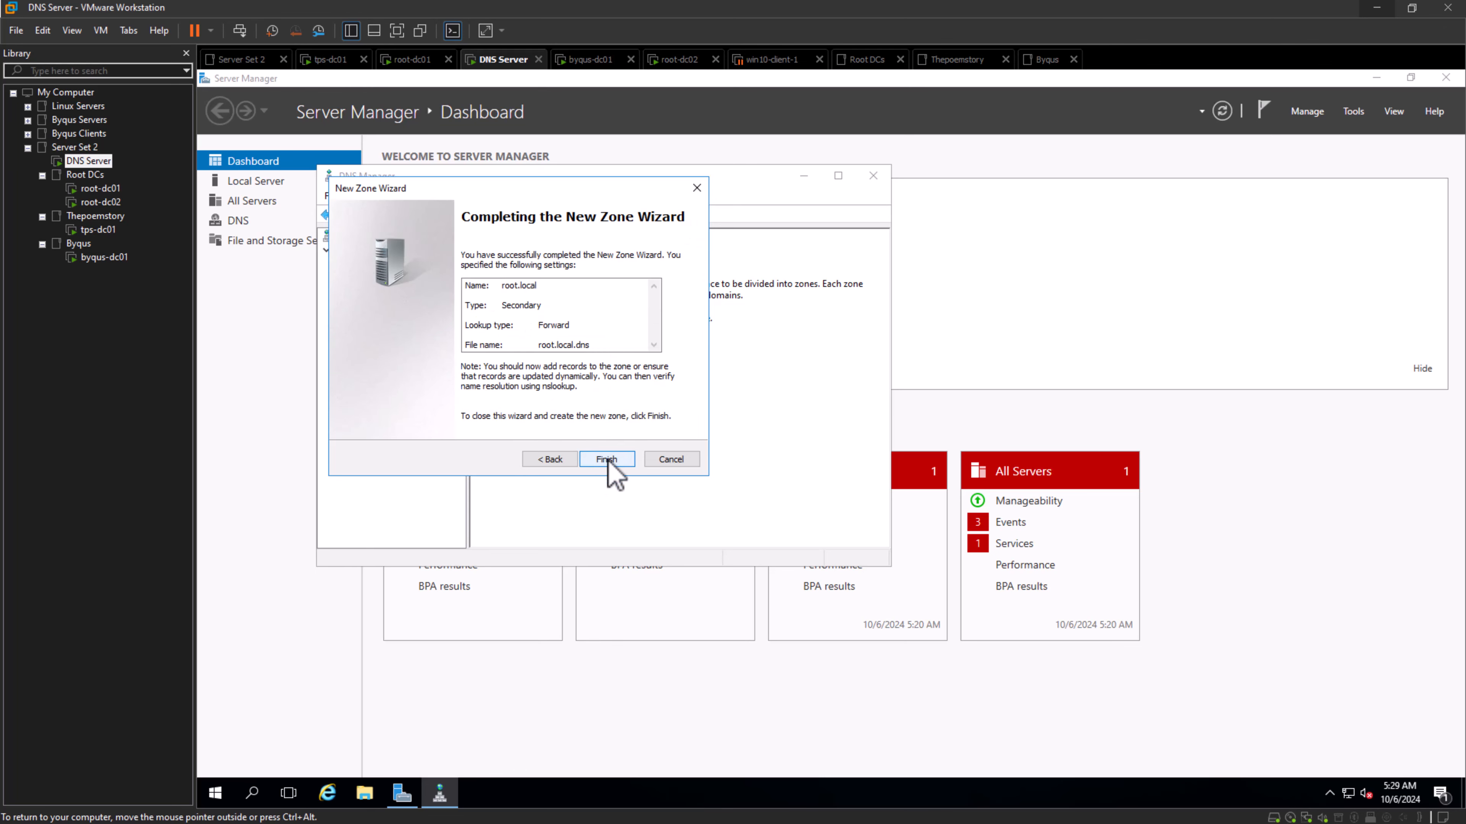
pyautogui.click(545, 460)
pyautogui.click(607, 461)
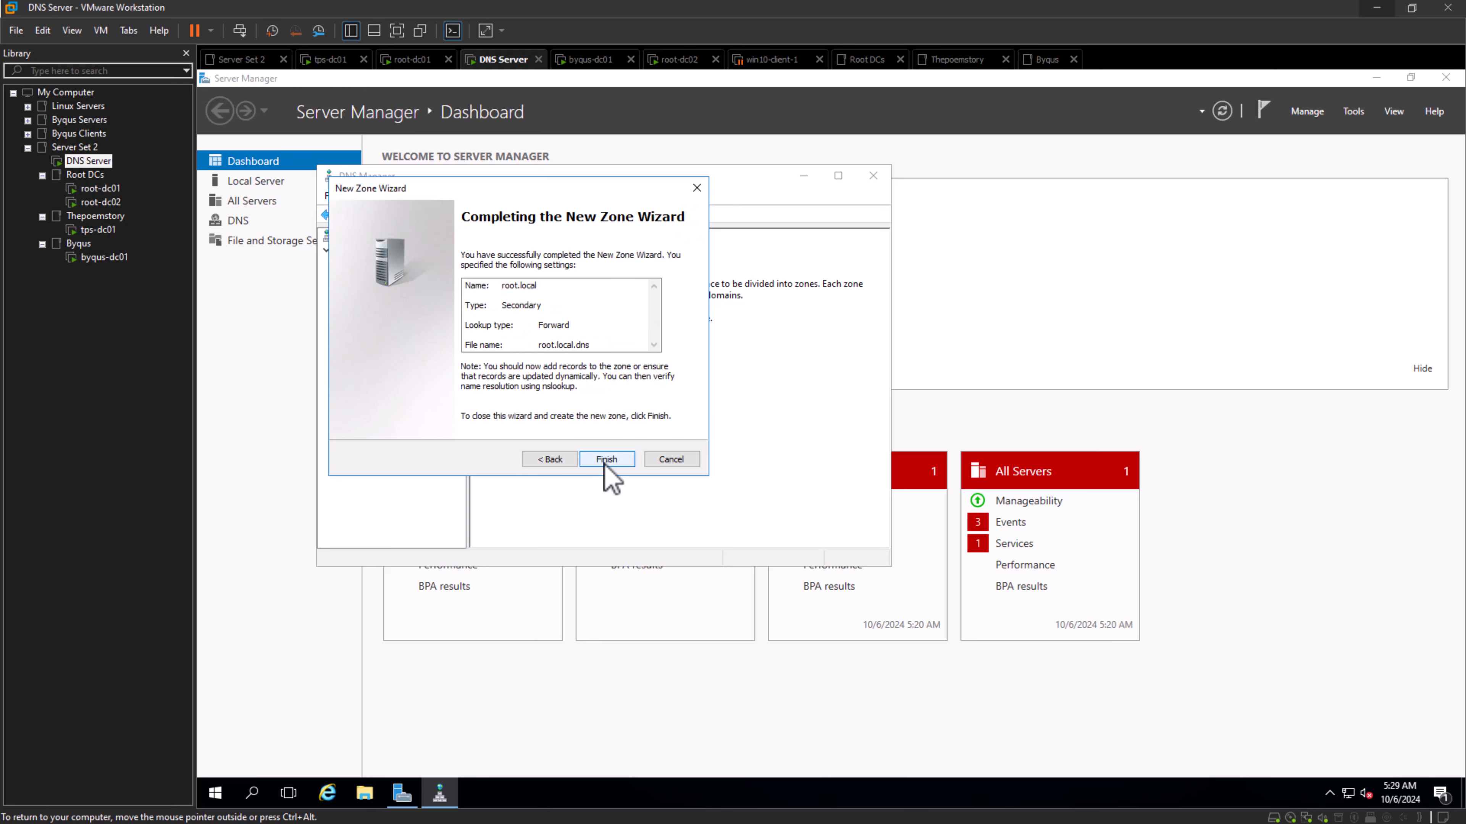
pyautogui.click(605, 460)
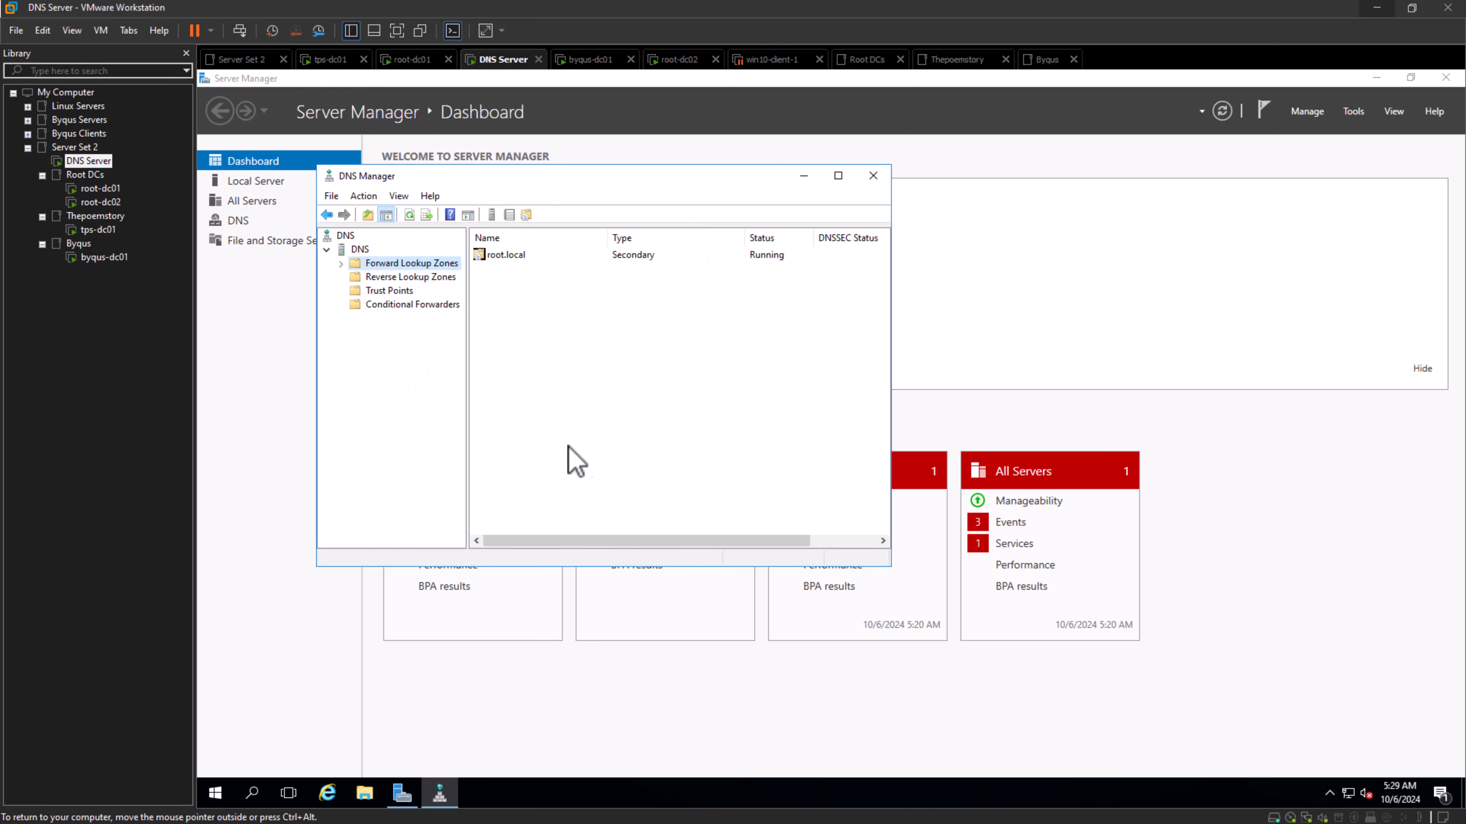
# - Expand the Forward Lookup Zones on the DNS Server and open the new root.local zone to check its loading status
pyautogui.click(340, 264)
pyautogui.click(401, 277)
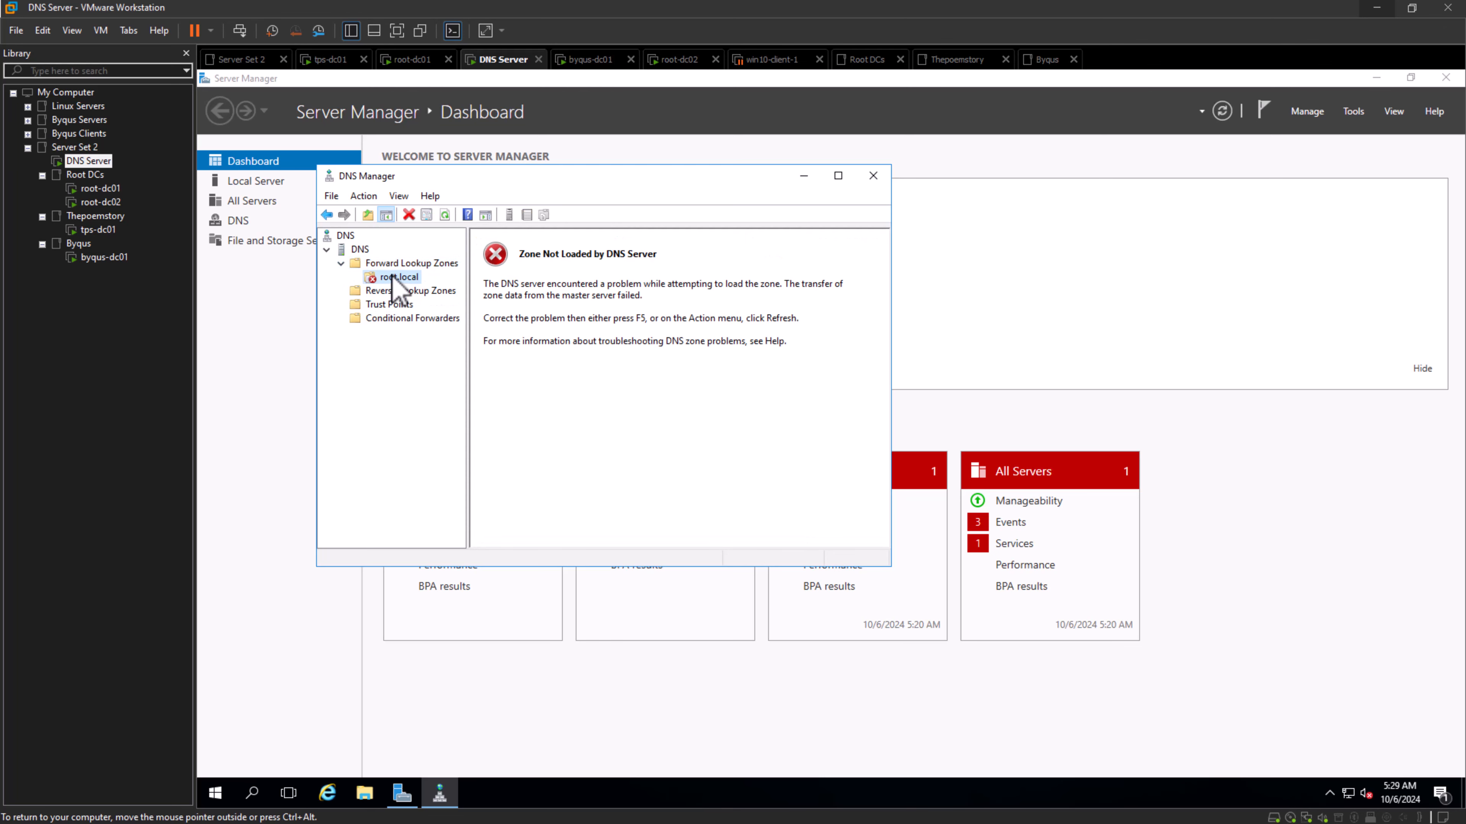
pyautogui.click(579, 260)
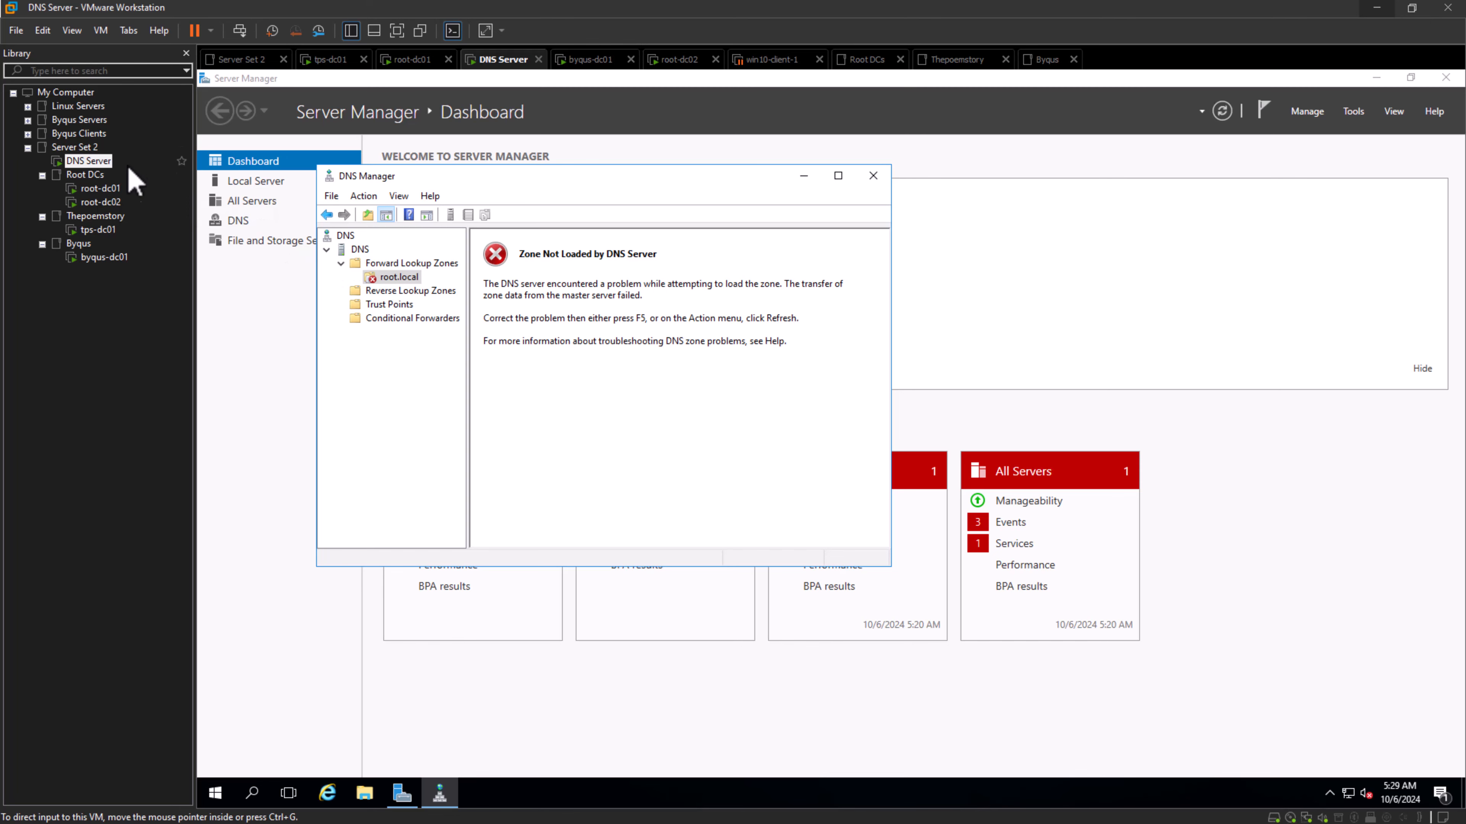
# - Switch to the root-dc01 virtual machine and open a new DNS Manager window
pyautogui.click(106, 189)
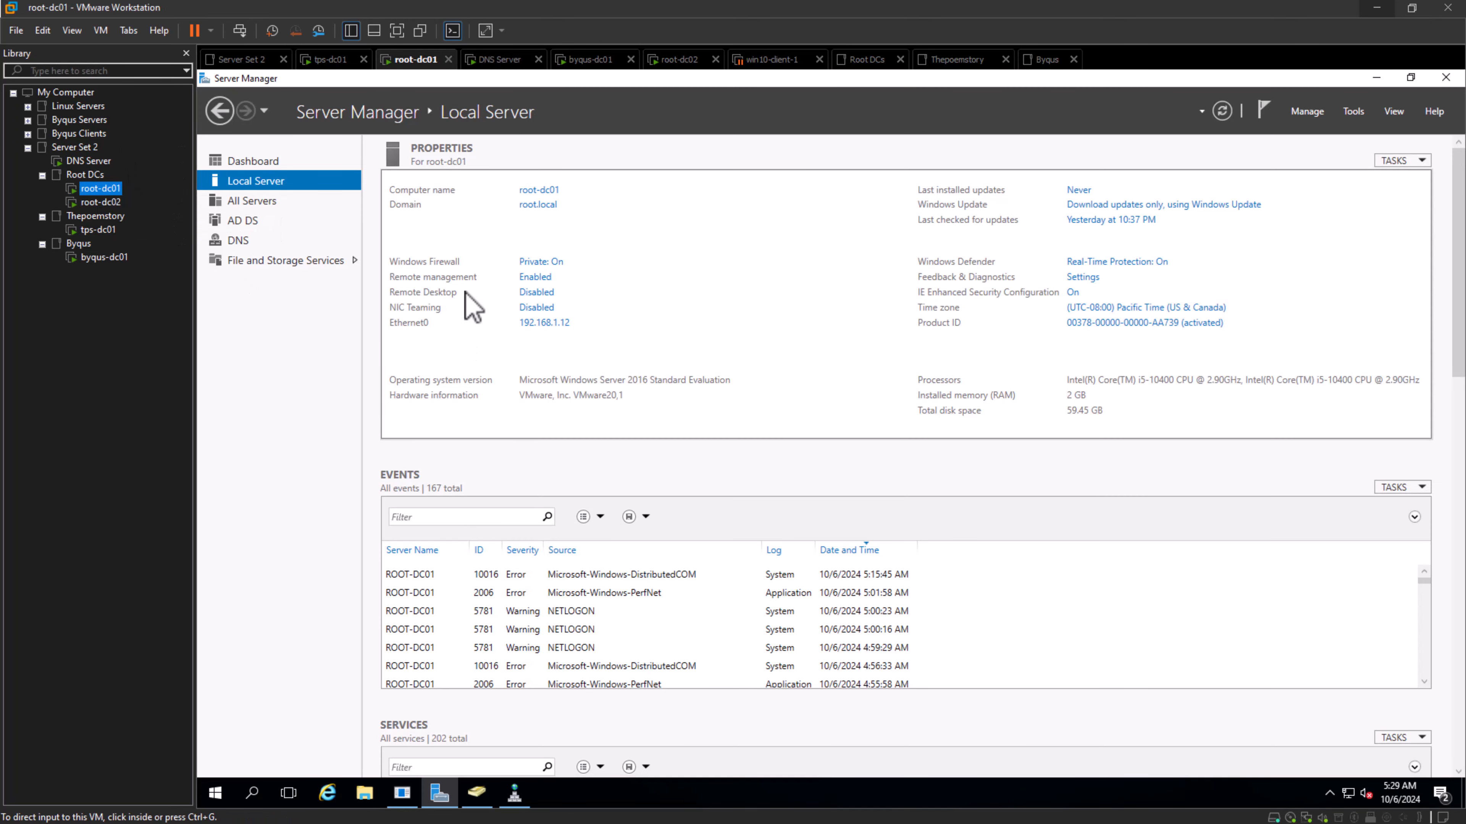
pyautogui.click(476, 793)
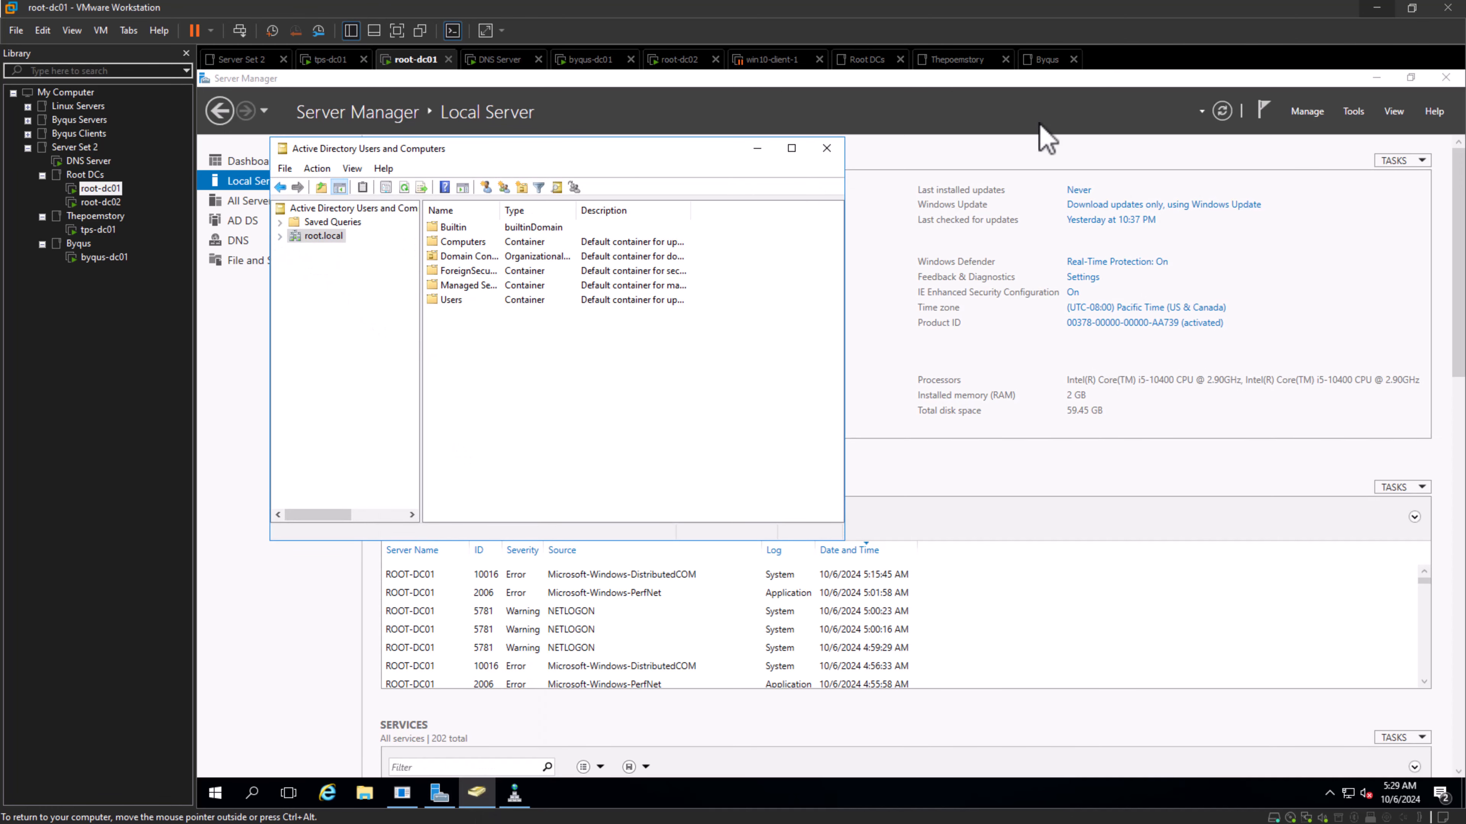
pyautogui.click(1357, 115)
pyautogui.click(1357, 113)
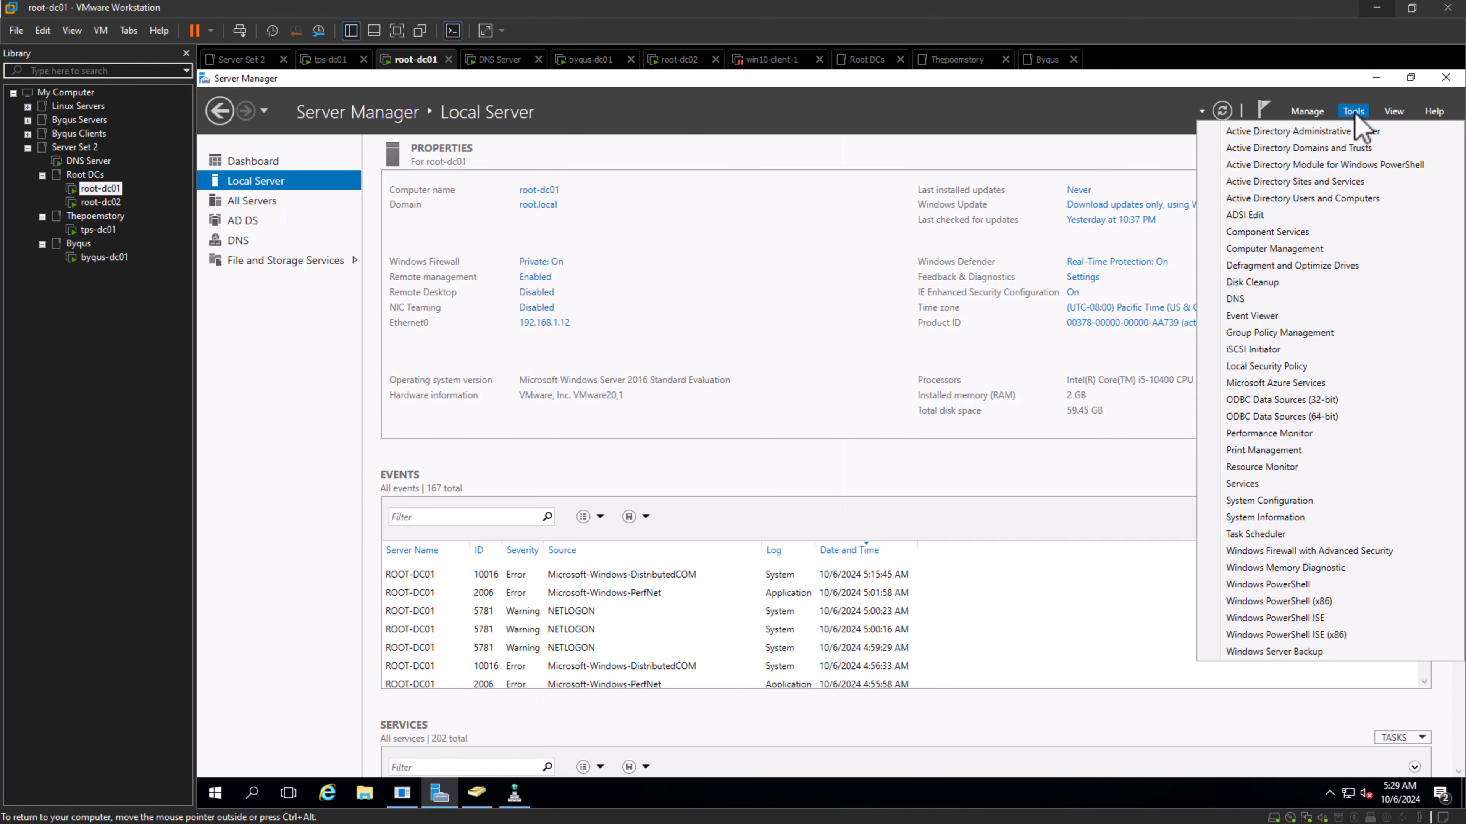
pyautogui.click(1243, 300)
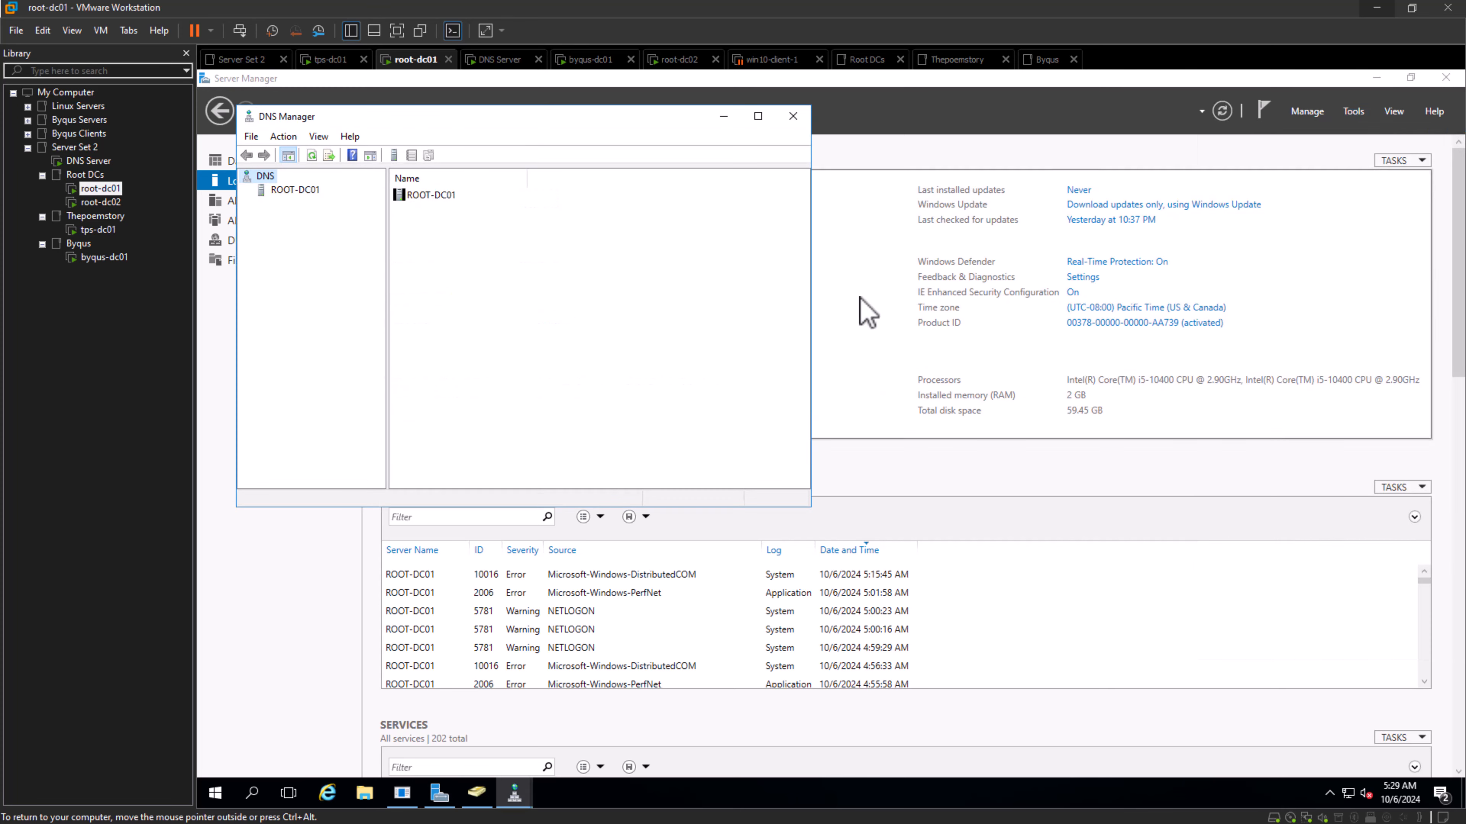
# - Expand ROOT-DC01 and its Forward Lookup Zones, then open the root.local zone
pyautogui.doubleClick(297, 190)
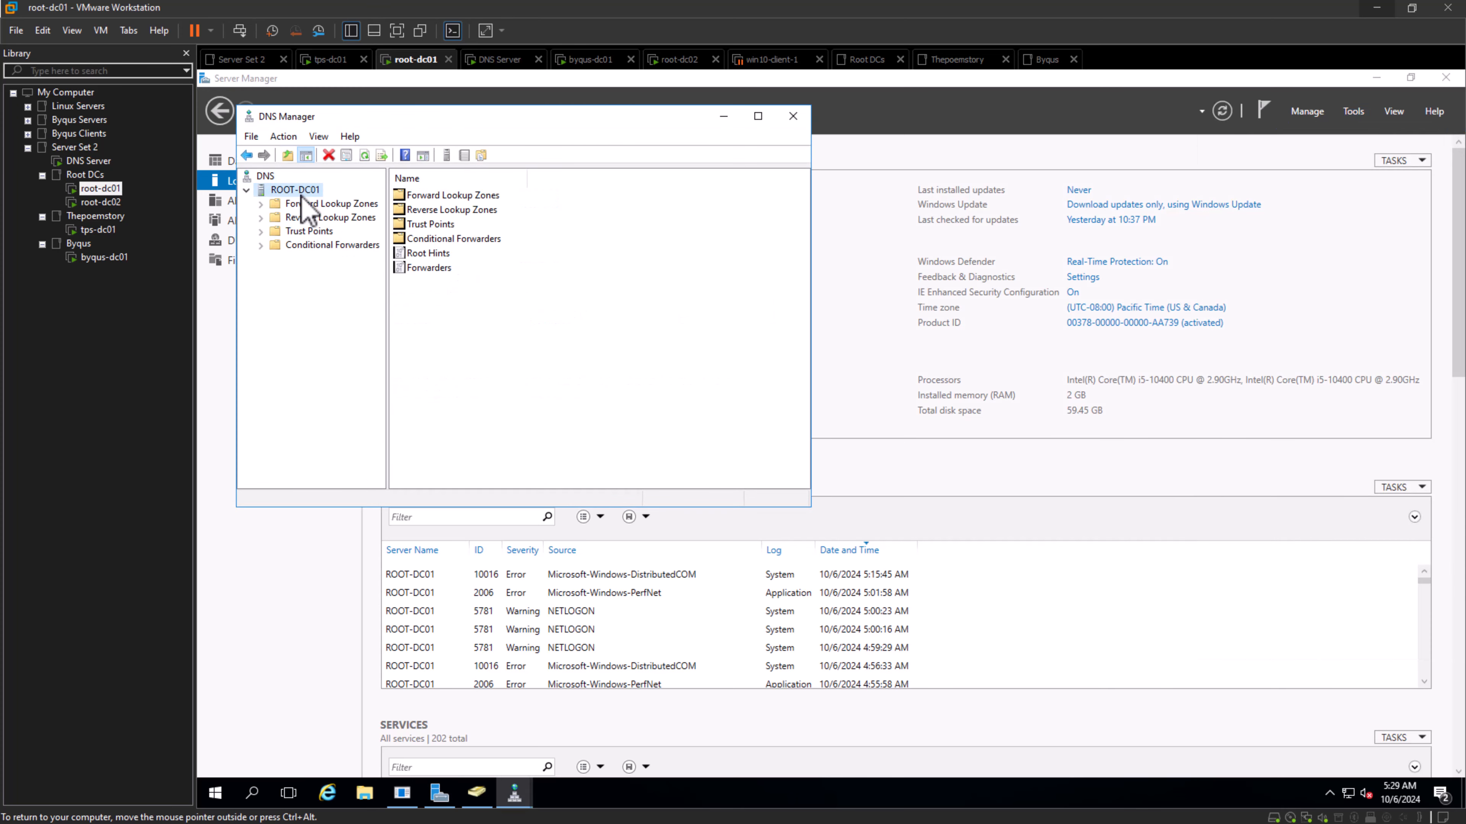
pyautogui.click(262, 205)
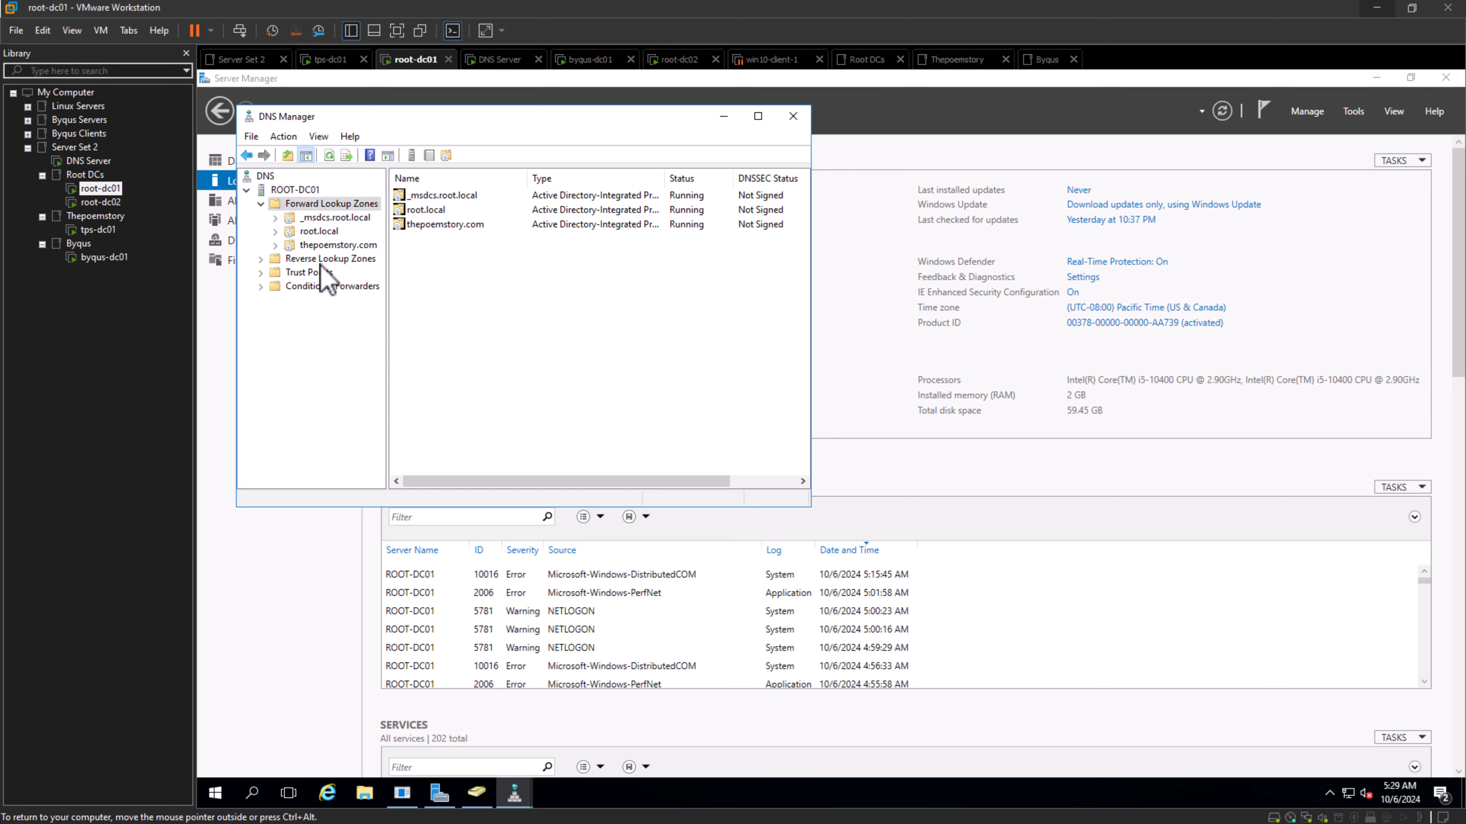
pyautogui.click(316, 233)
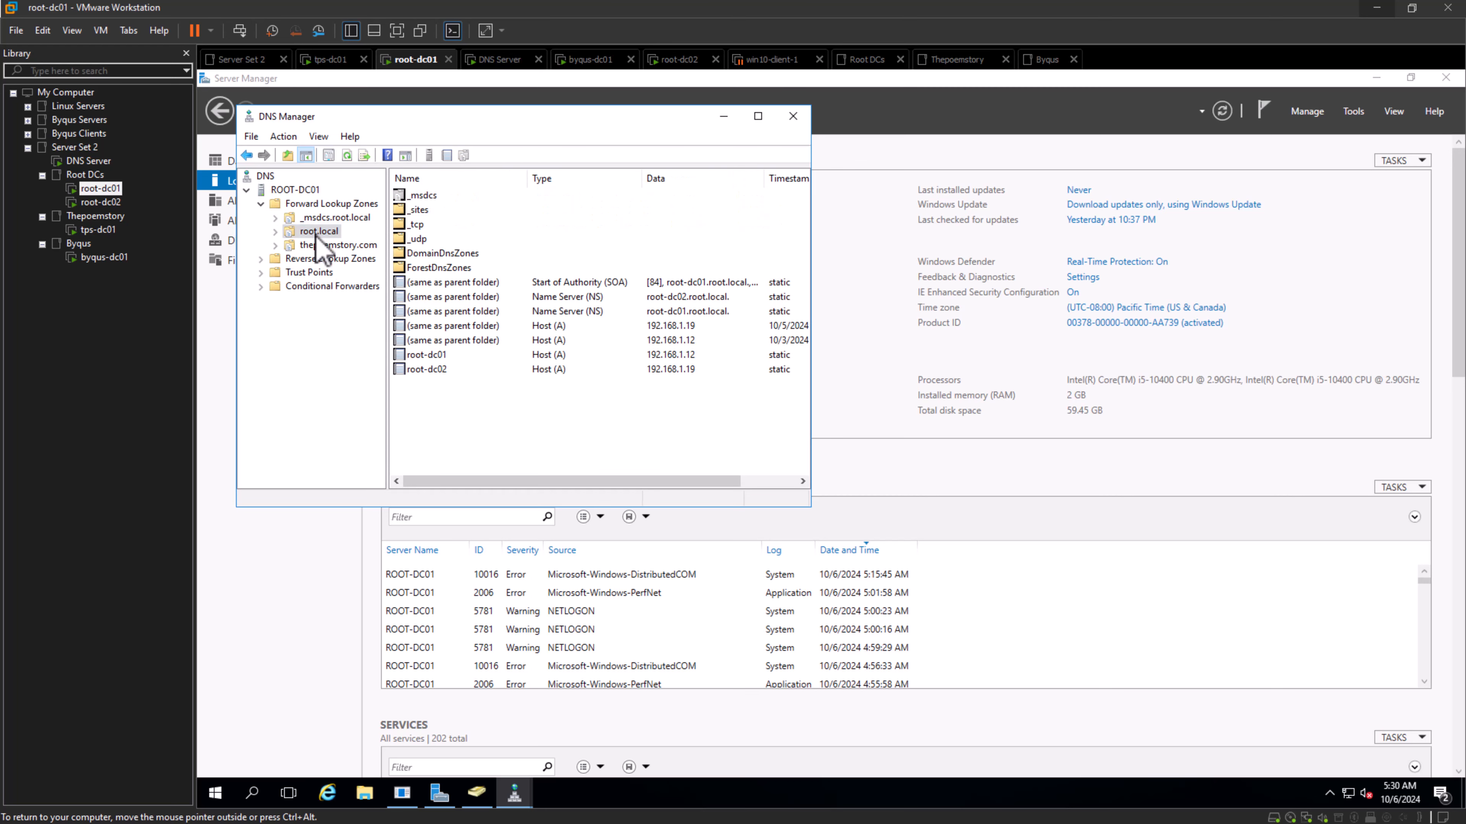
# - Open the root.local zone's properties on root-dc01 and inspect its zone transfer settings and allowed servers
pyautogui.rightClick(318, 235)
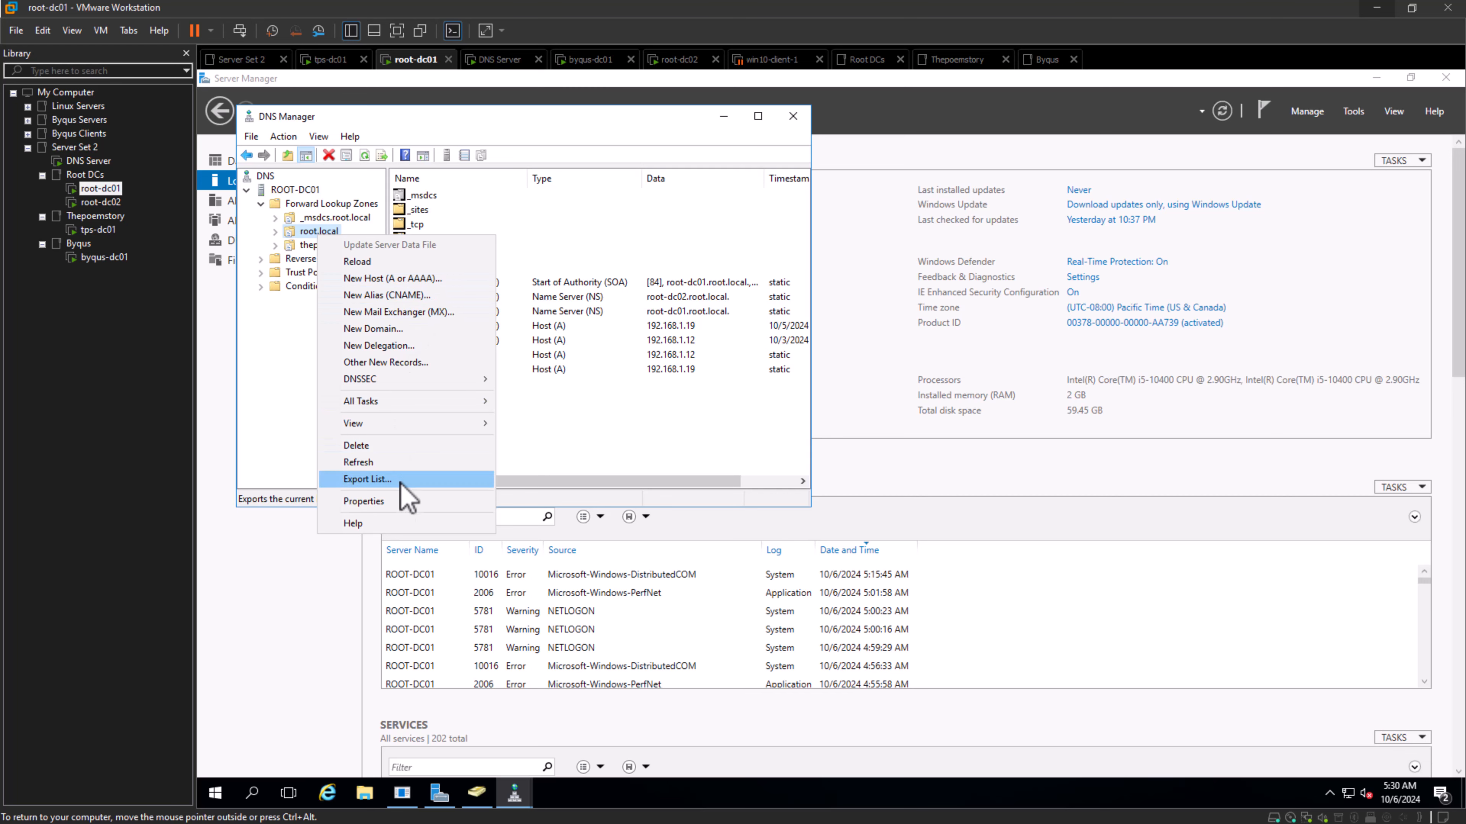
pyautogui.click(395, 503)
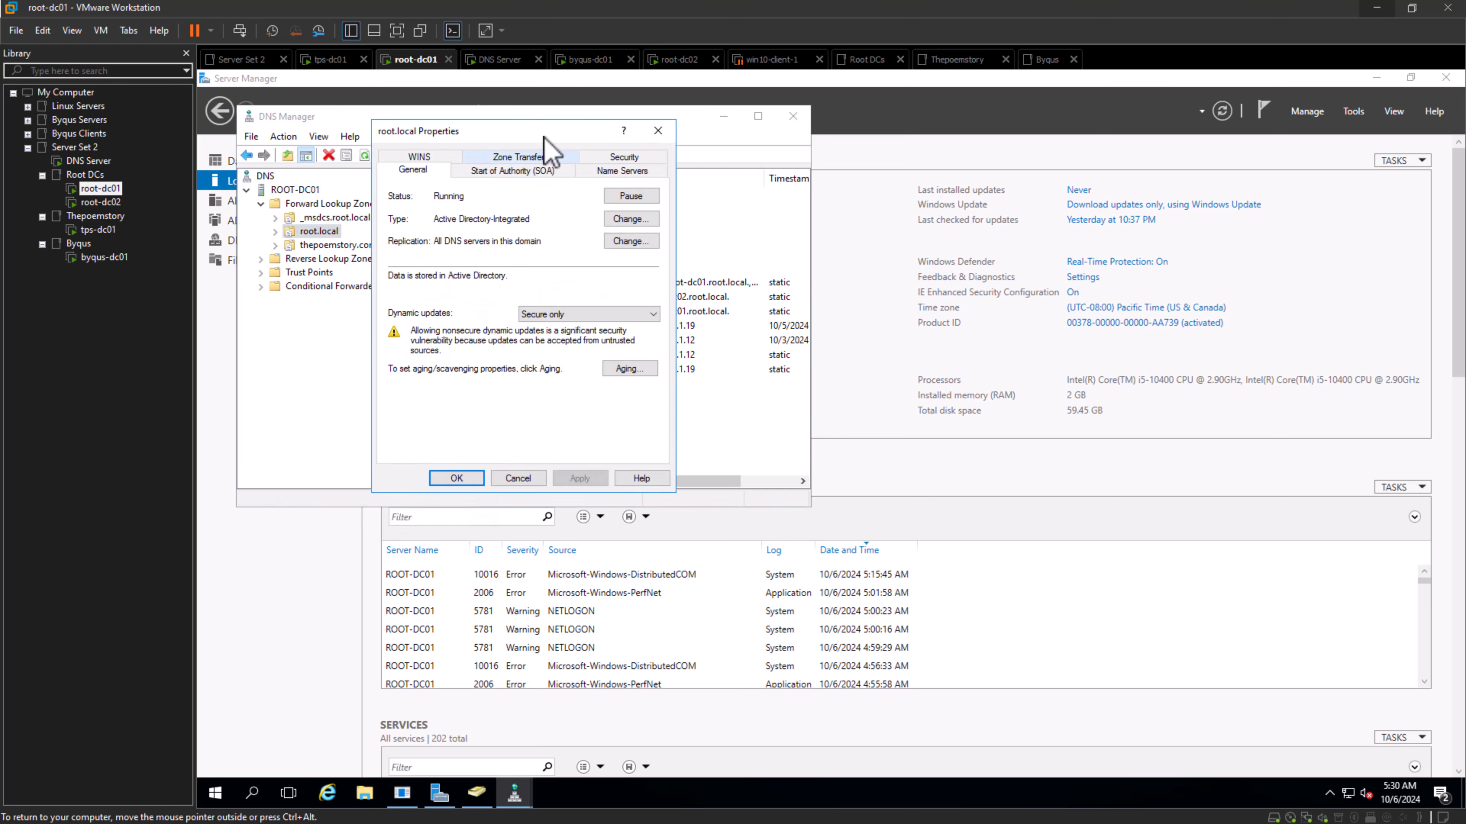
pyautogui.moveTo(553, 132); pyautogui.dragTo(588, 138)
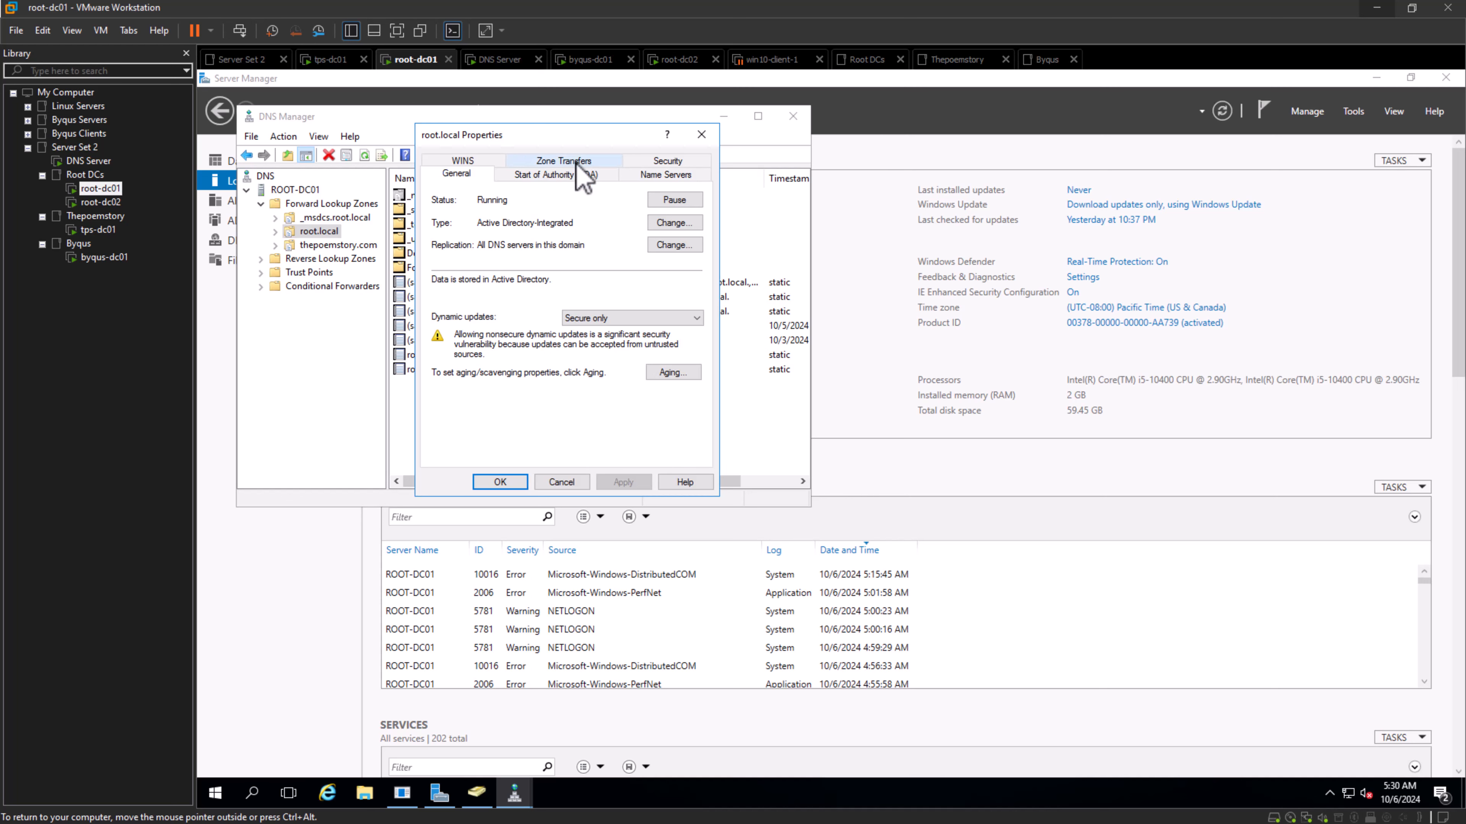
pyautogui.click(568, 162)
pyautogui.click(516, 307)
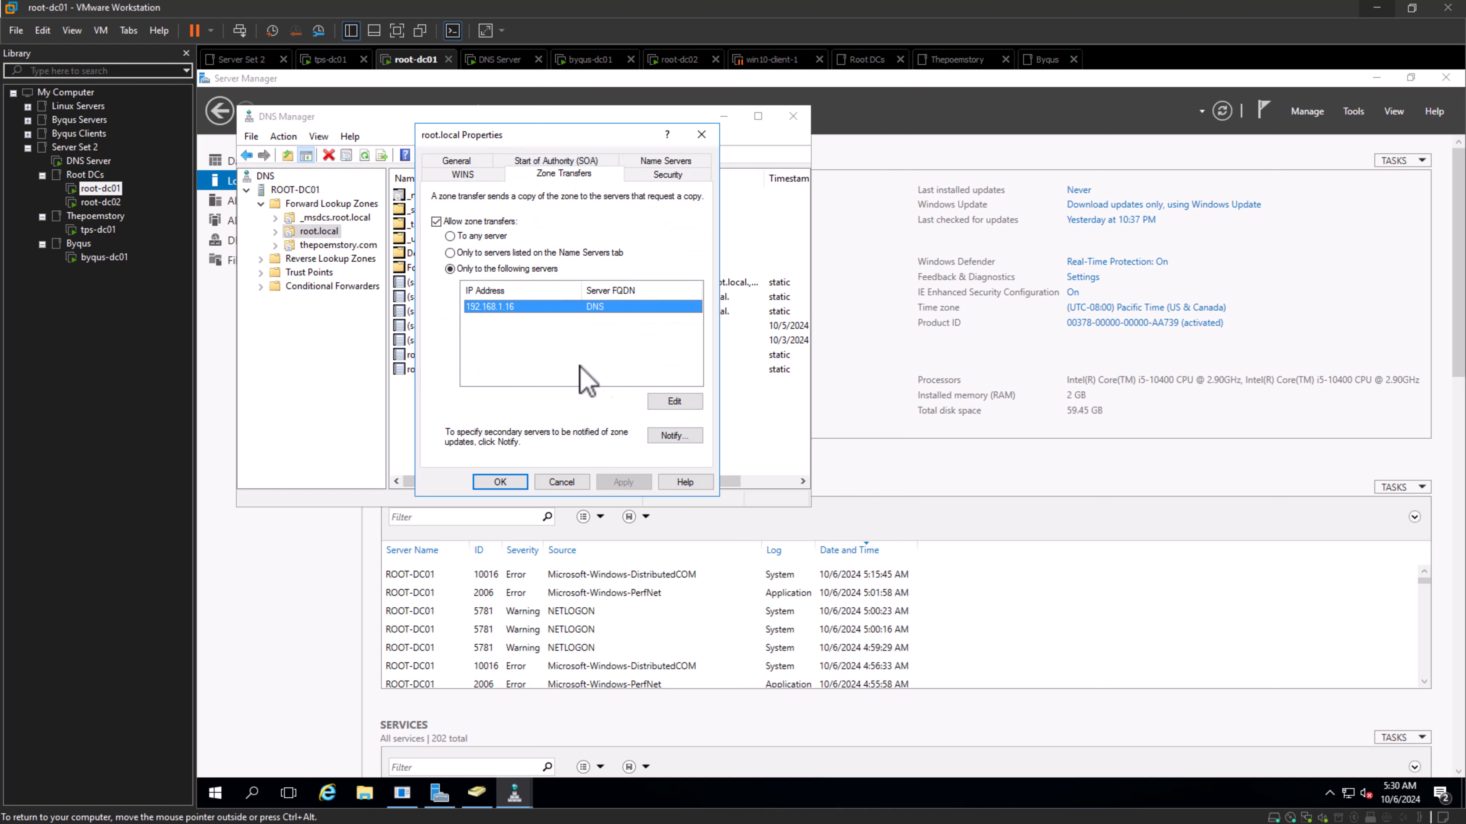
pyautogui.click(674, 402)
pyautogui.click(450, 273)
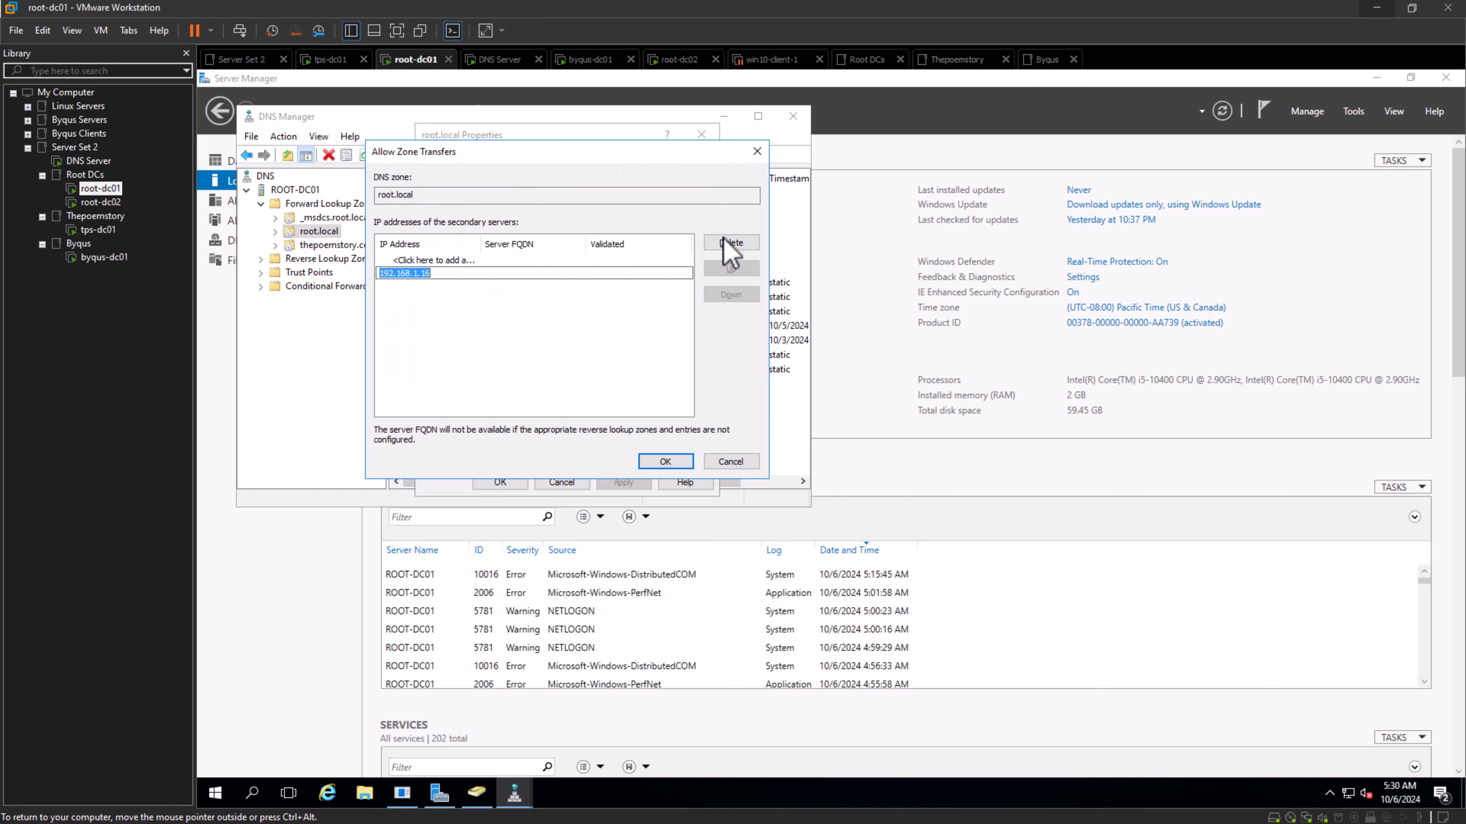
pyautogui.click(729, 243)
pyautogui.click(729, 461)
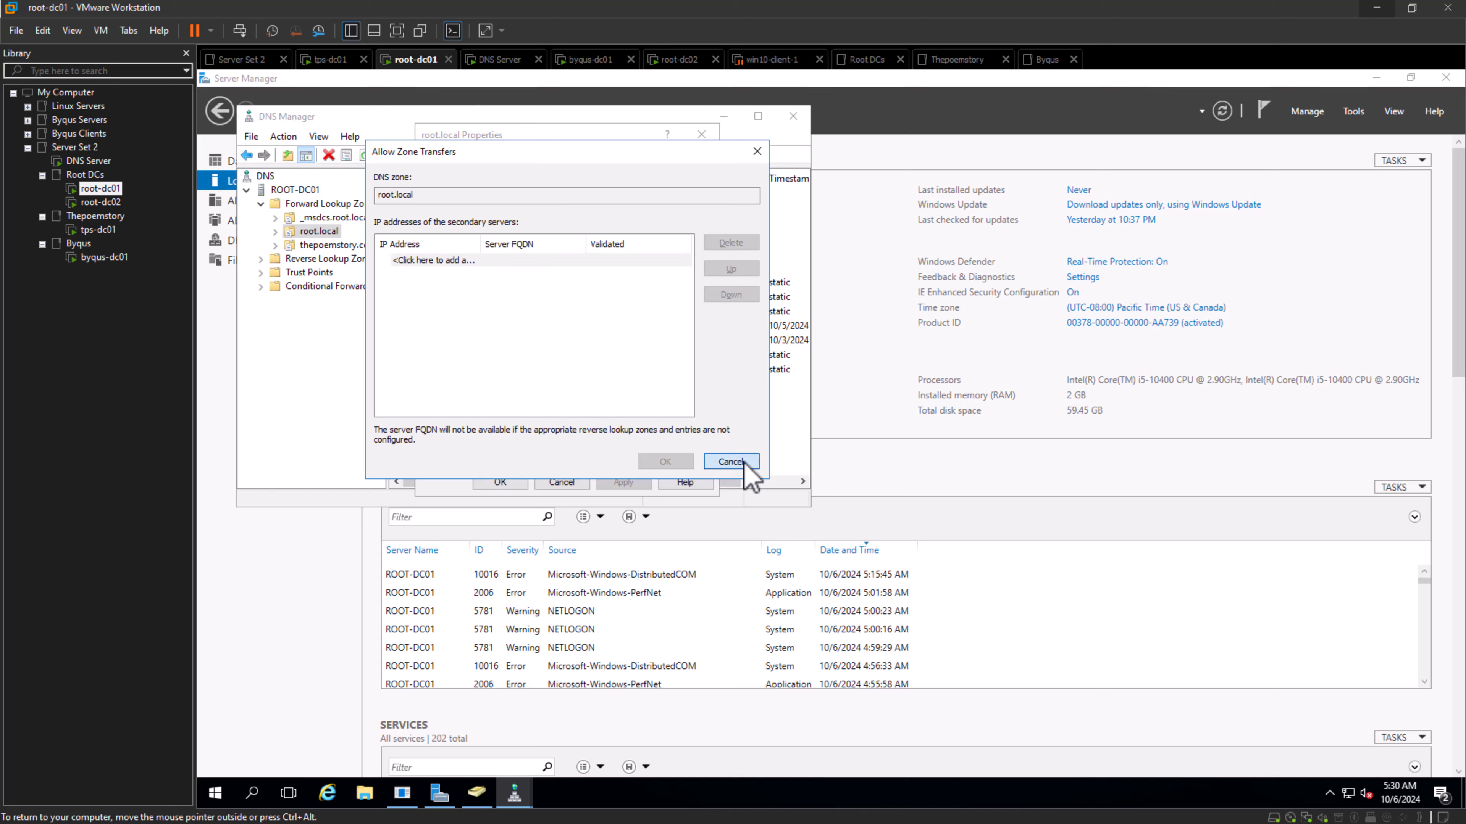
pyautogui.click(585, 388)
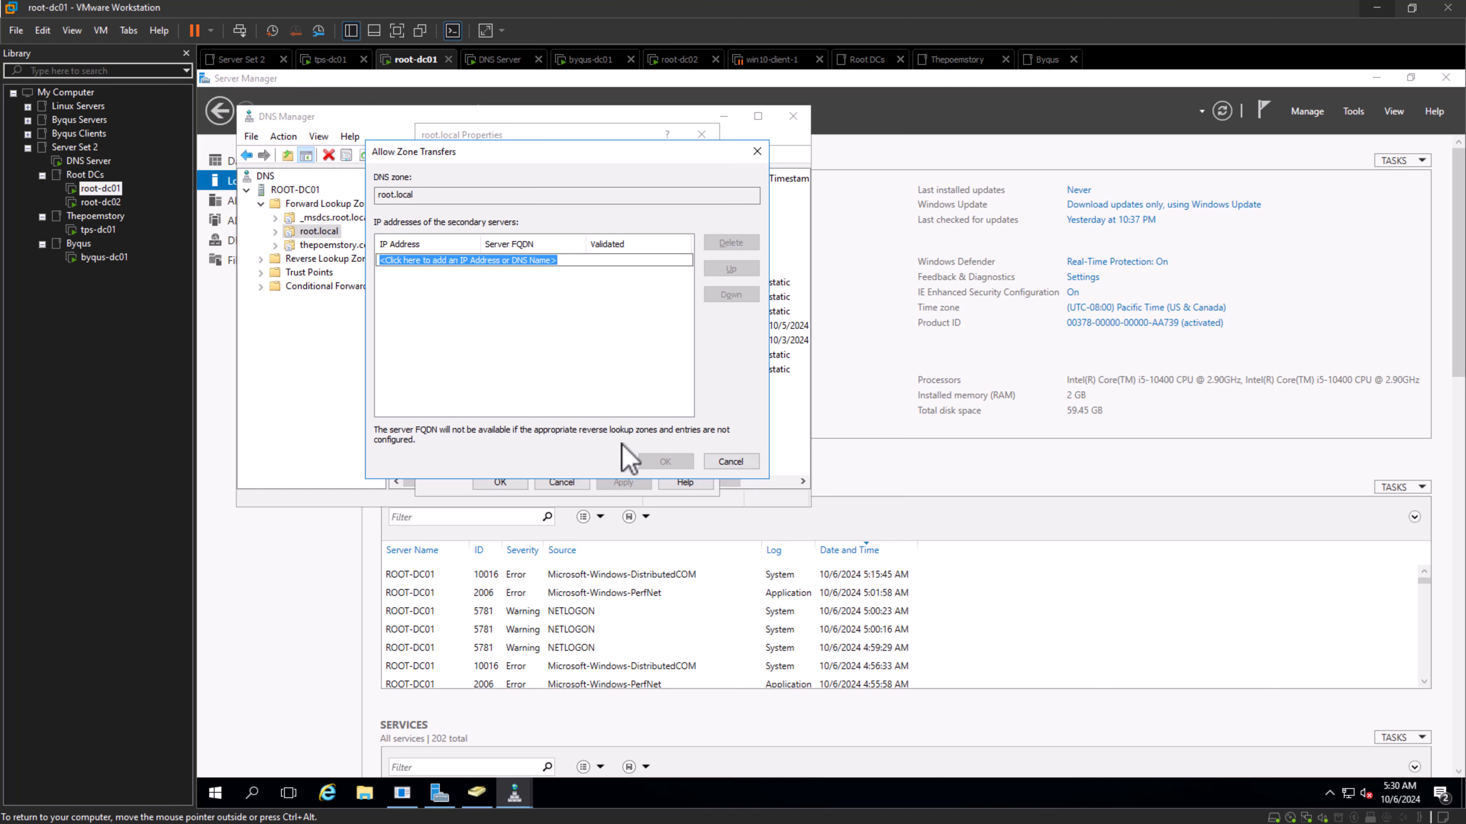
pyautogui.click(750, 465)
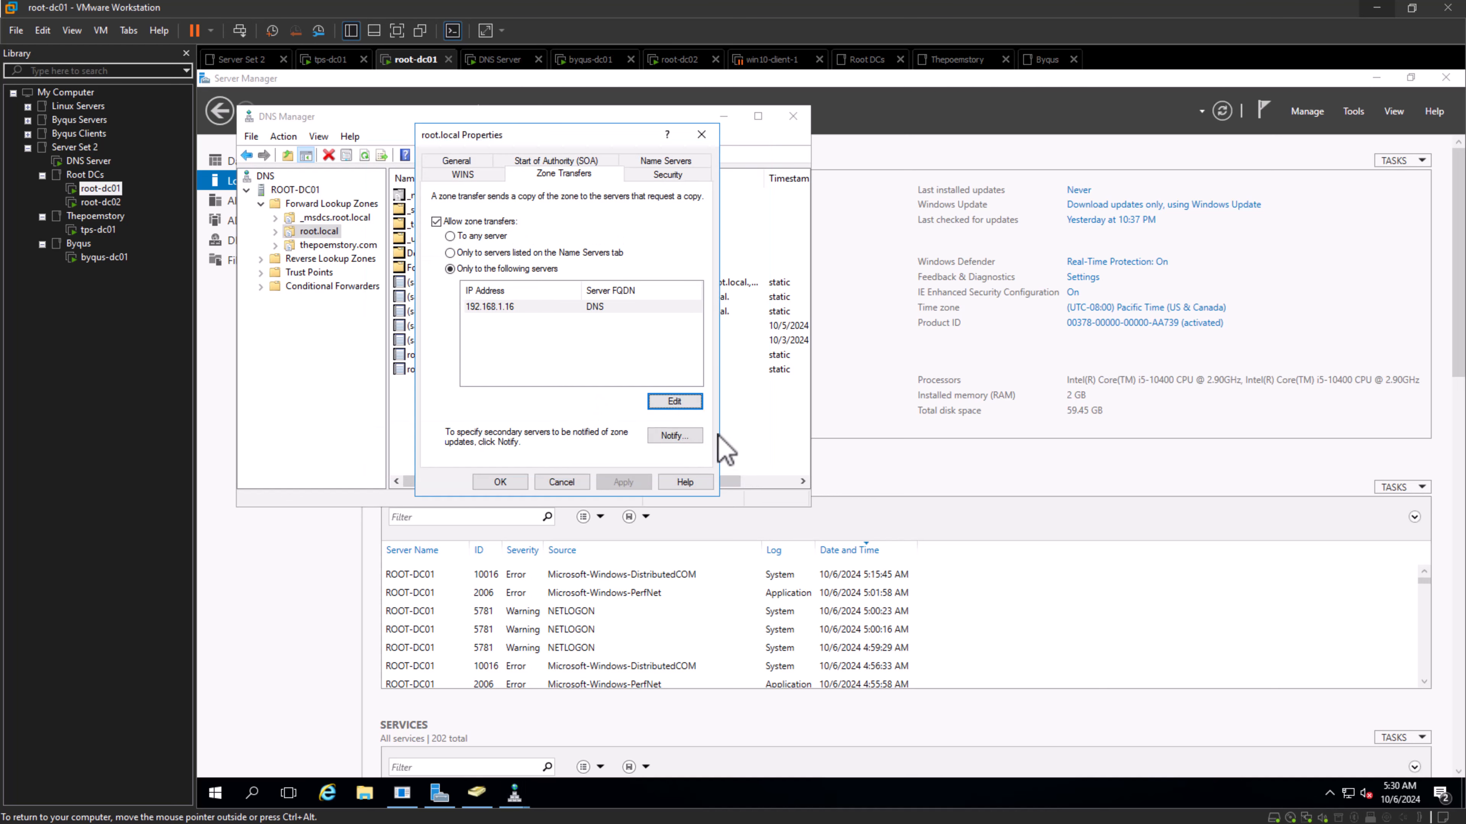
# - Allow zone transfers of root.local to any server and save the zone's properties
pyautogui.click(490, 308)
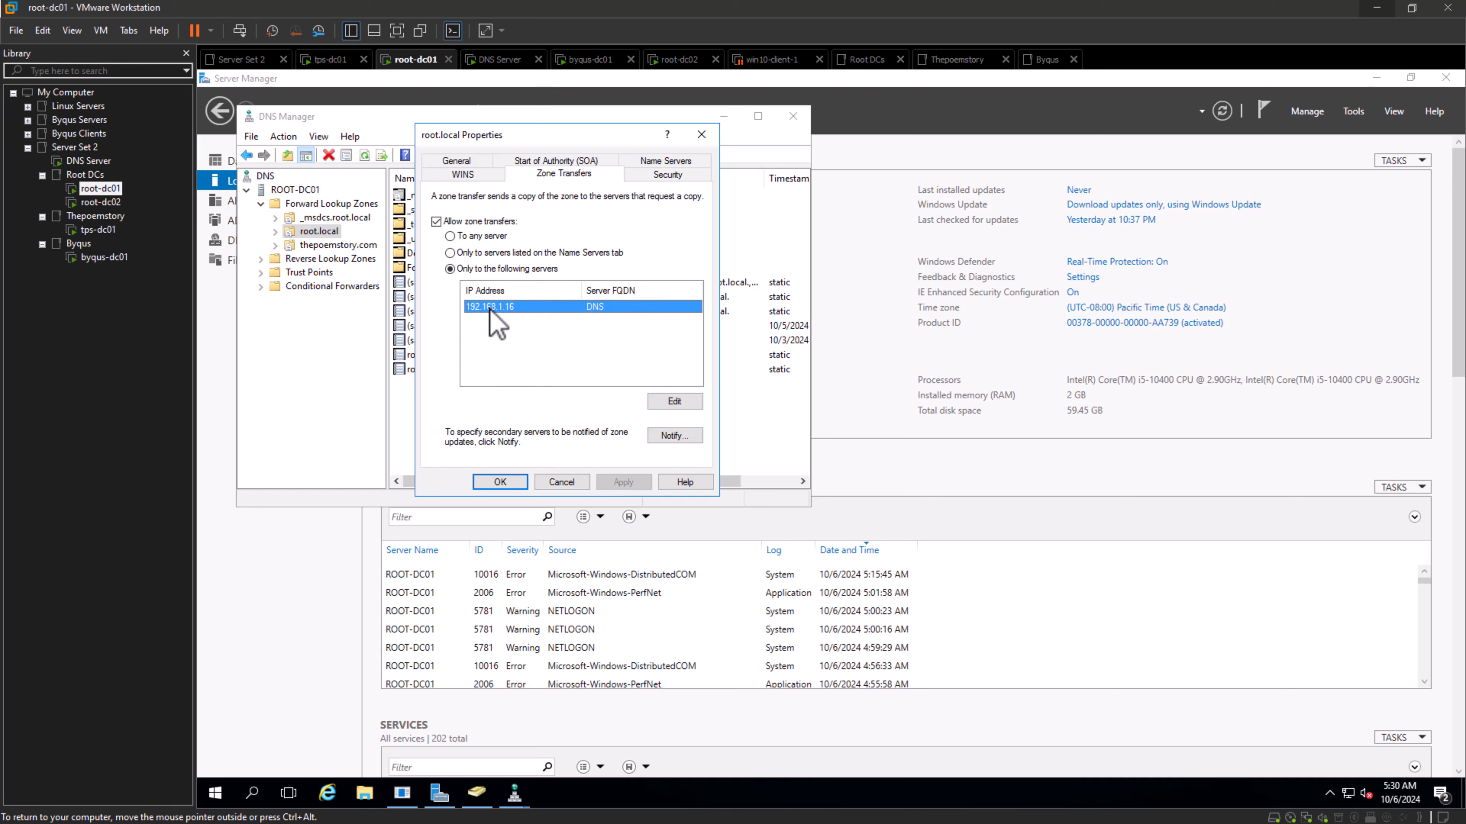
pyautogui.click(485, 237)
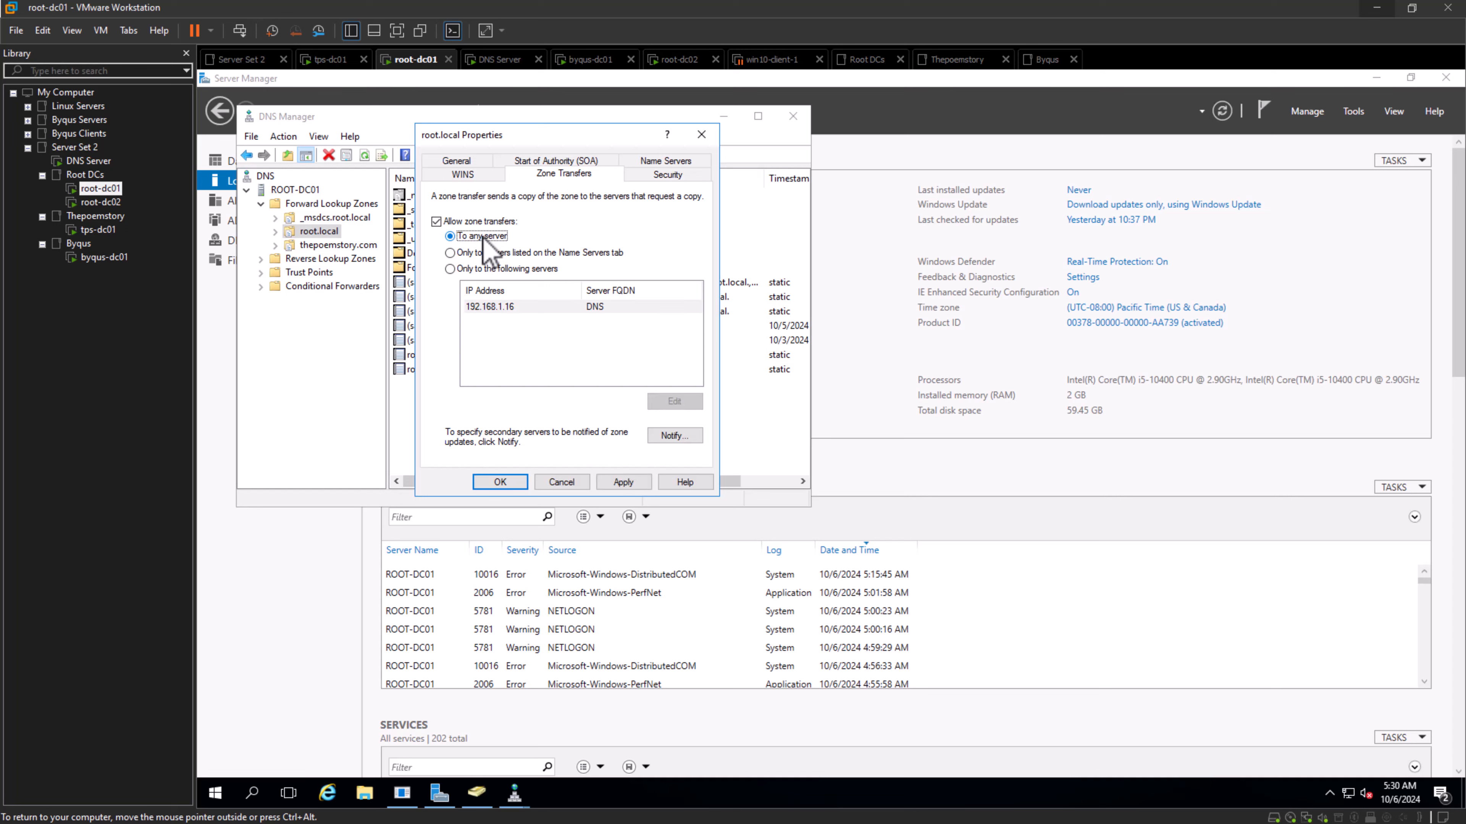
pyautogui.click(633, 483)
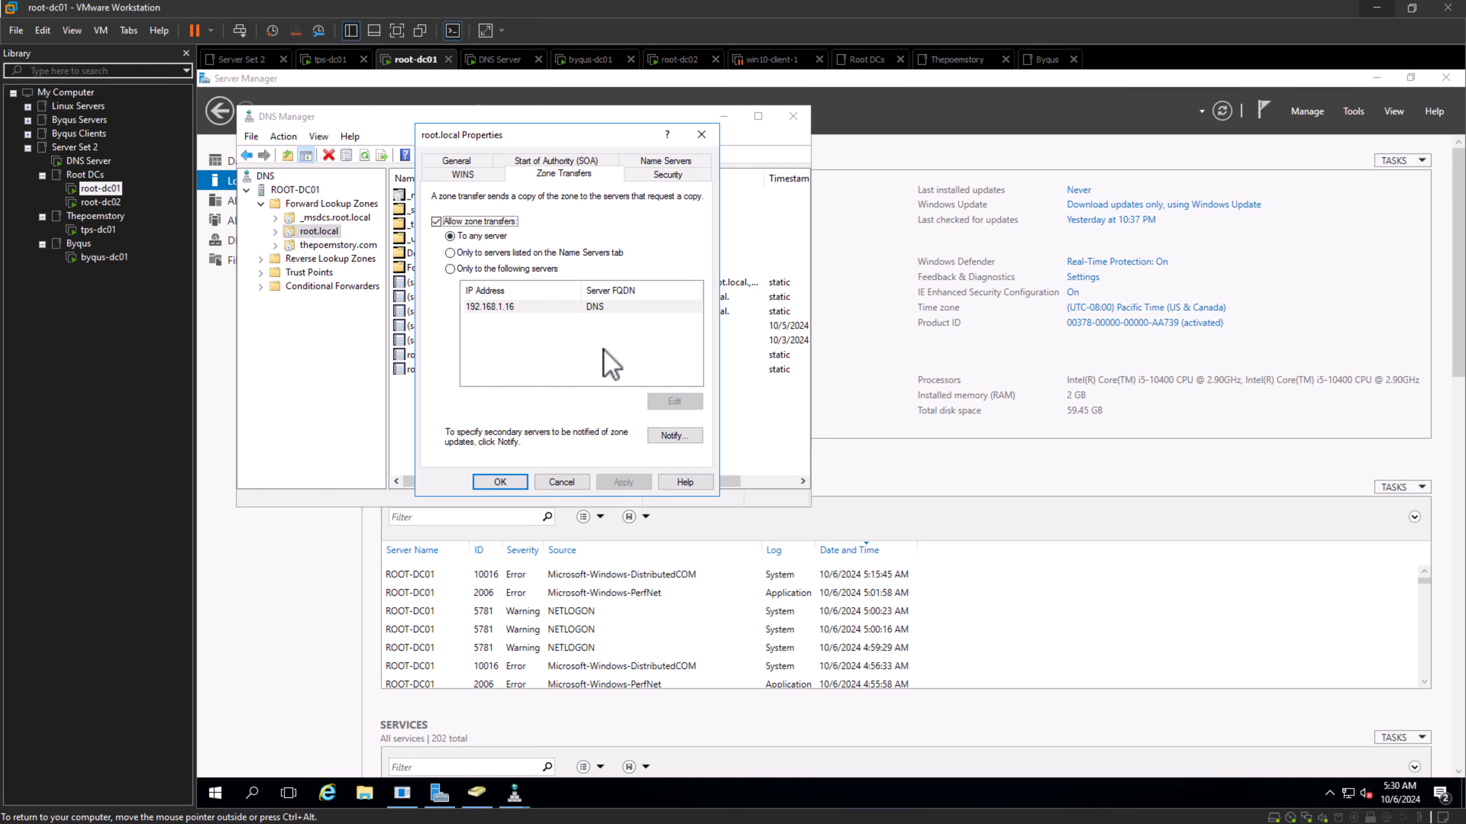
pyautogui.click(500, 483)
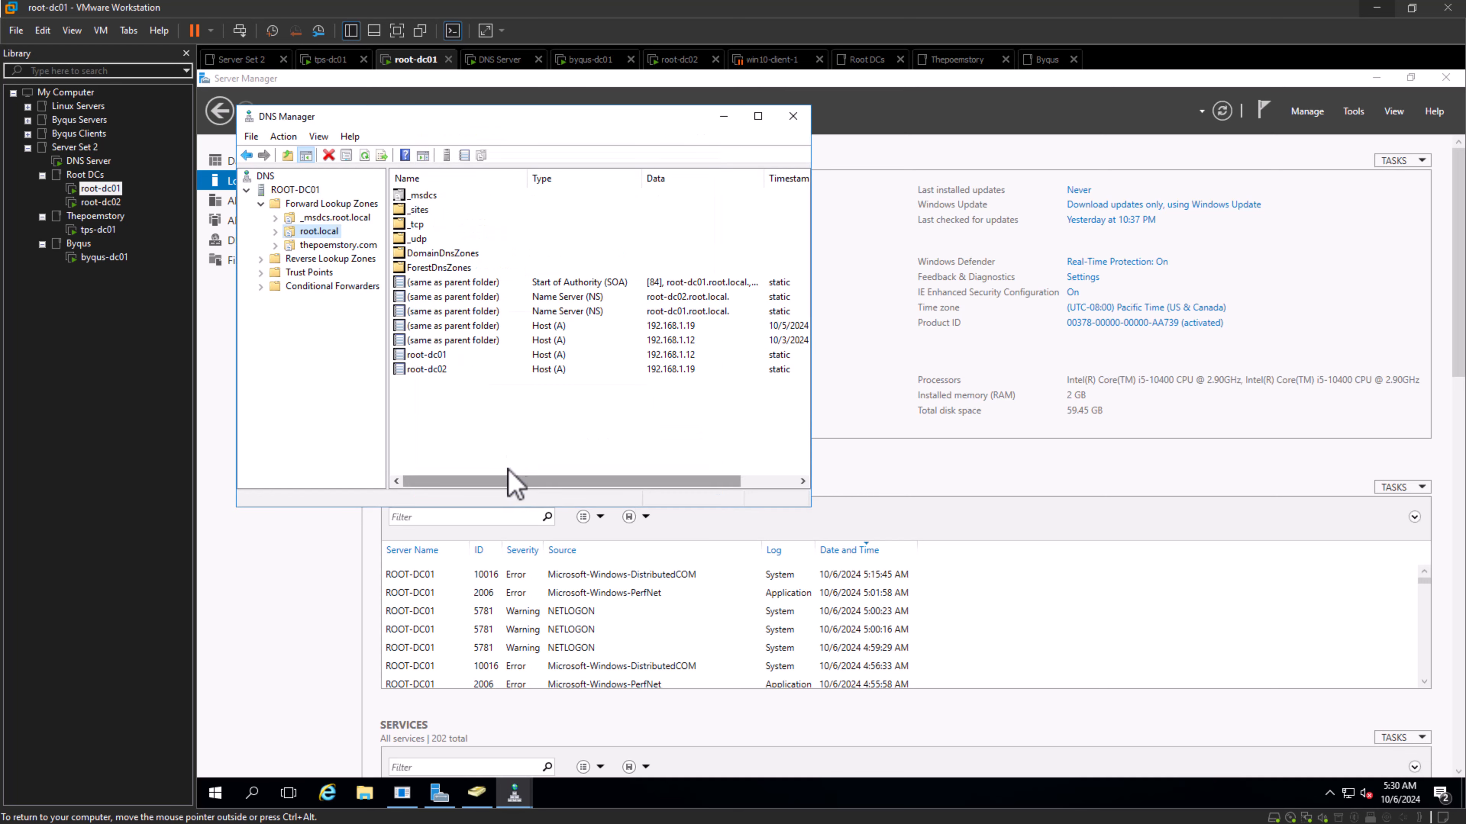
# - Reopen the root.local zone transfer settings and review the restriction options along with the zone's listed name servers
pyautogui.rightClick(327, 237)
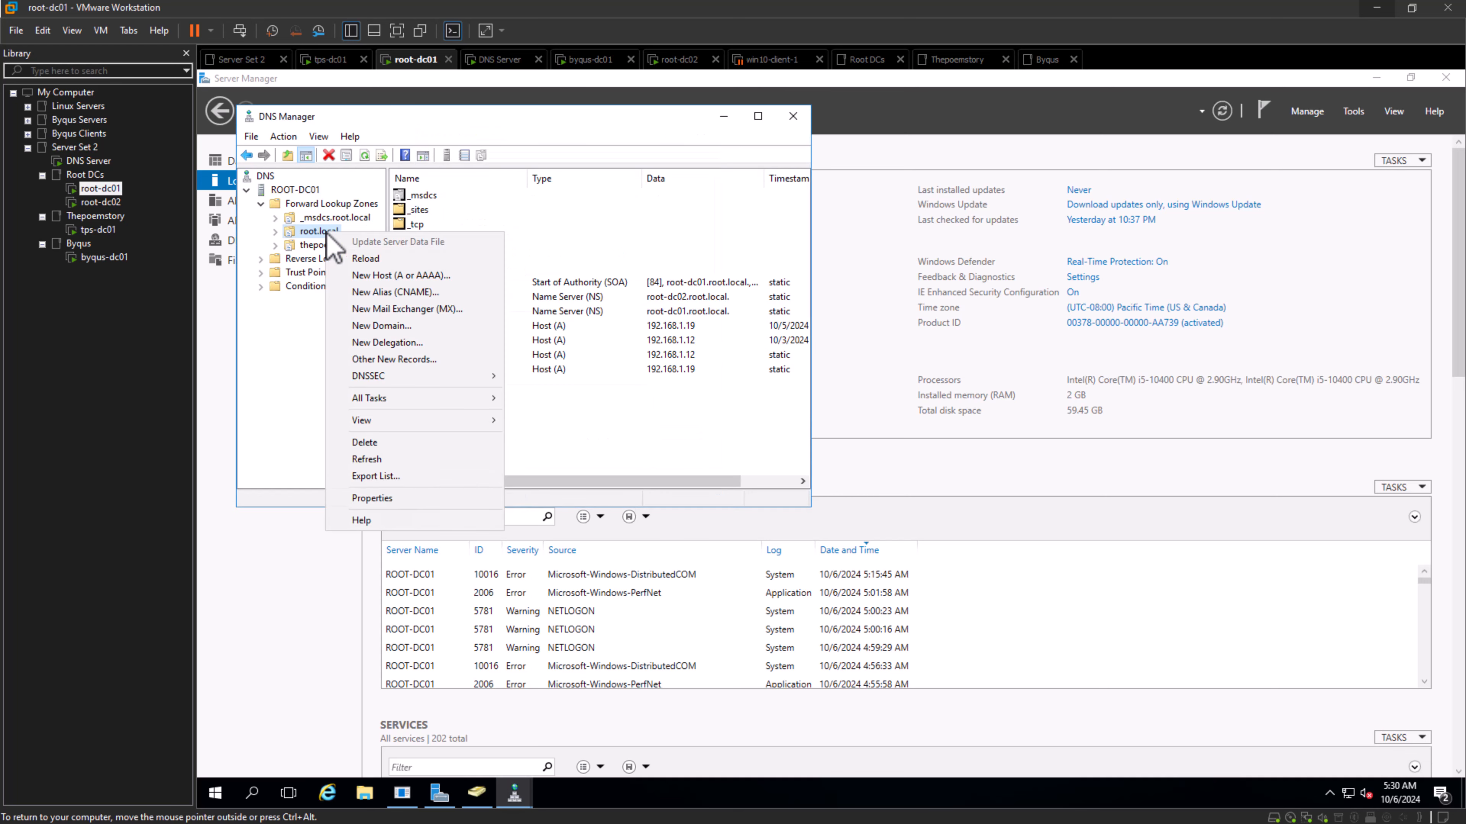
pyautogui.click(430, 498)
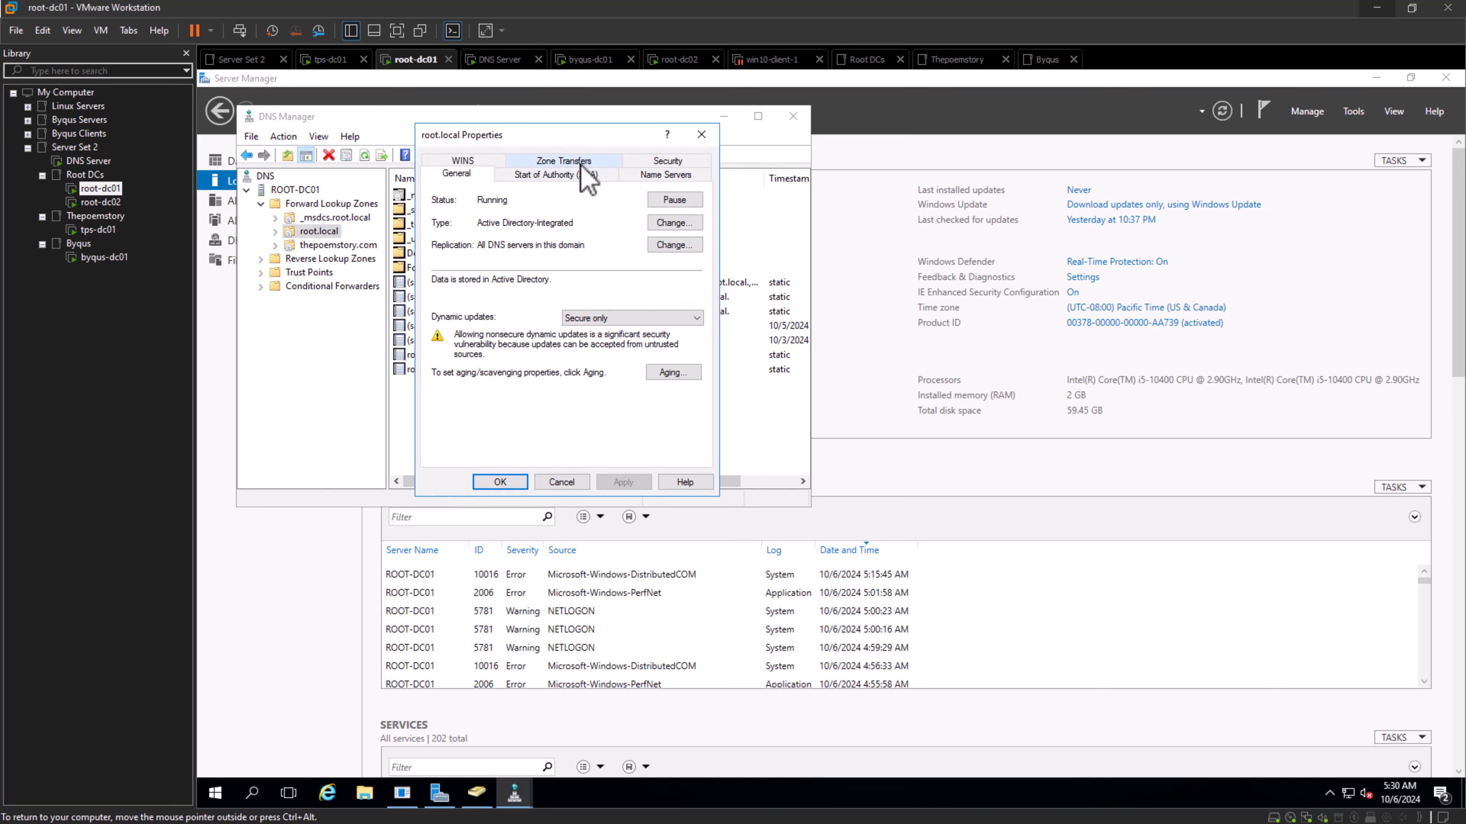
pyautogui.click(564, 161)
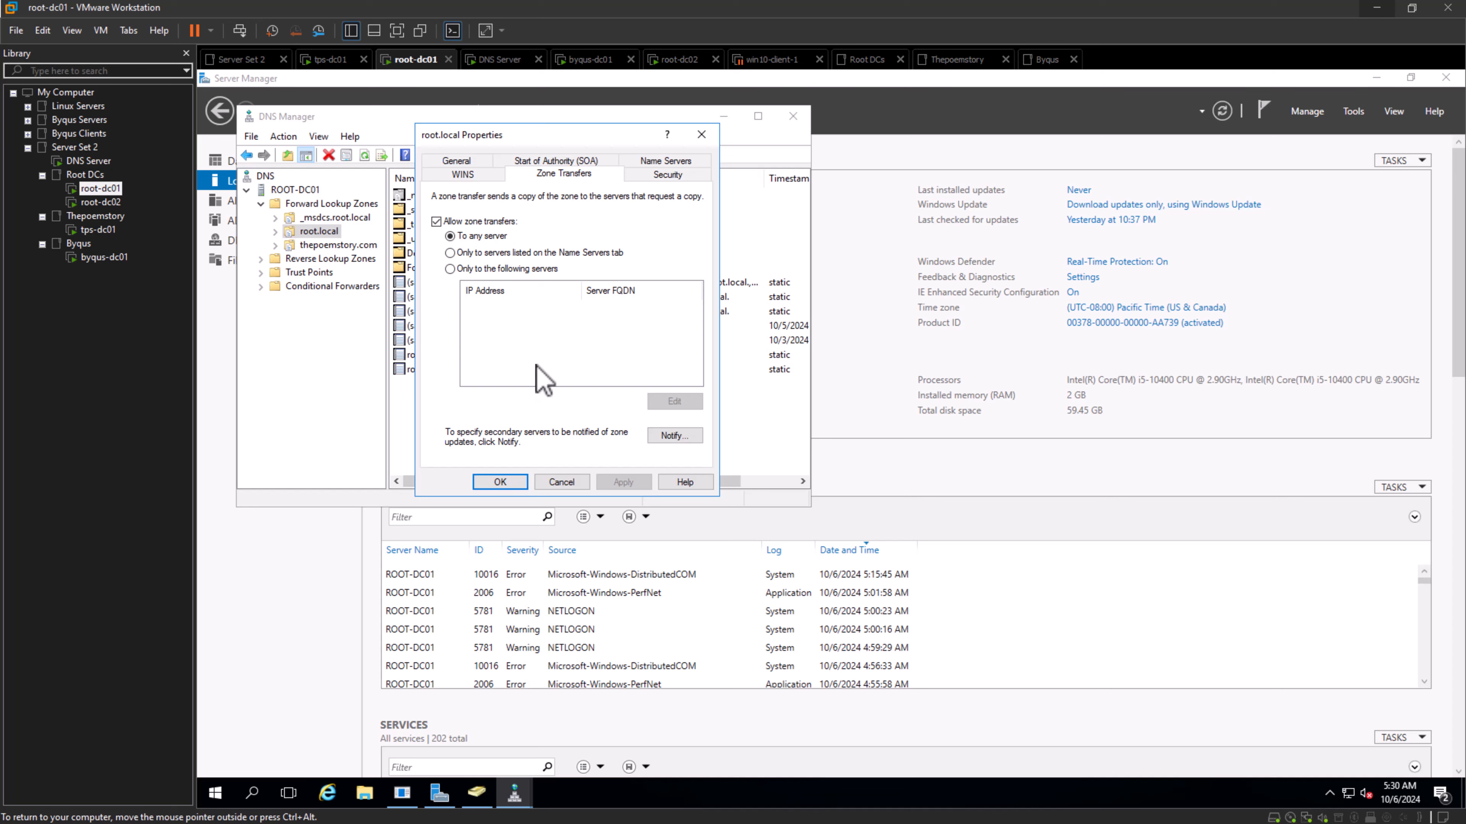
pyautogui.click(450, 269)
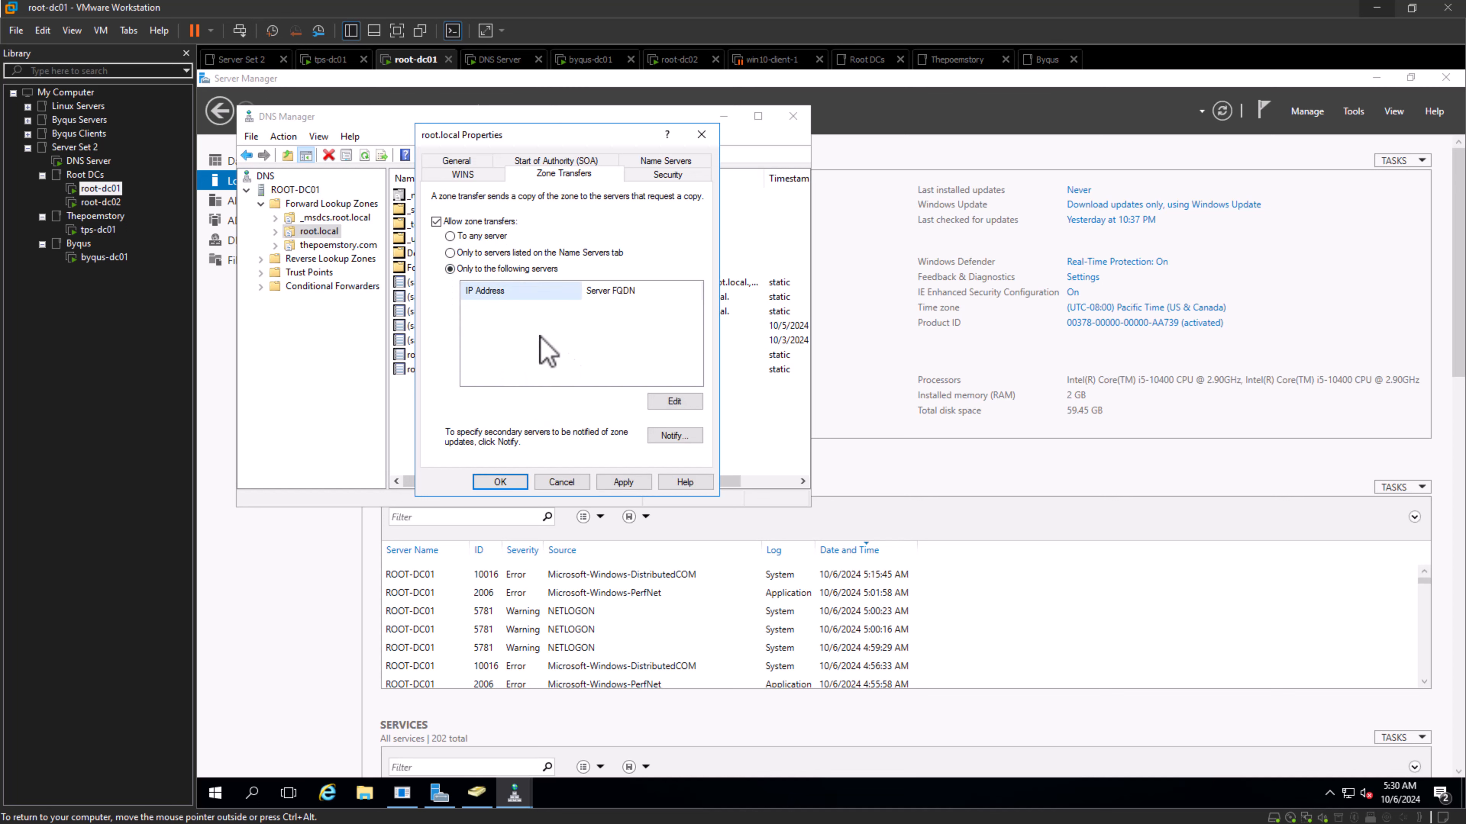
pyautogui.click(450, 253)
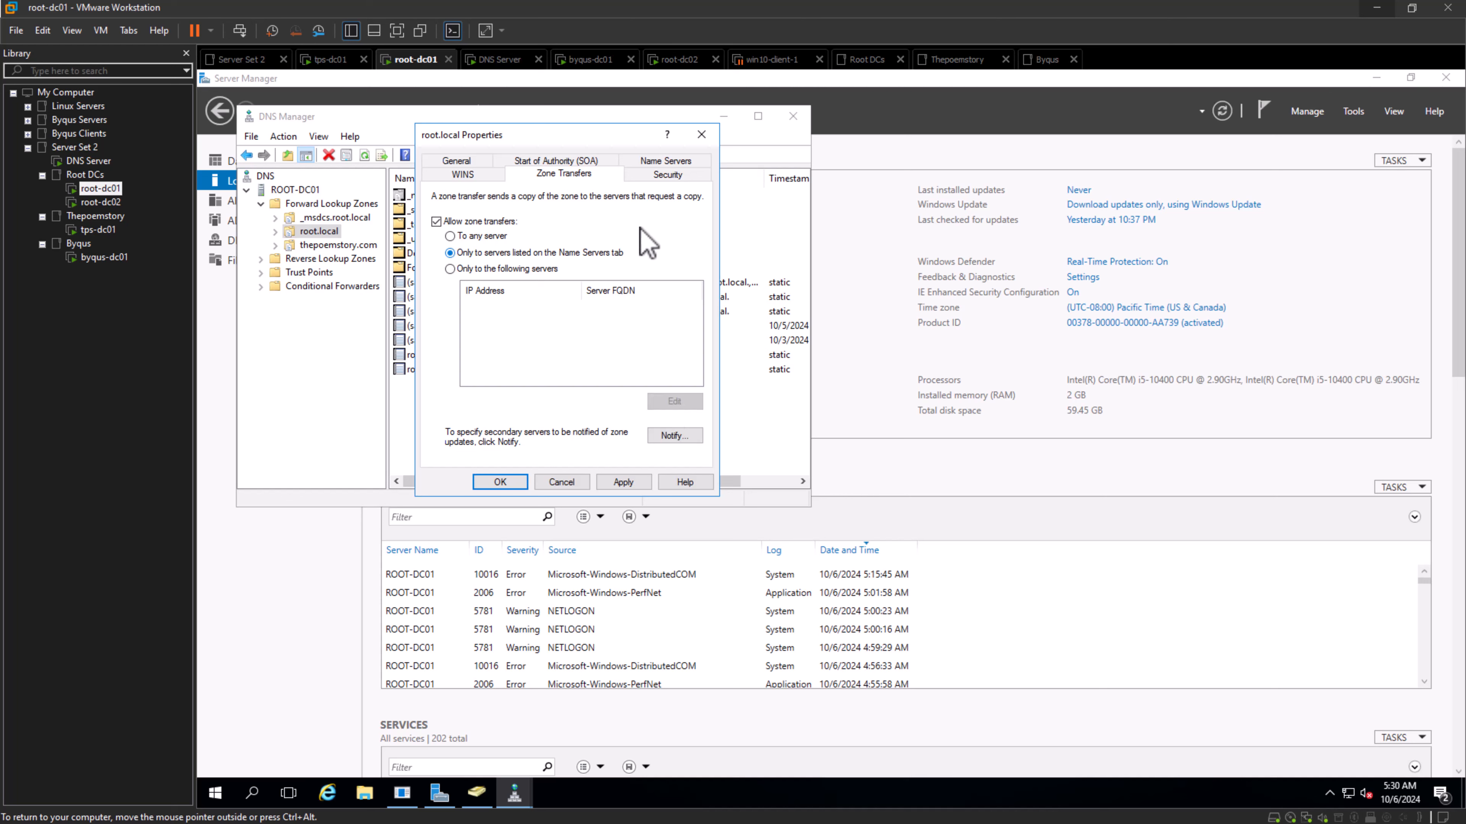
pyautogui.click(685, 163)
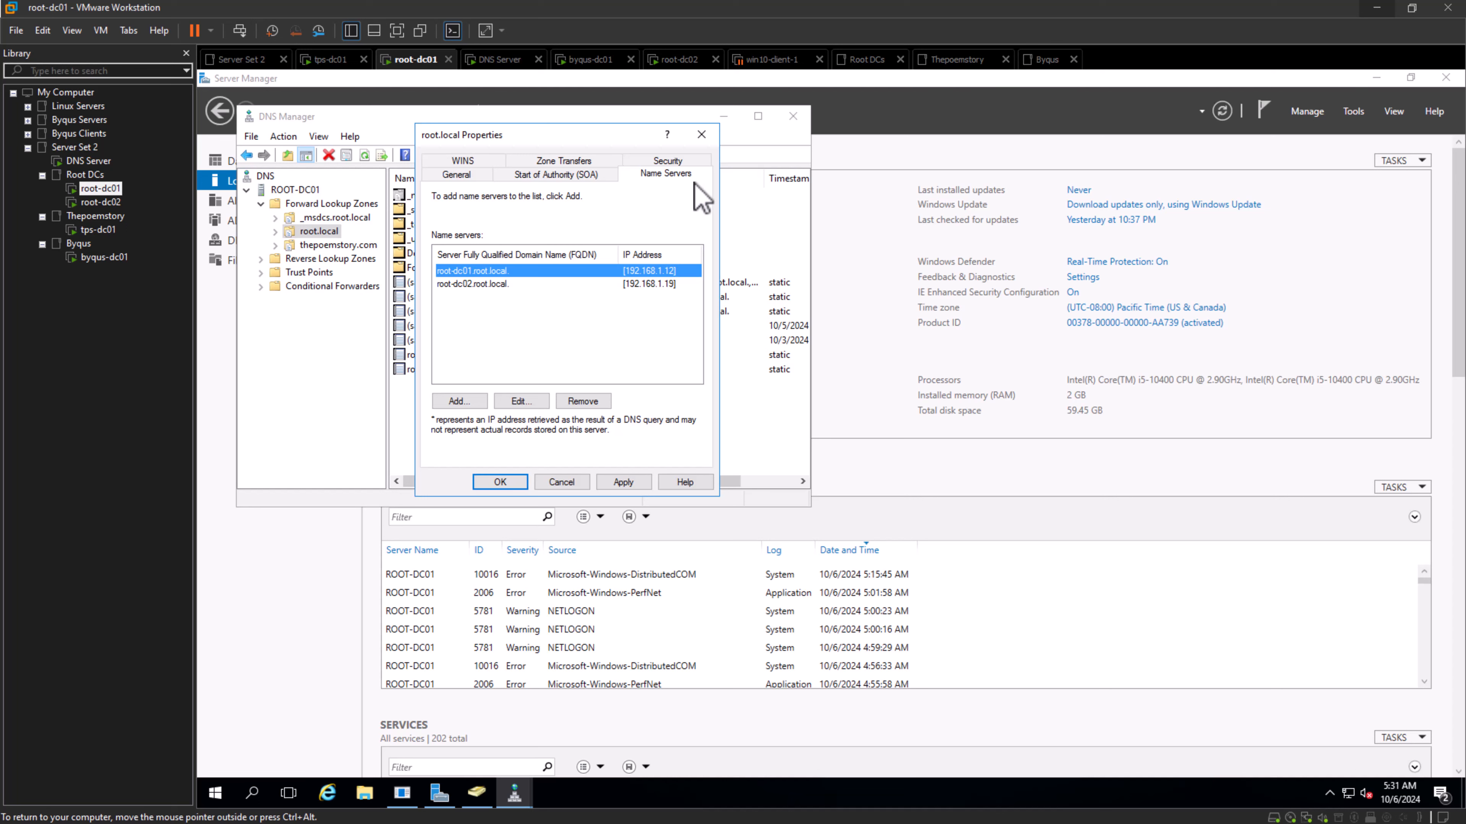
pyautogui.click(559, 161)
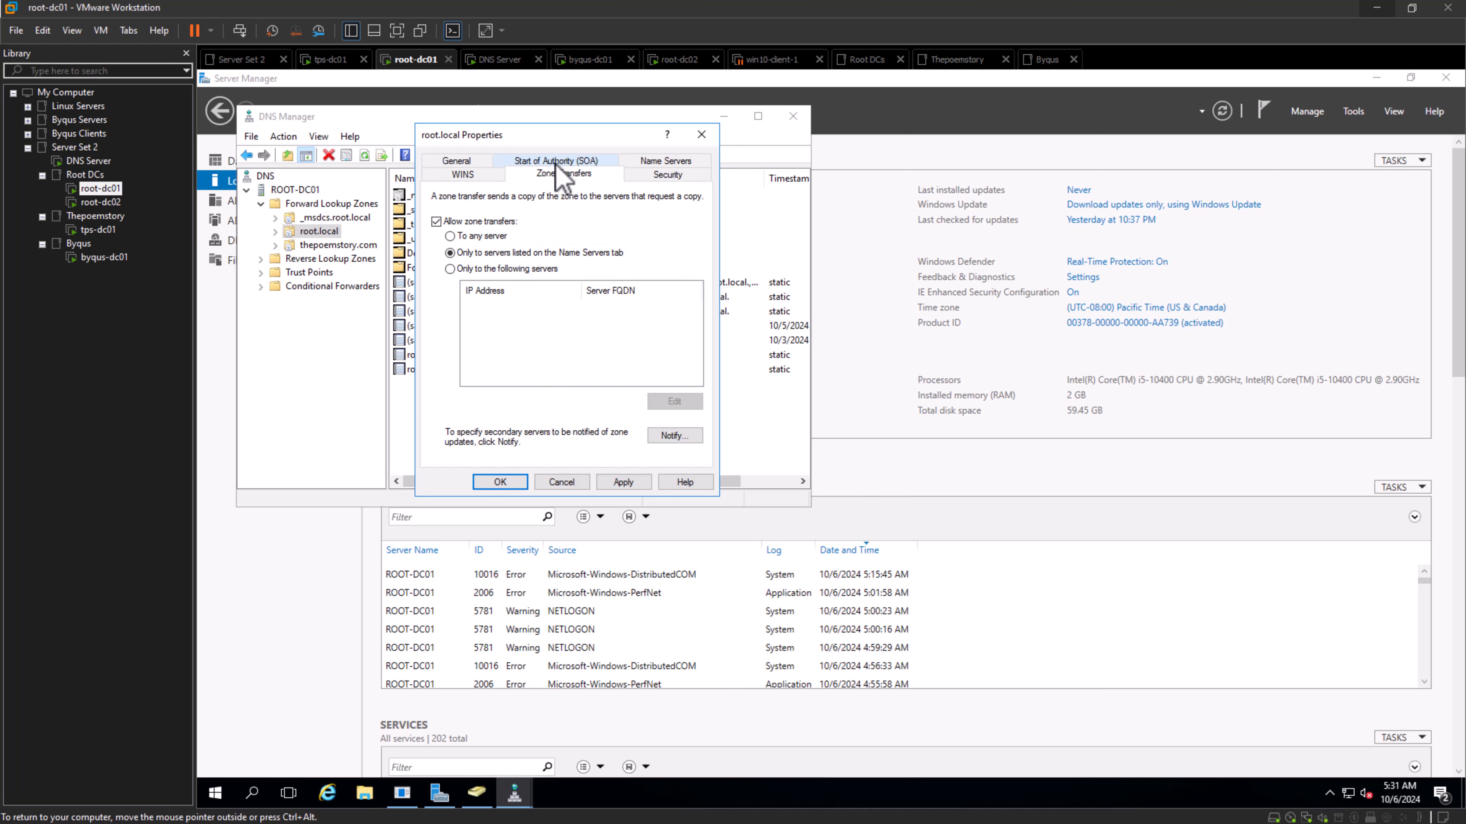
# - Restrict root.local zone transfers to only the following servers and add 192.168.1.16 as the allowed secondary server
pyautogui.click(450, 269)
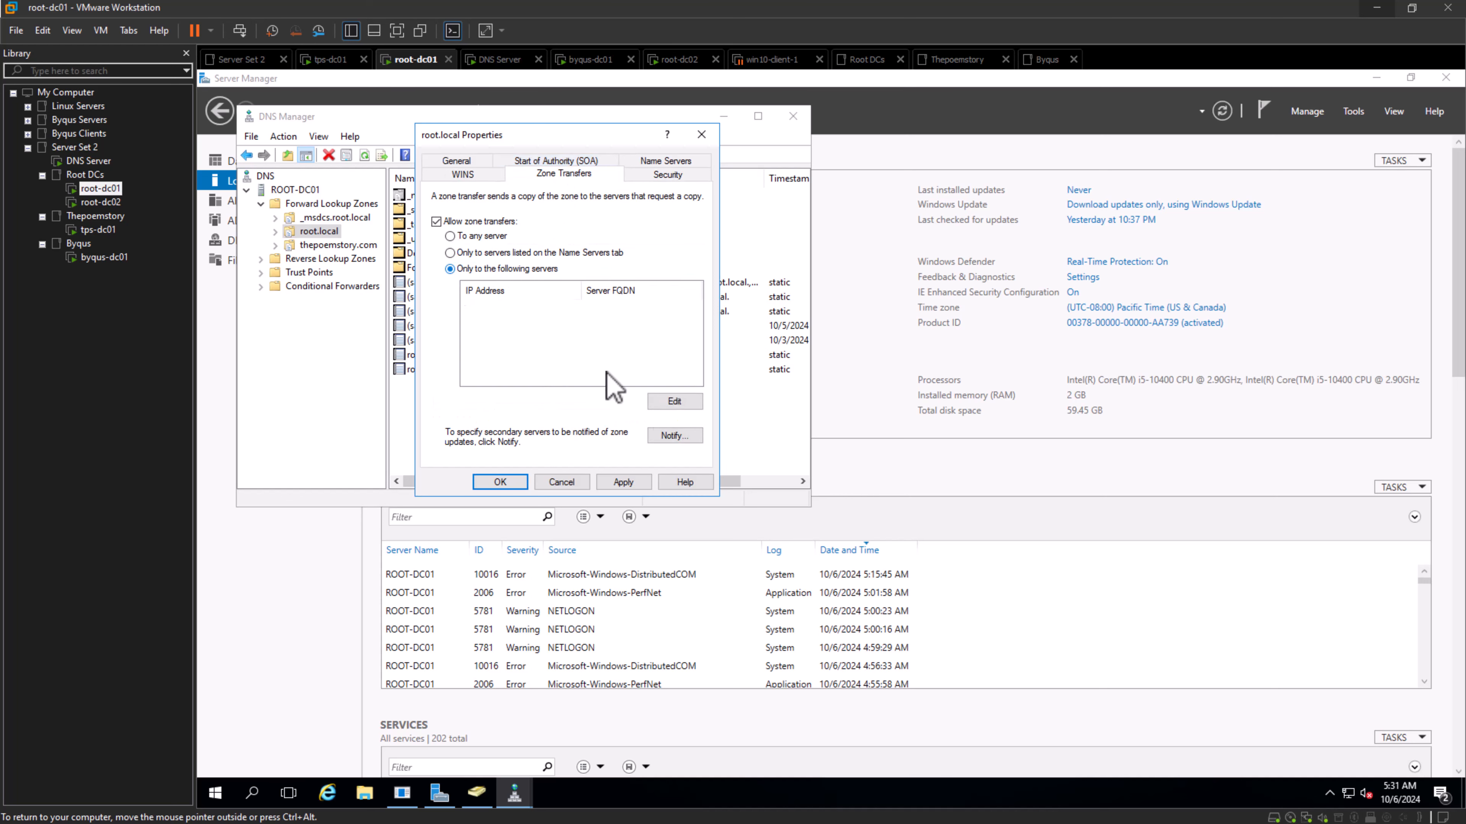
pyautogui.click(673, 402)
pyautogui.click(468, 261)
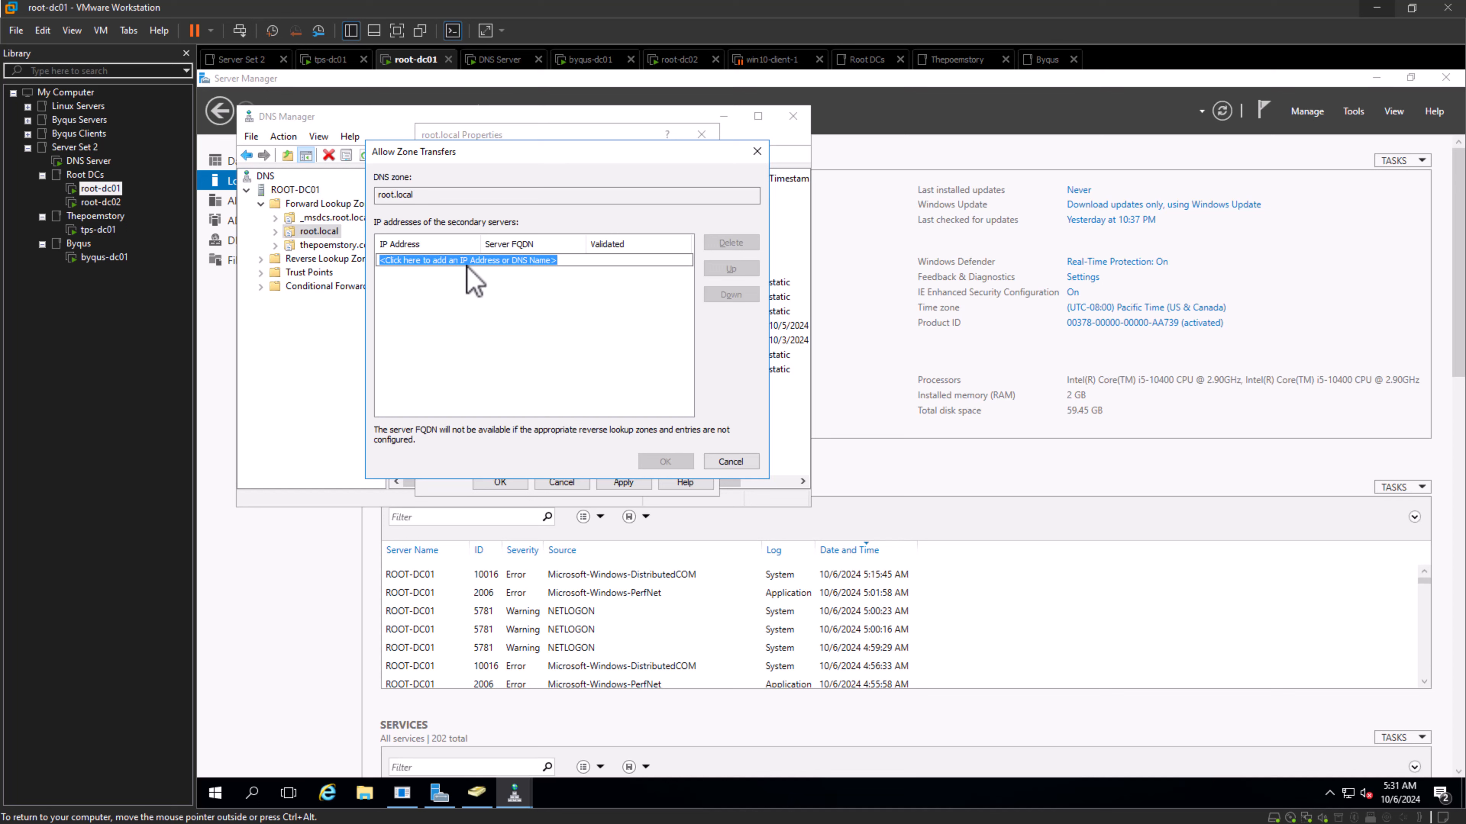
pyautogui.write('192. 168. 1. 16')
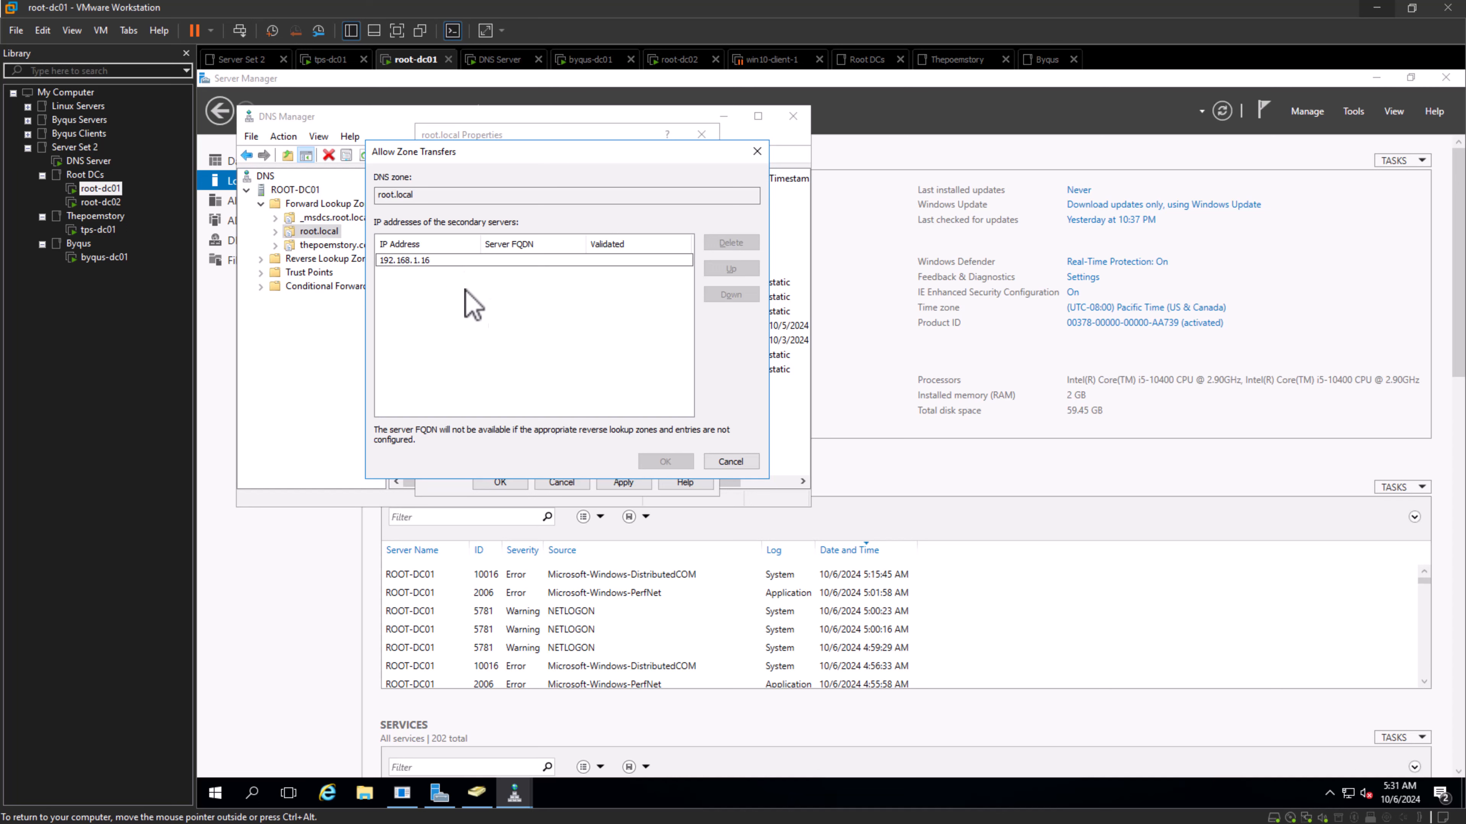
pyautogui.press('Return')
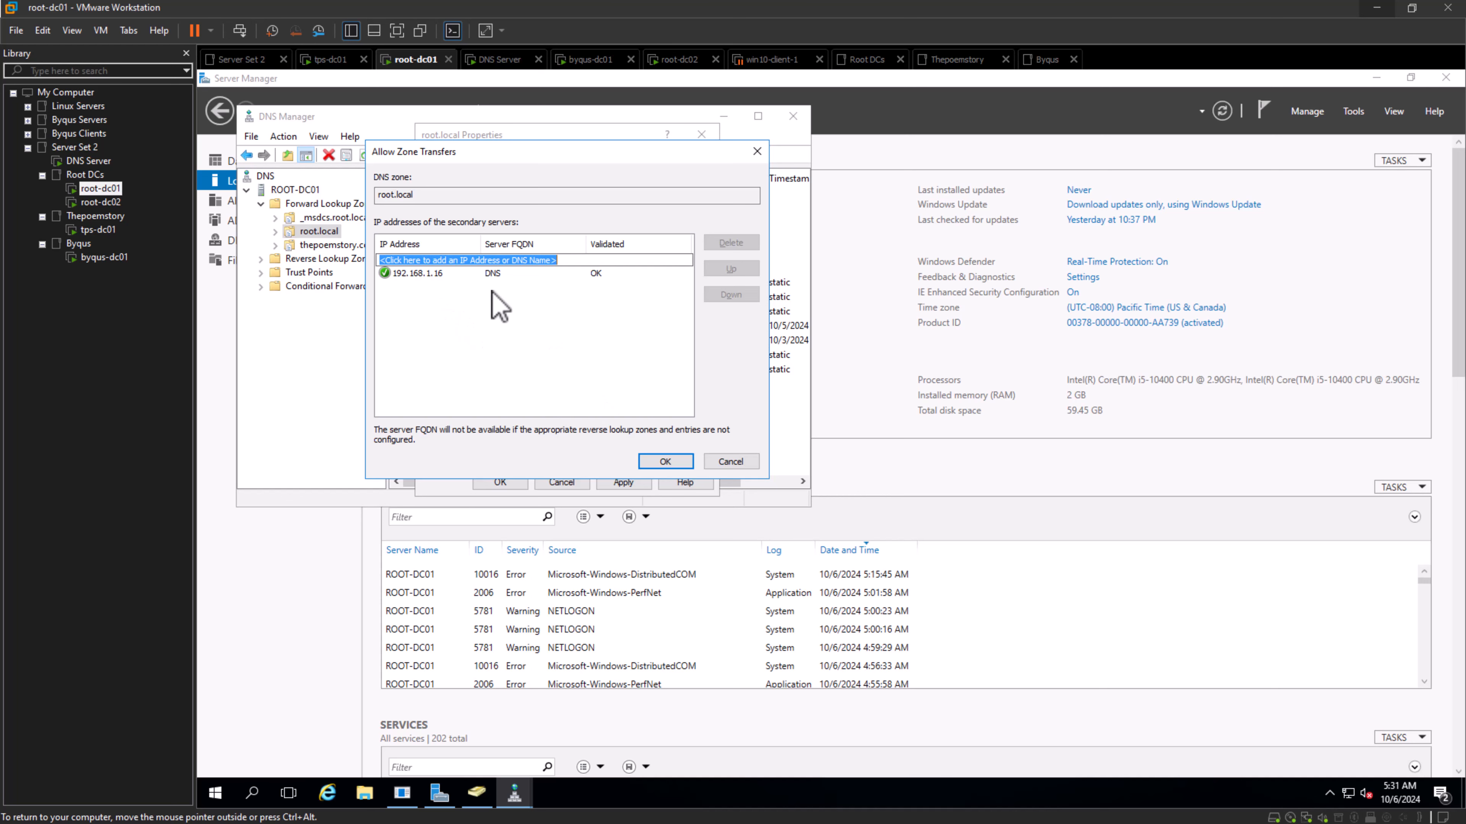
pyautogui.click(661, 464)
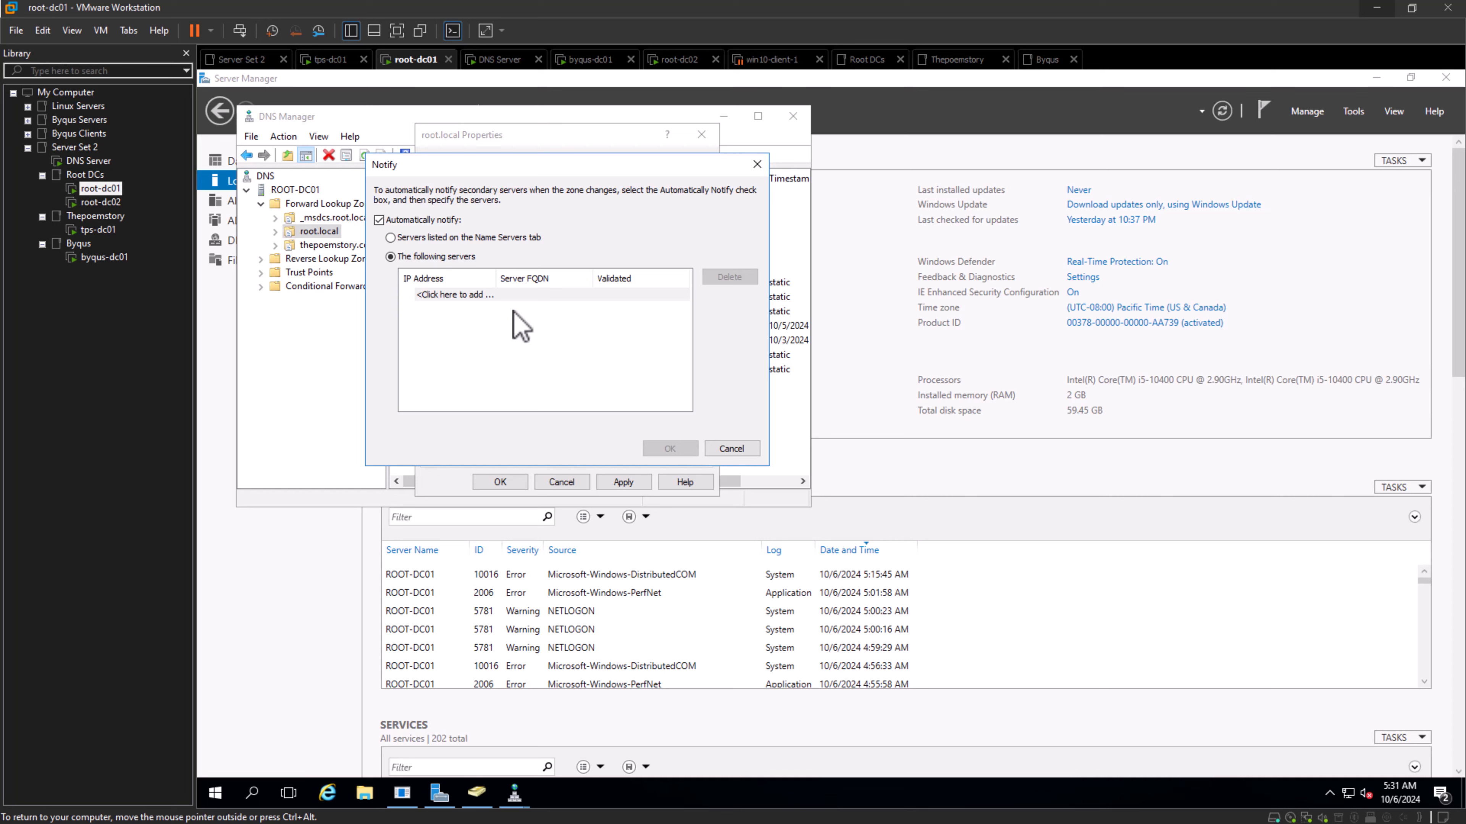
# - Add 192.168.1.16 to the servers automatically notified of root.local zone changes, and save the zone's properties
pyautogui.click(479, 295)
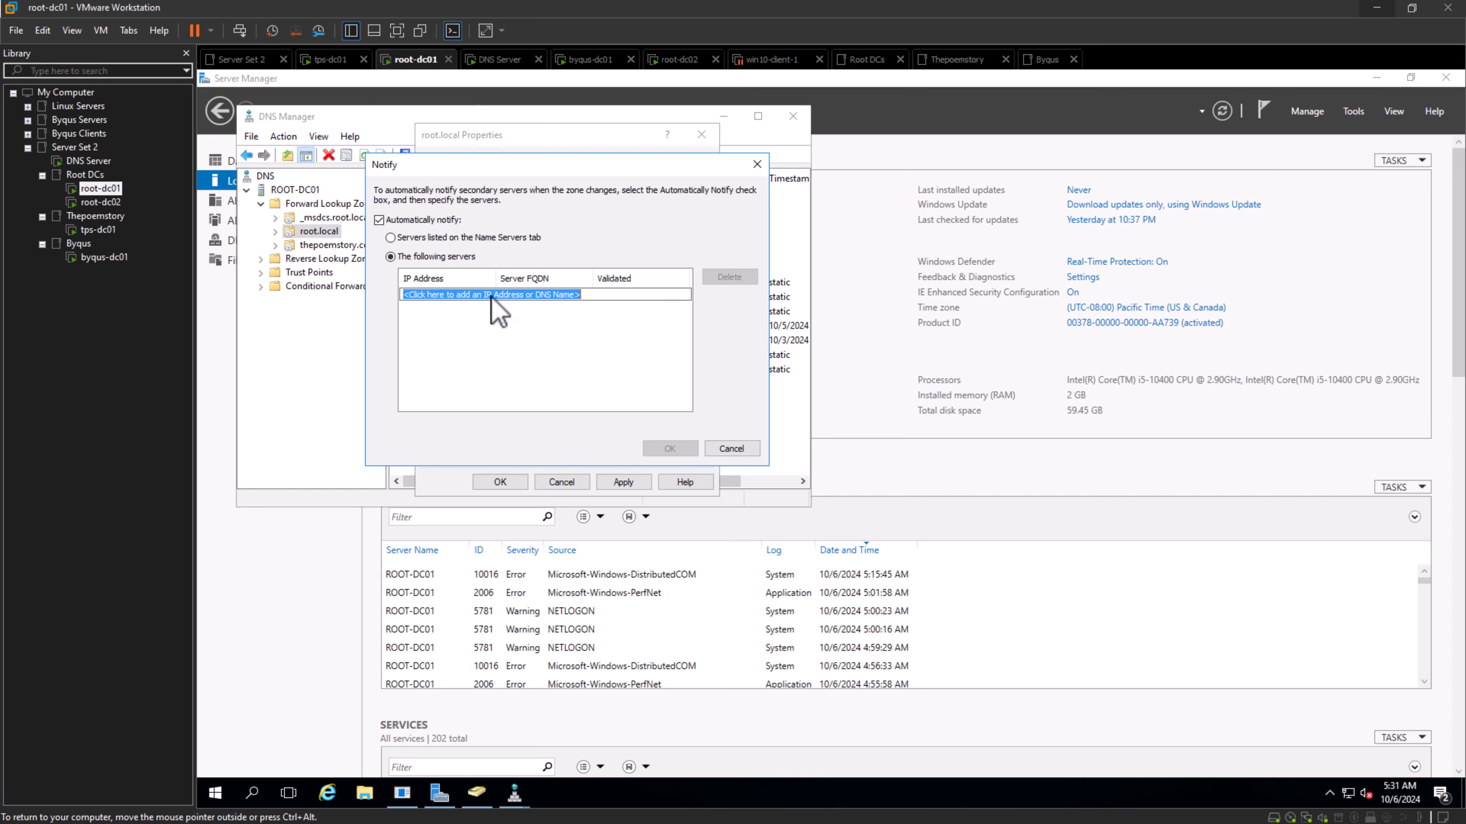
pyautogui.write('192.168.1.16')
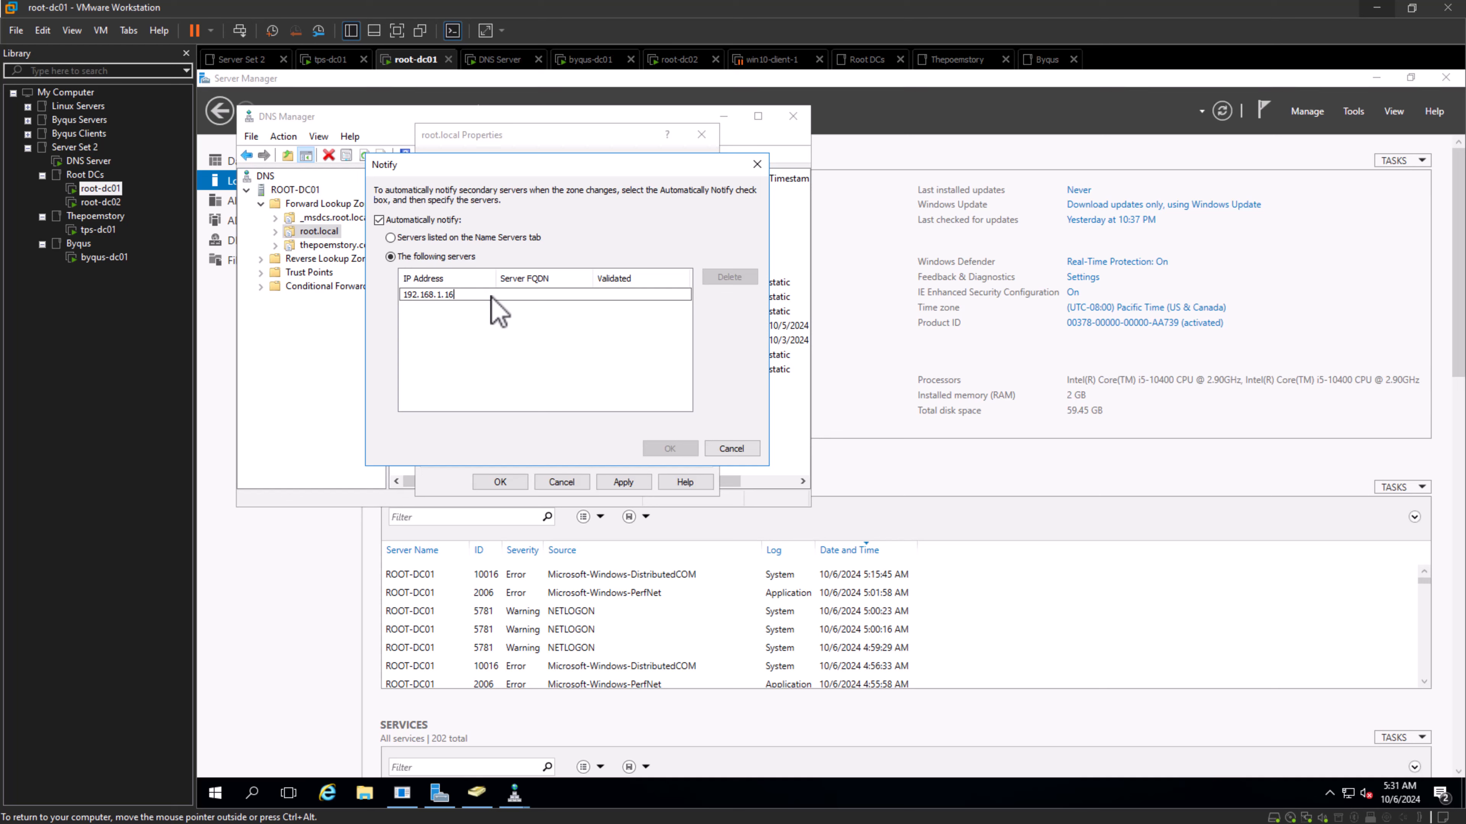
pyautogui.click(571, 367)
pyautogui.click(661, 449)
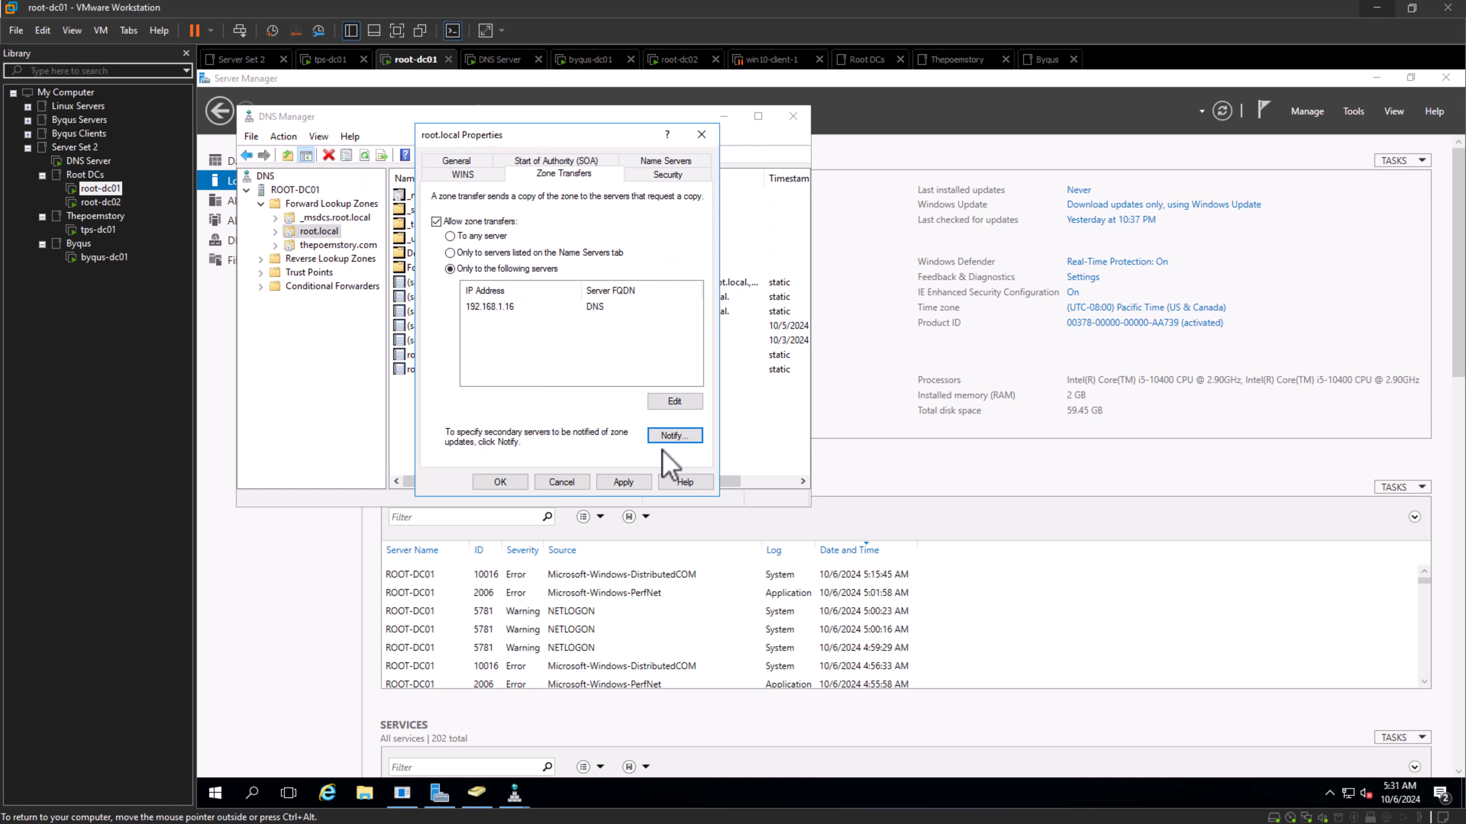
pyautogui.click(629, 482)
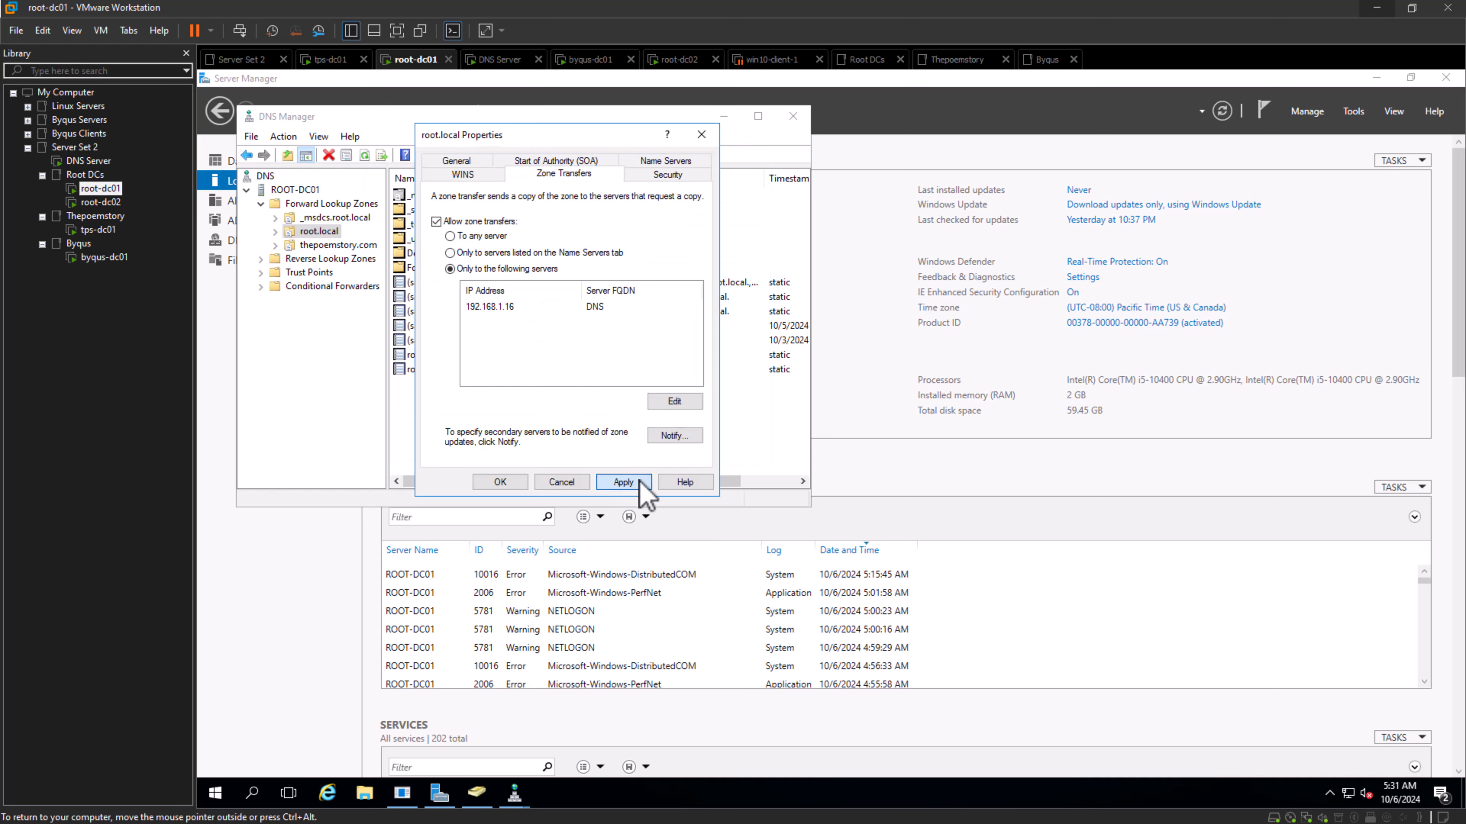
pyautogui.click(494, 487)
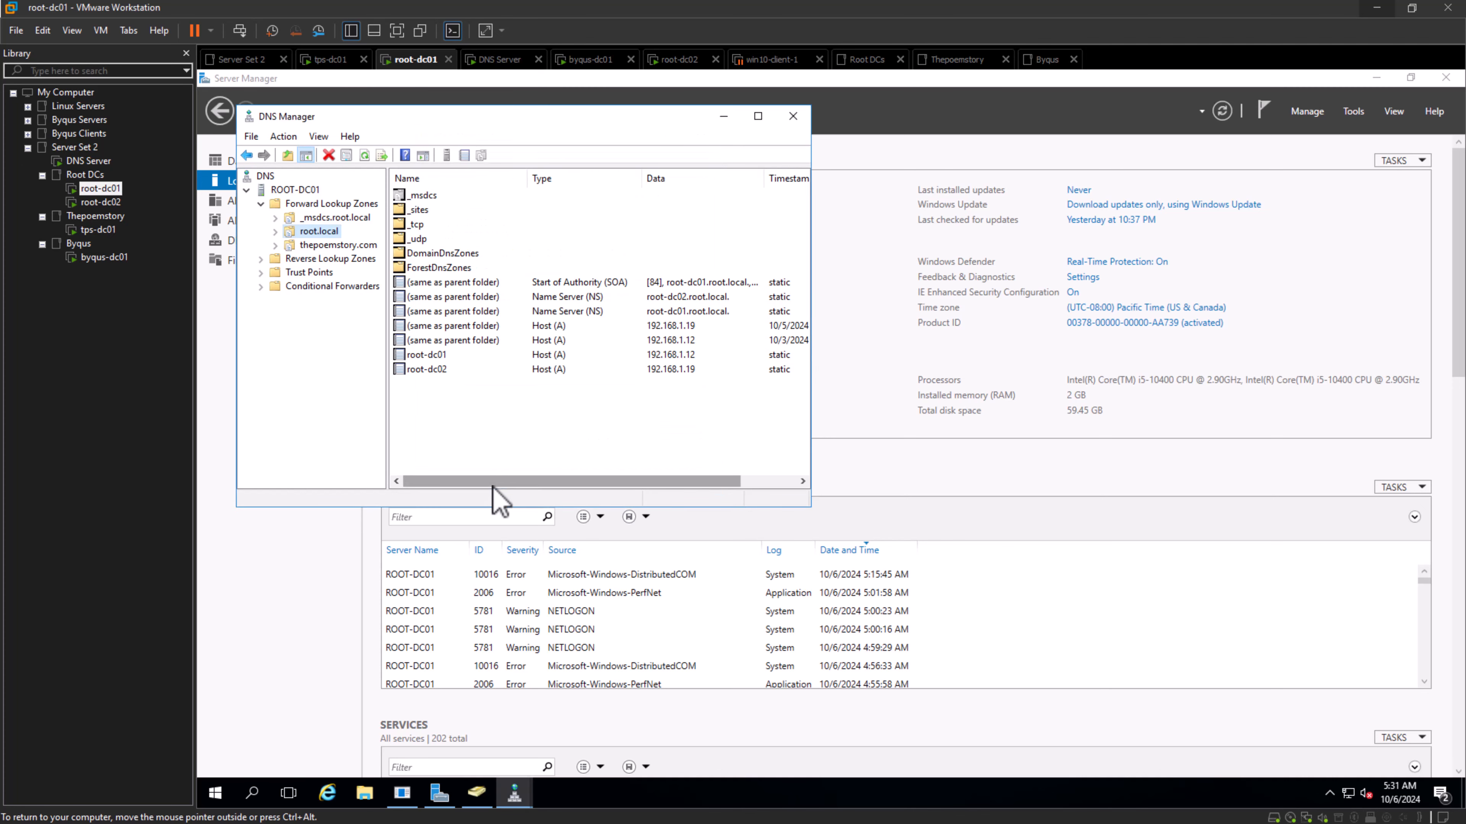
# - Switch to the DNS Server machine and request a transfer of the root.local secondary zone from its master
pyautogui.click(110, 165)
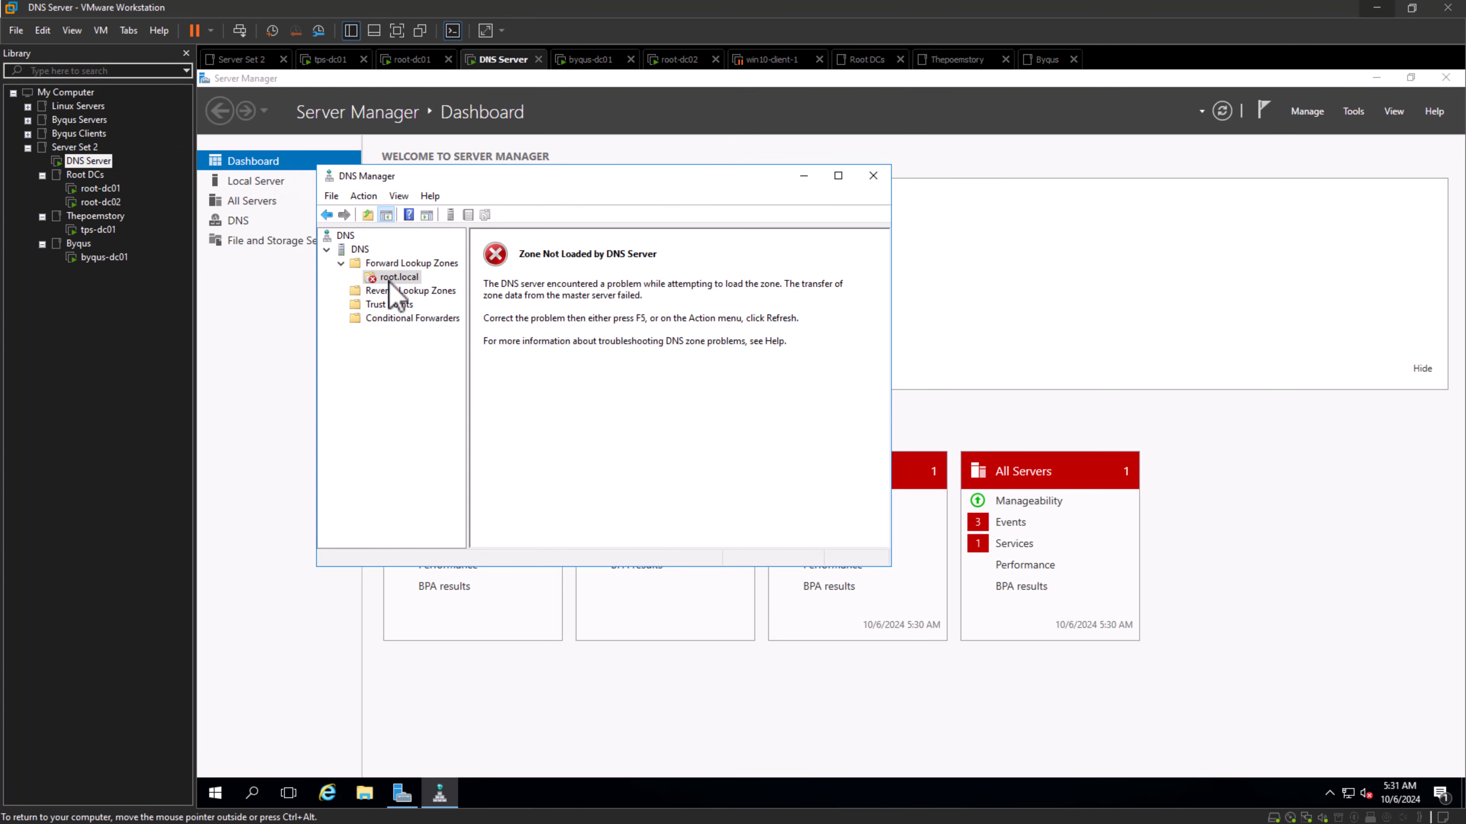
pyautogui.click(99, 188)
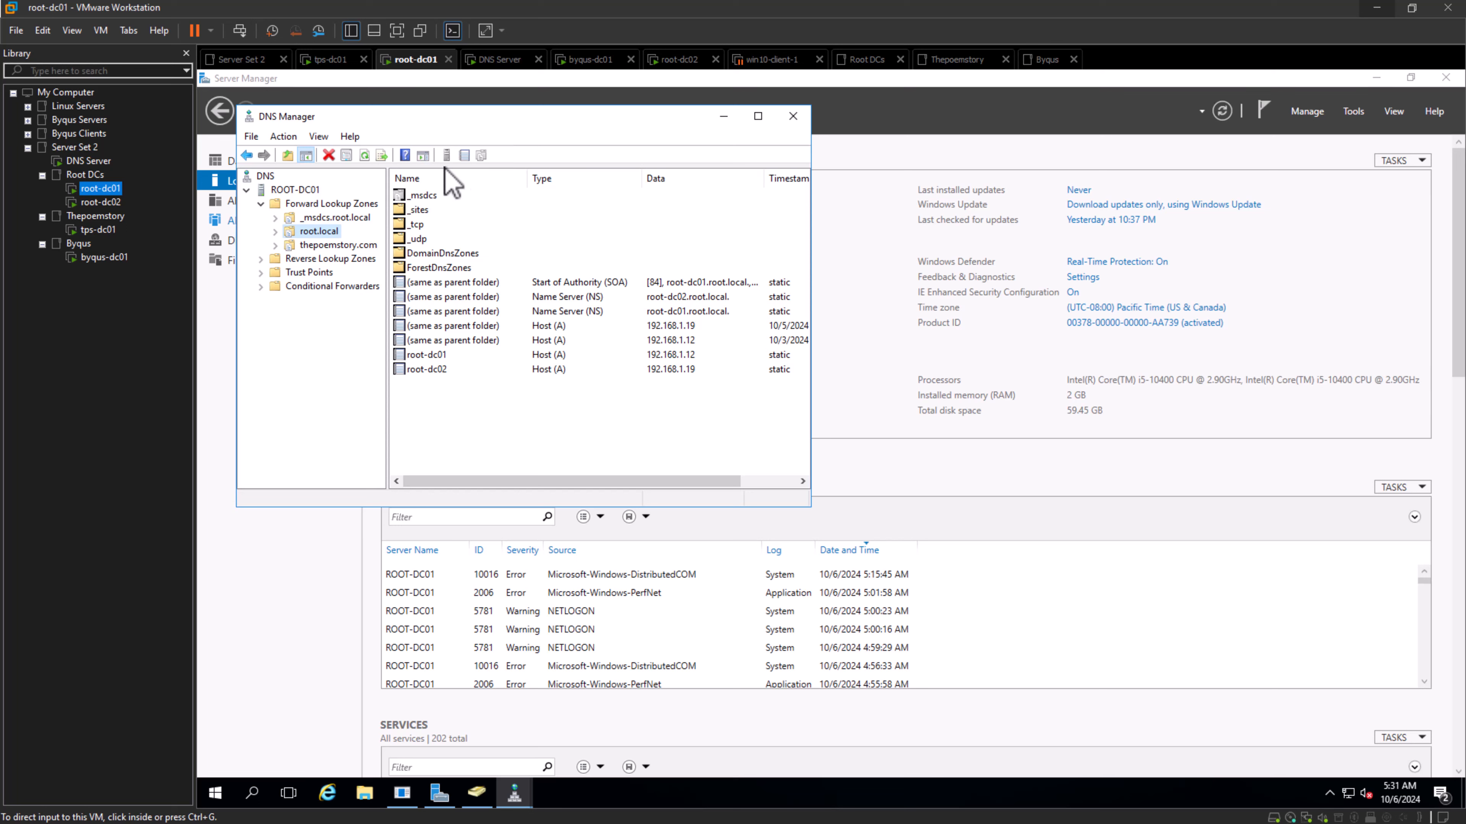
pyautogui.click(88, 161)
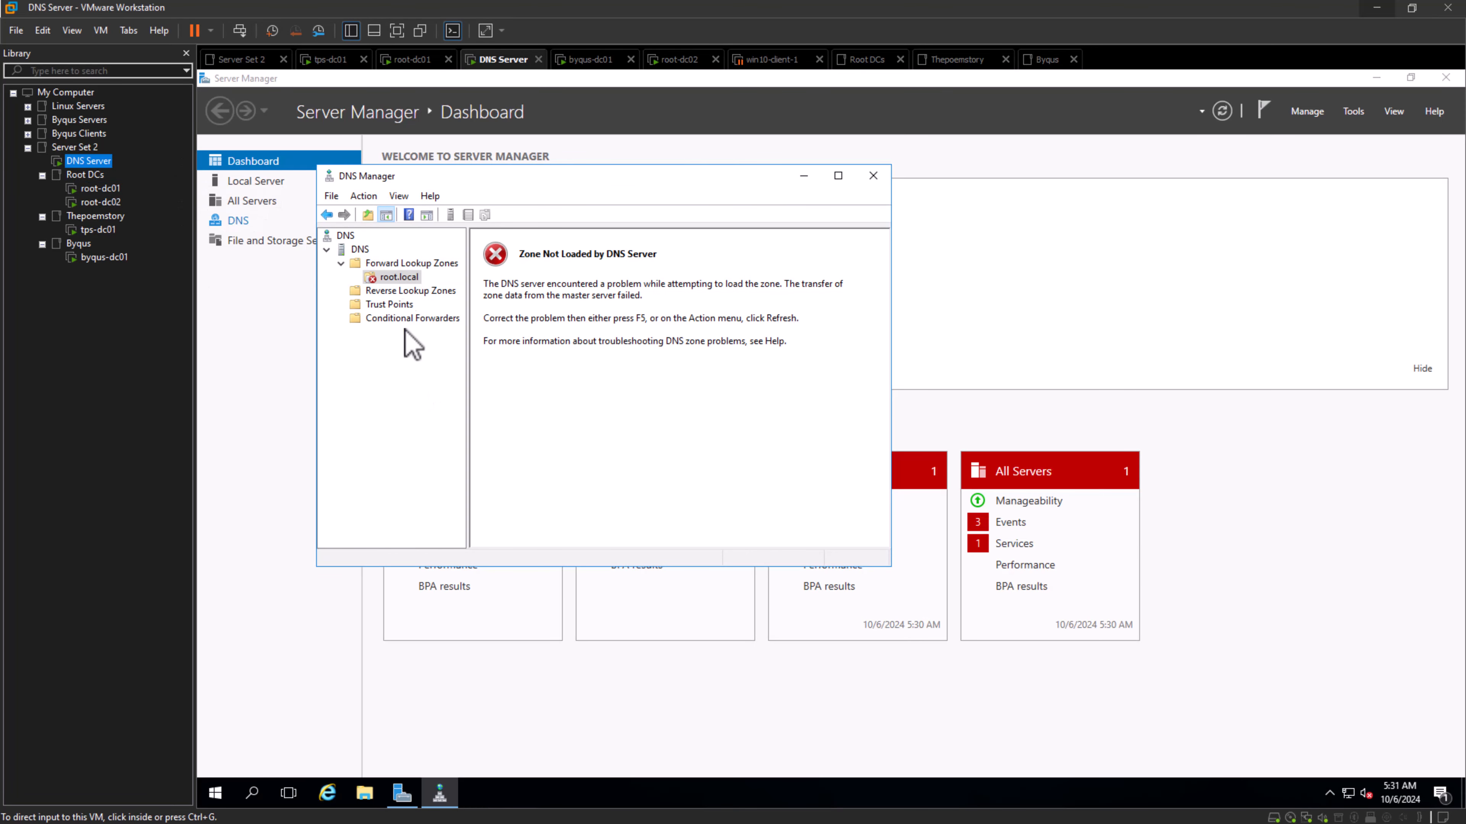
pyautogui.rightClick(402, 279)
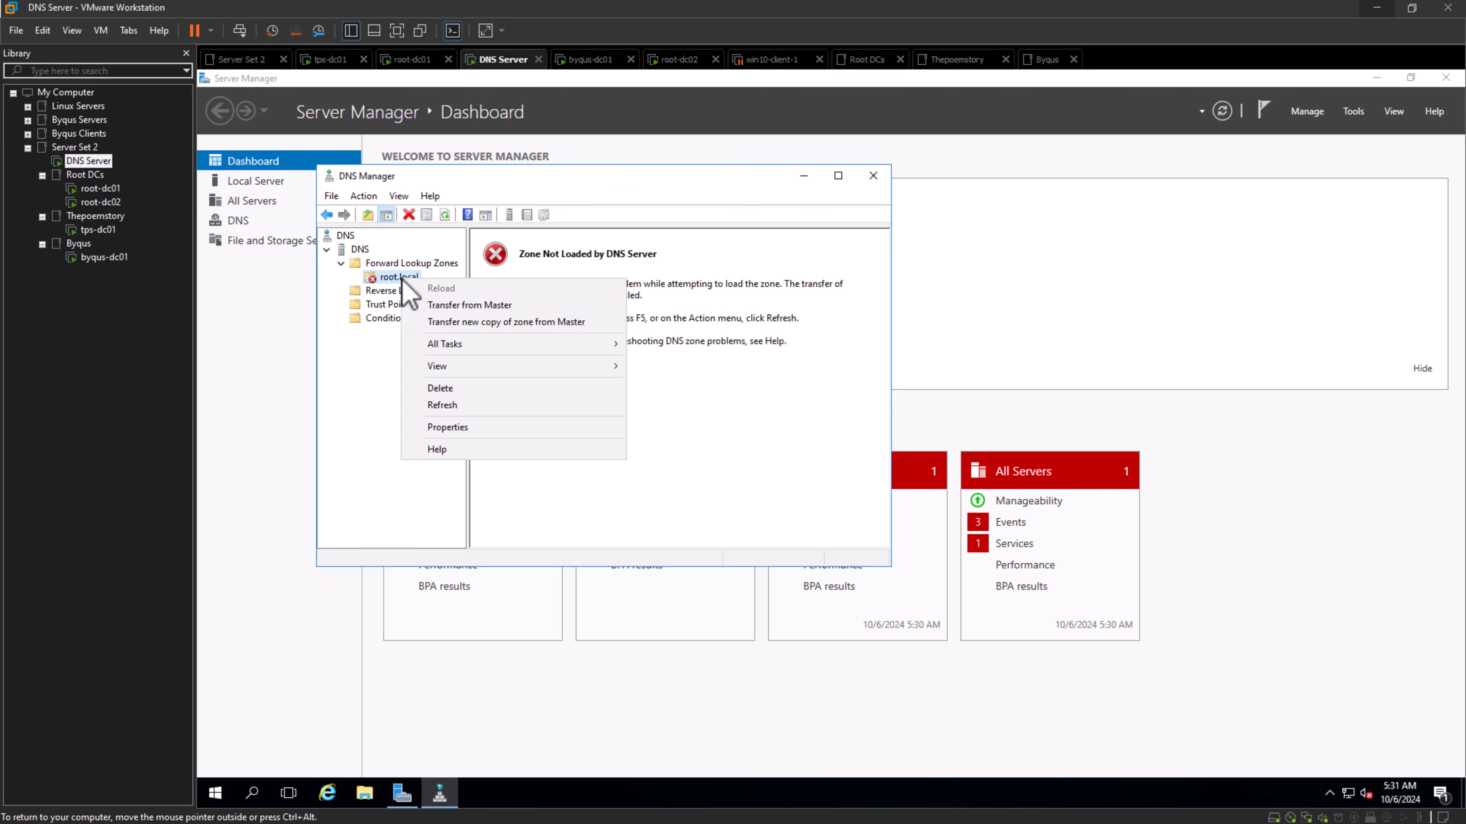
pyautogui.click(563, 473)
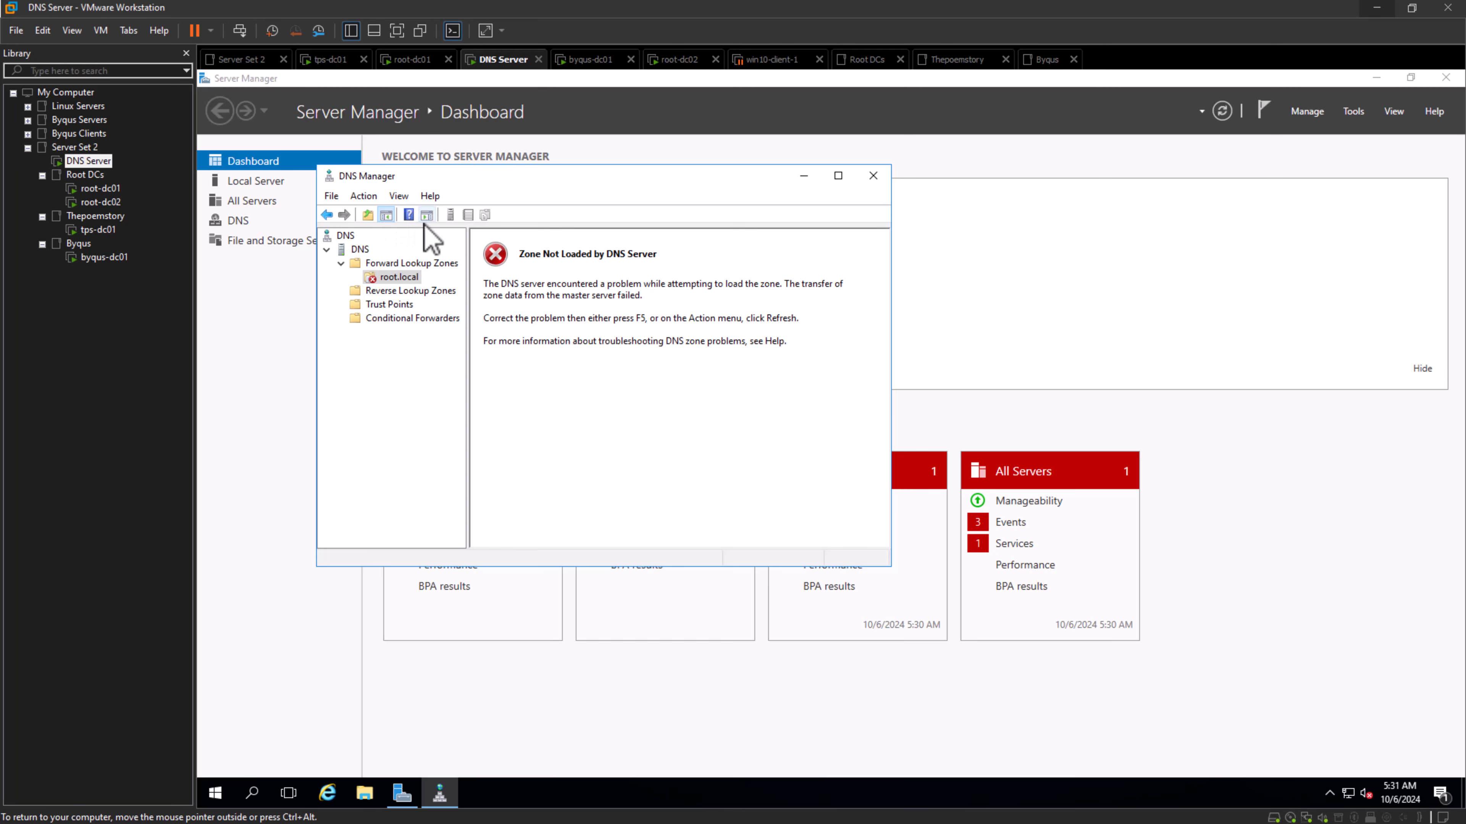
pyautogui.rightClick(398, 277)
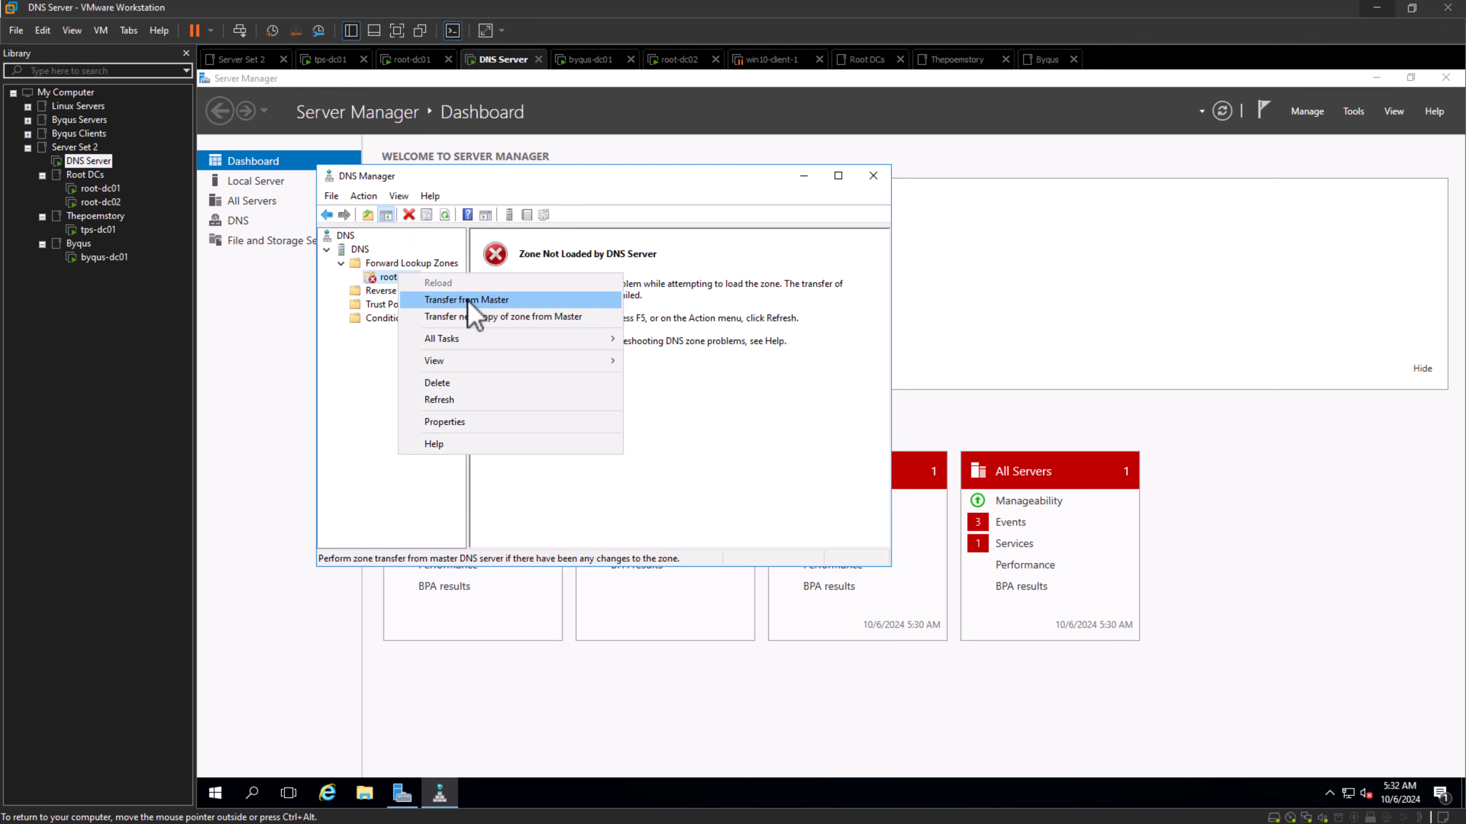
pyautogui.click(470, 301)
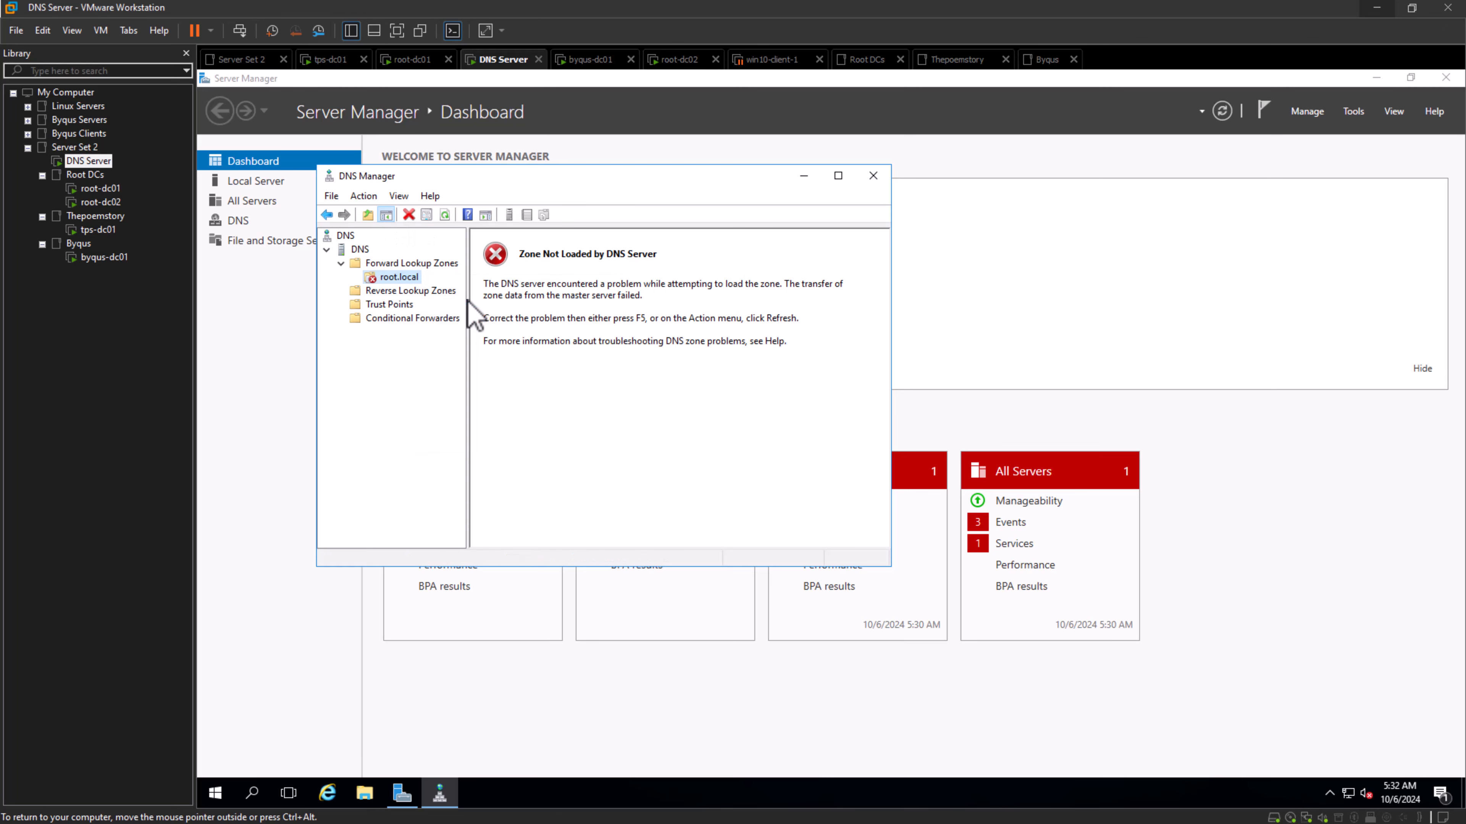
pyautogui.click(579, 463)
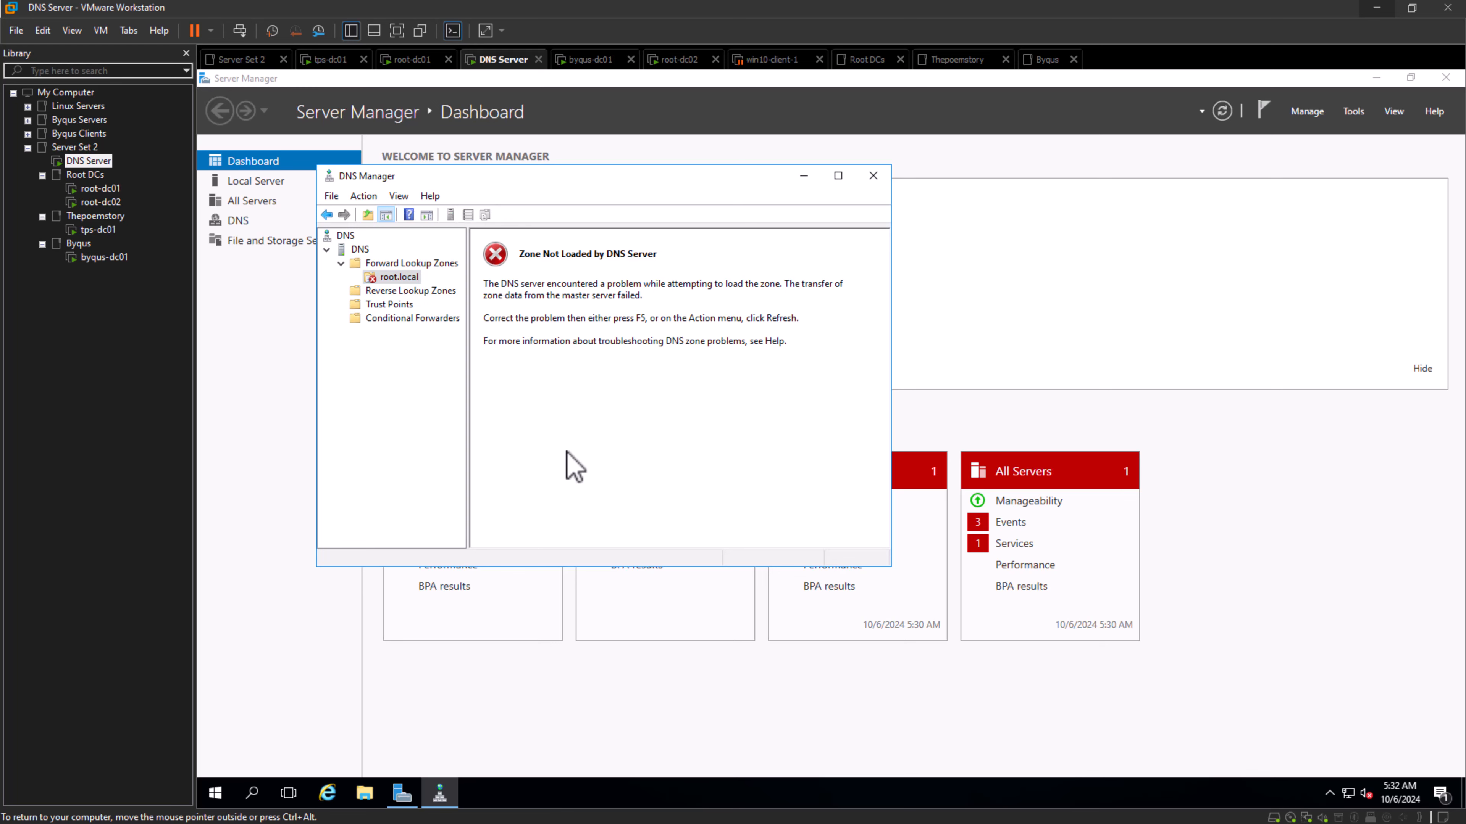
pyautogui.click(403, 277)
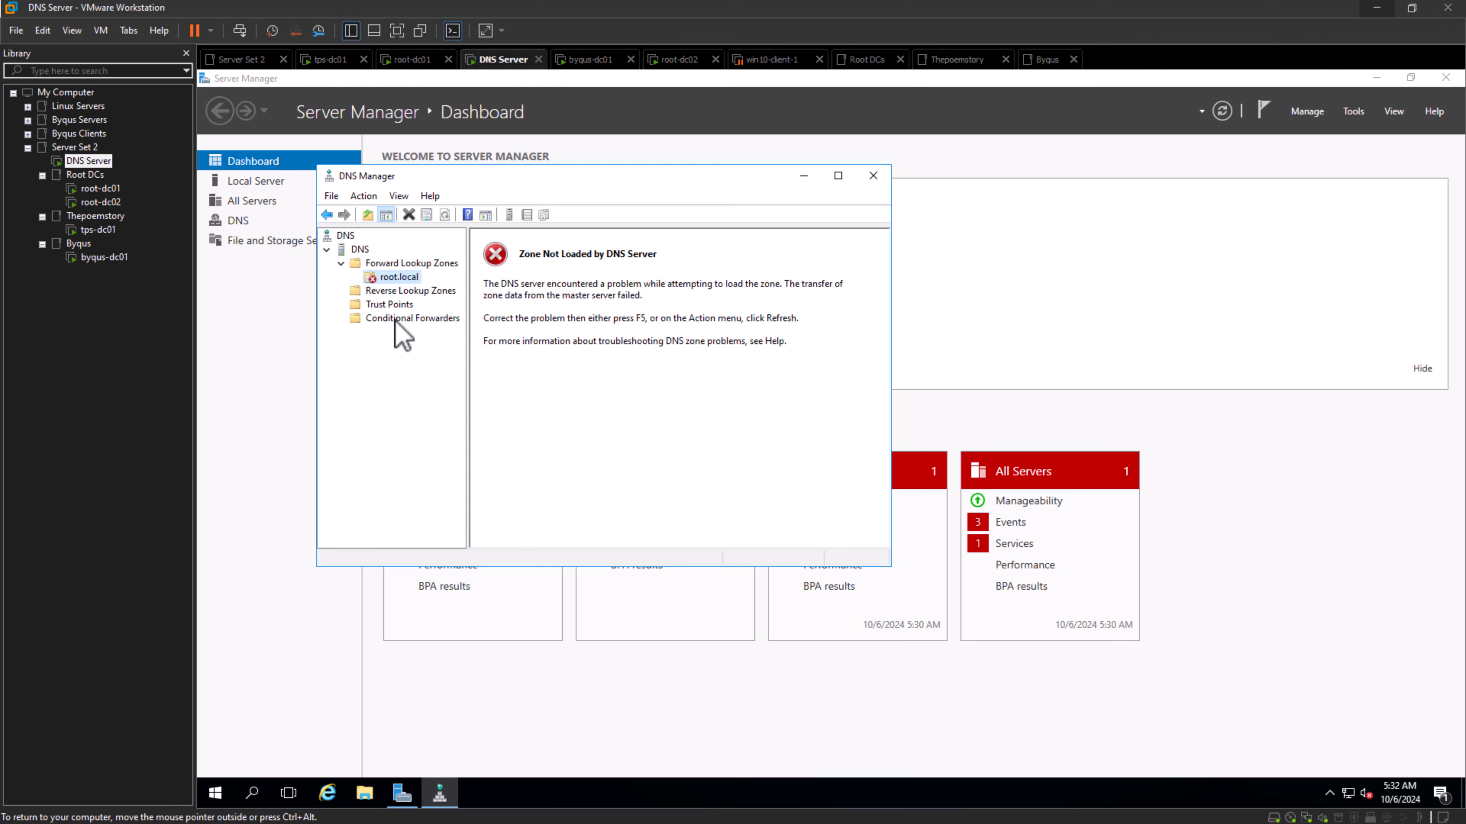
pyautogui.rightClick(394, 279)
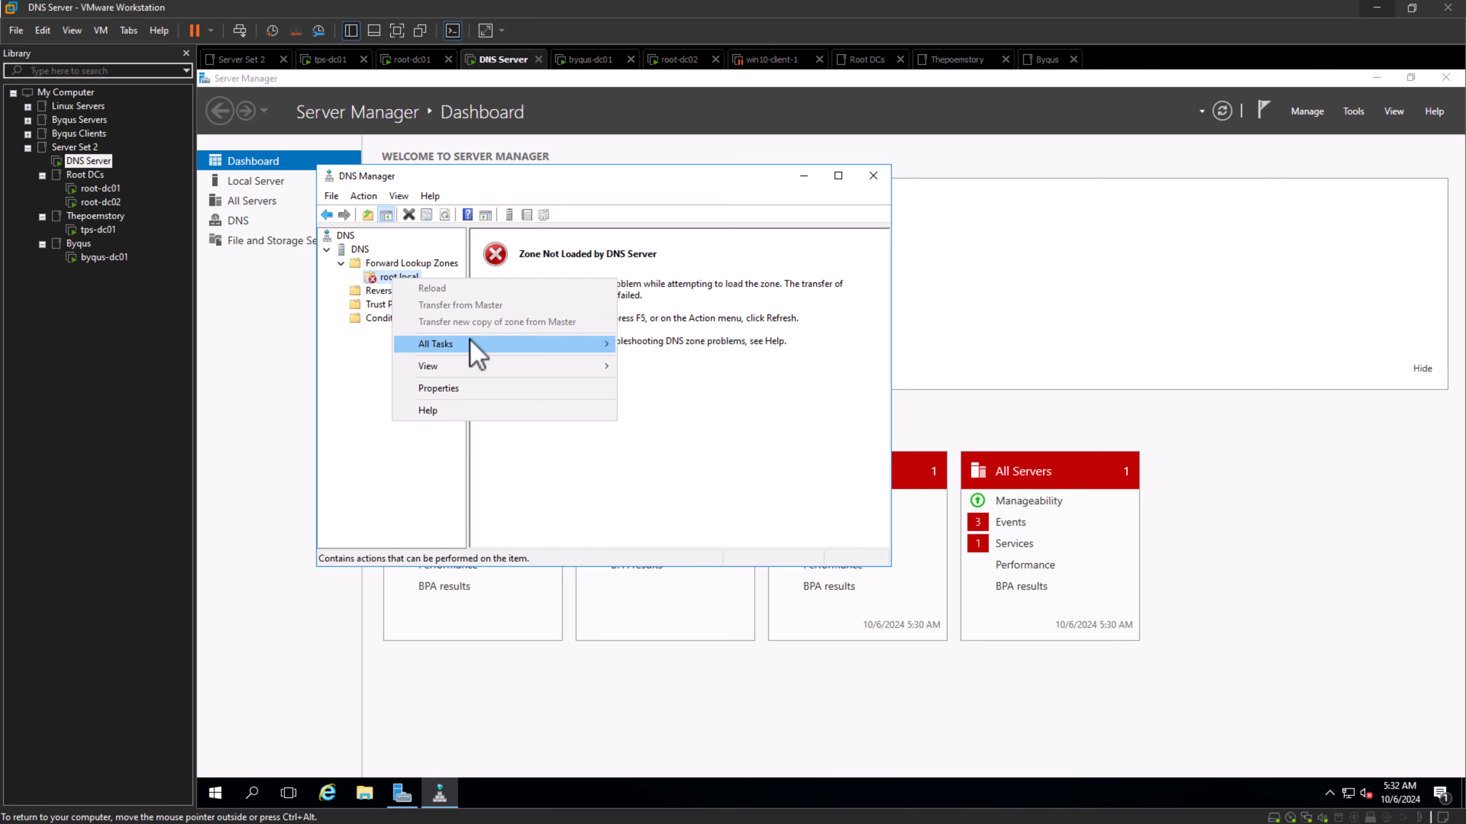
pyautogui.moveTo(475, 346)
pyautogui.click(535, 461)
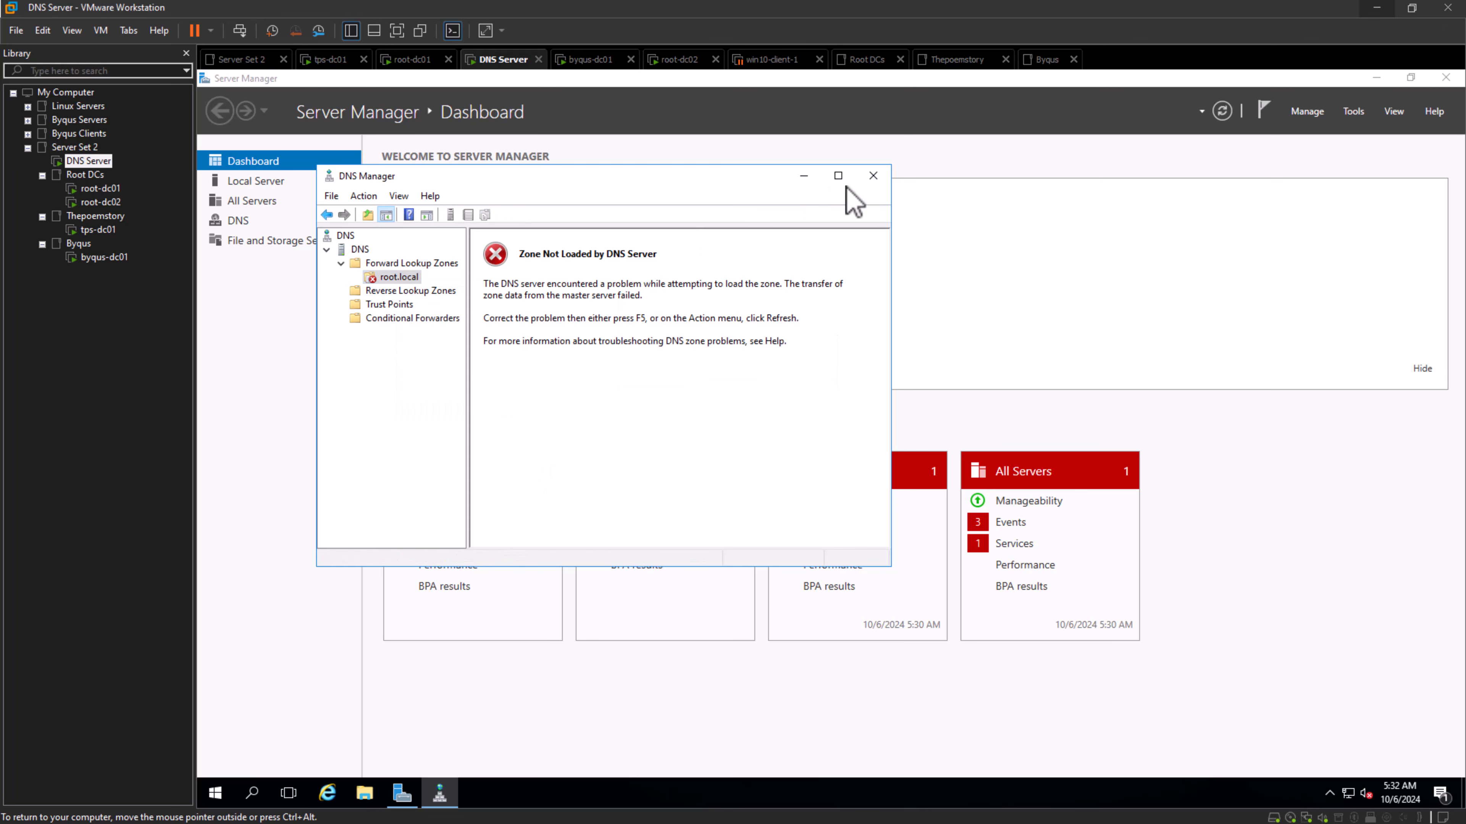
# - Close and reopen DNS Manager on the DNS Server machine, and display the root.local records under Forward Lookup Zones
pyautogui.click(873, 175)
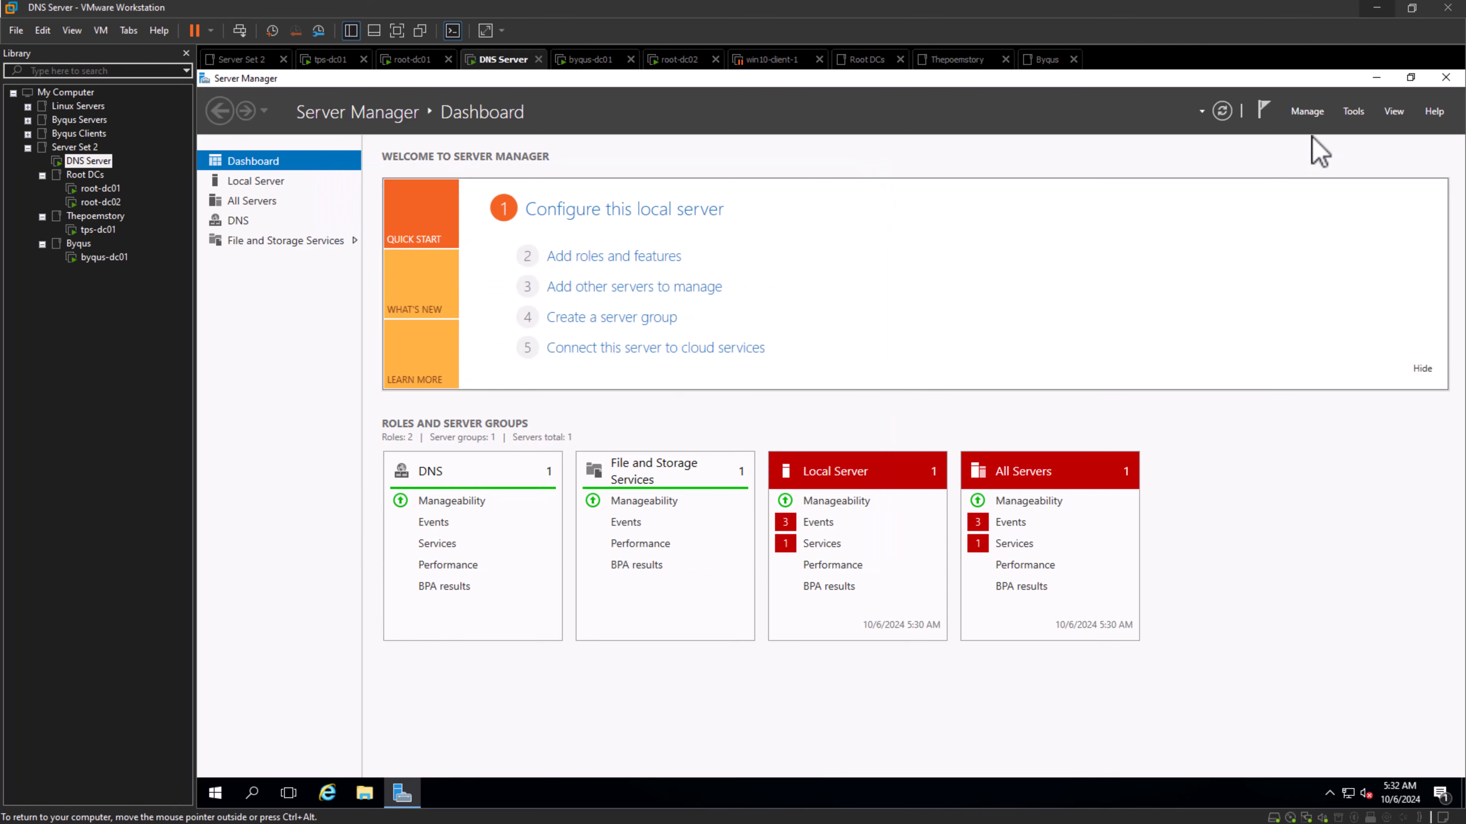
pyautogui.click(1355, 113)
pyautogui.click(1267, 198)
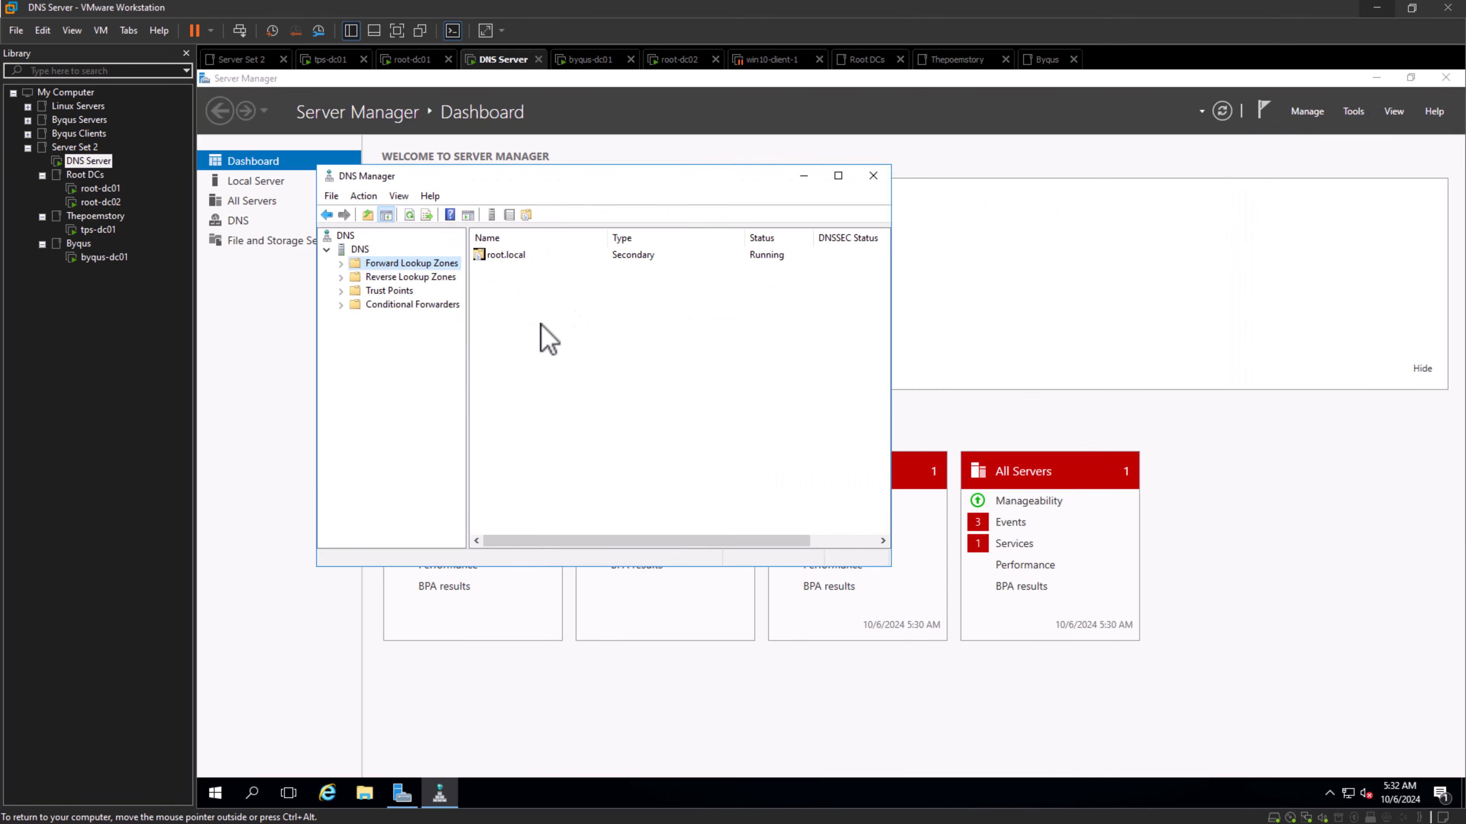
pyautogui.click(341, 263)
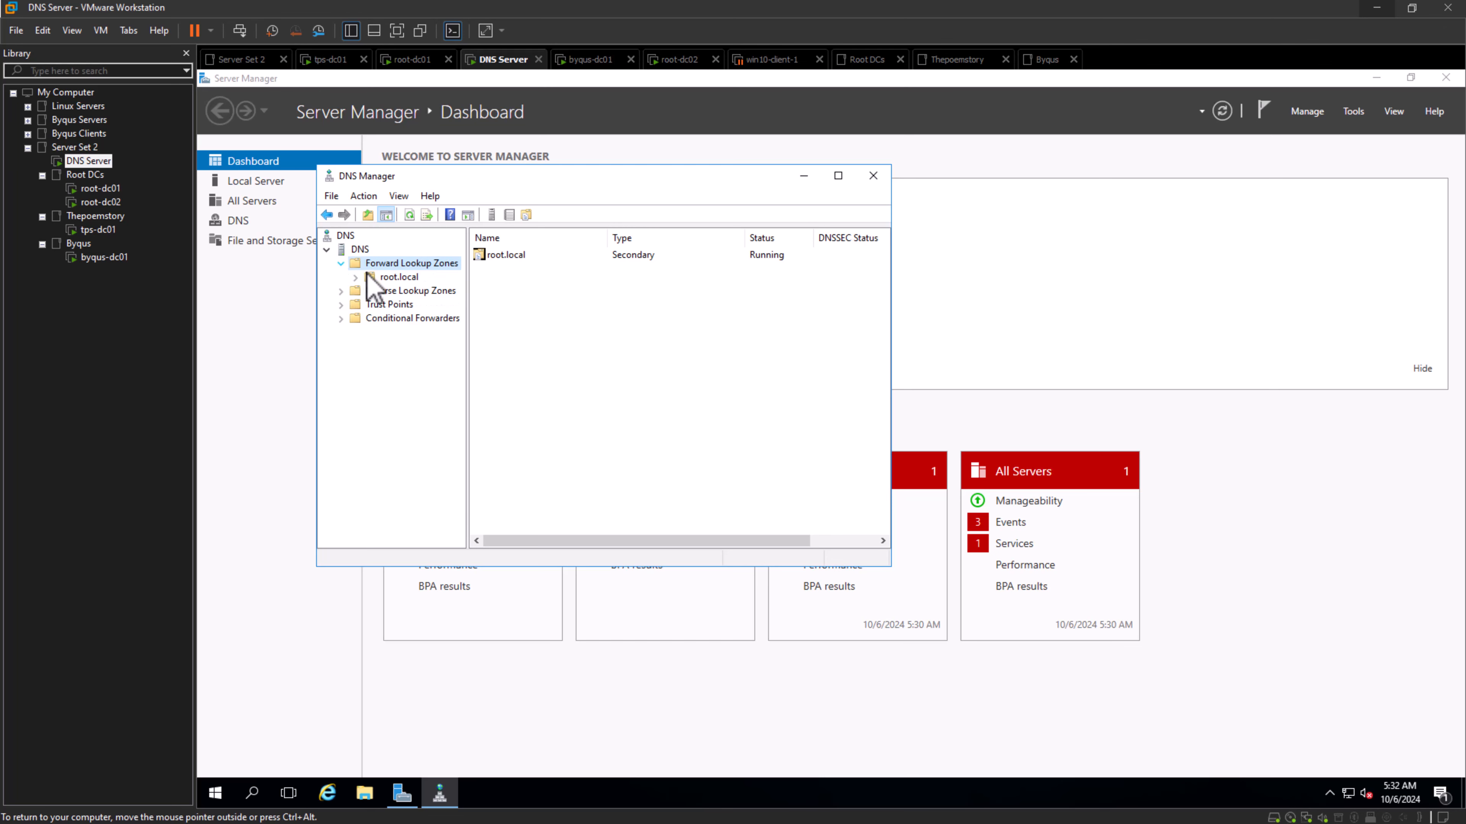
pyautogui.click(394, 278)
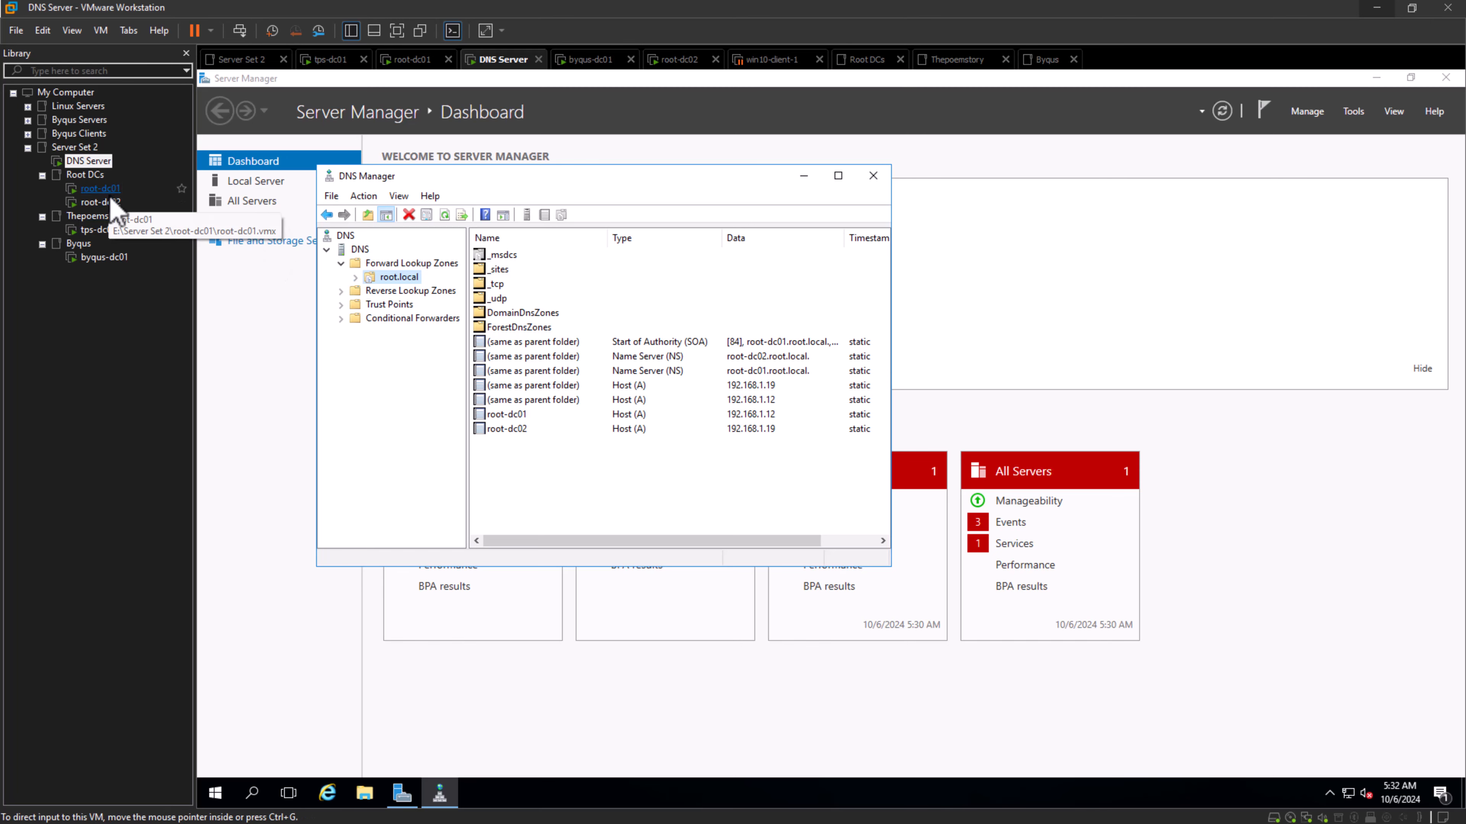
# - Compare the DNS Server's root.local records with those on root-dc01, and examine the _msdcs.root.local zone there
pyautogui.click(101, 188)
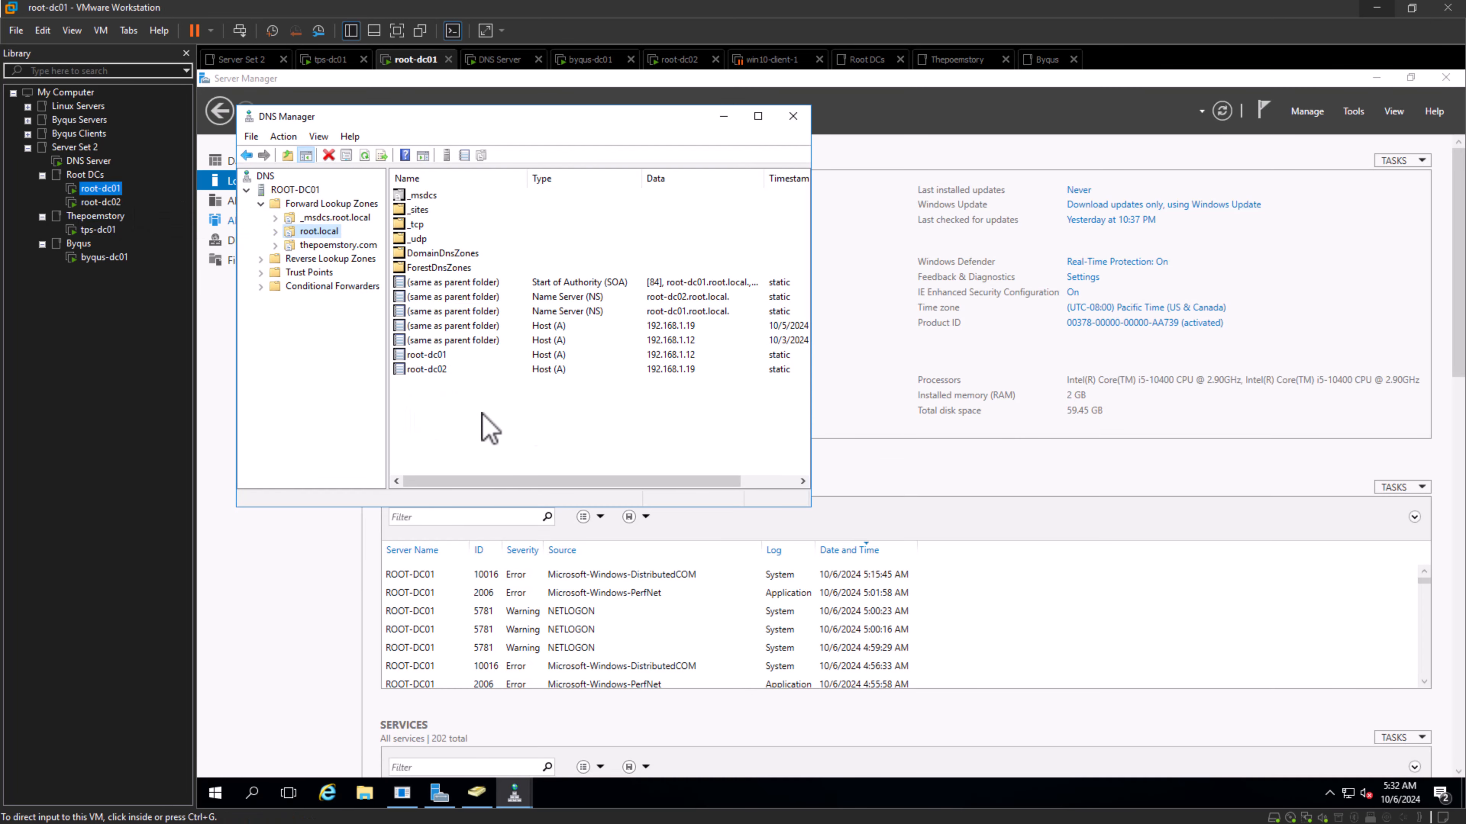
pyautogui.click(89, 160)
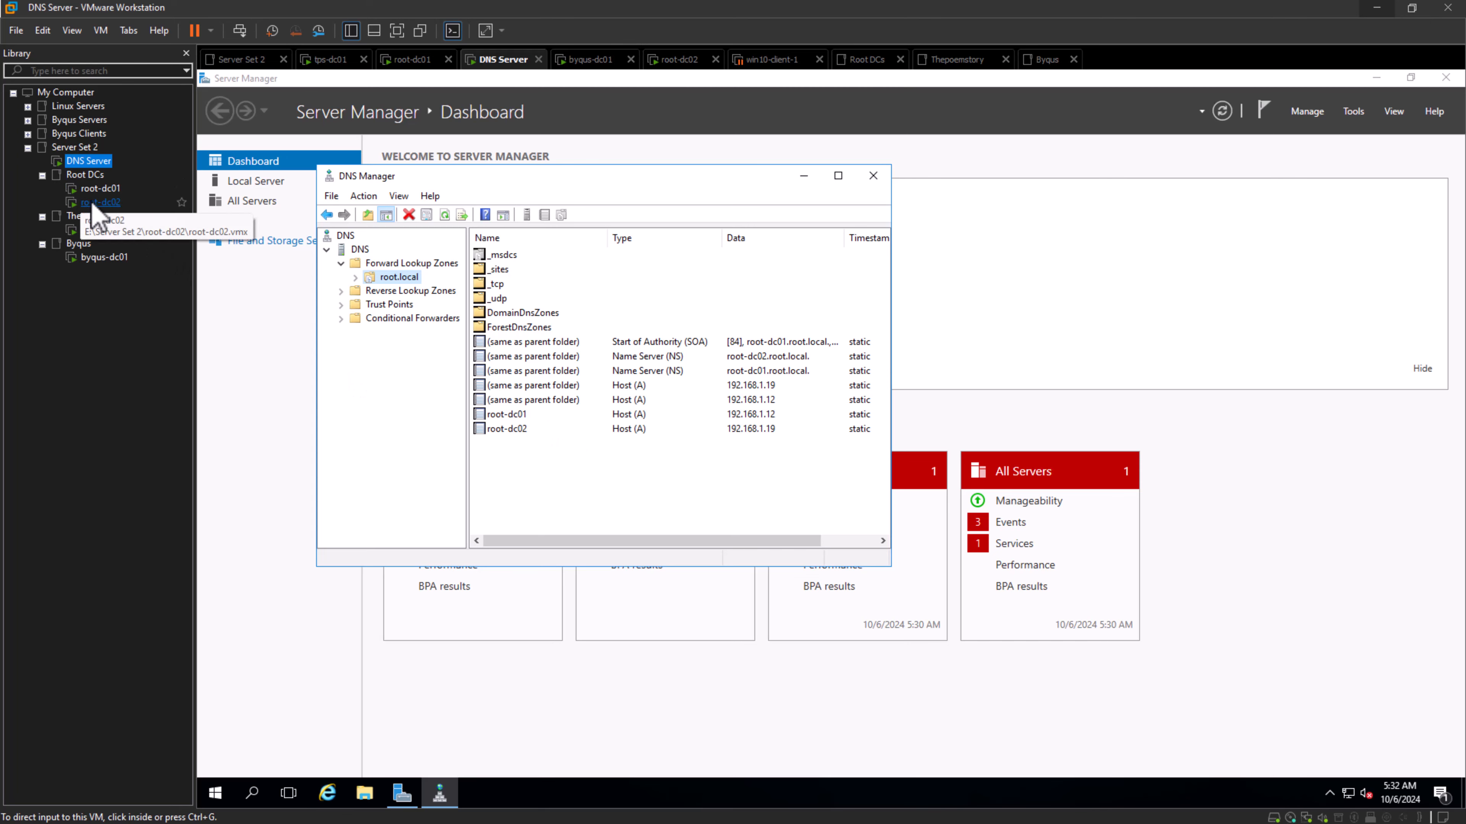
pyautogui.click(99, 189)
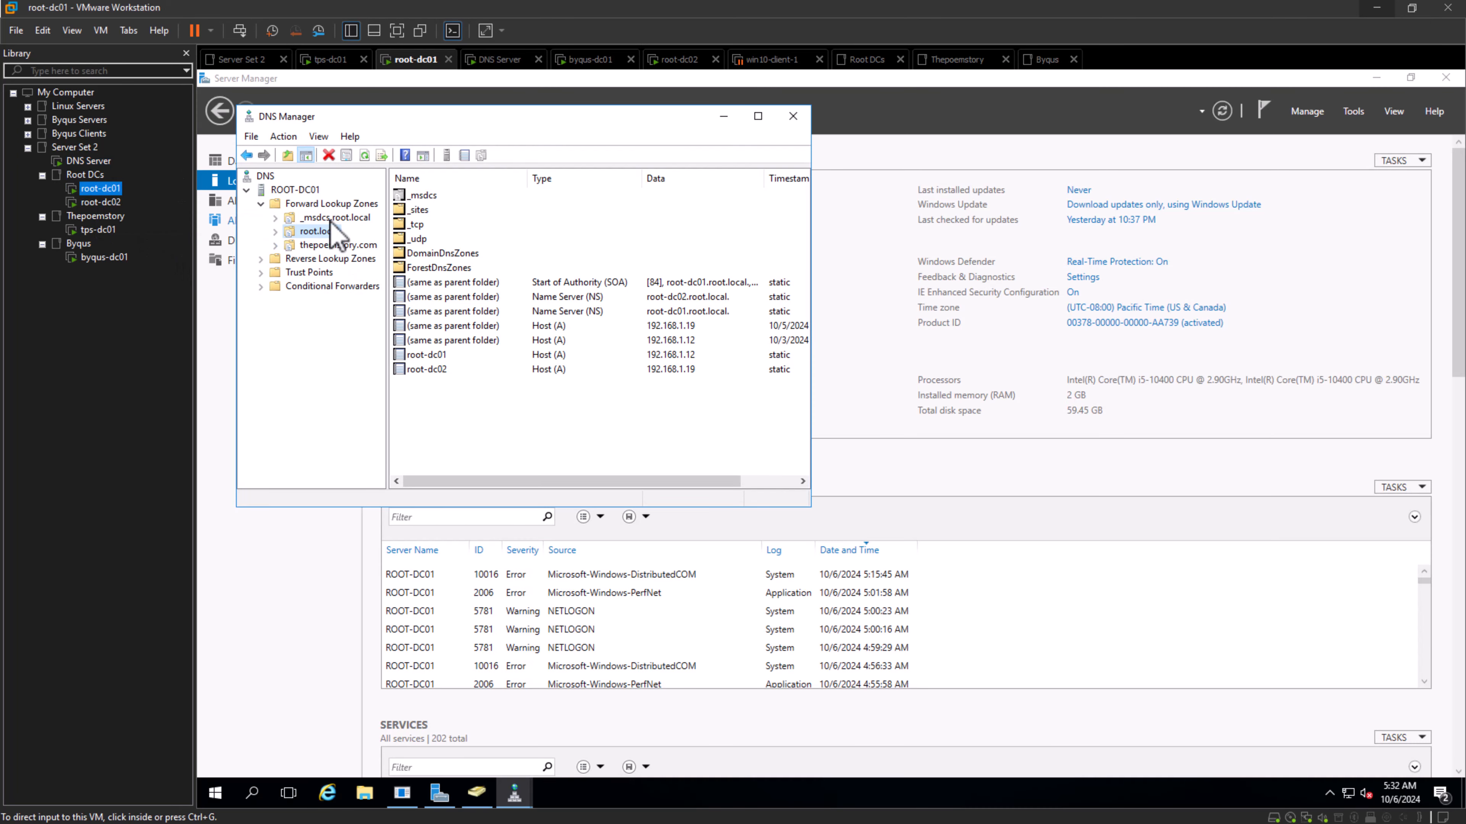
pyautogui.click(332, 218)
pyautogui.doubleClick(333, 219)
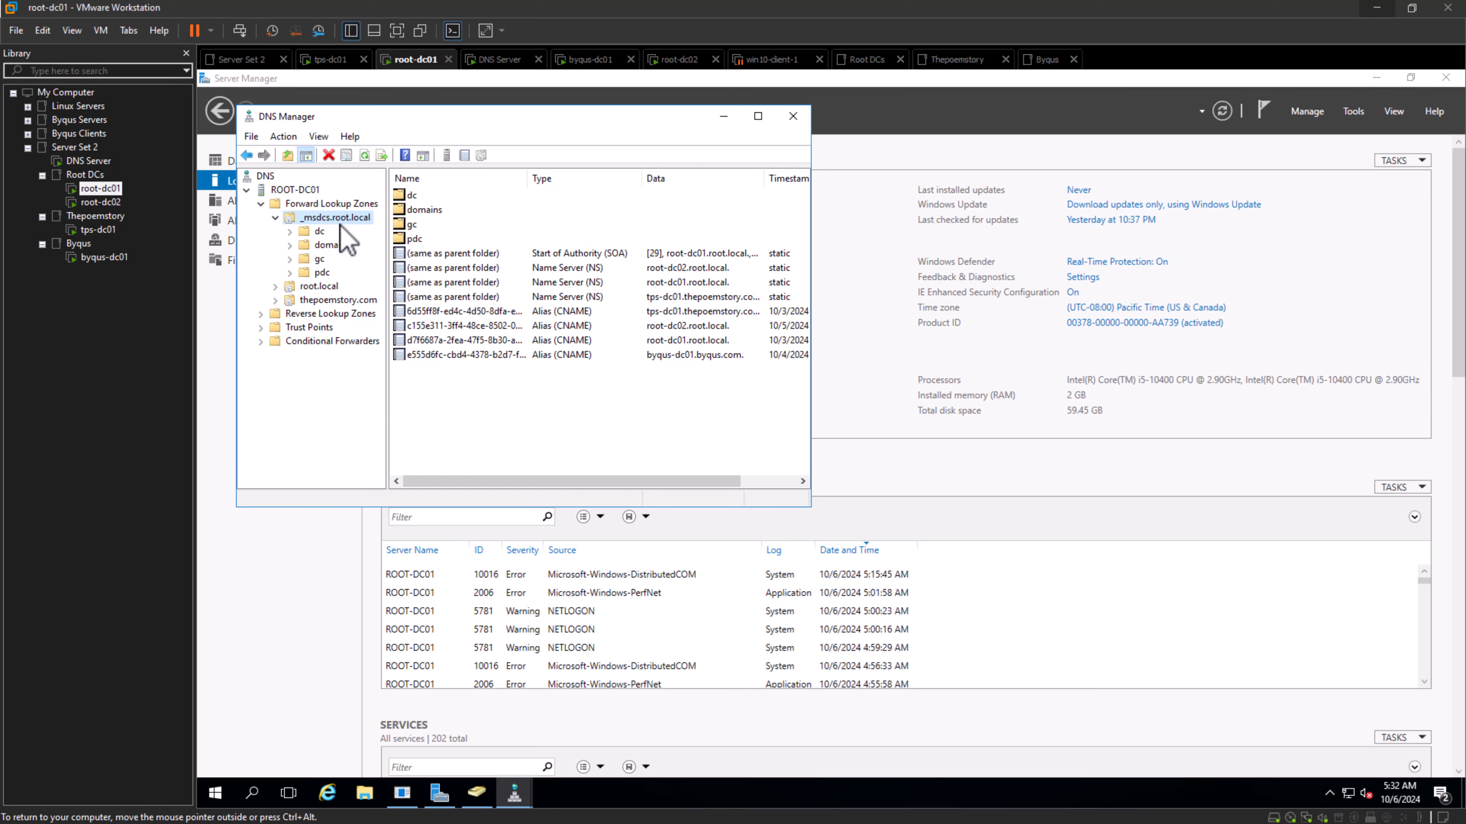
# - On the DNS Server machine, start a new secondary forward lookup zone and name it _msdcs.root.local
pyautogui.click(81, 166)
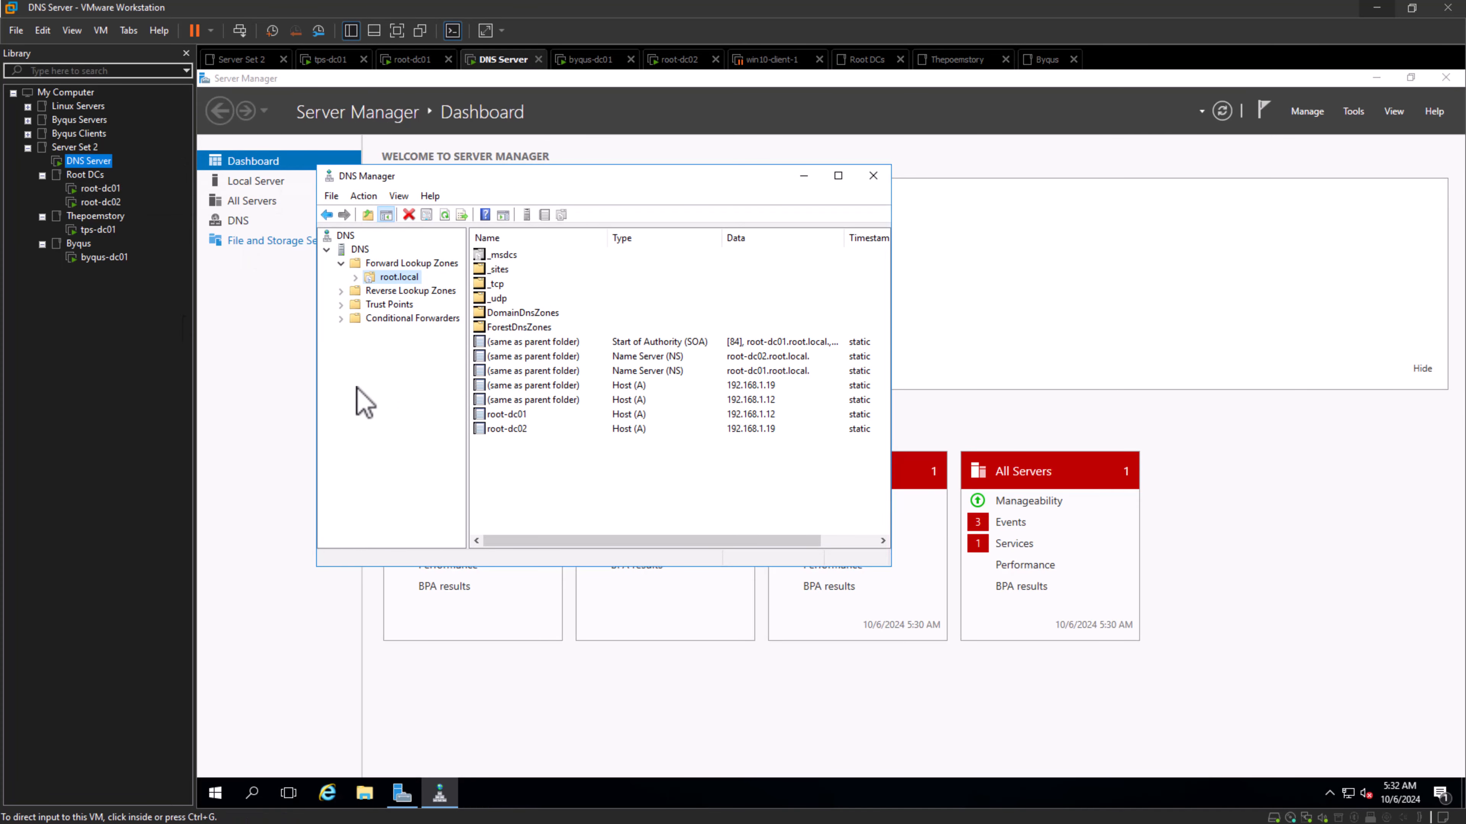
pyautogui.click(445, 265)
pyautogui.rightClick(444, 267)
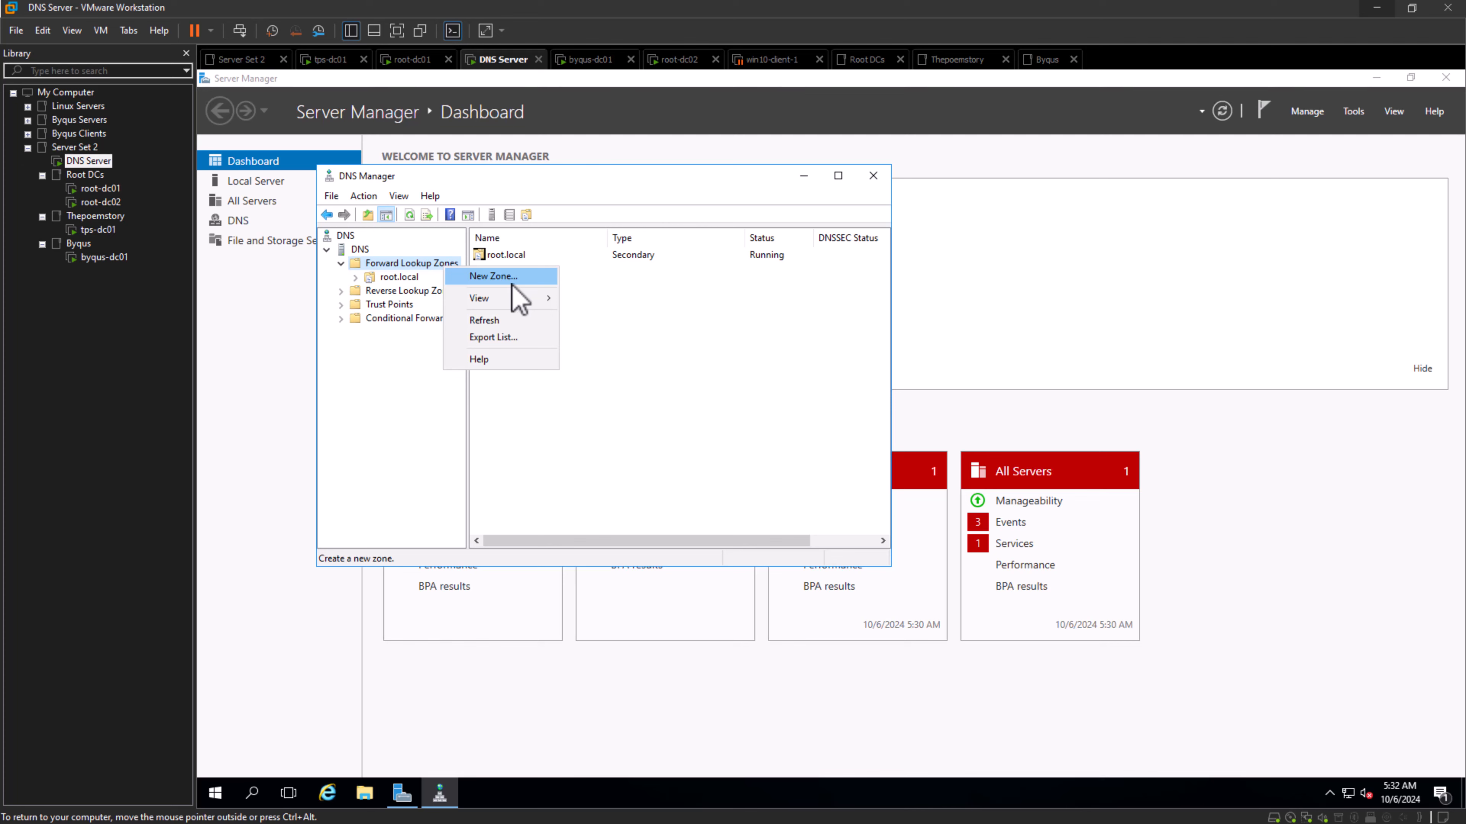
pyautogui.click(511, 281)
pyautogui.click(617, 461)
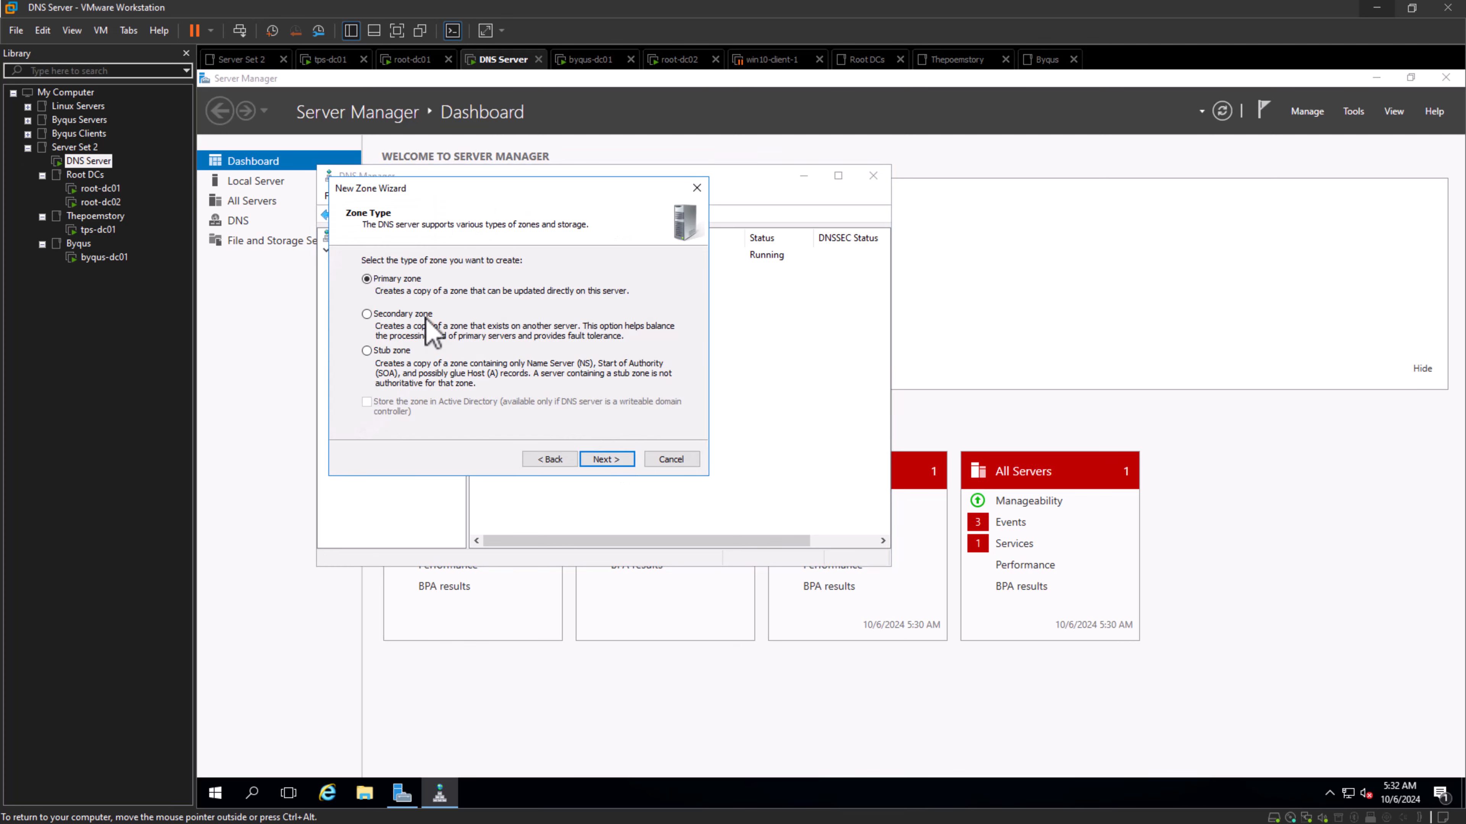
pyautogui.click(618, 461)
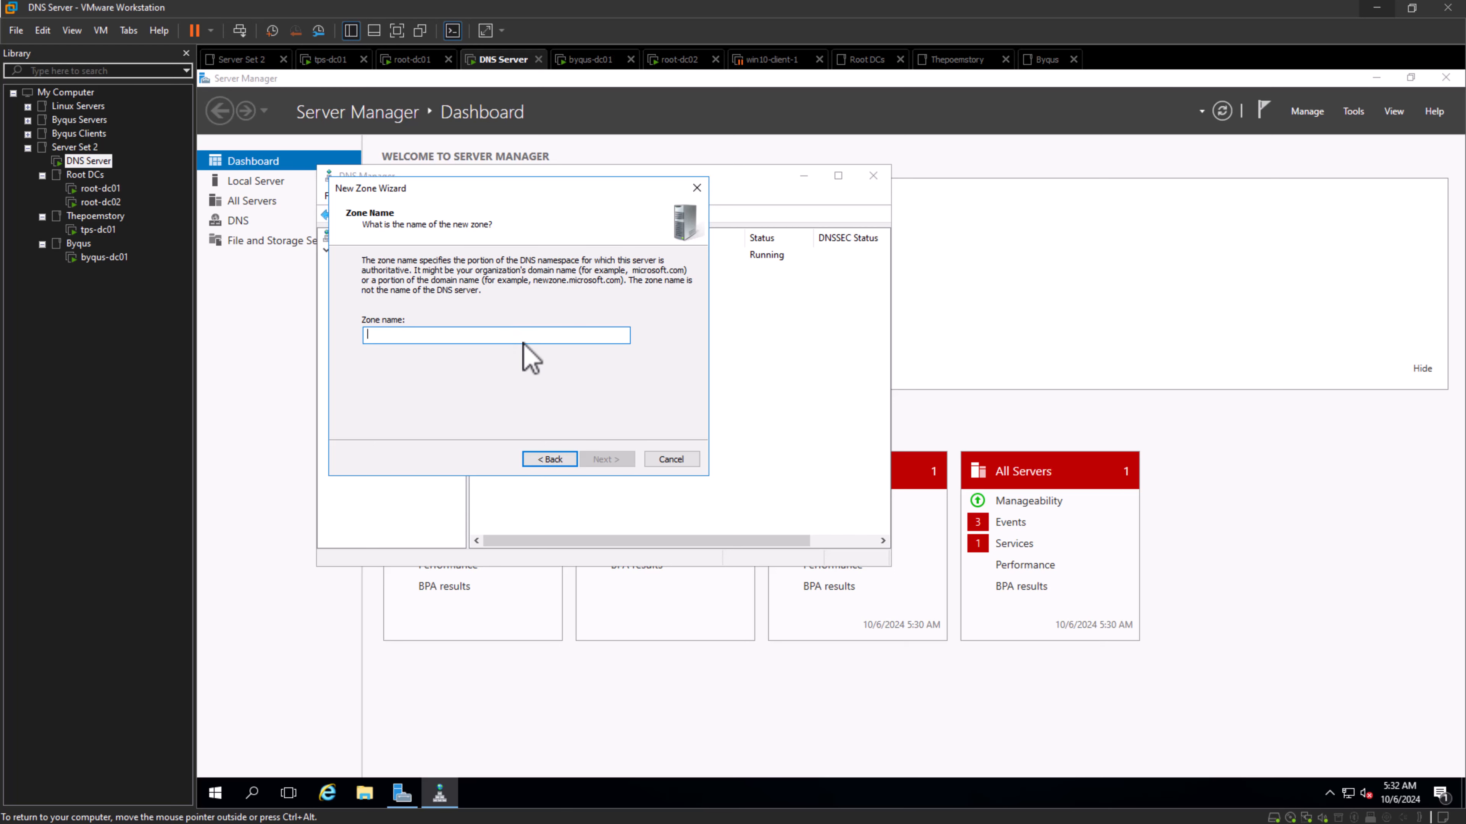
pyautogui.write('J')
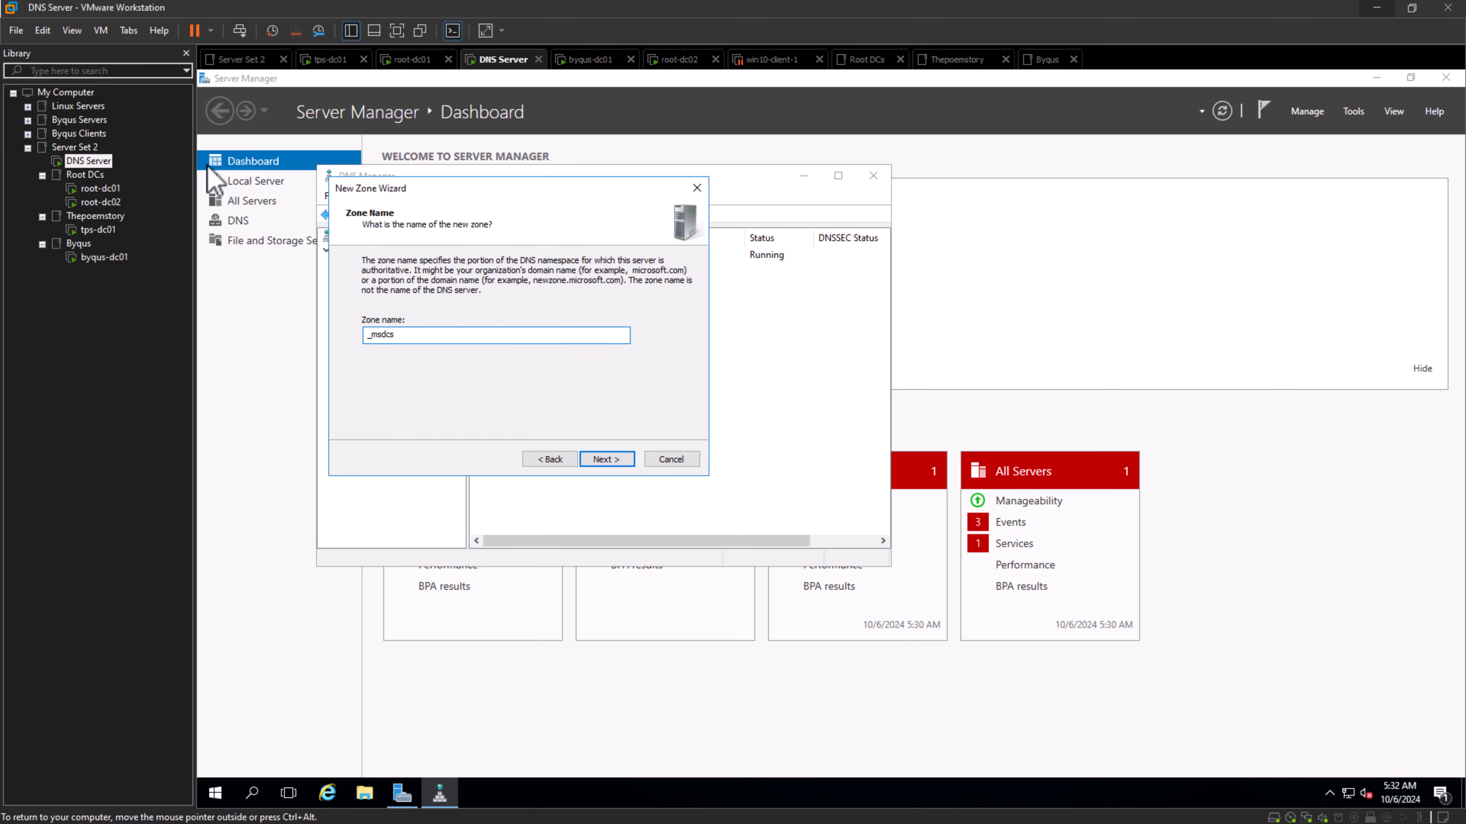
pyautogui.click(100, 189)
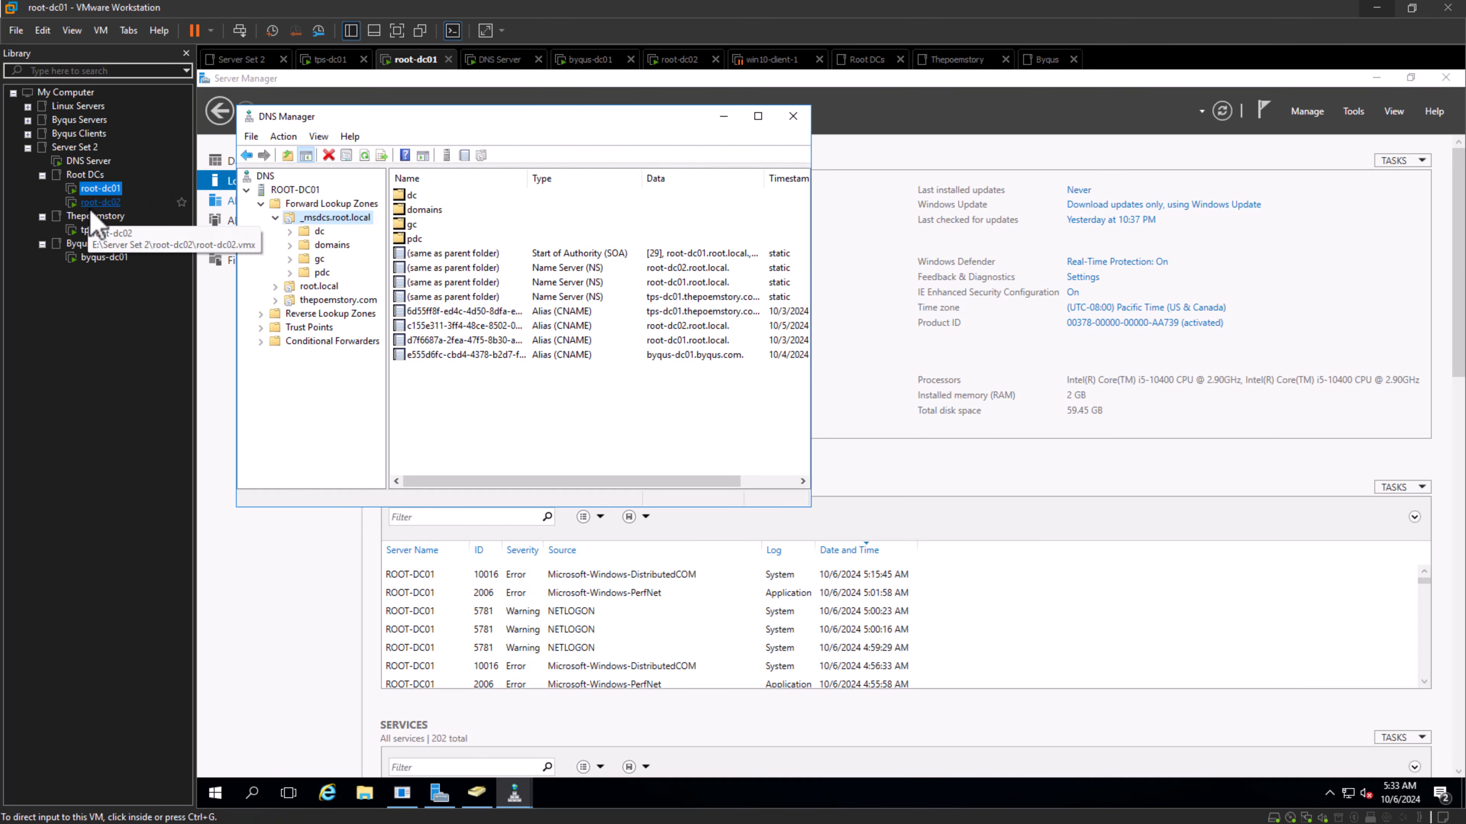
pyautogui.click(88, 162)
pyautogui.click(431, 338)
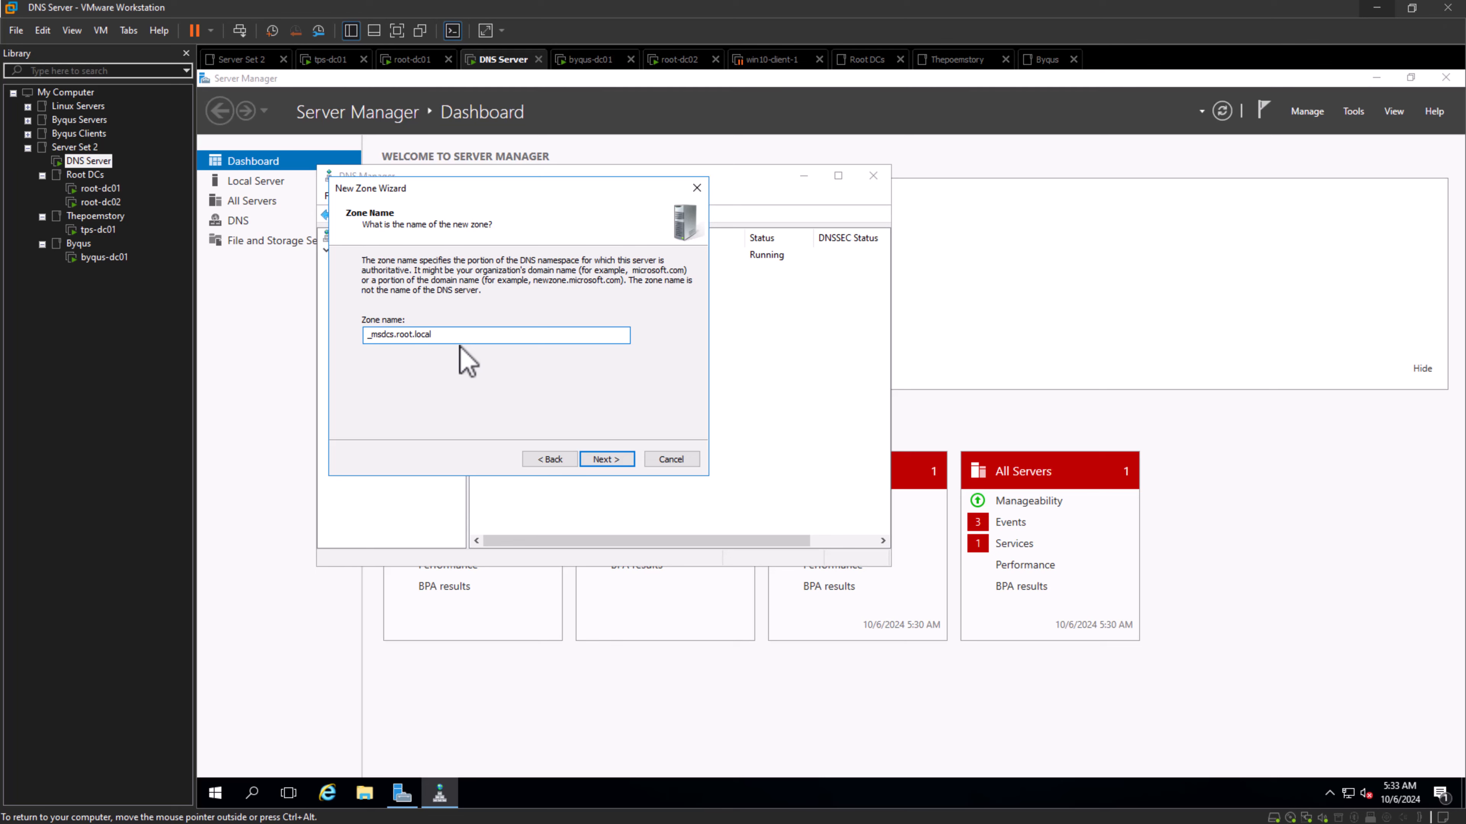
pyautogui.press('Return')
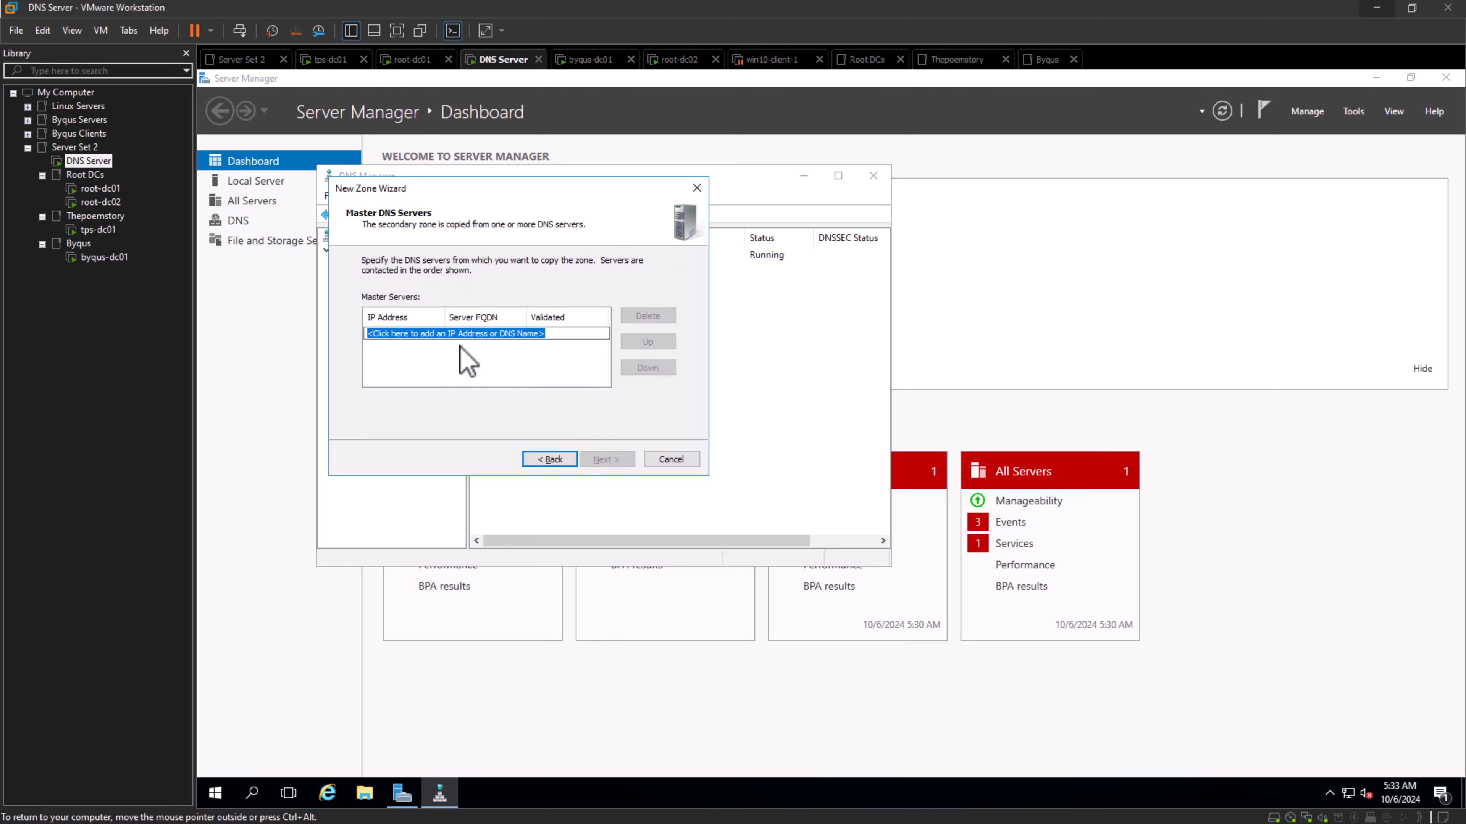
# - Add 192.168.1.12 as the master server for the _msdcs.root.local secondary zone, finish creating it and select it
pyautogui.write('192.168.1.')
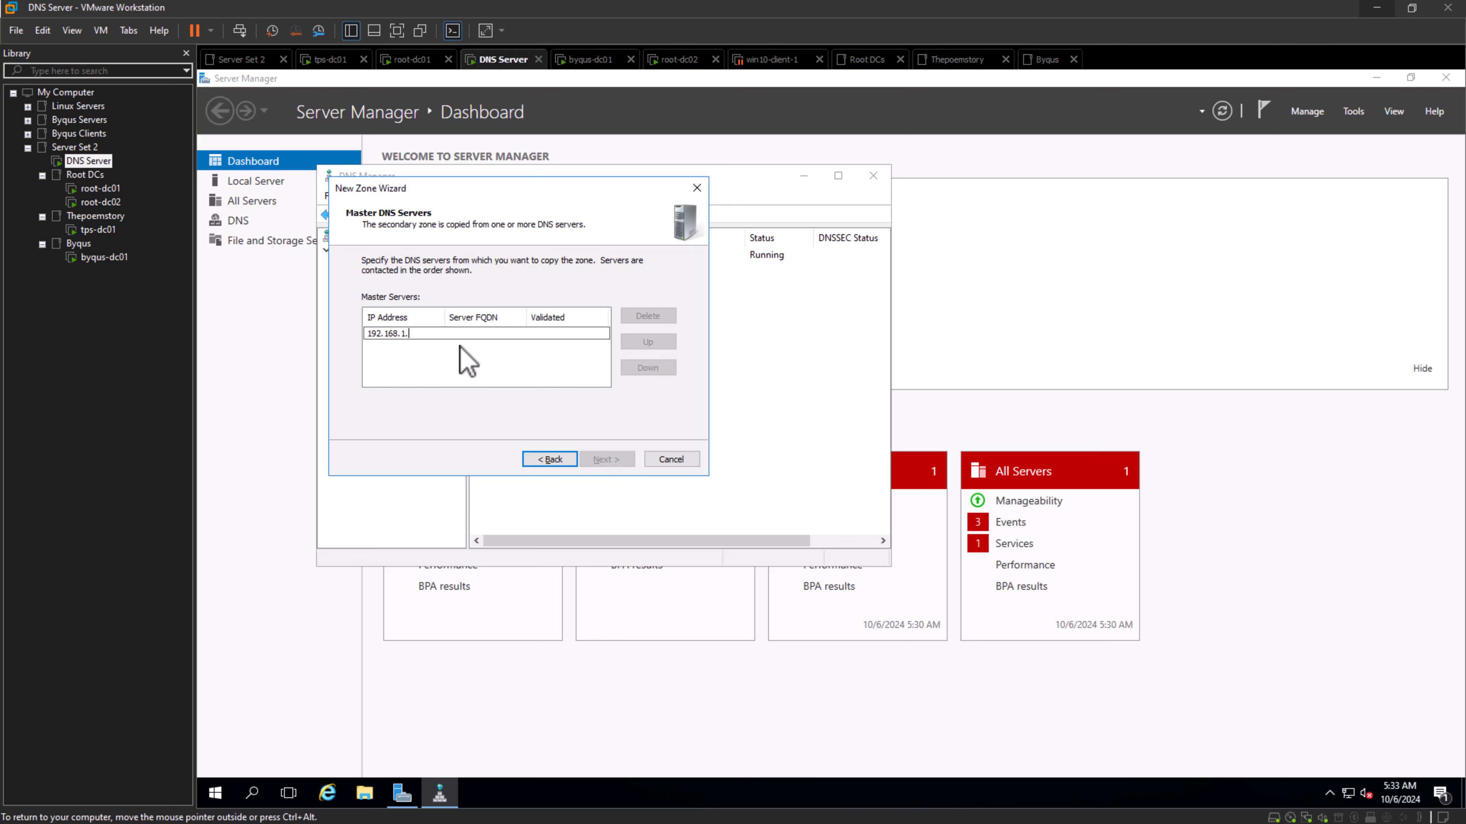
pyautogui.write('12')
pyautogui.click(490, 381)
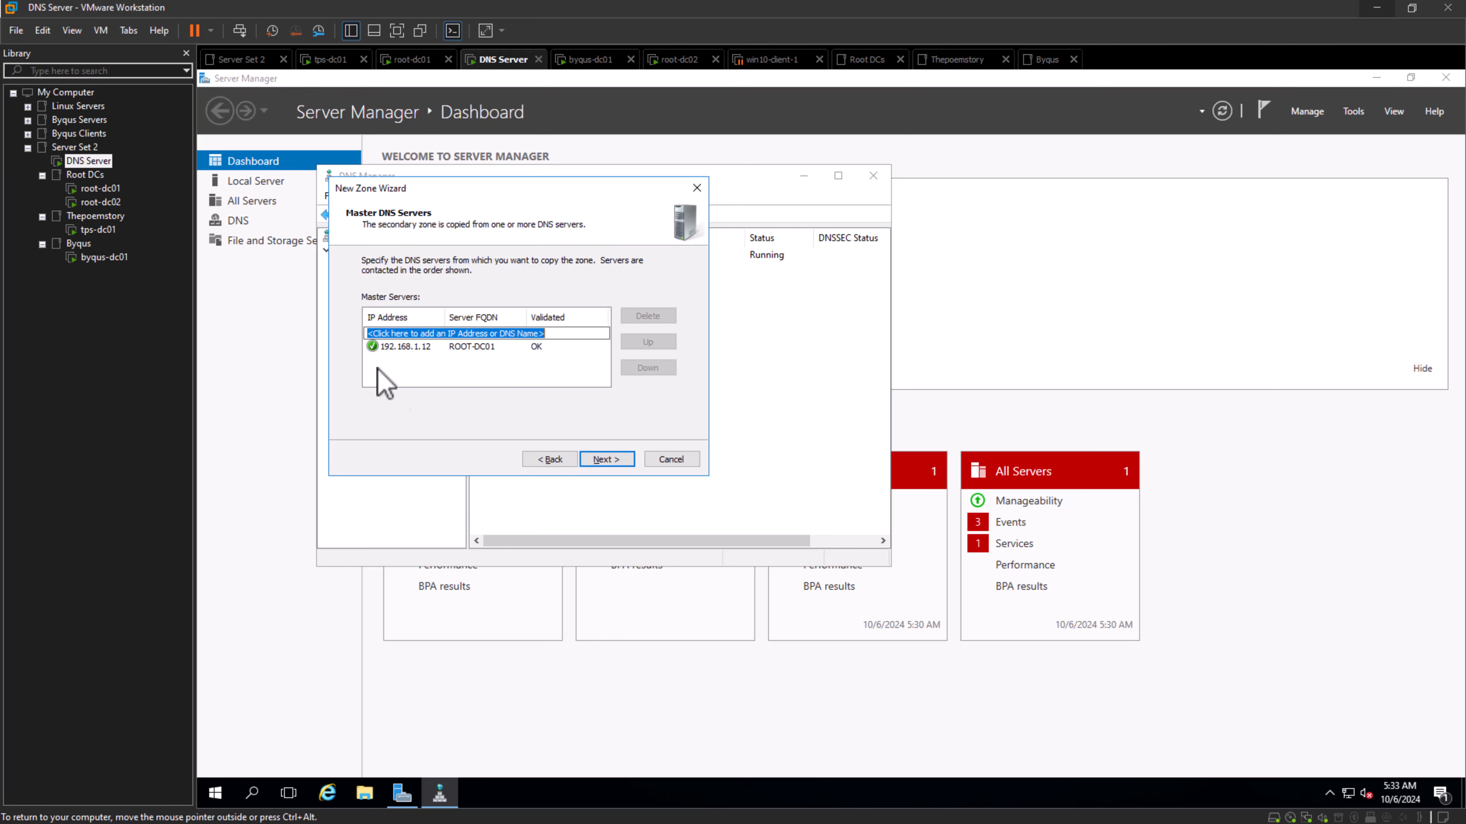
pyautogui.click(633, 459)
pyautogui.click(607, 459)
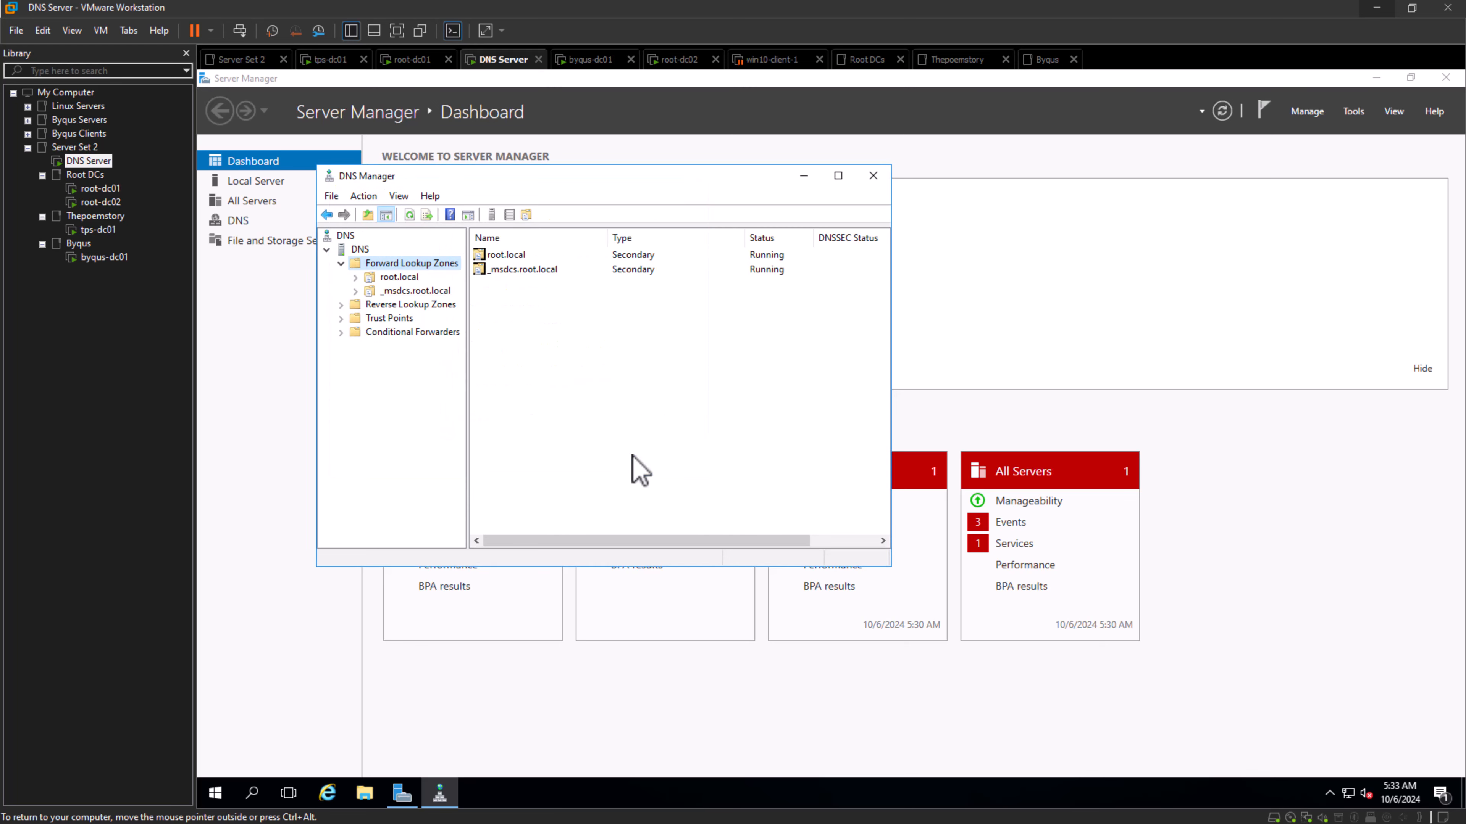
pyautogui.click(528, 272)
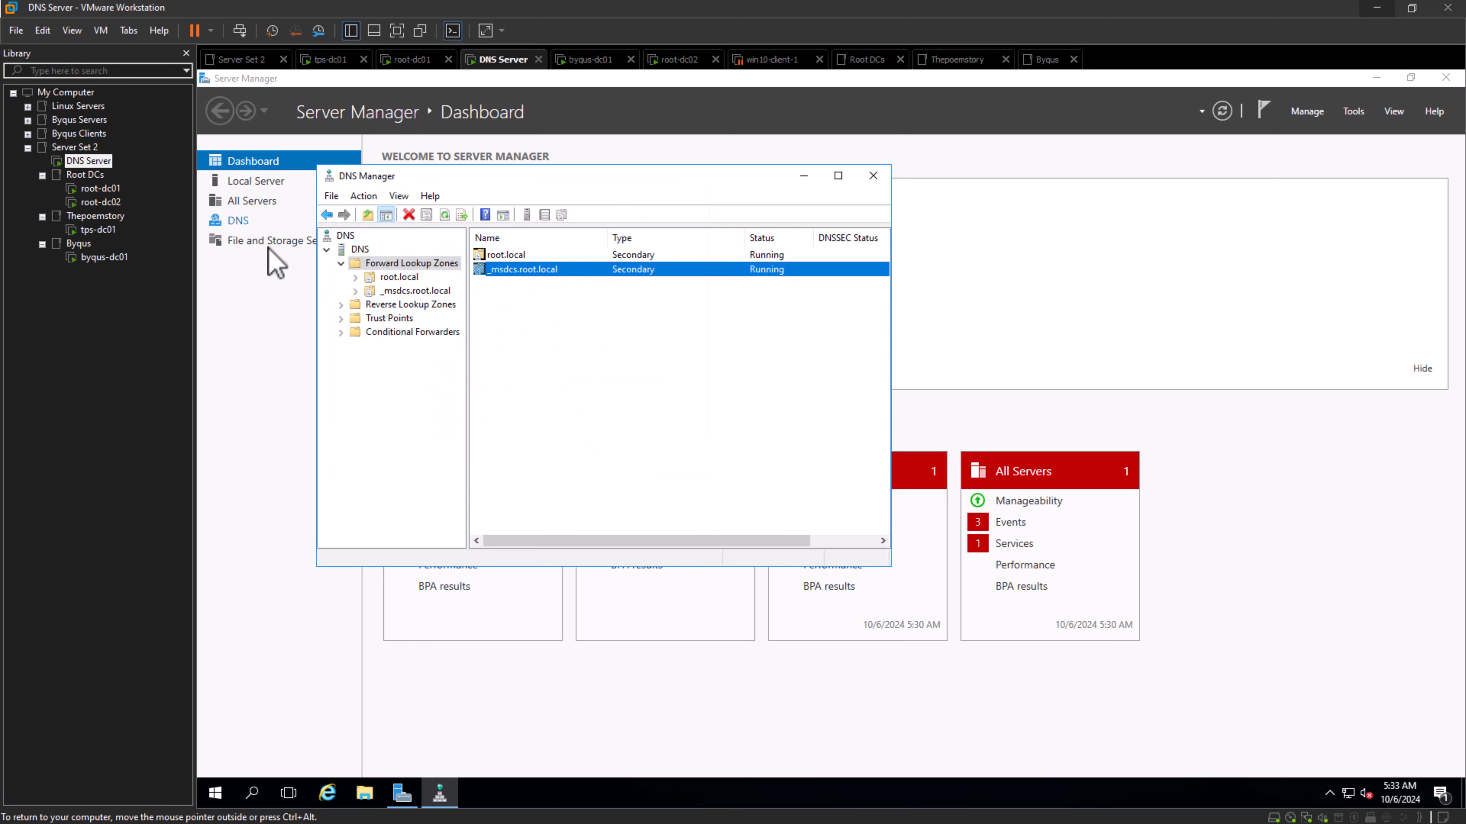
# - Switch to root-dc01 and review the zone transfer settings of the _msdcs.root.local zone
pyautogui.click(105, 194)
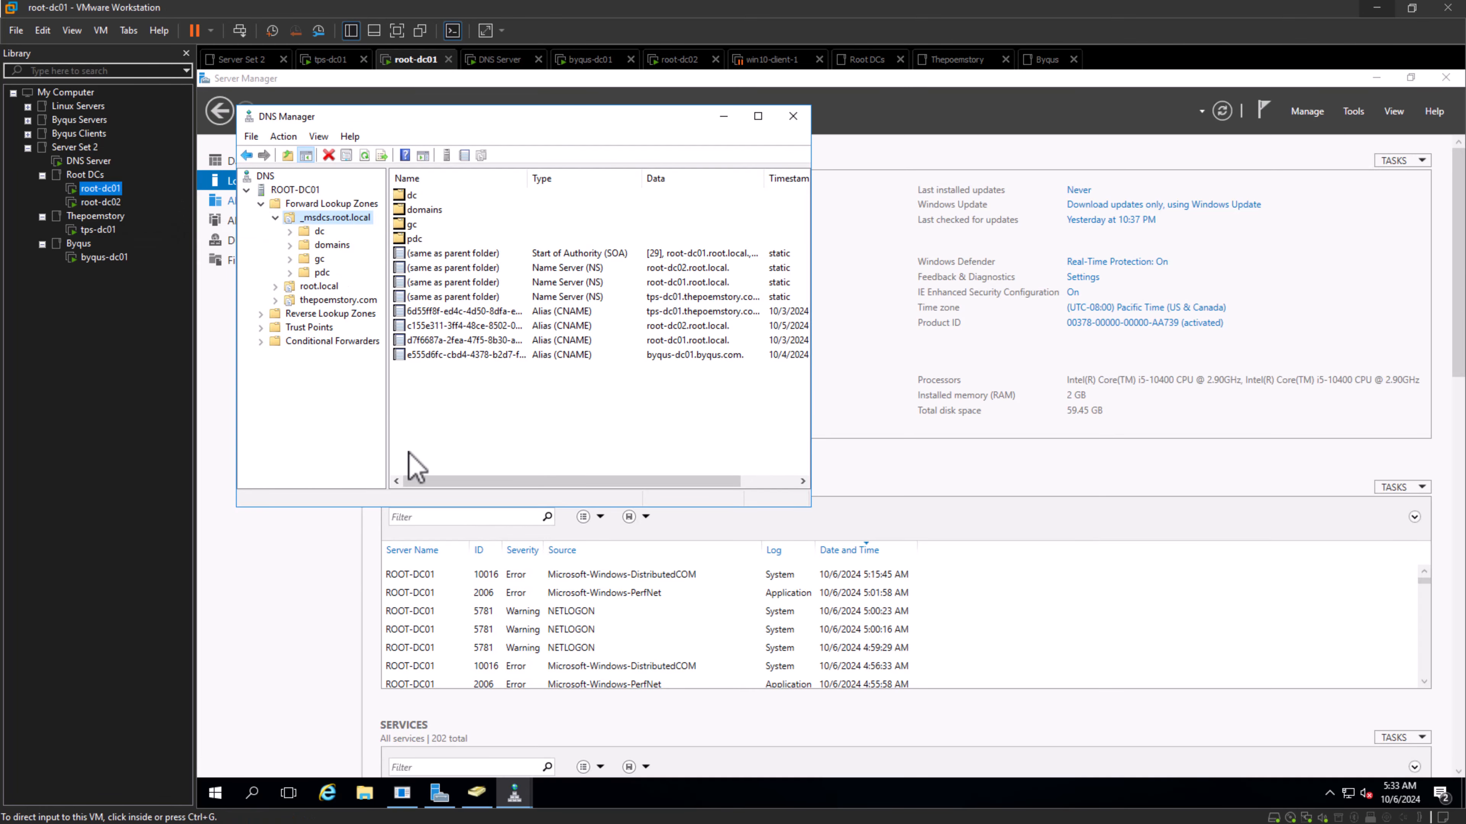
pyautogui.click(273, 225)
pyautogui.click(275, 219)
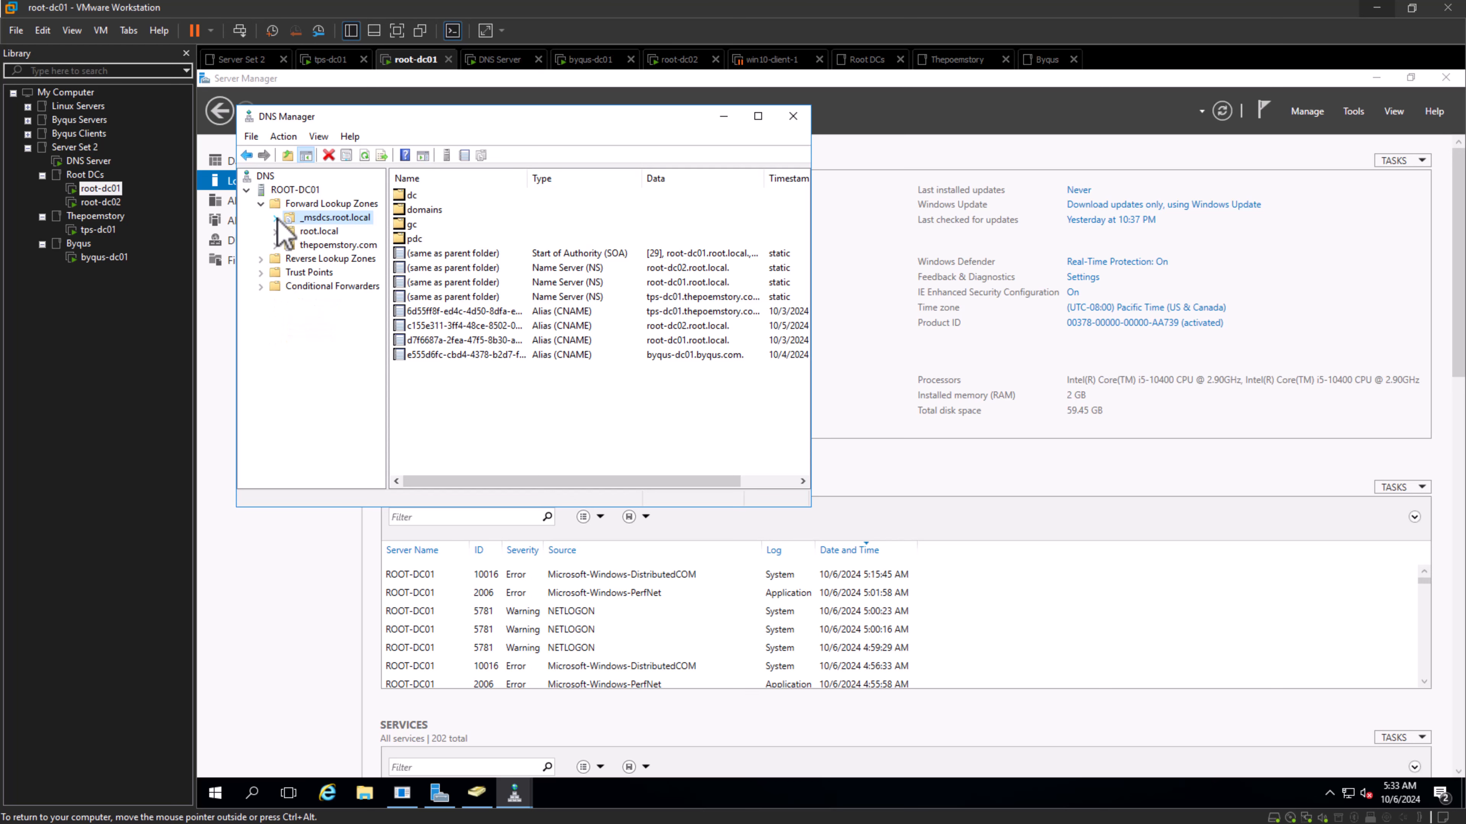
pyautogui.rightClick(310, 219)
pyautogui.click(434, 486)
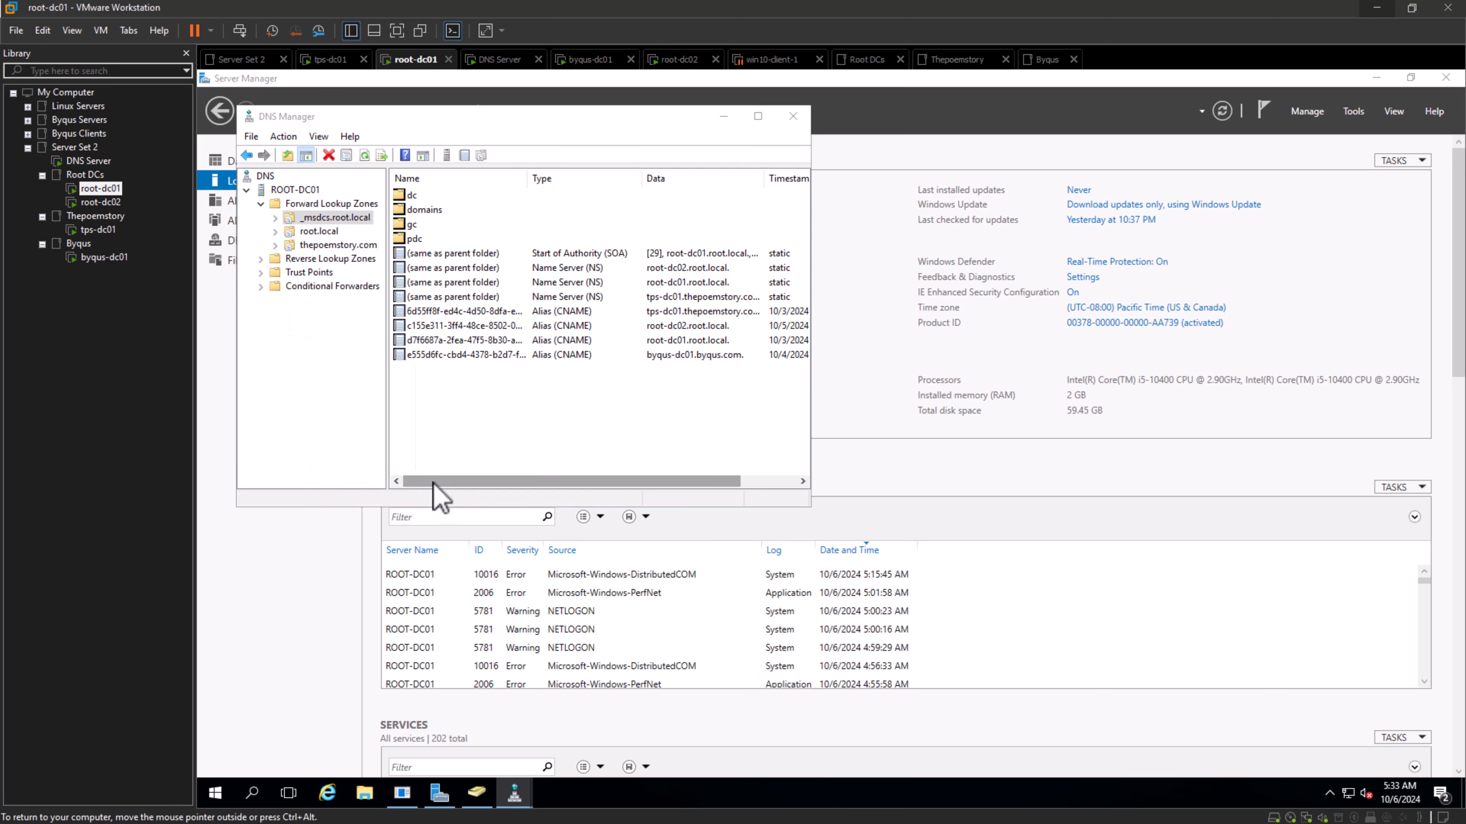
pyautogui.click(574, 173)
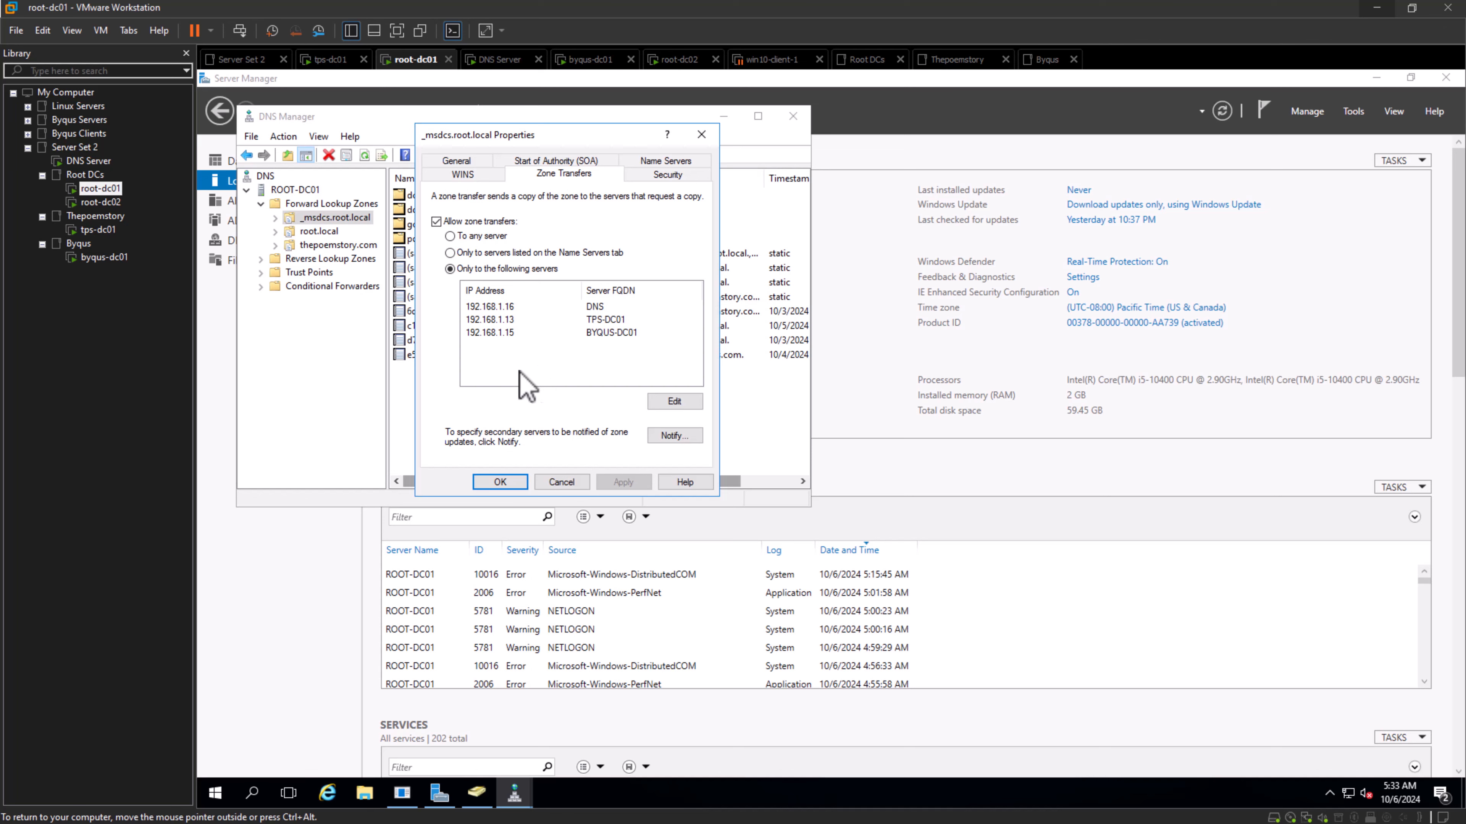
# - Accept the zone transfer settings on root-dc01, return to the DNS Server machine and transfer the _msdcs.root.local zone from its master
pyautogui.click(499, 332)
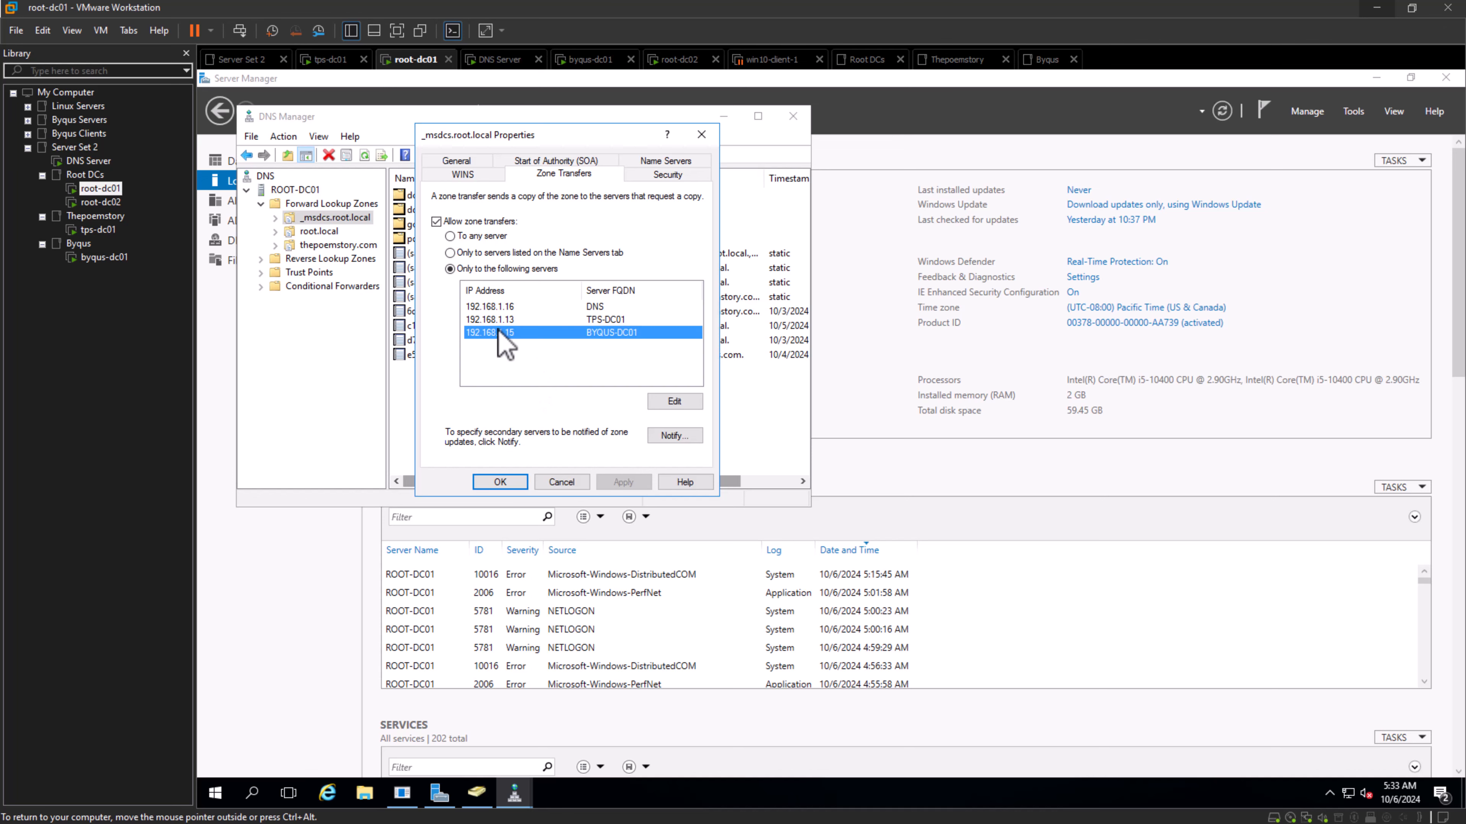
pyautogui.click(520, 481)
pyautogui.click(88, 161)
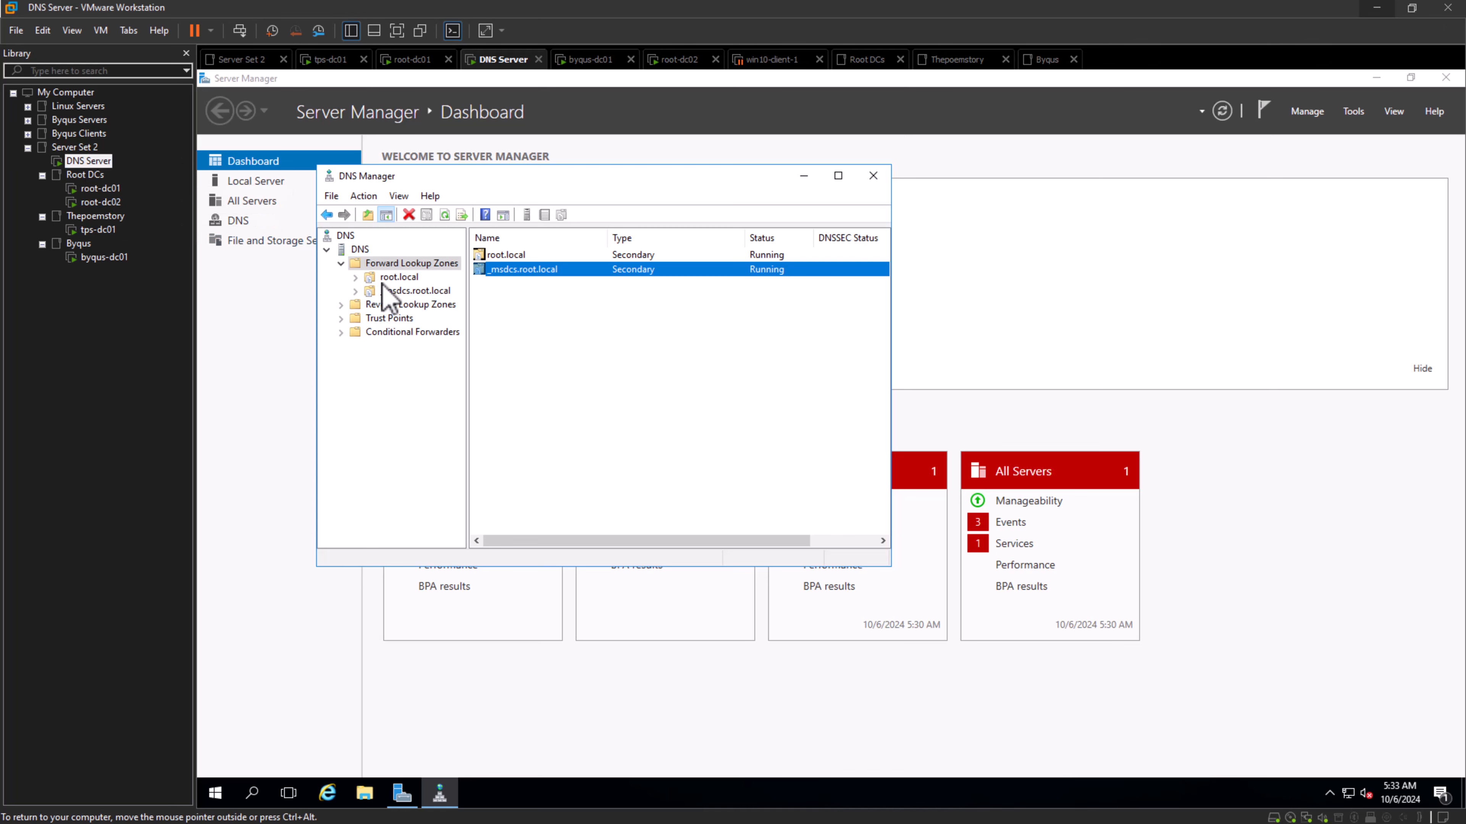
pyautogui.rightClick(386, 291)
pyautogui.click(434, 327)
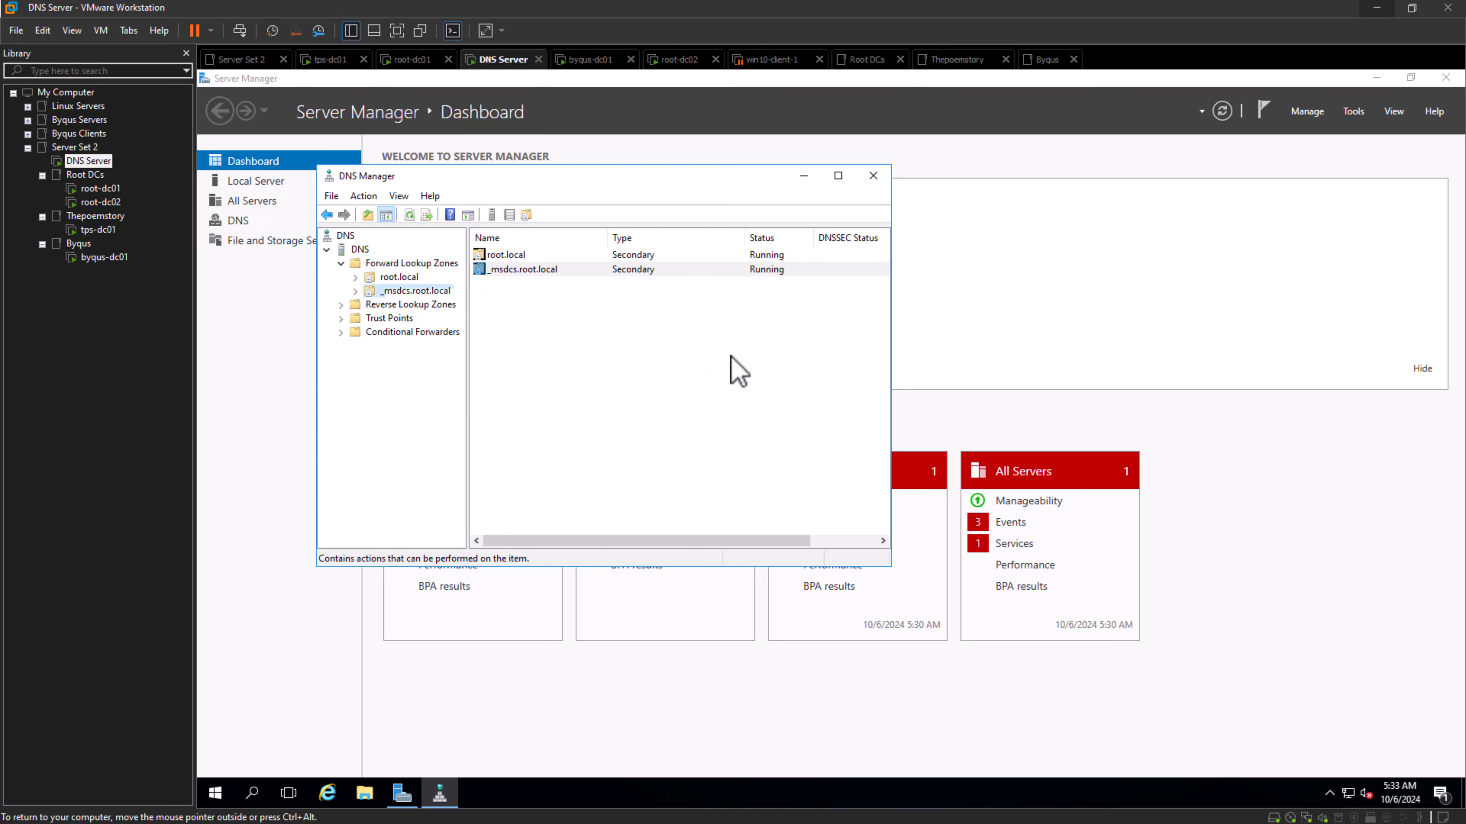
# - Examine the records transferred to the DNS Server's _msdcs.root.local zone, including its dc, domains, gc and pdc folders
pyautogui.click(377, 291)
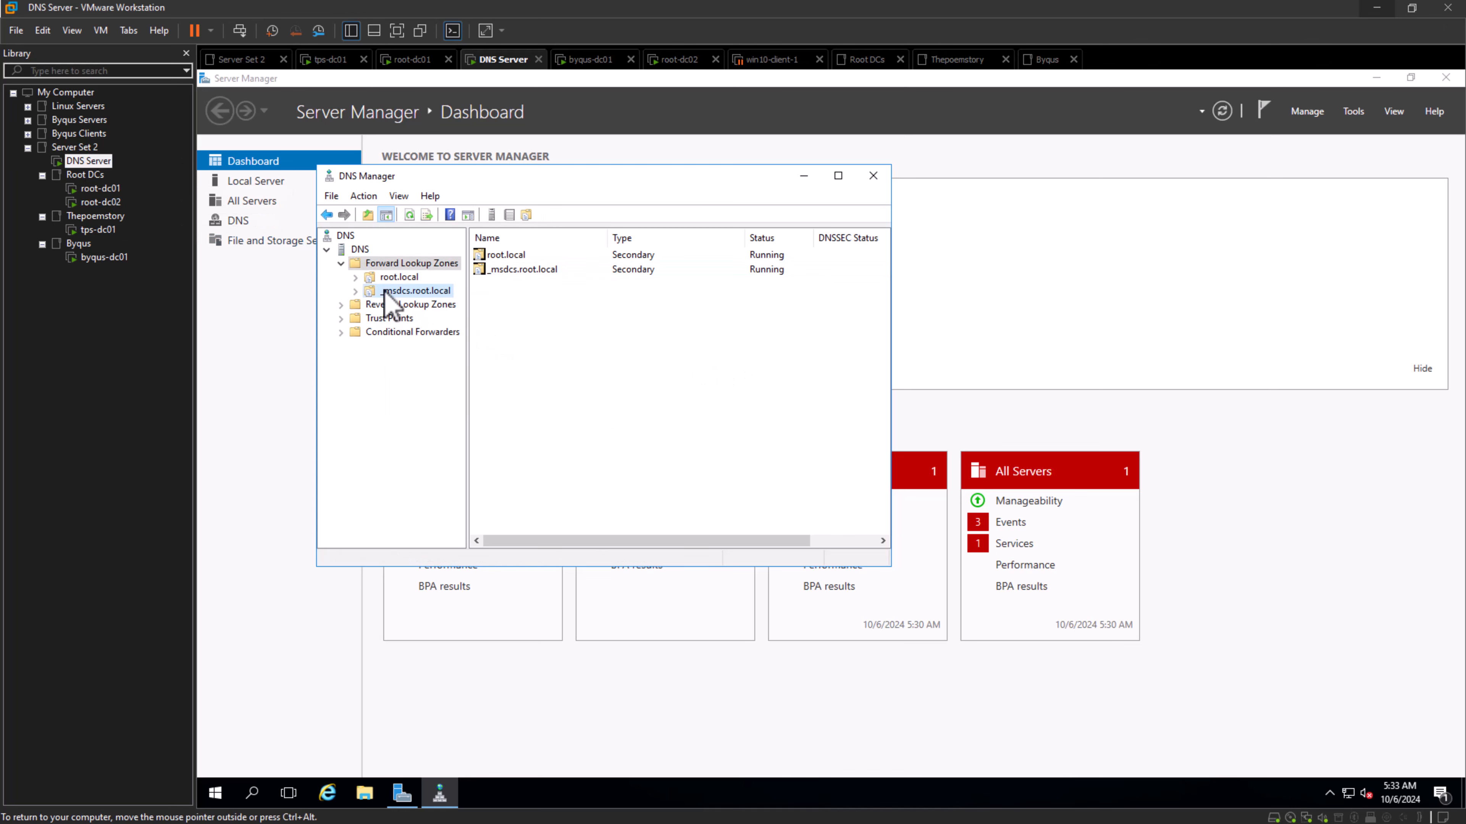
pyautogui.click(357, 292)
pyautogui.click(406, 347)
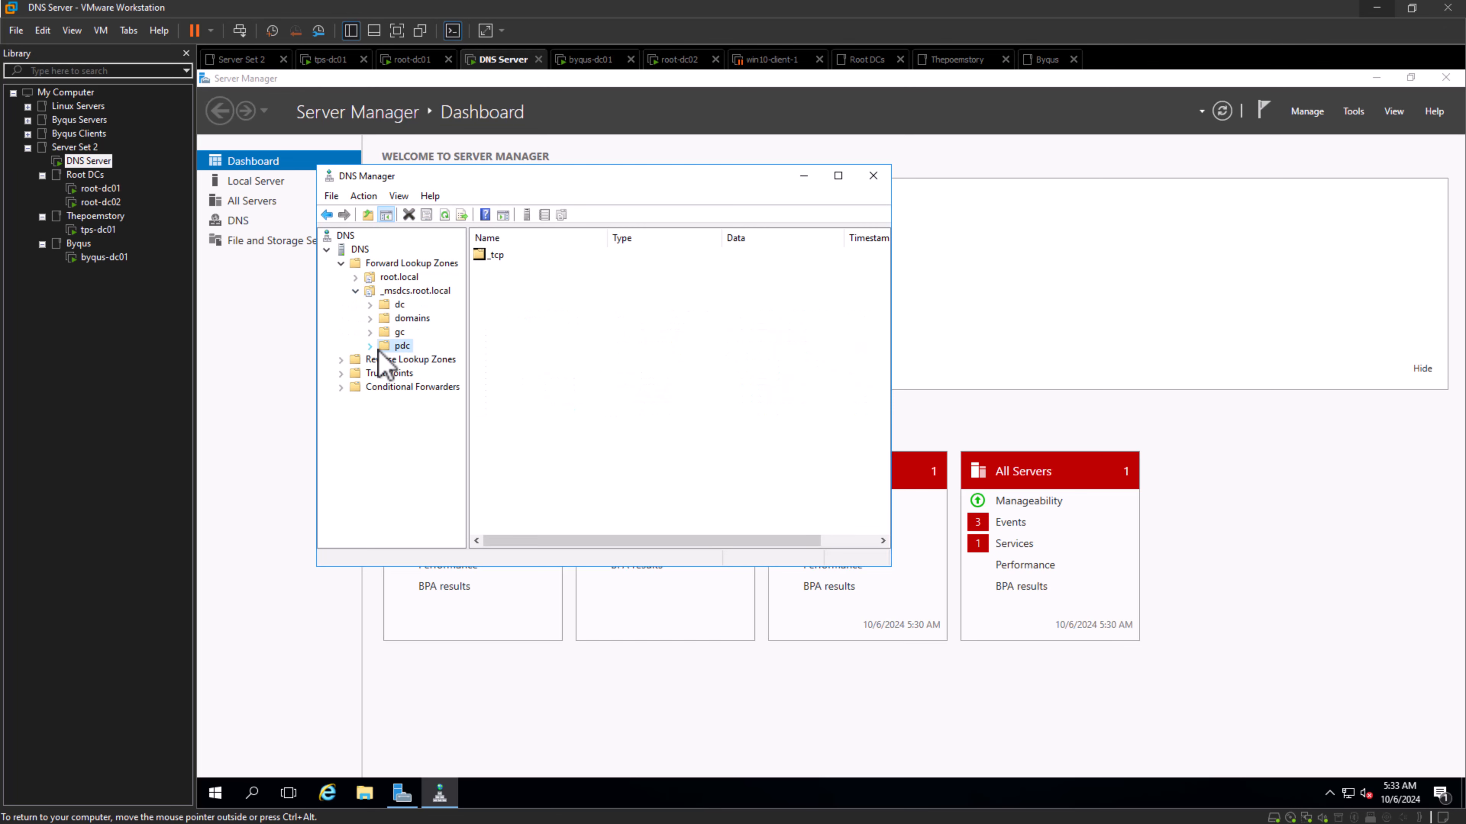
pyautogui.click(370, 346)
pyautogui.doubleClick(374, 333)
pyautogui.doubleClick(374, 319)
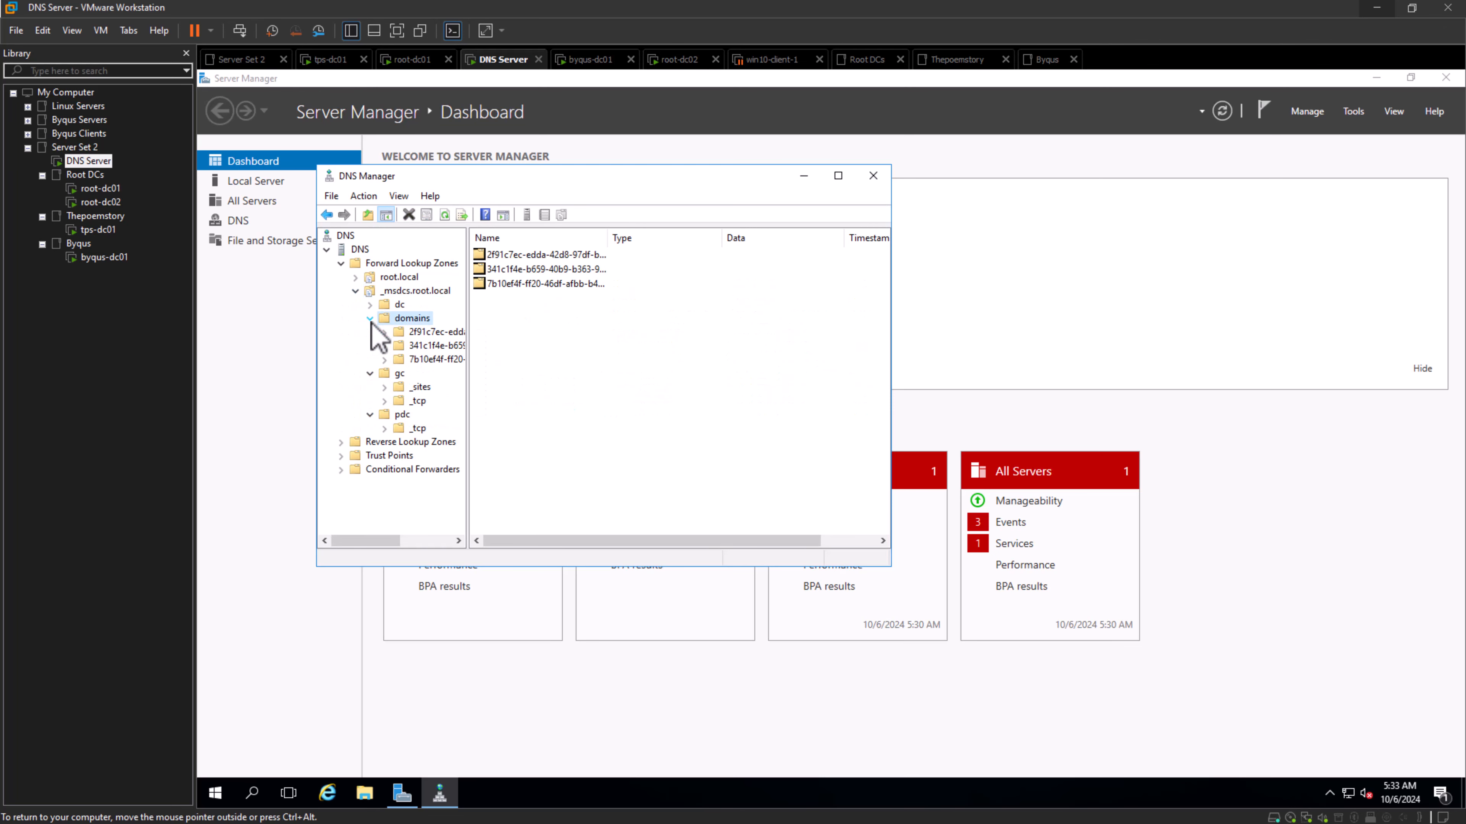
pyautogui.doubleClick(384, 305)
pyautogui.click(372, 290)
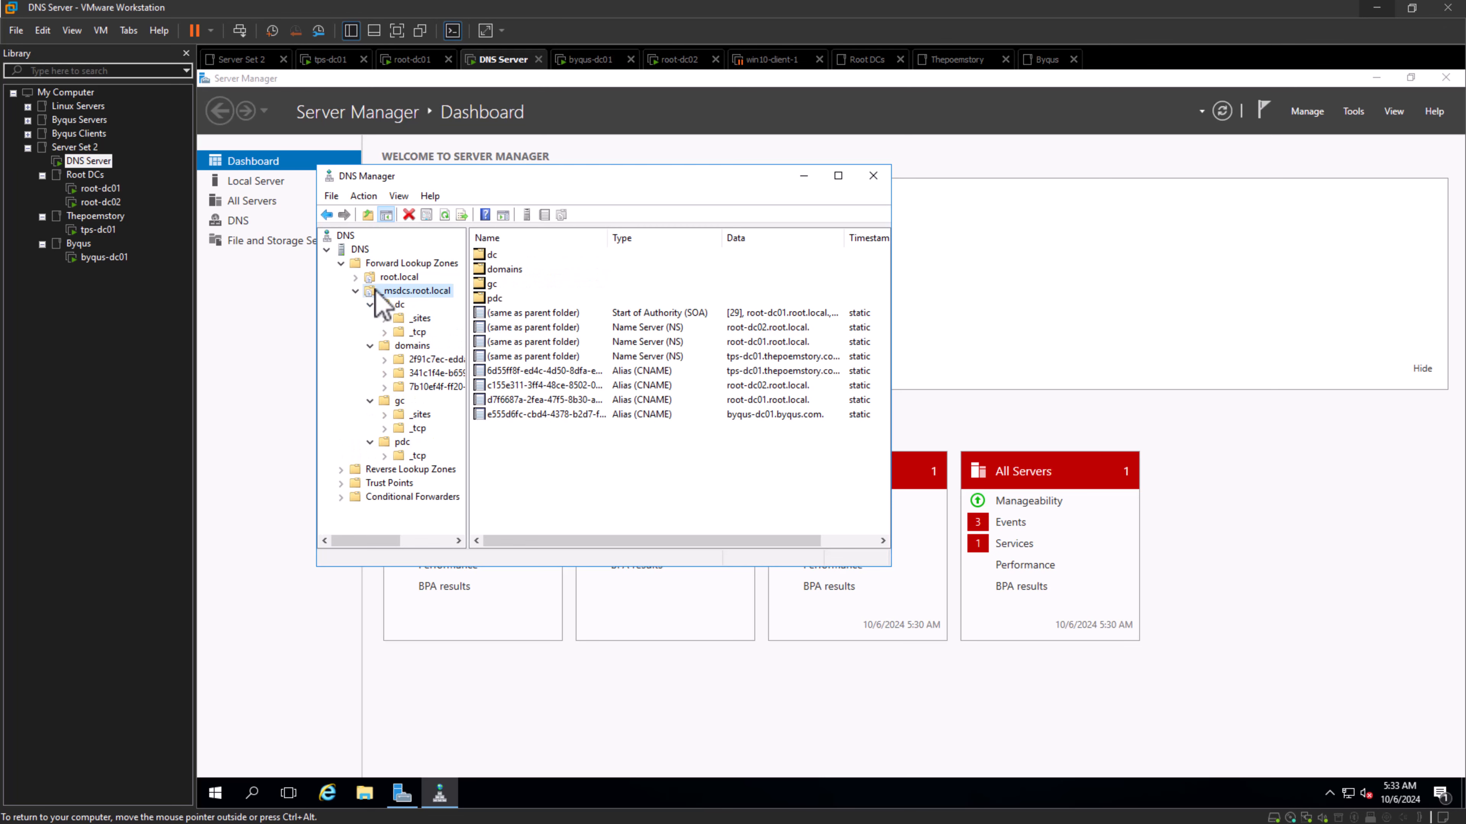
pyautogui.click(355, 292)
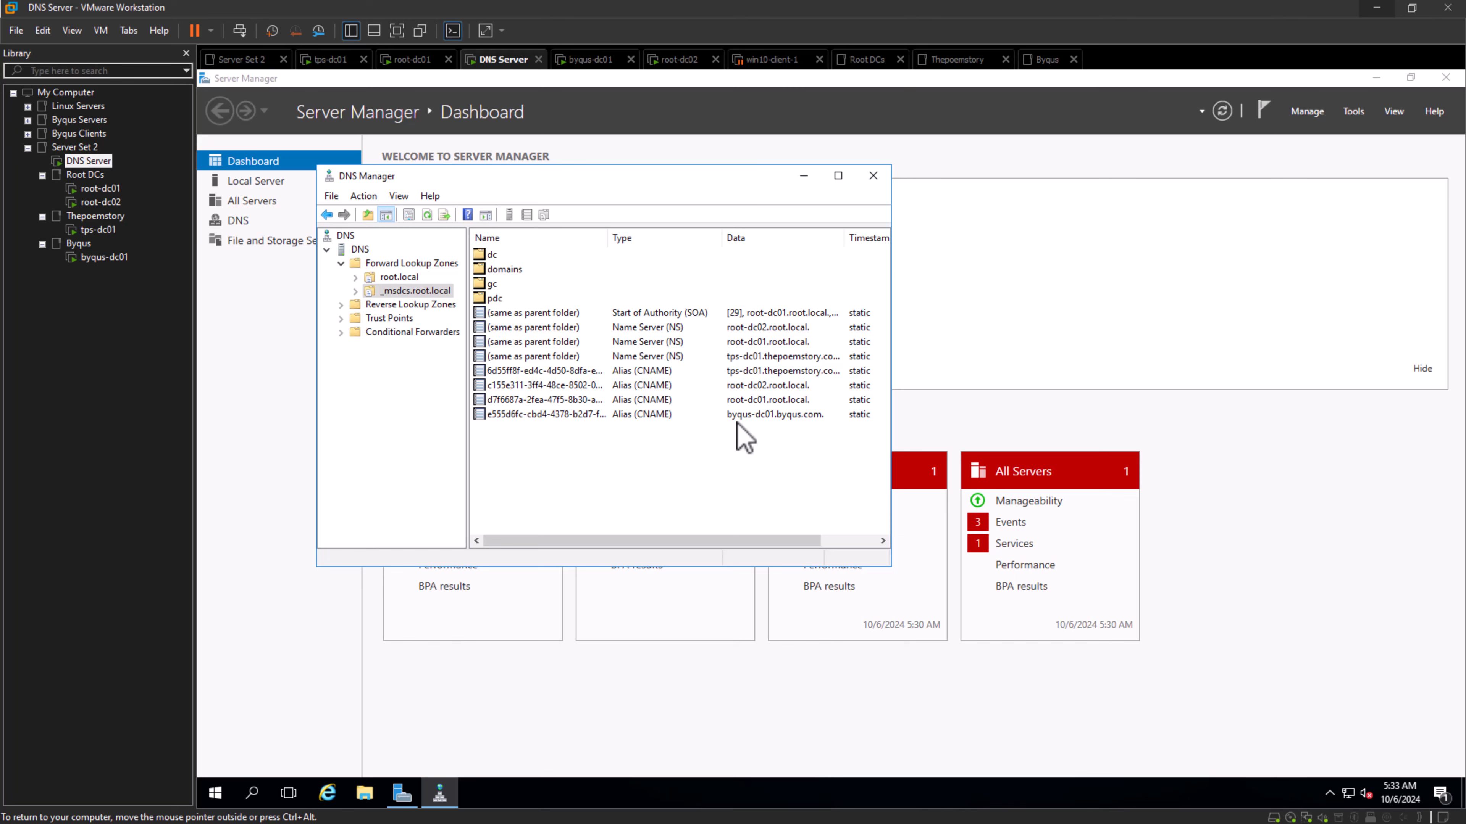
# - Switch to the root-dc02 machine and sign in to the domain admin account with its password
pyautogui.click(101, 189)
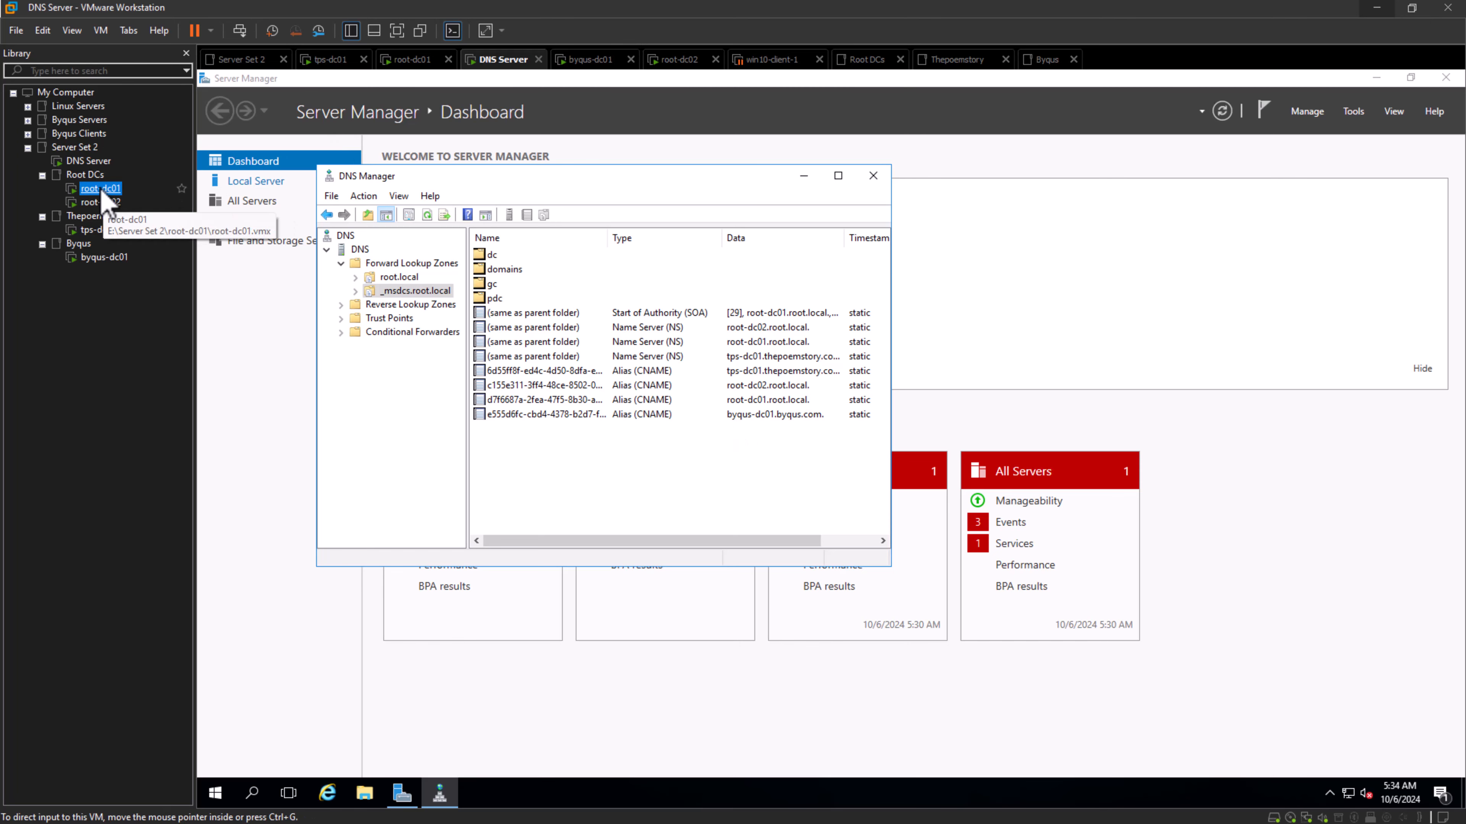
pyautogui.click(106, 203)
pyautogui.click(108, 190)
pyautogui.click(110, 204)
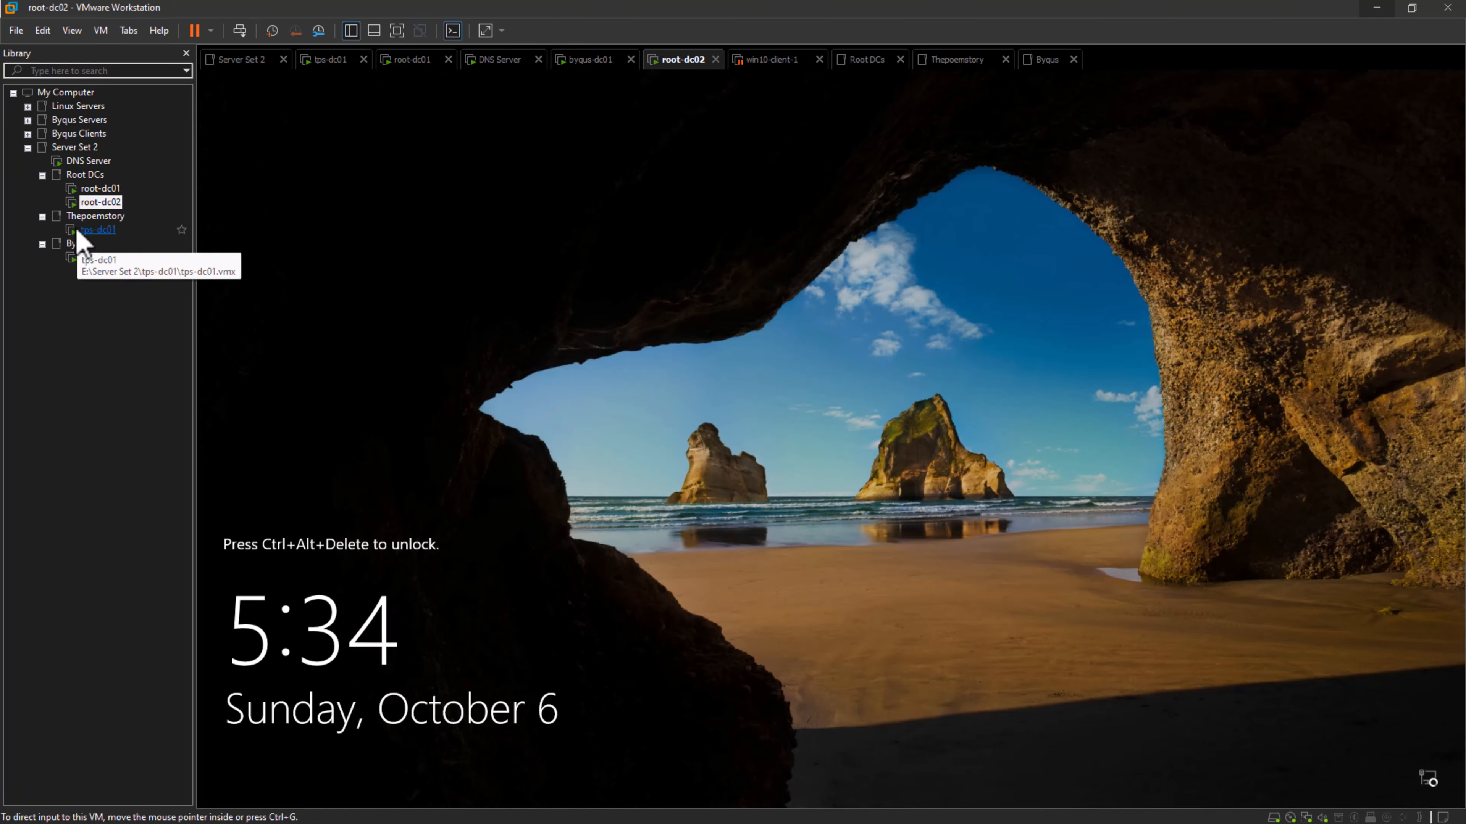
pyautogui.click(98, 191)
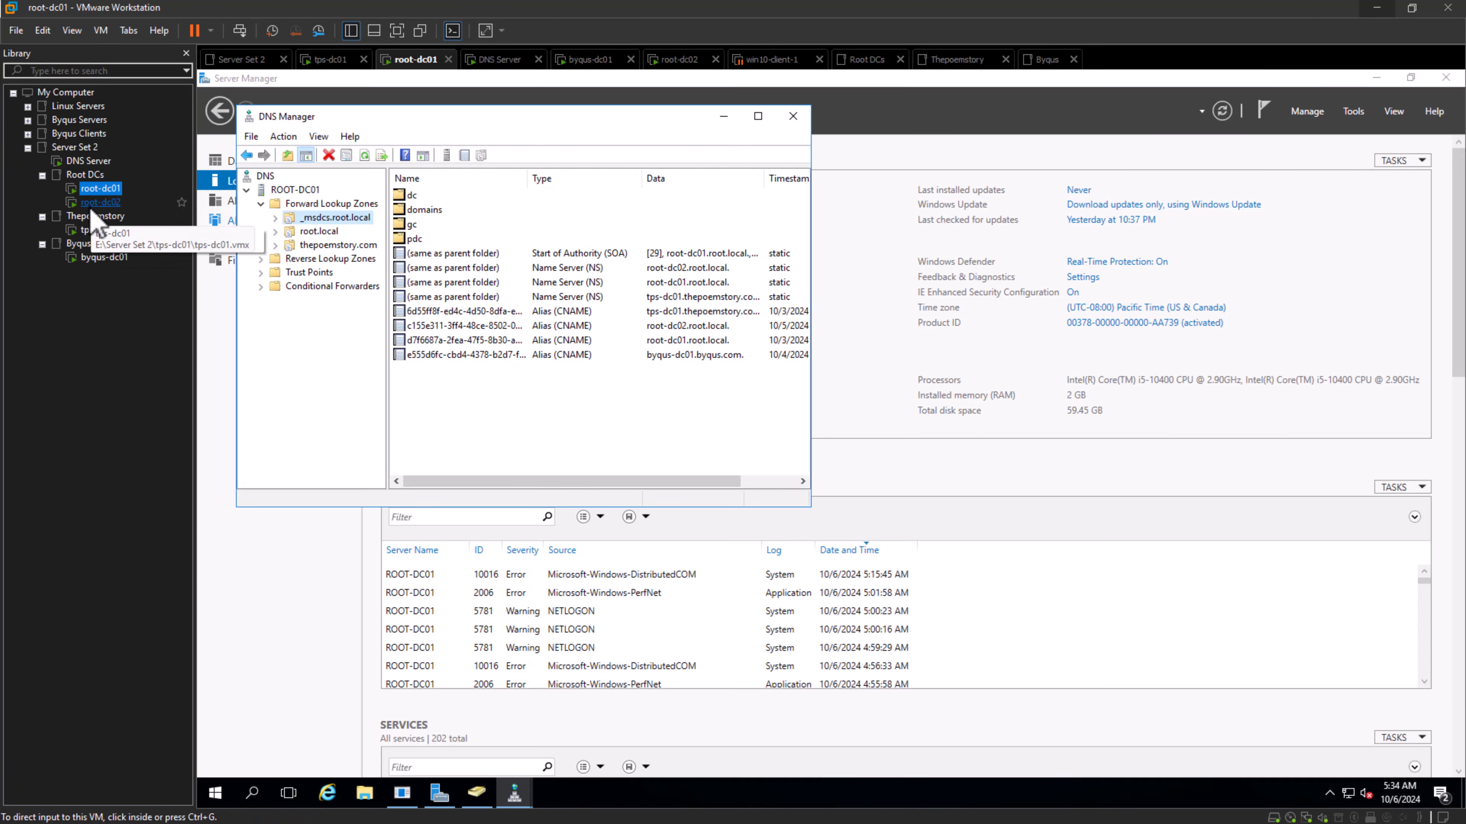
pyautogui.click(98, 208)
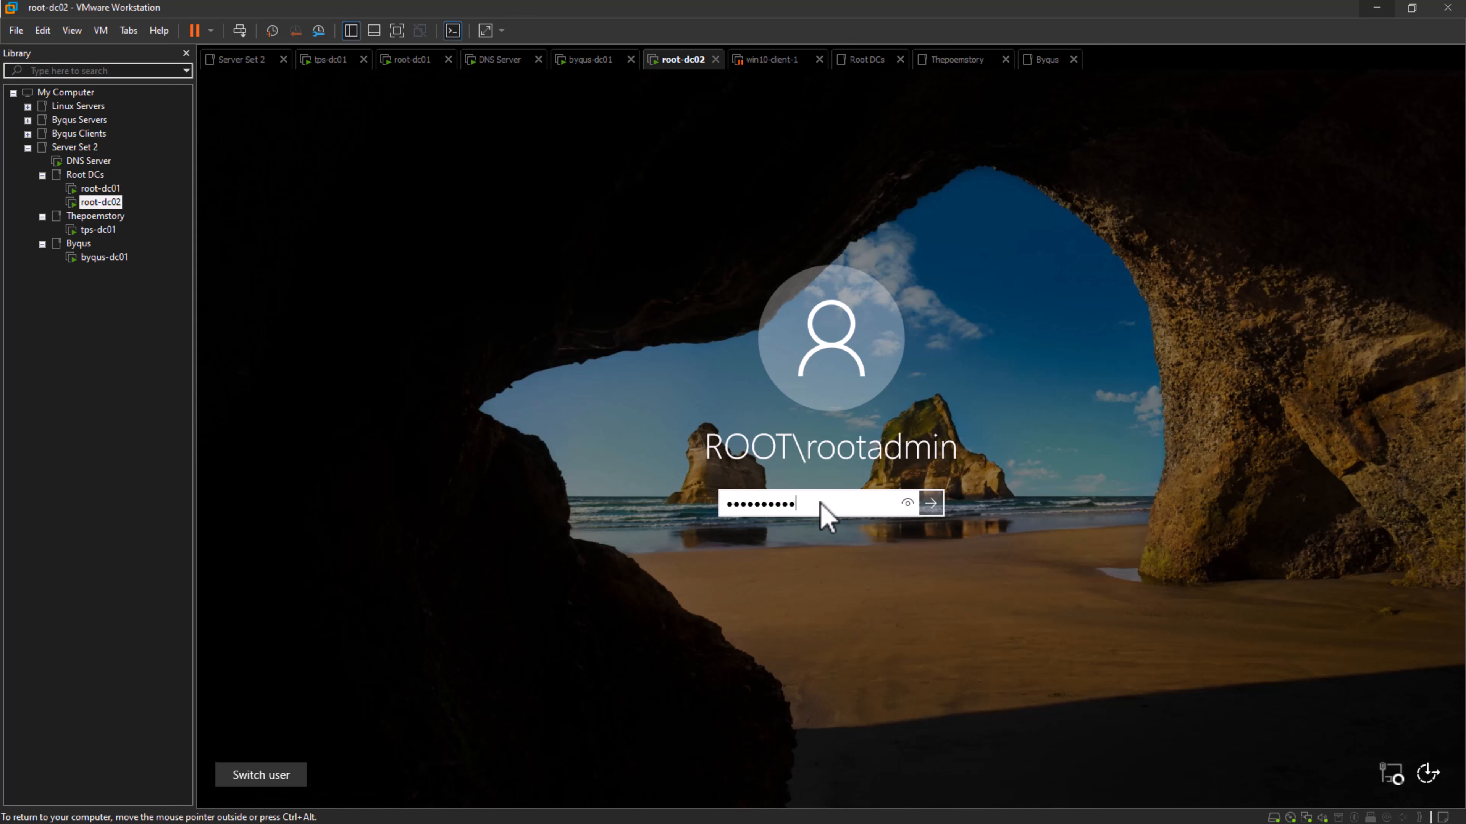
pyautogui.press('Return')
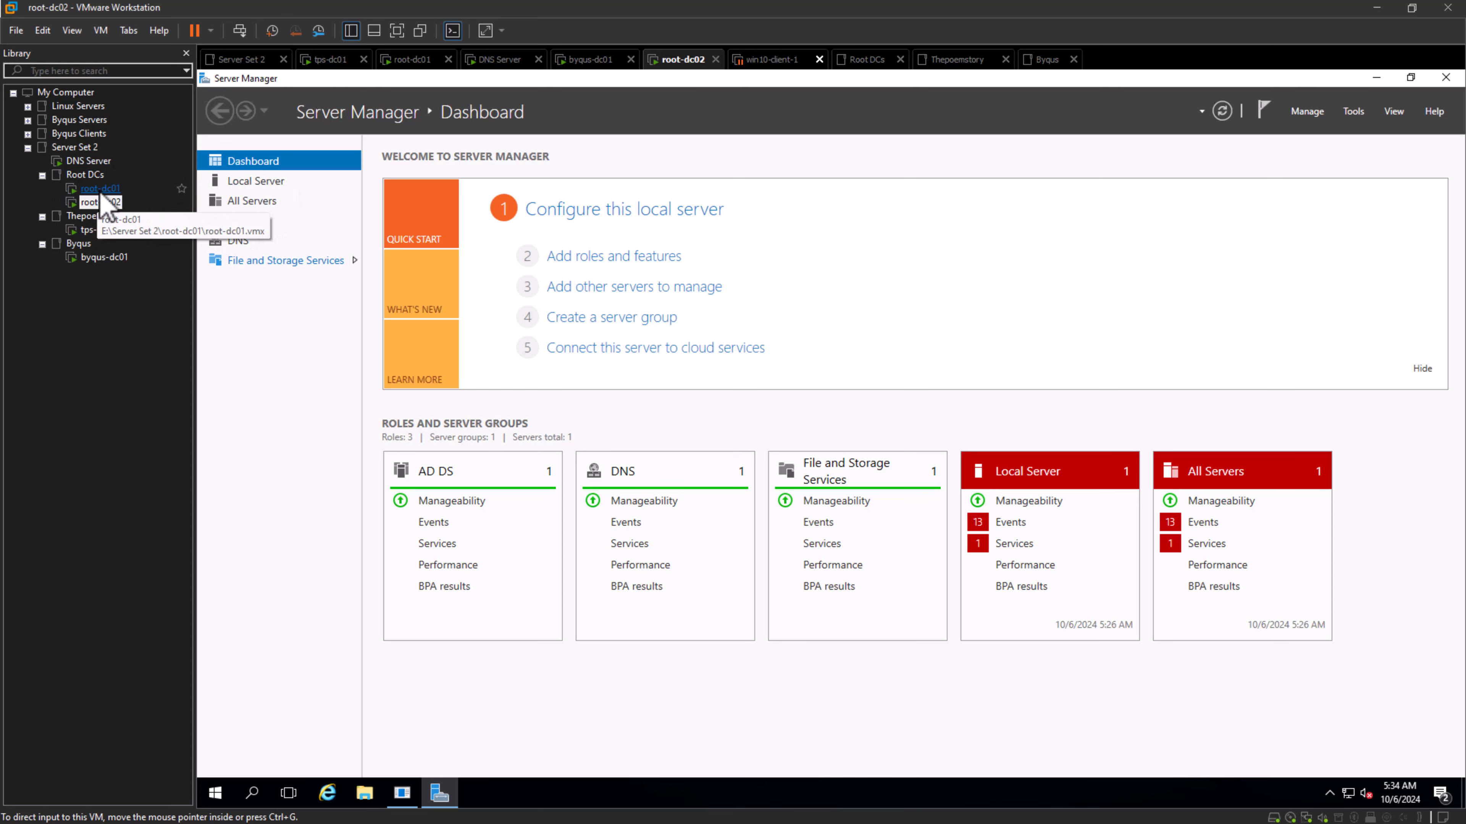
# - Open DNS Manager on root-dc02, widen its window and examine the _msdcs.root.local zone's records, including the alias for root-dc02
pyautogui.click(1360, 114)
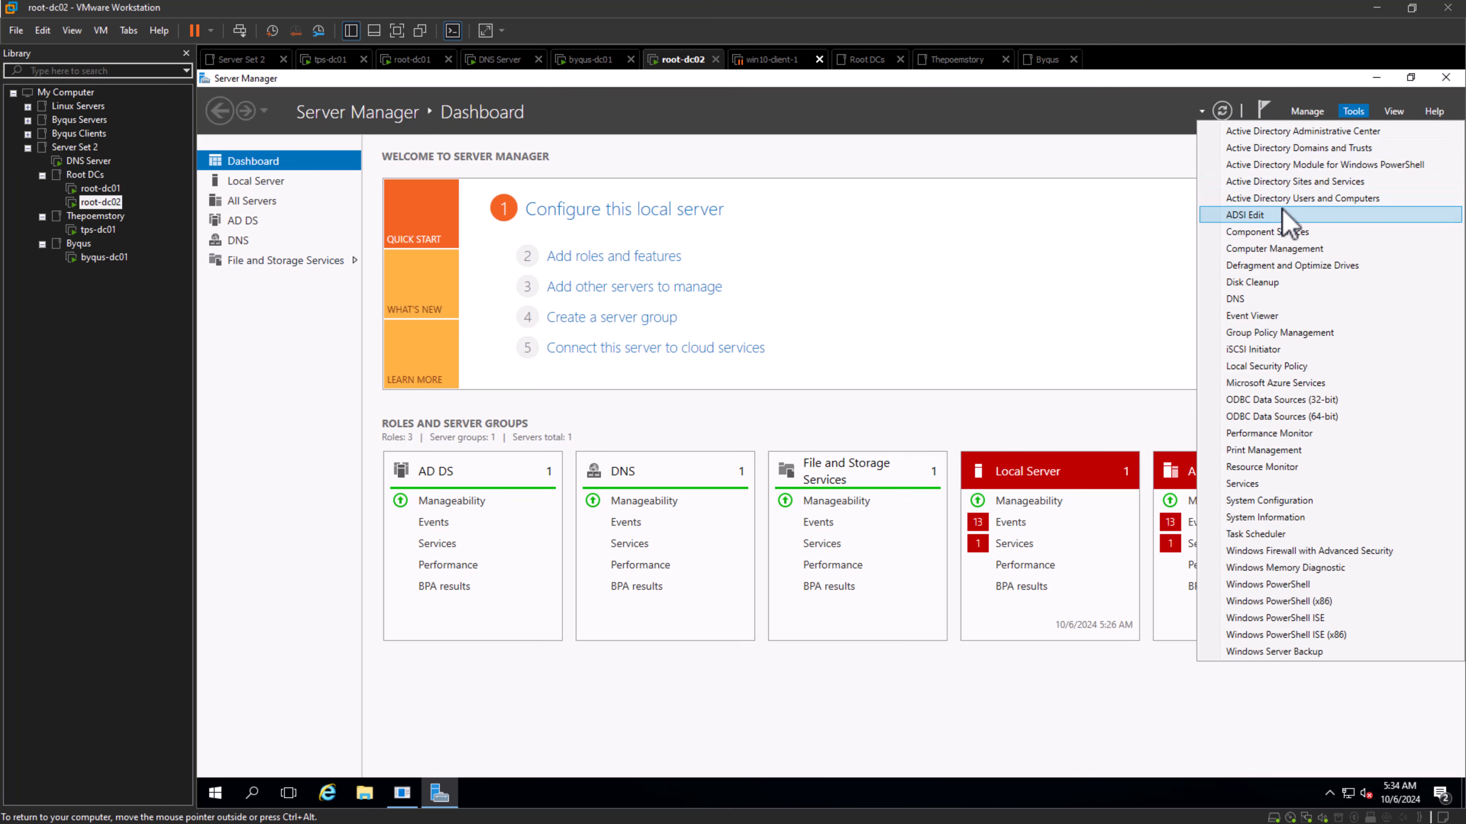
pyautogui.click(1306, 299)
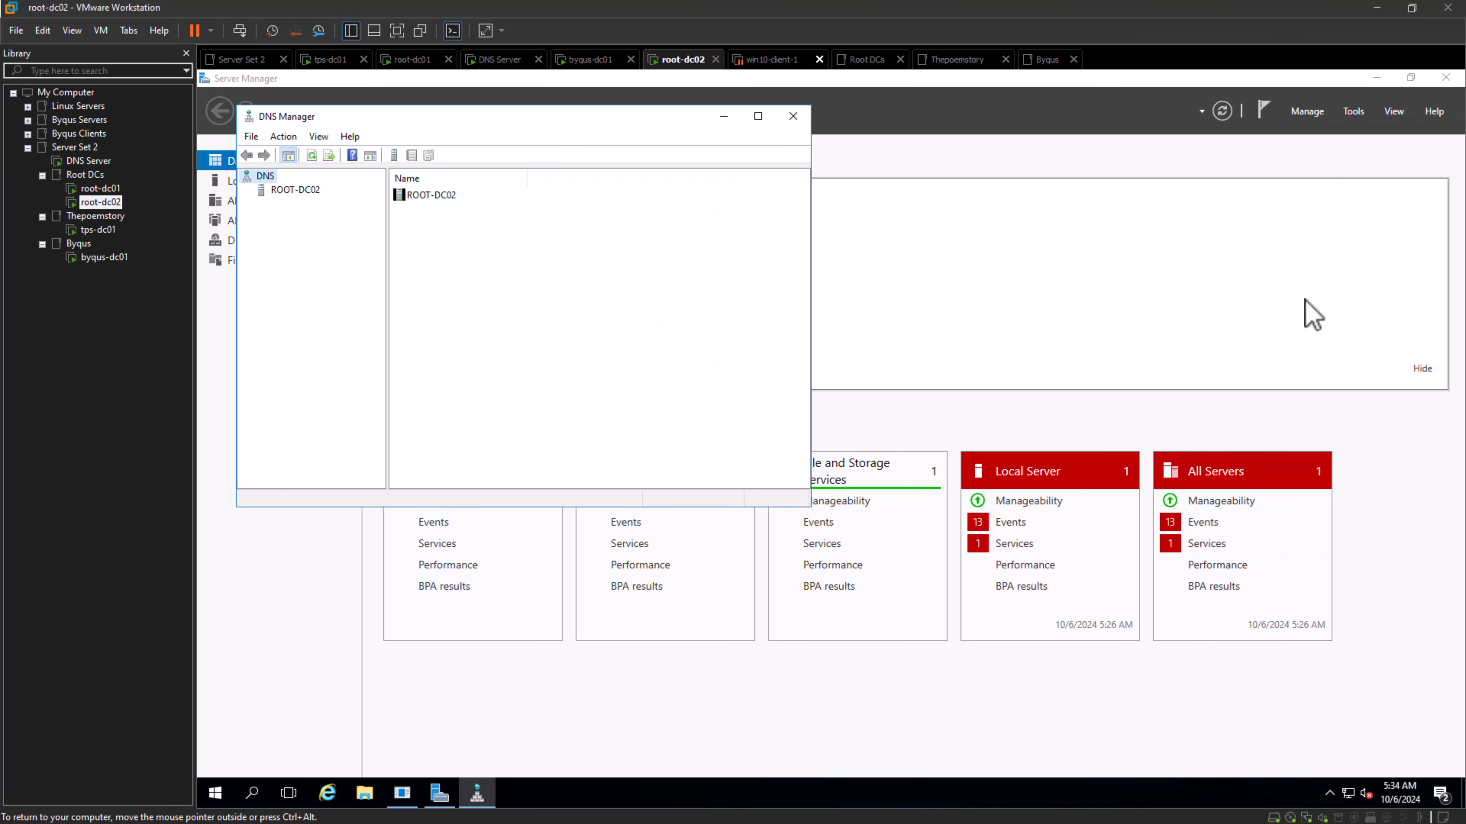
pyautogui.doubleClick(310, 194)
pyautogui.doubleClick(276, 205)
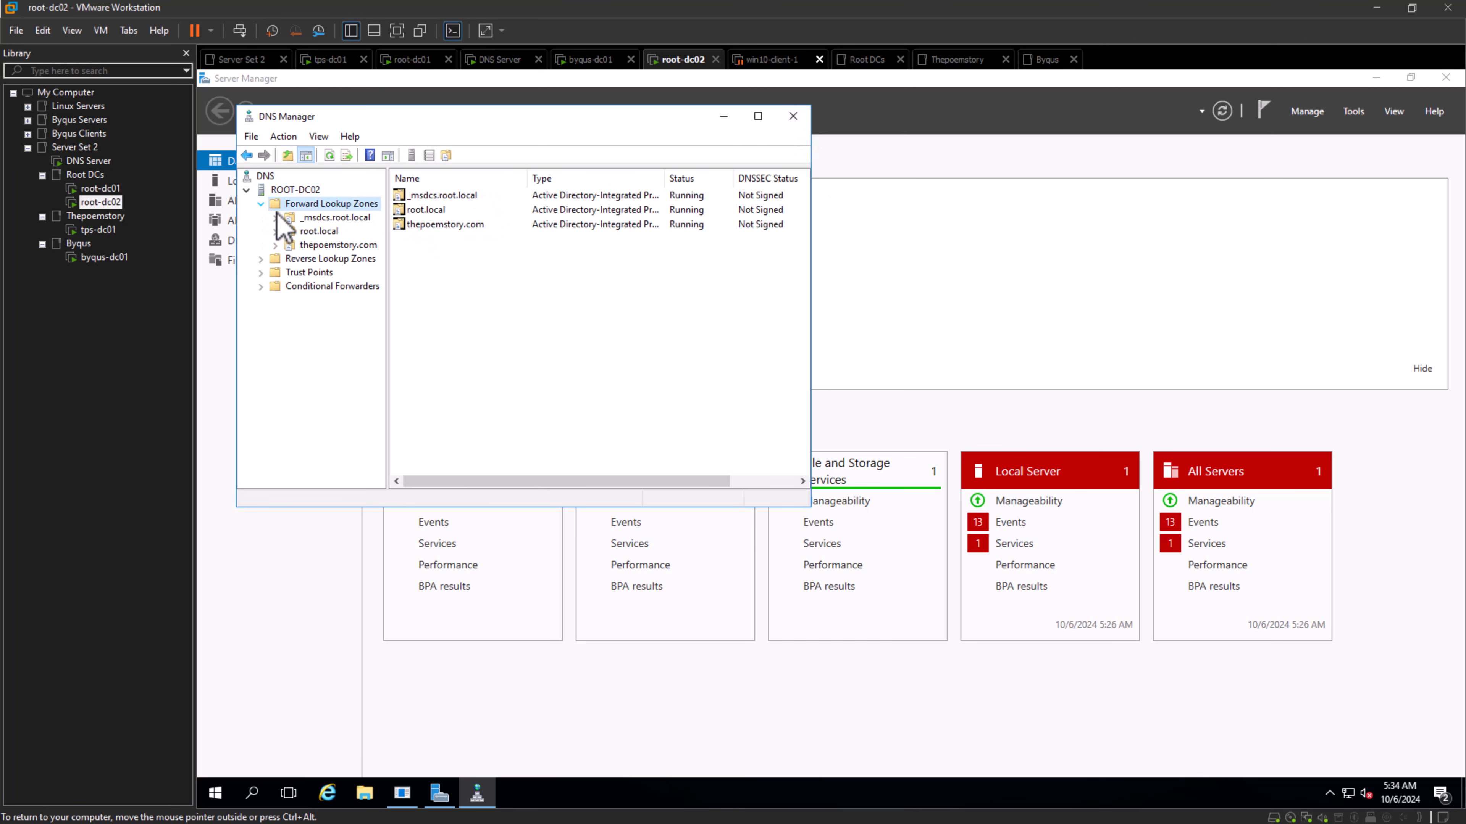
pyautogui.click(317, 220)
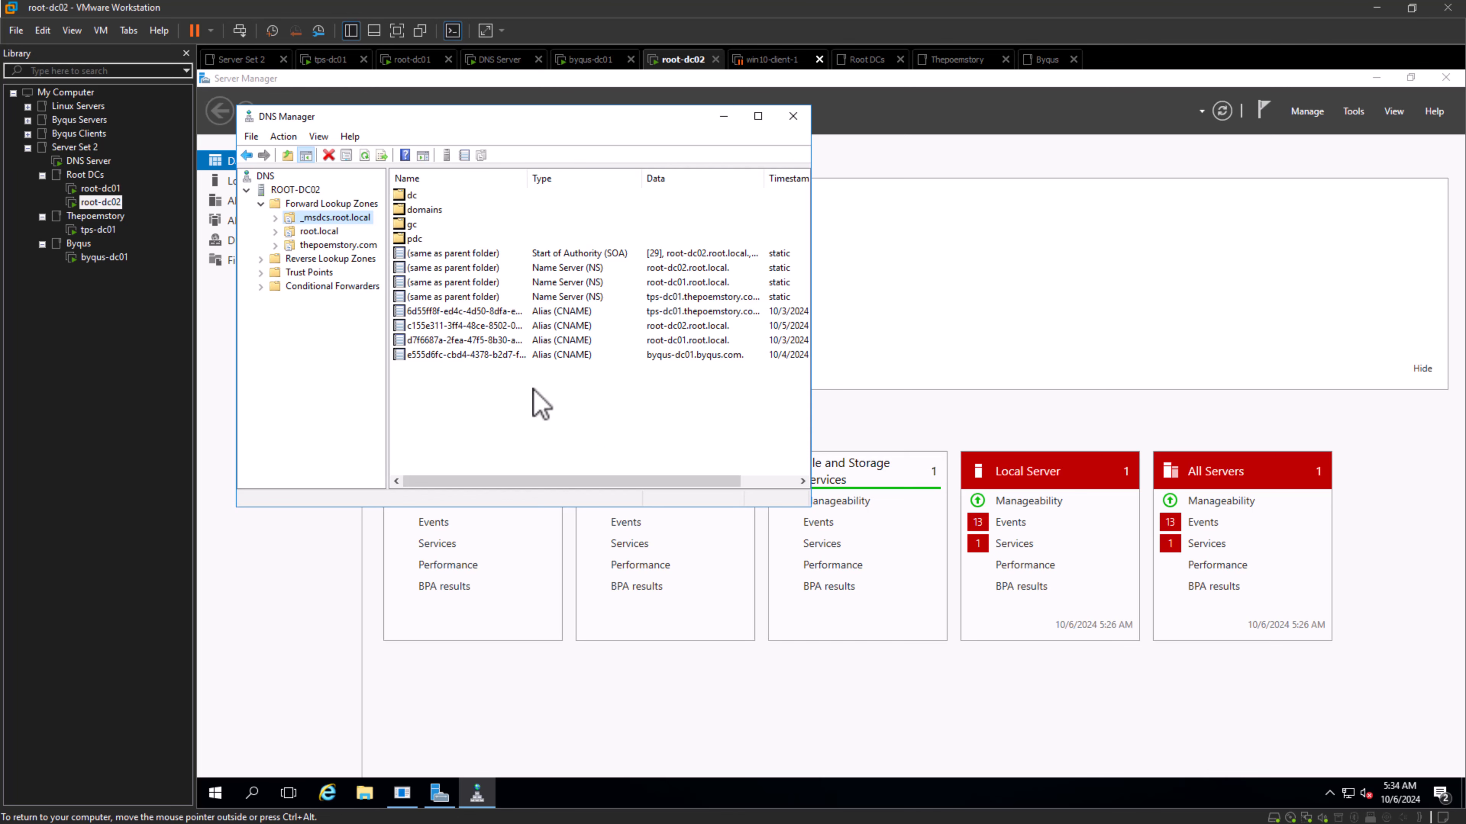
pyautogui.moveTo(812, 427); pyautogui.dragTo(1083, 431)
pyautogui.click(672, 328)
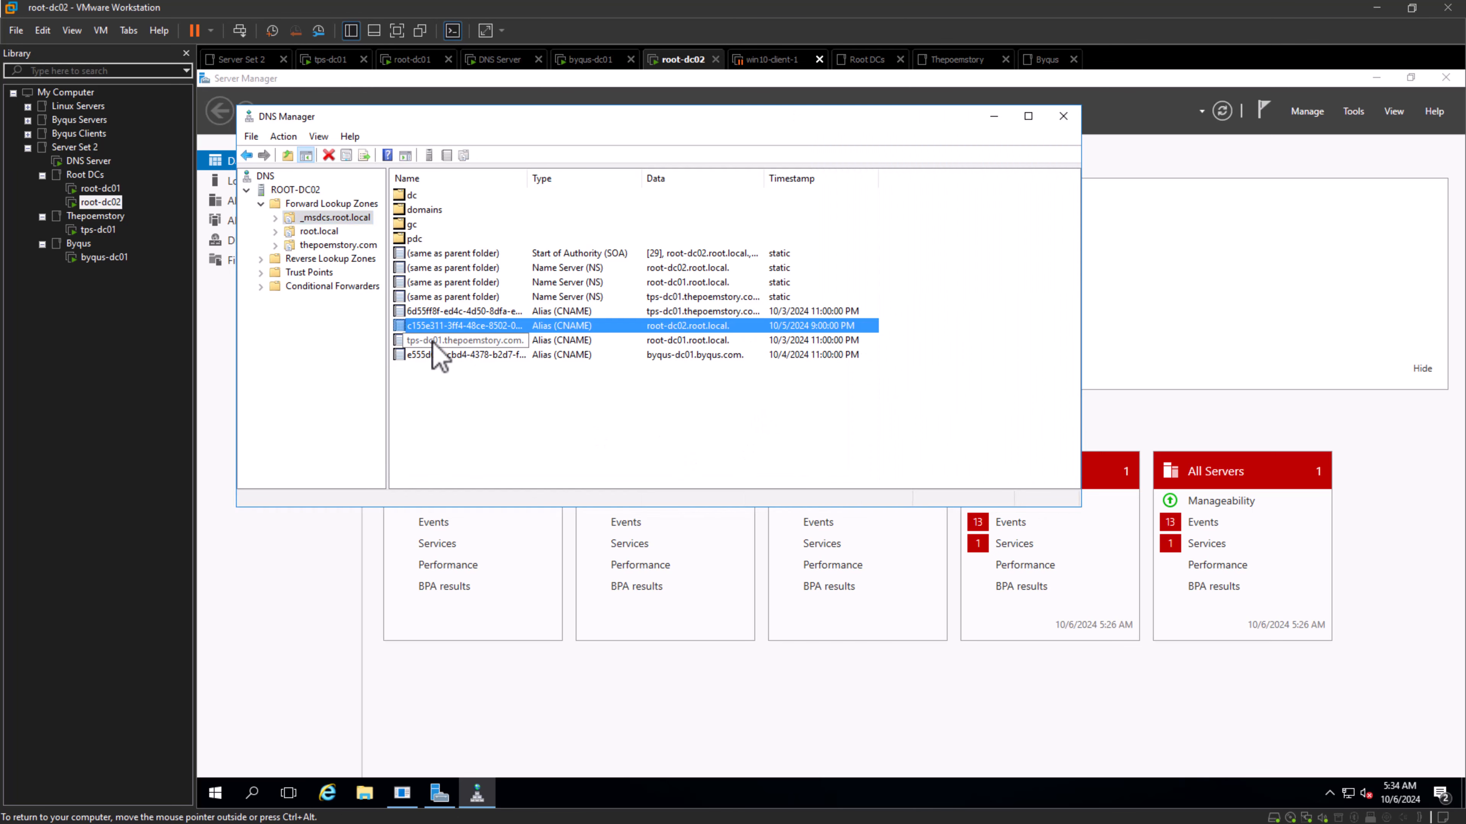
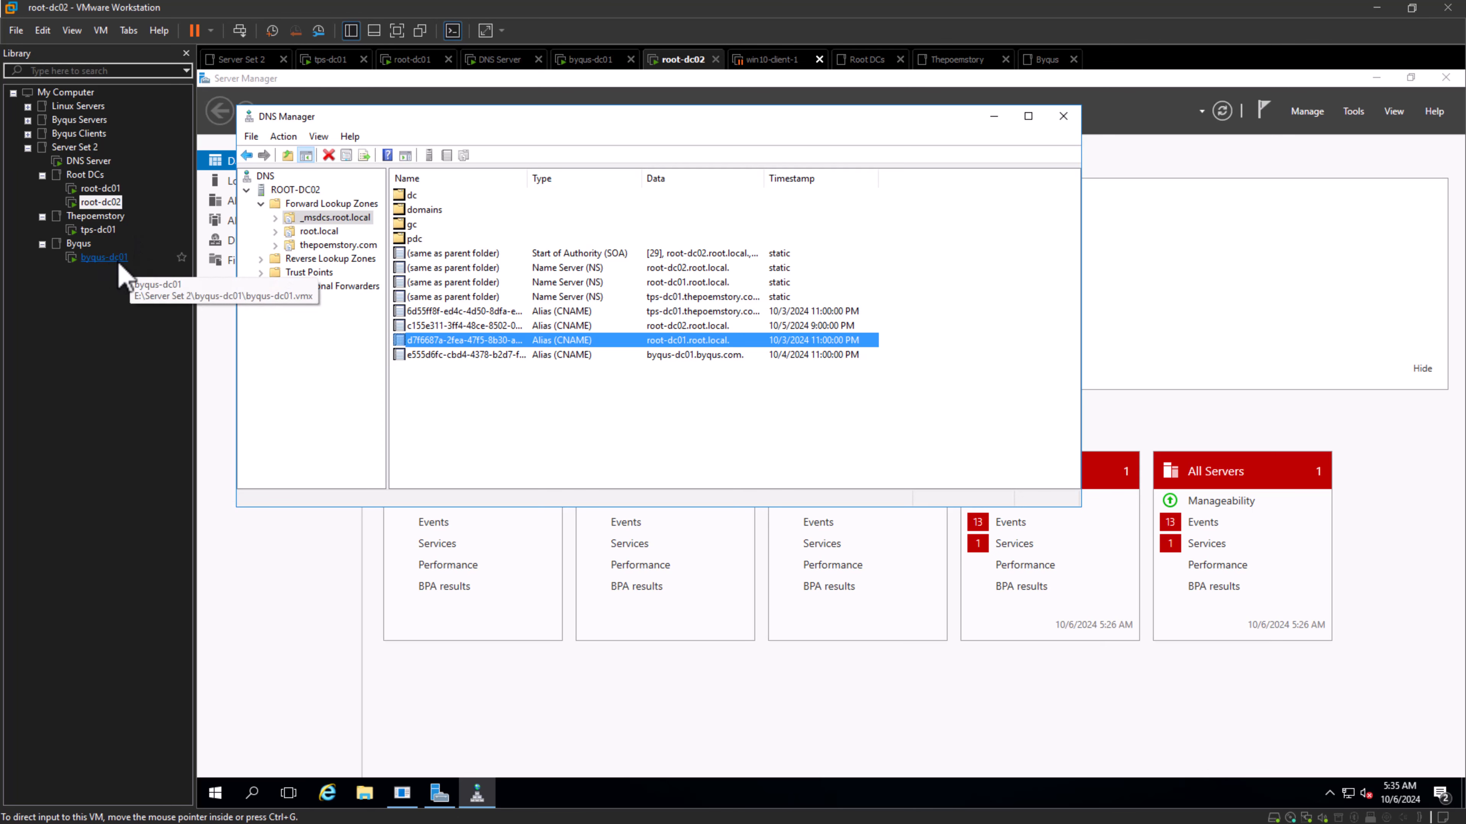
# - Close DNS Manager on root-dc02 and examine the root-dc01 alias in the DNS Server machine's _msdcs.root.local zone
pyautogui.click(1063, 116)
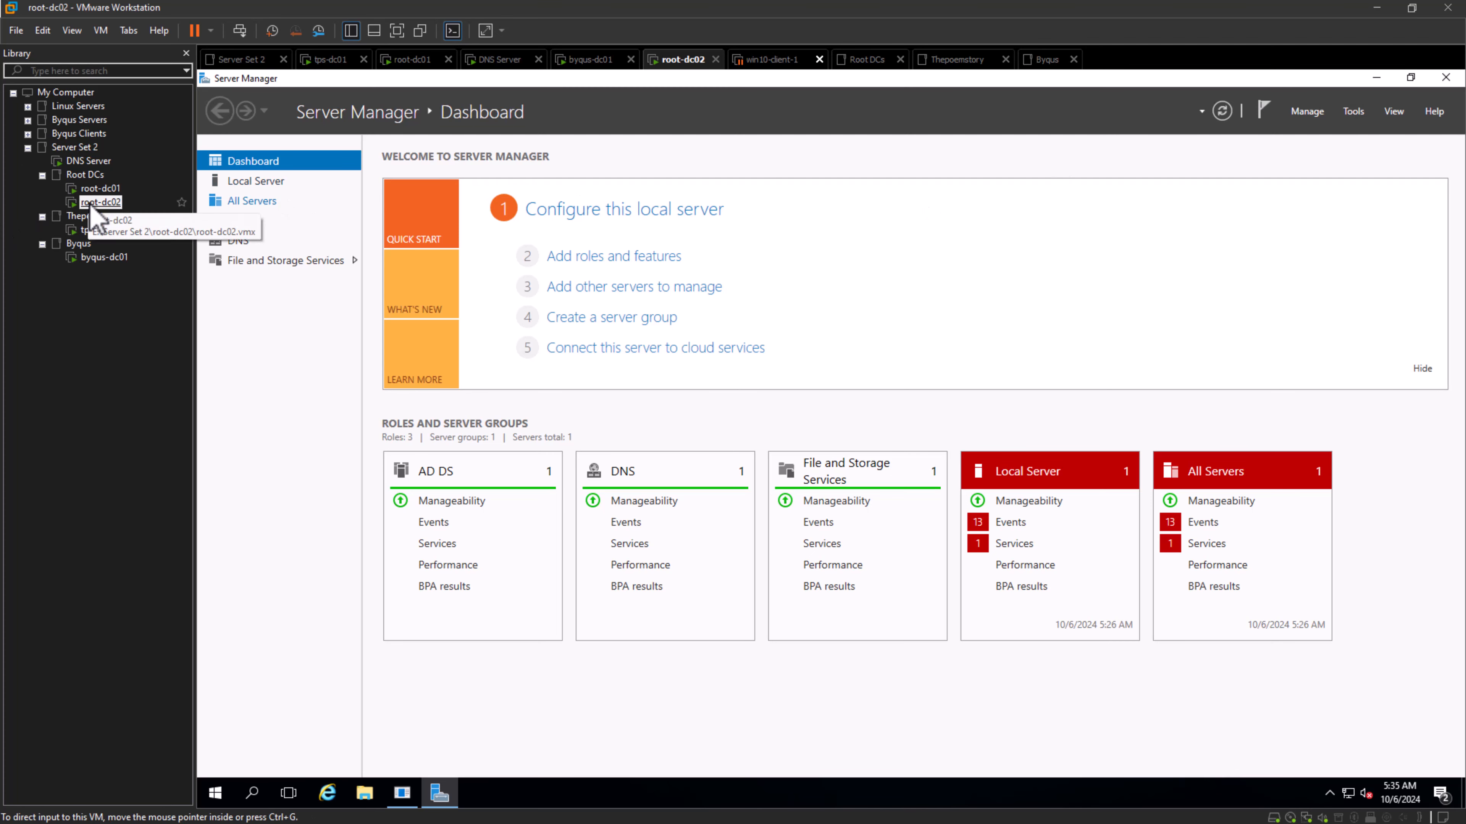
pyautogui.click(88, 161)
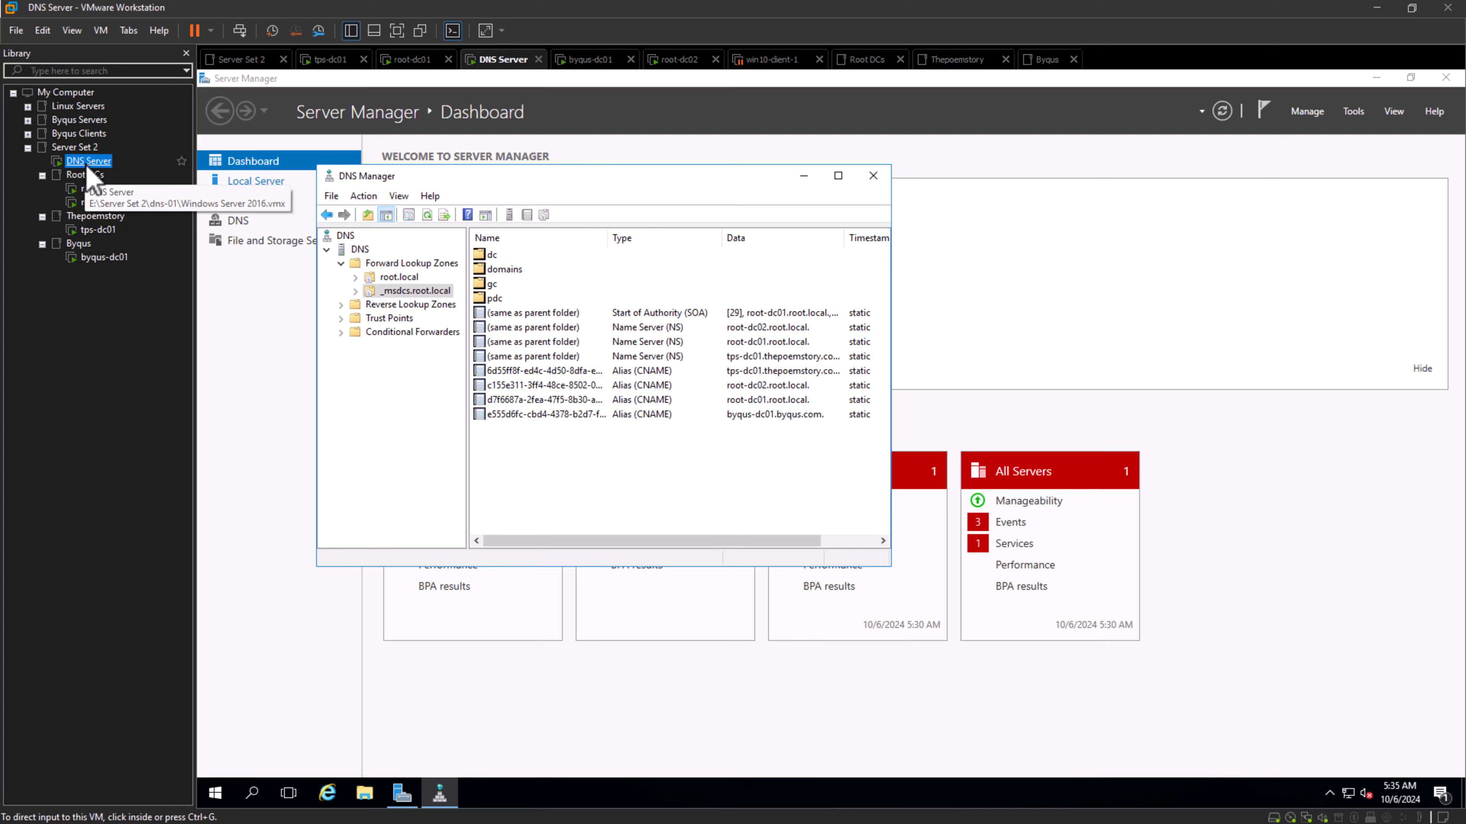
pyautogui.click(585, 400)
pyautogui.click(100, 201)
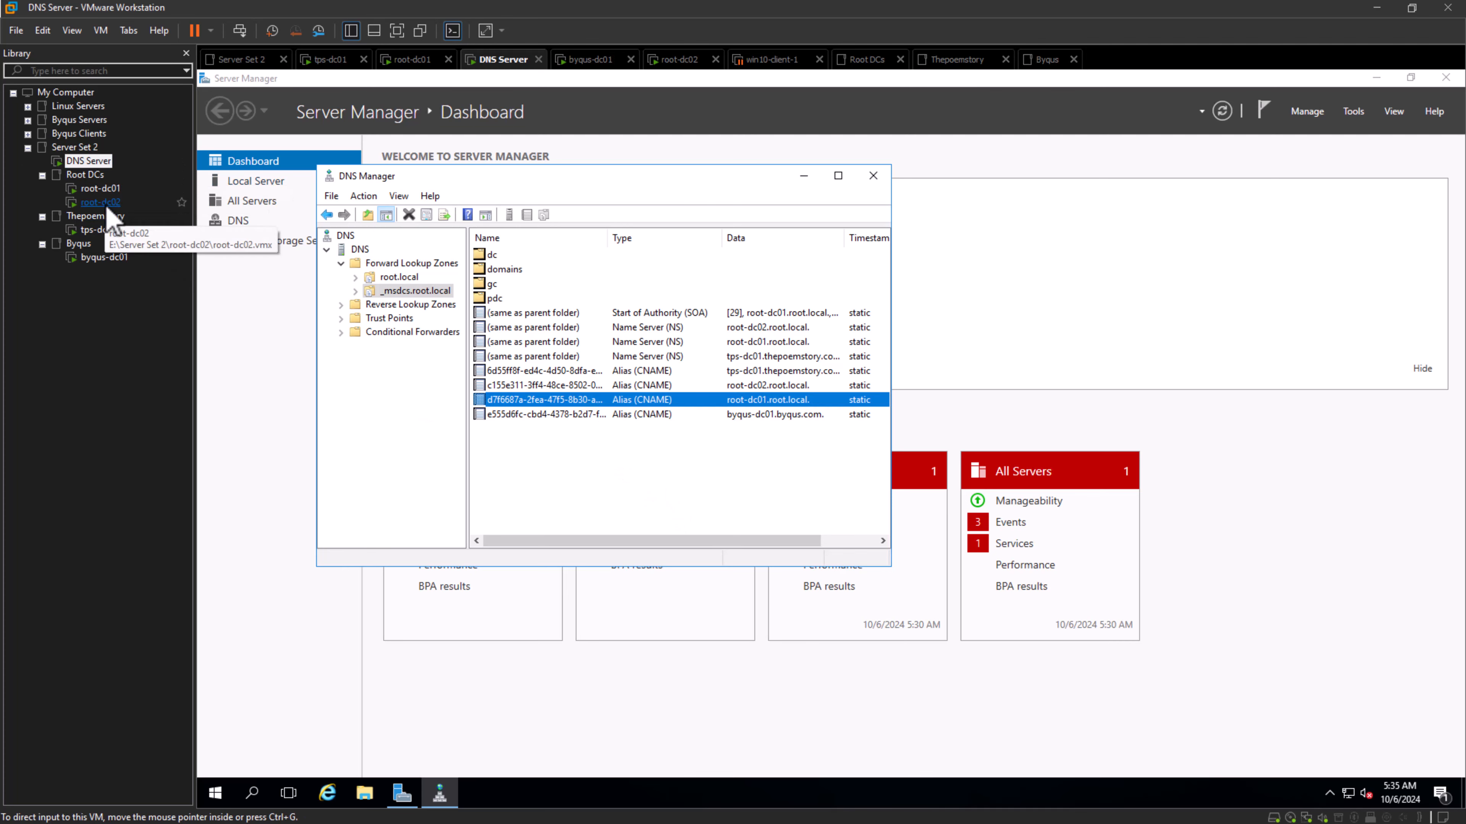
# - Switch to the tps-dc01 machine and sign in to the THEPOEMSTORY domain administrator account with its password
pyautogui.click(104, 233)
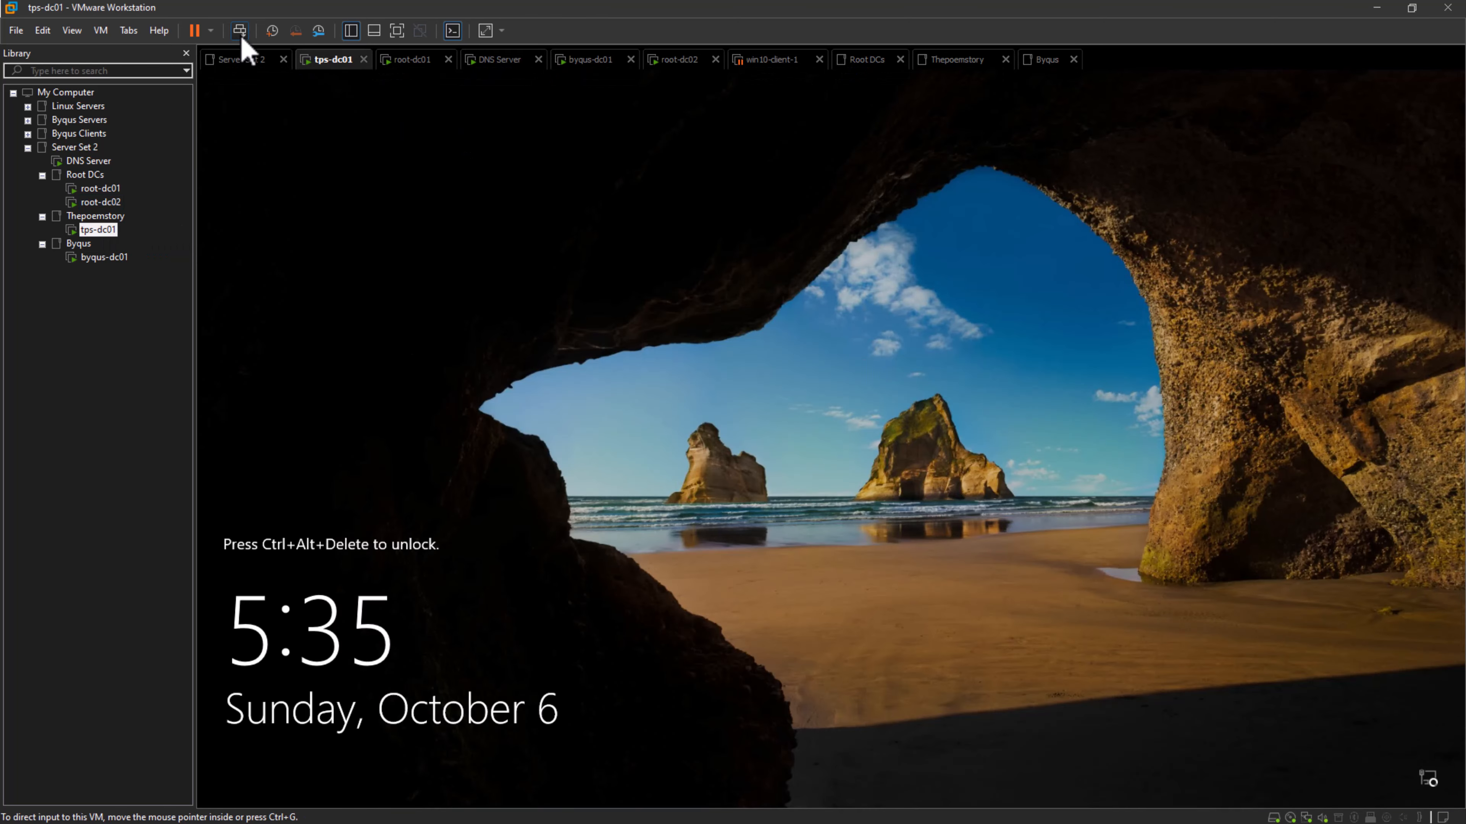
pyautogui.click(240, 31)
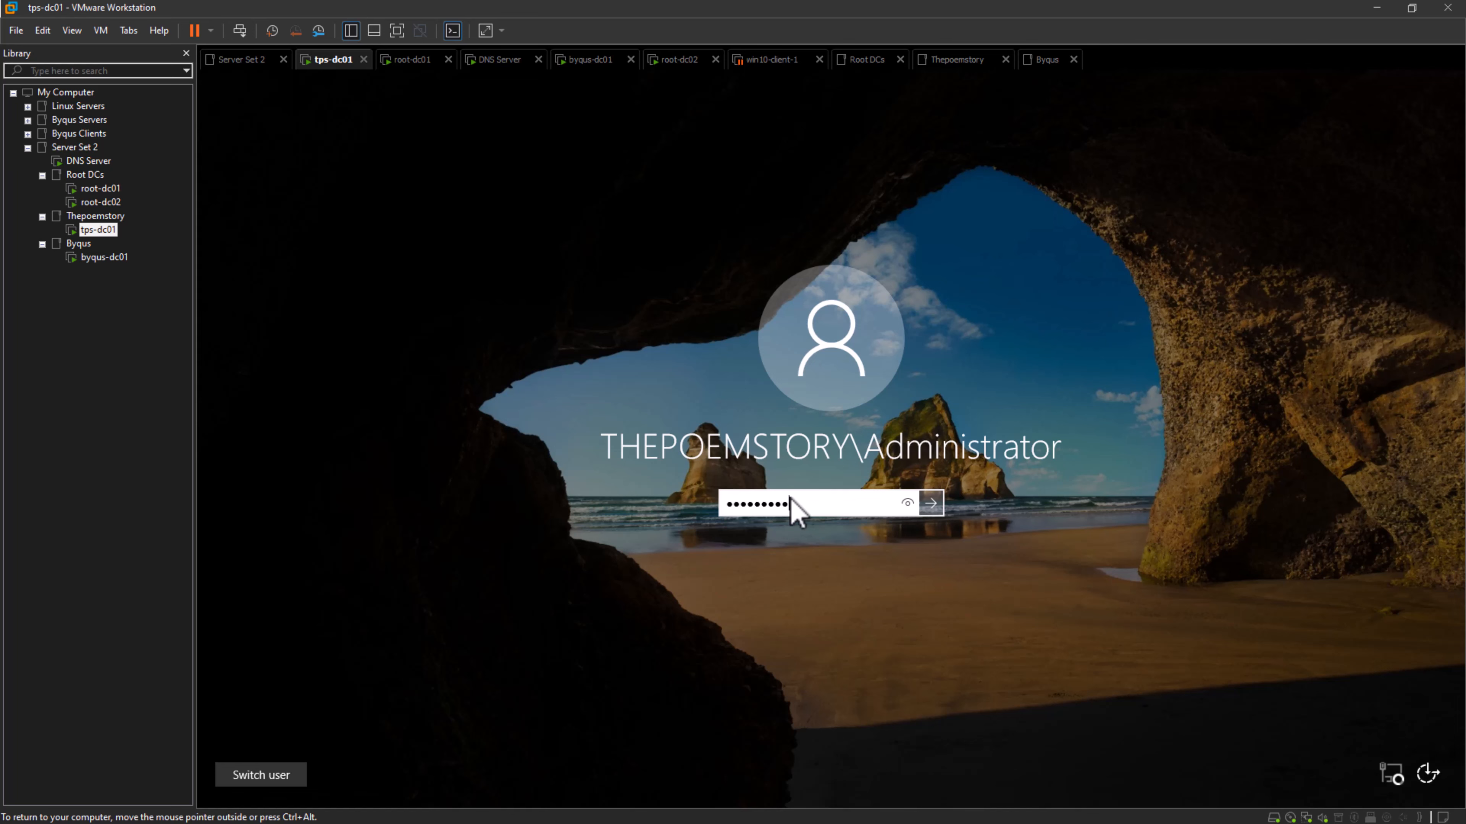
pyautogui.press('Return')
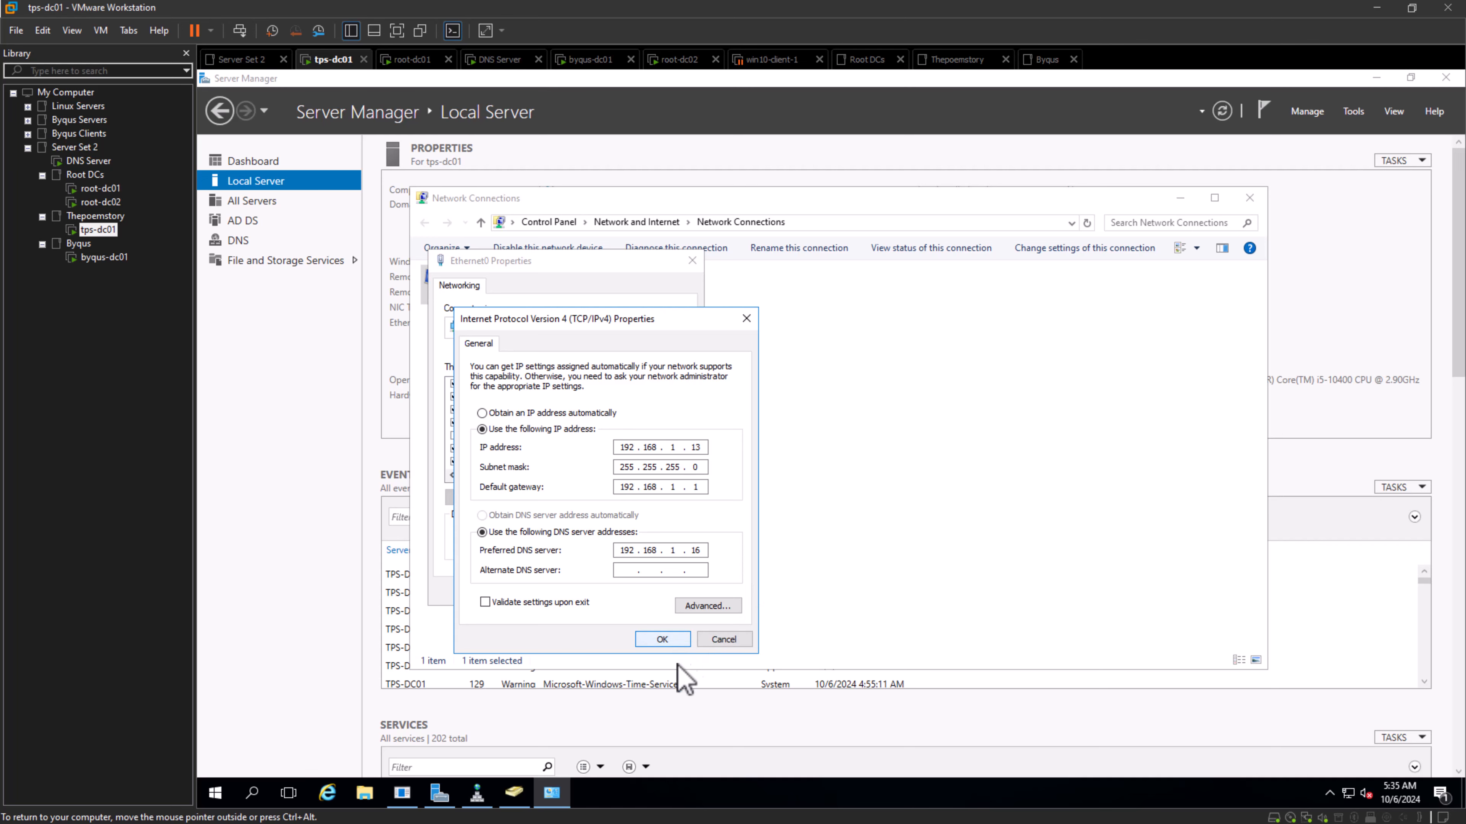
# - Dismiss the open IPv4 and Ethernet0 properties on tps-dc01 without changes and close Network Connections
pyautogui.click(722, 641)
pyautogui.click(656, 593)
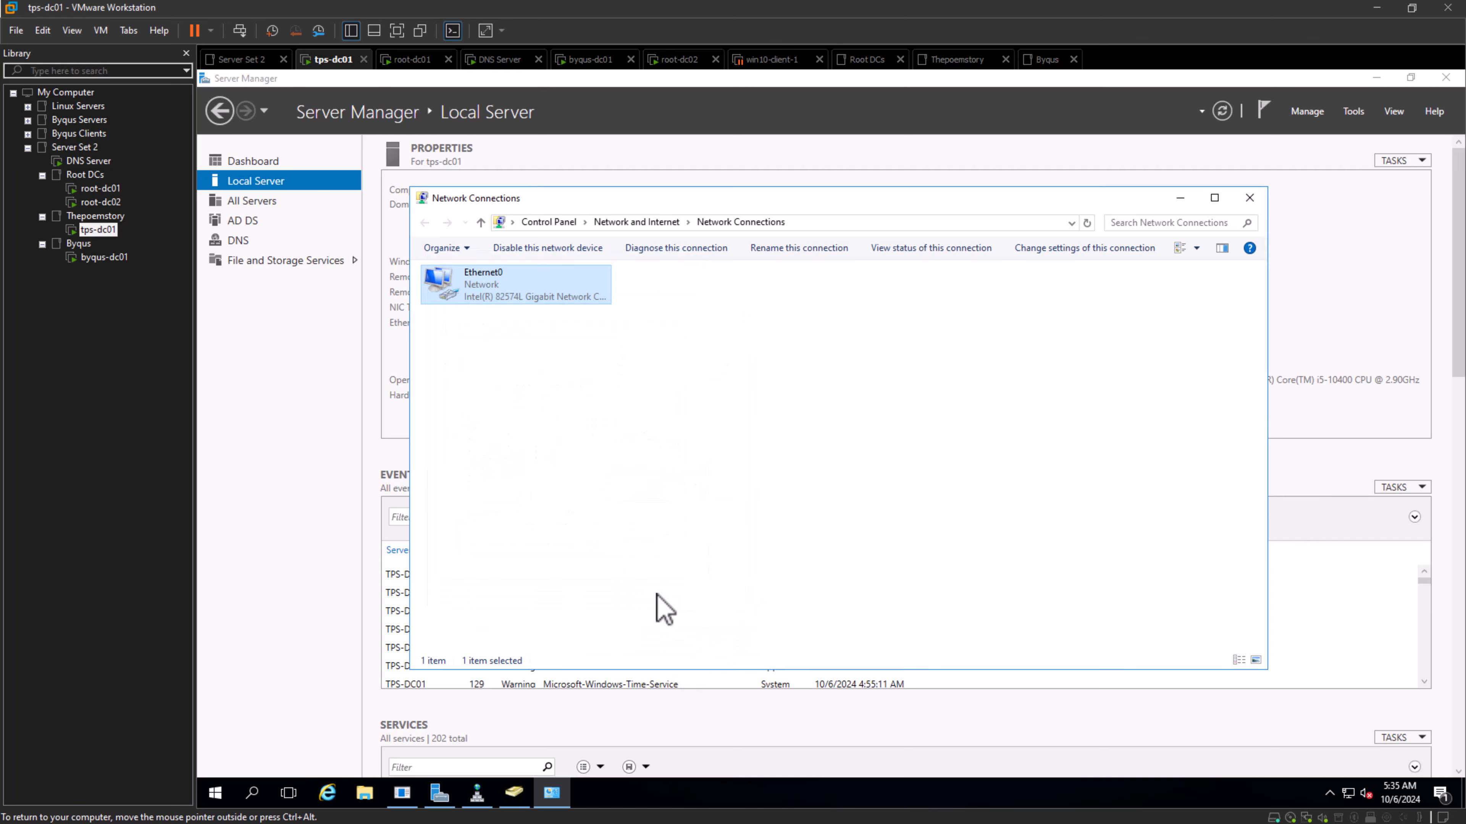
pyautogui.click(1249, 198)
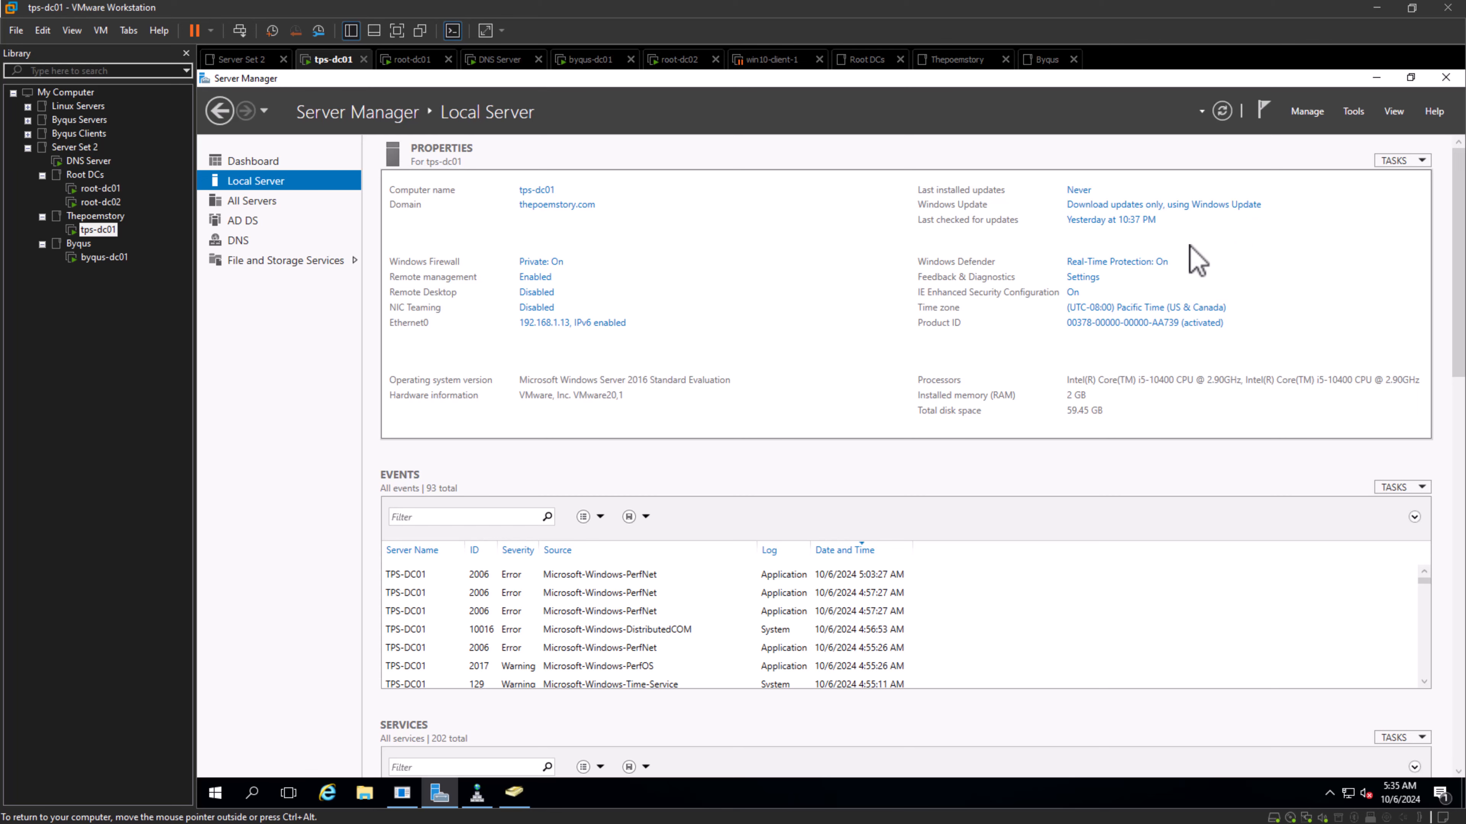
# - Open DNS Manager on tps-dc01 and examine the records of the thepoemstory.com forward lookup zone
pyautogui.click(1353, 111)
pyautogui.click(1236, 299)
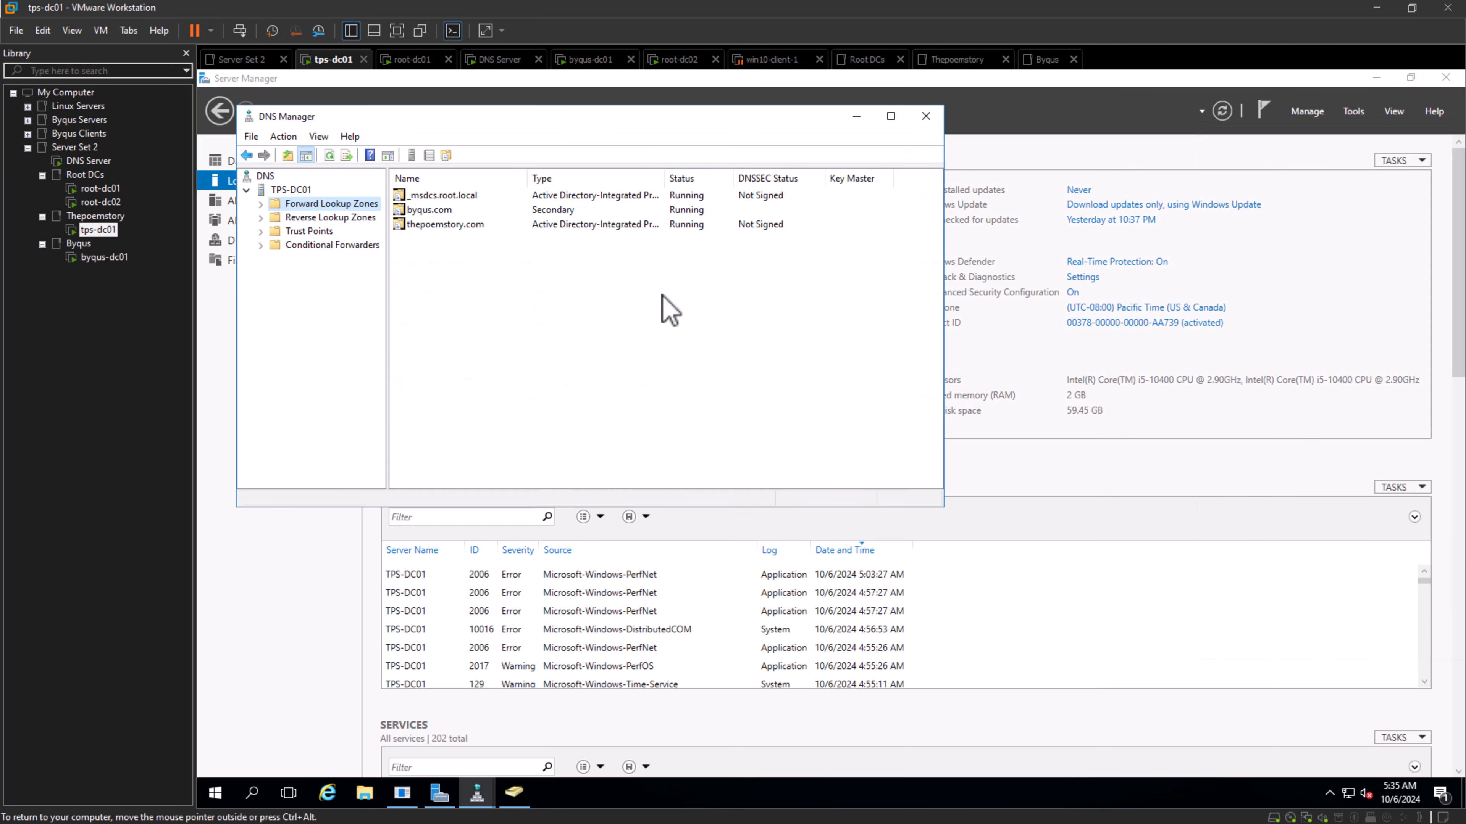
pyautogui.moveTo(563, 124); pyautogui.dragTo(881, 216)
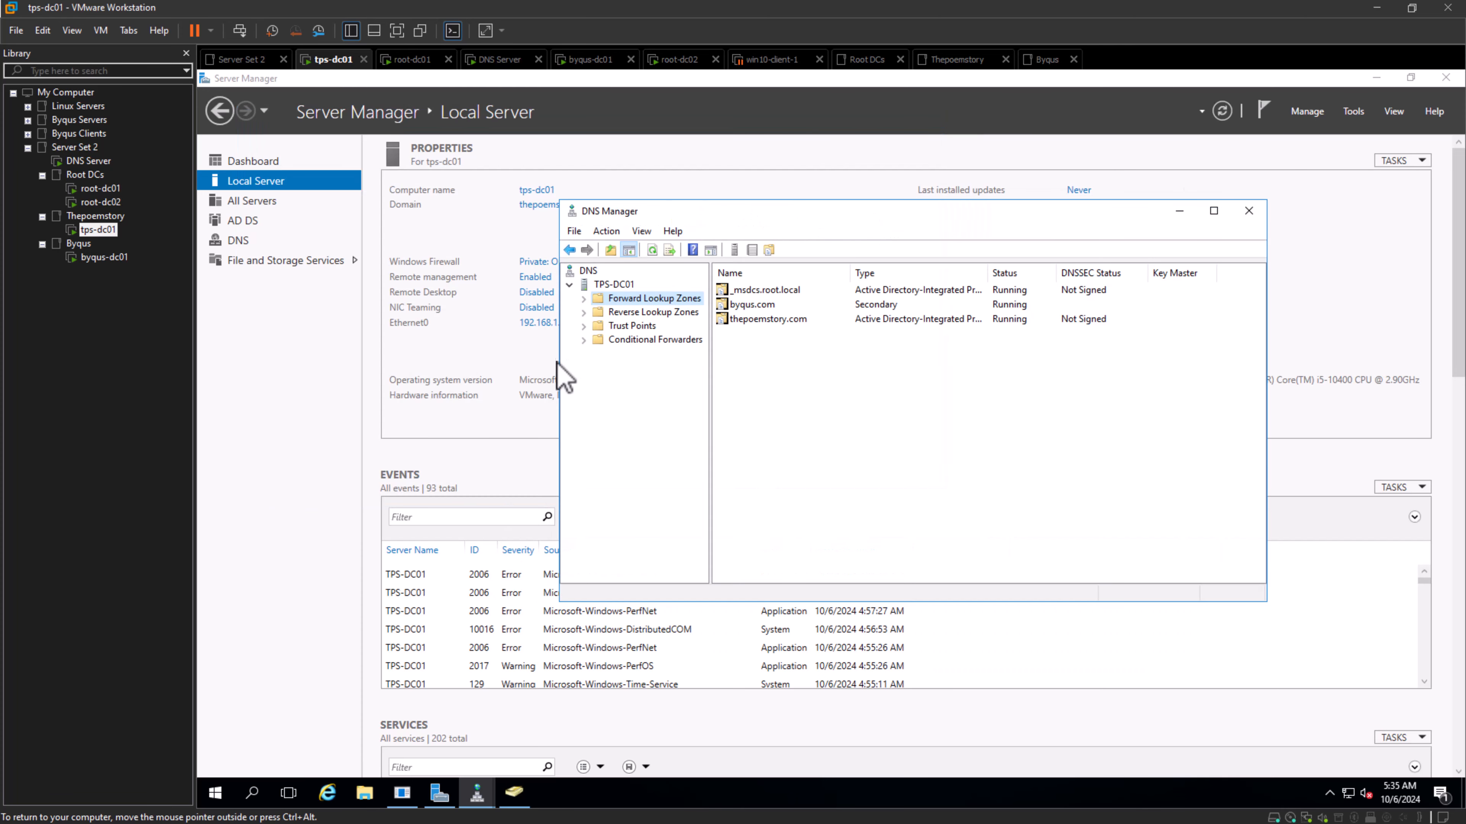
pyautogui.click(584, 298)
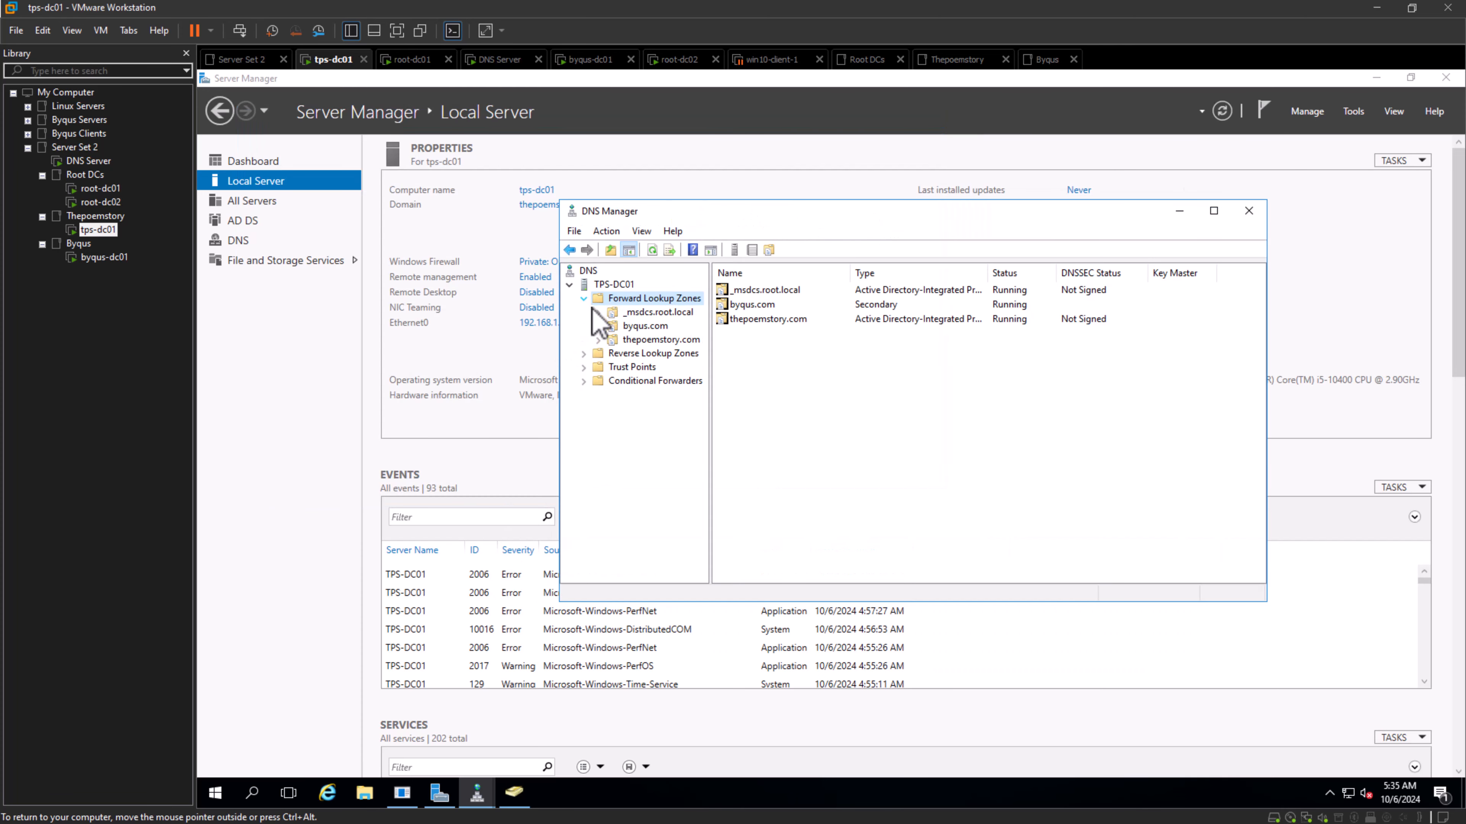
pyautogui.click(651, 340)
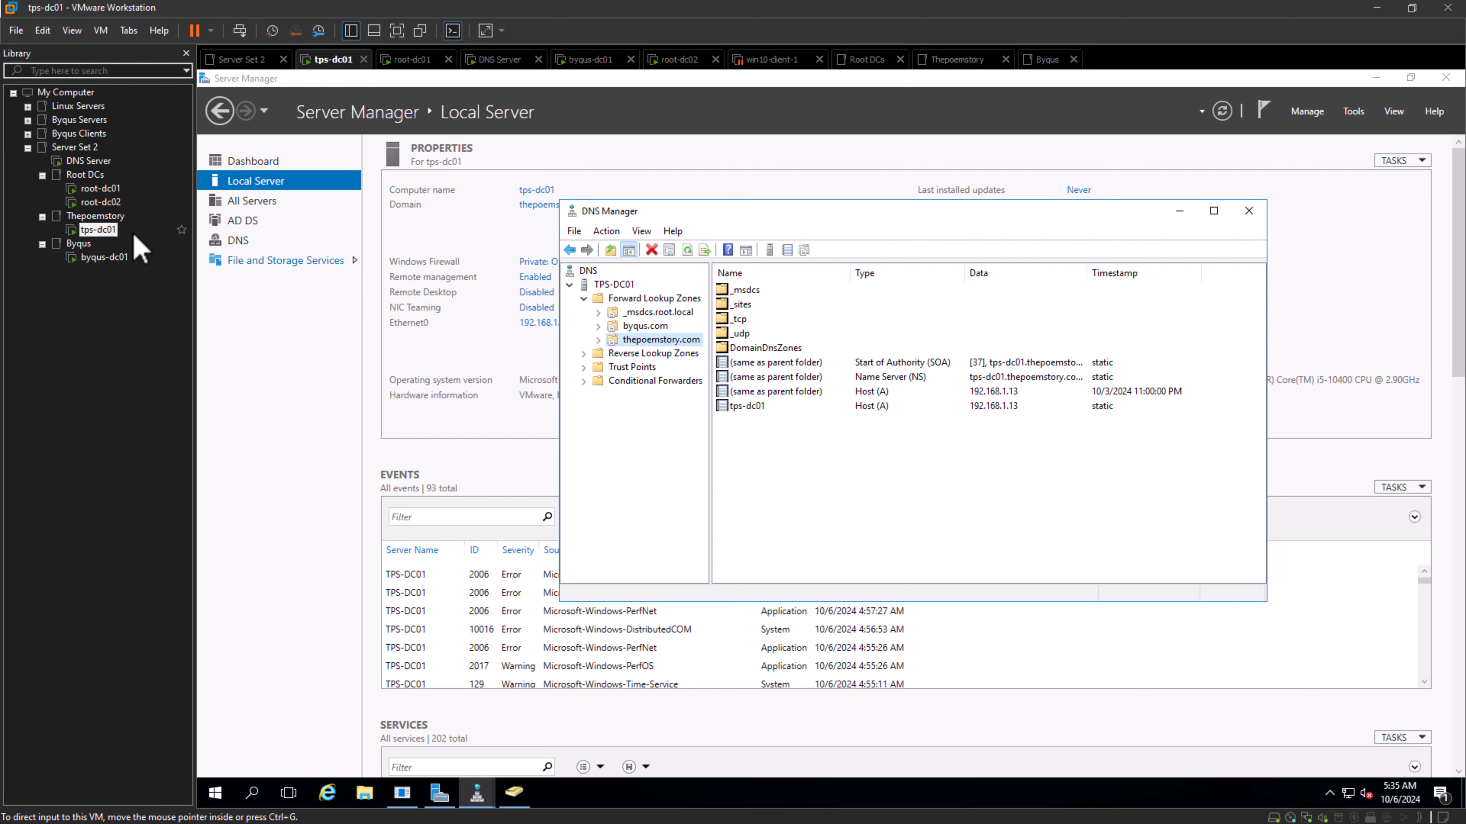
pyautogui.click(107, 217)
pyautogui.click(97, 230)
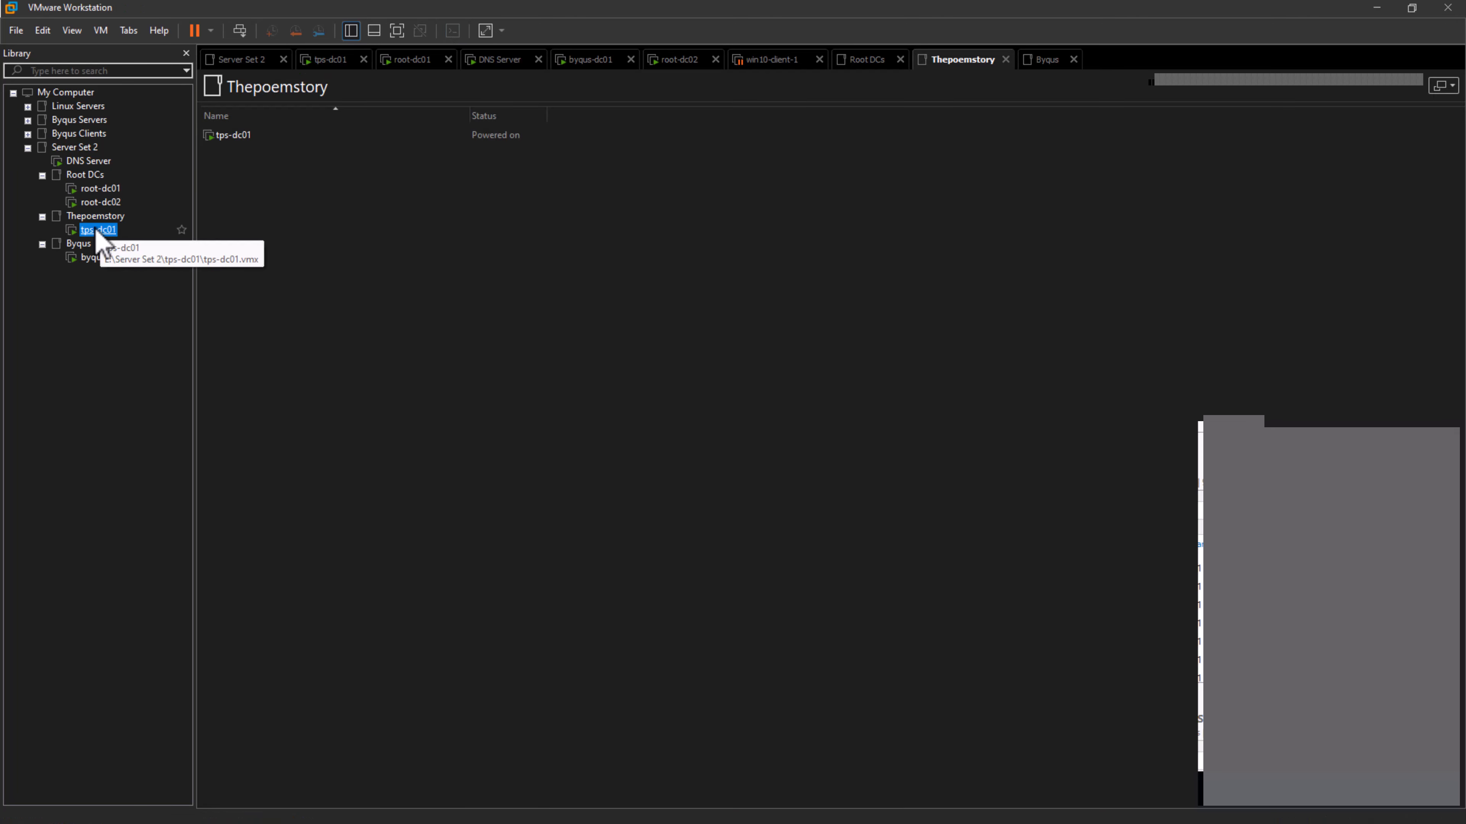
# - On the DNS Server machine, start a new secondary forward lookup zone named thepoemstory.com
pyautogui.click(86, 161)
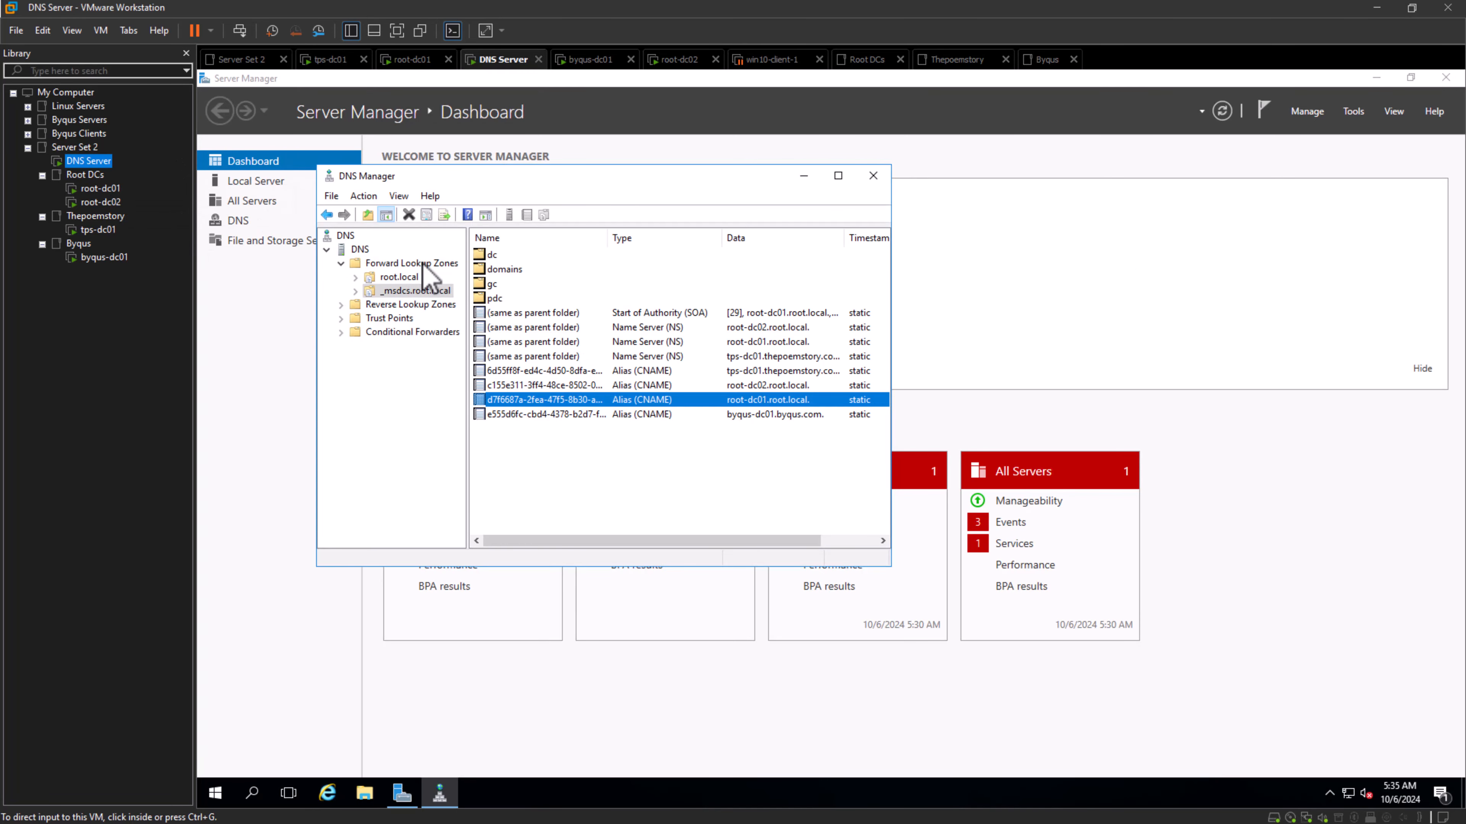
pyautogui.rightClick(423, 265)
pyautogui.click(445, 279)
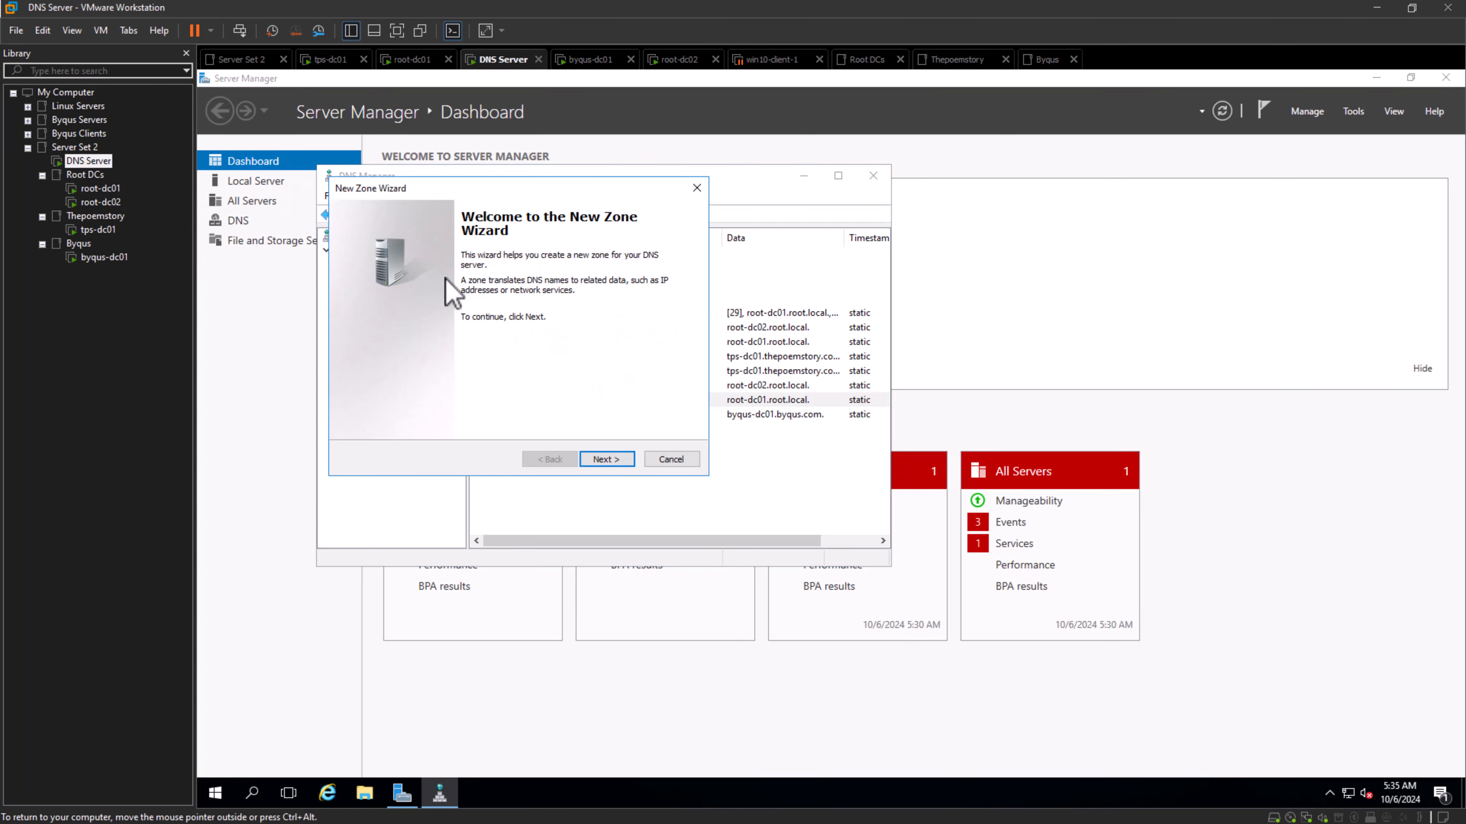
pyautogui.click(616, 459)
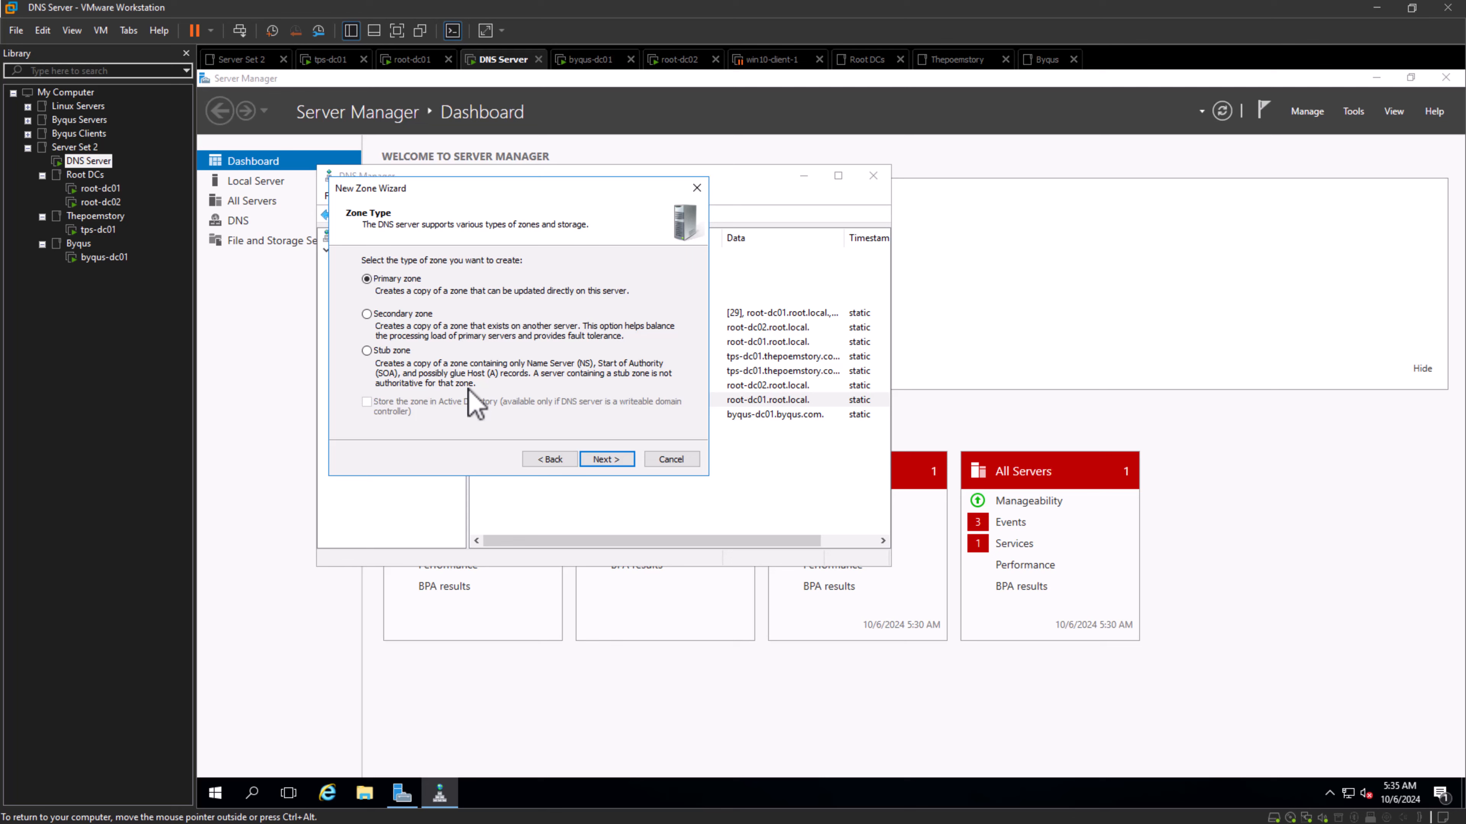
pyautogui.click(367, 314)
pyautogui.click(612, 460)
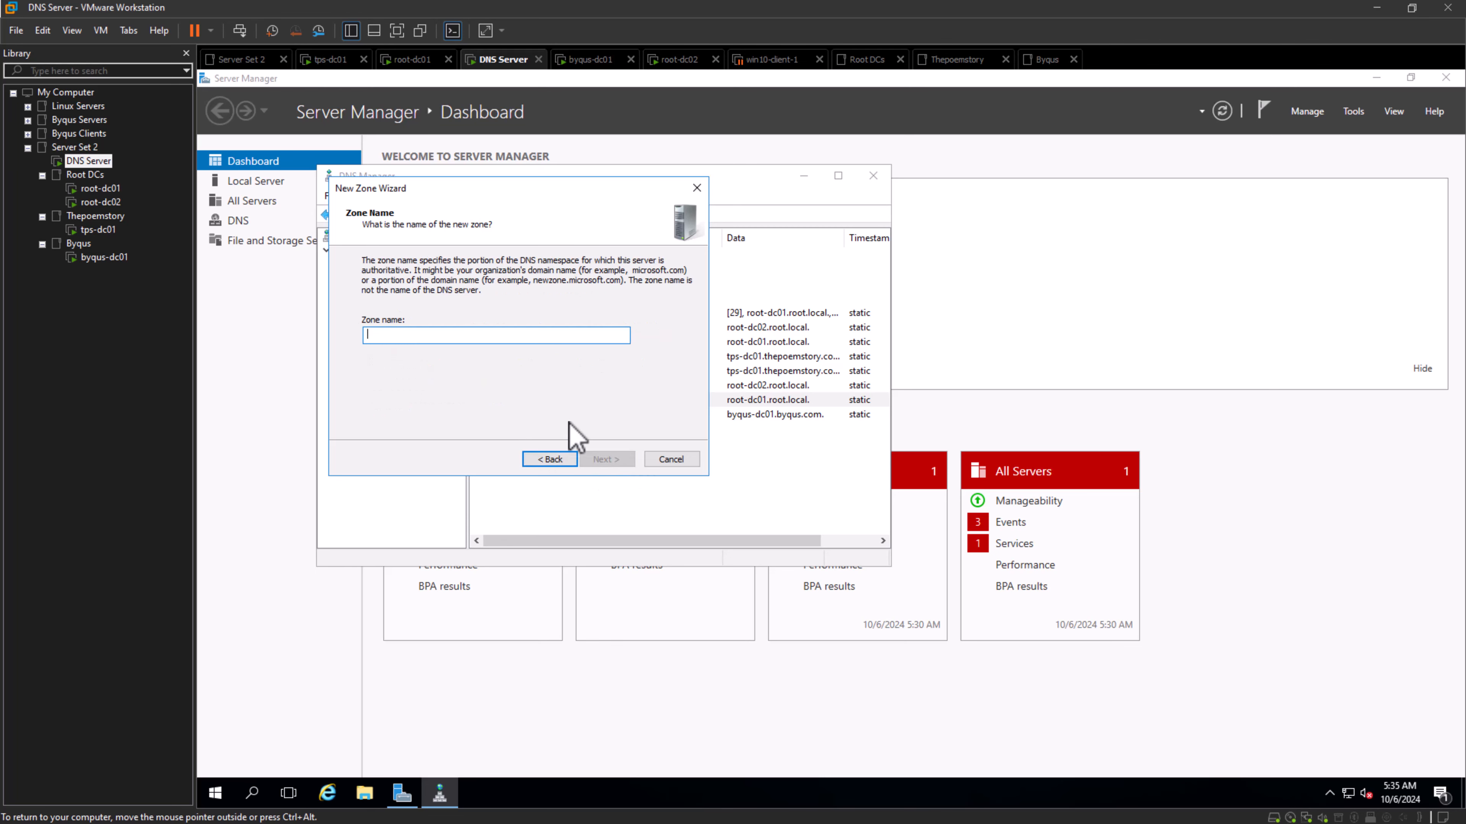
pyautogui.write('thepoemstory.com')
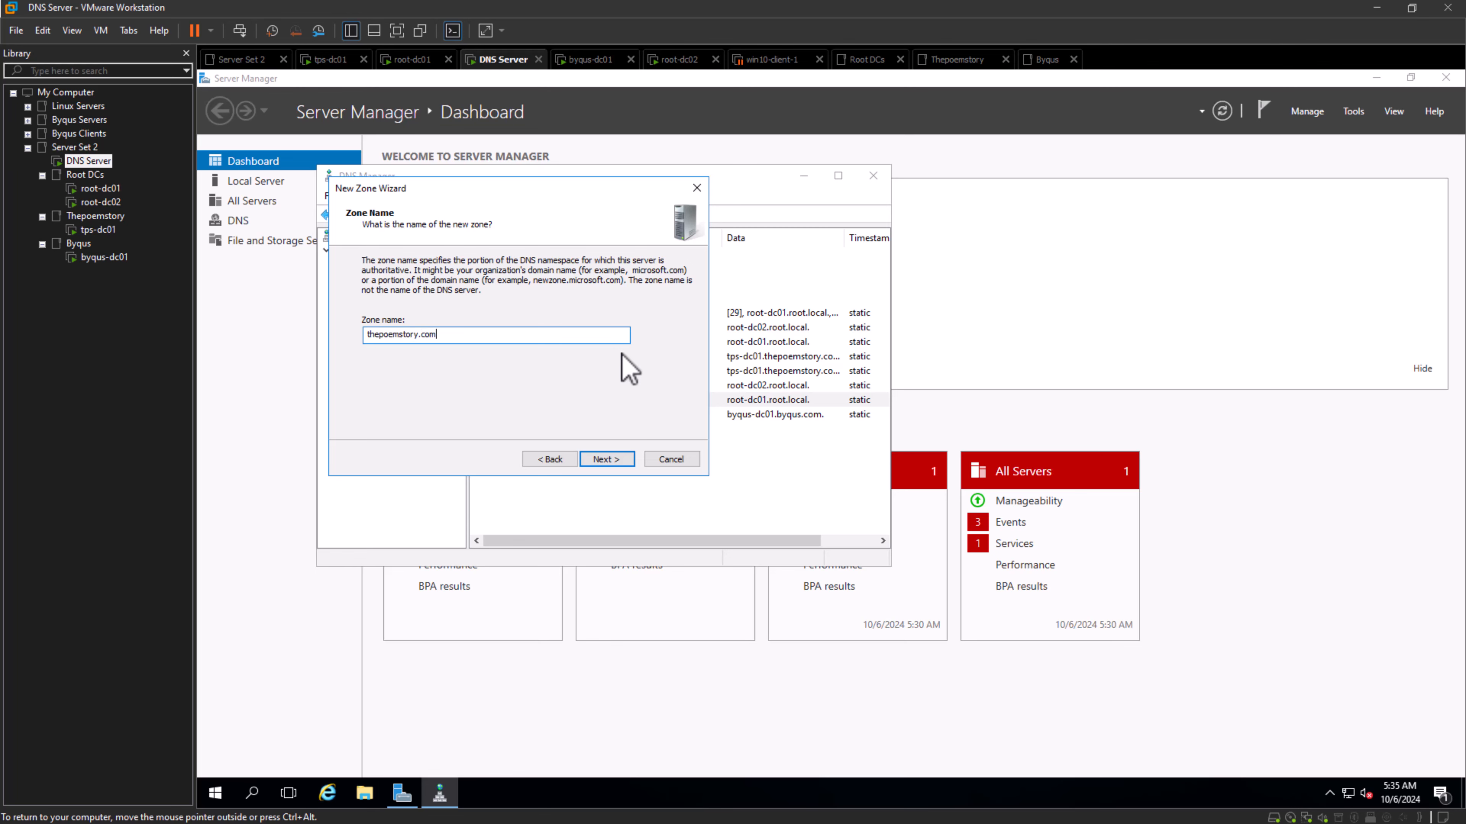
pyautogui.press('Return')
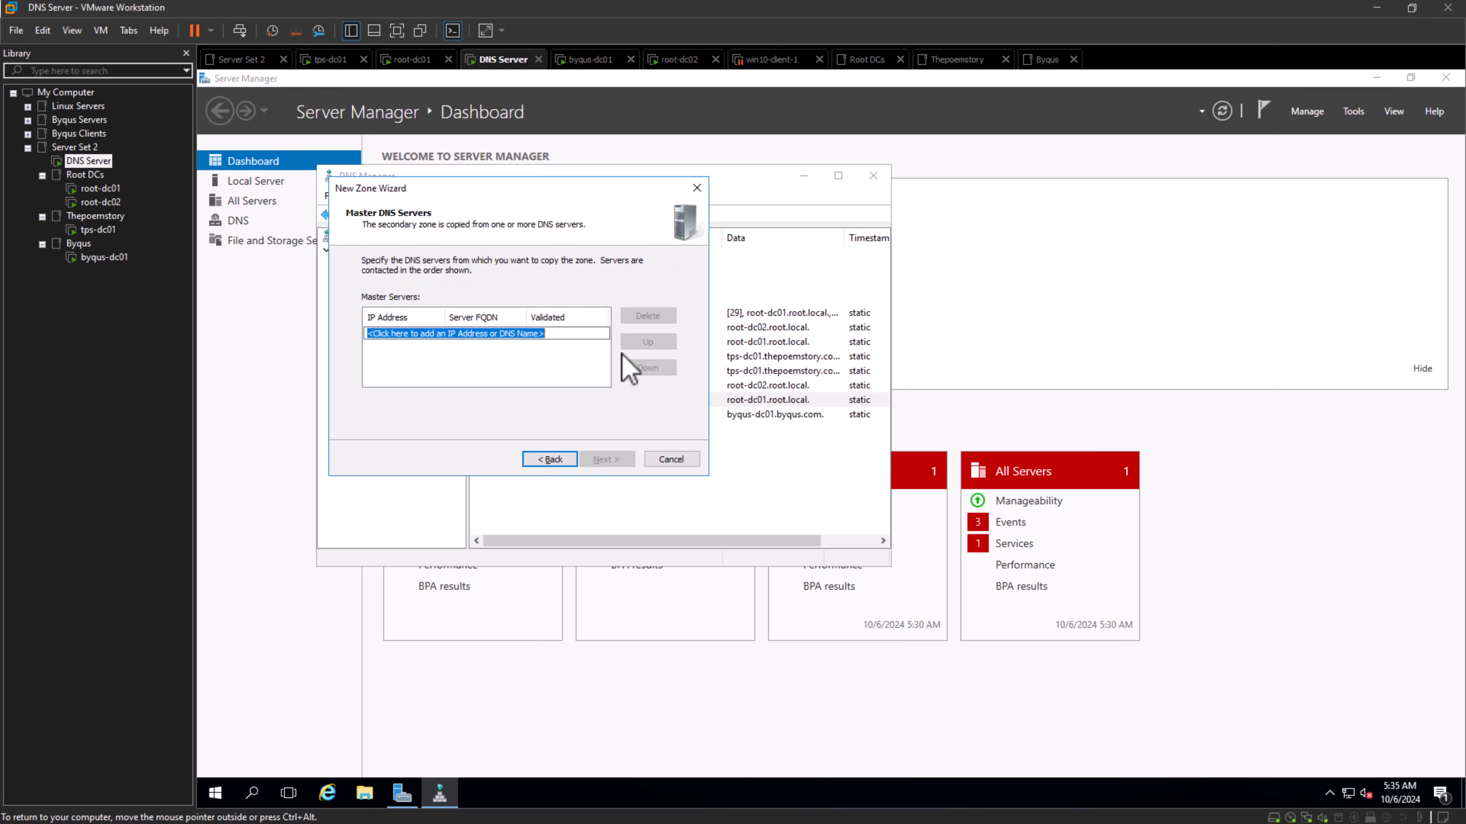
# - Check tps-dc01's IP address, add 192.168.1.13 as the new zone's master server and finish creating the zone
pyautogui.write('192.168.1')
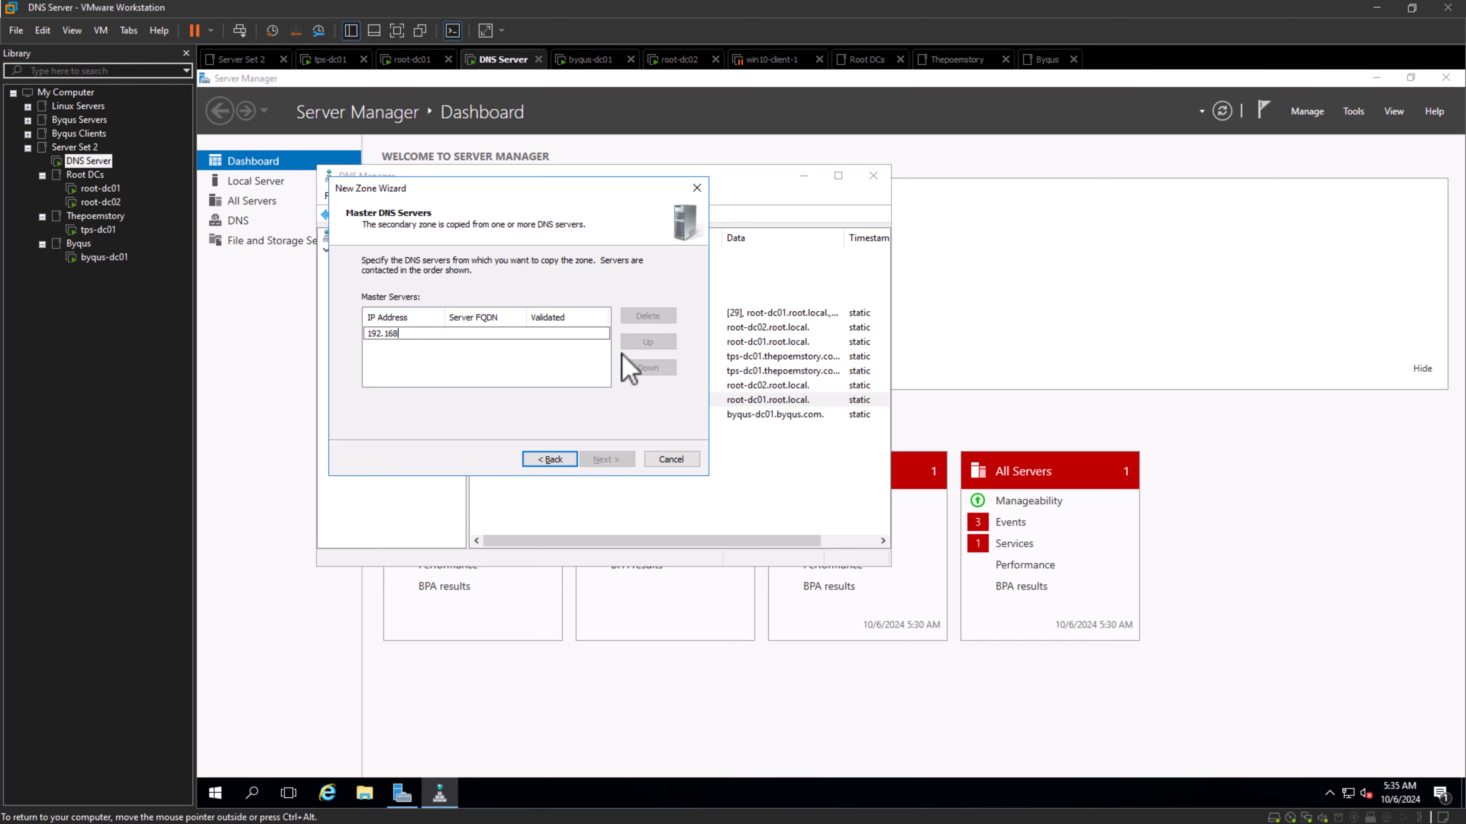
pyautogui.click(98, 230)
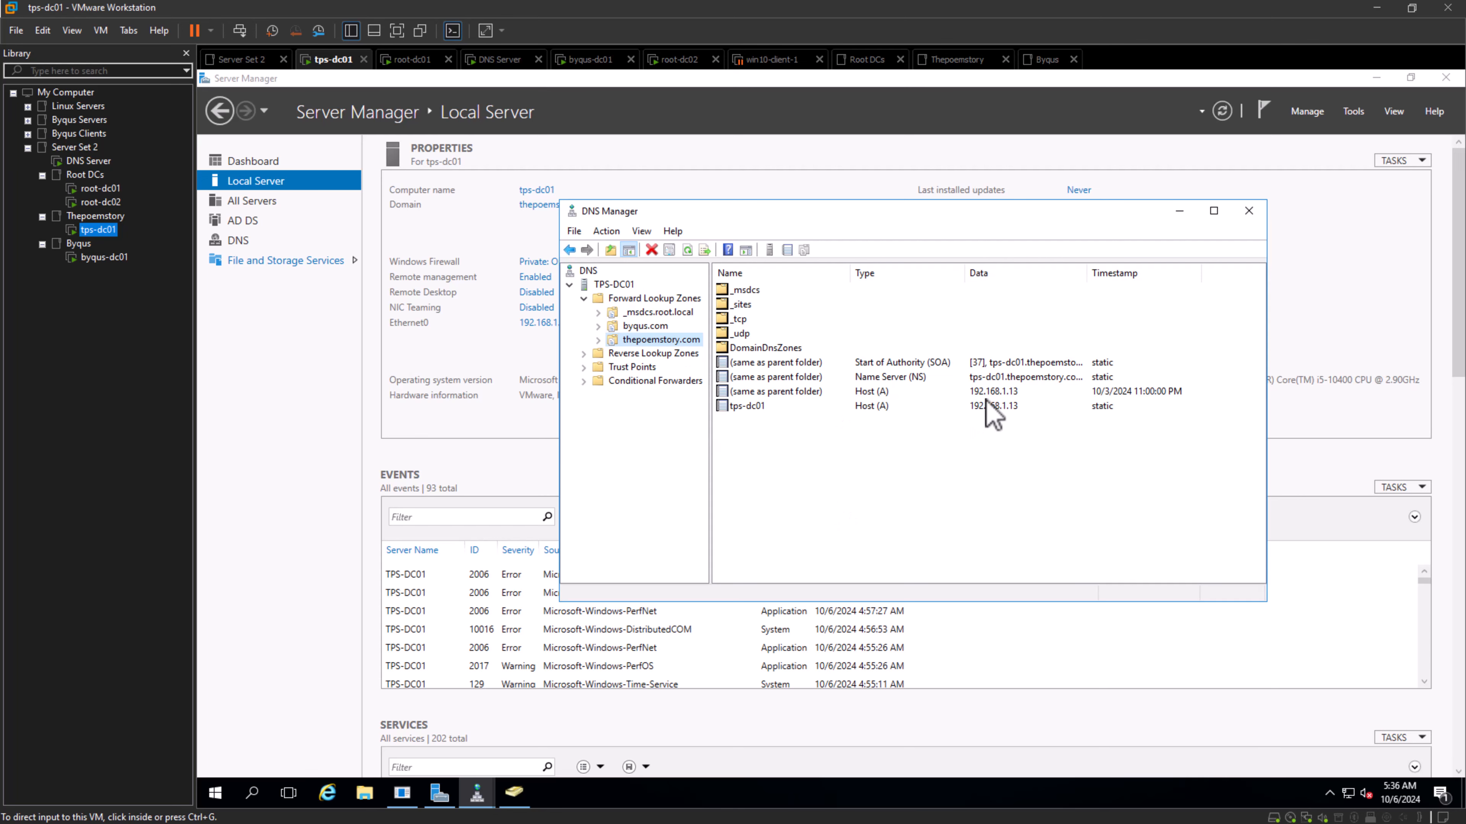
pyautogui.click(484, 363)
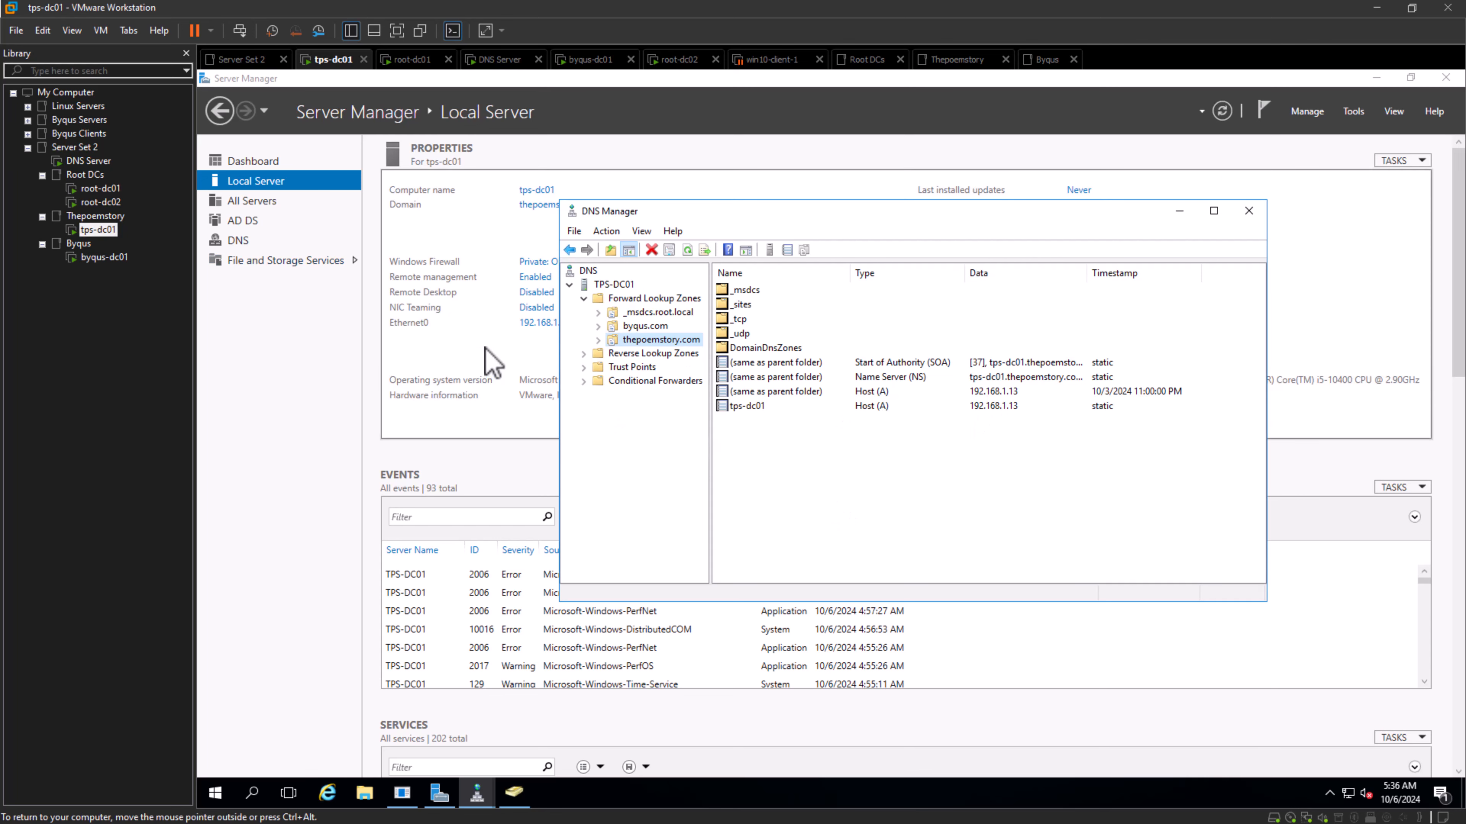
pyautogui.click(88, 161)
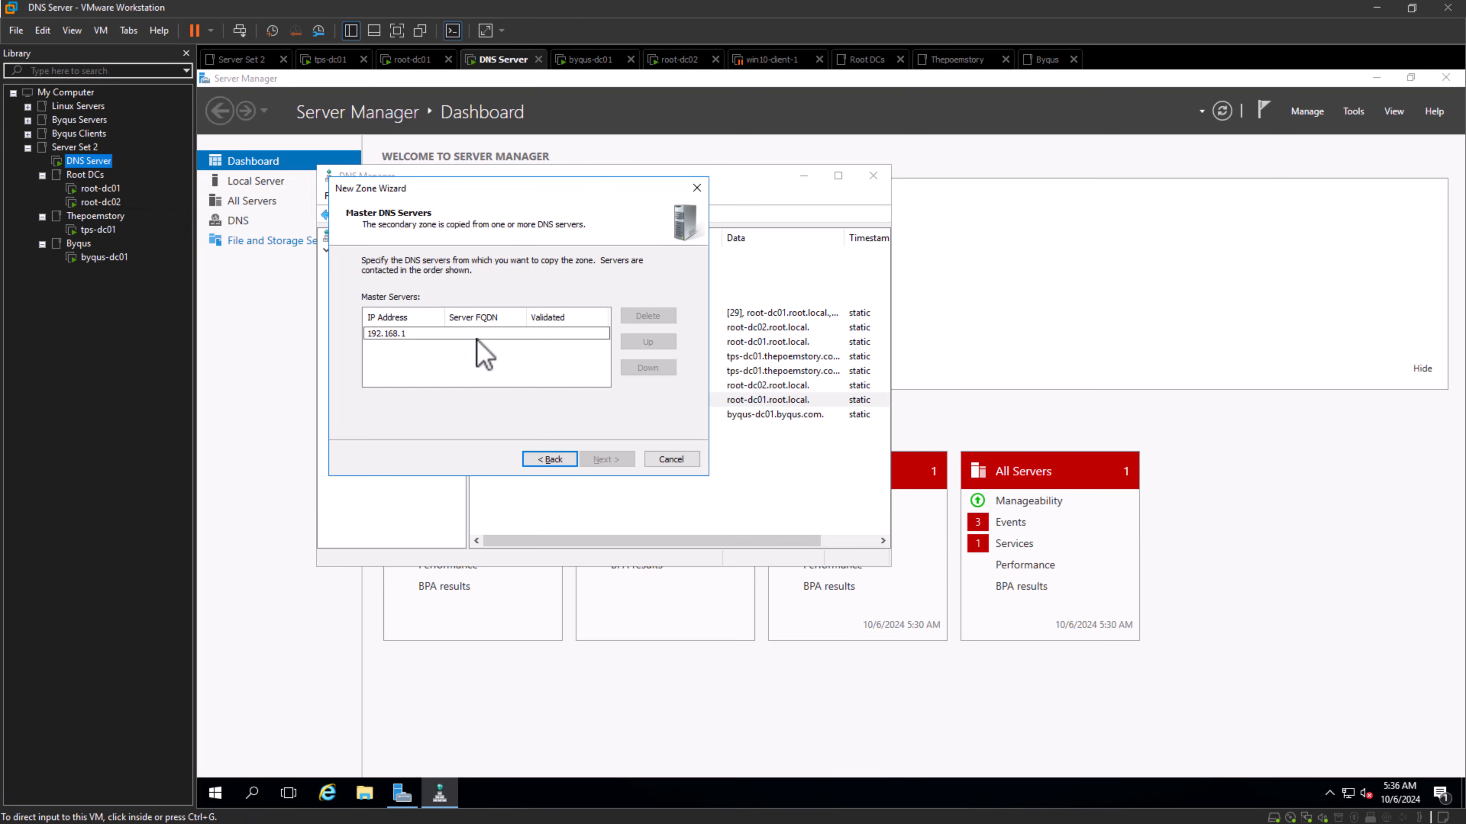
pyautogui.click(501, 336)
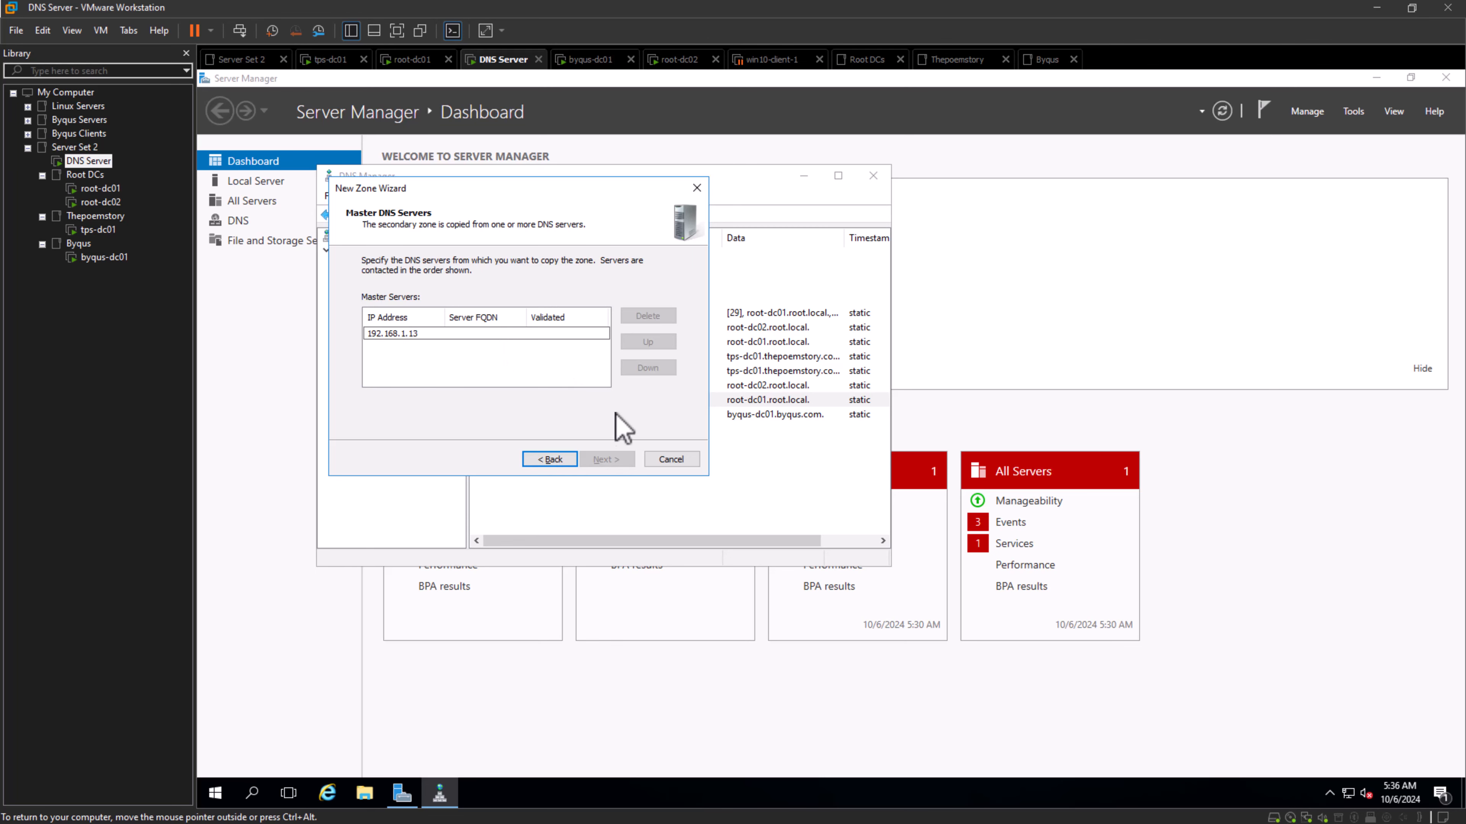
pyautogui.press('Return')
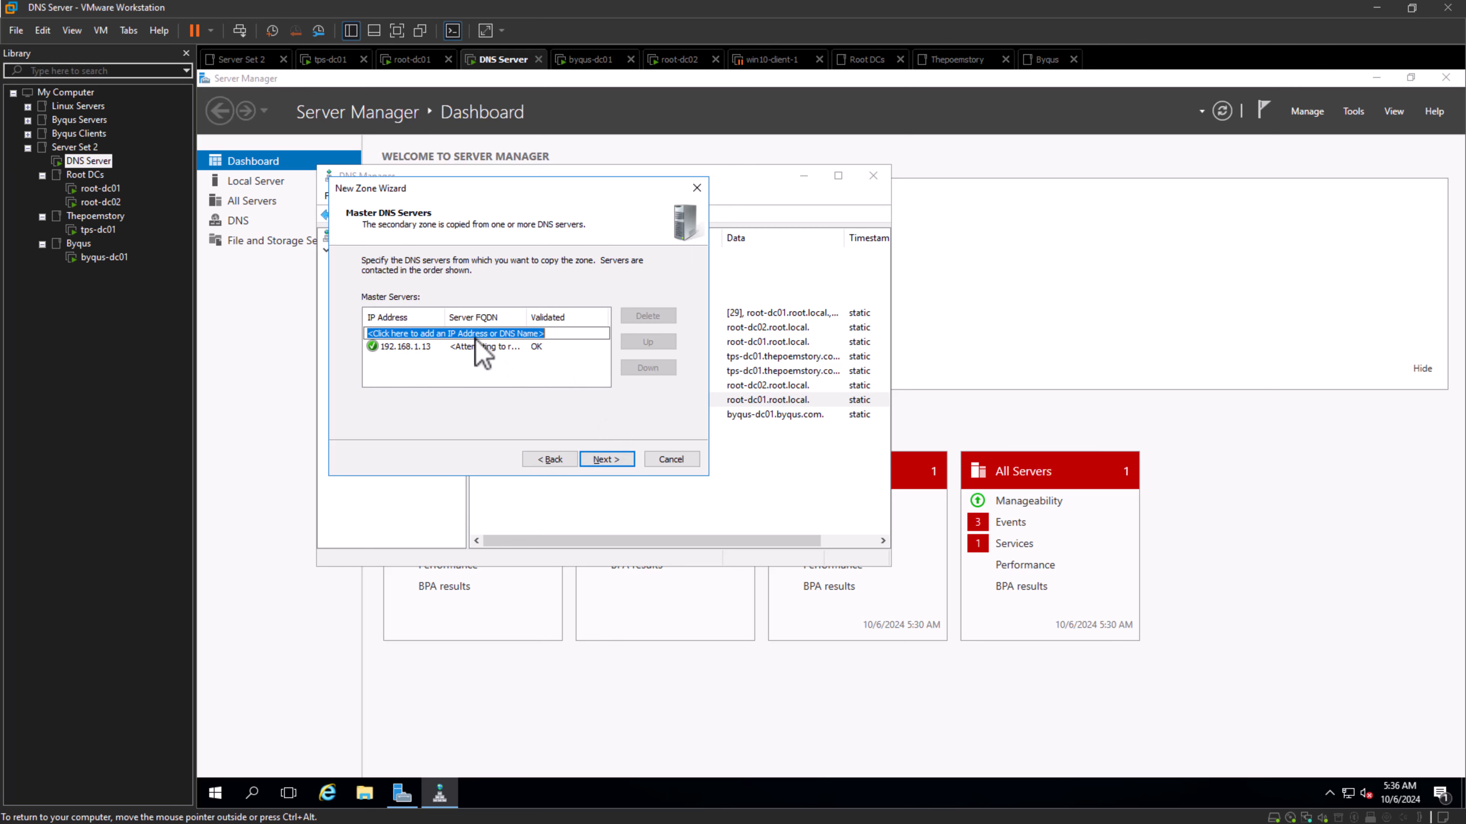
pyautogui.click(602, 461)
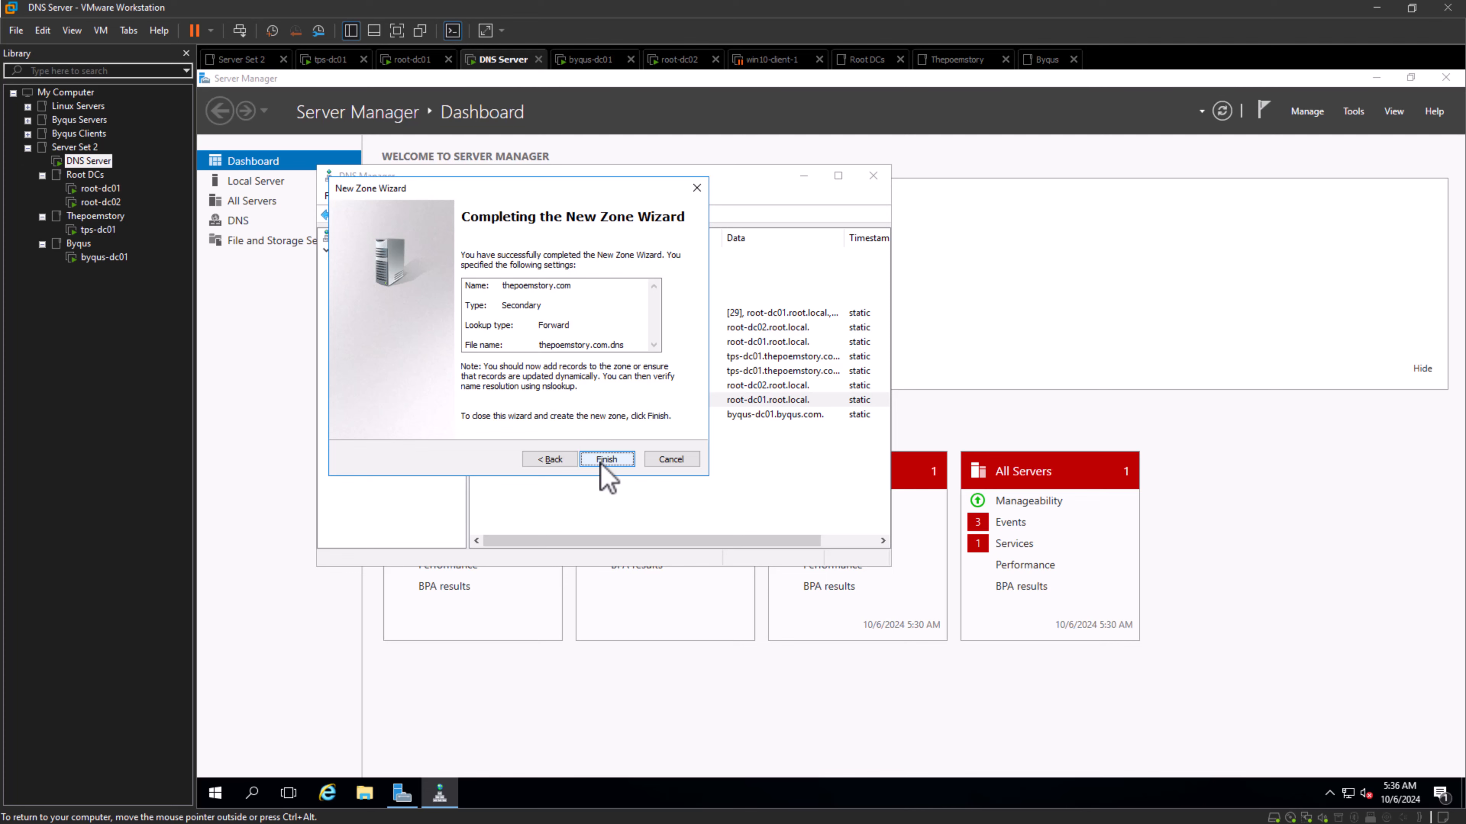
pyautogui.click(601, 463)
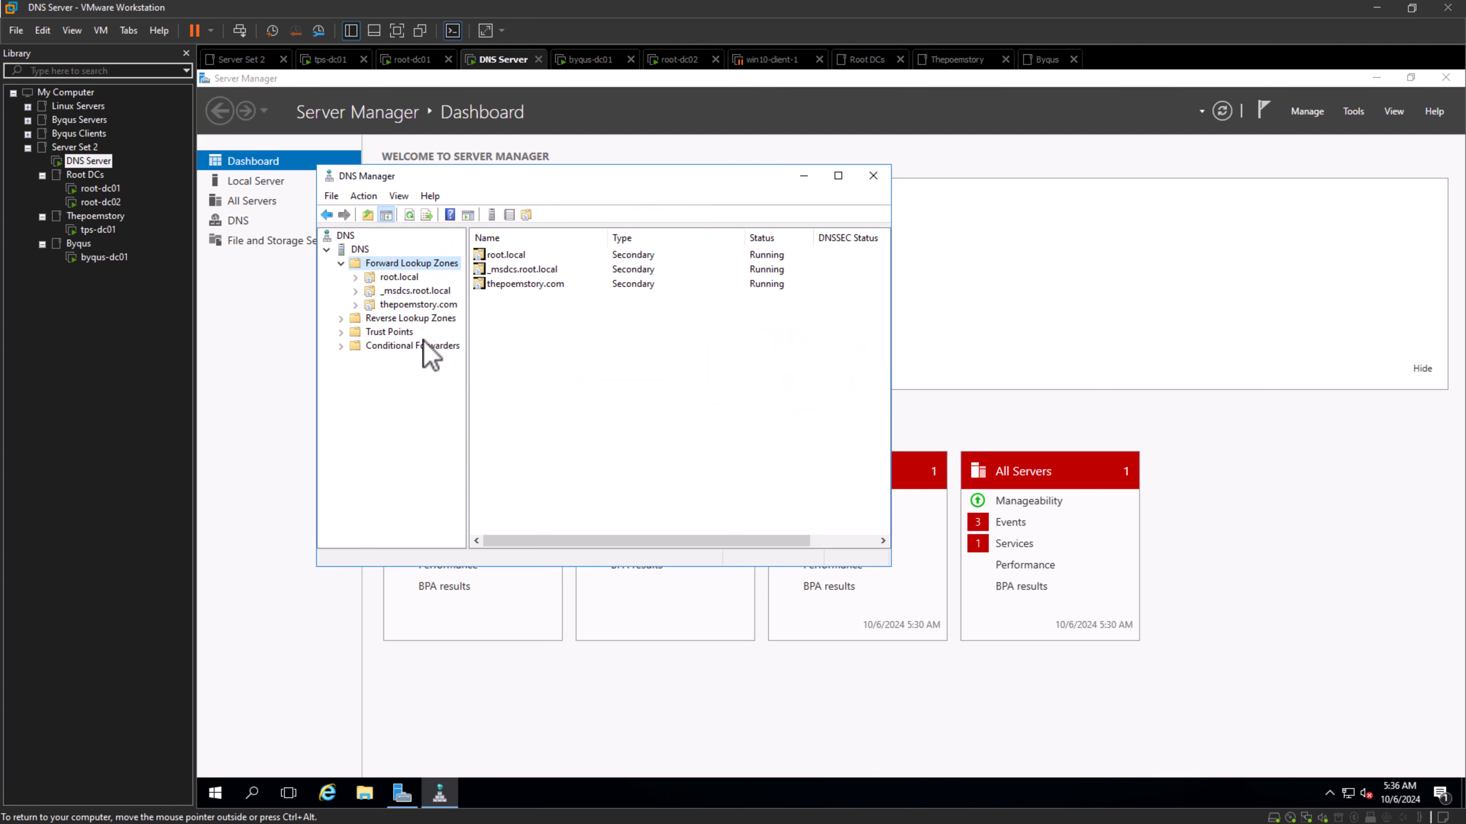
# - Examine the records and subfolders of the thepoemstory.com zone on the DNS Server machine
pyautogui.click(413, 306)
pyautogui.rightClick(387, 305)
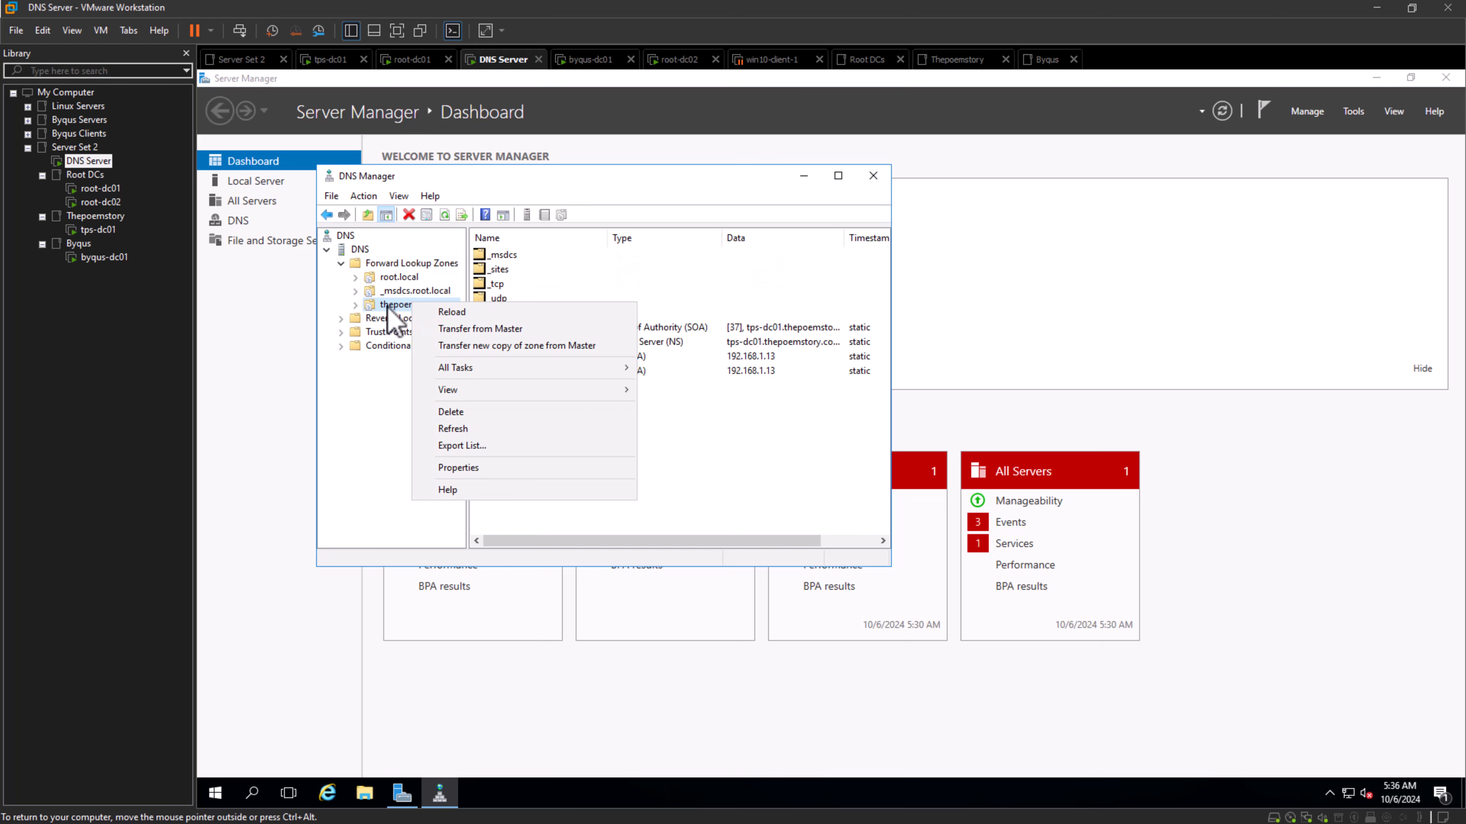
pyautogui.click(358, 305)
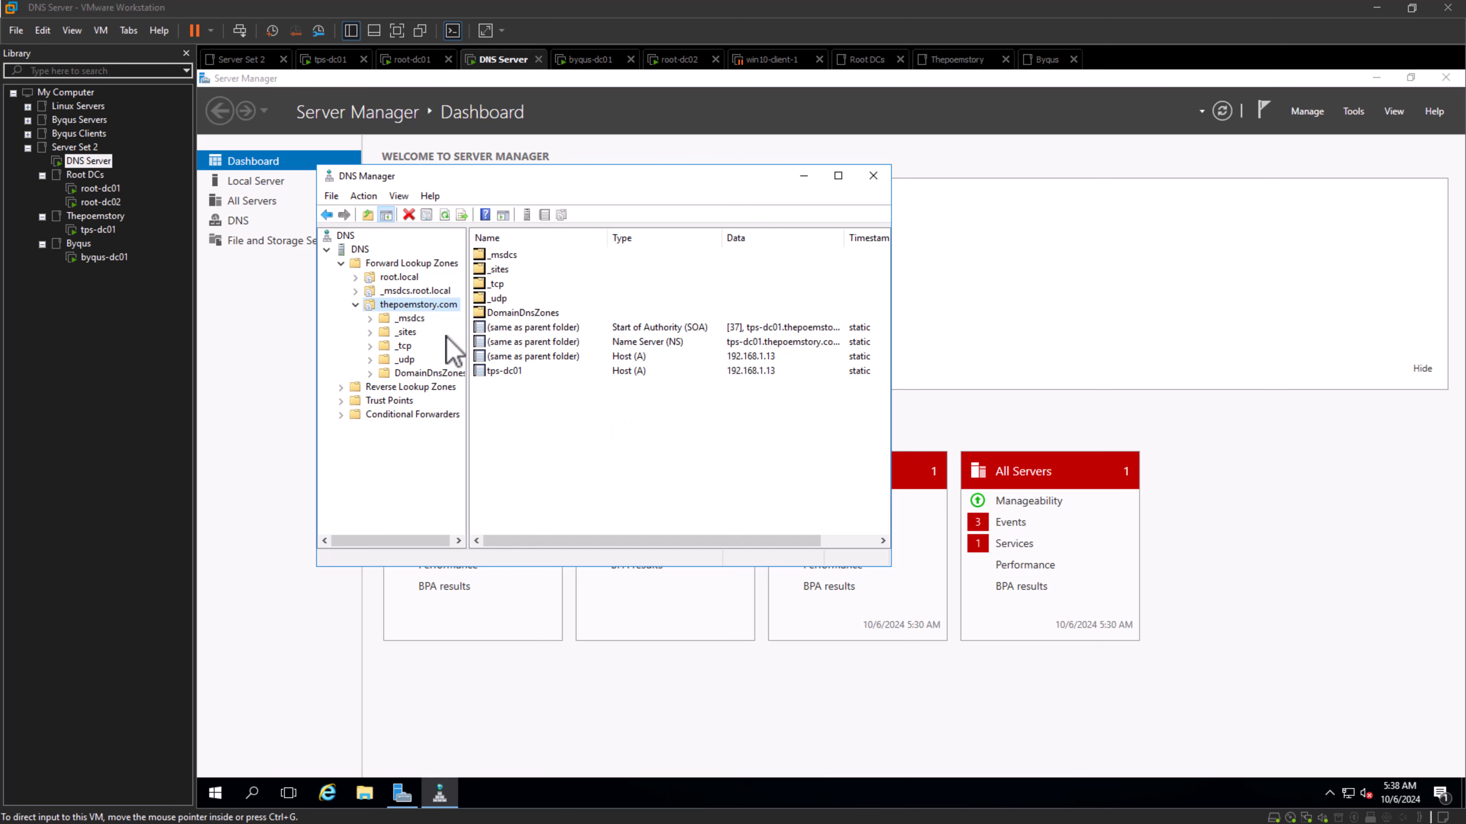
pyautogui.click(86, 161)
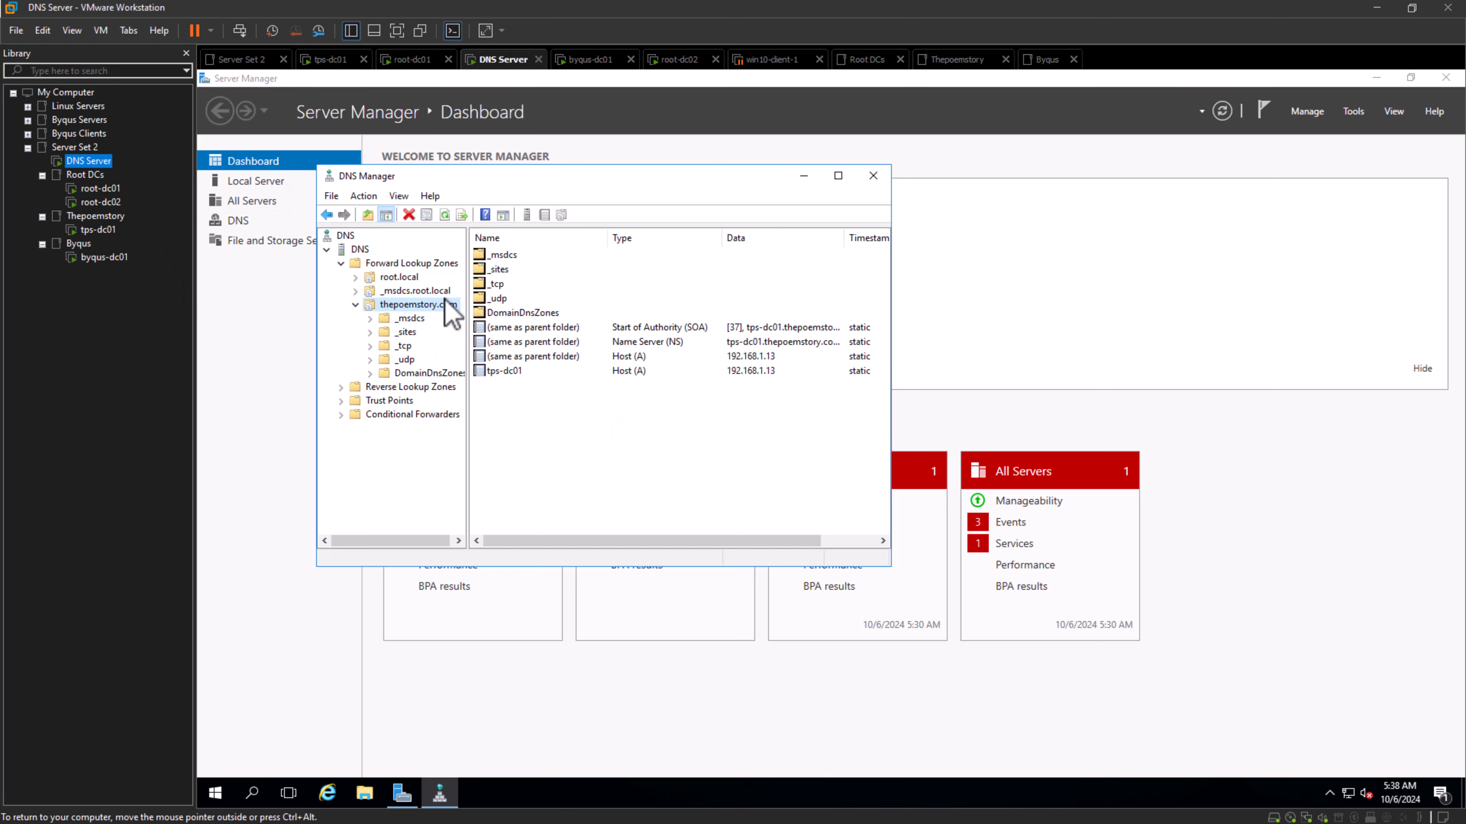
pyautogui.click(355, 305)
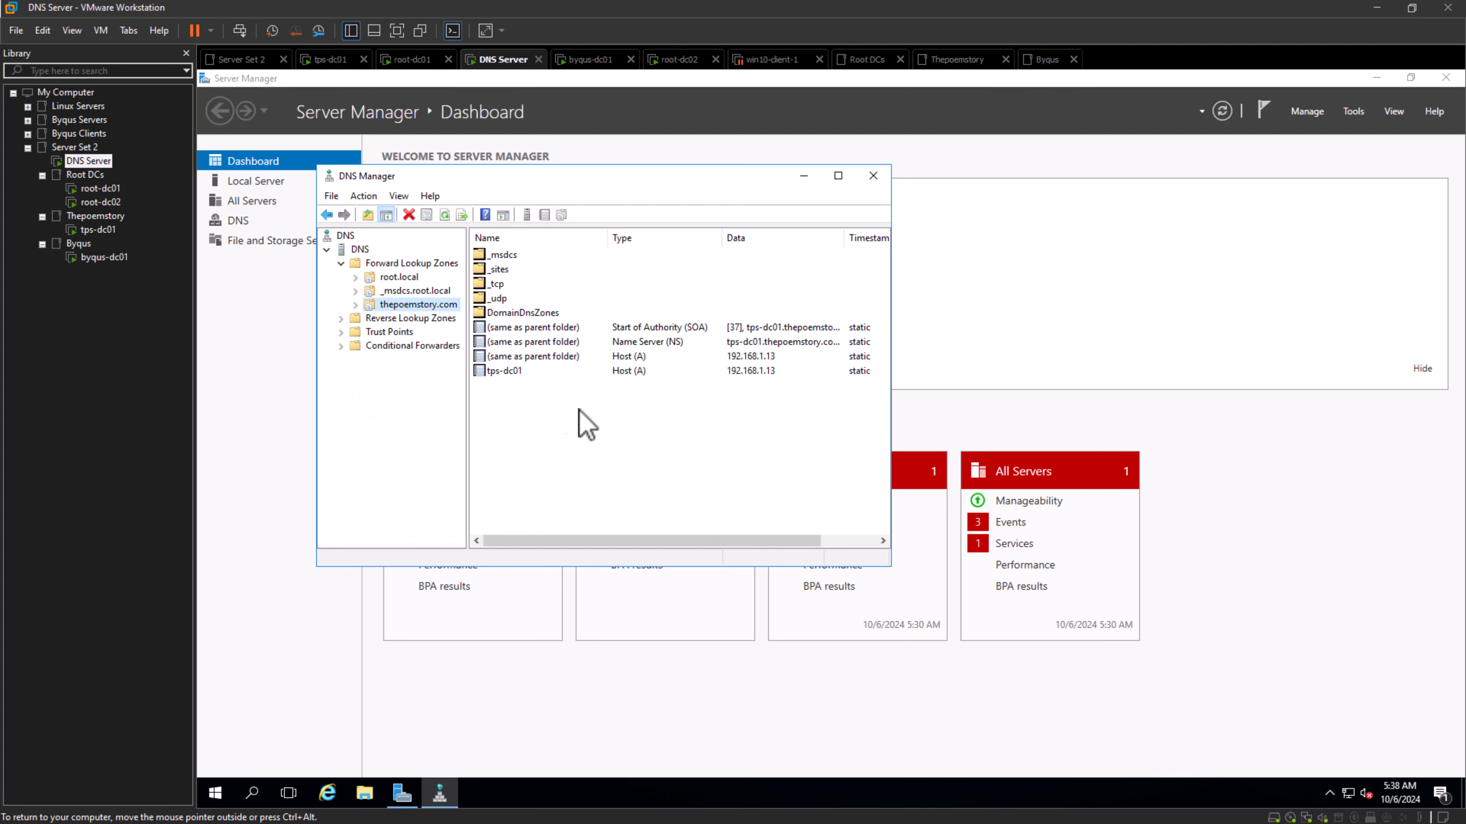
# - Return to tps-dc01 and bring its other open DNS Manager window with the thepoemstory.com zone to the front
pyautogui.click(103, 231)
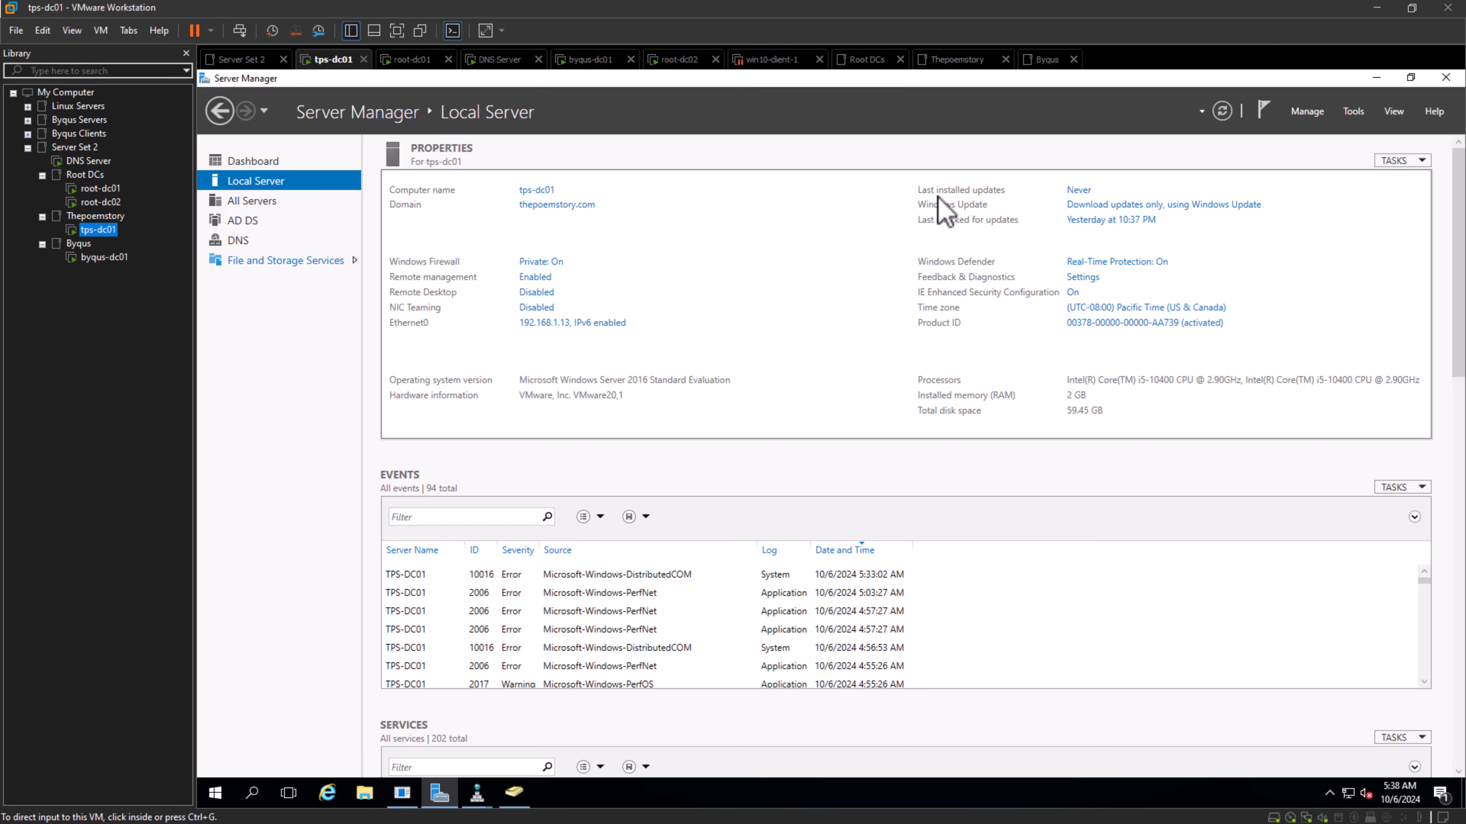
pyautogui.click(477, 792)
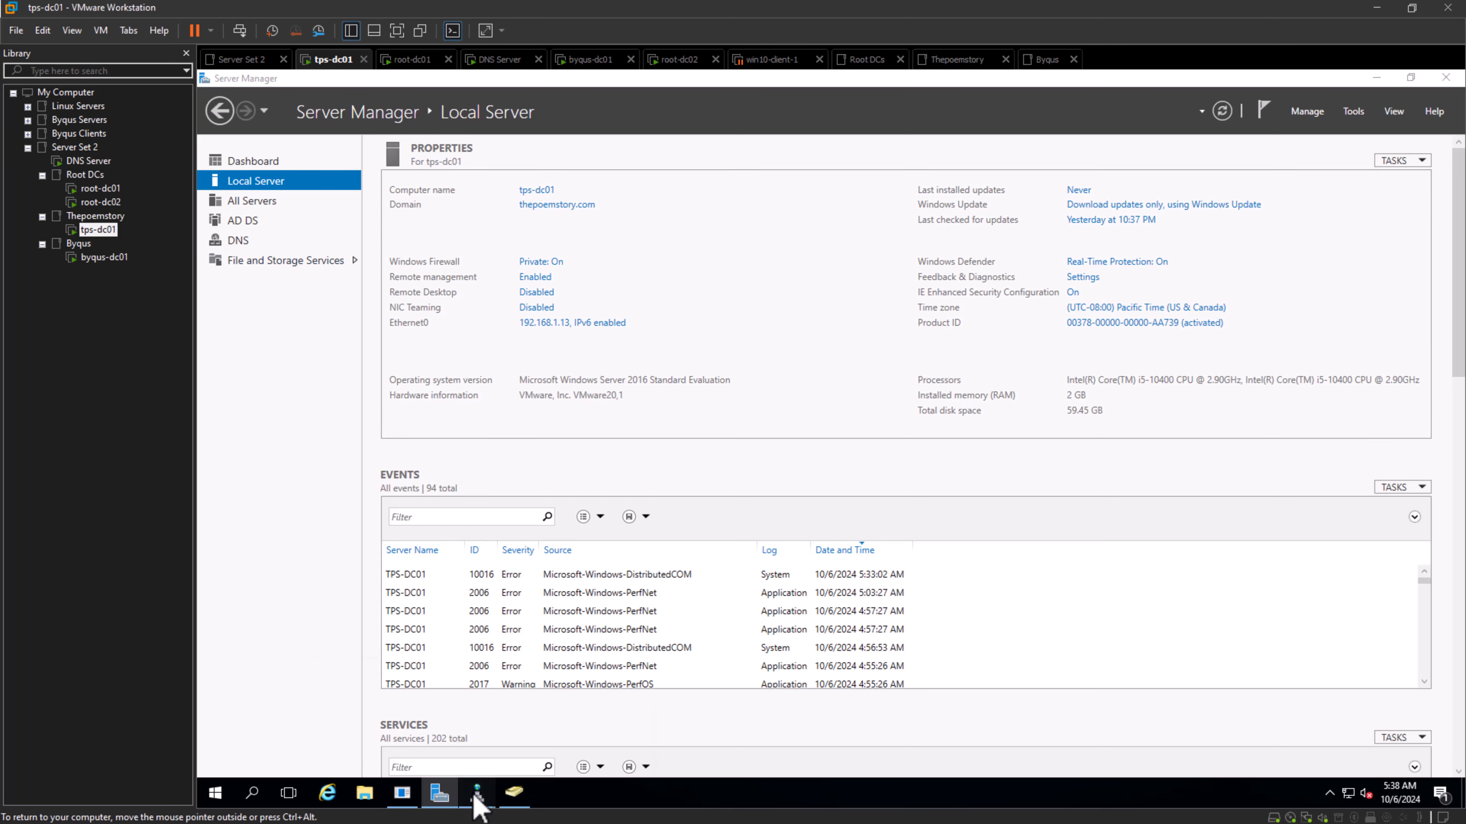
pyautogui.click(552, 748)
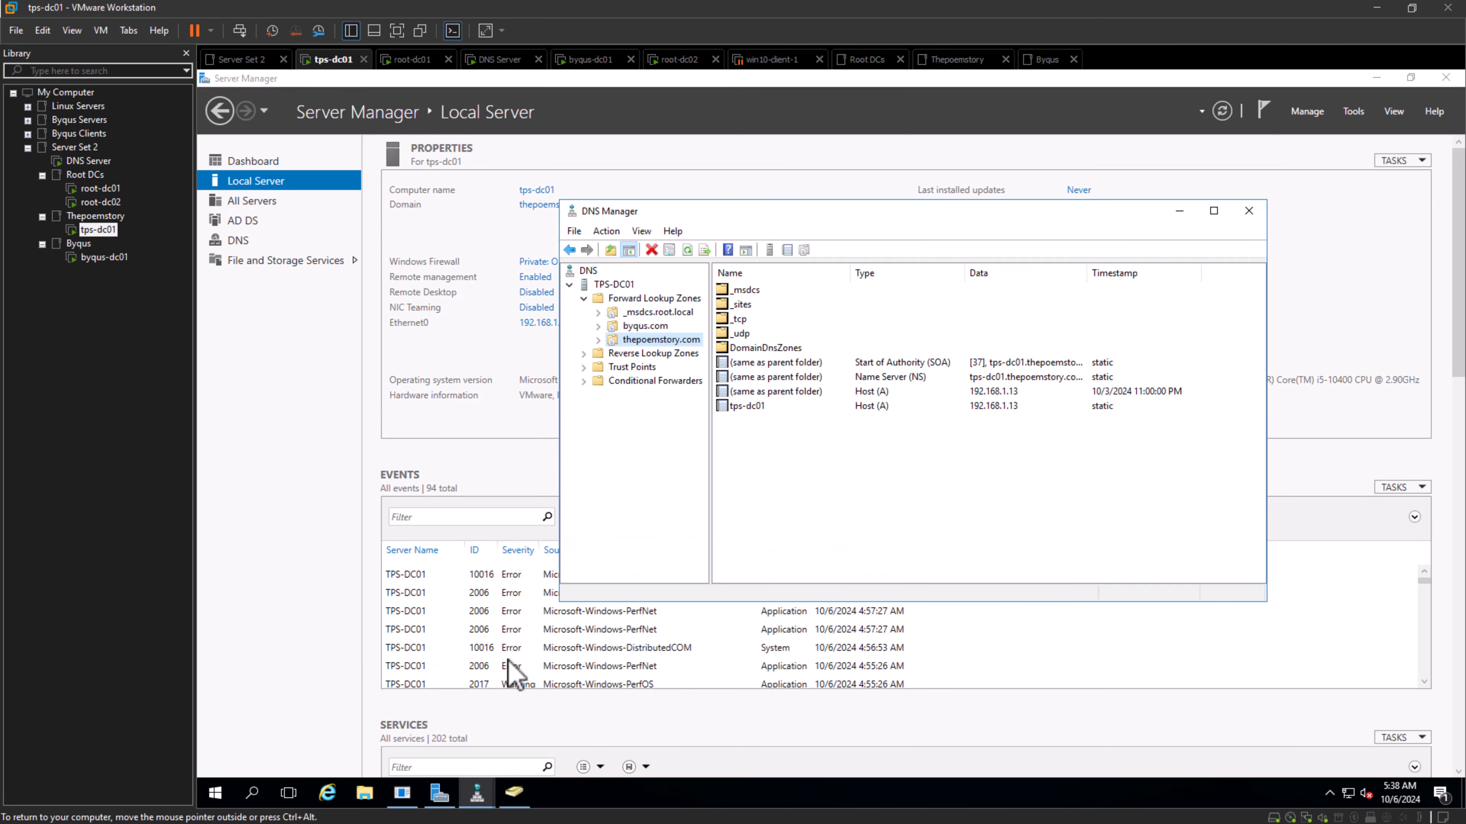
pyautogui.click(476, 797)
pyautogui.click(398, 739)
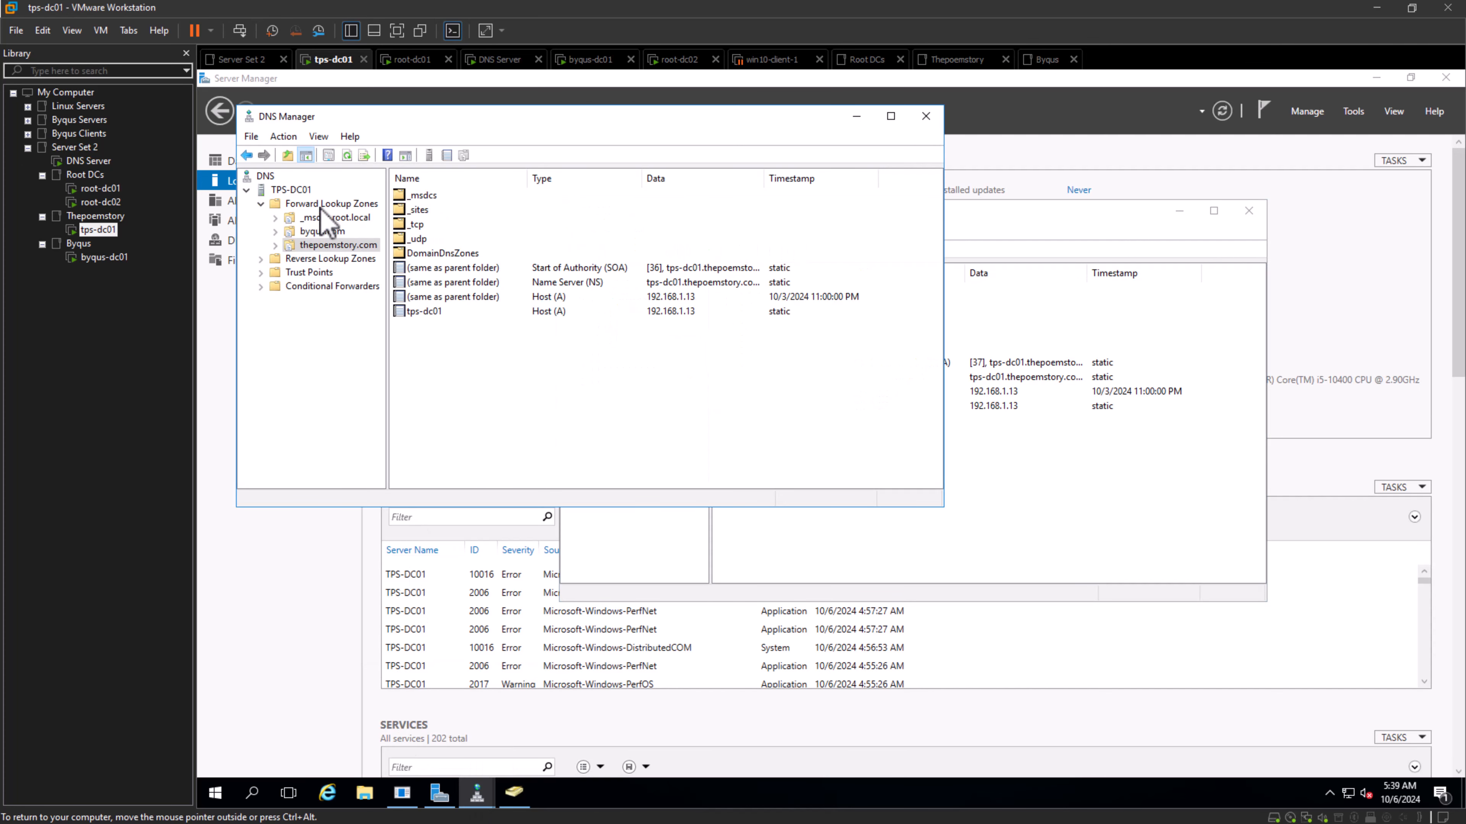
# - Check which servers are allowed zone transfers for the thepoemstory.com zone on tps-dc01
pyautogui.rightClick(318, 243)
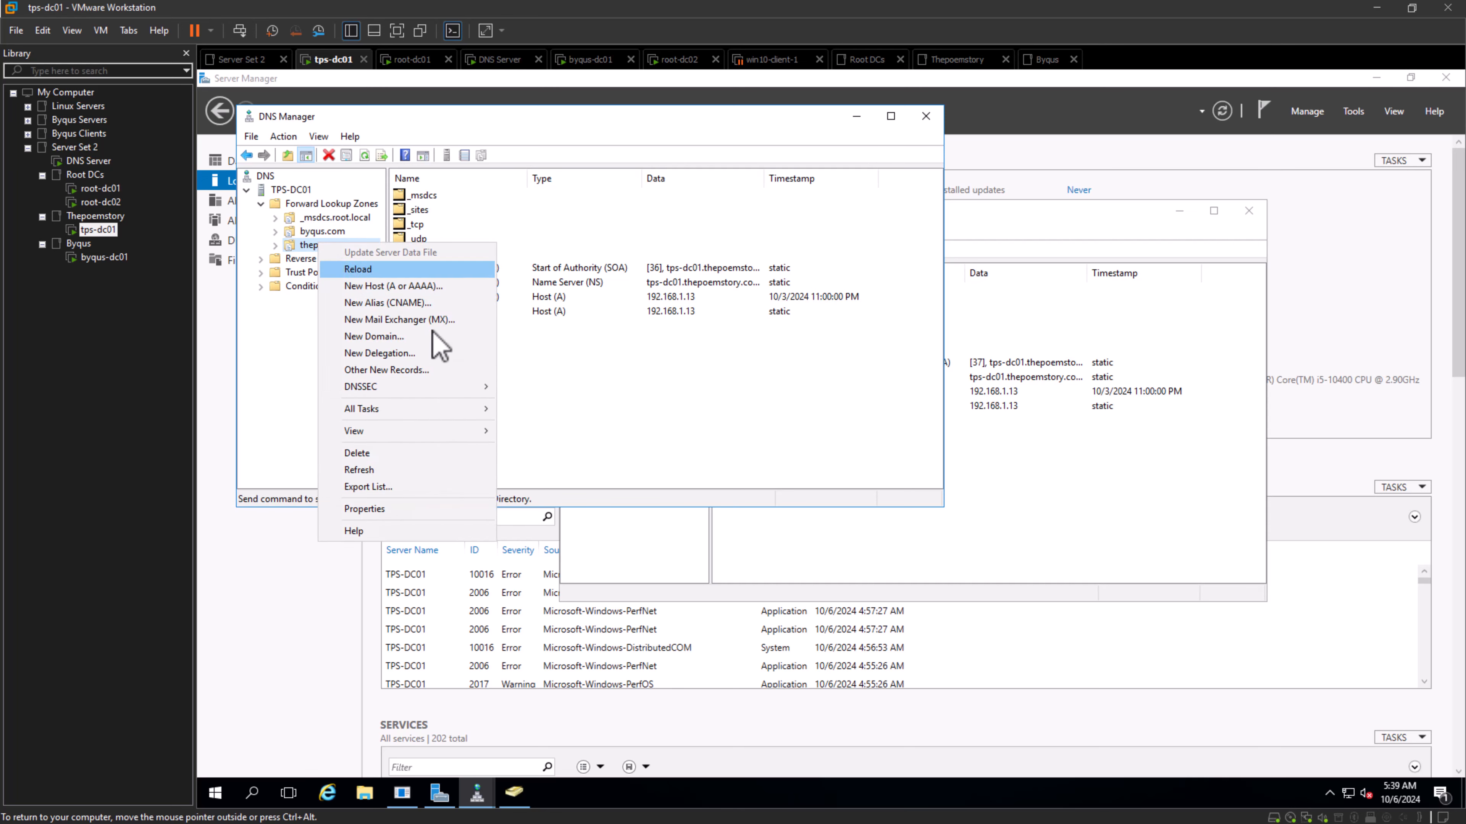
pyautogui.click(411, 509)
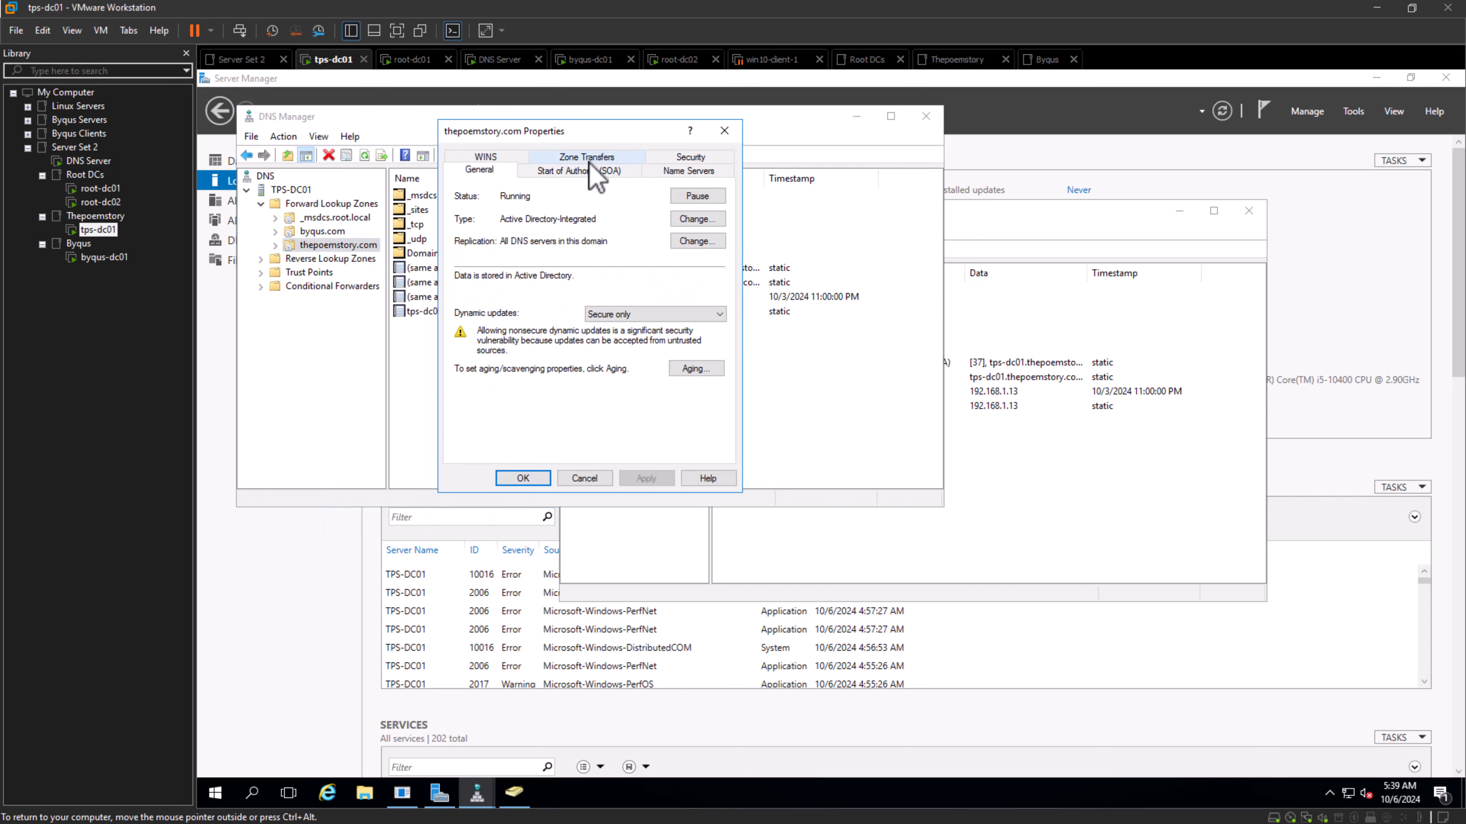
pyautogui.click(588, 161)
pyautogui.click(512, 305)
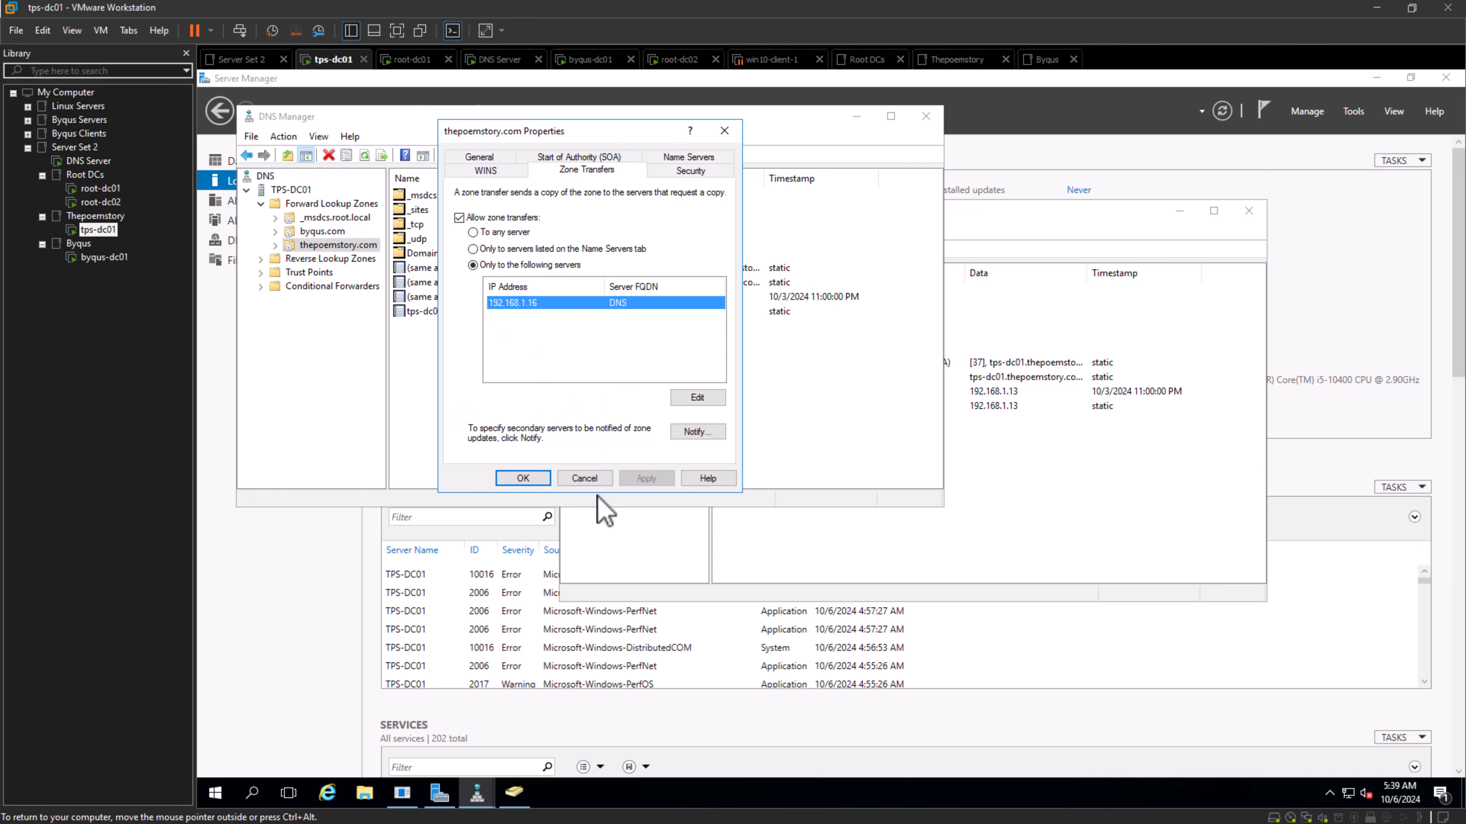
pyautogui.click(515, 482)
# - Switch to the byqus-dc01 machine and sign in to the administrator account with the account password
pyautogui.click(105, 257)
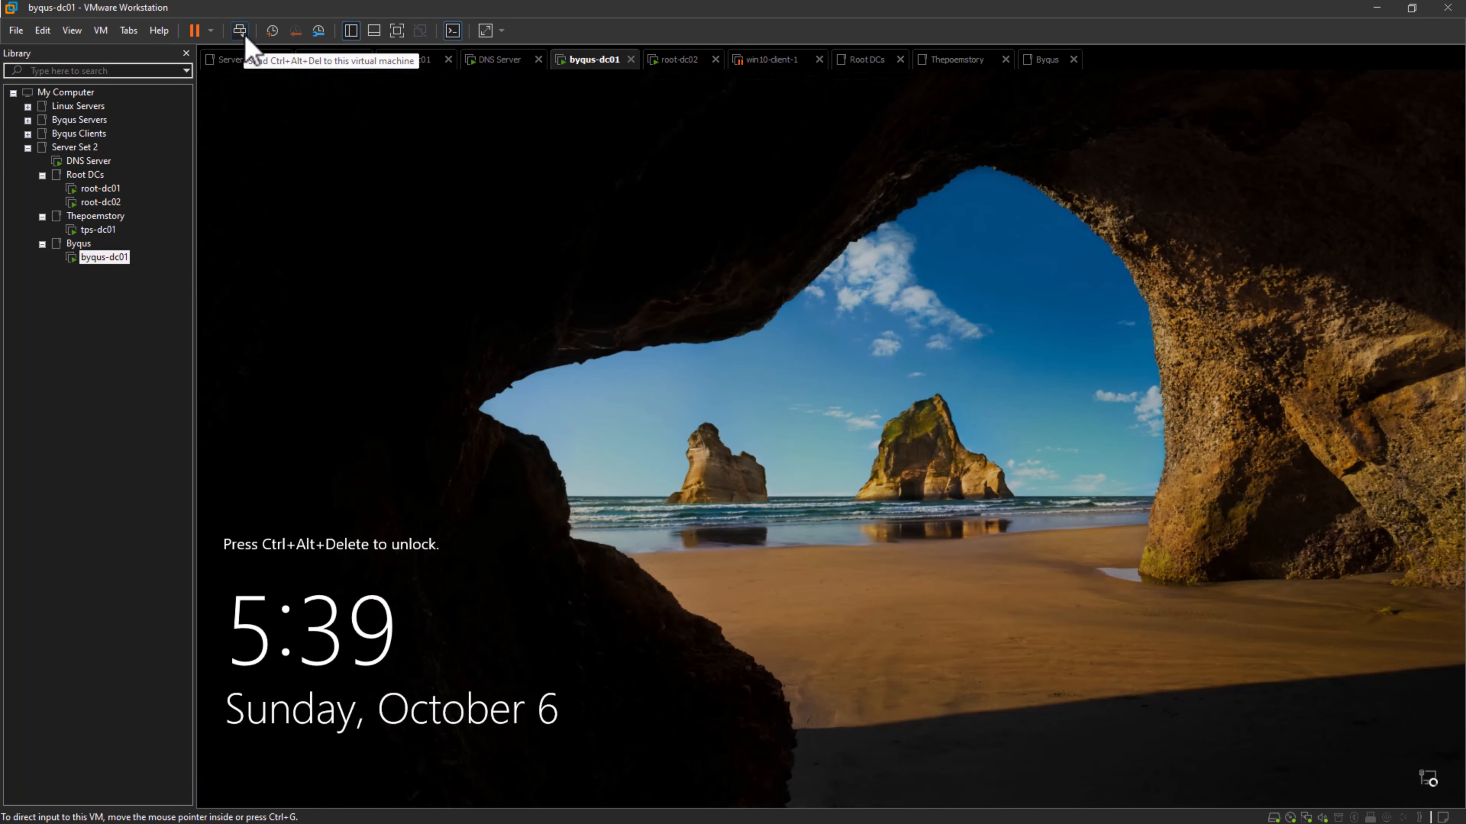
pyautogui.click(239, 32)
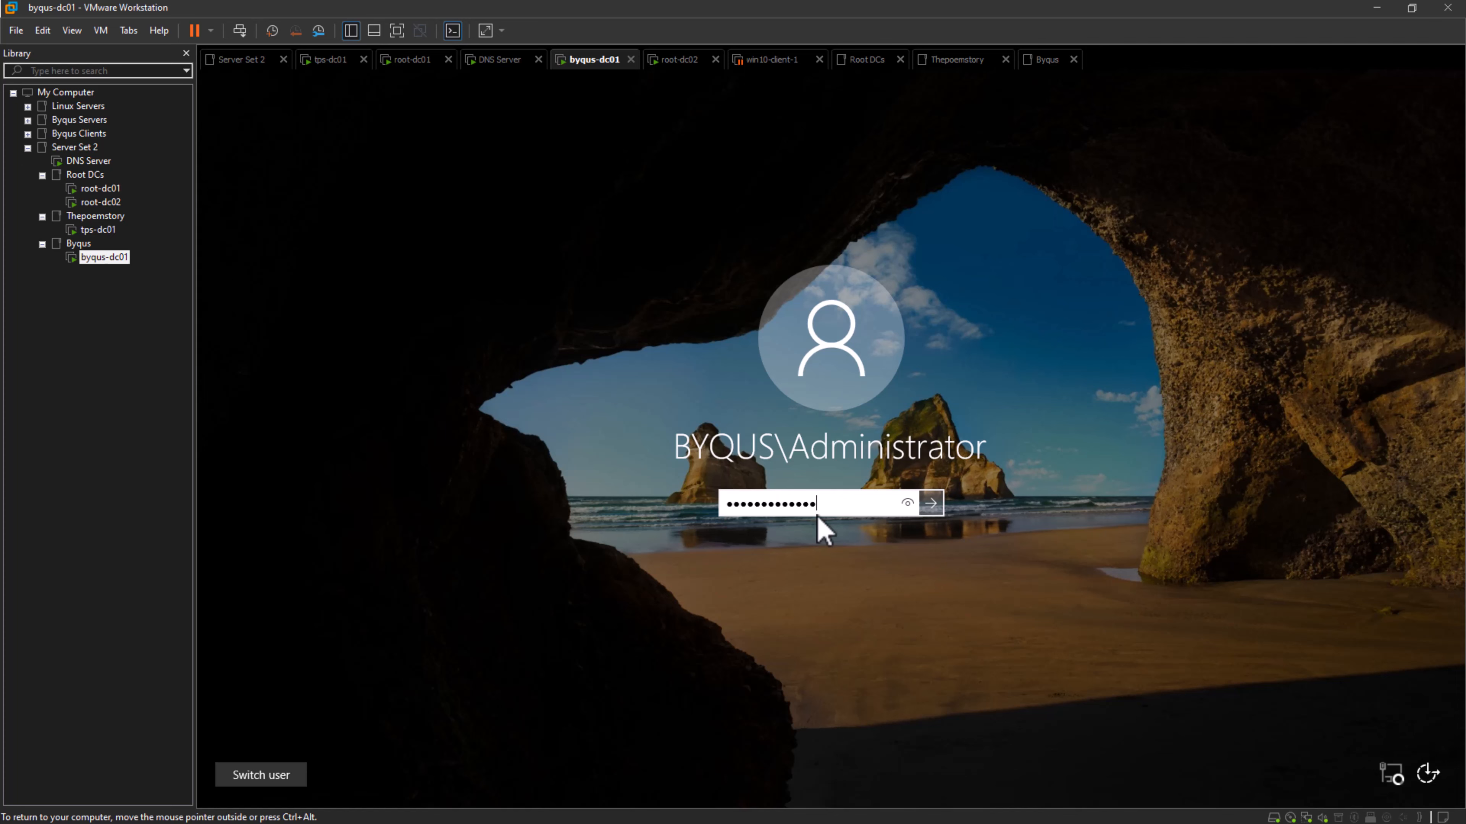
pyautogui.press('Return')
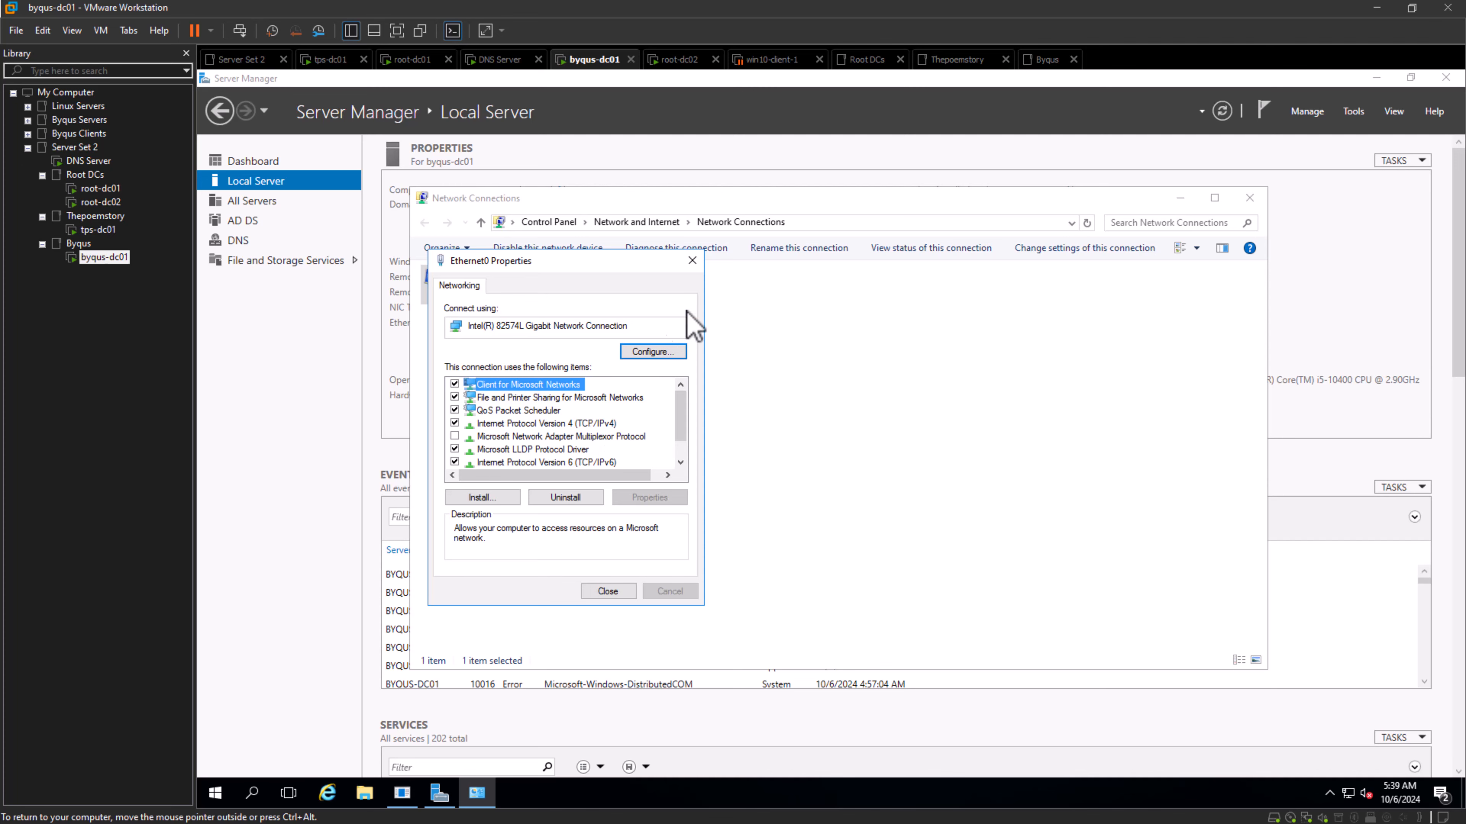
# - Open DNS Manager on byqus-dc01 and check which servers are allowed zone transfers for the byqus.com zone
pyautogui.click(1352, 113)
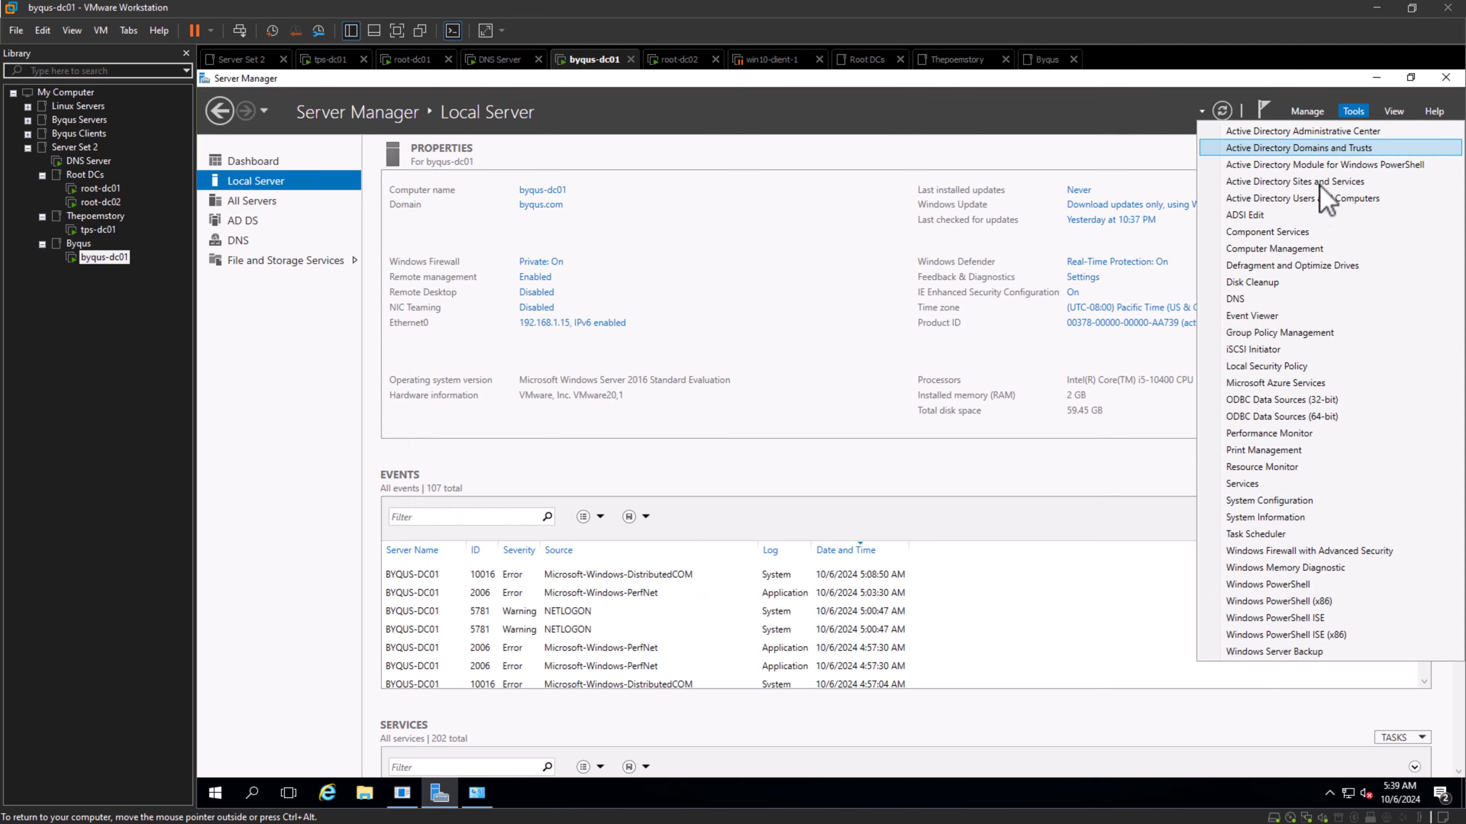
pyautogui.click(1258, 299)
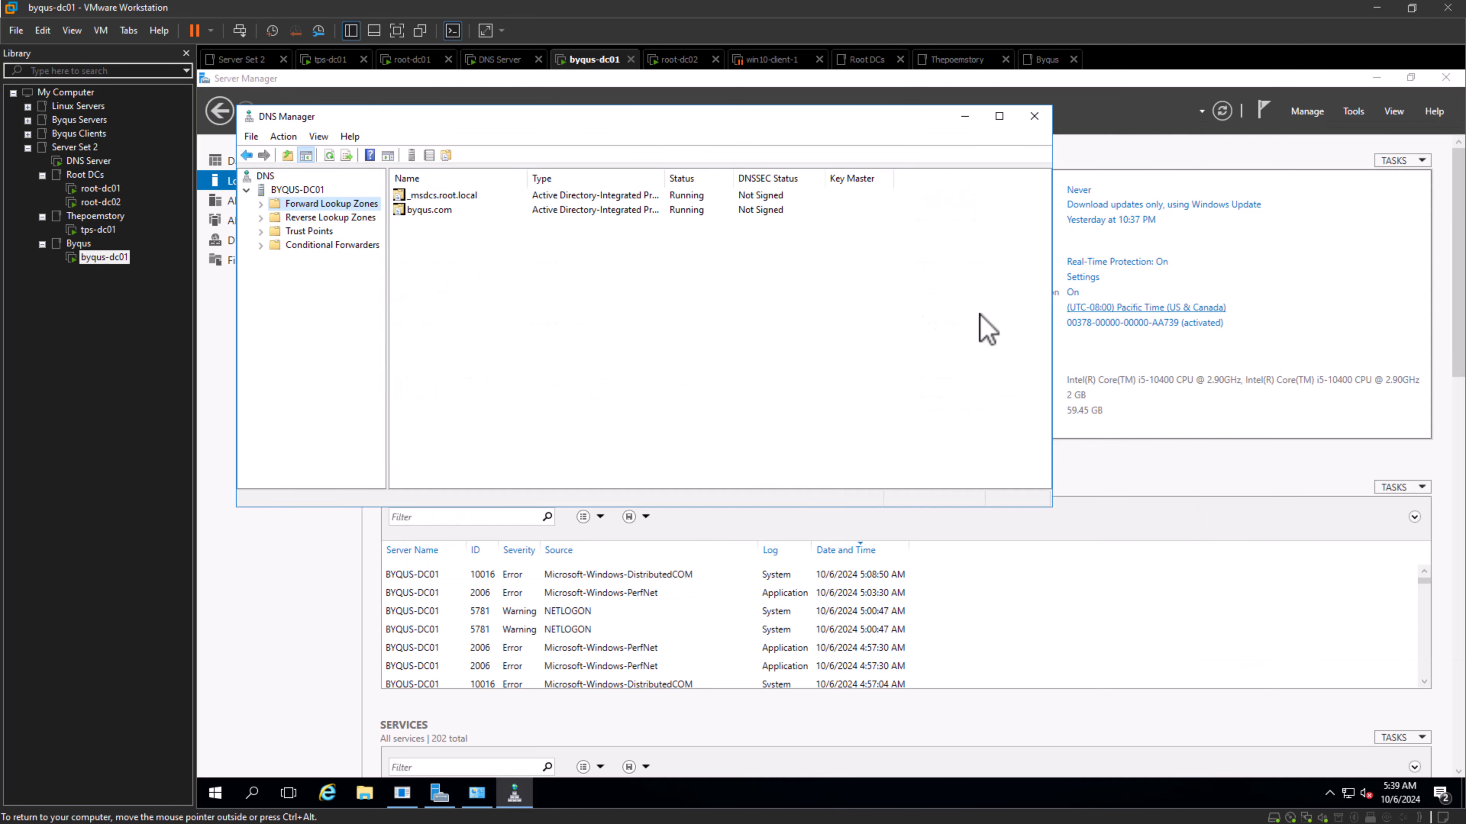
pyautogui.click(261, 204)
pyautogui.rightClick(309, 233)
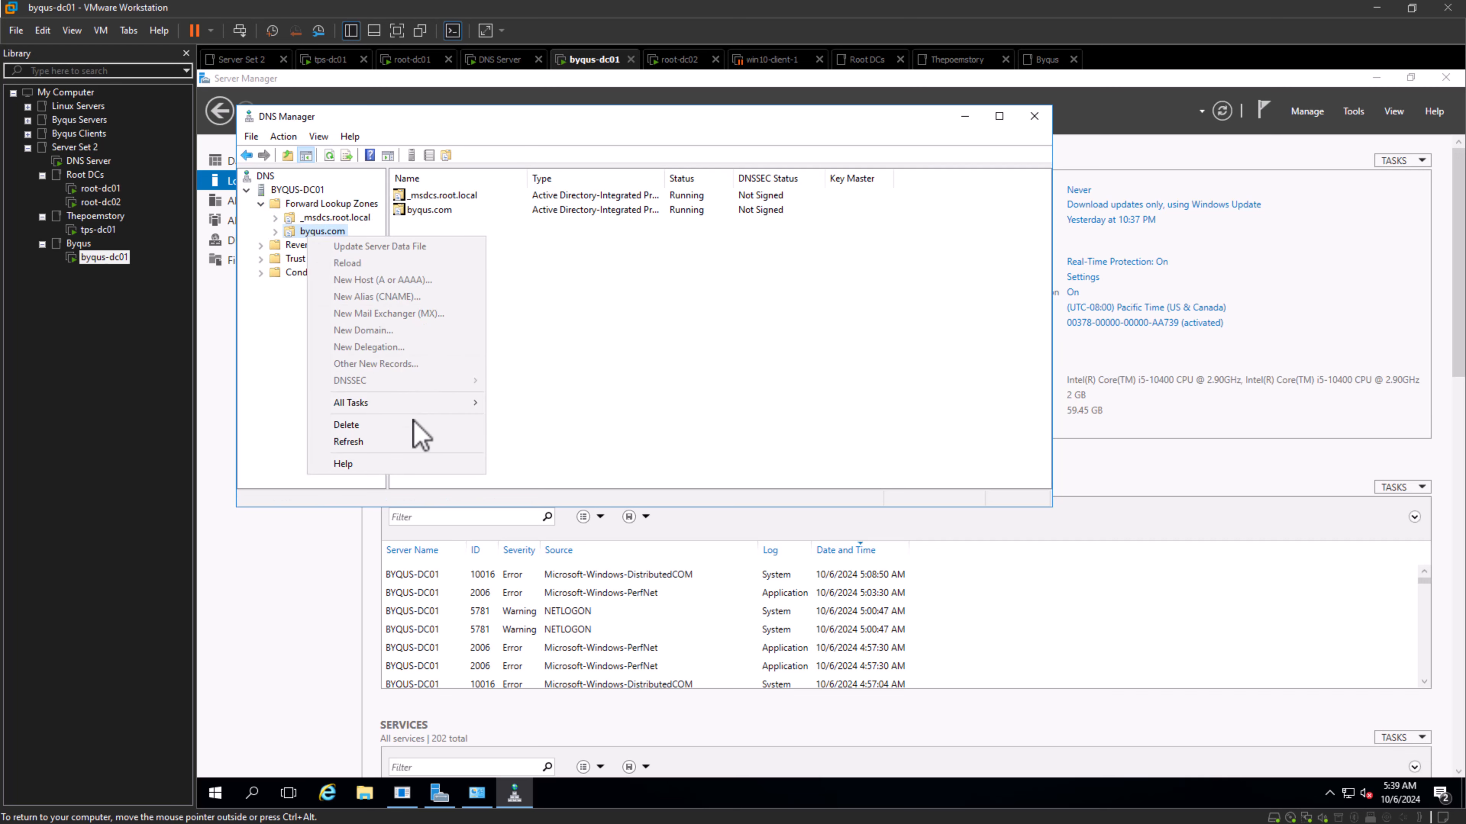
pyautogui.click(316, 232)
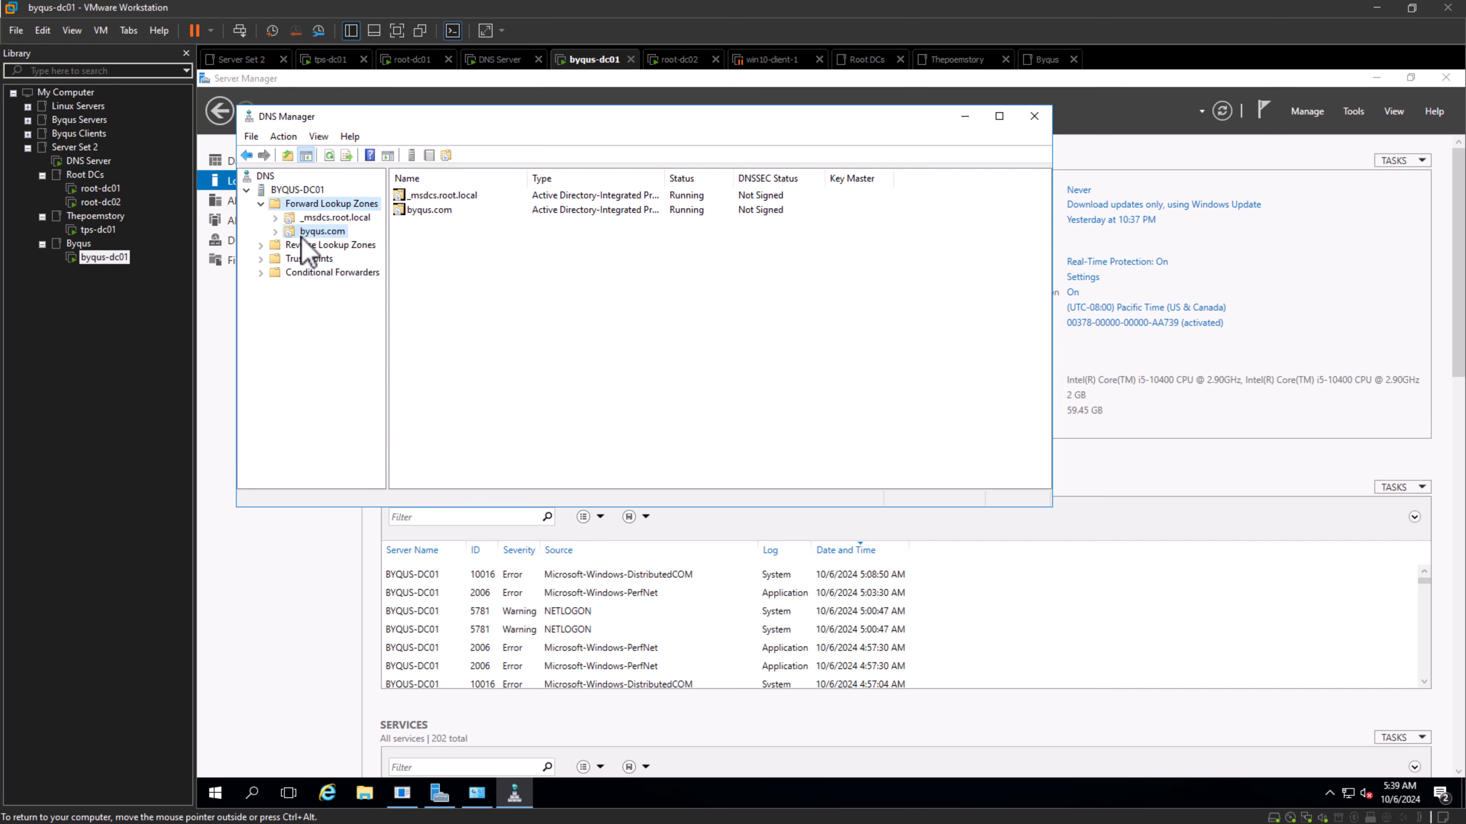
pyautogui.rightClick(321, 234)
pyautogui.click(440, 499)
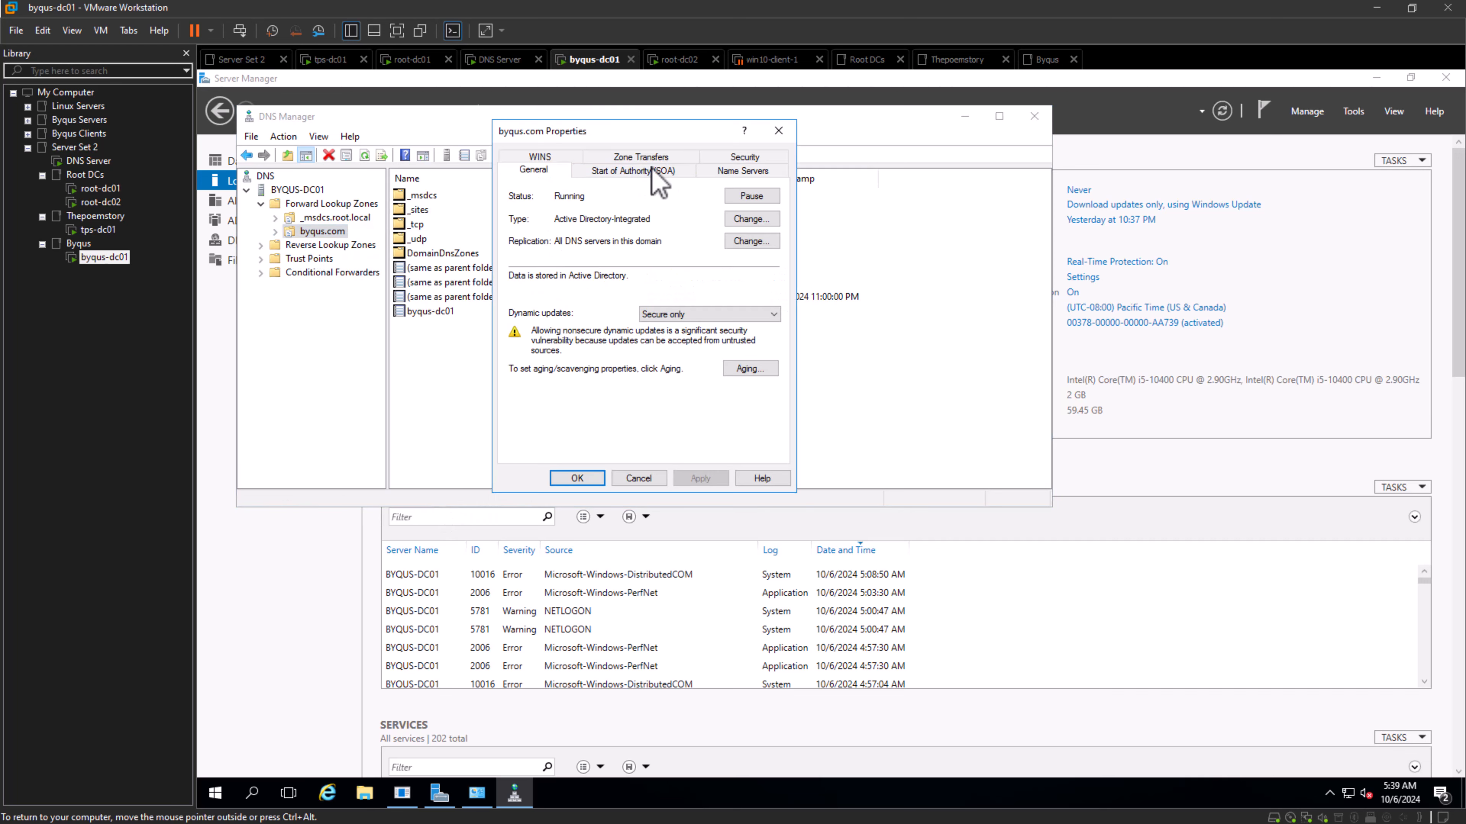
pyautogui.click(666, 160)
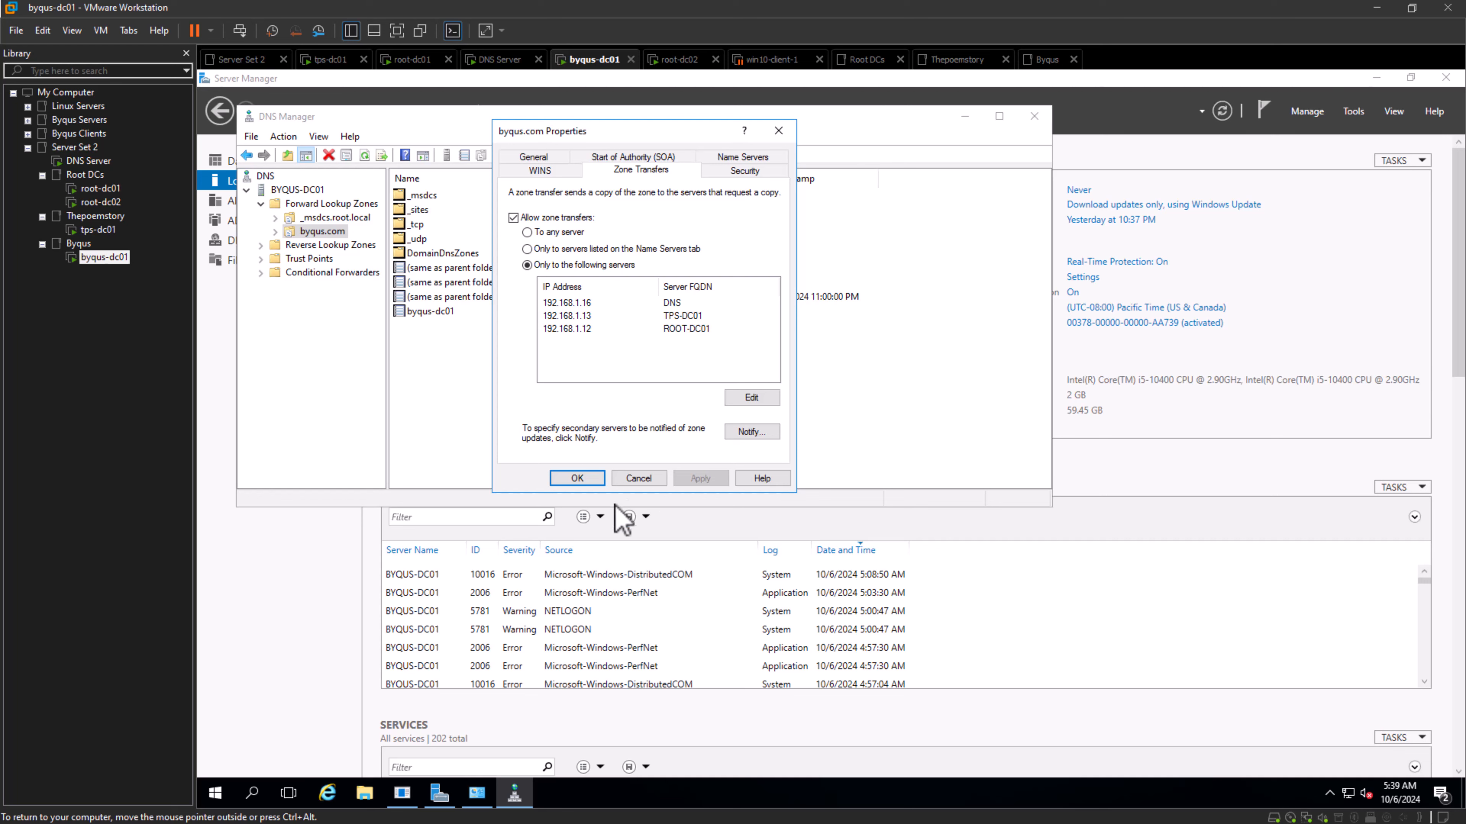
pyautogui.click(576, 477)
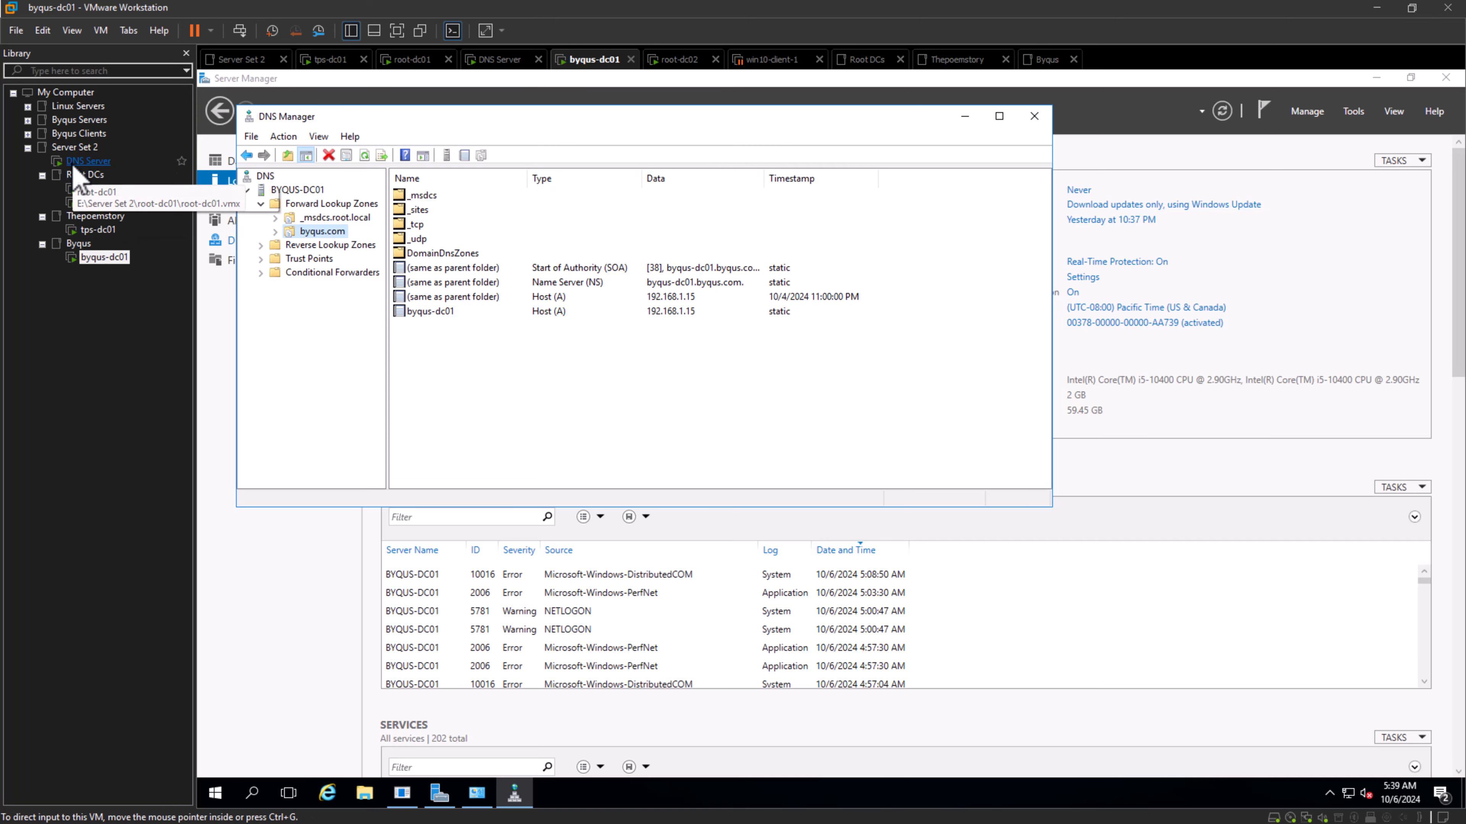
# - On the DNS Server machine, start a new secondary forward lookup zone named byqus.com
pyautogui.click(88, 161)
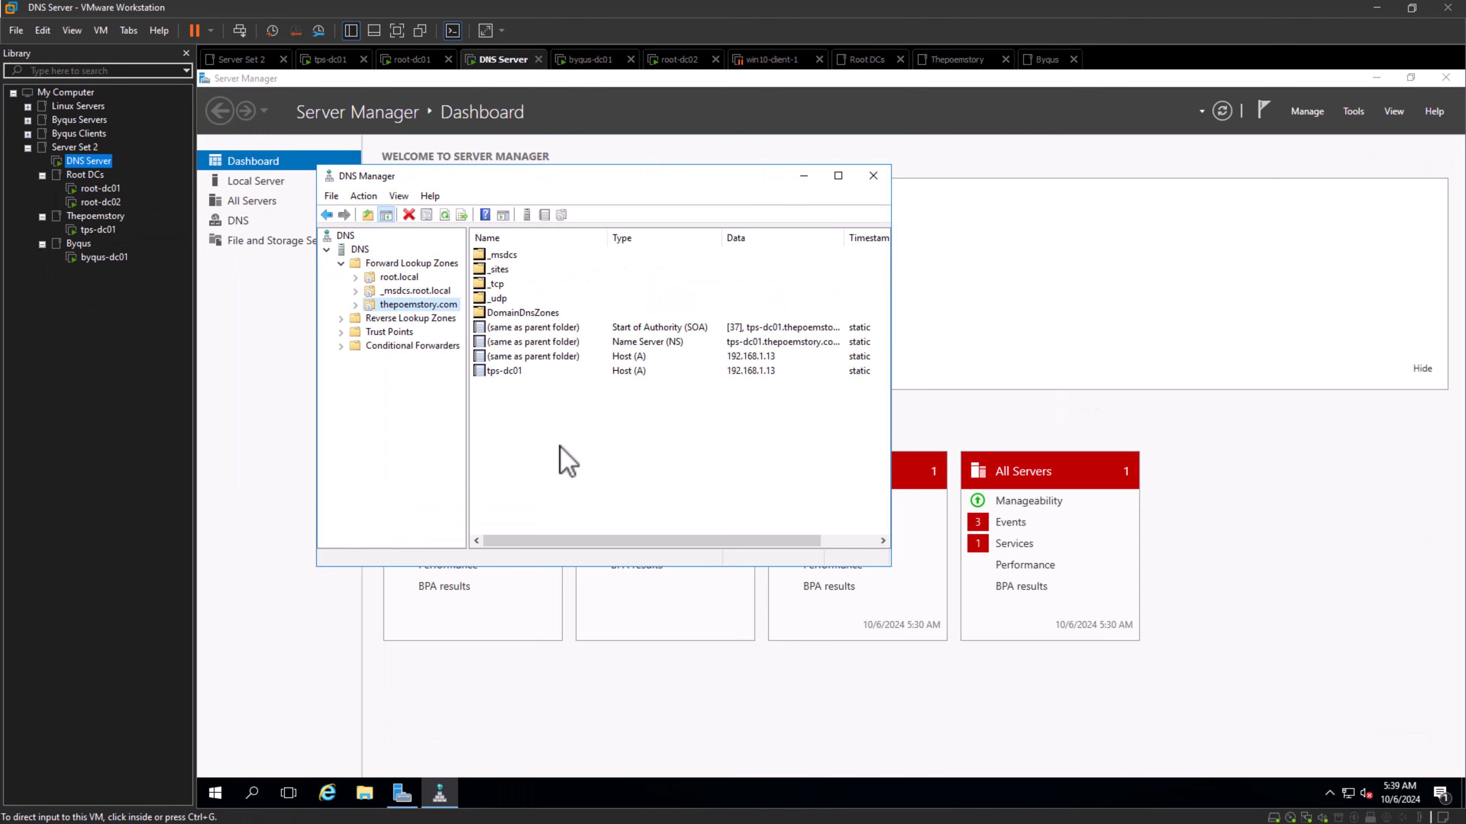
pyautogui.rightClick(391, 263)
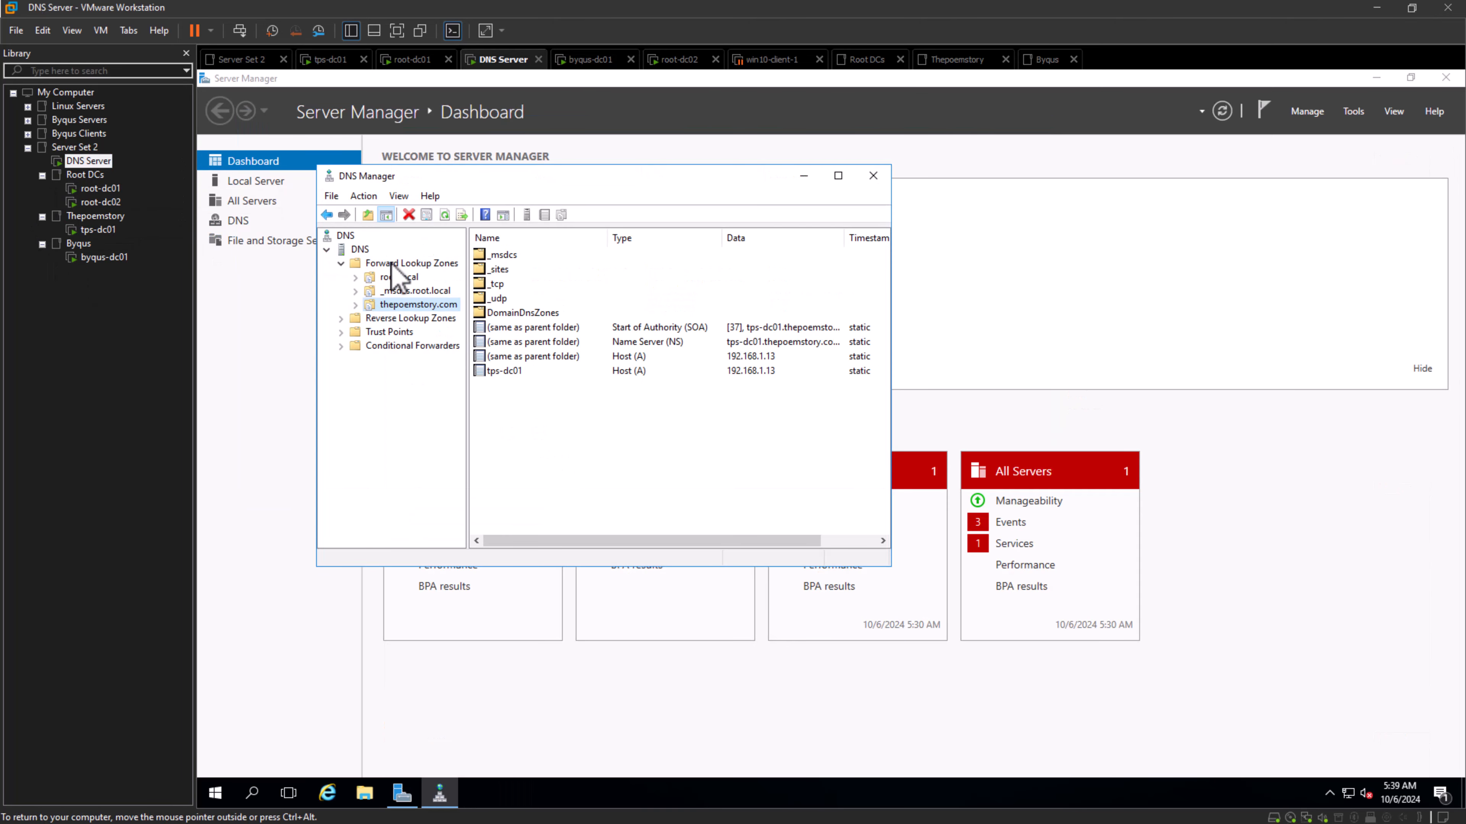
pyautogui.rightClick(392, 264)
pyautogui.click(454, 279)
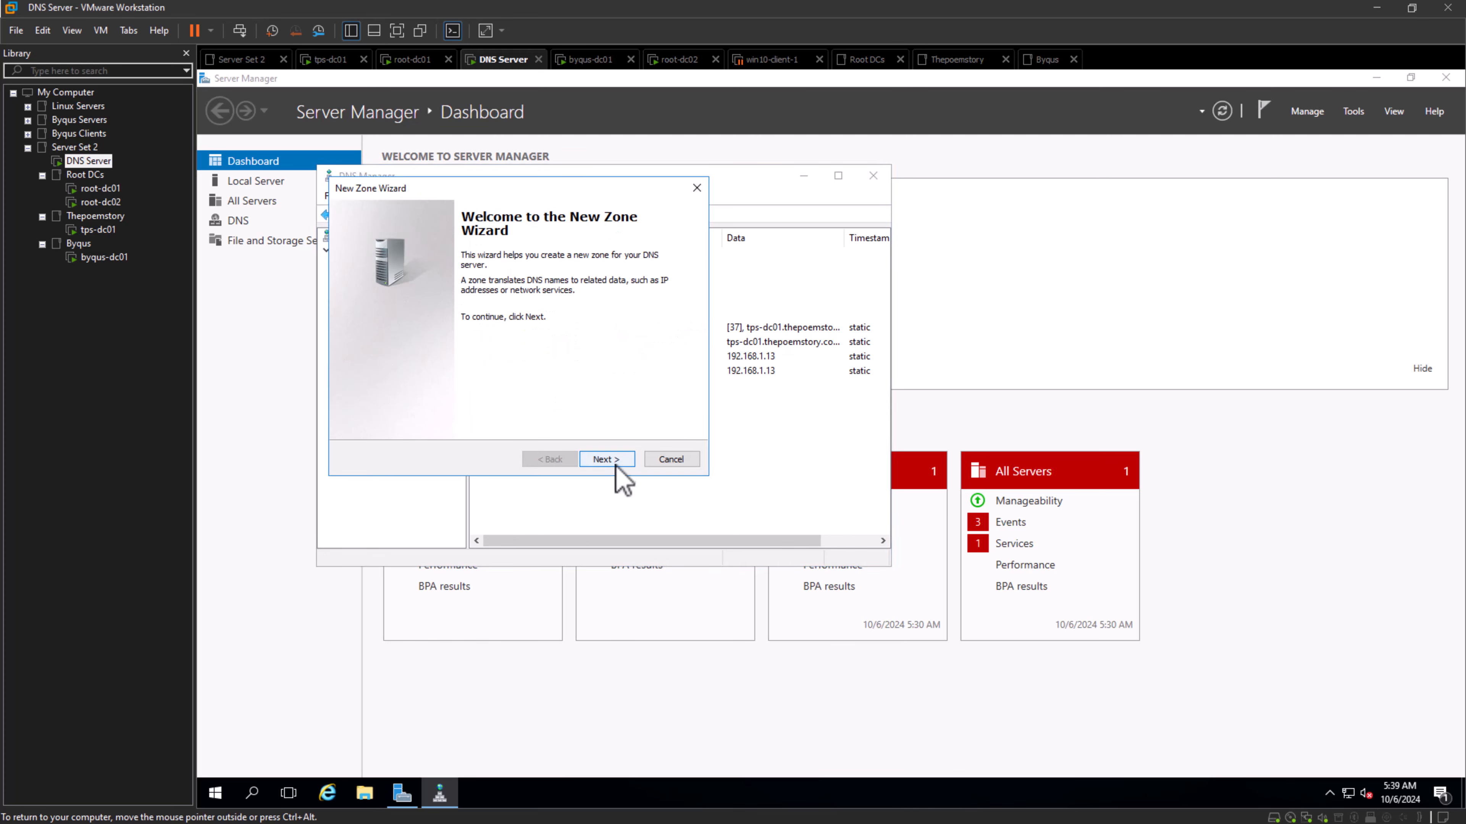
pyautogui.click(605, 459)
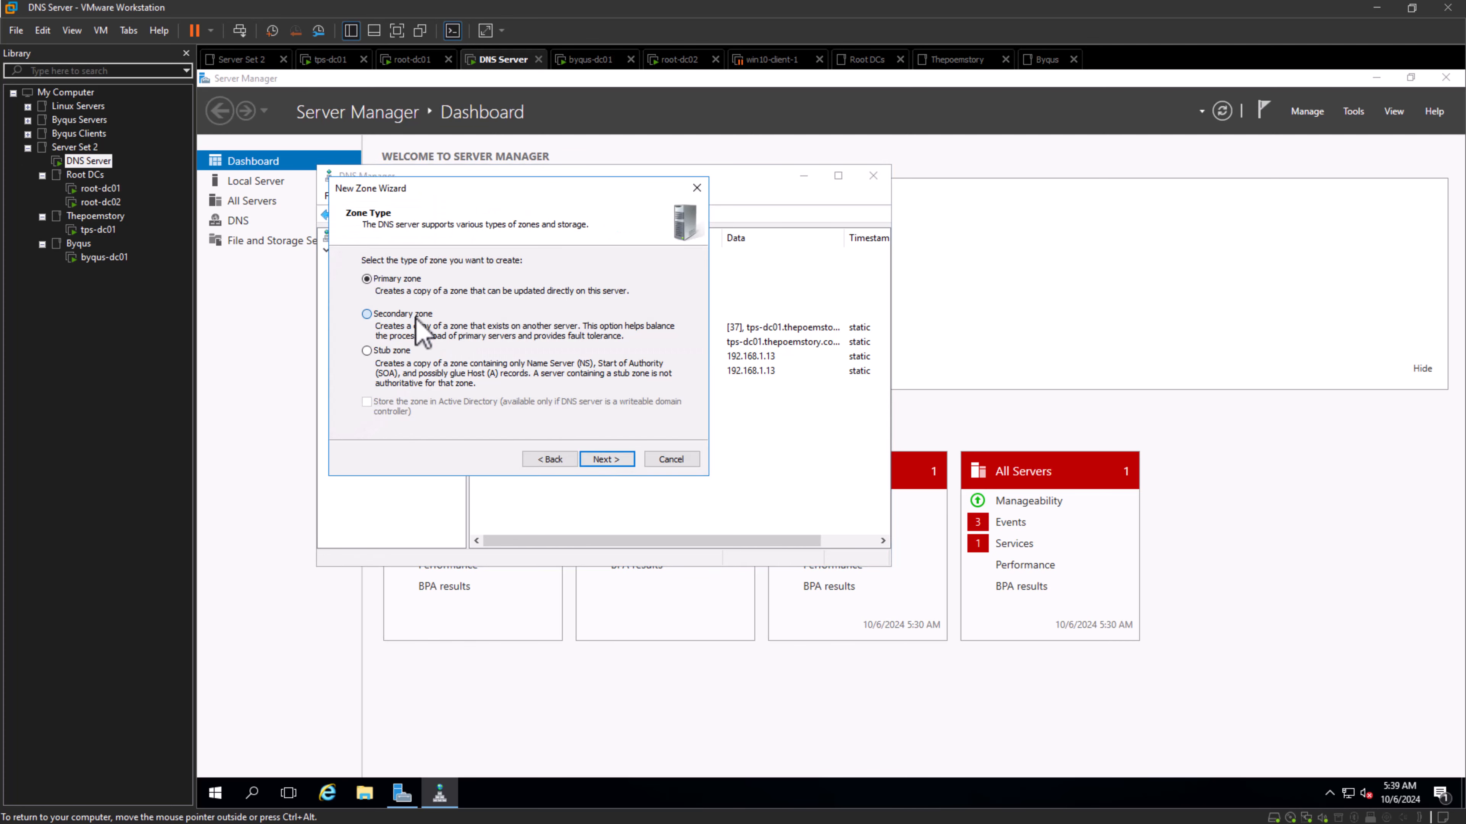
pyautogui.click(415, 315)
pyautogui.click(605, 460)
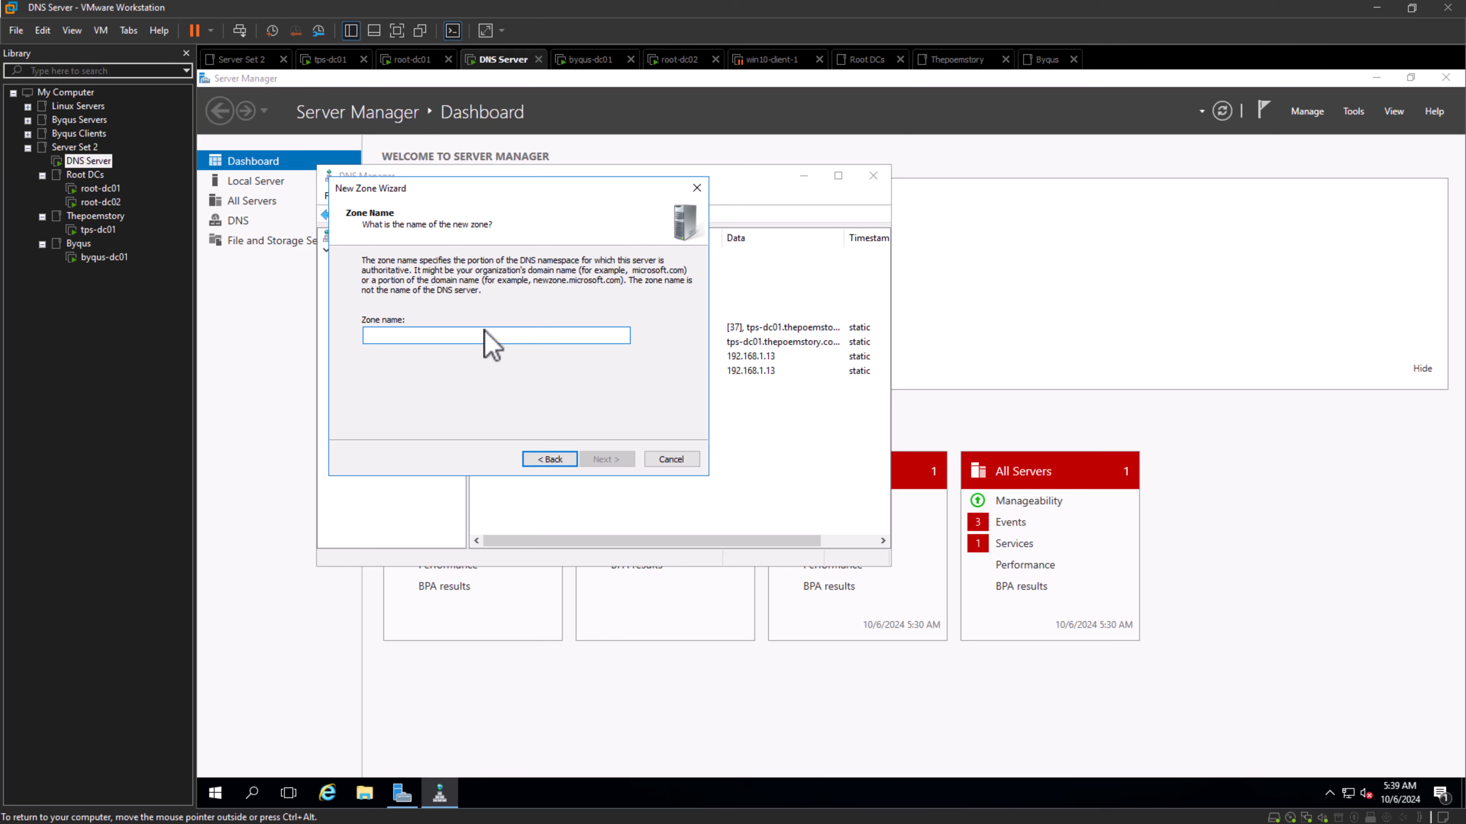
pyautogui.write('byqus.com')
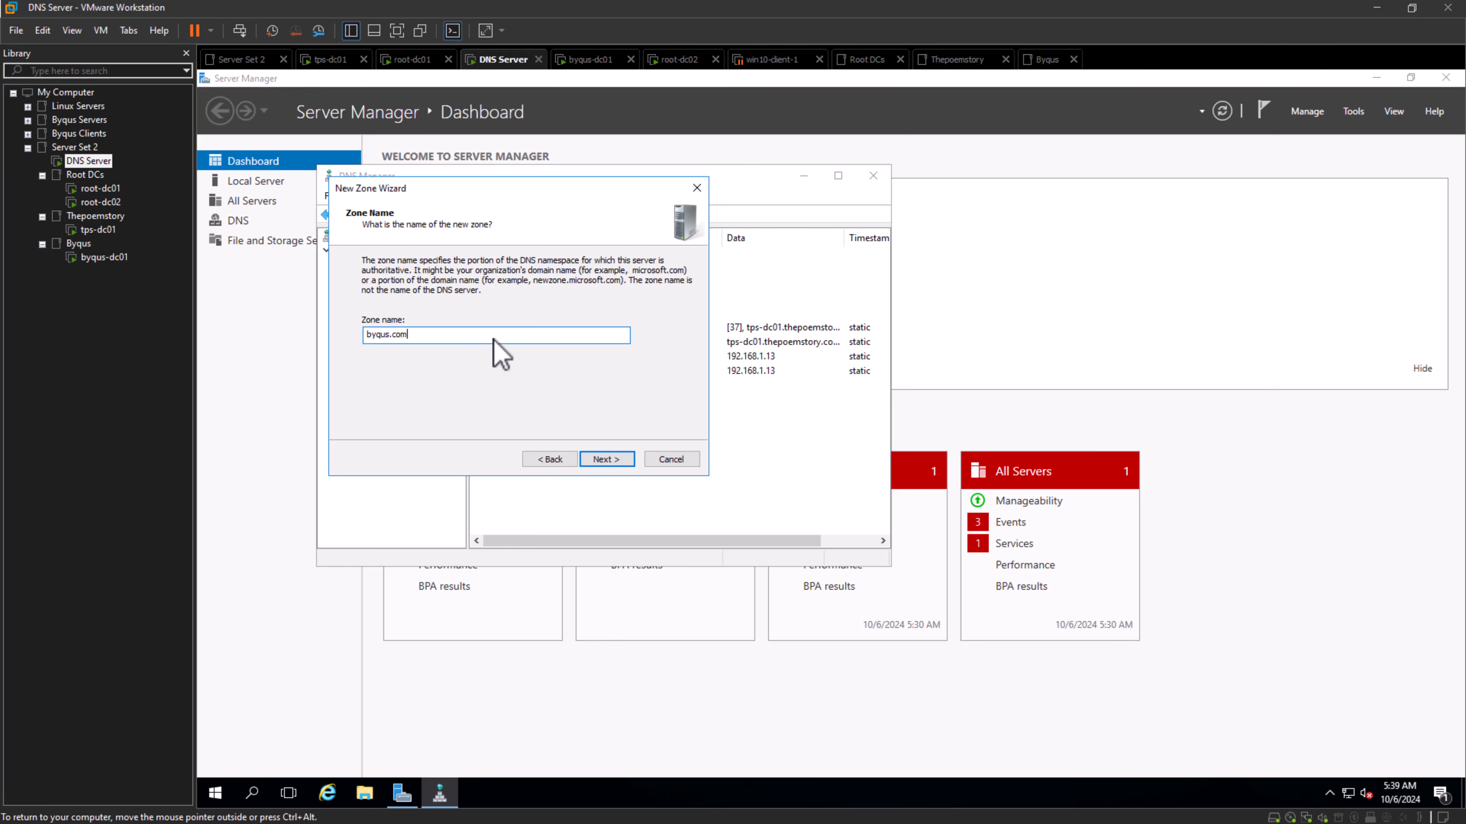
pyautogui.press('Return')
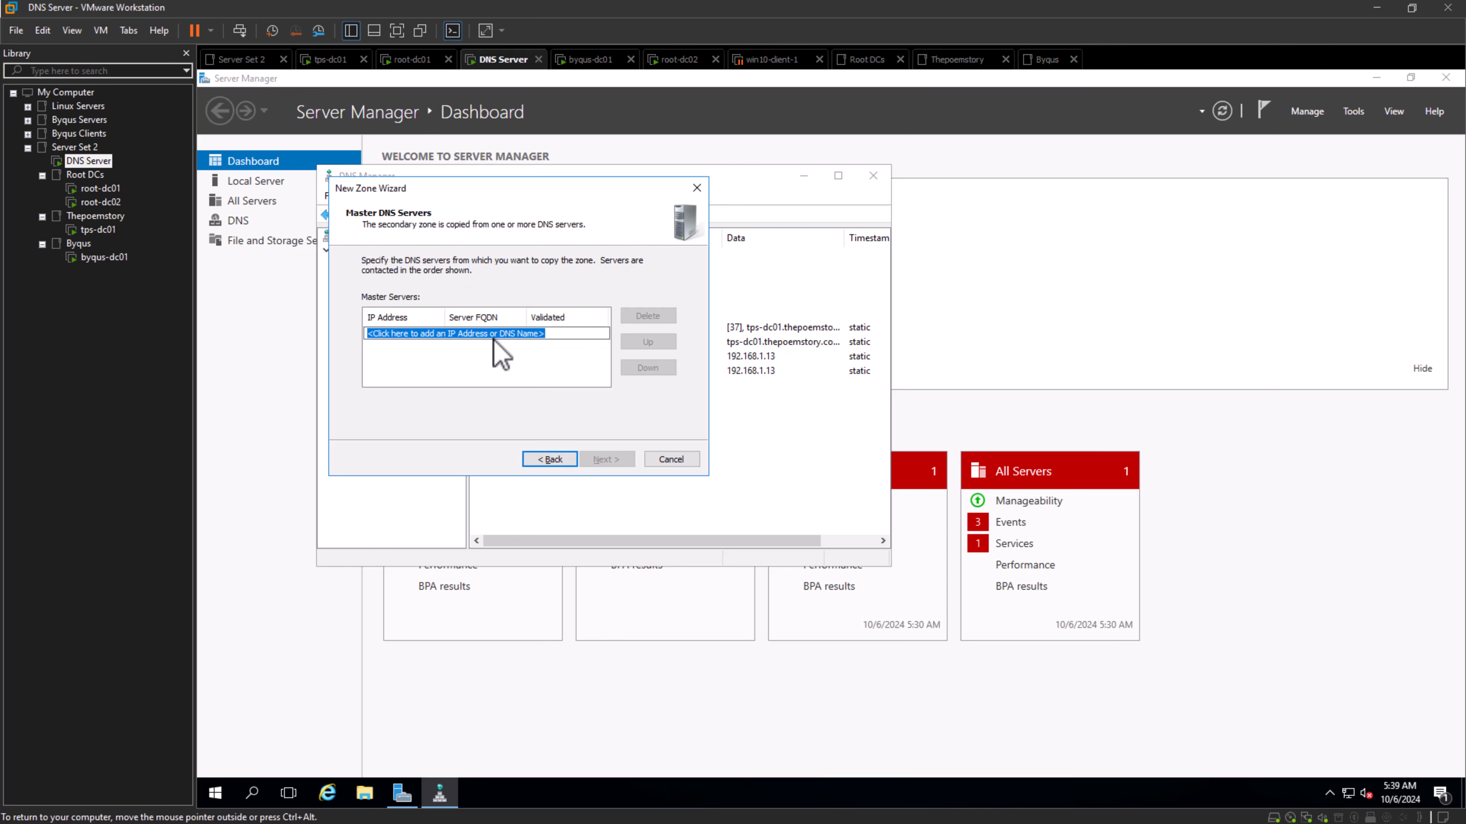
# - Add 192.168.1.15 as the byqus.com zone's master server and finish creating the zone
pyautogui.write('1')
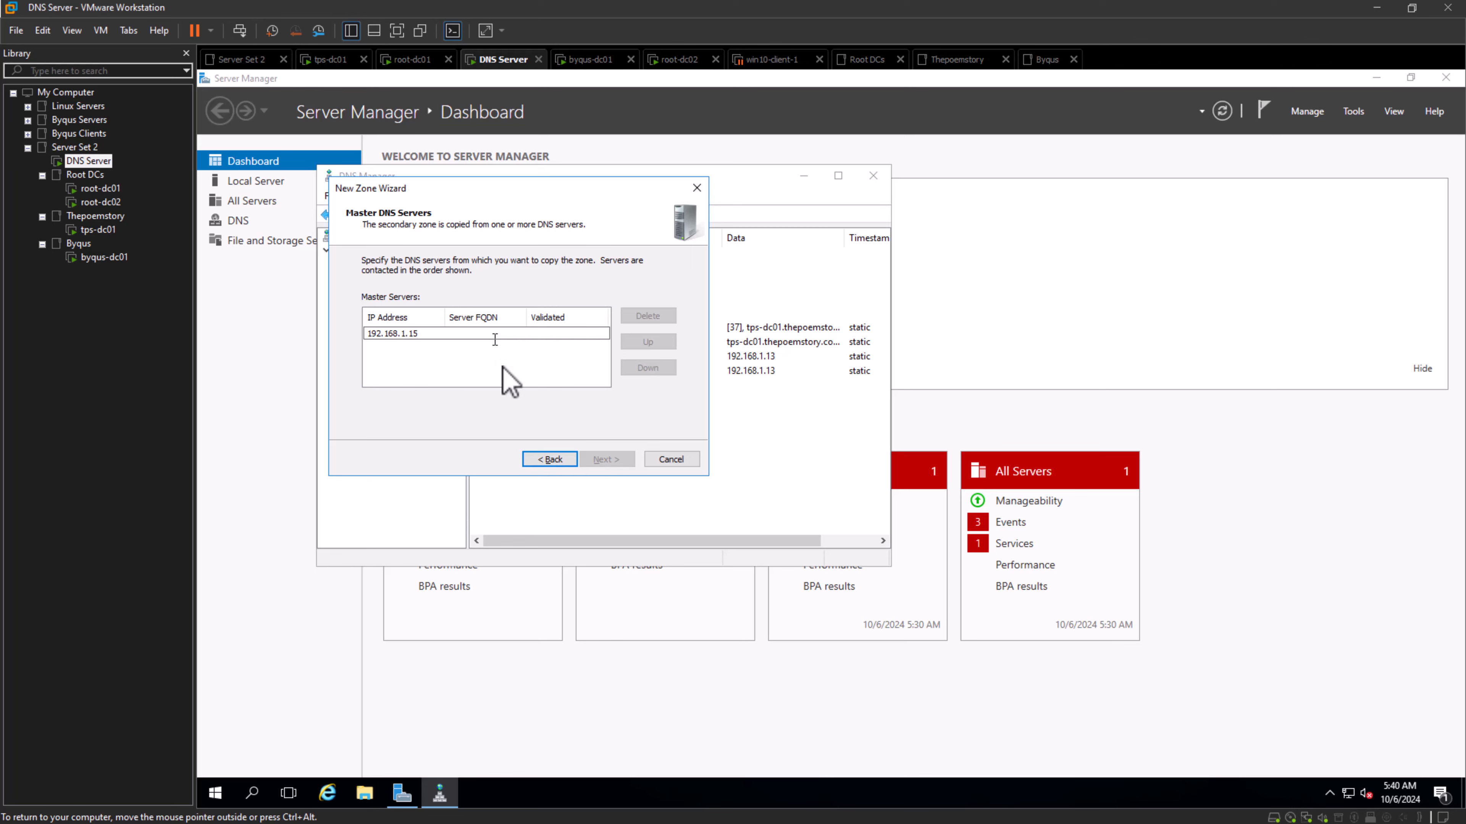
pyautogui.write('92.168.1.15')
pyautogui.press('Return')
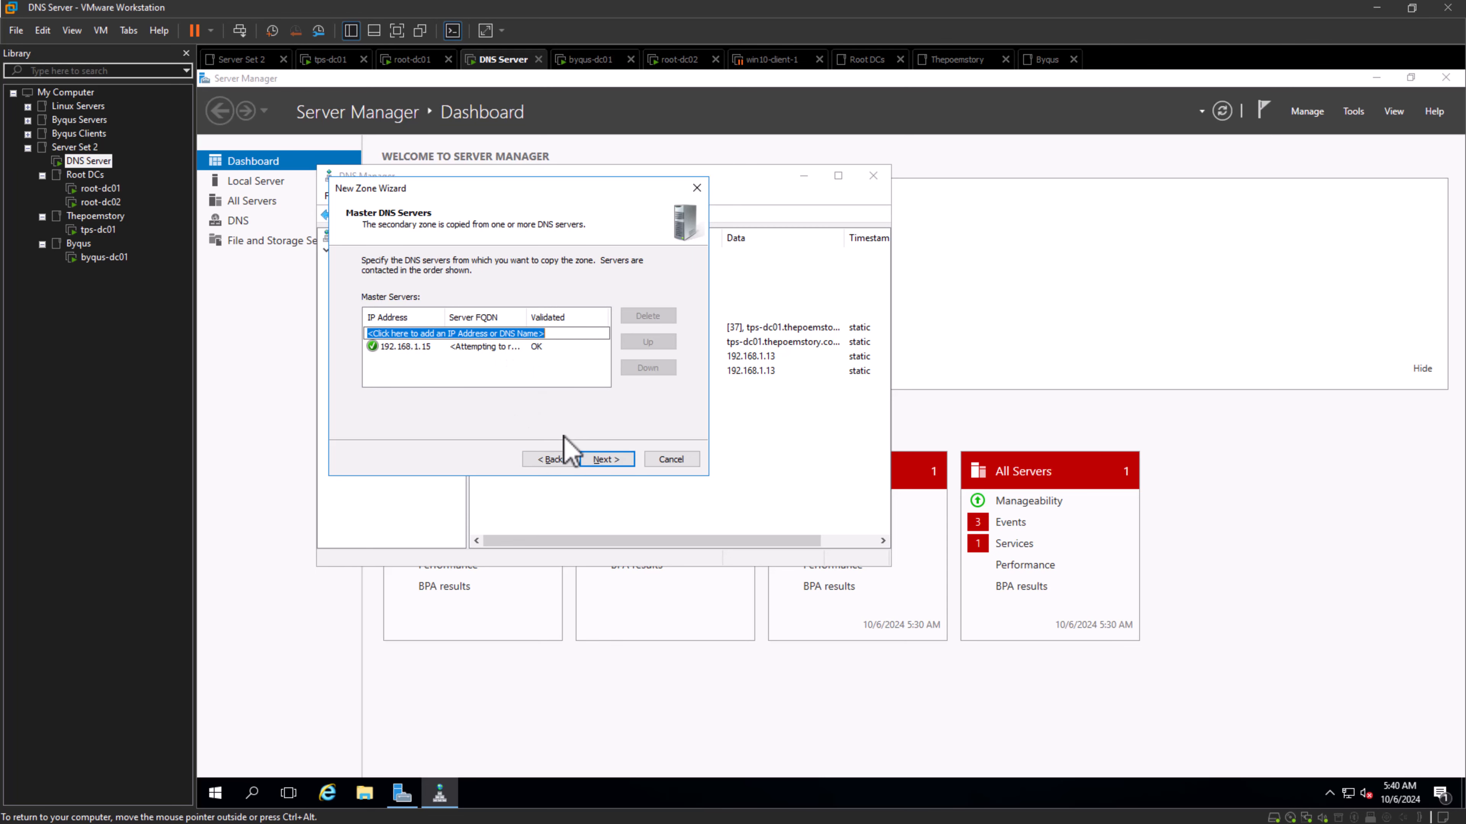
pyautogui.click(600, 459)
pyautogui.click(603, 459)
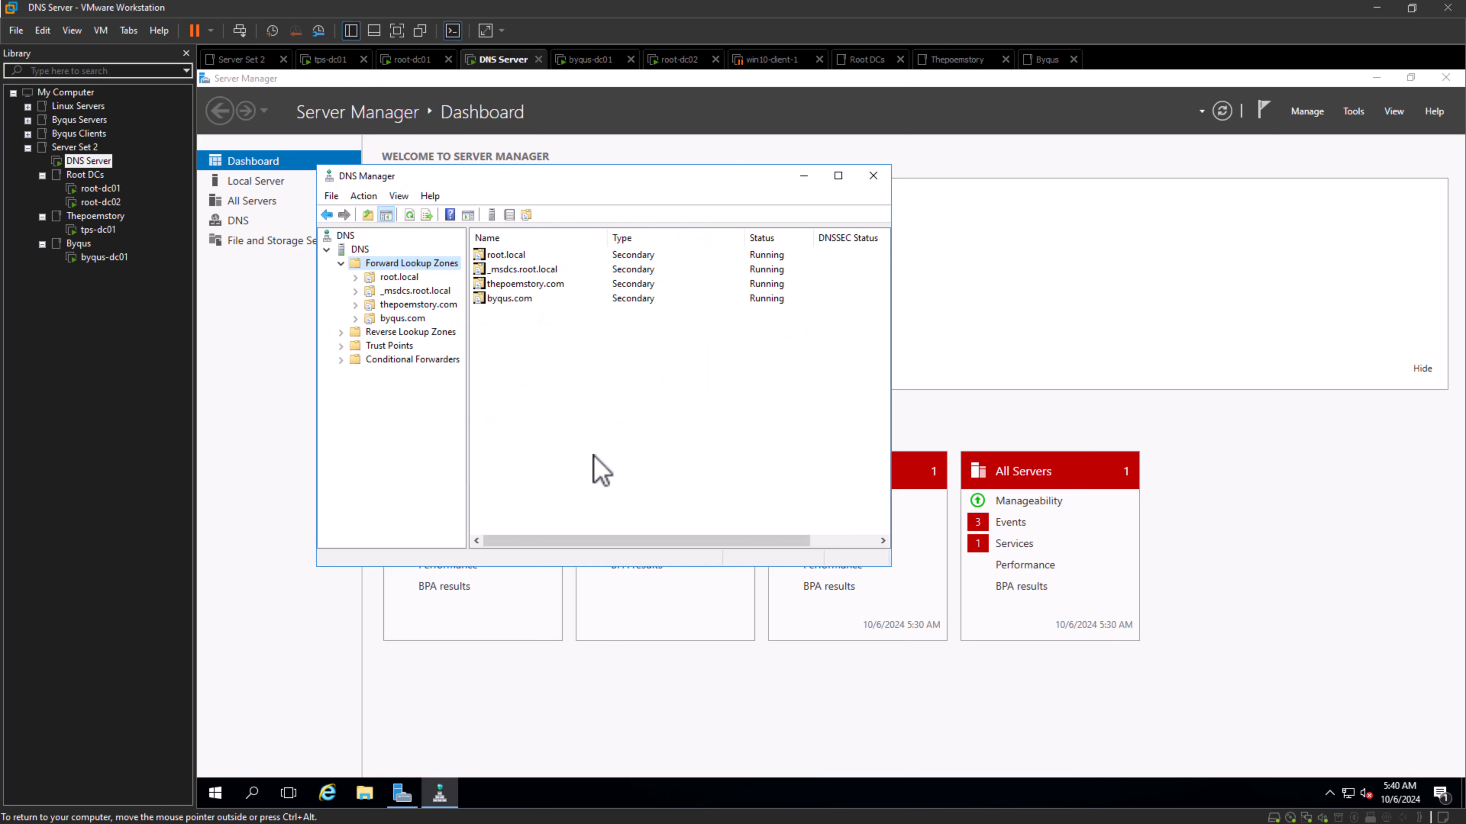
# - Examine the records and the _msdcs subfolder of the byqus.com zone on the DNS Server machine
pyautogui.click(506, 300)
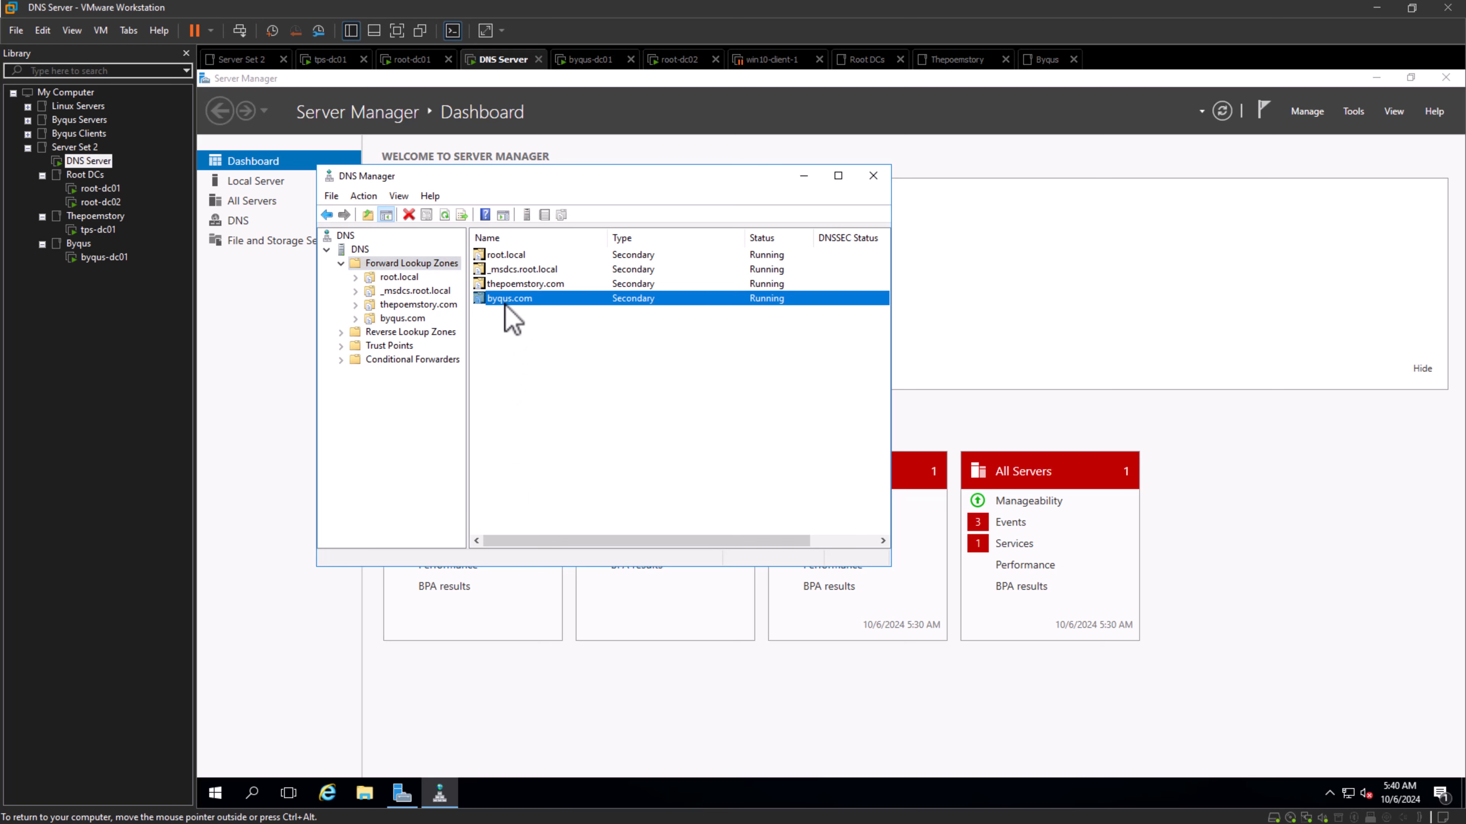
pyautogui.click(513, 407)
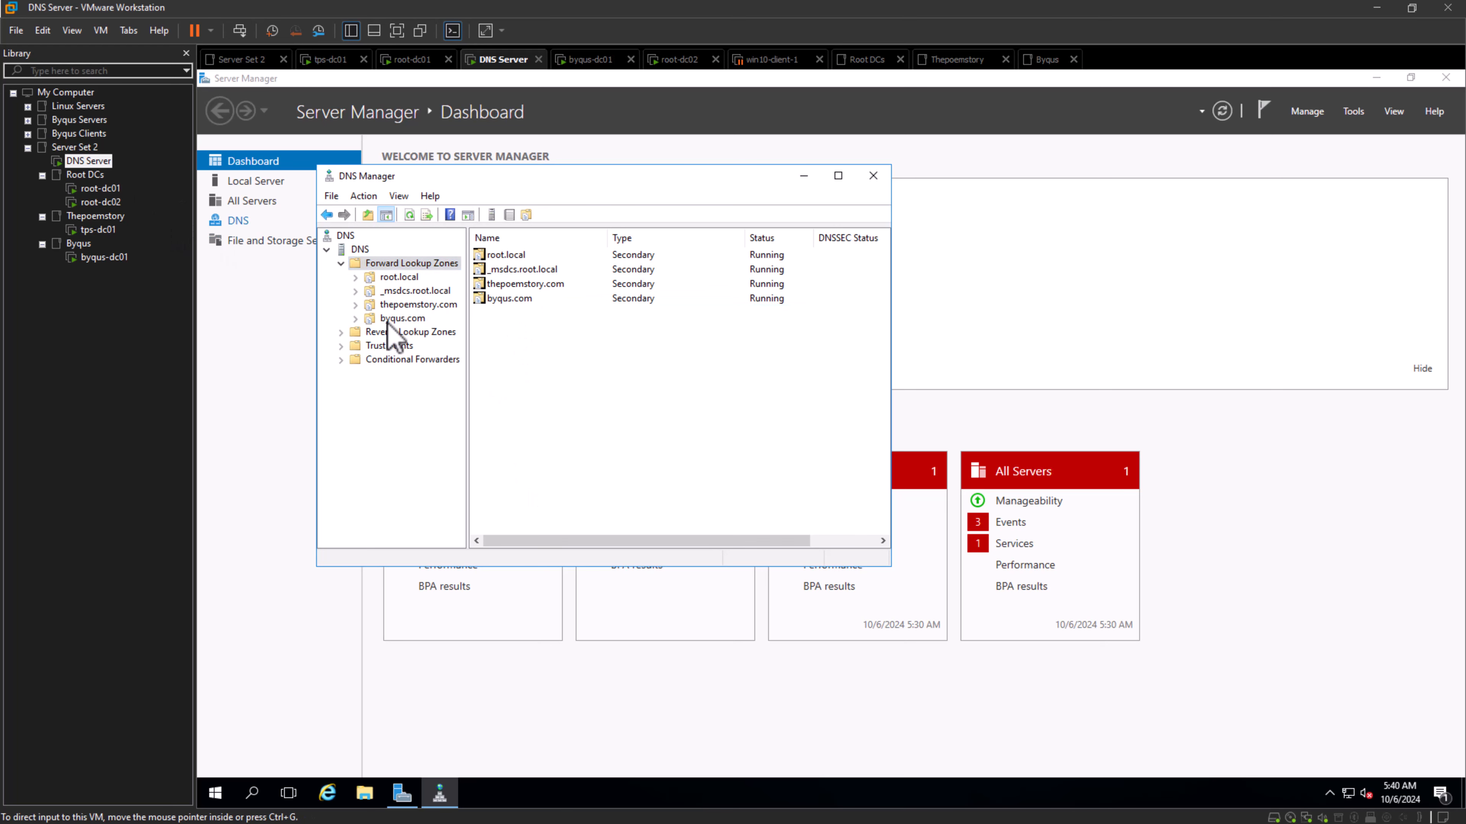
pyautogui.doubleClick(381, 320)
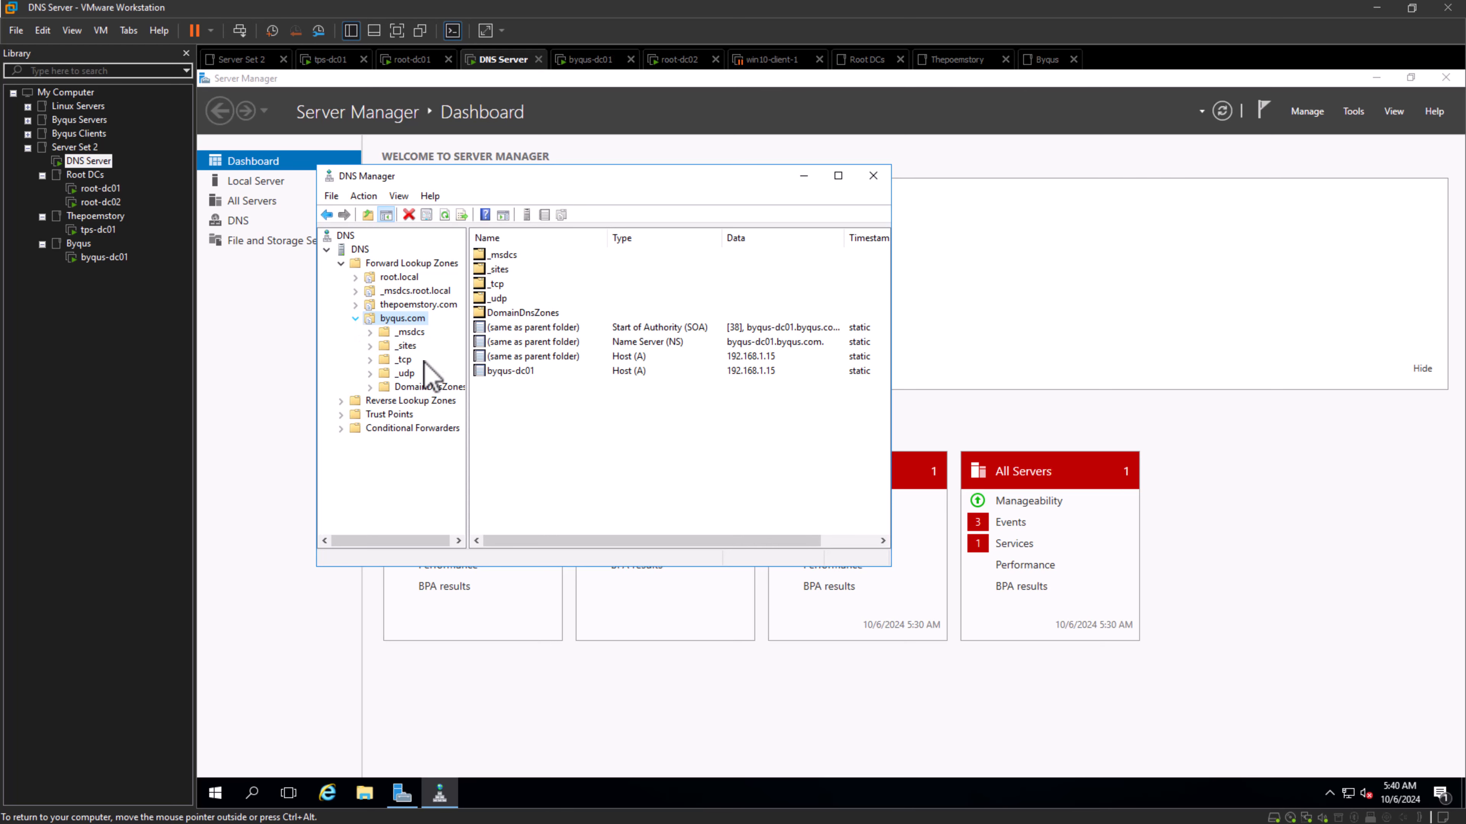
pyautogui.click(406, 334)
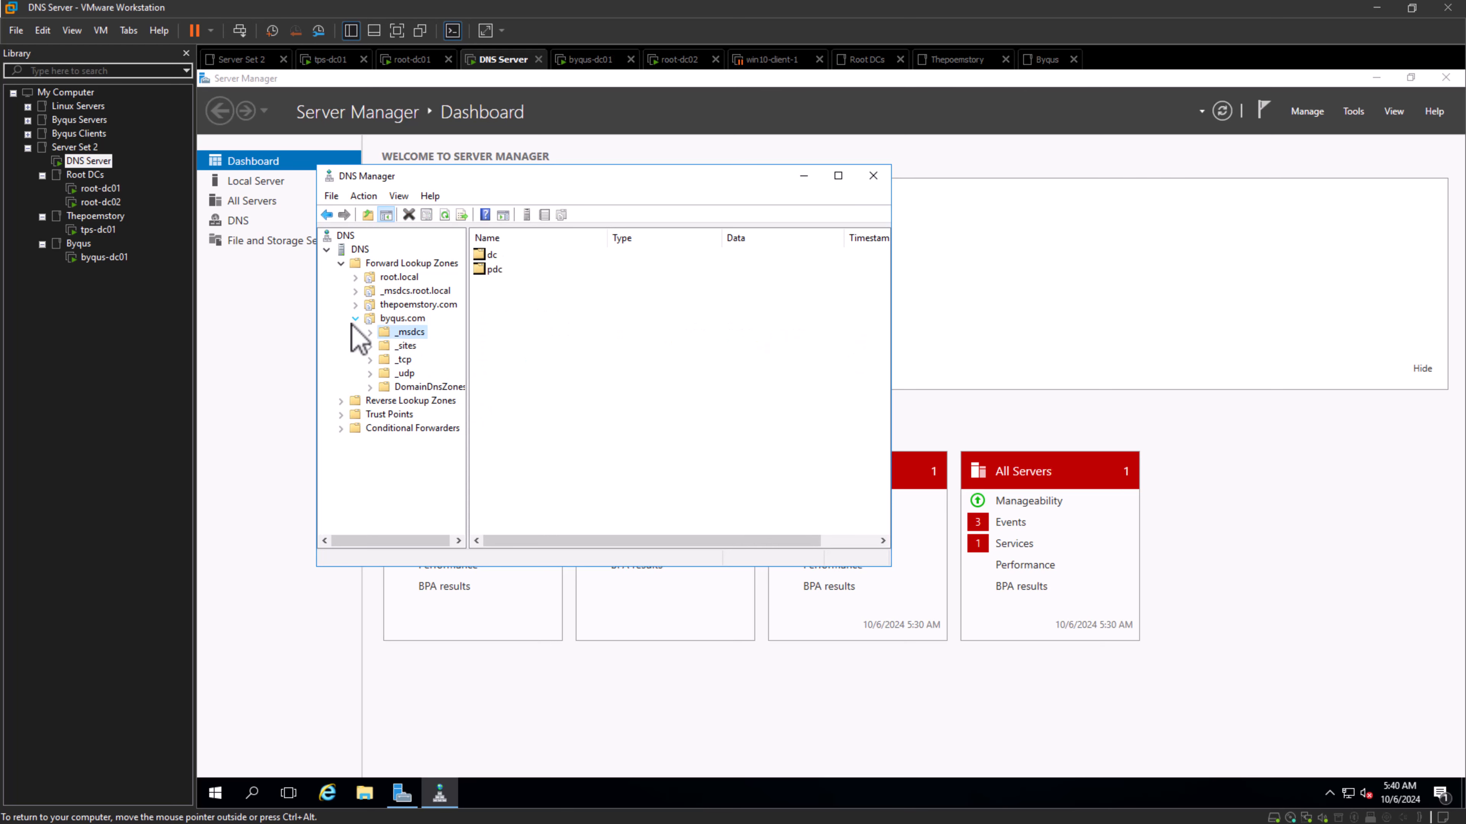
pyautogui.click(355, 319)
pyautogui.click(327, 250)
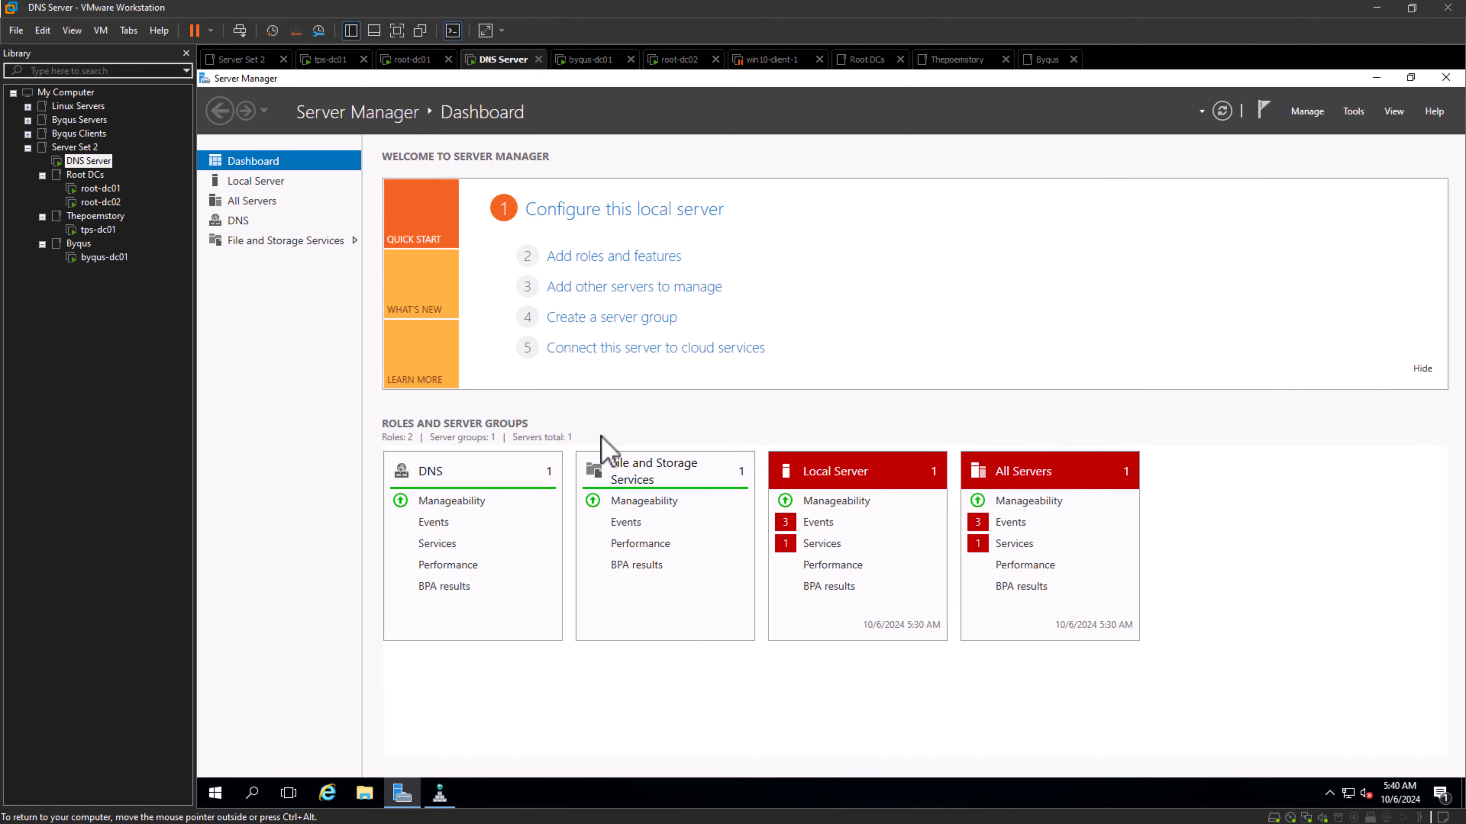
# - Return to byqus-dc01 and open Active Directory Users and Computers
pyautogui.click(1352, 113)
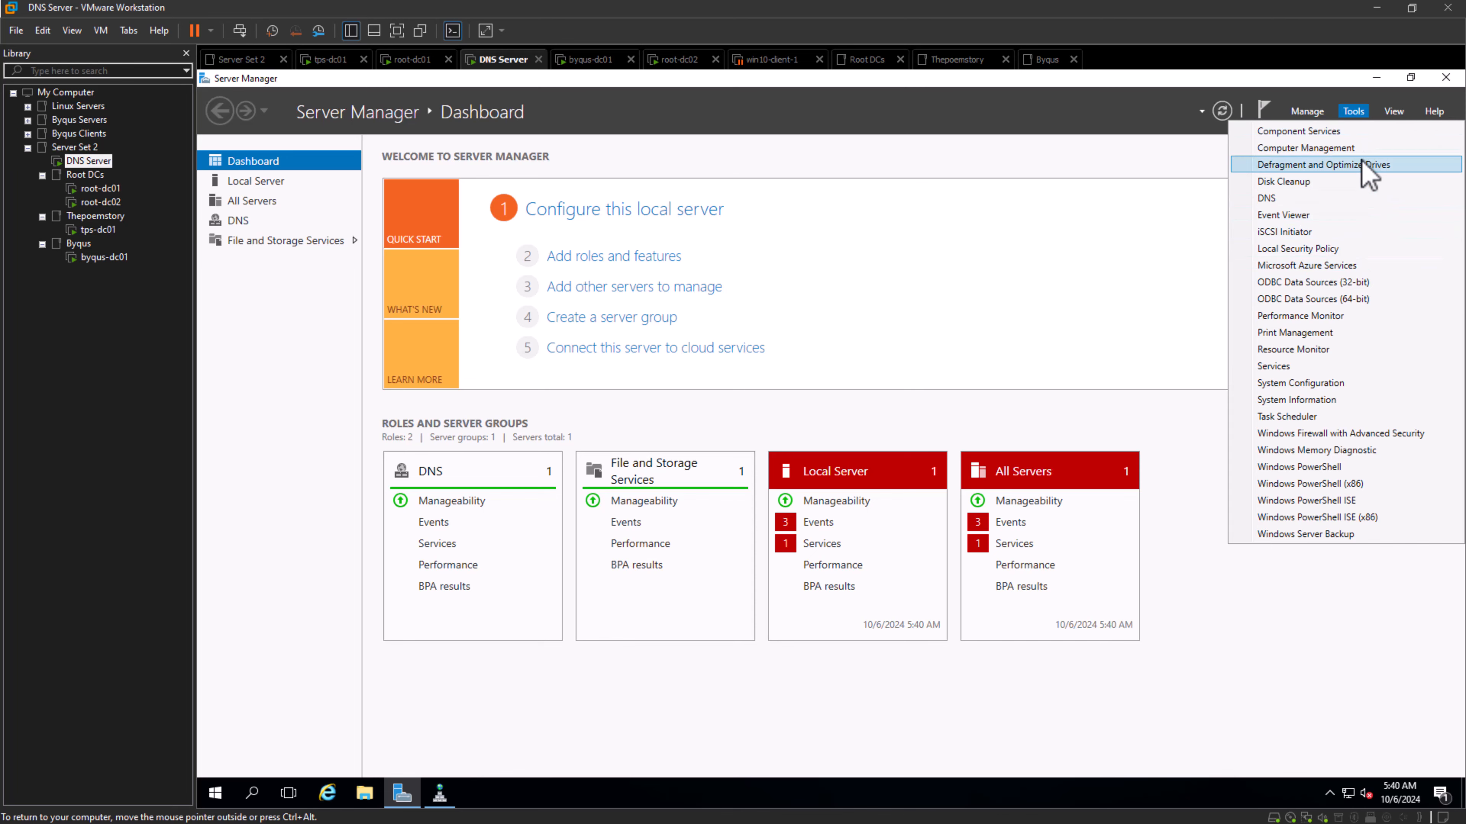
pyautogui.click(1352, 112)
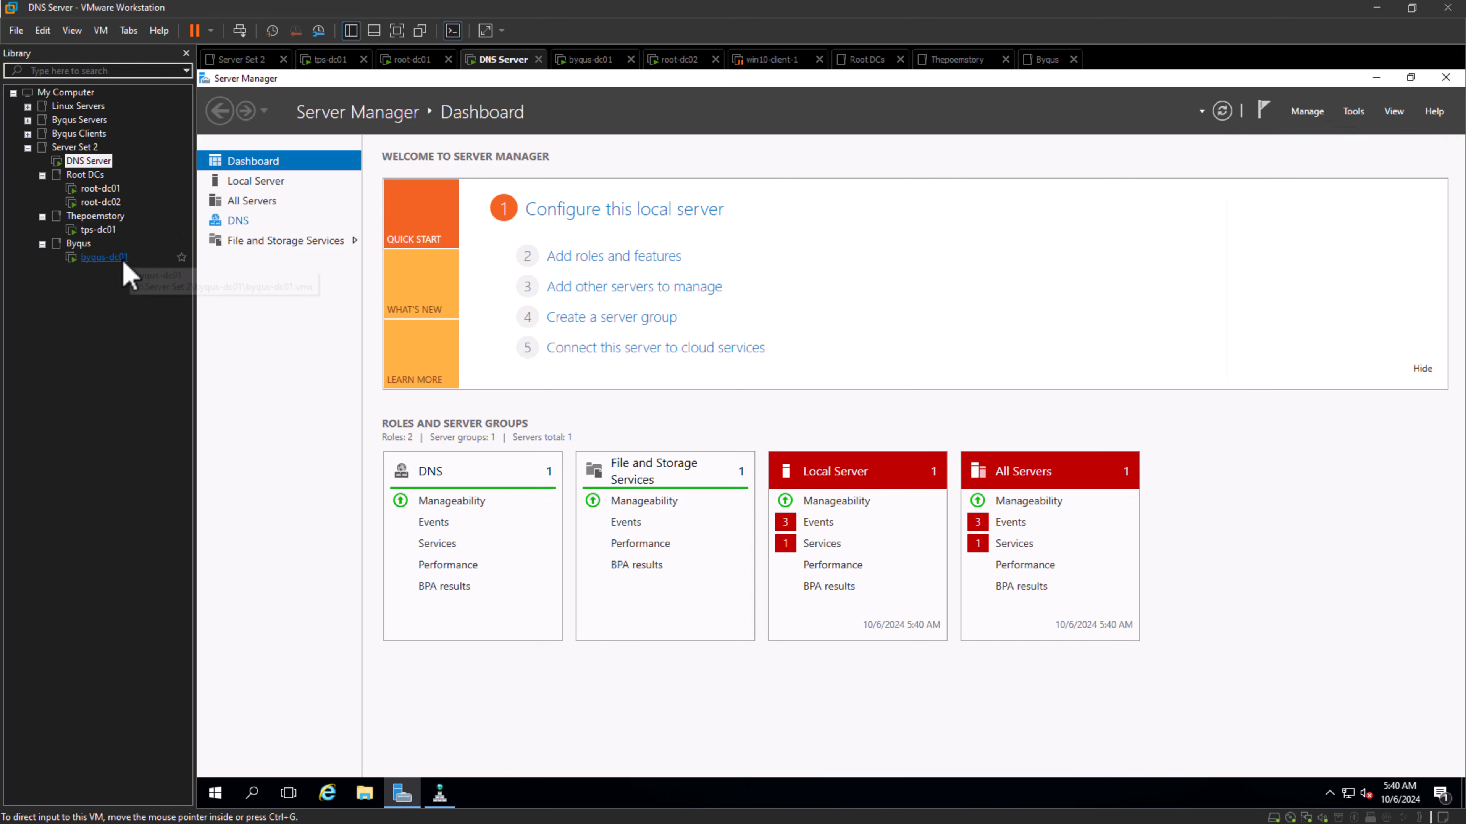
pyautogui.click(107, 258)
pyautogui.click(1357, 114)
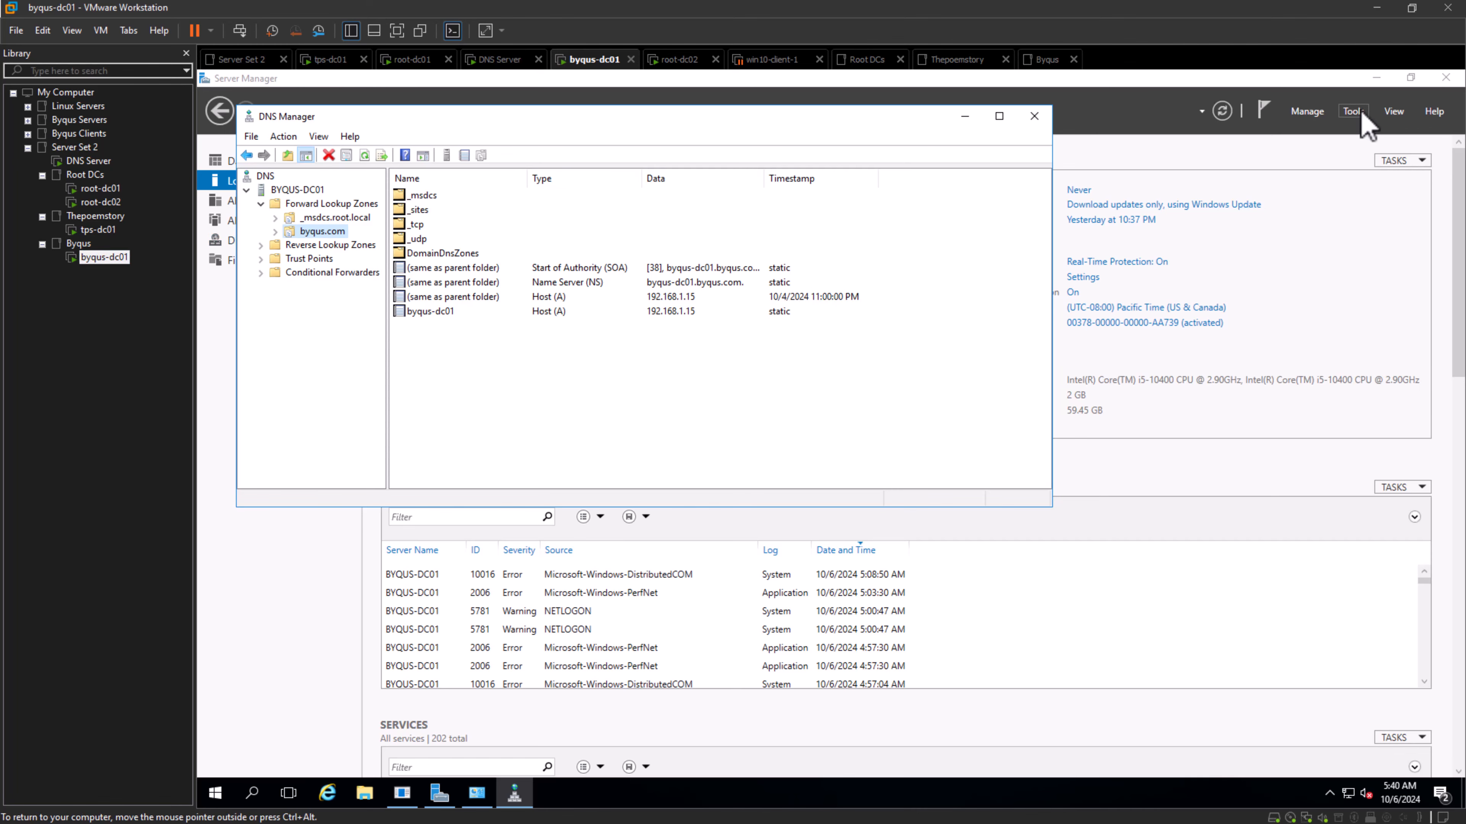
pyautogui.click(1287, 199)
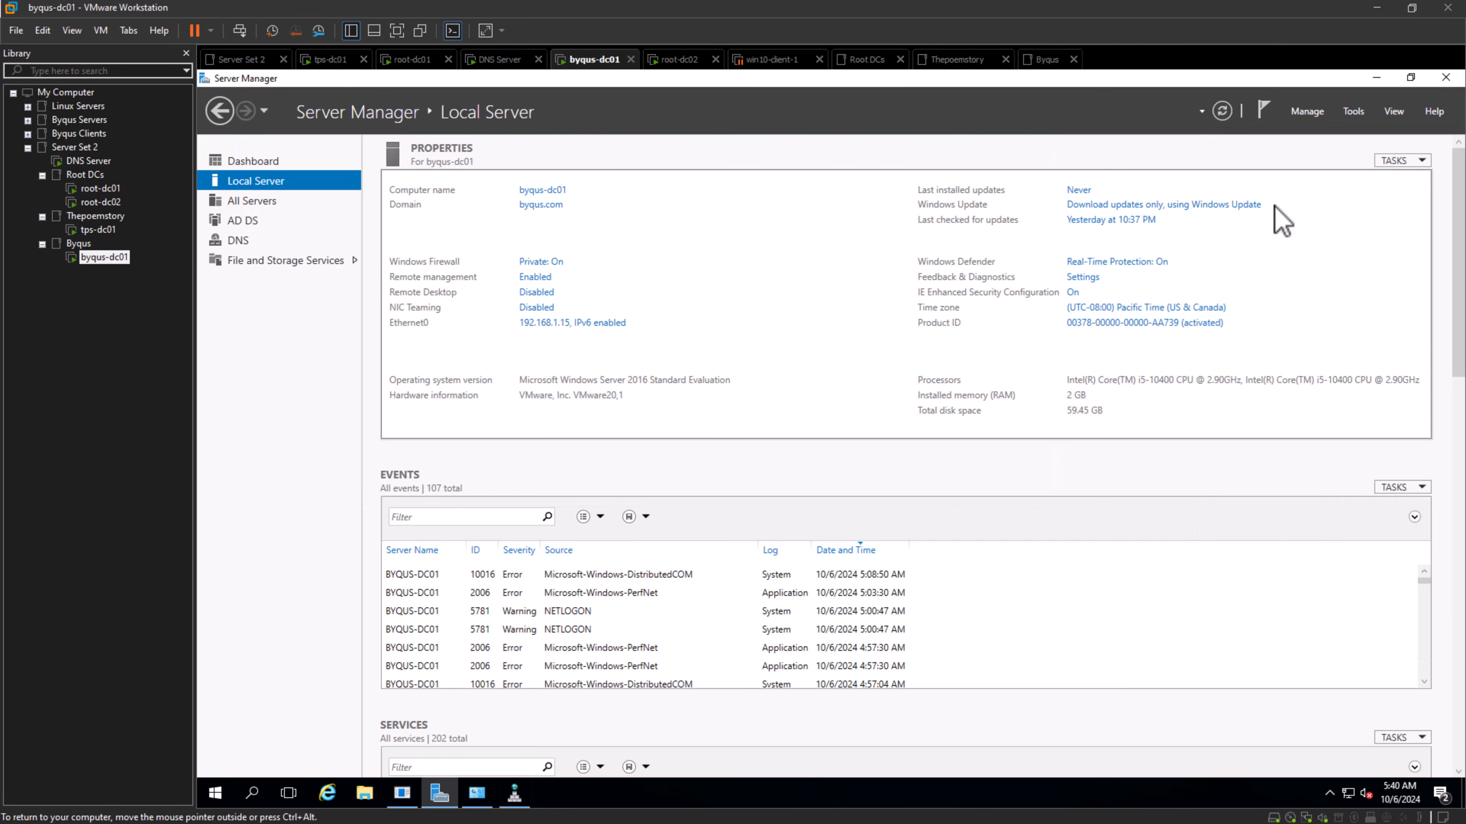
# - Change the domain managed in Active Directory Users and Computers to root.local, picking it from the forest's domain list
pyautogui.rightClick(326, 237)
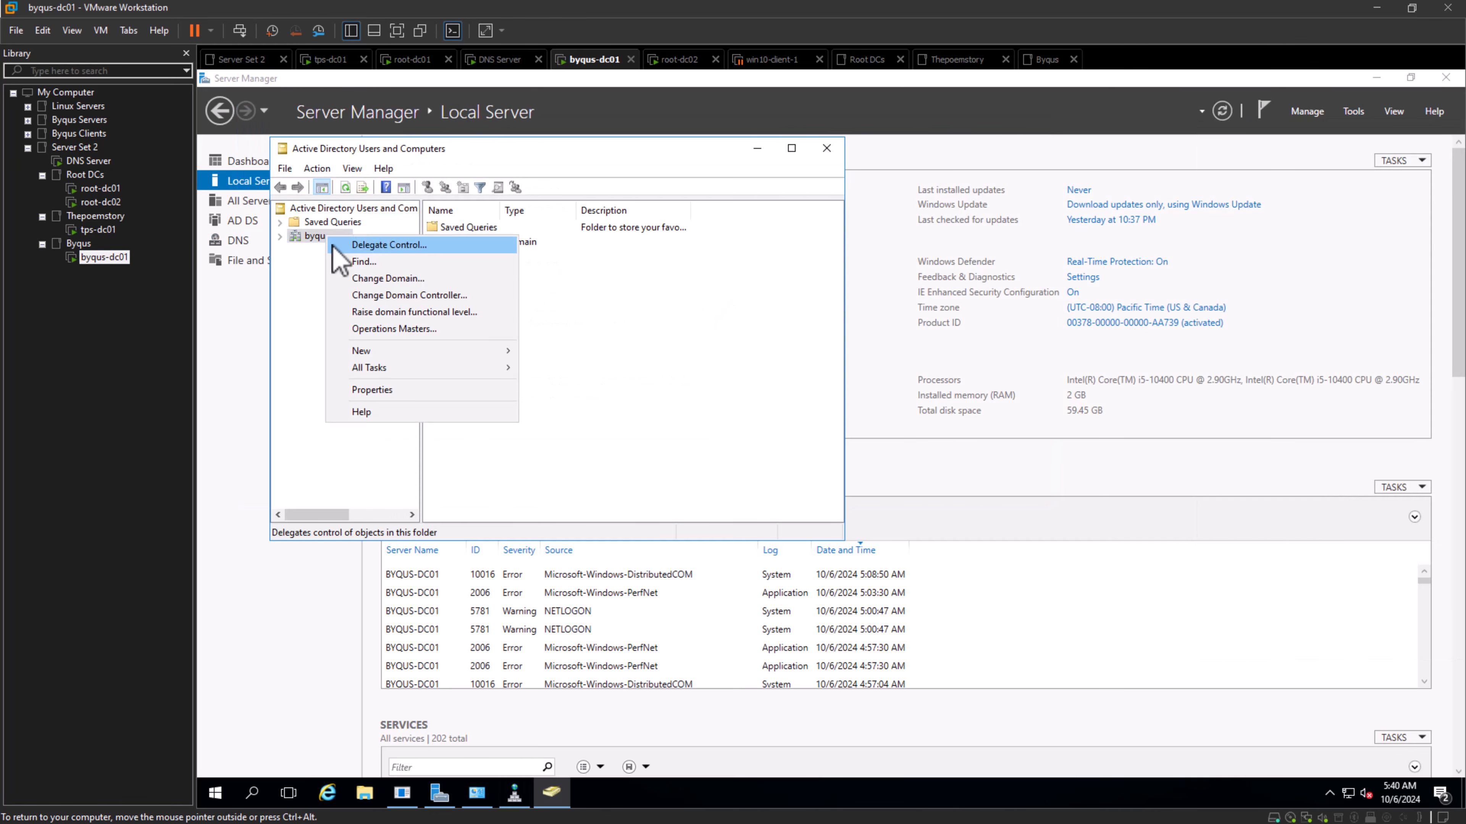
pyautogui.click(378, 280)
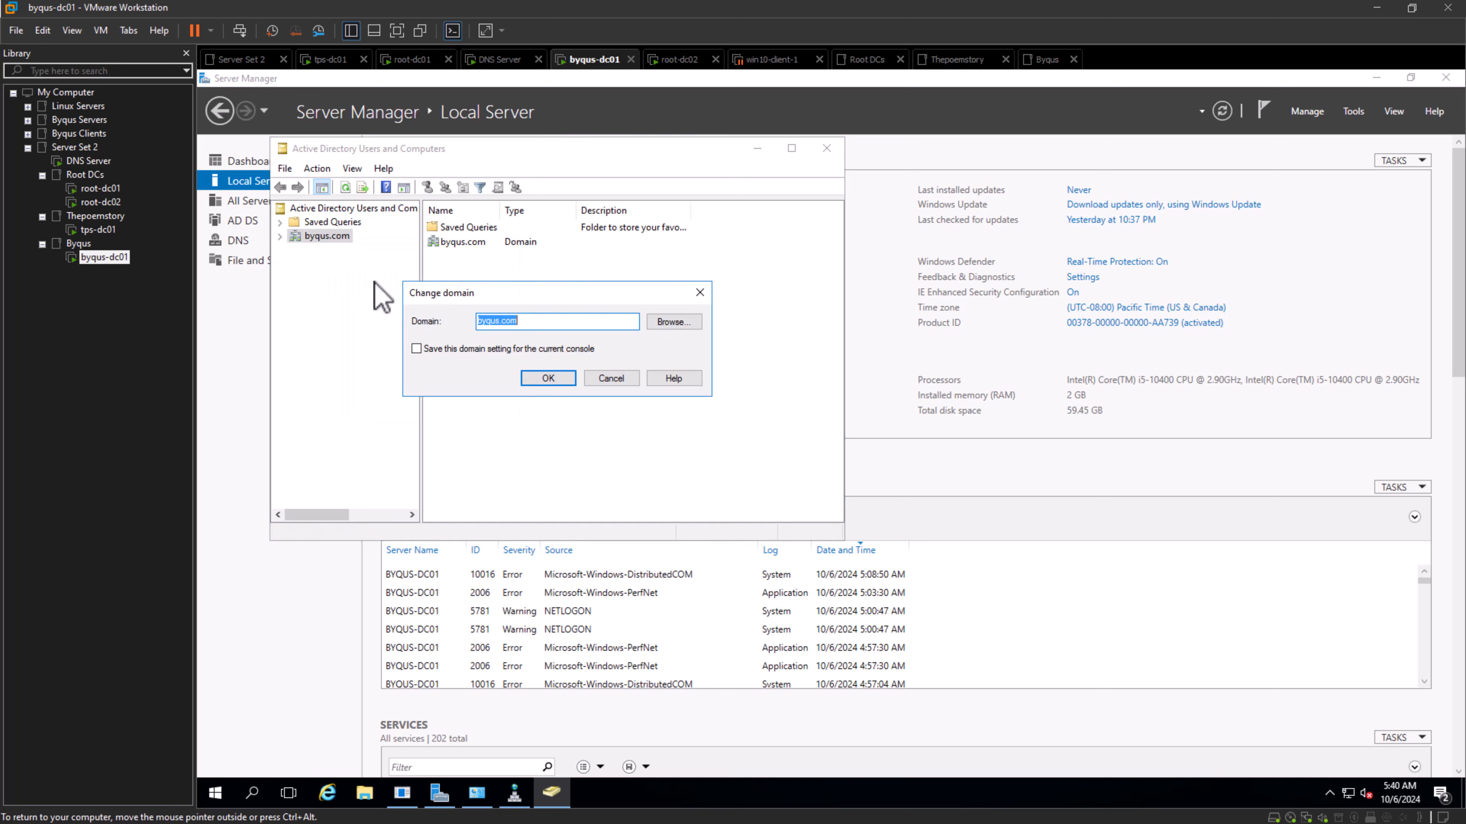
pyautogui.click(672, 322)
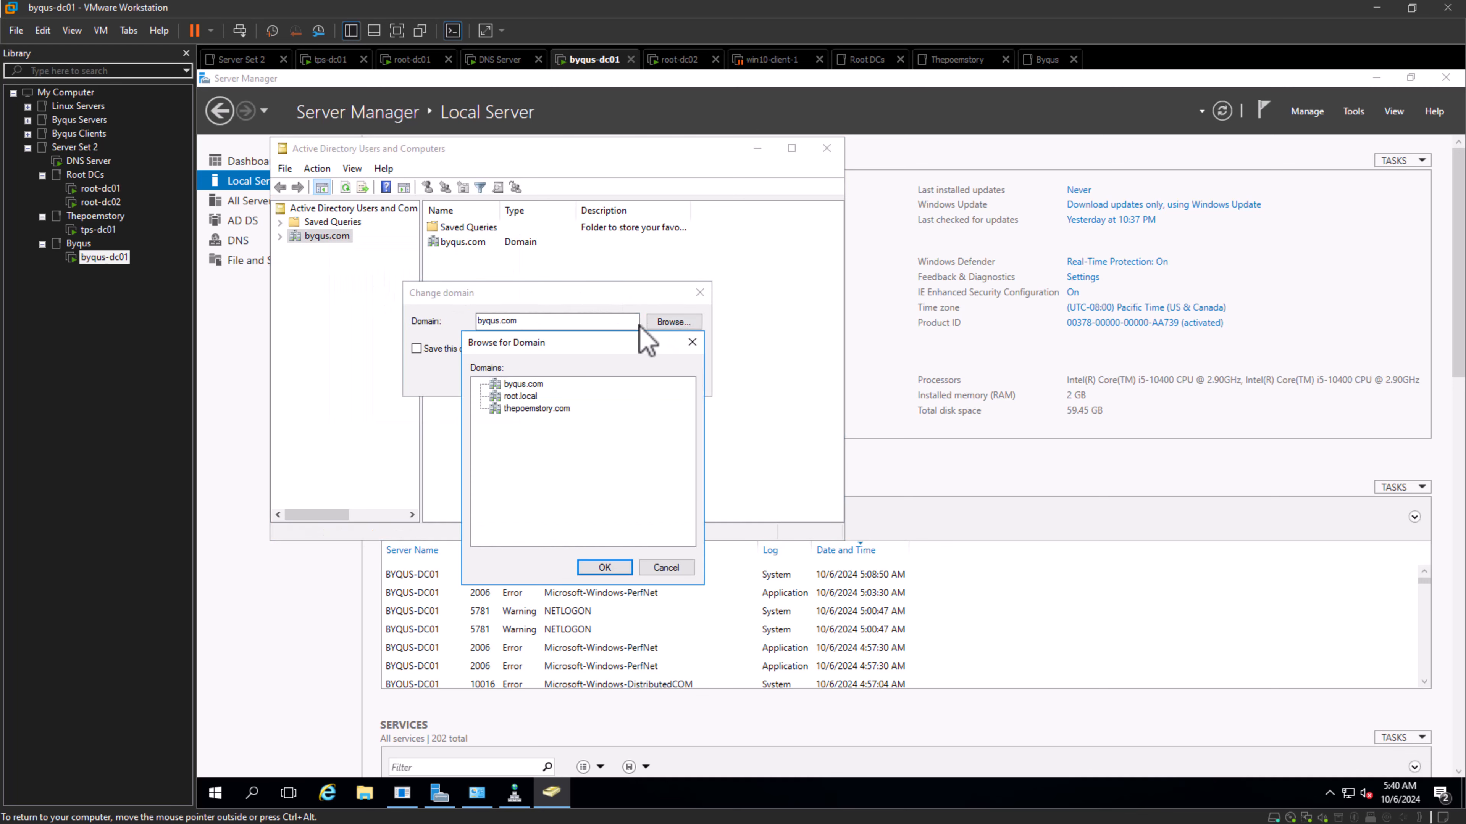
pyautogui.click(536, 396)
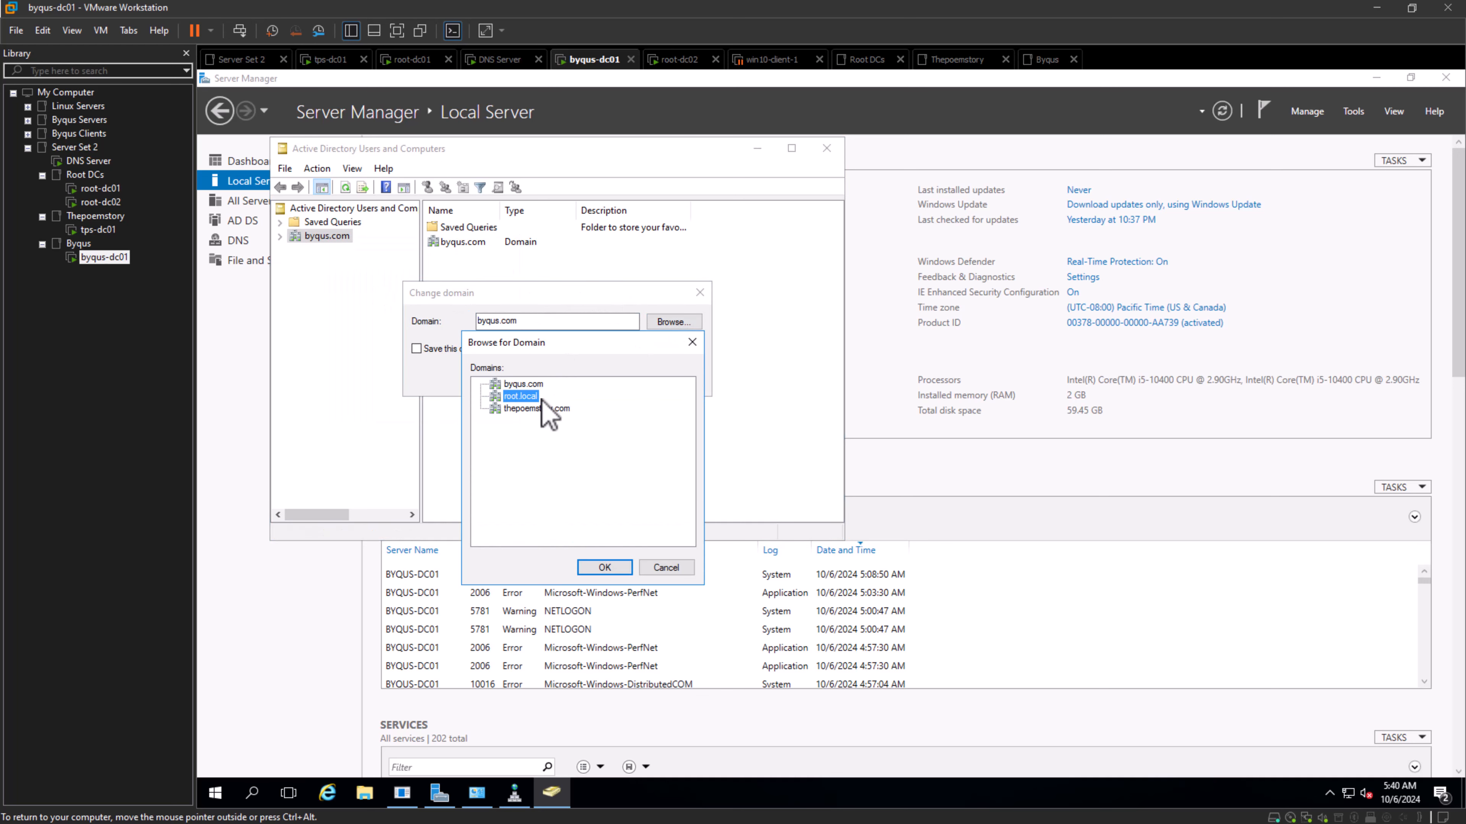
pyautogui.click(605, 568)
pyautogui.click(563, 385)
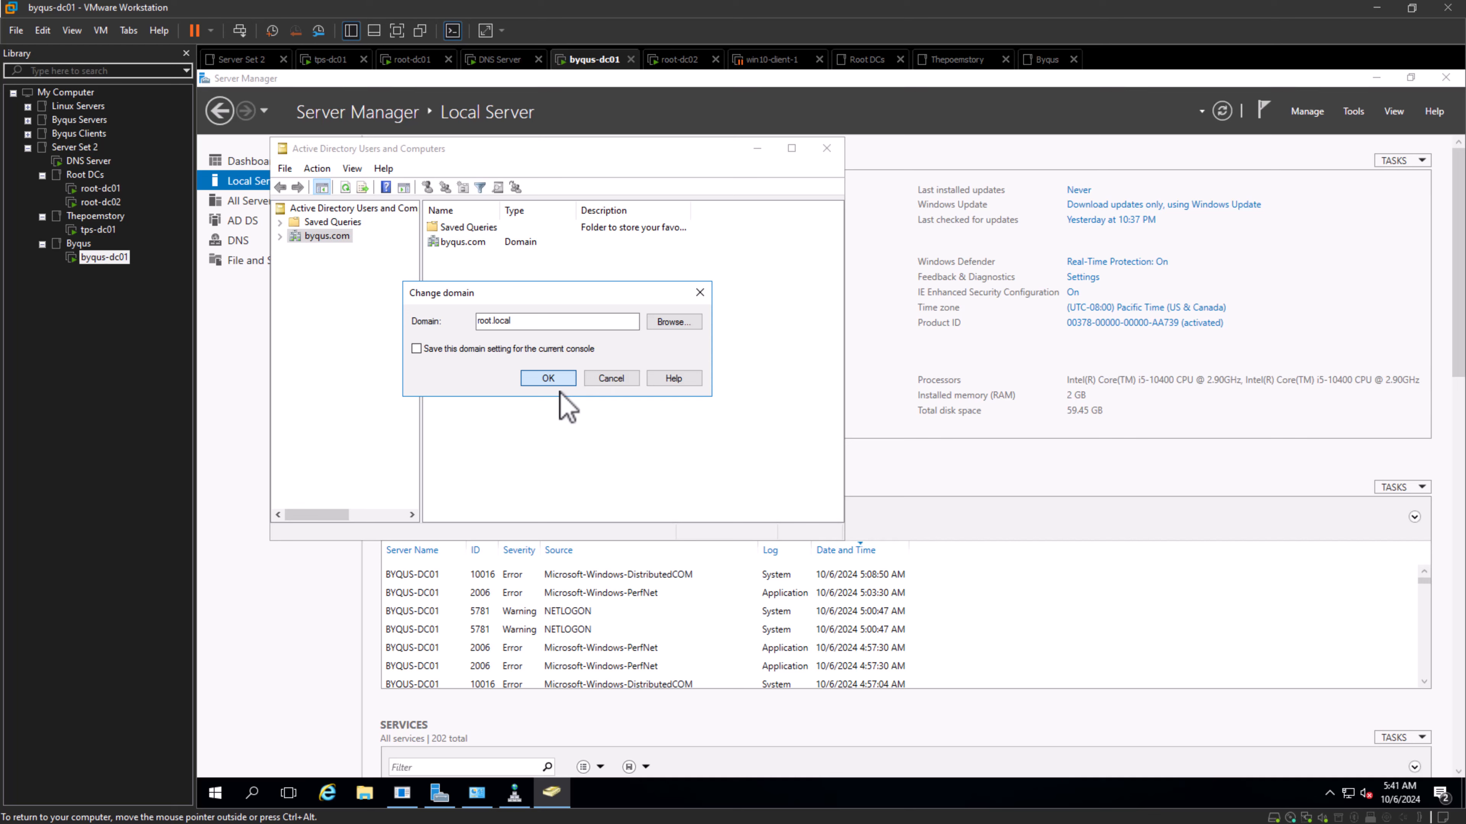
pyautogui.click(555, 382)
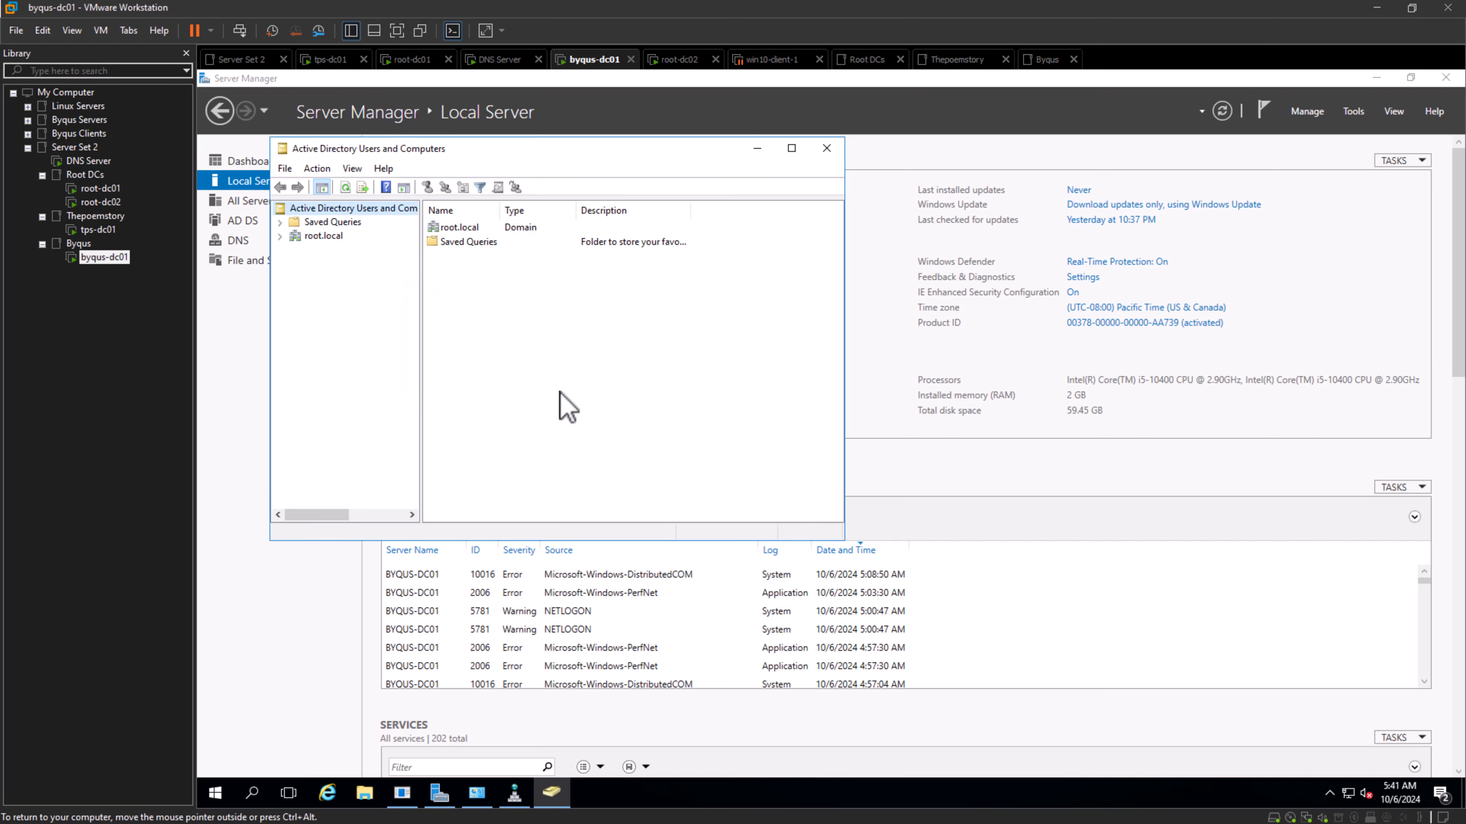
# - Examine root.local's containers and the actions available on its Users container from byqus-dc01
pyautogui.click(280, 236)
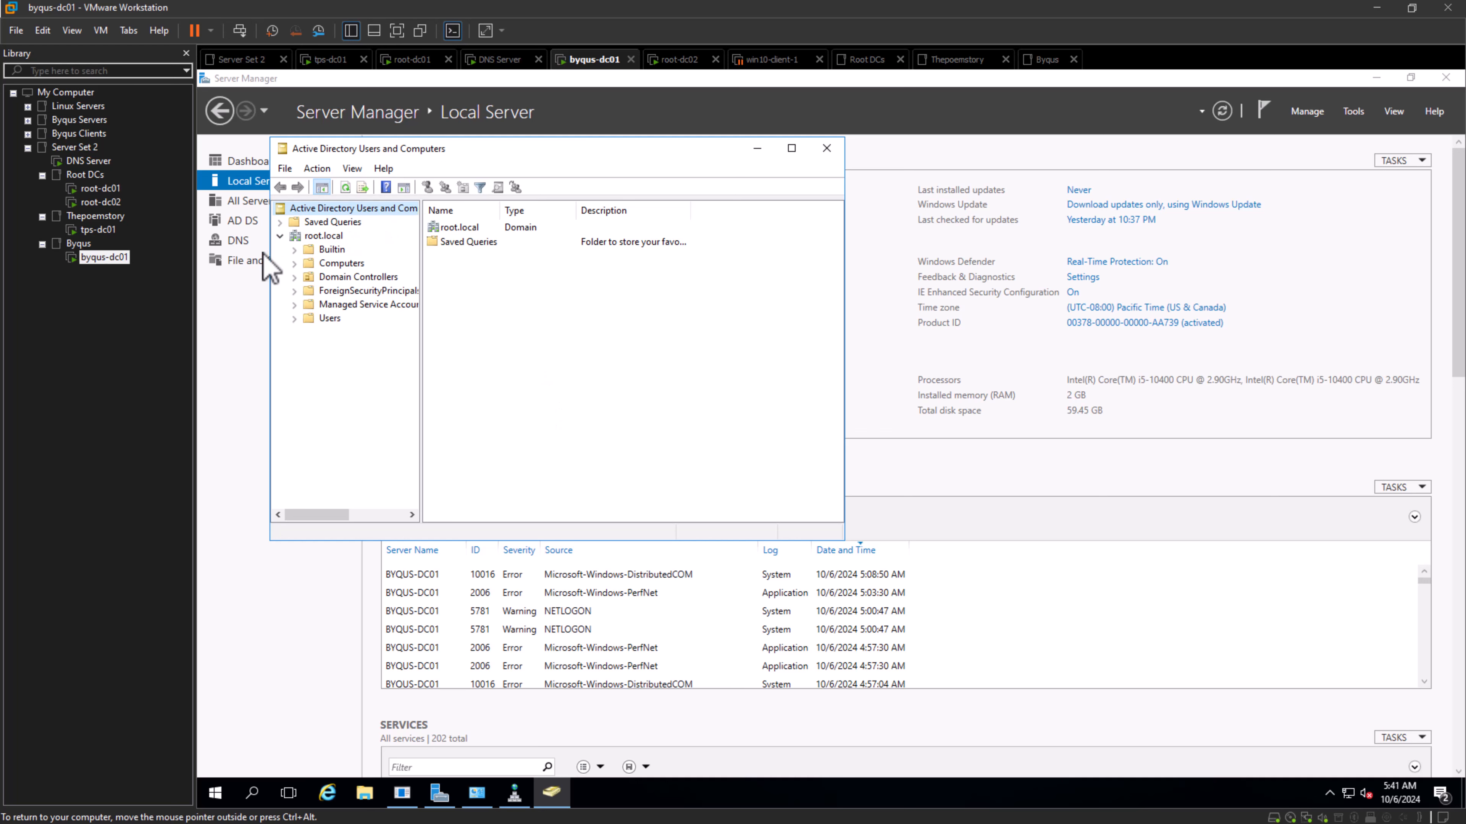
pyautogui.click(315, 236)
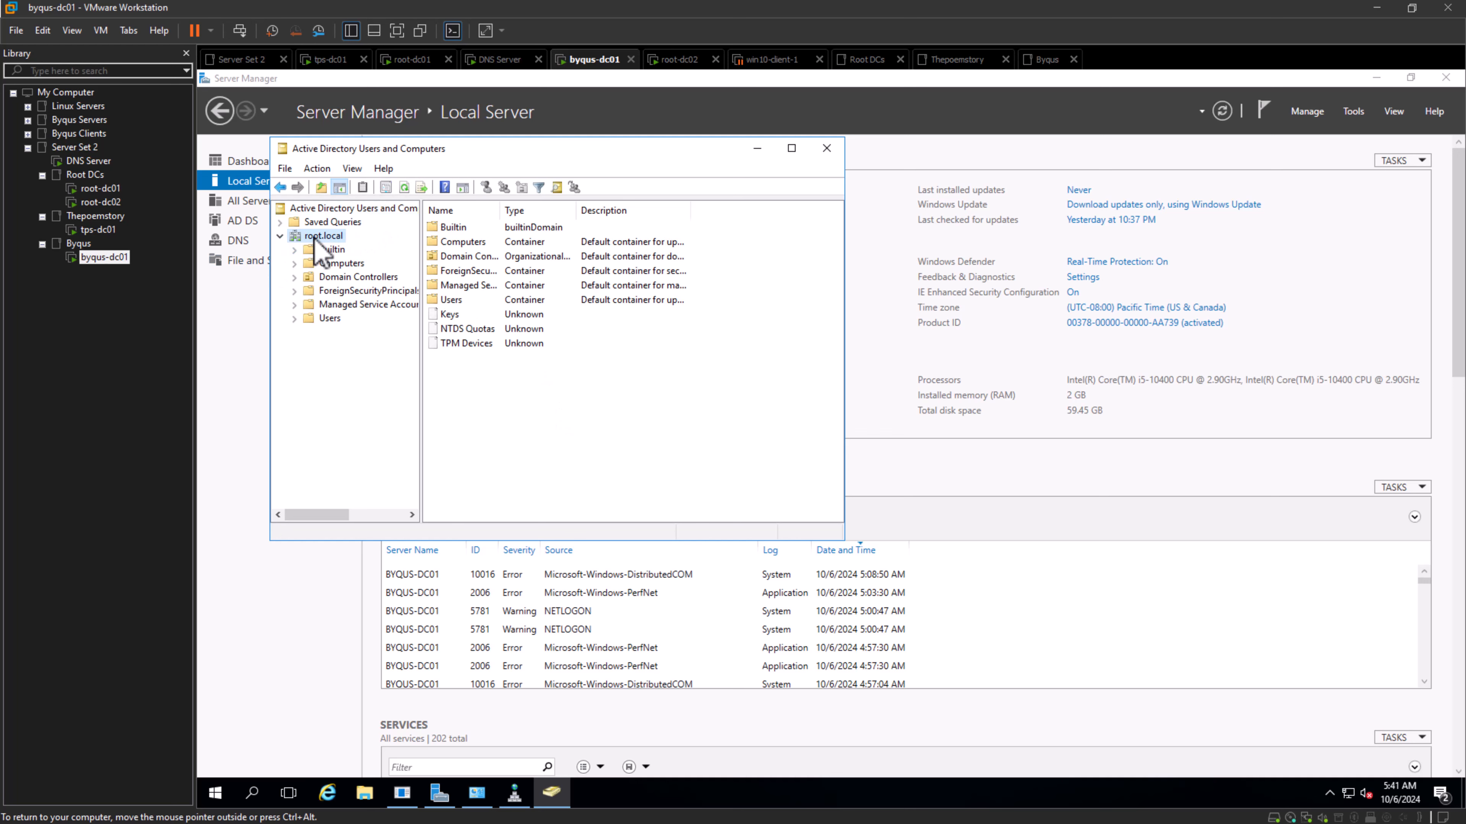
pyautogui.rightClick(321, 318)
pyautogui.click(562, 424)
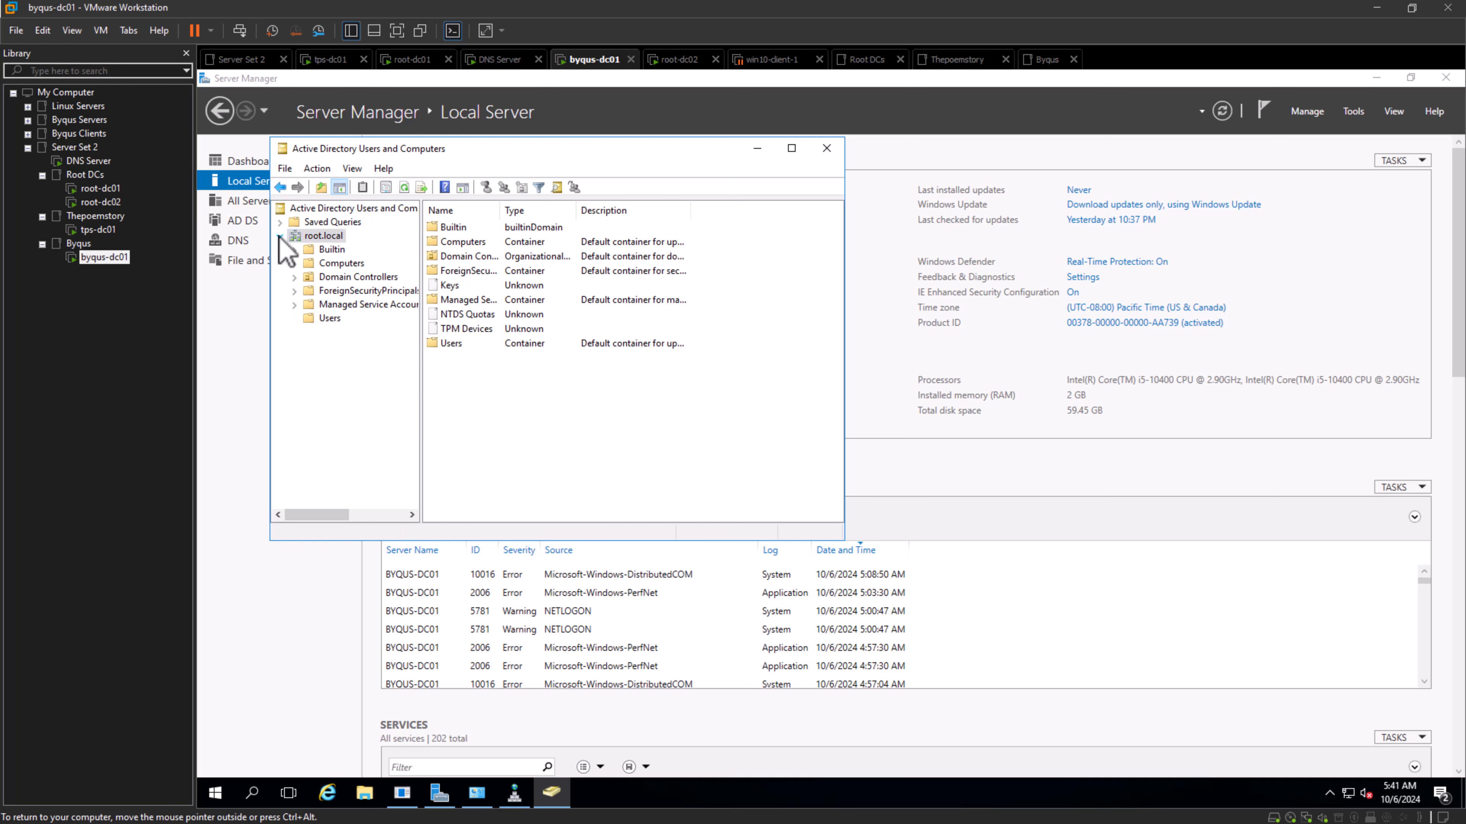
pyautogui.click(280, 237)
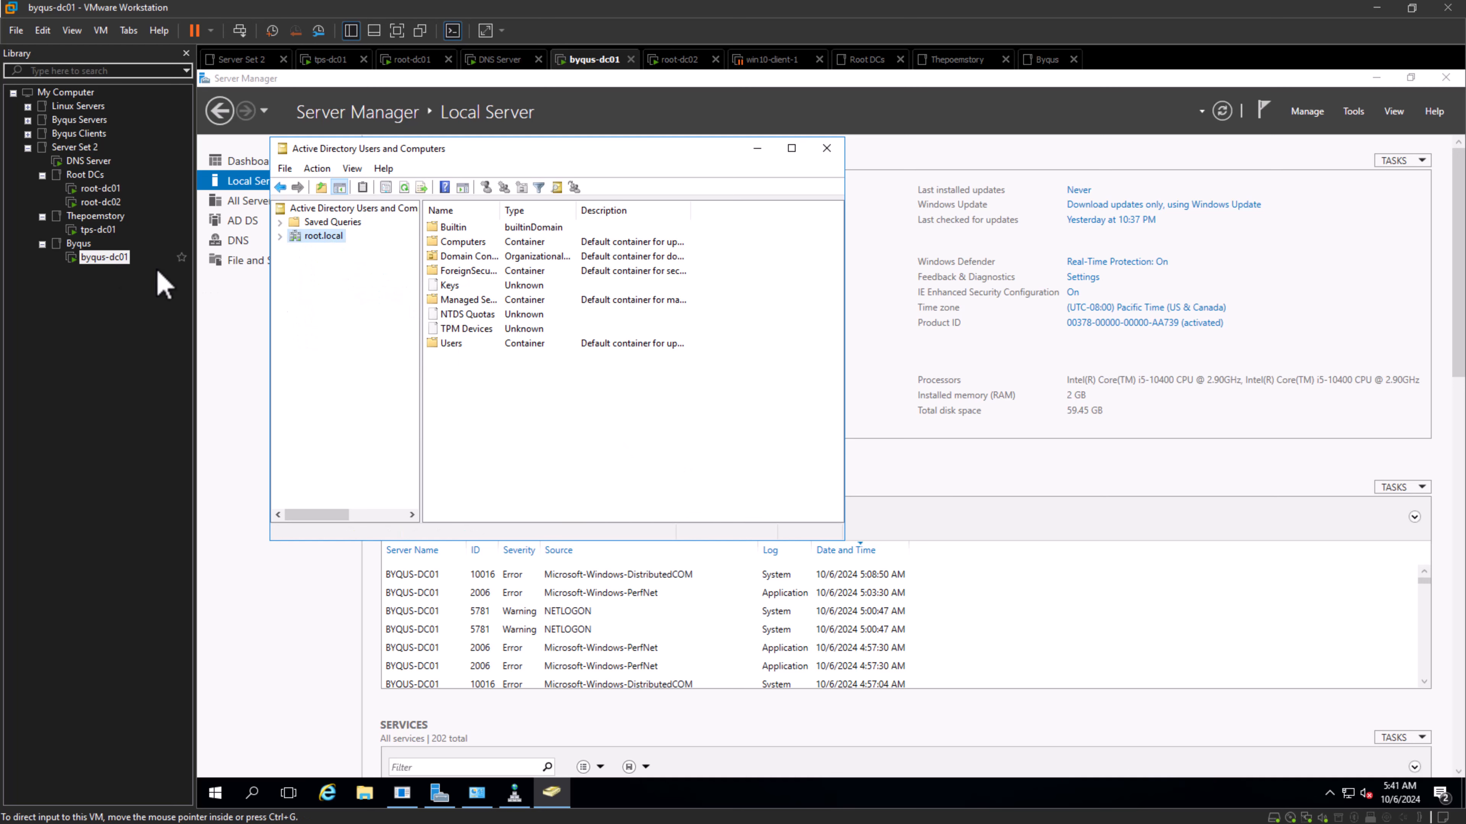
# - Change the managed domain to thepoemstory.com by browsing the forest's domains
pyautogui.rightClick(323, 241)
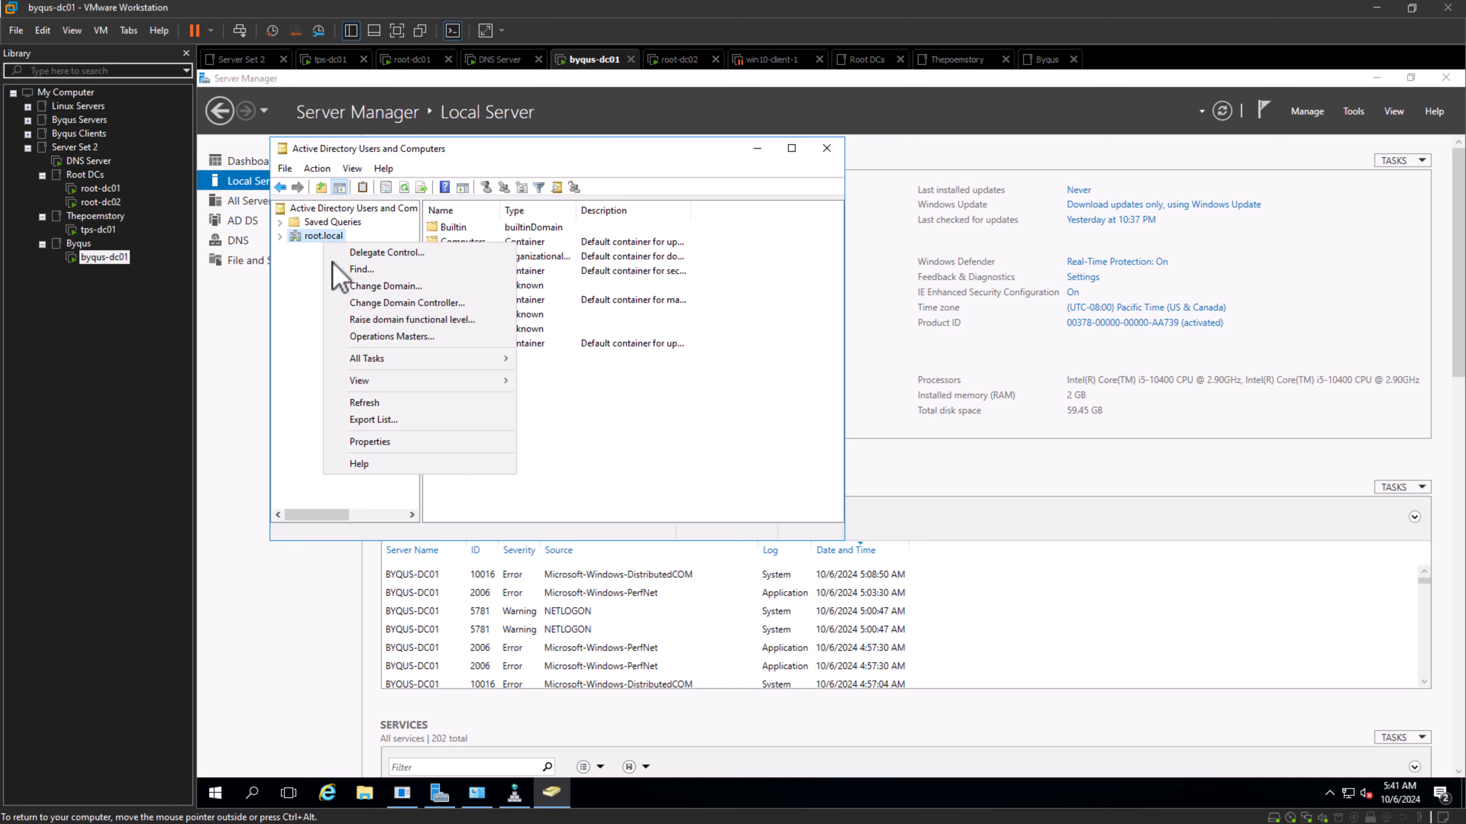
pyautogui.click(375, 287)
pyautogui.click(673, 322)
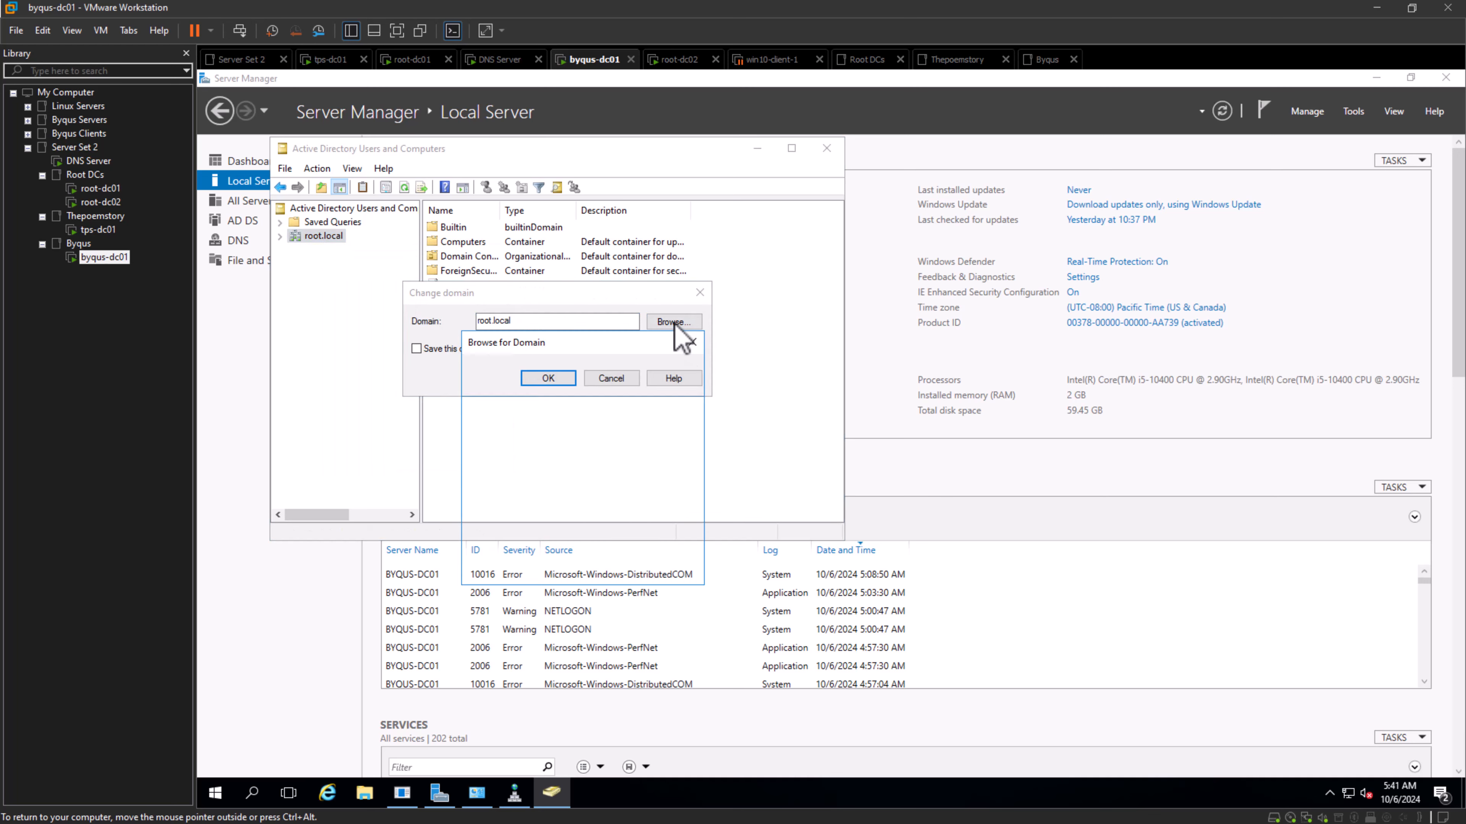
pyautogui.click(534, 408)
pyautogui.click(603, 568)
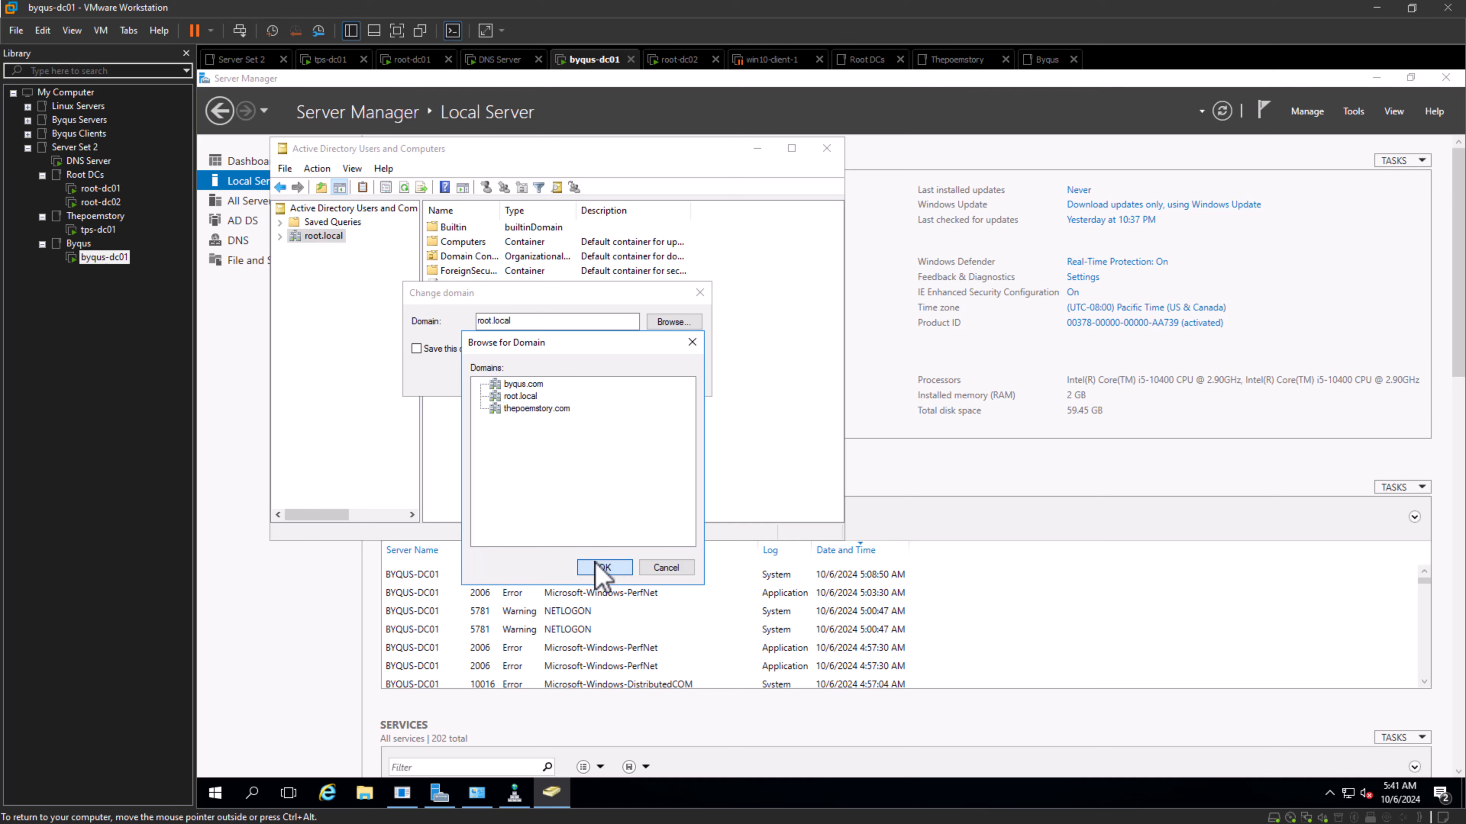
pyautogui.click(536, 384)
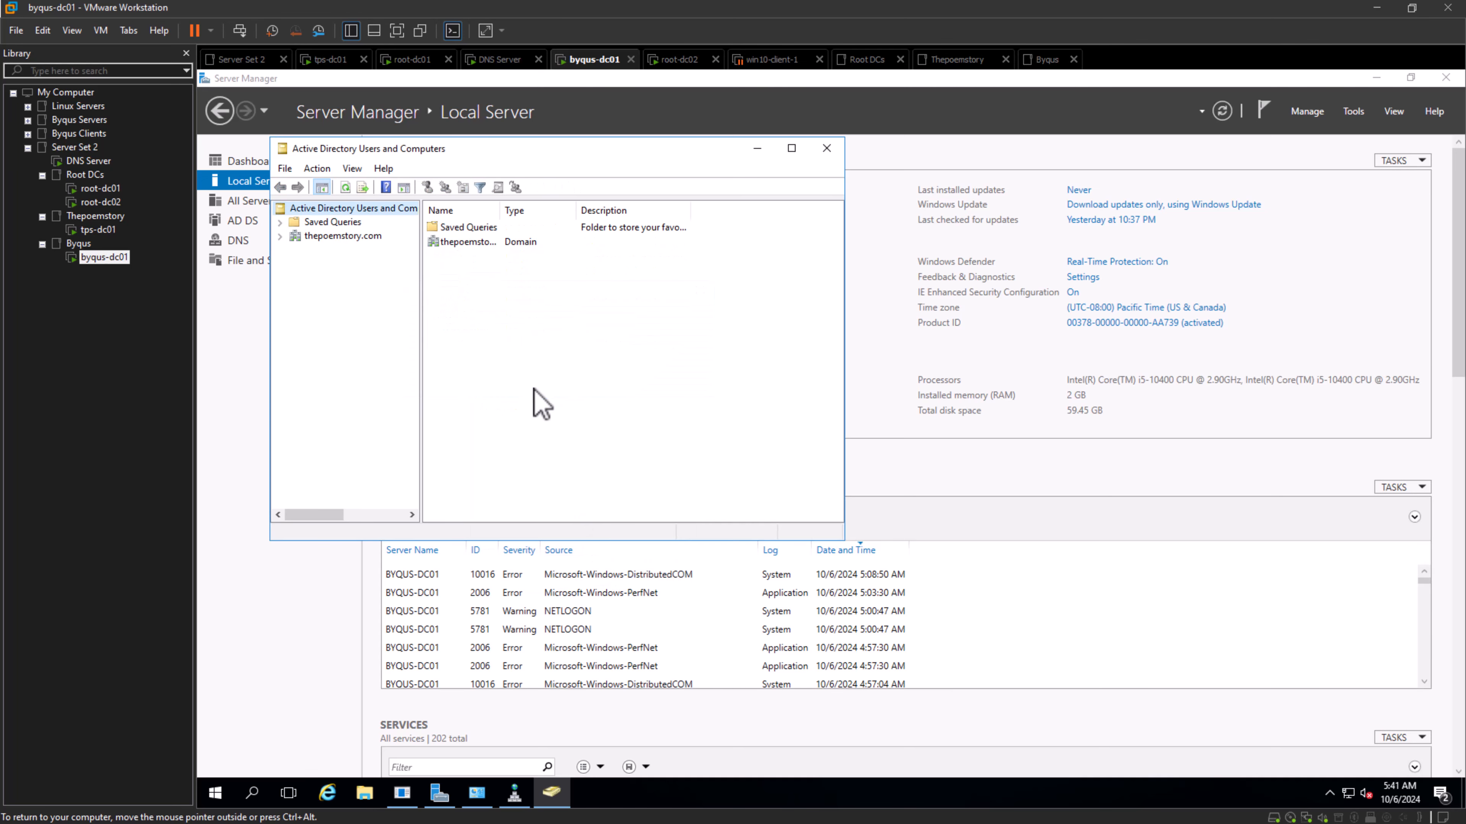
# - Examine thepoemstory.com's containers and the actions available on the domain and its Users container
pyautogui.click(280, 236)
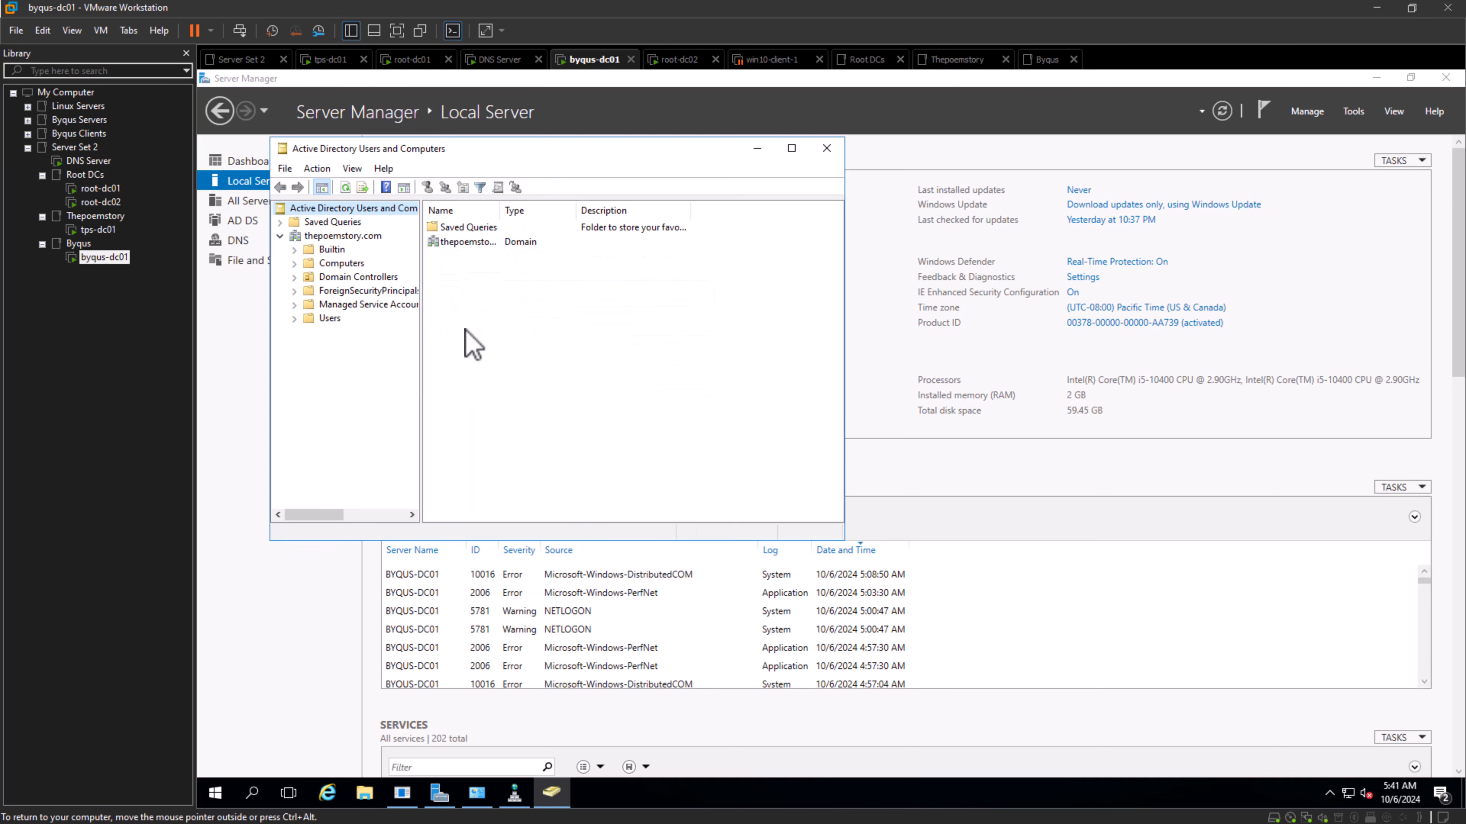
pyautogui.doubleClick(334, 239)
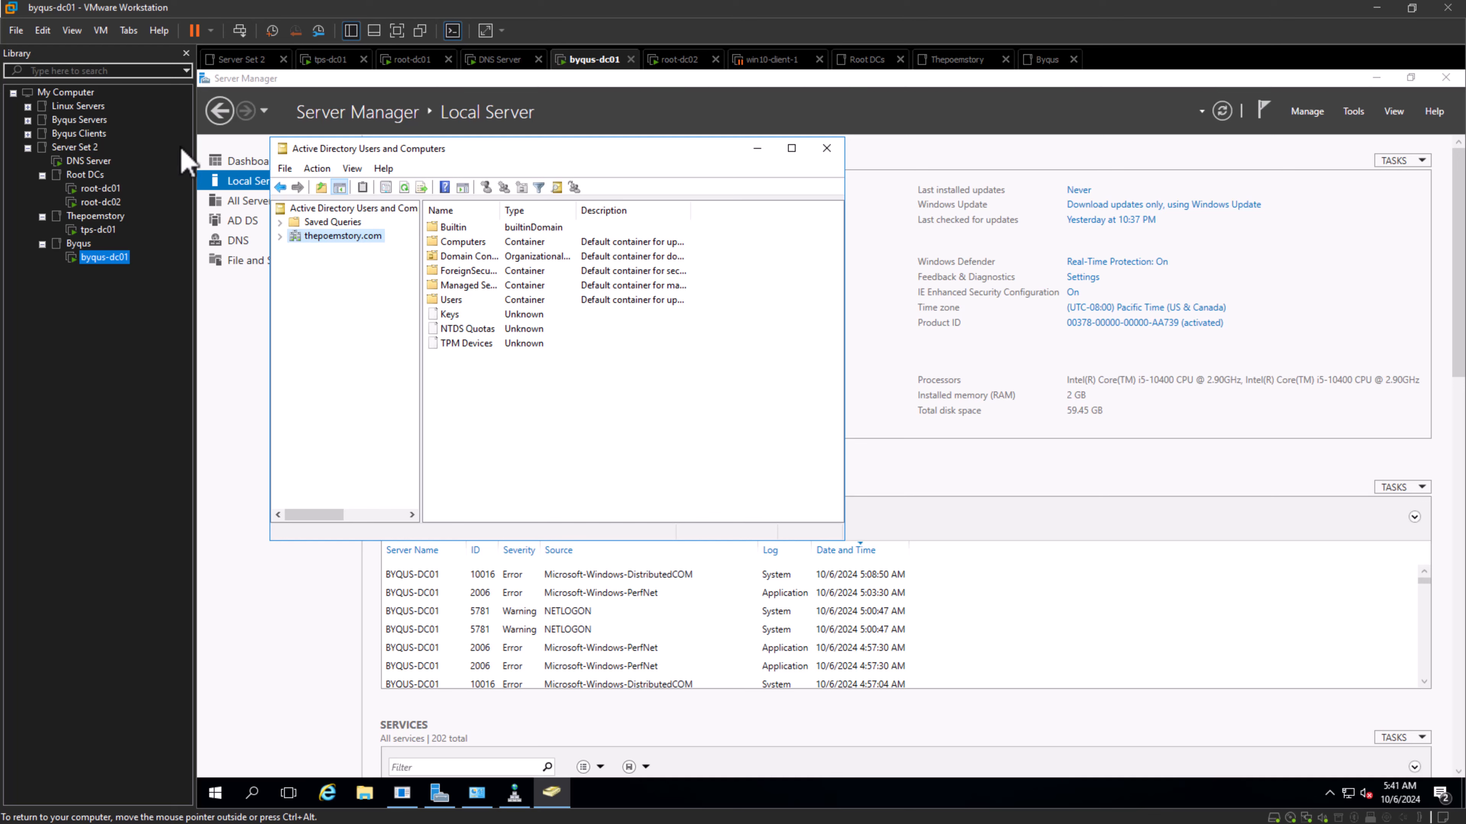
pyautogui.rightClick(355, 239)
pyautogui.click(695, 382)
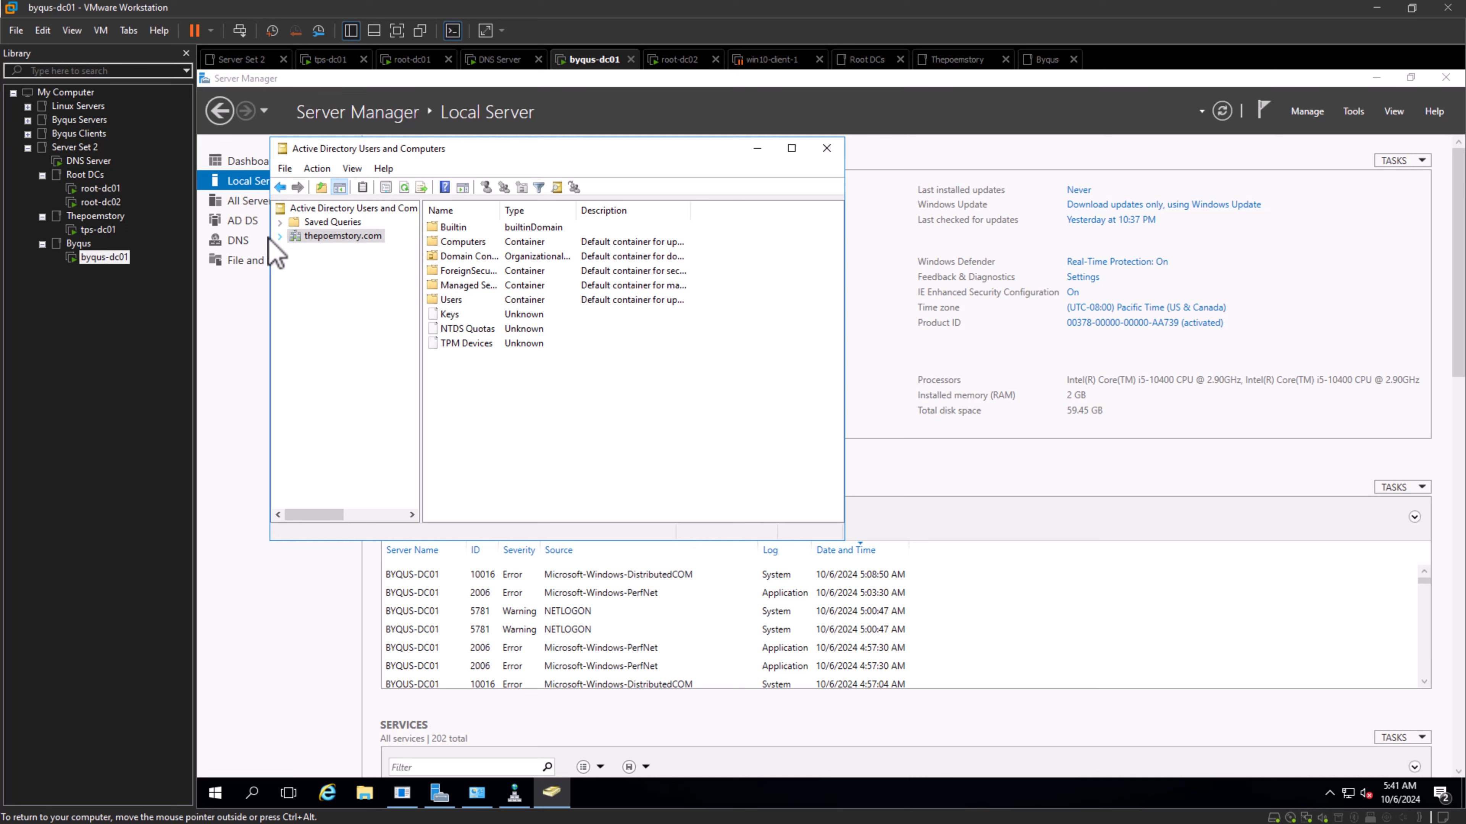
pyautogui.click(279, 238)
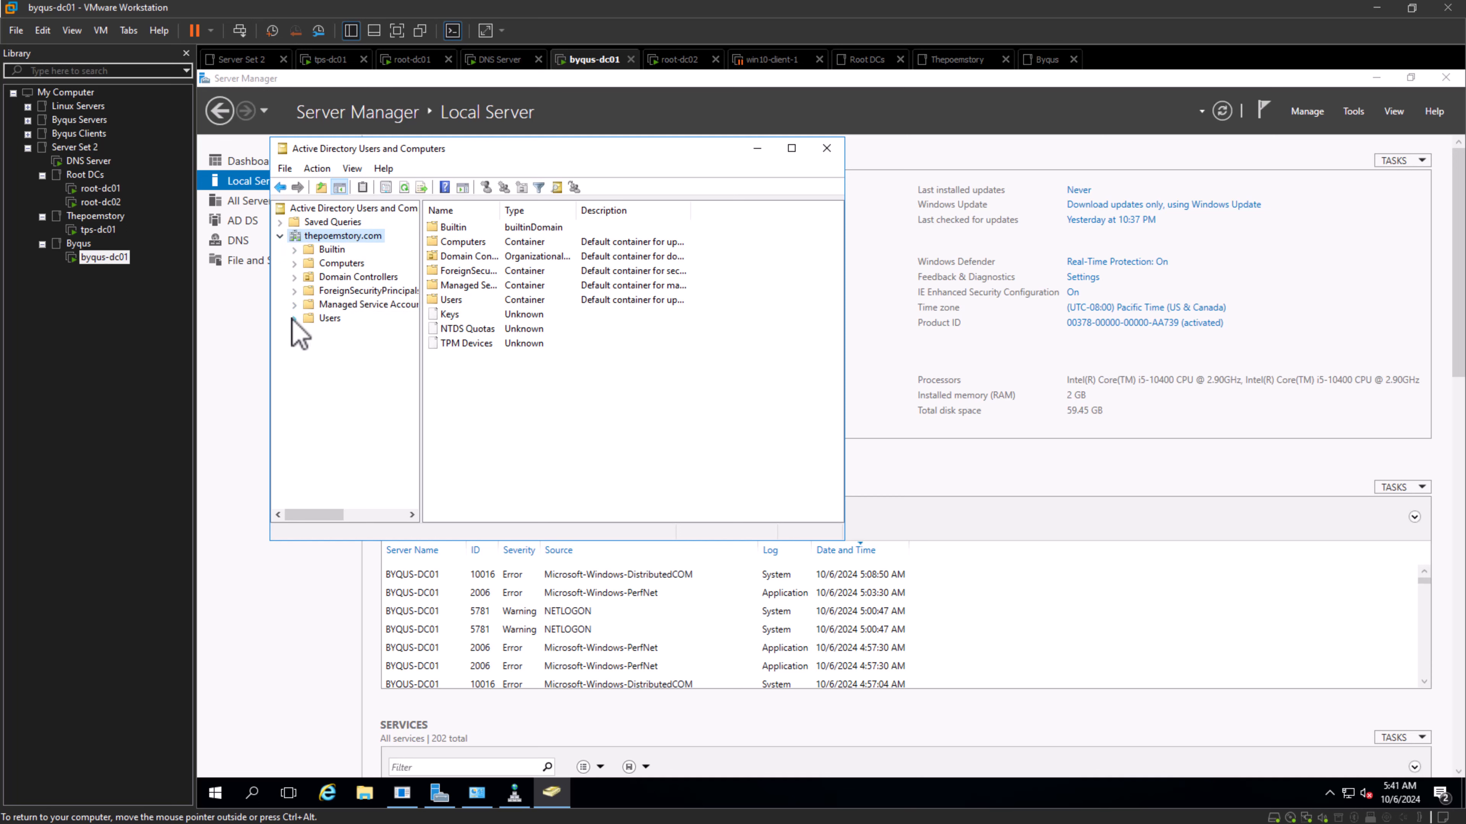
pyautogui.rightClick(318, 323)
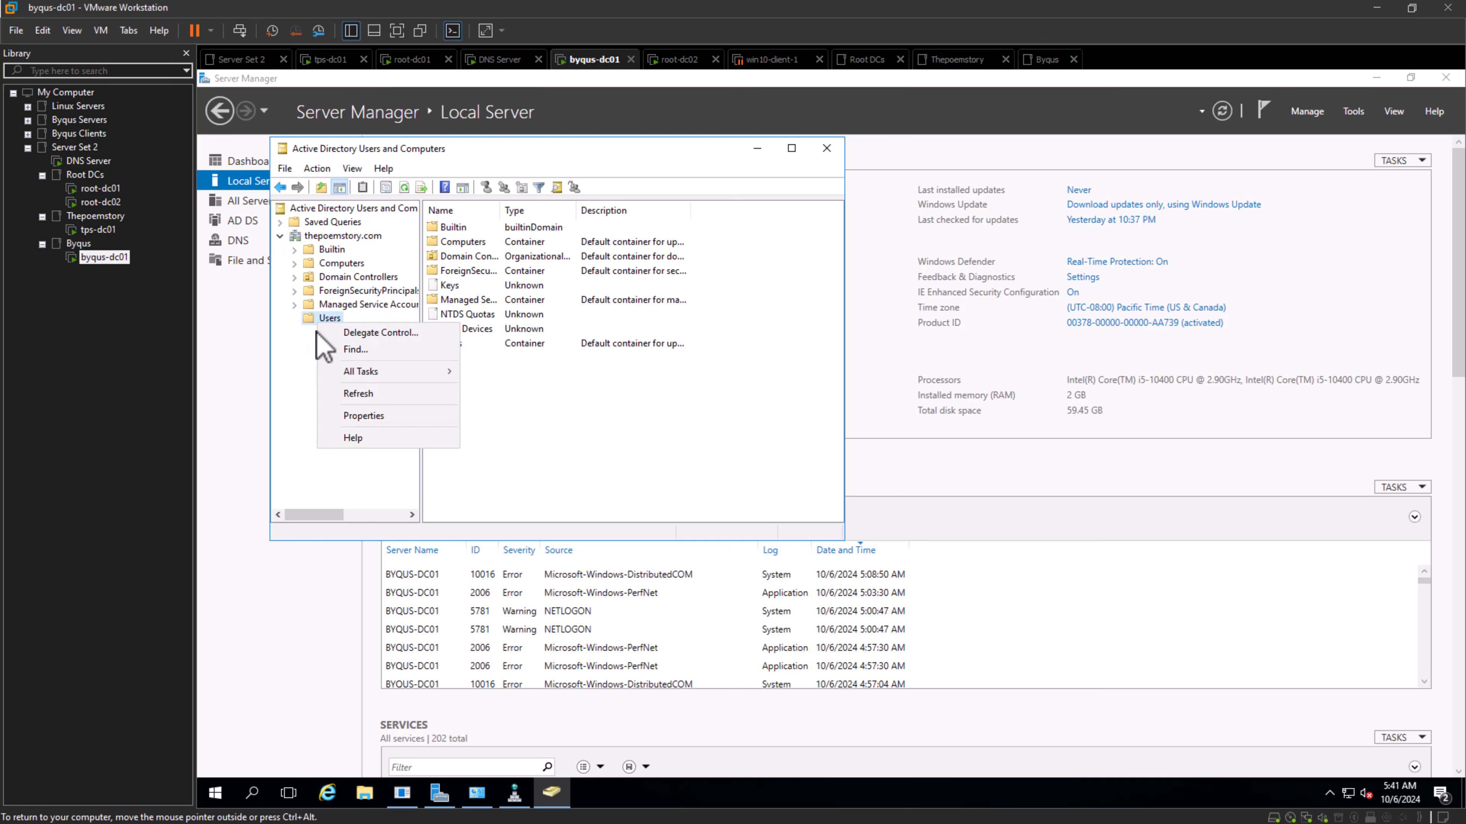
pyautogui.click(631, 460)
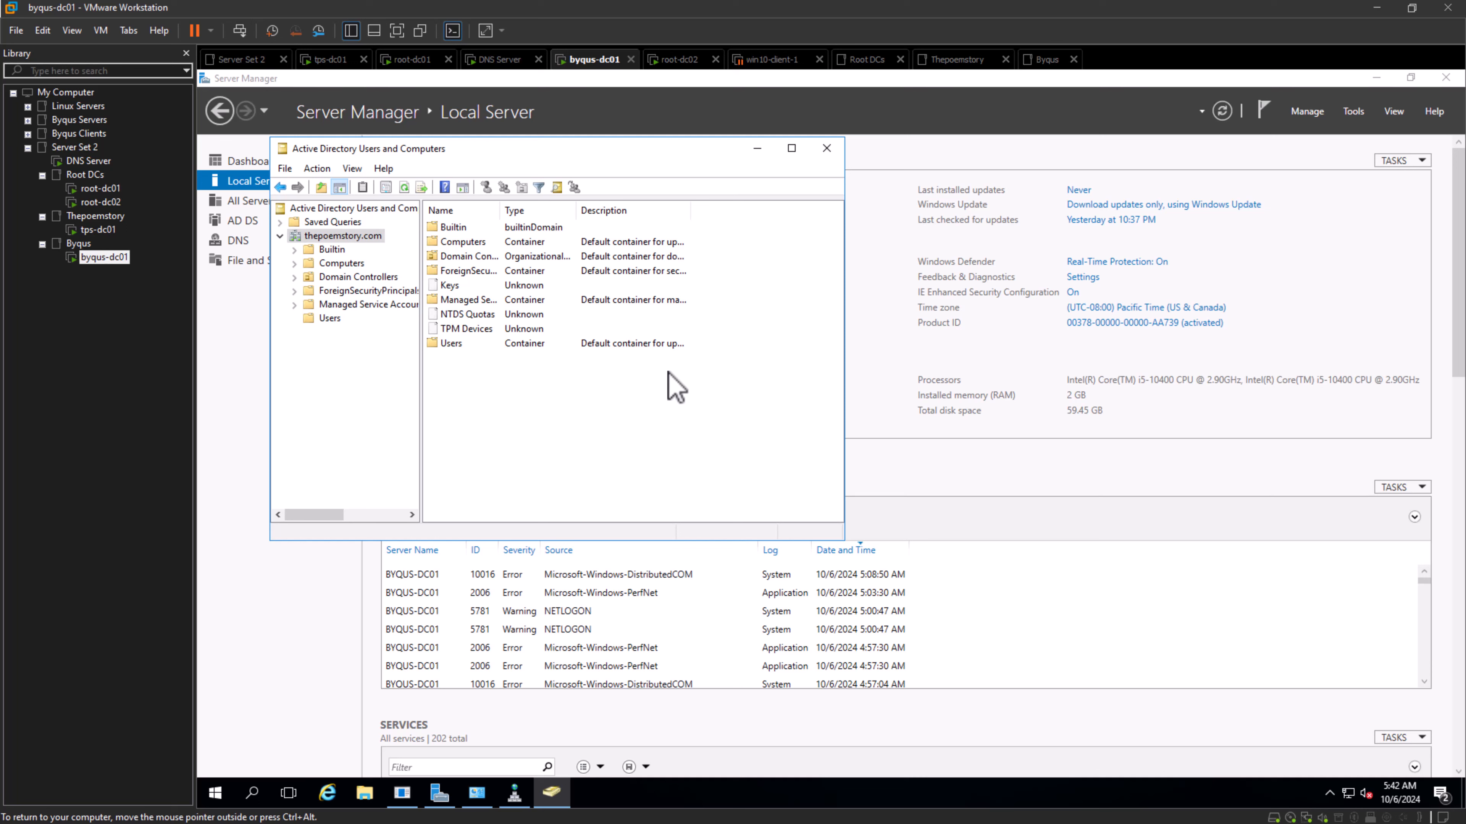
# - Bring up root-dc01, then switch to the Notepad notes and add a "======" divider and "Small Info on Trust Relationship" below DNS
pyautogui.click(94, 192)
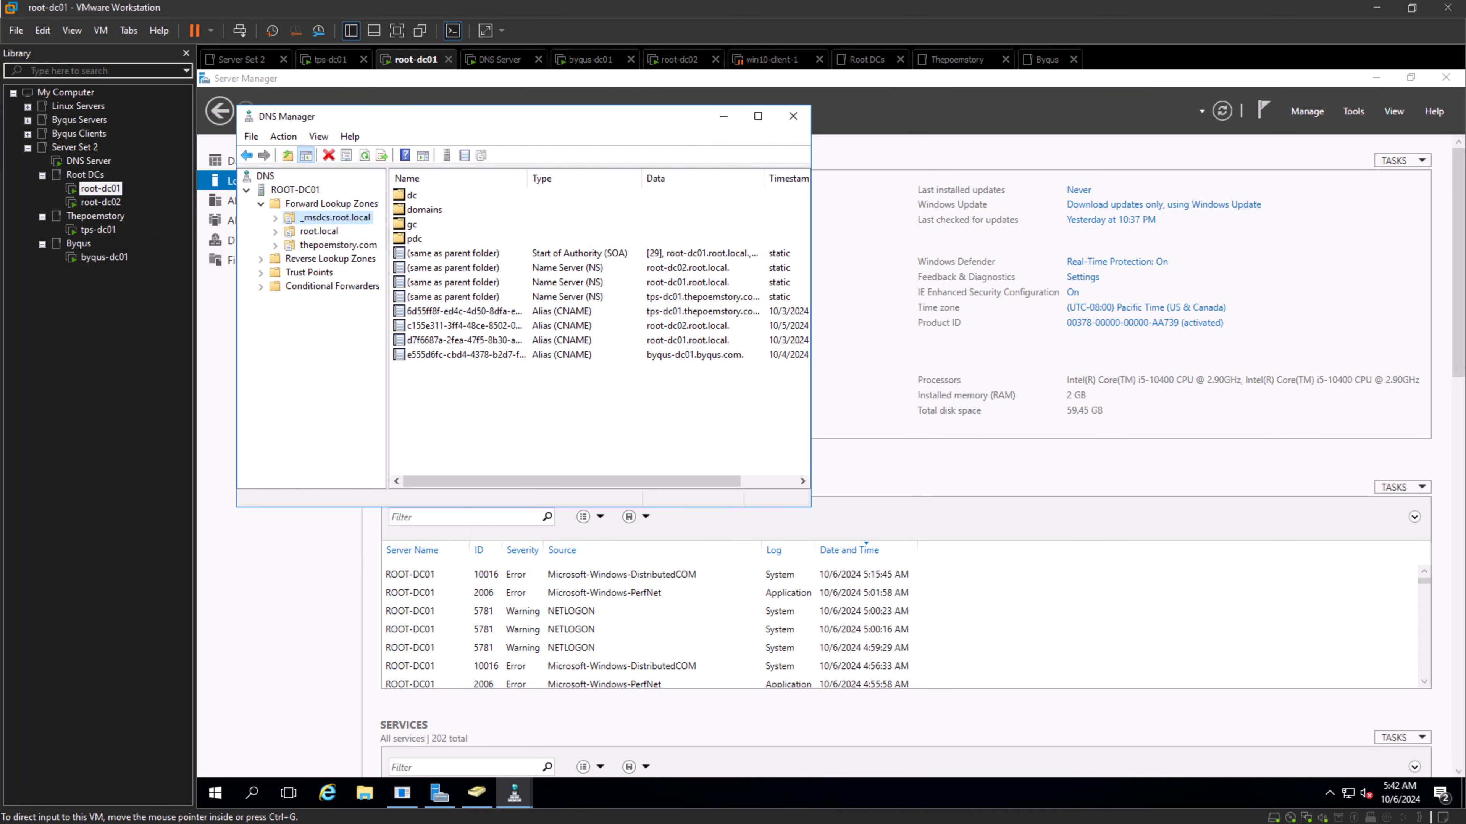
pyautogui.hotkey('alt', 'Tab')
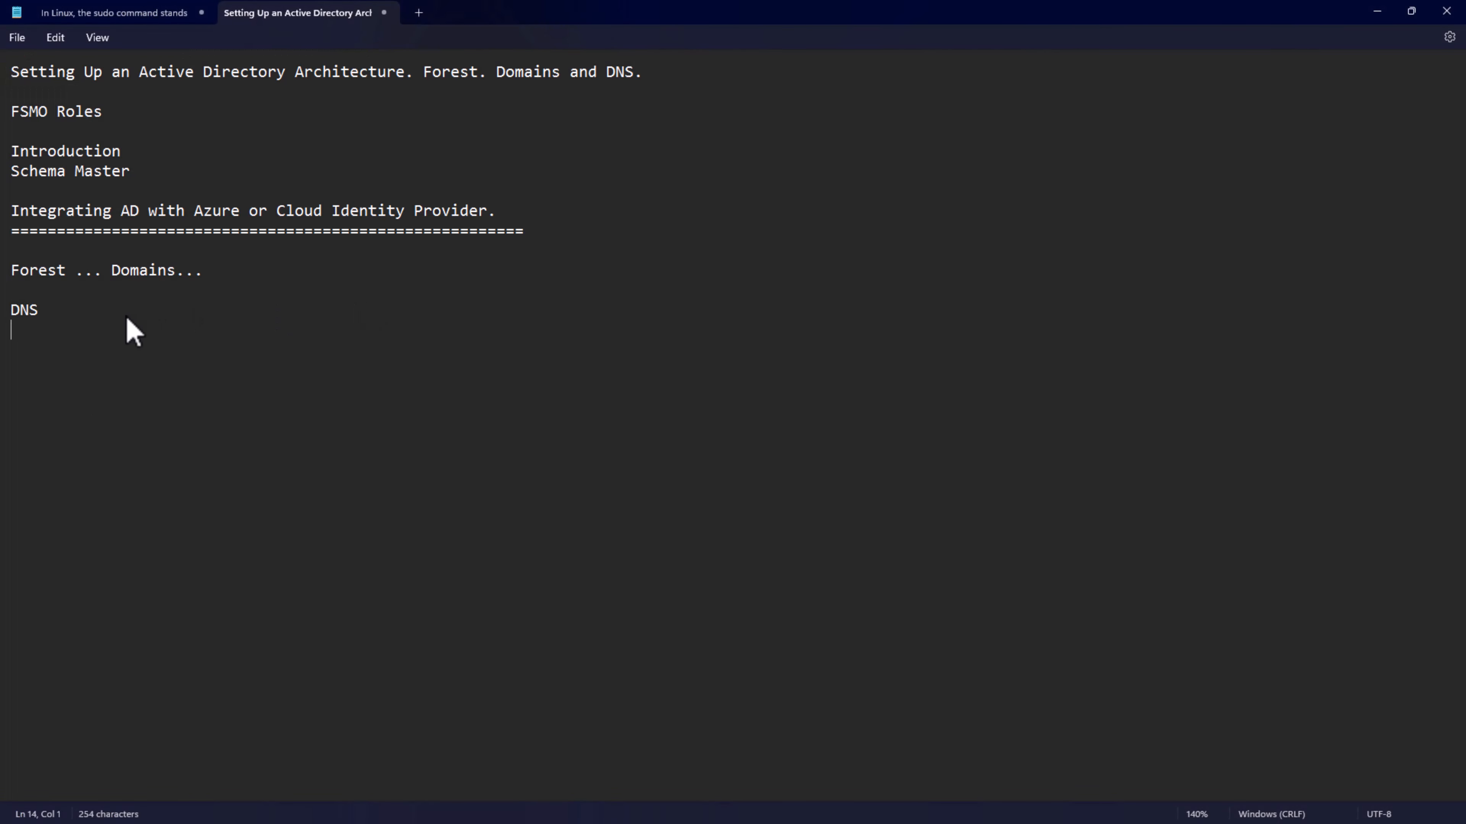
pyautogui.press('Return')
pyautogui.write('======')
pyautogui.press('Return')
pyautogui.write('Sam')
pyautogui.press('BackSpace')
pyautogui.press('BackSpace')
pyautogui.write('mall Info on')
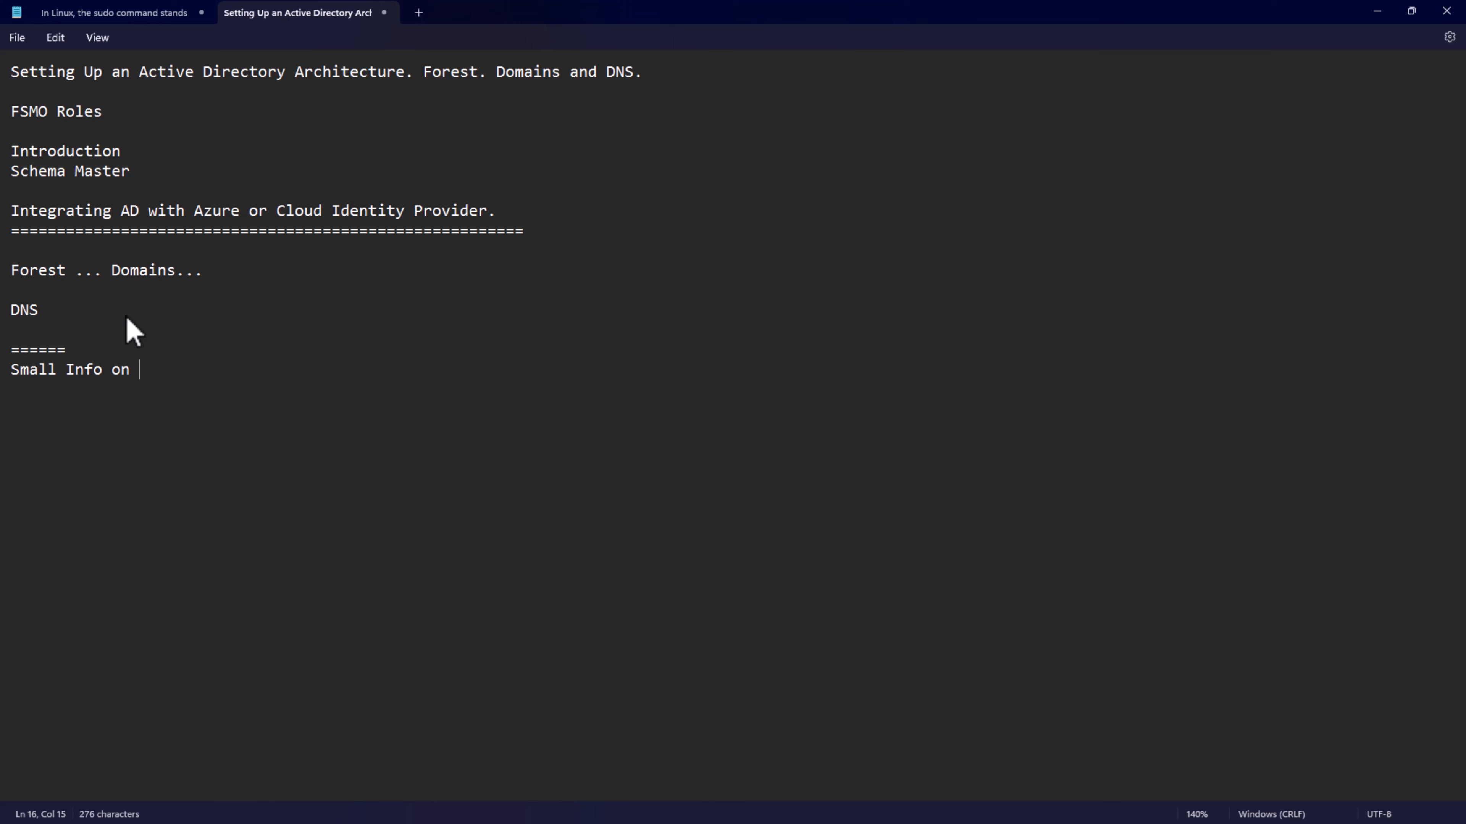
pyautogui.write(' Trust Relationship')
pyautogui.press('Return')
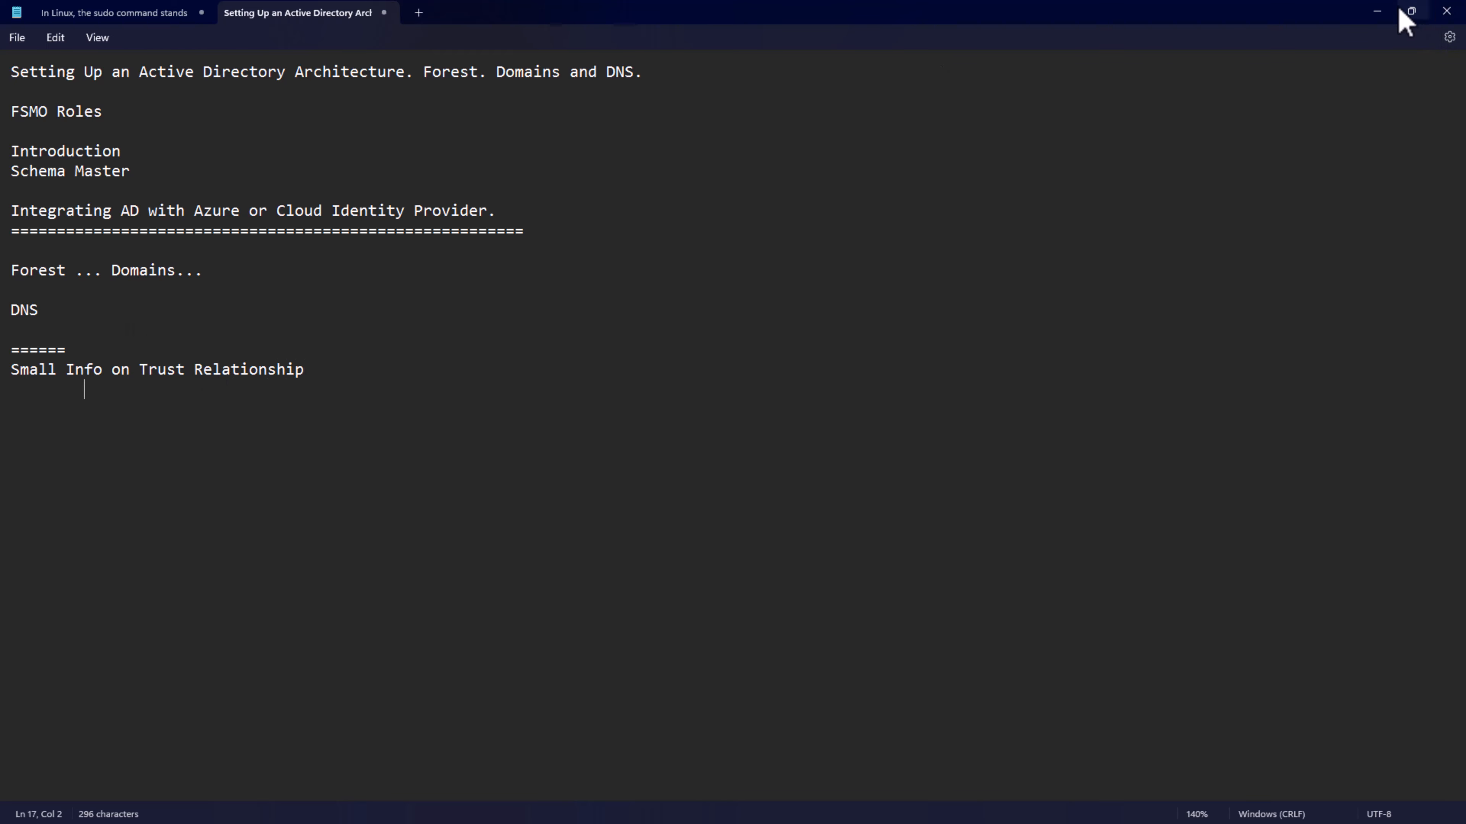
# - Return to root-dc01 and open Active Directory Domains and Trusts
pyautogui.click(1378, 12)
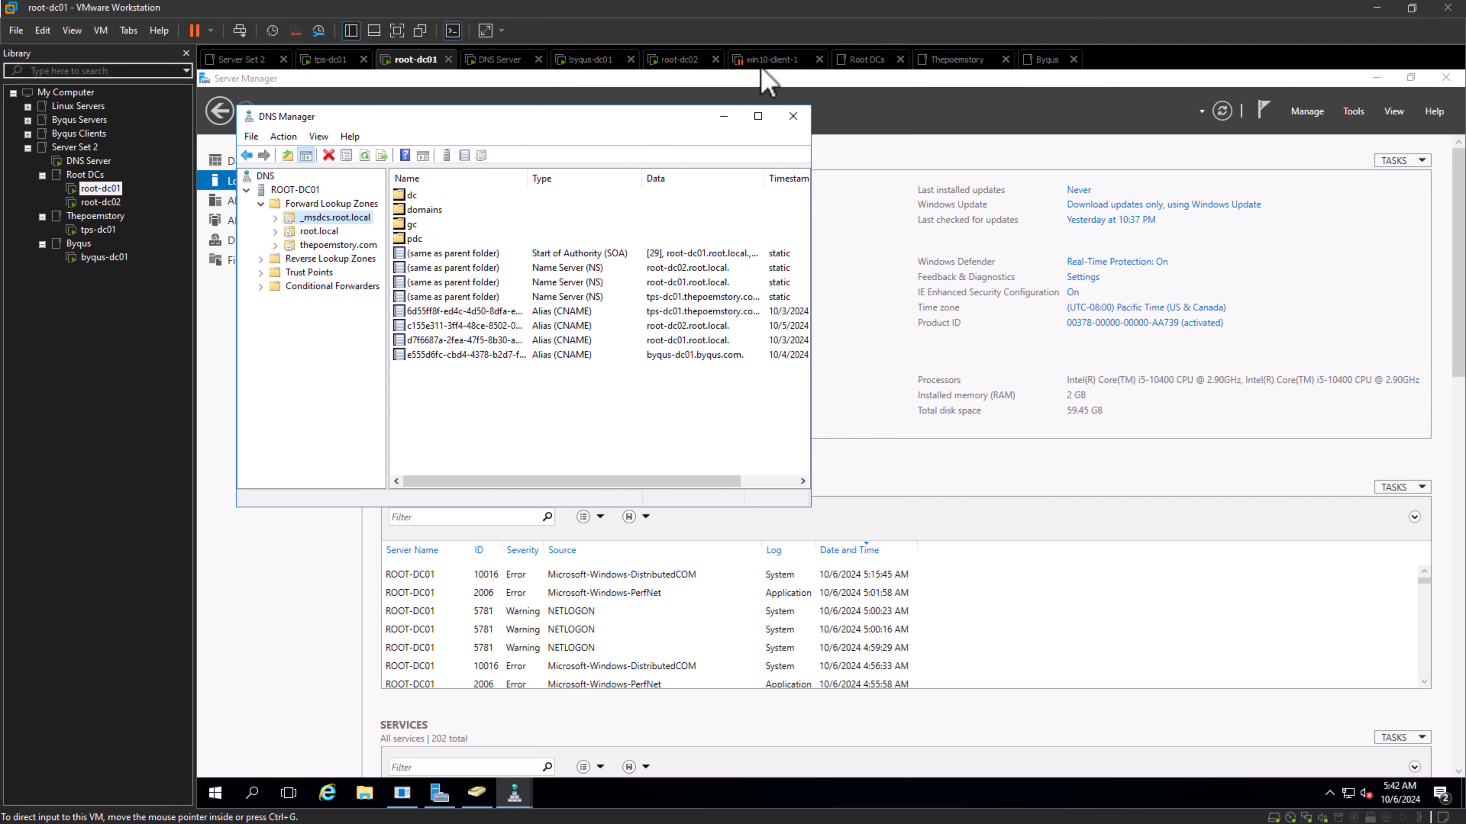
pyautogui.click(1348, 113)
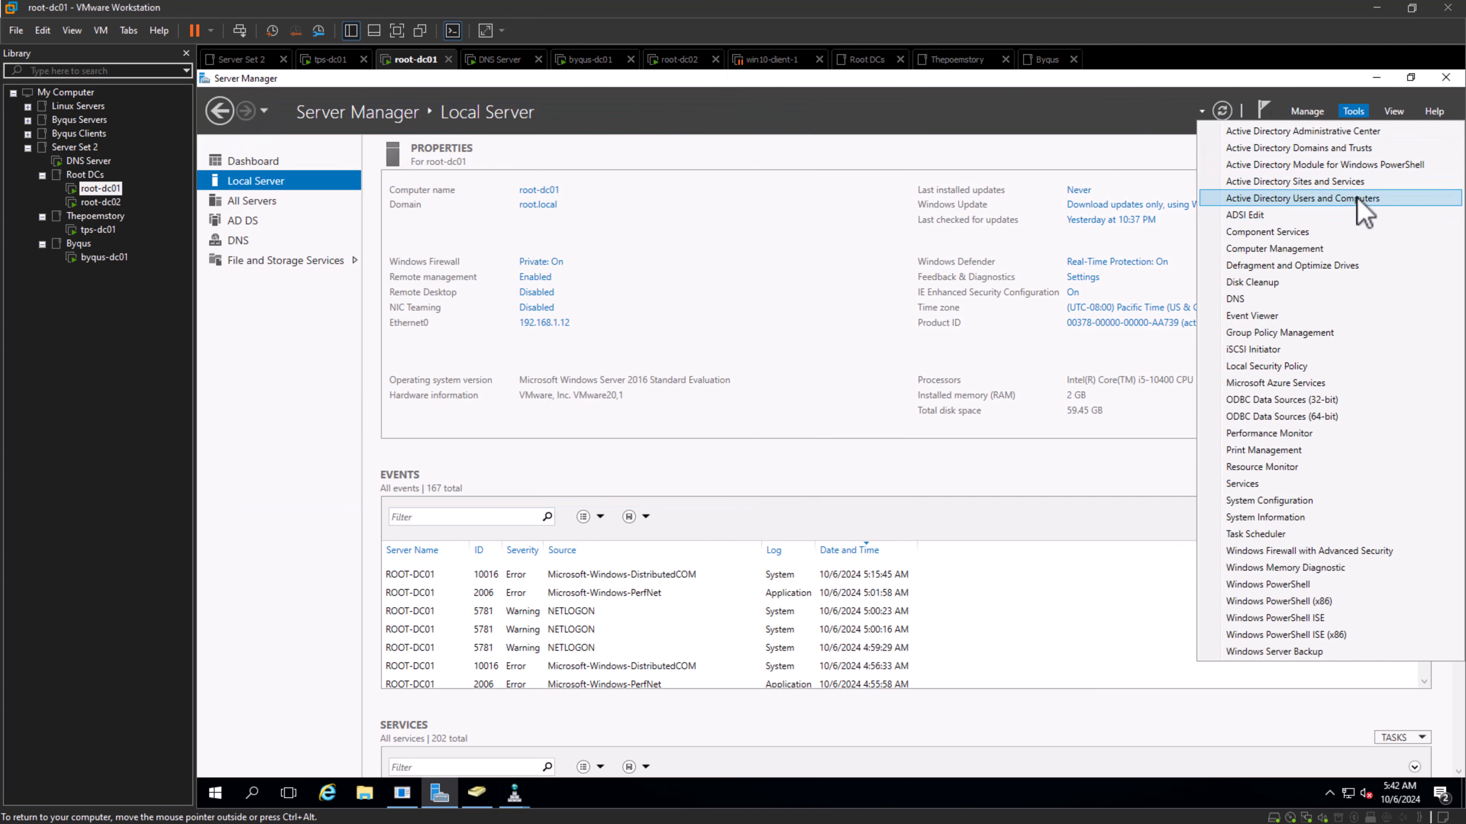
pyautogui.click(1349, 148)
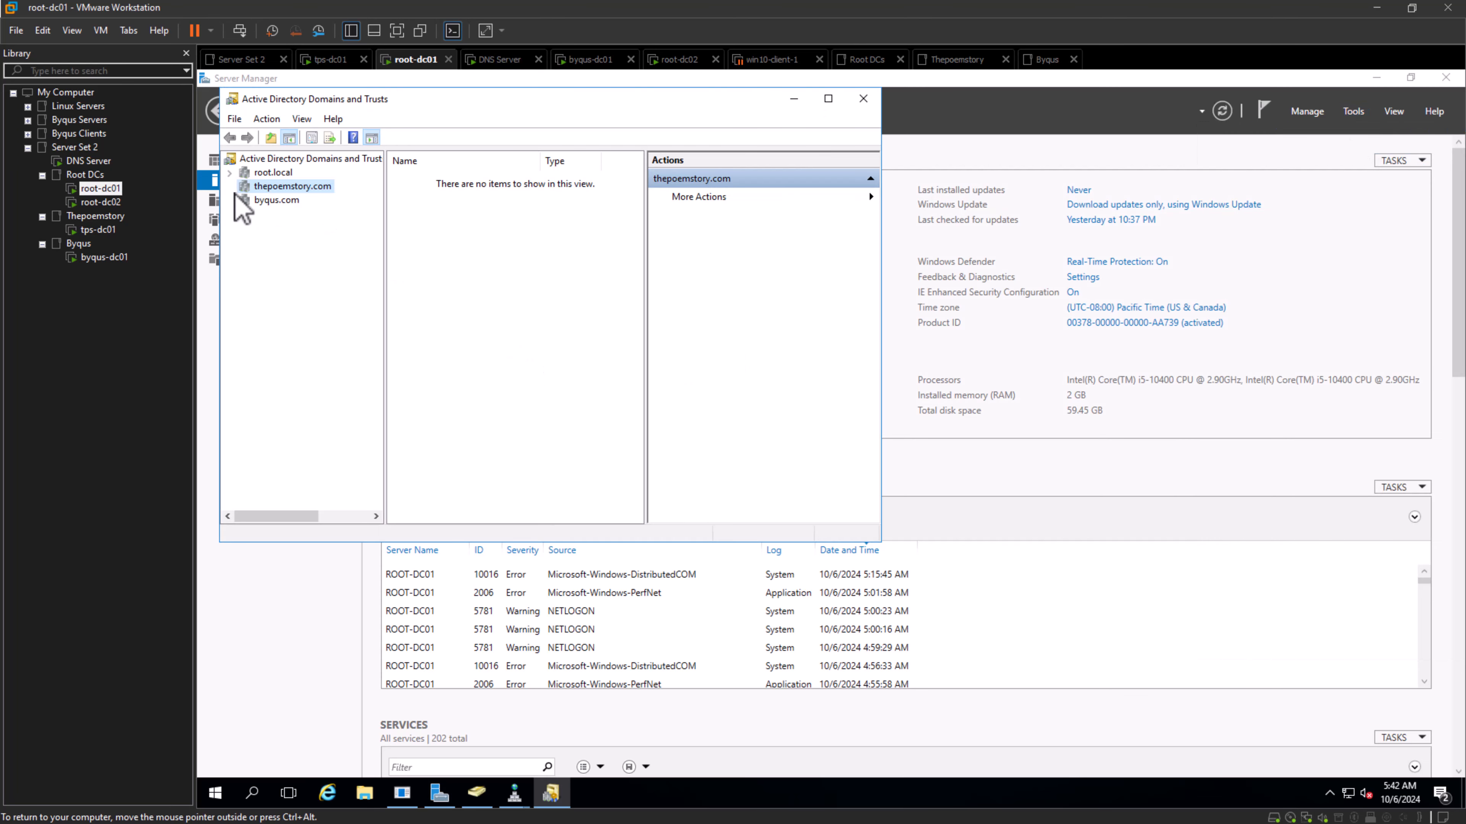
# - Examine root.local's outgoing and incoming trusts with byqus.com and thepoemstory.com, and close its properties unchanged
pyautogui.click(274, 200)
pyautogui.click(272, 172)
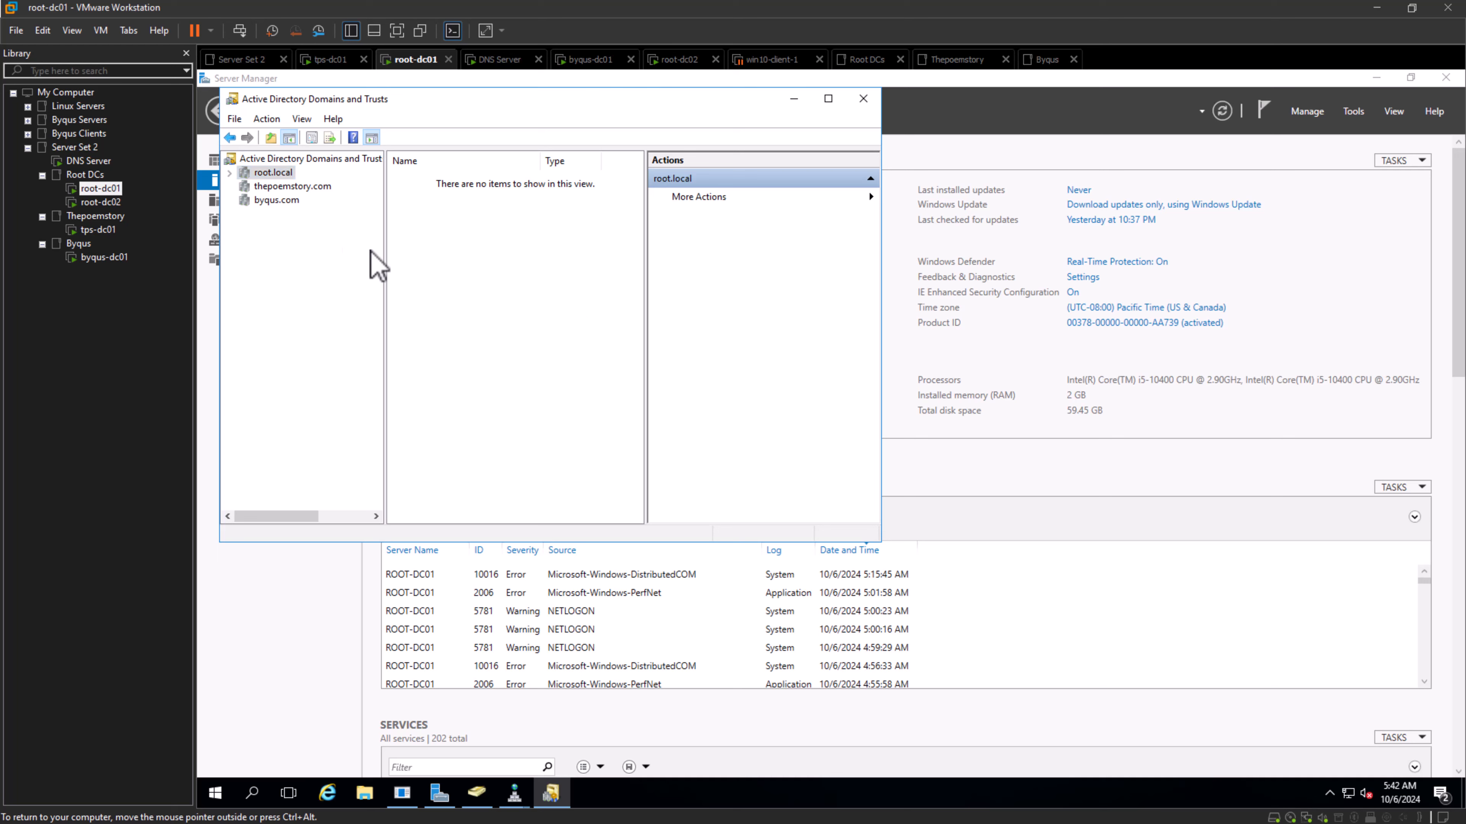
pyautogui.rightClick(273, 174)
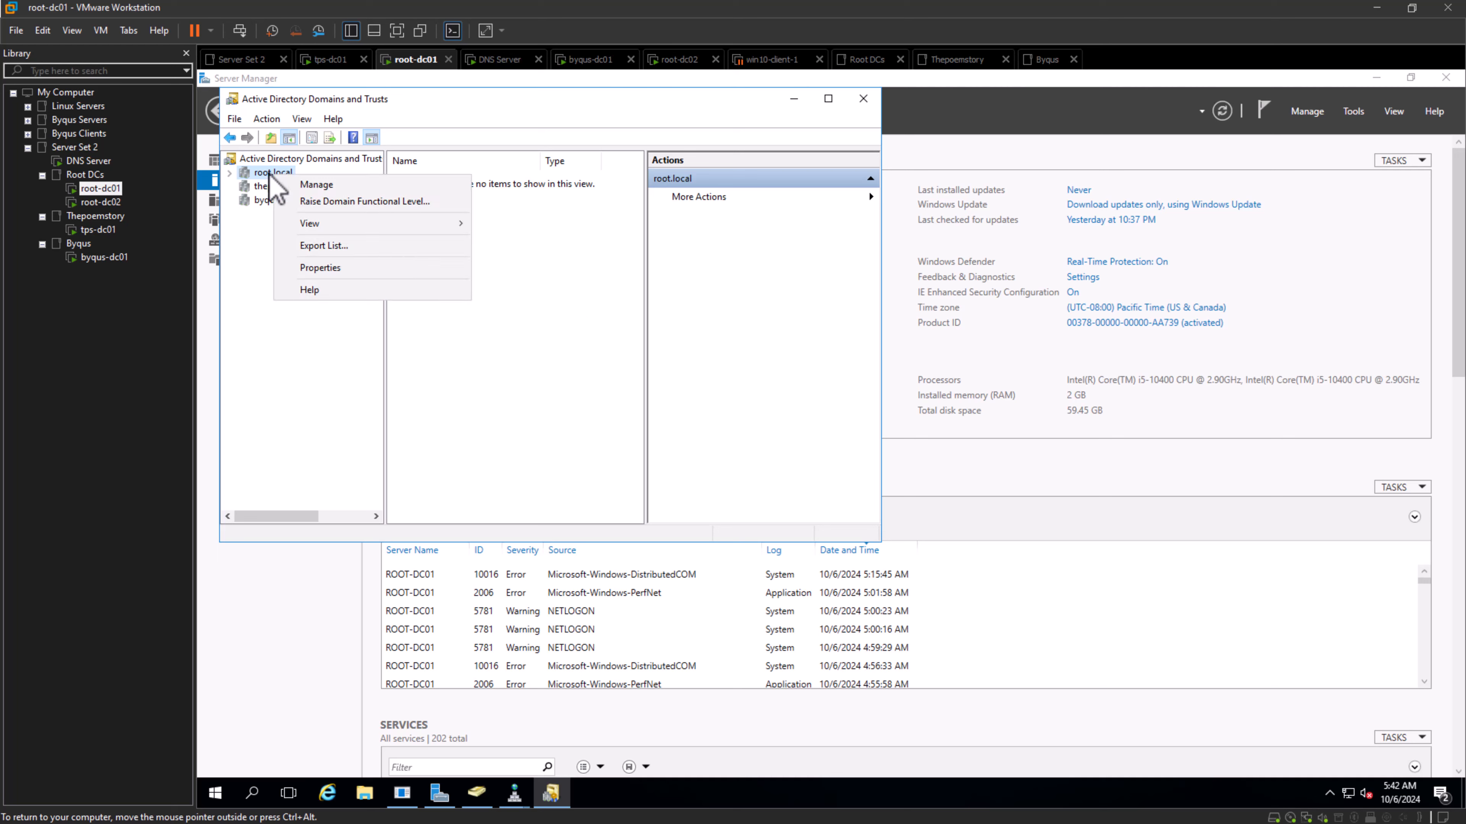
pyautogui.click(352, 269)
pyautogui.click(463, 184)
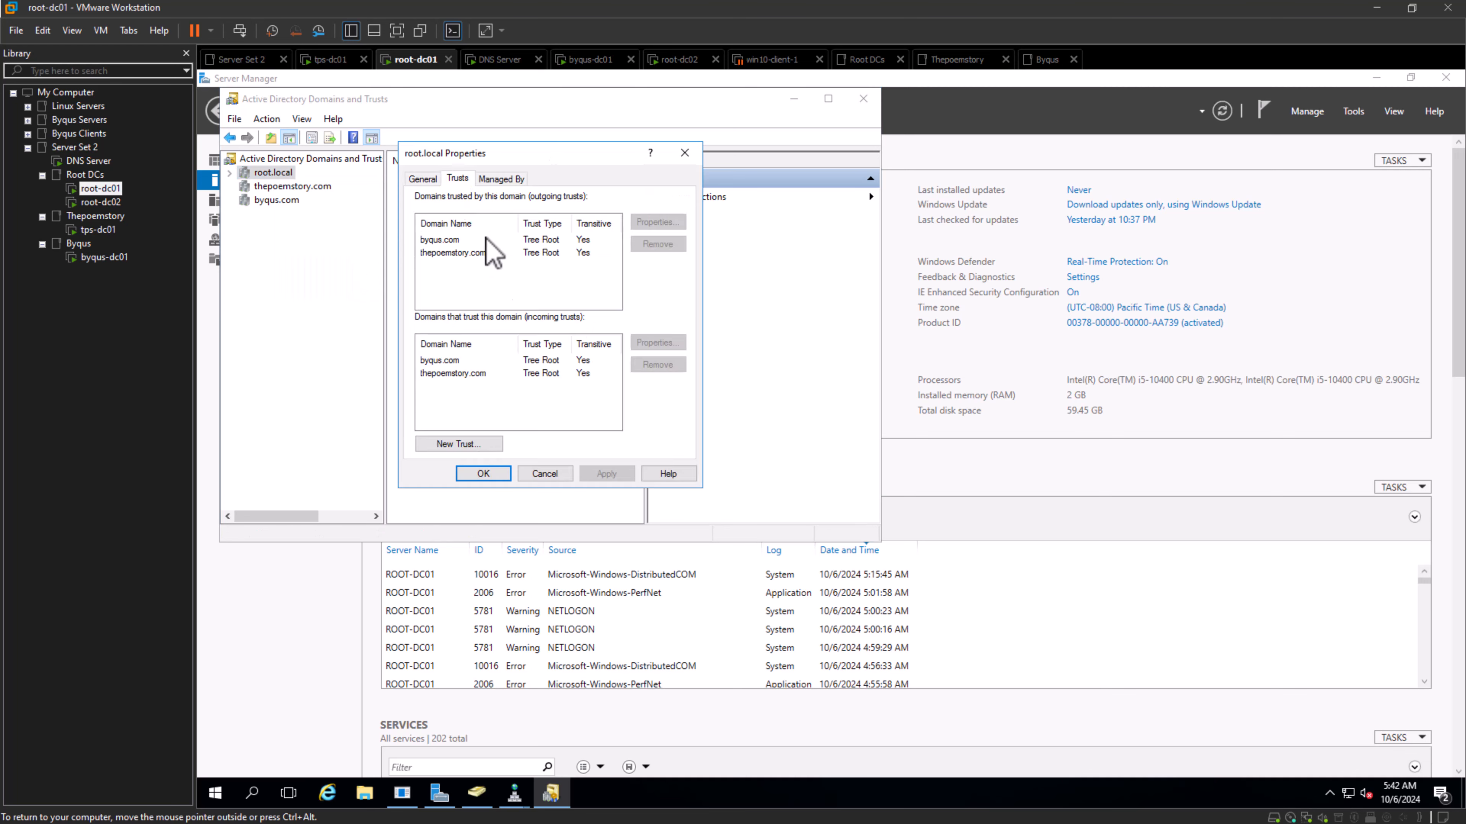
pyautogui.click(460, 248)
pyautogui.click(460, 253)
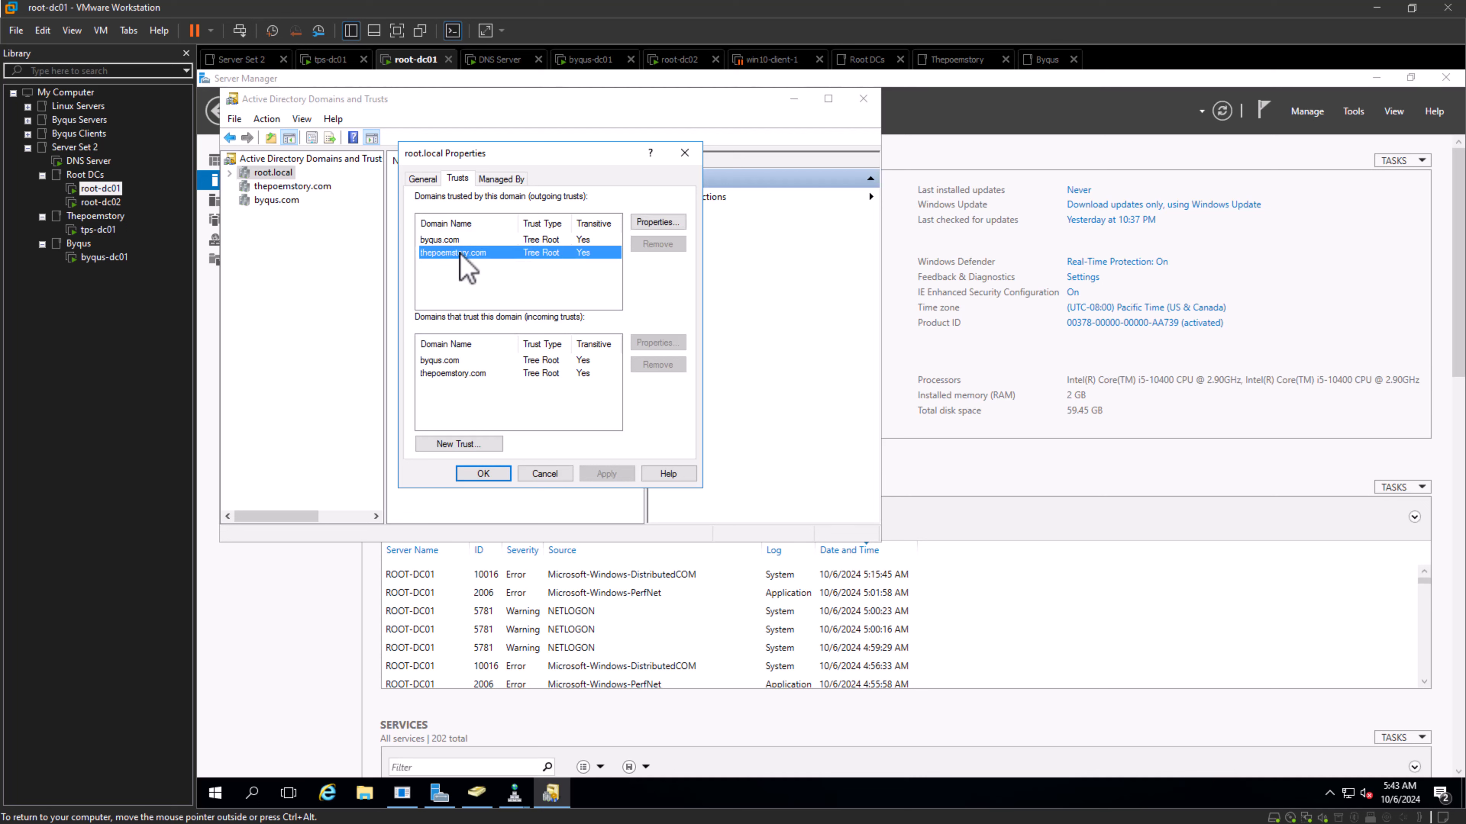
pyautogui.click(463, 360)
pyautogui.click(466, 373)
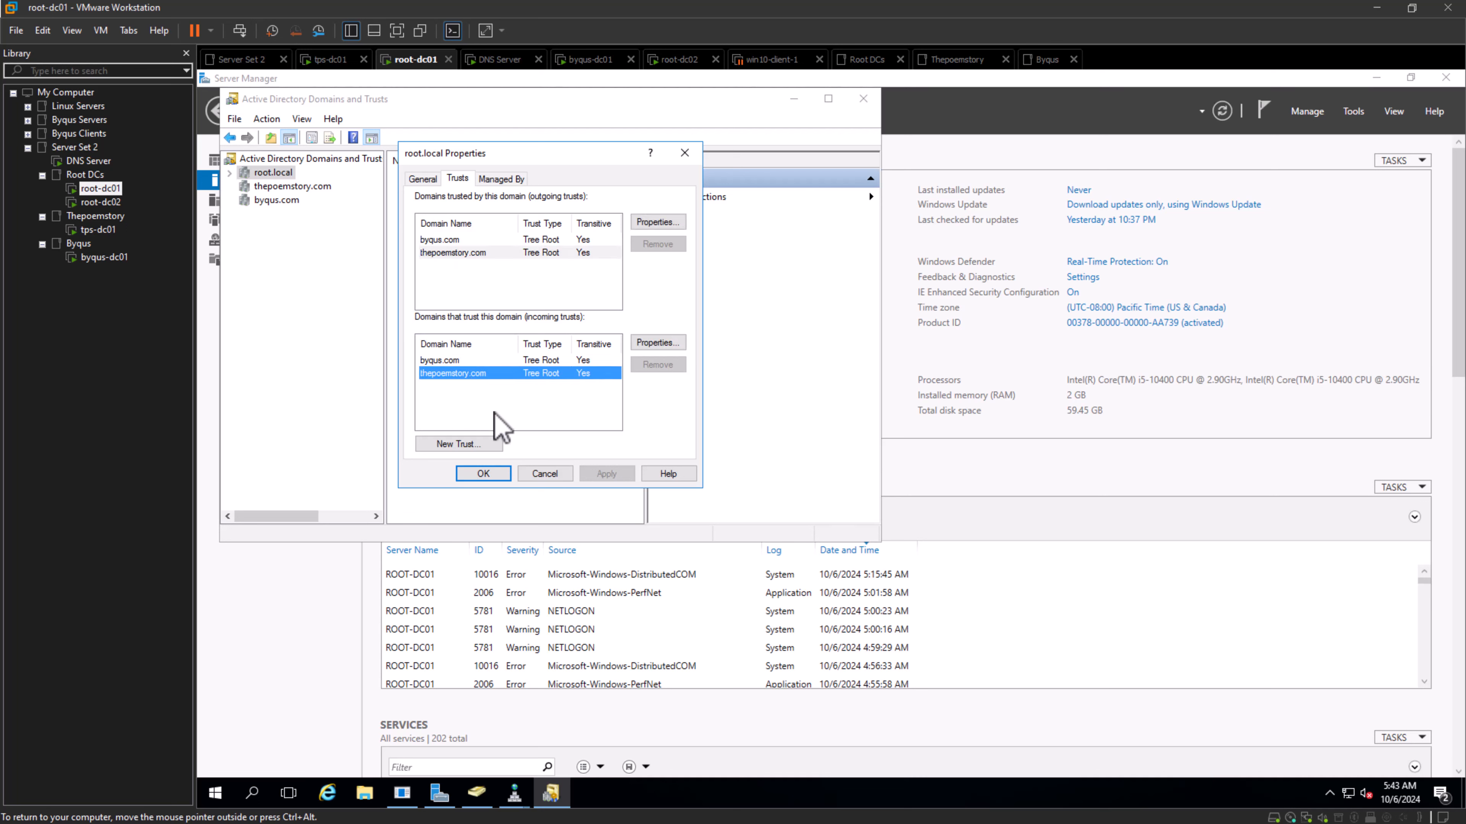
pyautogui.click(529, 480)
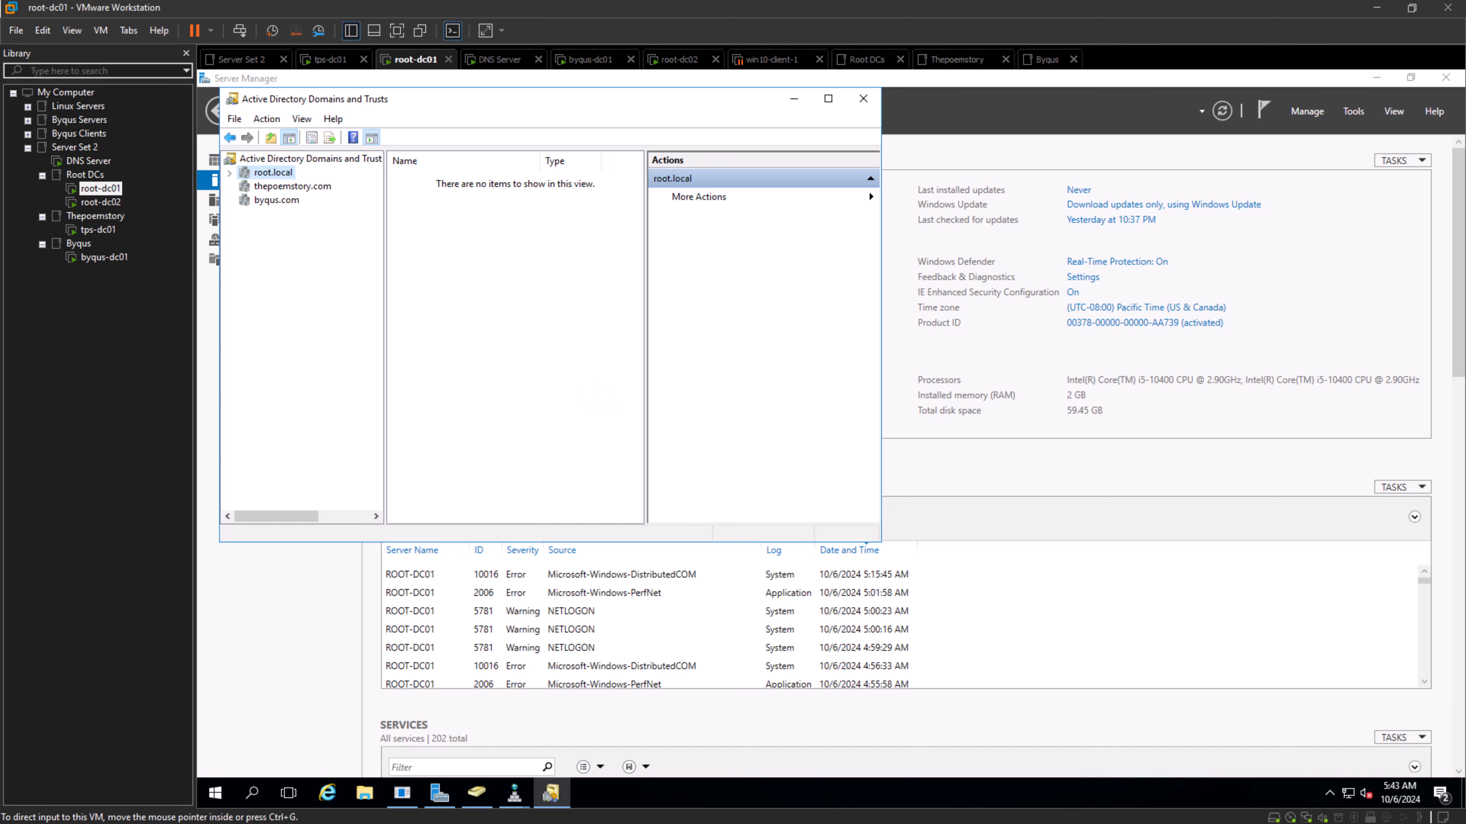
# - Switch to the forest diagram in Microsoft Whiteboard and activate inking to draw beside it
pyautogui.hotkey('alt', 'Tab')
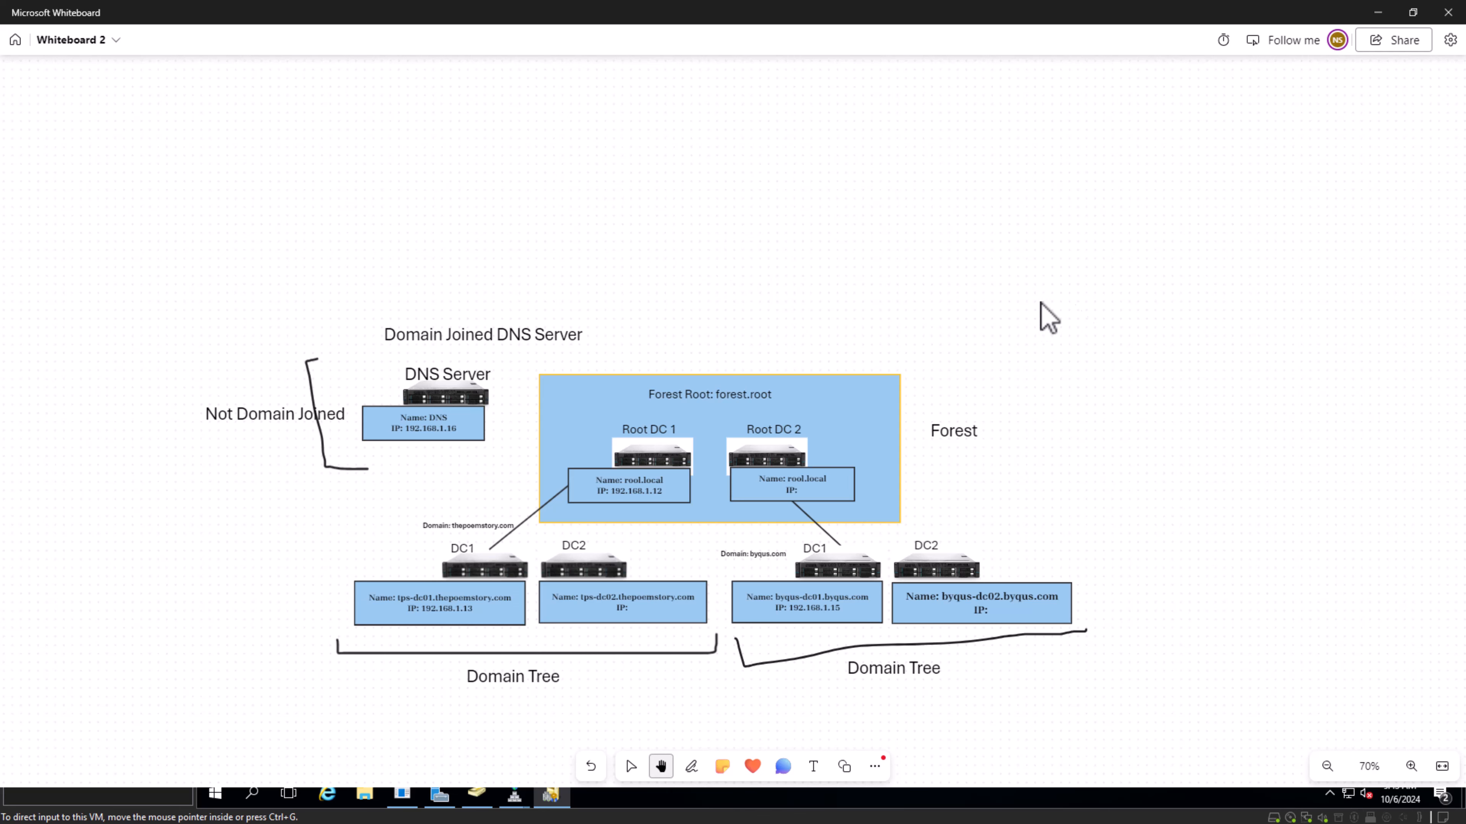
pyautogui.scroll(-1, 1079, 320)
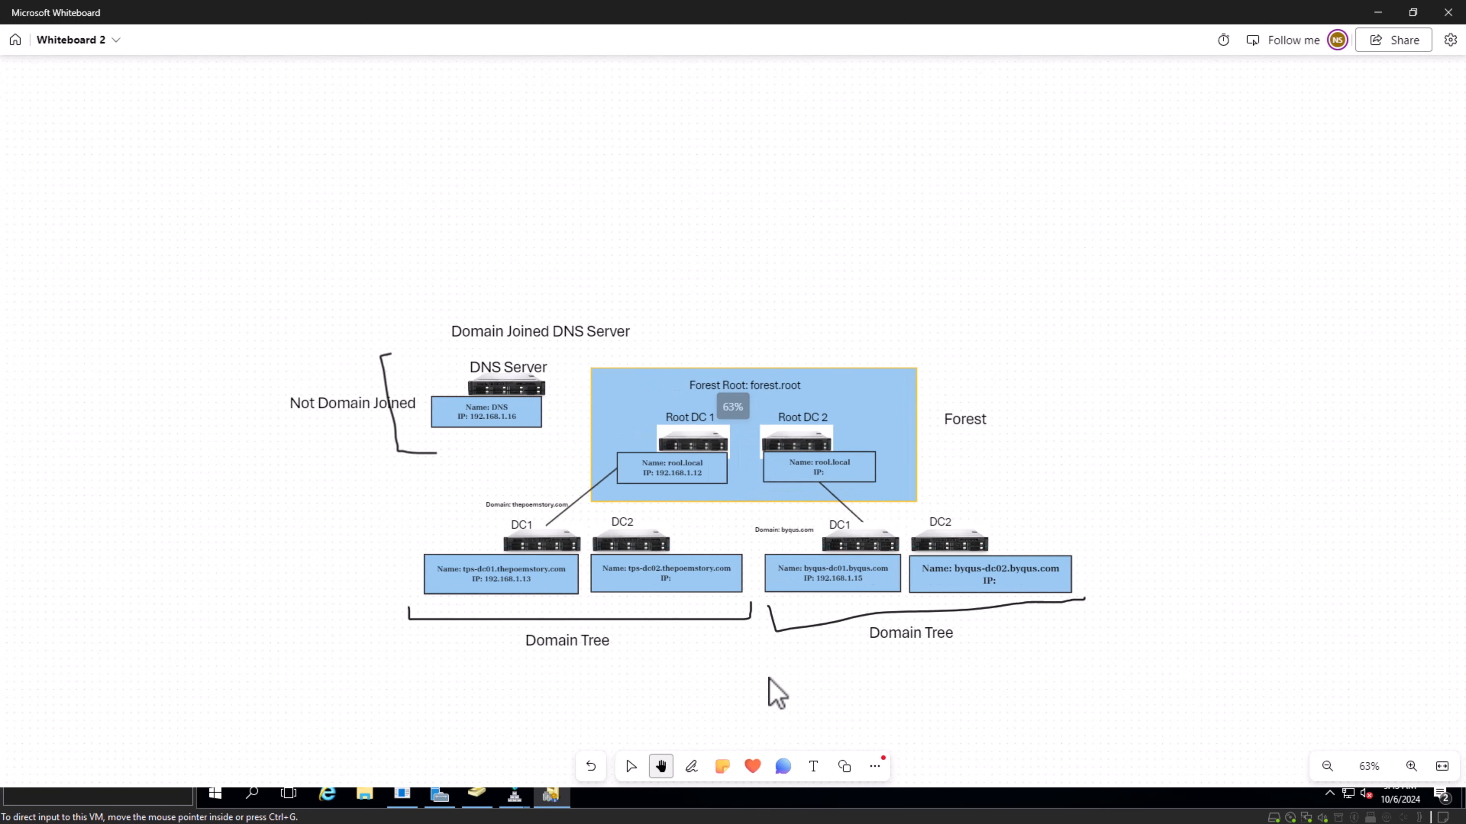
pyautogui.click(685, 771)
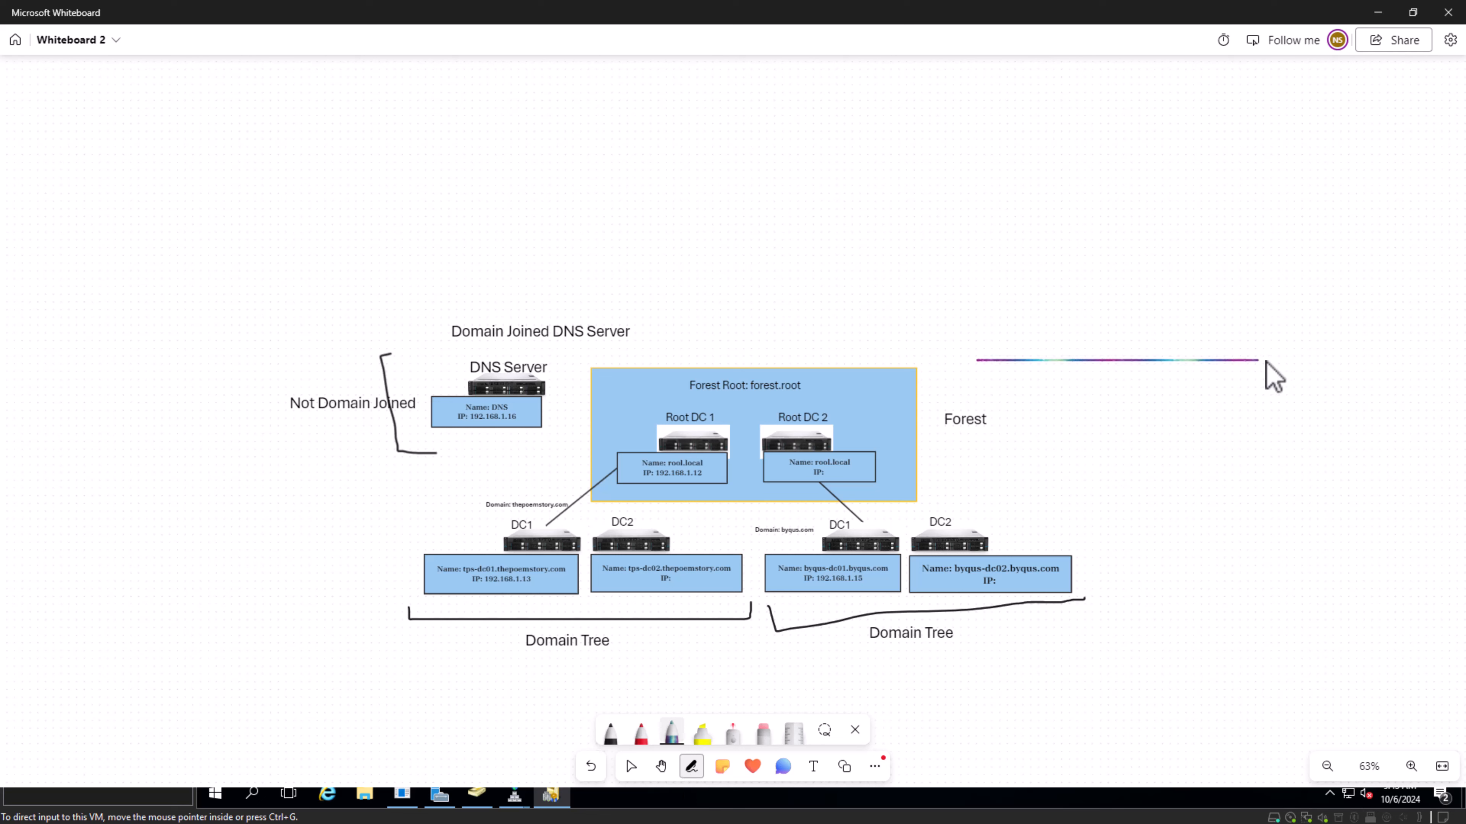
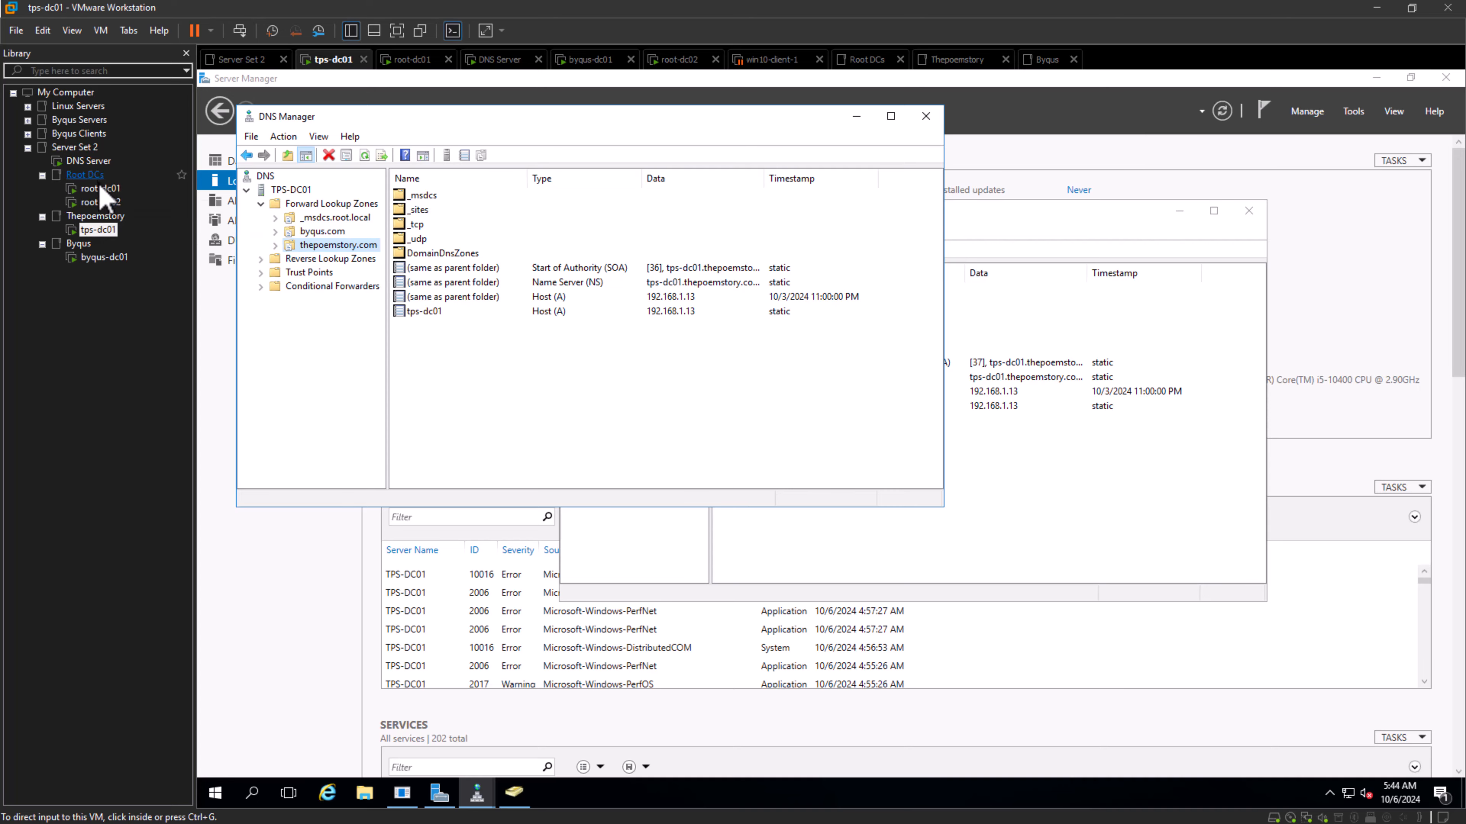
# - Close Active Directory Domains and Trusts on root-dc01 and both DNS Manager windows on tps-dc01
pyautogui.click(100, 190)
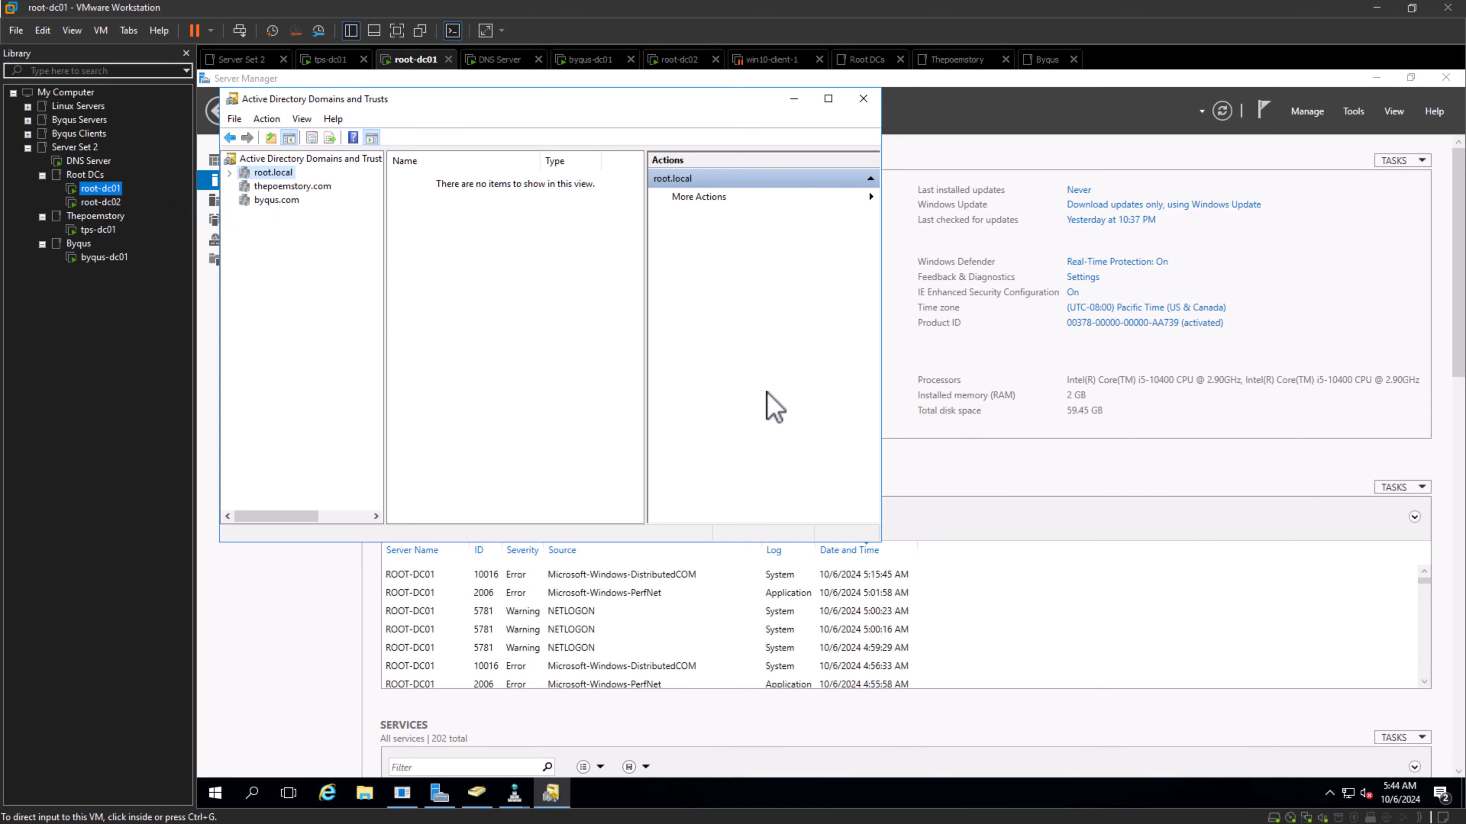
pyautogui.click(864, 99)
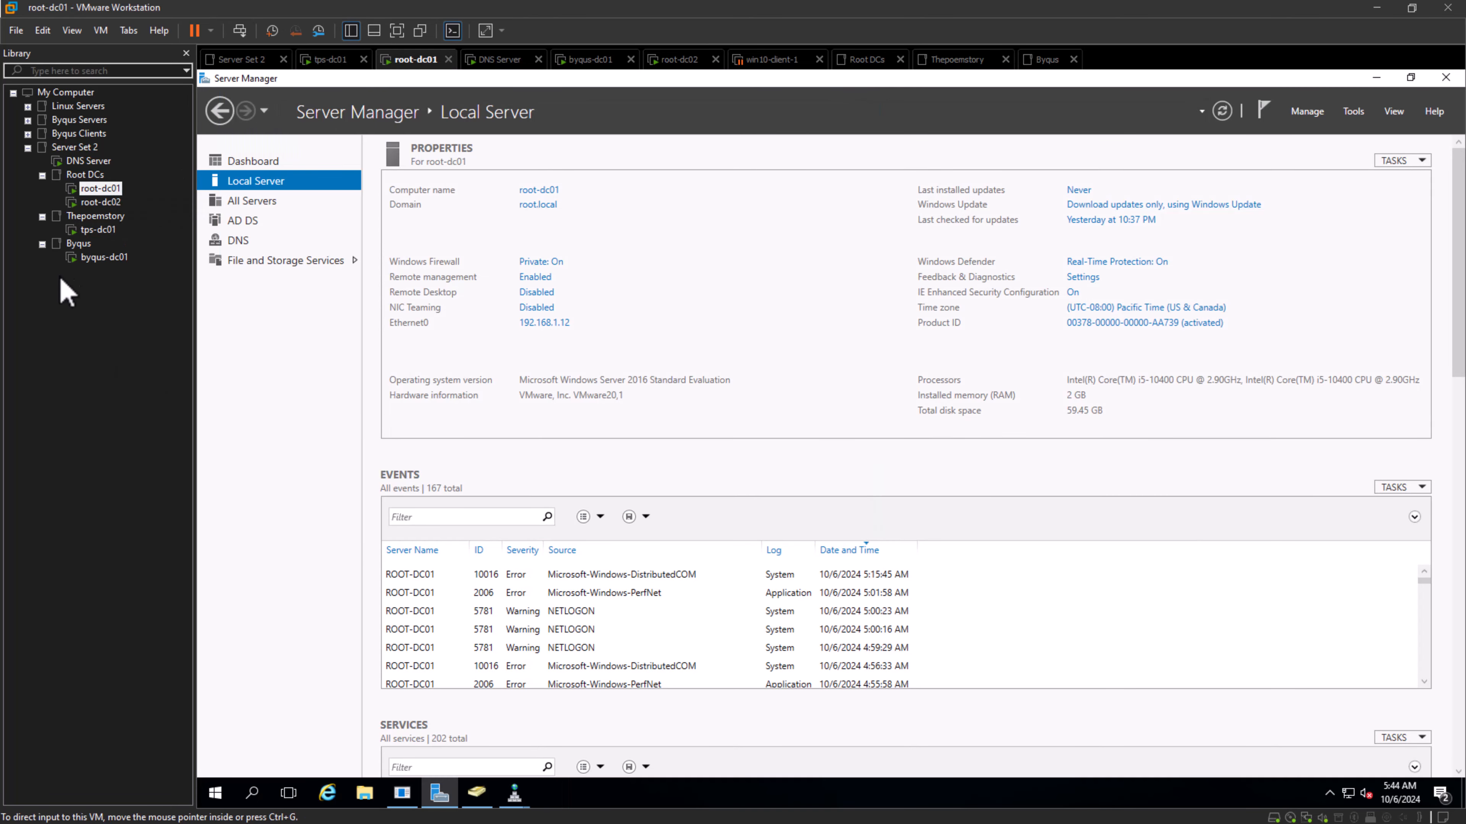
pyautogui.click(98, 229)
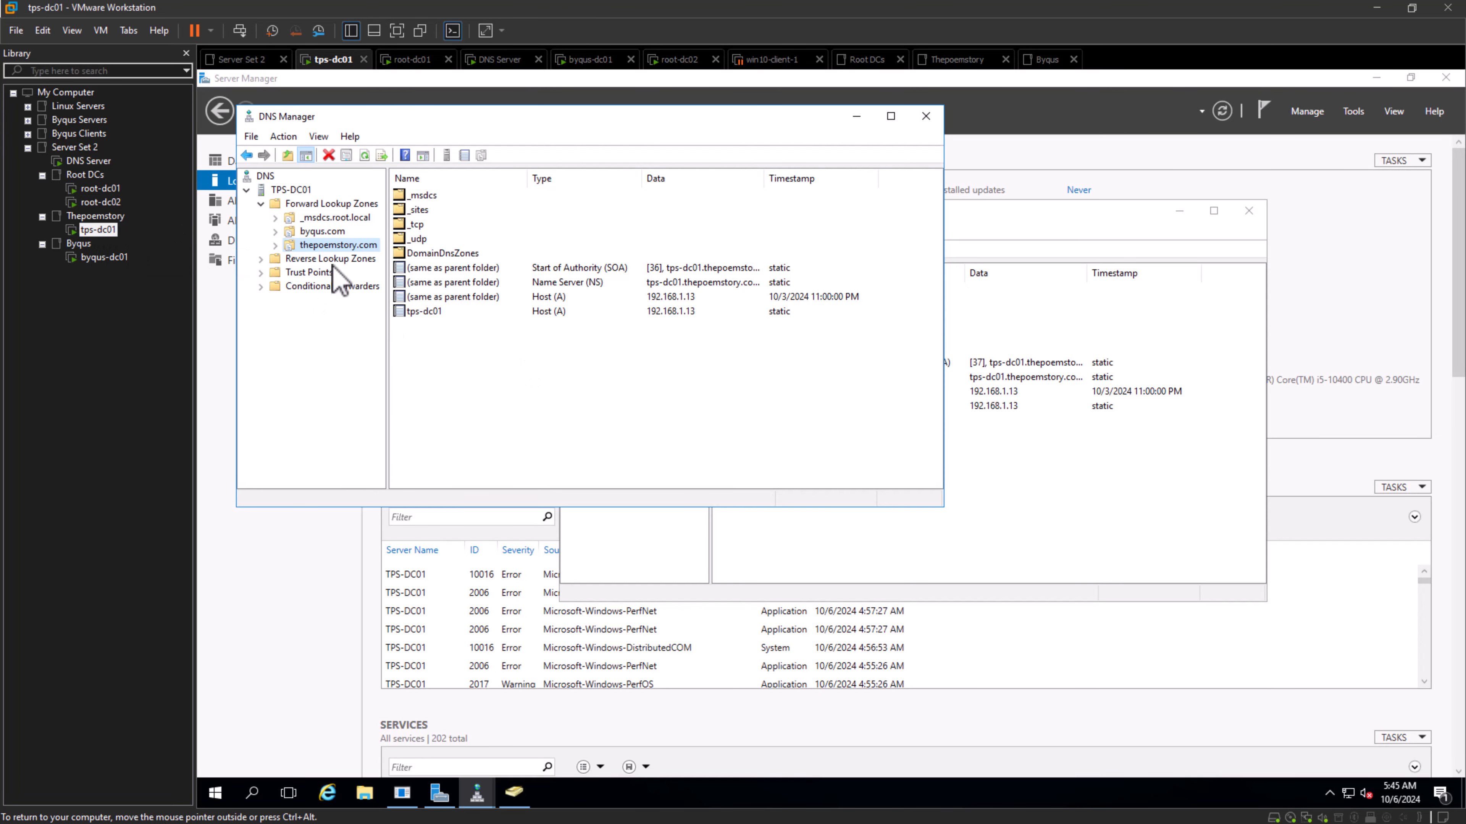
pyautogui.click(260, 204)
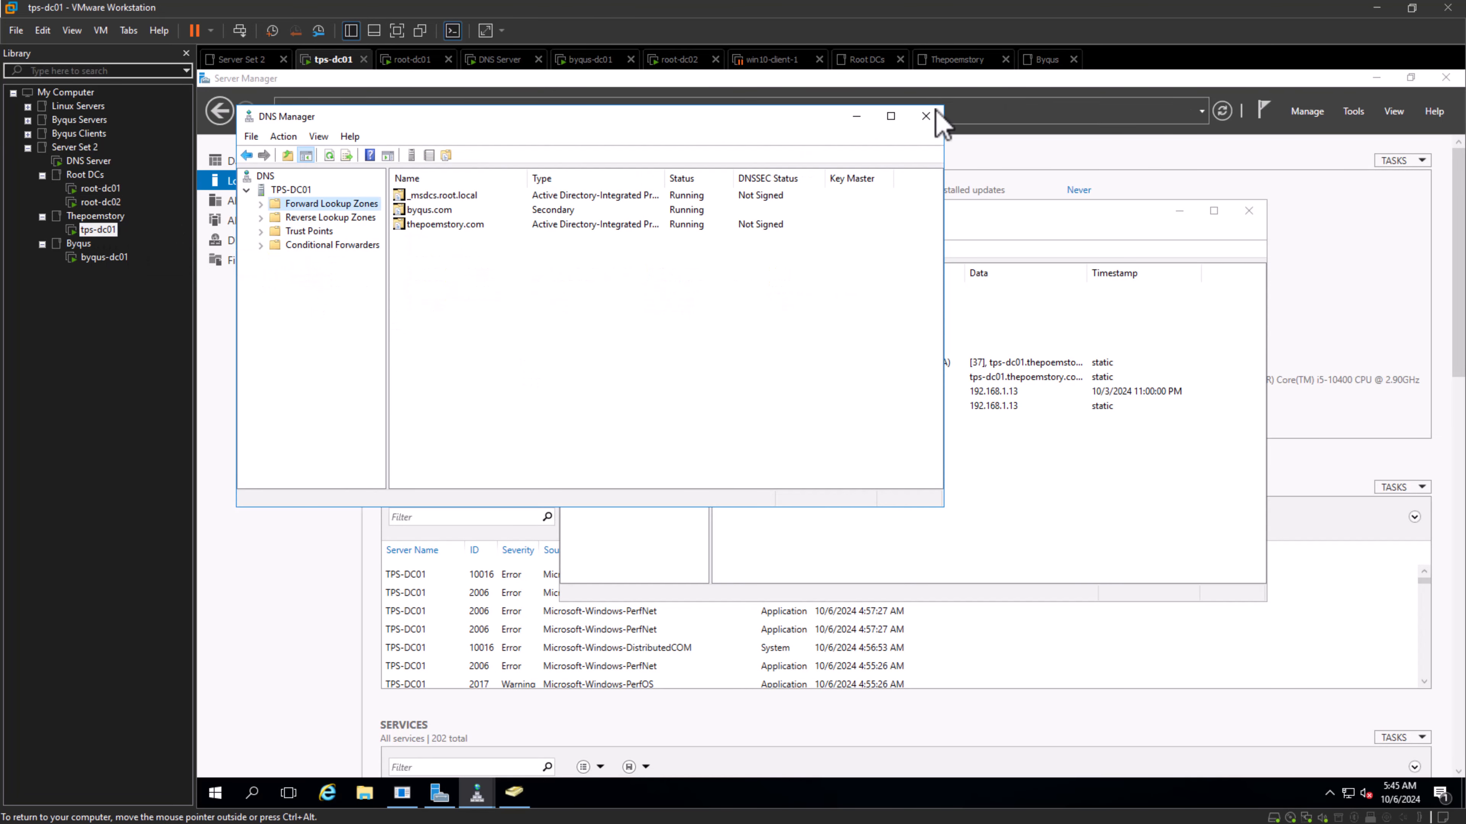
pyautogui.click(925, 116)
pyautogui.click(1248, 211)
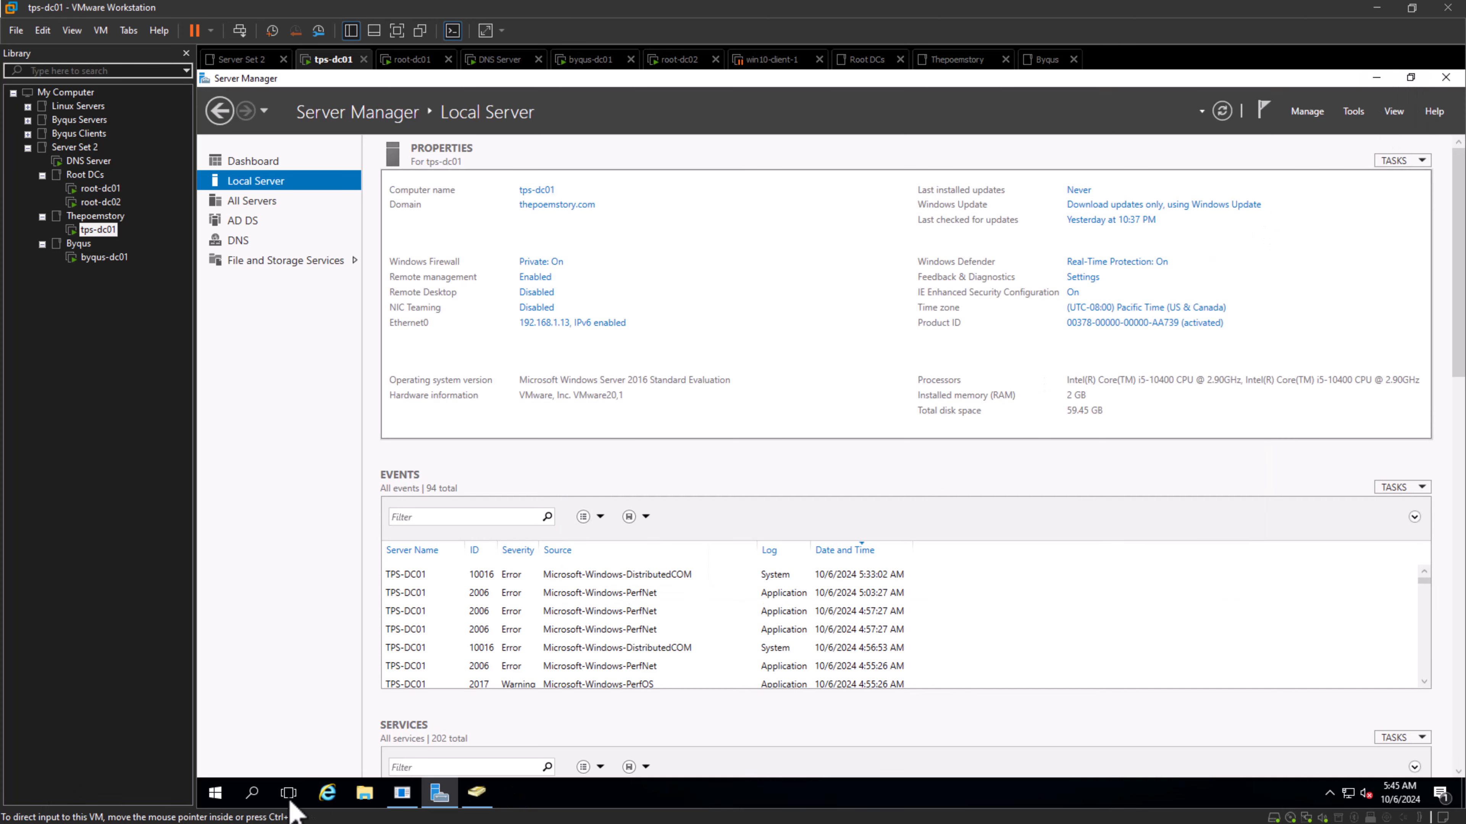
# - Bring up Active Directory Users and Computers on tps-dc01 and load the root.local domain's contents
pyautogui.click(487, 790)
pyautogui.click(487, 790)
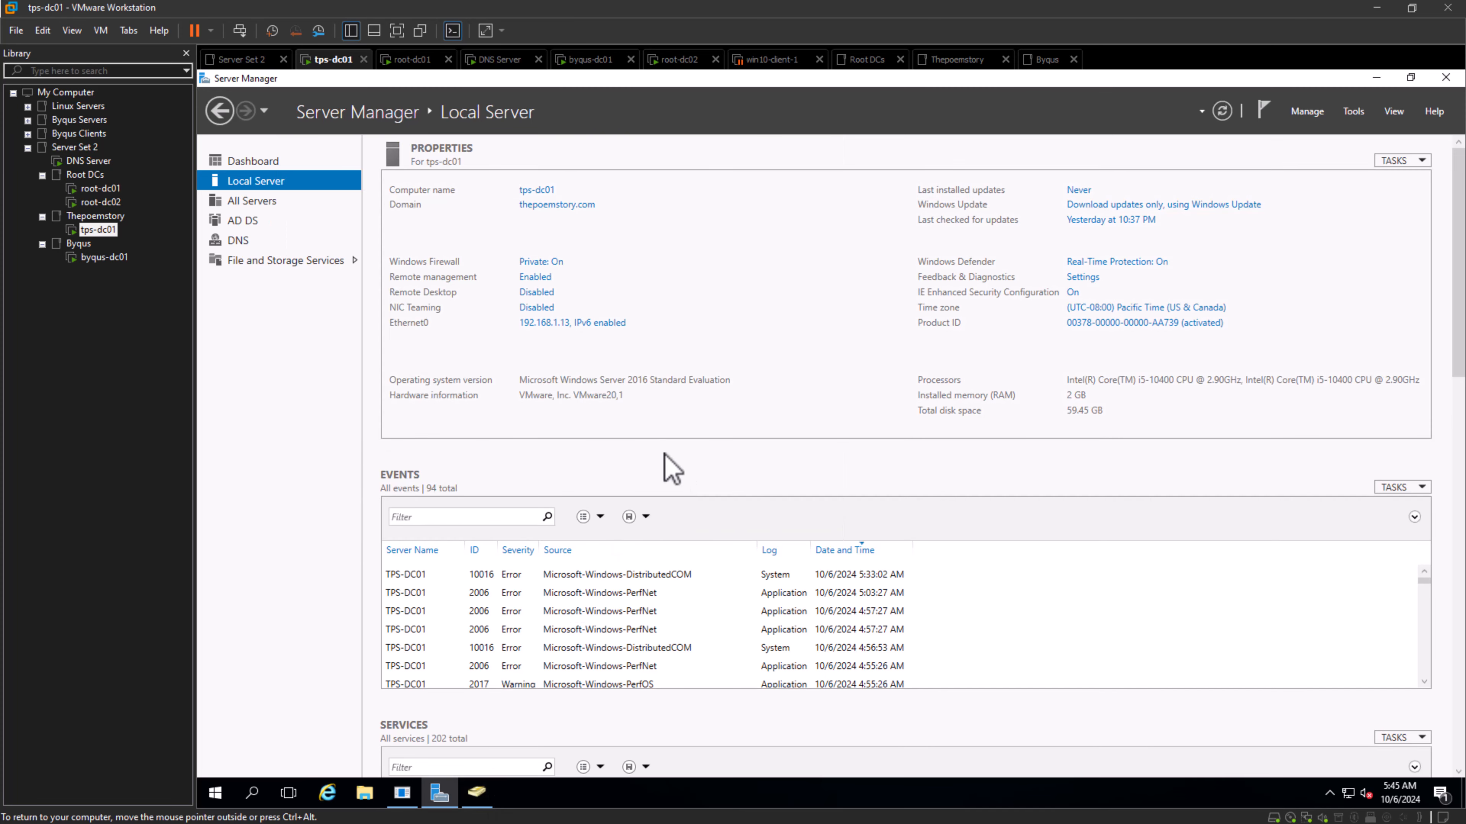
pyautogui.click(485, 799)
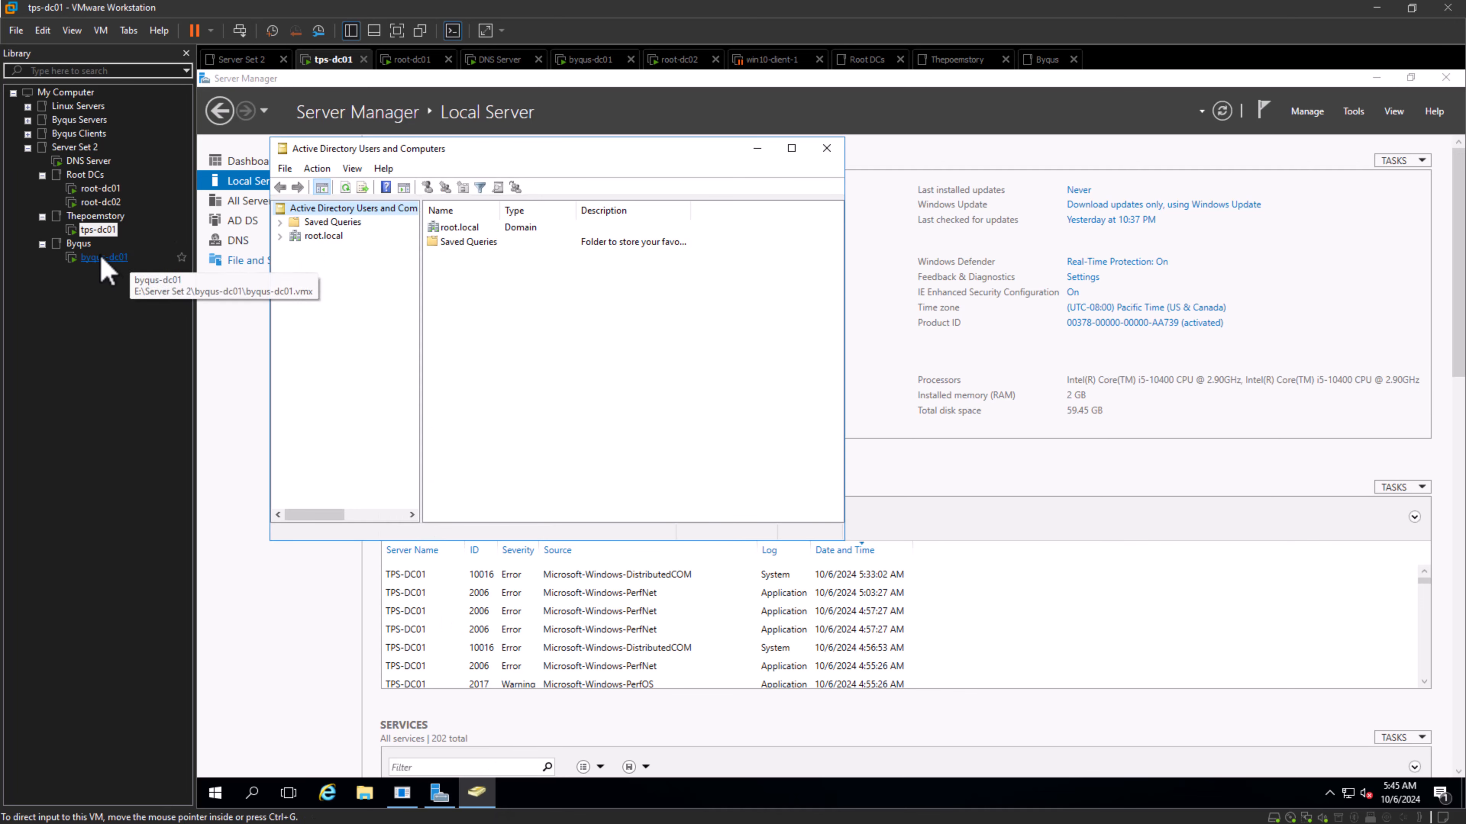
pyautogui.click(315, 237)
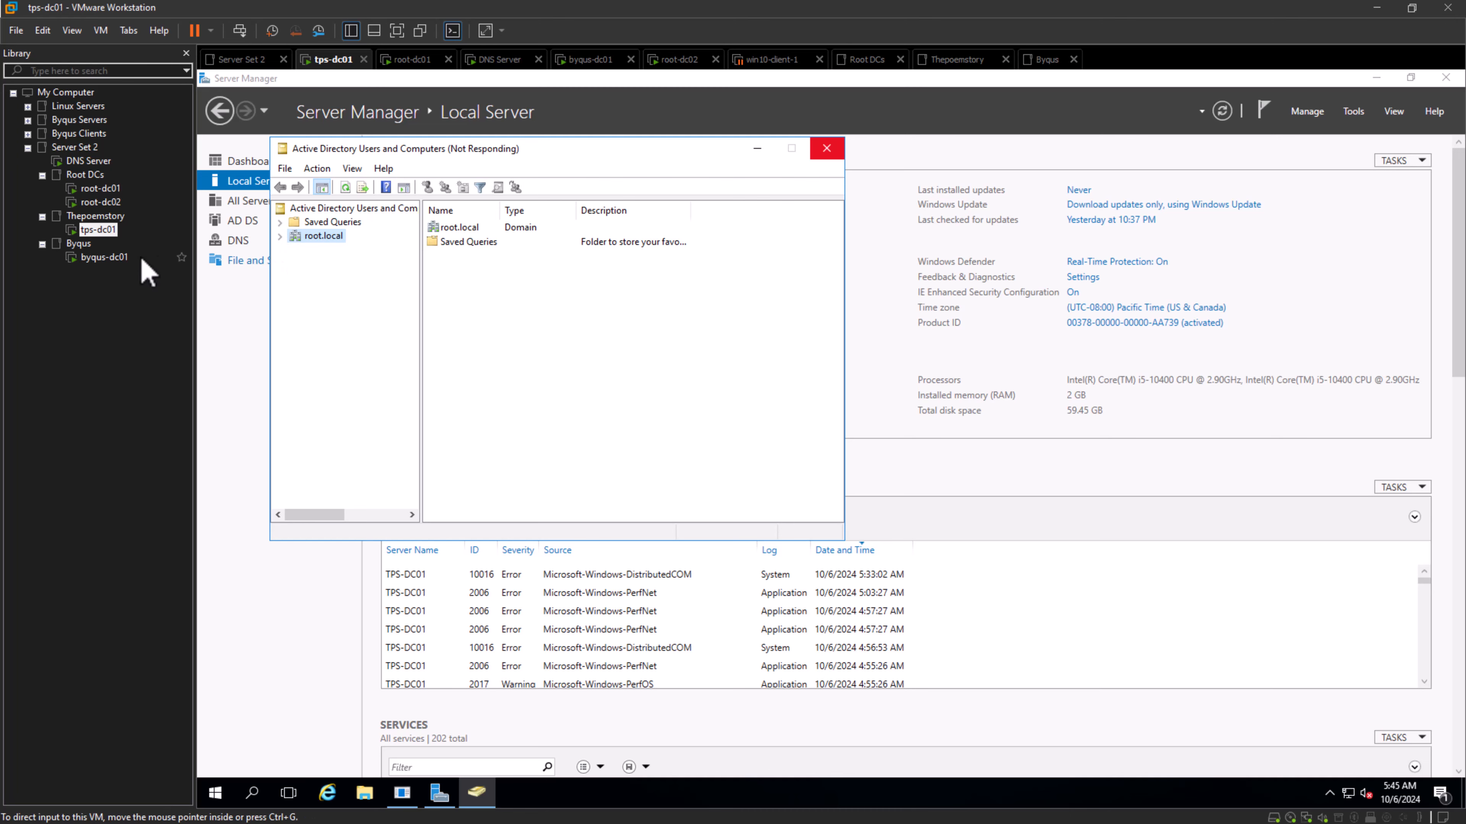
# - Switch to byqus-dc01 and look through the Builtin and Users containers of thepoemstory.com
pyautogui.click(102, 258)
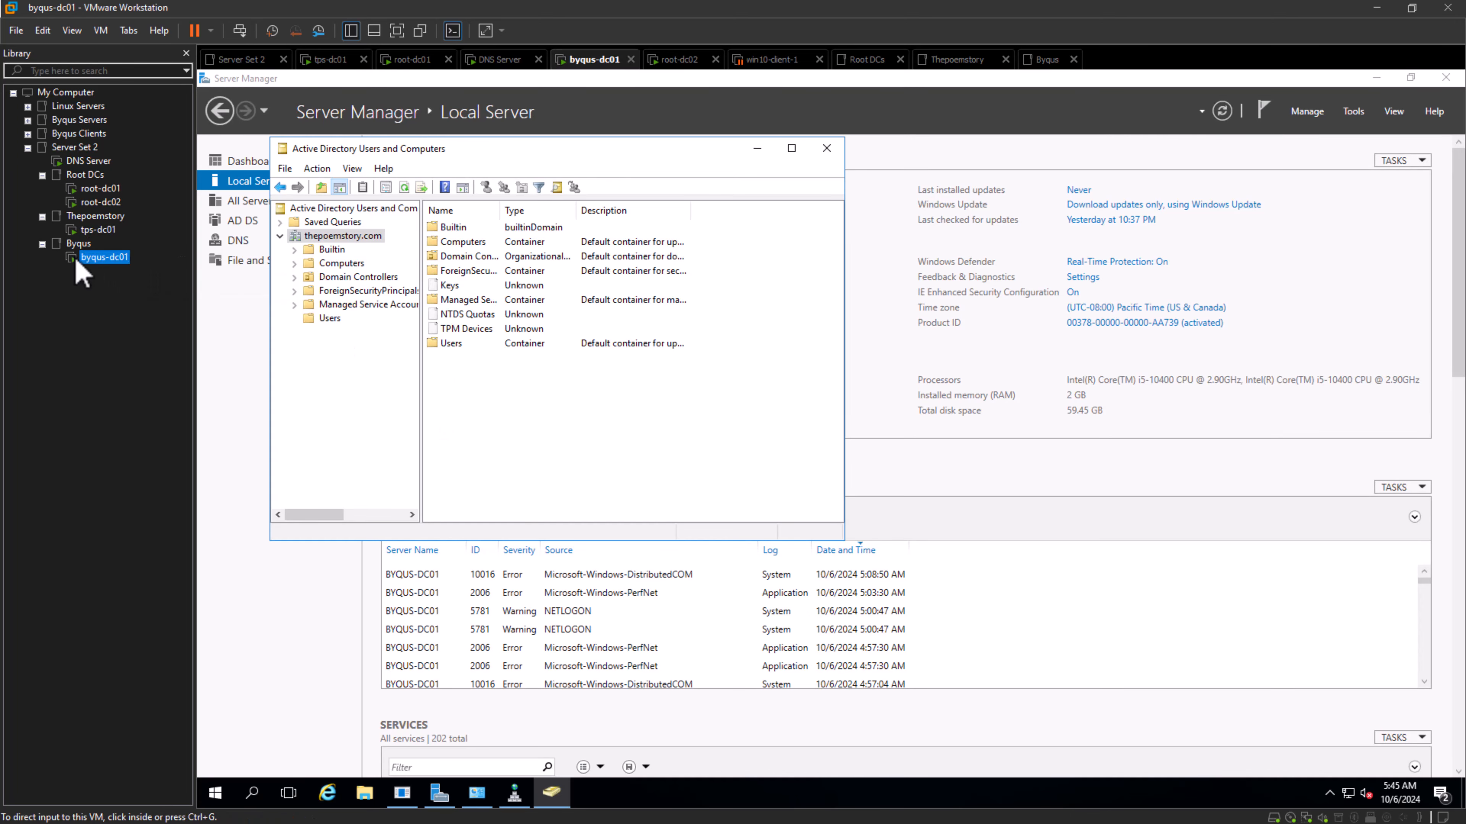
pyautogui.click(97, 229)
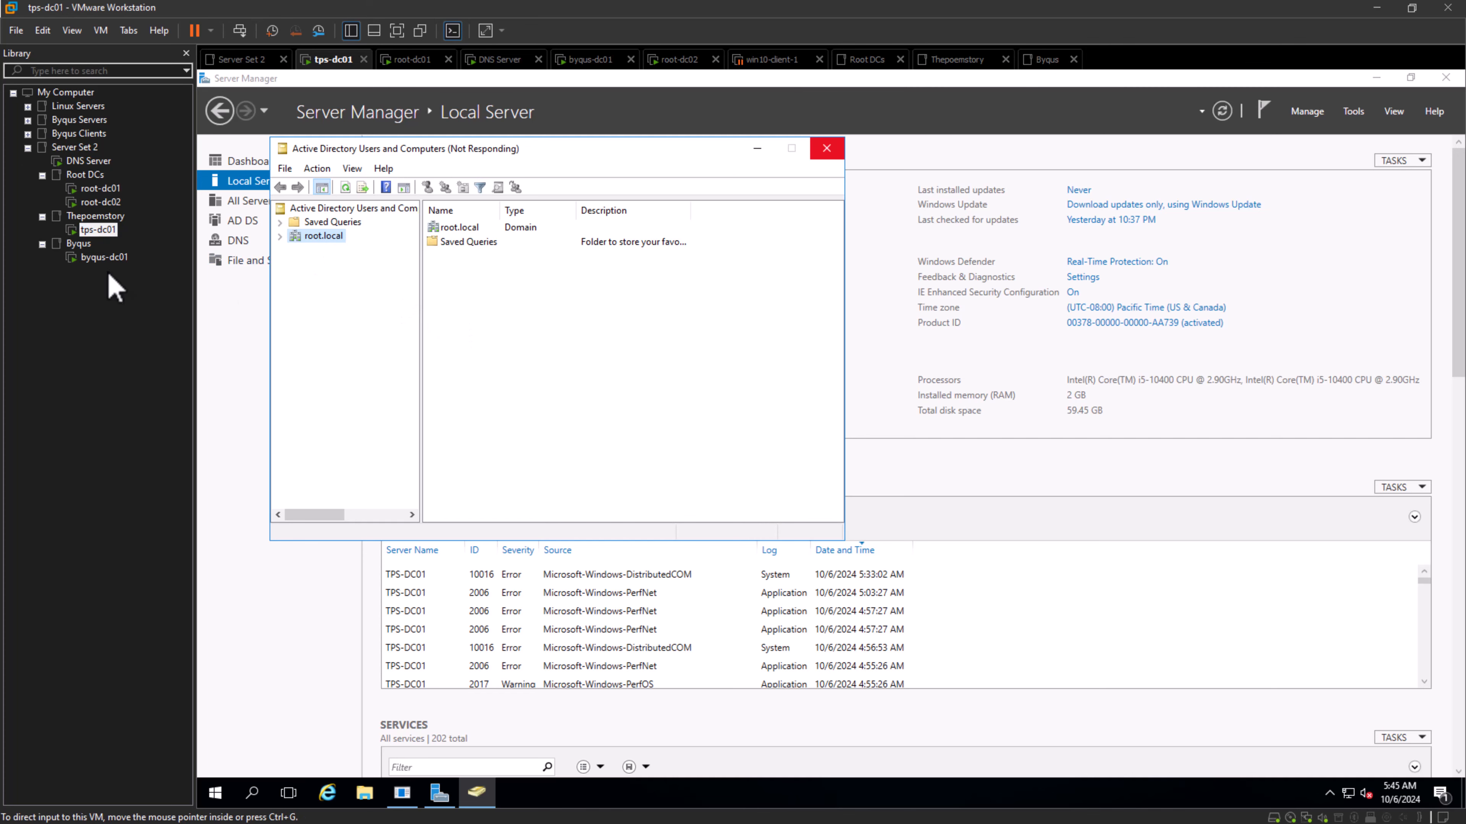
pyautogui.click(103, 258)
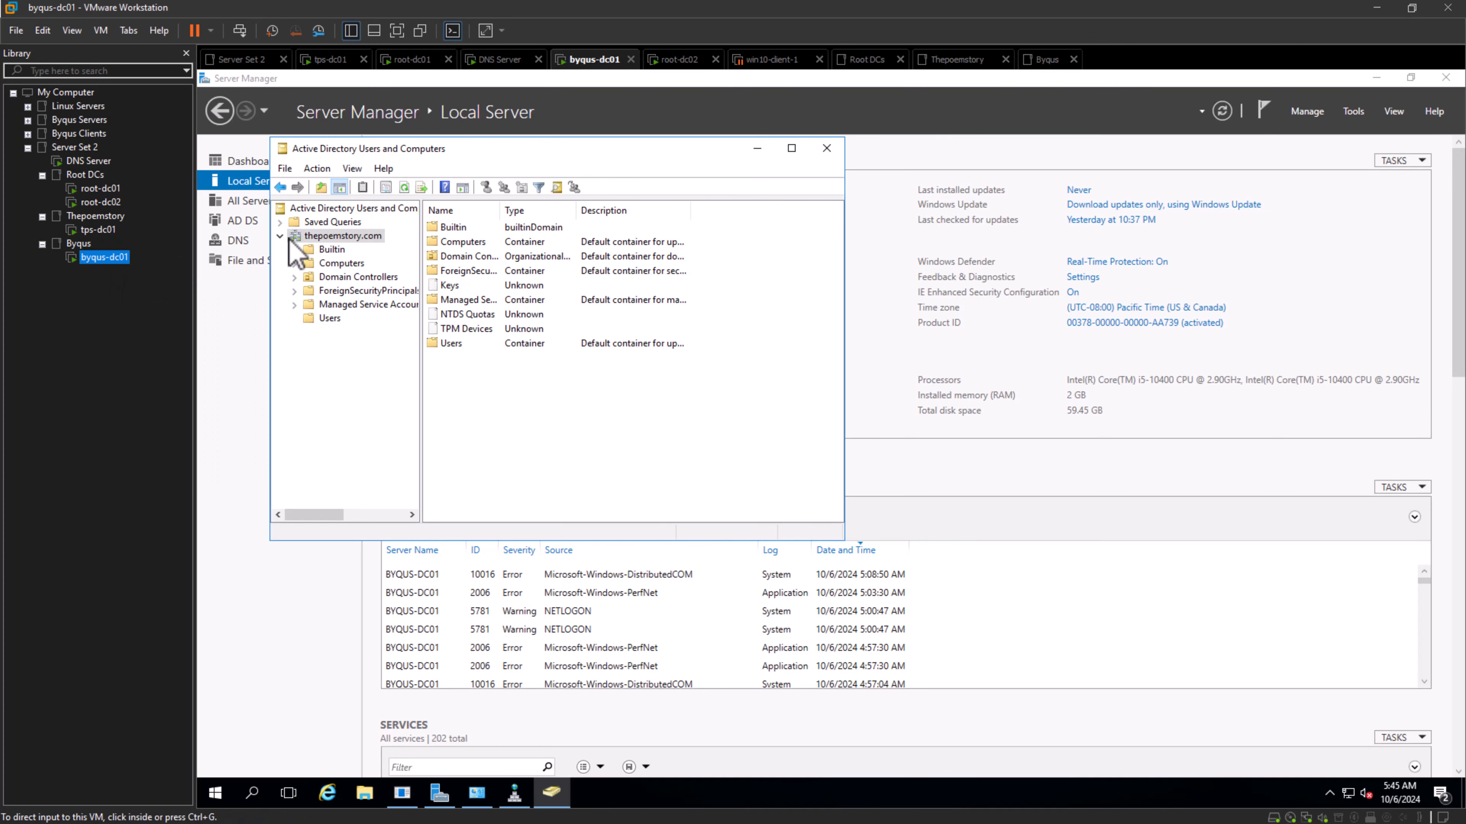
pyautogui.click(281, 235)
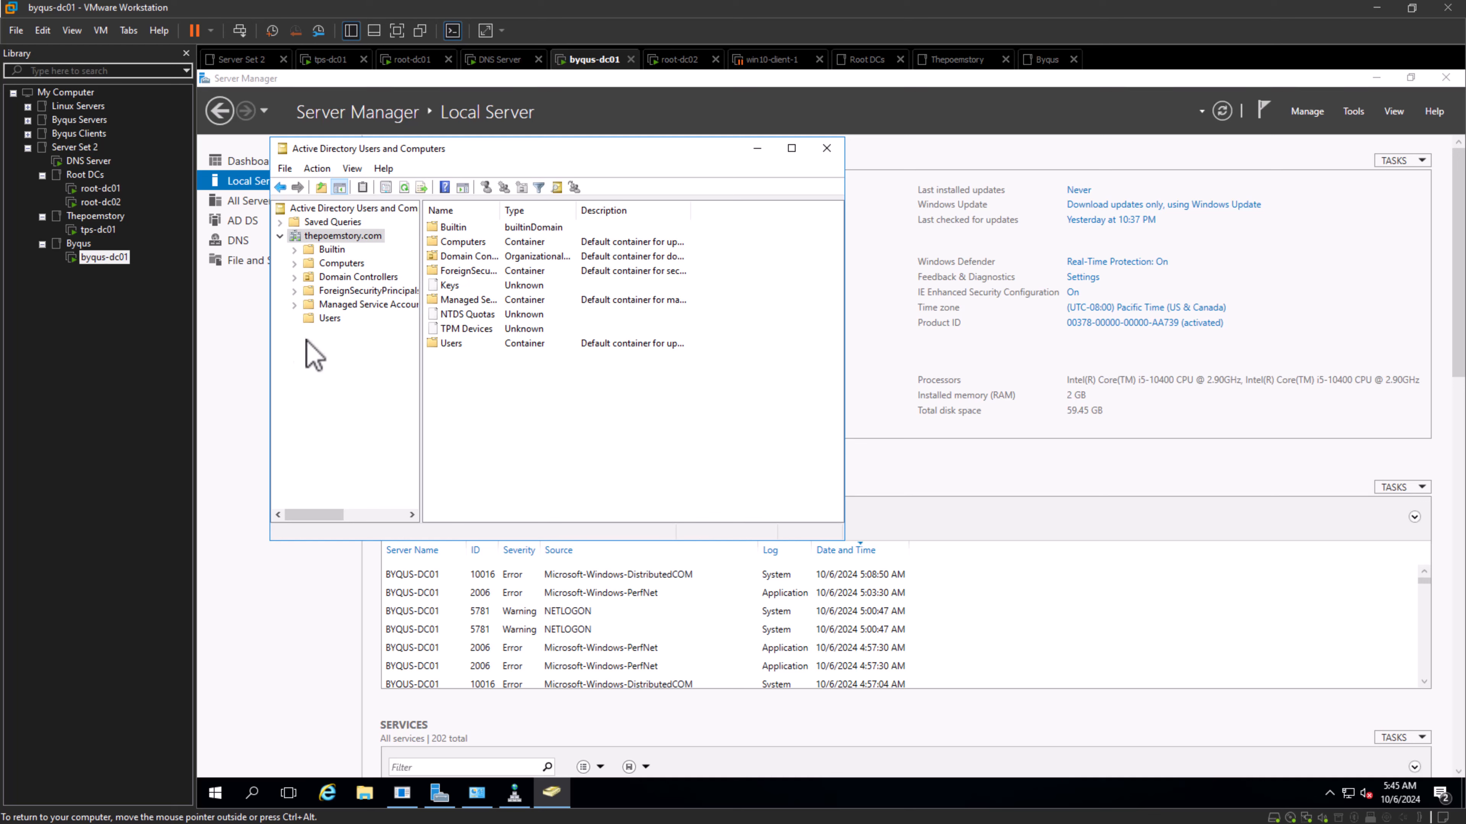
pyautogui.click(330, 251)
pyautogui.scroll(-3, 592, 386)
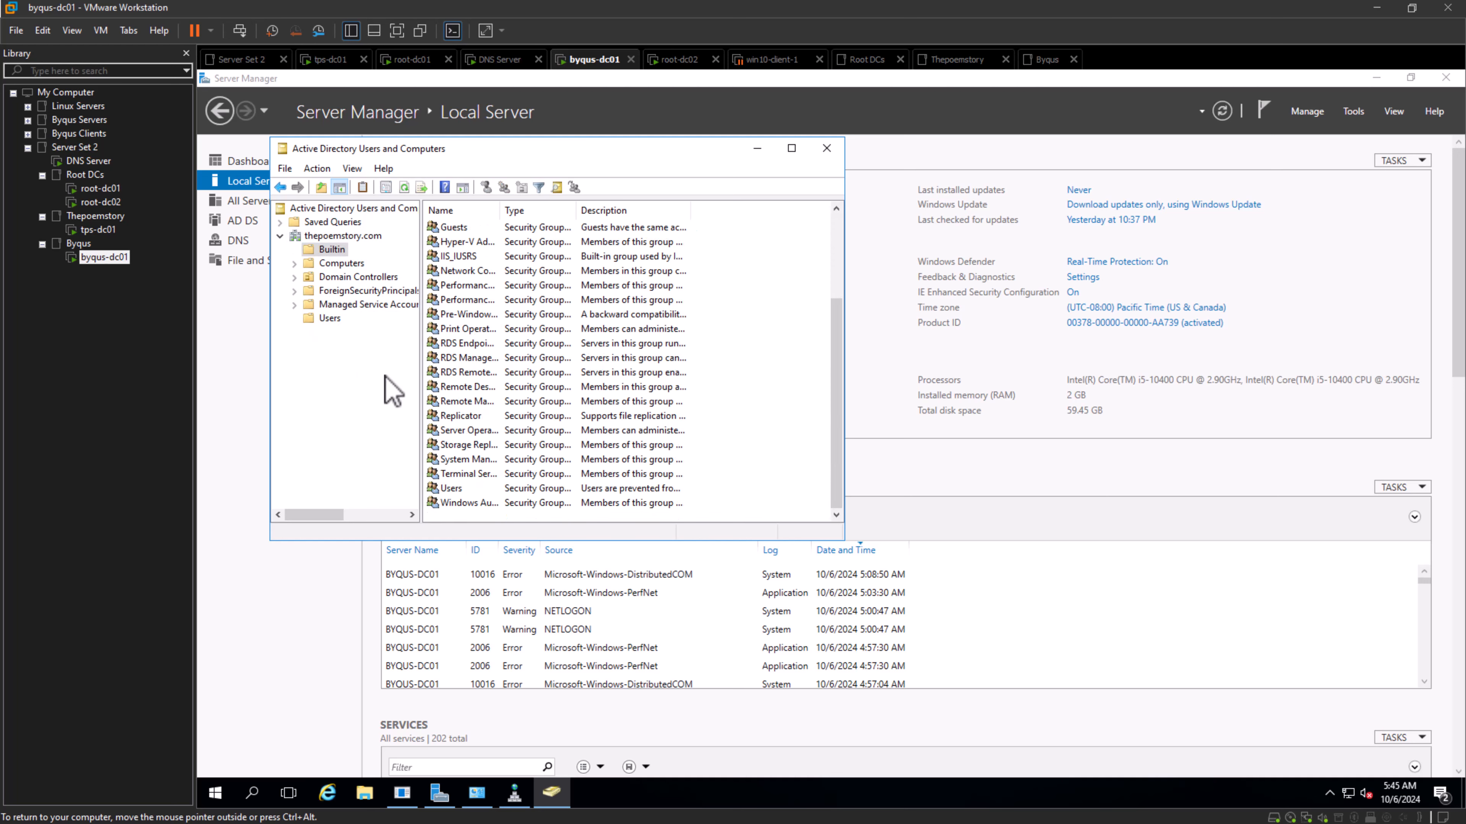
pyautogui.click(326, 318)
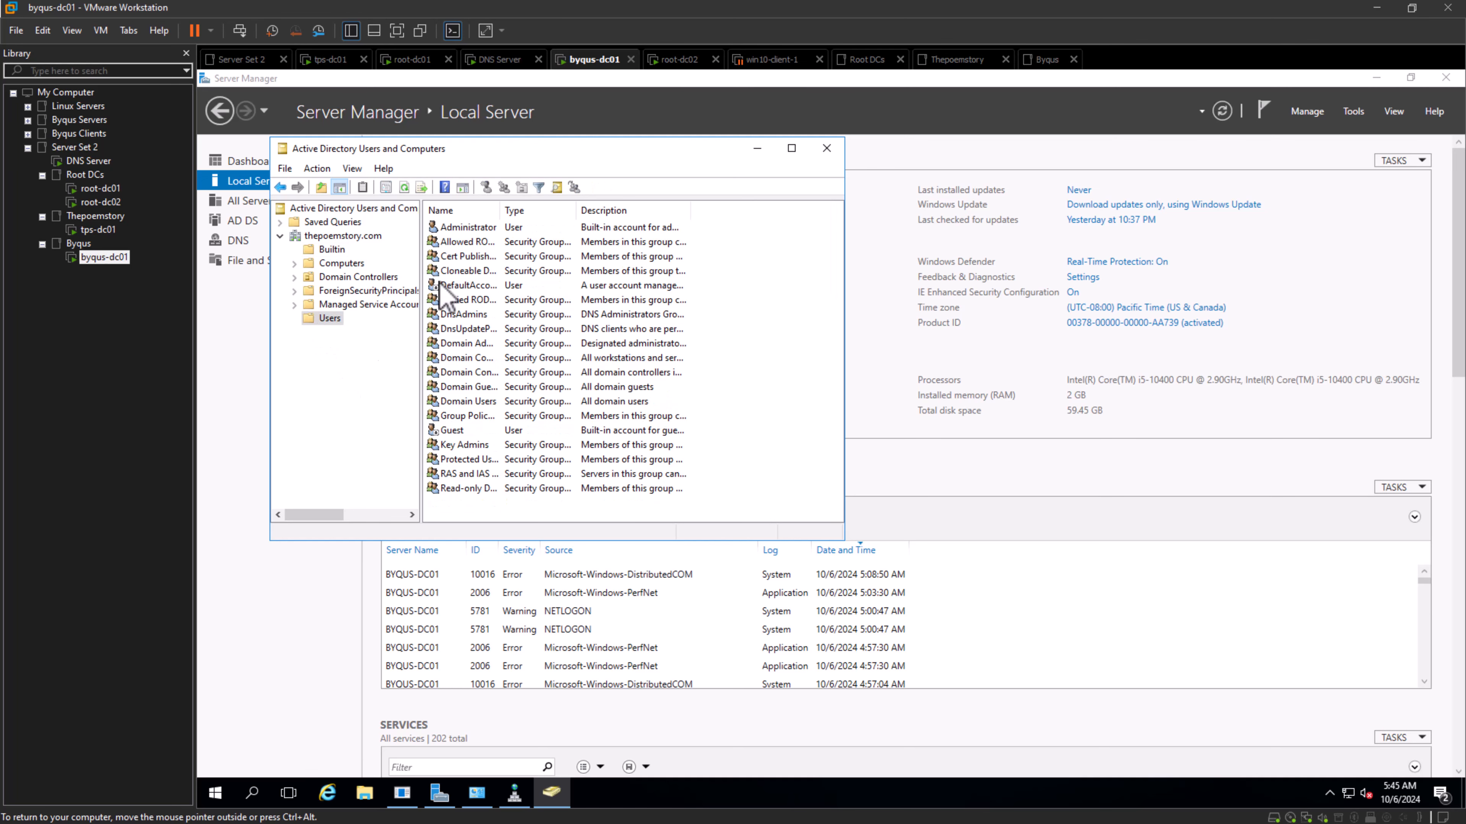
# - Check the thepoemstory.com Administrator account's group memberships and the actions available for the Users container, leaving both unchanged
pyautogui.doubleClick(457, 229)
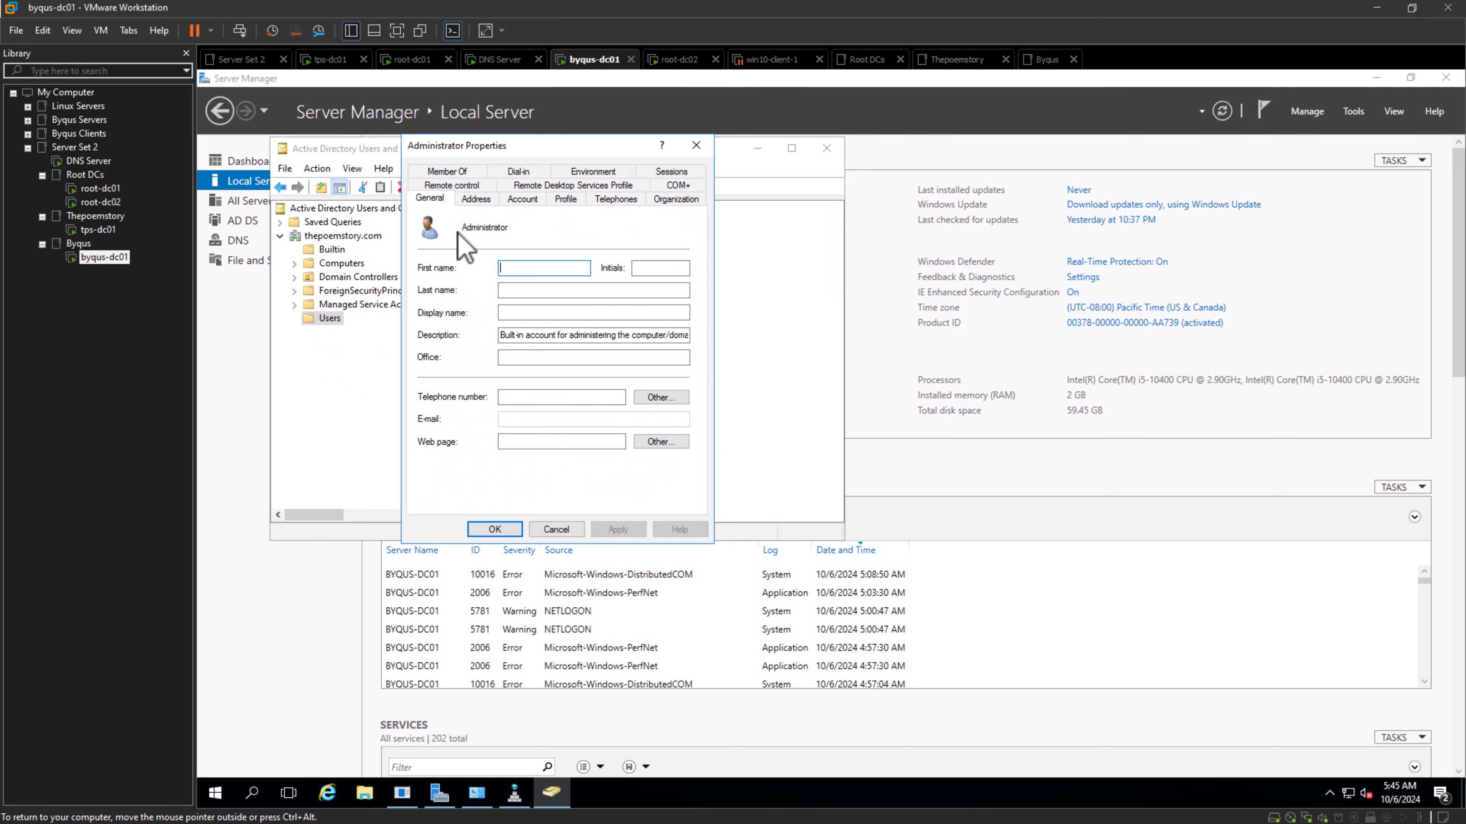
pyautogui.click(447, 171)
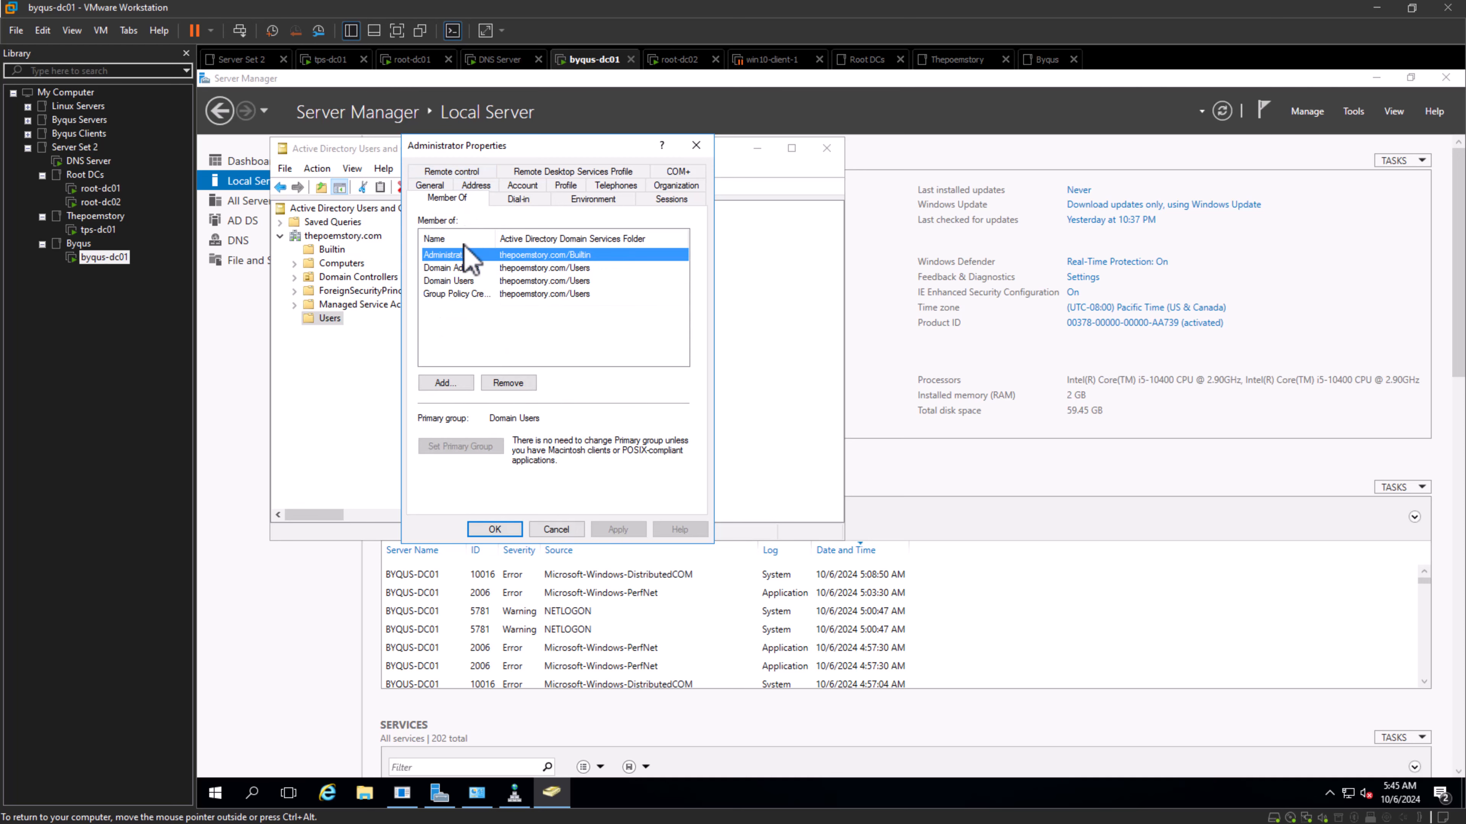
pyautogui.click(457, 268)
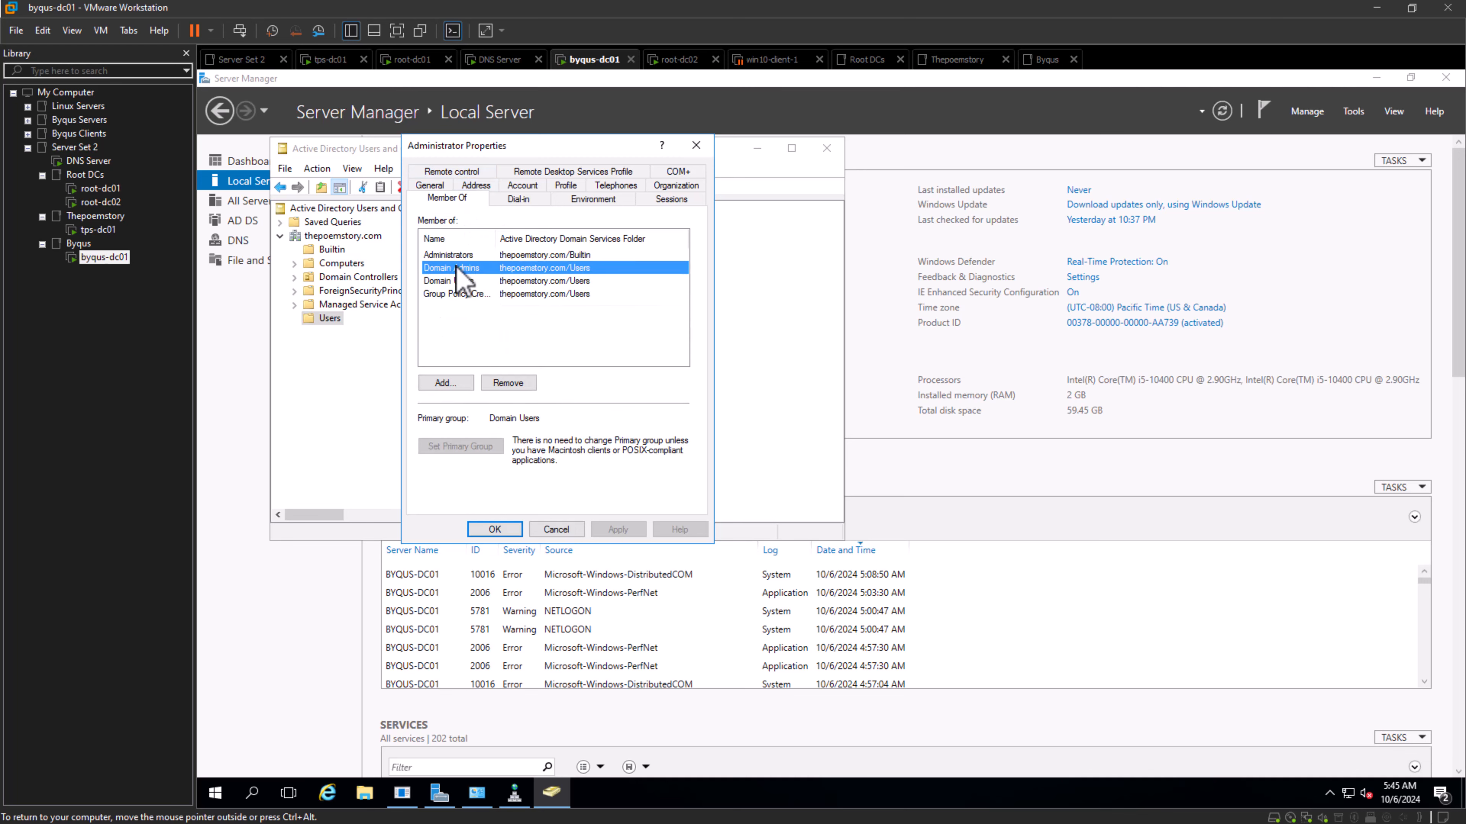
pyautogui.click(556, 529)
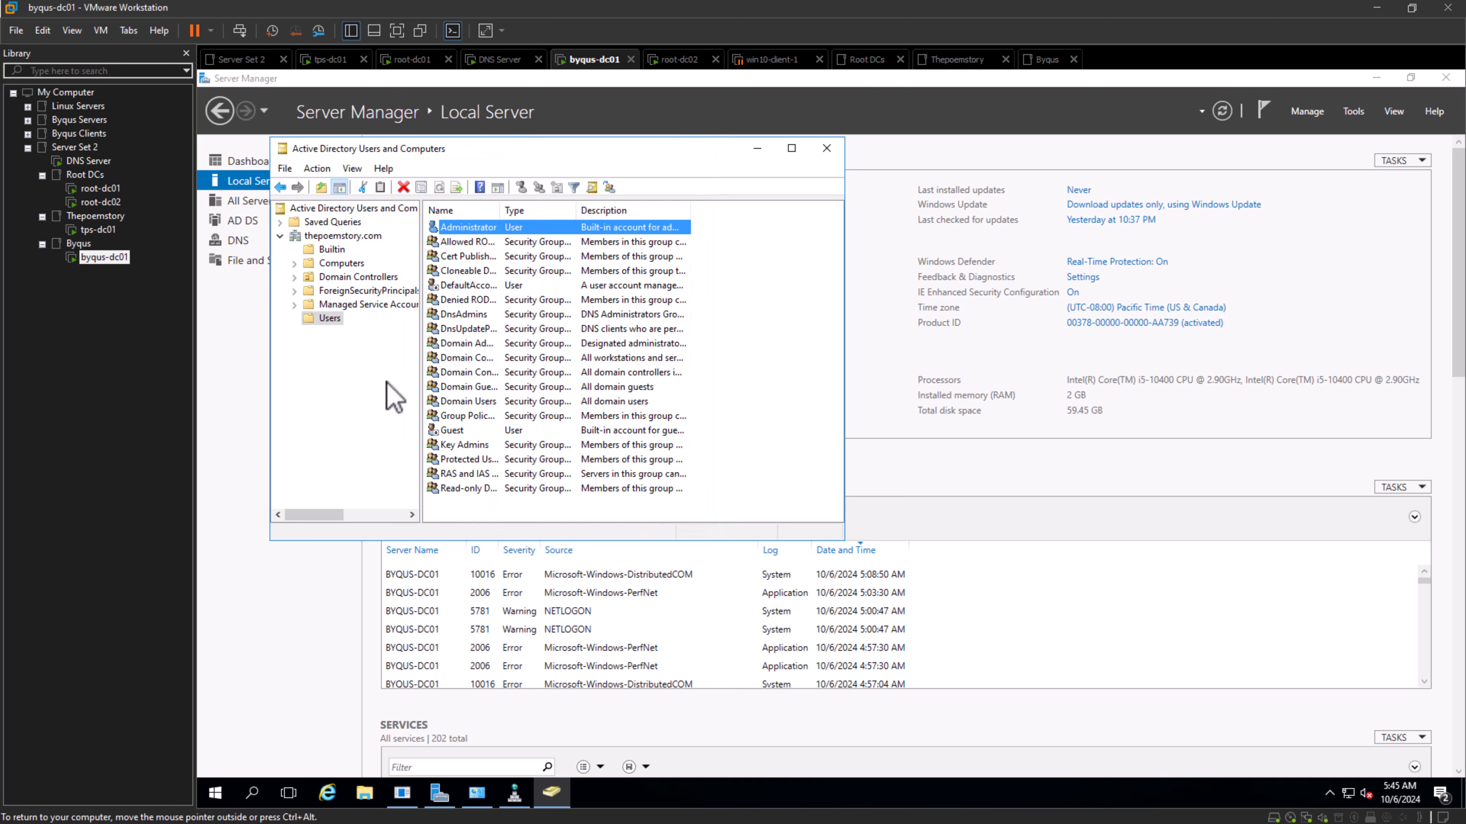
pyautogui.rightClick(334, 322)
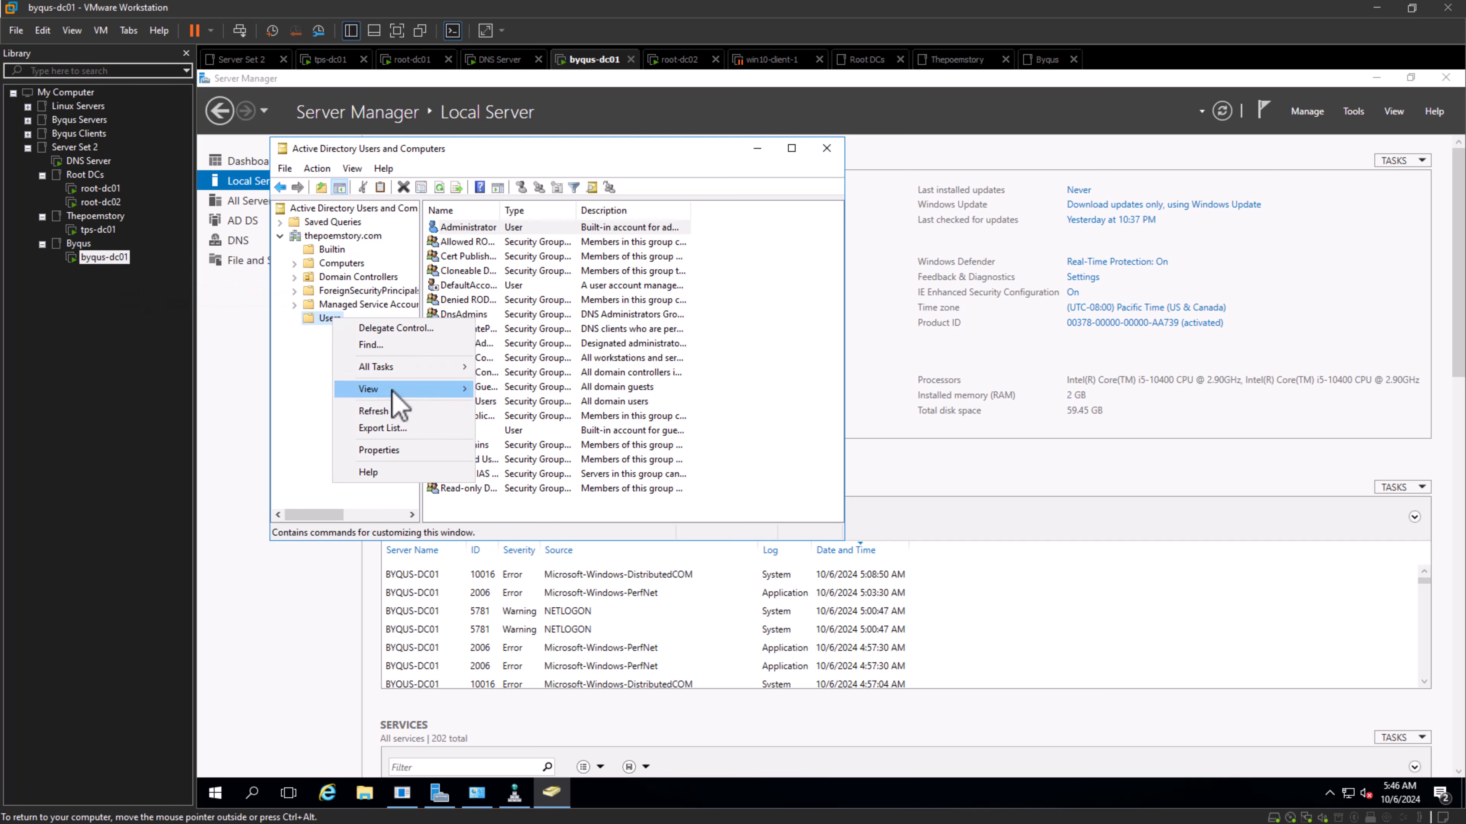
pyautogui.click(281, 446)
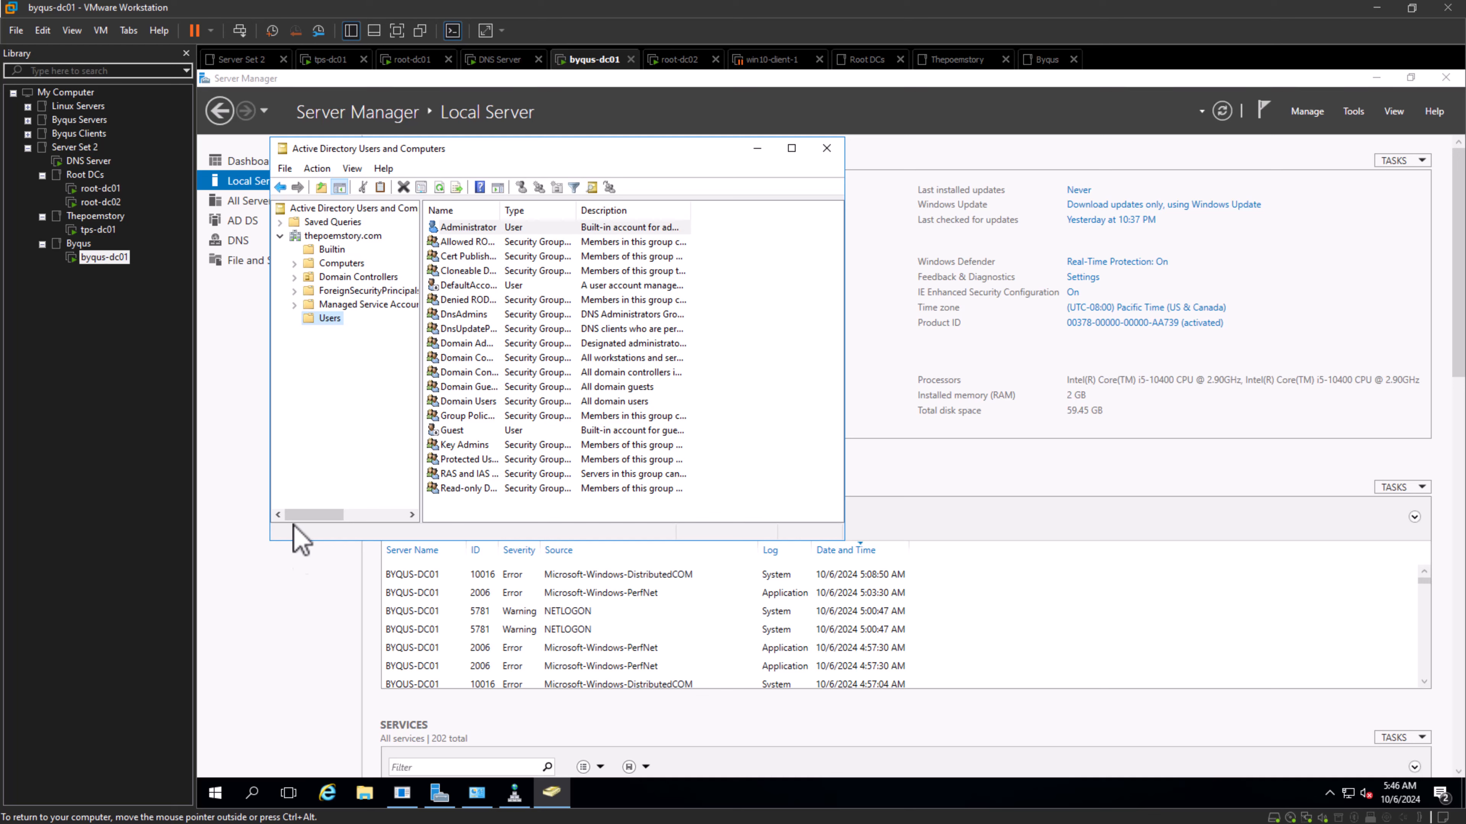
# - Change the domain managed in Active Directory Users and Computers on byqus-dc01 to byqus.com
pyautogui.rightClick(335, 236)
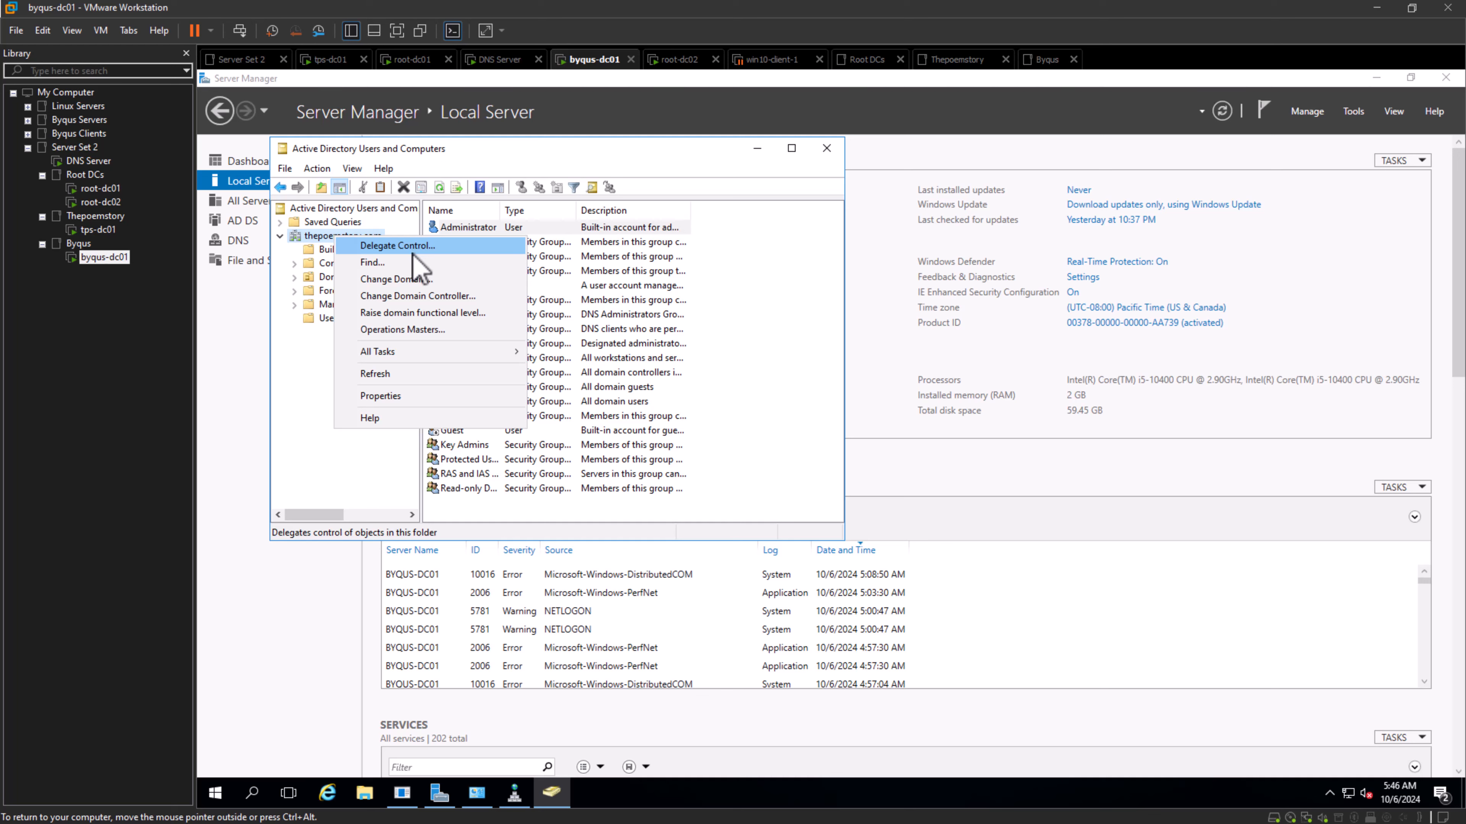
pyautogui.click(410, 280)
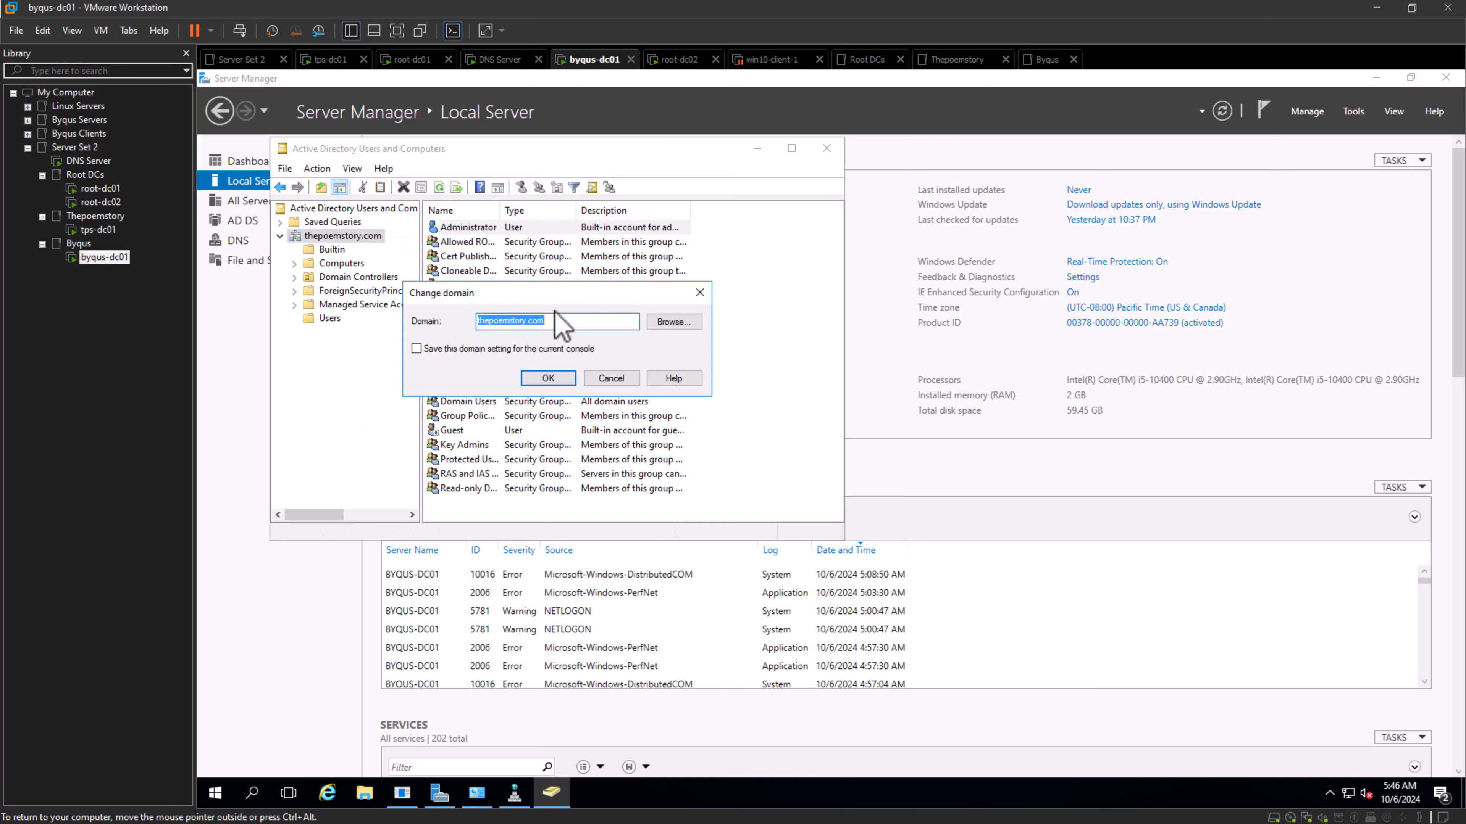
pyautogui.click(692, 324)
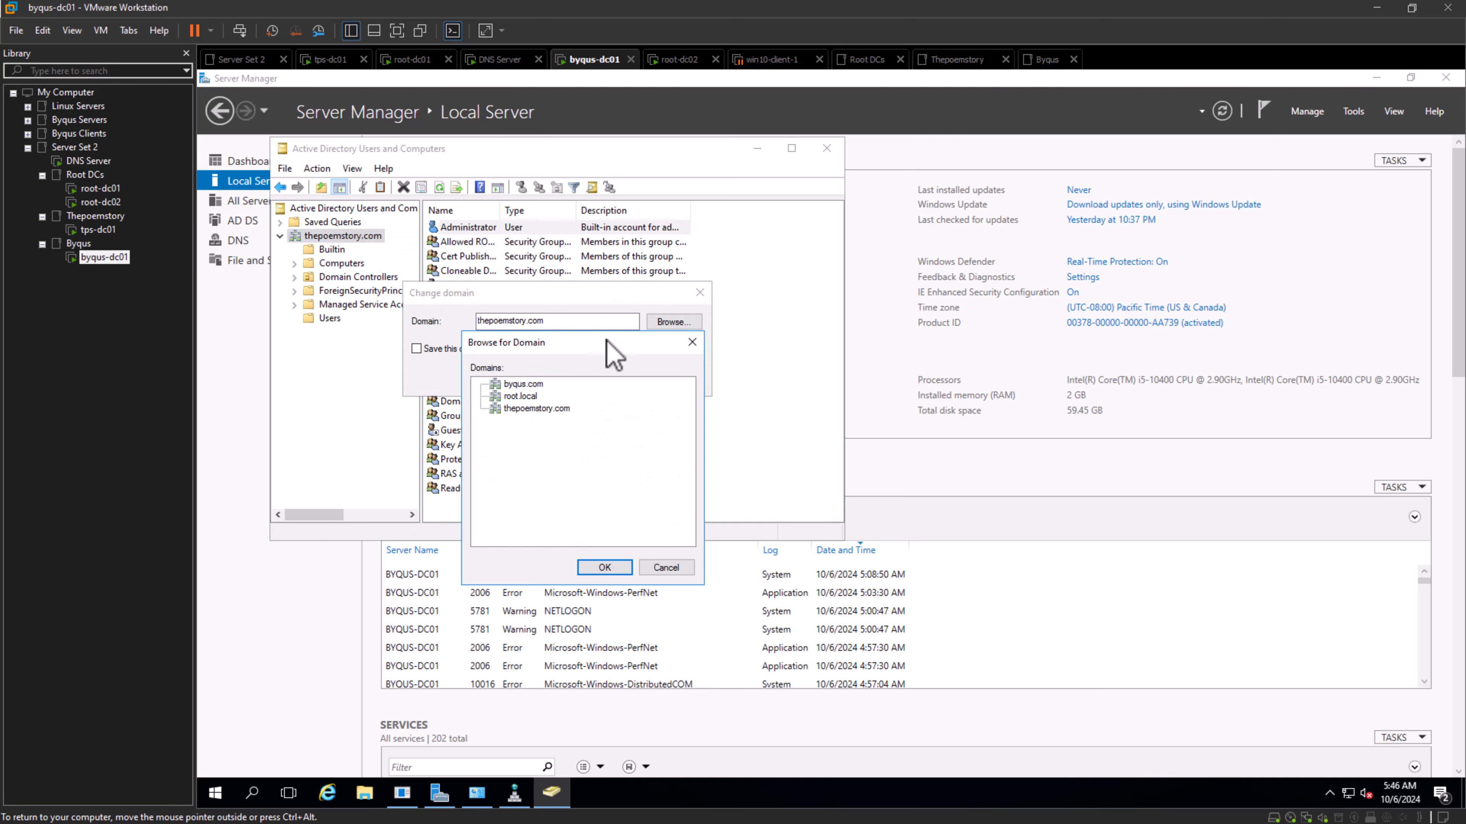
pyautogui.click(513, 386)
pyautogui.click(605, 568)
pyautogui.click(531, 380)
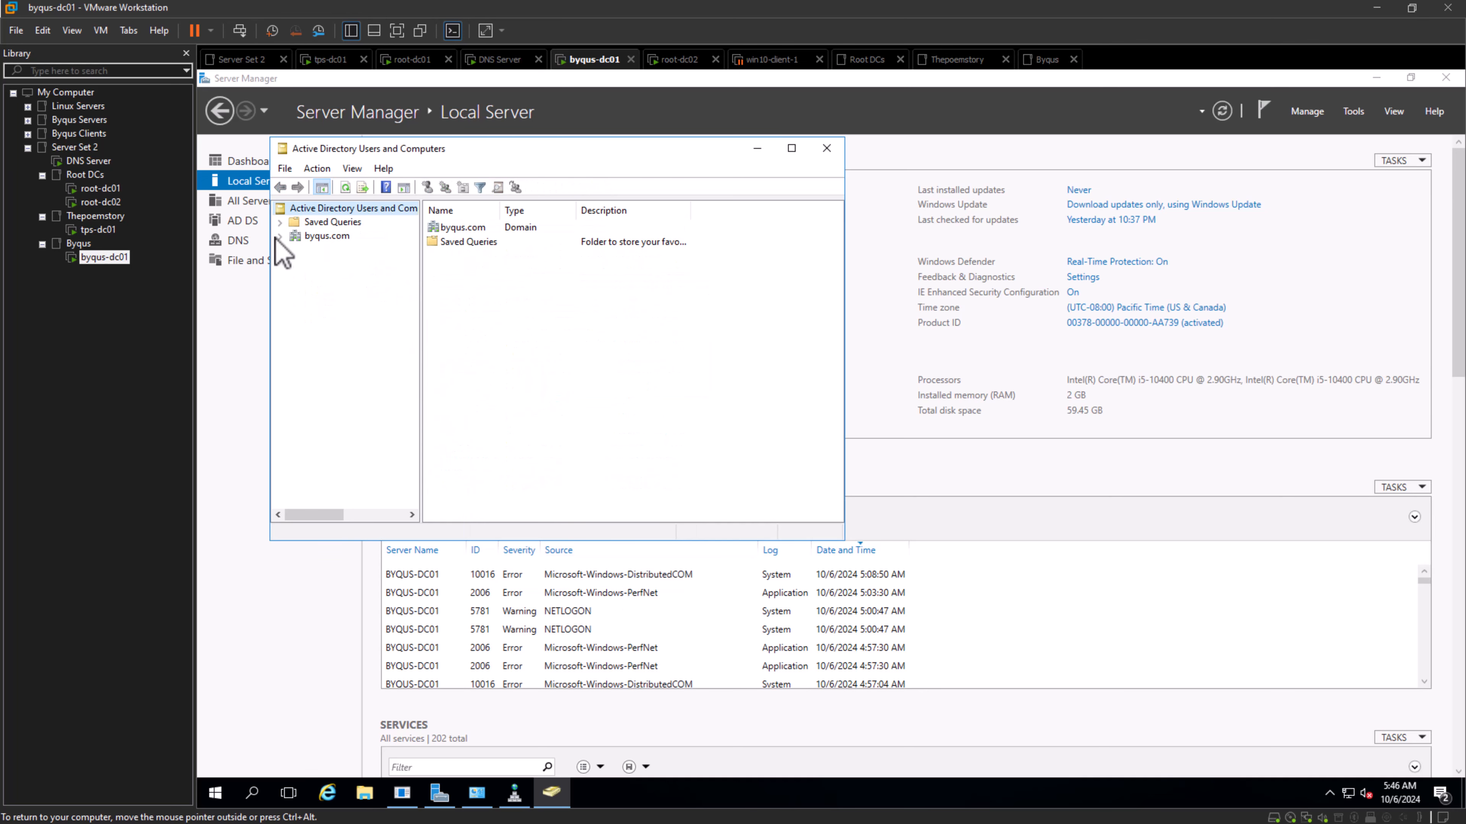
# - Expand byqus.com and check which new object types can be created in its Users container, without creating any
pyautogui.click(280, 236)
pyautogui.rightClick(333, 323)
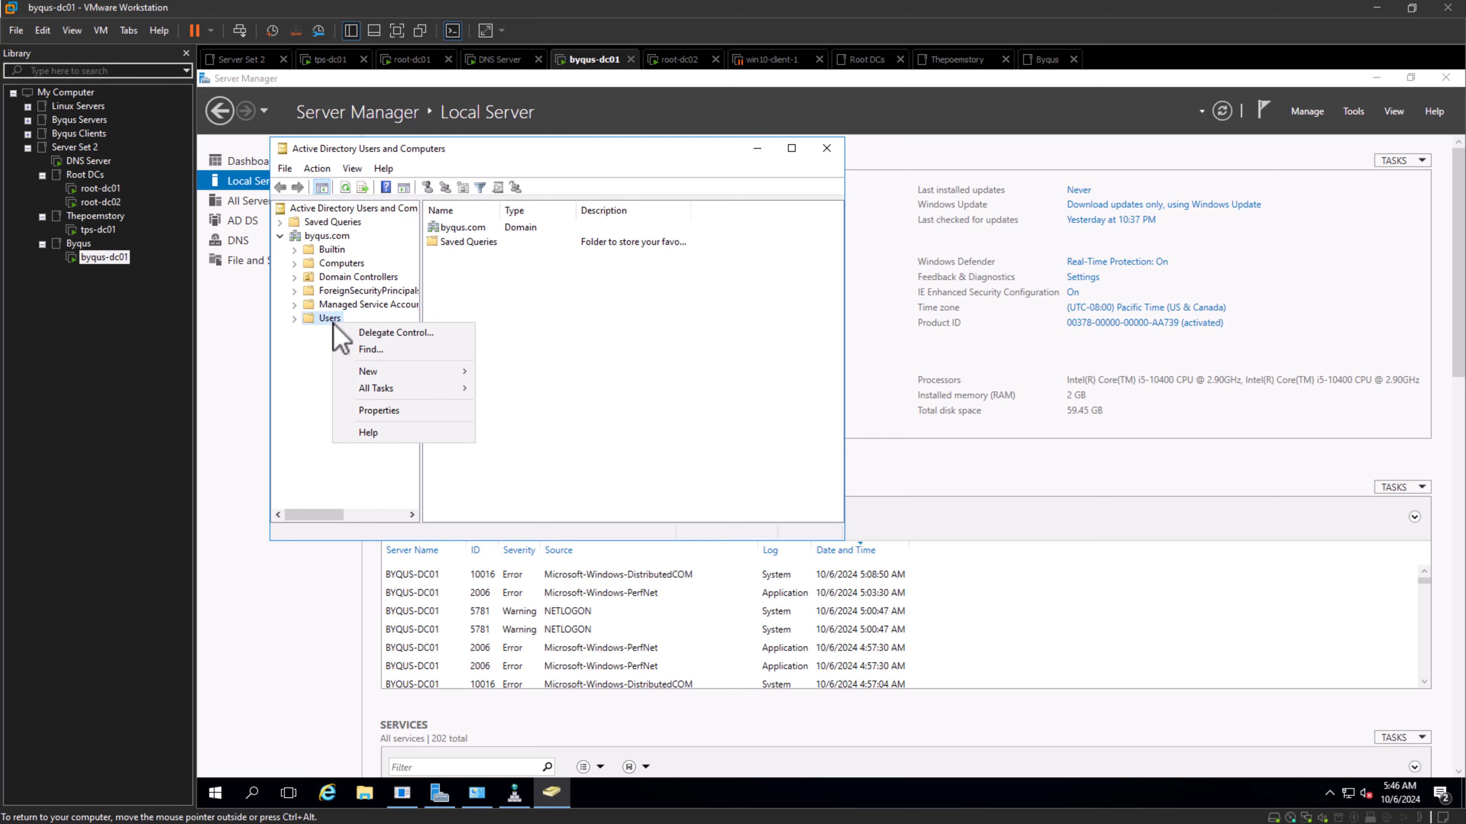
pyautogui.moveTo(398, 373)
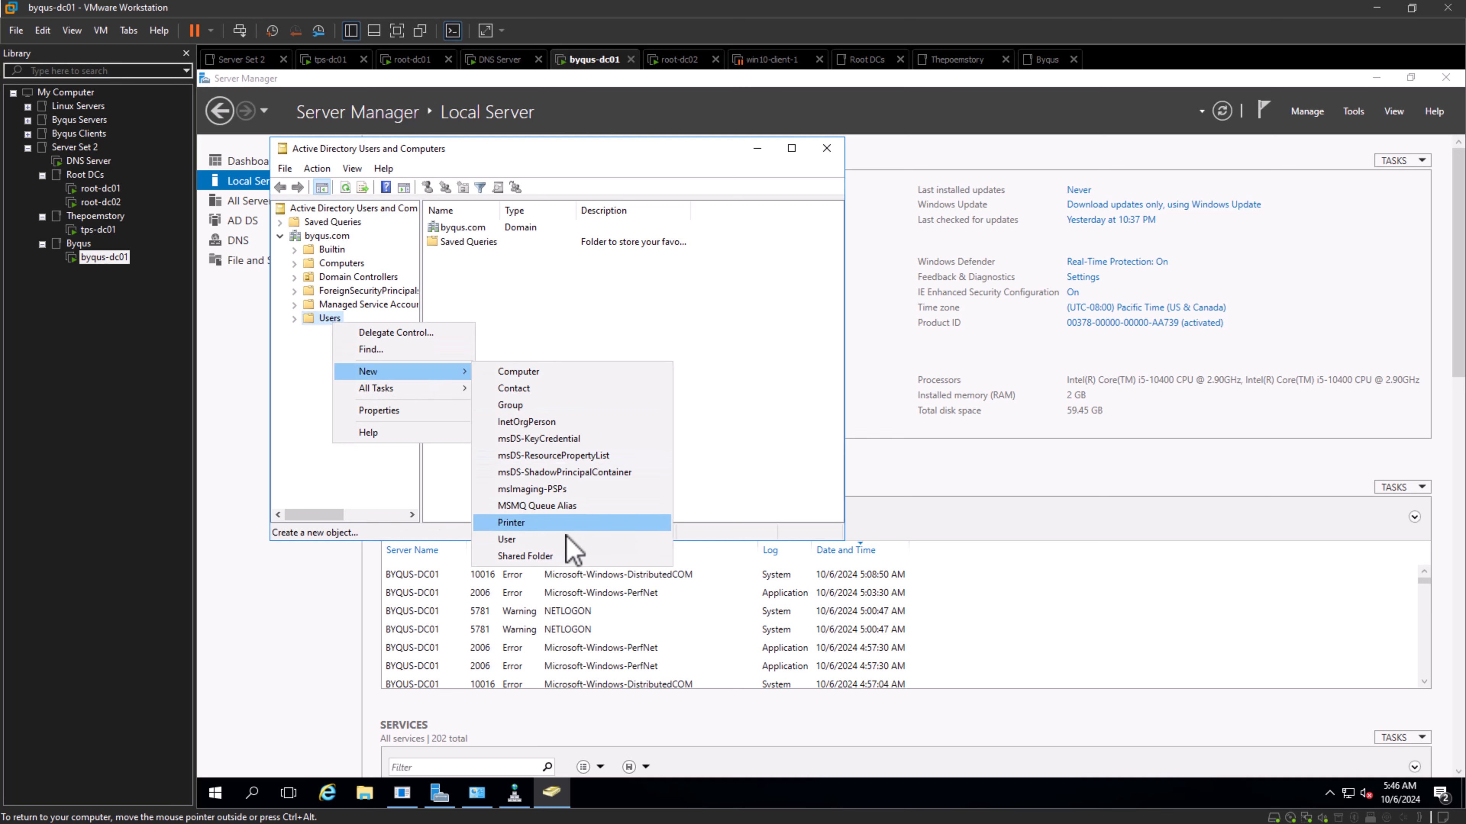
pyautogui.click(254, 336)
# - Return to tps-dc01, expand root.local and check the actions available for its Users container
pyautogui.click(99, 230)
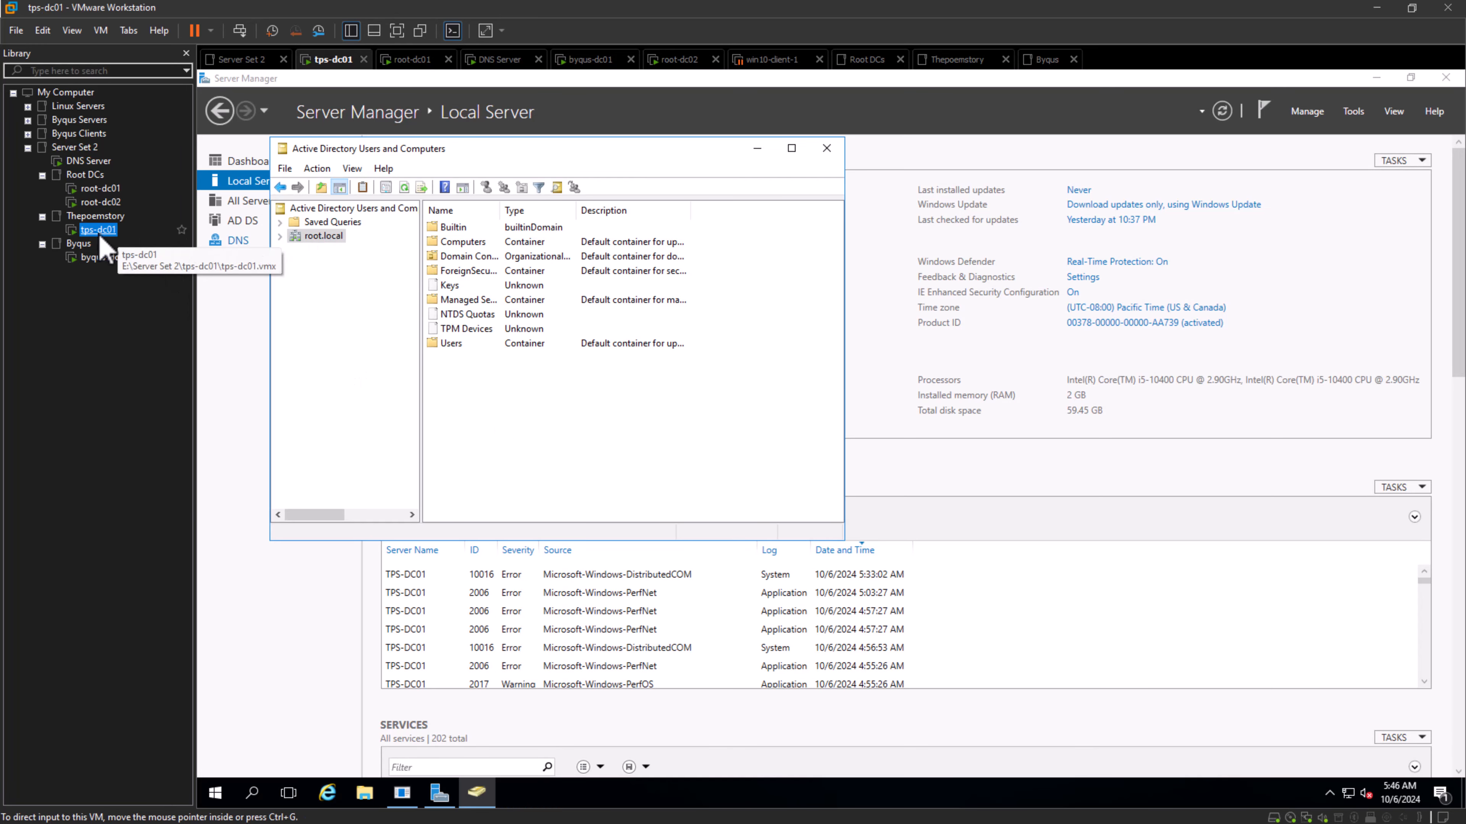
pyautogui.click(280, 237)
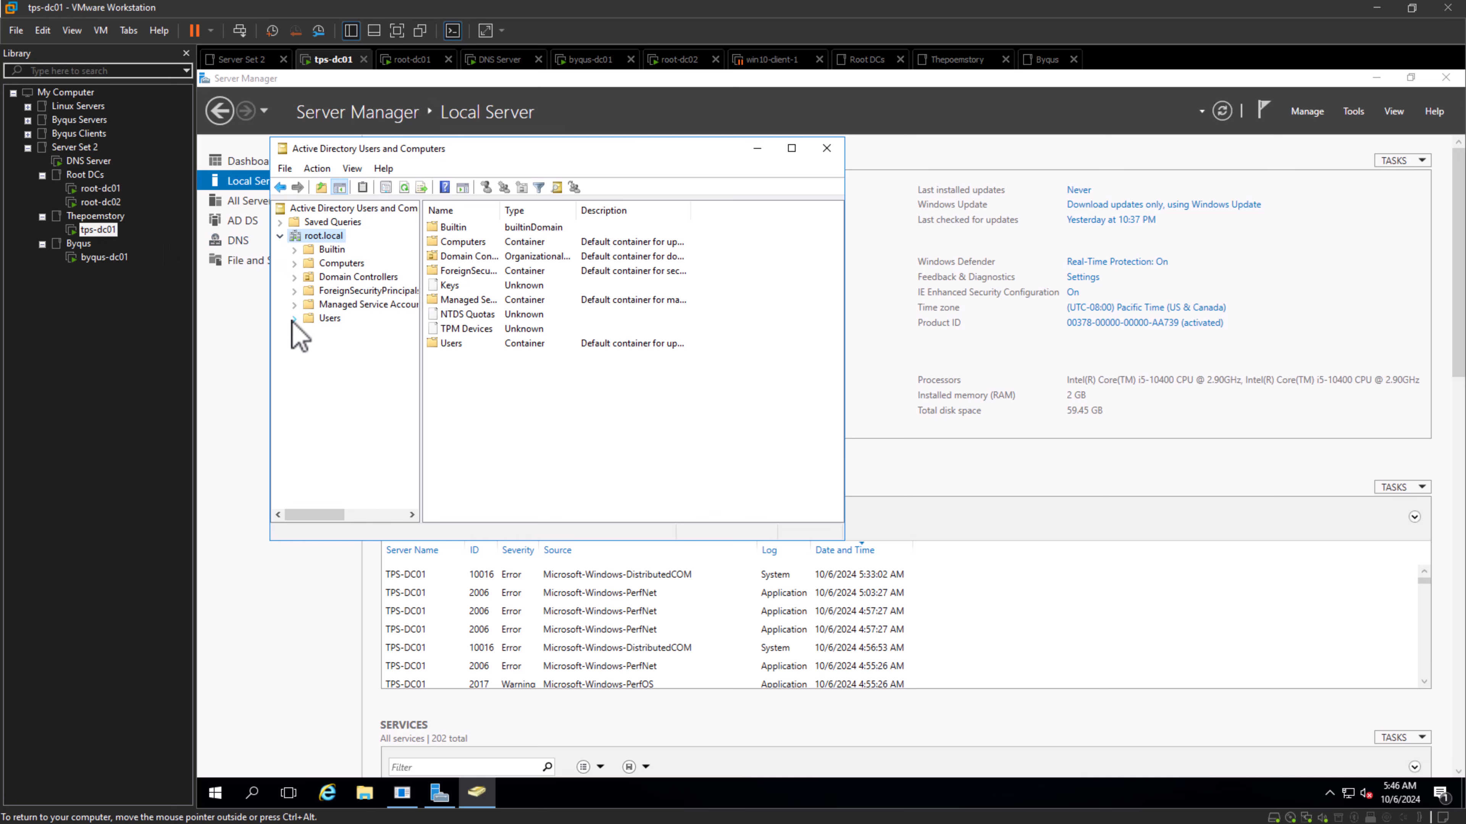
pyautogui.rightClick(320, 324)
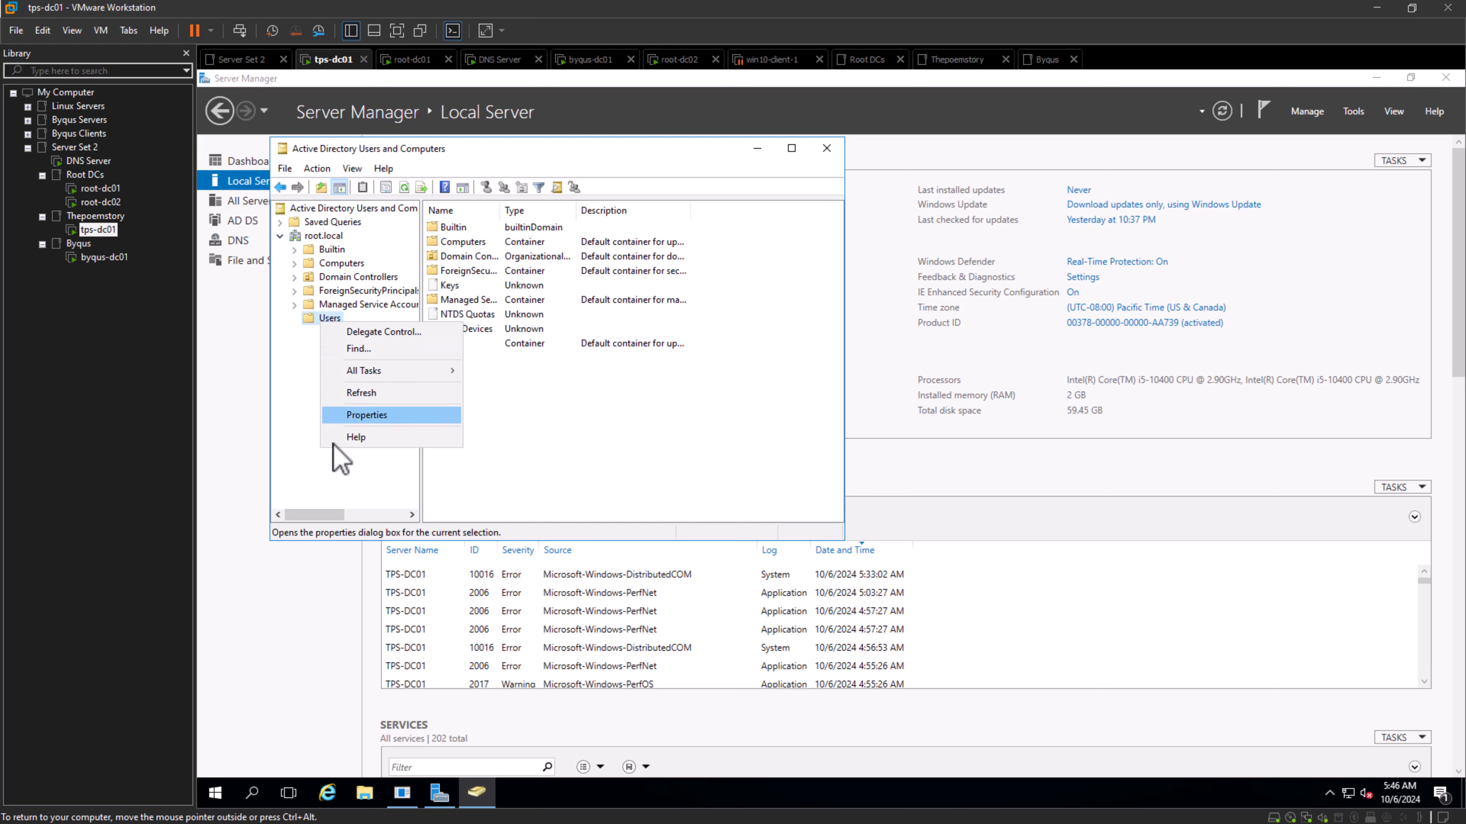
# - Change the domain managed in Active Directory Users and Computers on tps-dc01 to thepoemstory.com
pyautogui.rightClick(321, 237)
pyautogui.moveTo(445, 357)
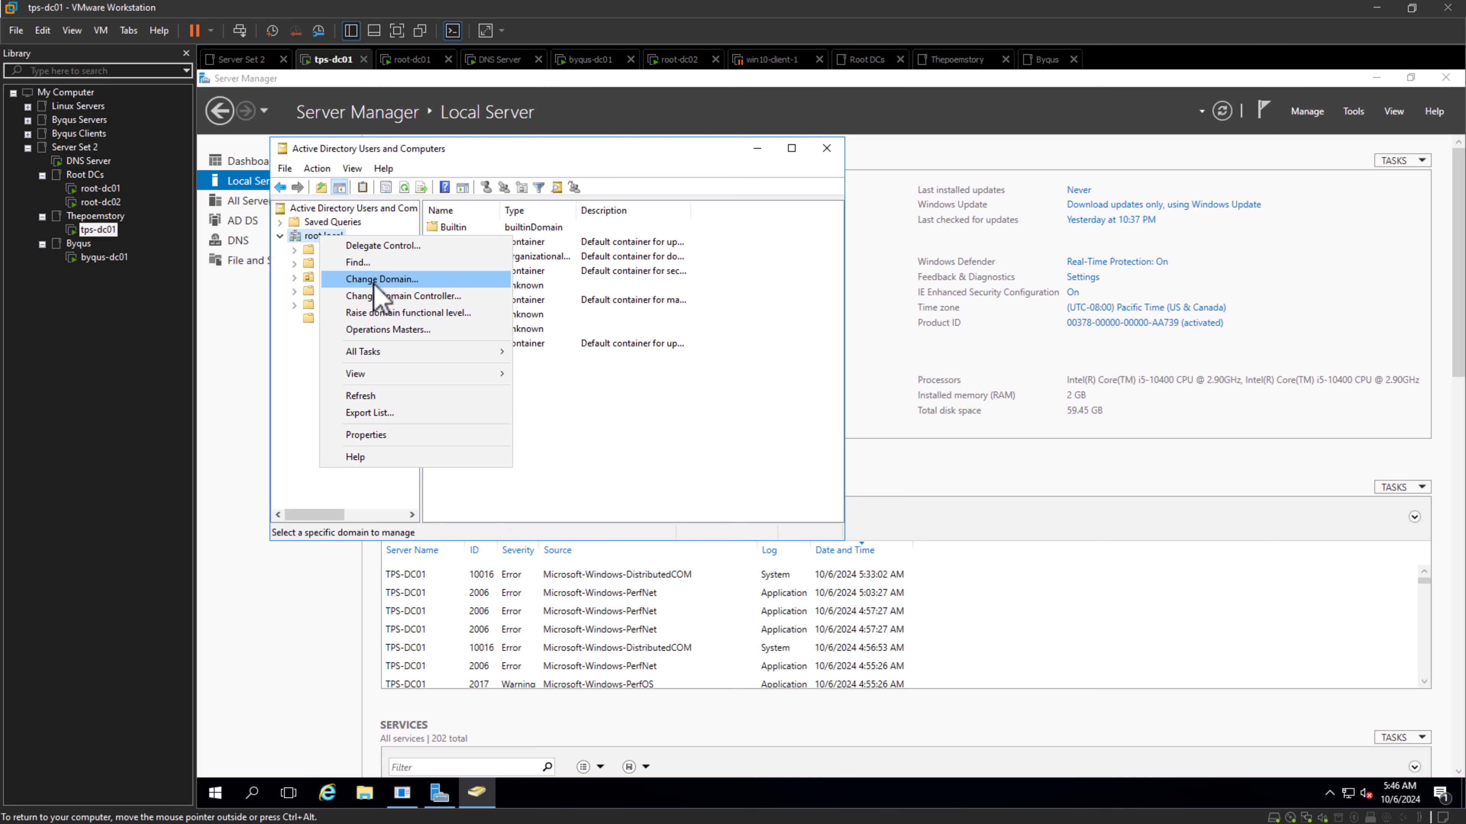
pyautogui.click(346, 279)
pyautogui.click(685, 324)
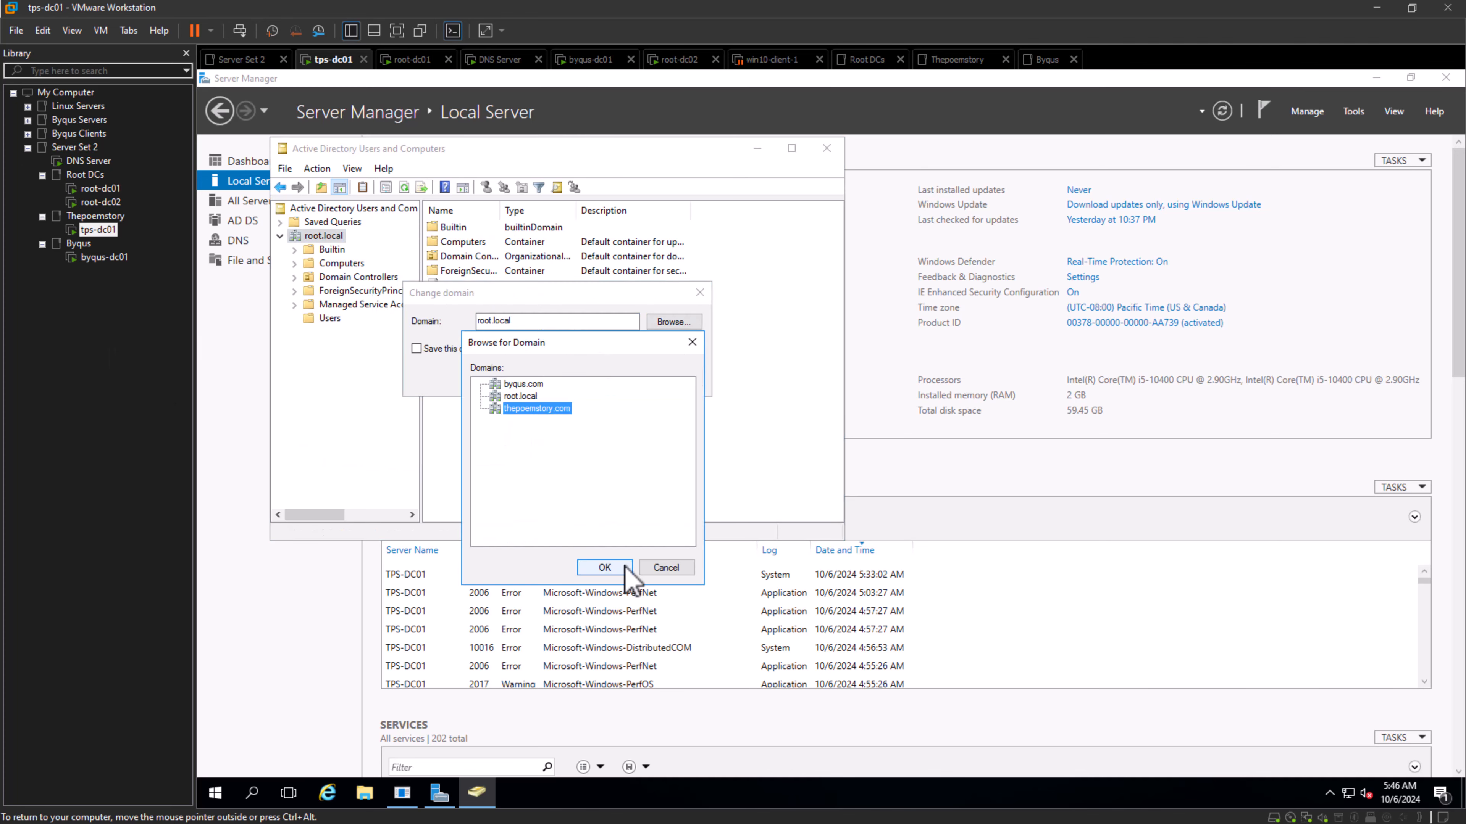
pyautogui.click(604, 567)
pyautogui.click(549, 376)
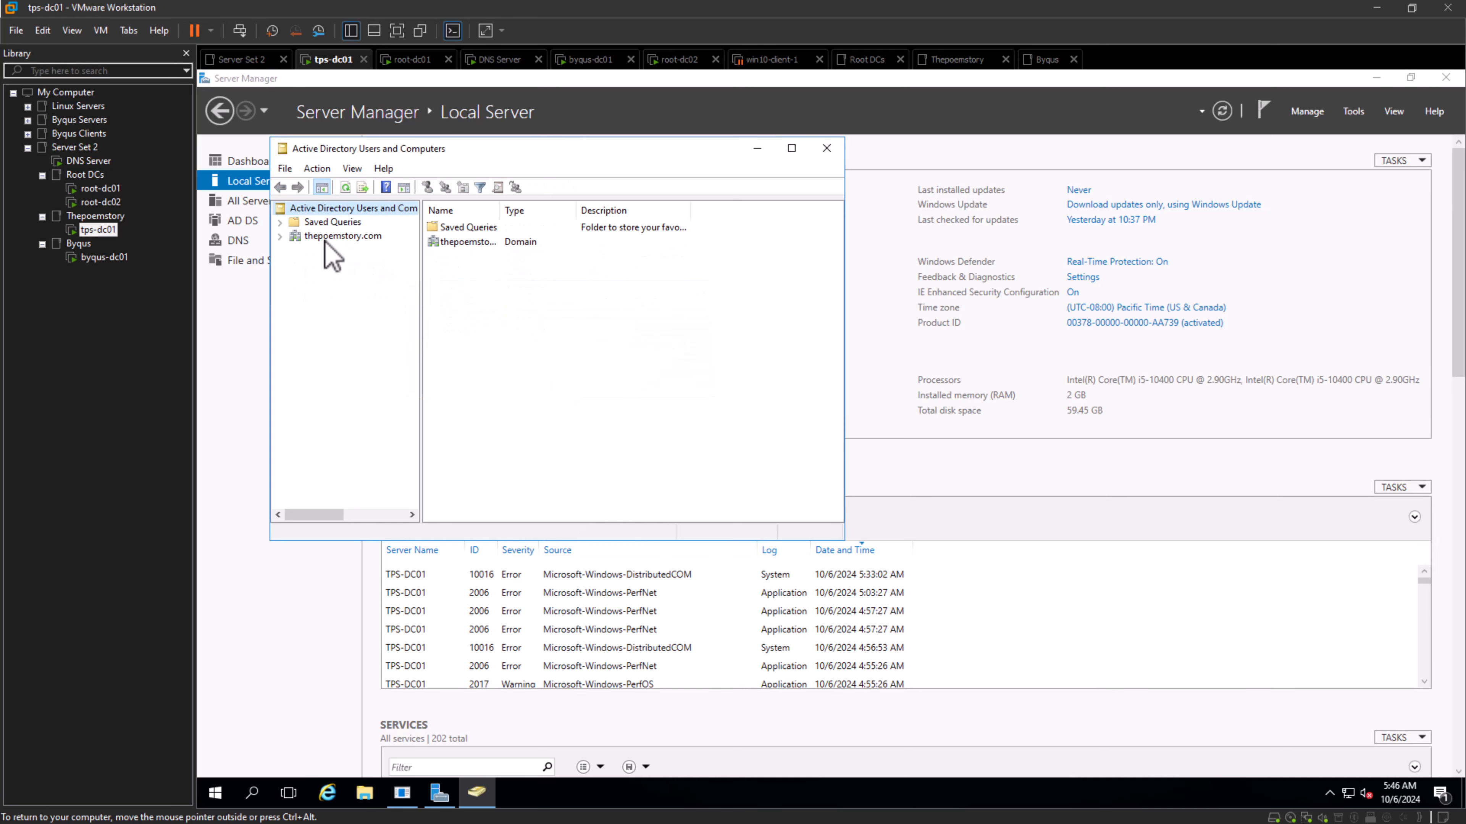
# - Expand thepoemstory.com and check the new object types offered for its Users container, without creating any
pyautogui.click(280, 237)
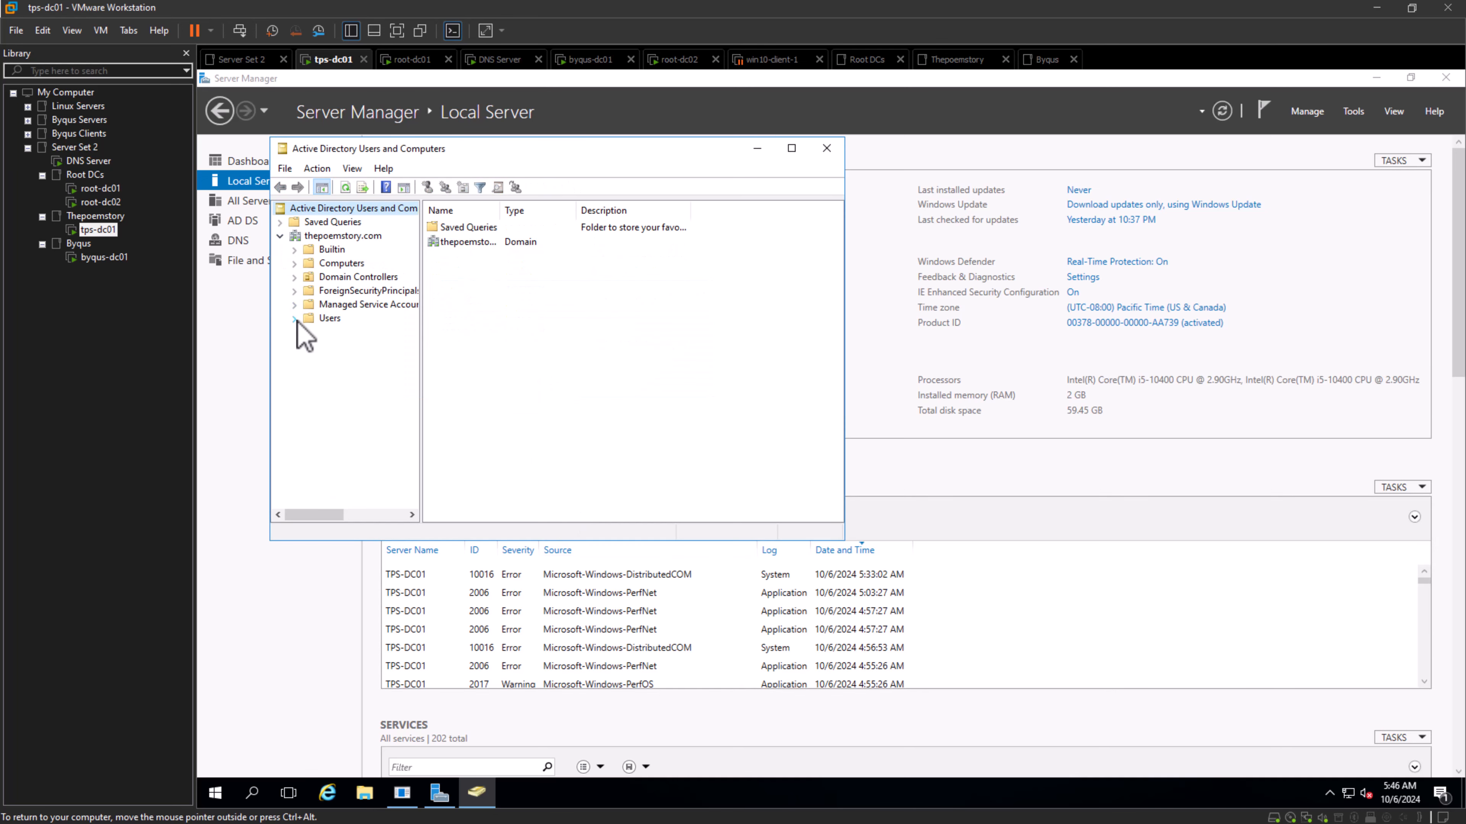
pyautogui.rightClick(327, 320)
pyautogui.moveTo(380, 374)
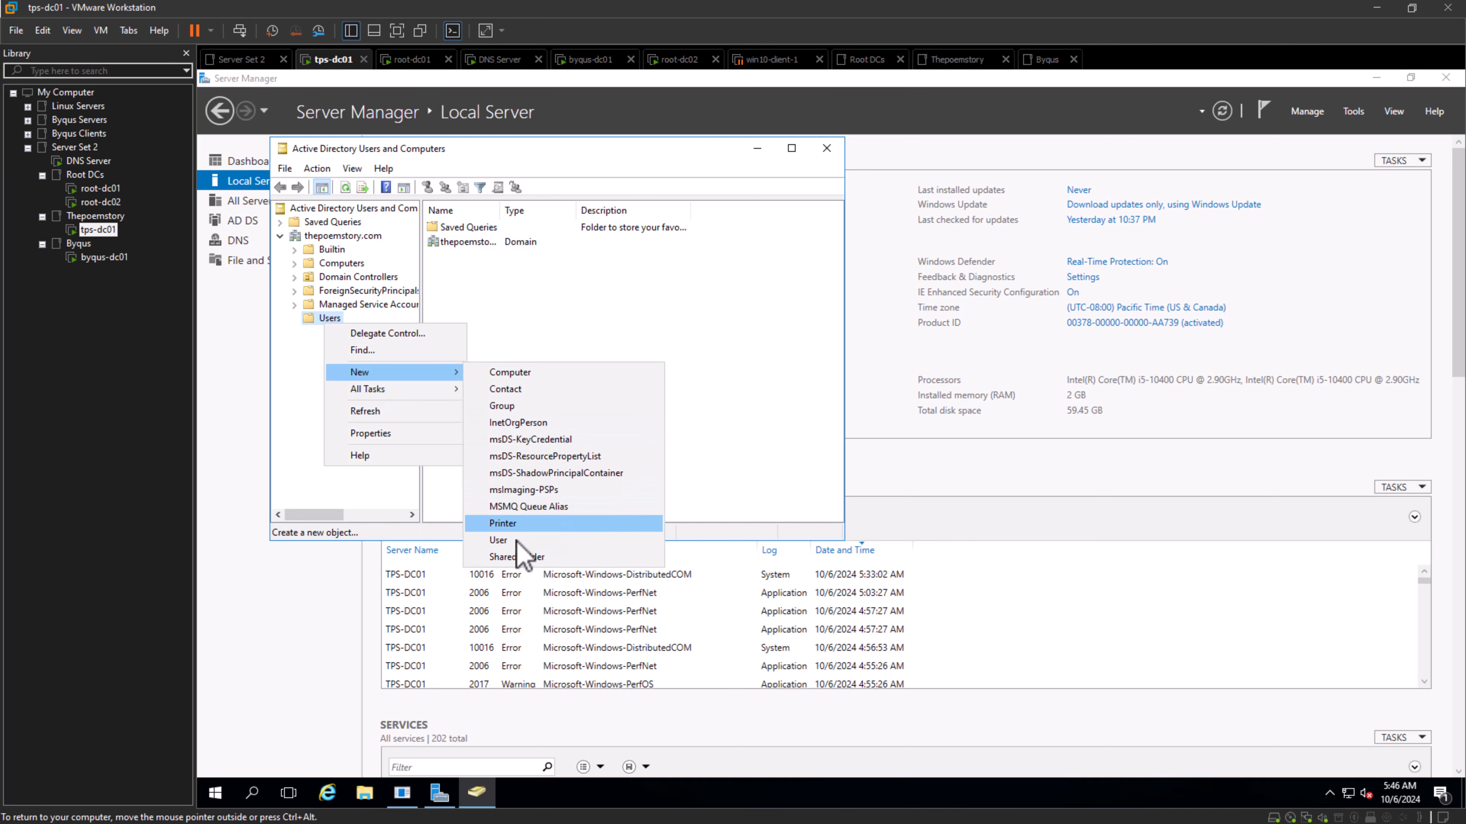
pyautogui.click(688, 325)
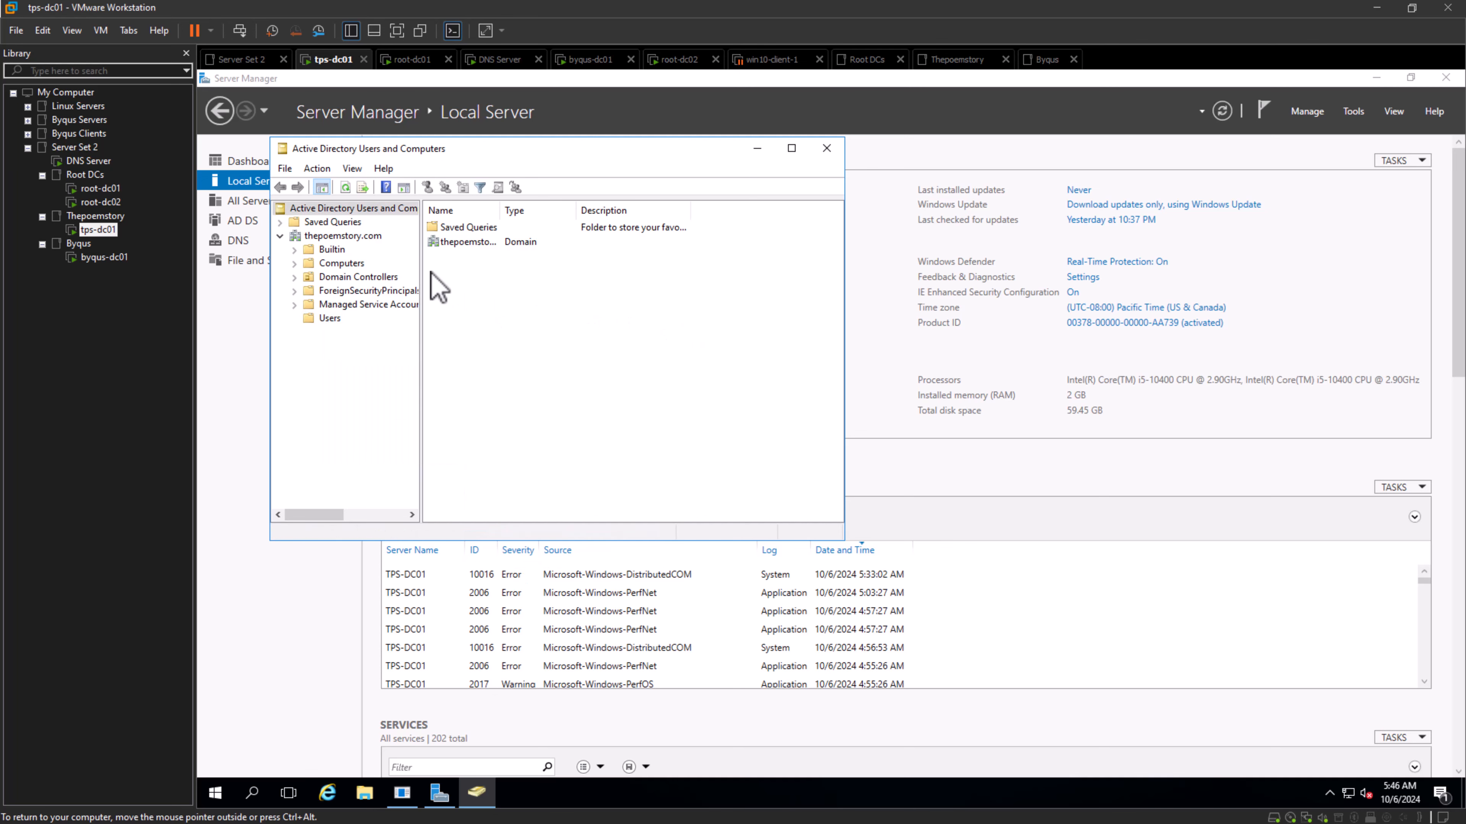
# - On root-dc01, open Active Directory Users and Computers and check the group memberships of rootadmin in root.local's Users container
pyautogui.click(110, 188)
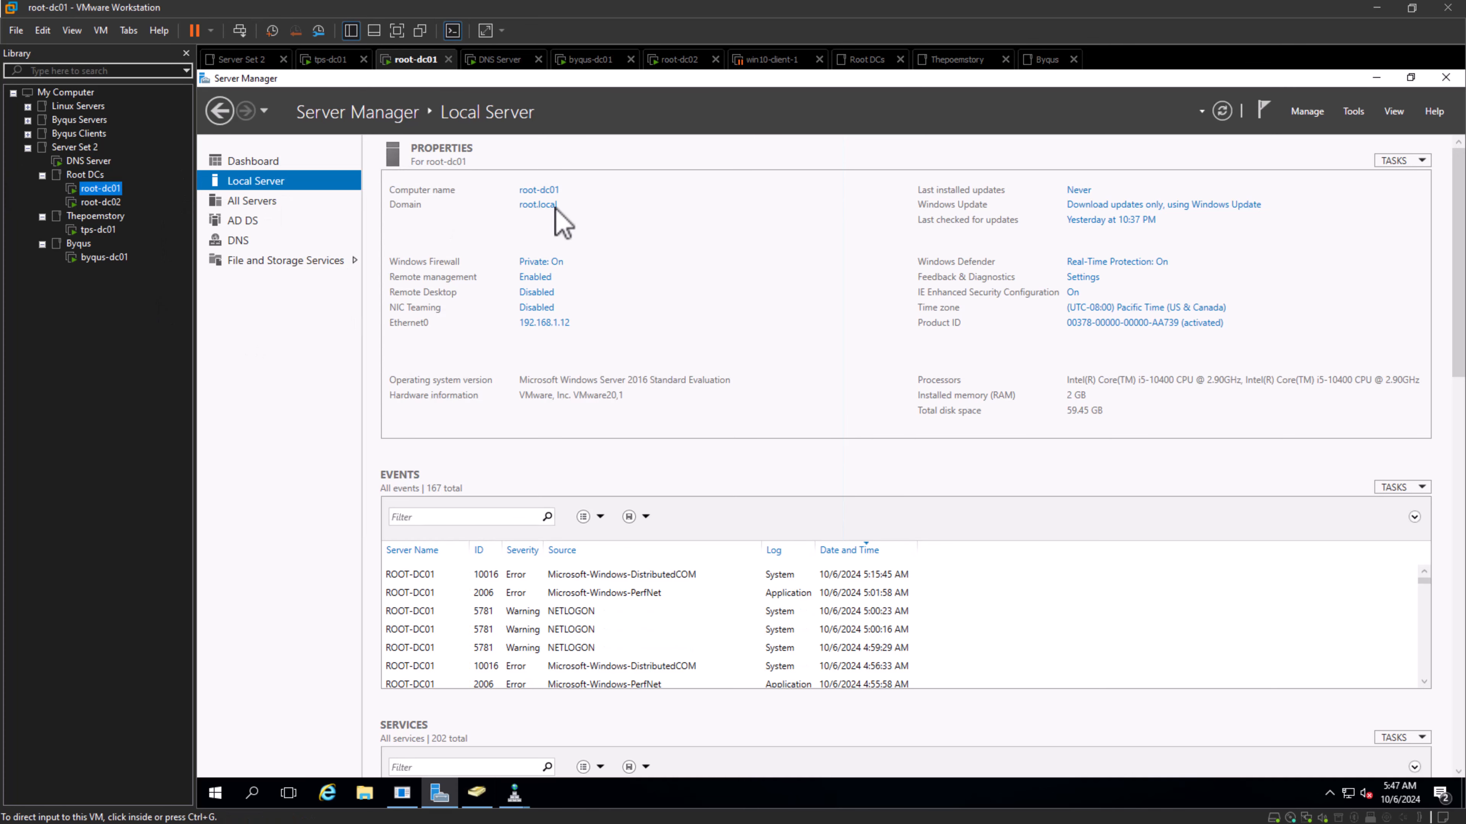
pyautogui.click(479, 794)
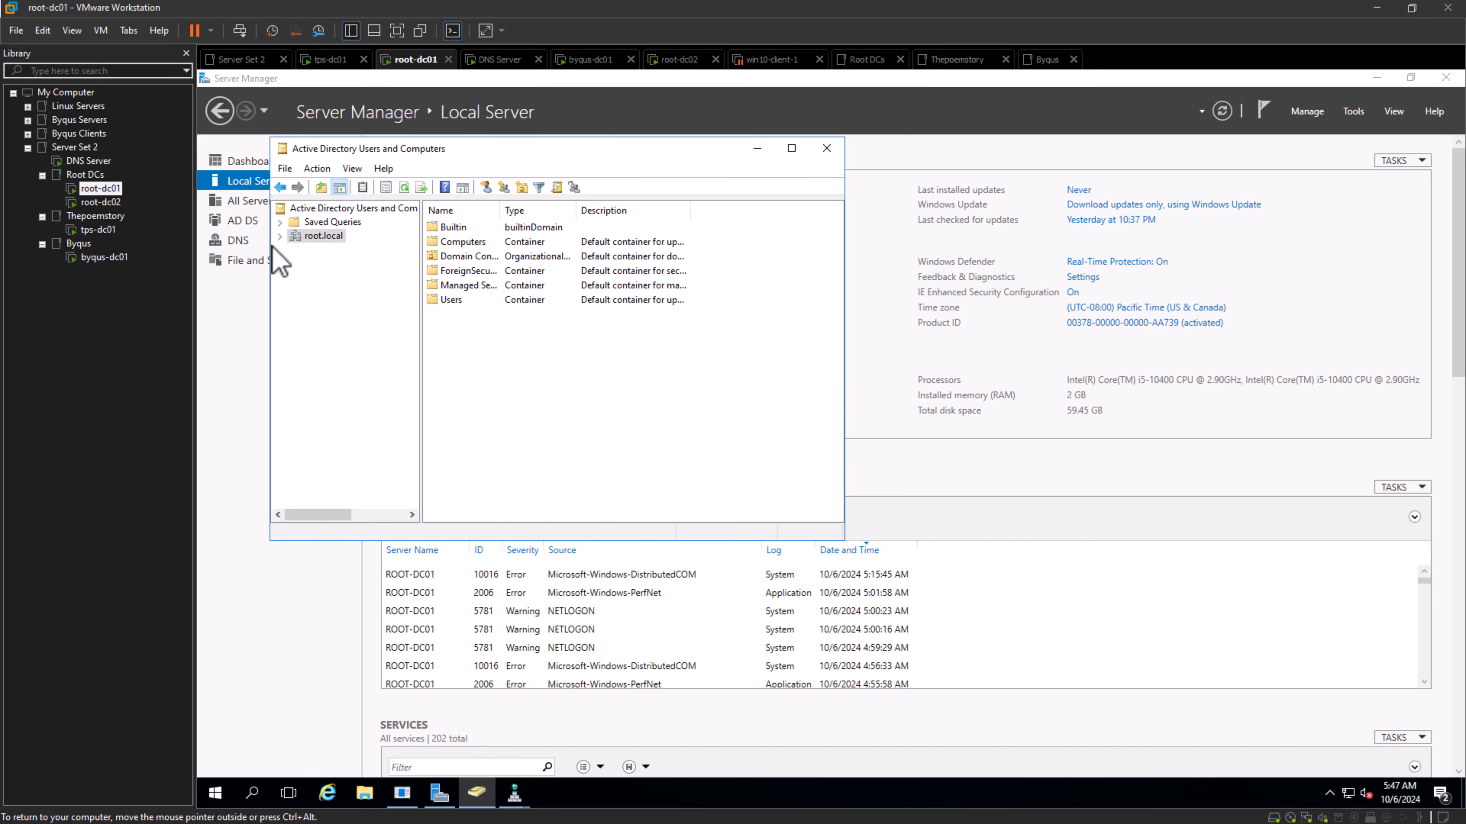
pyautogui.click(279, 236)
pyautogui.click(328, 318)
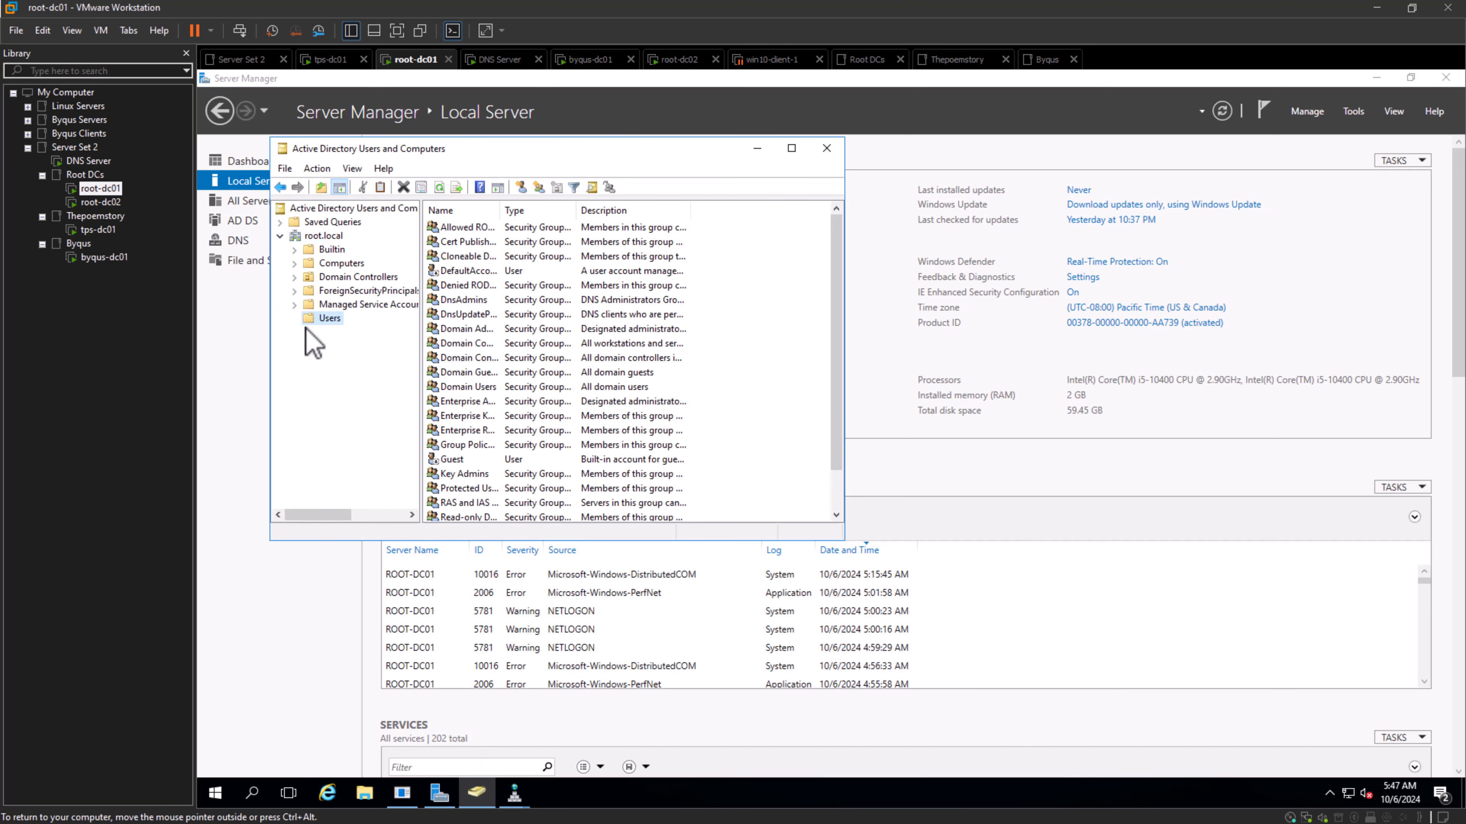
pyautogui.scroll(-1, 547, 407)
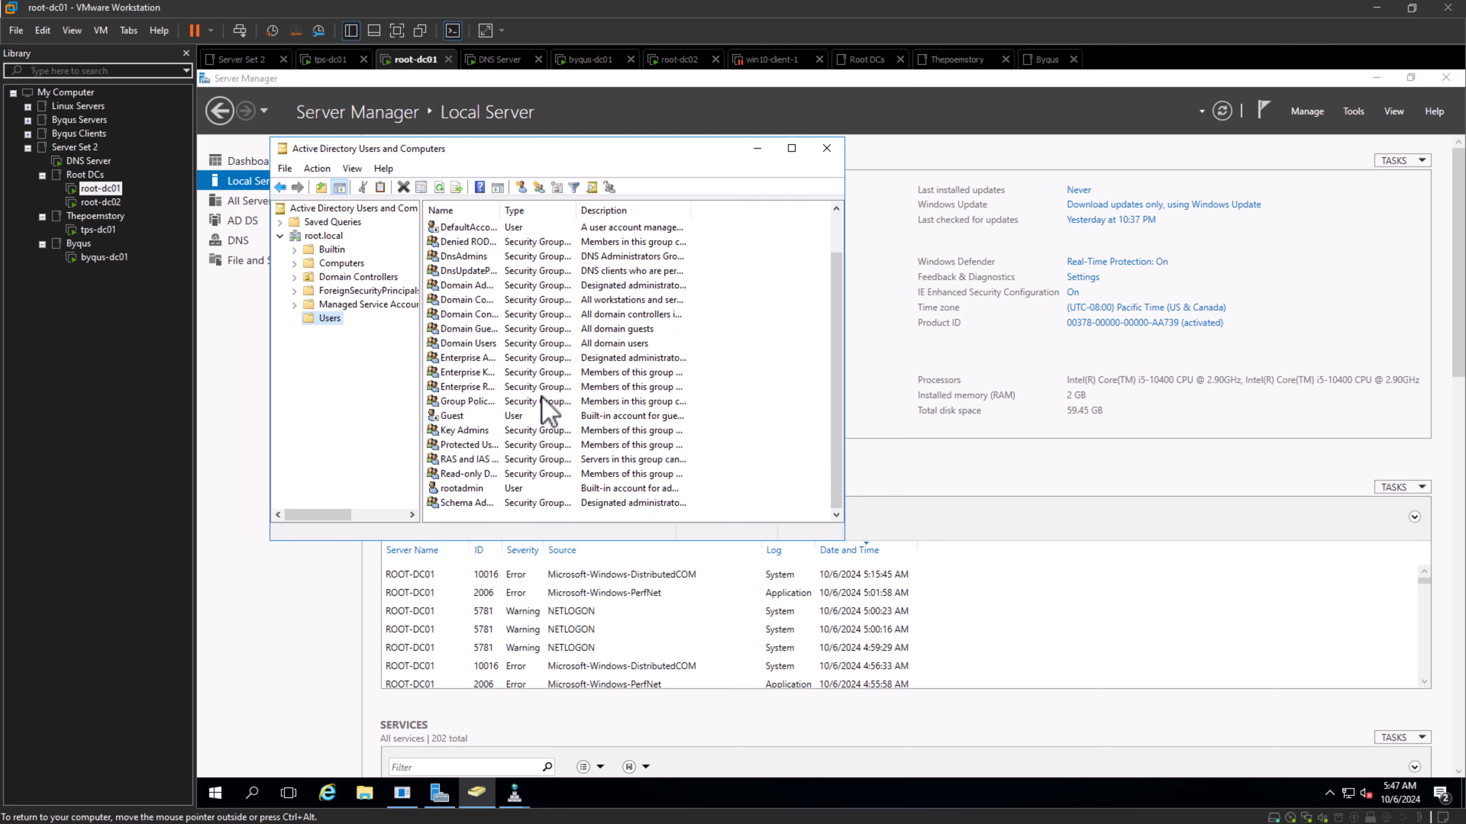
pyautogui.doubleClick(449, 490)
pyautogui.click(447, 197)
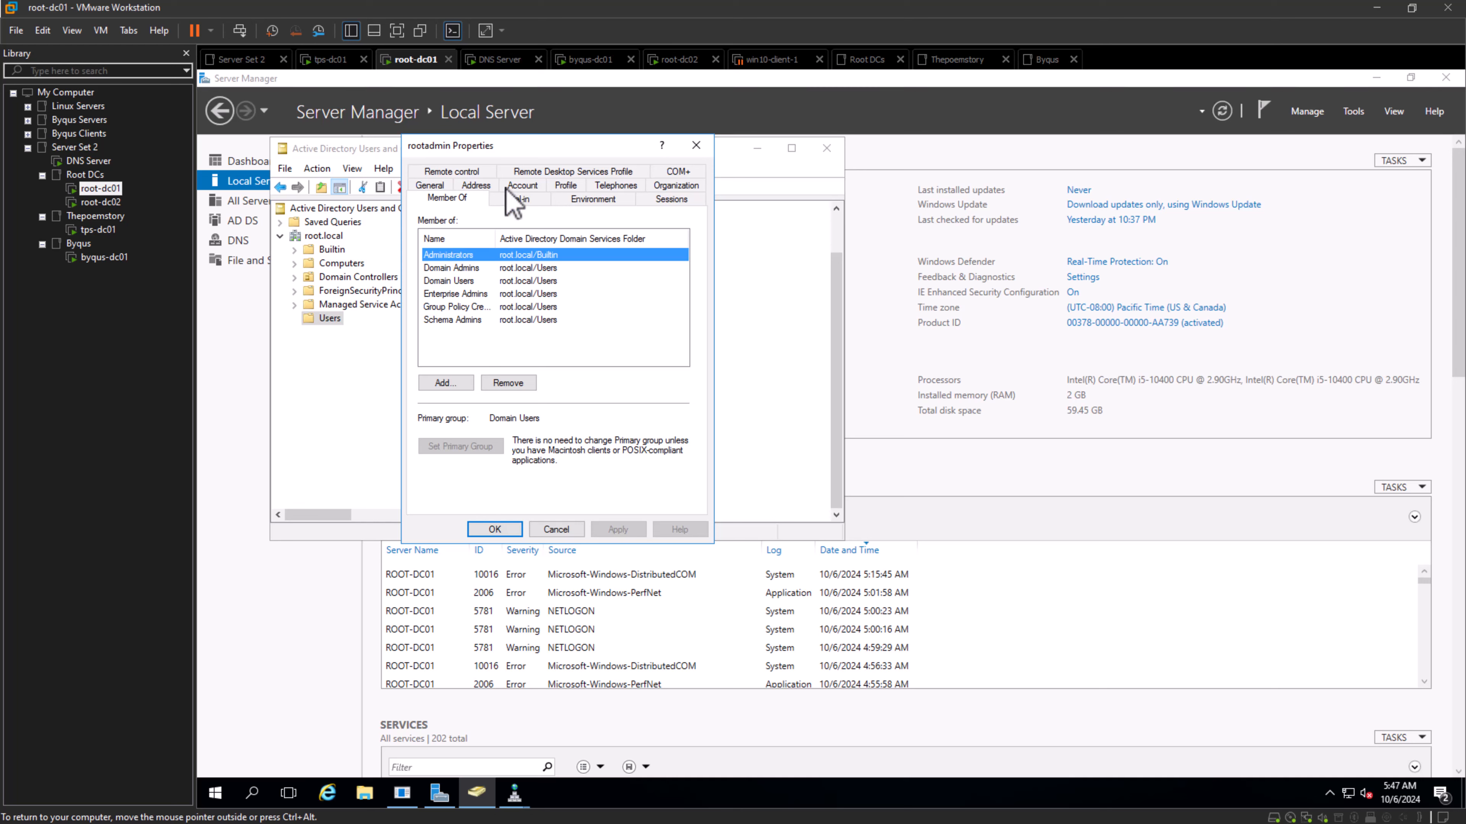
pyautogui.click(472, 294)
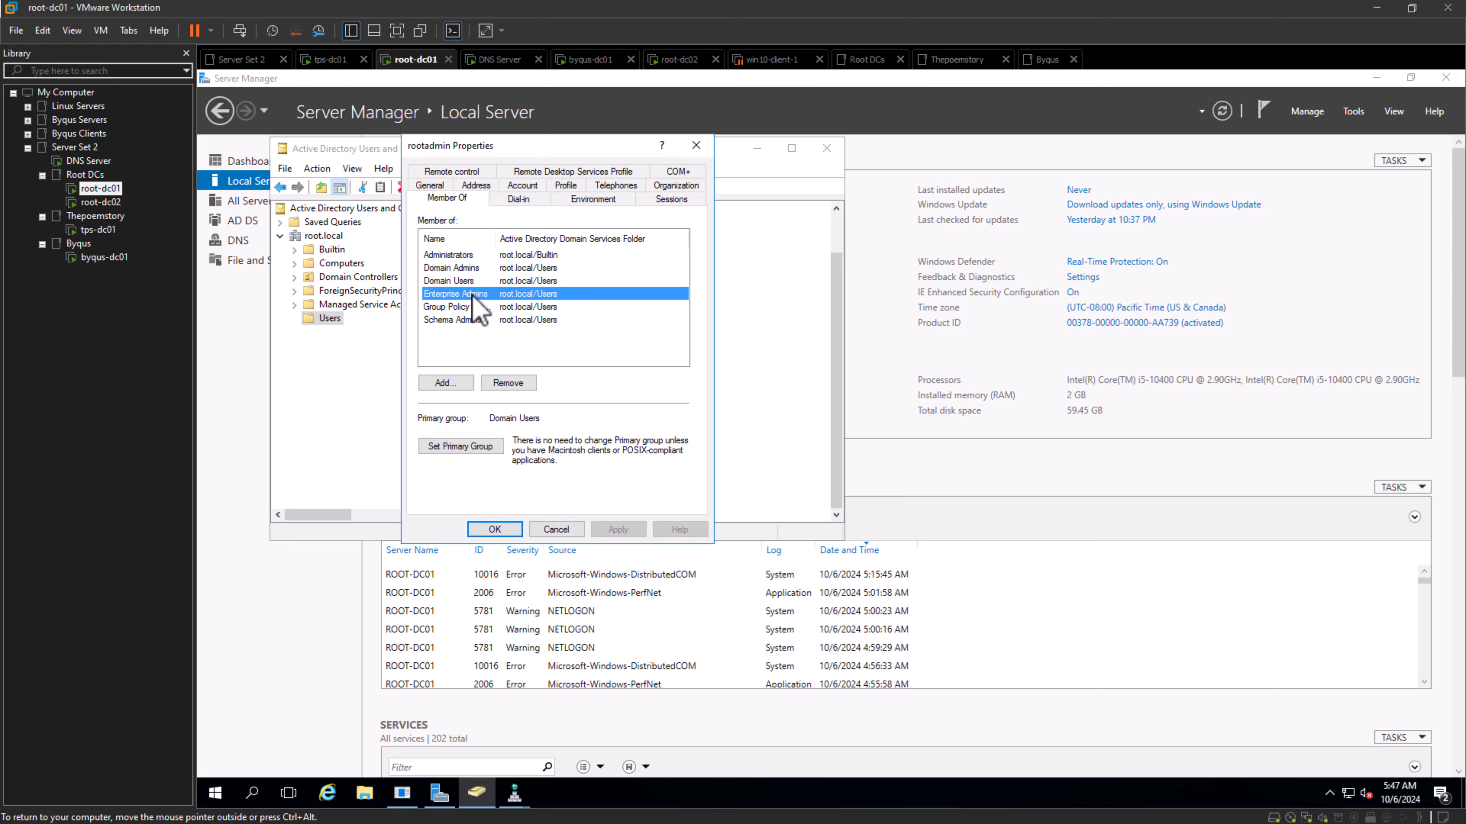
pyautogui.click(548, 532)
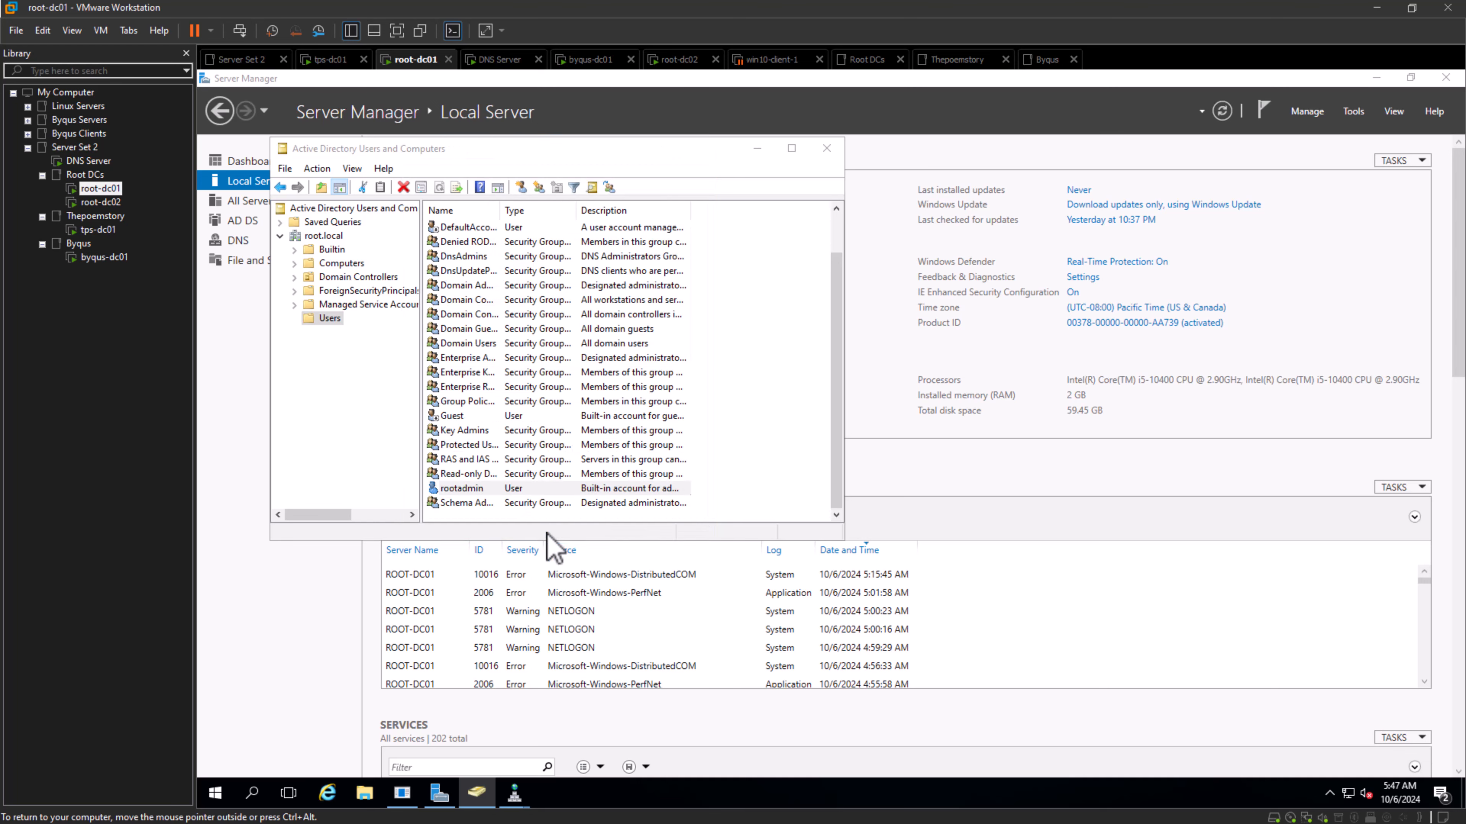
# - Change the domain managed in Active Directory Users and Computers on root-dc01 to thepoemstory.com
pyautogui.rightClick(322, 237)
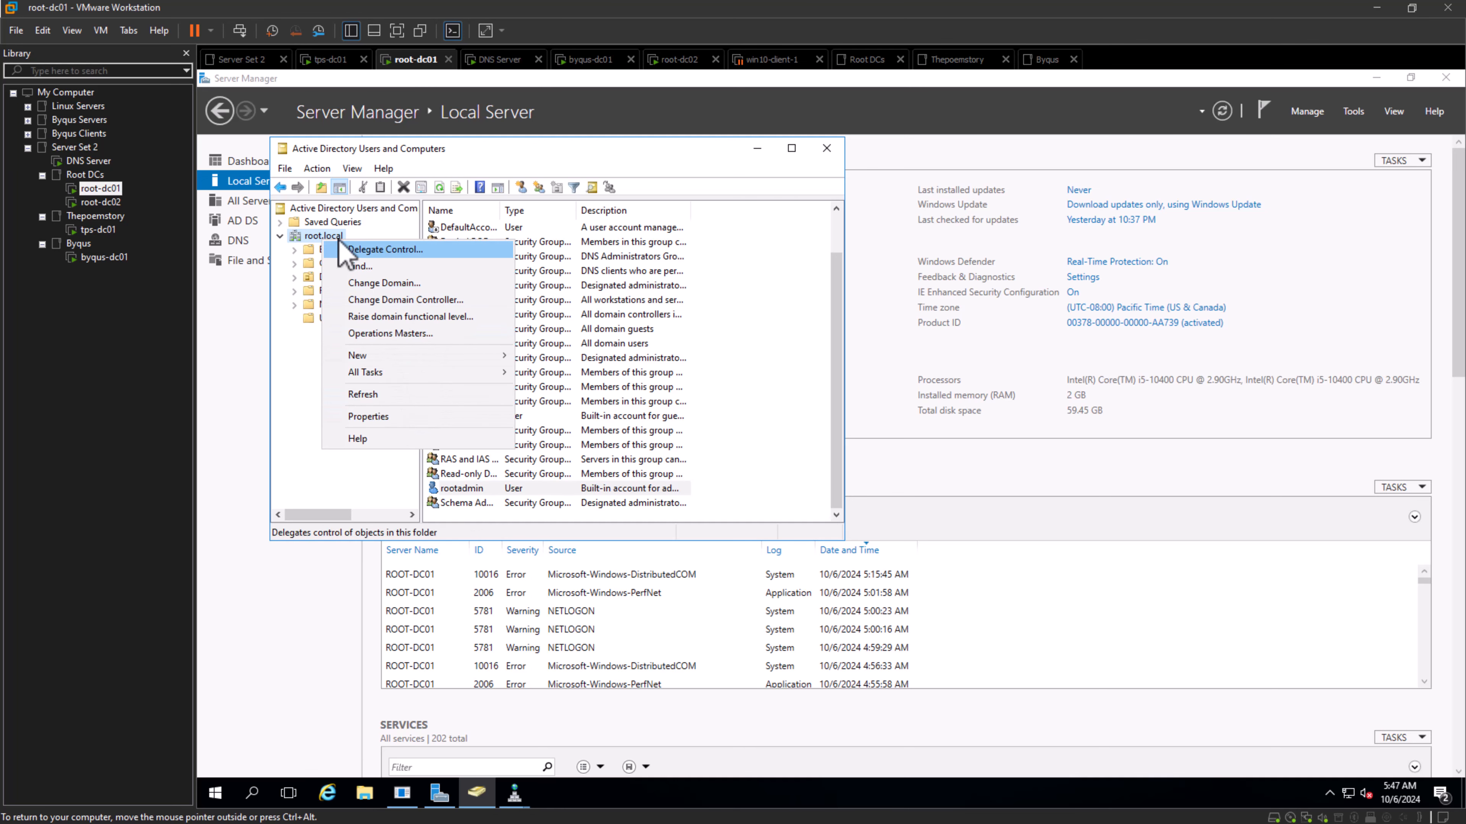
pyautogui.click(381, 283)
pyautogui.click(670, 321)
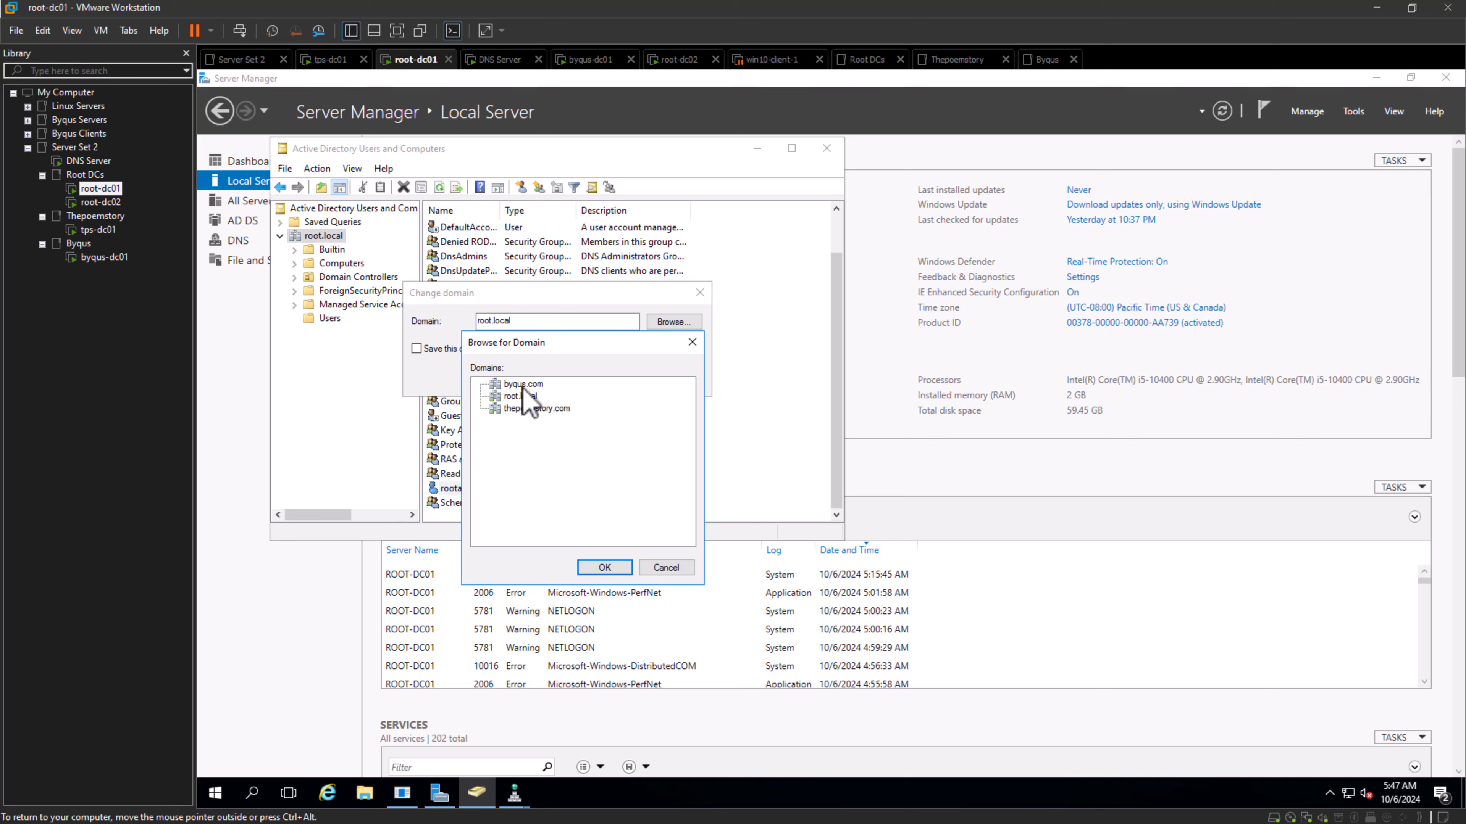
pyautogui.click(530, 408)
pyautogui.click(603, 567)
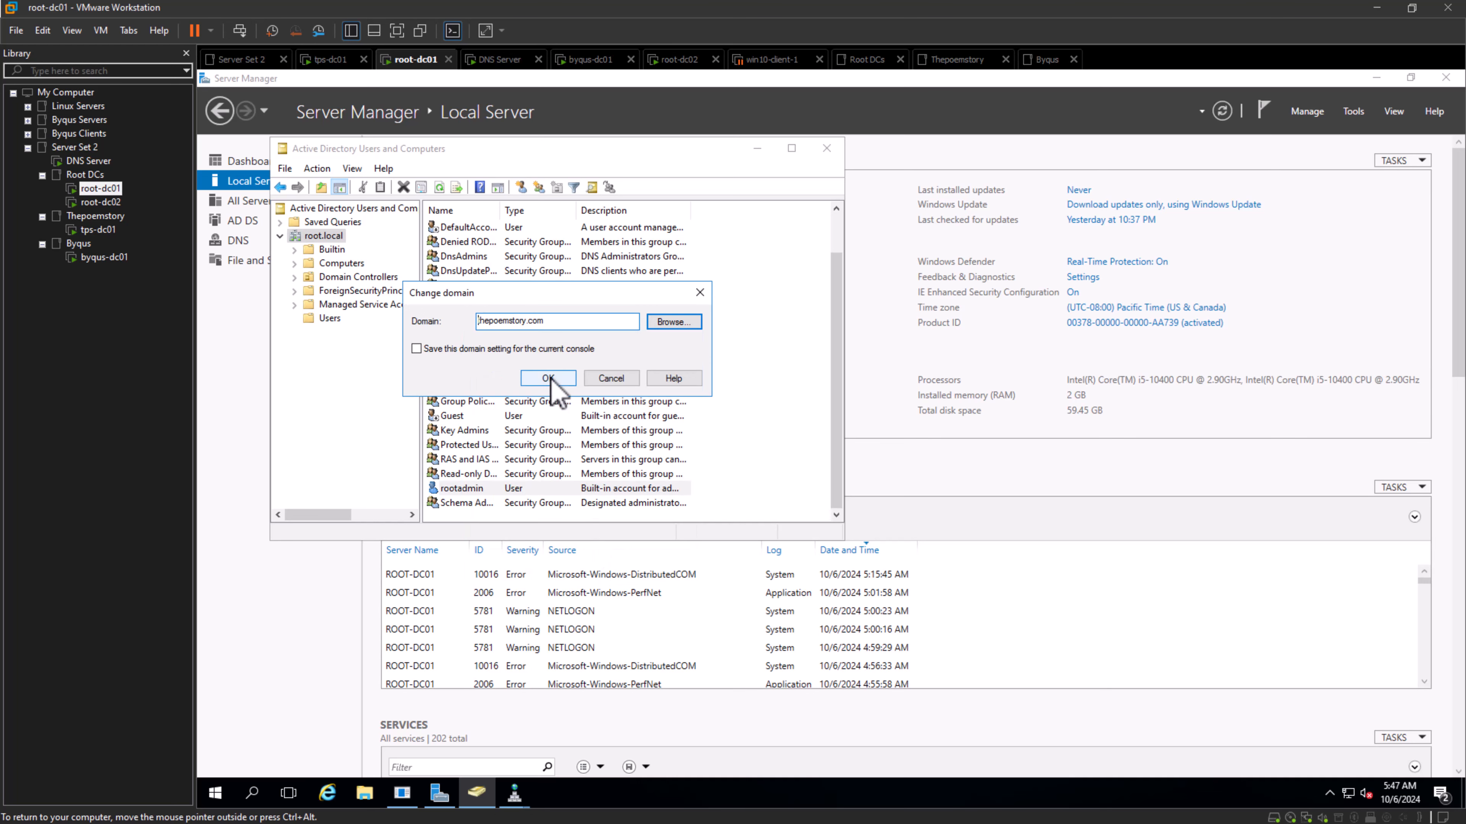
pyautogui.click(554, 385)
# - Expand thepoemstory.com on root-dc01 and check which new object types its Users container offers, without creating any
pyautogui.rightClick(316, 238)
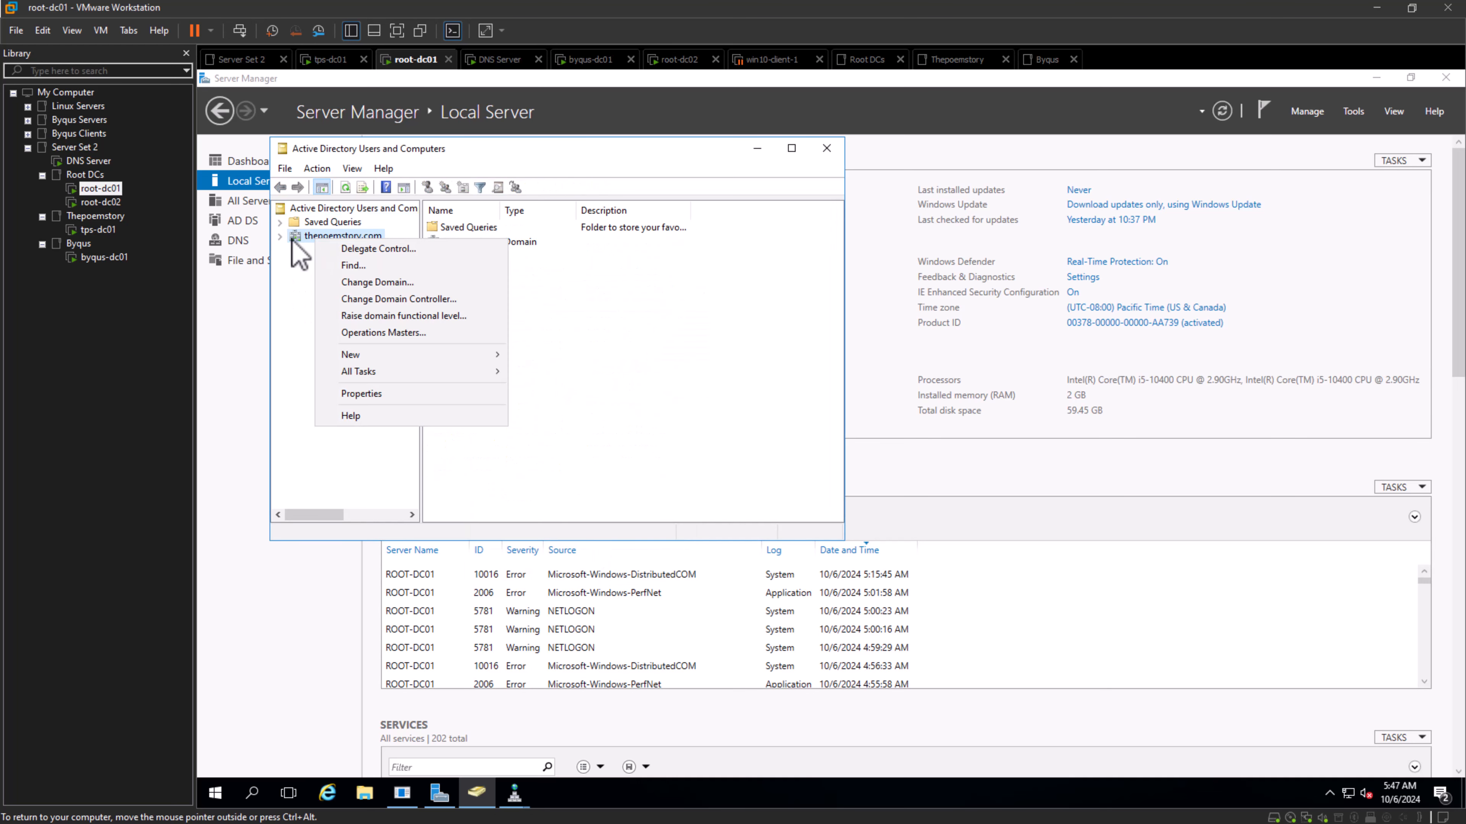
pyautogui.click(281, 237)
pyautogui.rightClick(331, 321)
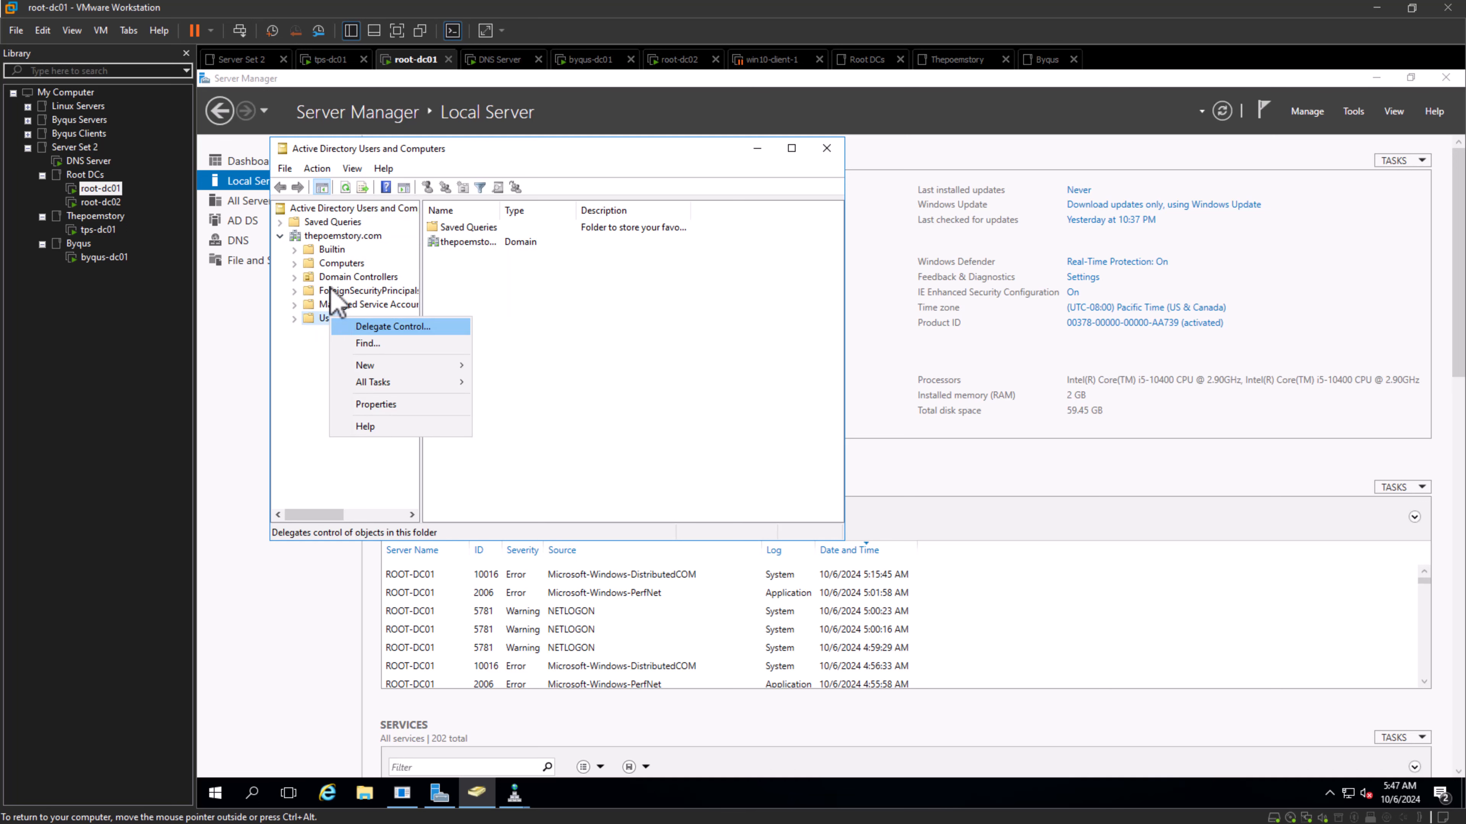
pyautogui.moveTo(370, 366)
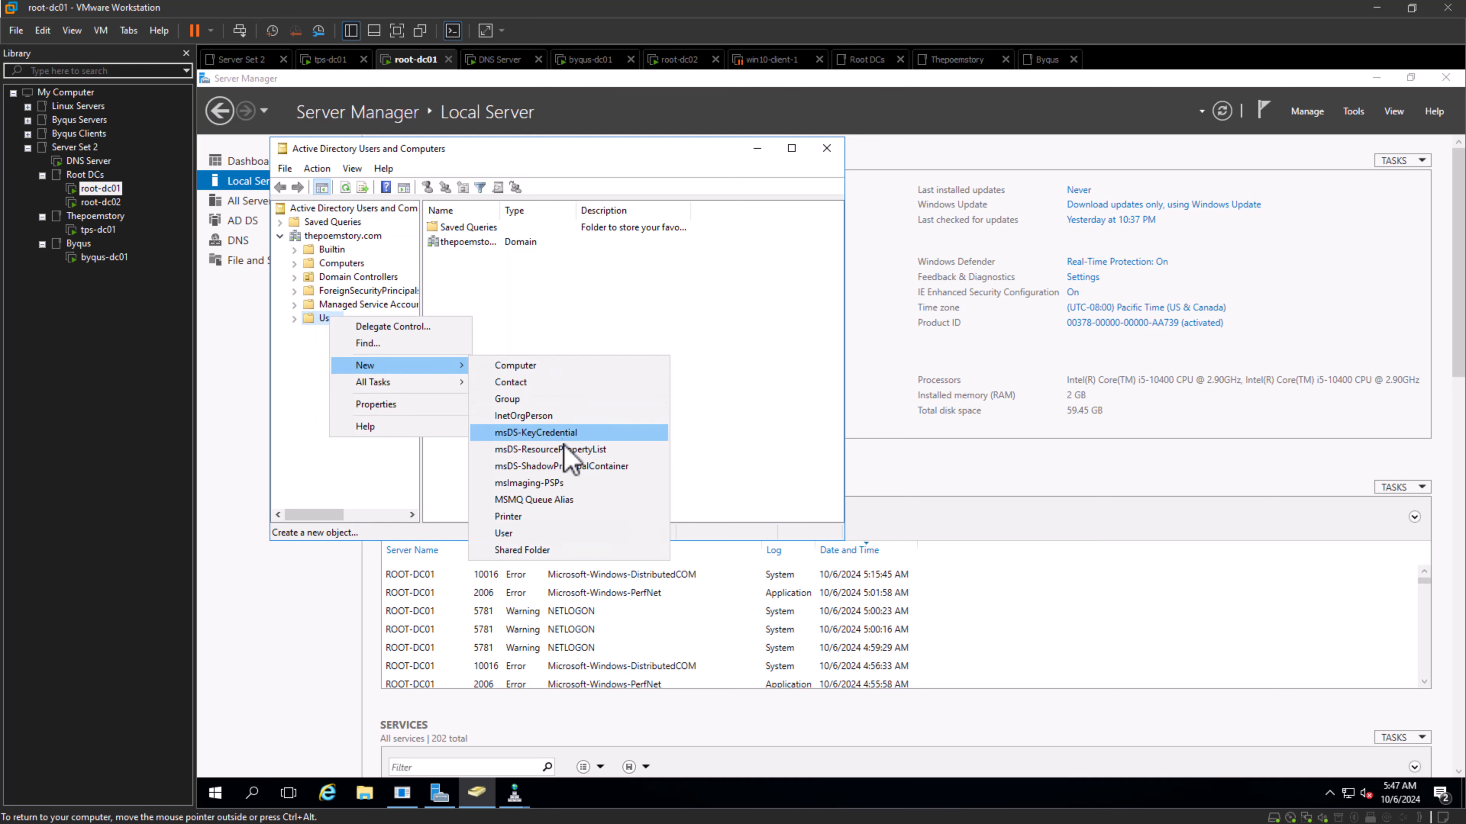
pyautogui.click(742, 306)
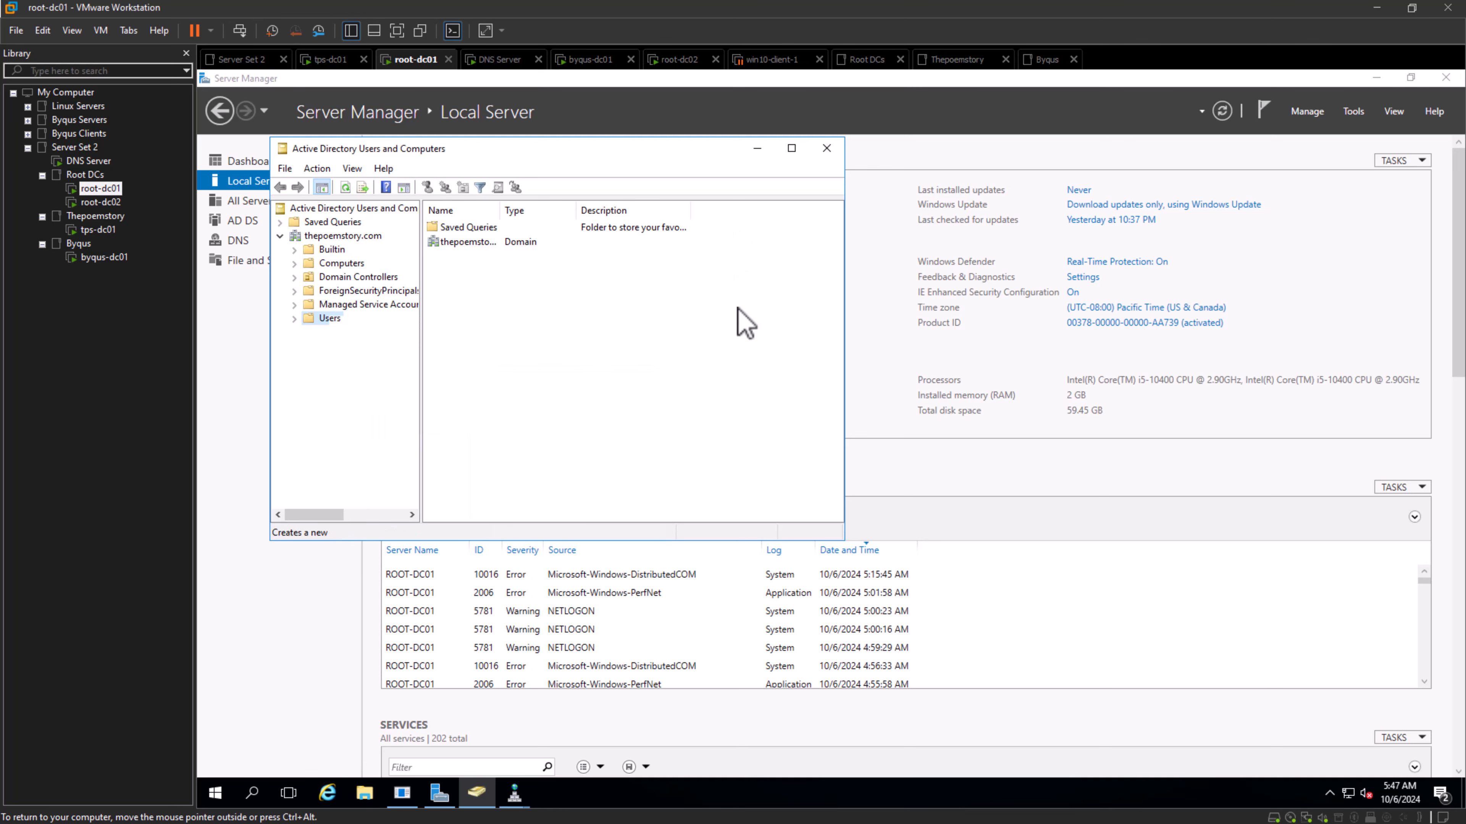
# - Return to tps-dc01 and check the Reset Password option for the Administrator account in thepoemstory.com's Users container, without resetting it
pyautogui.click(140, 188)
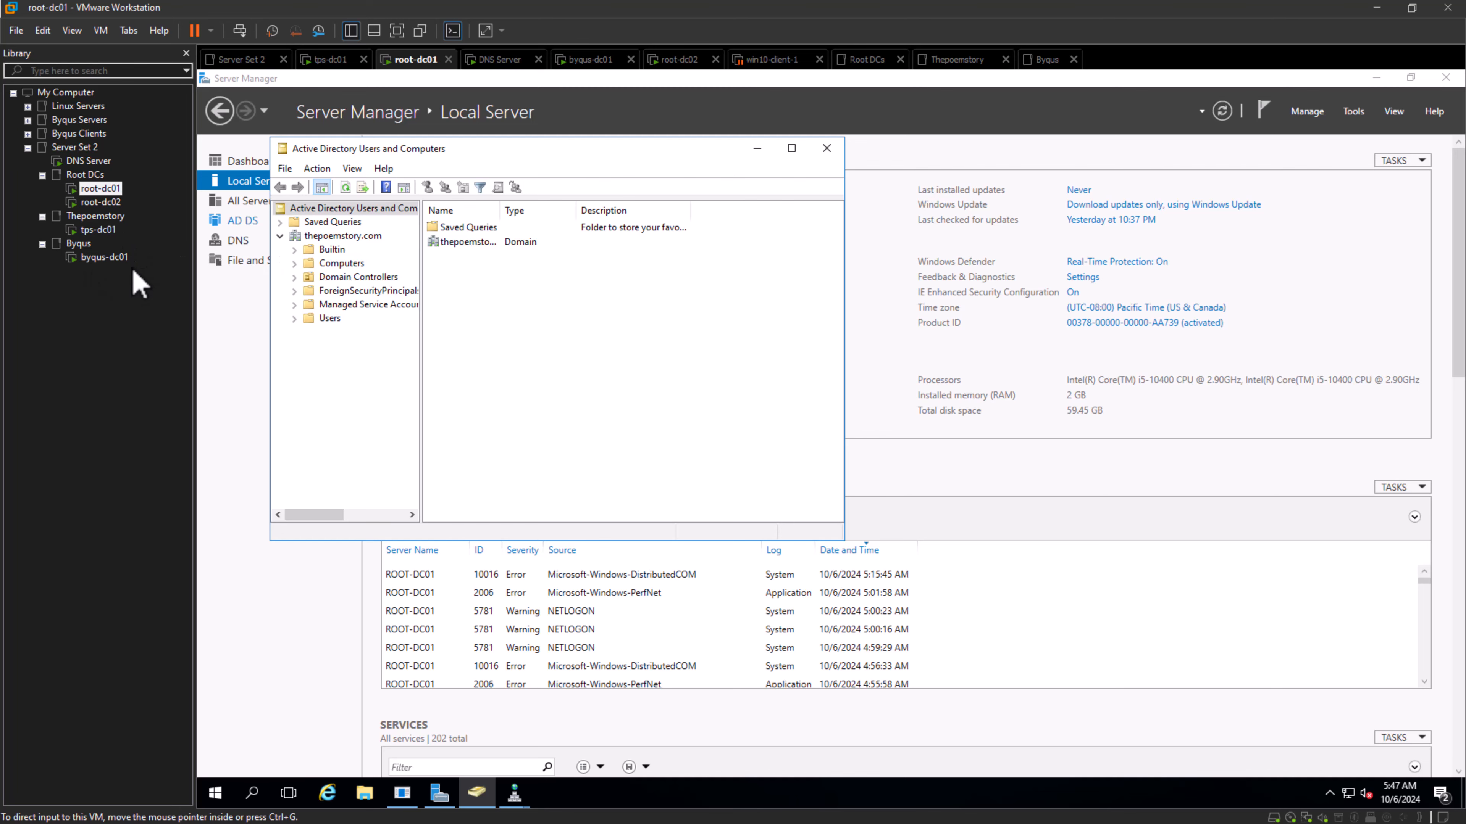
pyautogui.click(97, 230)
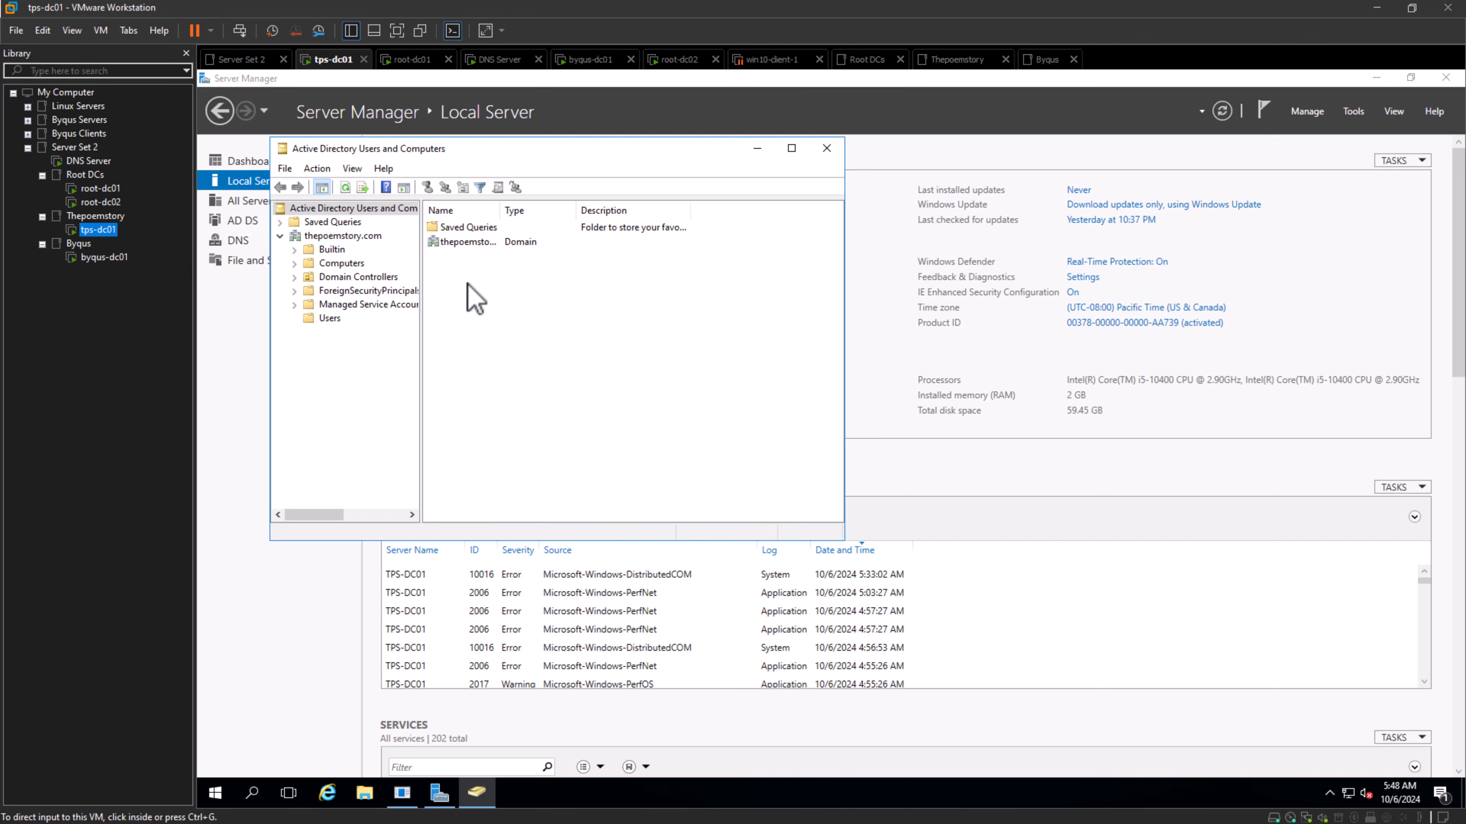
pyautogui.click(325, 324)
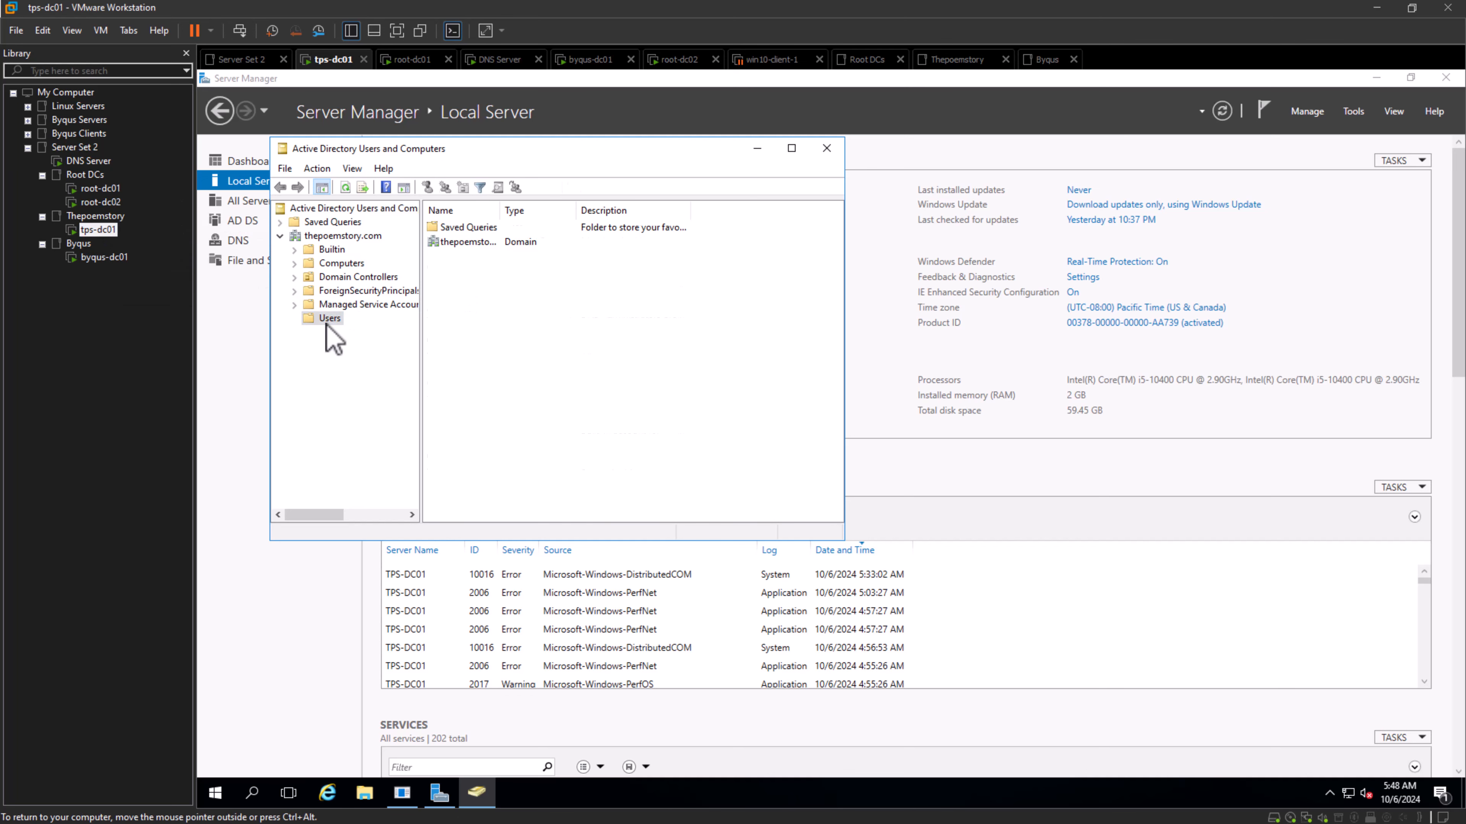
pyautogui.rightClick(448, 227)
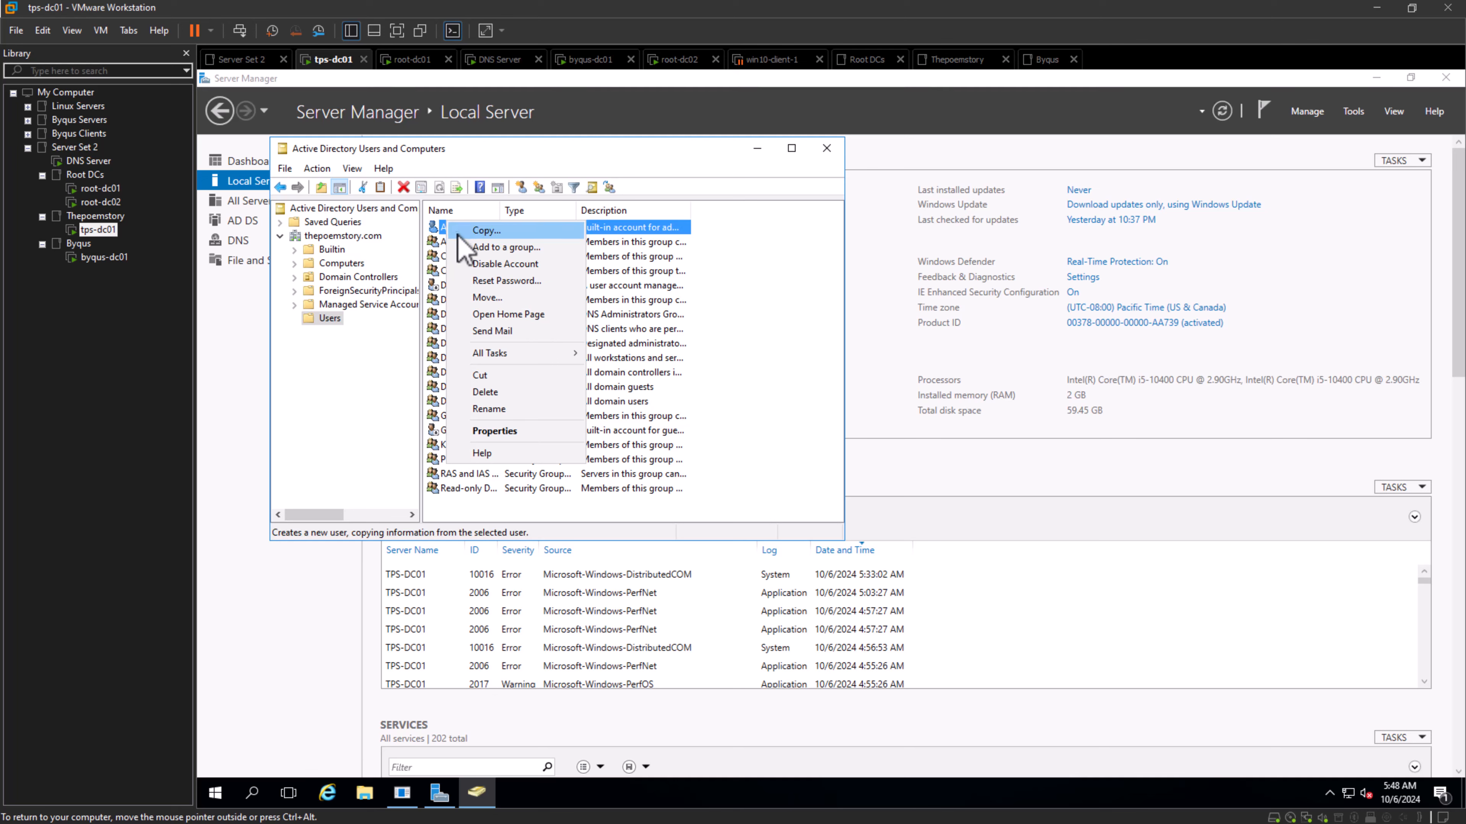
pyautogui.click(506, 285)
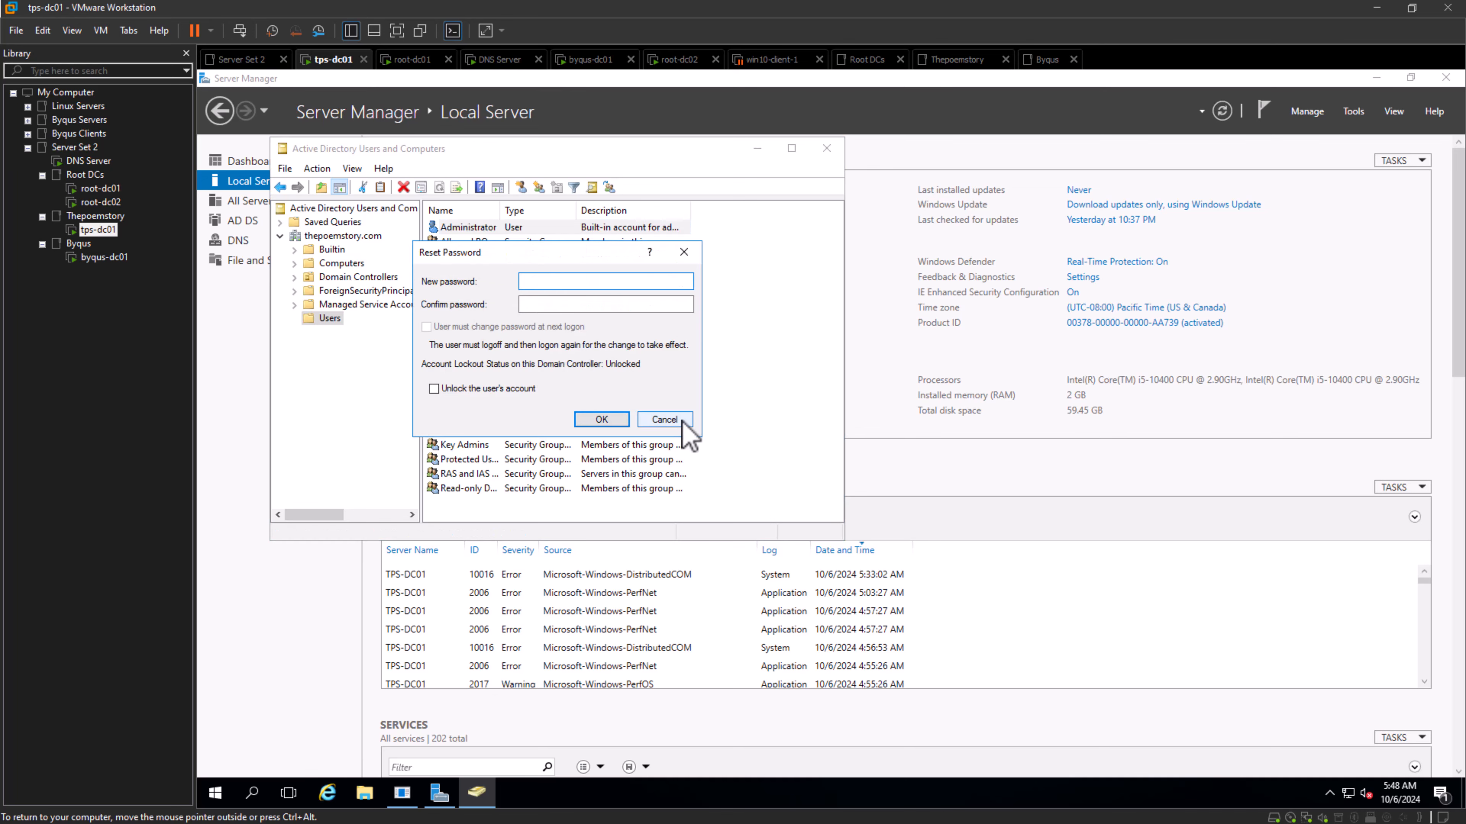
pyautogui.click(664, 420)
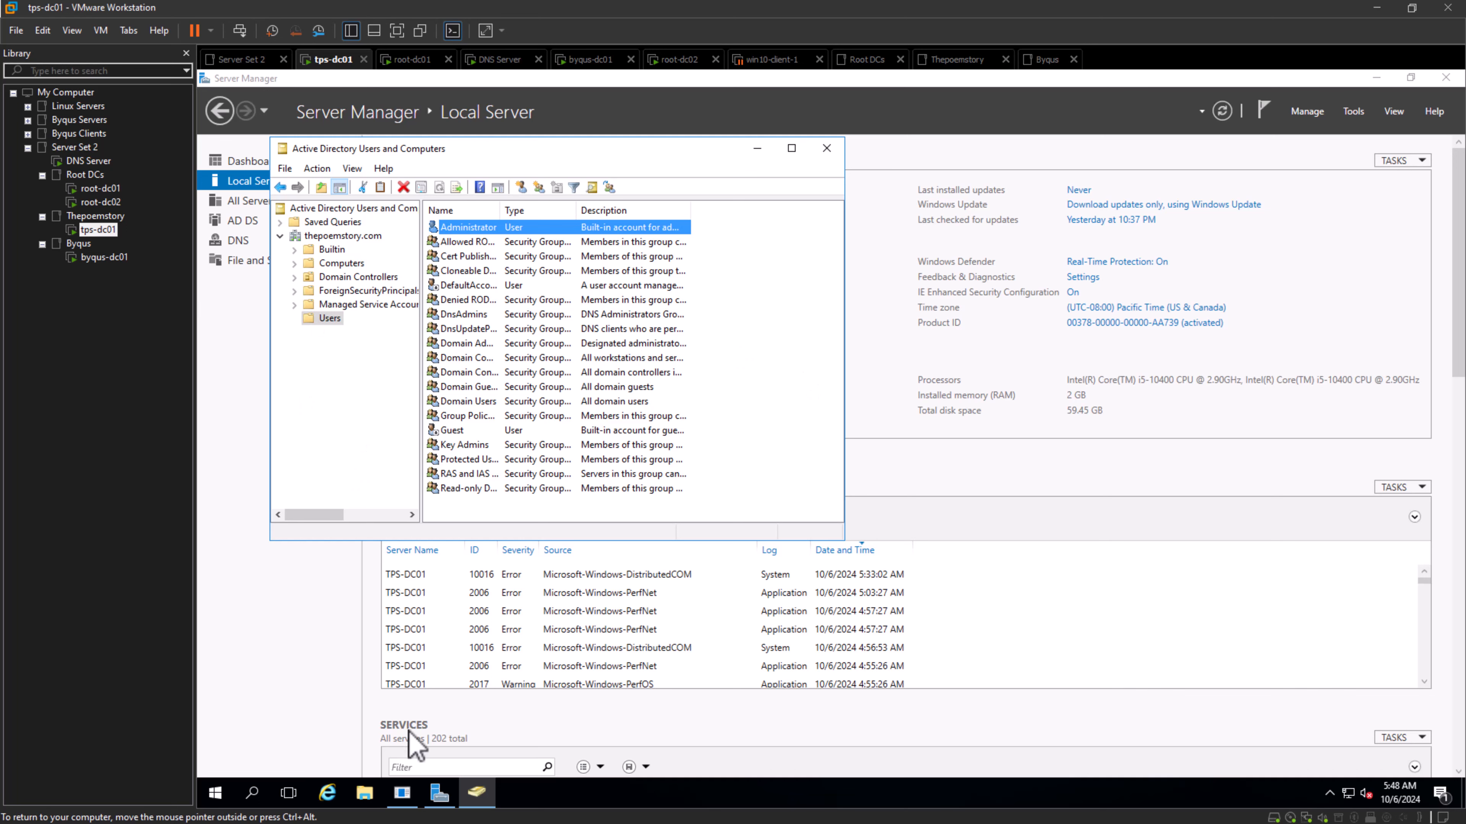
# - Switch to Notepad and add the line "=Roles in Active directory ...." below the trust relationship note
pyautogui.moveTo(402, 792)
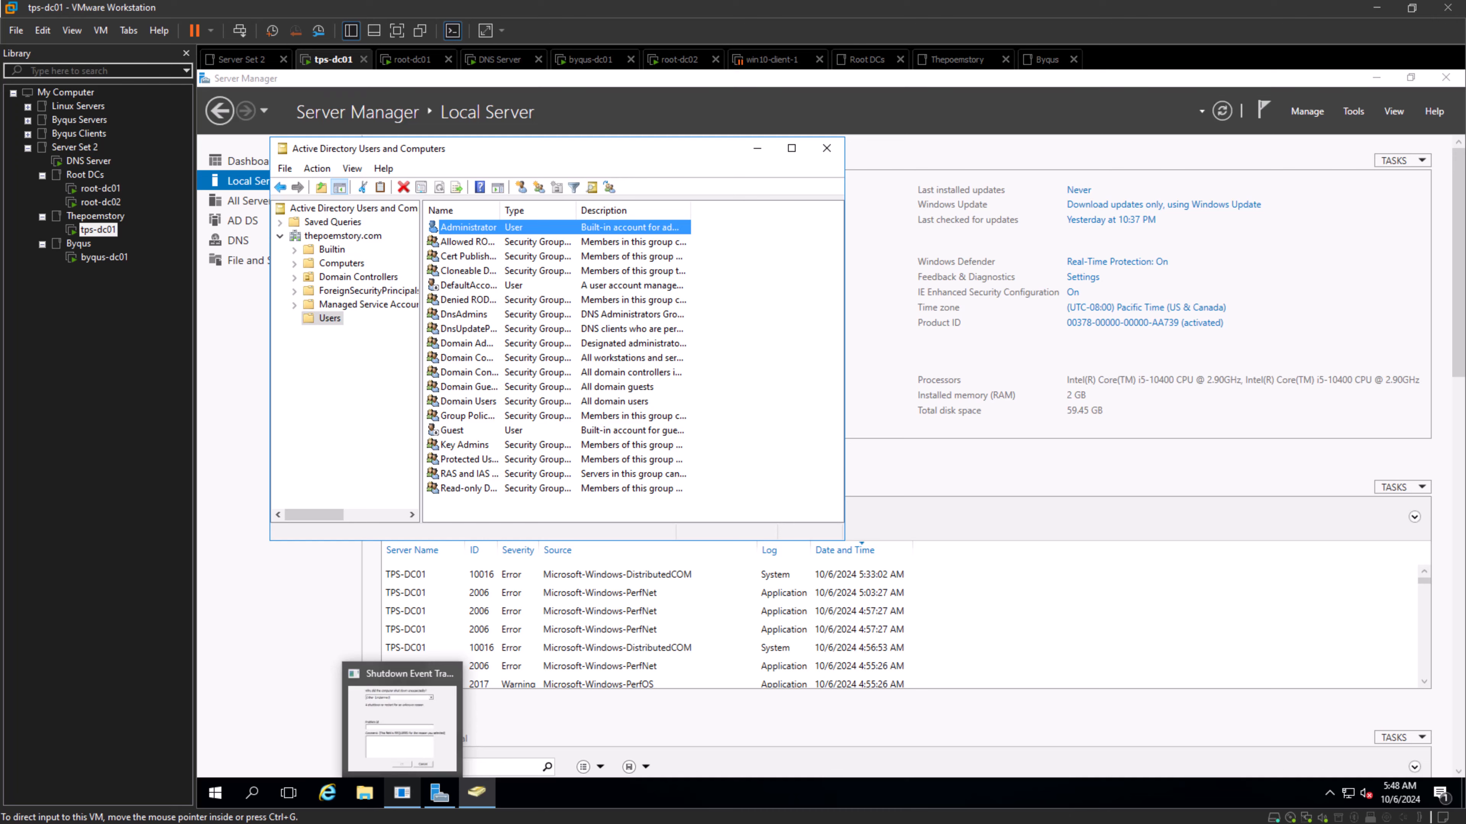
pyautogui.hotkey('alt', 'Tab')
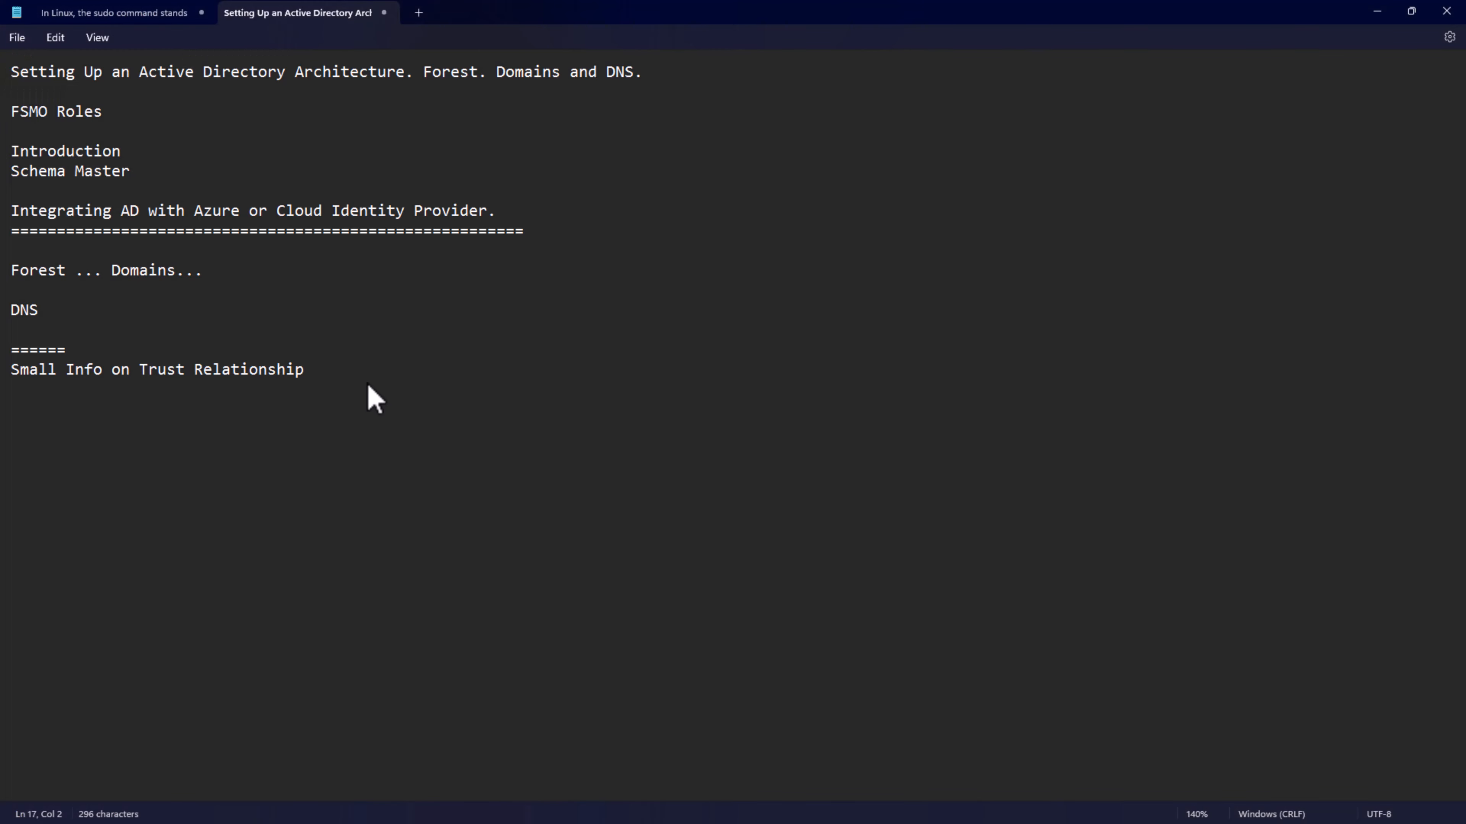
pyautogui.write('=Roles u')
pyautogui.press('BackSpace')
pyautogui.write('in AD')
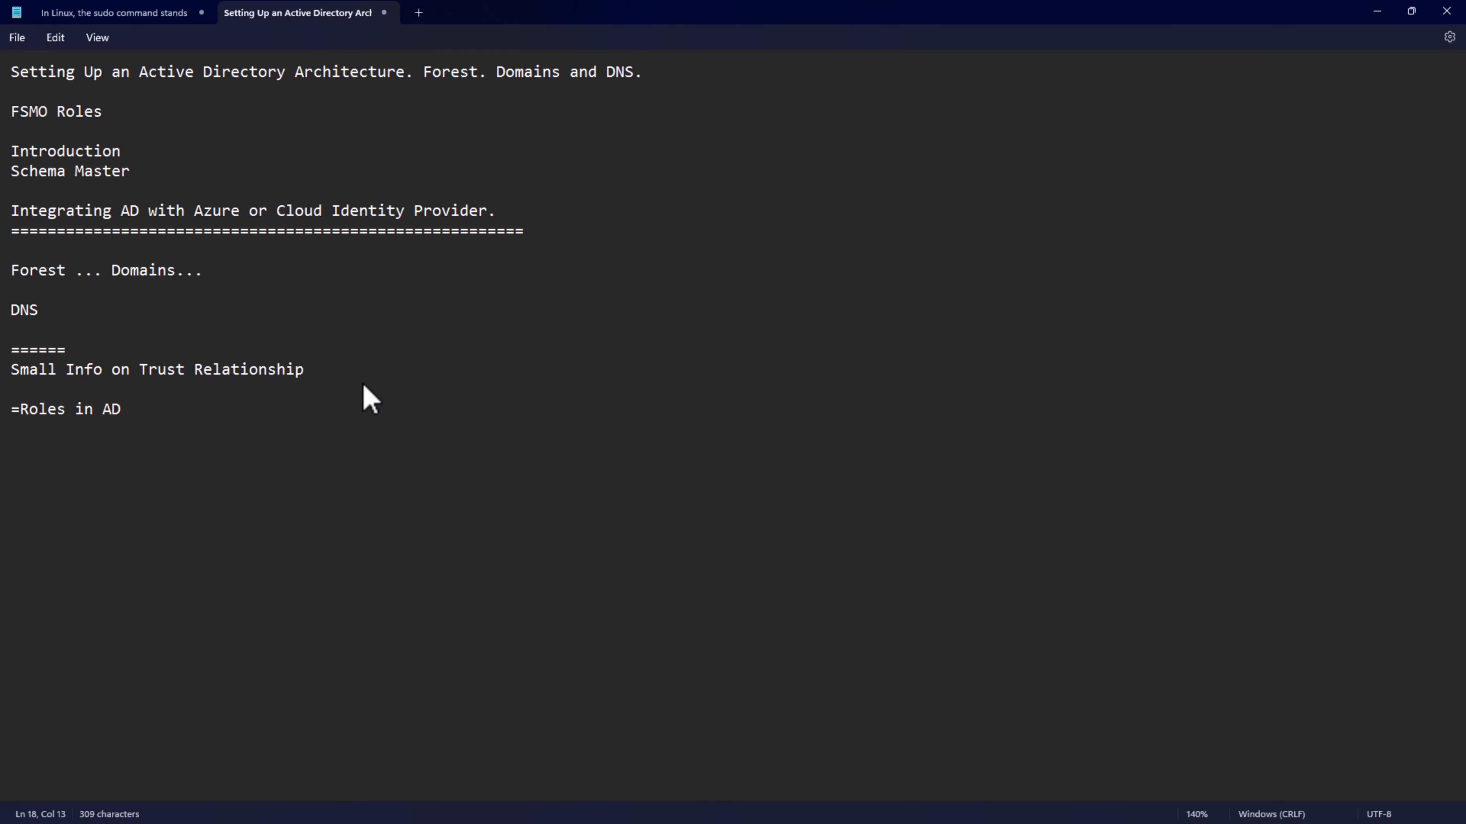
pyautogui.press('BackSpace')
pyautogui.write('ctive directory')
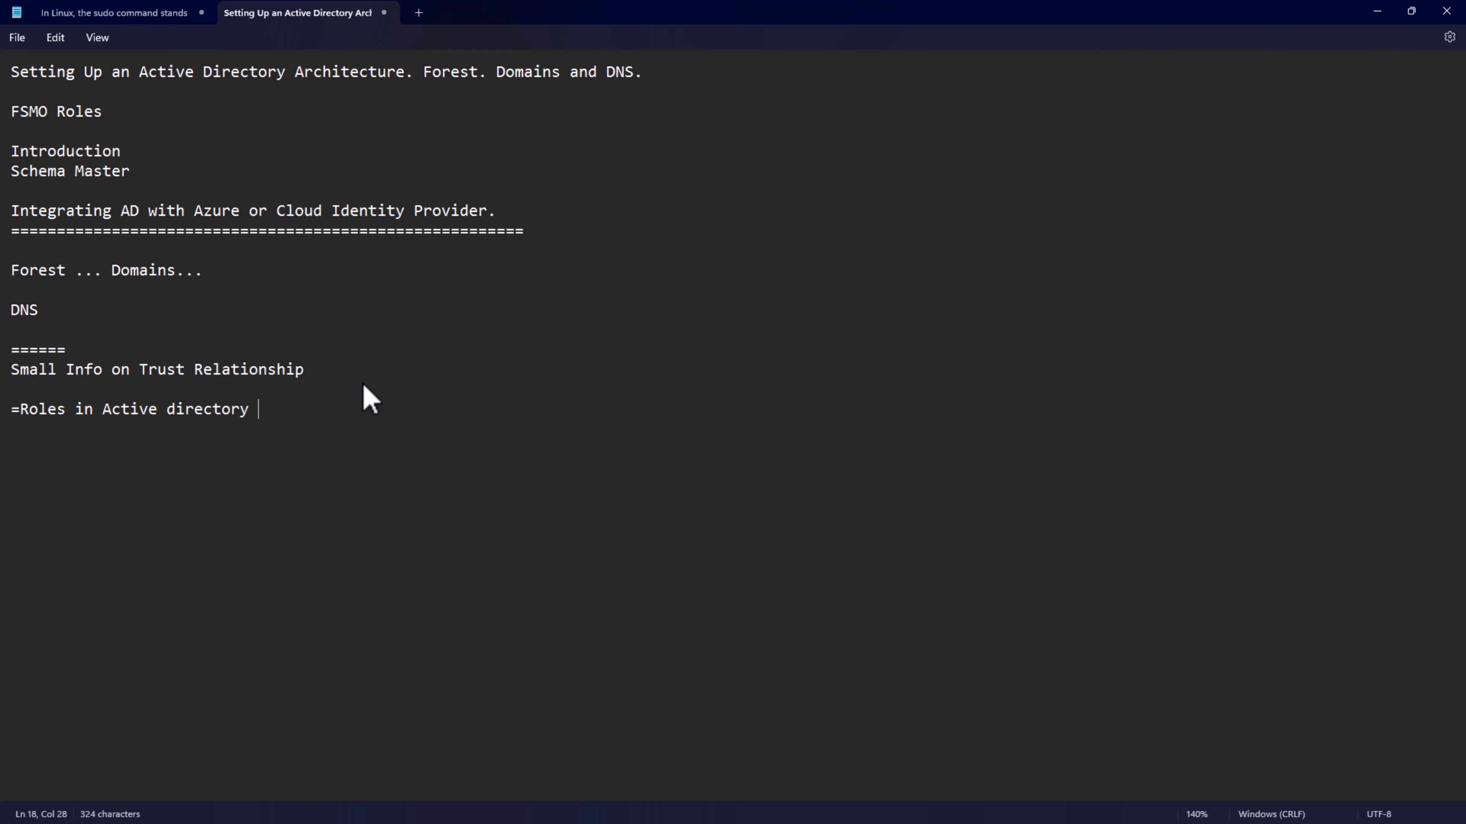
pyautogui.write(' ....')
pyautogui.press('super+Tab')
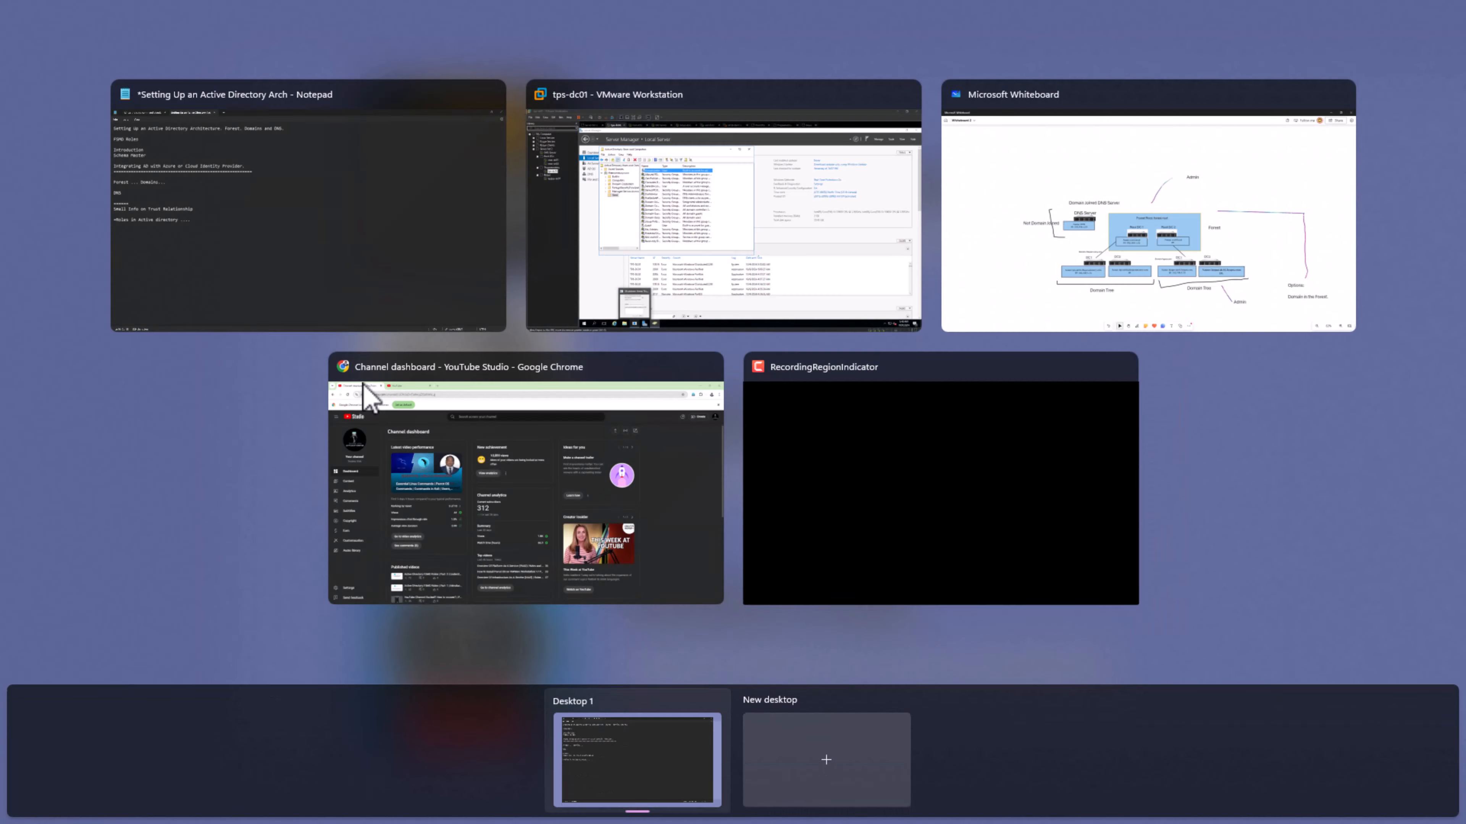
pyautogui.press('Escape')
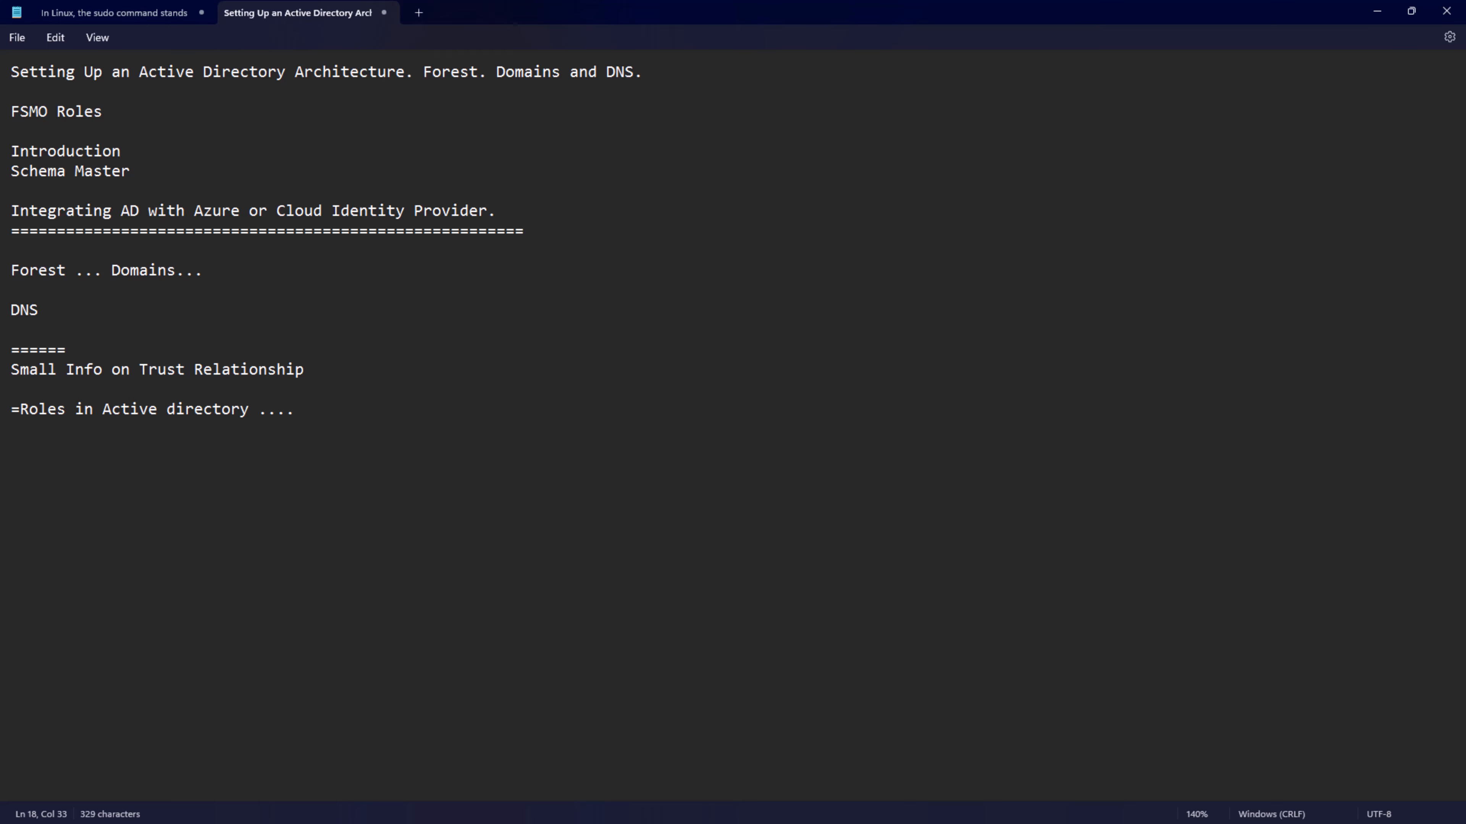
pyautogui.press('super+Tab')
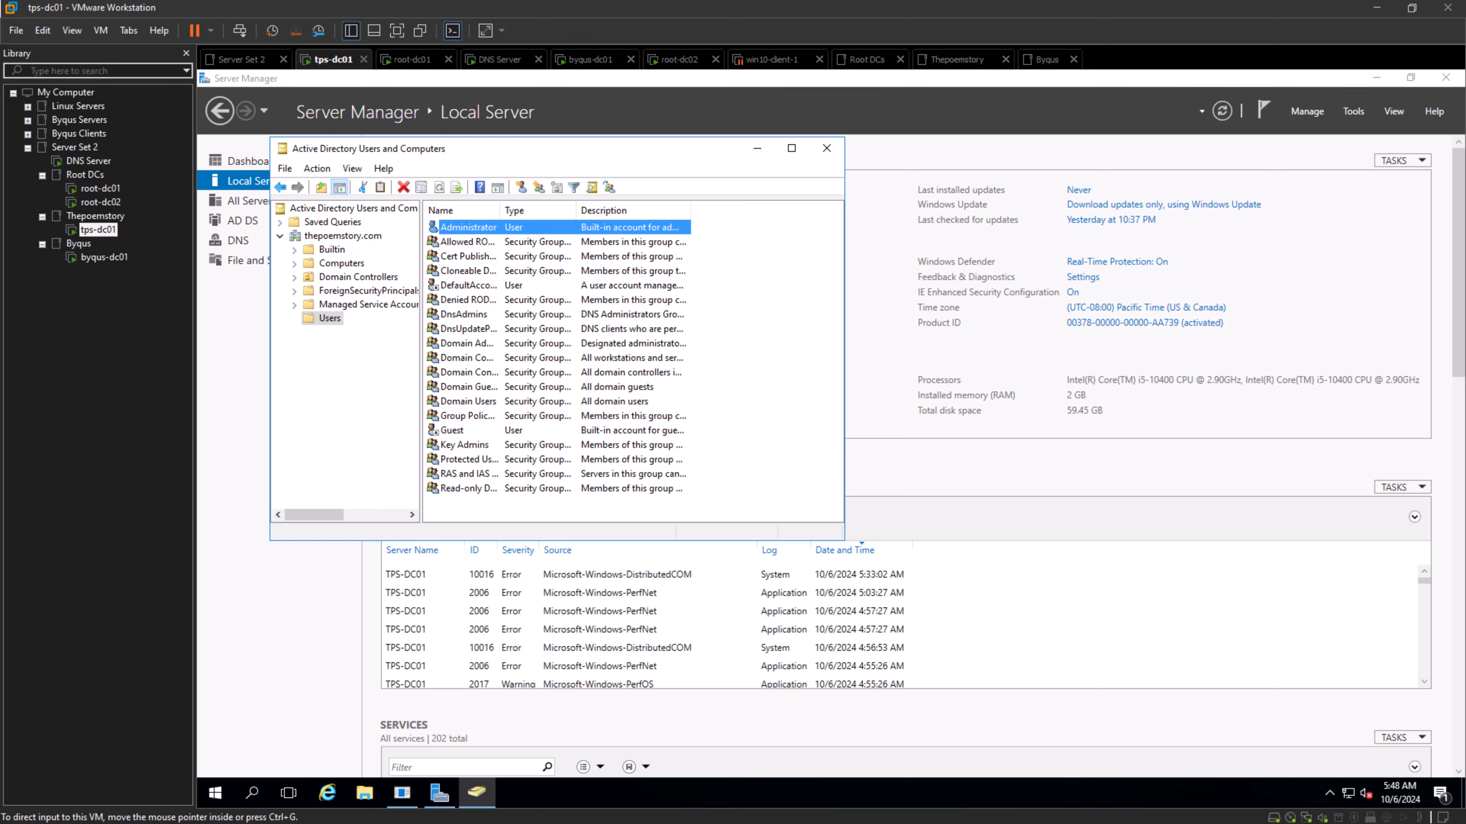
pyautogui.hotkey('alt', 'Tab')
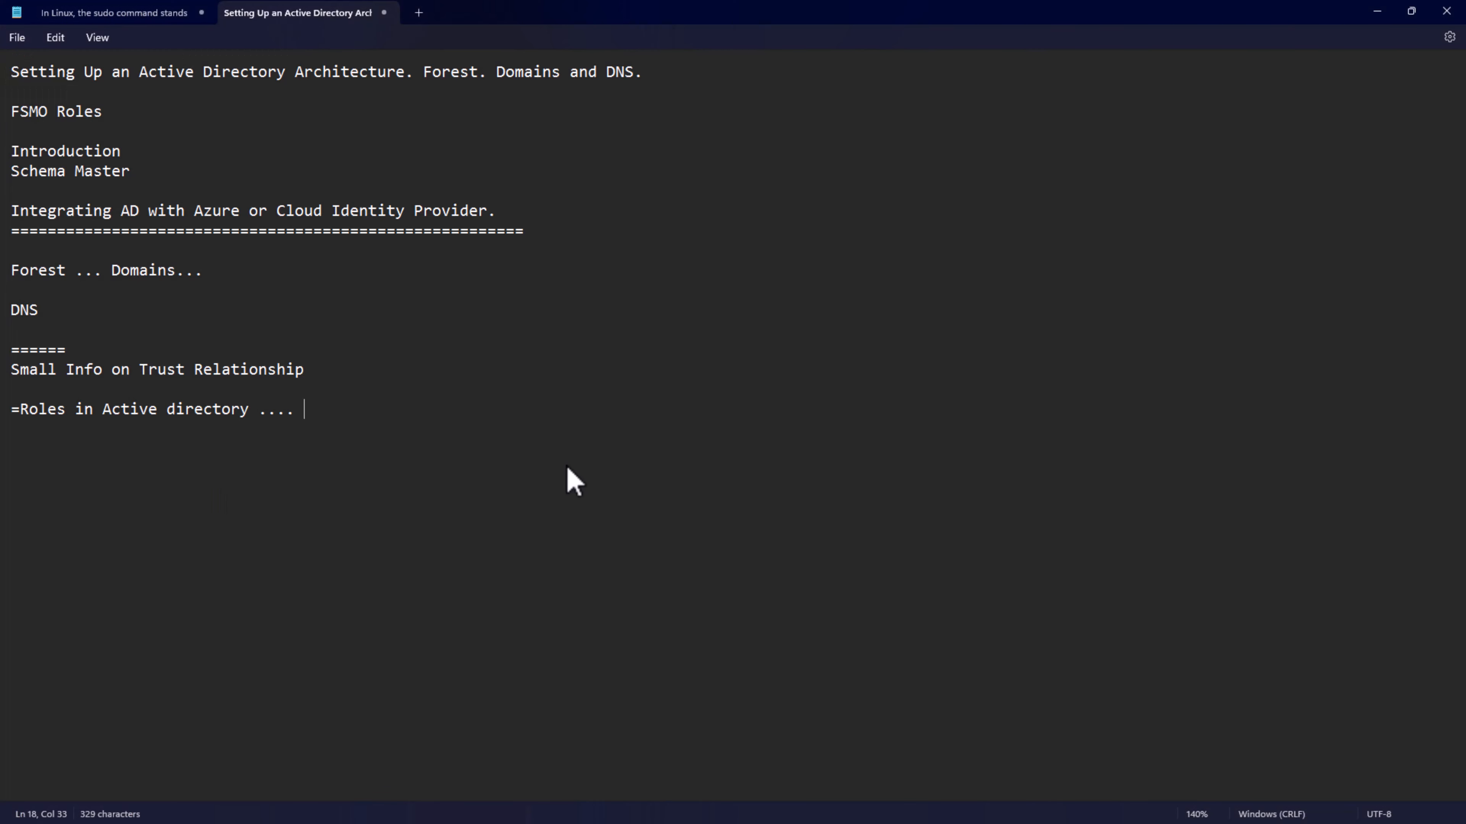
# - Append "User Management ..." to the roles note, minimize Notepad and close Active Directory Users and Computers on tps-dc01
pyautogui.write('User Management ...')
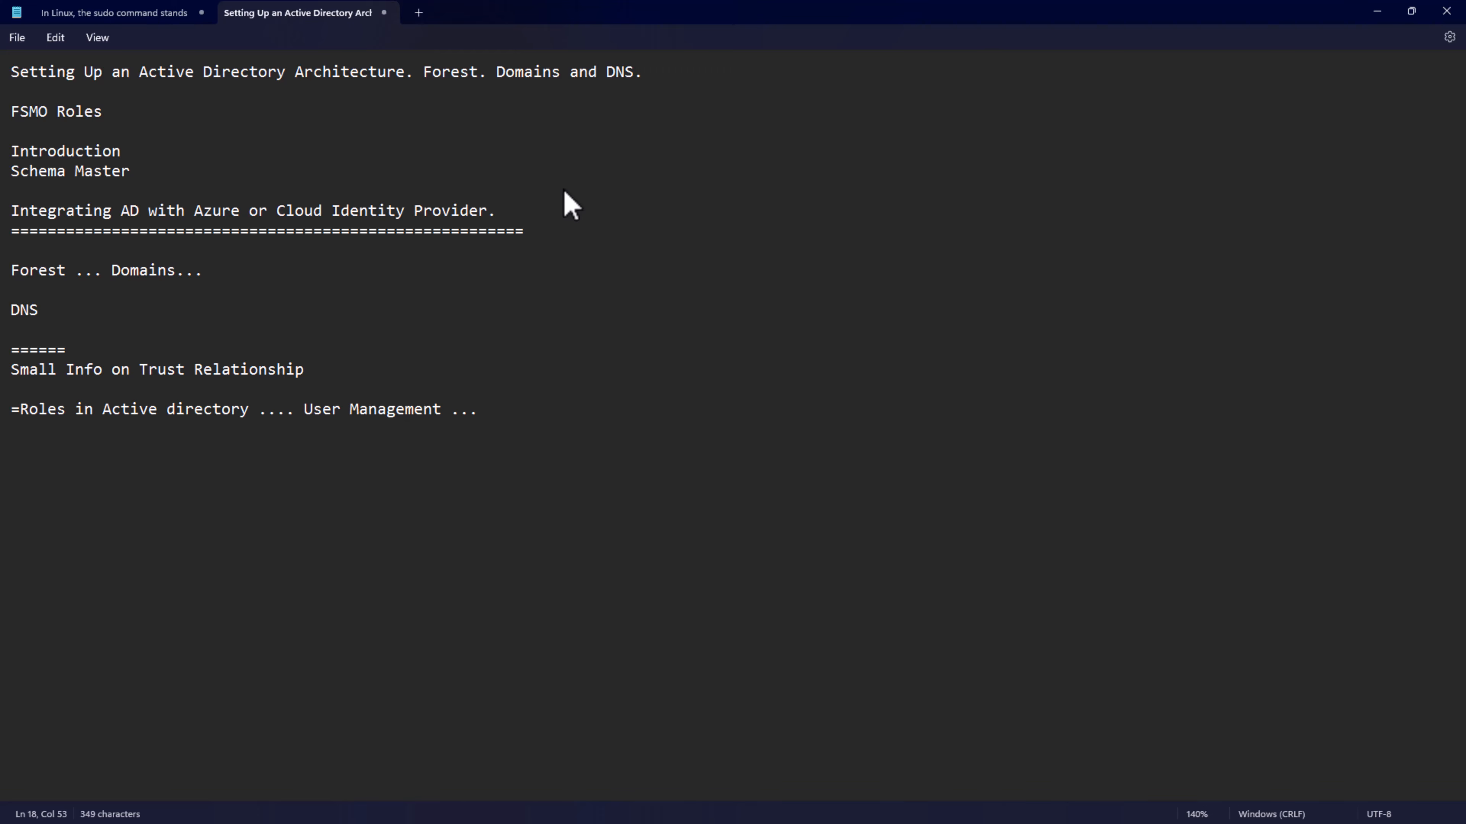
pyautogui.click(1374, 11)
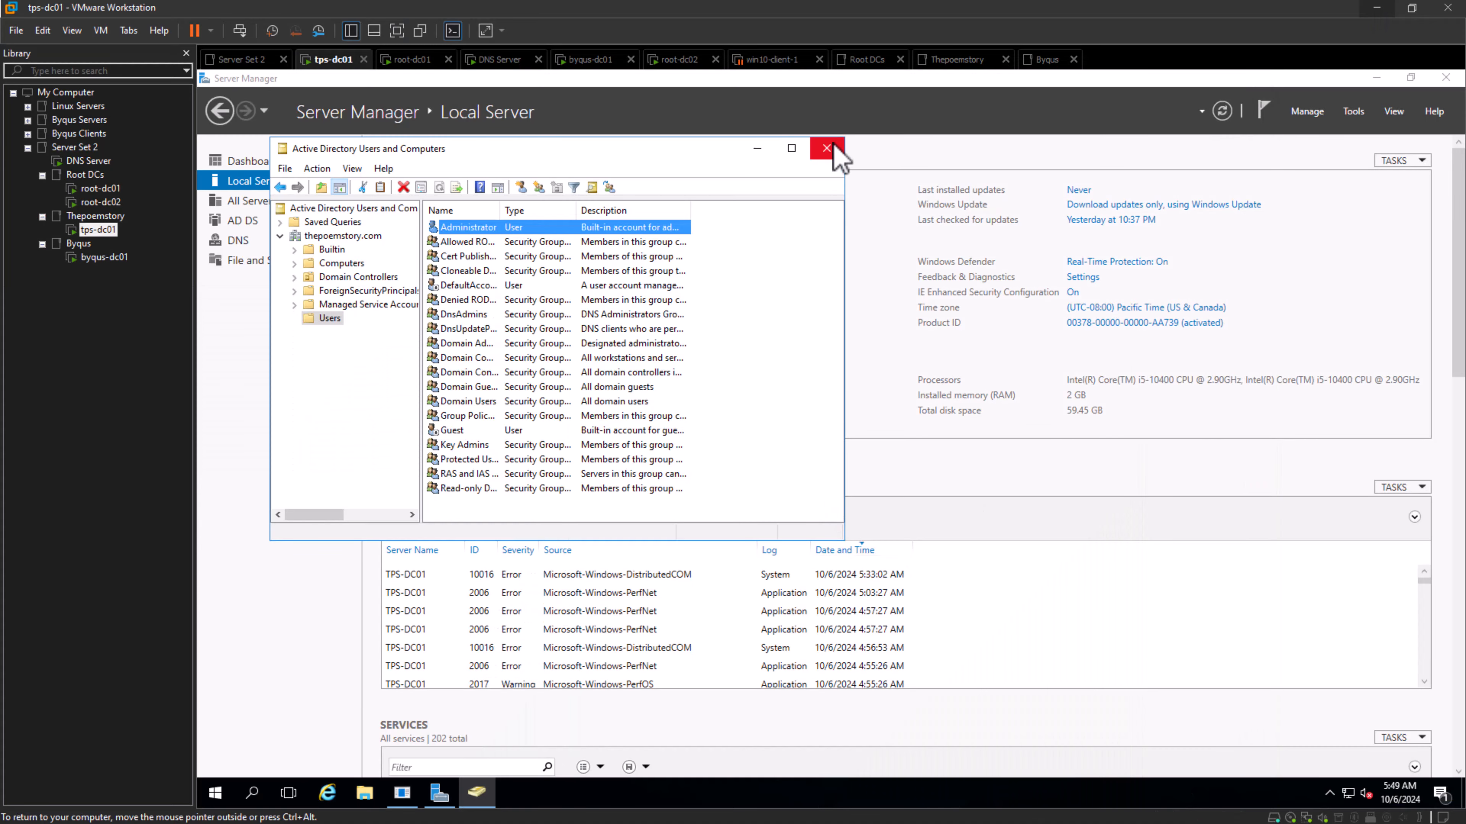
pyautogui.click(827, 149)
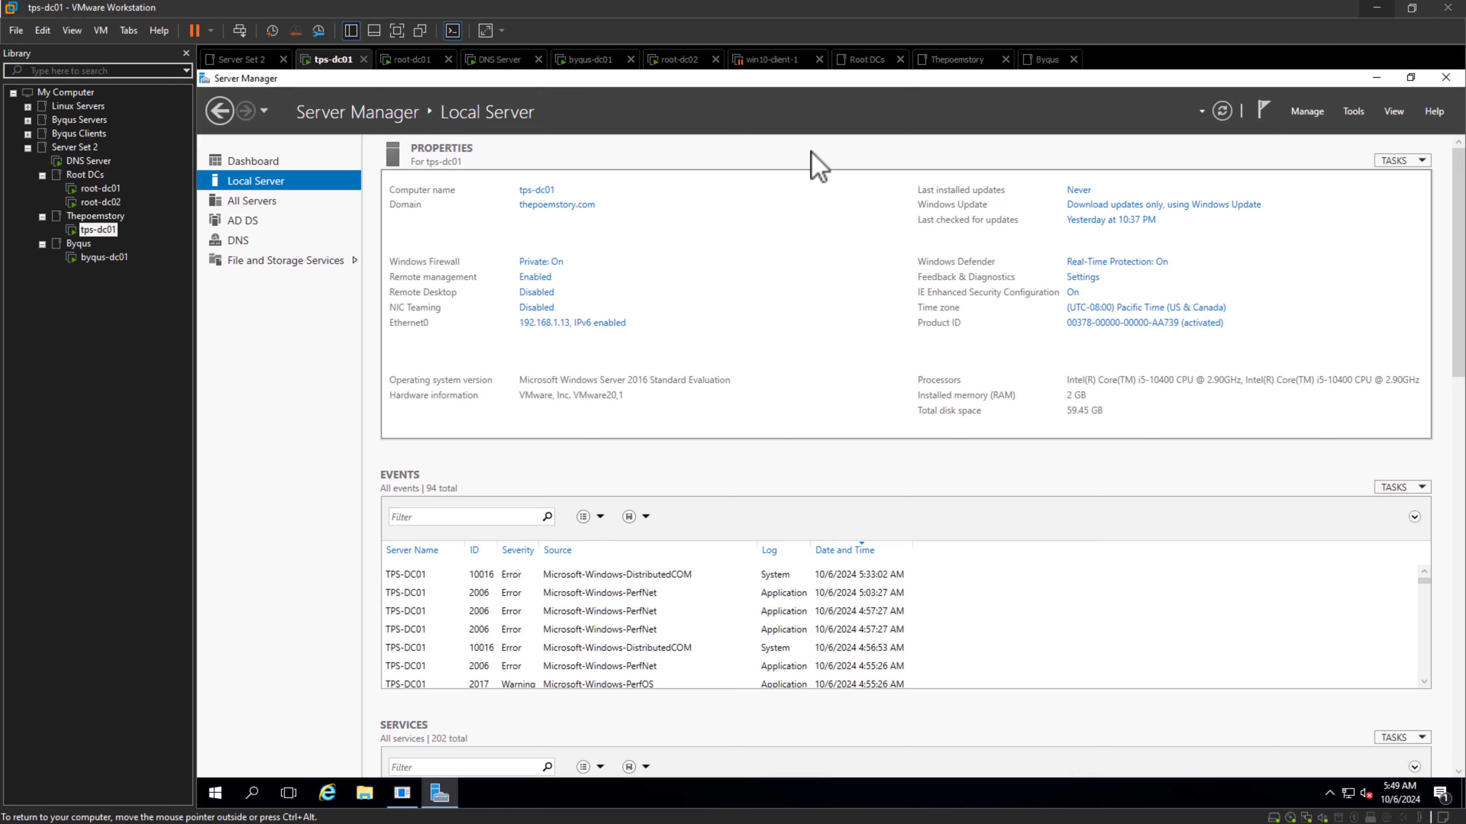
# - Review the byqus-dc01, DNS Server and tps-dc01 virtual machines by bringing each one into view
pyautogui.click(106, 260)
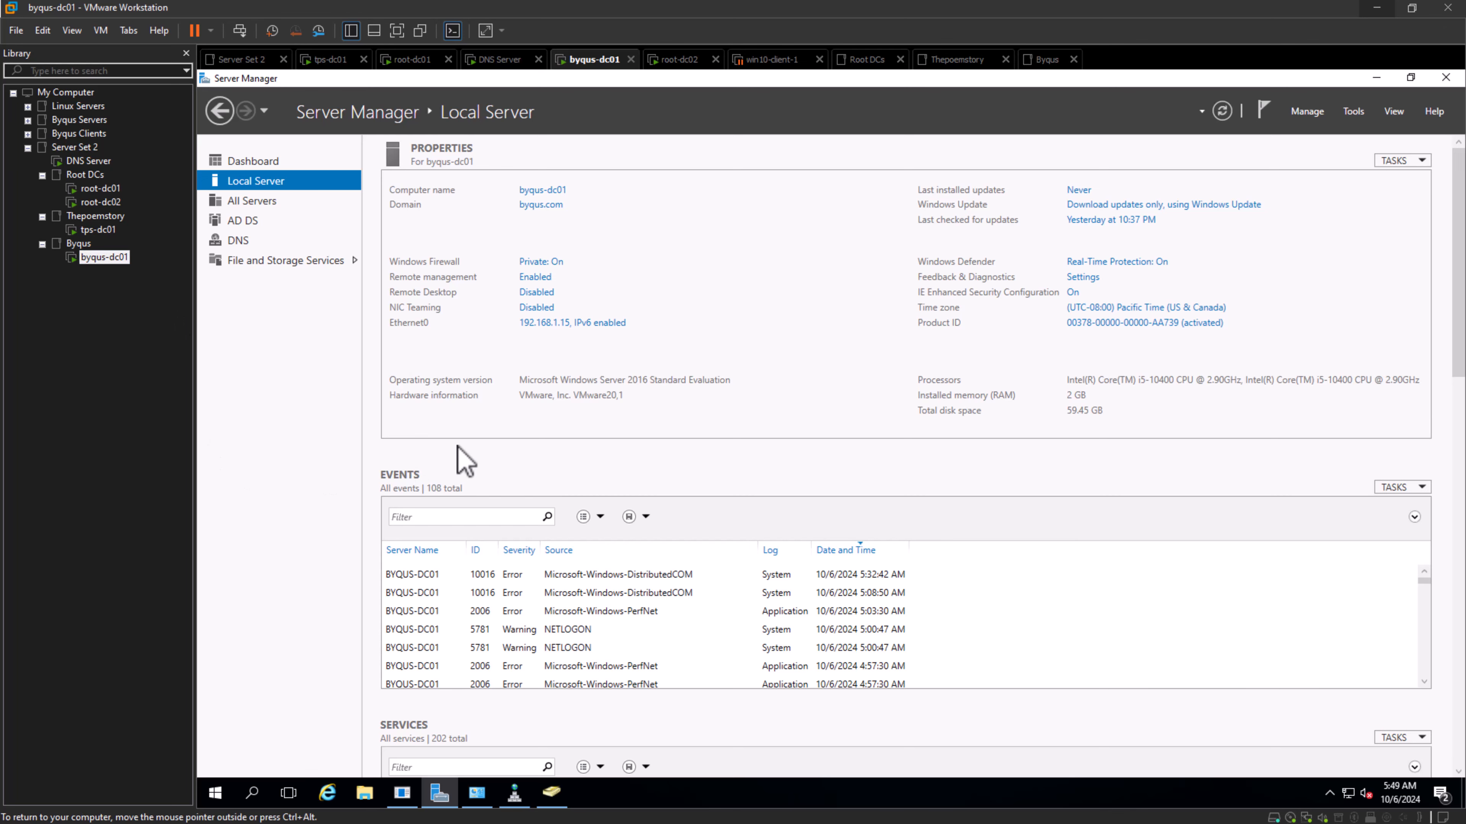
pyautogui.click(105, 164)
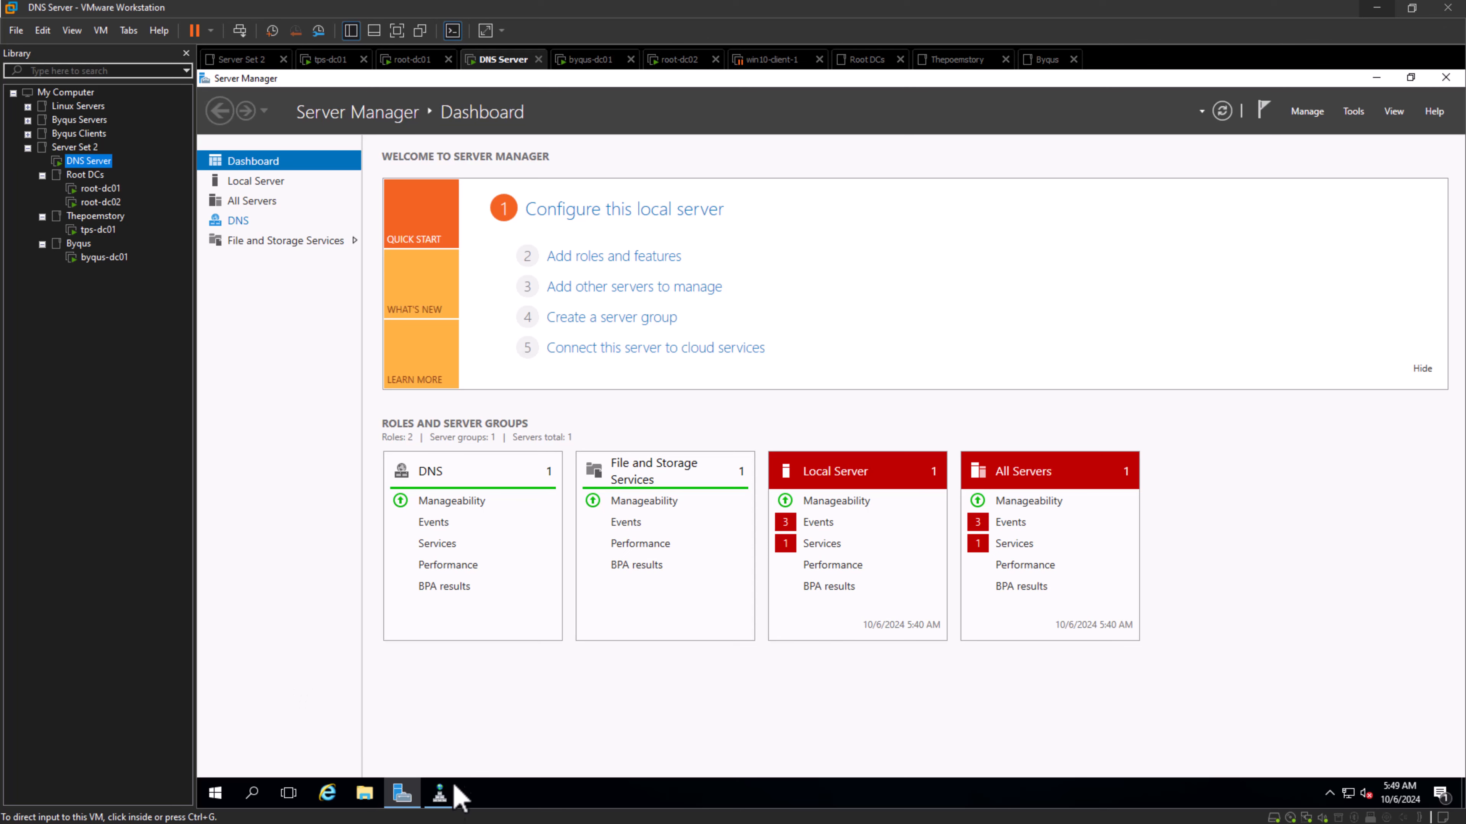
pyautogui.click(441, 794)
pyautogui.click(441, 795)
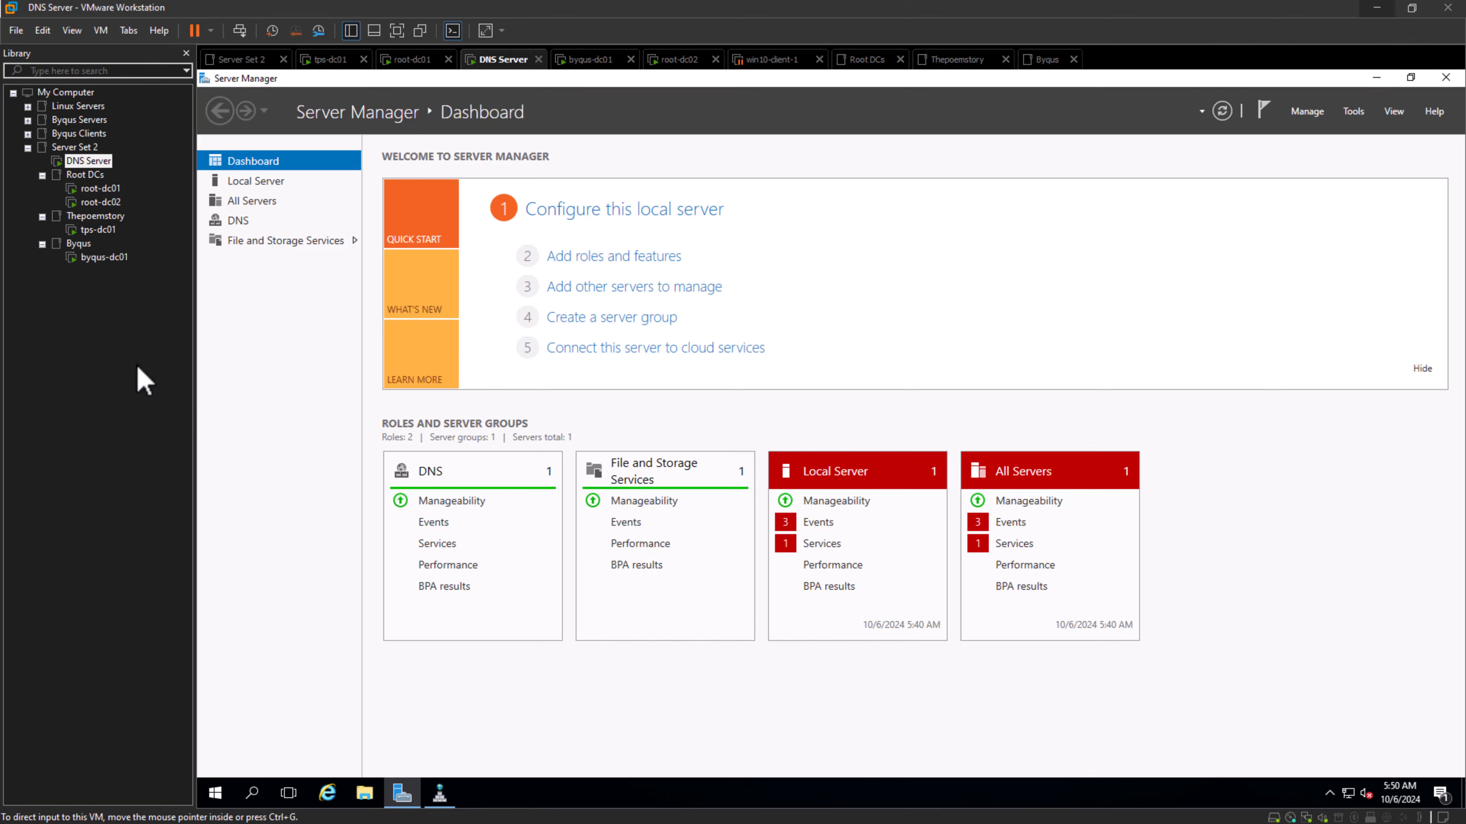
pyautogui.click(107, 233)
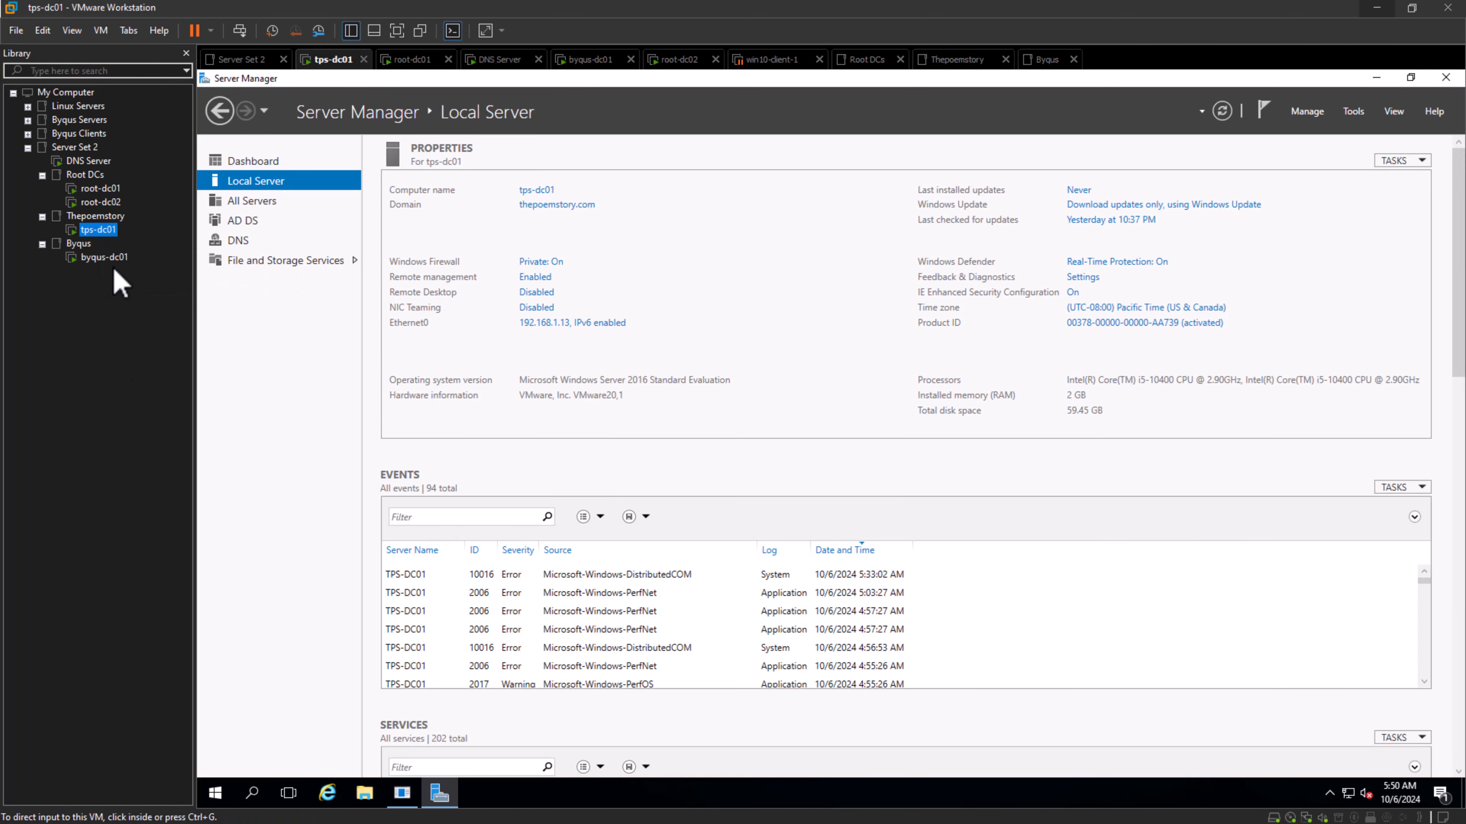
pyautogui.click(113, 261)
pyautogui.click(98, 231)
pyautogui.click(106, 260)
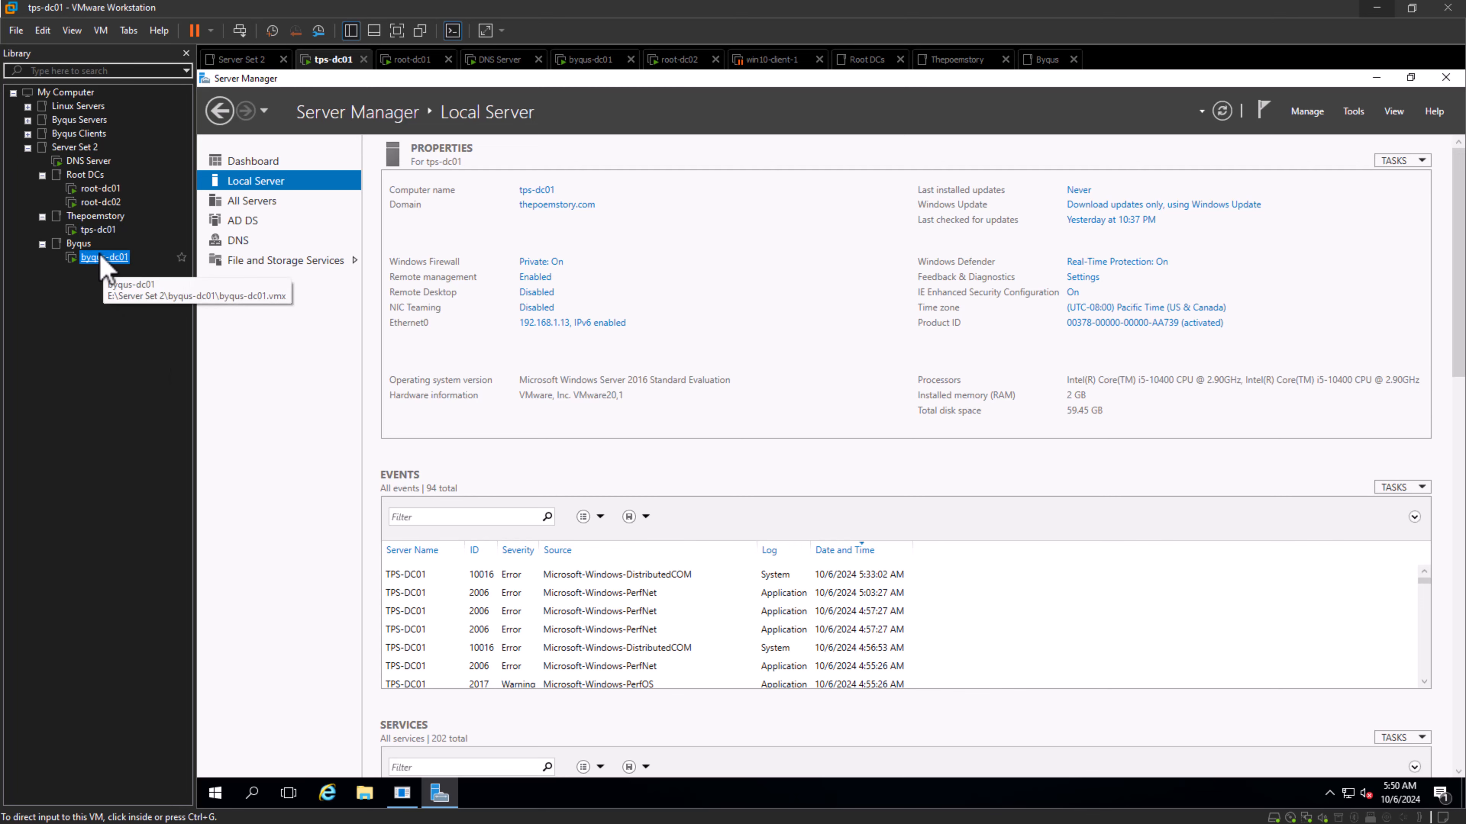
pyautogui.click(98, 230)
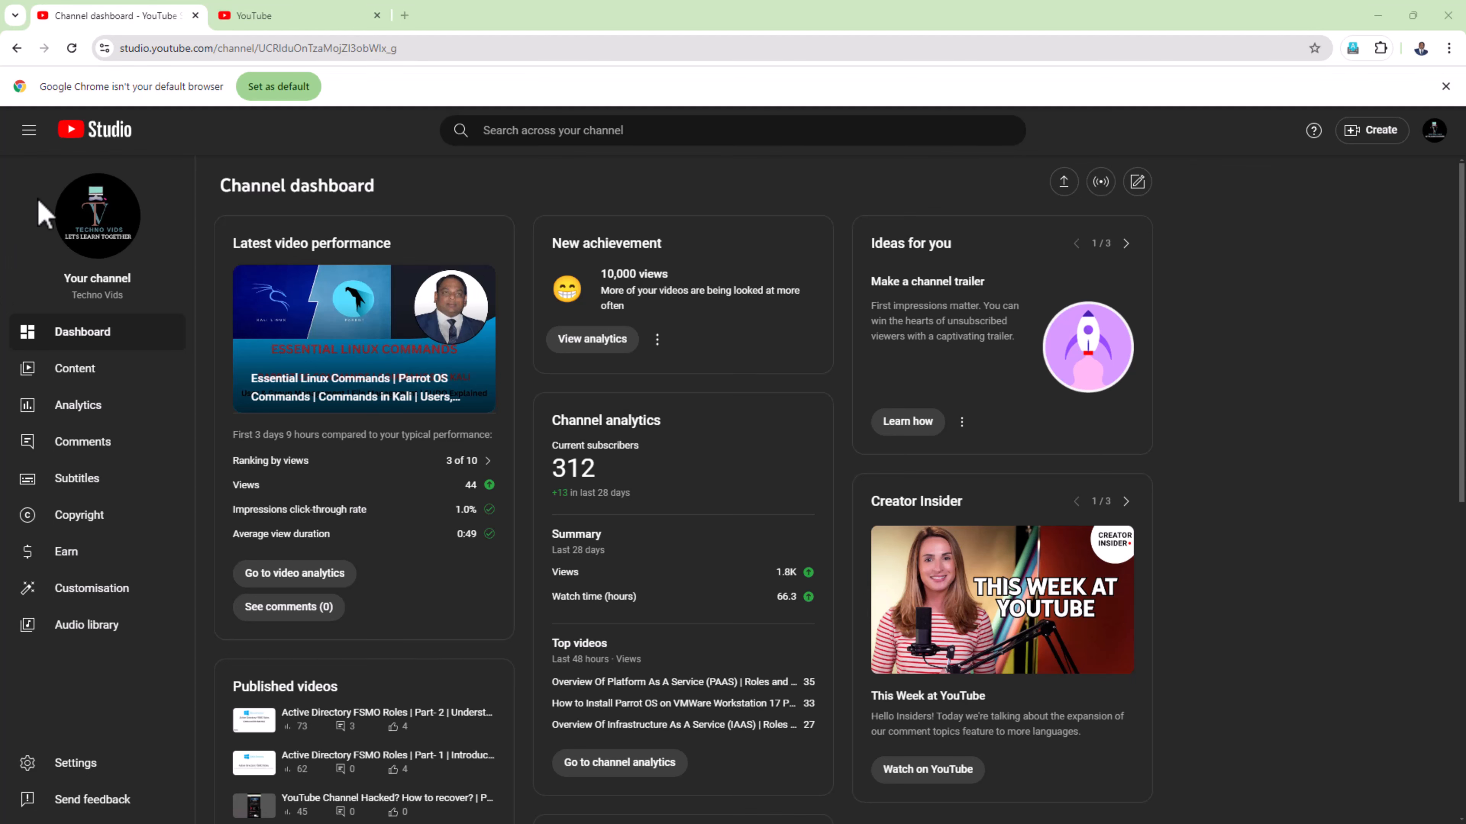
pyautogui.click(196, 16)
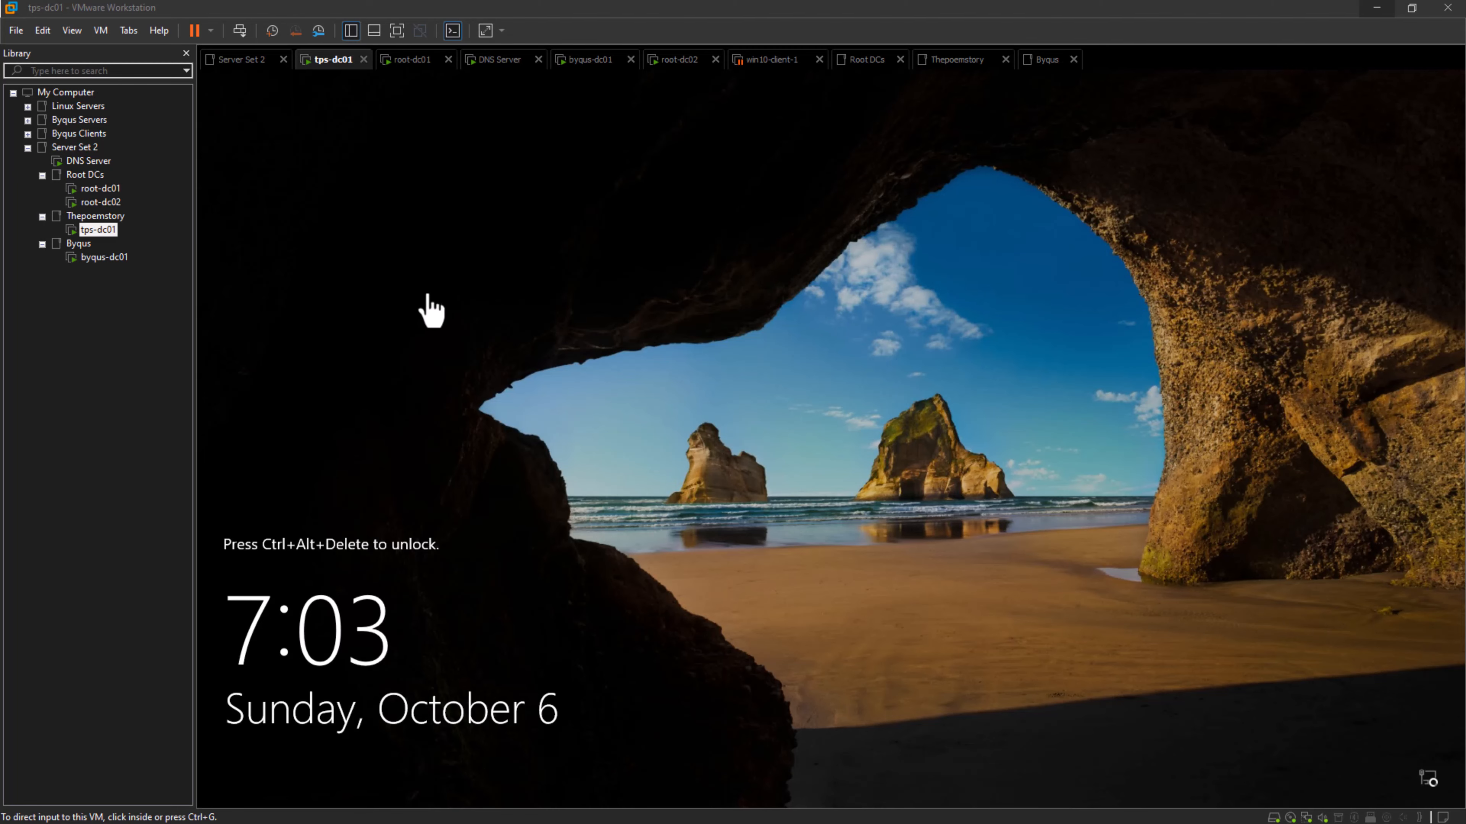
# - Start a new custom virtual machine with the operating system installed later and Microsoft Windows, Windows Server 2016 as the guest
pyautogui.click(13, 35)
pyautogui.click(38, 56)
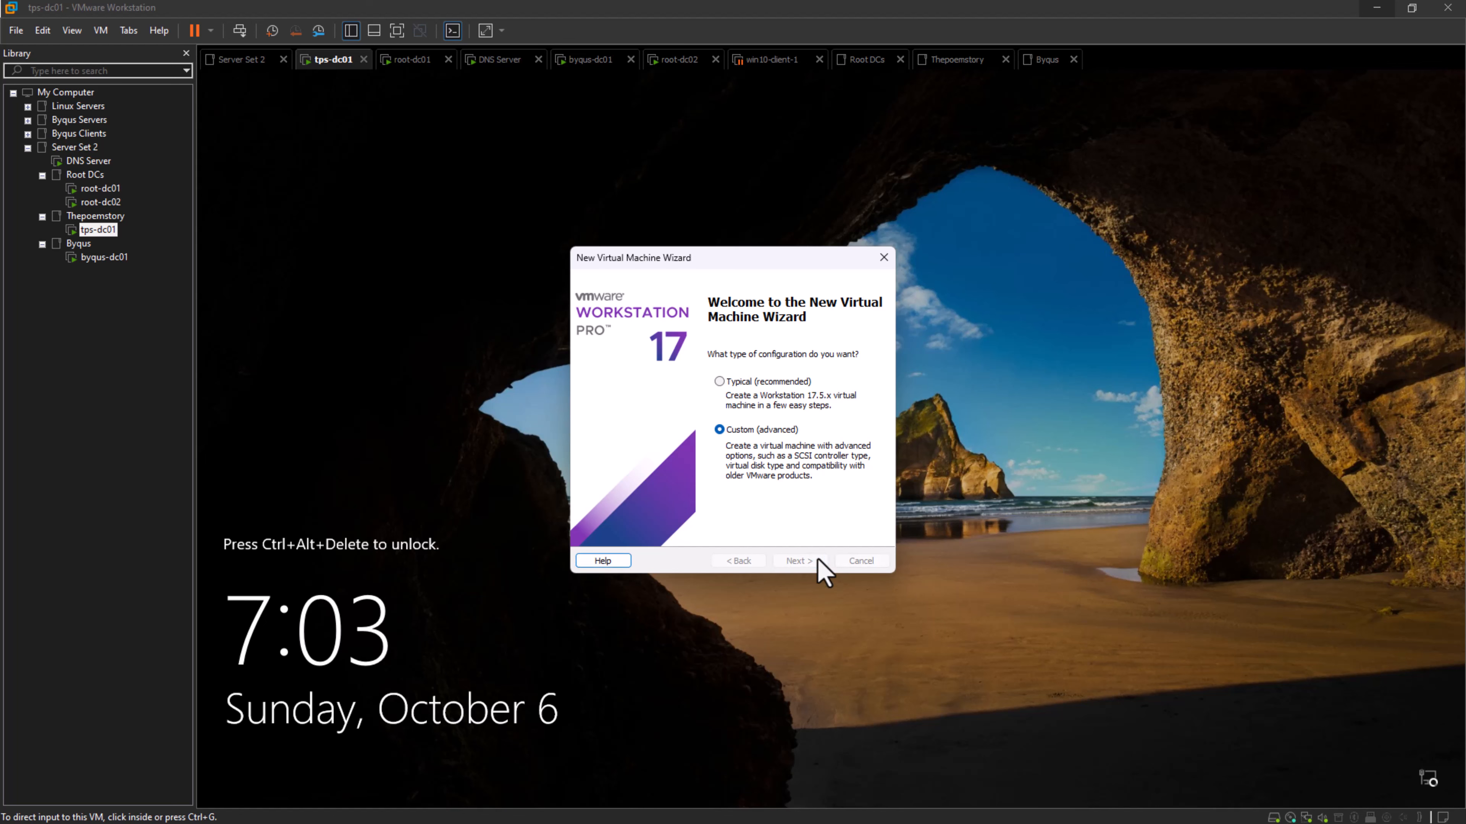
pyautogui.click(818, 564)
pyautogui.click(819, 561)
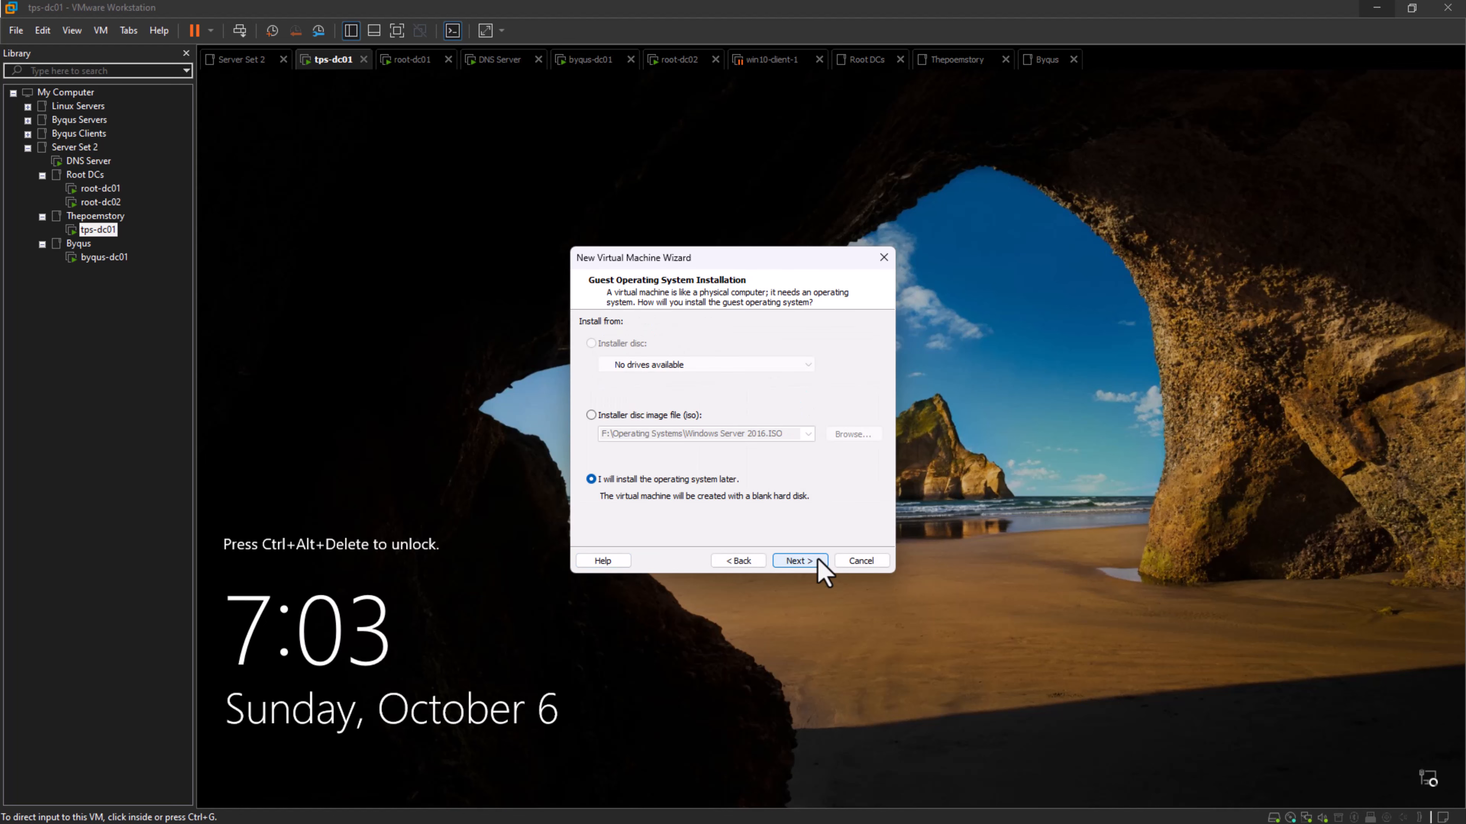
pyautogui.click(818, 561)
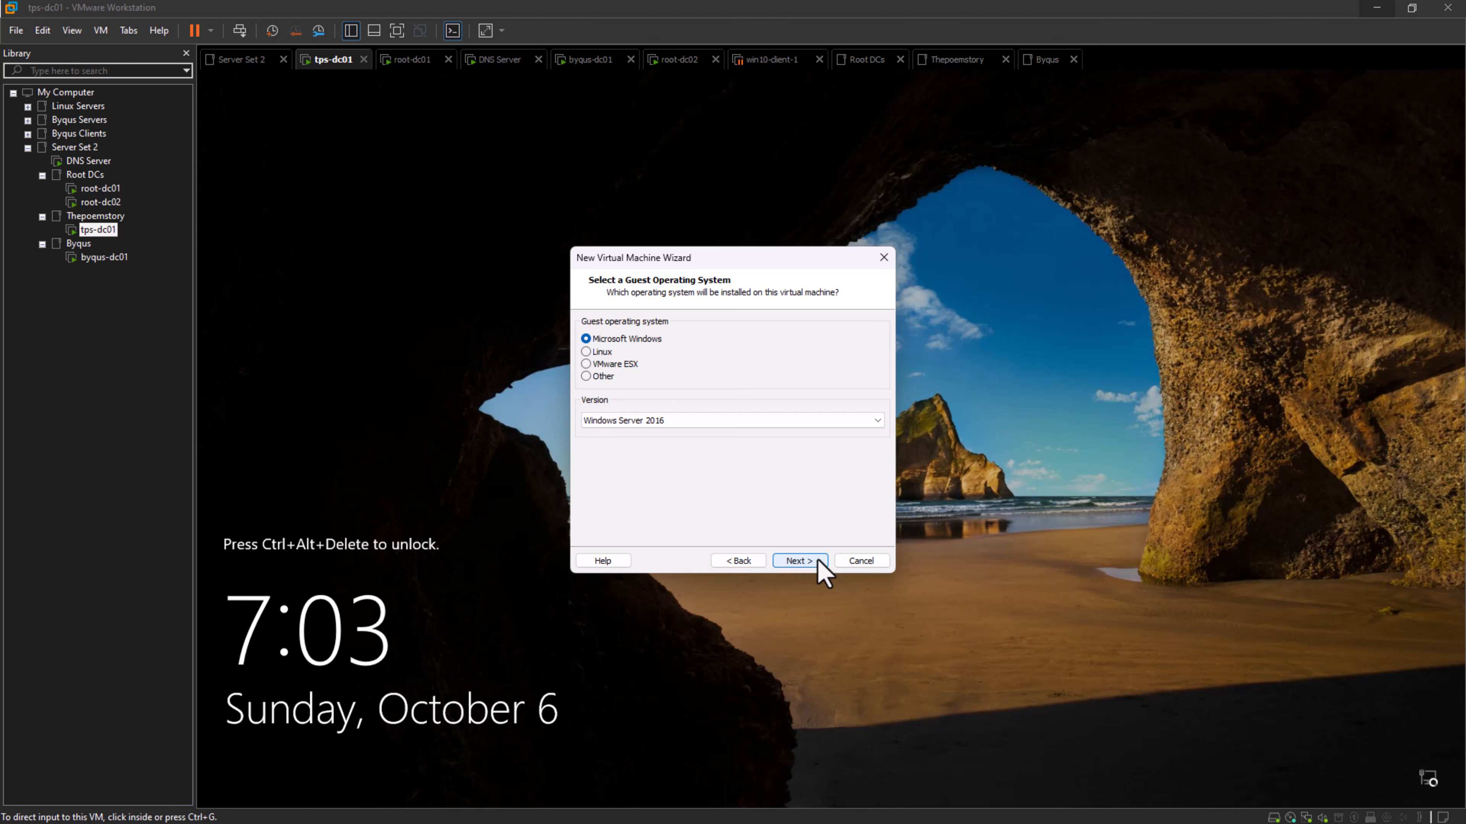
pyautogui.click(819, 561)
# - Name the new virtual machine Test.com
pyautogui.click(693, 343)
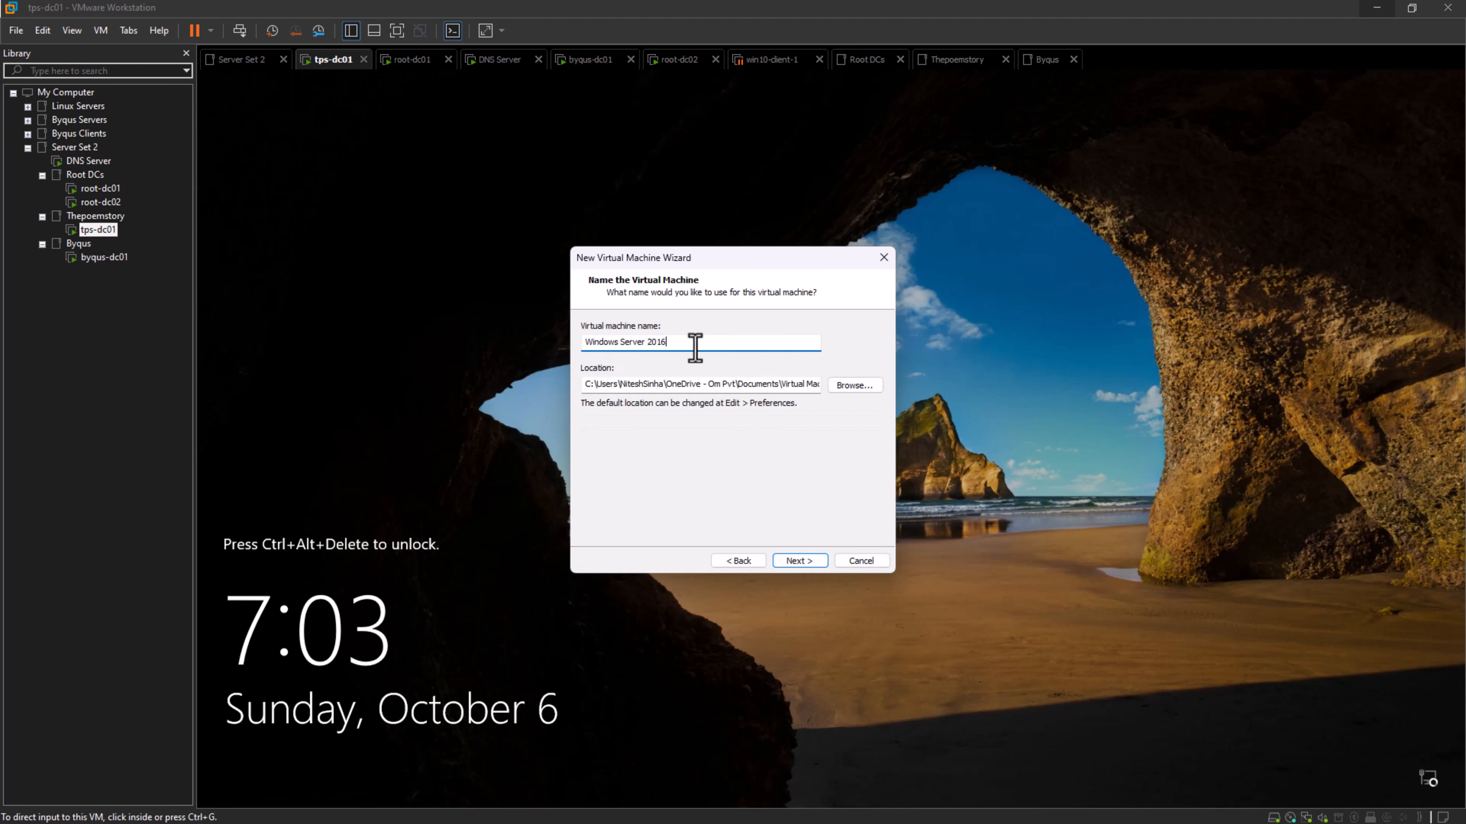
pyautogui.hotkey('ctrl', 'a')
pyautogui.write('Test')
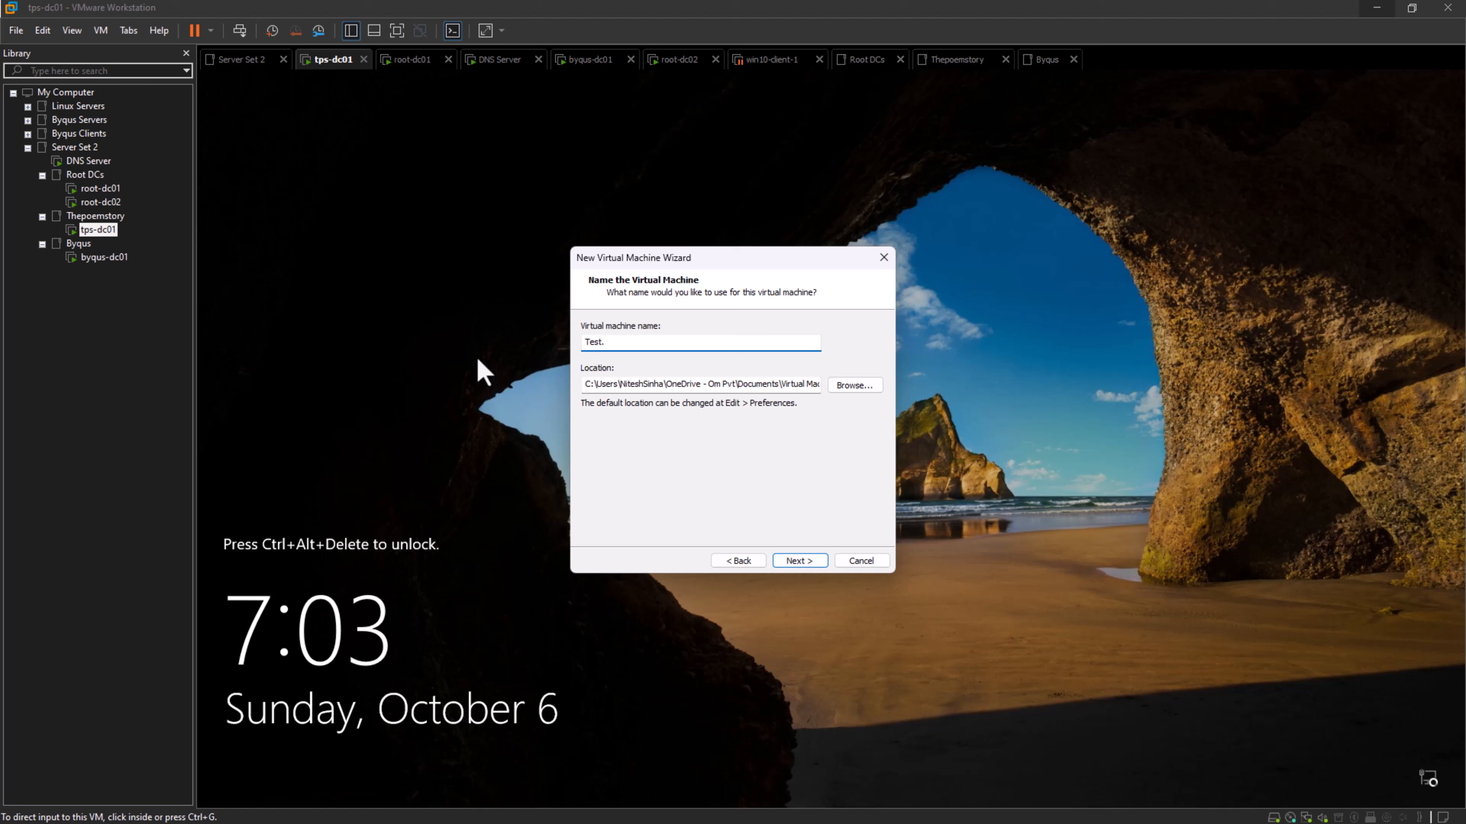
pyautogui.write('.com')
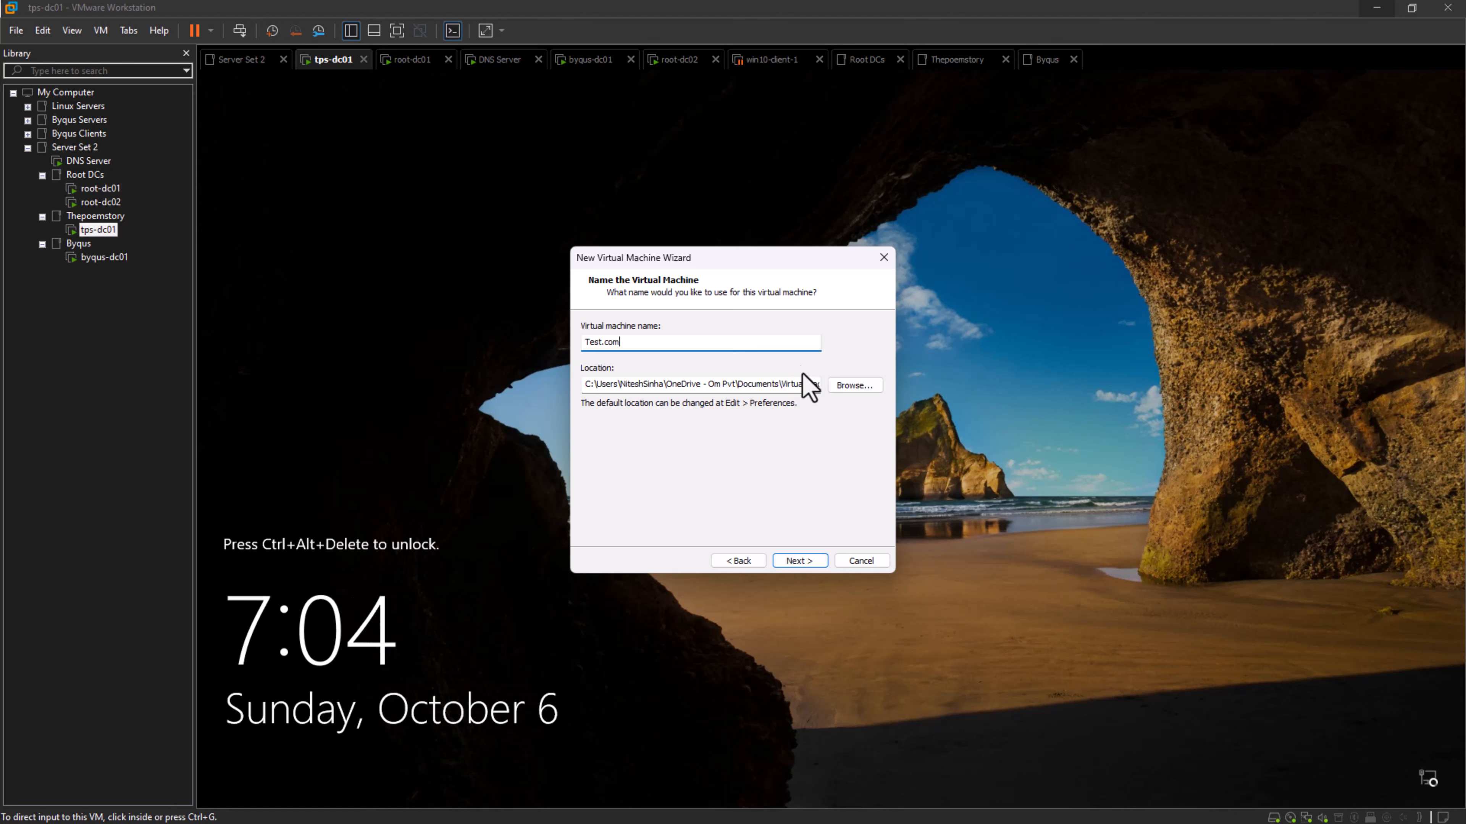
# - Browse for the virtual machine's location and select the Server Set 2 folder on New Volume (E:)
pyautogui.click(850, 393)
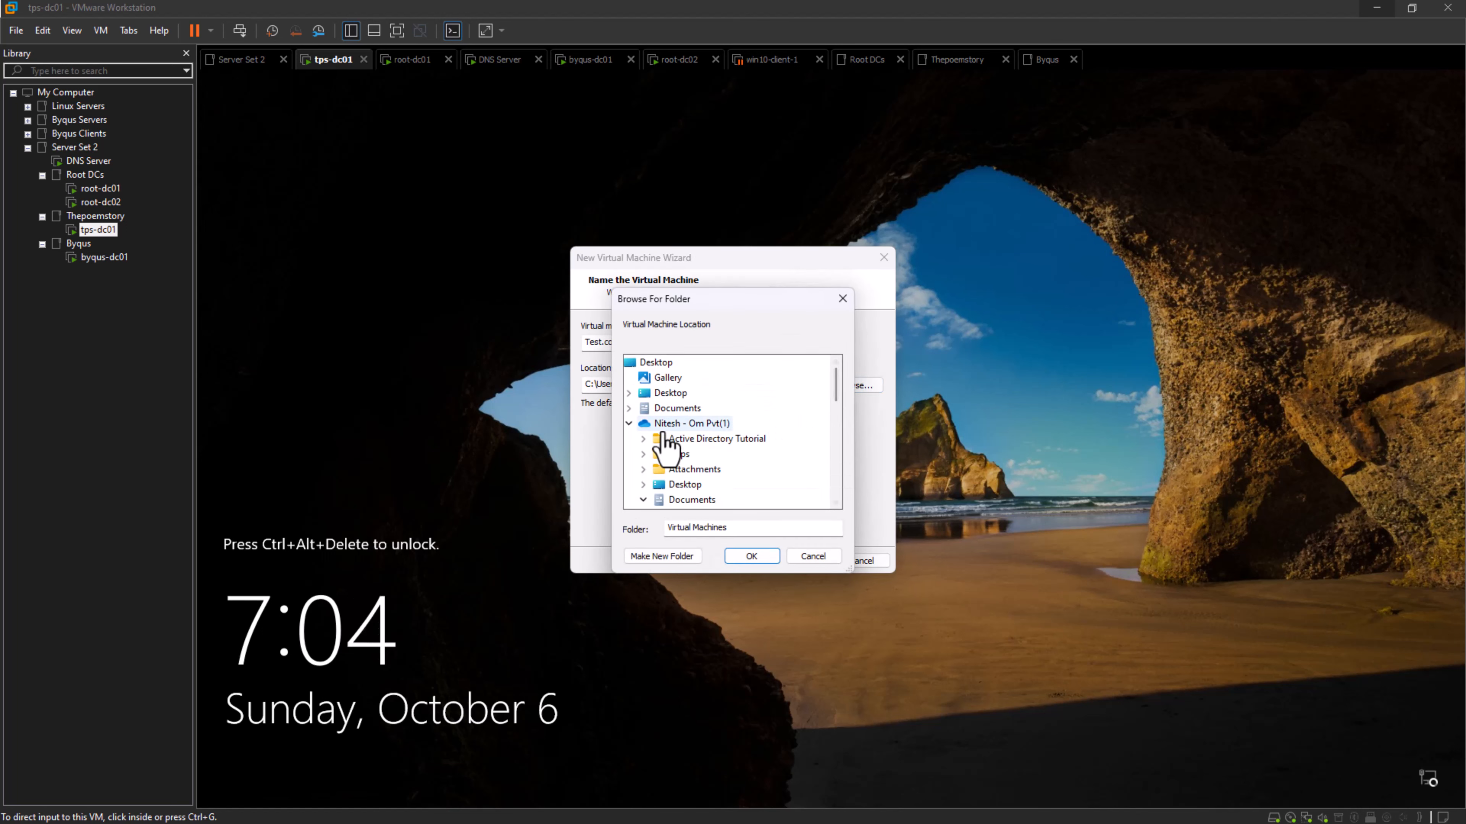
pyautogui.click(629, 425)
pyautogui.scroll(-3, 628, 424)
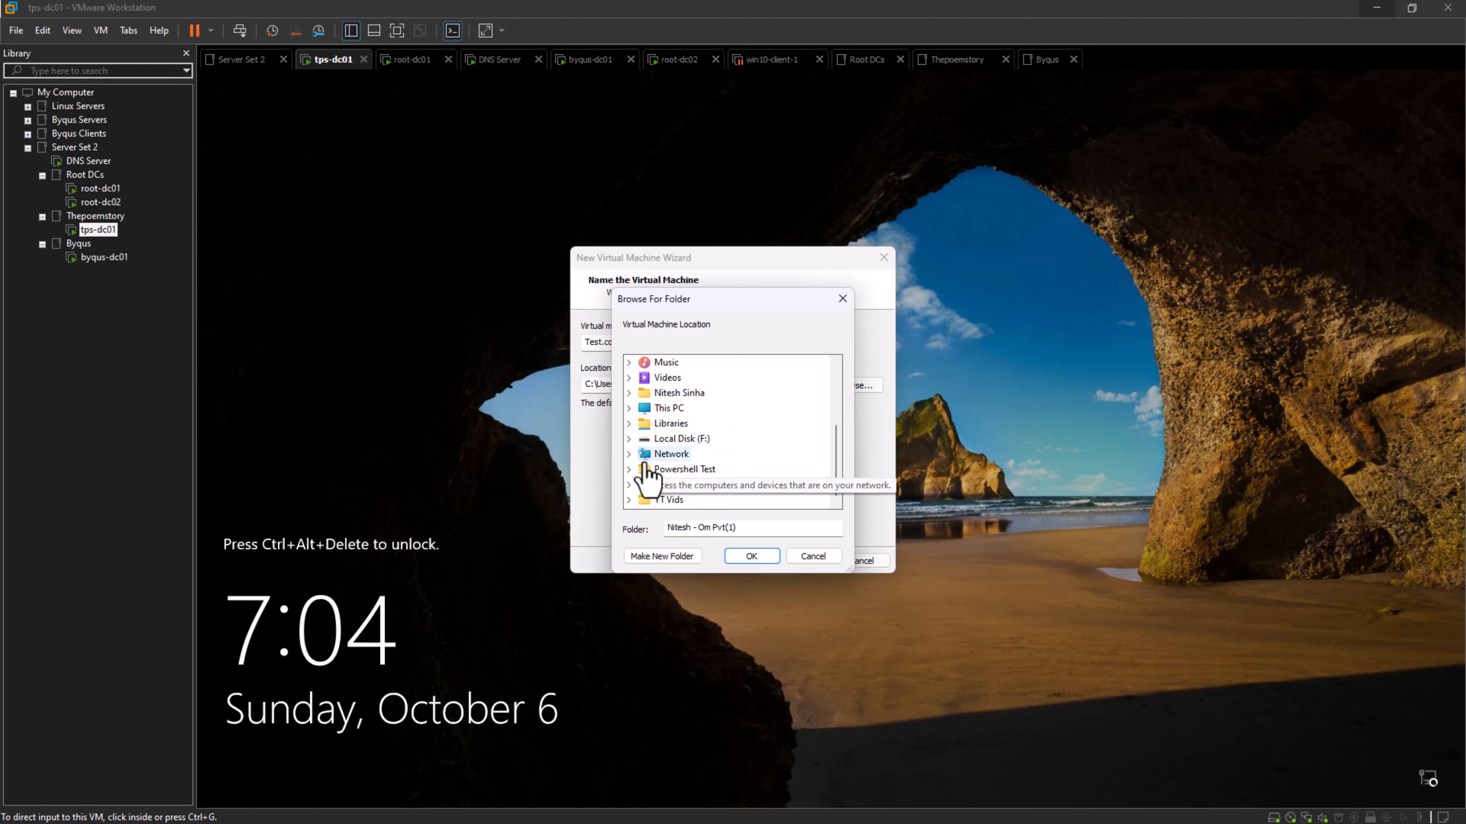
pyautogui.click(629, 408)
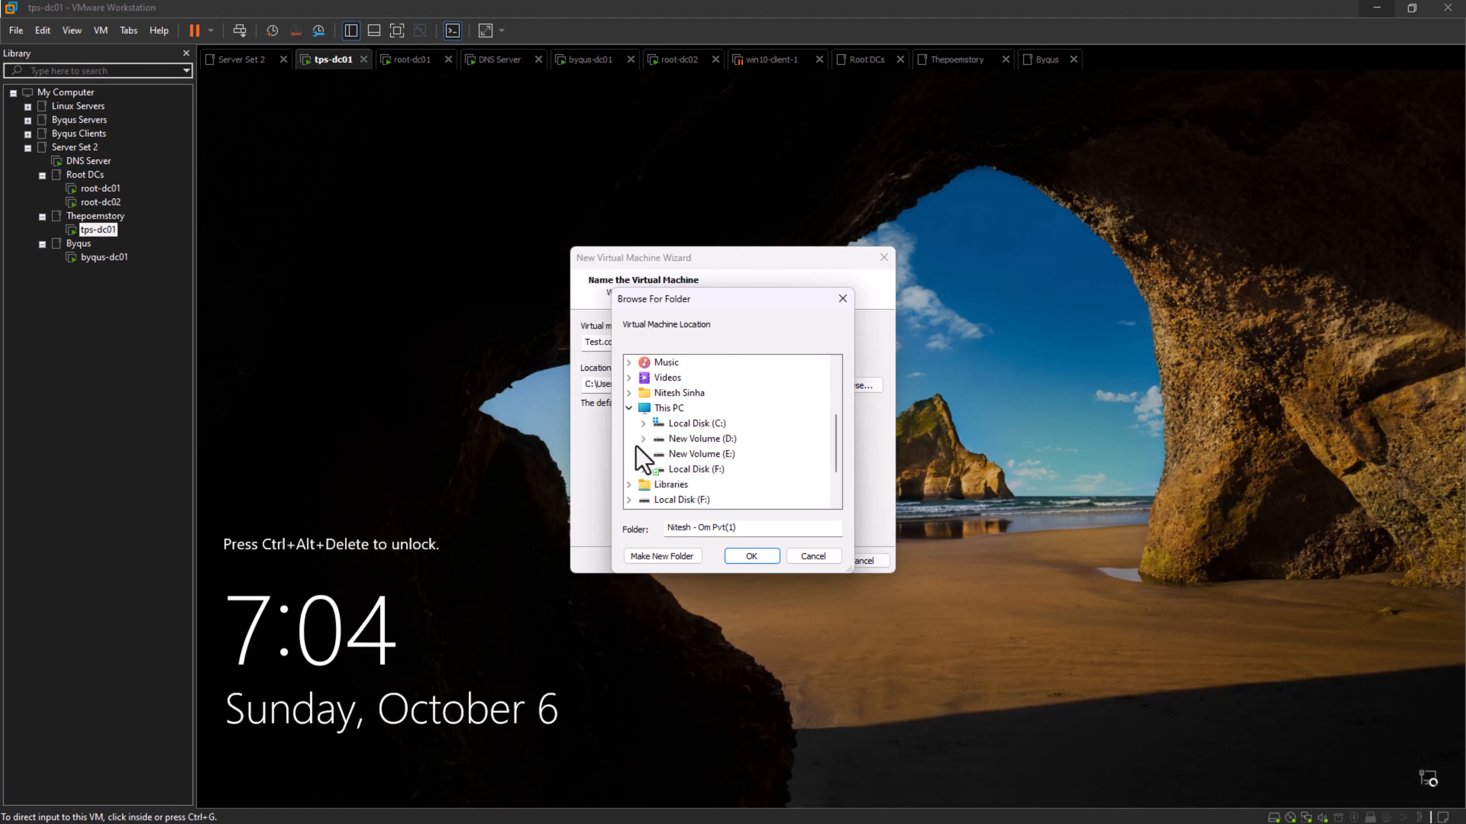
pyautogui.click(642, 398)
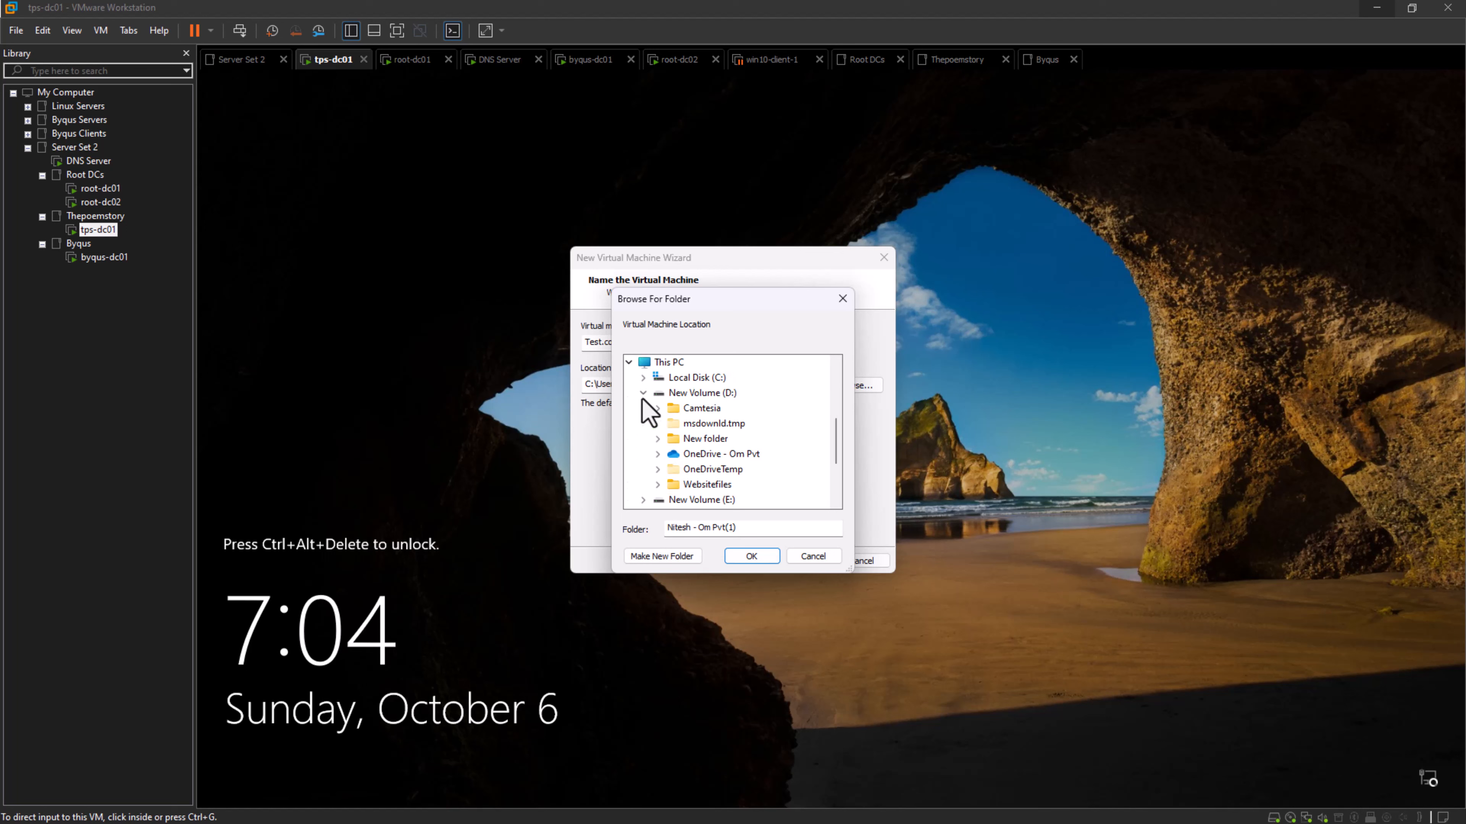
pyautogui.scroll(-2, 652, 422)
pyautogui.click(643, 409)
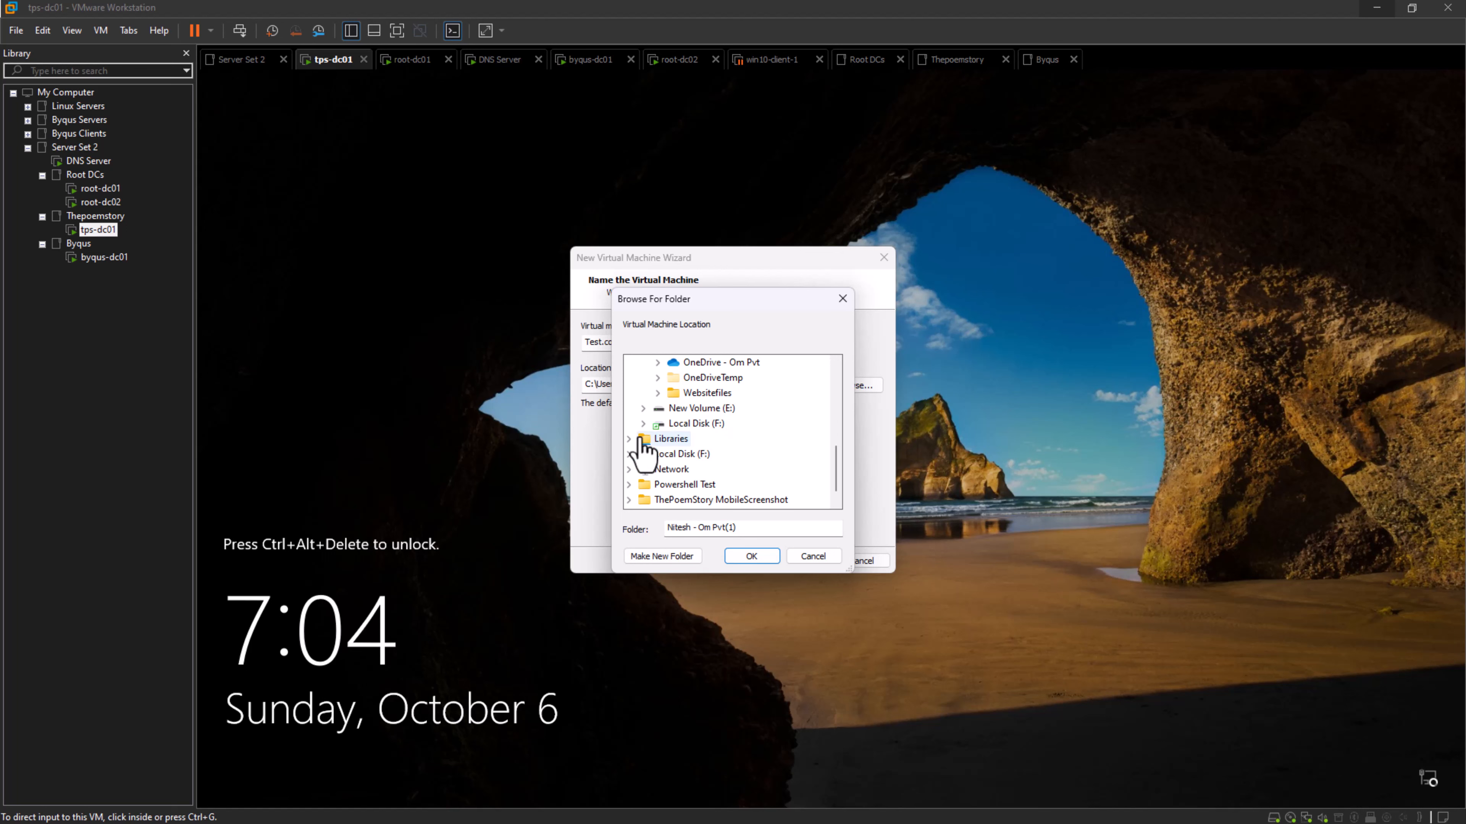
pyautogui.scroll(-1, 643, 416)
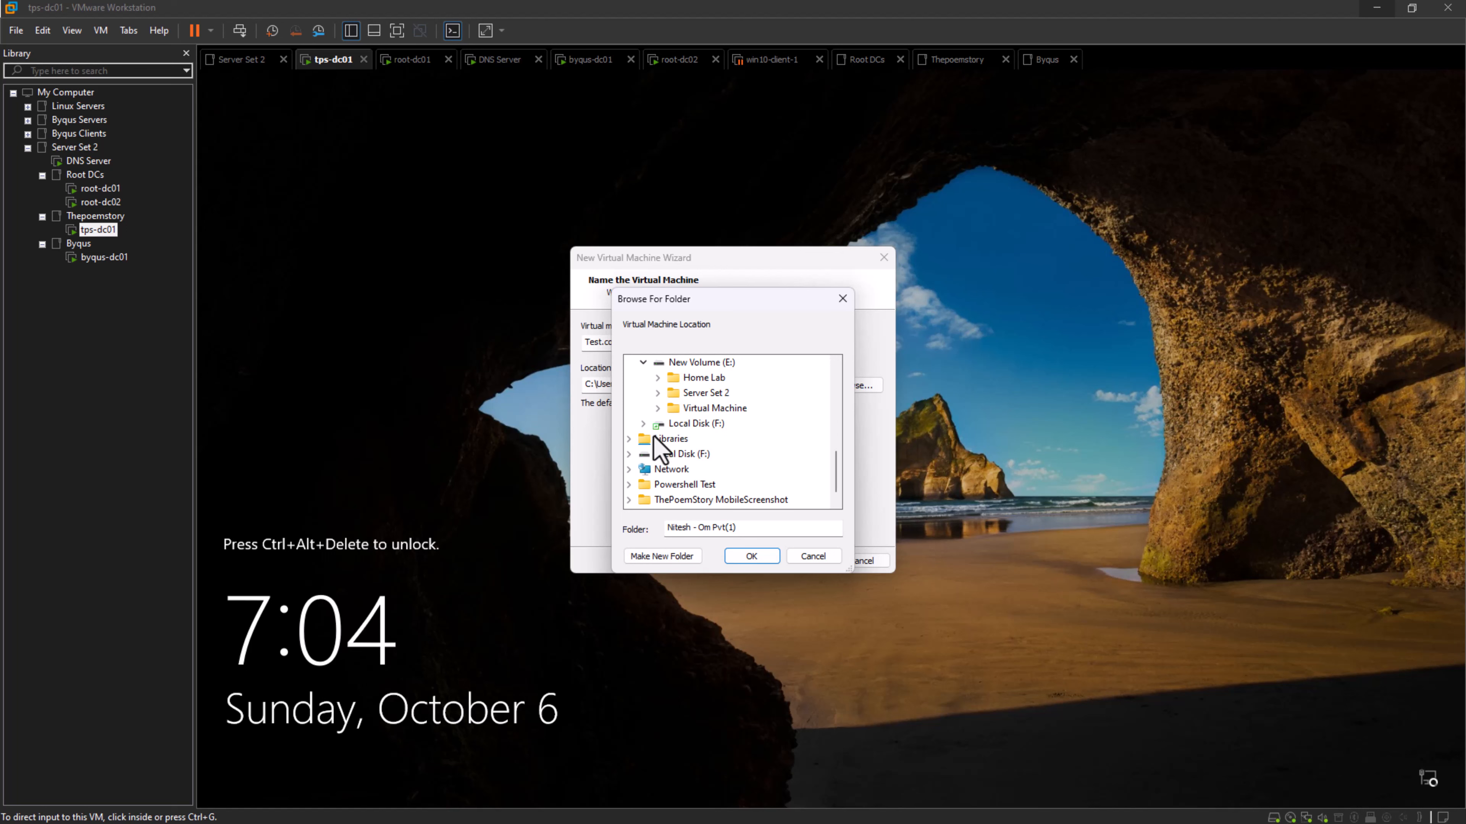
pyautogui.click(658, 392)
pyautogui.click(707, 393)
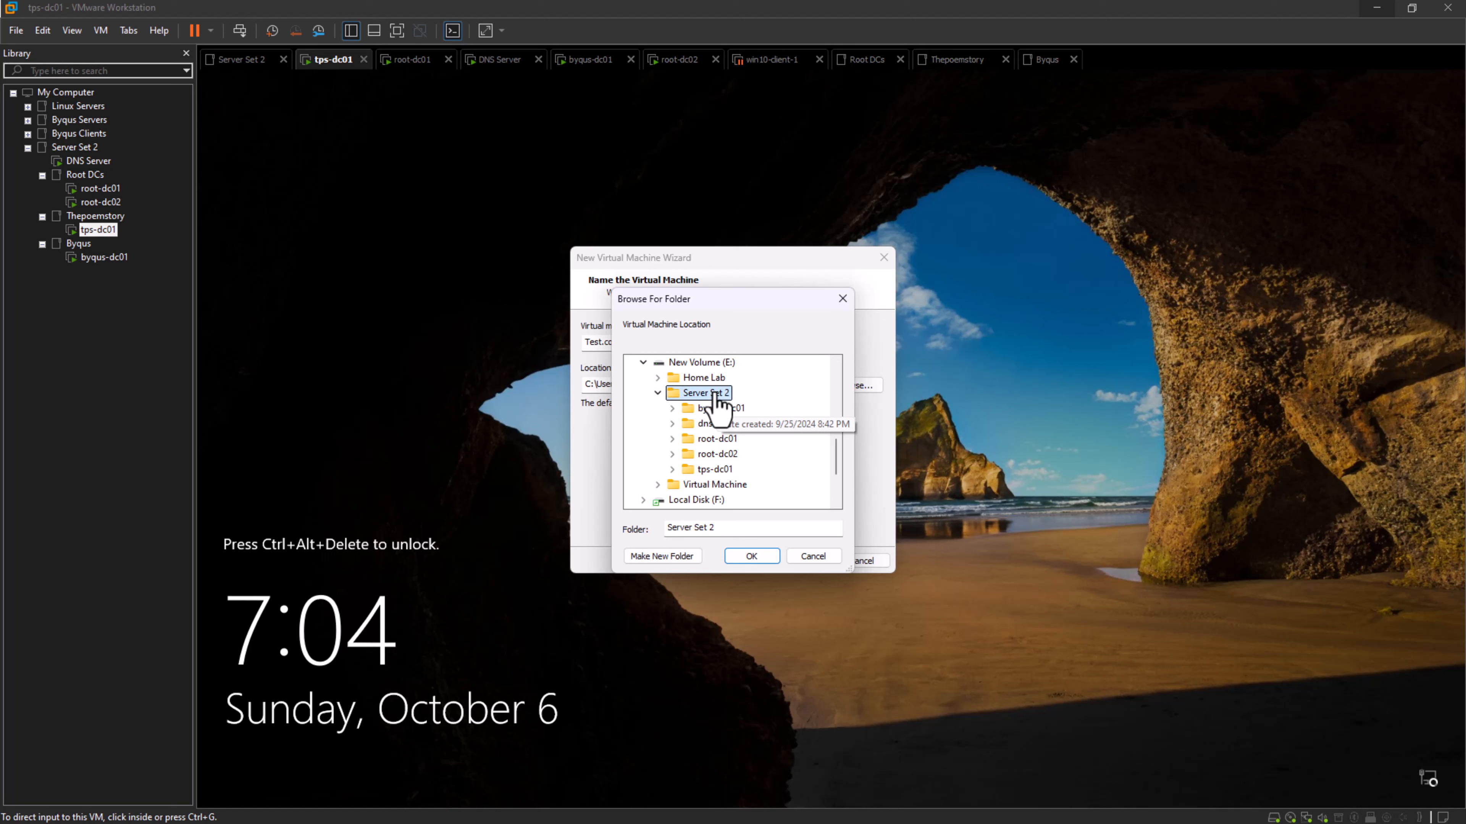
# - Create a folder named test-dc01 inside Server Set 2 and use it as the virtual machine's location
pyautogui.click(679, 557)
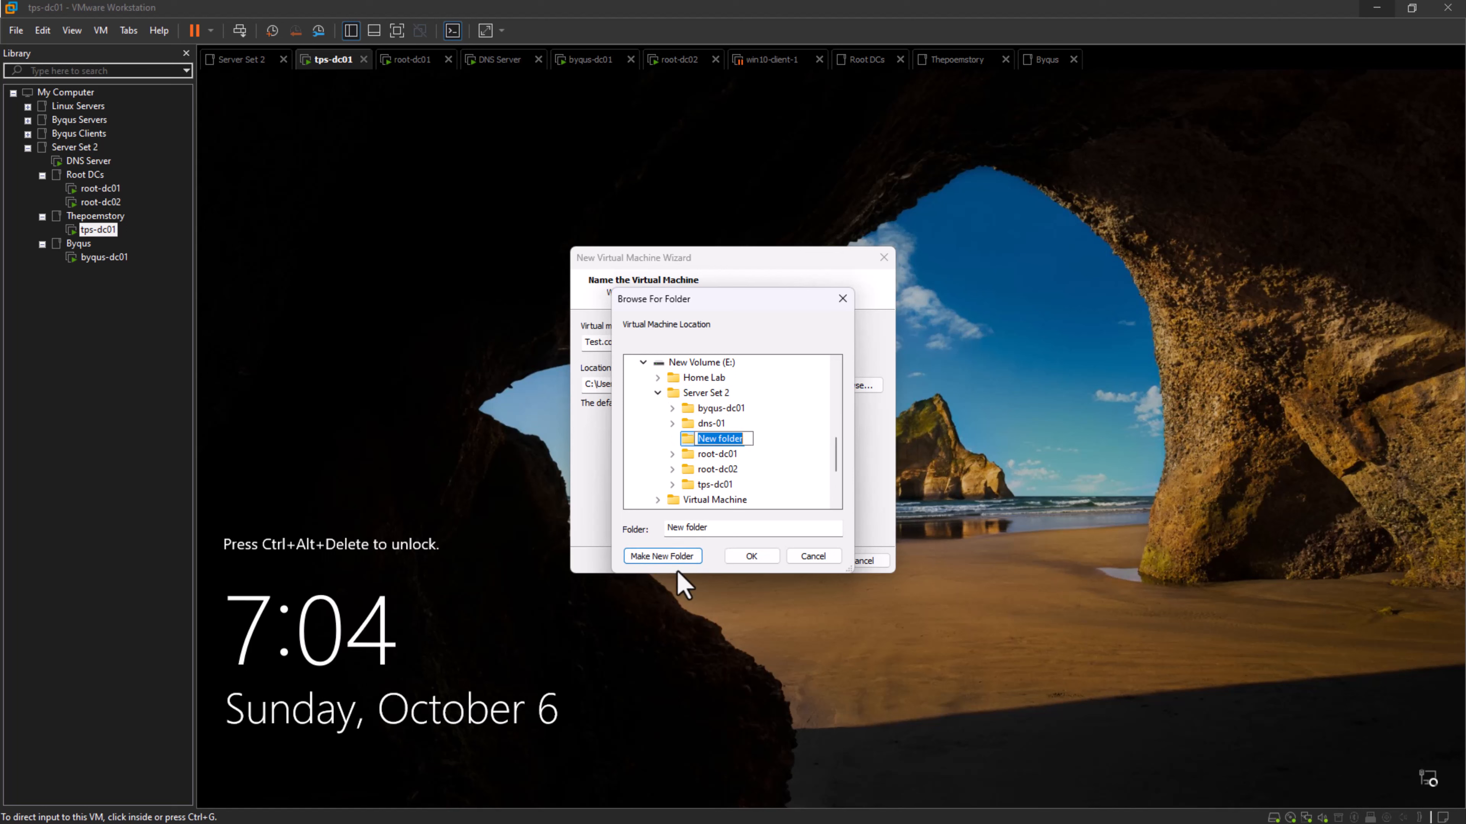
pyautogui.write('test-dc01')
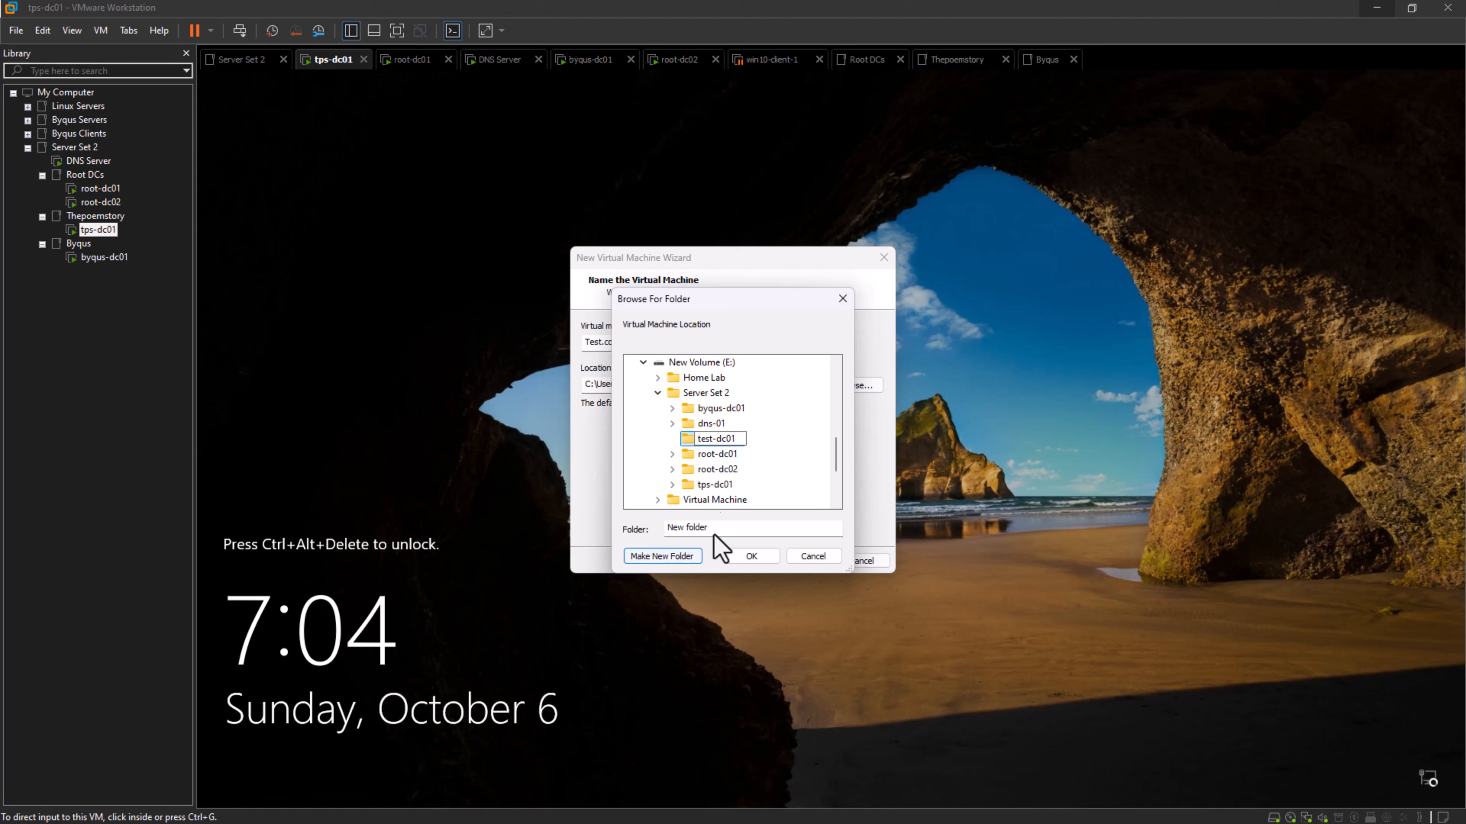
pyautogui.click(757, 482)
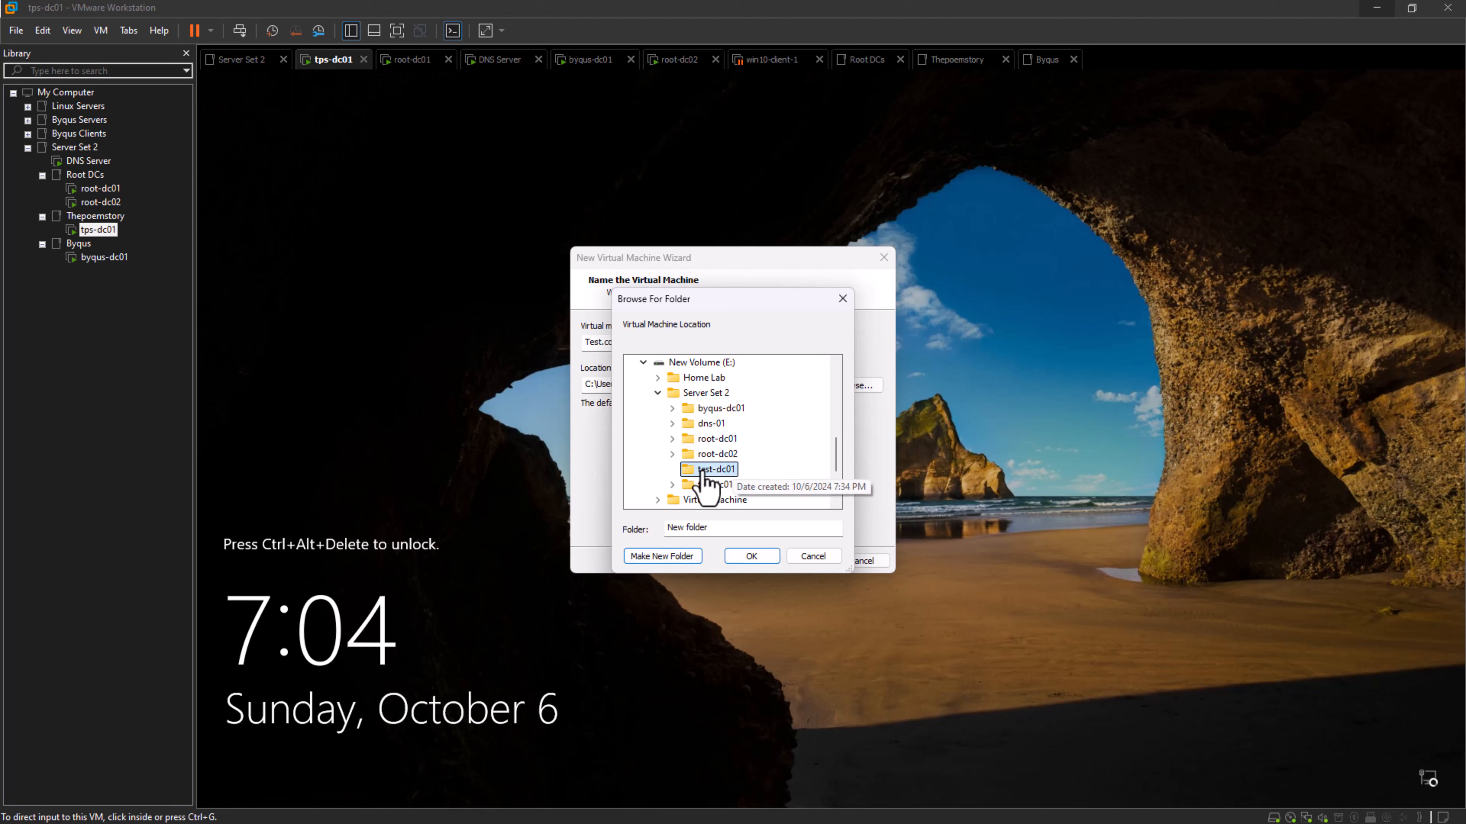
pyautogui.click(751, 557)
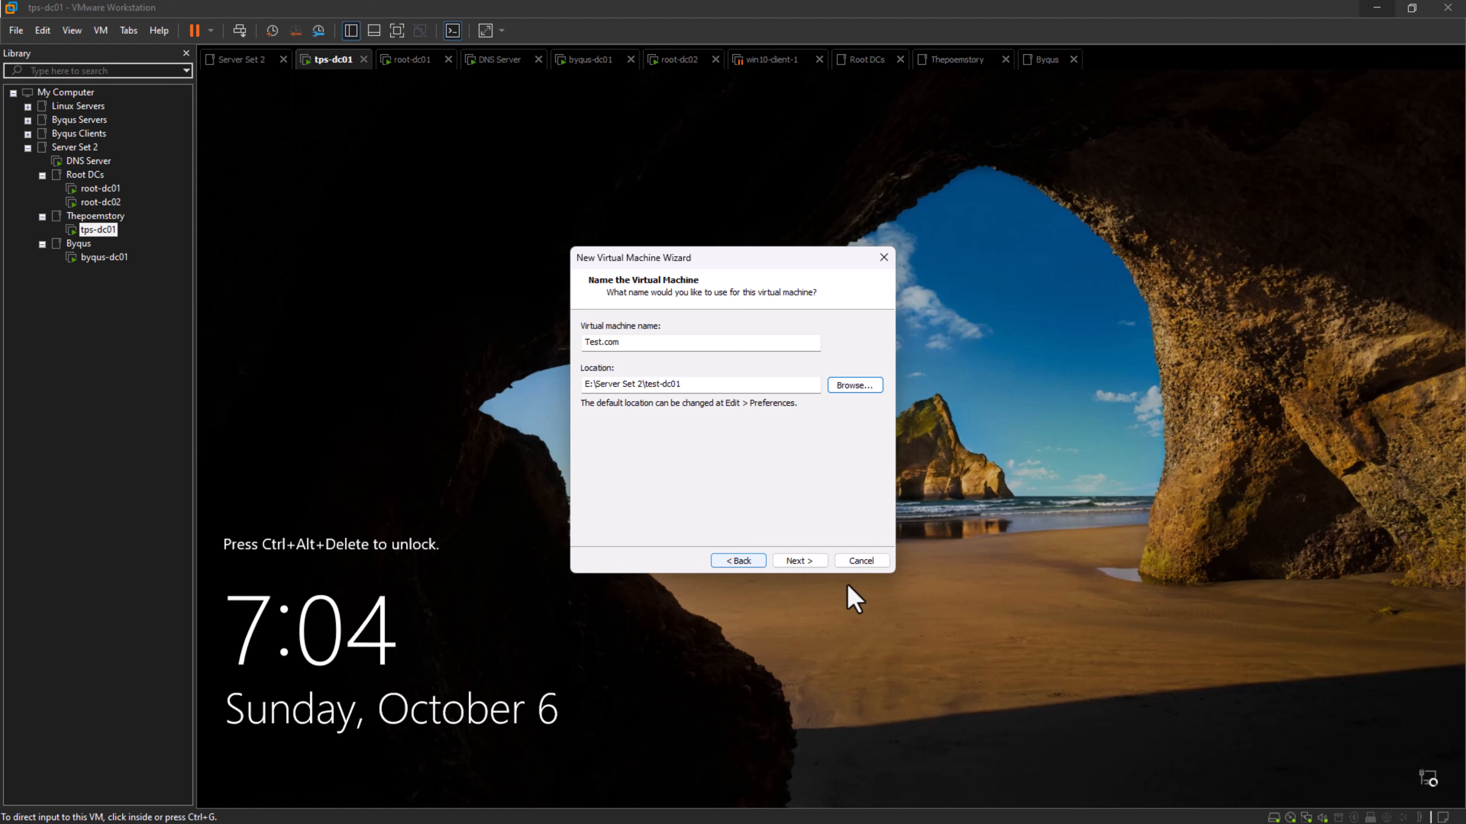
# - Accept the default hardware: 2 processors with 1 core each, 2048 MB memory, NAT networking and a split 60 GB NVMe disk
pyautogui.click(807, 561)
pyautogui.click(807, 561)
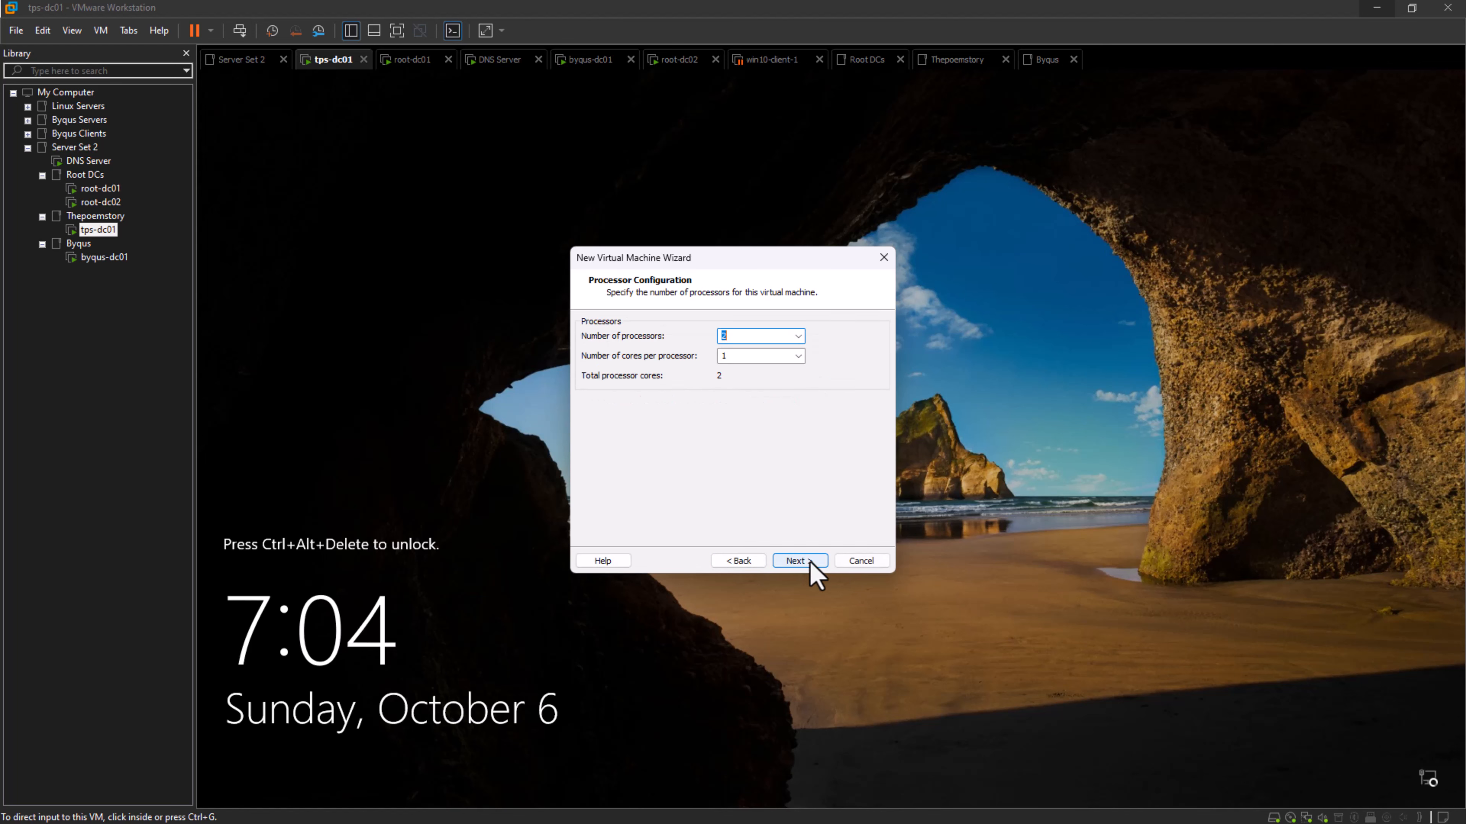
pyautogui.click(807, 561)
pyautogui.click(807, 561)
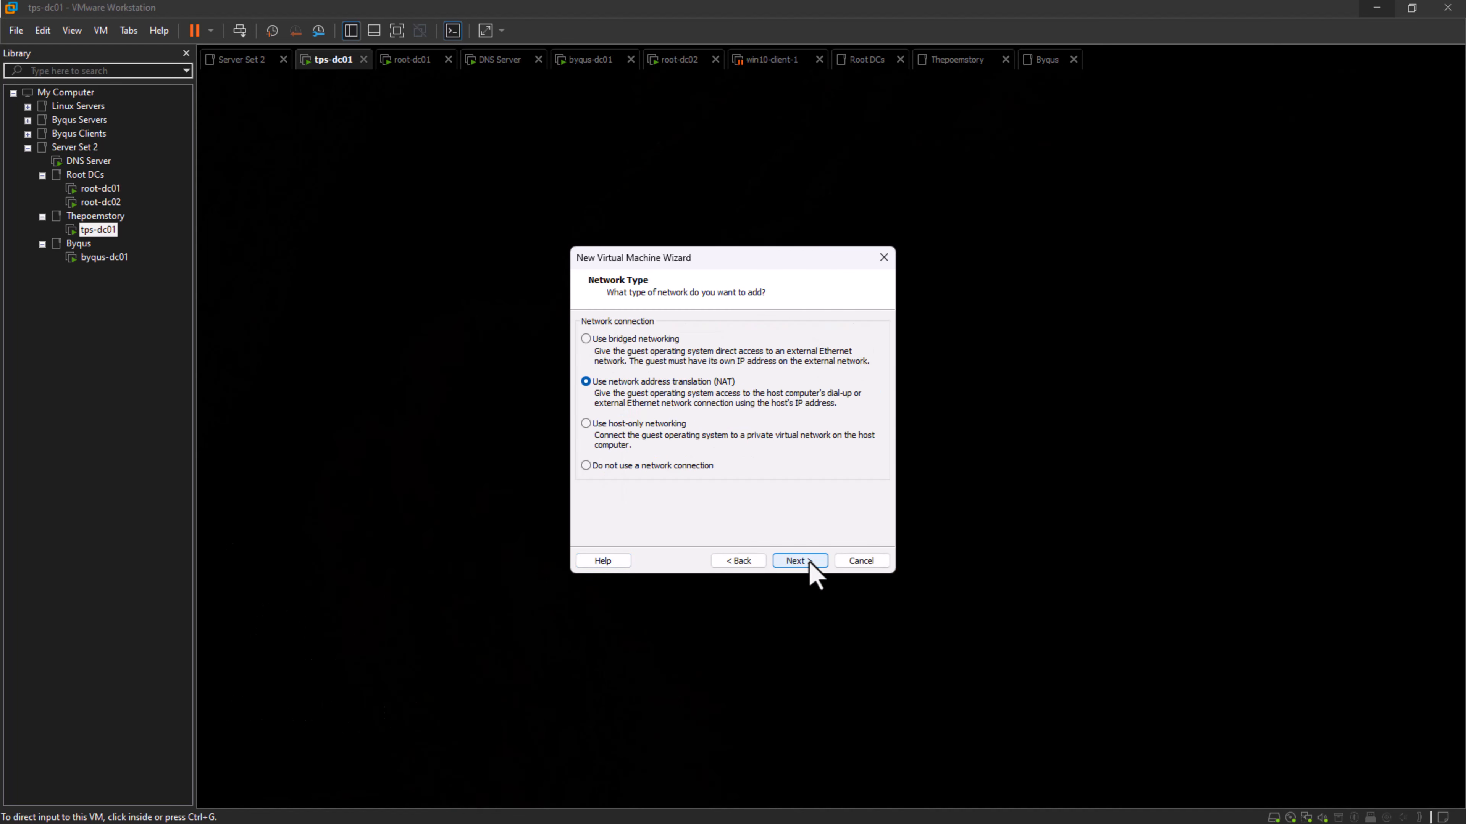
pyautogui.click(810, 562)
pyautogui.click(814, 562)
pyautogui.click(819, 565)
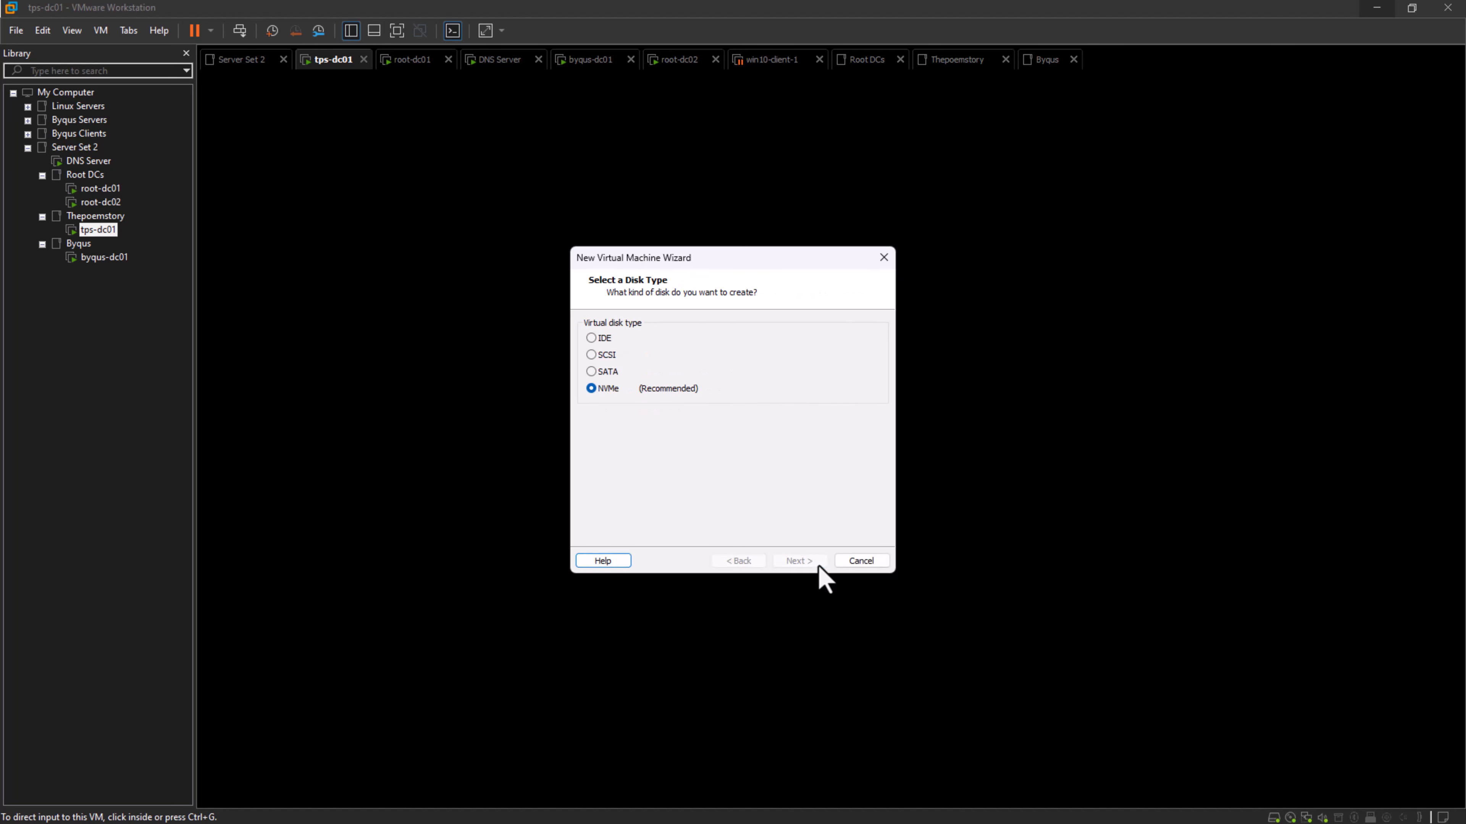
pyautogui.click(813, 565)
pyautogui.click(809, 563)
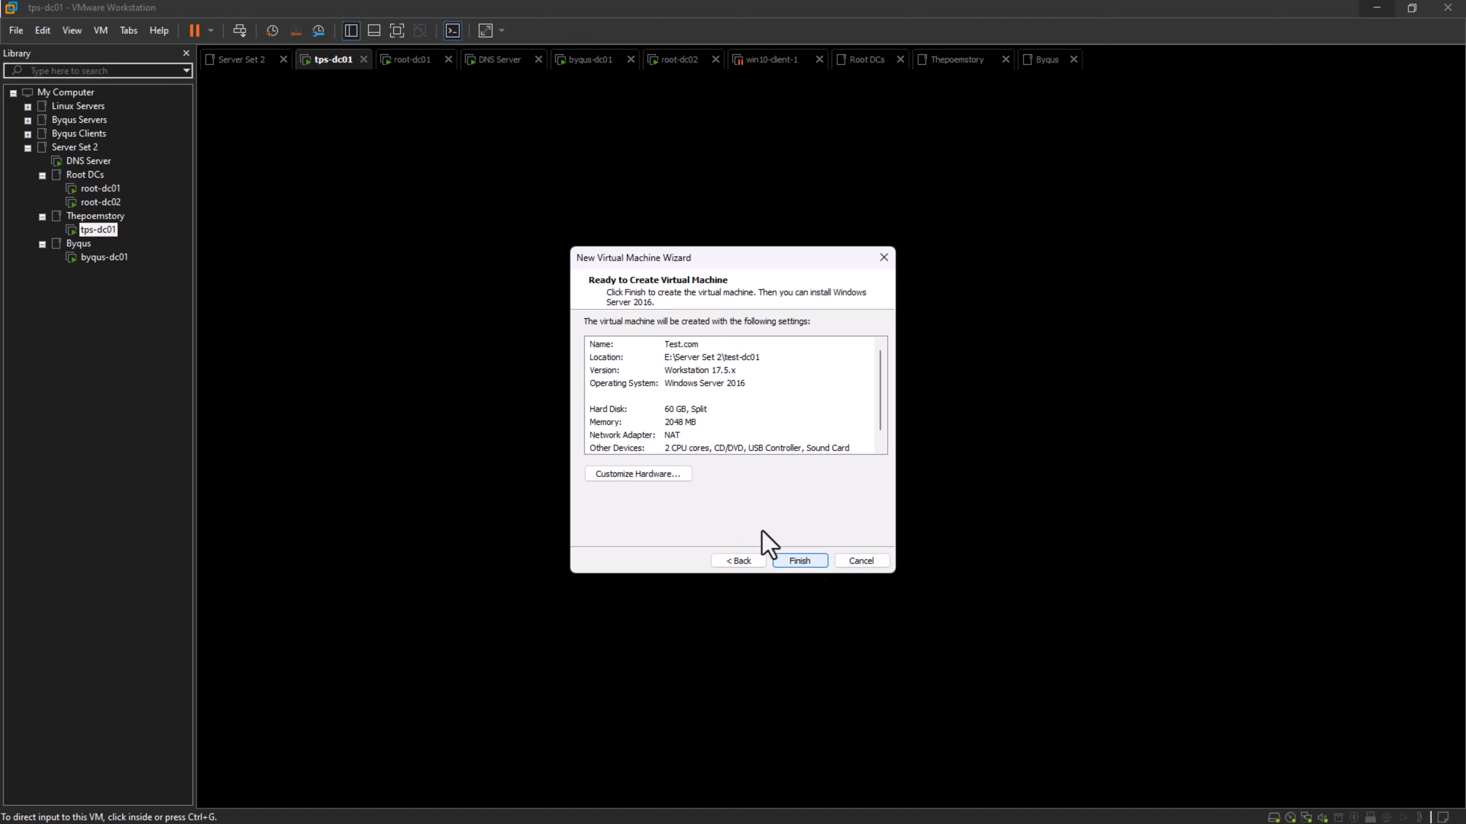
# - Customize the new machine's network adapter to use the custom virtual network VMnet0
pyautogui.click(664, 478)
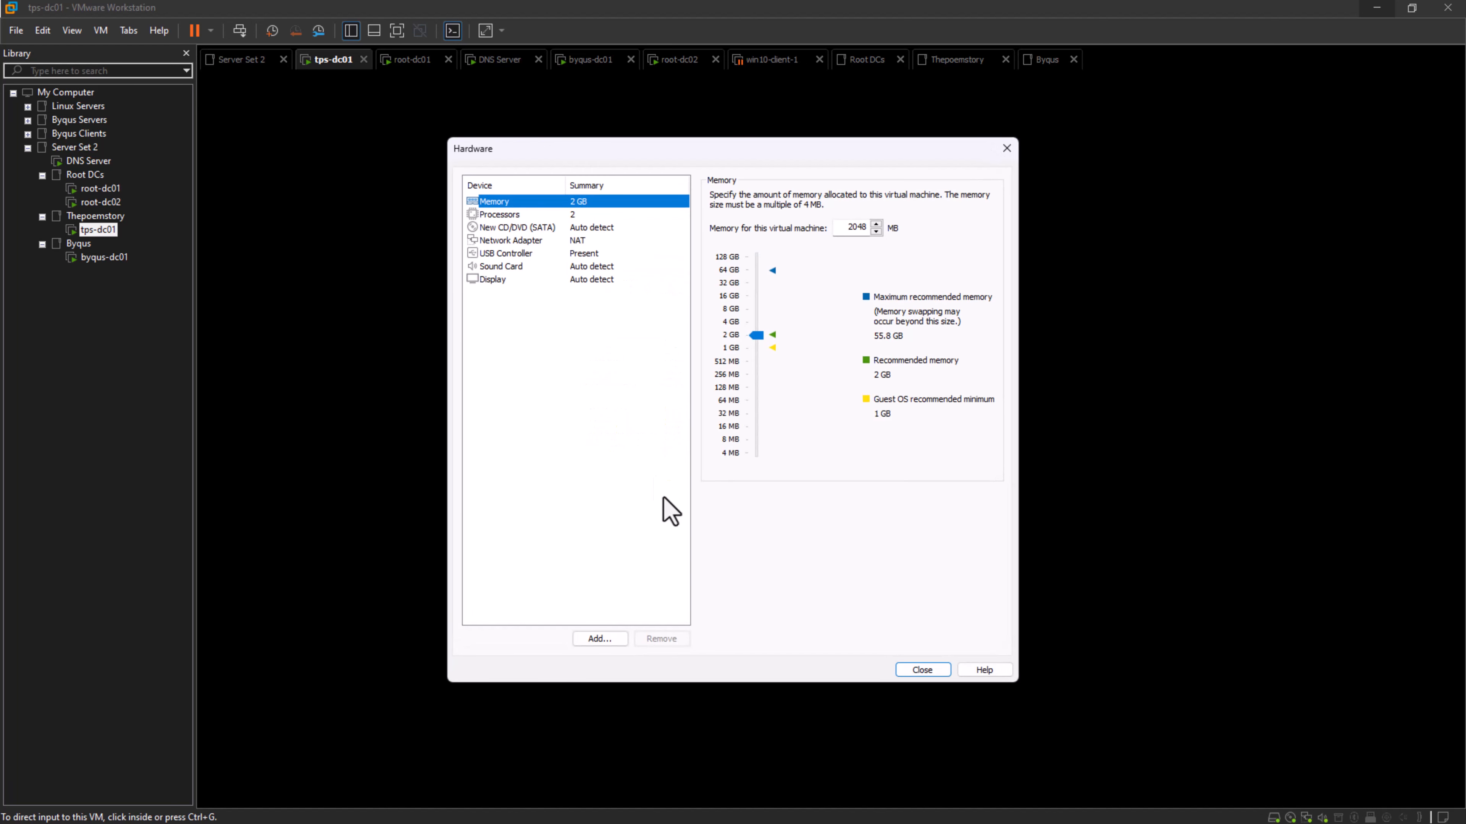
pyautogui.click(511, 243)
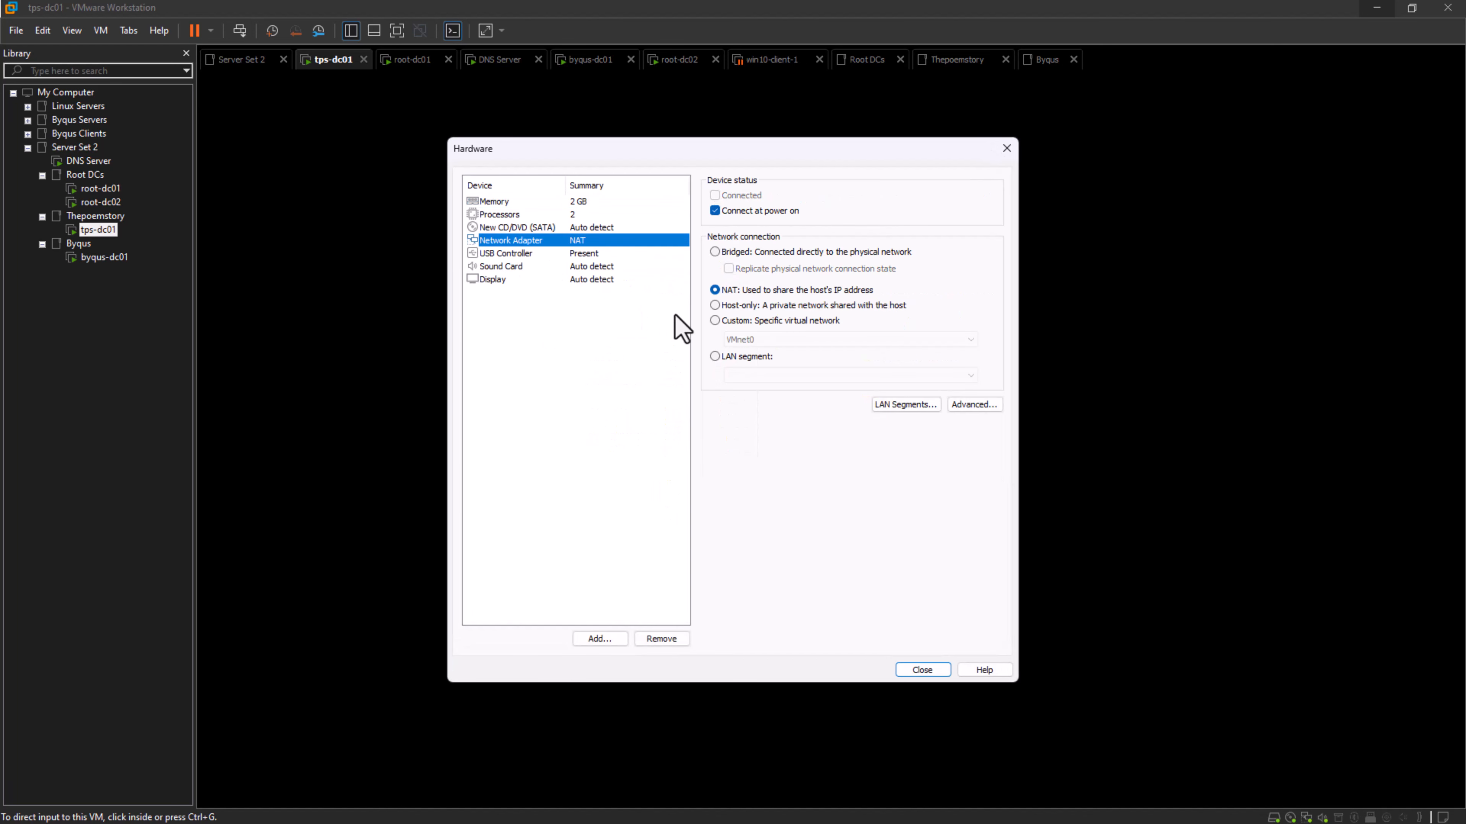
pyautogui.click(716, 321)
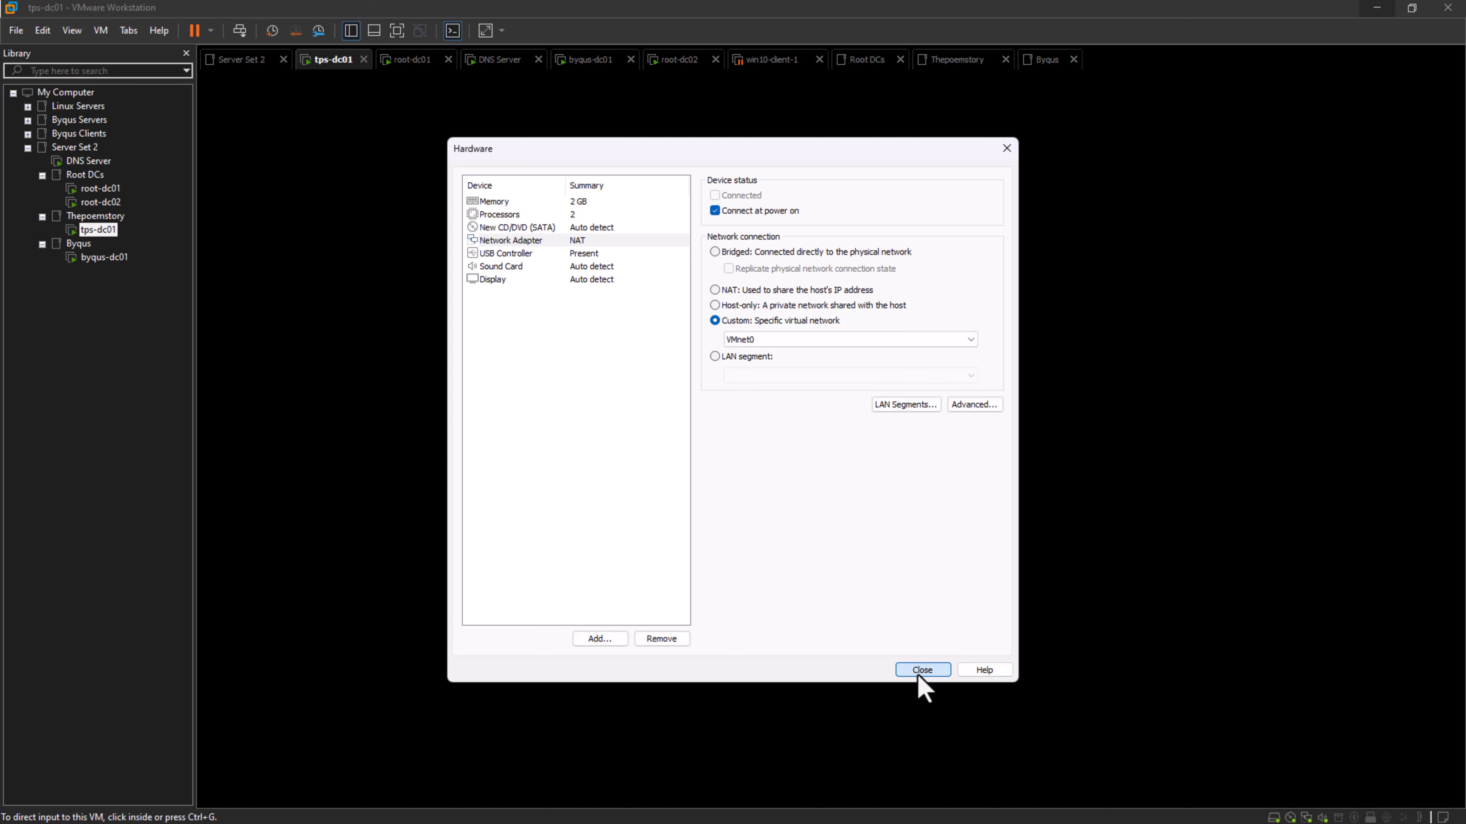
pyautogui.click(918, 674)
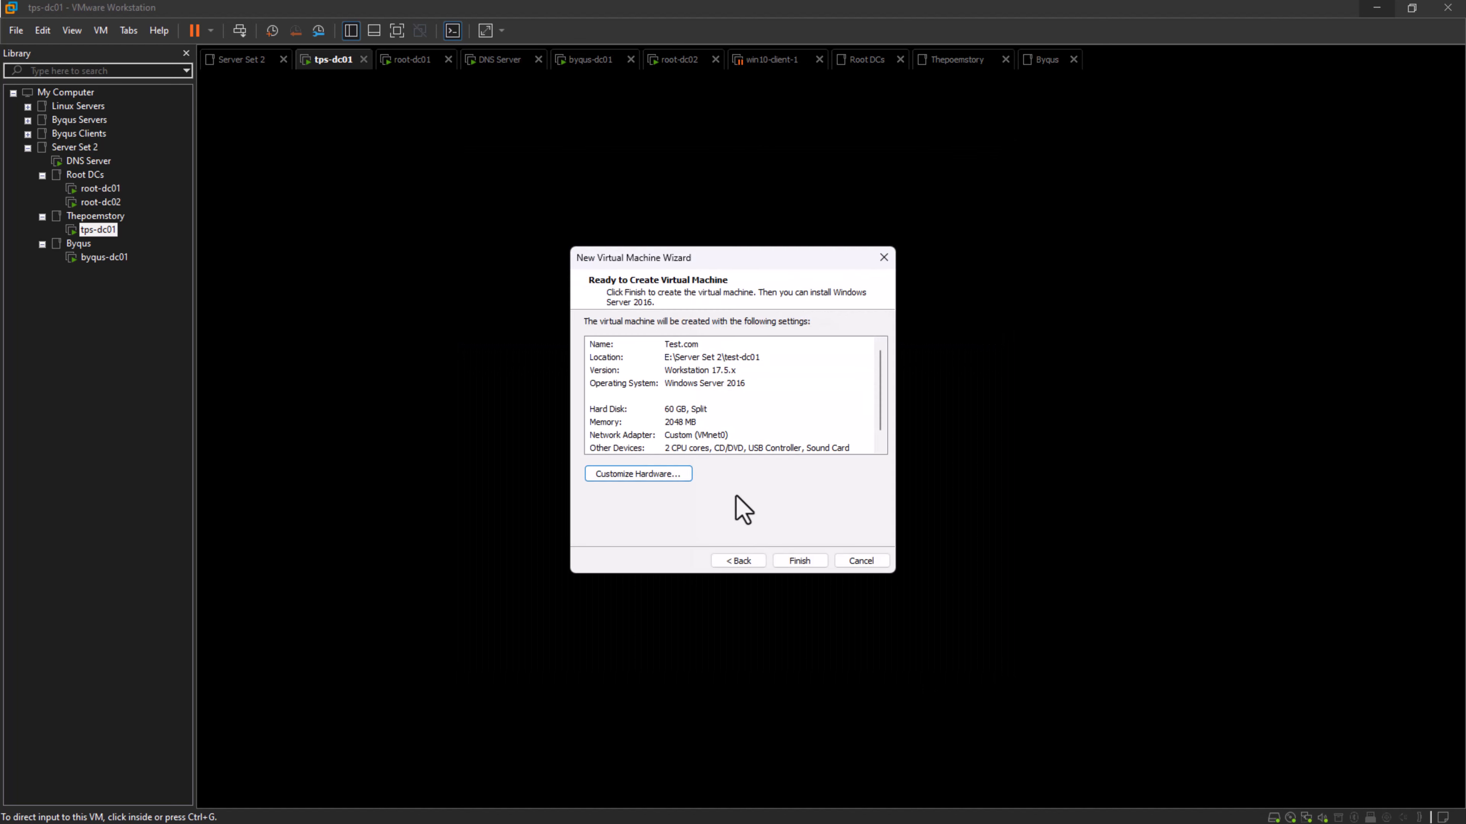
# - Attach F:\Operating Systems\Windows Server 2016.ISO to the new machine's CD/DVD drive and finish creating the virtual machine
pyautogui.click(628, 477)
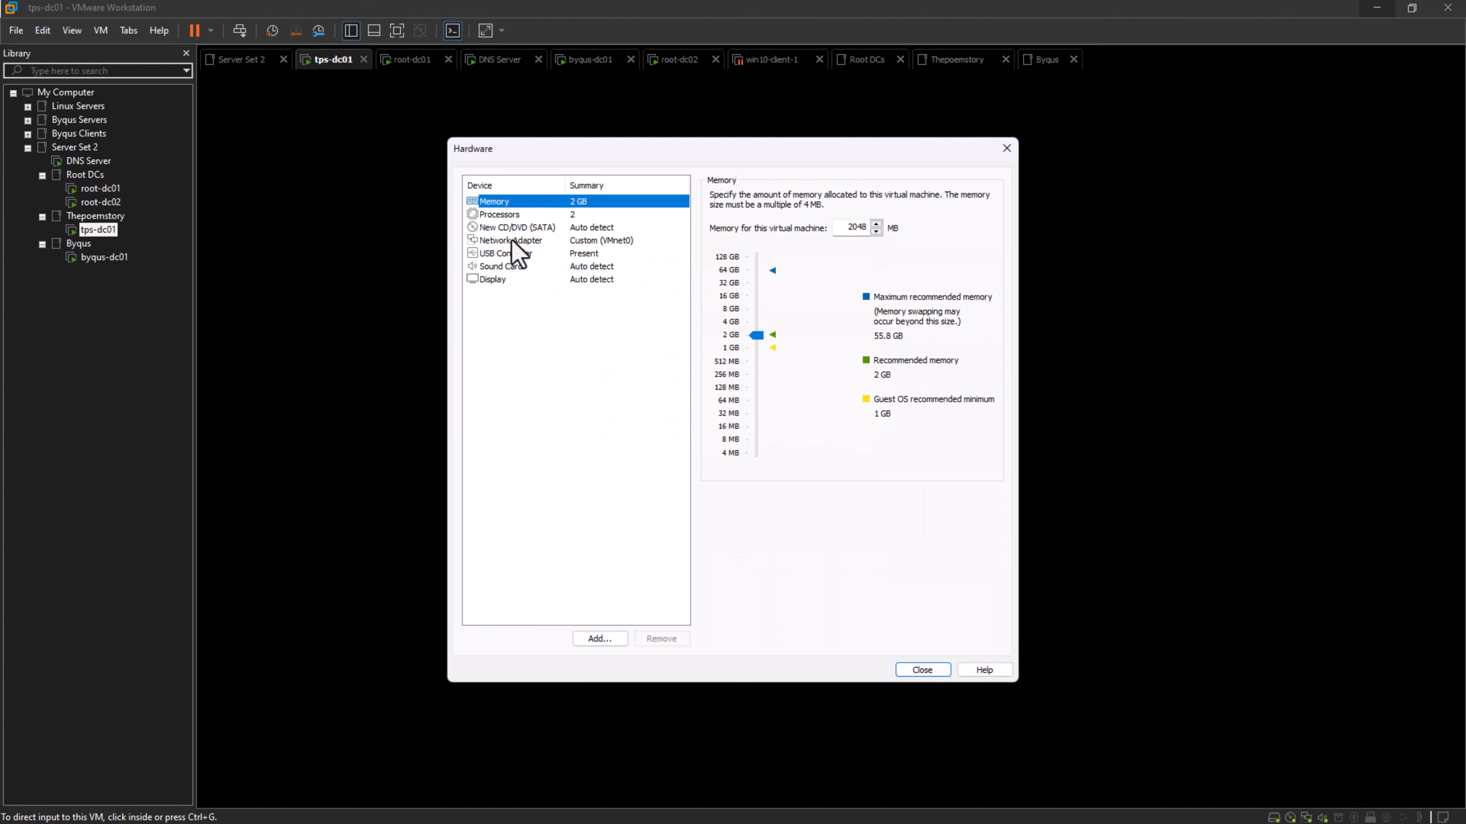
pyautogui.click(513, 228)
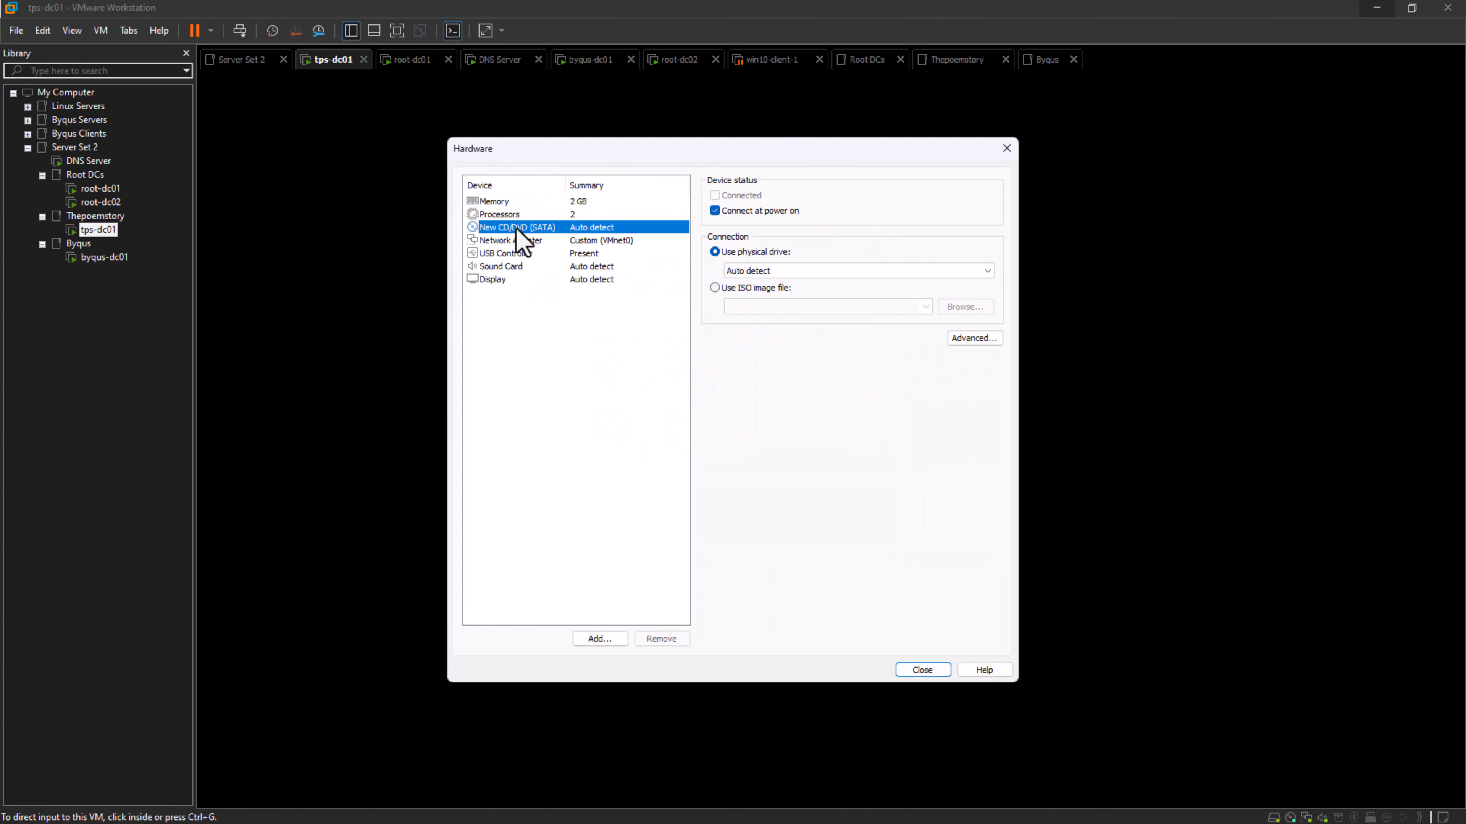
pyautogui.click(714, 288)
pyautogui.click(965, 306)
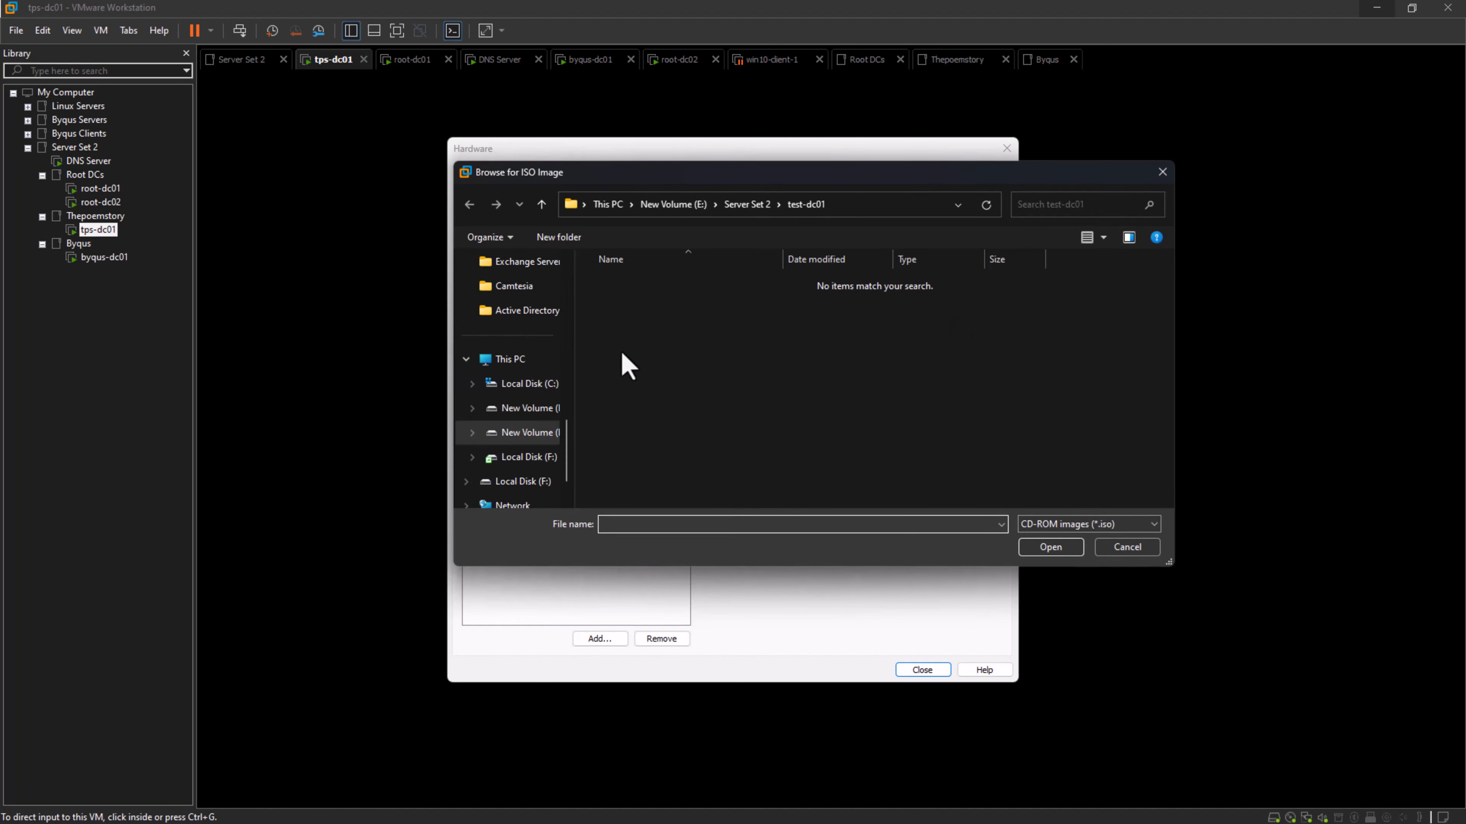
pyautogui.click(539, 457)
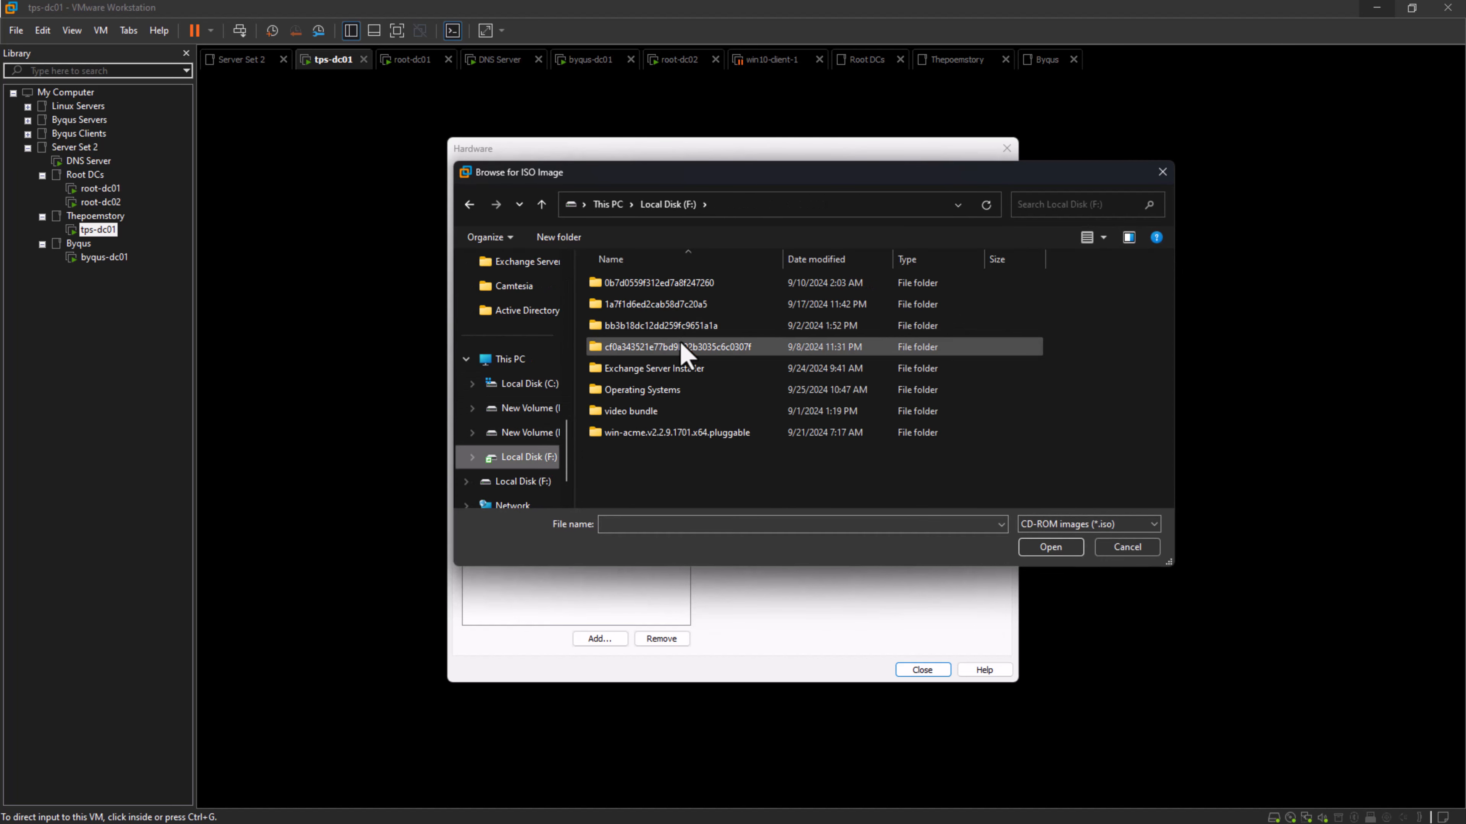
pyautogui.doubleClick(664, 389)
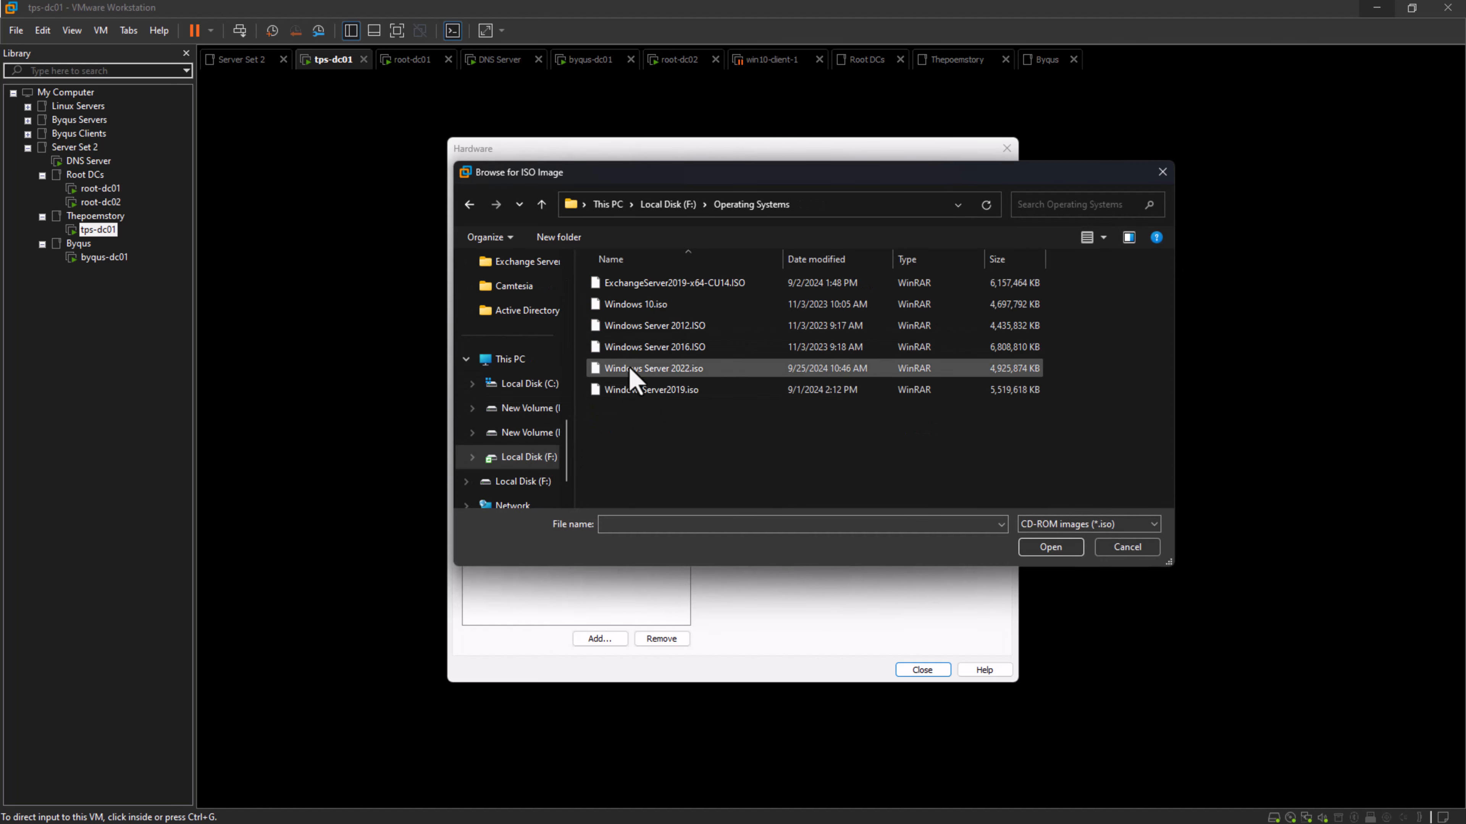
pyautogui.click(662, 351)
pyautogui.click(1048, 555)
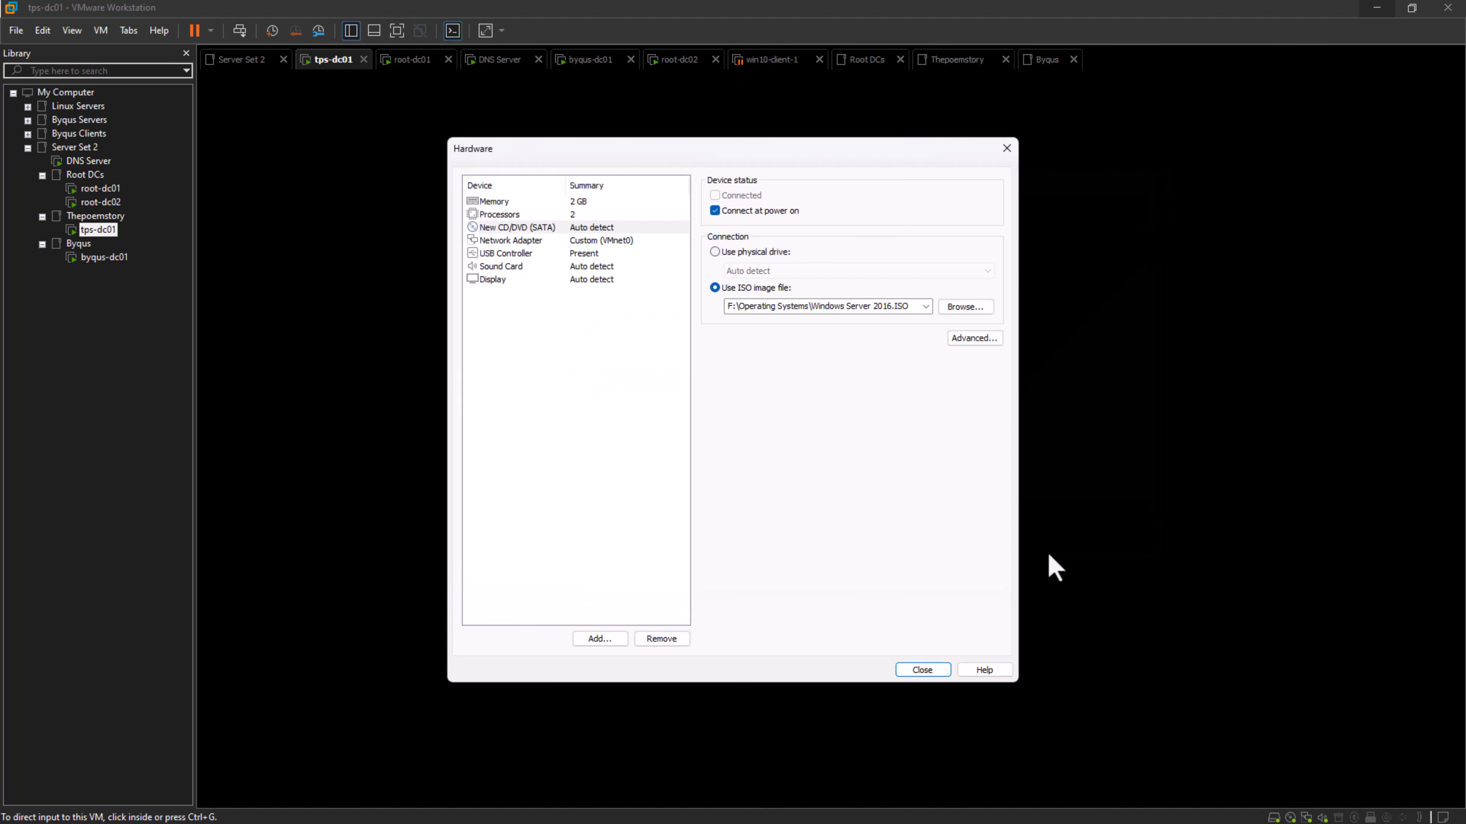
pyautogui.click(935, 671)
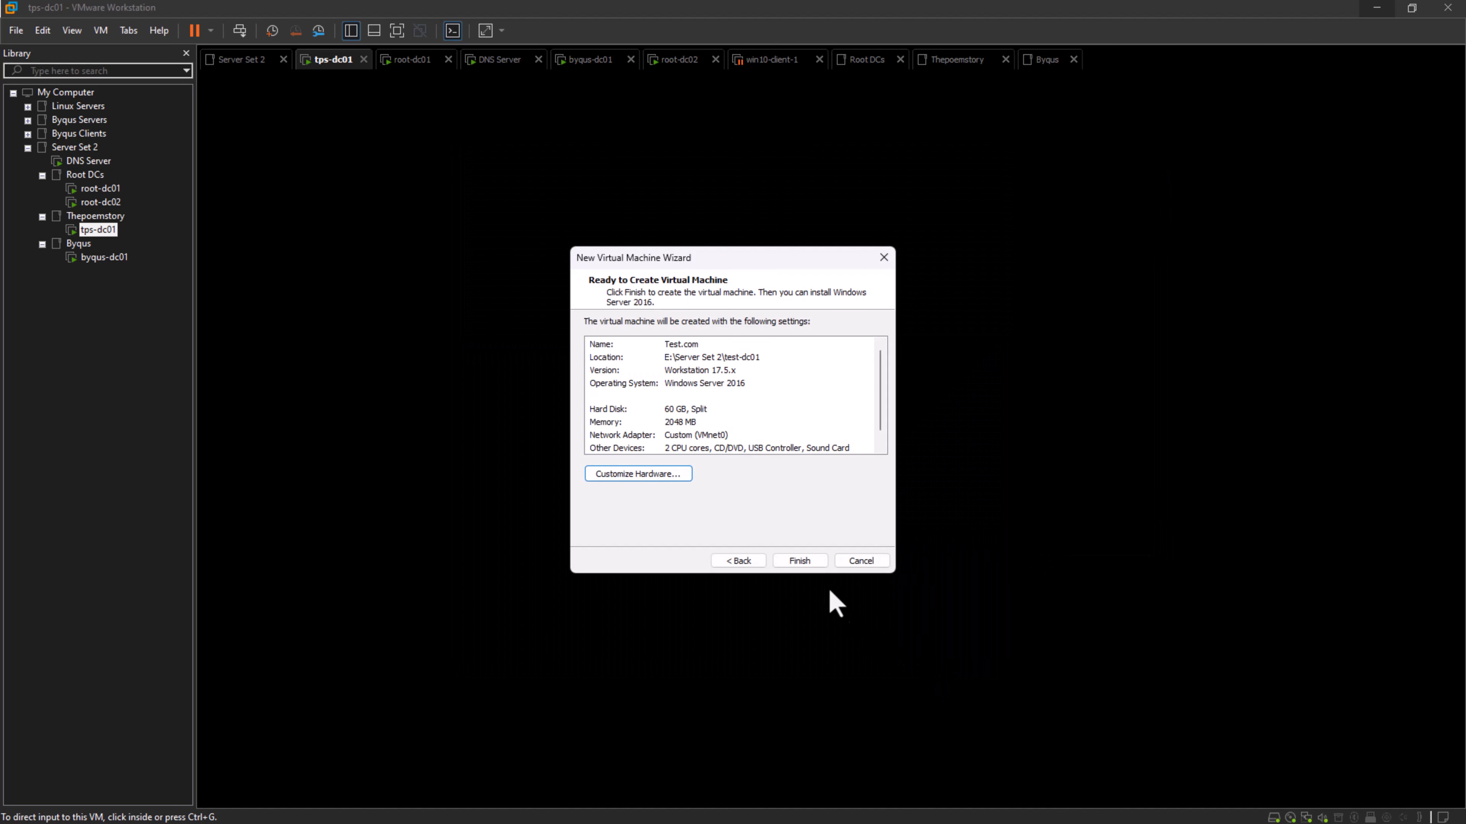
pyautogui.click(807, 563)
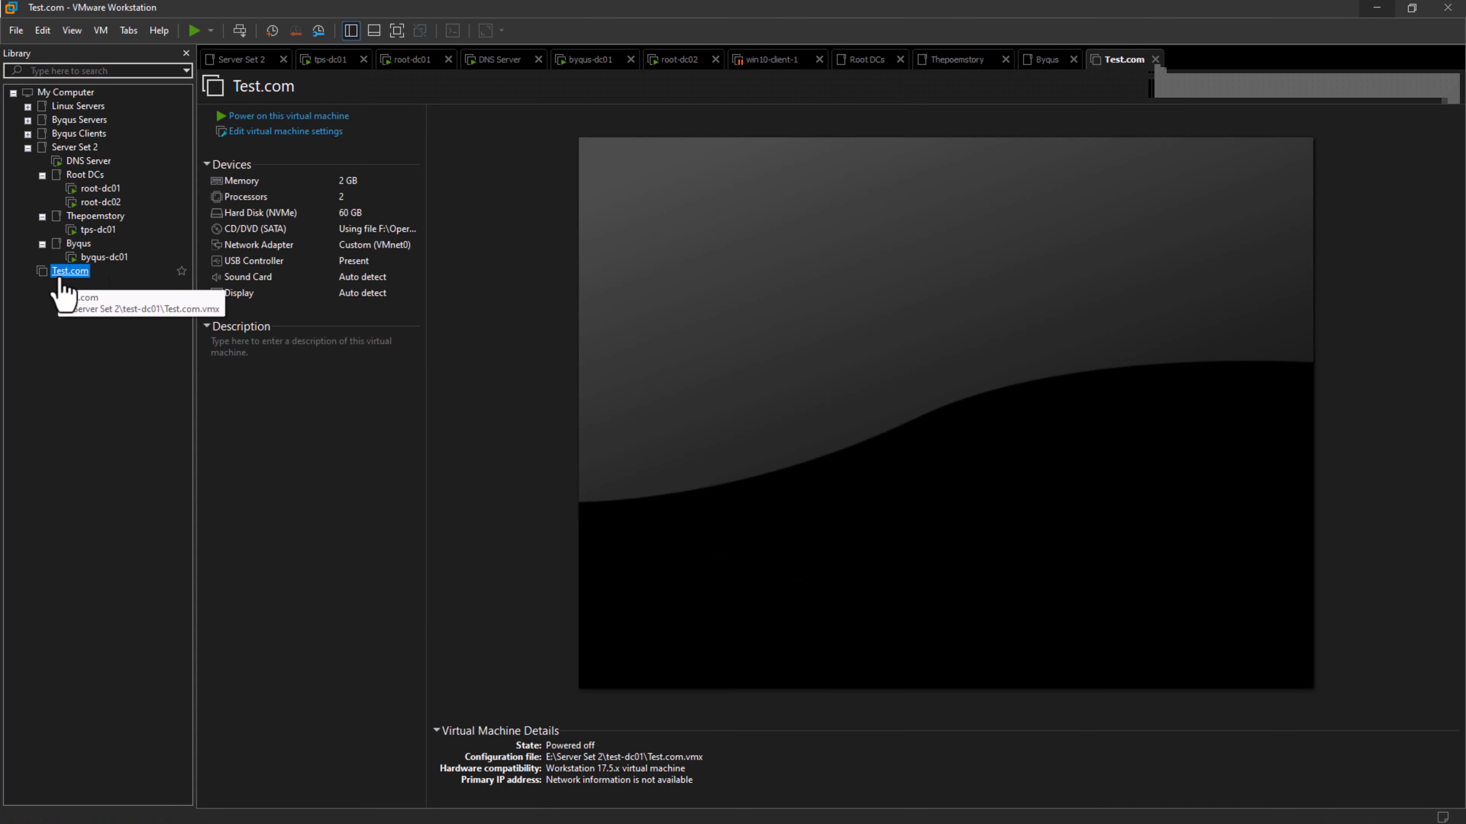
# - Power on the Test.com virtual machine and boot it from the Windows Server 2016 installation disc
pyautogui.click(281, 118)
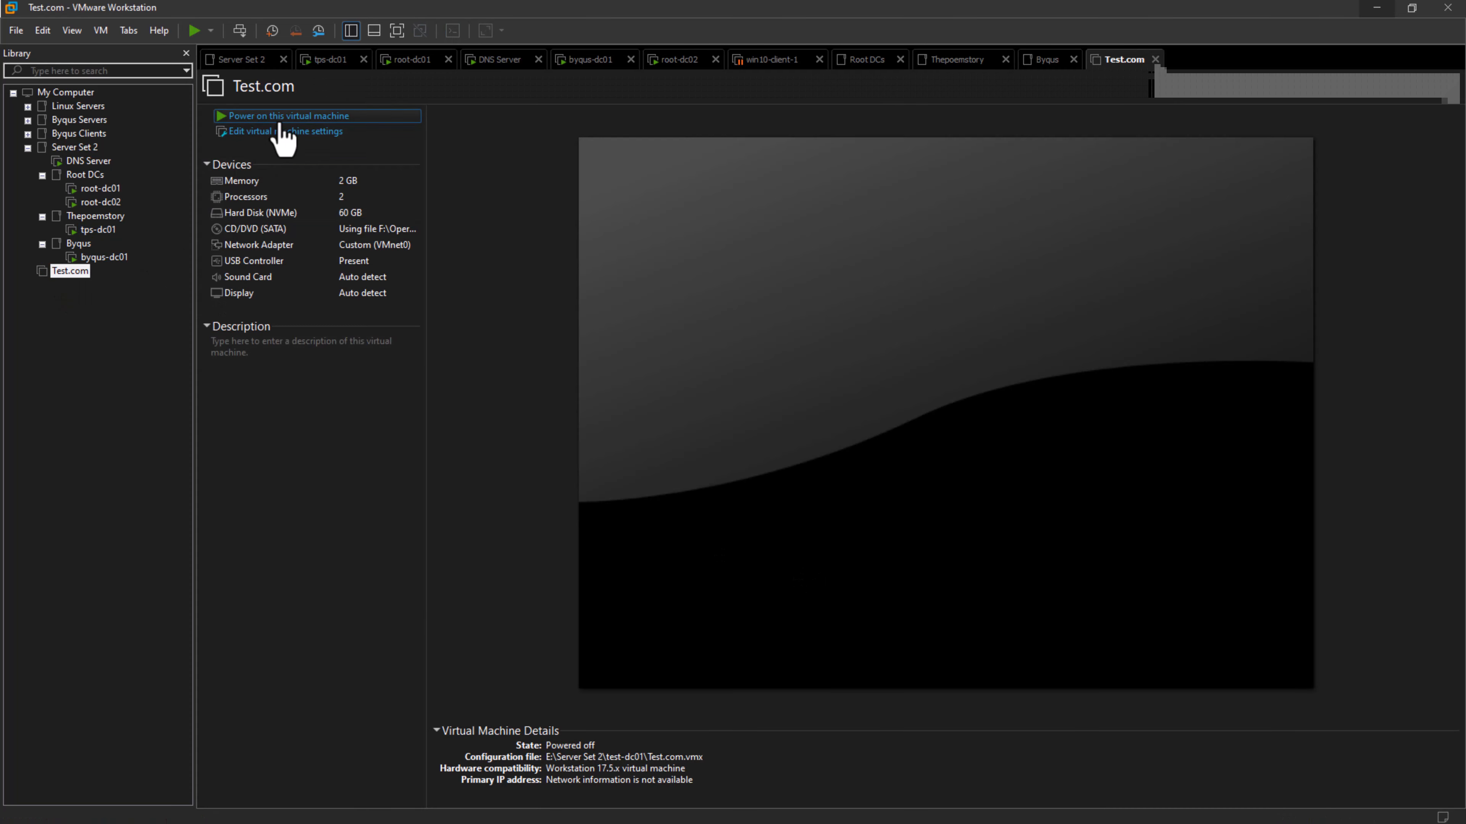
pyautogui.click(538, 336)
pyautogui.press('Return')
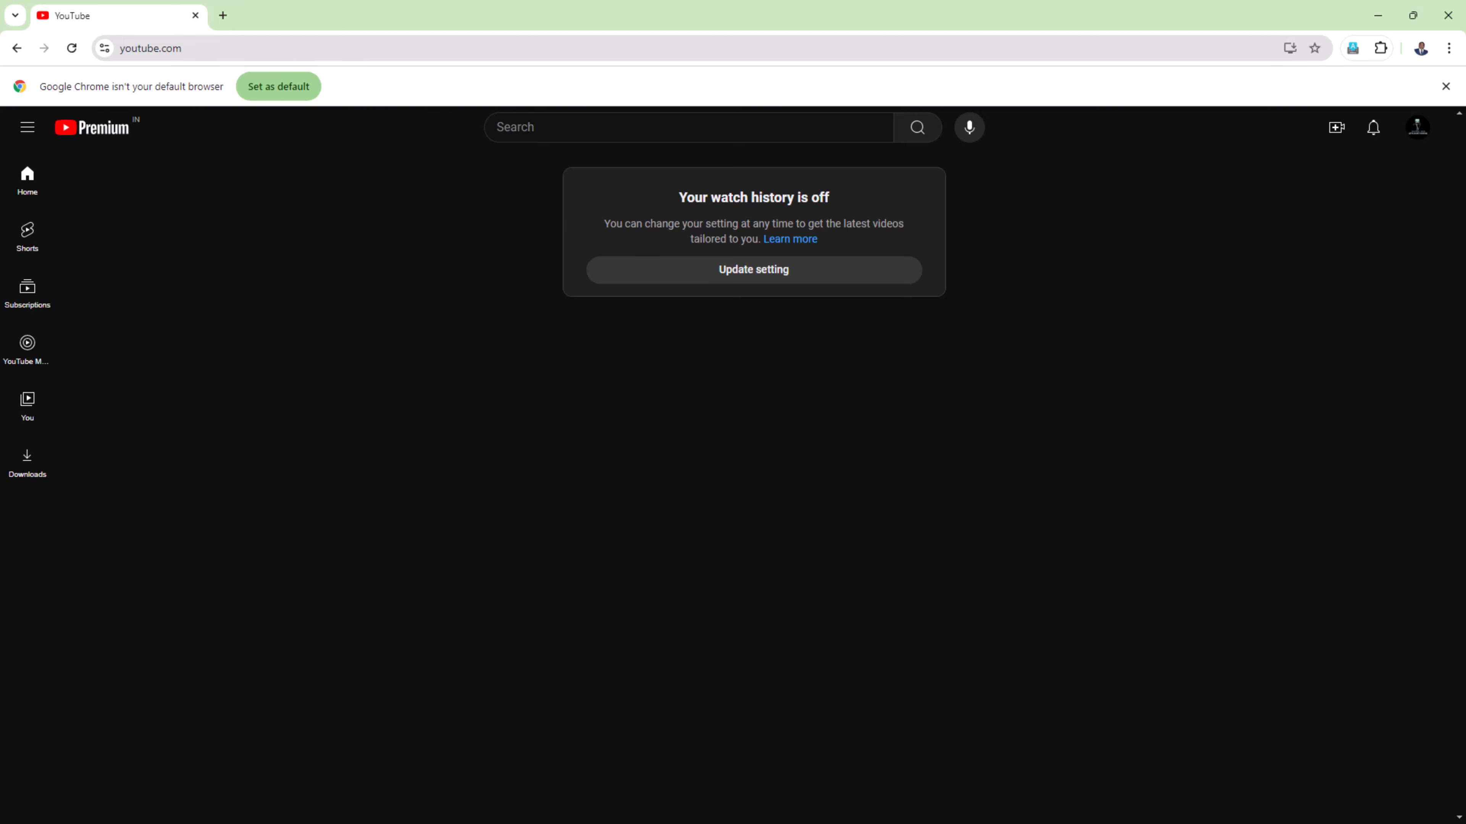
# - Switch to Chrome, search the web for "yt studio" and open YouTube Studio
pyautogui.click(210, 49)
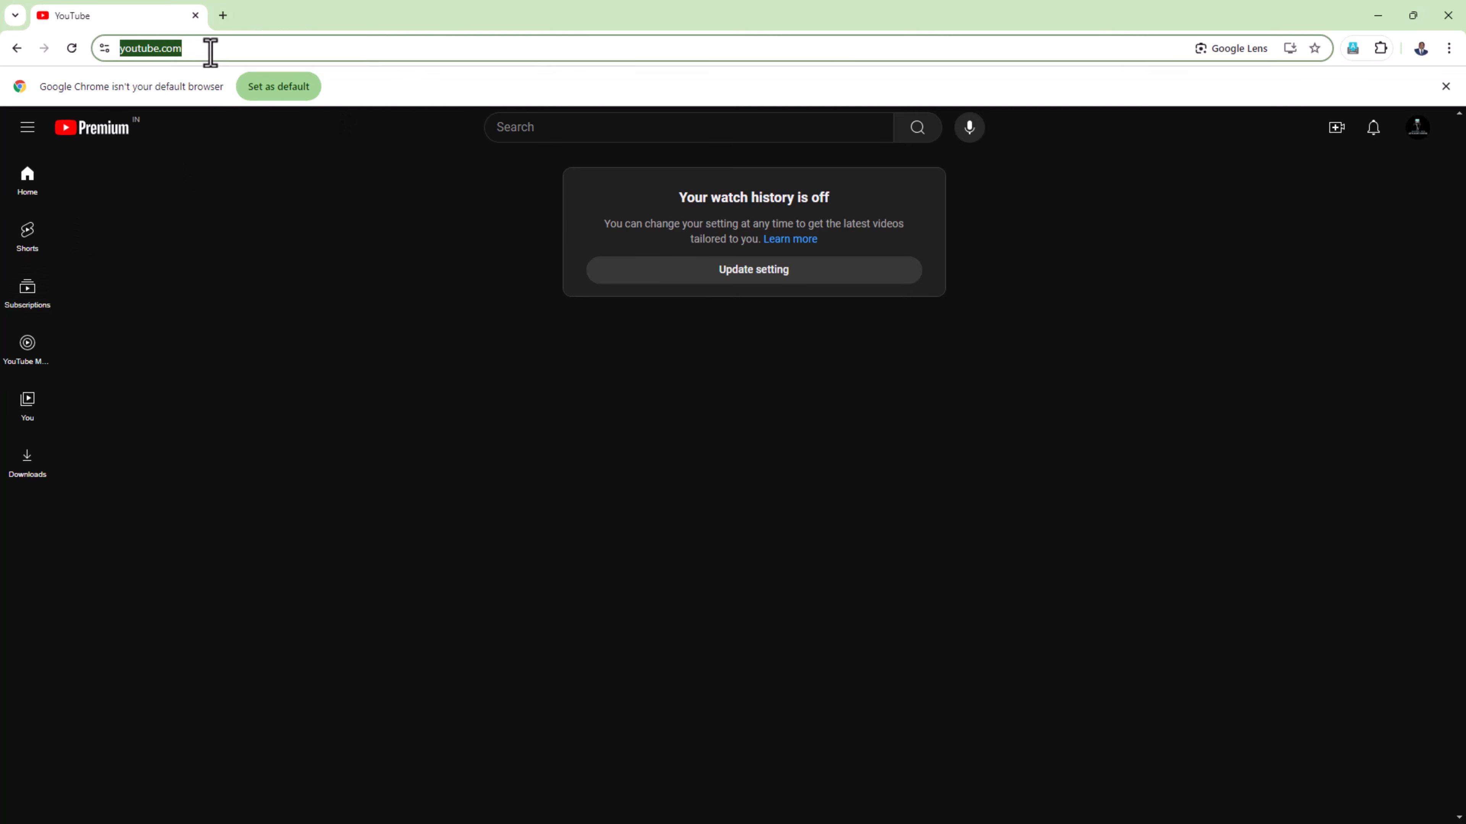
pyautogui.write('yt studio')
pyautogui.press('Return')
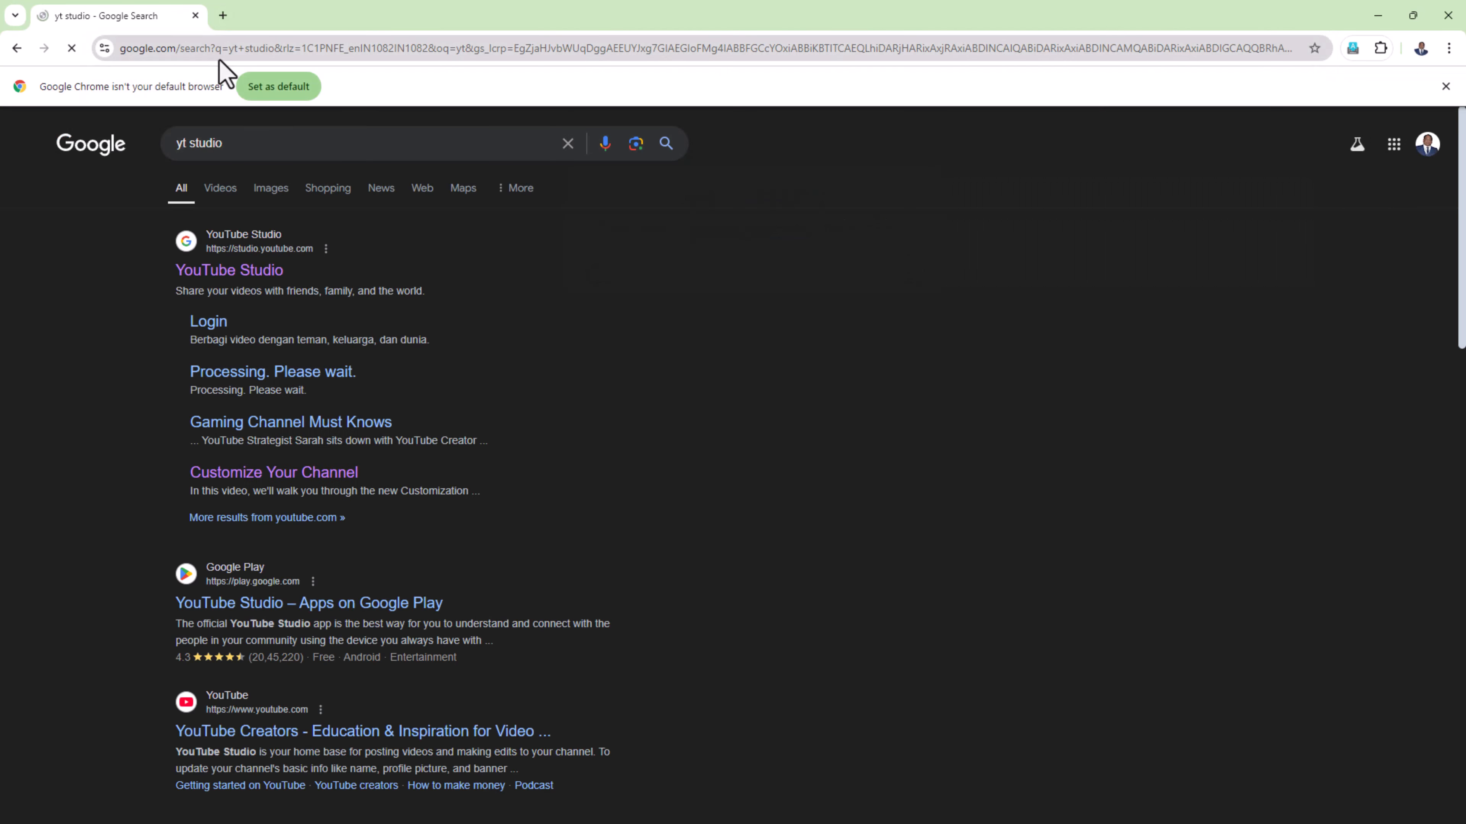
pyautogui.click(238, 269)
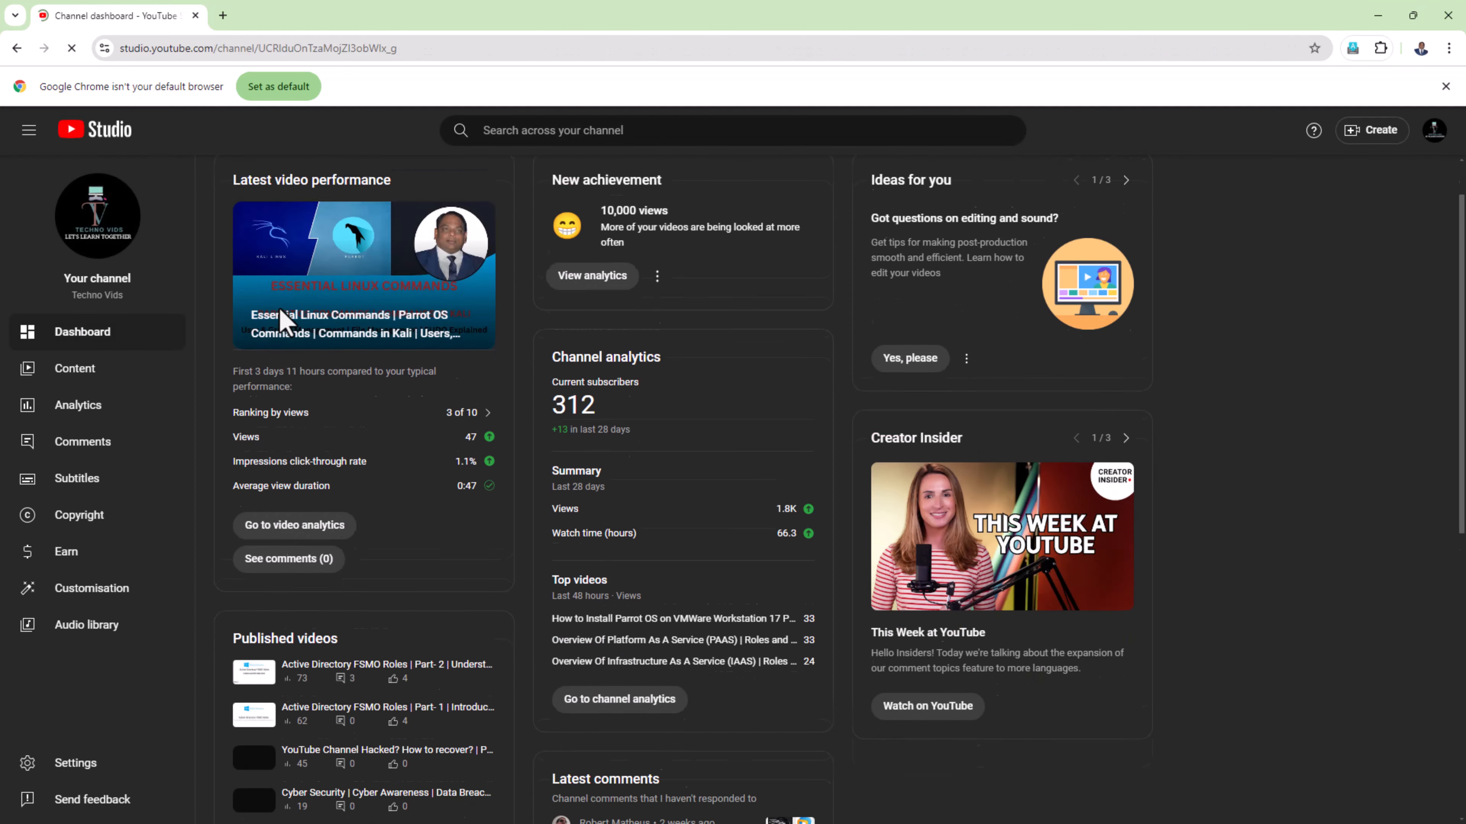
# - Look through the channel dashboard and the list of videos in the channel's content
pyautogui.scroll(-8, 451, 407)
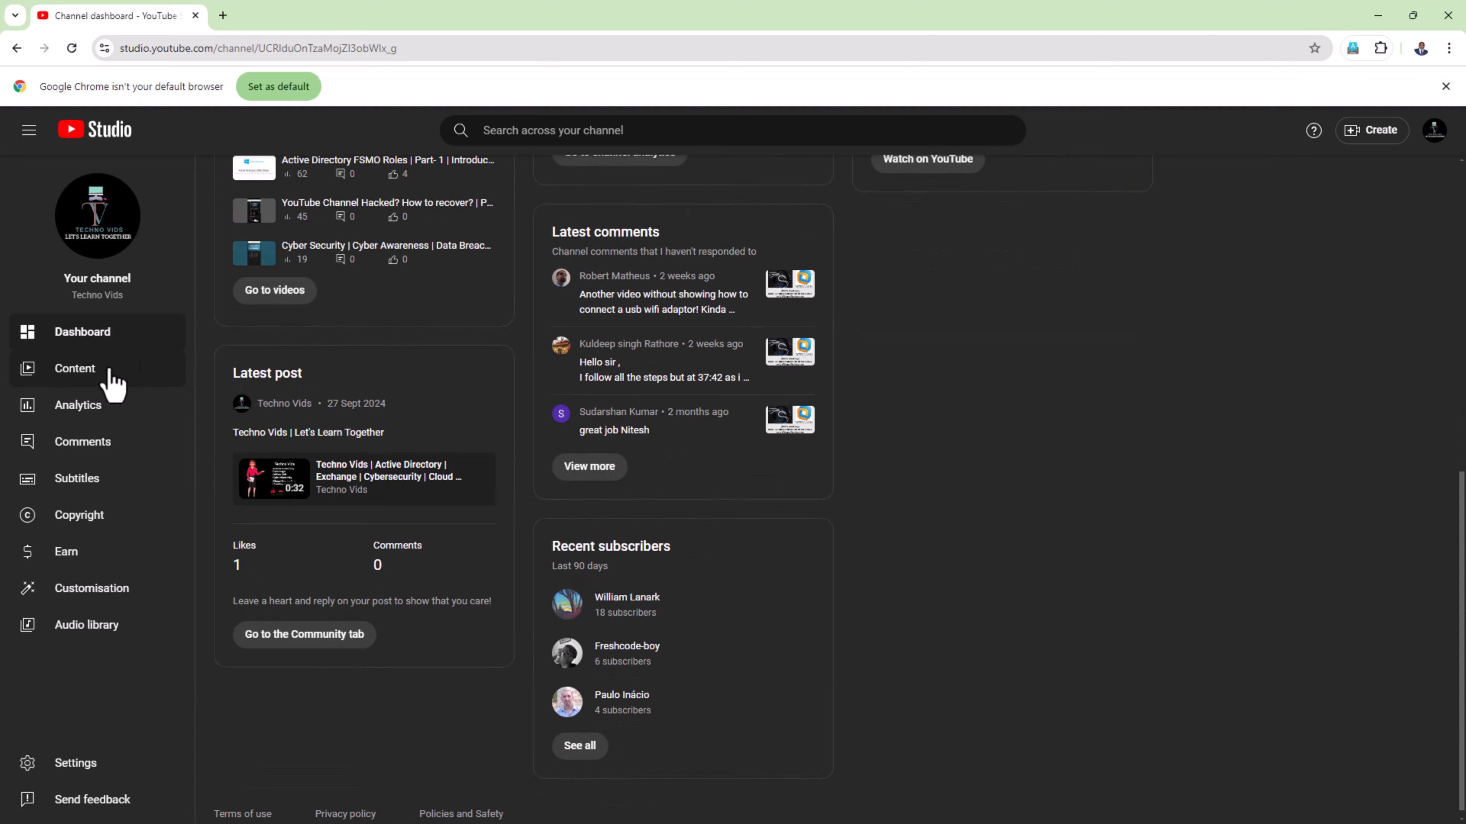
pyautogui.click(98, 374)
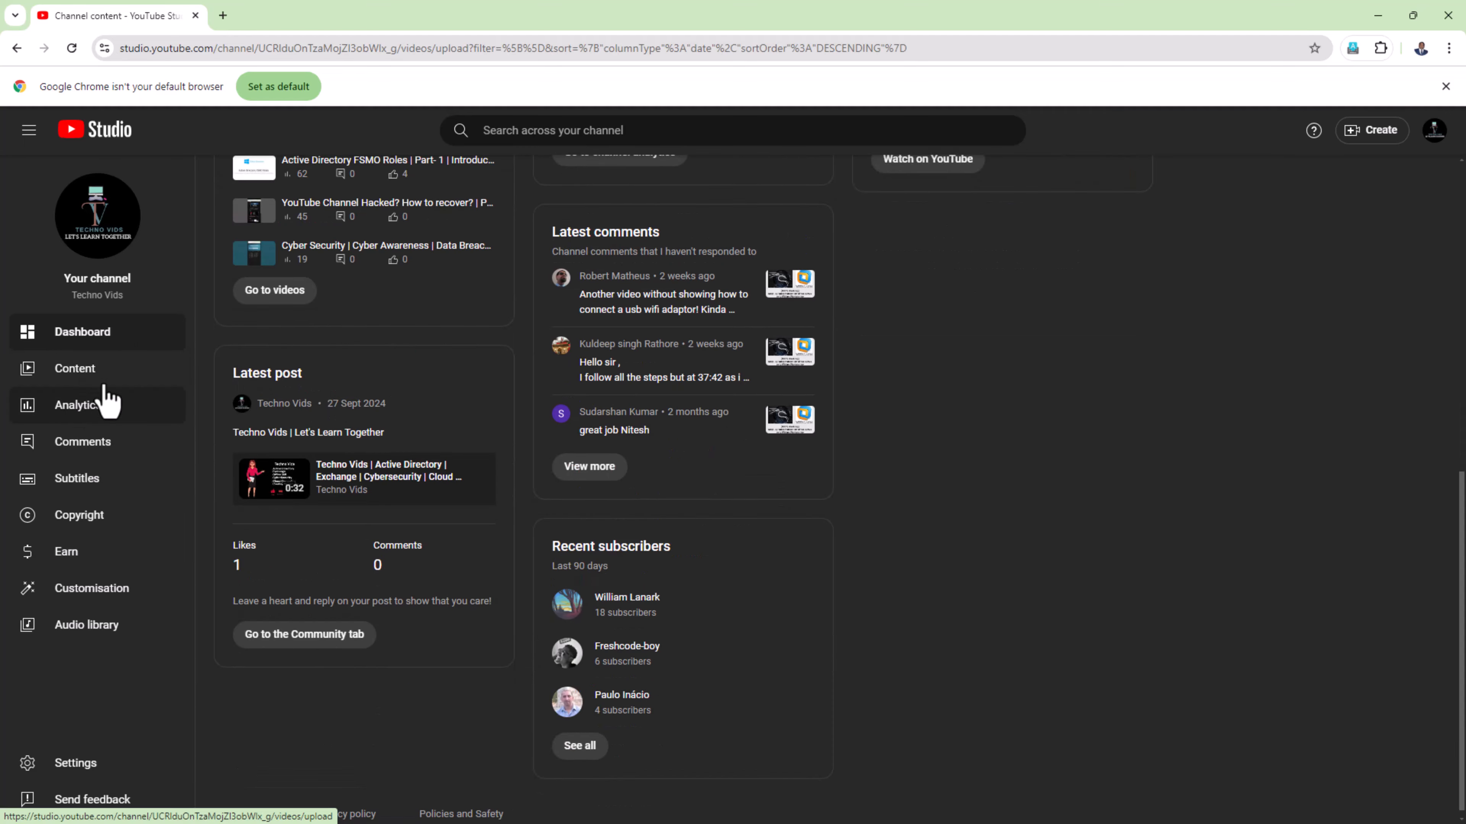
pyautogui.scroll(-5, 491, 450)
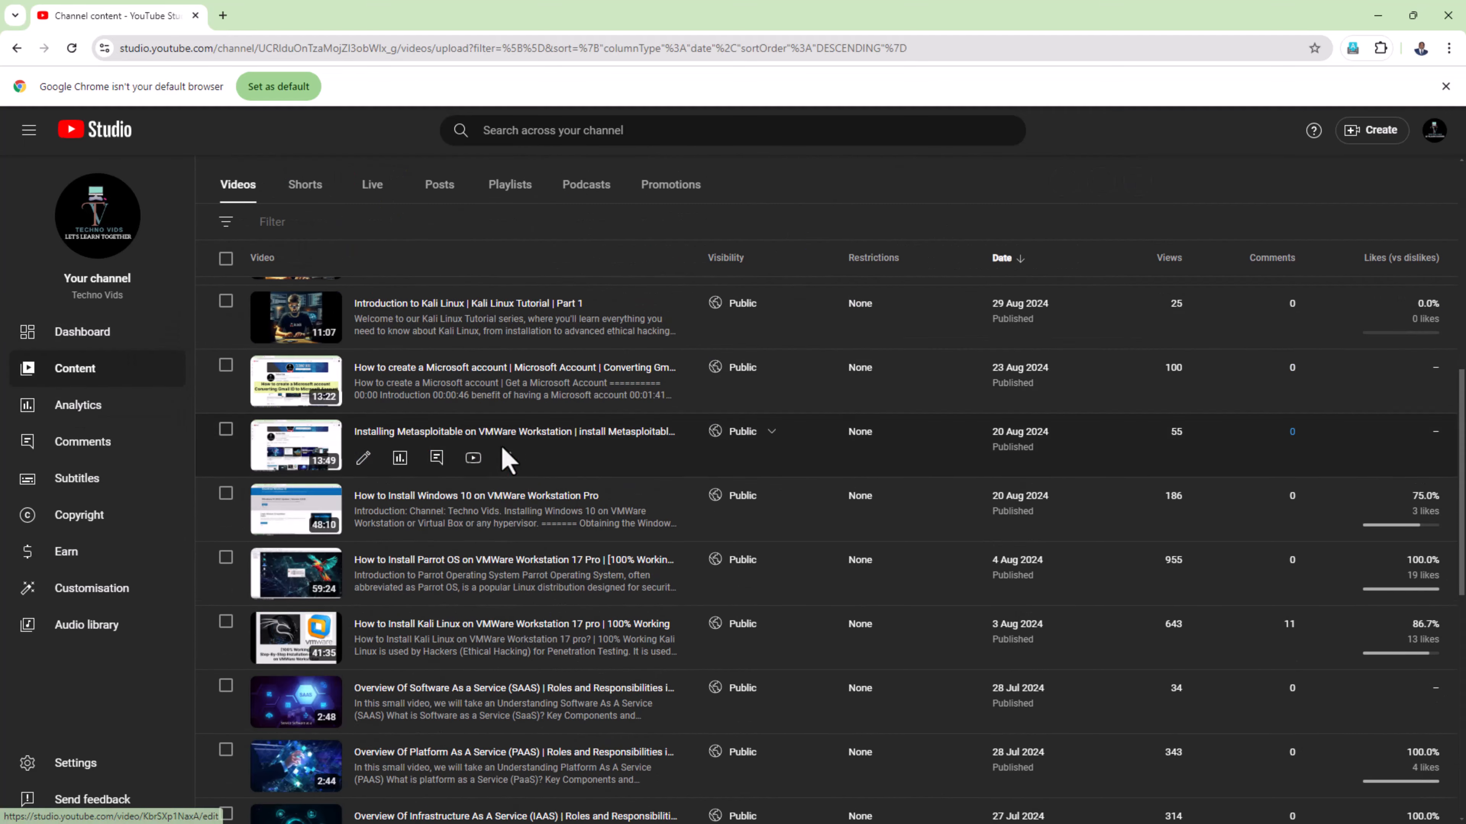
pyautogui.scroll(-10, 508, 460)
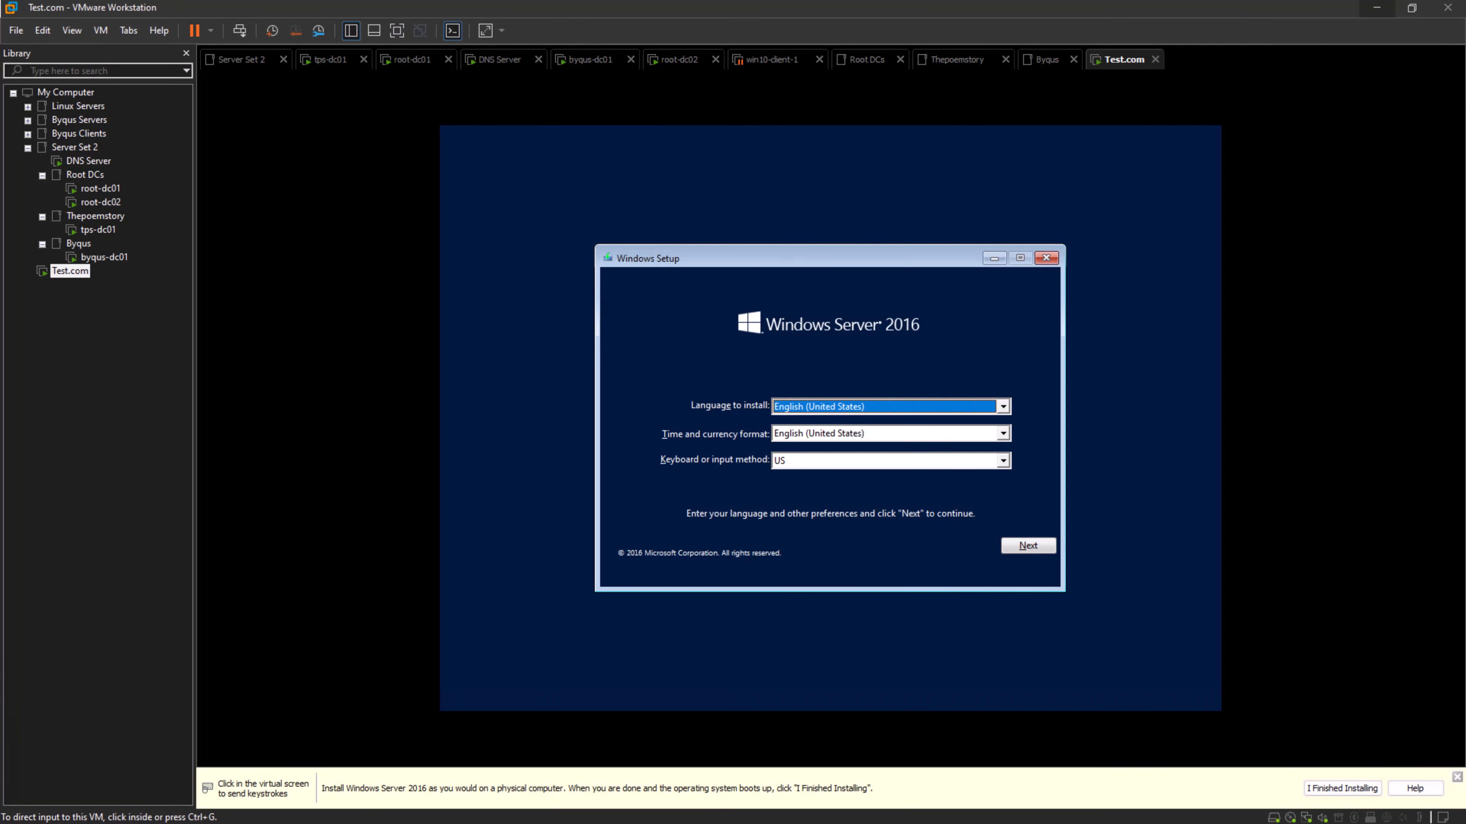
# - Switch back to VMware Workstation and start Windows Setup with the default English (United States) settings, choosing Windows Server 2016 Standard Evaluation (Desktop Experience)
pyautogui.click(1046, 546)
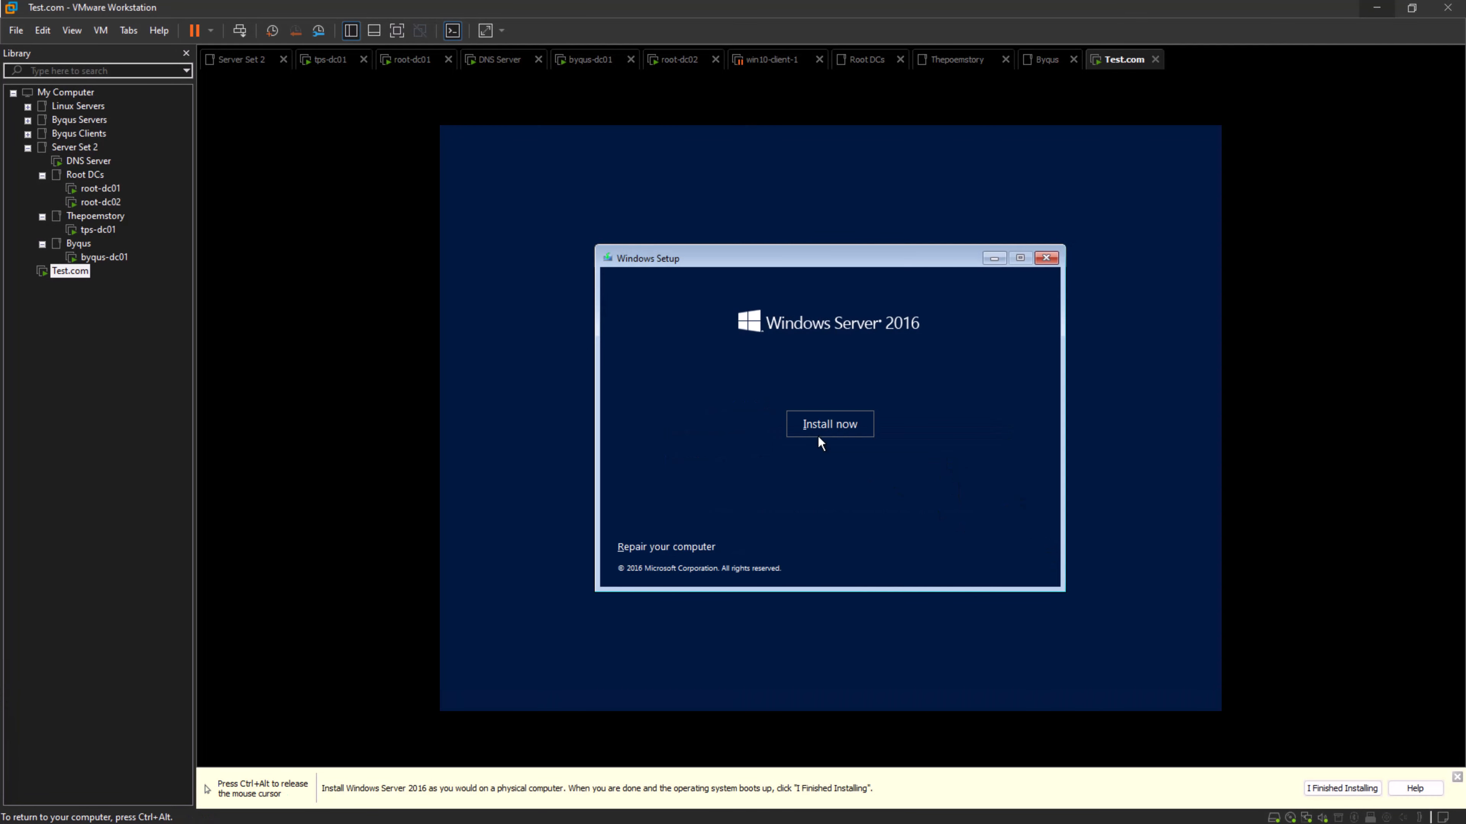
pyautogui.click(818, 433)
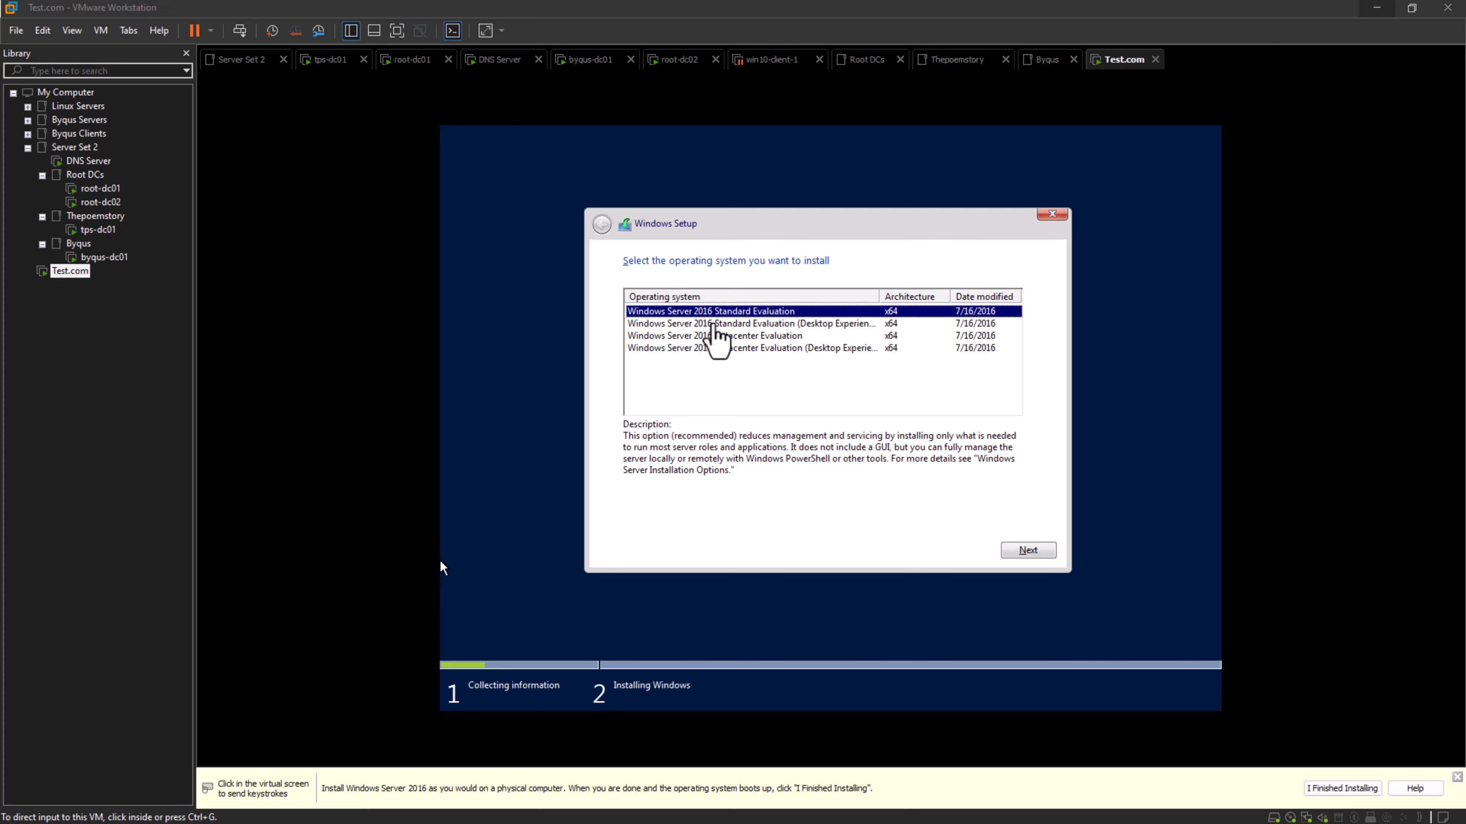
pyautogui.click(710, 324)
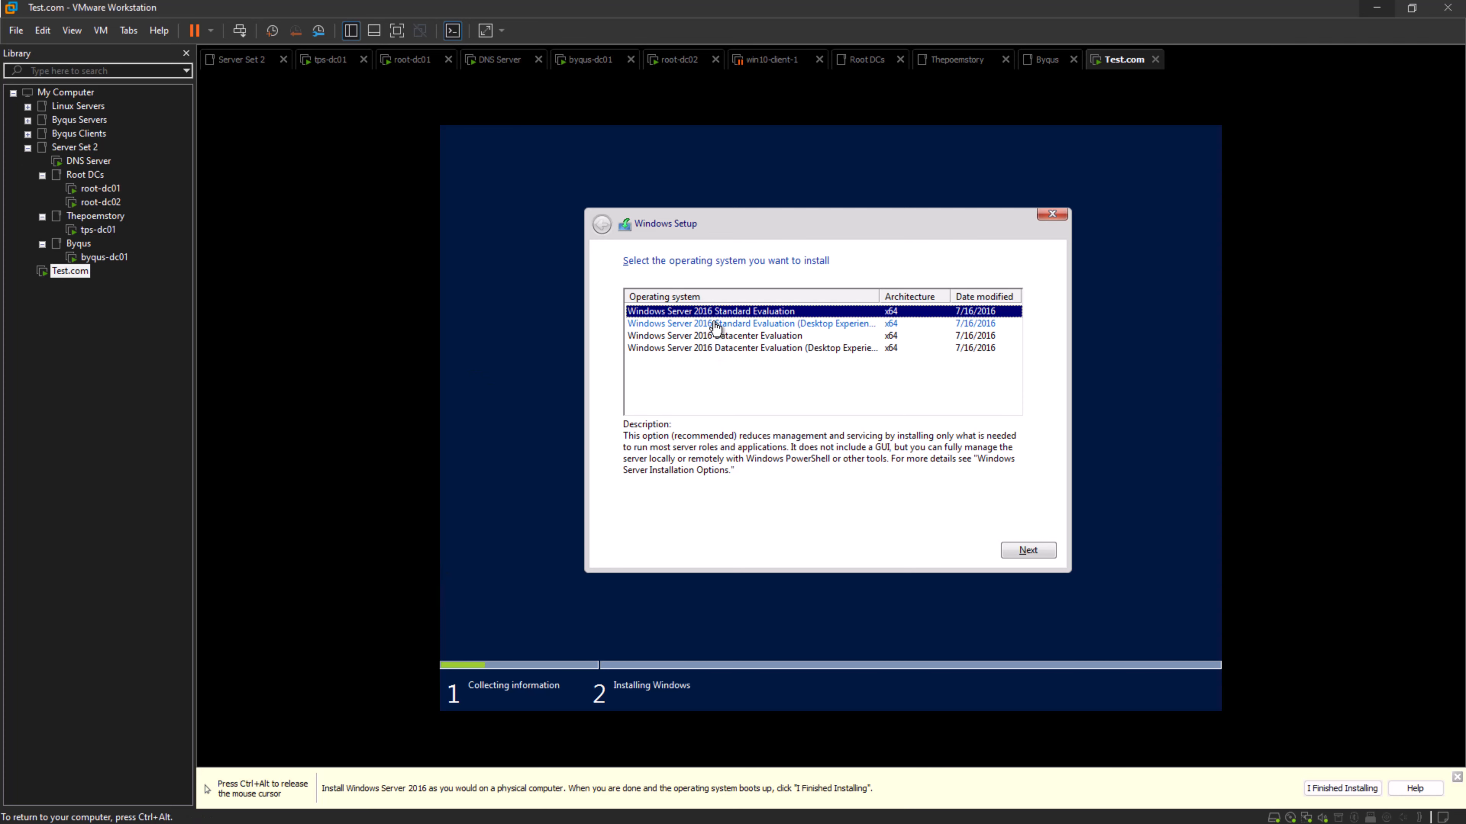
pyautogui.click(1035, 551)
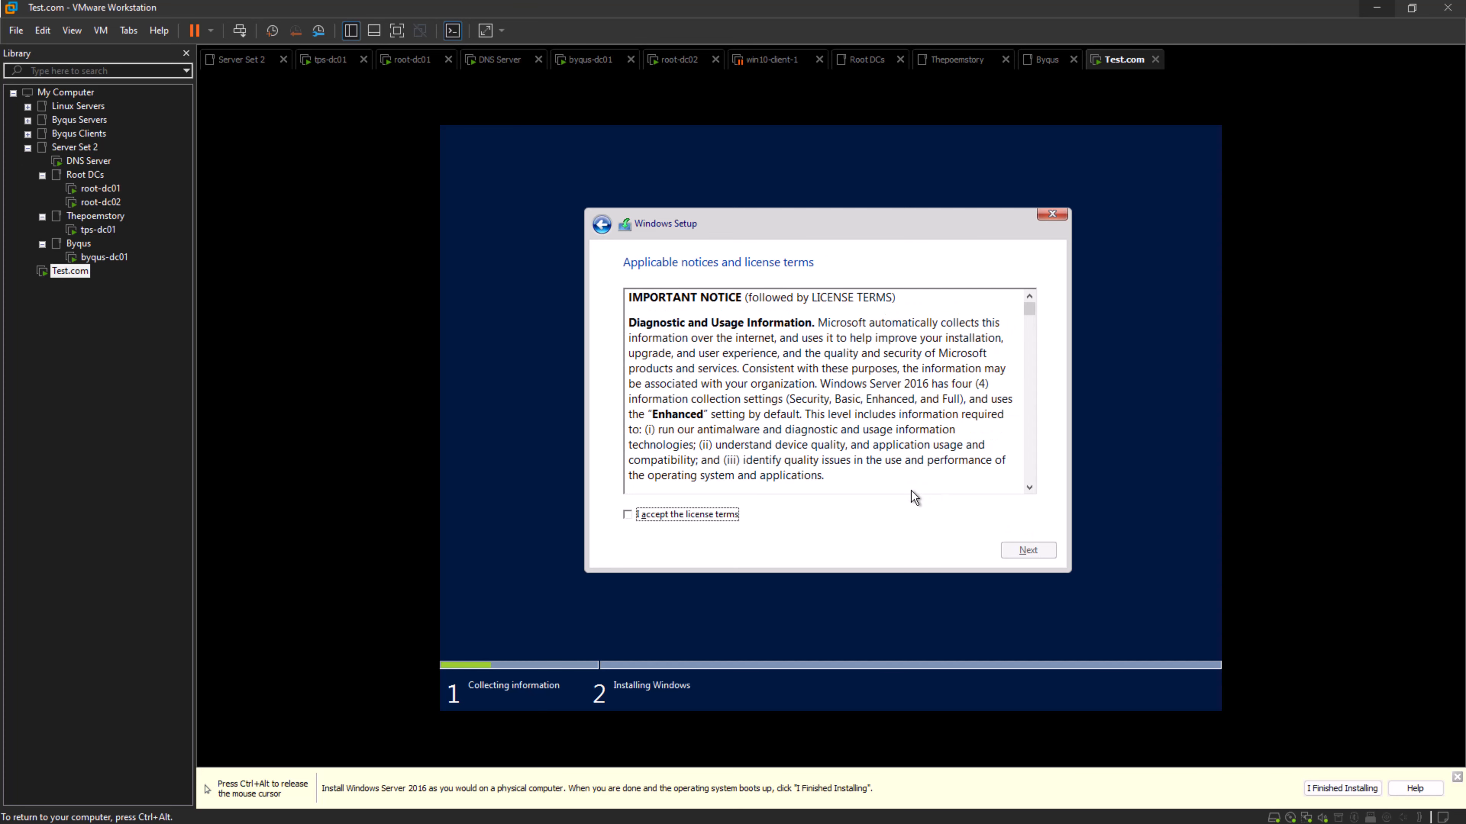
# - Accept the license terms and start a custom installation of Windows on the unallocated space of Drive 0
pyautogui.click(680, 514)
pyautogui.click(1026, 555)
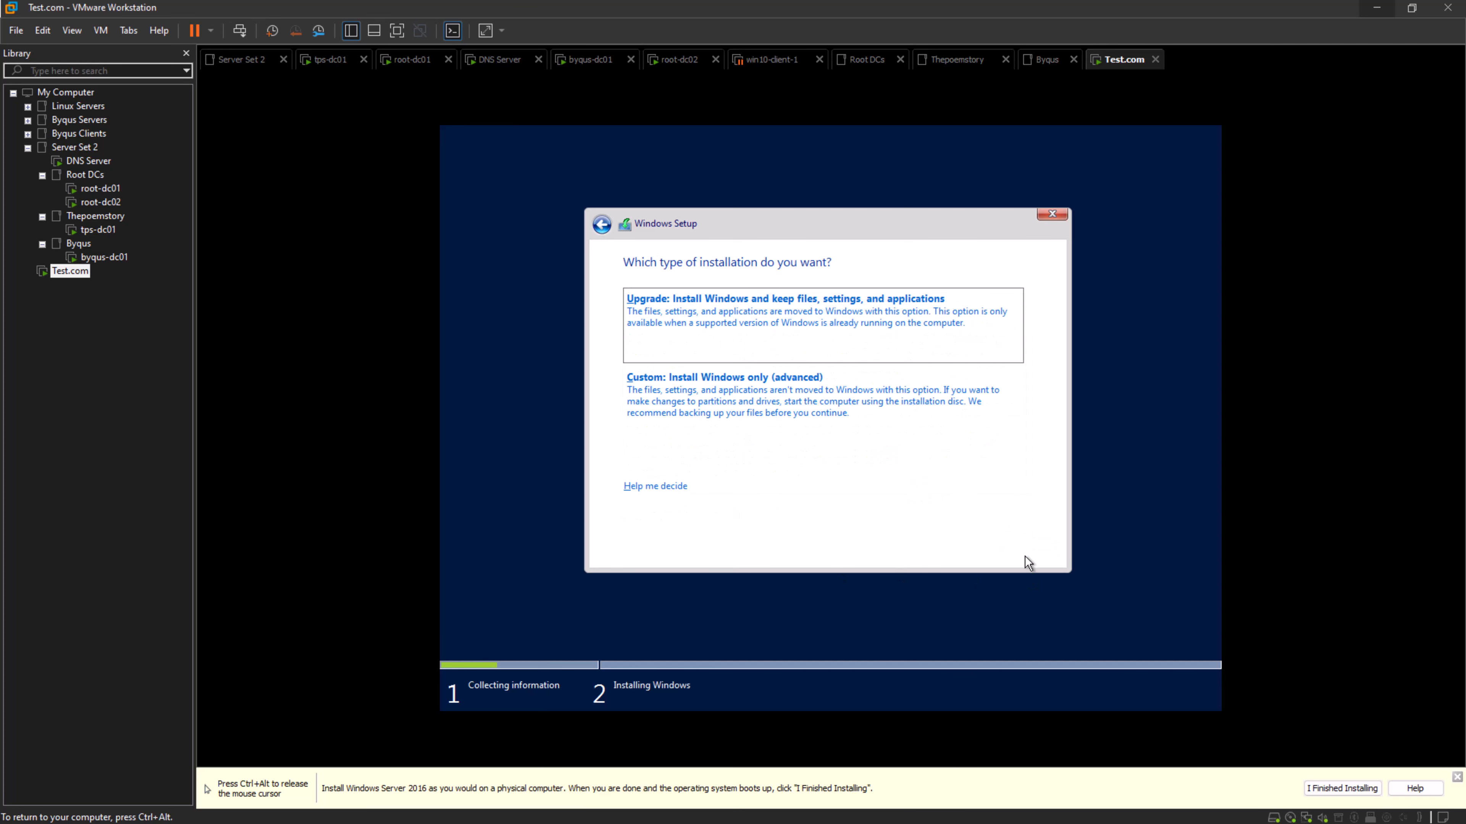
pyautogui.click(943, 518)
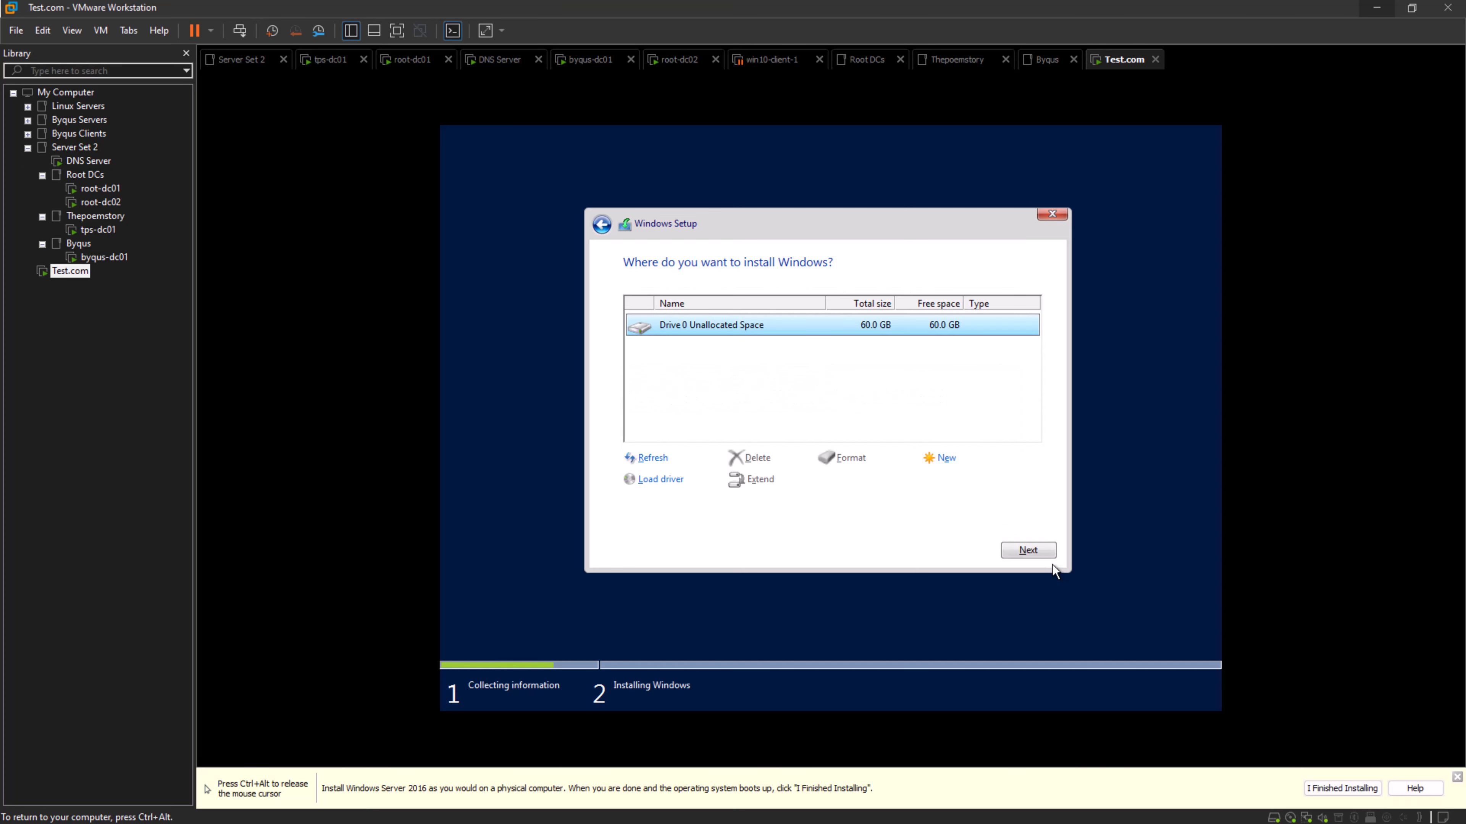
pyautogui.click(1043, 555)
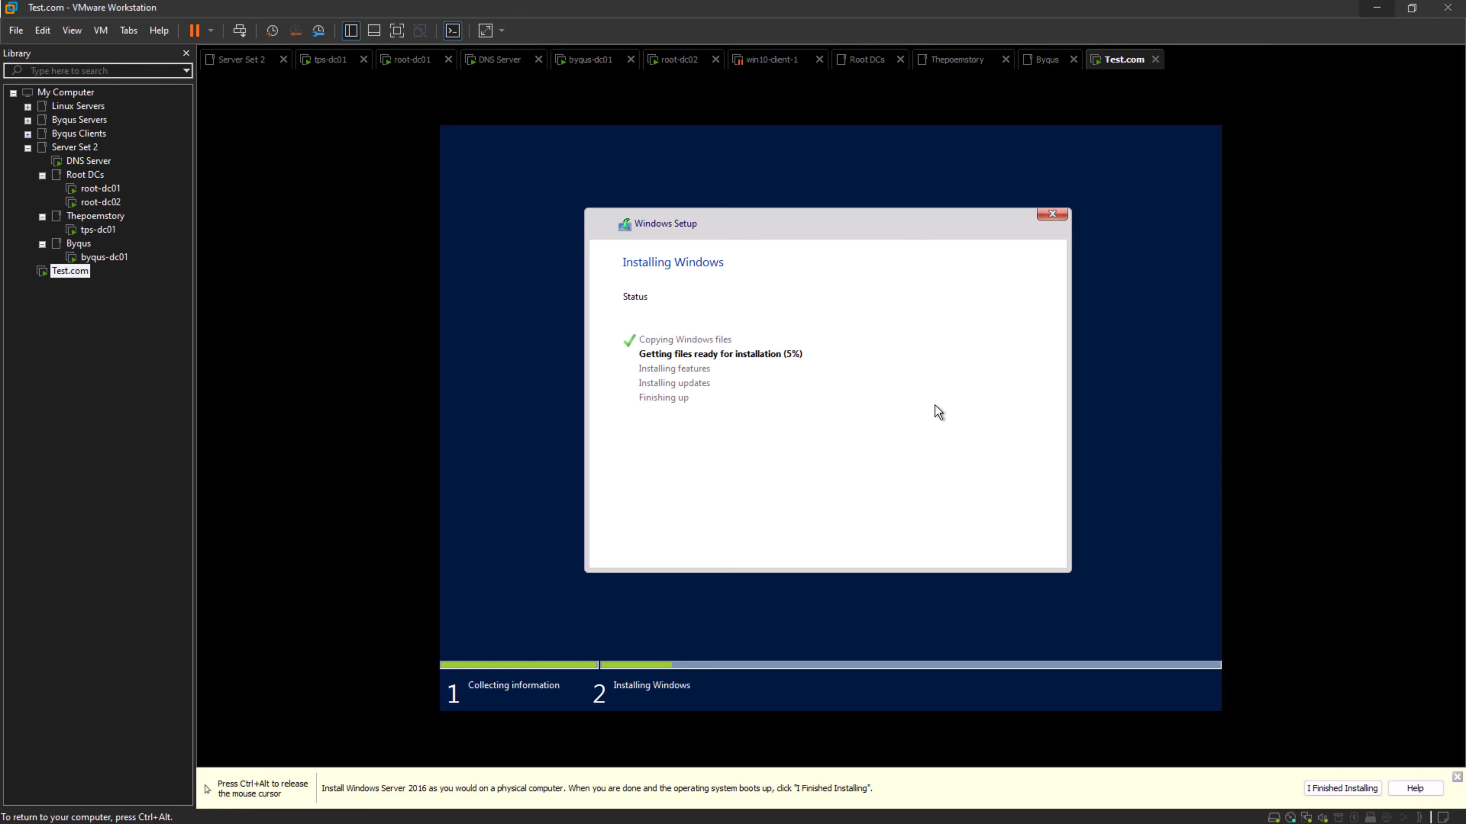
# - Restart the Test.com virtual machine immediately from Windows Setup to continue the installation
pyautogui.hotkey('ctrl', 'alt')
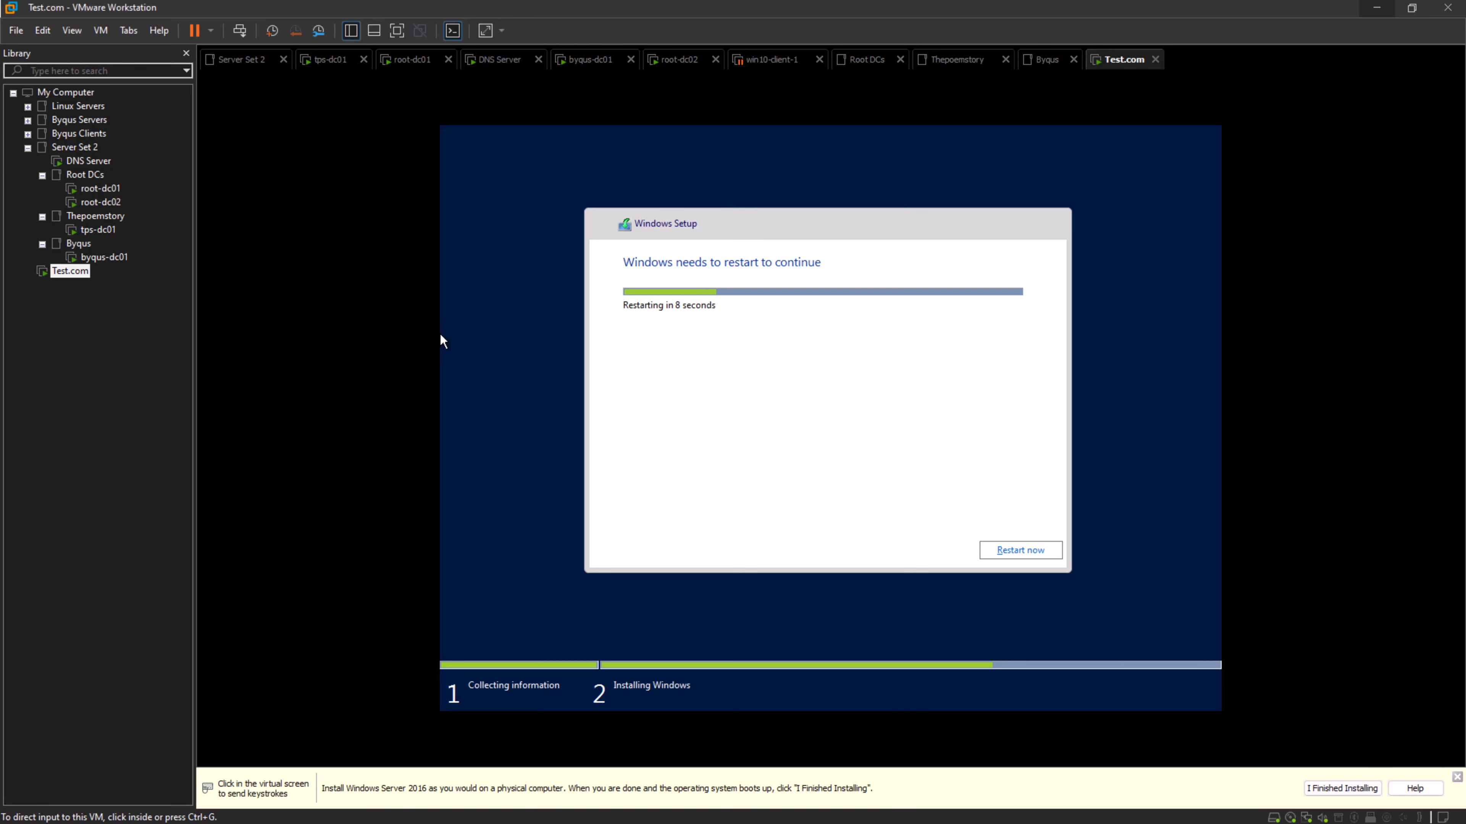
pyautogui.click(442, 341)
pyautogui.click(1010, 553)
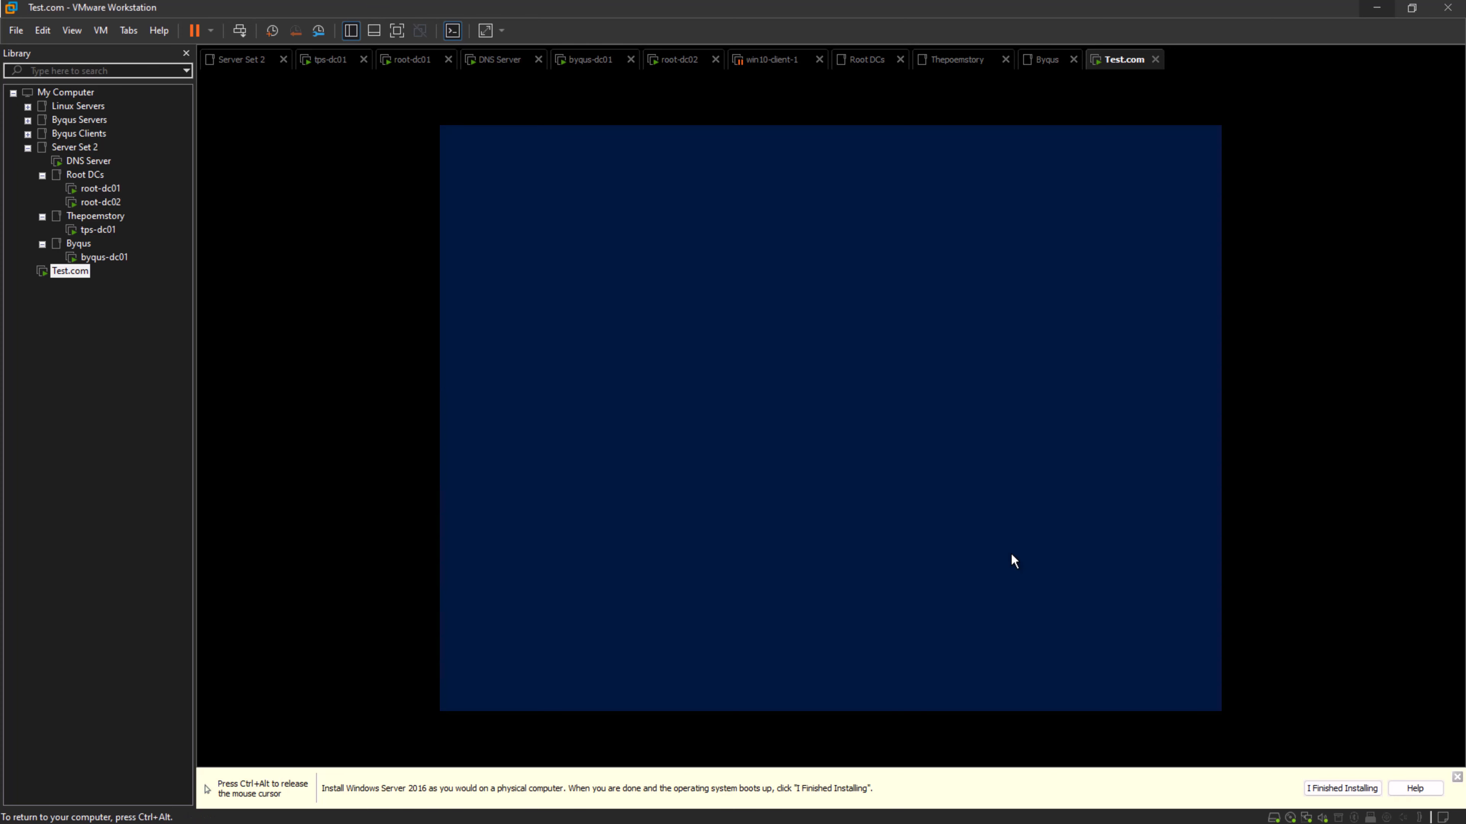
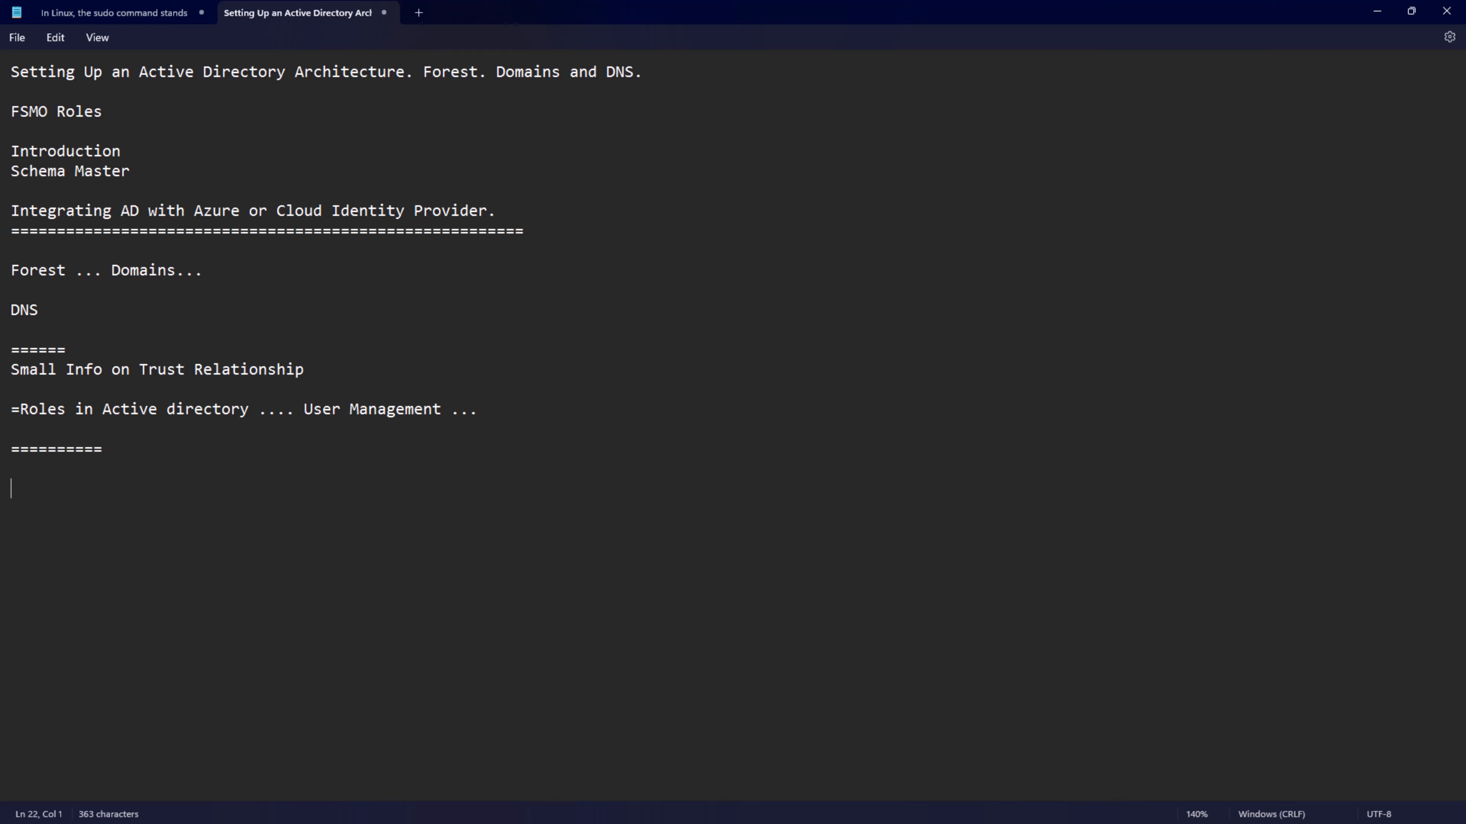
# - Add the heading "Steps to deploy a new domain:" below the last separator line in the notes
pyautogui.write('Steps to deplo')
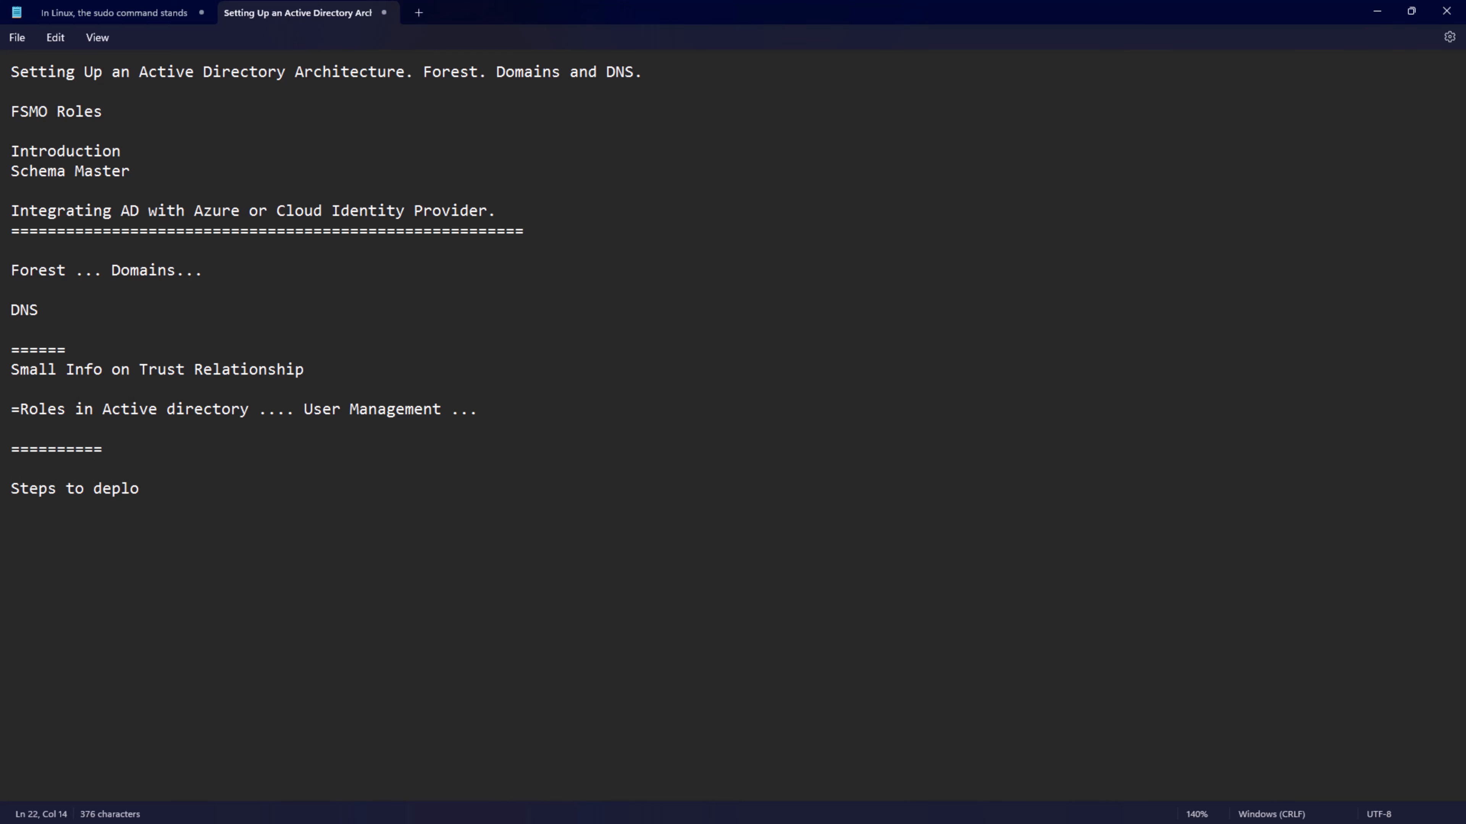
pyautogui.write('y a new domain:')
pyautogui.press('Return')
pyautogui.press('Return')
# - List the first two deployment steps under the heading: "1. Install the Server" and "2. Set the static IP"
pyautogui.write('1. Ins')
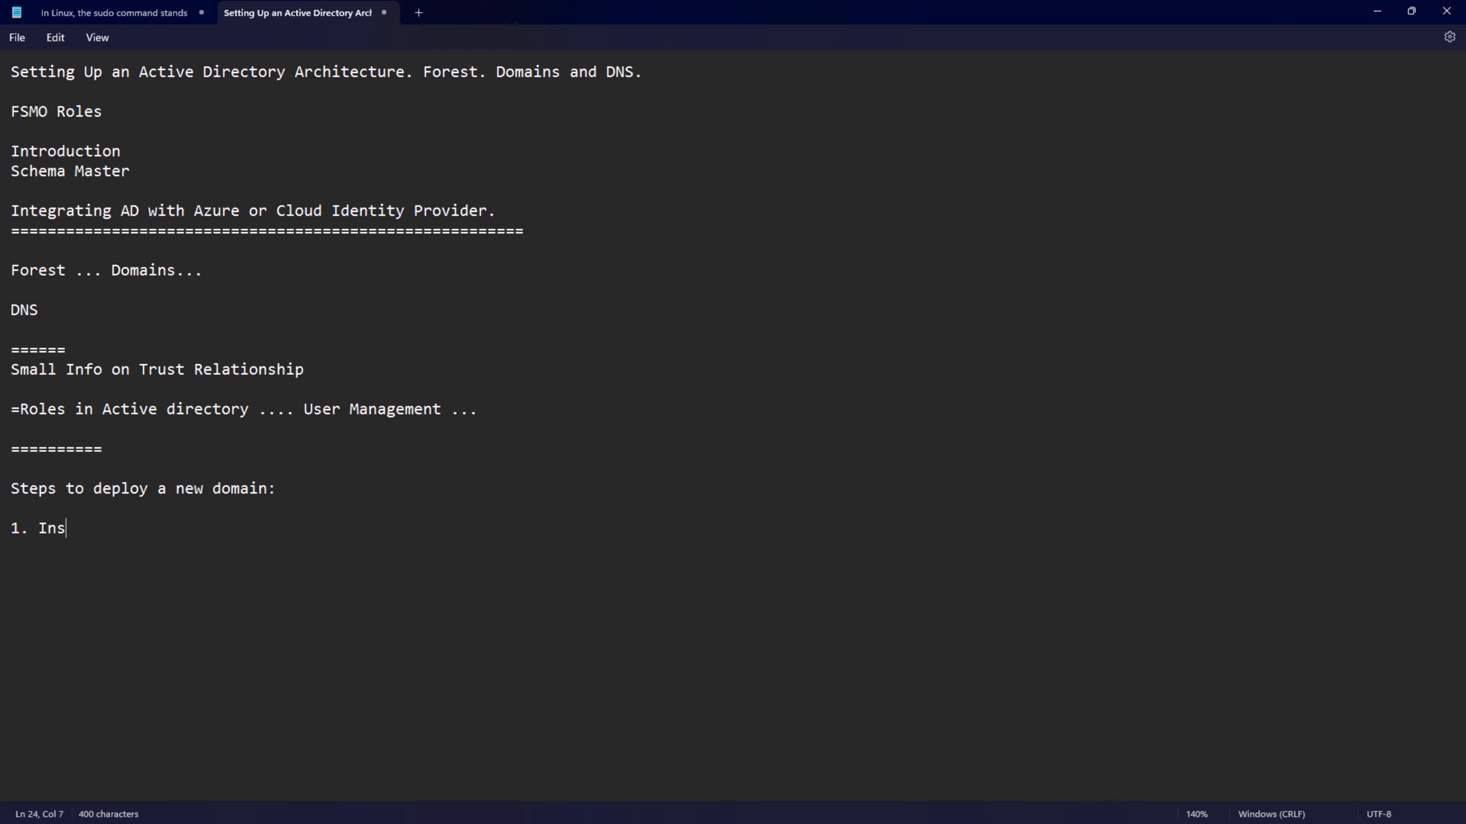
pyautogui.write('tall the Server')
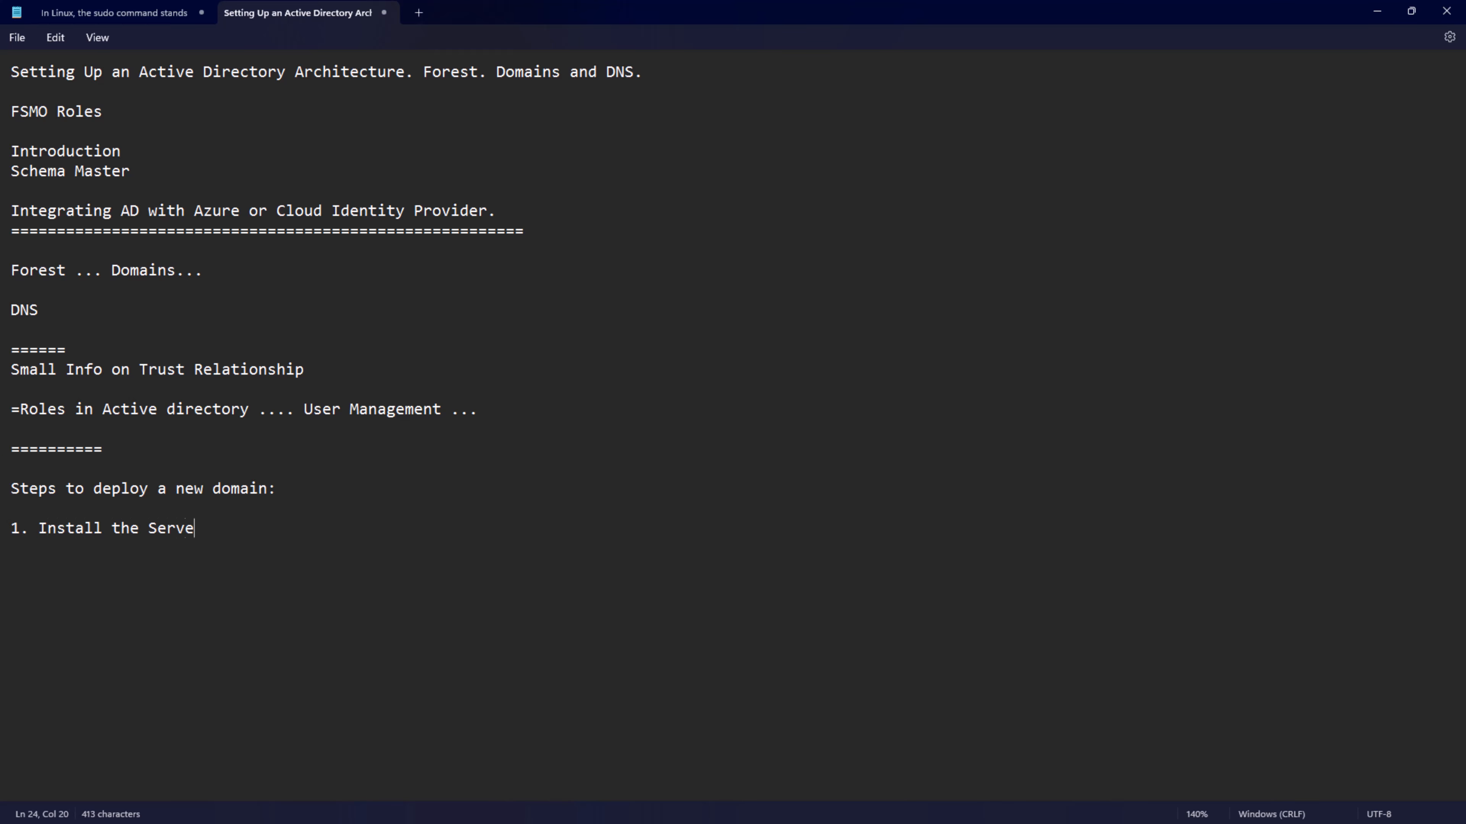
pyautogui.press('Return')
pyautogui.write('2. Set the static IP')
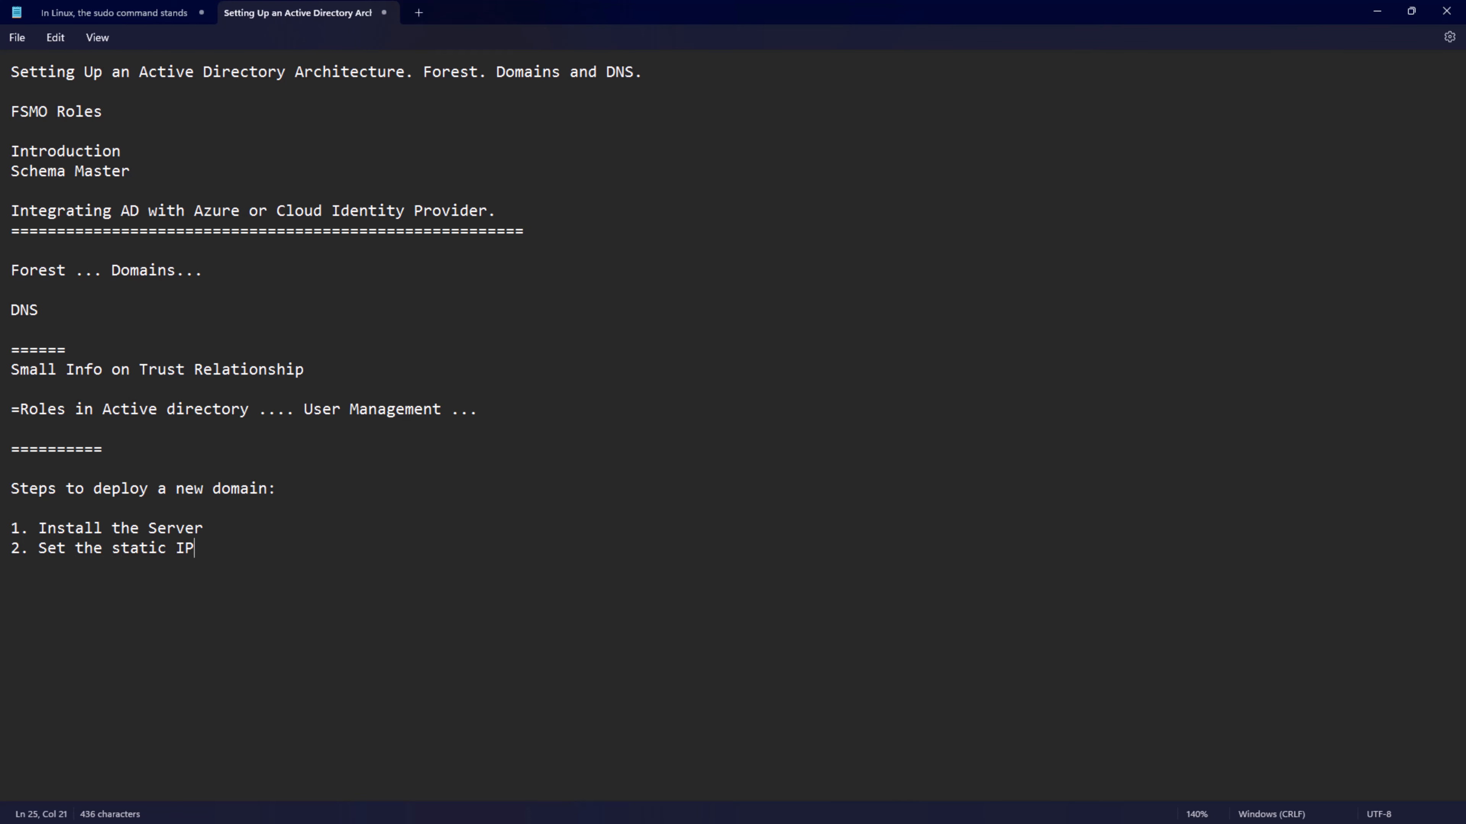
pyautogui.press('Return')
# - Switch to VMware Workstation and set the password of the built-in Administrator account on the Test.com virtual machine, entering it twice
pyautogui.click(1376, 11)
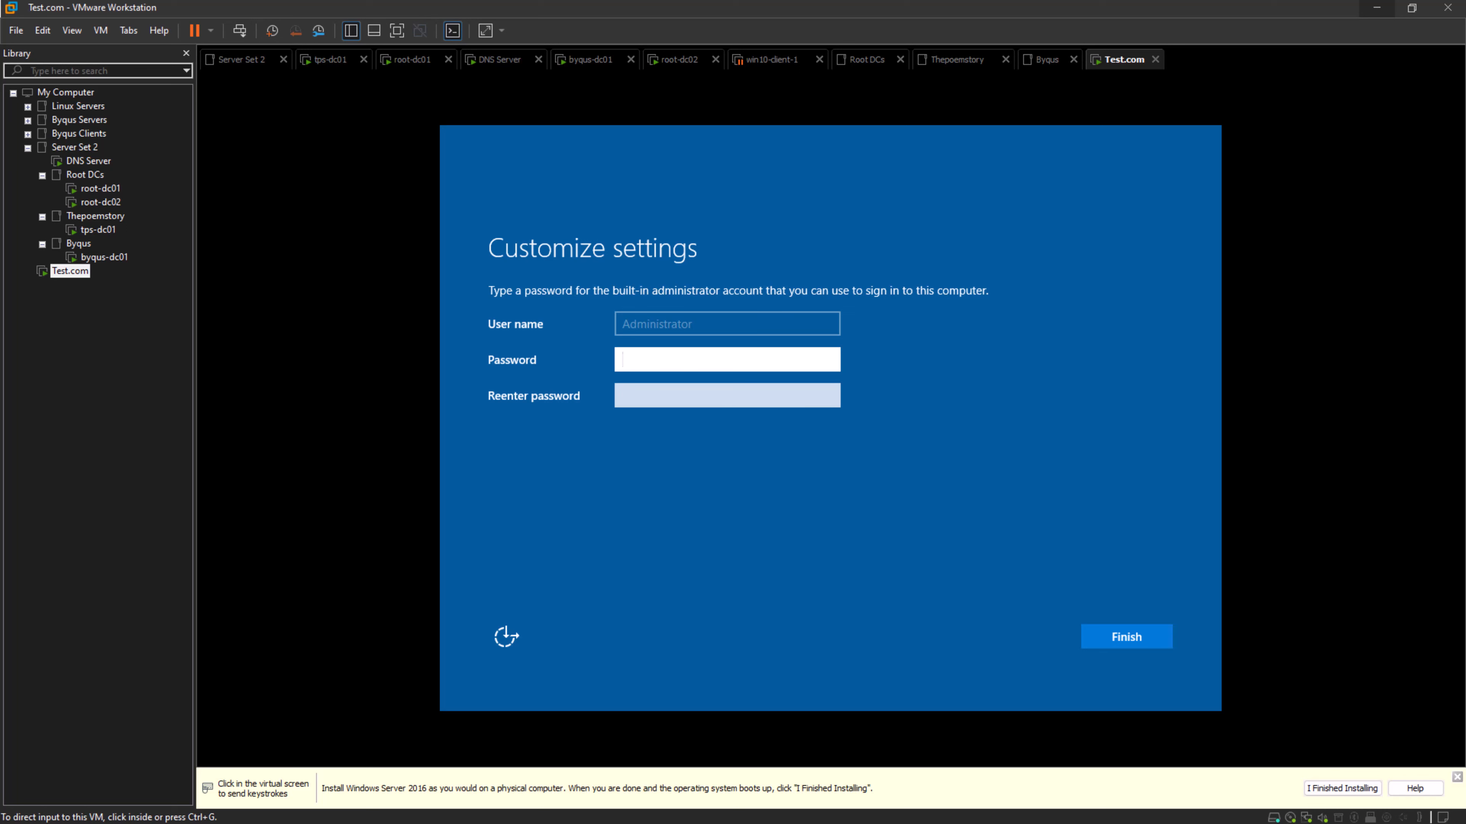
pyautogui.click(692, 364)
pyautogui.write('******')
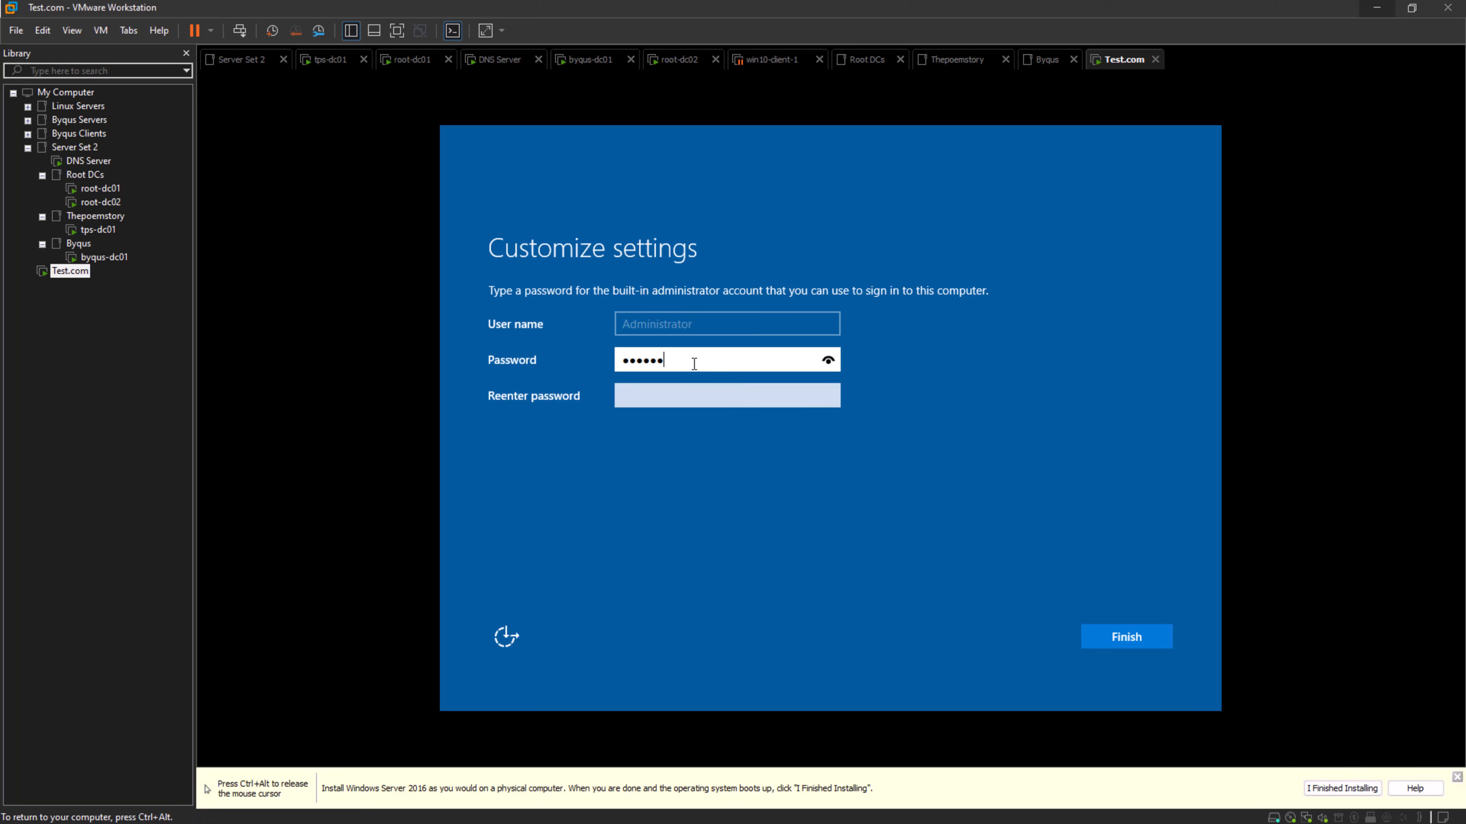
pyautogui.write('*******')
pyautogui.press('Tab')
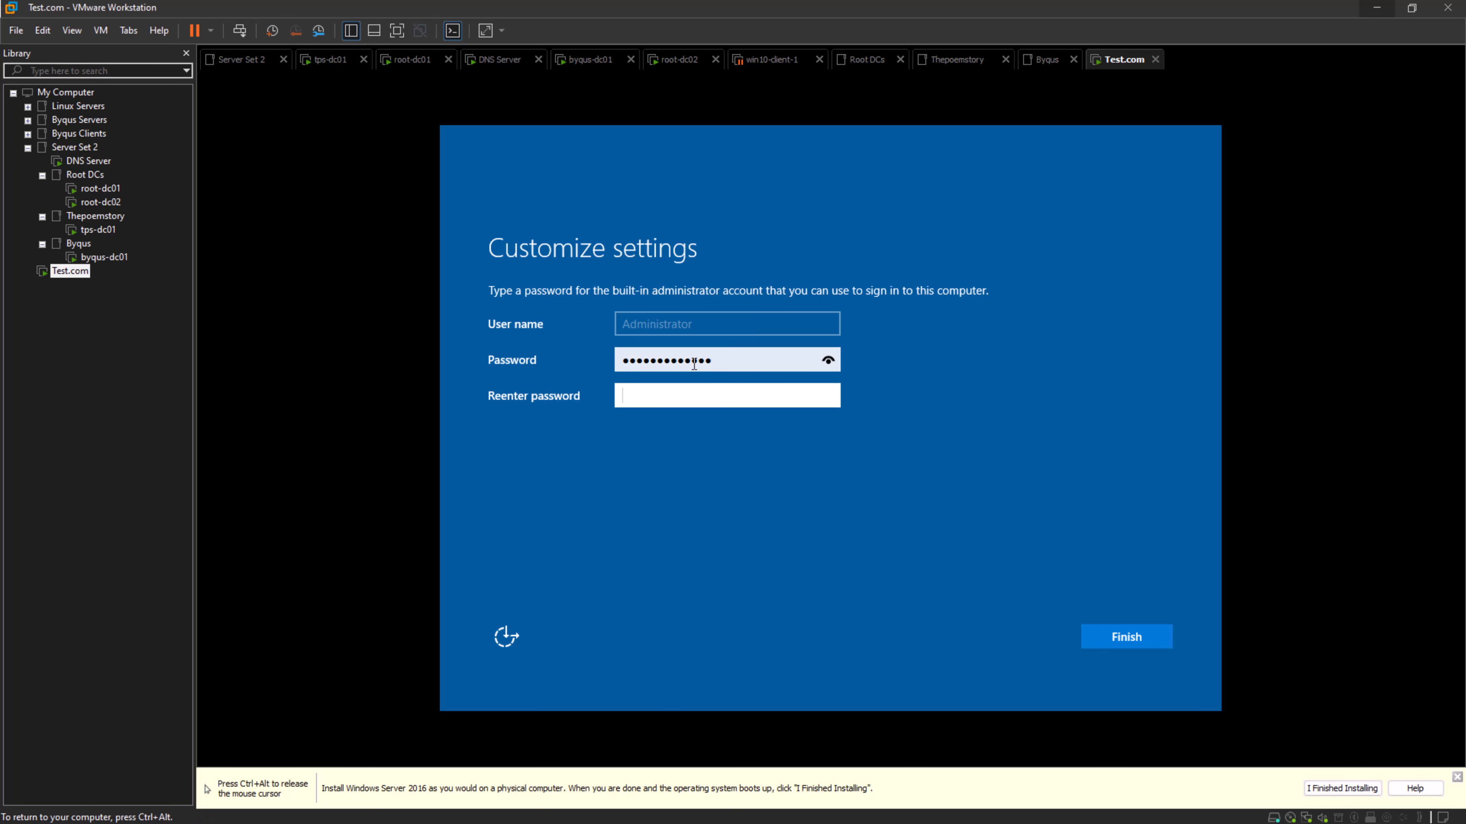
pyautogui.write('**************')
pyautogui.press('Return')
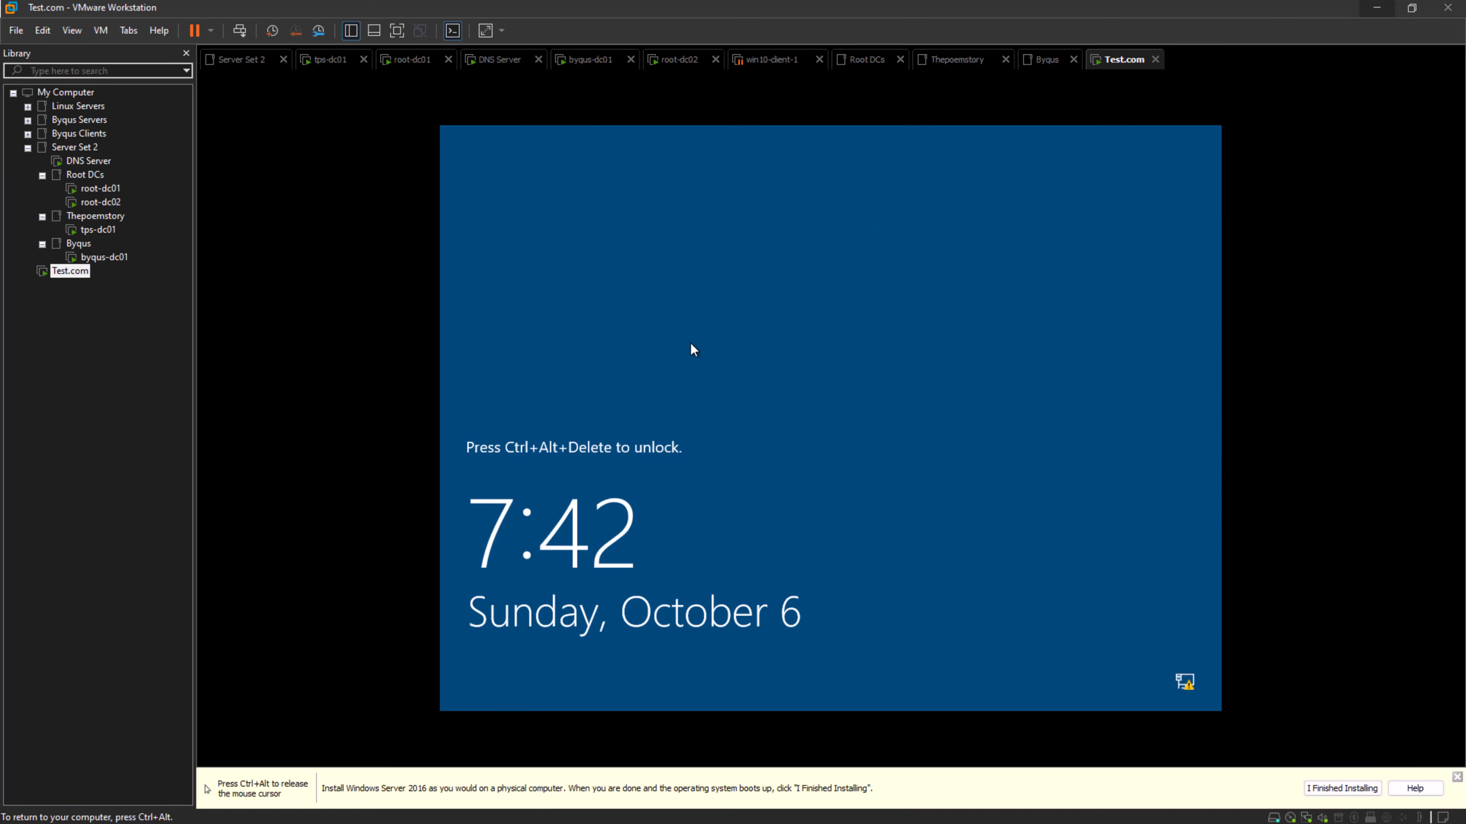
# - Unlock the Test.com virtual machine and sign in as Administrator with the account password
pyautogui.hotkey('ctrl', 'alt')
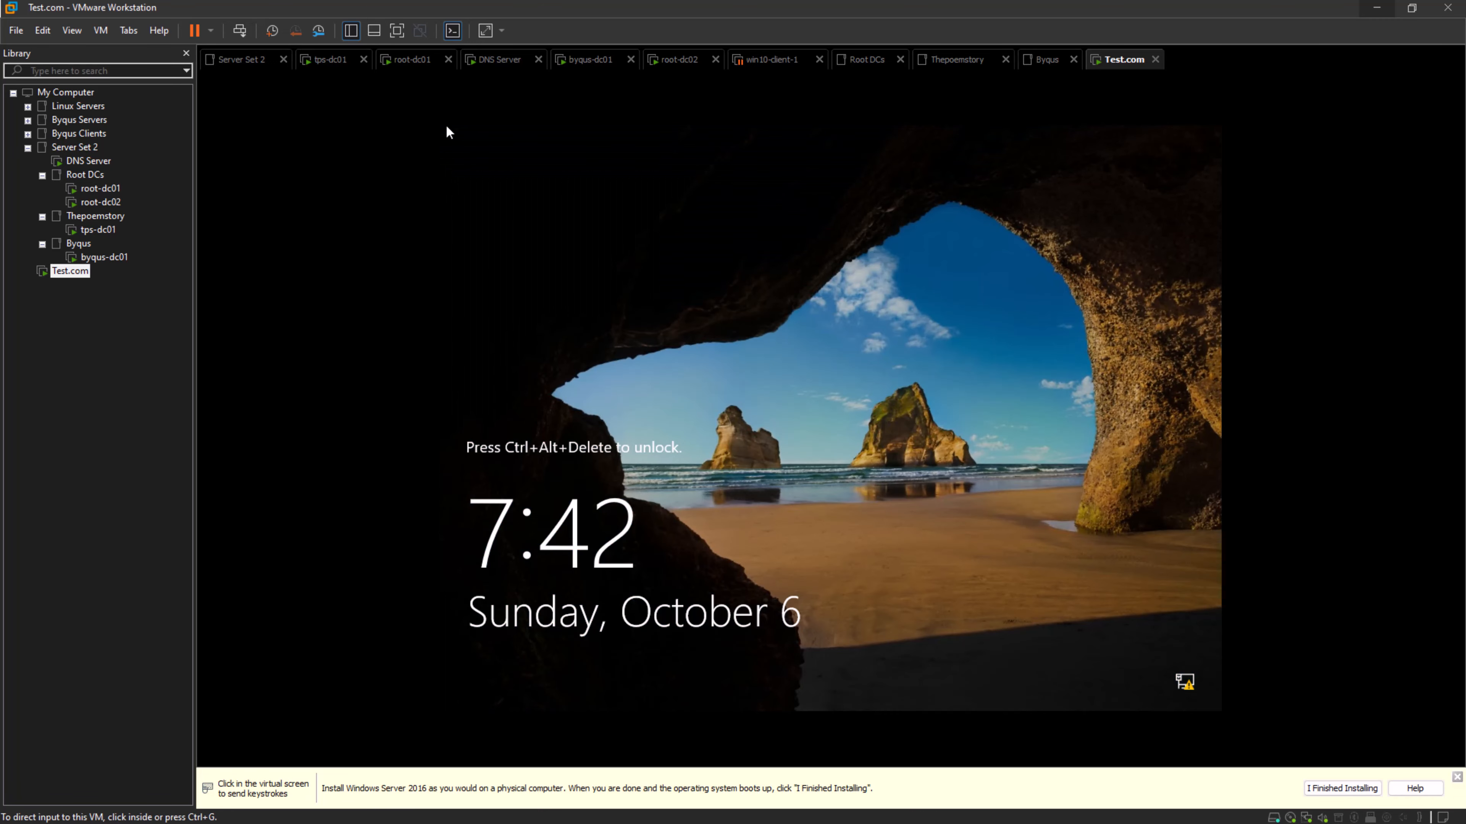
pyautogui.press('ctrl+alt+Insert')
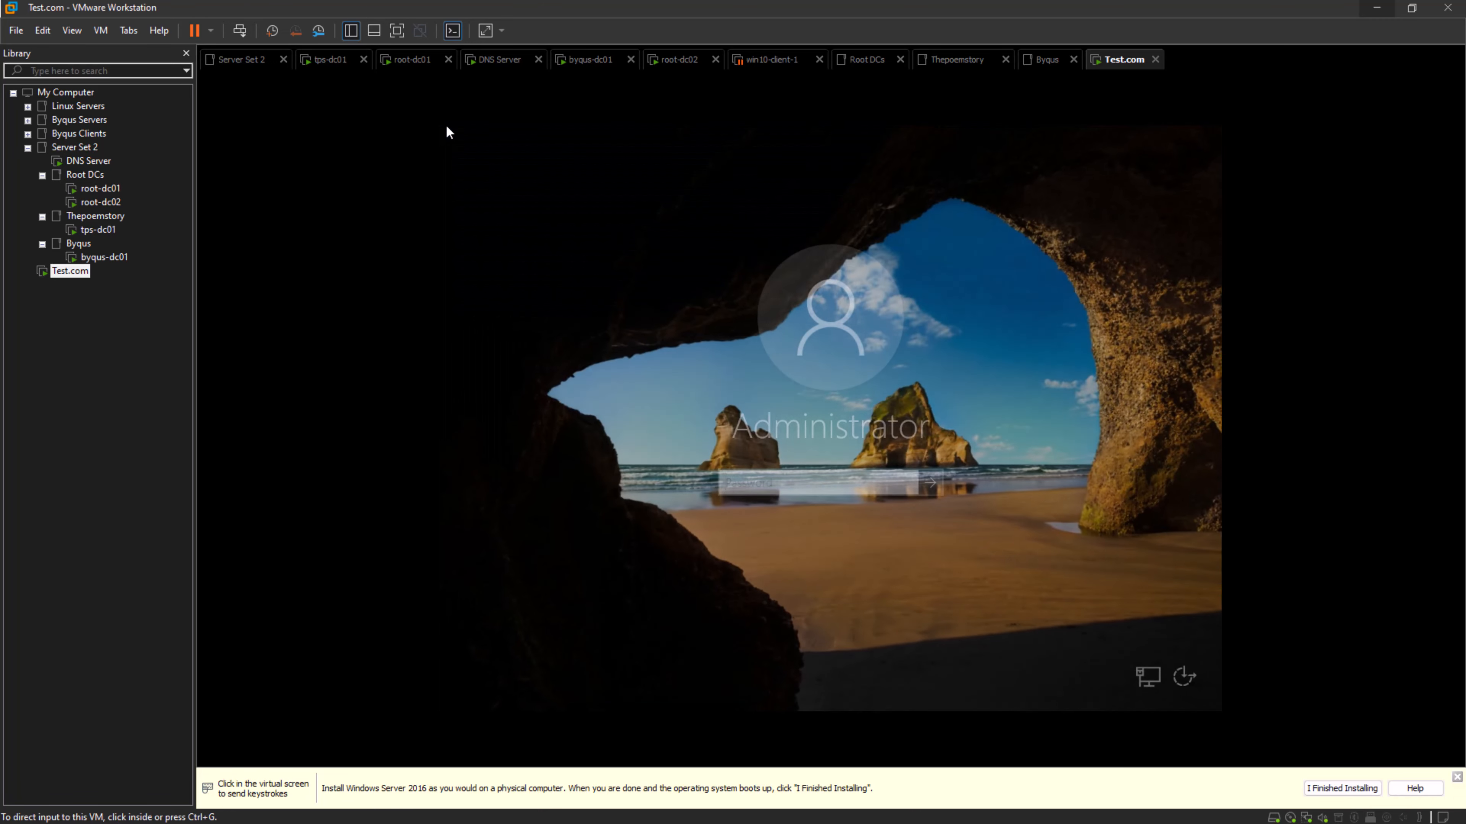
pyautogui.click(799, 483)
pyautogui.write('••••')
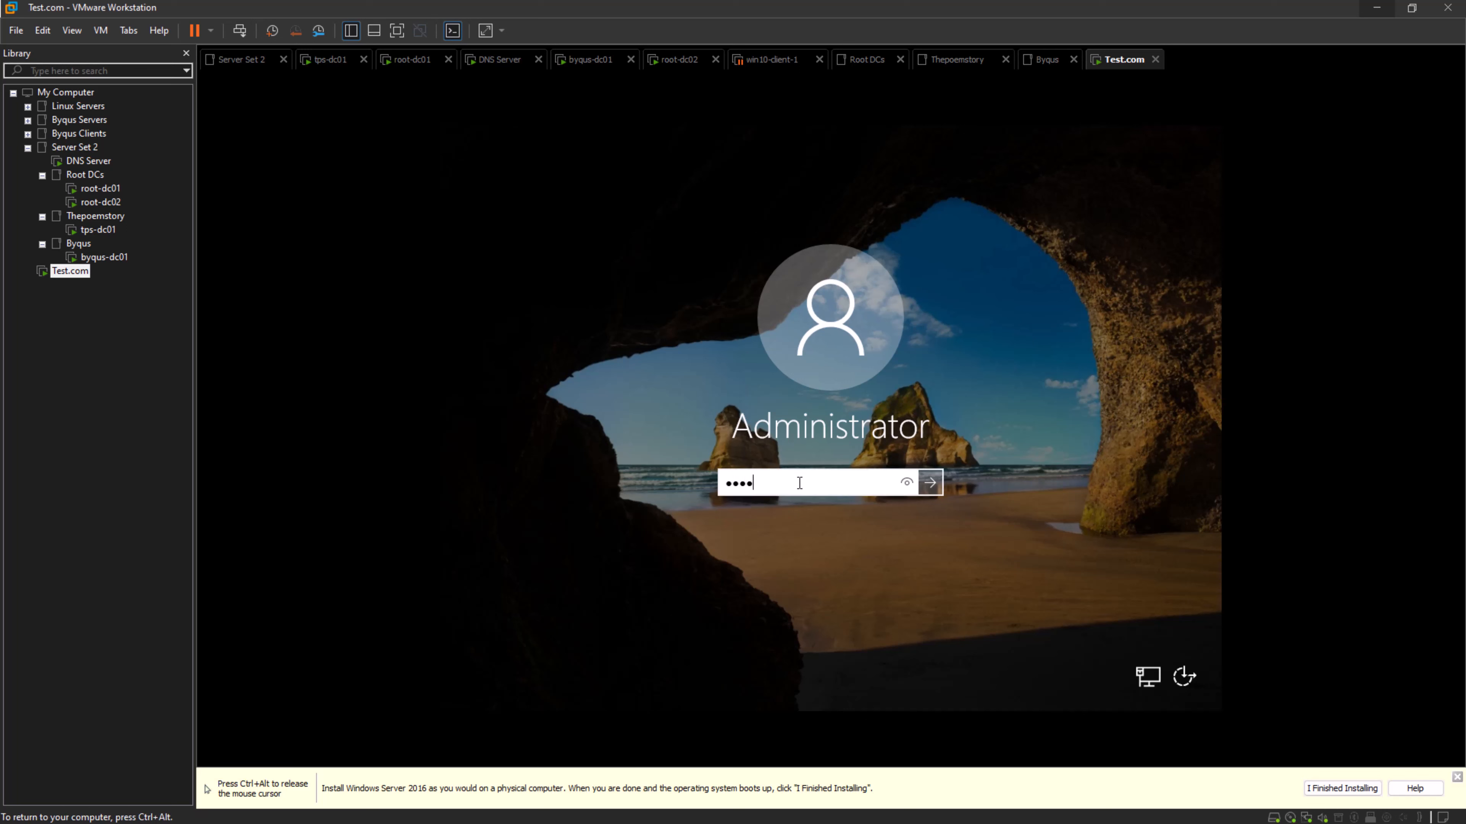
pyautogui.write('••••••••')
pyautogui.press('Return')
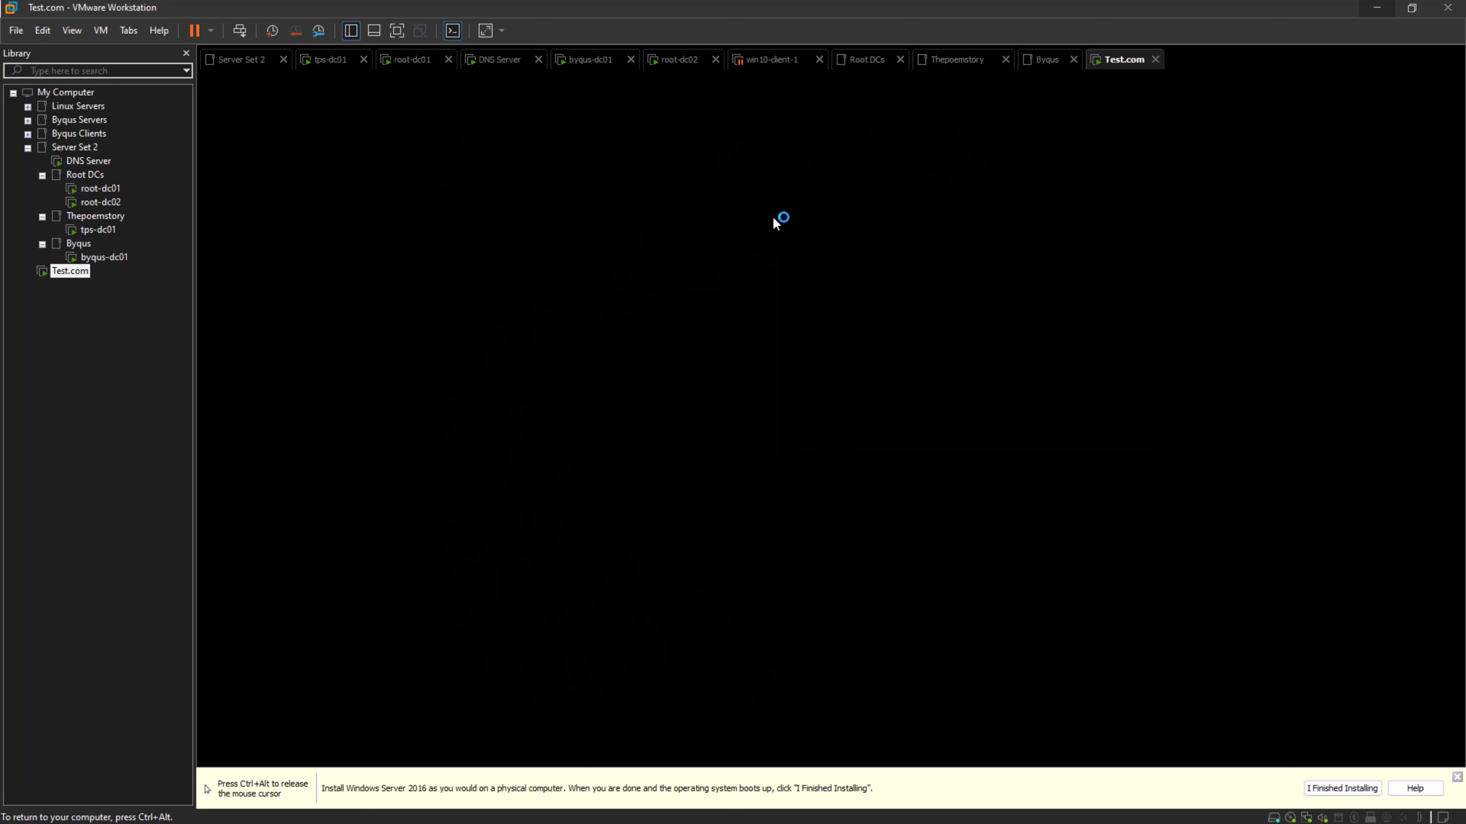
# - Switch back to the Notepad notes and add the line "3. Install ADDS ROle" to the deployment steps
pyautogui.hotkey('ctrl', 'alt')
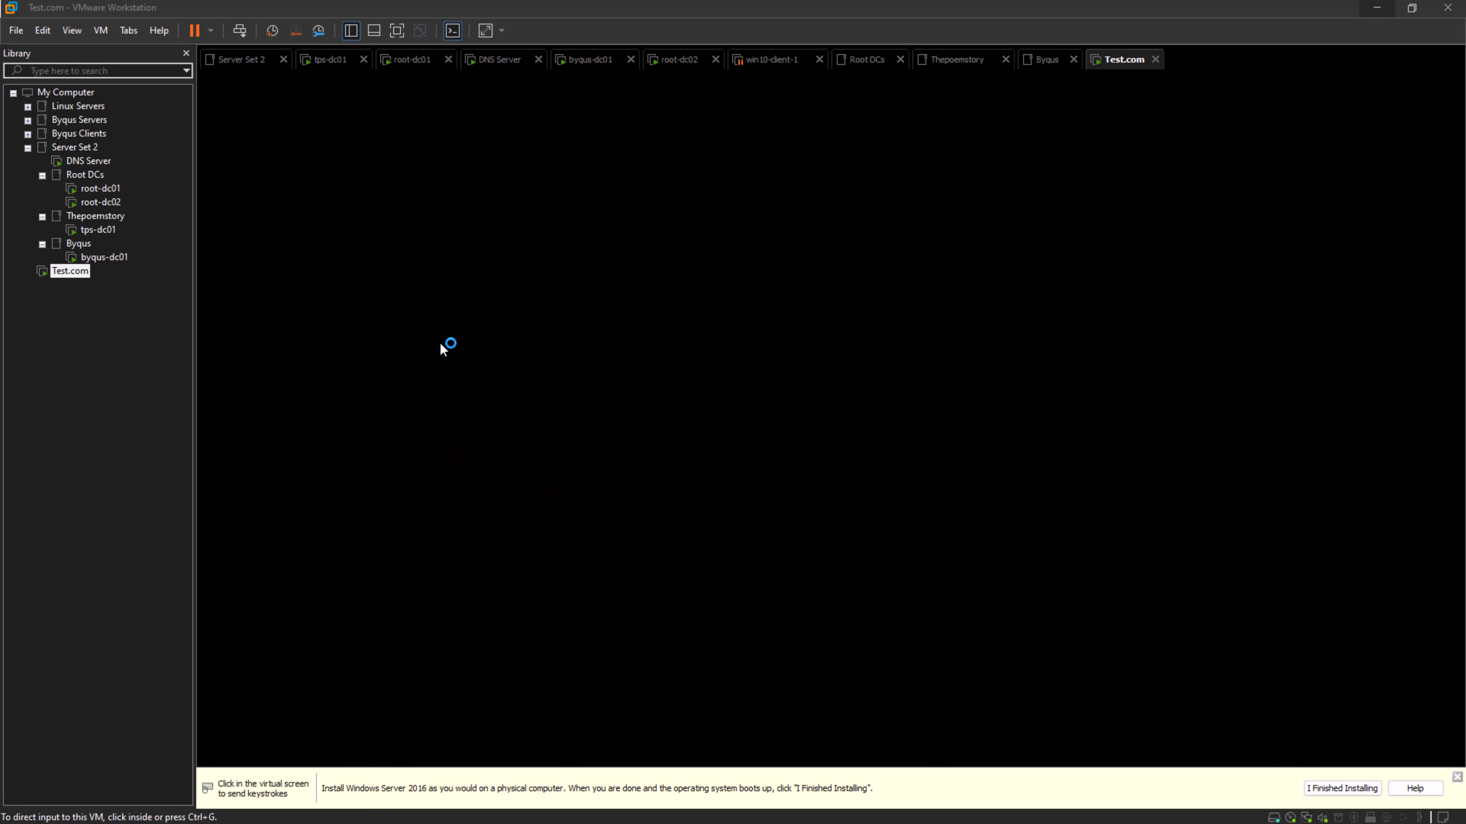
pyautogui.hotkey('alt', 'Tab')
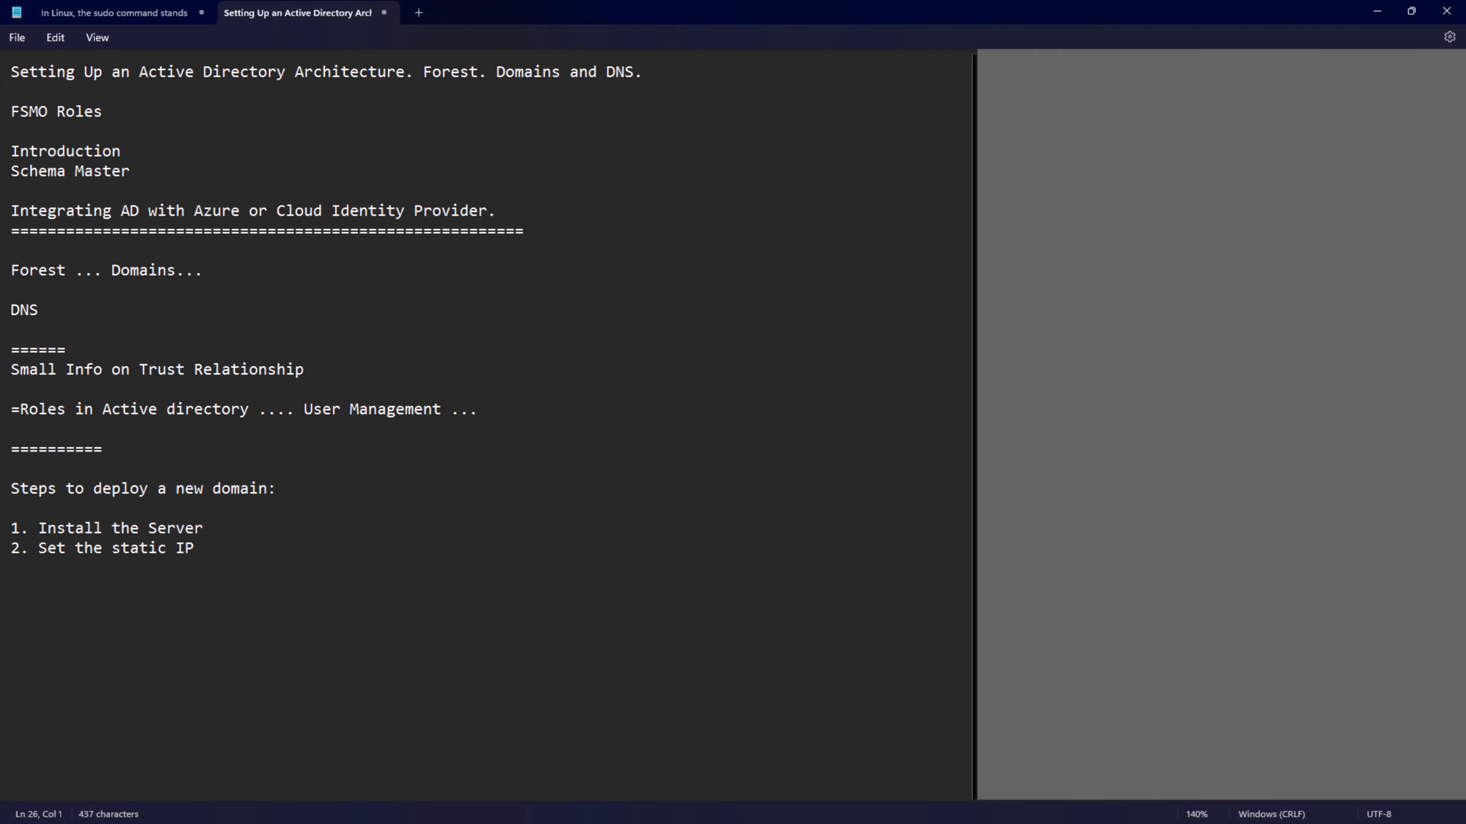
pyautogui.write('3.')
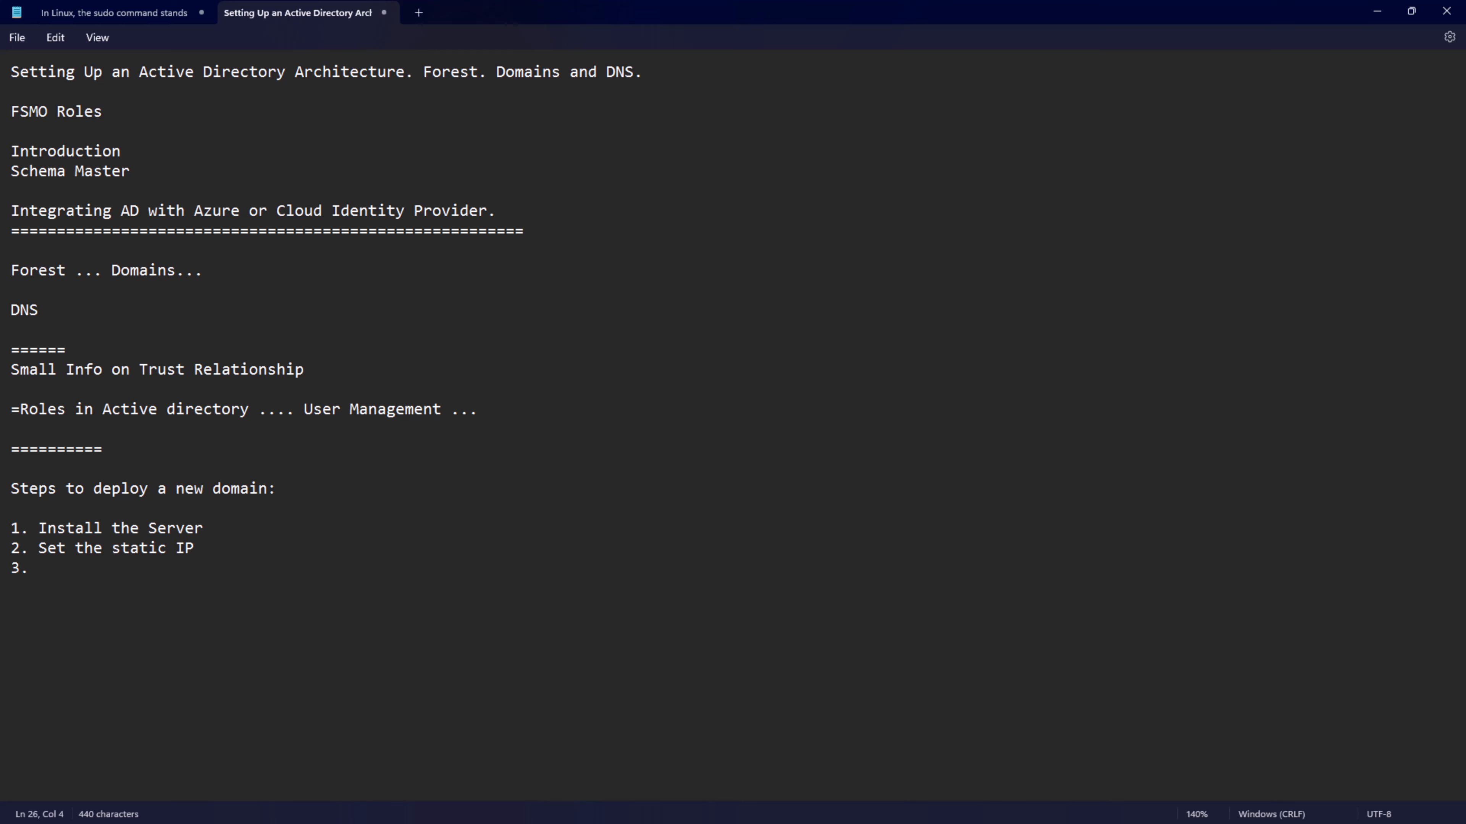
pyautogui.write(' Install ADDS ROle')
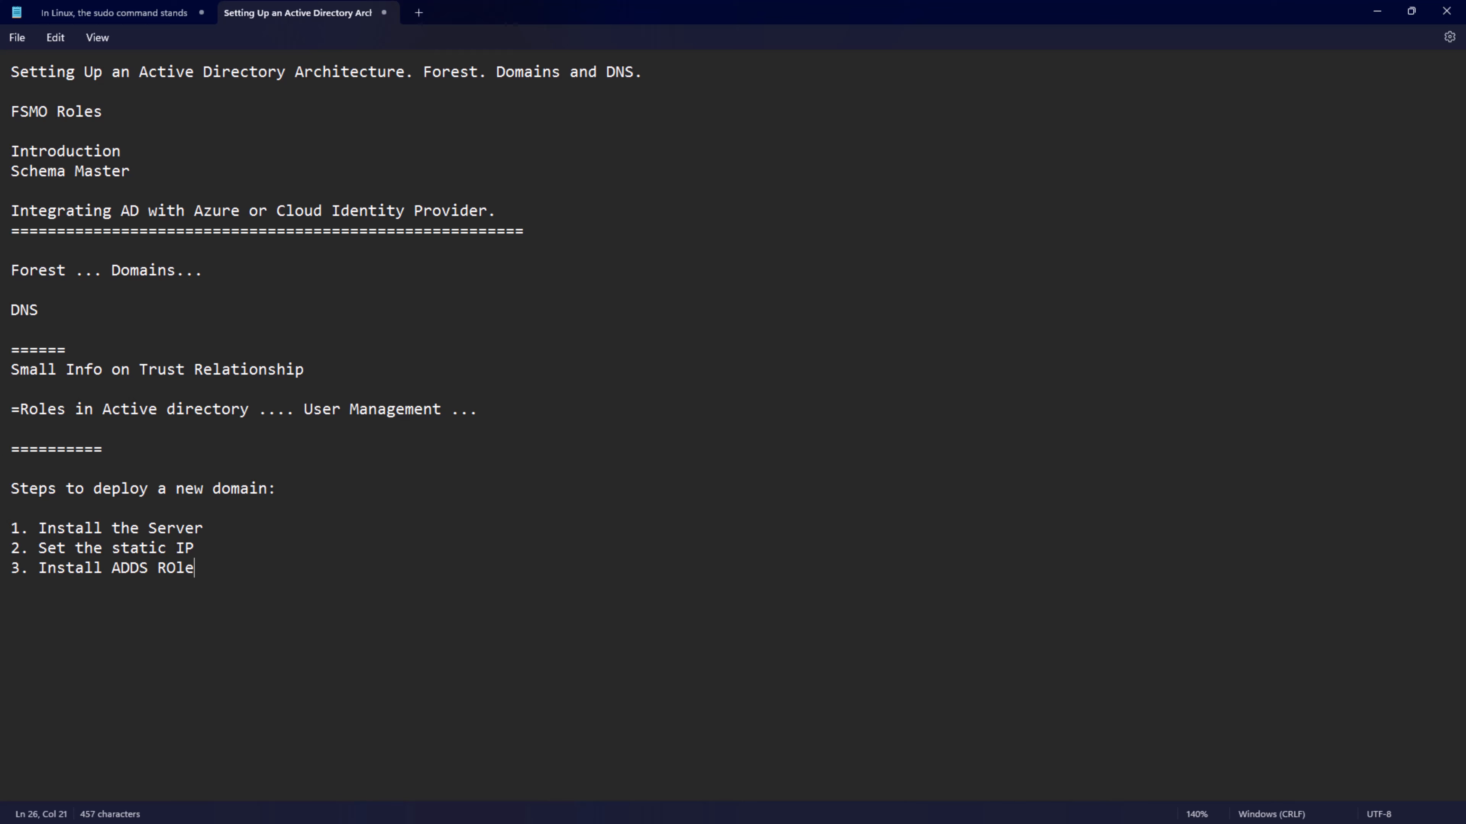
pyautogui.press('Return')
# - Add "4. Configure Active Directory" and "5. Replicate the DNS settings" to the list of deployment steps
pyautogui.write('4')
pyautogui.write('.')
pyautogui.press('BackSpace')
pyautogui.write('. Configure Active Directory')
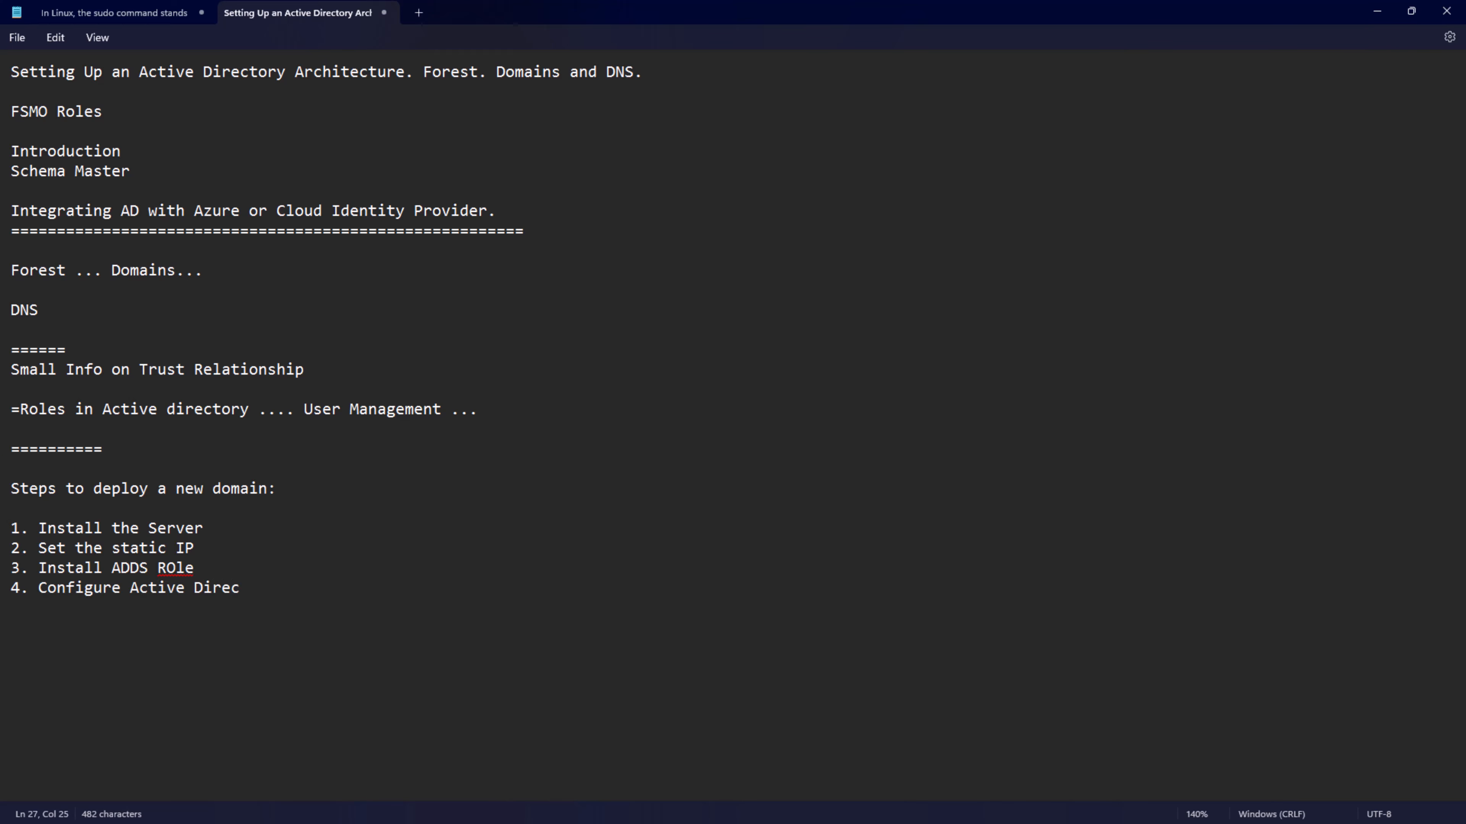
pyautogui.press('Return')
pyautogui.write('5. Replicate the D')
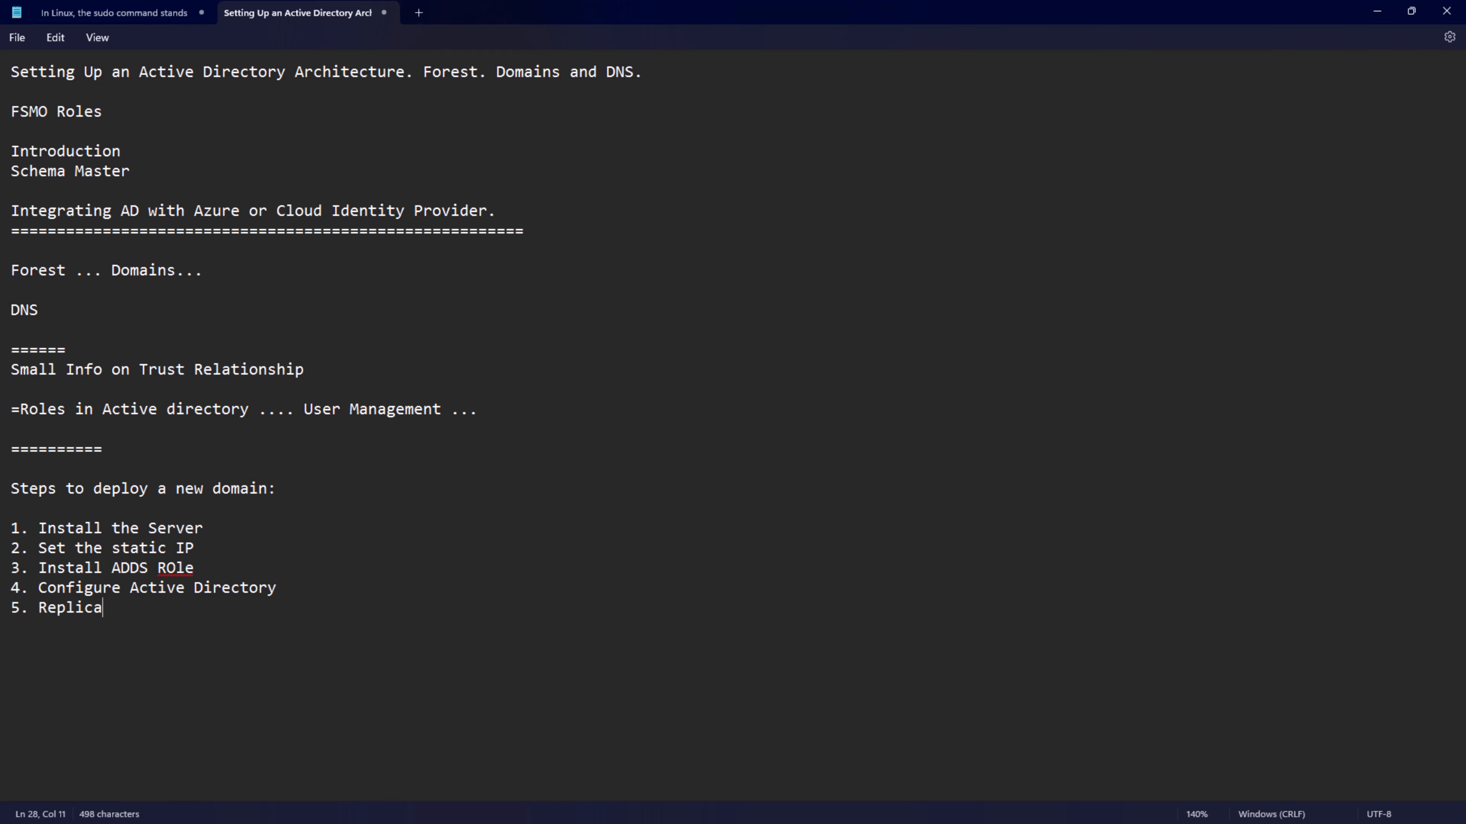
pyautogui.write('NS settings')
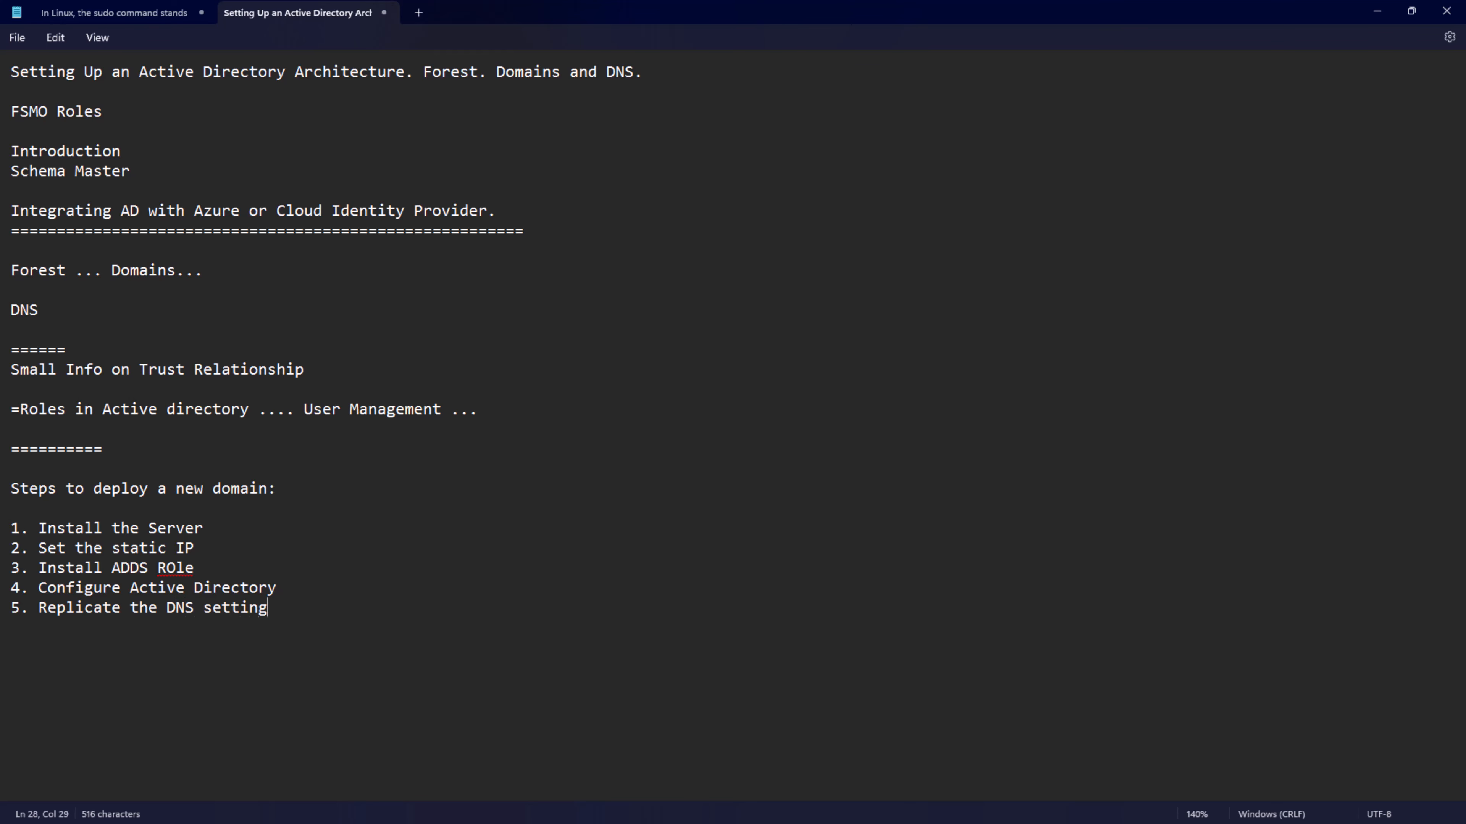
# - Return to VMware Workstation and allow the Test.com server to be discoverable on the network
pyautogui.click(1376, 11)
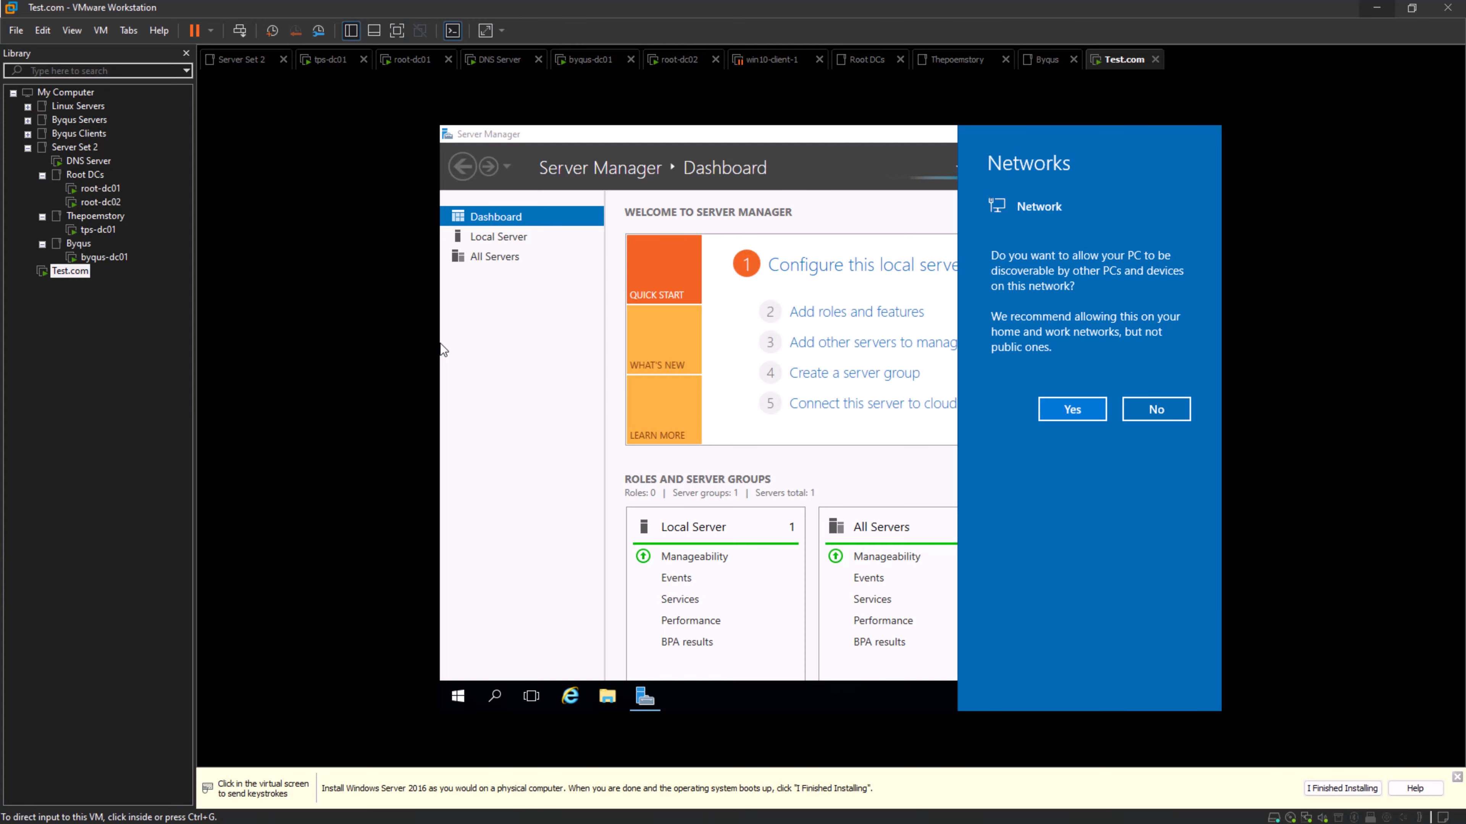
pyautogui.click(513, 572)
pyautogui.click(1072, 410)
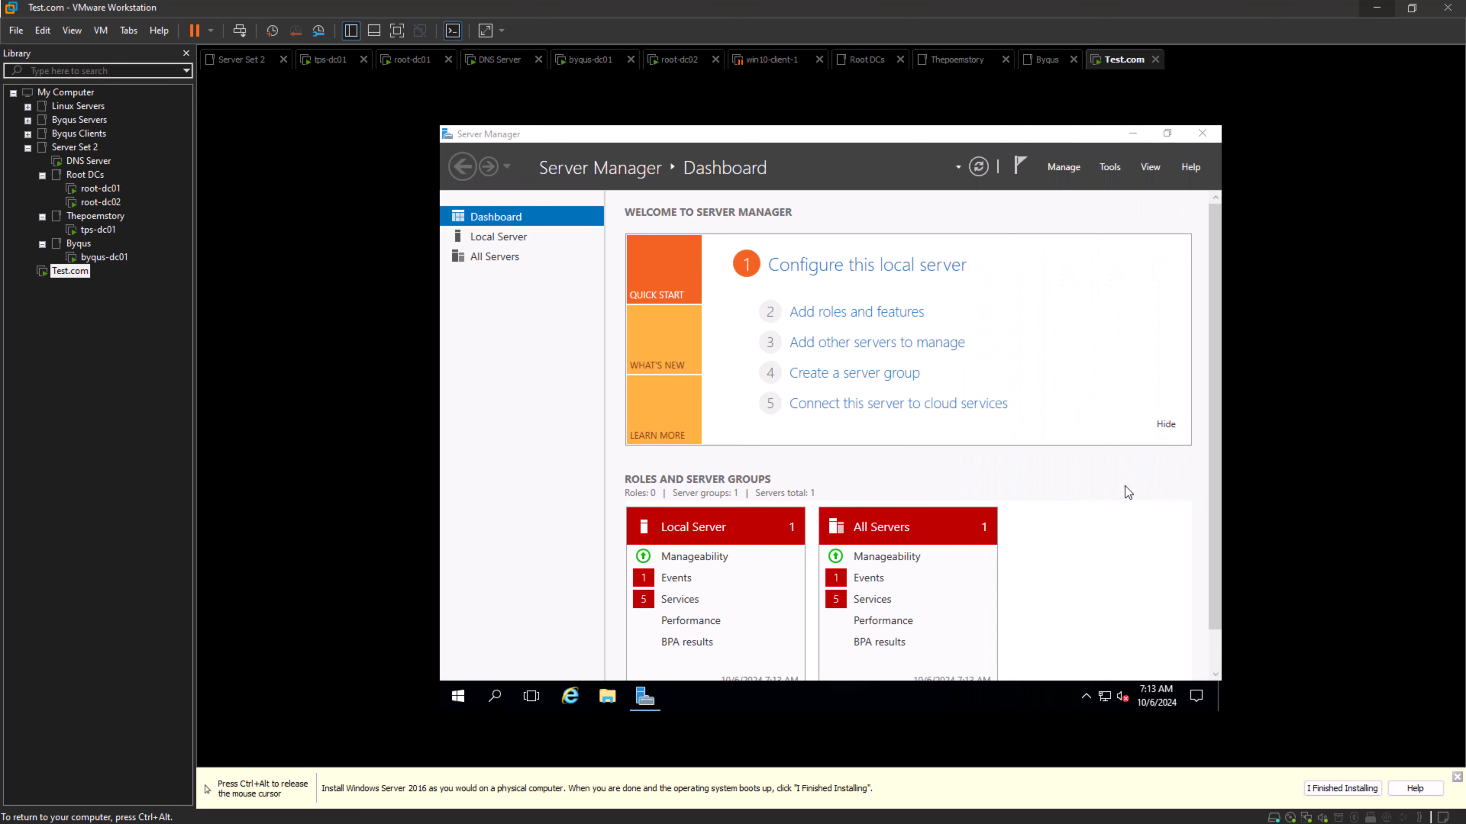
# - Start the VMware Tools installation for the Test.com virtual machine and run setup64.exe from the VMware Tools disc
pyautogui.hotkey('ctrl', 'alt')
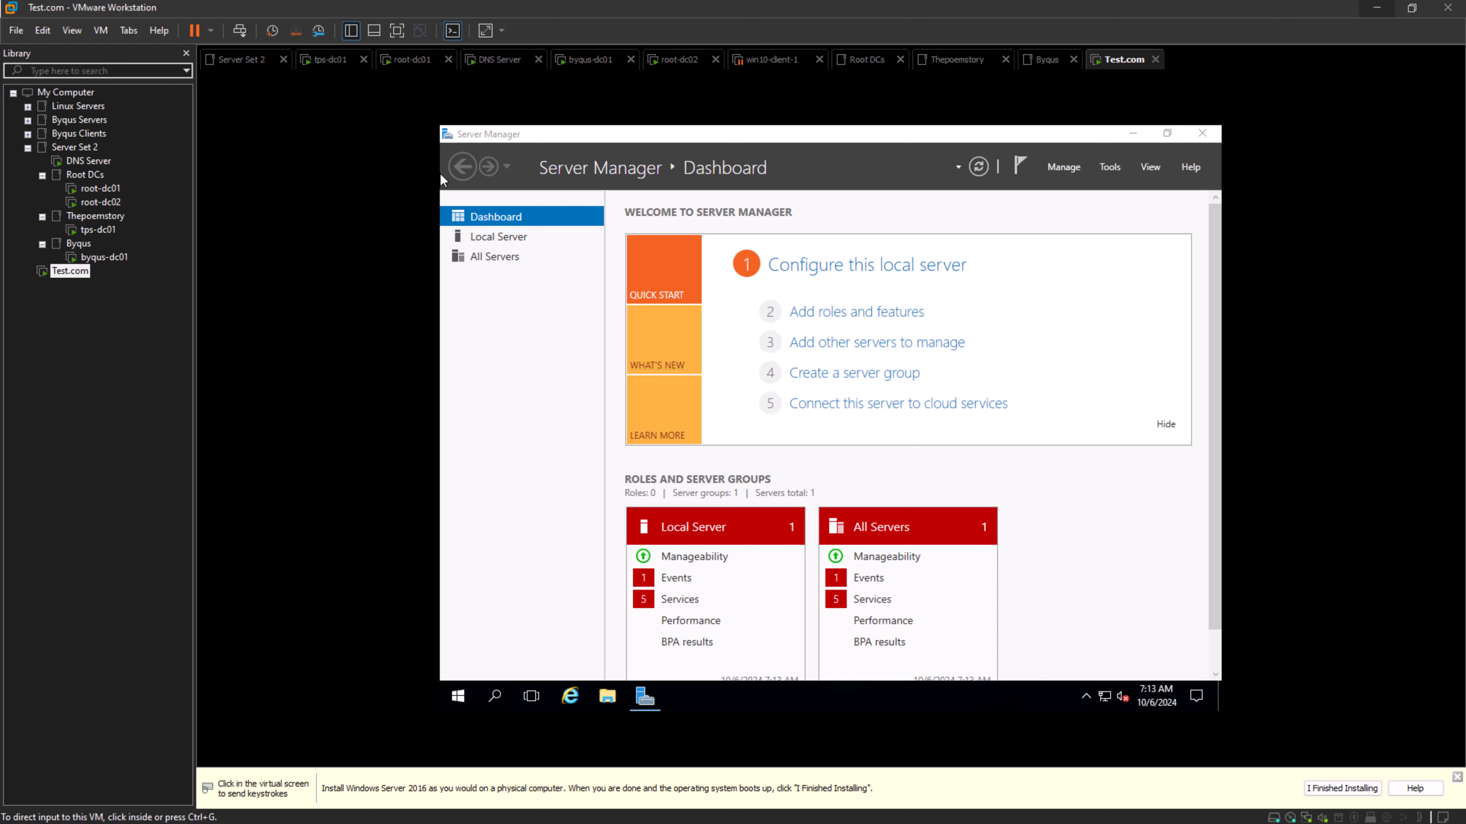
pyautogui.click(100, 30)
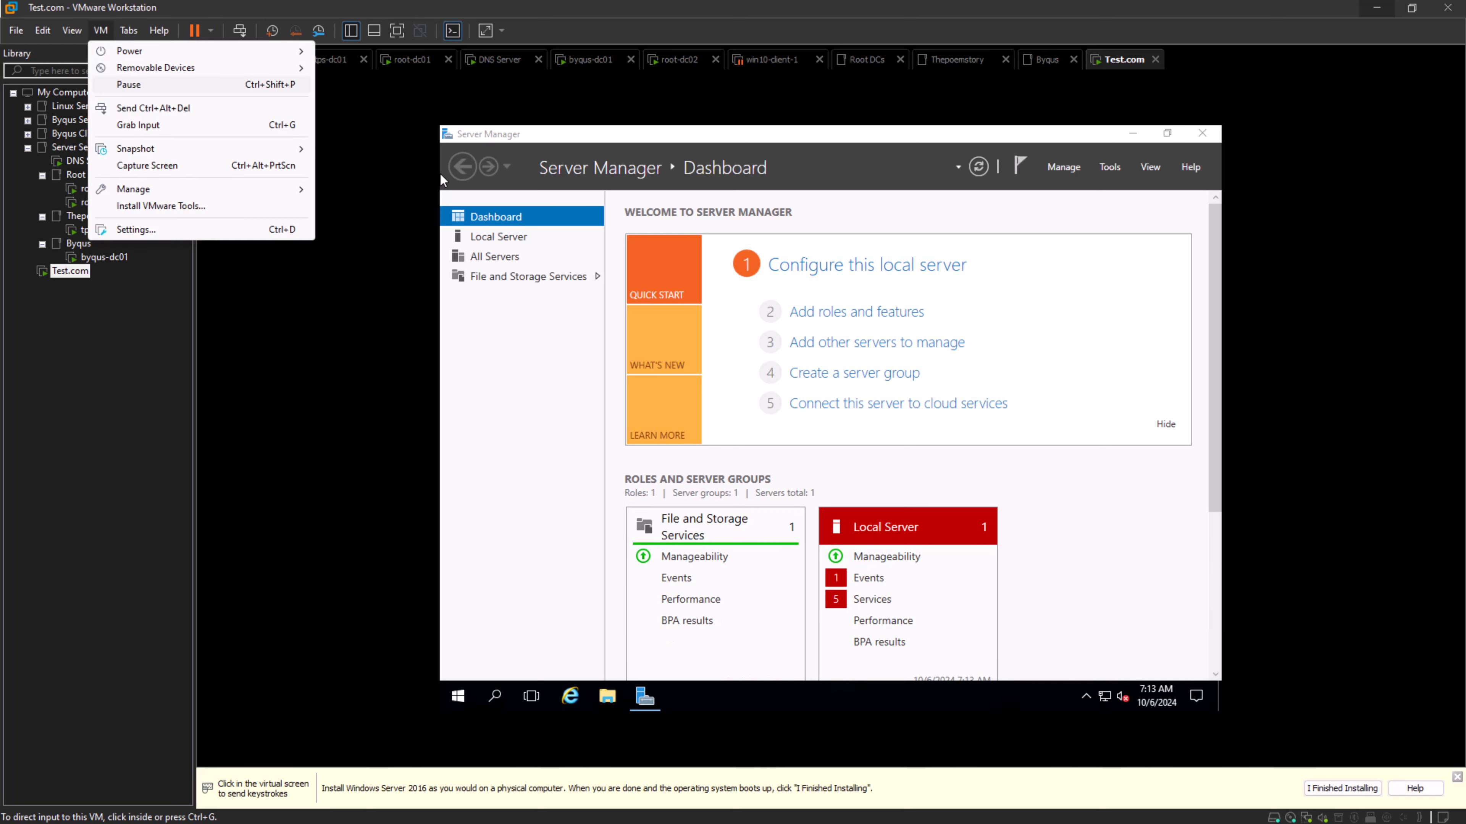
pyautogui.click(101, 30)
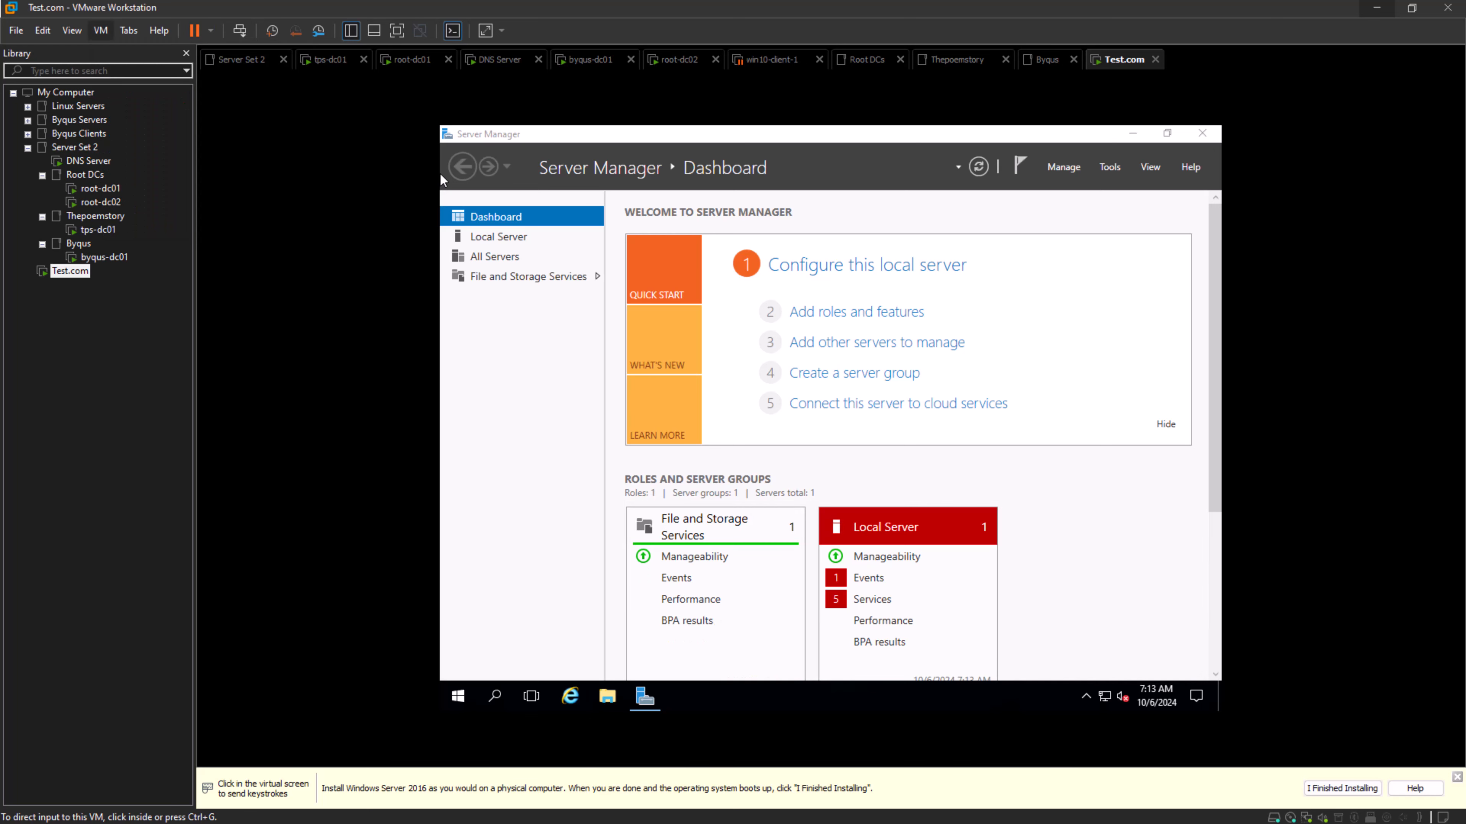
pyautogui.click(100, 30)
pyautogui.click(161, 205)
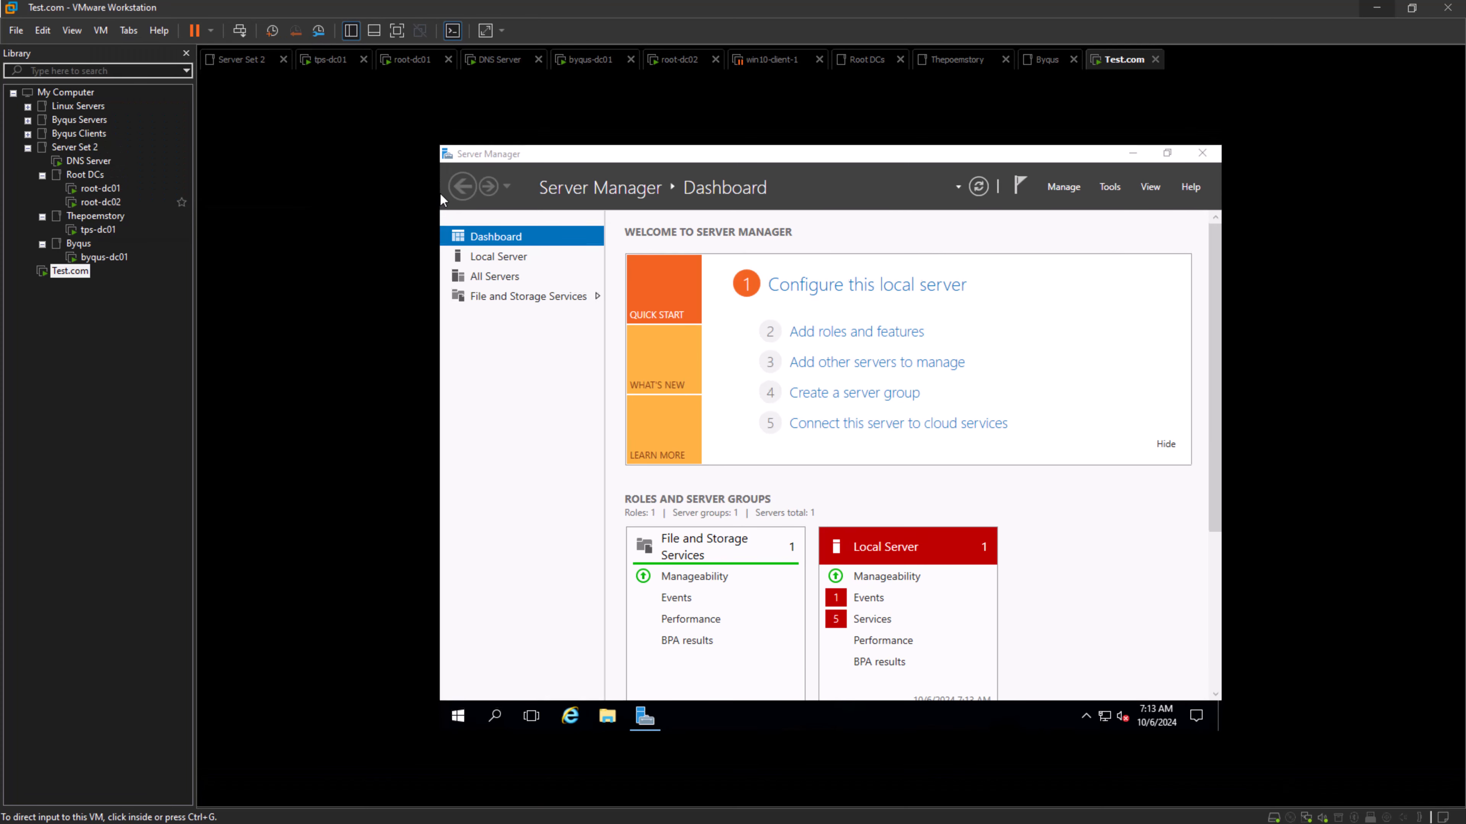
pyautogui.click(741, 349)
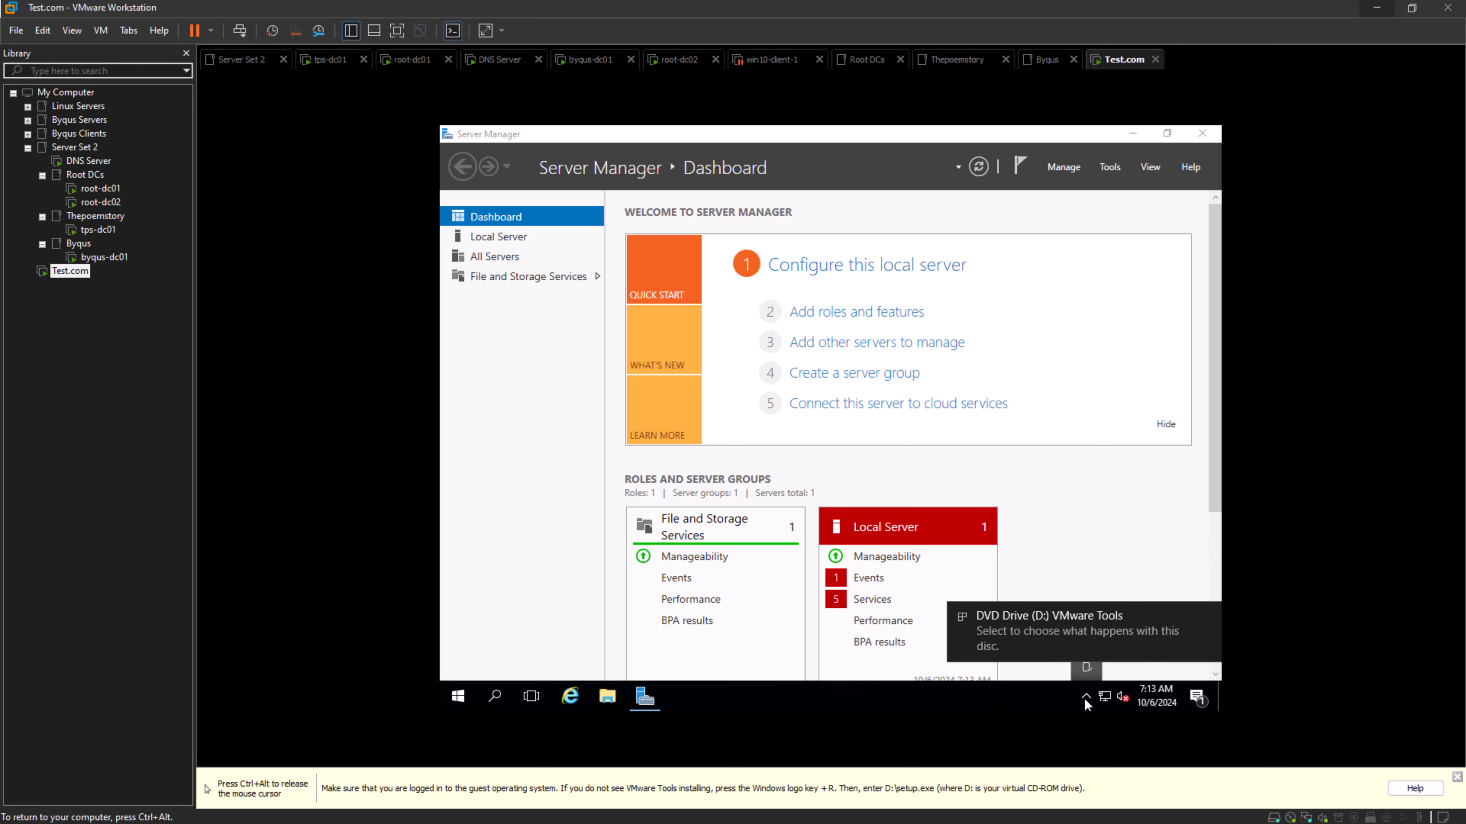
pyautogui.click(1052, 636)
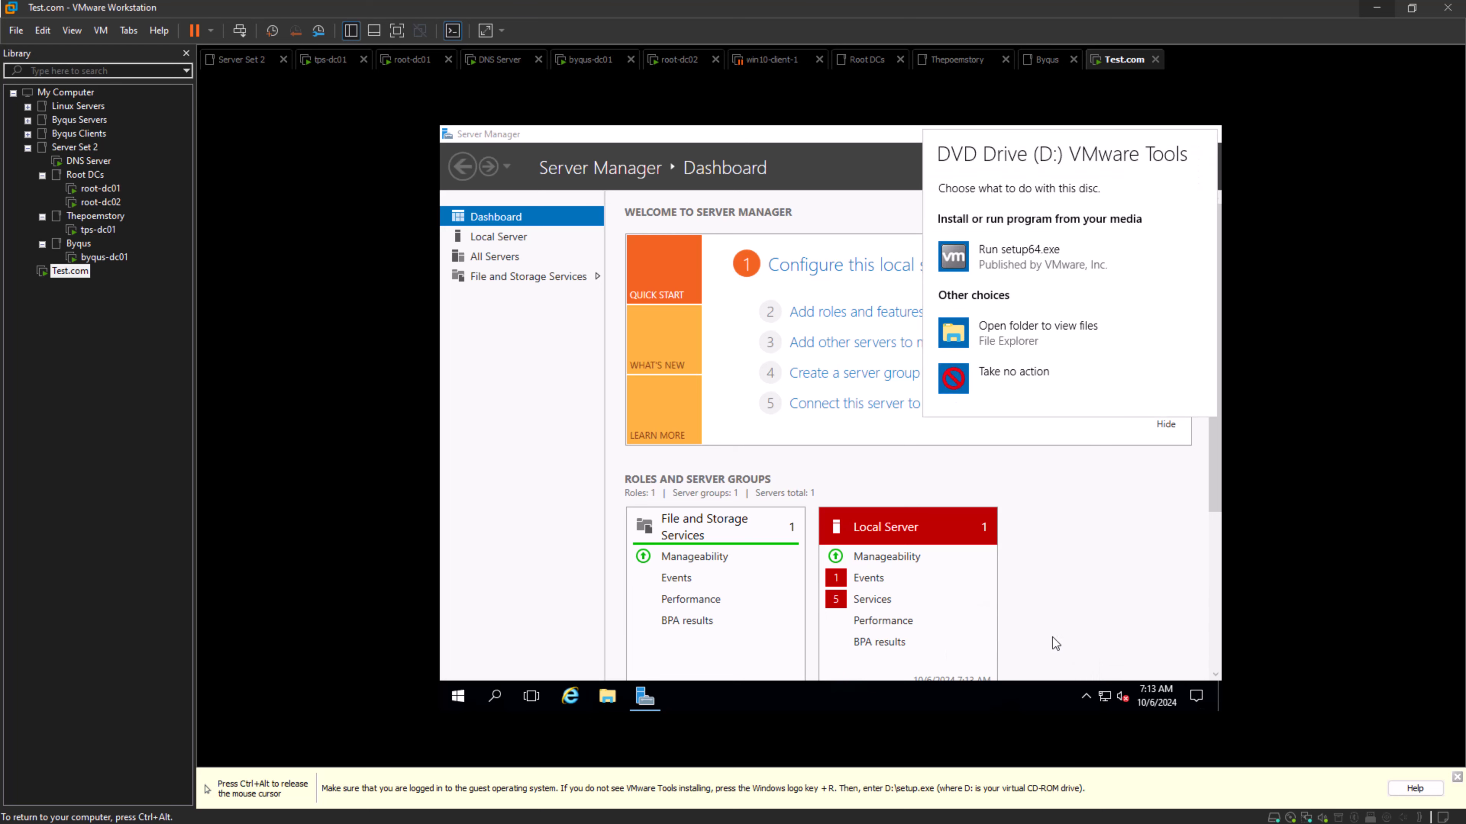
pyautogui.click(1031, 254)
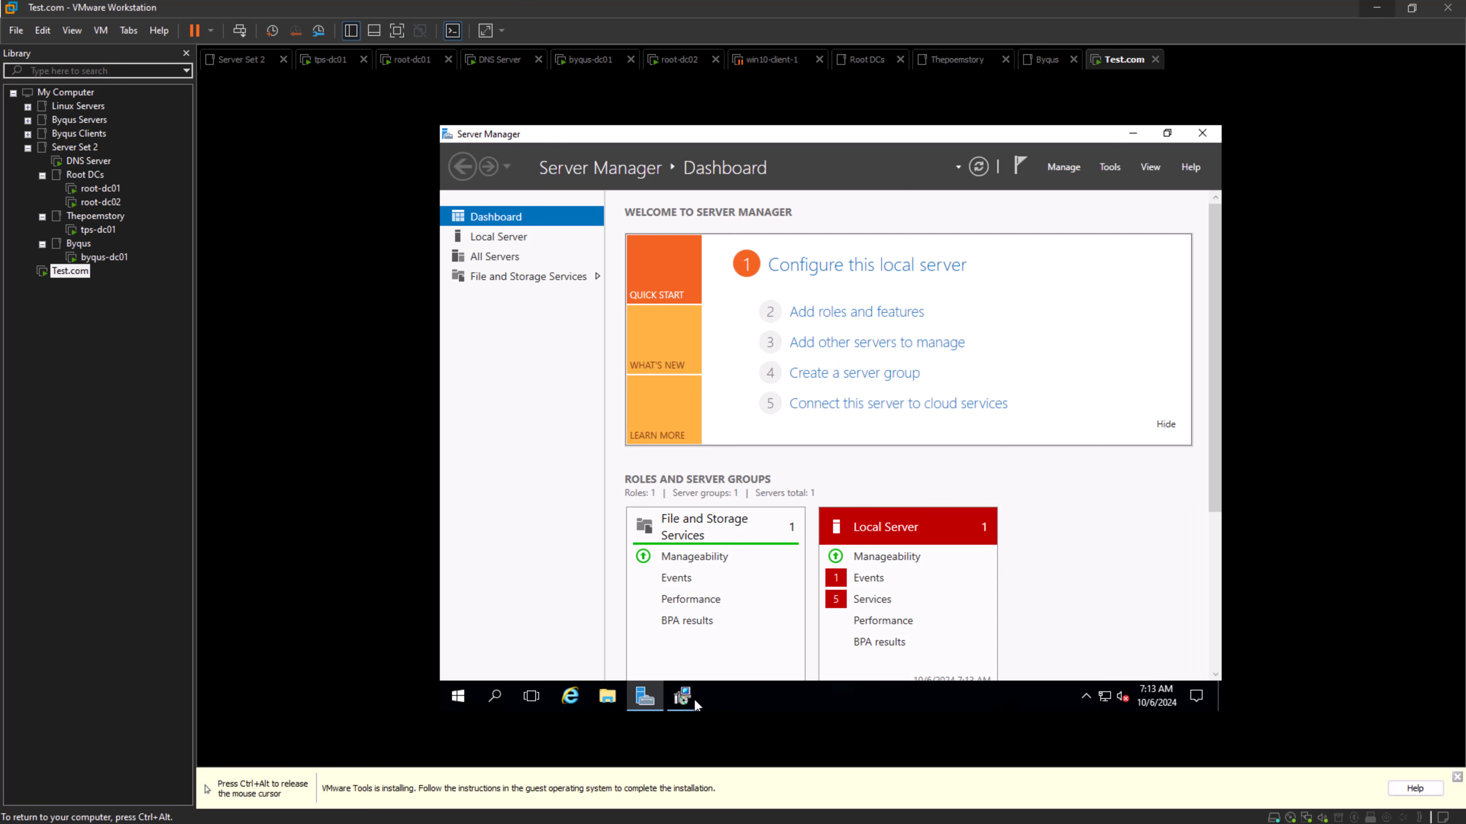
pyautogui.click(694, 698)
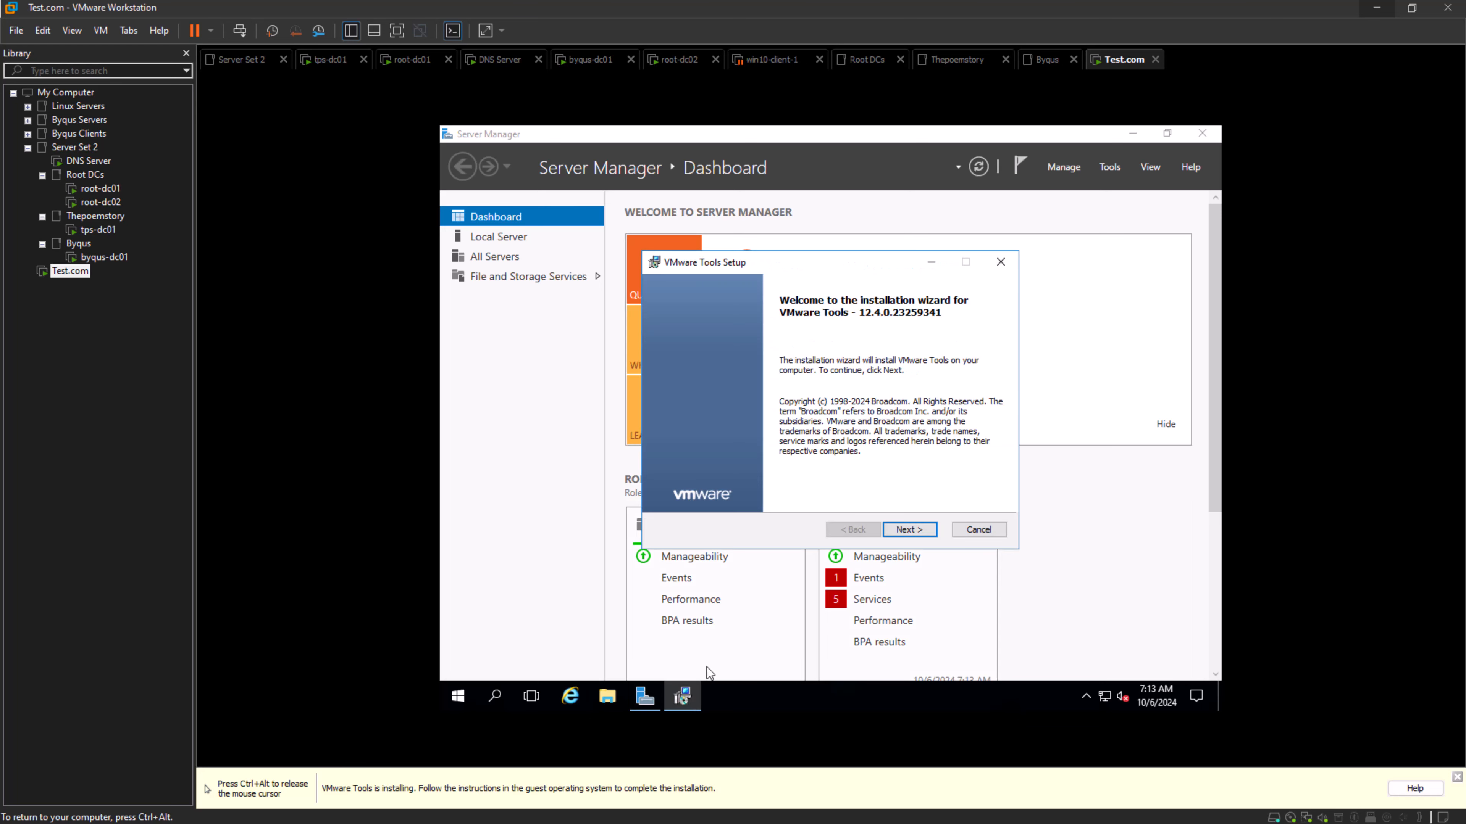
# - Install VMware Tools with the default wizard options and finish the setup without restarting the server
pyautogui.click(922, 532)
pyautogui.click(923, 532)
pyautogui.click(923, 532)
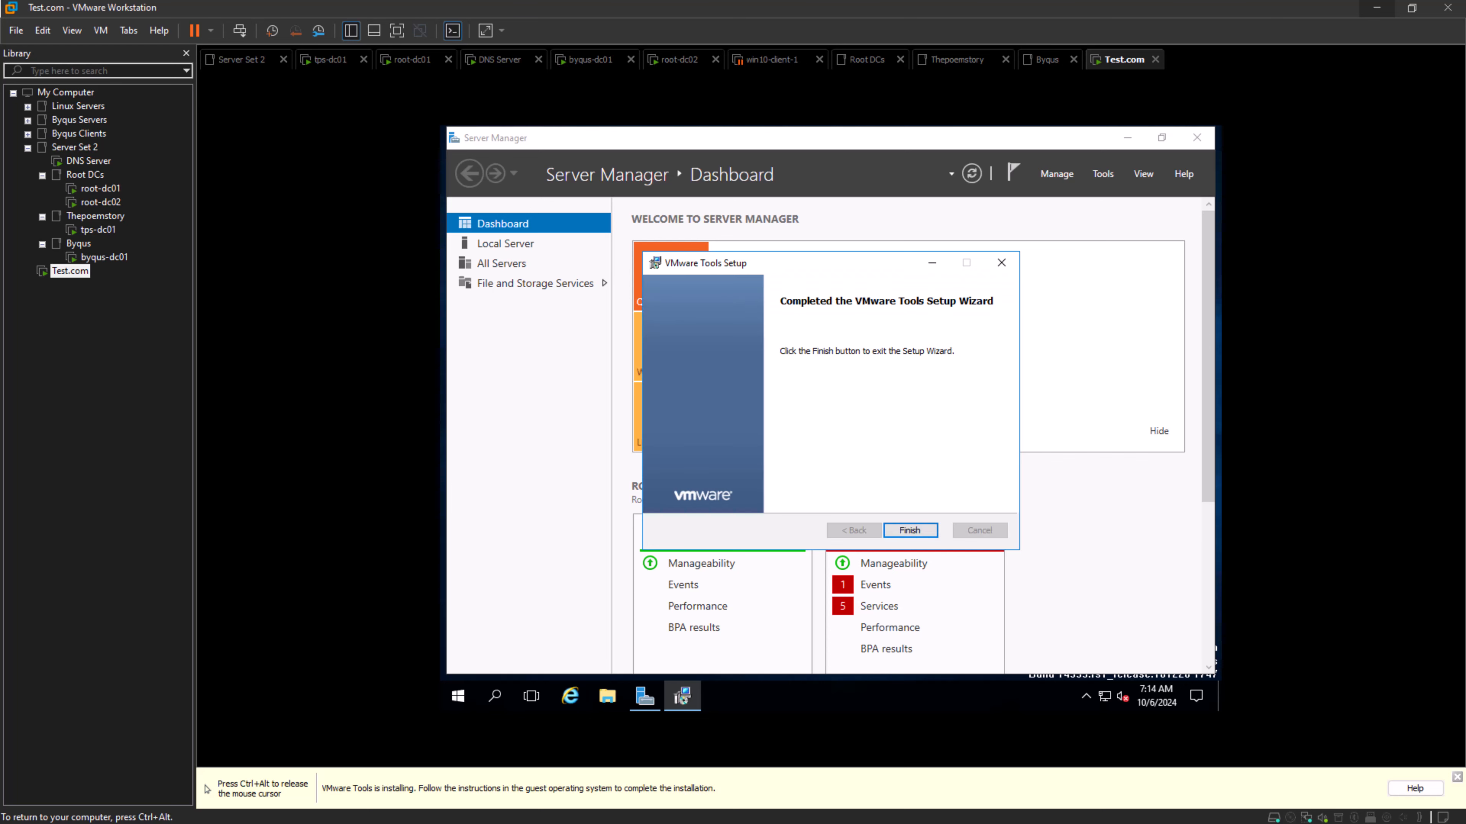
pyautogui.click(910, 531)
pyautogui.click(892, 447)
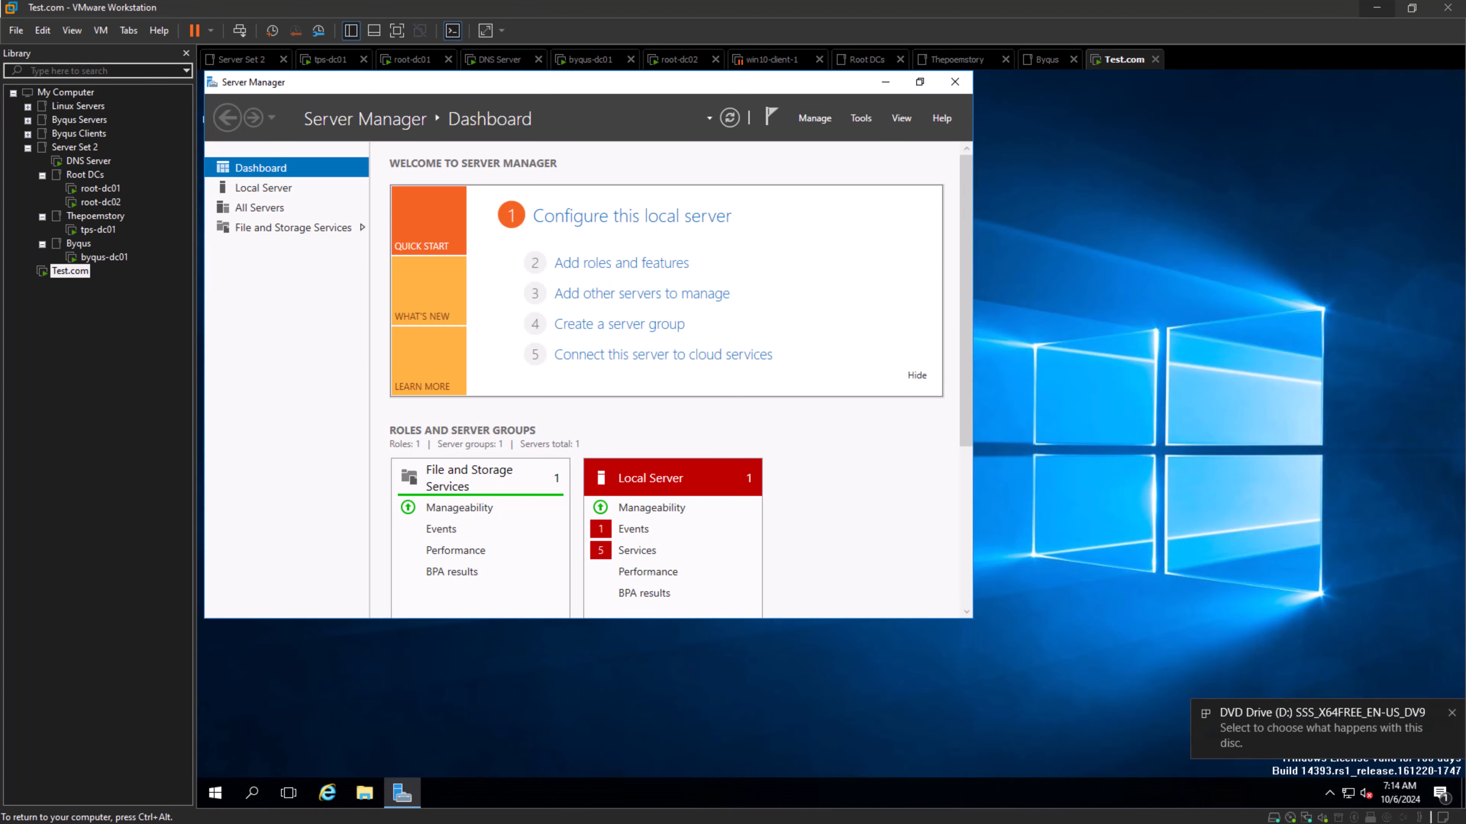
# - Rename the local server's computer name to test-dc01 and postpone the restart
pyautogui.click(263, 188)
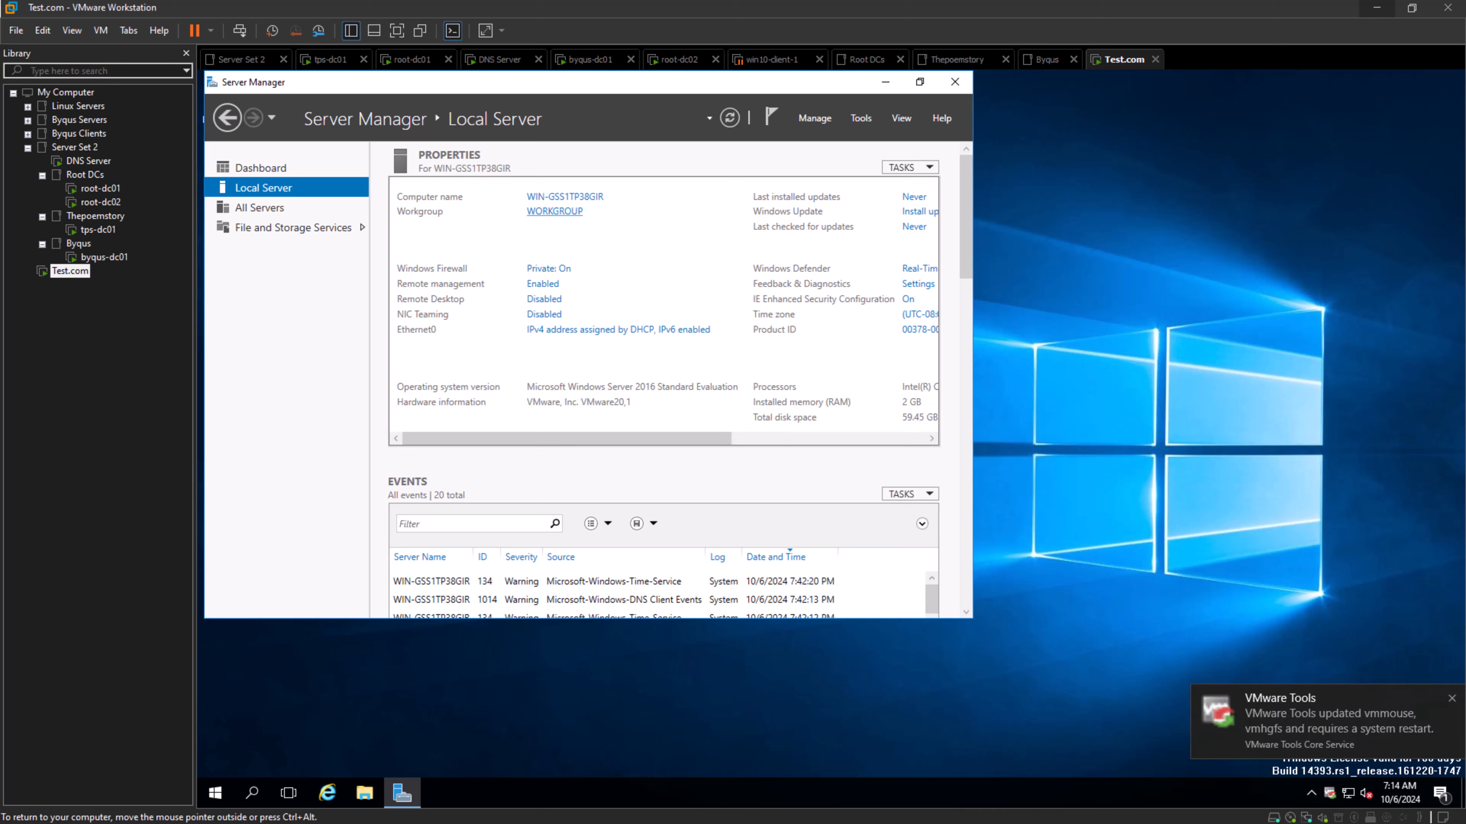
pyautogui.click(565, 196)
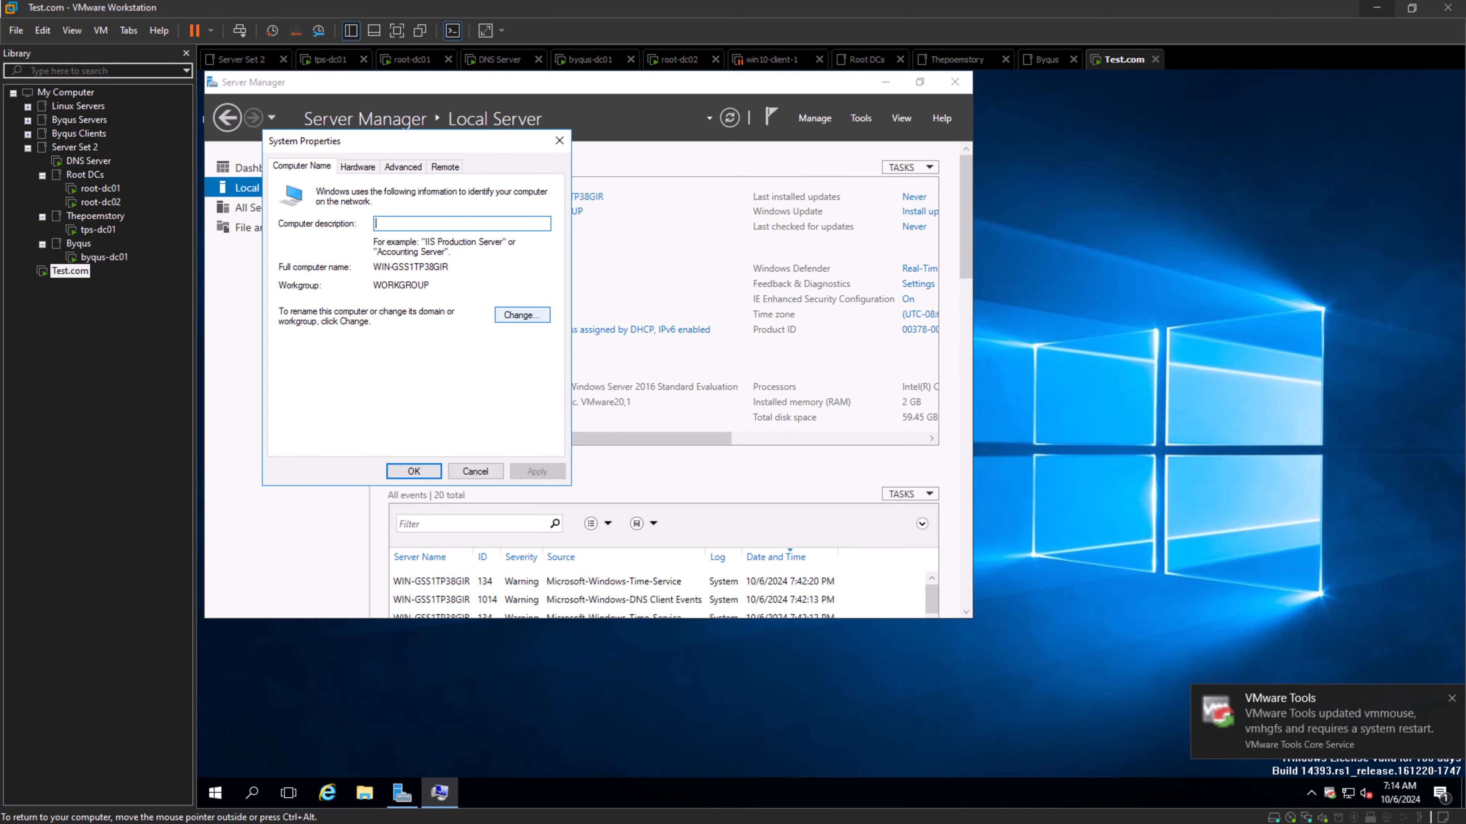
pyautogui.click(522, 316)
pyautogui.click(359, 256)
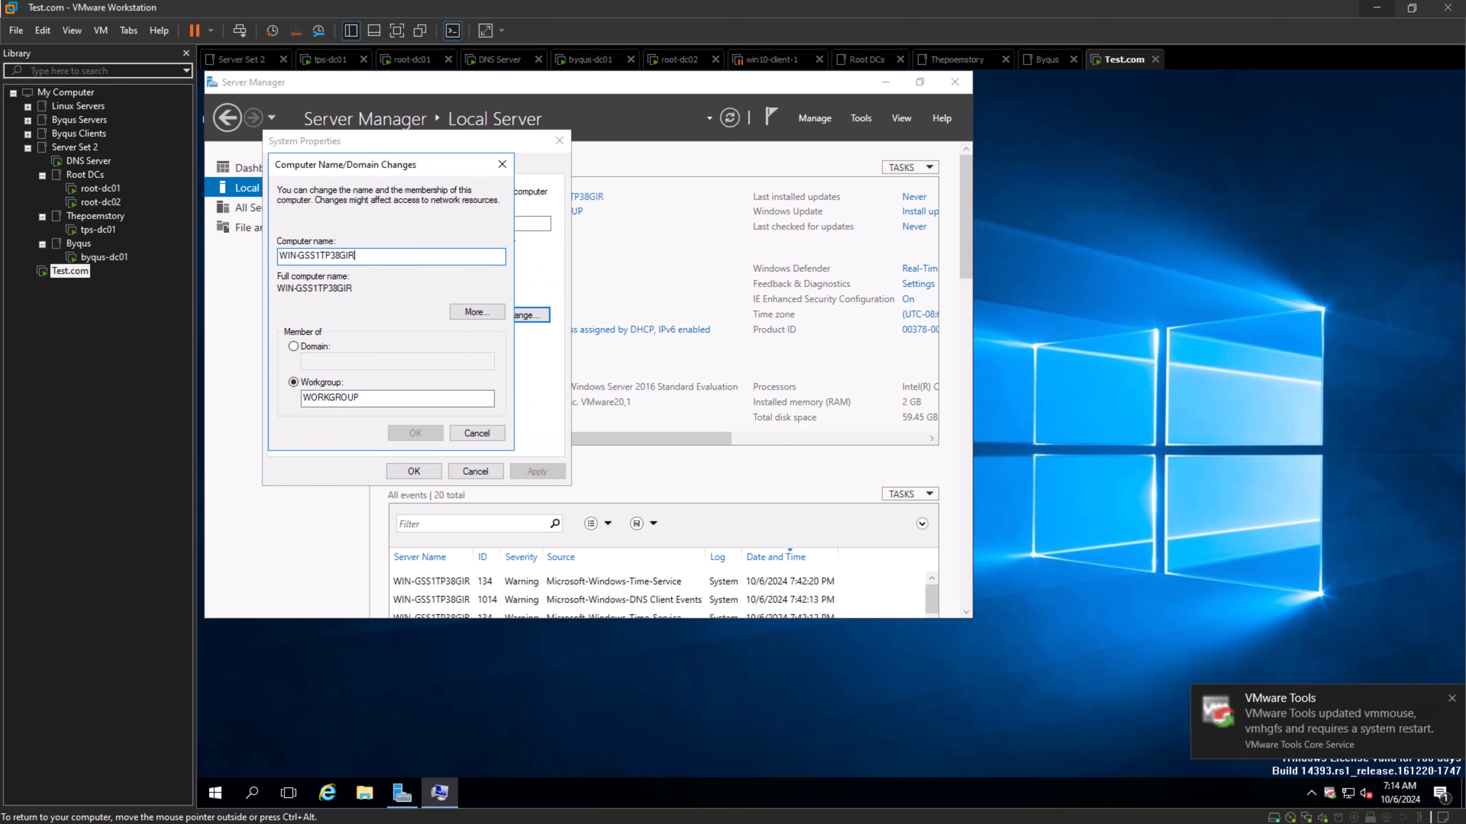
pyautogui.hotkey('ctrl', 'a')
pyautogui.press('BackSpace')
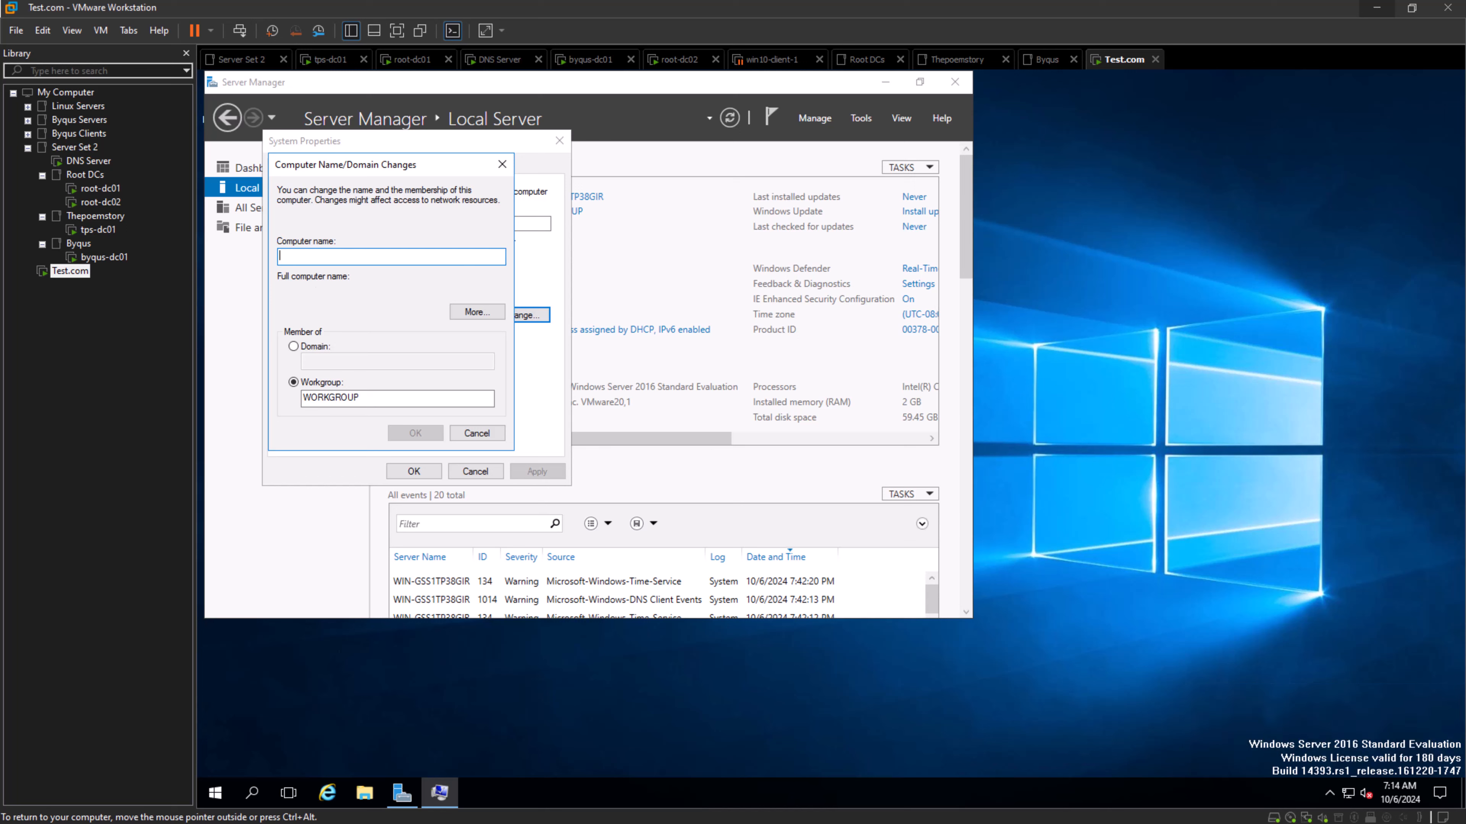
pyautogui.write('test')
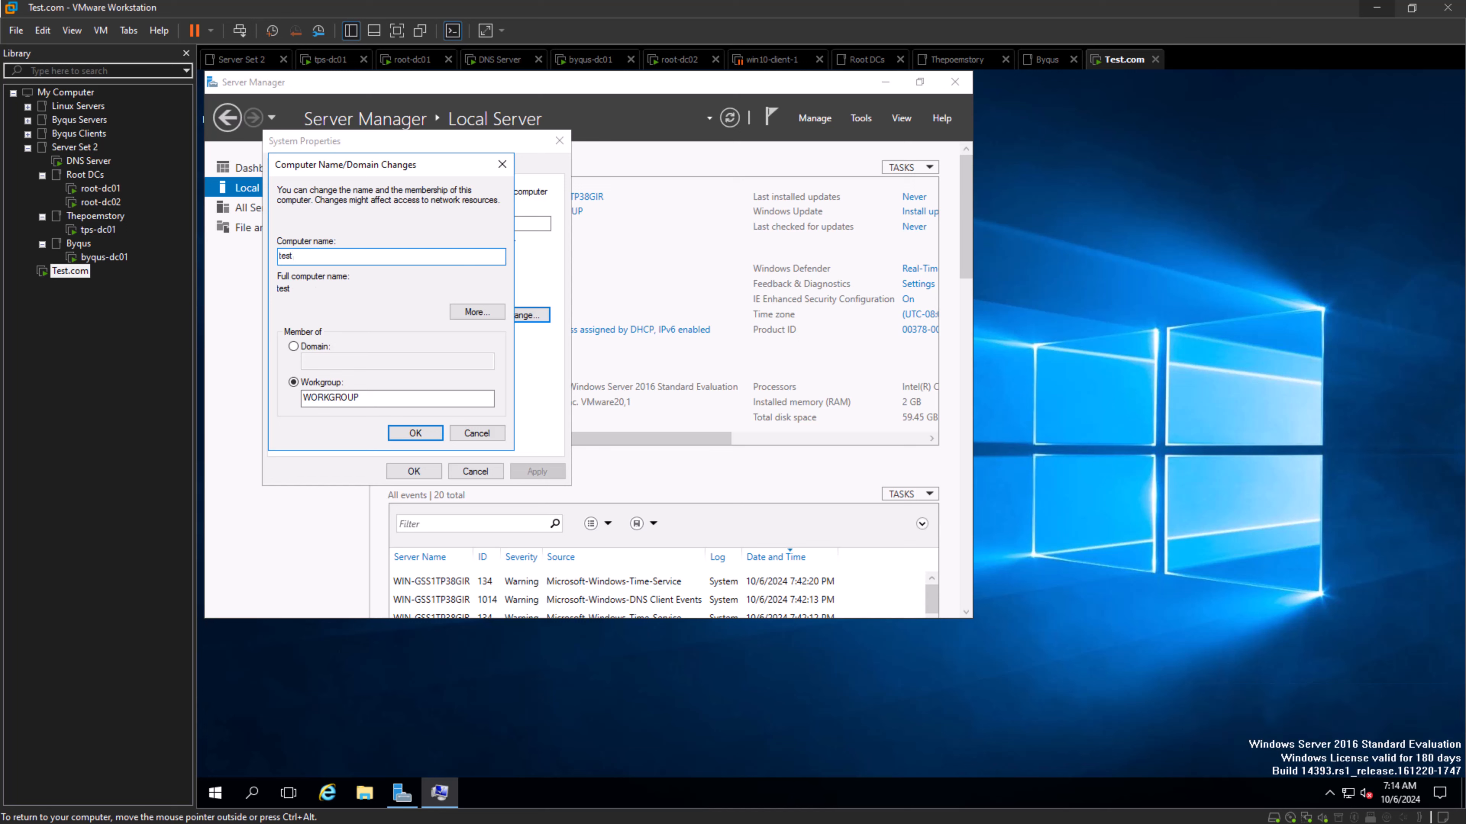
pyautogui.write('-dc01')
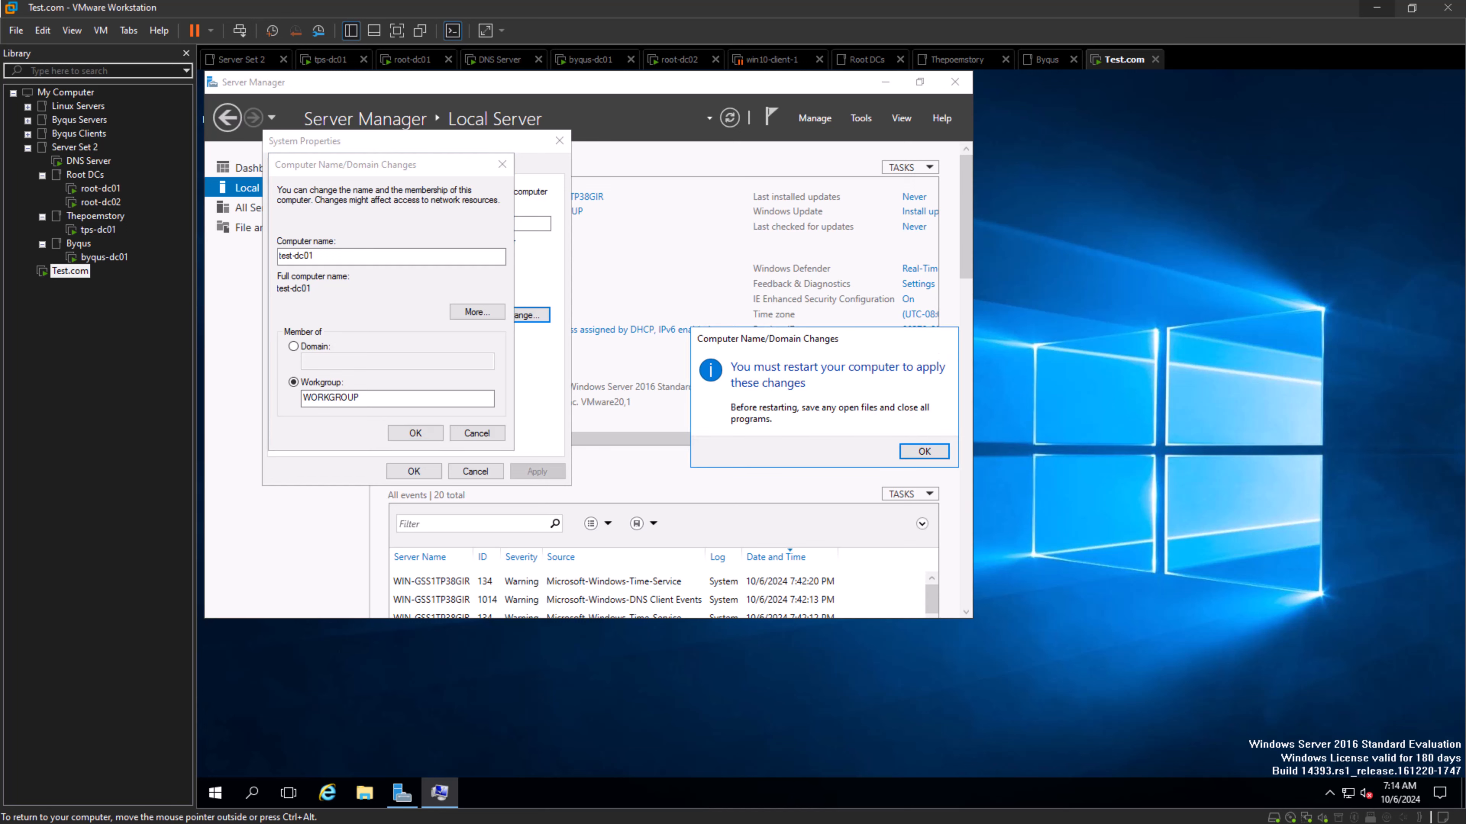
pyautogui.press('Return')
pyautogui.click(413, 472)
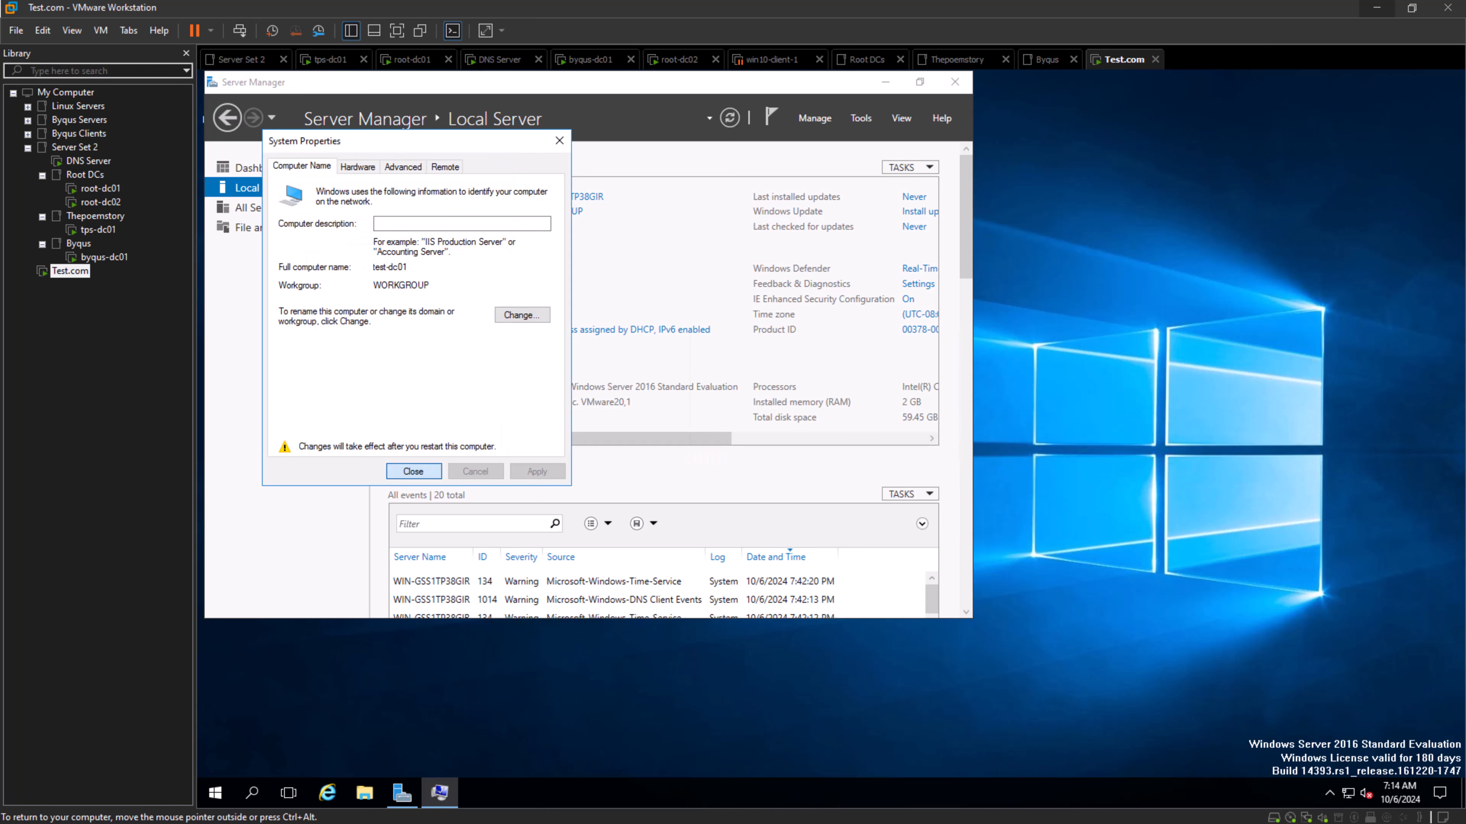
pyautogui.click(911, 446)
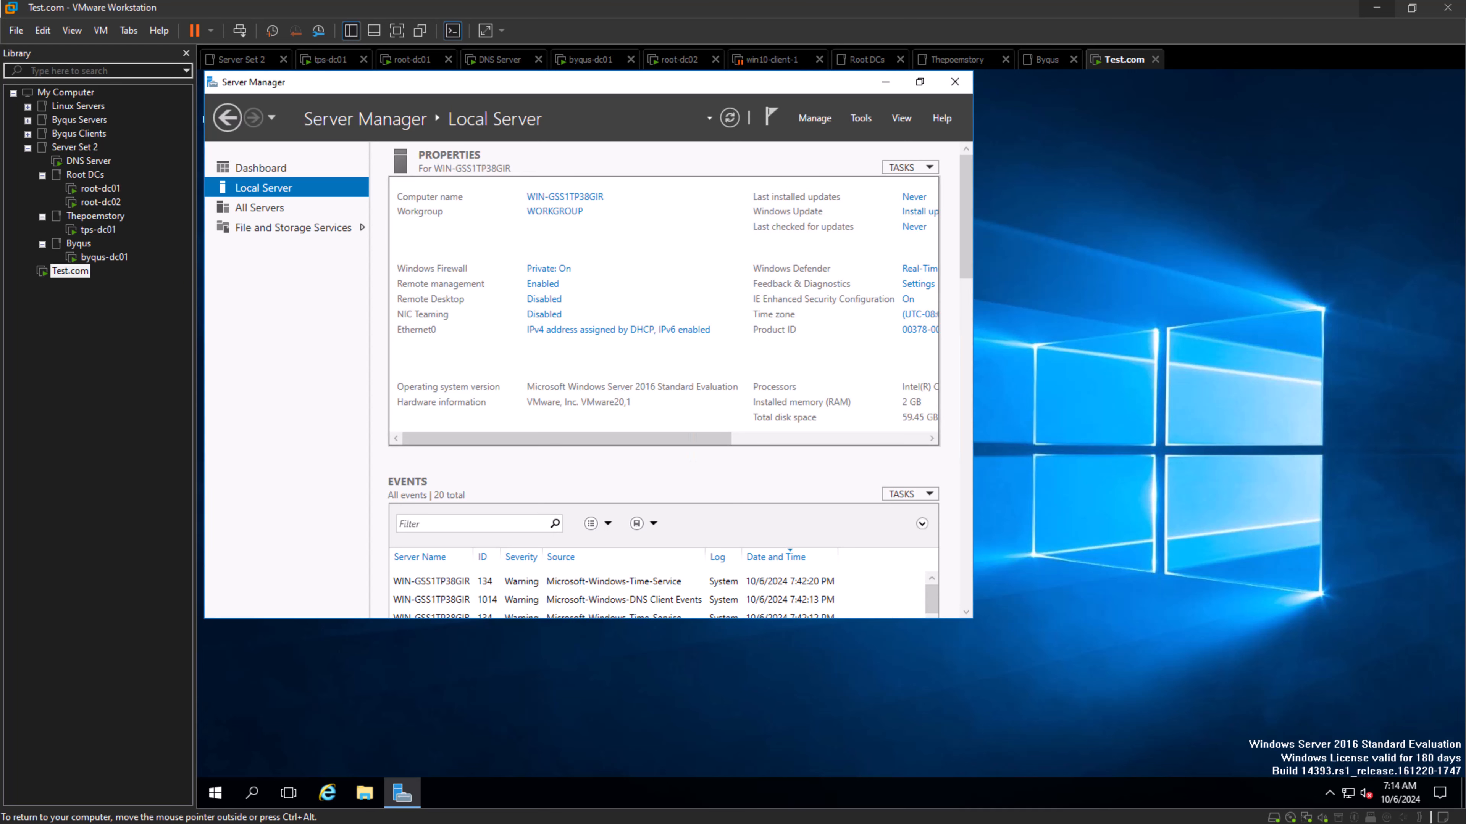
# - Open the Ethernet0 adapter's network connections and run ipconfig in a command prompt
pyautogui.click(617, 330)
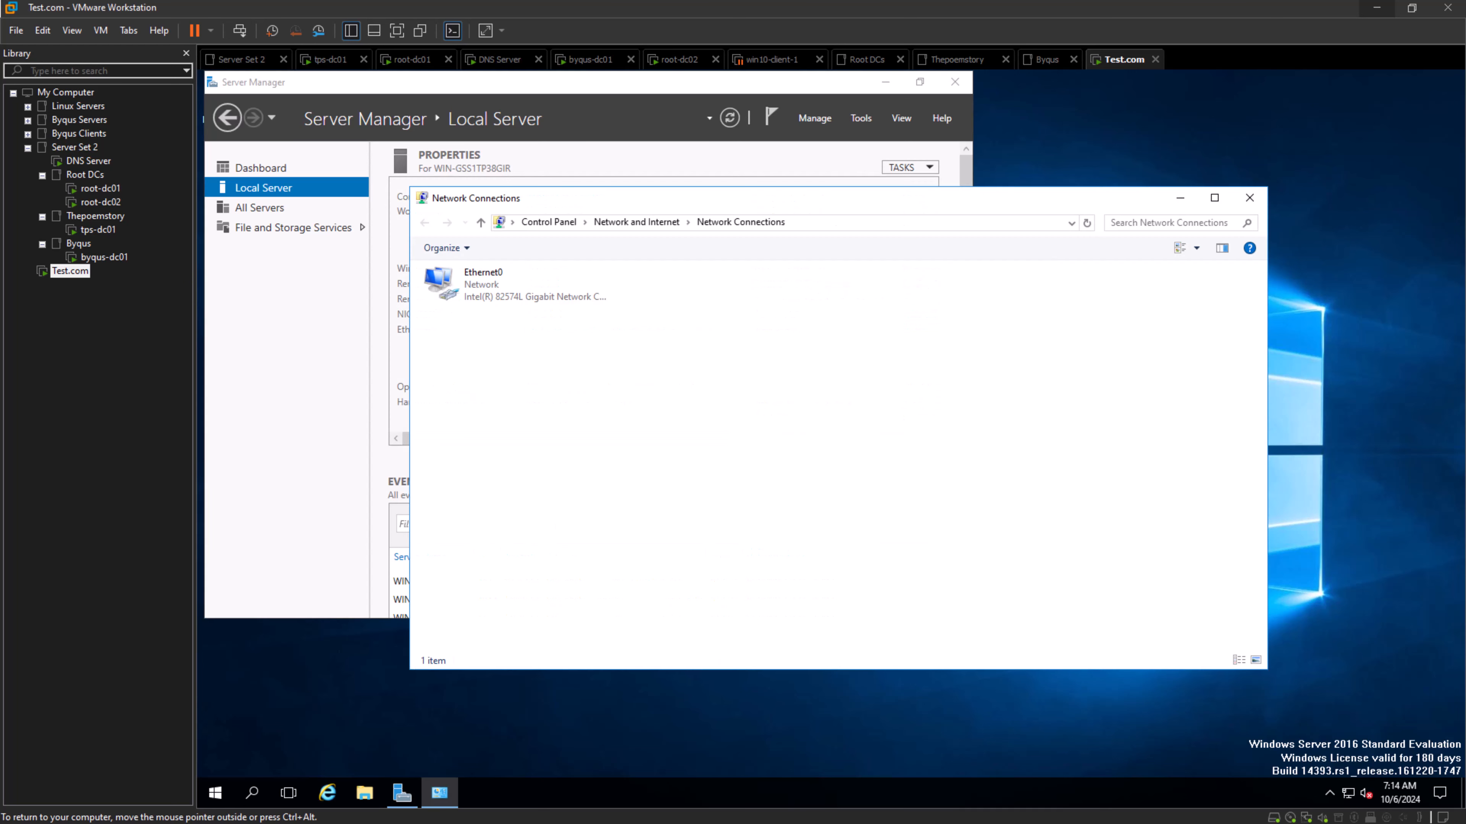
pyautogui.click(251, 793)
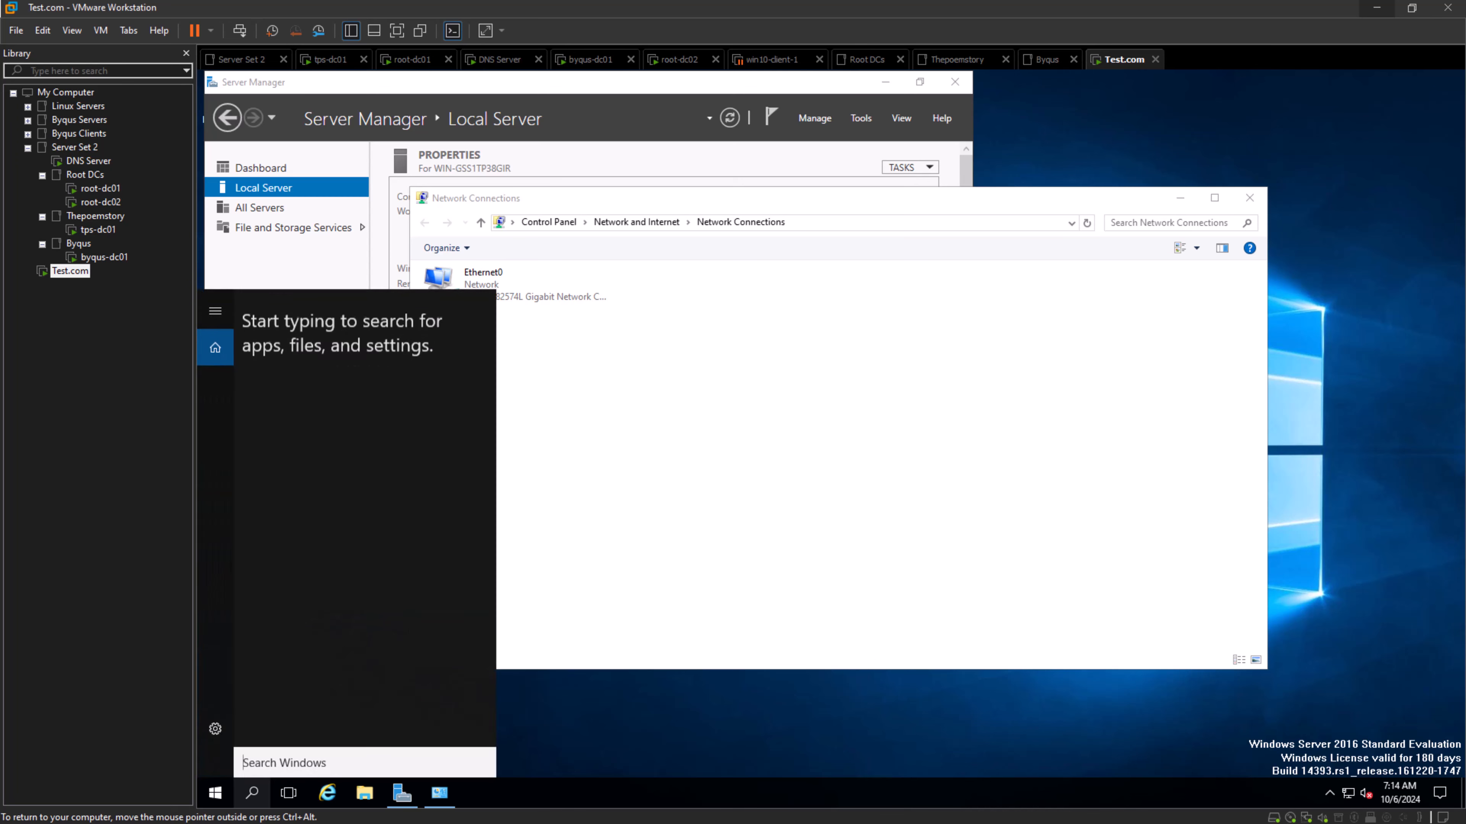
pyautogui.write('cmd')
pyautogui.press('Return')
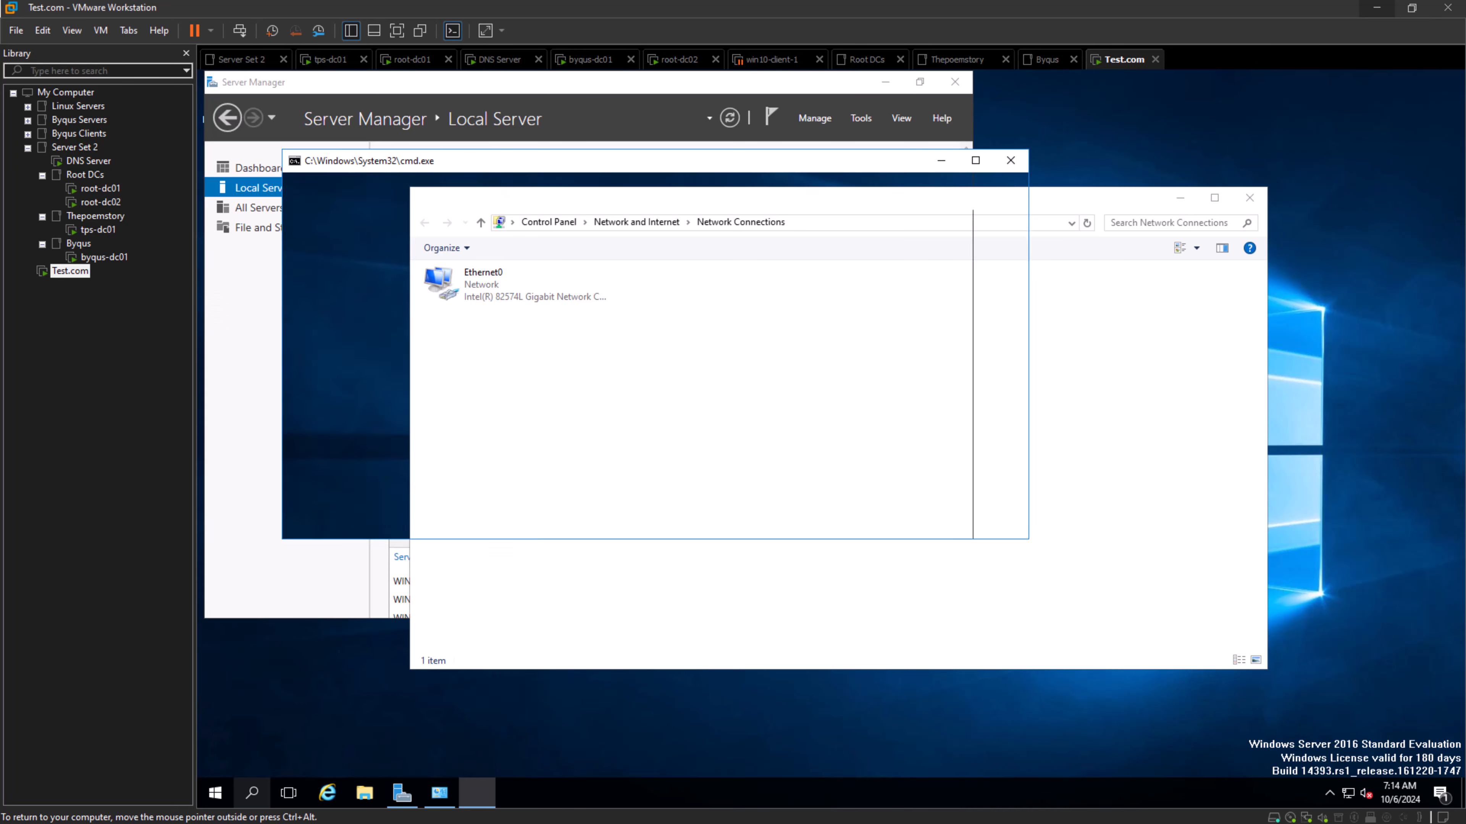
pyautogui.write('ip')
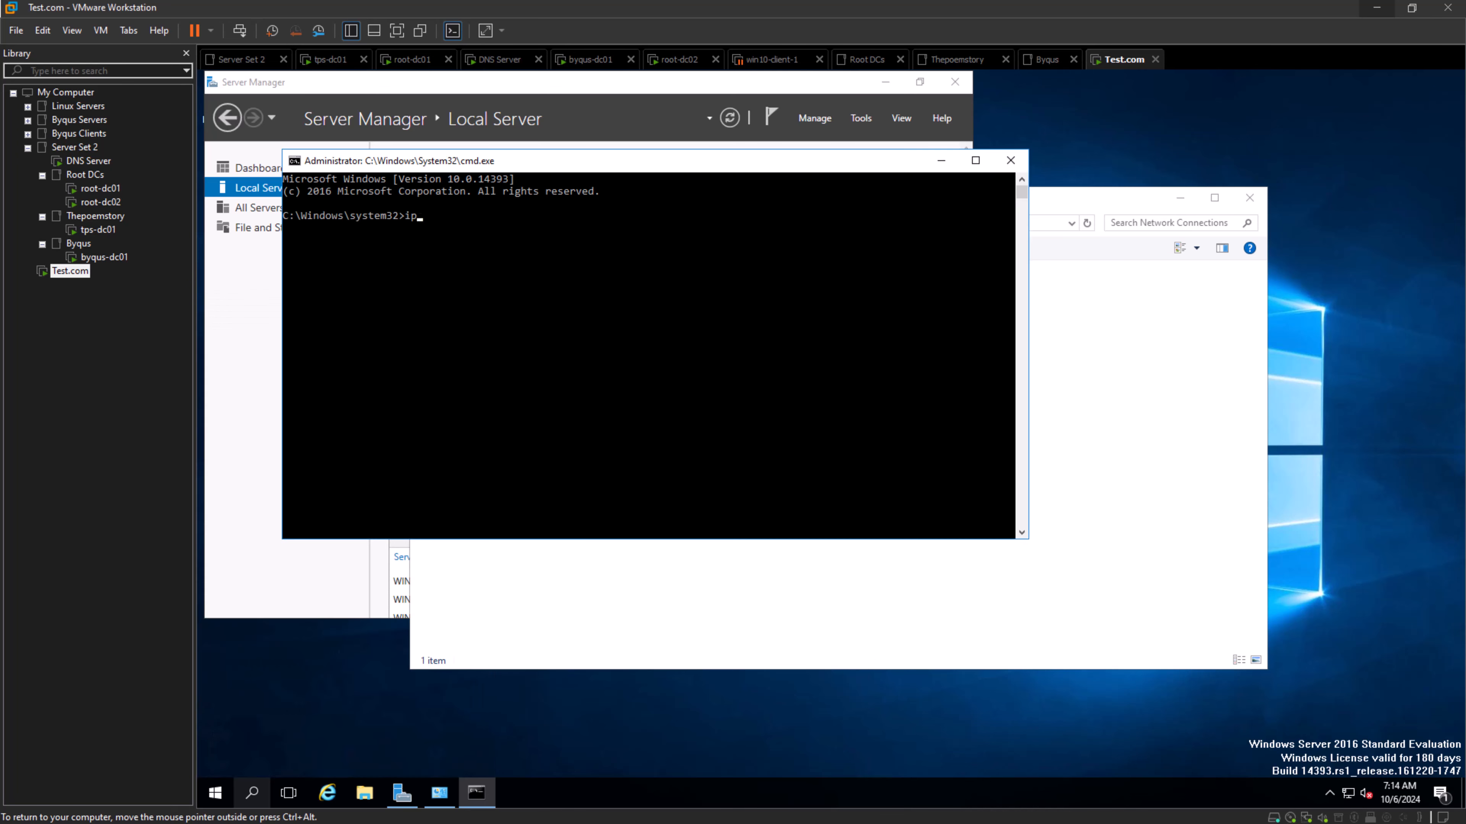
pyautogui.write('oconfig')
pyautogui.press('Return')
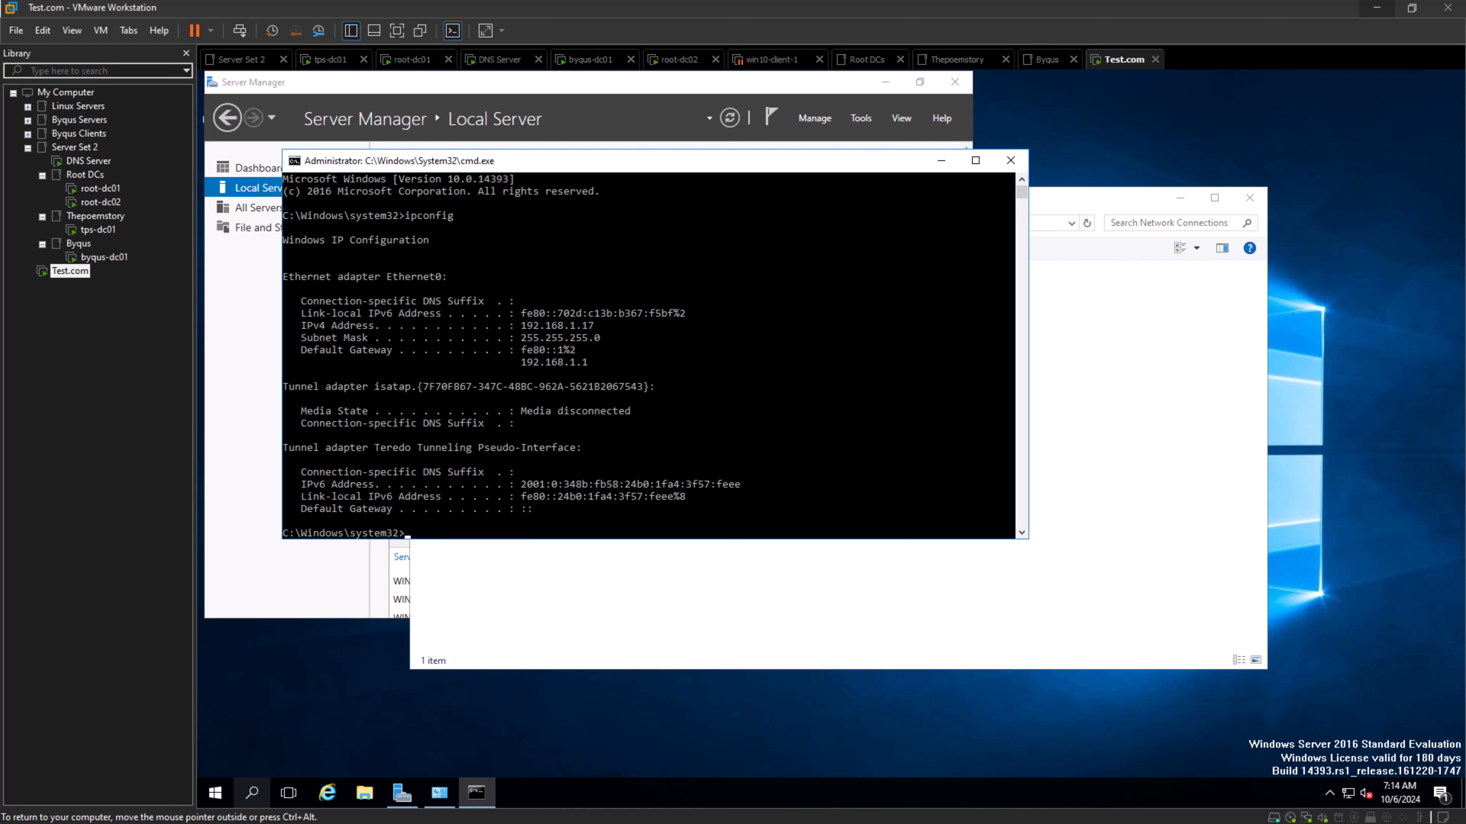
# - Move the Network Connections window aside and copy the Ethernet0 IPv4 address from the ipconfig output
pyautogui.click(439, 792)
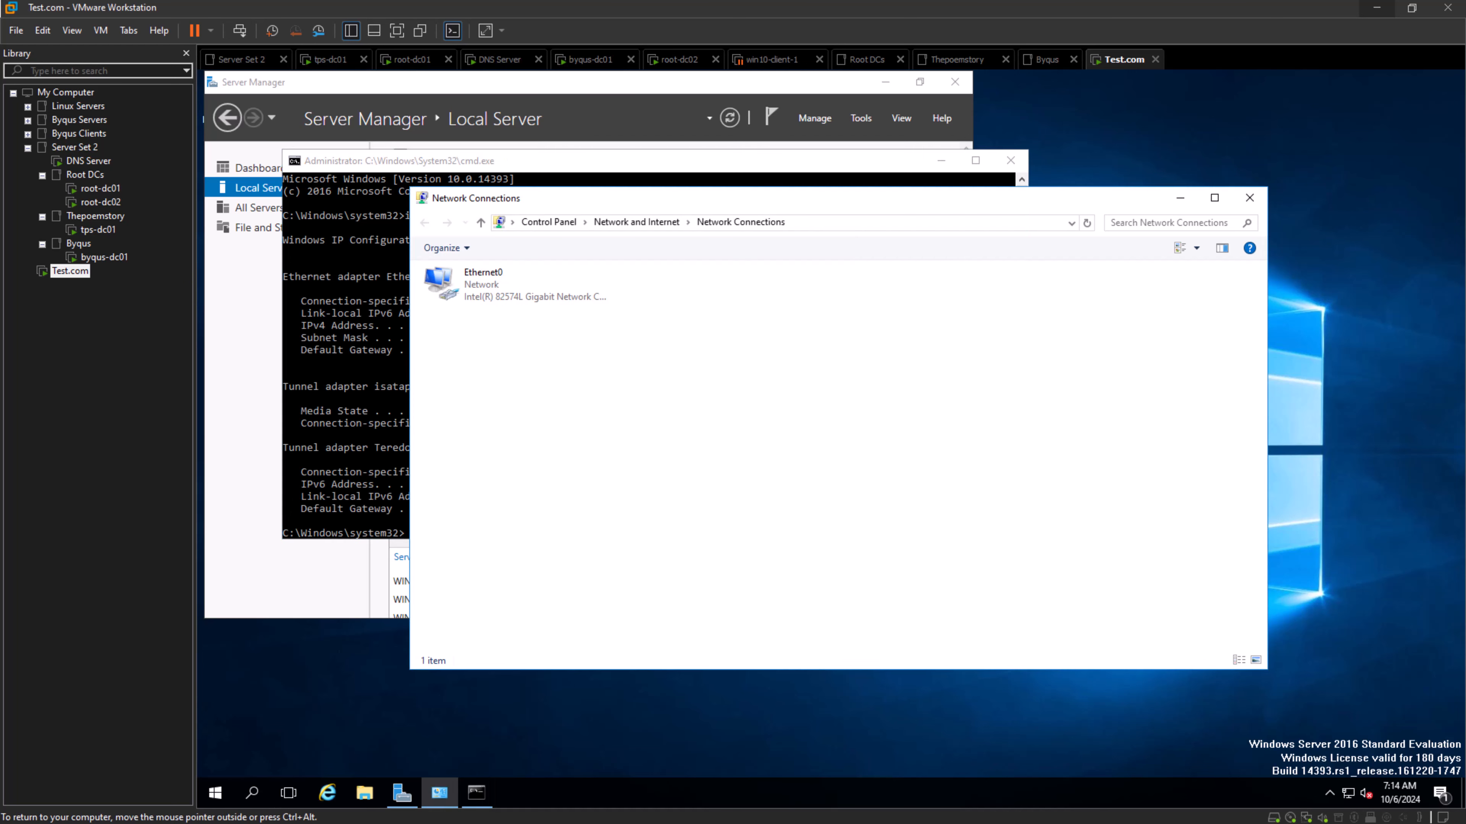
pyautogui.moveTo(759, 199); pyautogui.dragTo(956, 254)
pyautogui.click(557, 375)
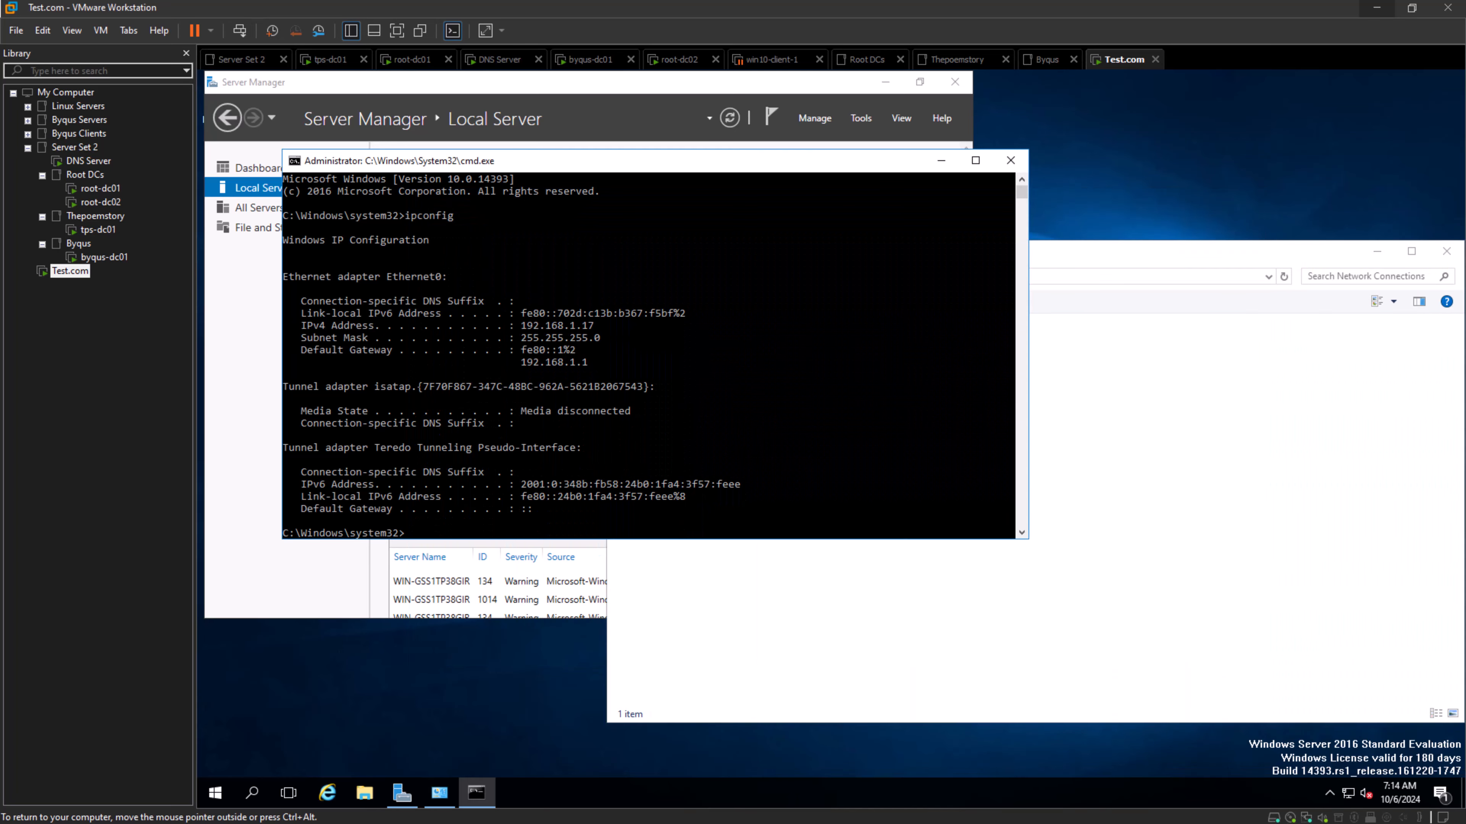
pyautogui.moveTo(597, 326); pyautogui.dragTo(524, 327)
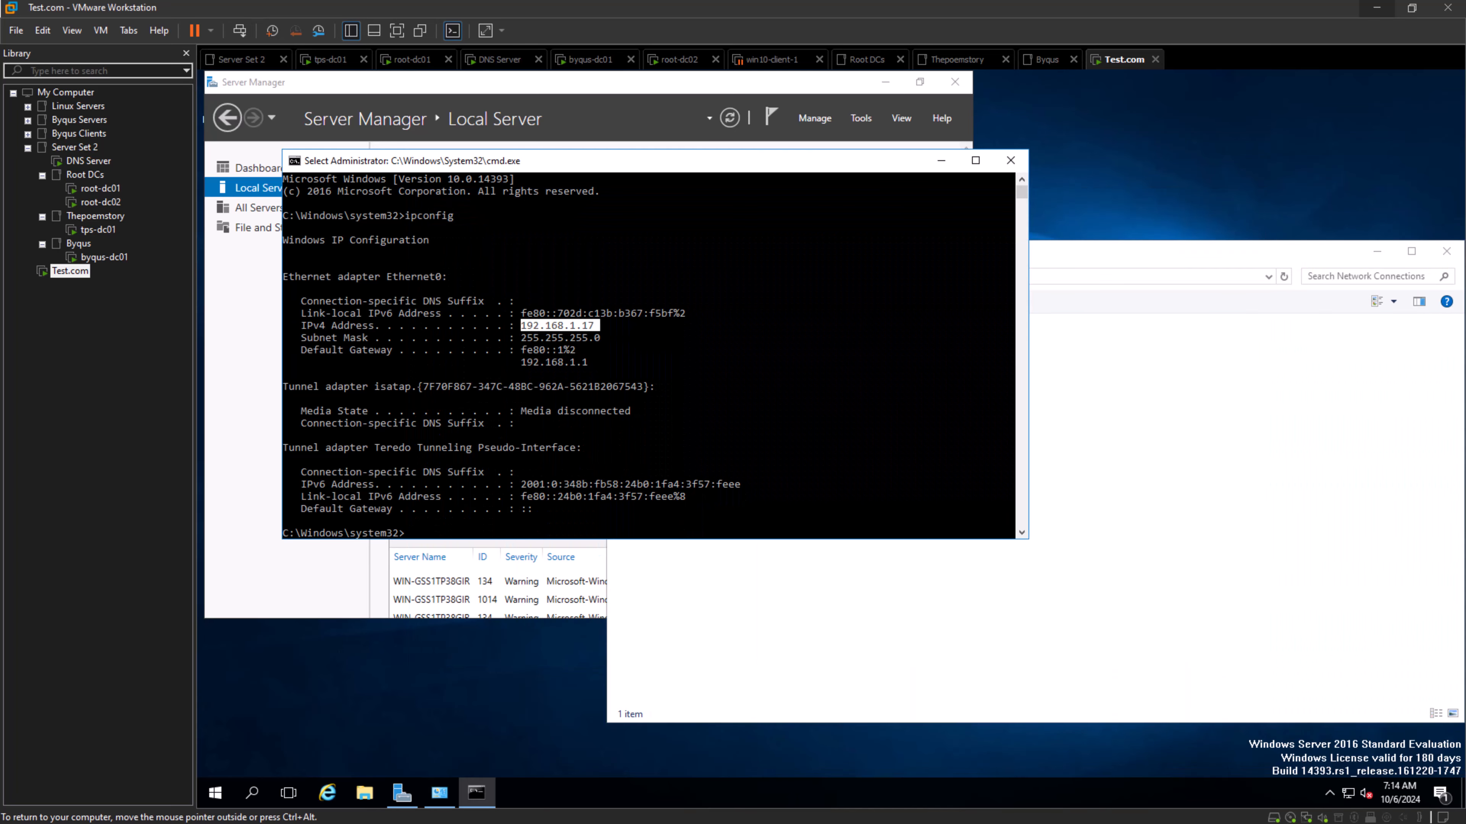
pyautogui.rightClick(523, 327)
# - Open the Internet Protocol Version 4 properties of Ethernet0 and switch to a manually assigned IP address
pyautogui.hotkey('alt', 'Tab')
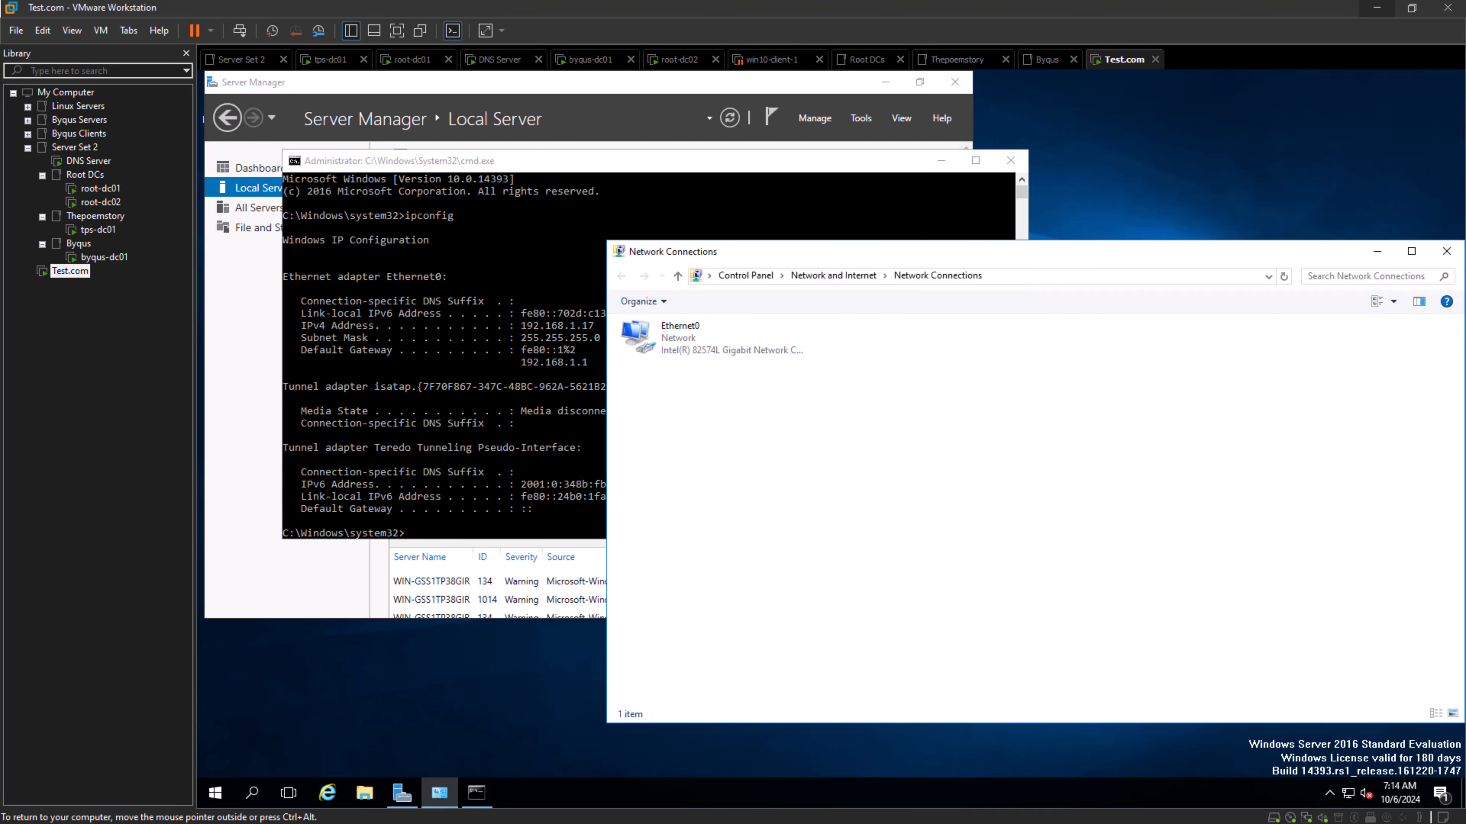
pyautogui.click(680, 338)
pyautogui.rightClick(701, 339)
pyautogui.click(728, 490)
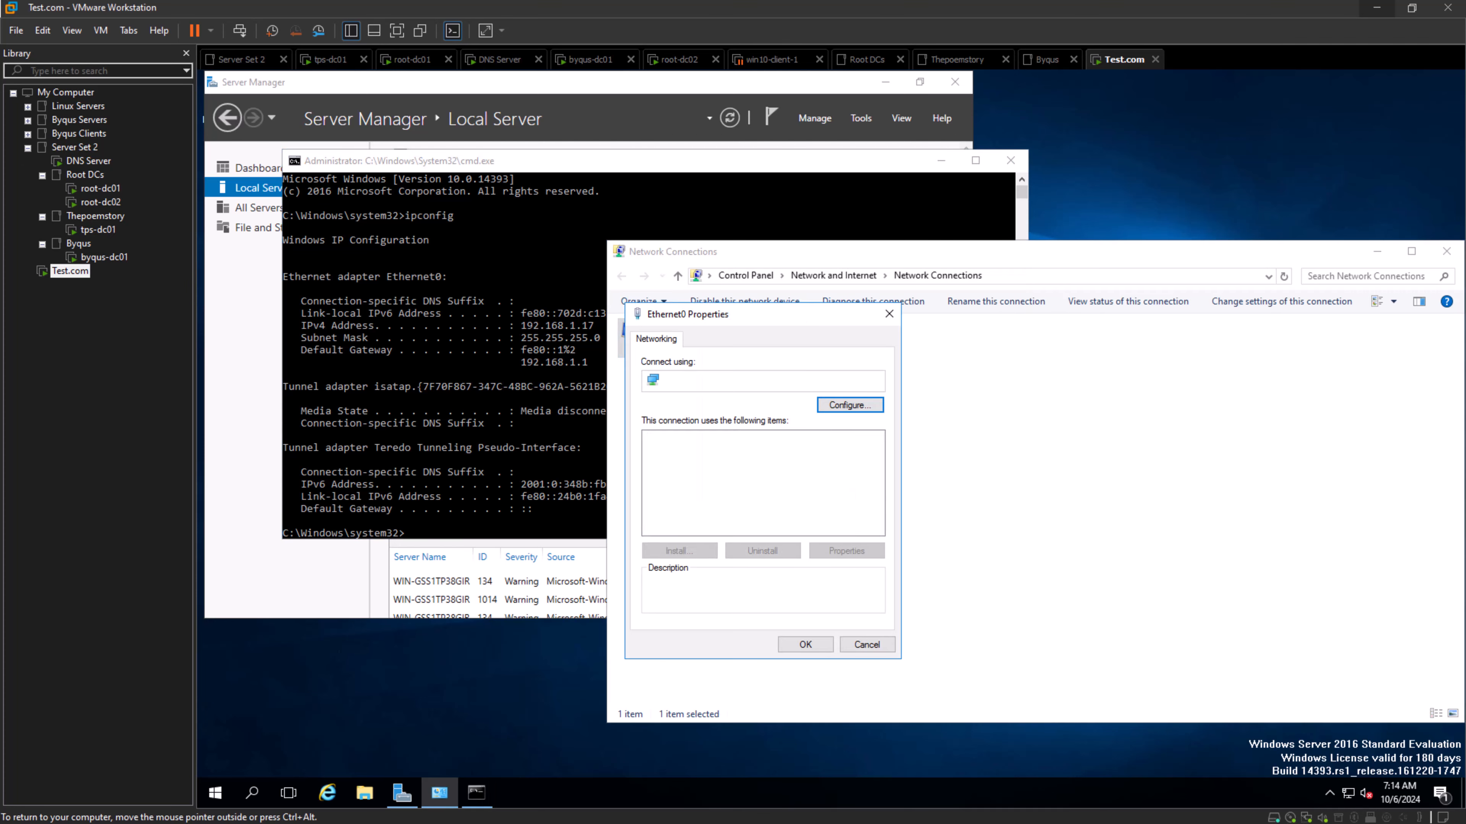
pyautogui.click(751, 477)
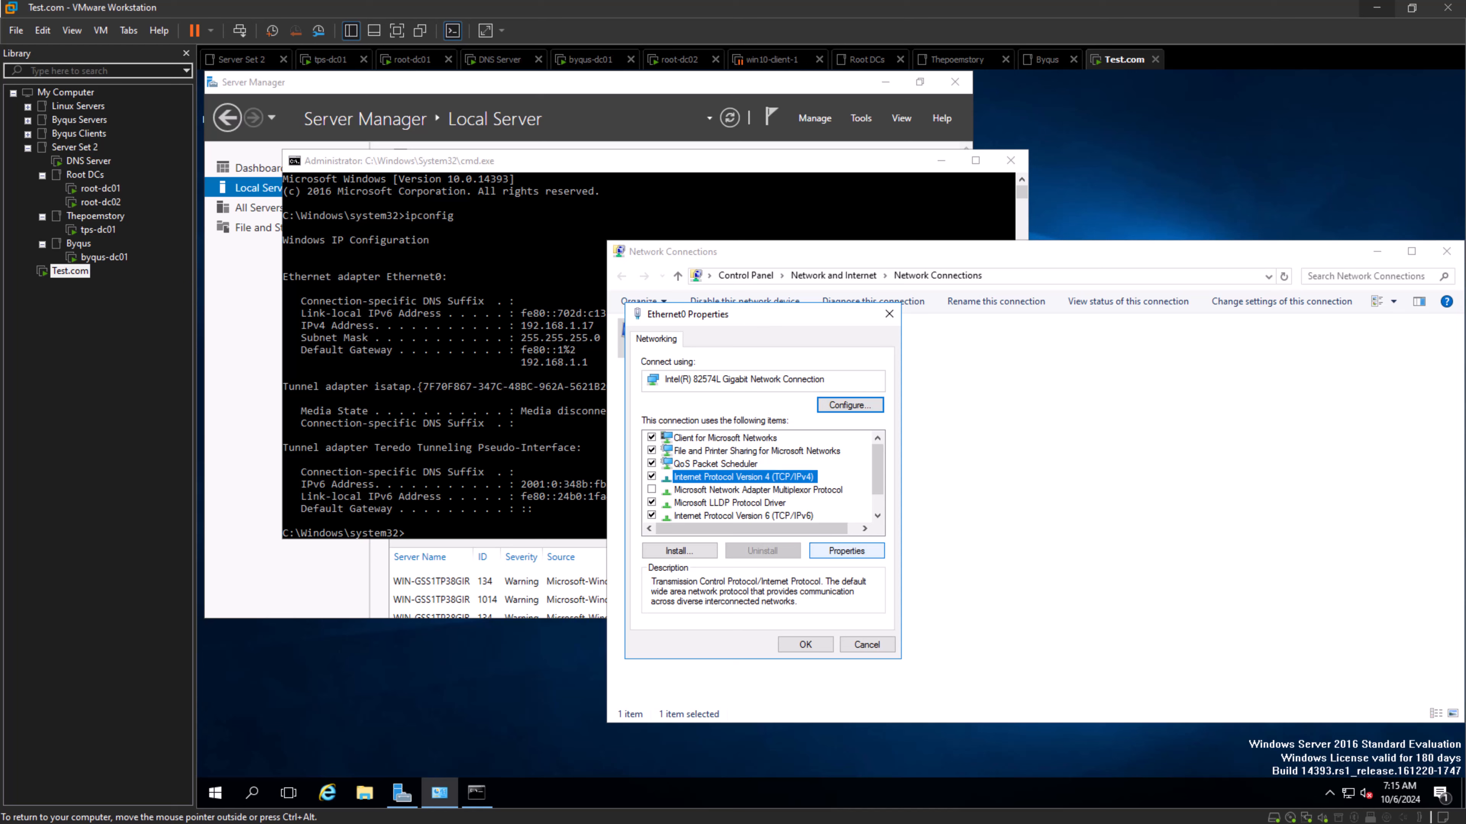
pyautogui.click(847, 551)
pyautogui.click(705, 483)
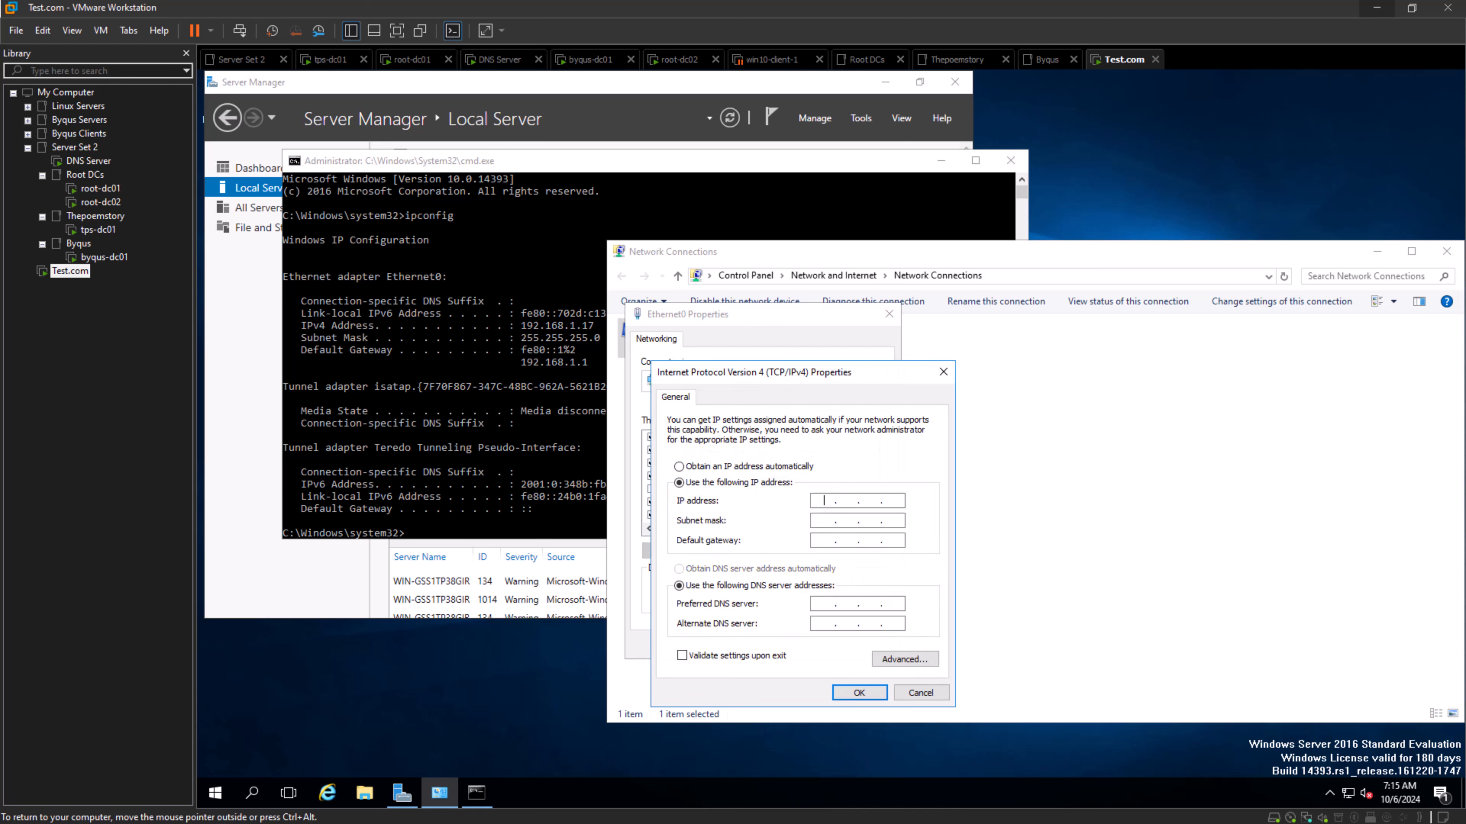
# - Set IP address 192.168.1.17, subnet mask 255.255.255.0, default gateway 192.168.1.1 and preferred DNS server 192.168.1.16, and apply them to Ethernet0
pyautogui.write('192.168.1.17')
pyautogui.press('Tab')
pyautogui.write('192.168.1.1')
pyautogui.press('Tab')
pyautogui.press('Tab')
pyautogui.write('192 . 168 . 1 . 16')
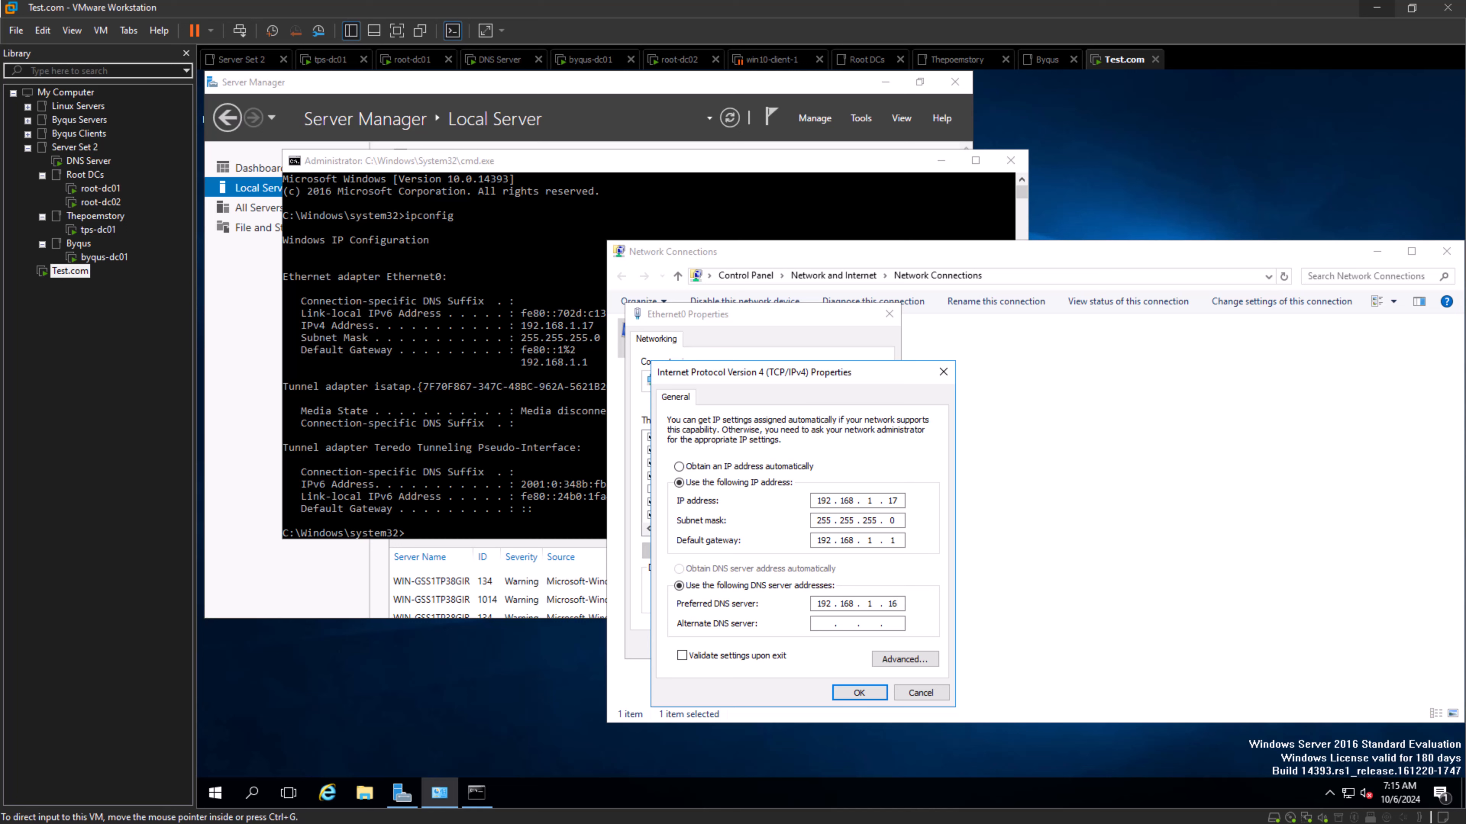
pyautogui.click(859, 693)
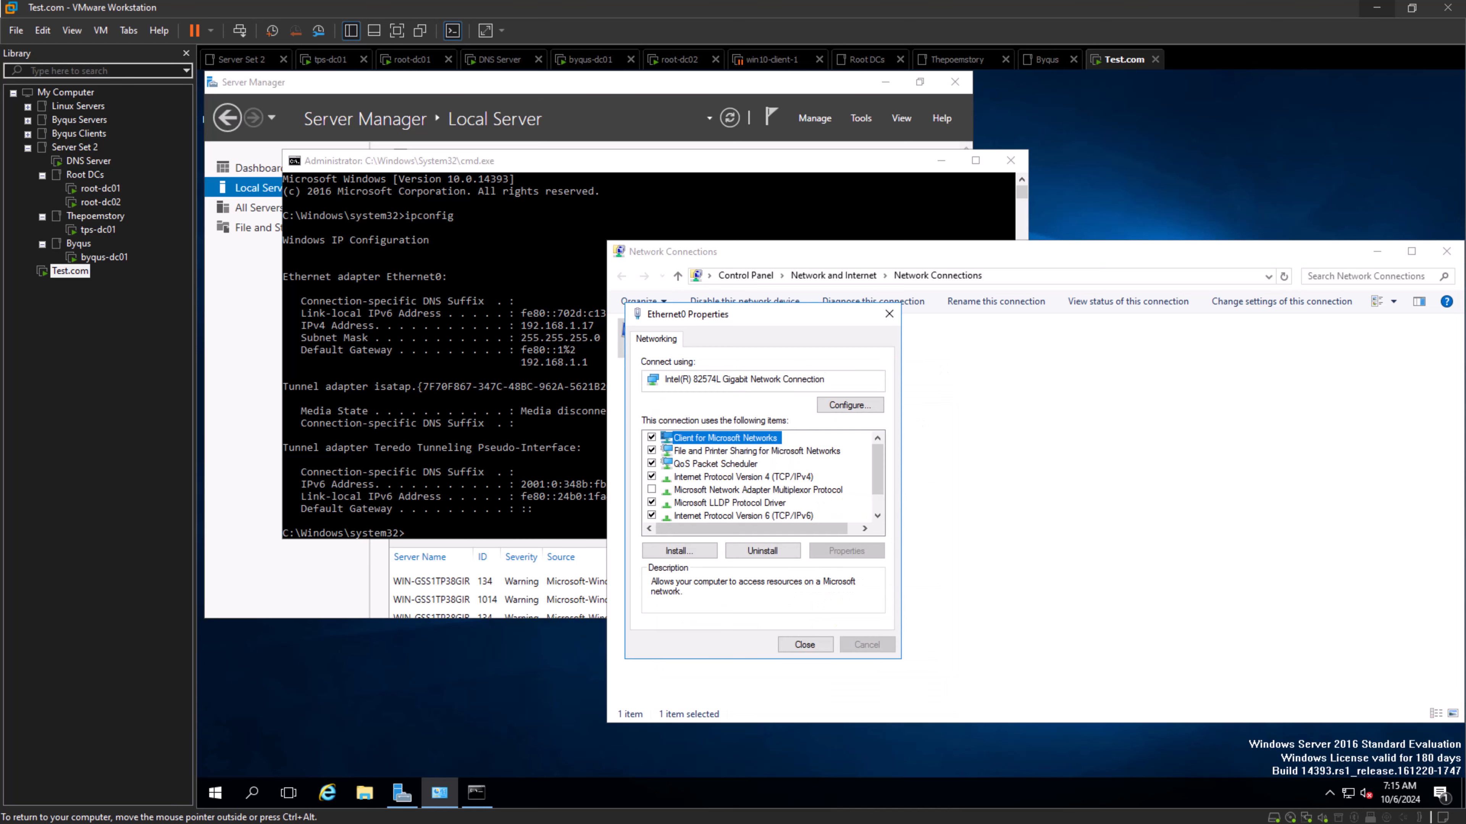
pyautogui.click(805, 645)
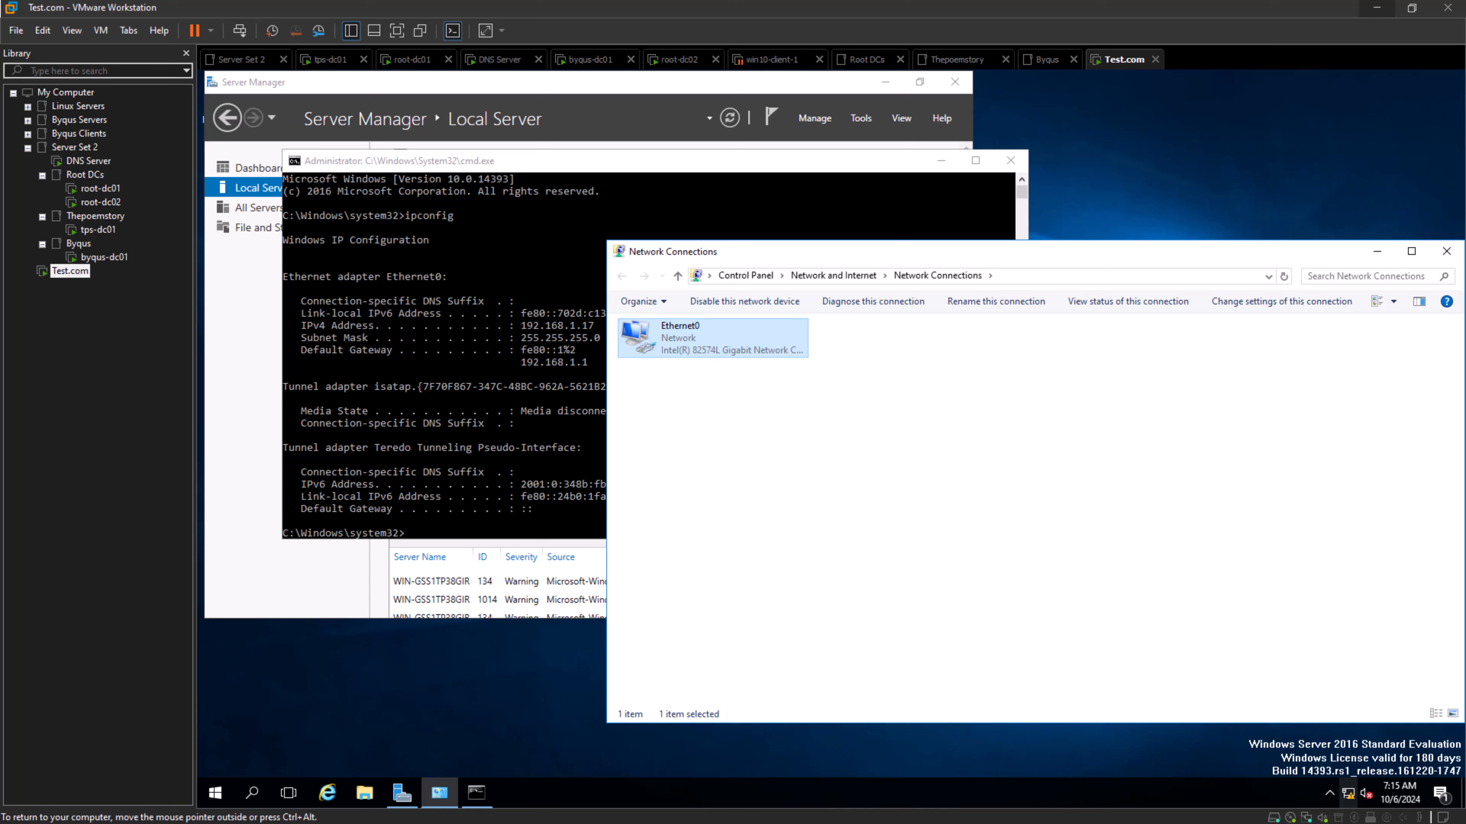
# - Close the network connections and command prompt windows and maximize Server Manager
pyautogui.moveTo(1348, 794)
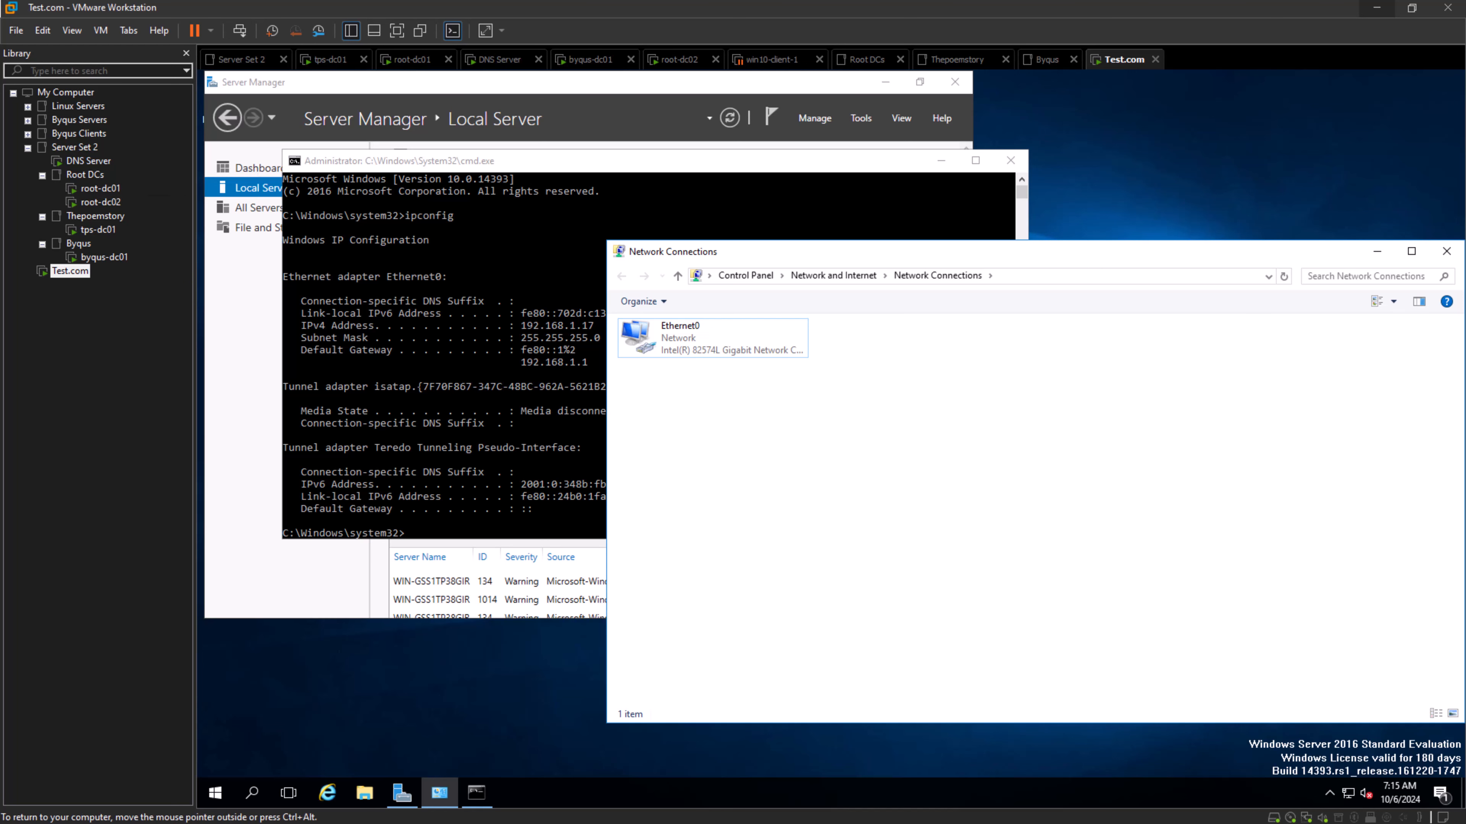
pyautogui.click(1446, 252)
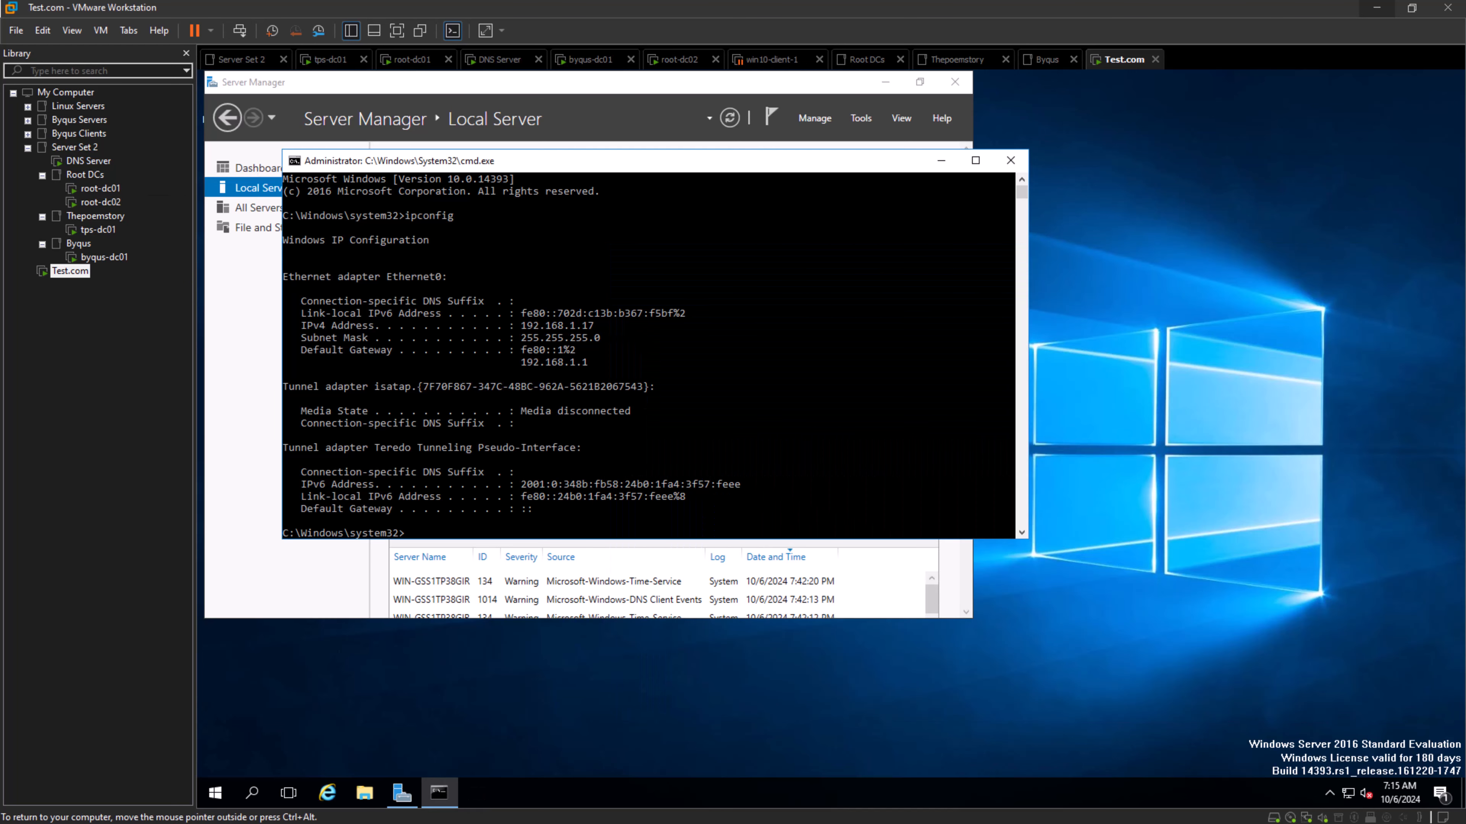
pyautogui.click(1010, 161)
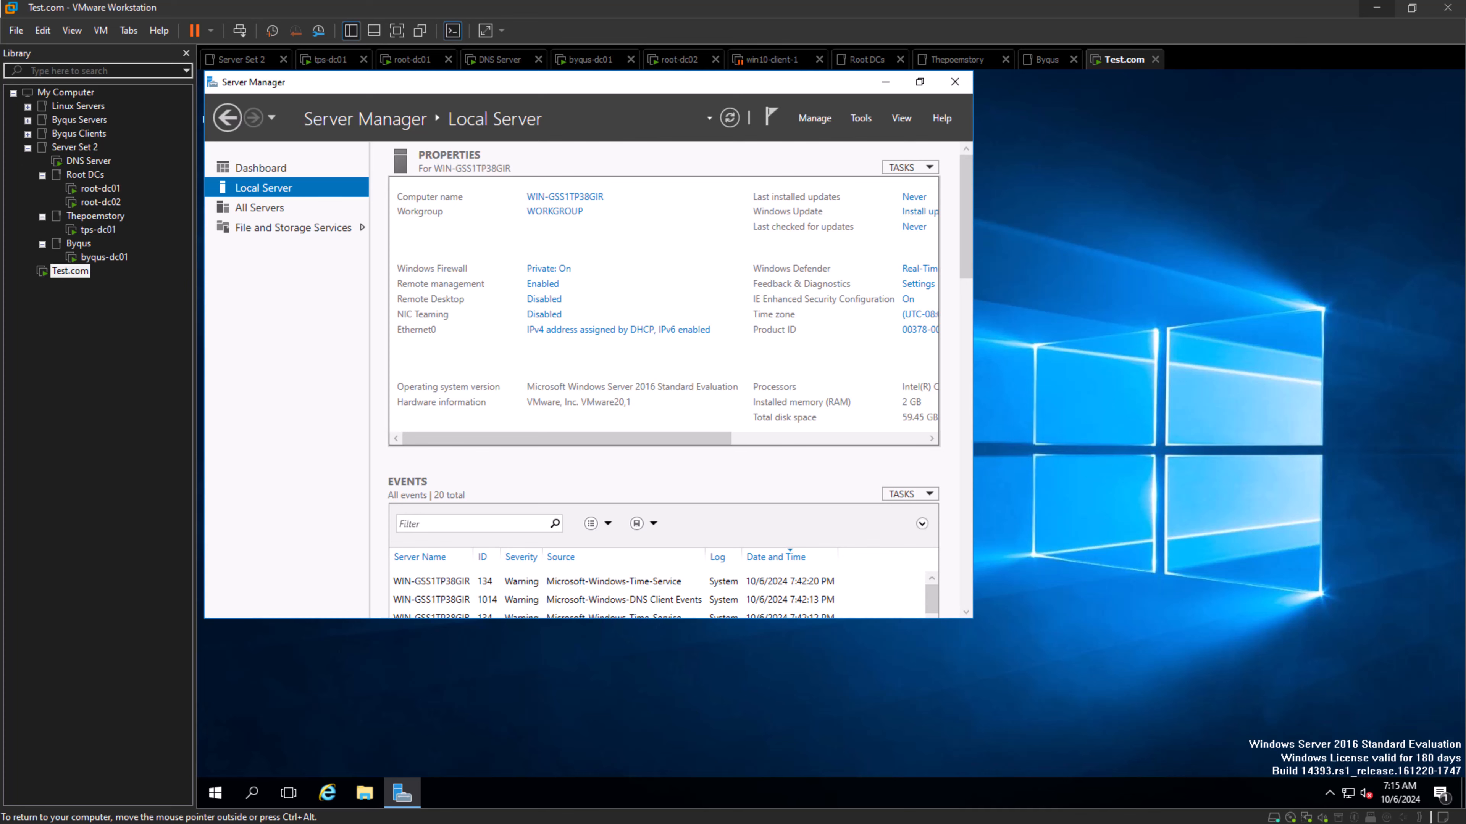
pyautogui.moveTo(837, 82); pyautogui.dragTo(844, 232)
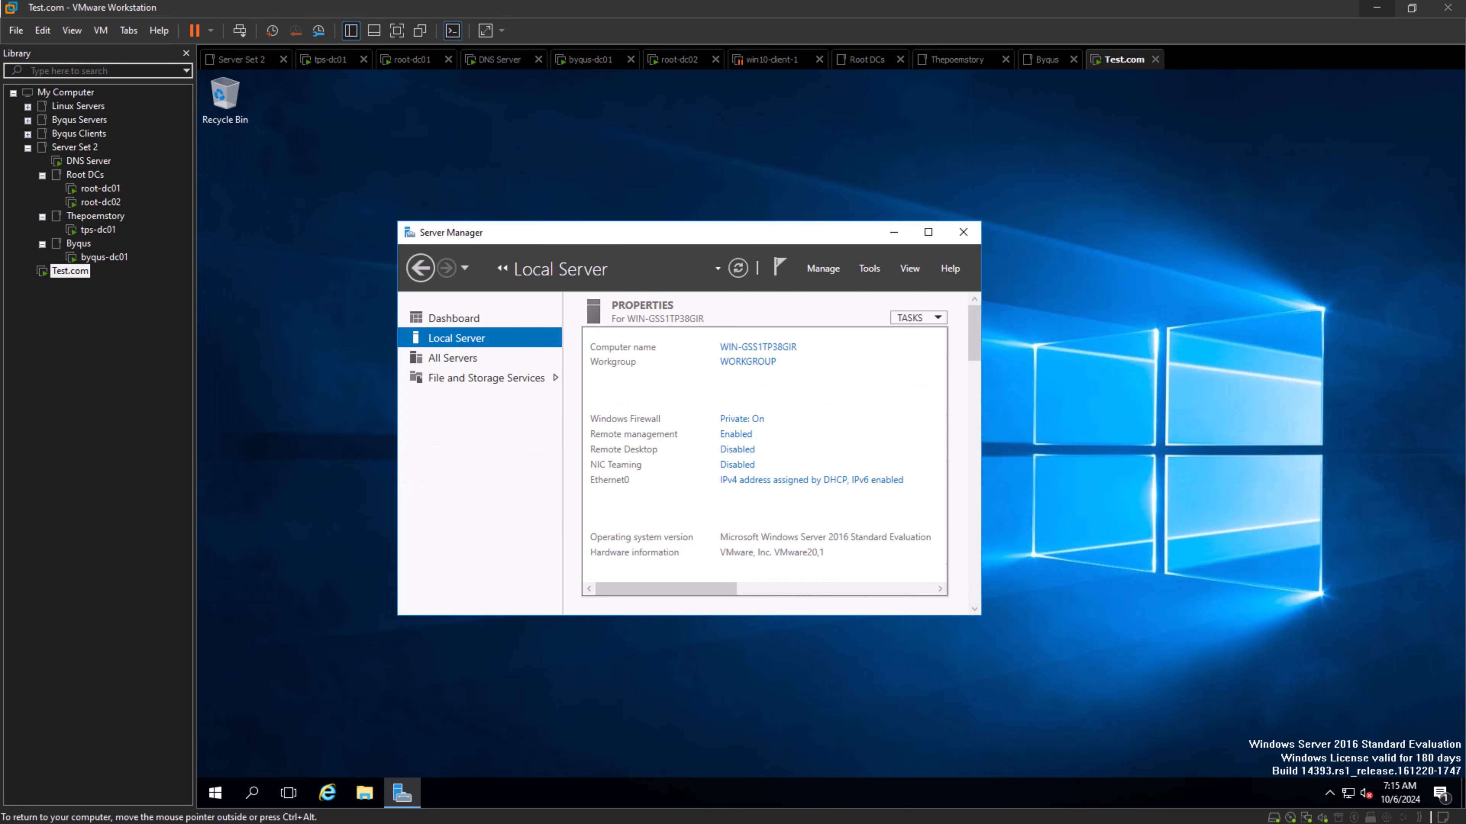
pyautogui.doubleClick(829, 231)
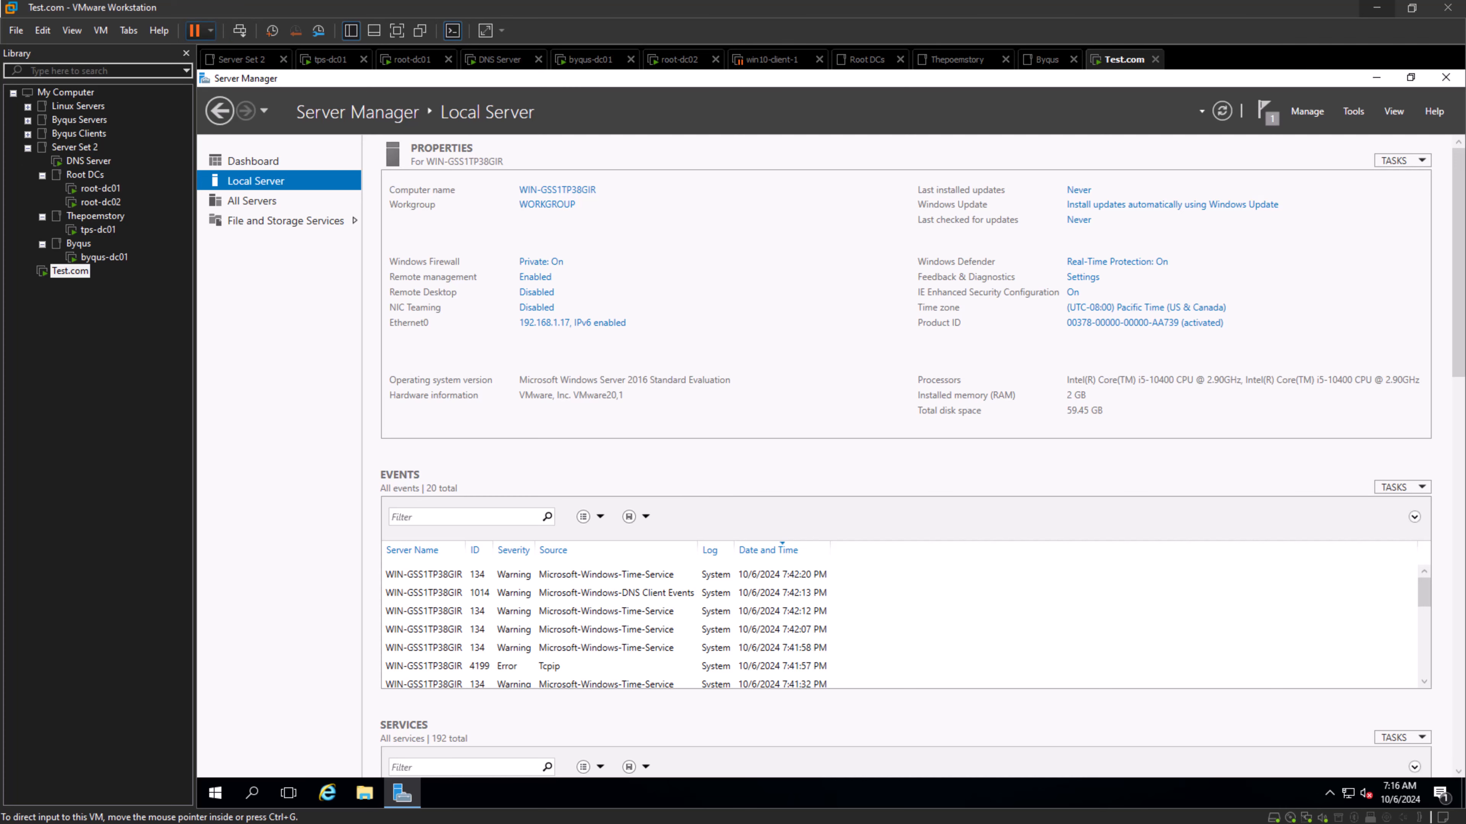
# - Restart the guest operating system of the Test.com virtual machine
pyautogui.click(210, 31)
pyautogui.click(240, 102)
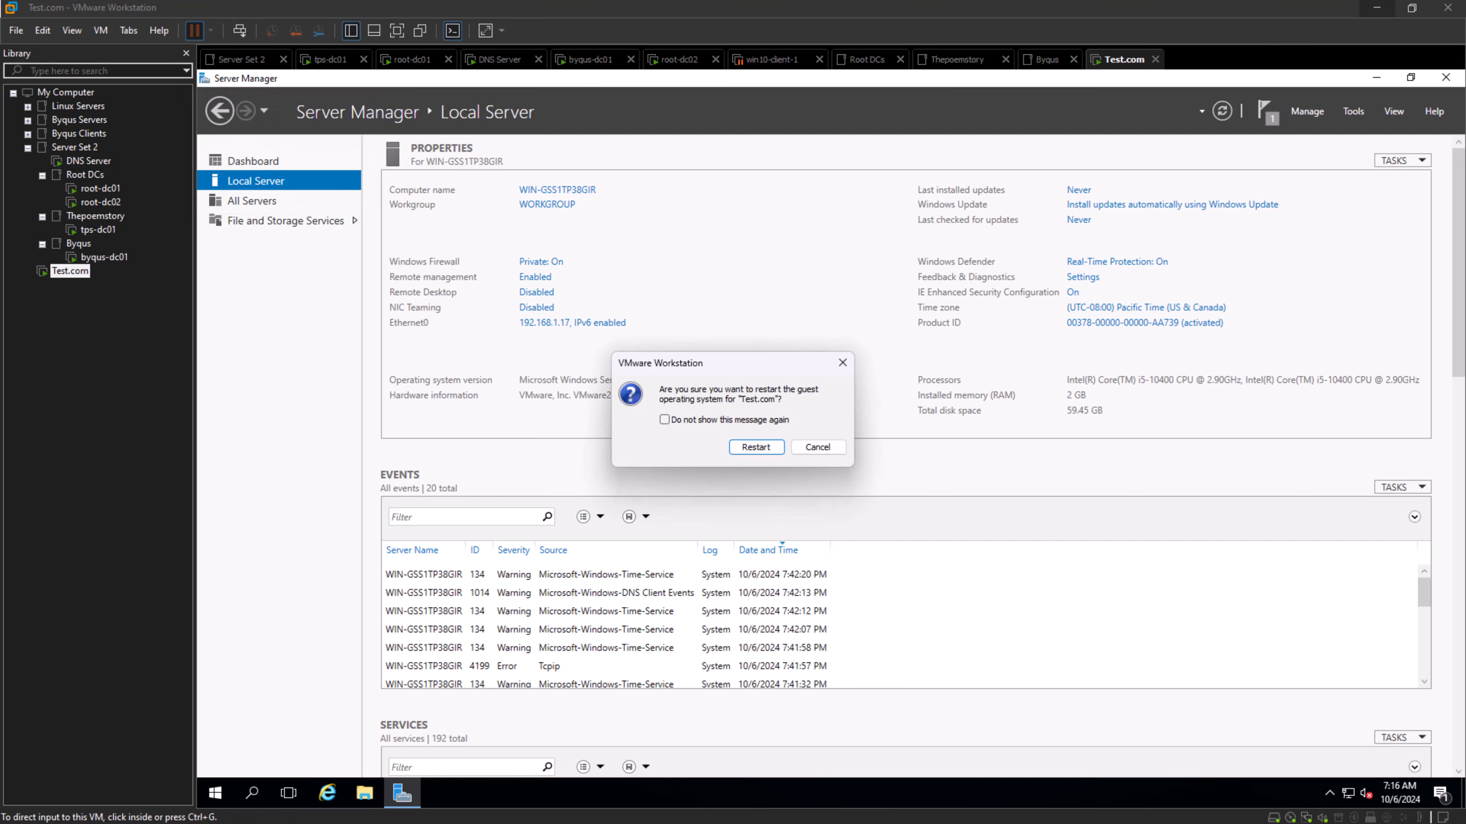
pyautogui.press('Return')
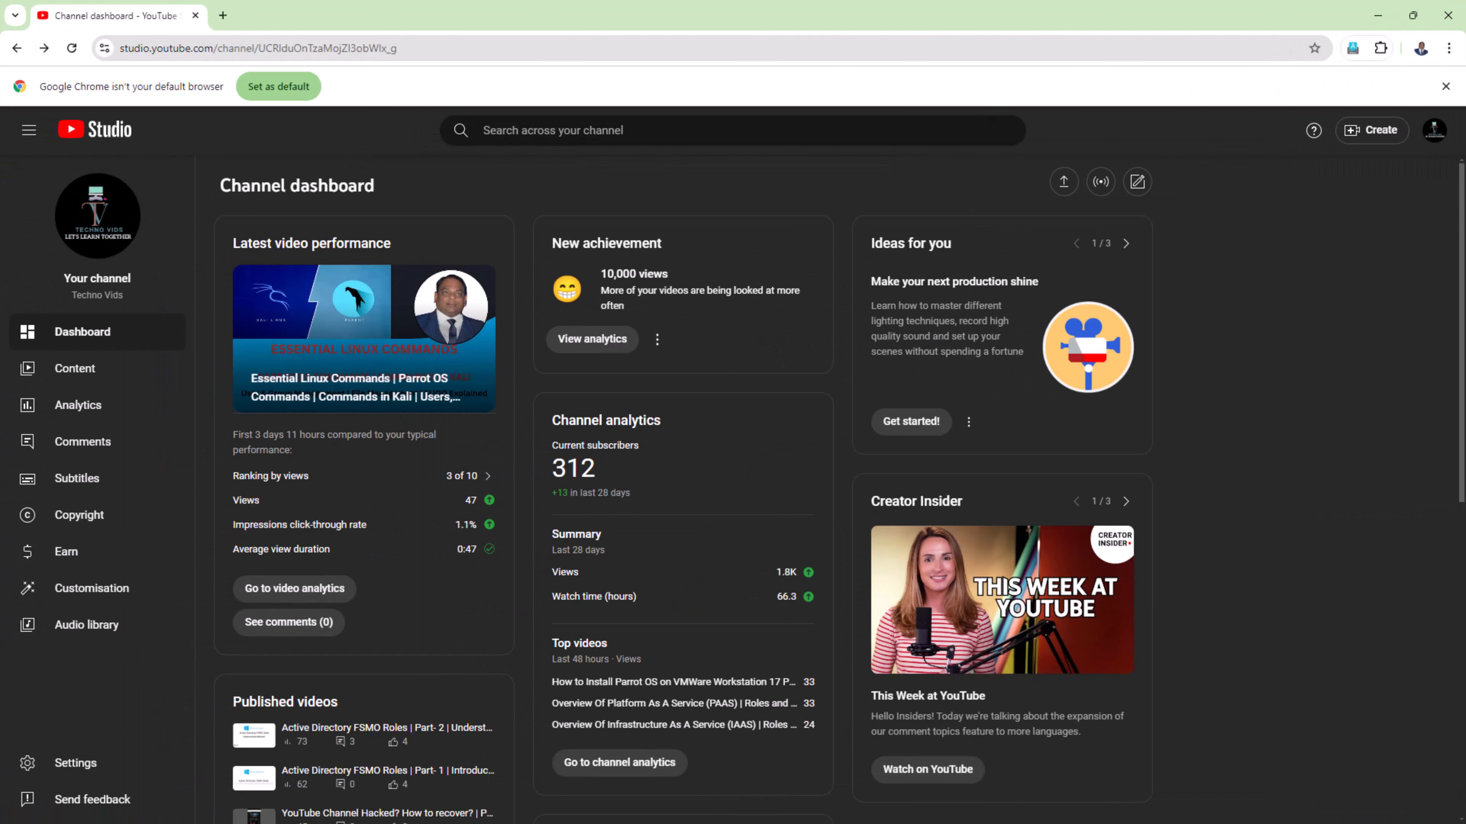
# - Reload YouTube Studio in Chrome, examine the channel analytics overview and top content list, and return to VMware Workstation
pyautogui.click(71, 48)
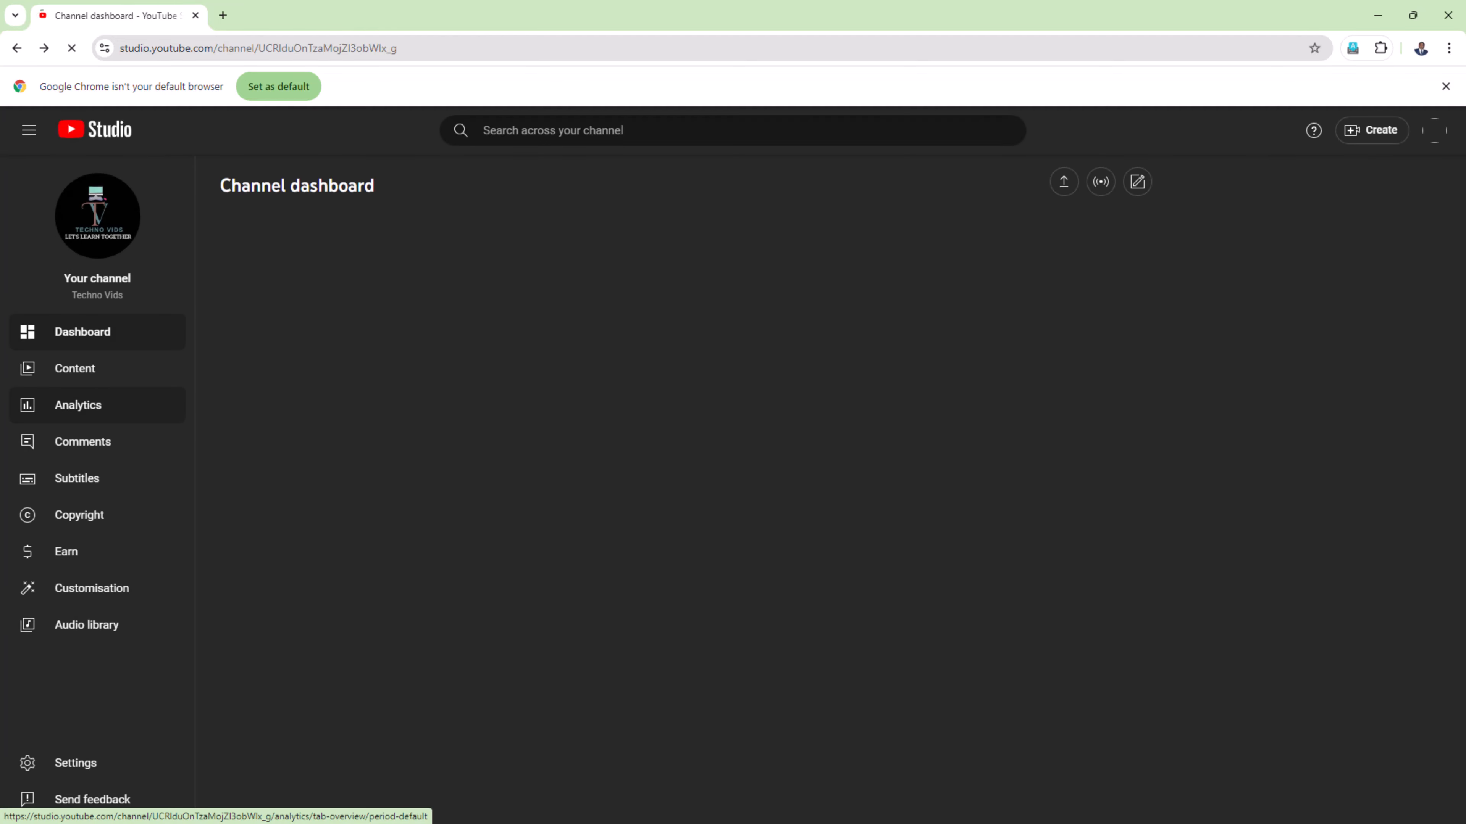
pyautogui.click(78, 404)
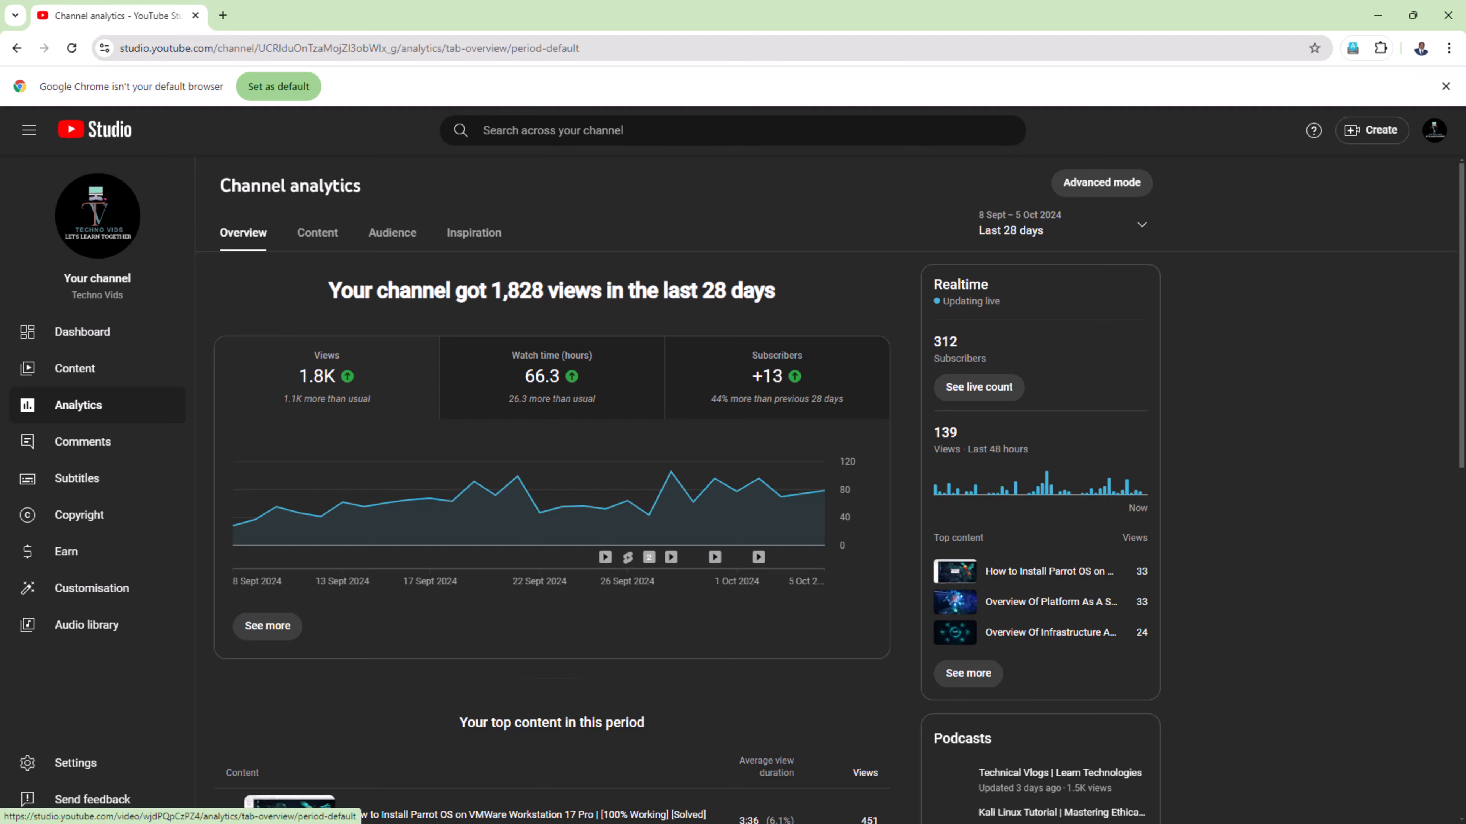
pyautogui.scroll(-5, 552, 491)
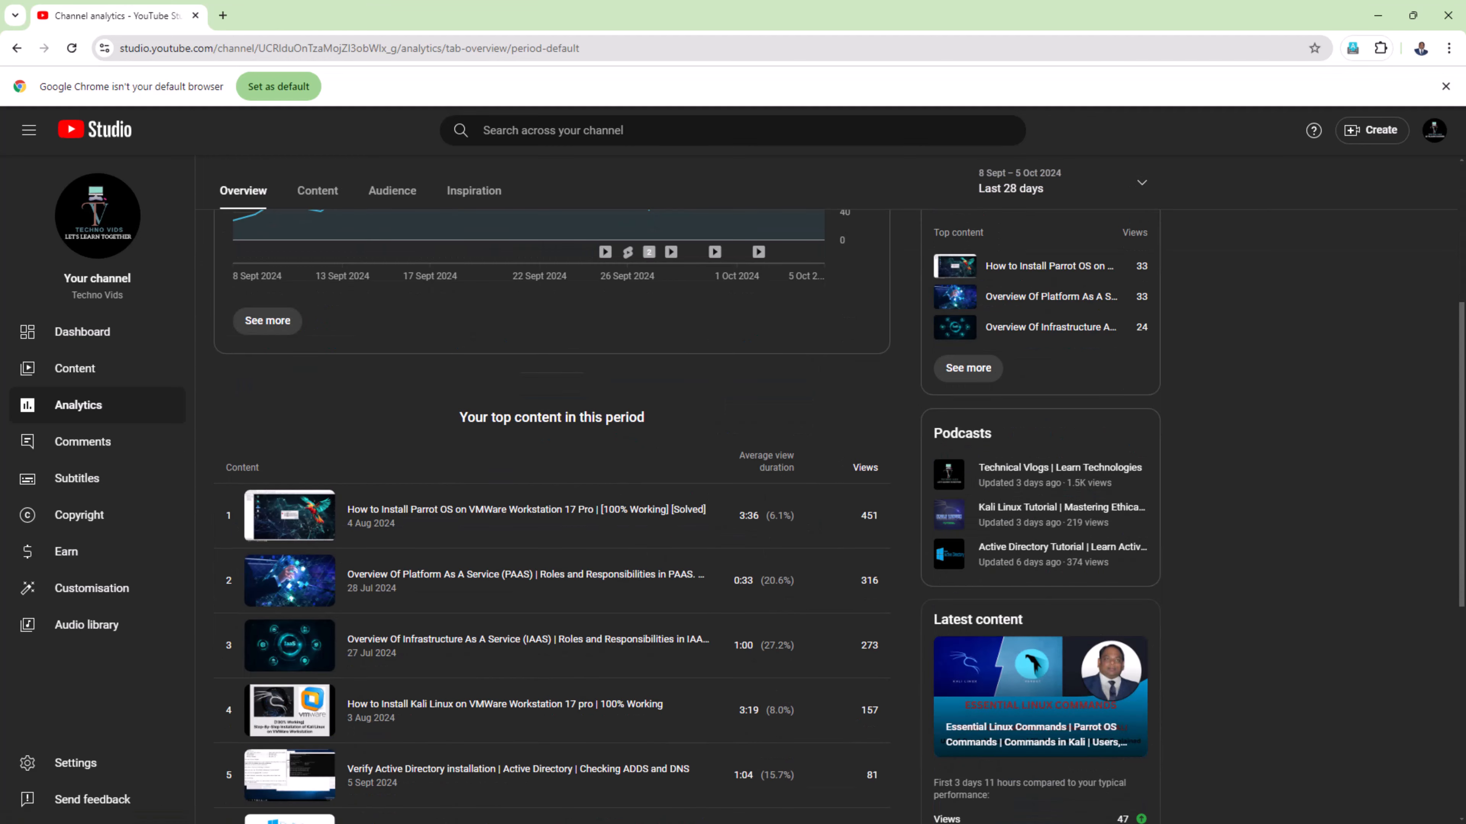
pyautogui.scroll(-6, 551, 520)
pyautogui.scroll(2, 551, 519)
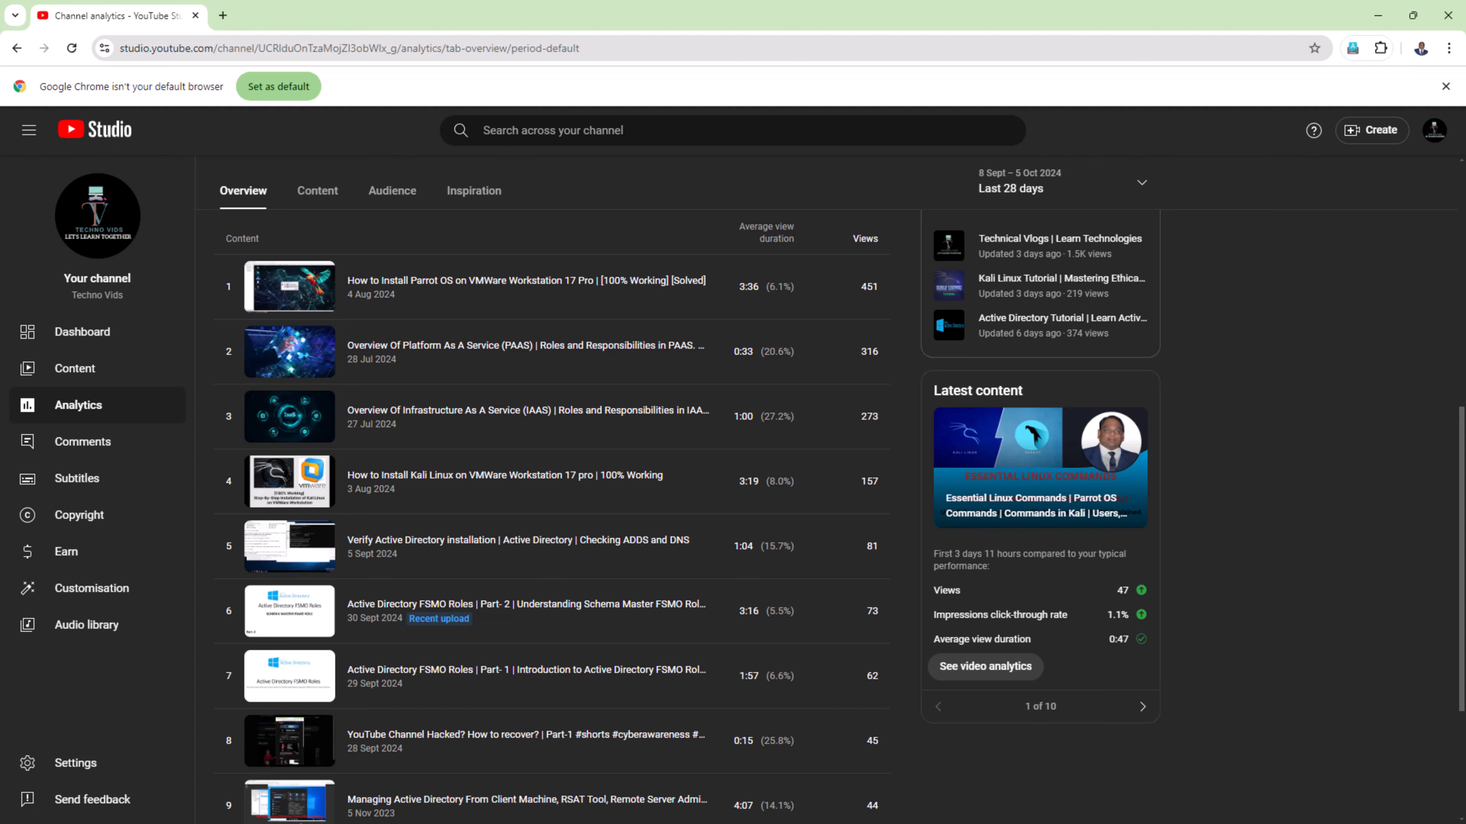
pyautogui.click(1378, 15)
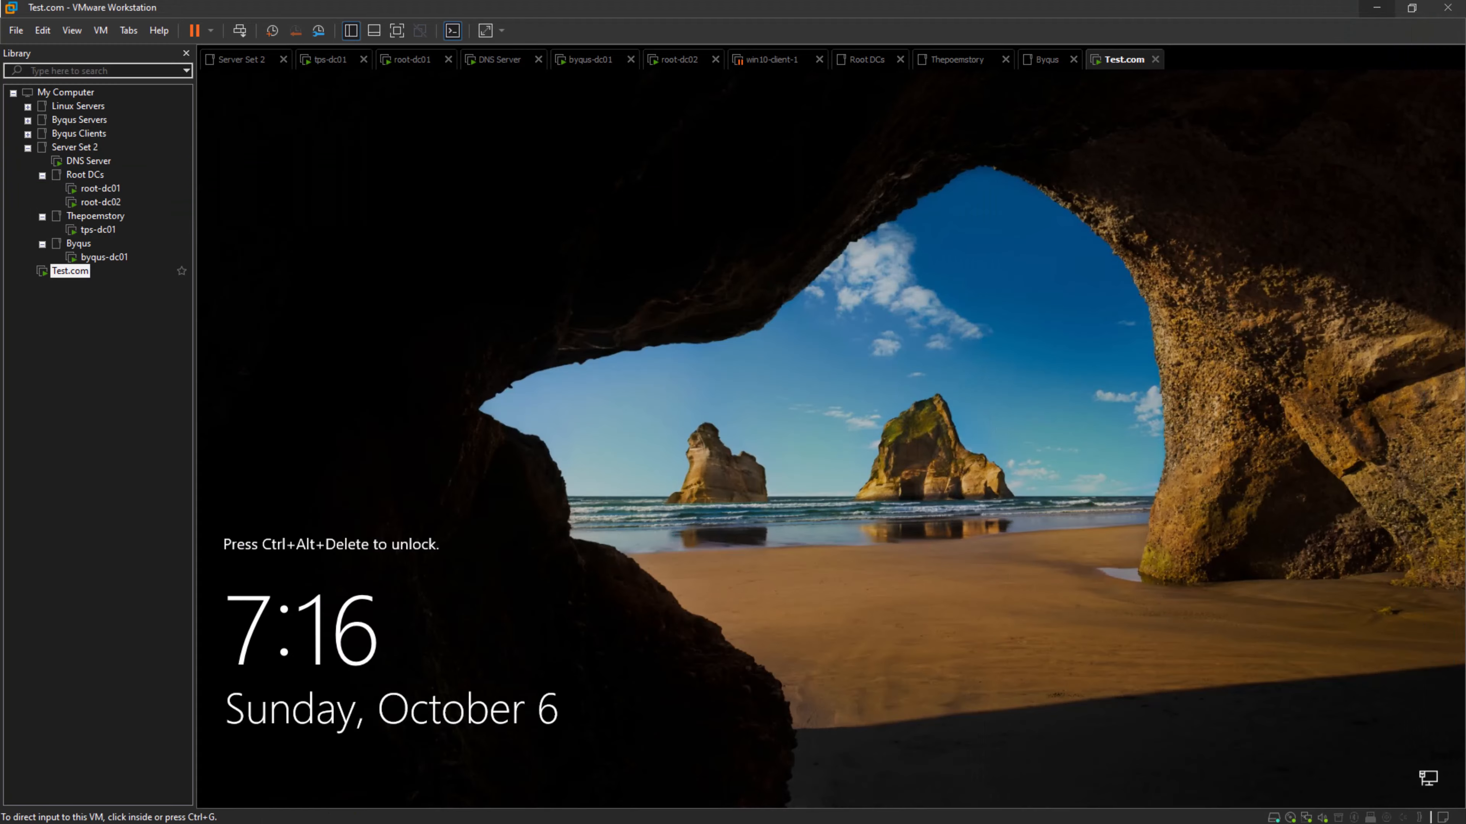
# - Unlock the Test.com virtual machine and sign in as Administrator by entering the account password
pyautogui.click(239, 31)
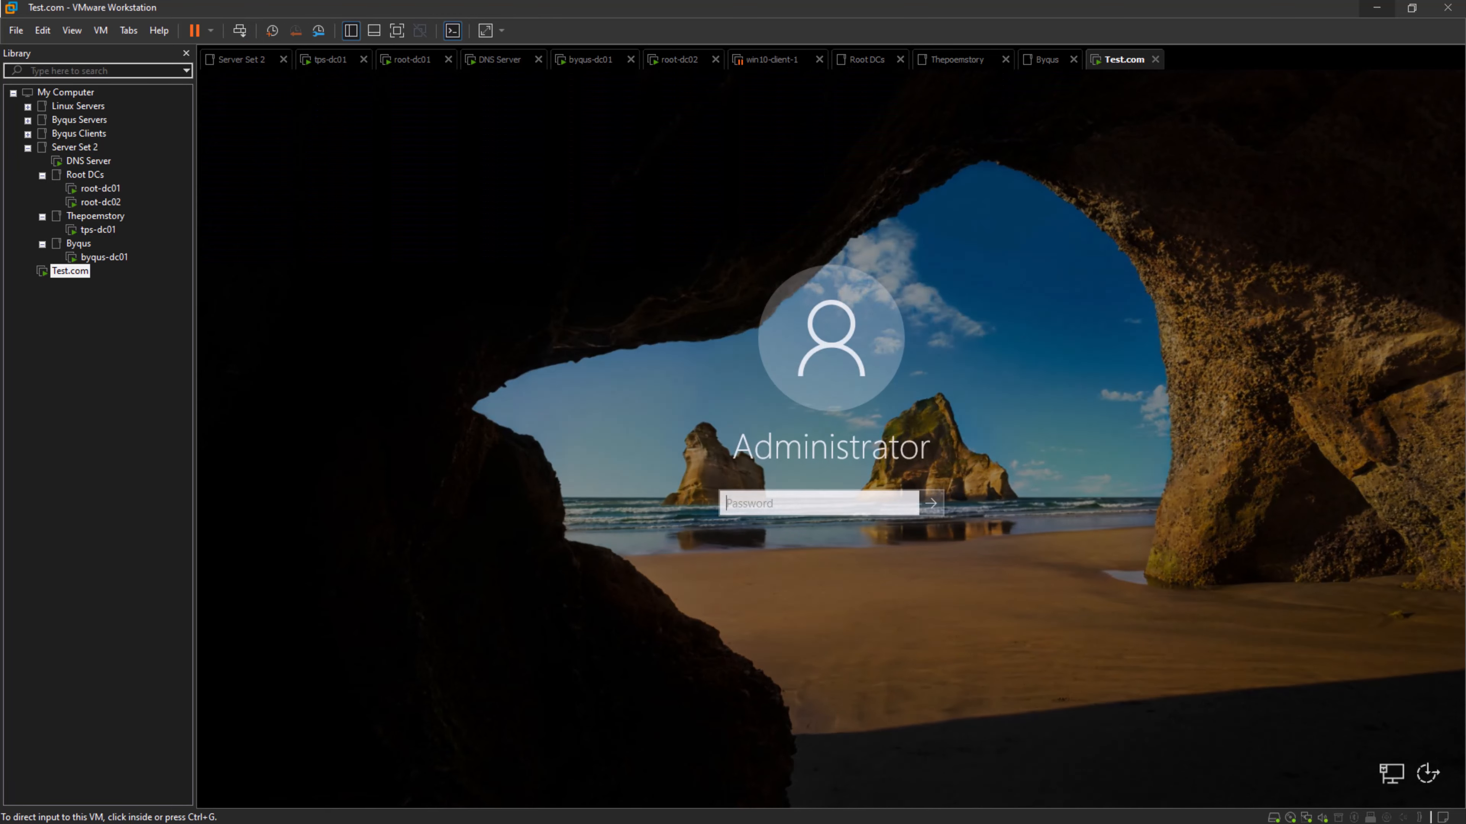
pyautogui.click(819, 503)
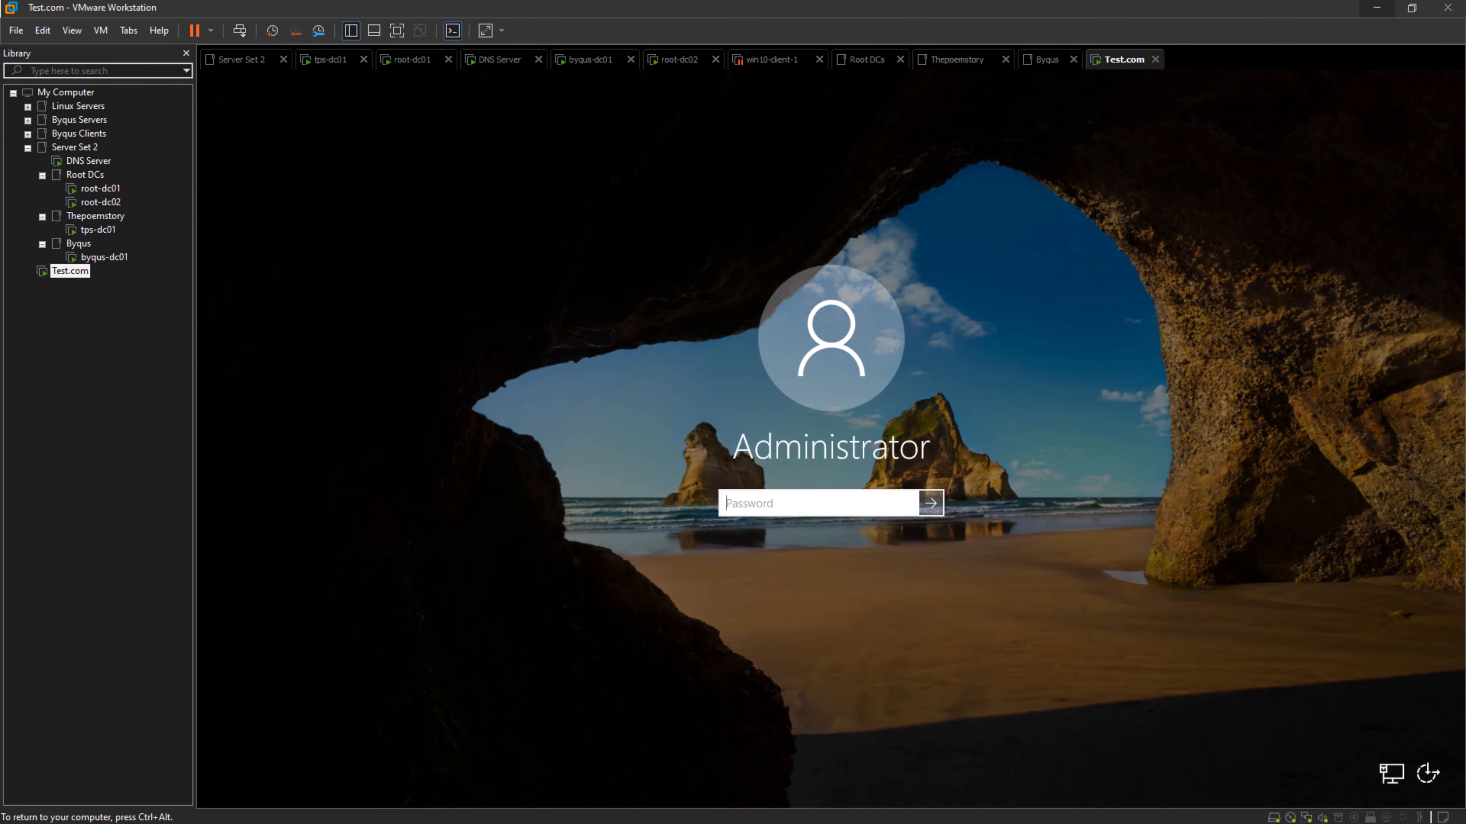
pyautogui.write('••')
pyautogui.press('BackSpace')
pyautogui.press('BackSpace')
pyautogui.write('•••••••••••••')
pyautogui.press('Return')
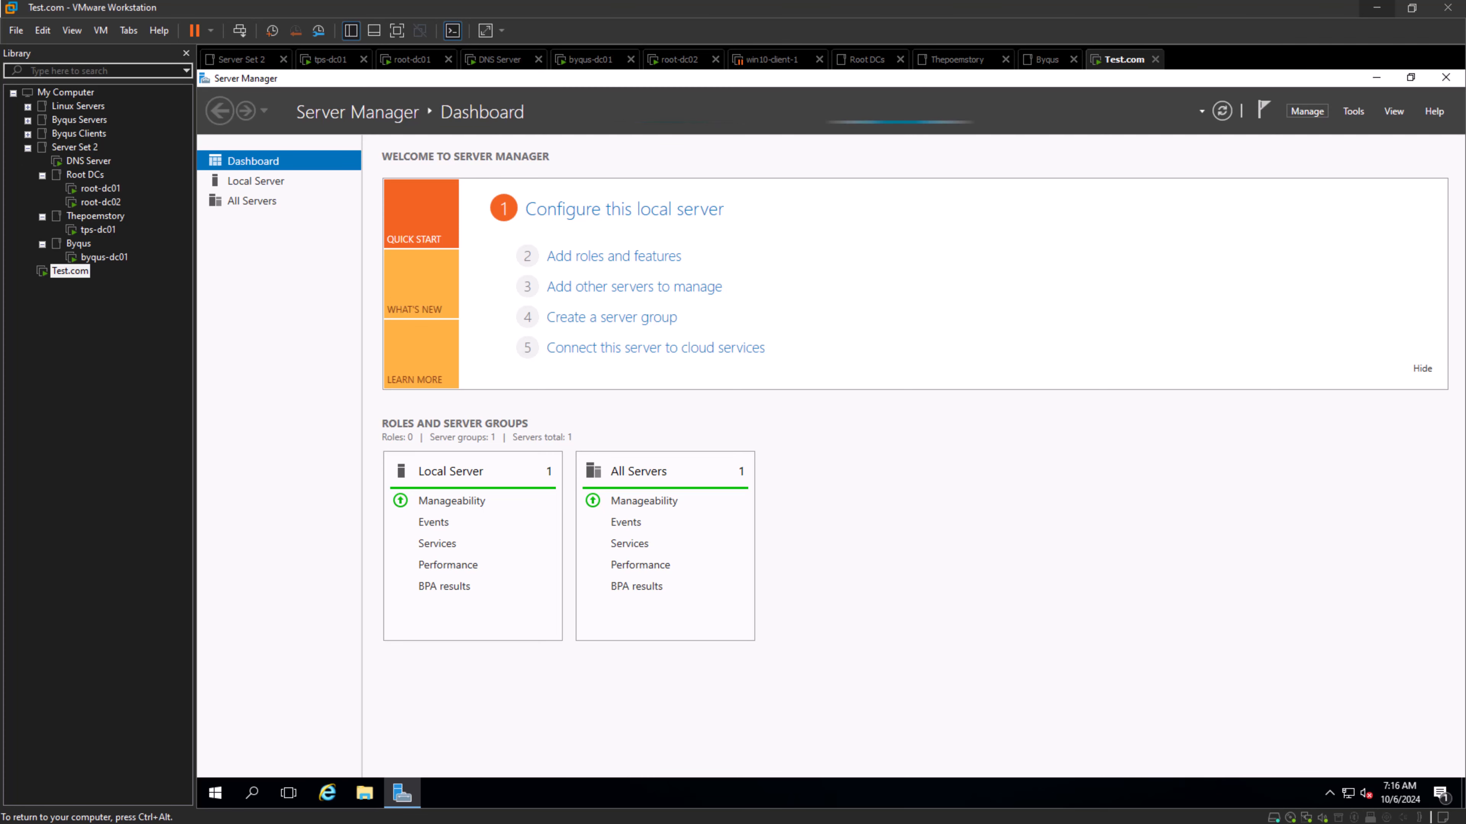
# - Start adding roles and features from the Local Server page and advance to server role selection with test-dc01 as destination
pyautogui.click(1307, 111)
pyautogui.click(256, 181)
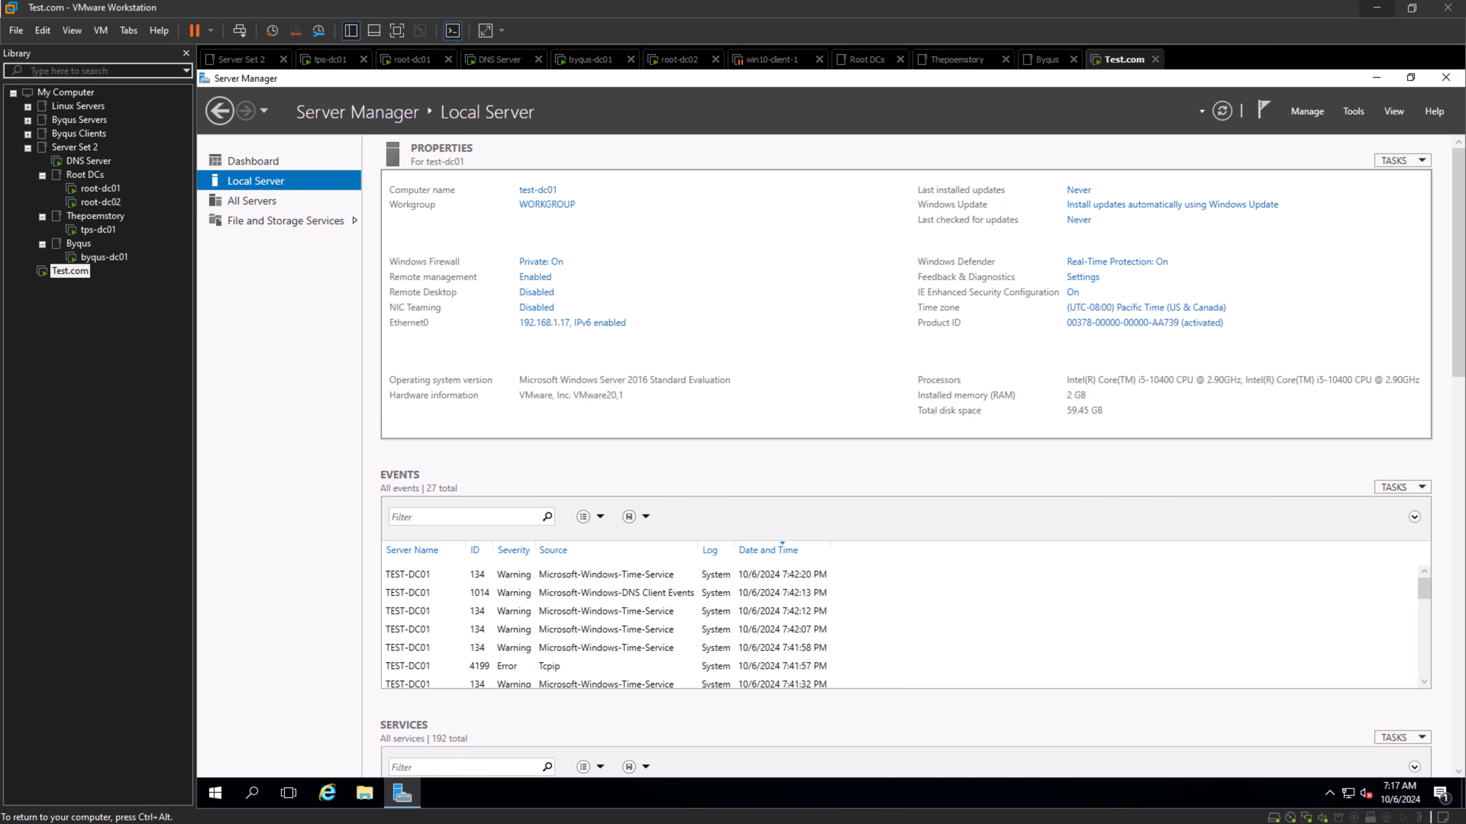
pyautogui.click(1307, 110)
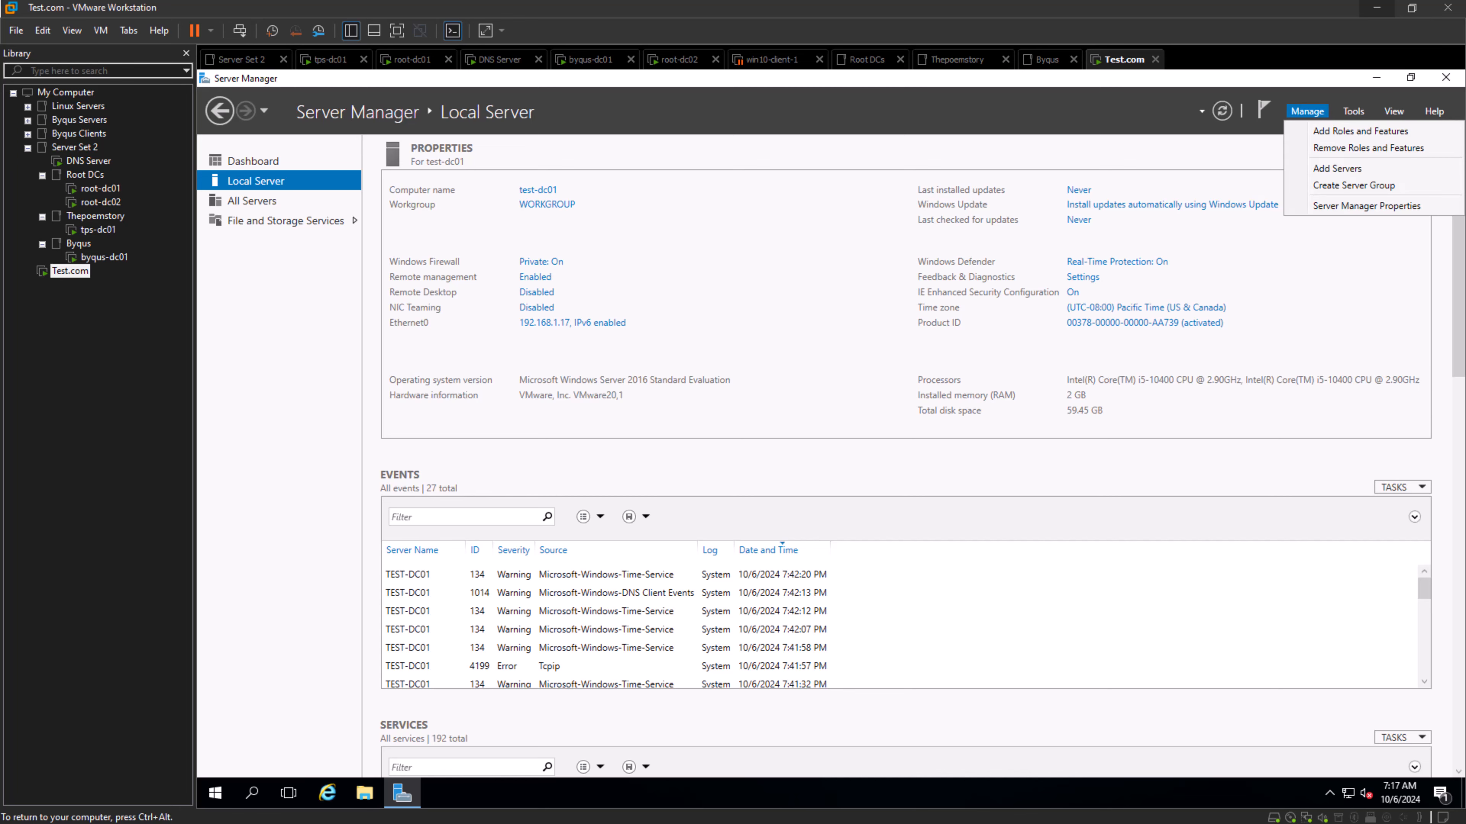
pyautogui.click(1328, 131)
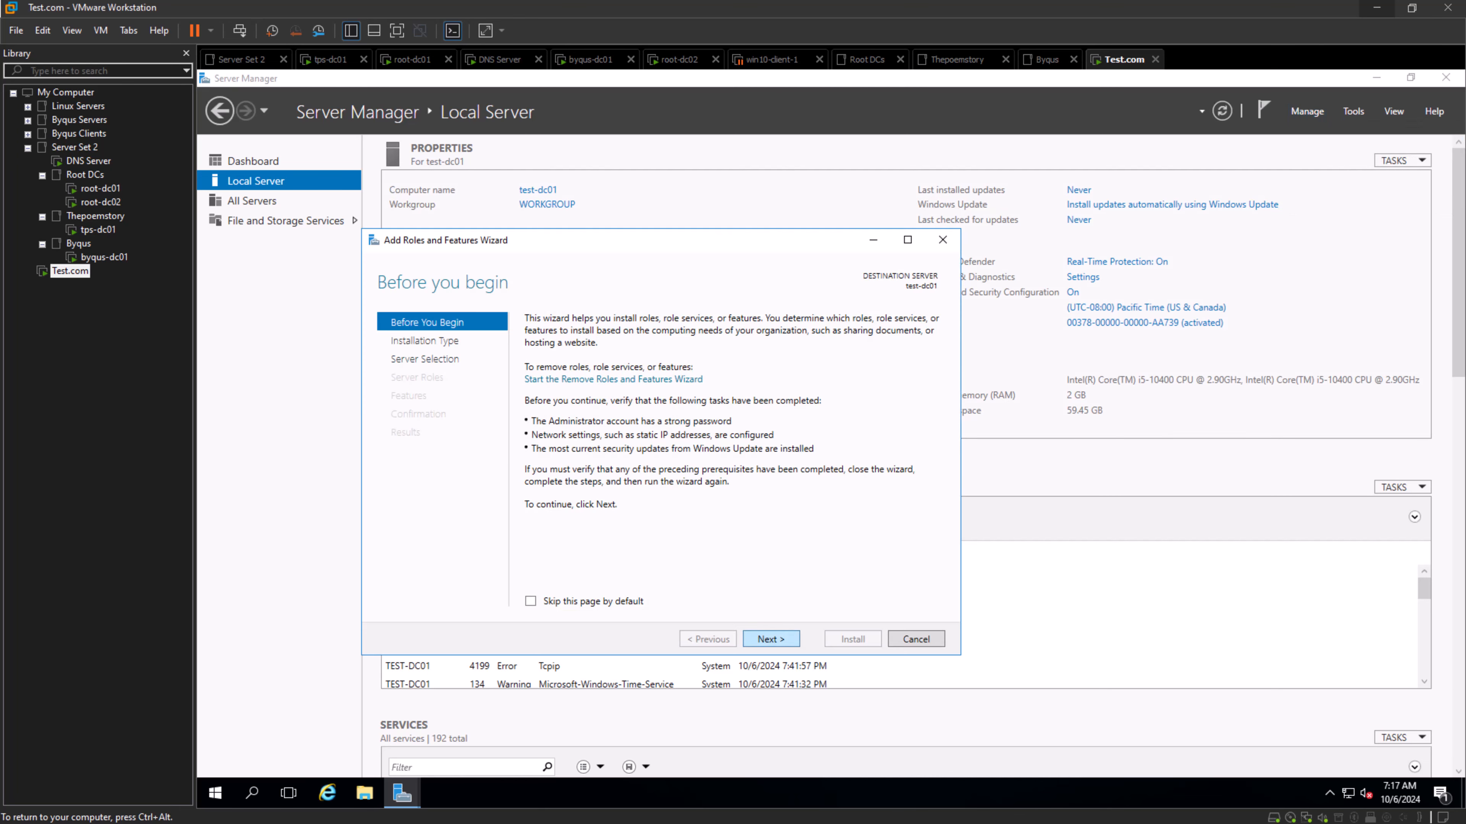
pyautogui.click(771, 639)
pyautogui.click(771, 639)
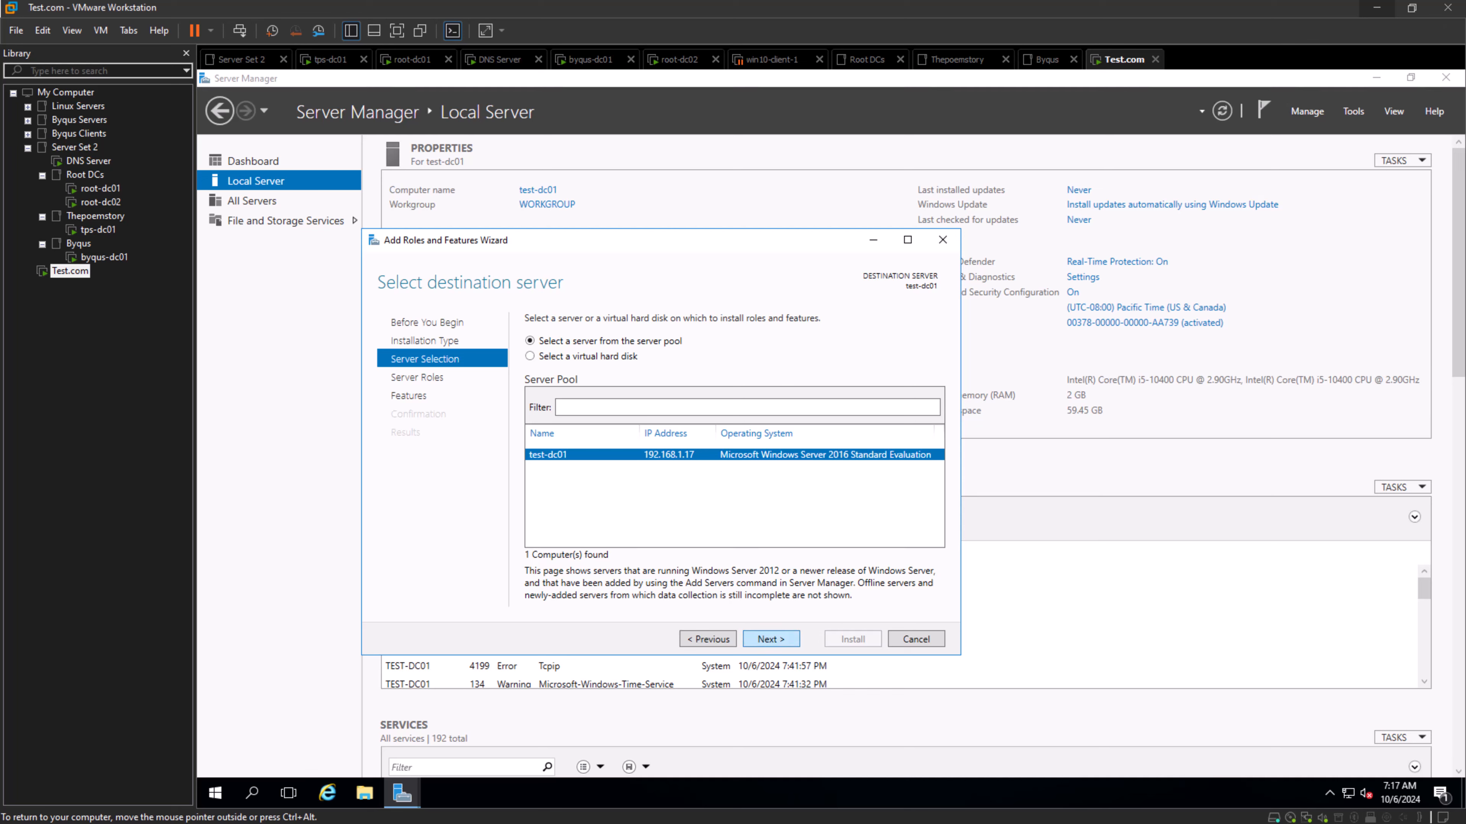
pyautogui.click(771, 639)
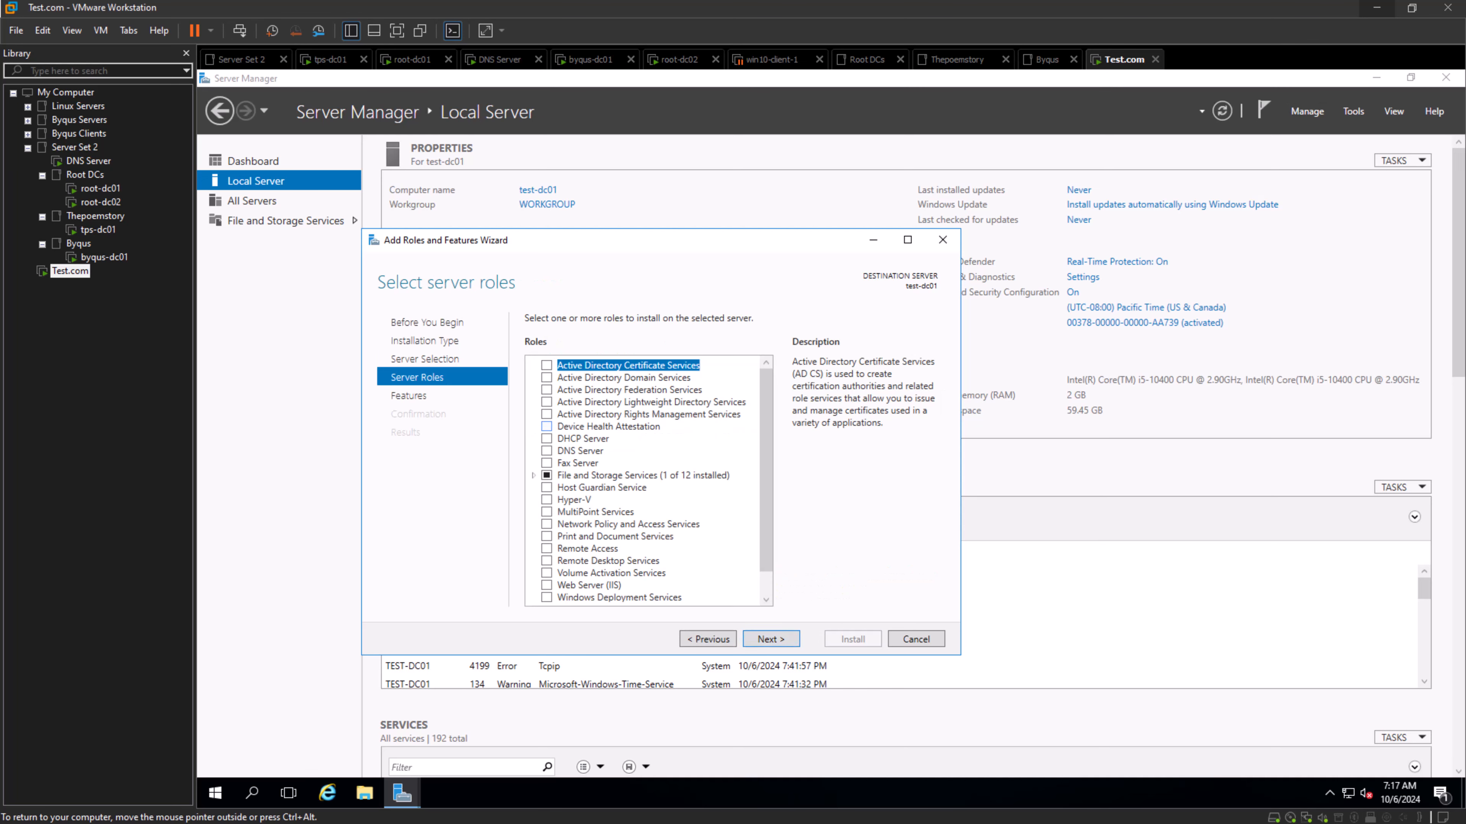
# - Select the Active Directory Domain Services and DNS Server roles, including their required features and management tools
pyautogui.click(545, 414)
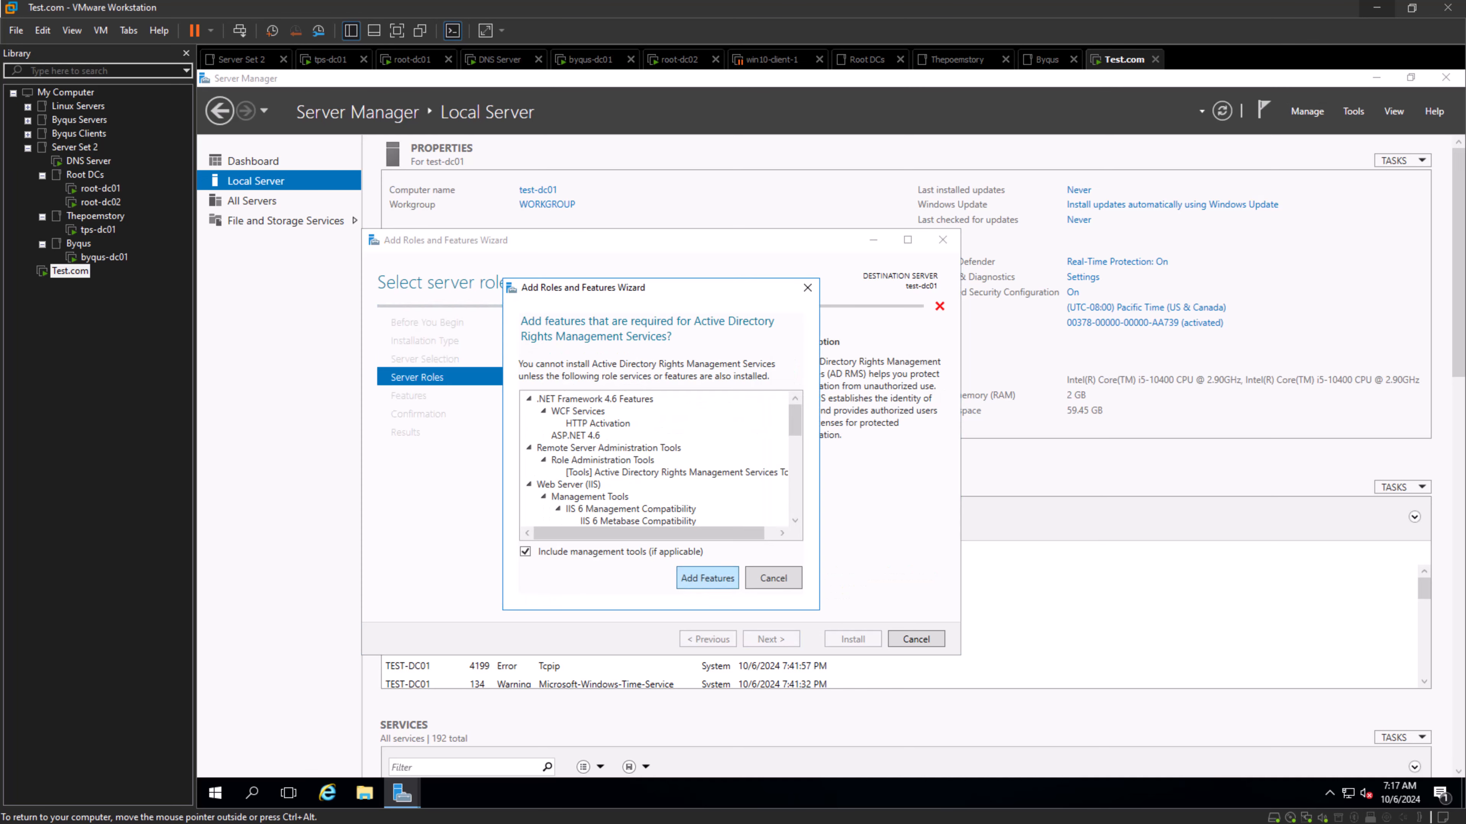
pyautogui.click(774, 578)
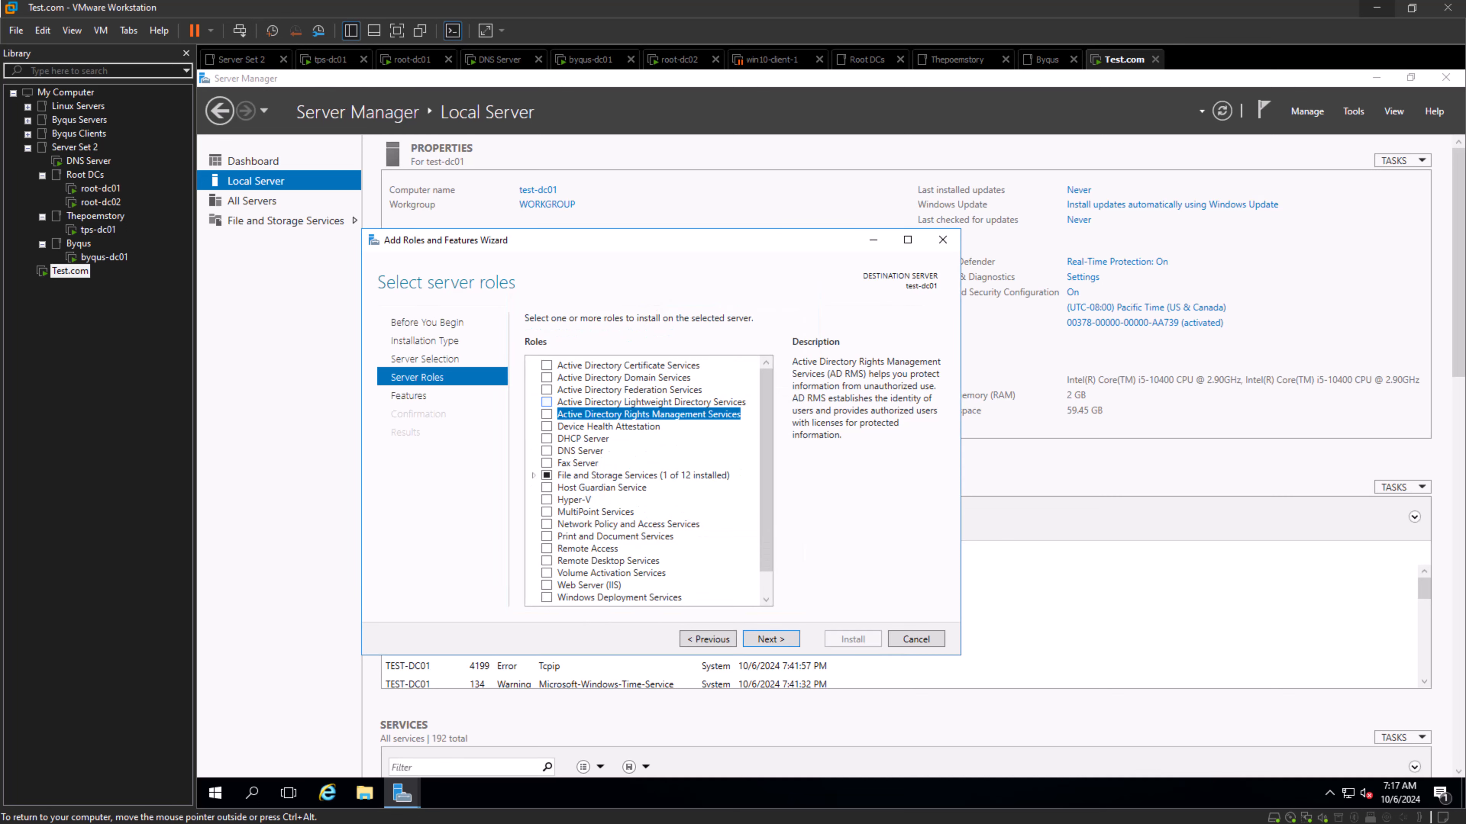
pyautogui.click(546, 378)
pyautogui.click(707, 578)
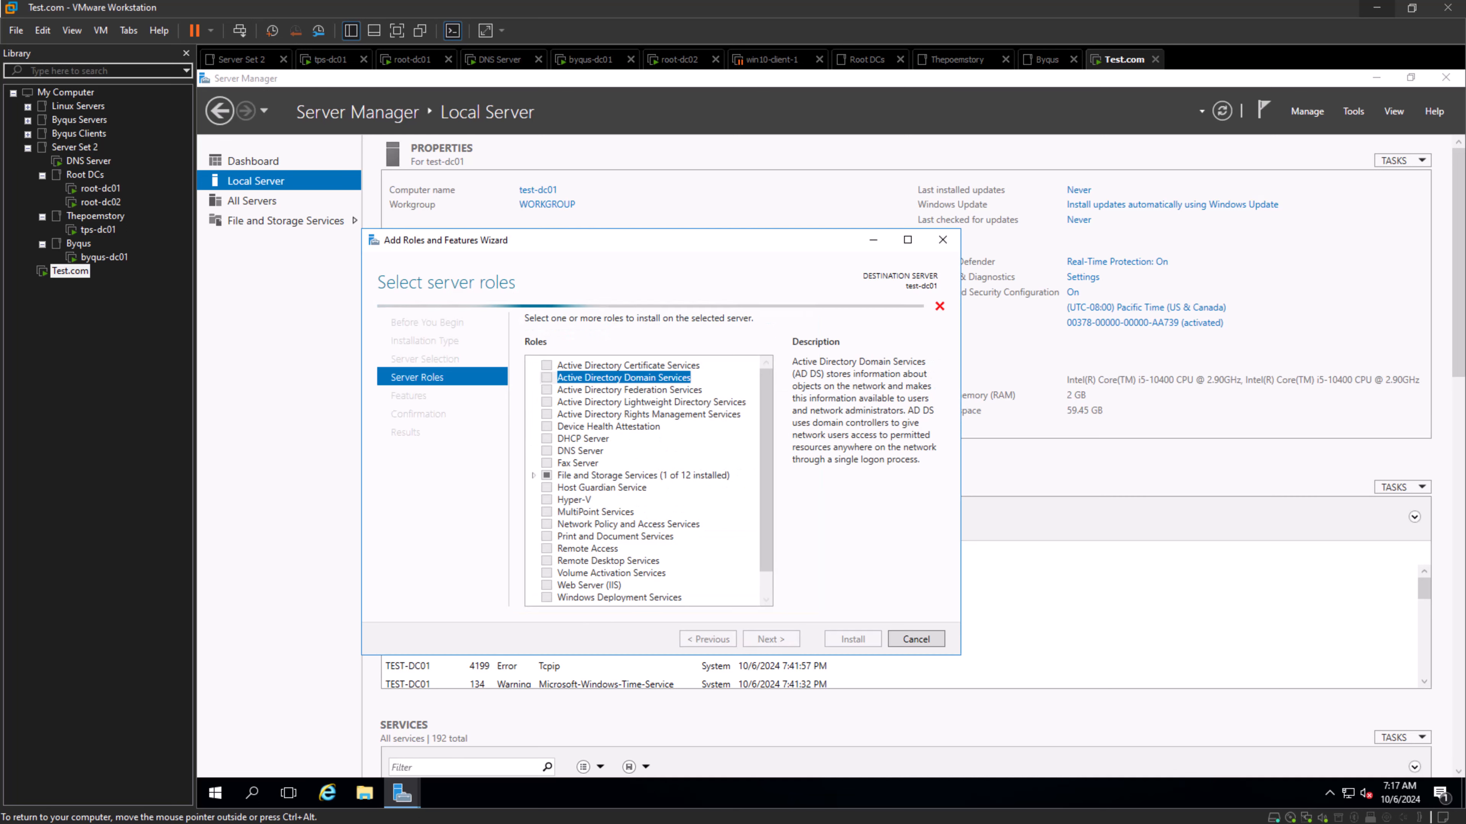
pyautogui.click(546, 451)
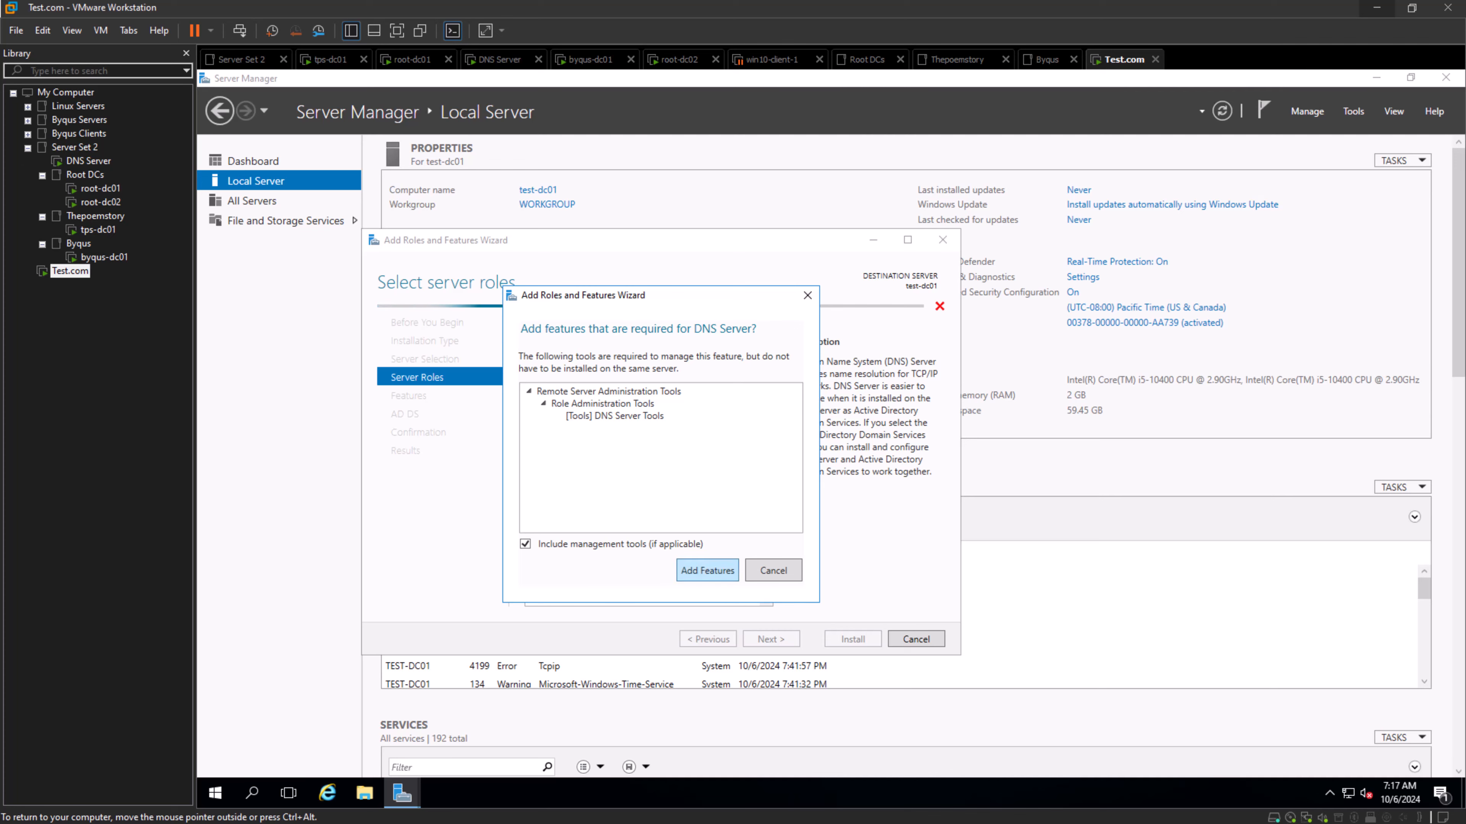
pyautogui.click(707, 578)
pyautogui.click(771, 639)
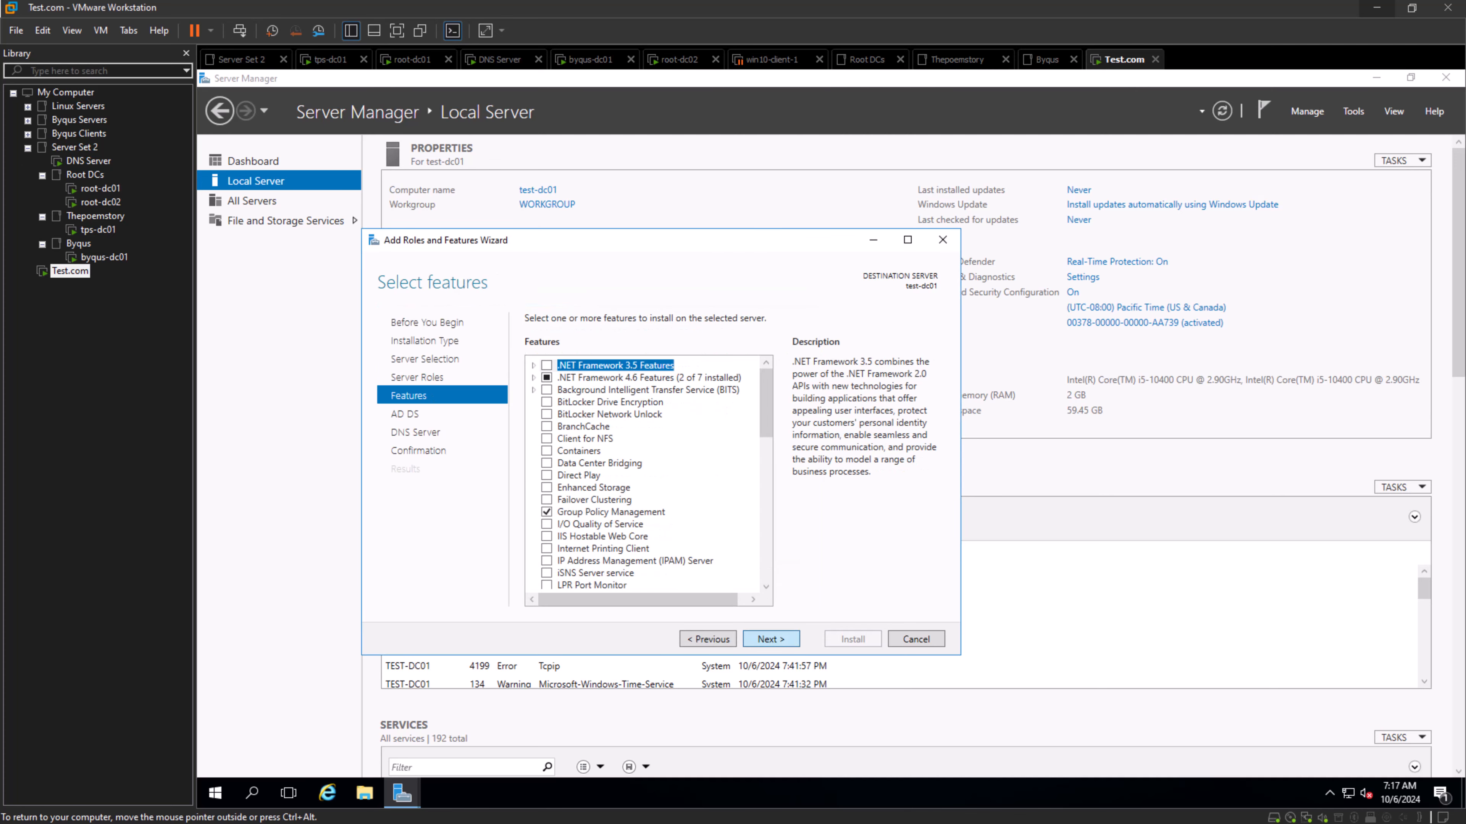
# - Accept the default features, install the selected roles on test-dc01, and close the wizard once installation completes
pyautogui.click(771, 639)
pyautogui.click(771, 639)
pyautogui.click(771, 639)
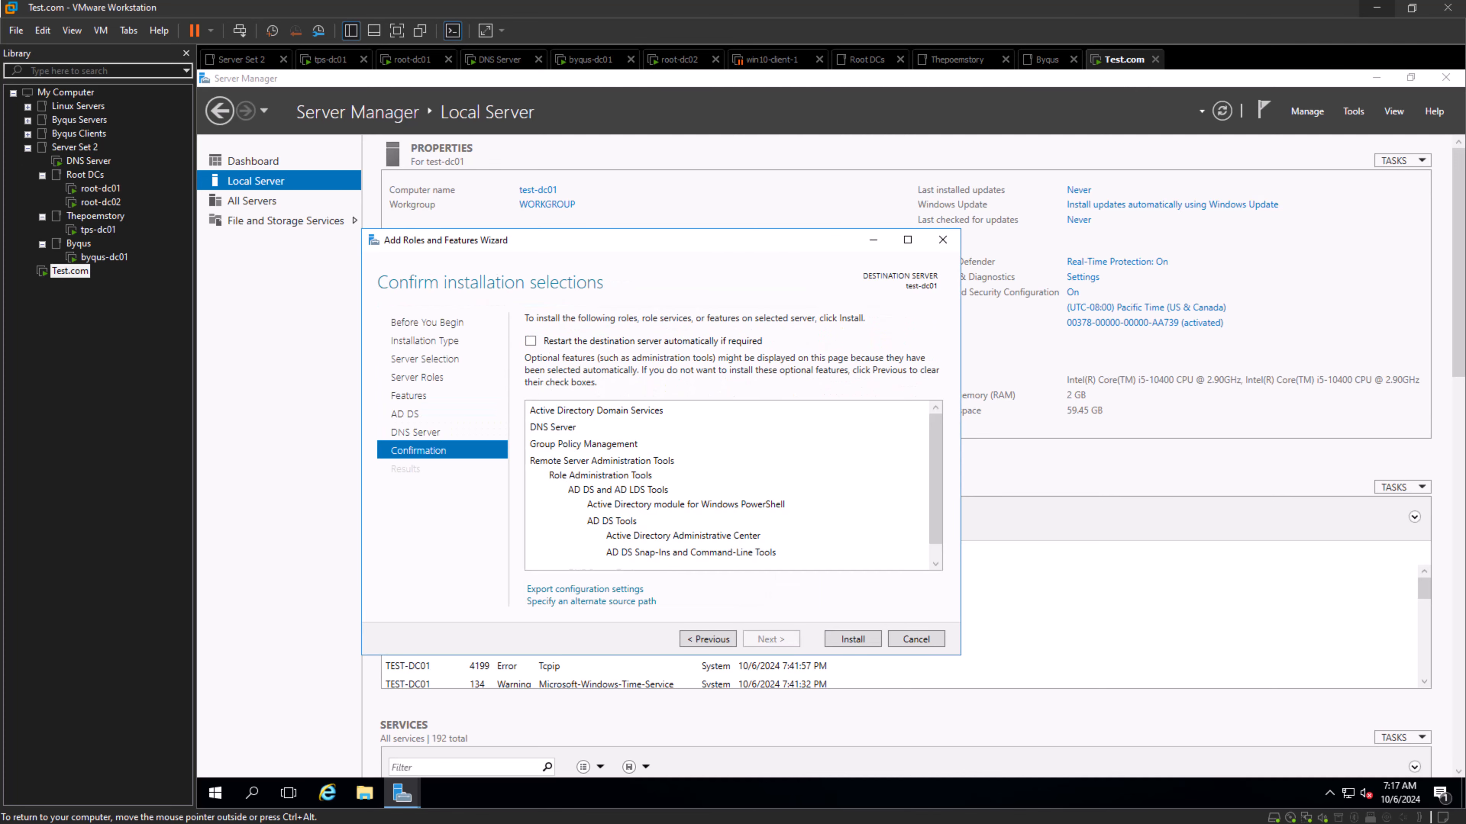
pyautogui.click(852, 639)
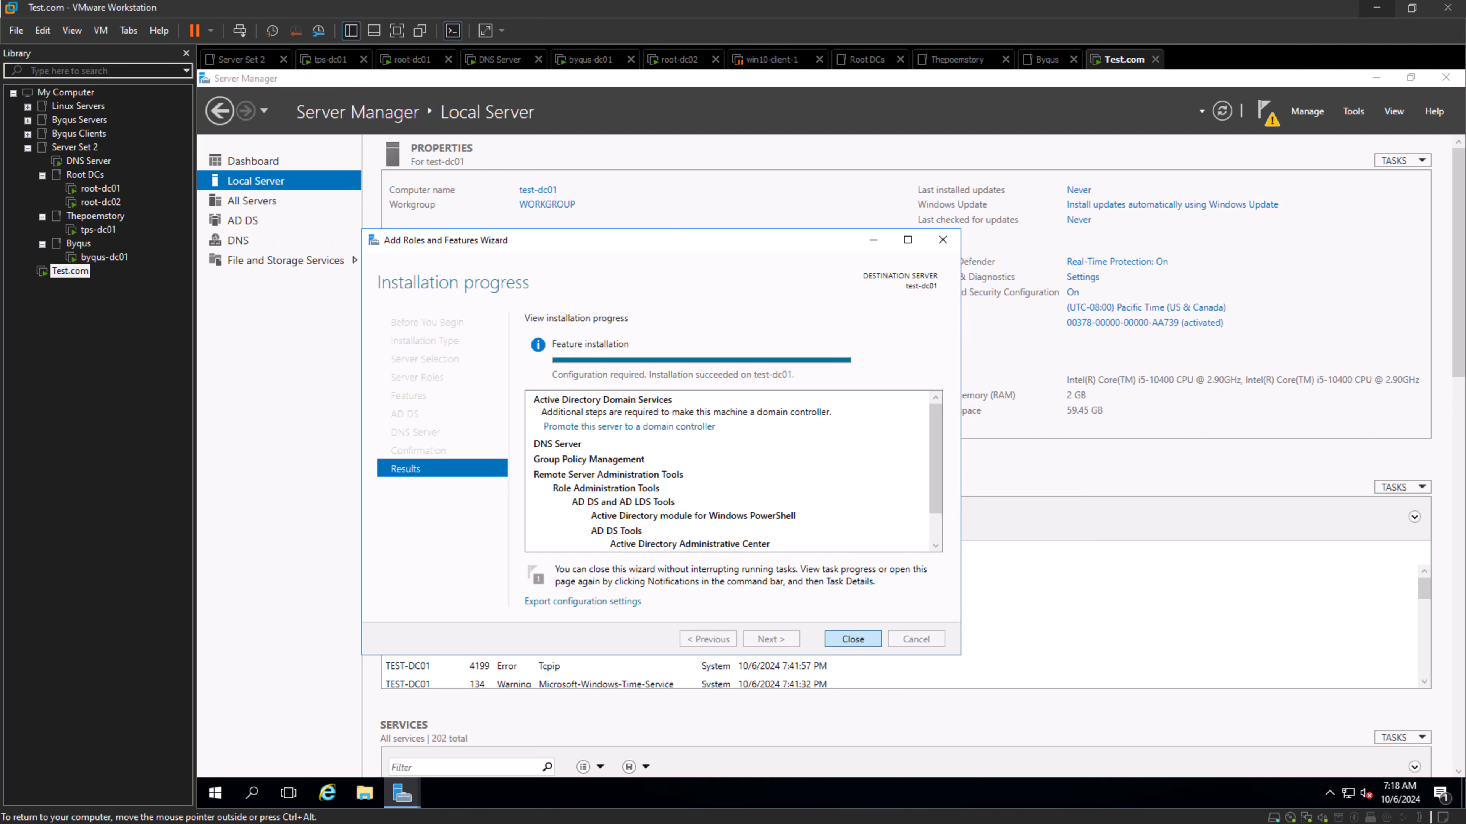
pyautogui.click(853, 639)
# - View the AD DS and DNS server pages and start promoting test-dc01 to a domain controller
pyautogui.click(243, 221)
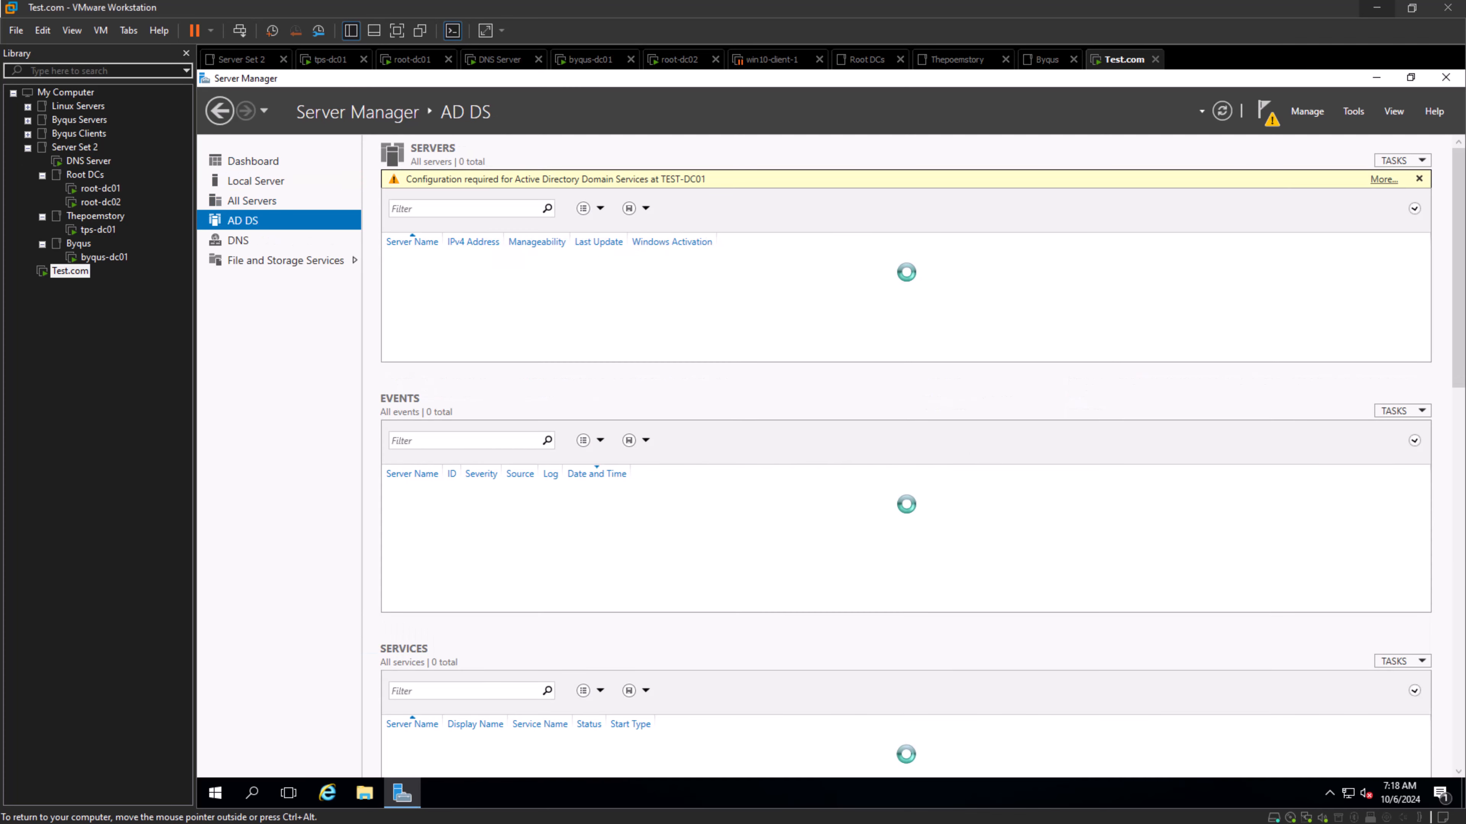
pyautogui.click(238, 241)
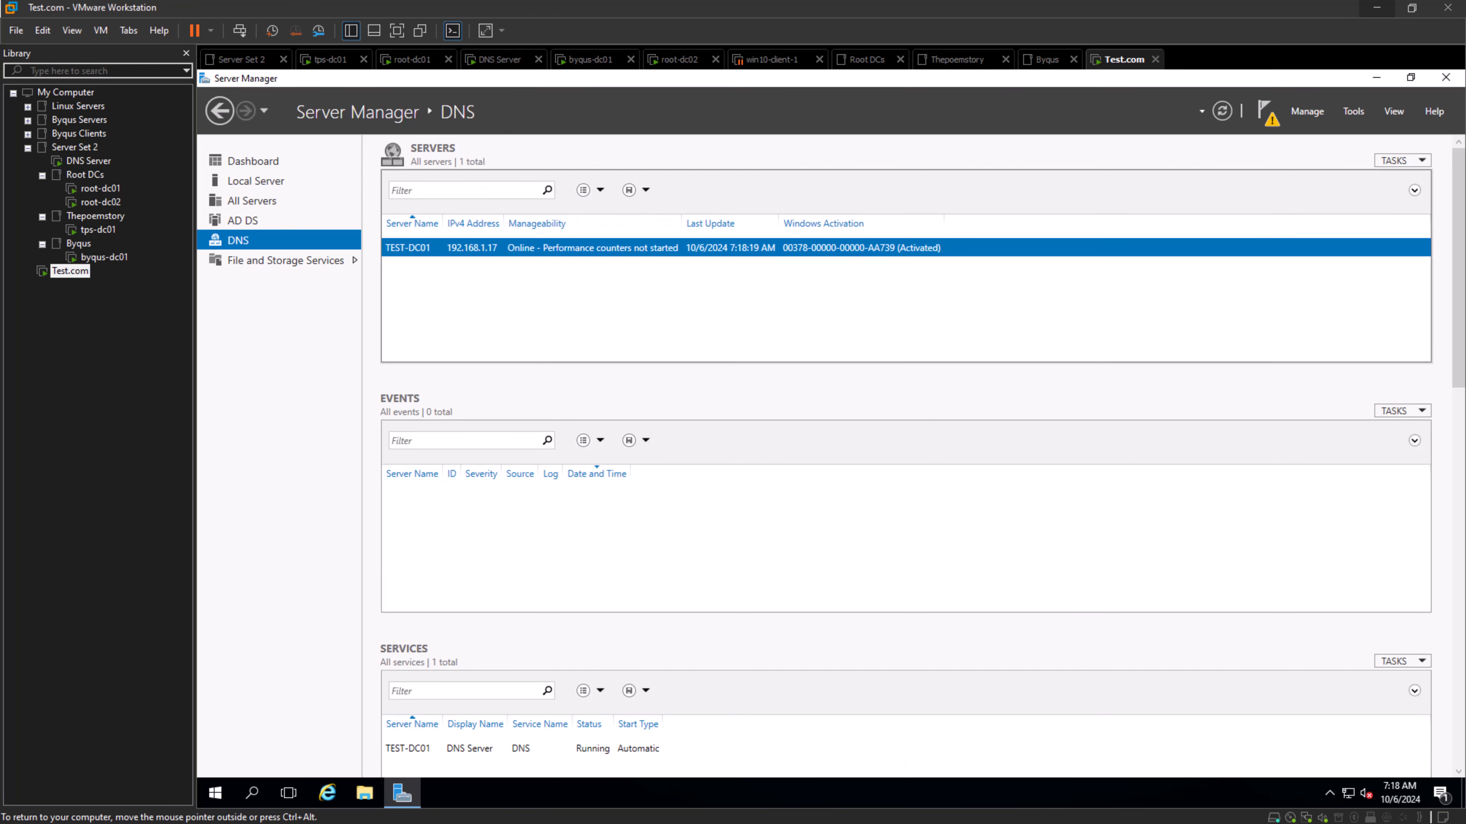
pyautogui.click(1265, 111)
pyautogui.click(1142, 205)
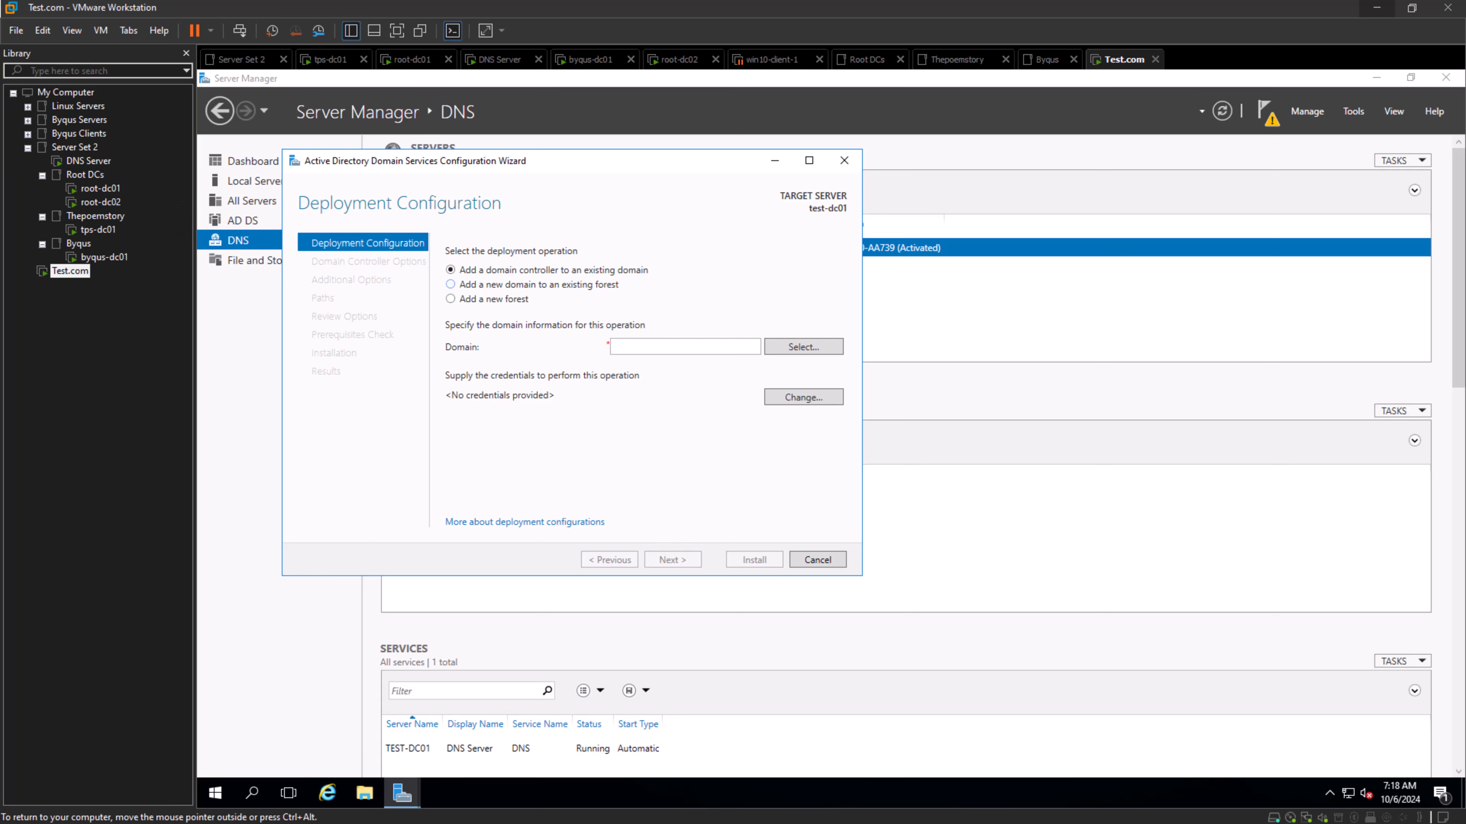
# - Try to retrieve the forest's domains by supplying the Administrator user name and account password as deployment credentials
pyautogui.click(803, 347)
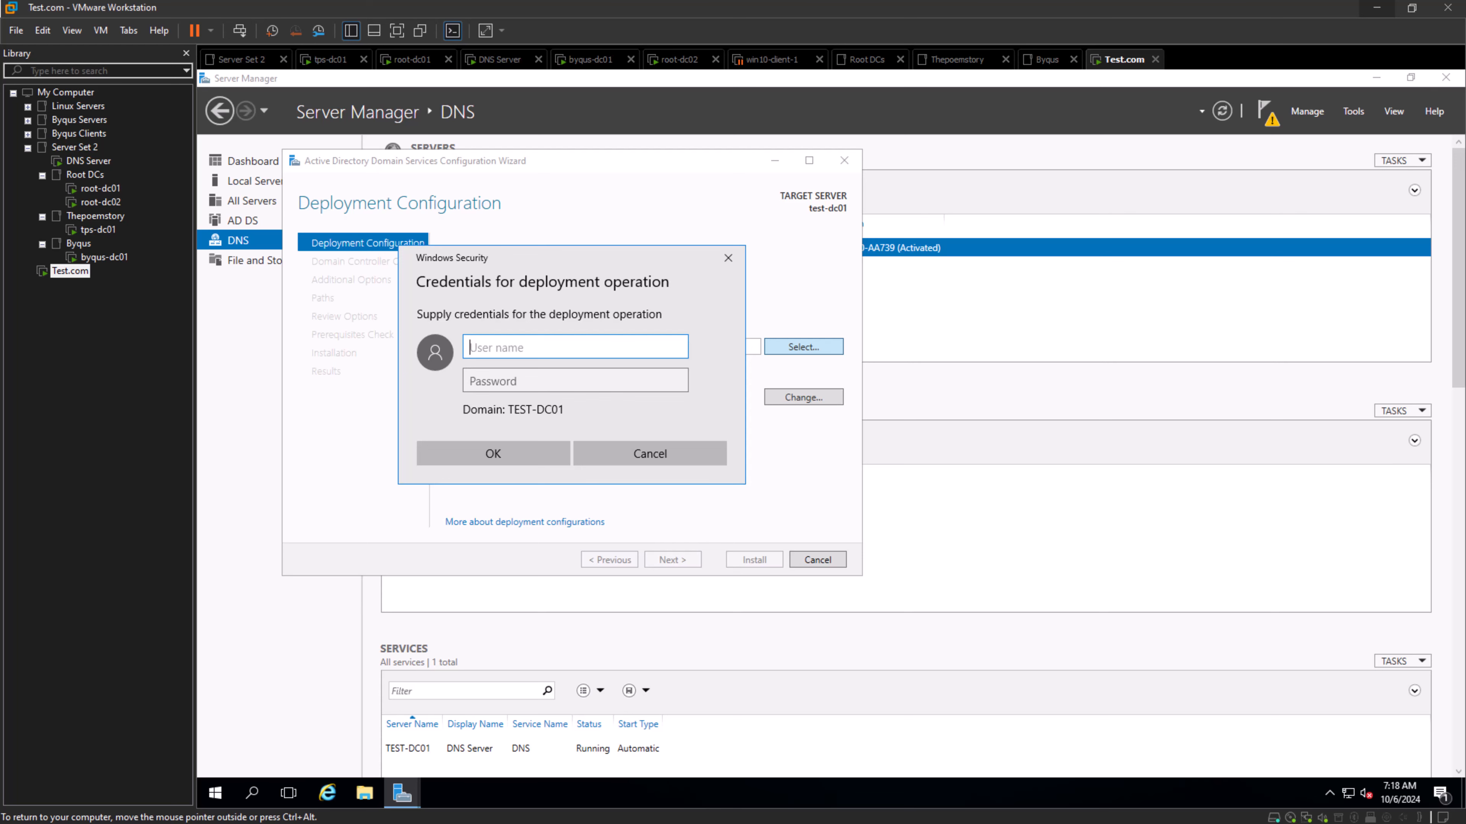
pyautogui.write('Administrator')
pyautogui.press('Tab')
pyautogui.write('Password1')
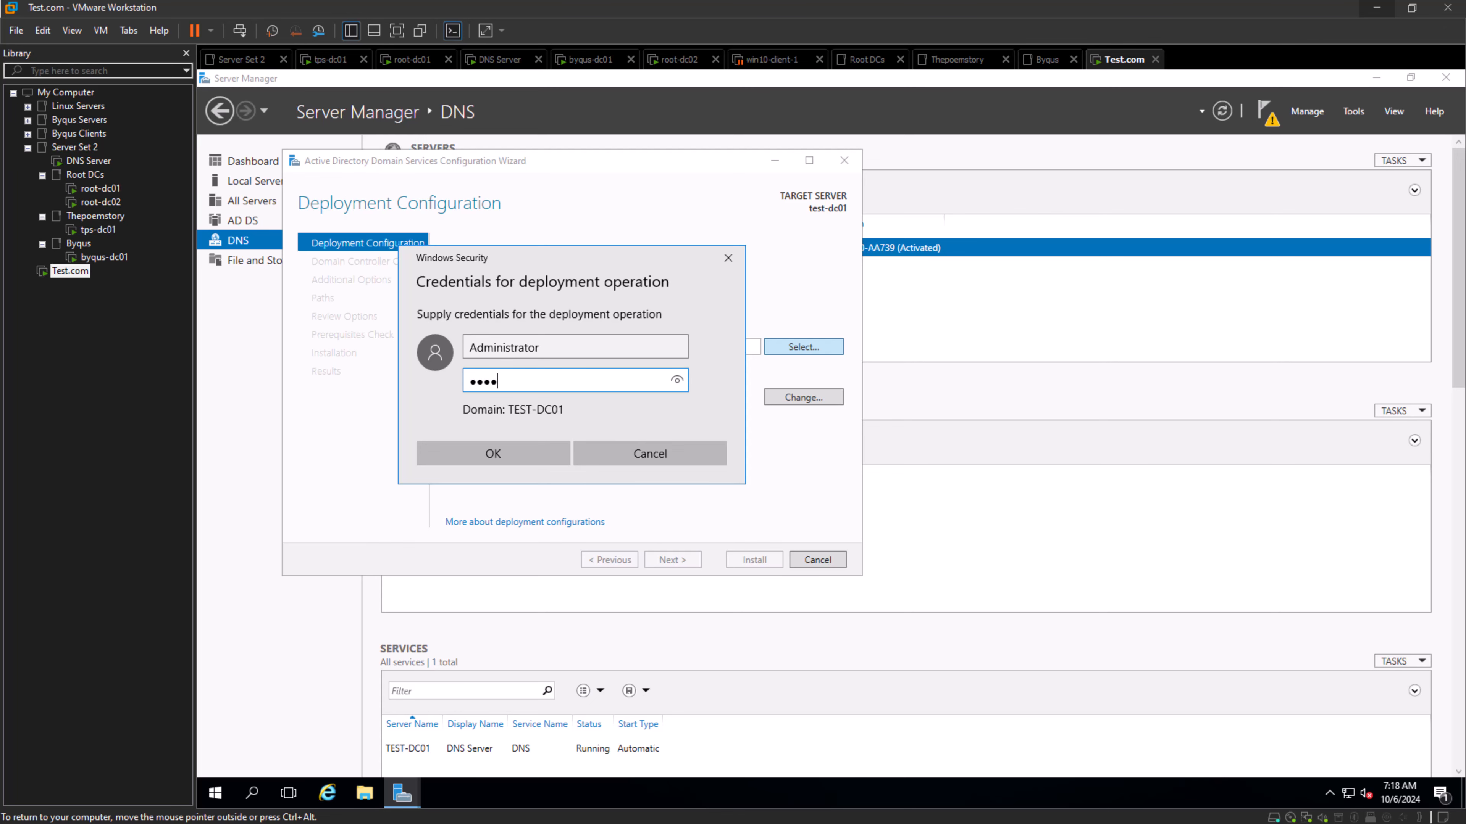
pyautogui.write('234!')
pyautogui.press('Return')
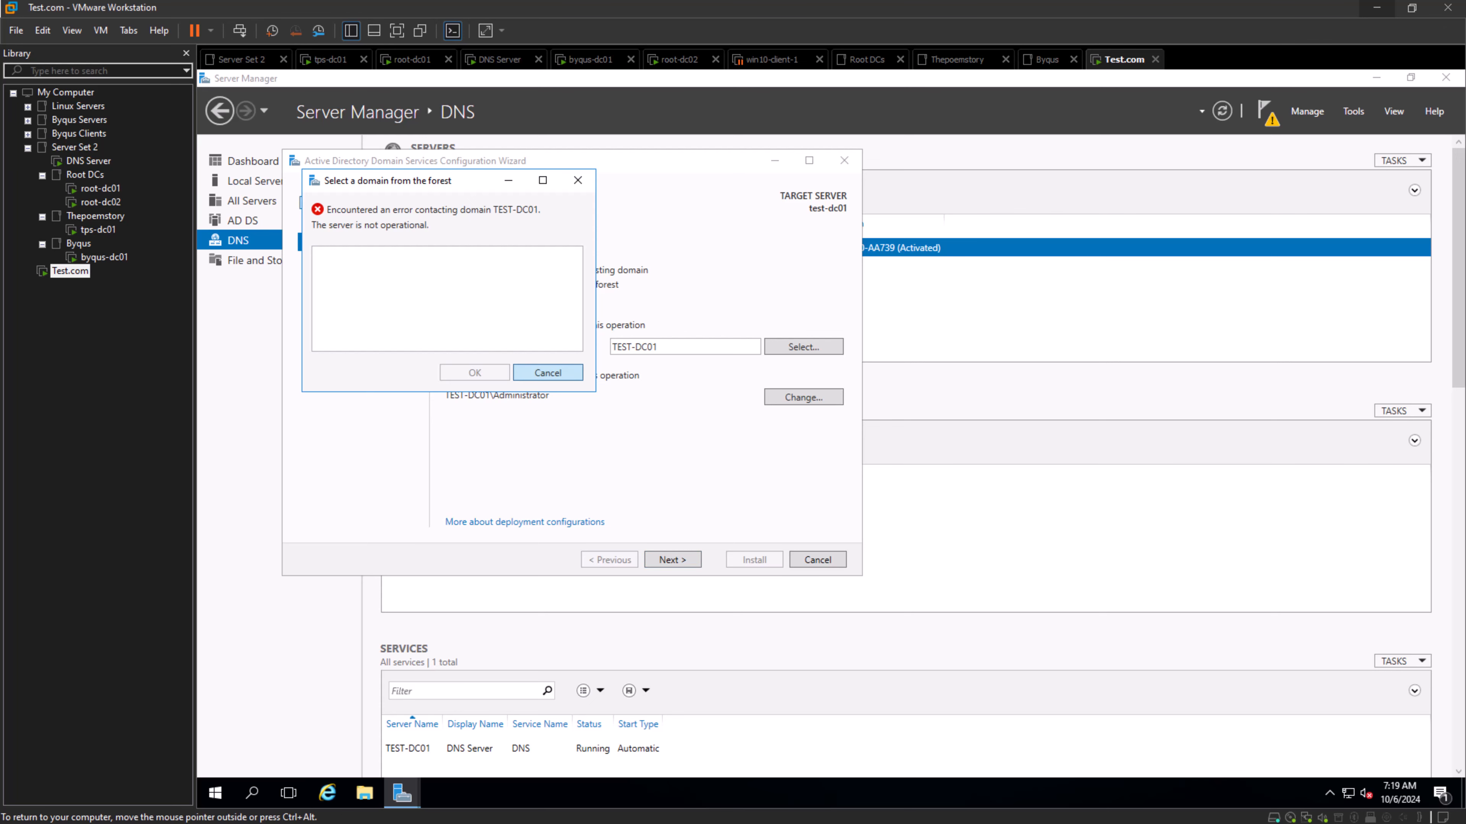
pyautogui.click(548, 373)
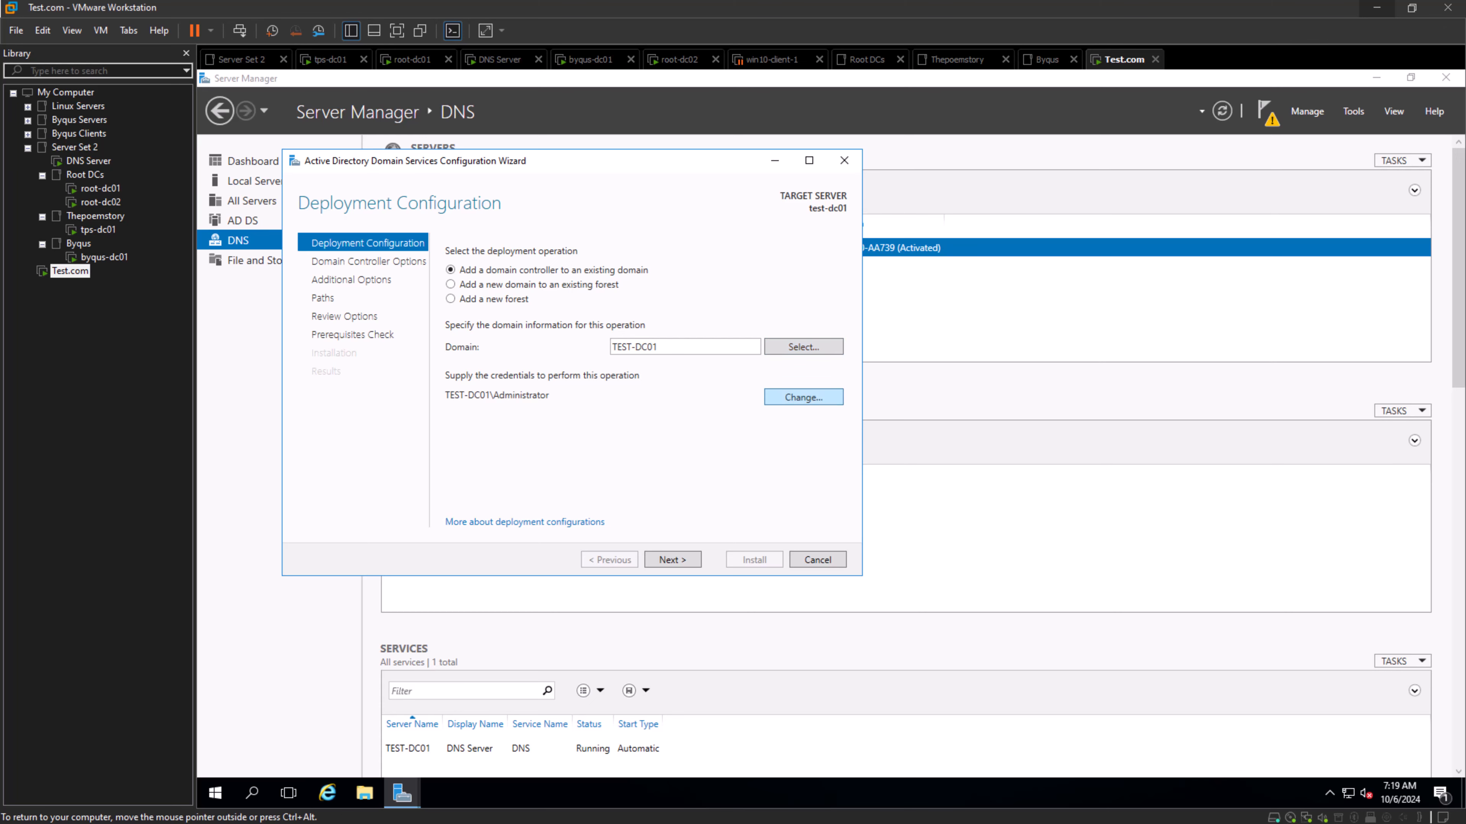
pyautogui.click(803, 347)
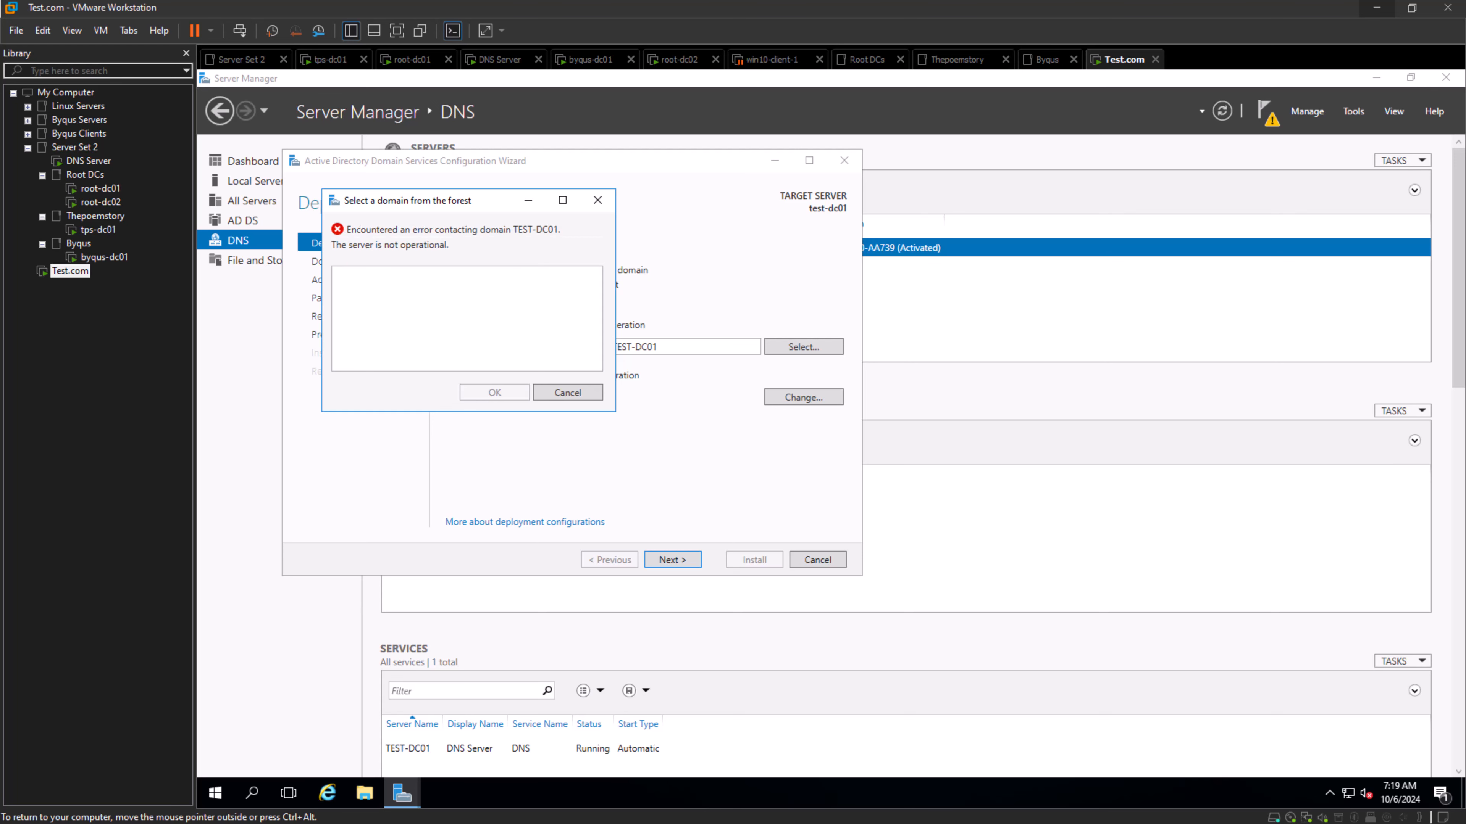
pyautogui.click(567, 392)
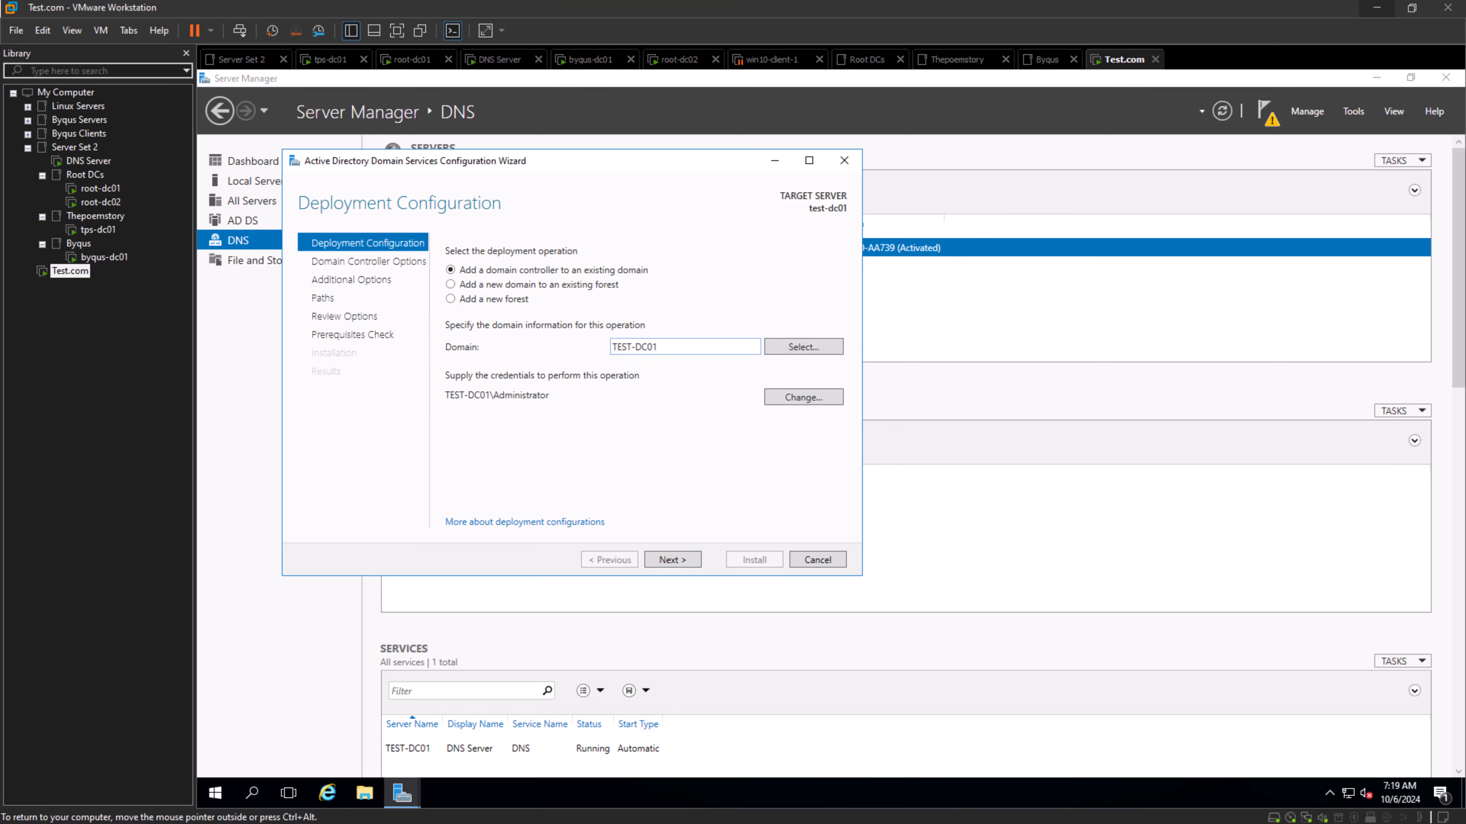
# - Change the deployment credentials to user root\rootadmin and enter the account password
pyautogui.moveTo(661, 347); pyautogui.dragTo(610, 347)
pyautogui.click(803, 397)
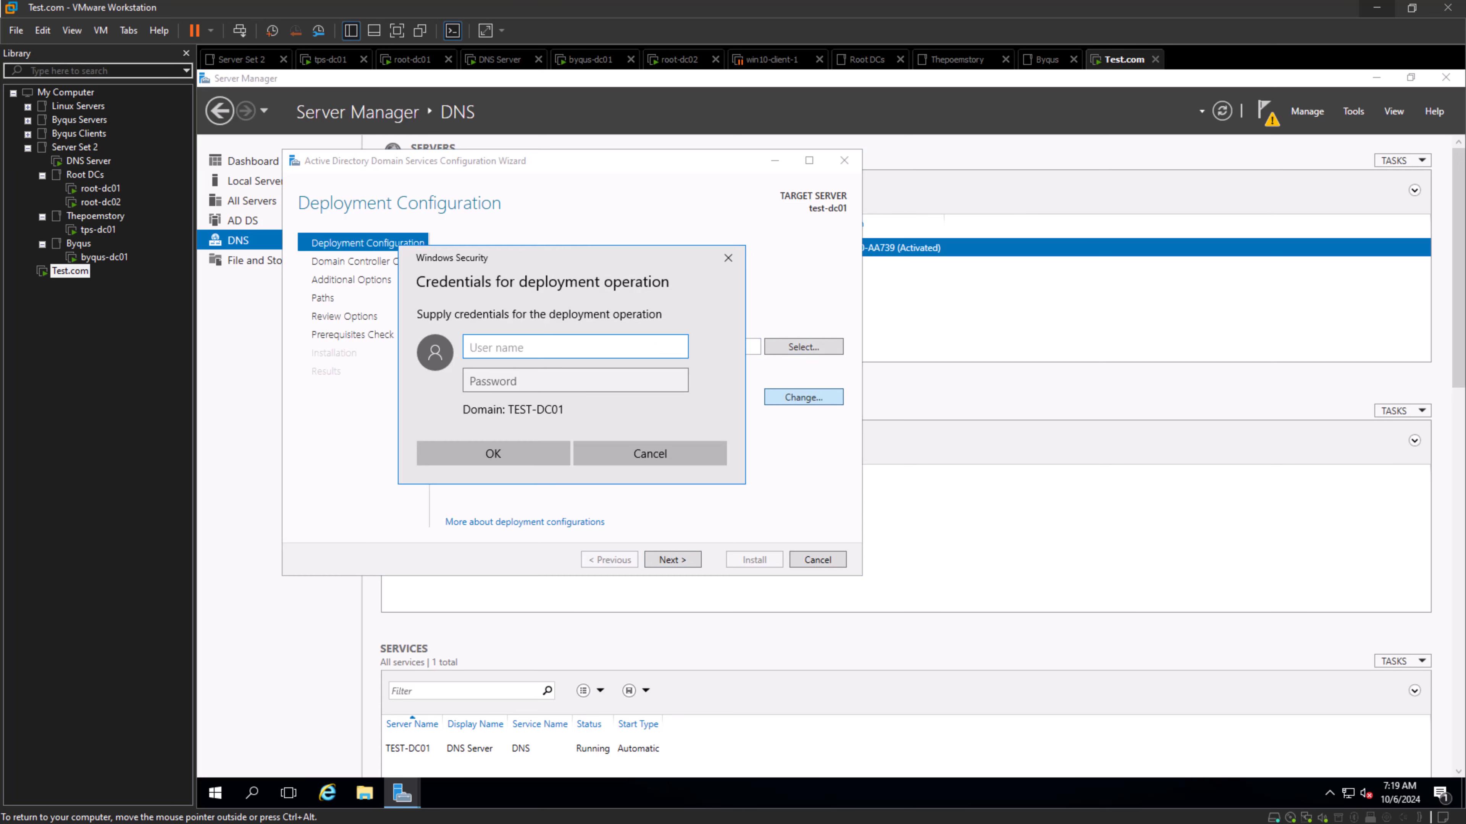
pyautogui.write('root\\rootadmin')
pyautogui.press('Tab')
pyautogui.write('Pa')
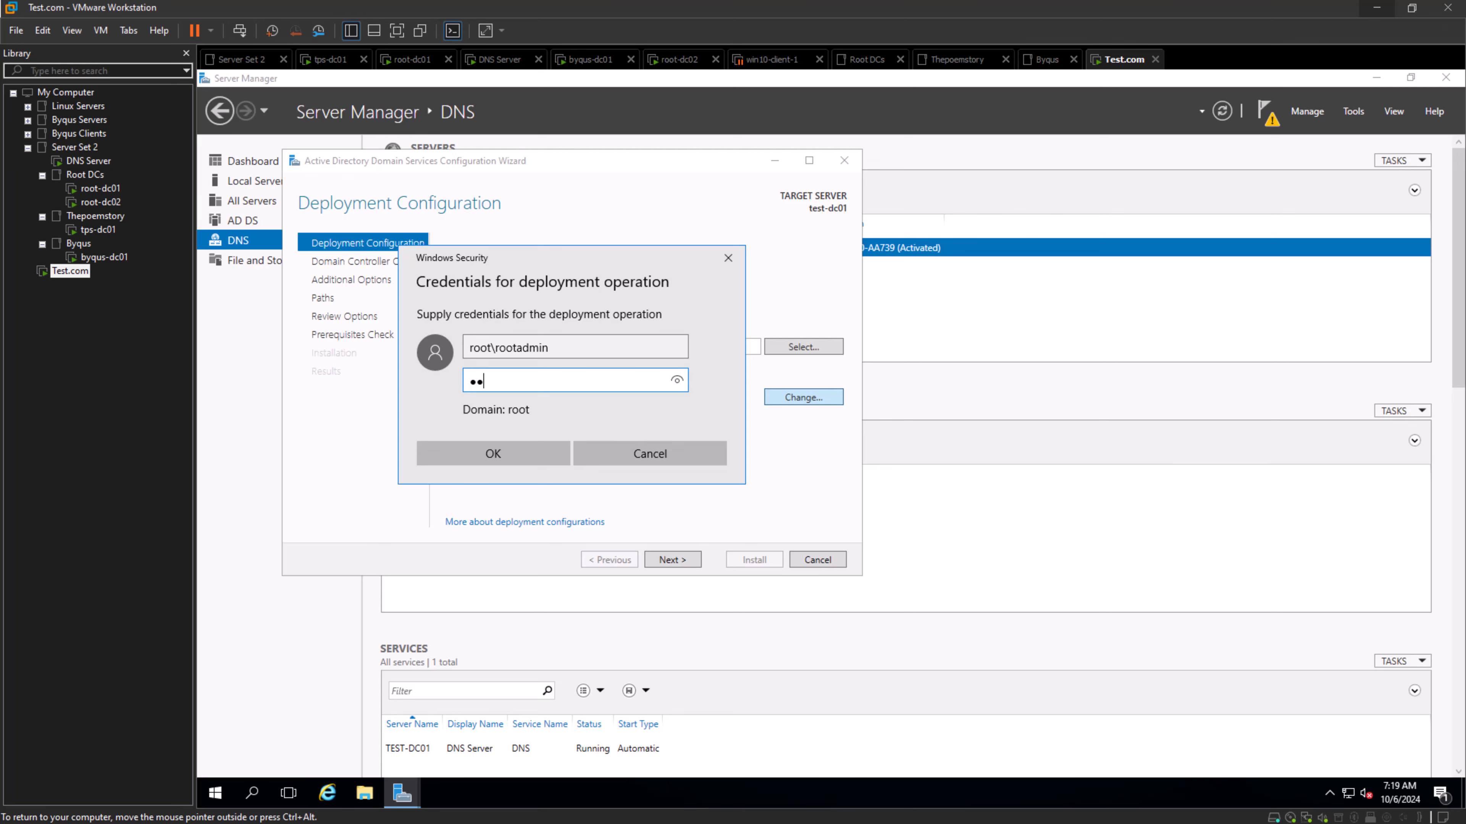
pyautogui.write('ssword12345!')
pyautogui.press('Return')
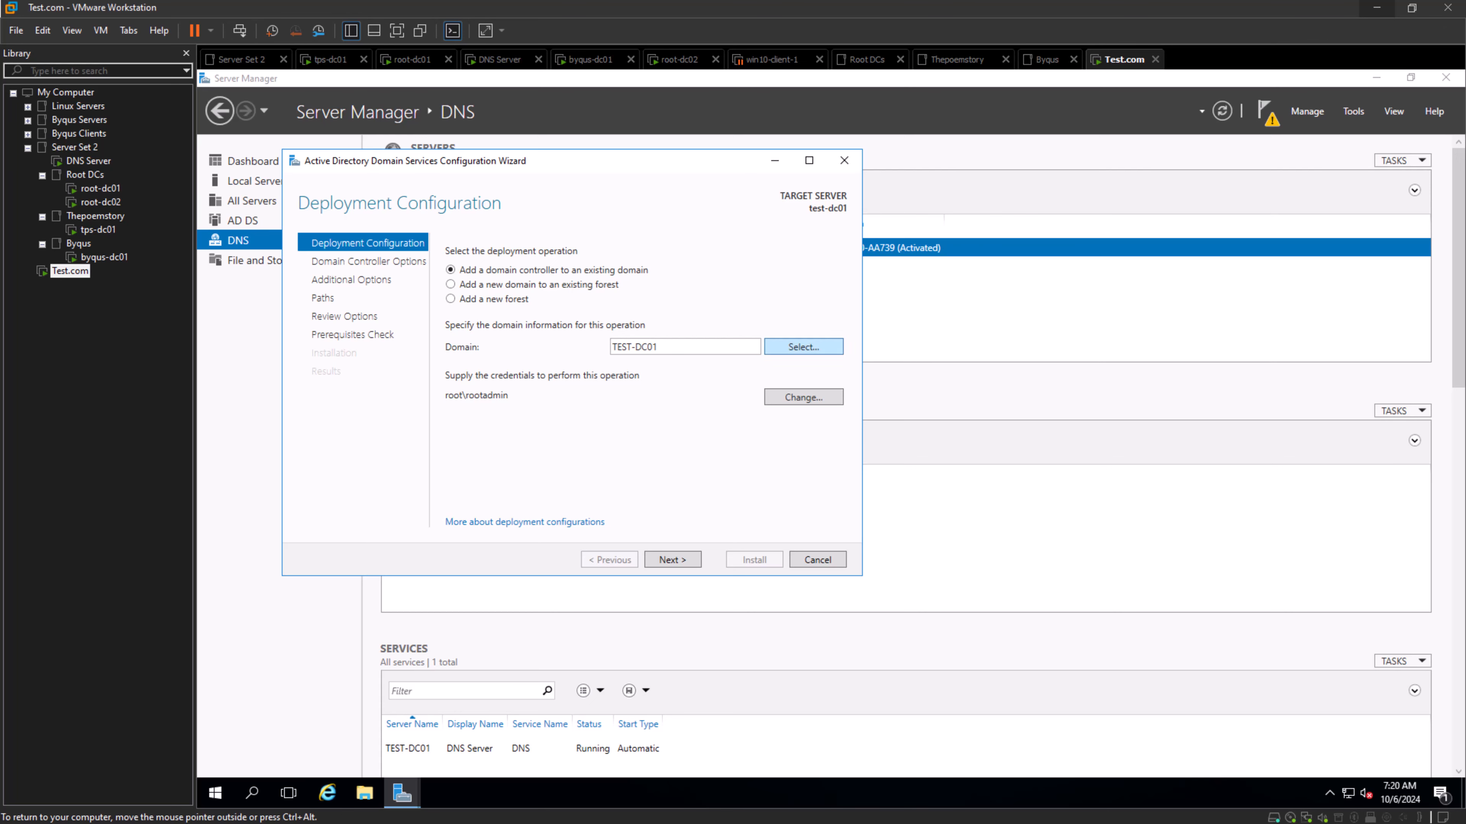
# - Clear the TEST-DC01 domain entry and retrieve the forest's domain list using the root\rootadmin credentials
pyautogui.click(803, 347)
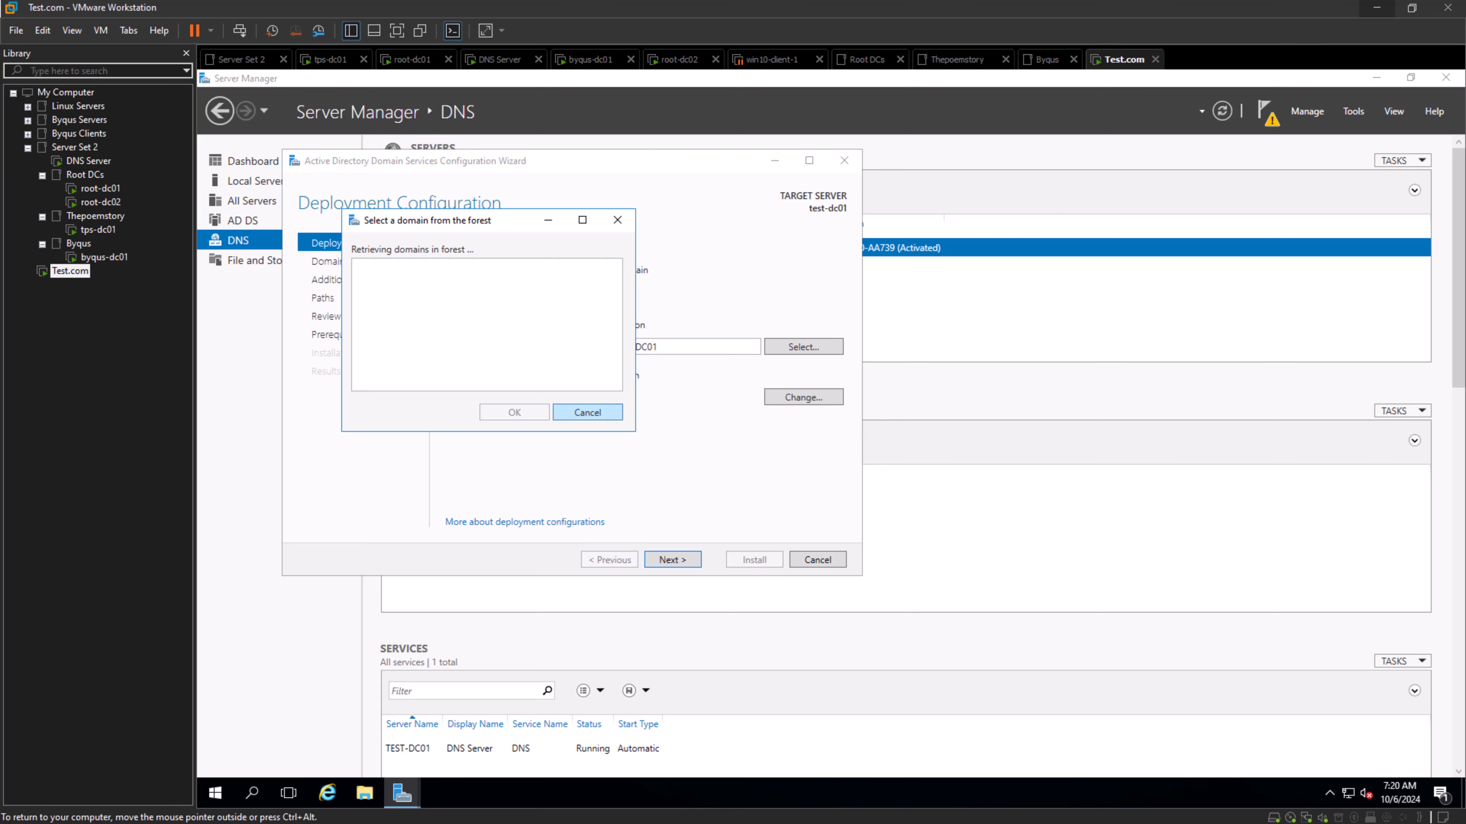
pyautogui.click(588, 412)
pyautogui.moveTo(661, 347); pyautogui.dragTo(610, 347)
pyautogui.press('BackSpace')
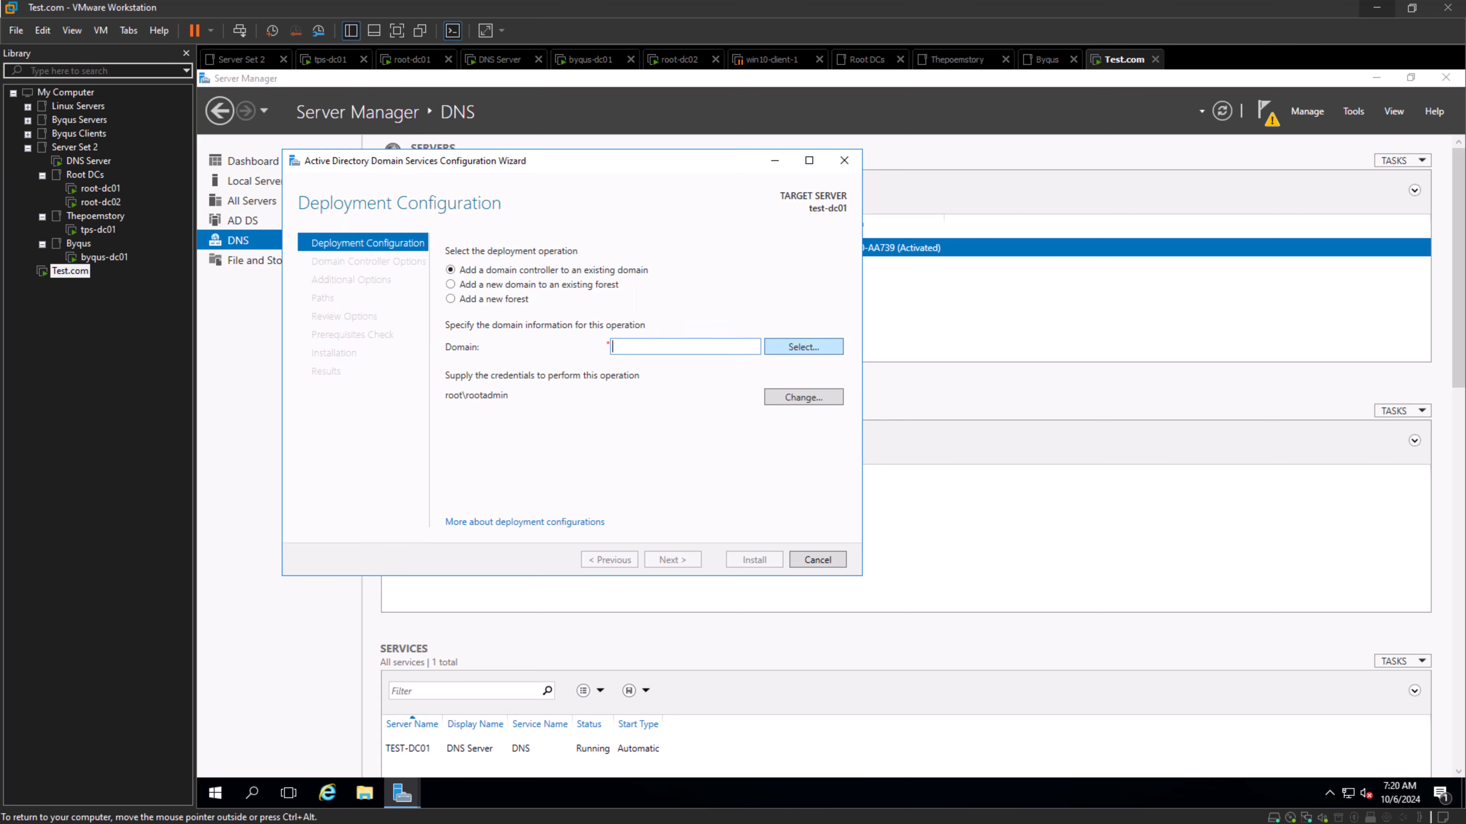
pyautogui.click(803, 347)
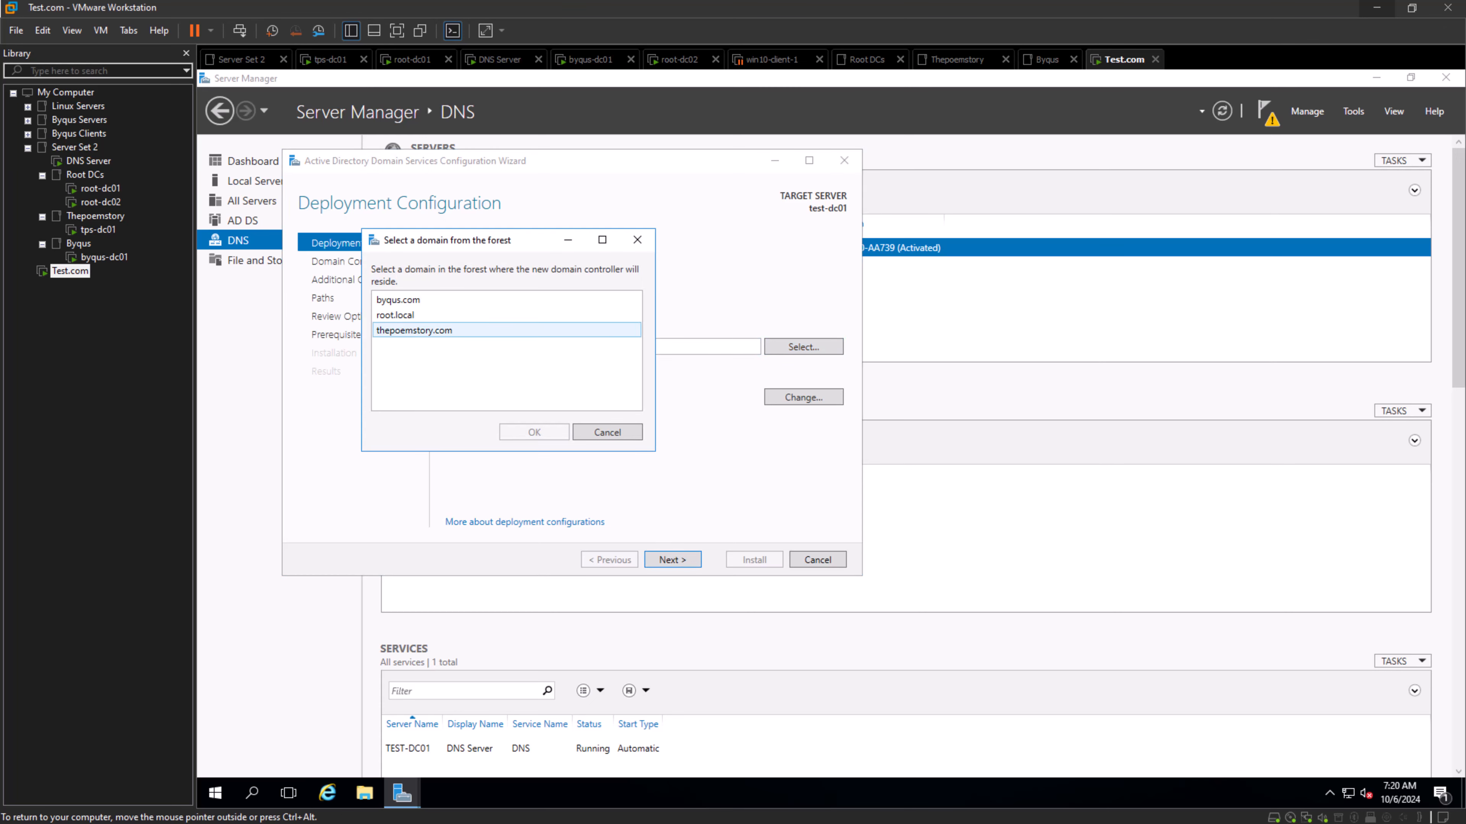
pyautogui.click(607, 433)
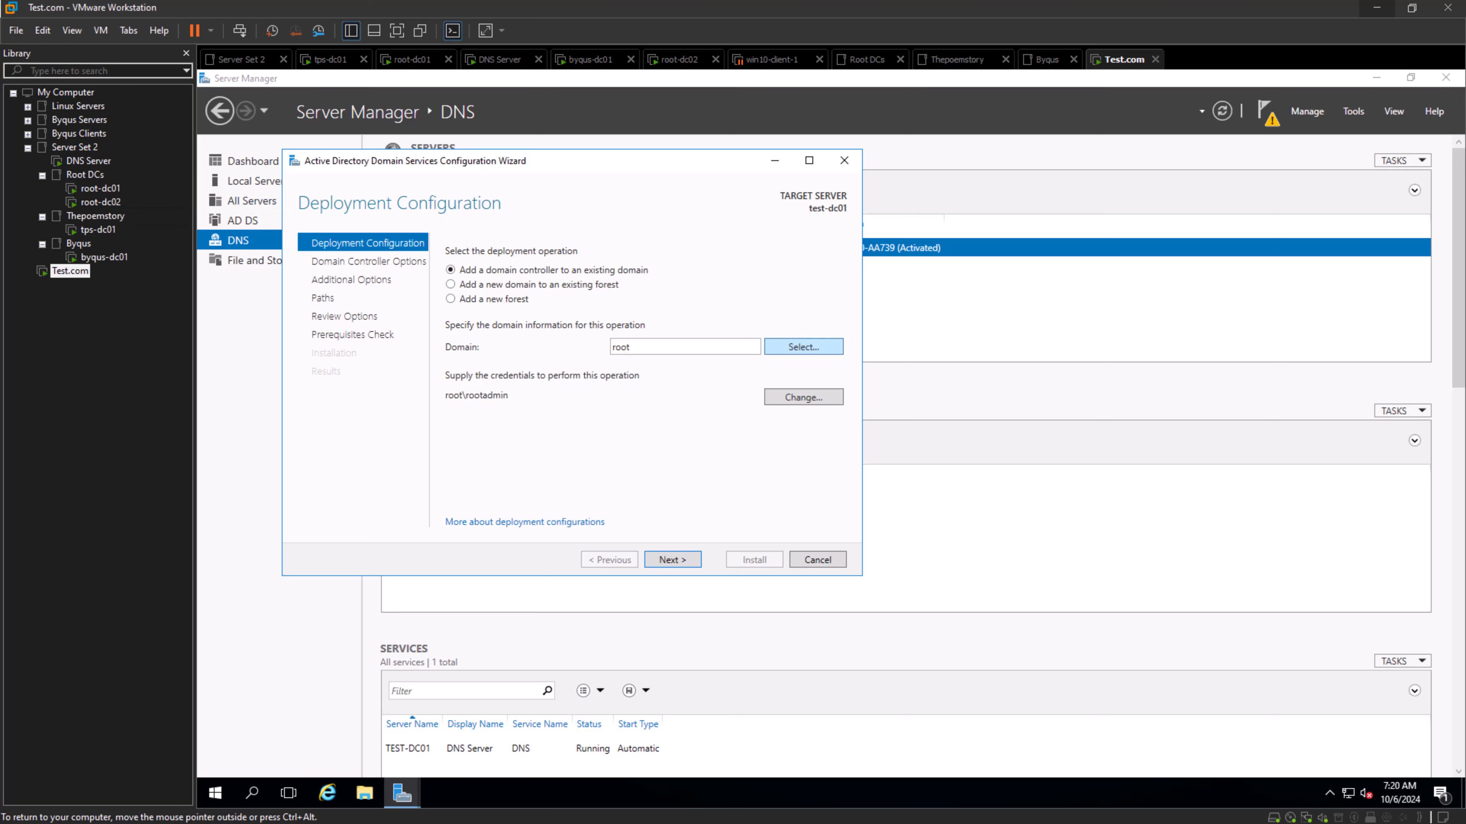
# - Look through byqus.com, thepoemstory.com and root.local in the forest's domain list, and close it without choosing one
pyautogui.click(803, 347)
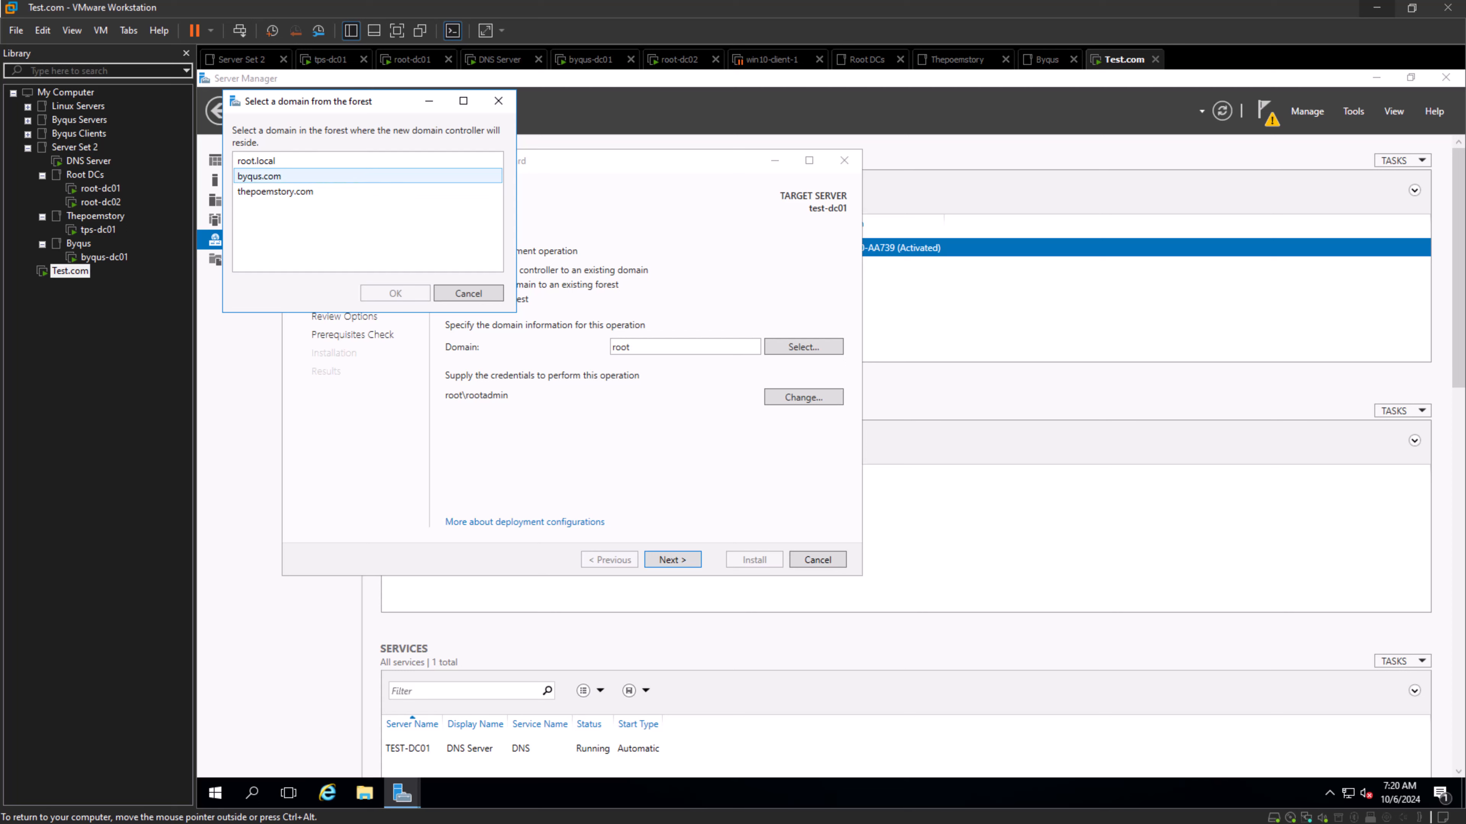
pyautogui.click(277, 176)
pyautogui.click(277, 191)
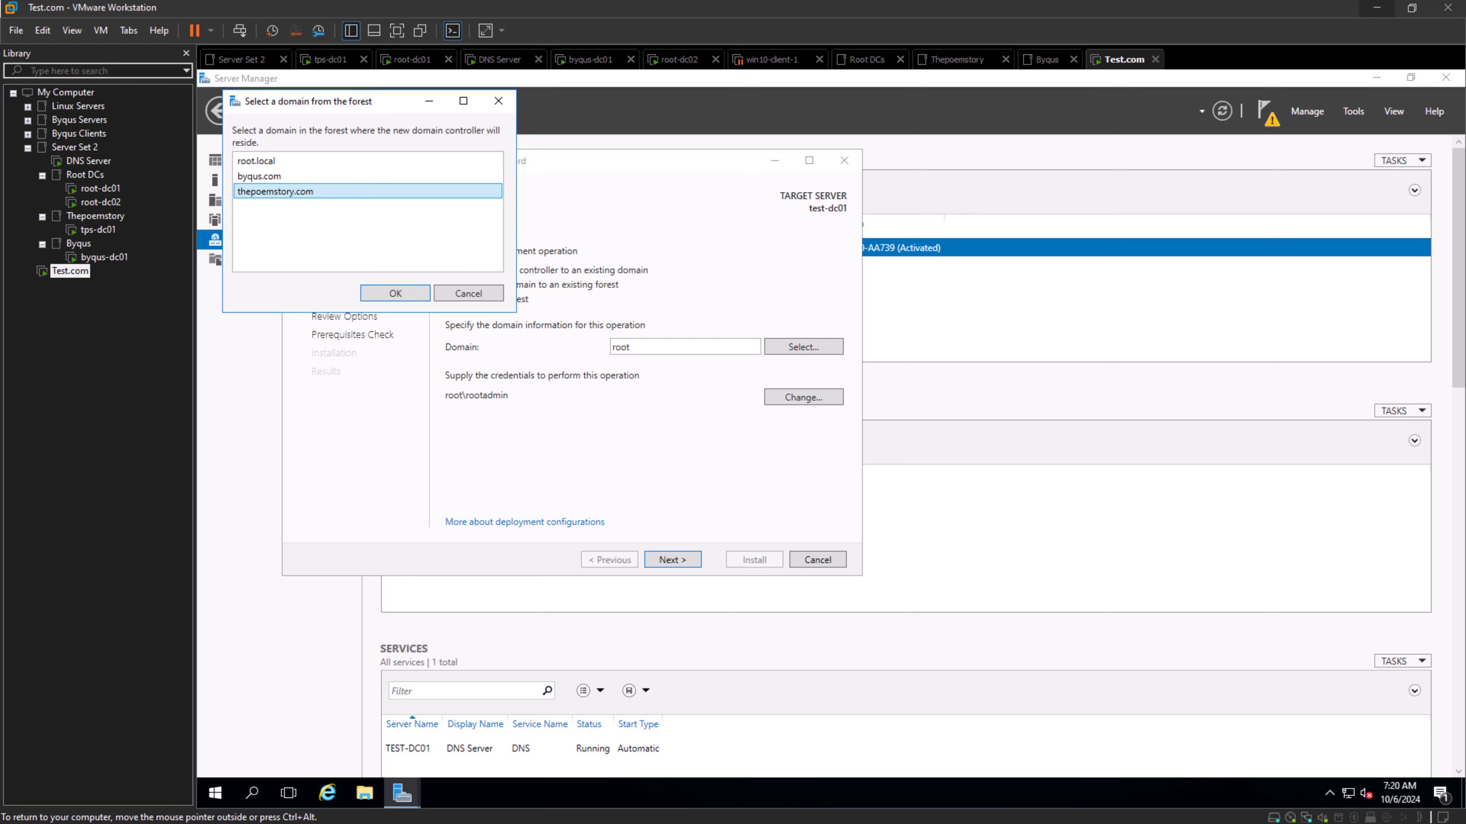
pyautogui.click(277, 176)
pyautogui.click(277, 161)
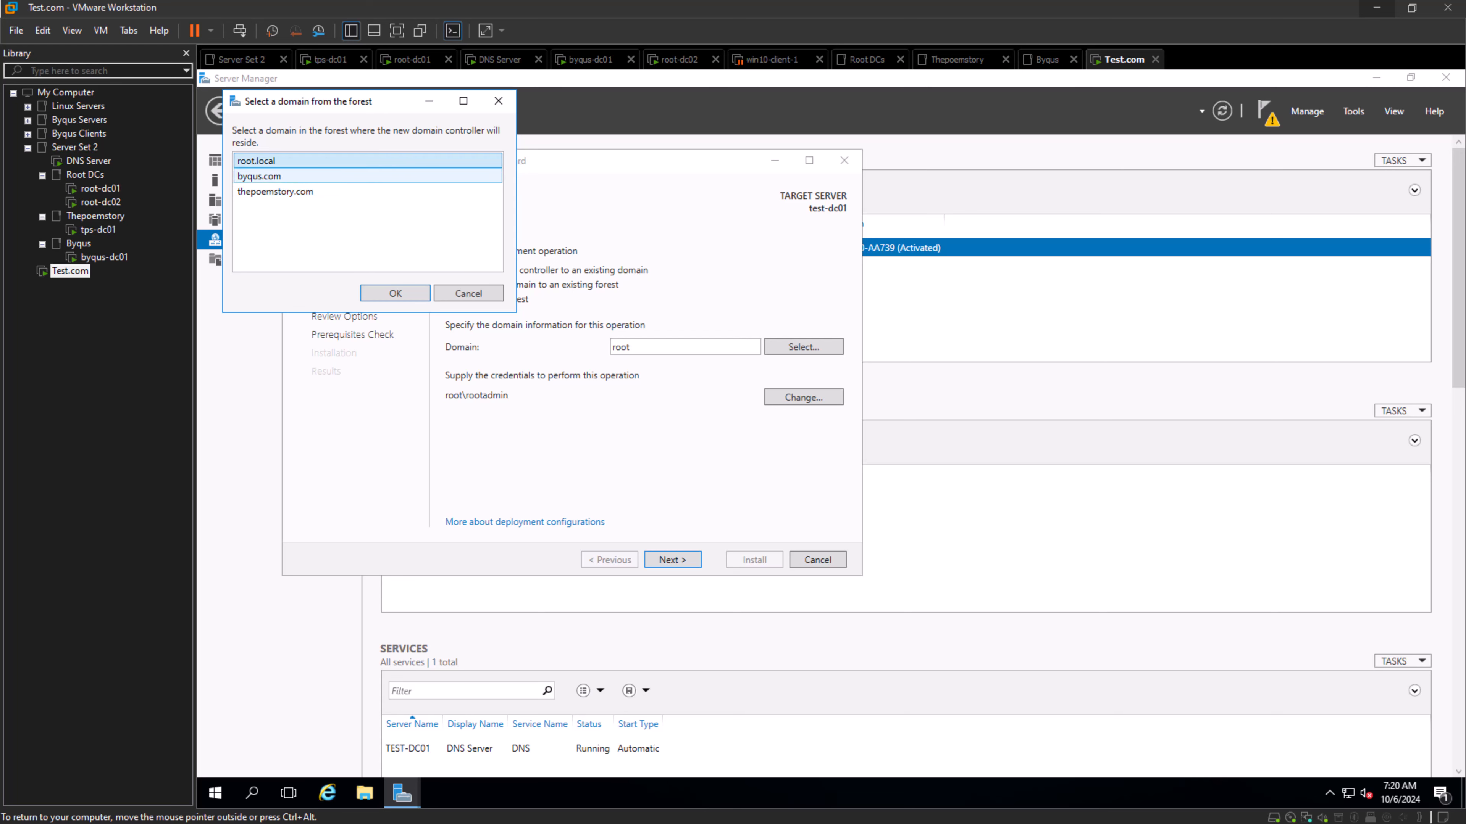
pyautogui.click(468, 293)
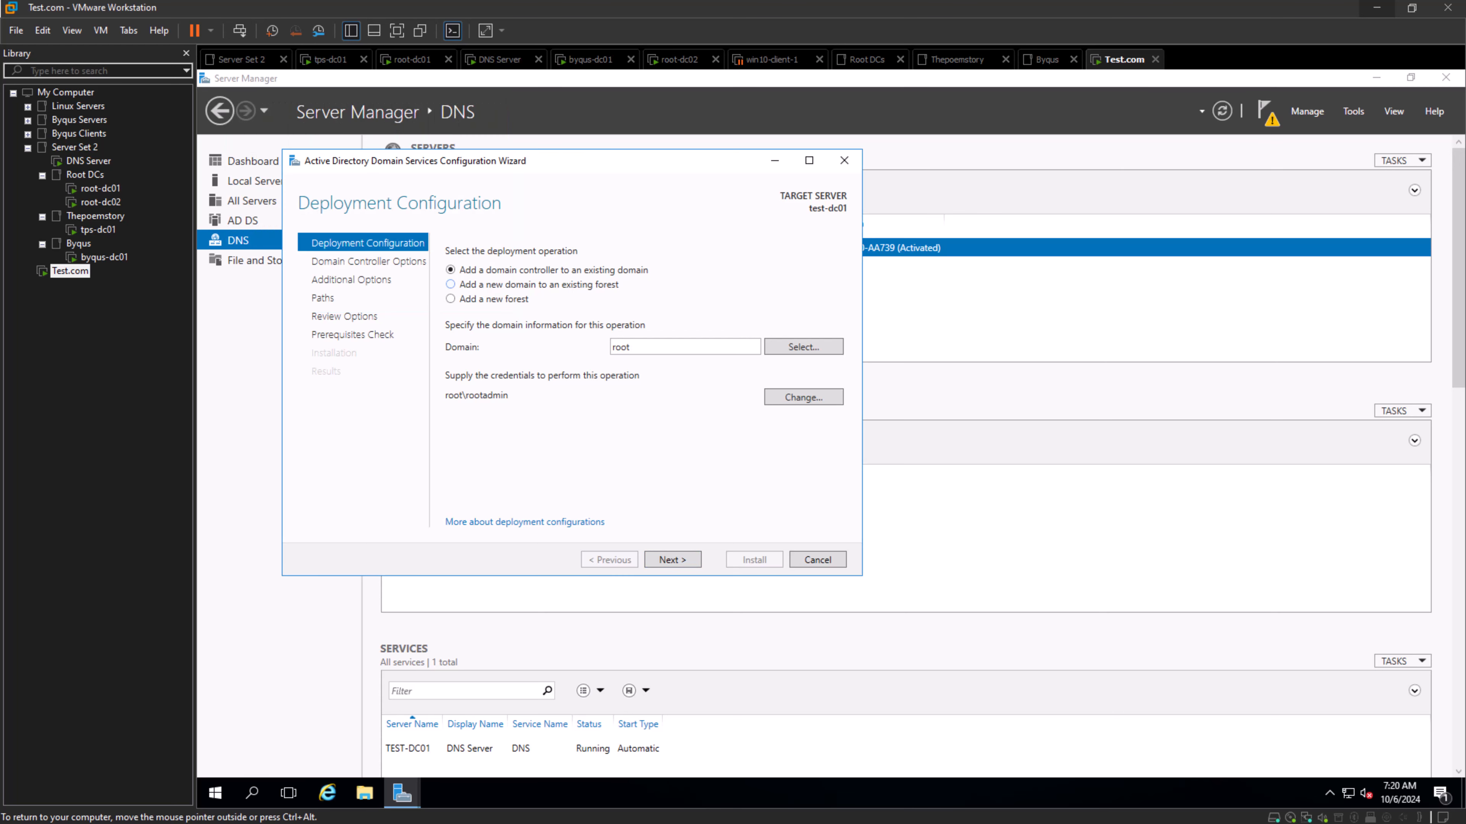
# - Set the deployment to add a new domain to an existing forest, with root.local chosen from the forest list as parent domain
pyautogui.click(451, 285)
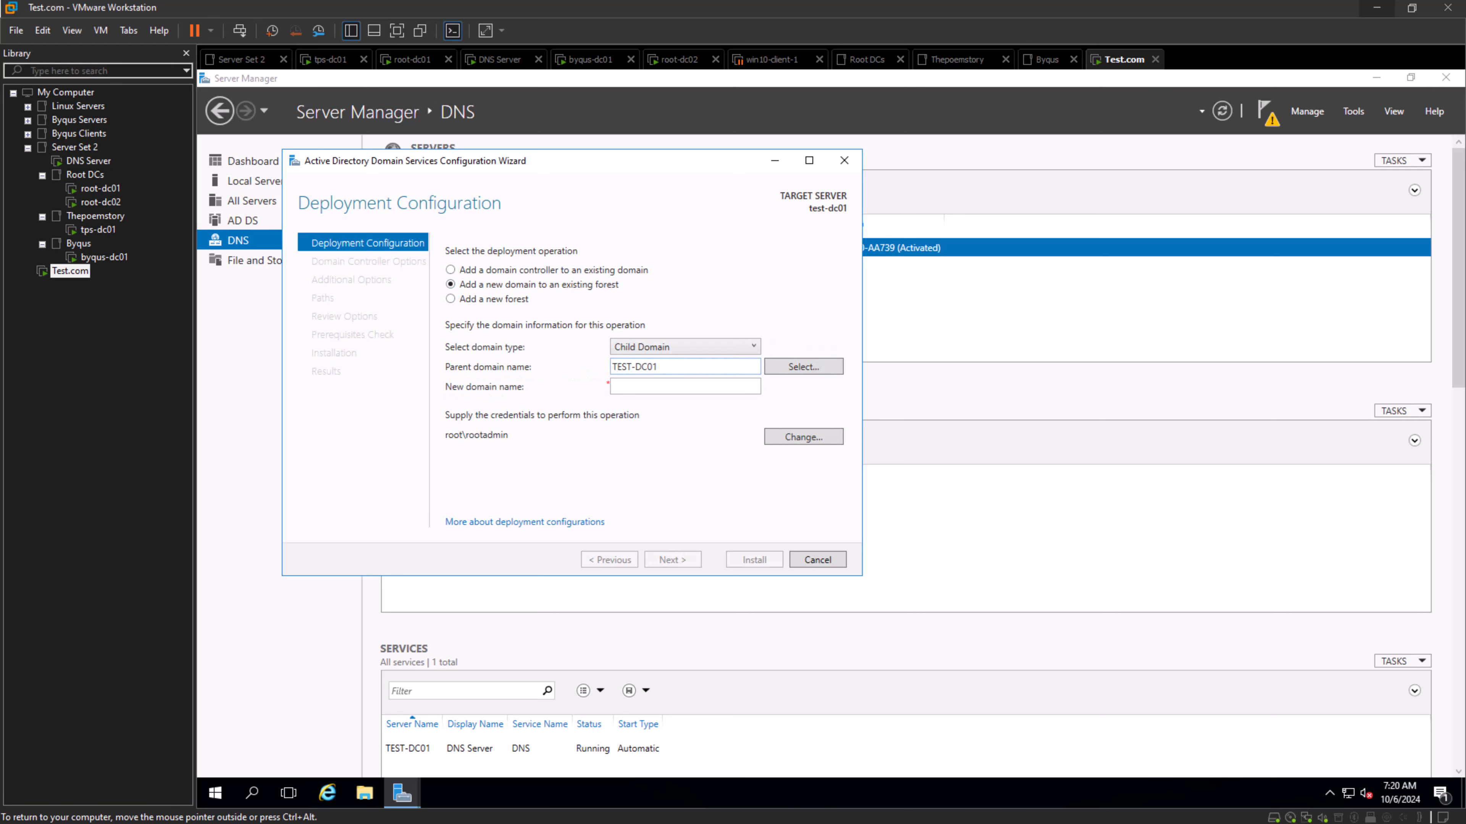
pyautogui.moveTo(664, 367); pyautogui.dragTo(610, 367)
pyautogui.press('BackSpace')
pyautogui.click(803, 367)
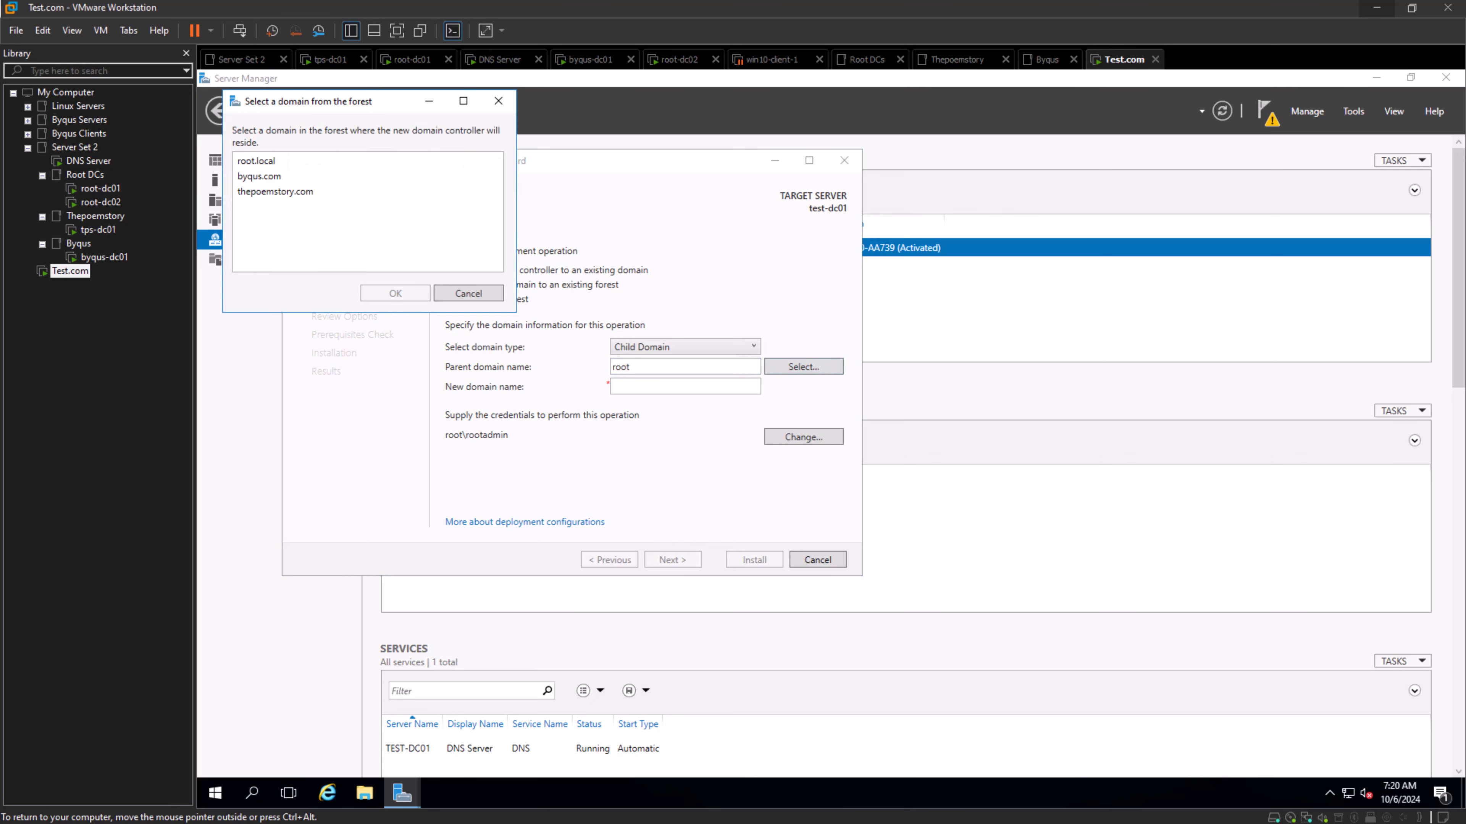
pyautogui.click(256, 161)
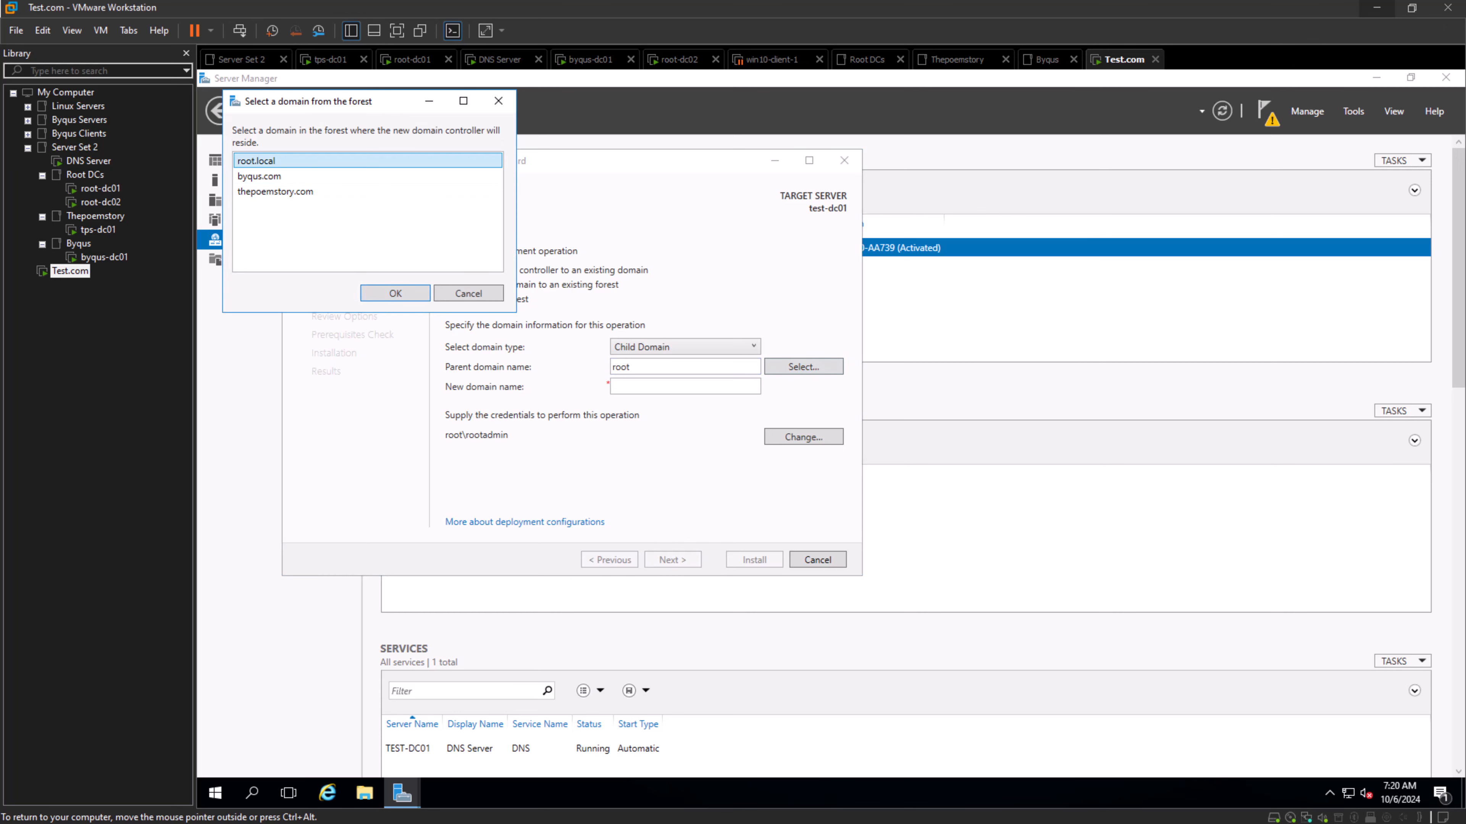
pyautogui.press('Return')
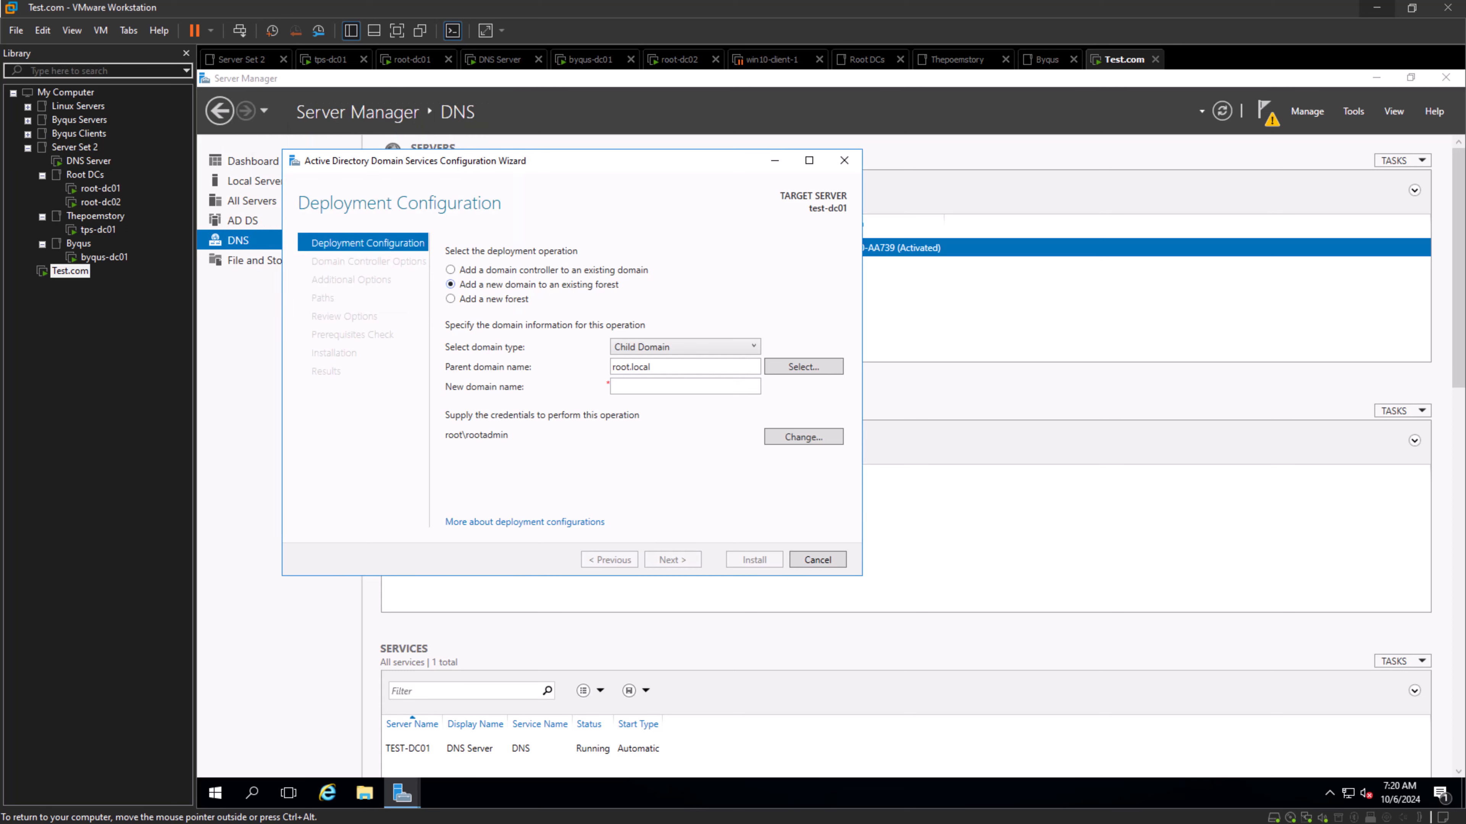
# - Enter test.com as the new domain name for a child domain of root.local
pyautogui.doubleClick(631, 367)
pyautogui.click(654, 368)
pyautogui.click(654, 387)
pyautogui.write('test.com')
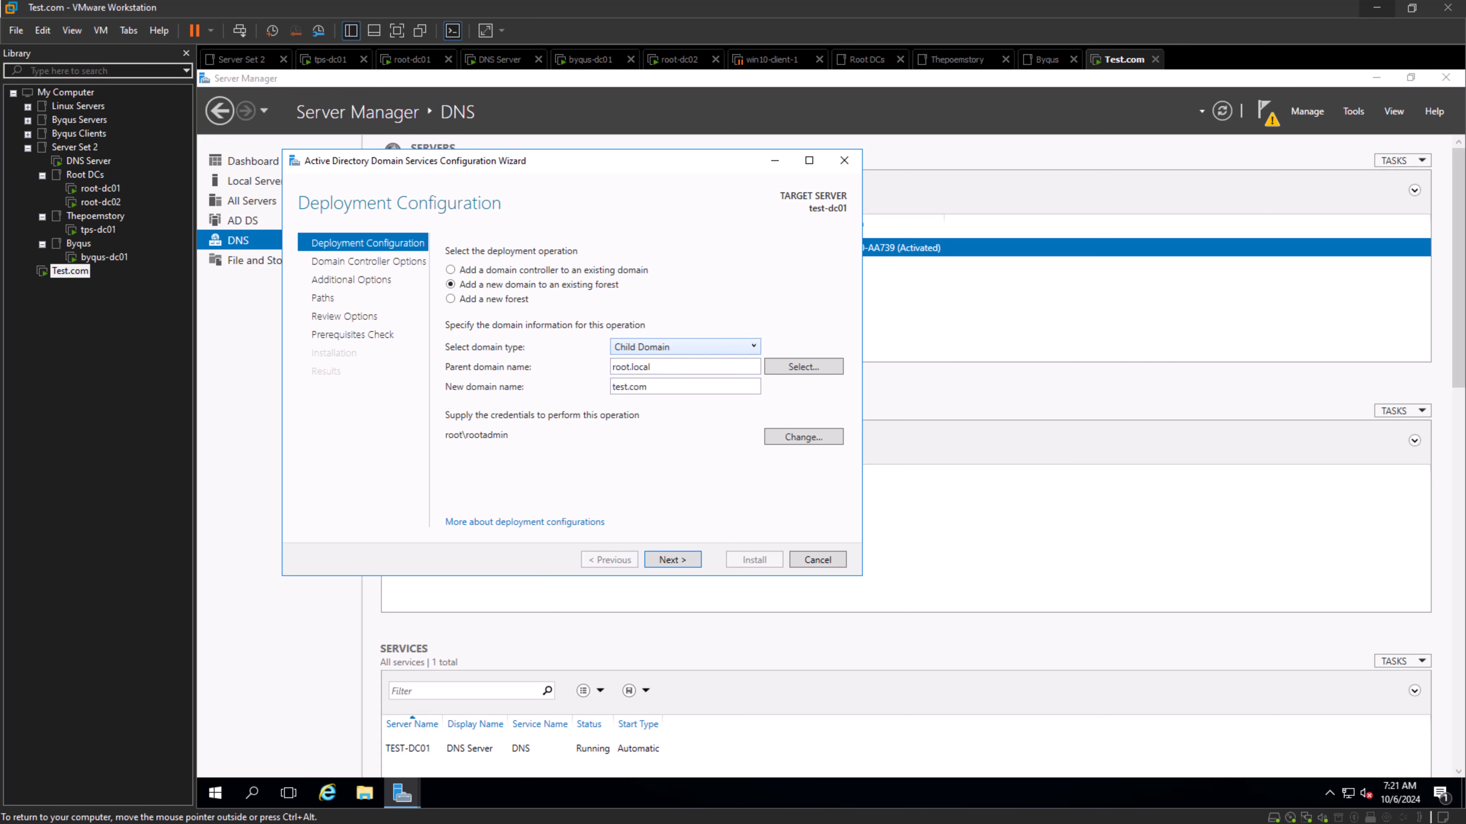
# - Make the new domain a Tree Domain named test.com in the root.local forest, and proceed to the domain controller options
pyautogui.click(684, 347)
pyautogui.click(683, 381)
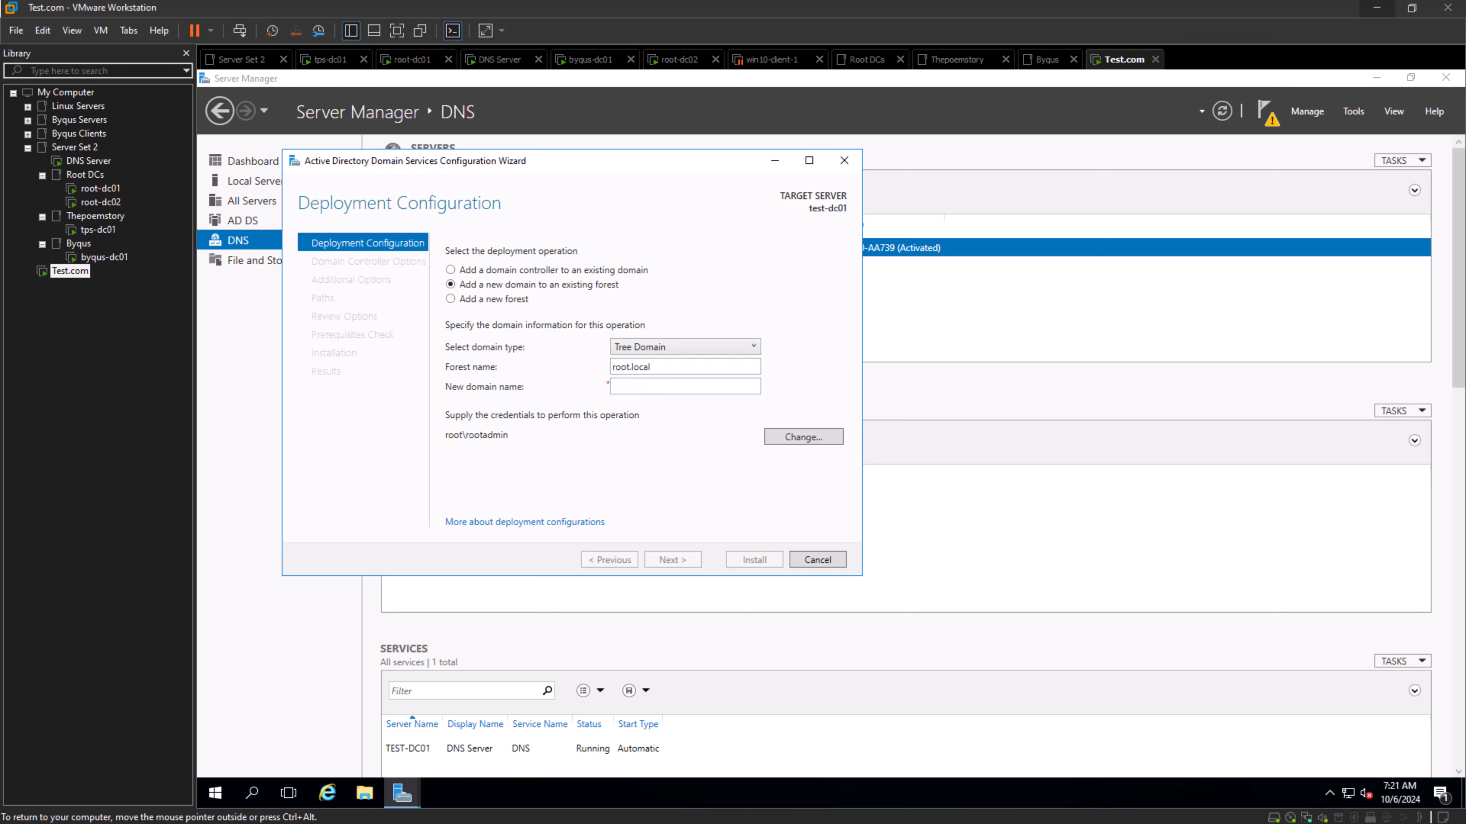
pyautogui.click(684, 347)
pyautogui.click(670, 380)
pyautogui.moveTo(656, 367); pyautogui.dragTo(612, 368)
pyautogui.click(663, 367)
pyautogui.click(664, 386)
pyautogui.write('test.com')
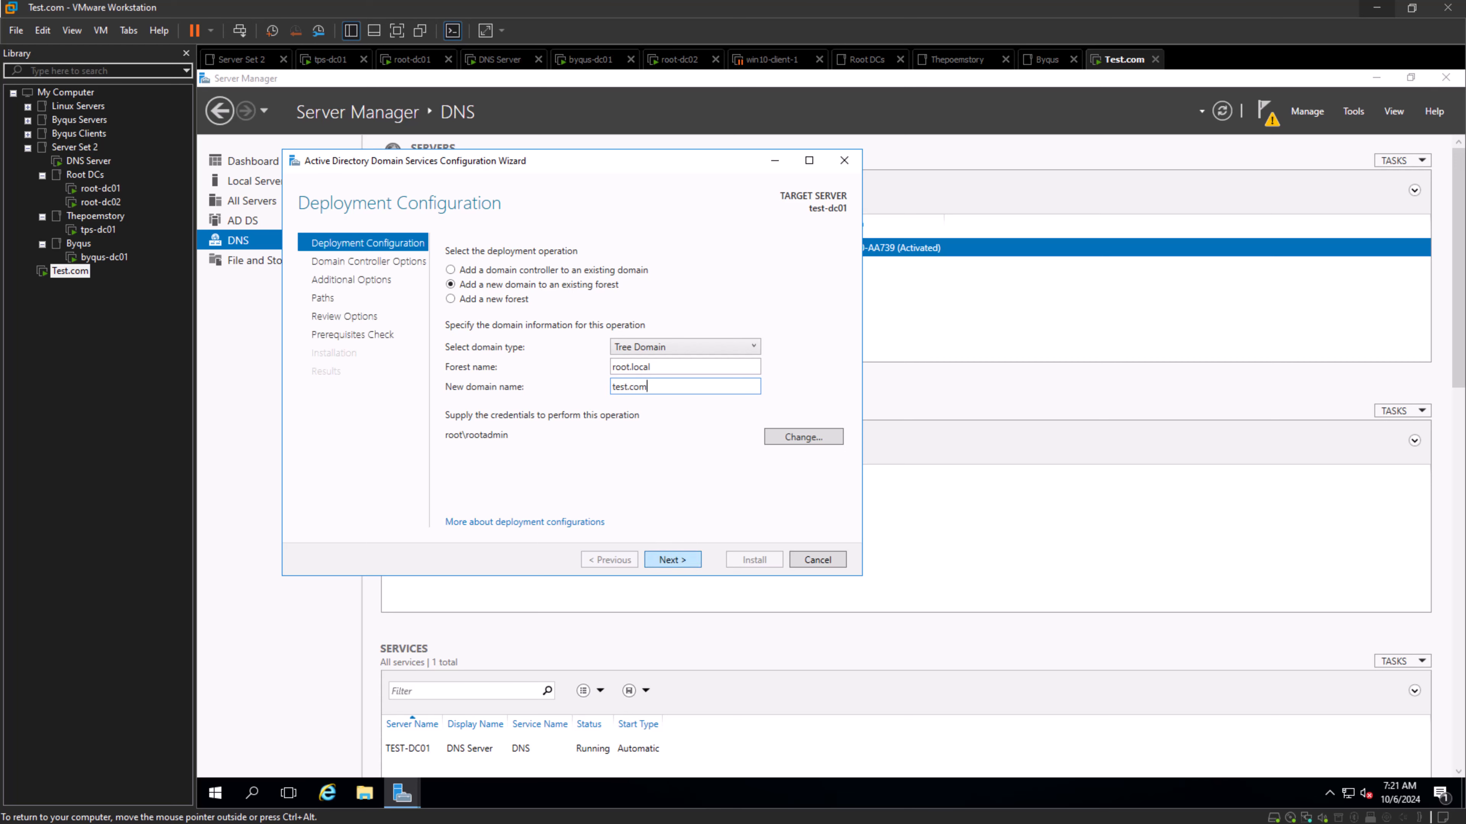
pyautogui.press('Return')
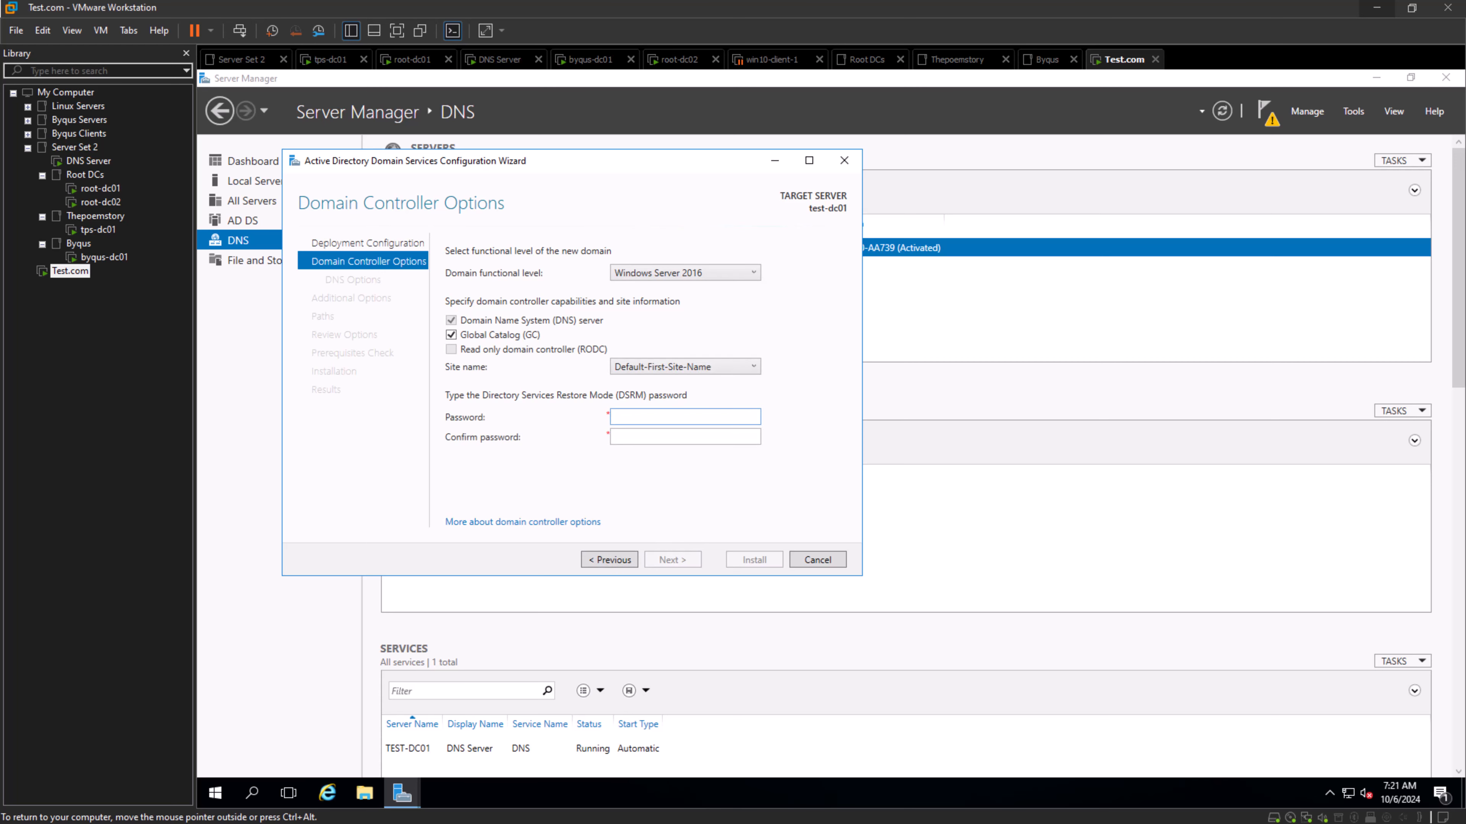
# - Enter and confirm the Directory Services Restore Mode password, and proceed to the DNS options
pyautogui.write('P@s')
pyautogui.press('BackSpace')
pyautogui.press('BackSpace')
pyautogui.press('BackSpace')
pyautogui.write('P@ssw0rd123456')
pyautogui.press('Tab')
pyautogui.write('P@ssw0rd123456')
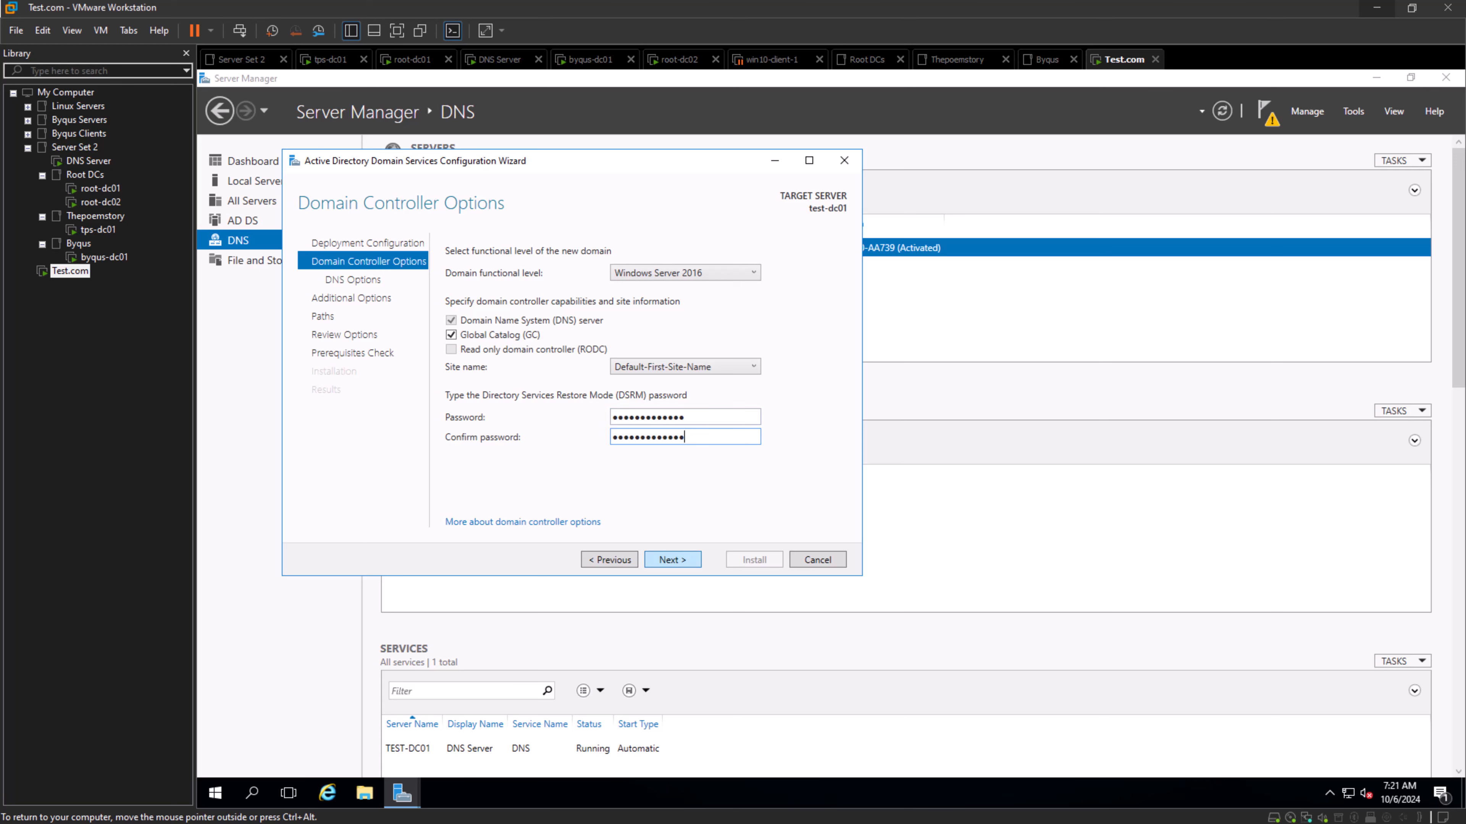
pyautogui.press('Return')
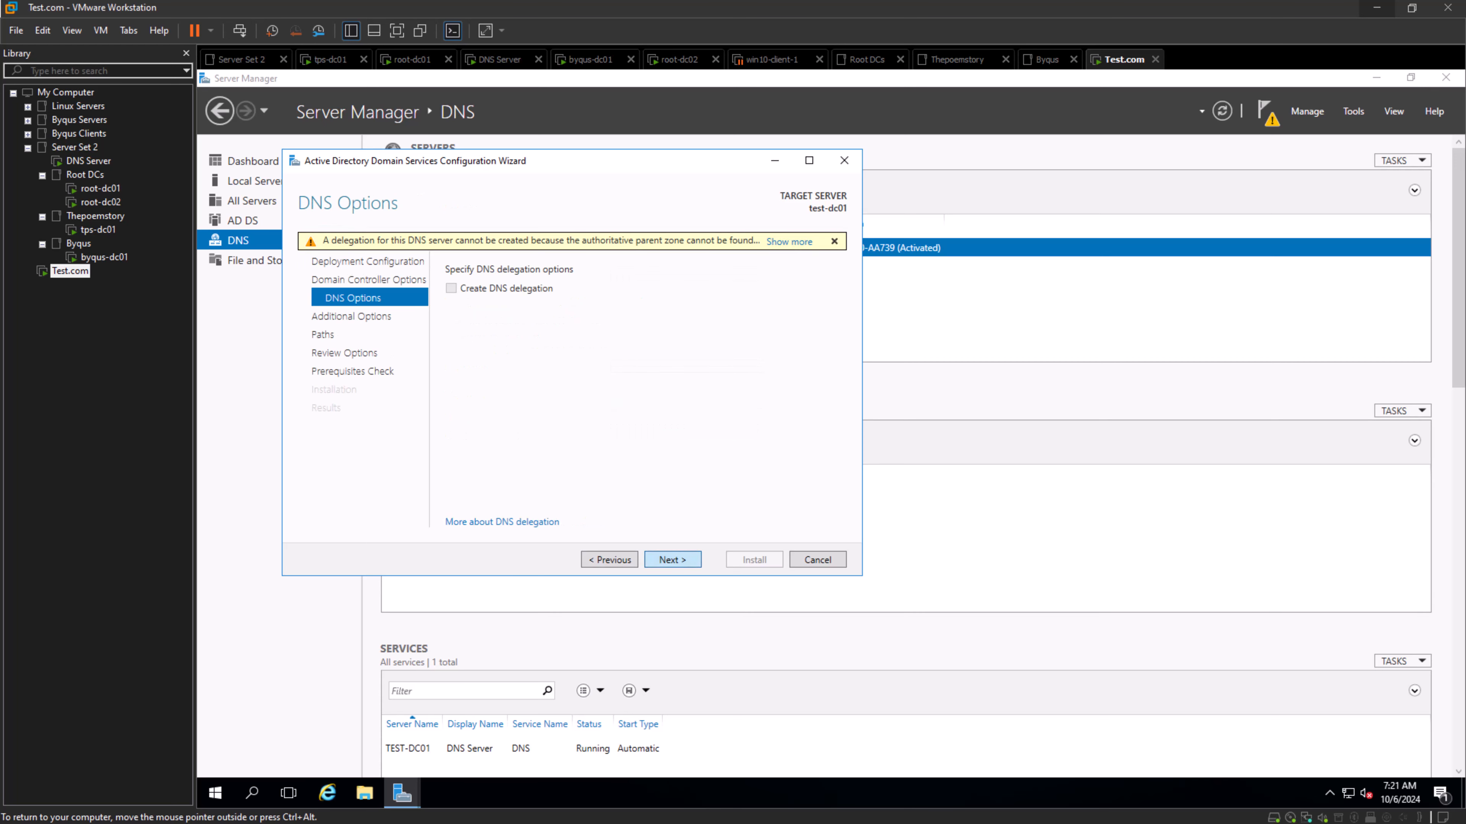
# - Accept the default DNS options, NetBIOS name TEST and folder paths, run the prerequisites check, and start the installation
pyautogui.press('Return')
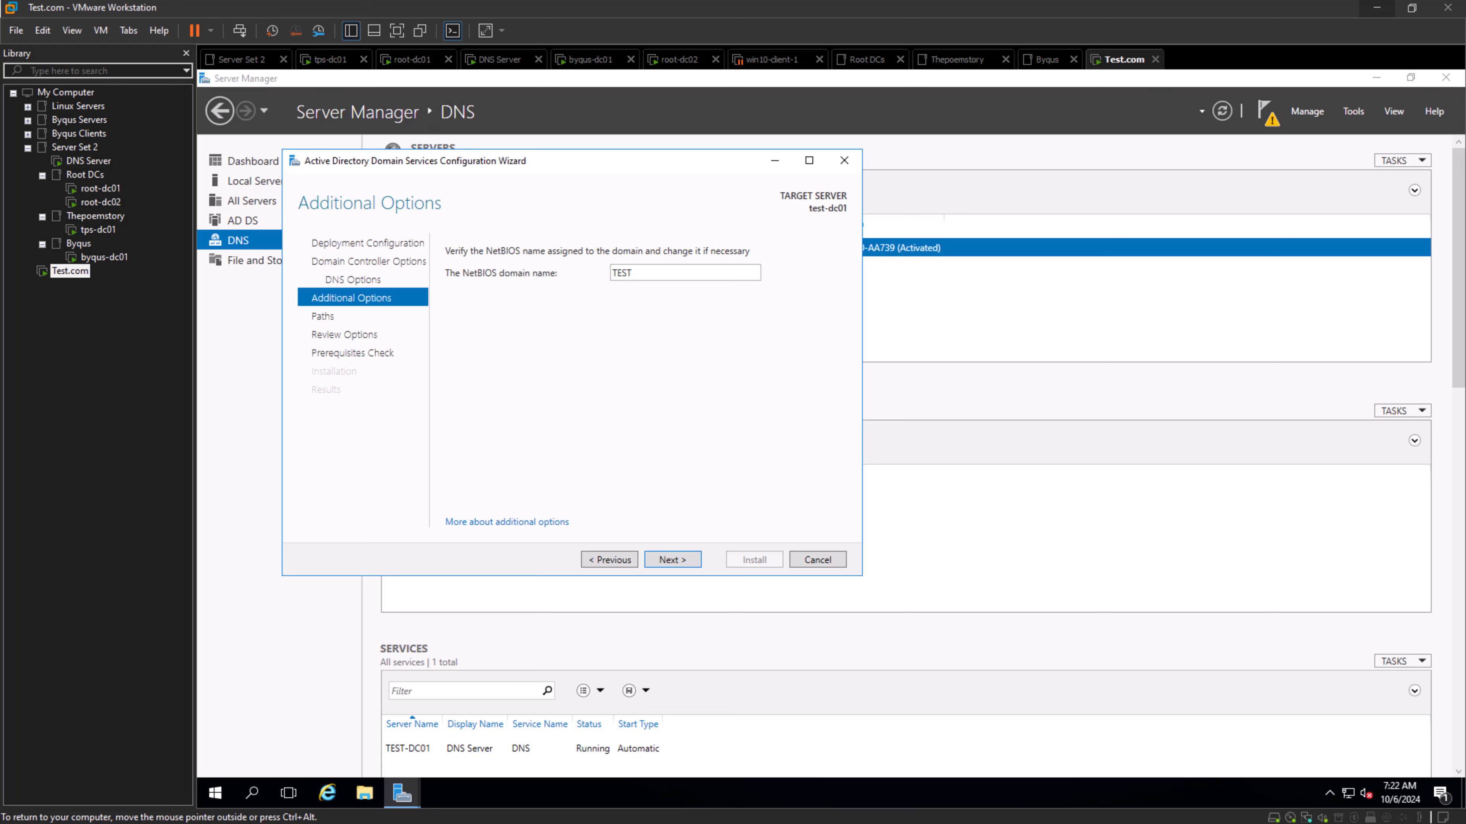
pyautogui.click(673, 560)
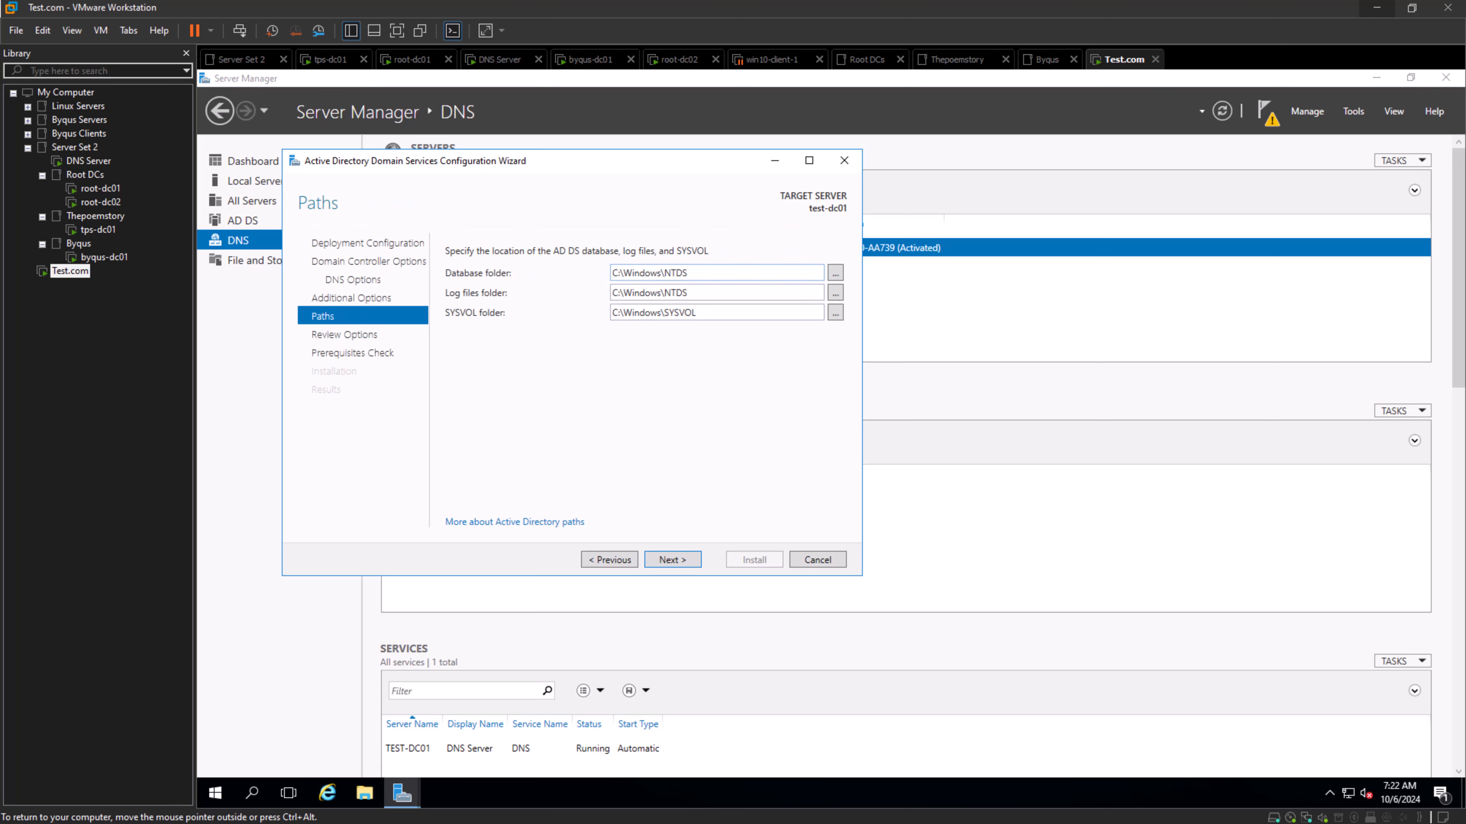
pyautogui.moveTo(691, 272); pyautogui.dragTo(611, 292)
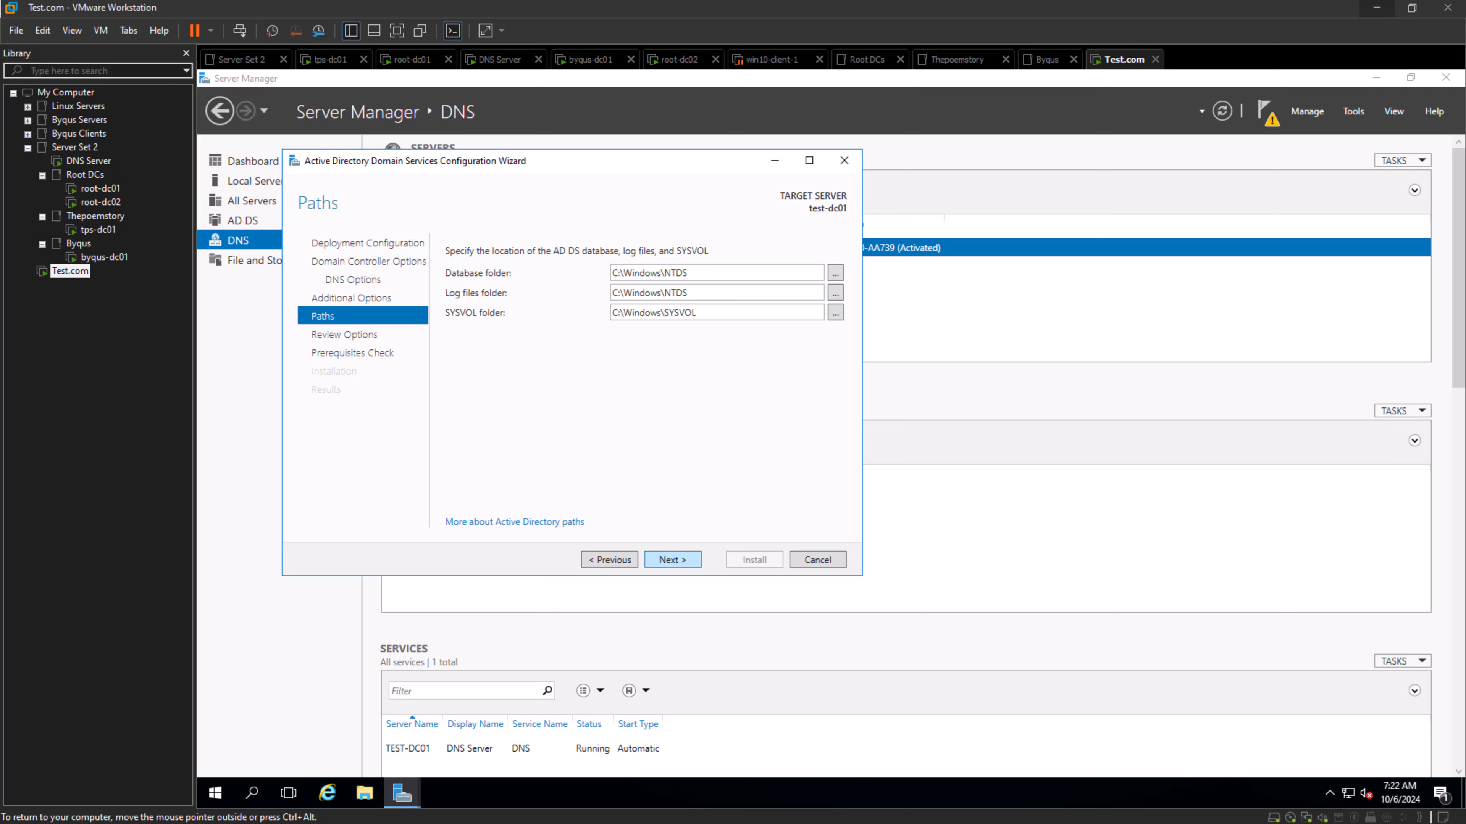
pyautogui.click(673, 559)
pyautogui.click(673, 560)
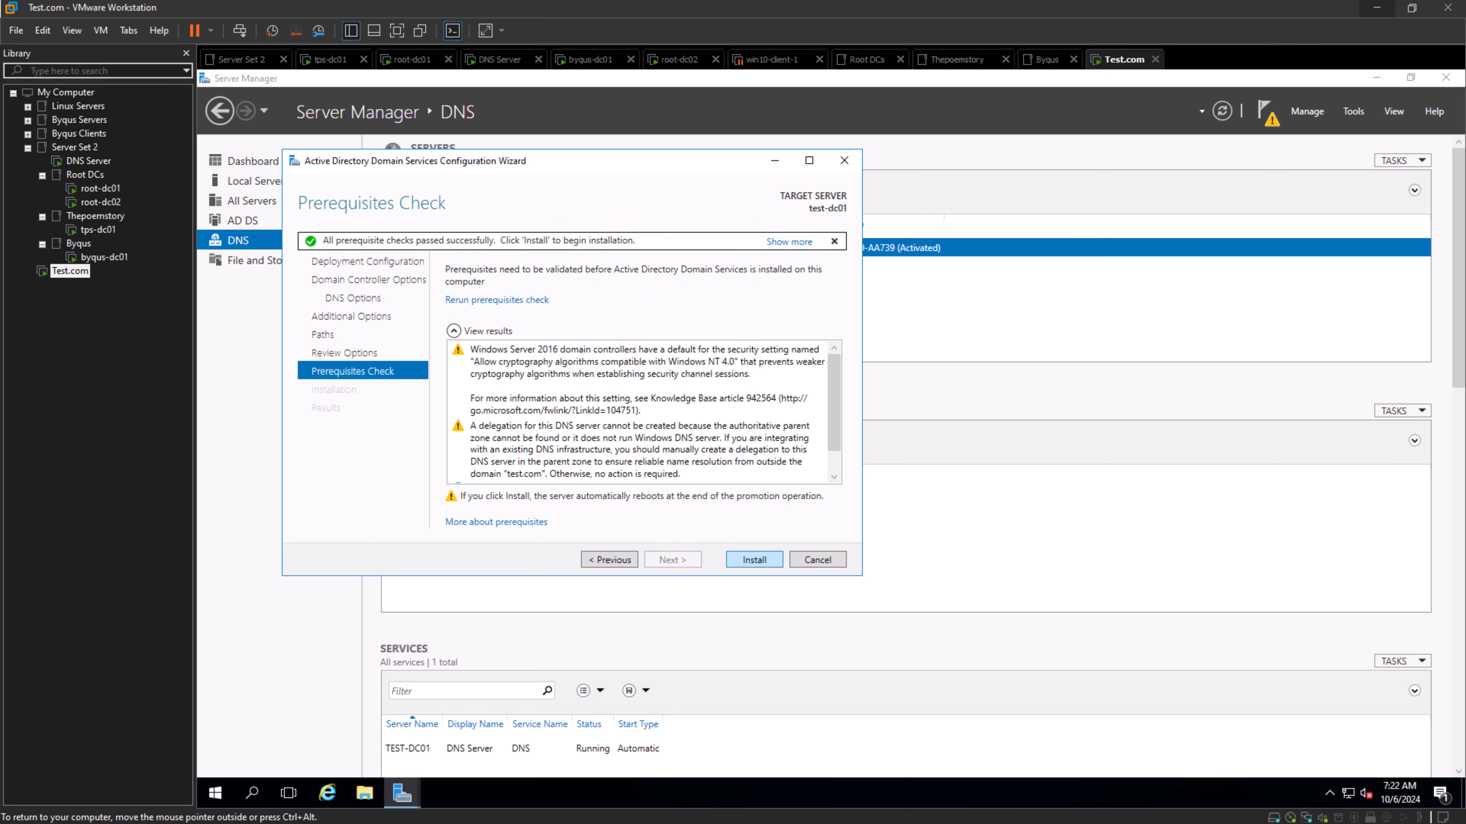
pyautogui.press('Return')
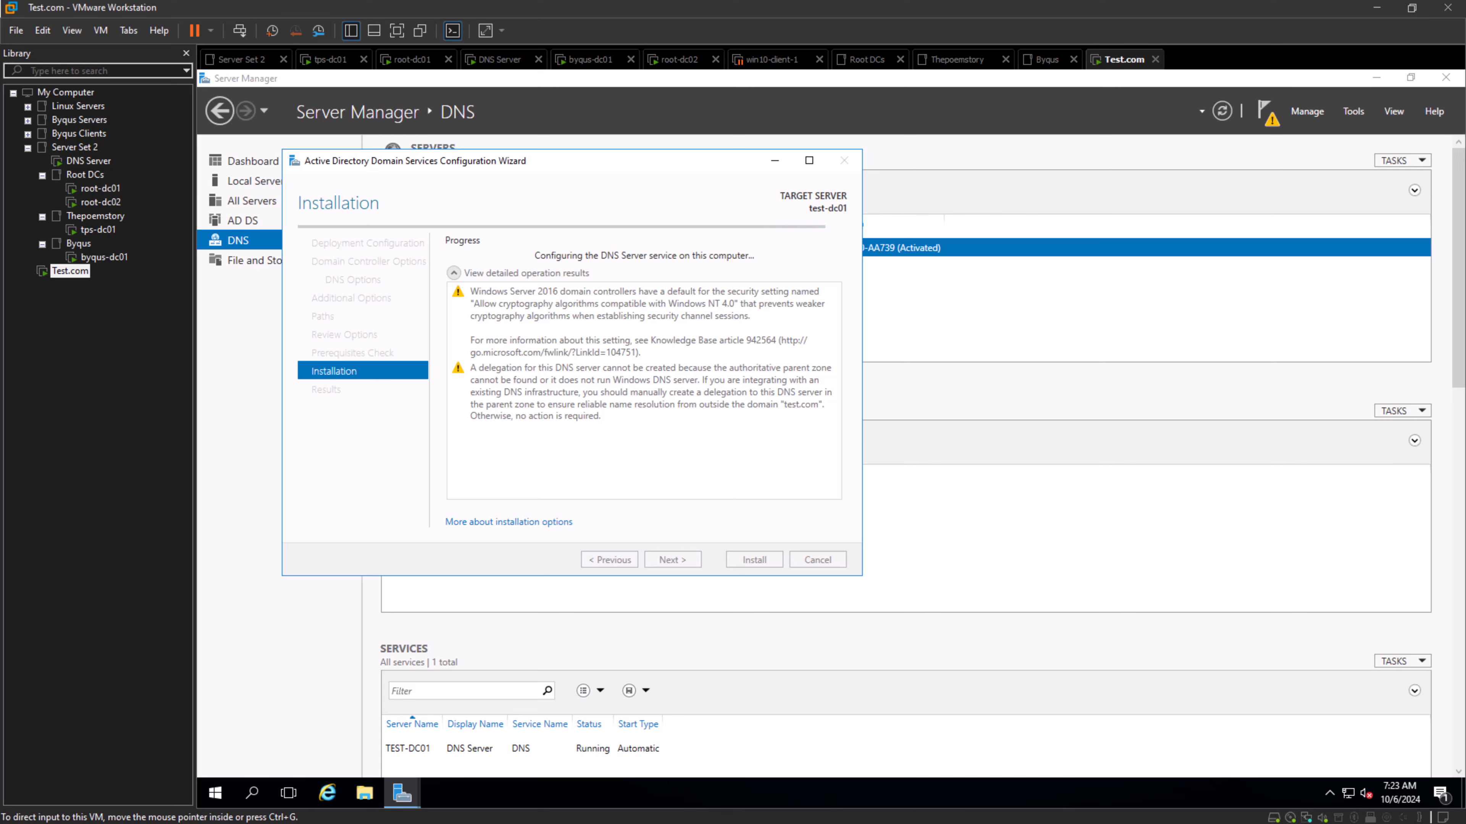
# - Switch to the root-dc01 virtual machine and unlock the ROOT\rootadmin session with the account password
pyautogui.click(102, 189)
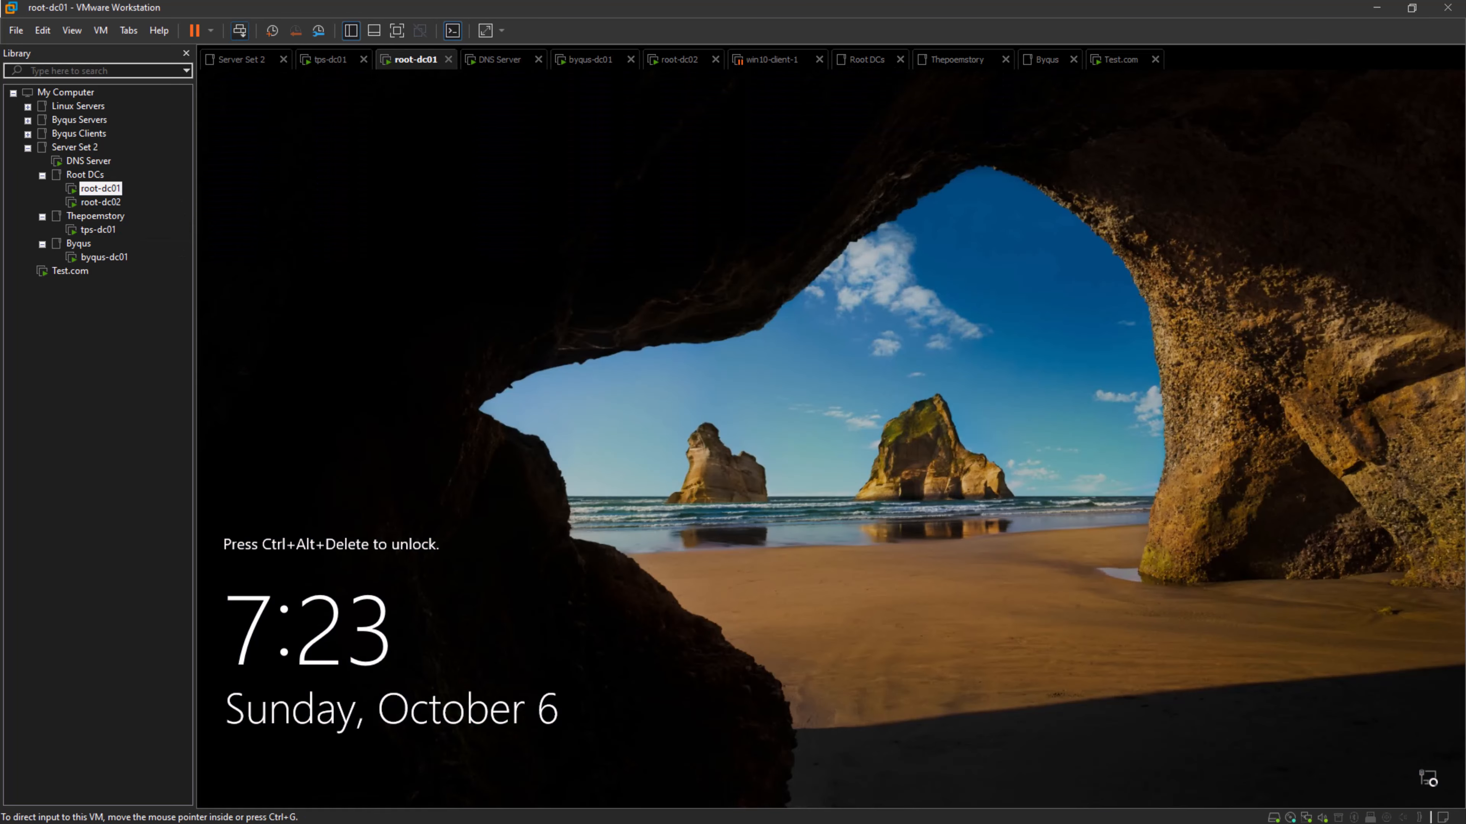
pyautogui.click(239, 30)
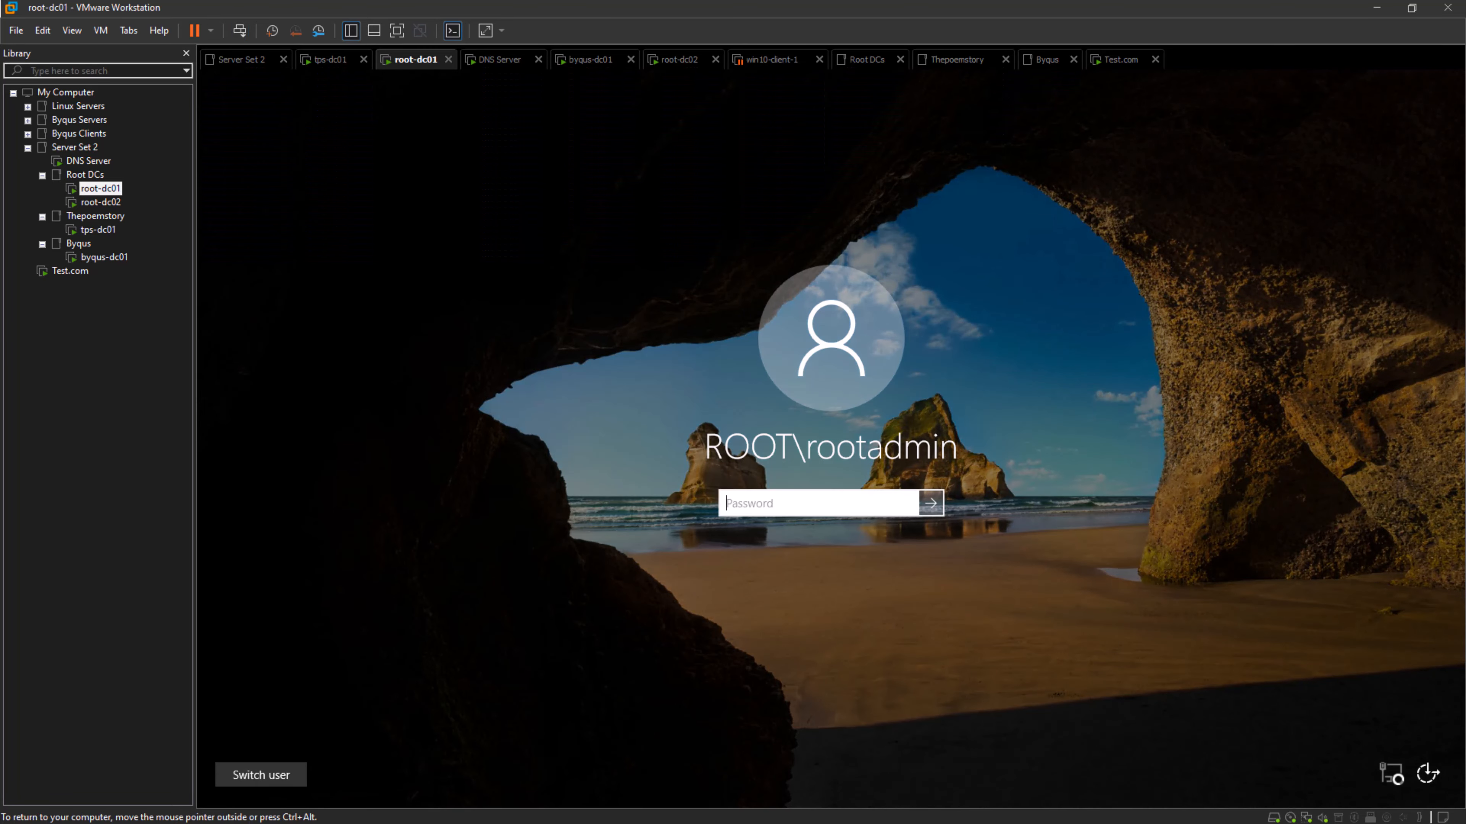
pyautogui.write('**************')
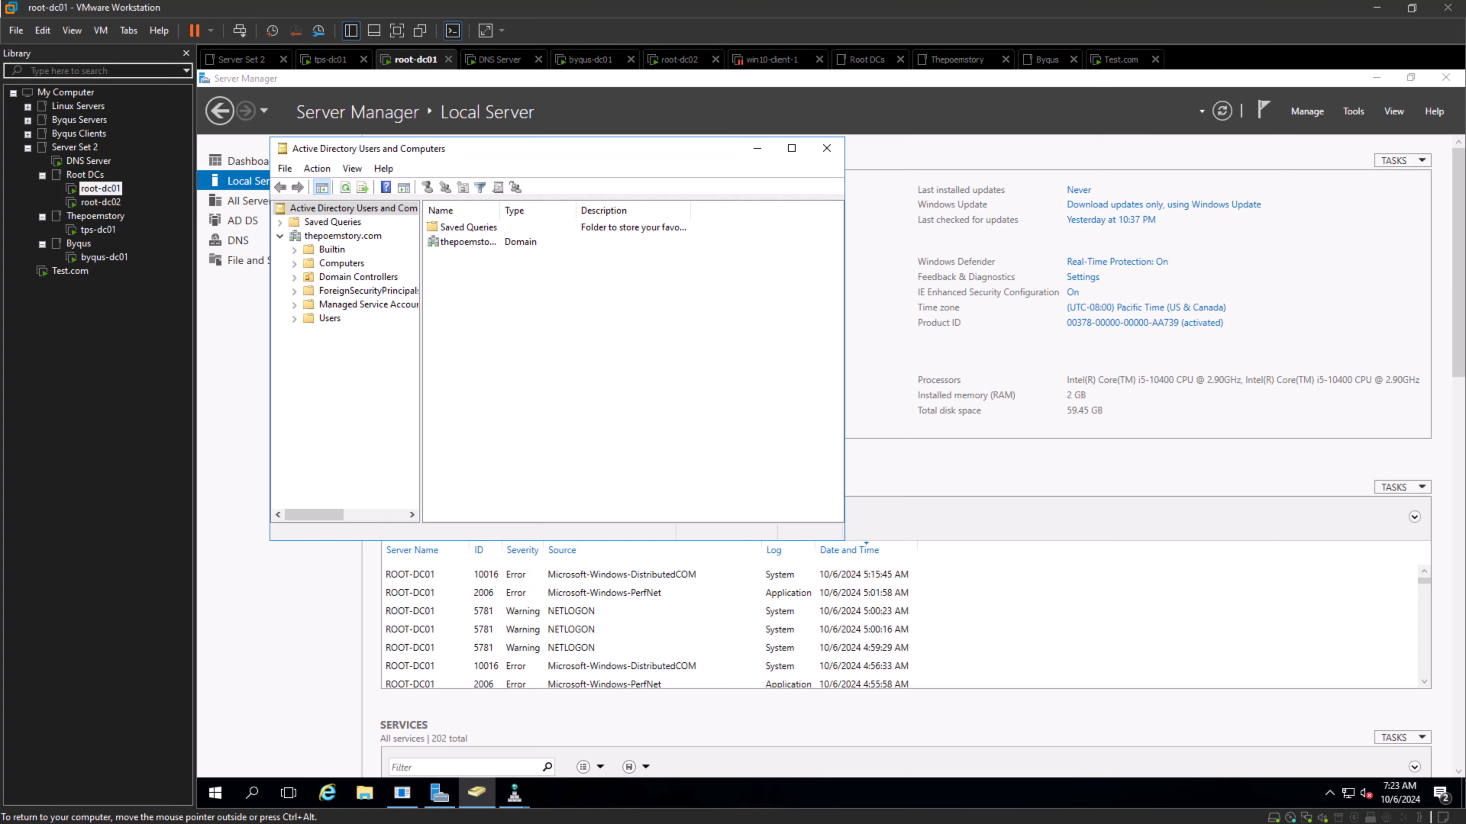
# - In Active Directory Users and Computers, start changing the domain from thepoemstory.com and select test.com among the browsable domains
pyautogui.click(343, 236)
pyautogui.rightClick(343, 236)
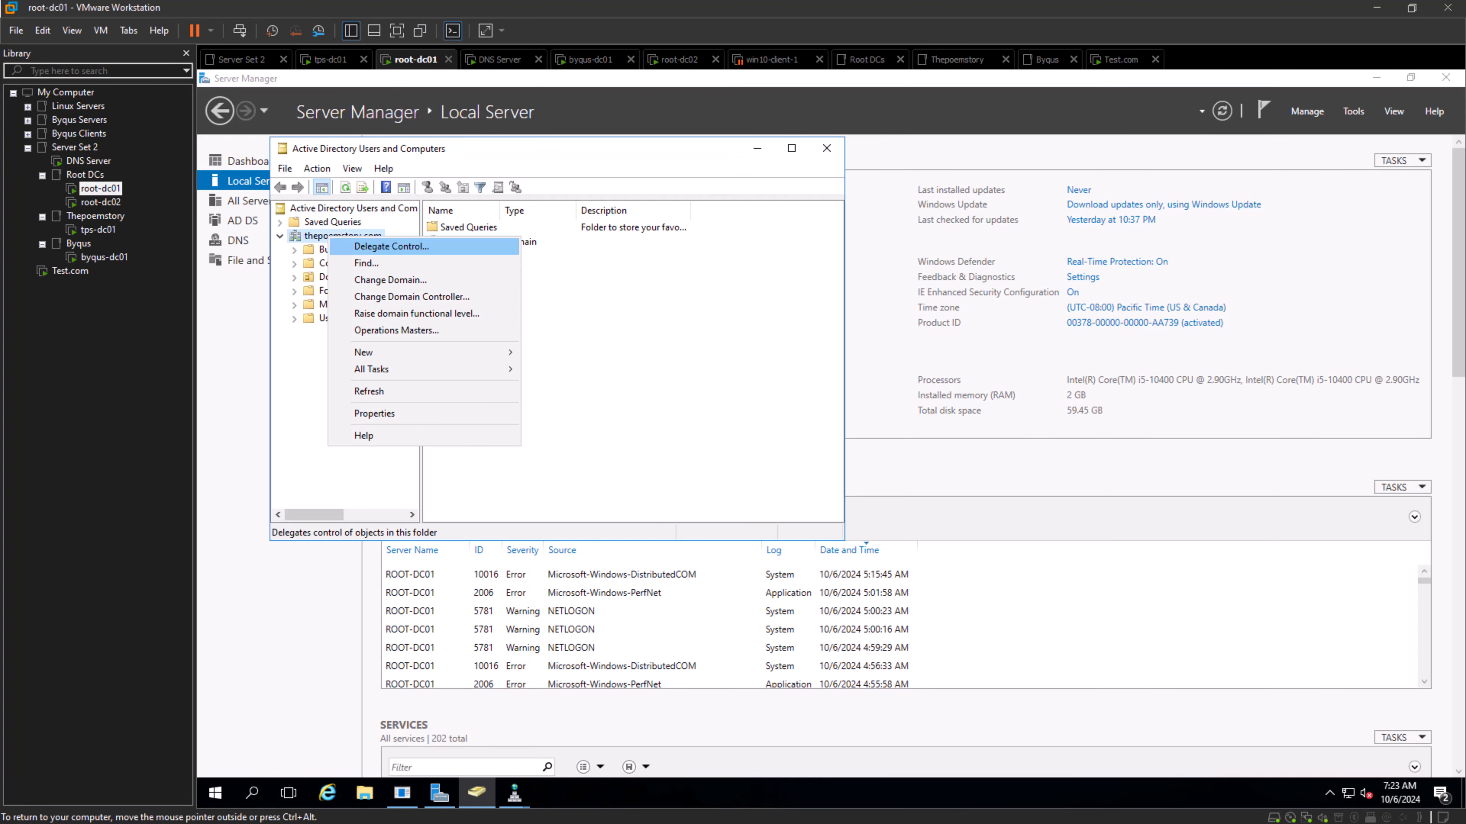
pyautogui.click(369, 279)
pyautogui.click(673, 322)
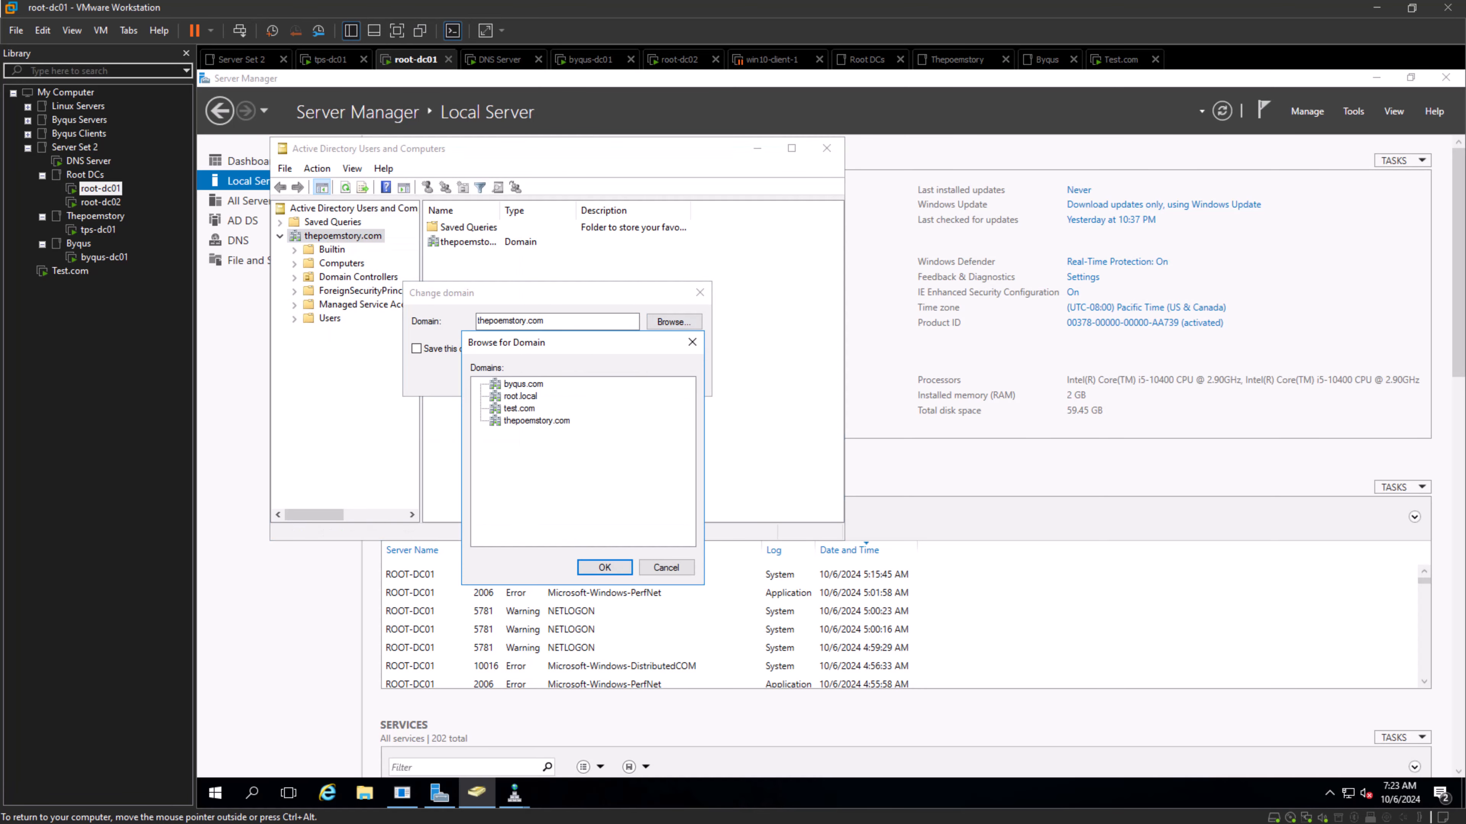
pyautogui.click(520, 408)
# - Check the domain controller installation progress on the Test.com virtual machine
pyautogui.click(70, 271)
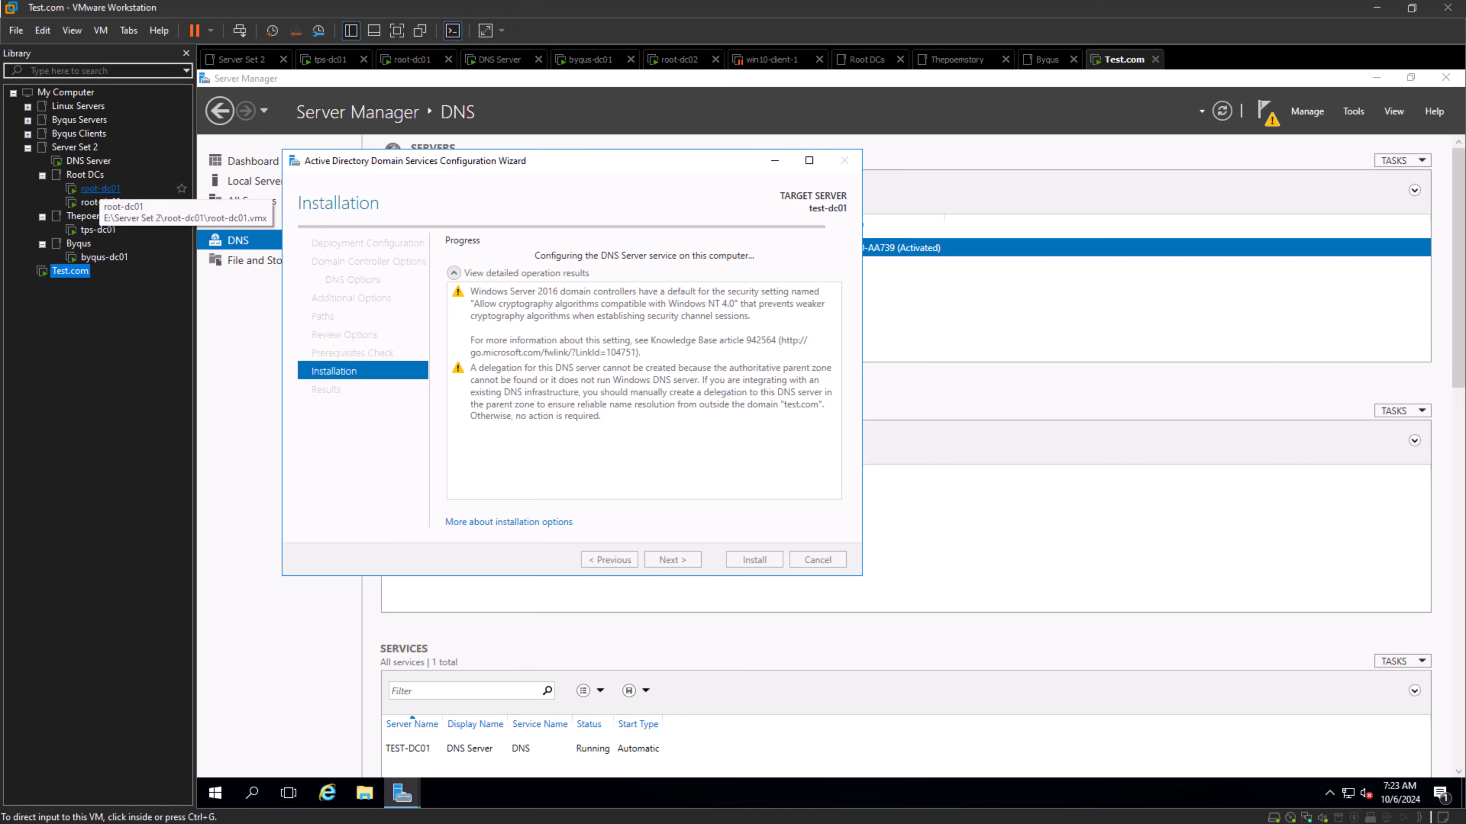
pyautogui.click(100, 189)
pyautogui.click(70, 271)
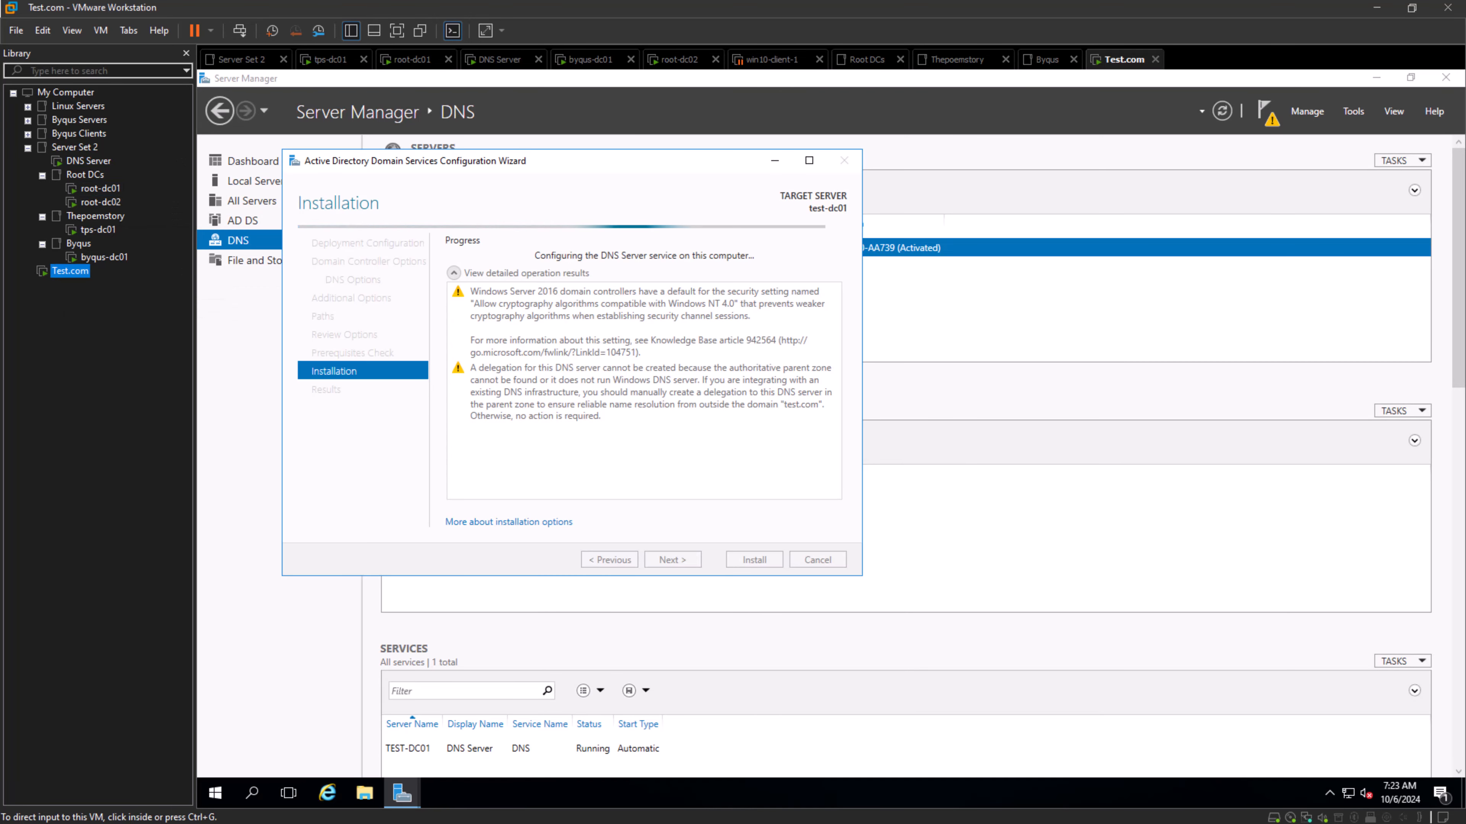
# - On the DNS Server virtual machine, open DNS Manager and examine the zones under Forward Lookup Zones
pyautogui.click(88, 160)
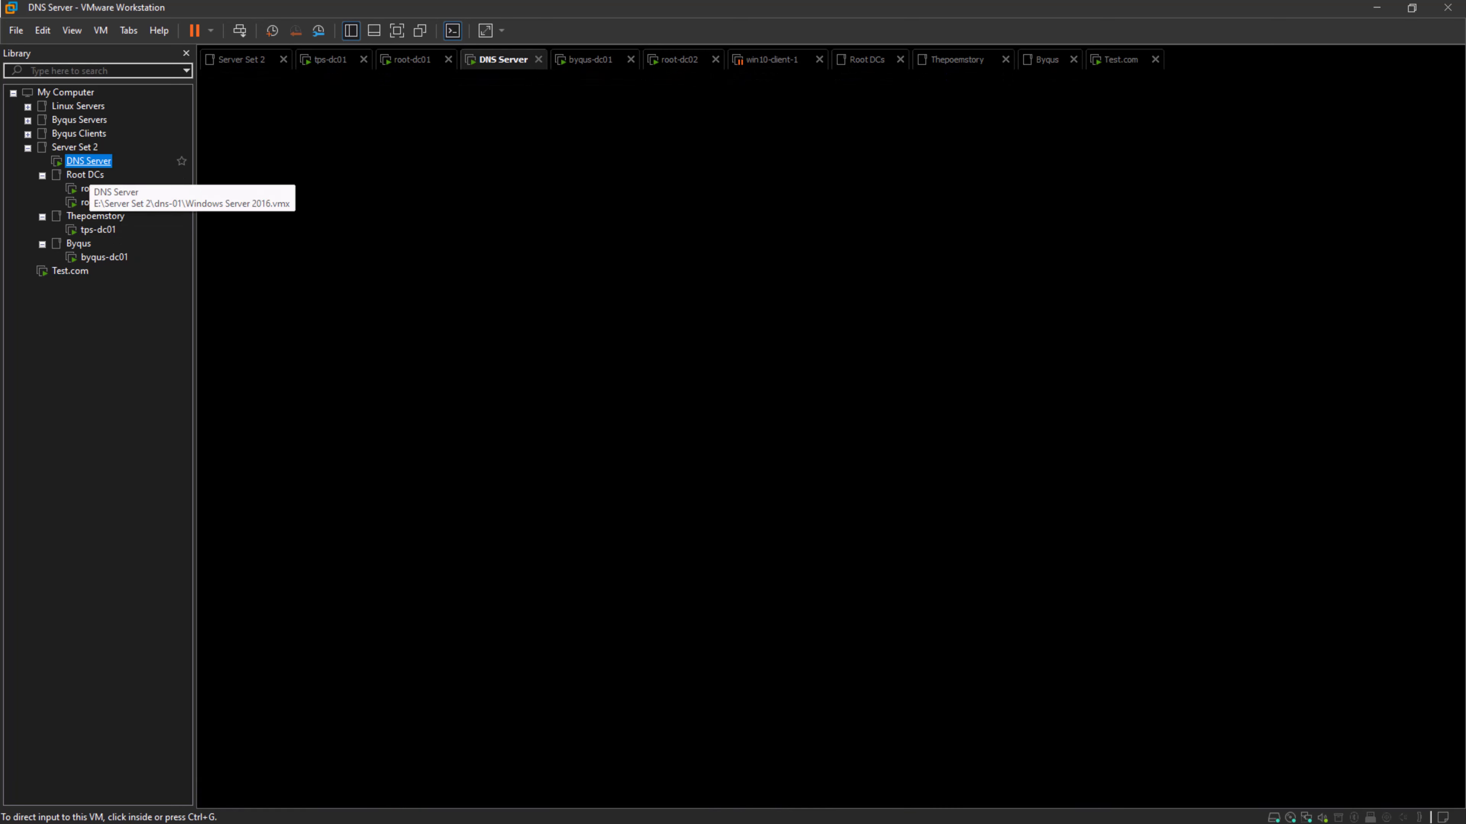
pyautogui.click(820, 431)
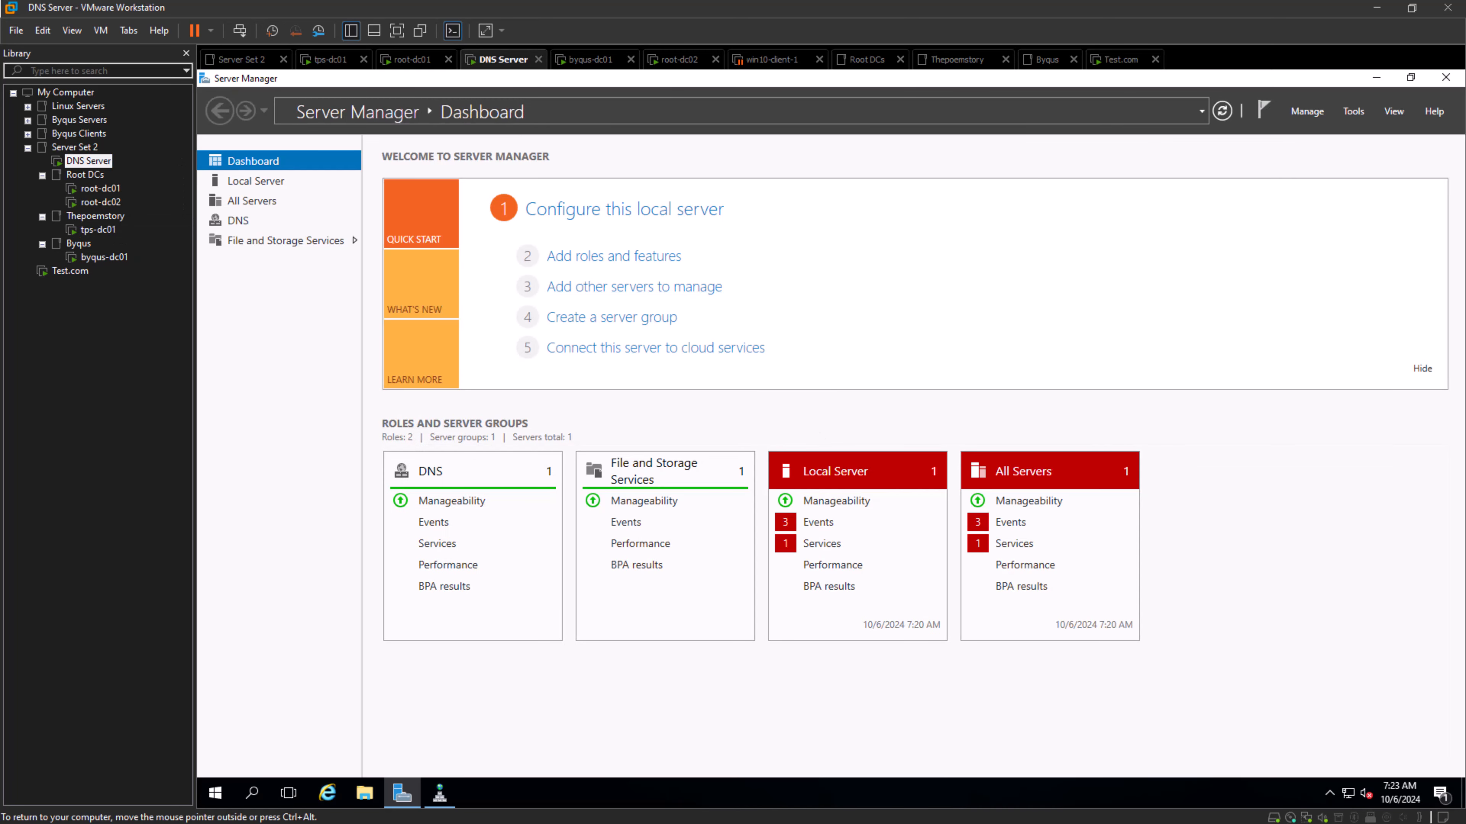
pyautogui.click(1353, 111)
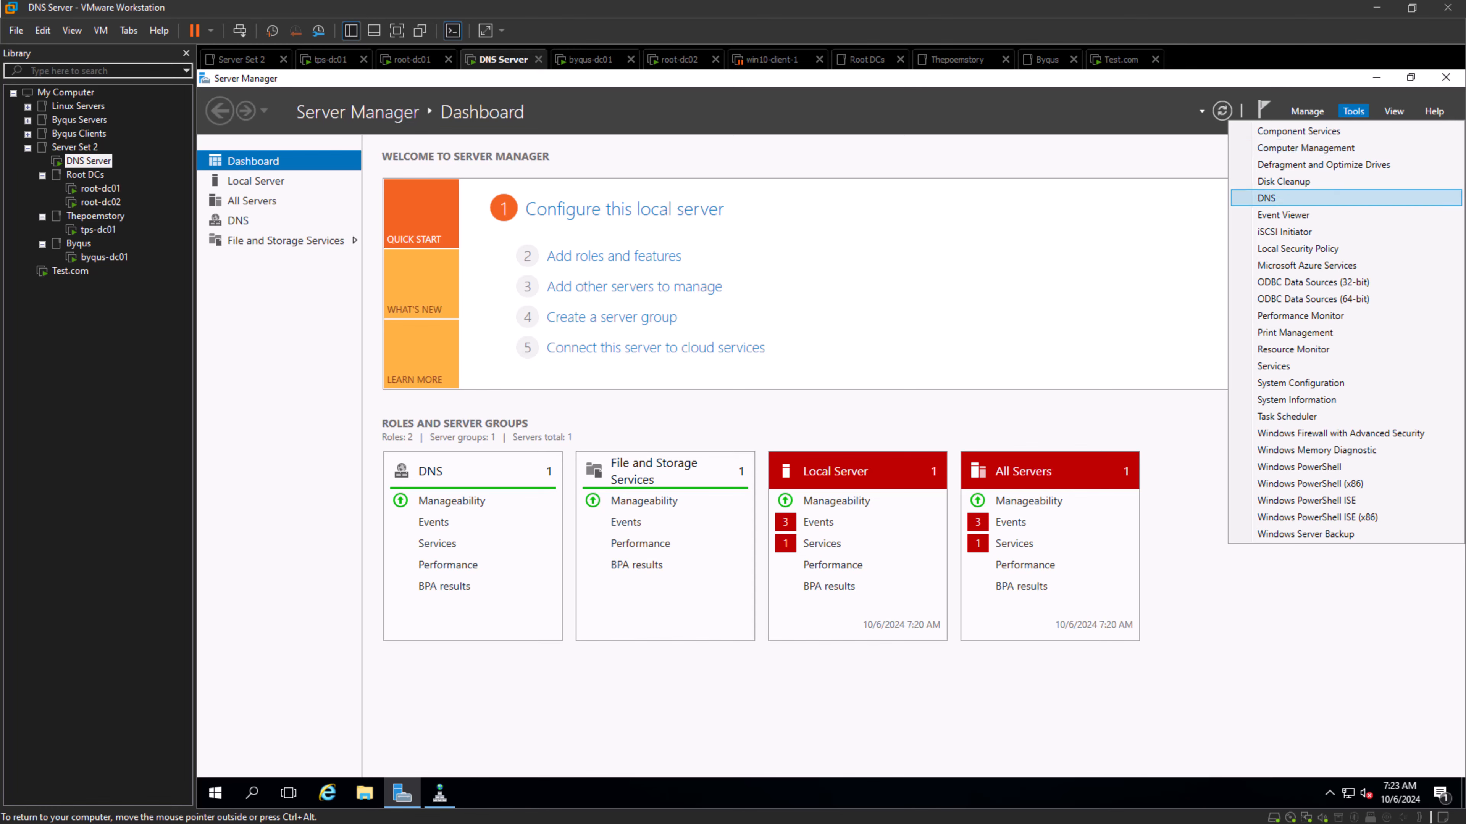
pyautogui.click(1270, 197)
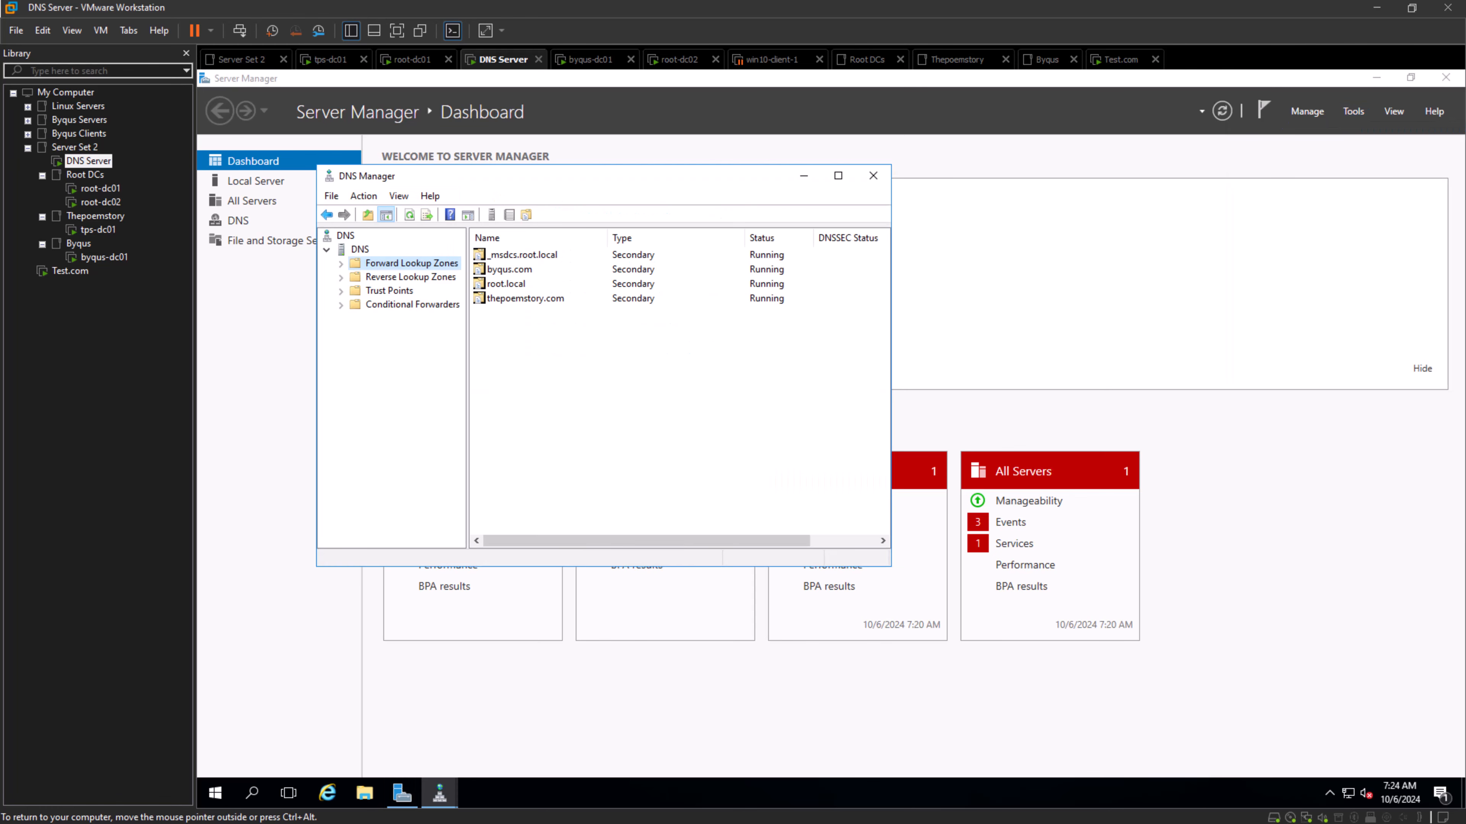
pyautogui.click(340, 263)
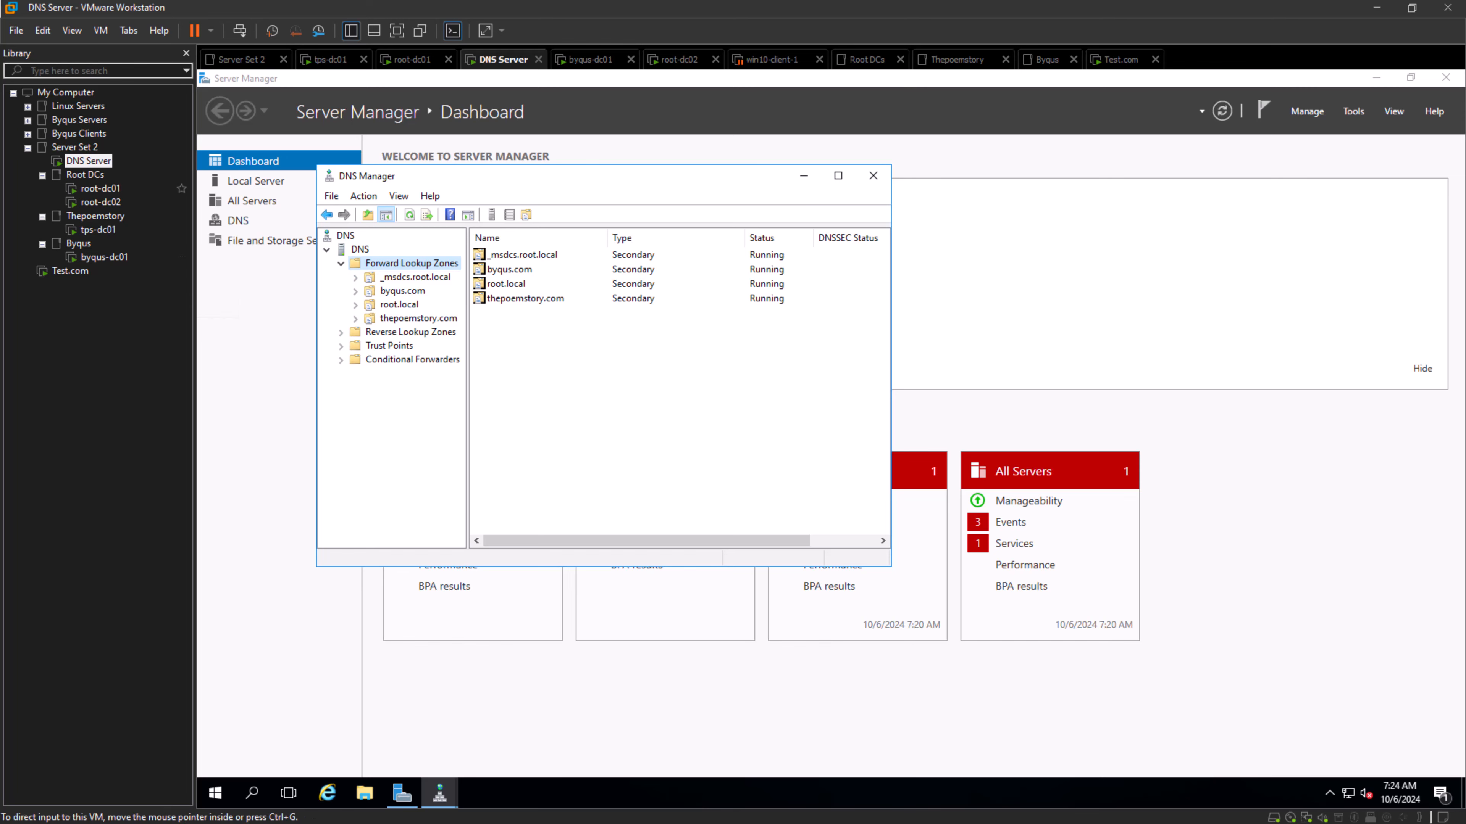
# - Return to root-dc01 and choose test.com as the domain in the Change domain dialog
pyautogui.click(100, 189)
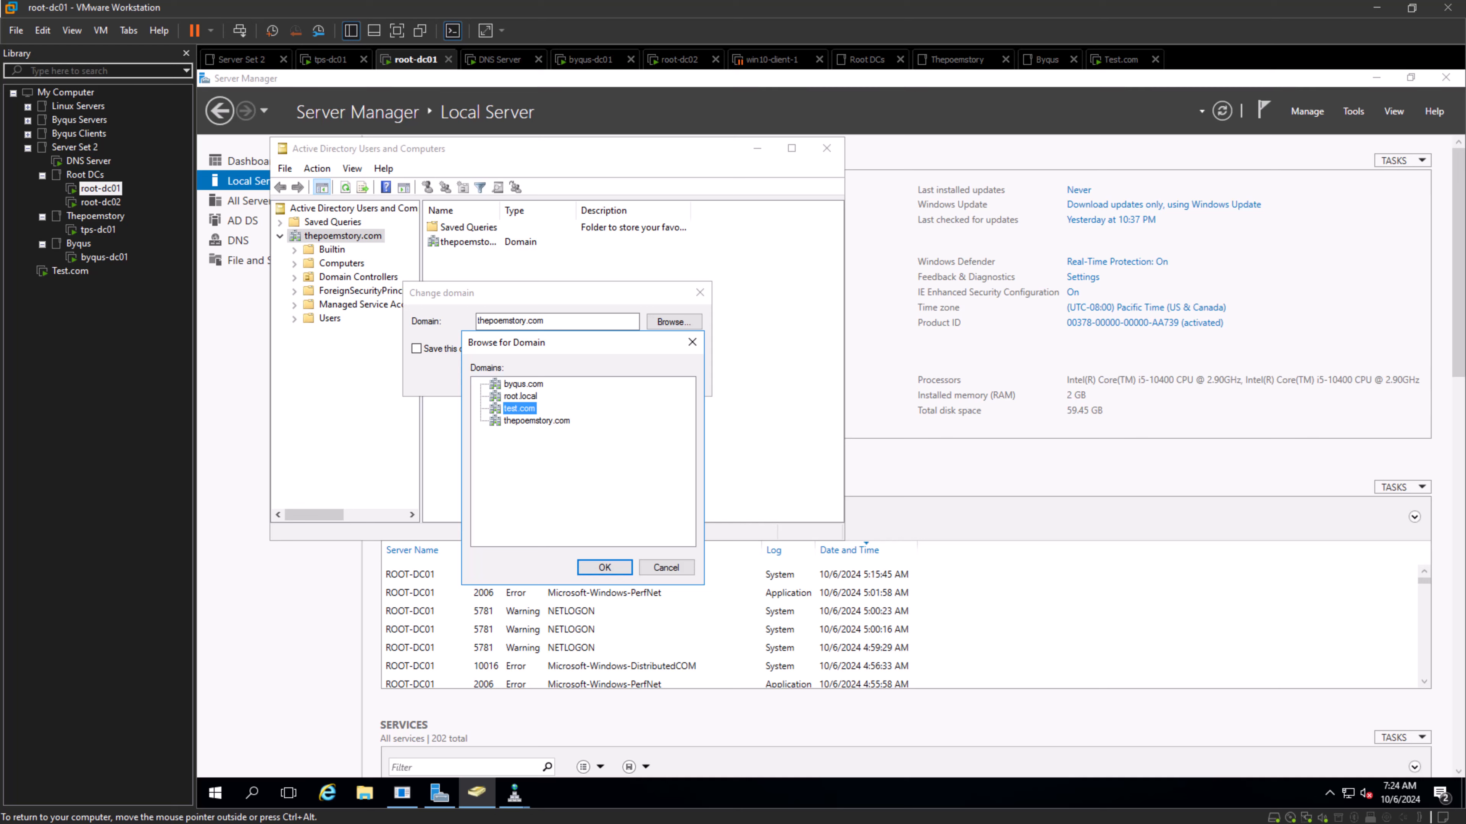
pyautogui.click(604, 568)
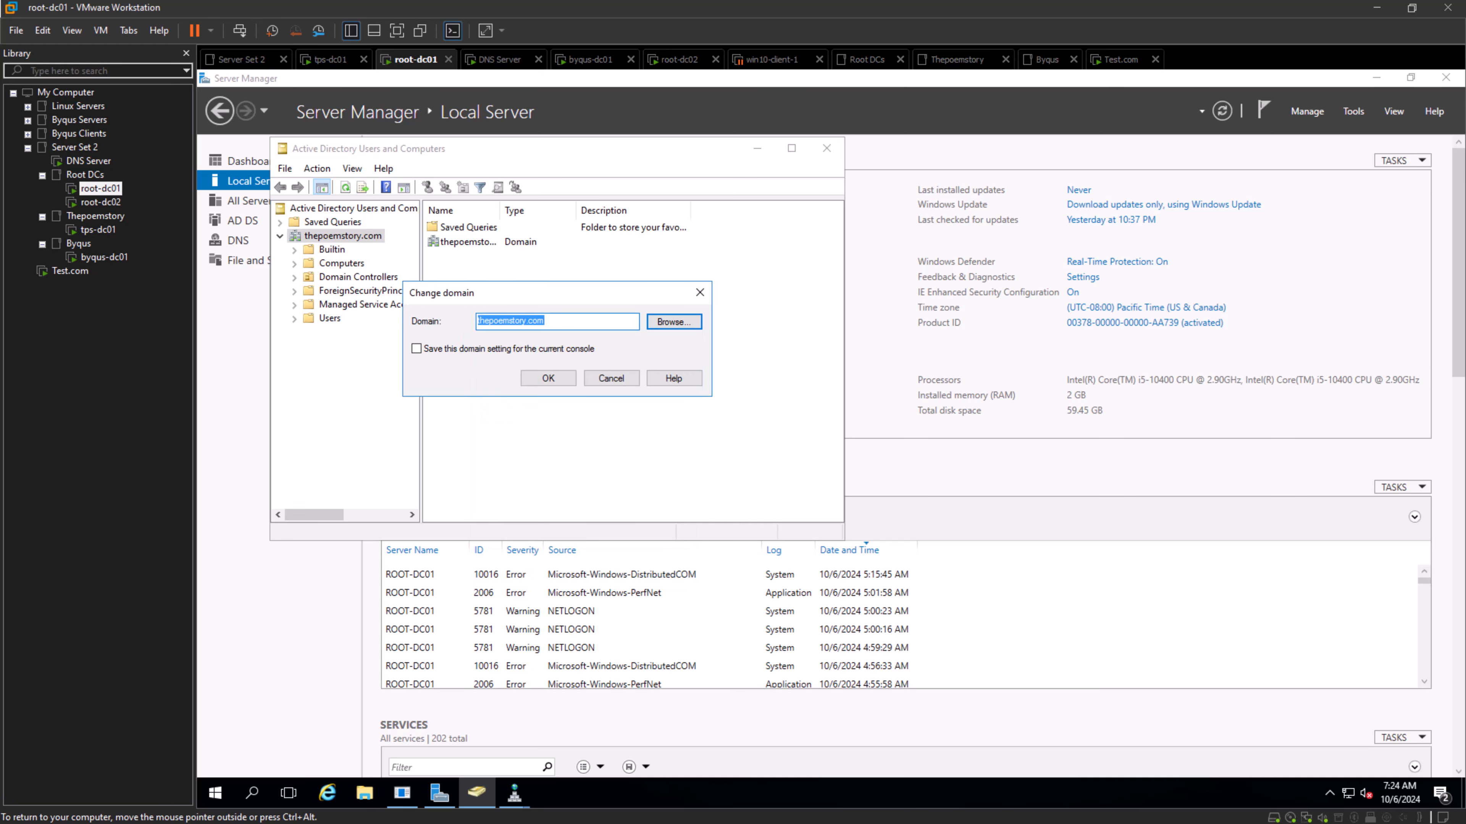
pyautogui.click(673, 322)
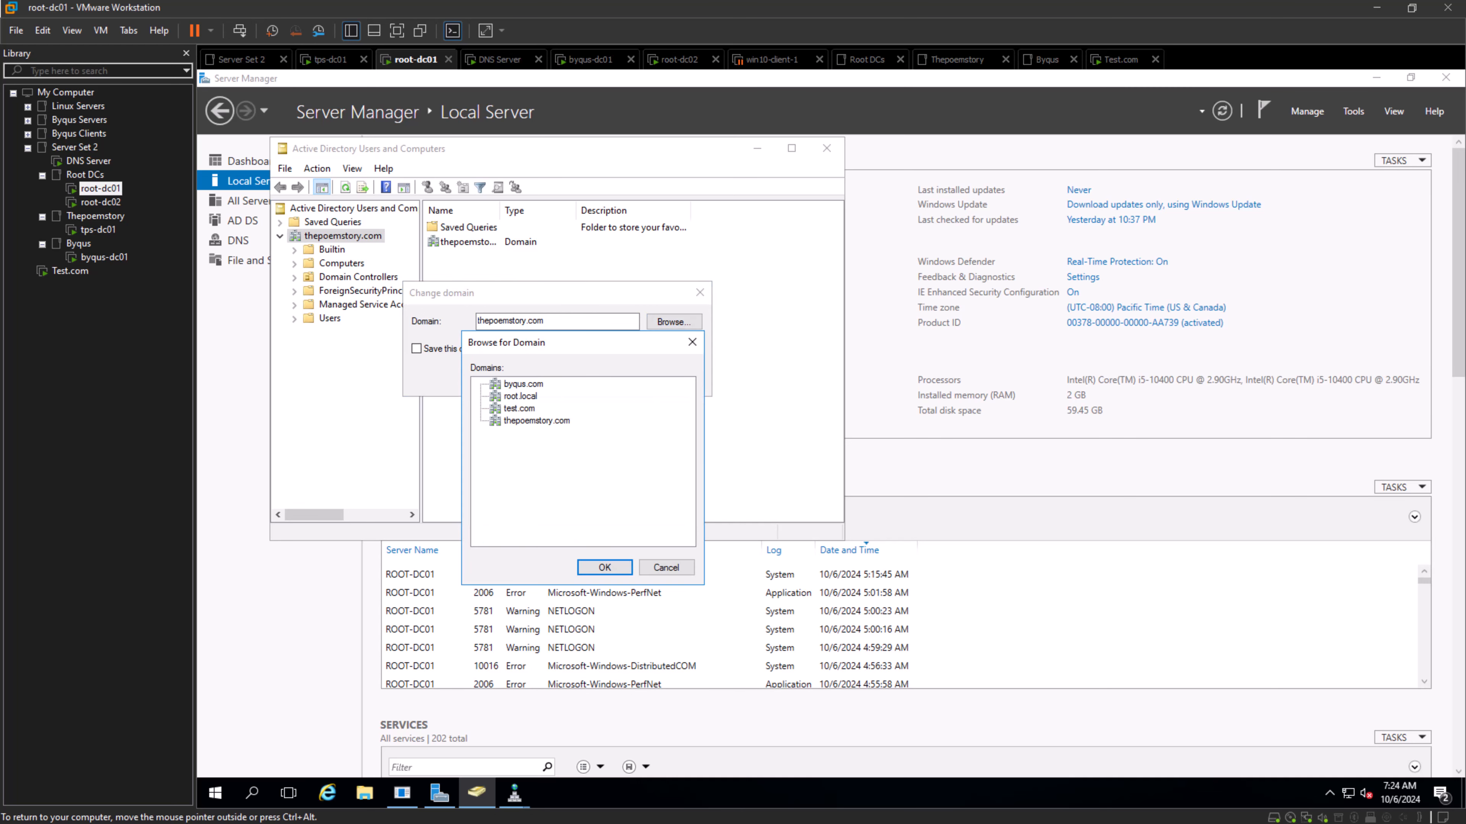
pyautogui.click(520, 397)
pyautogui.click(519, 409)
pyautogui.click(605, 568)
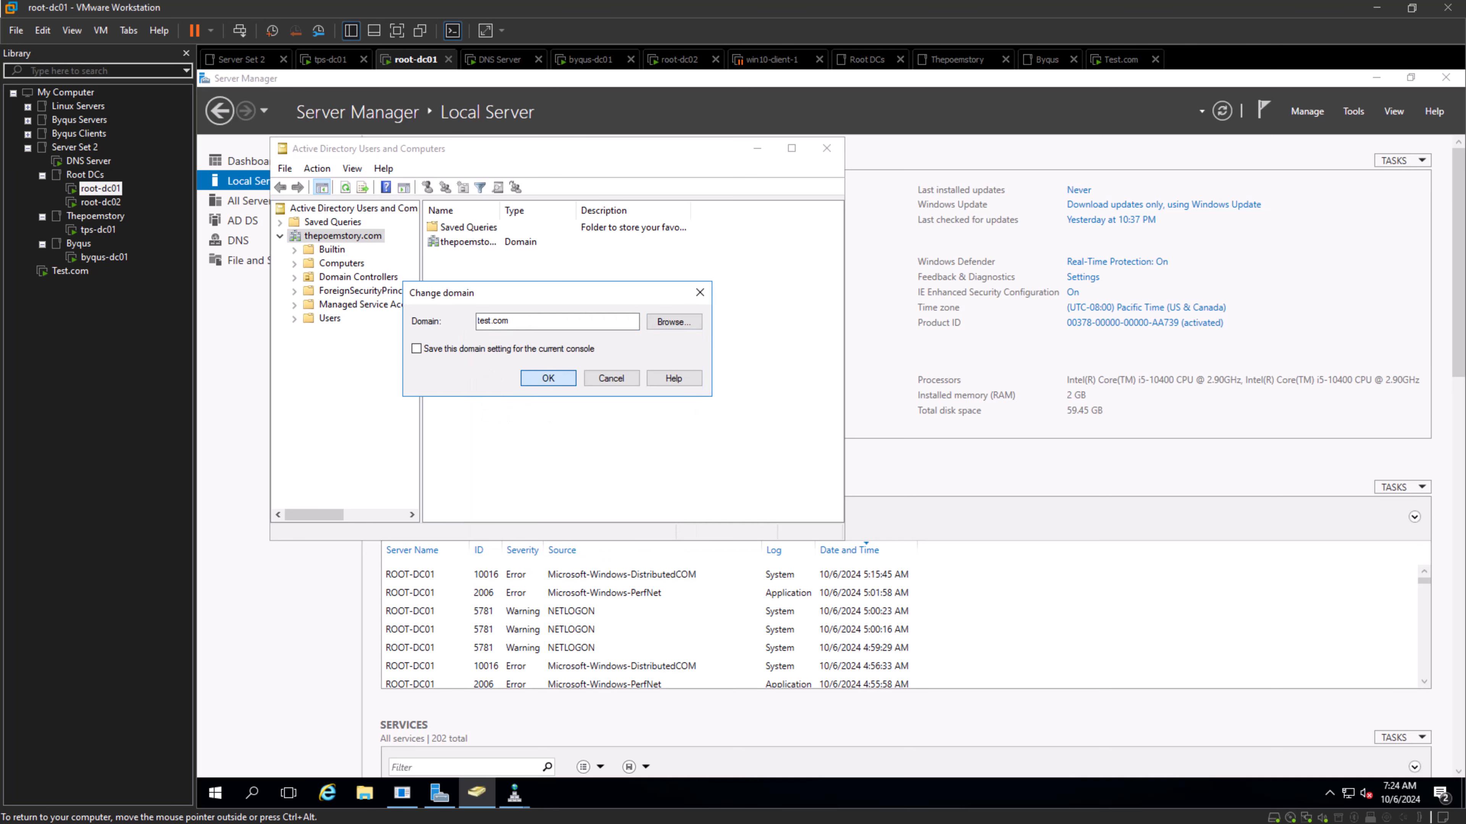
# - Check the restart progress of the Test.com virtual machine, looking in on byqus-dc01 in between
pyautogui.click(70, 271)
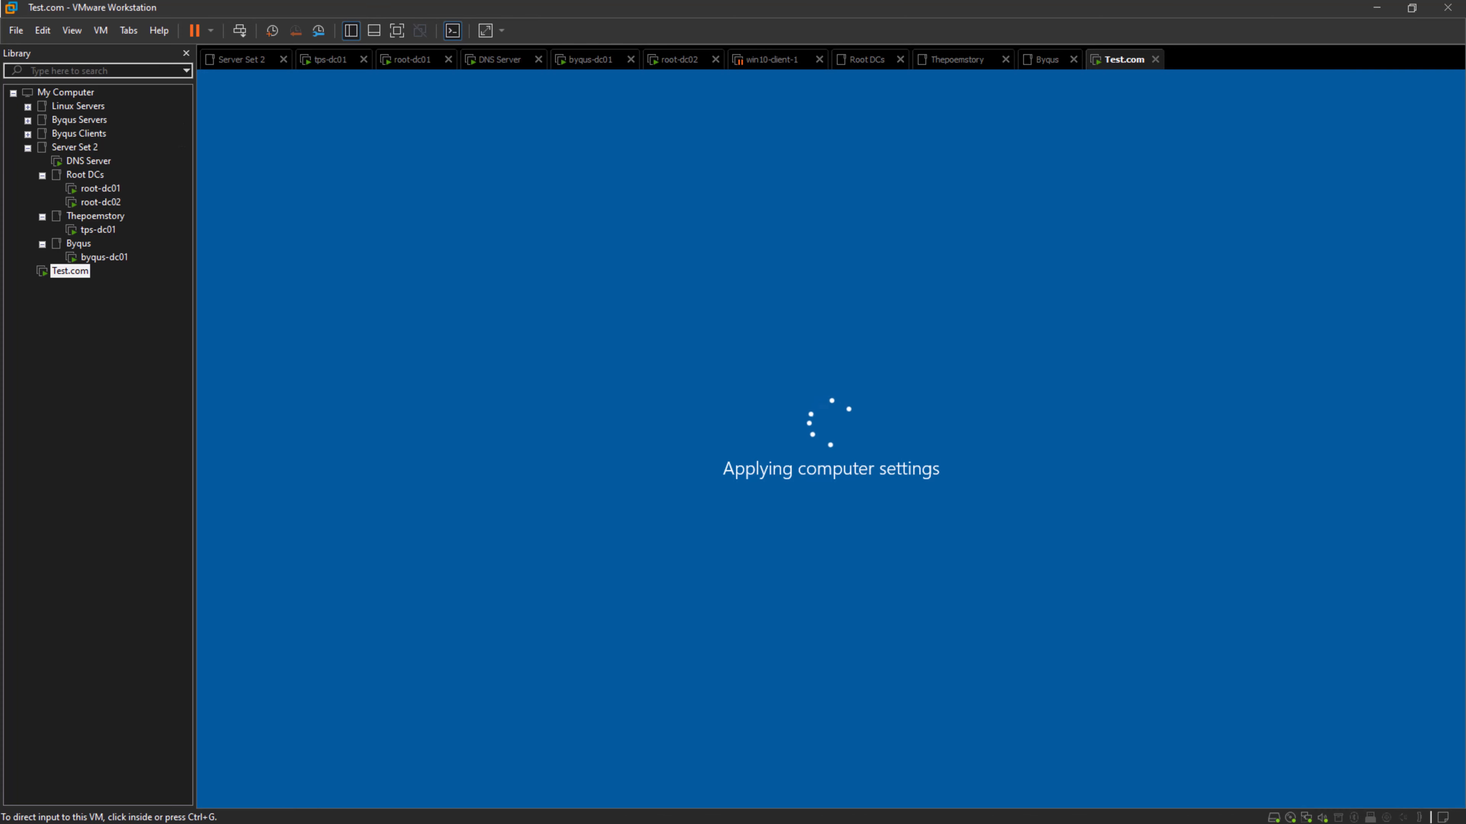
pyautogui.click(70, 271)
pyautogui.click(577, 370)
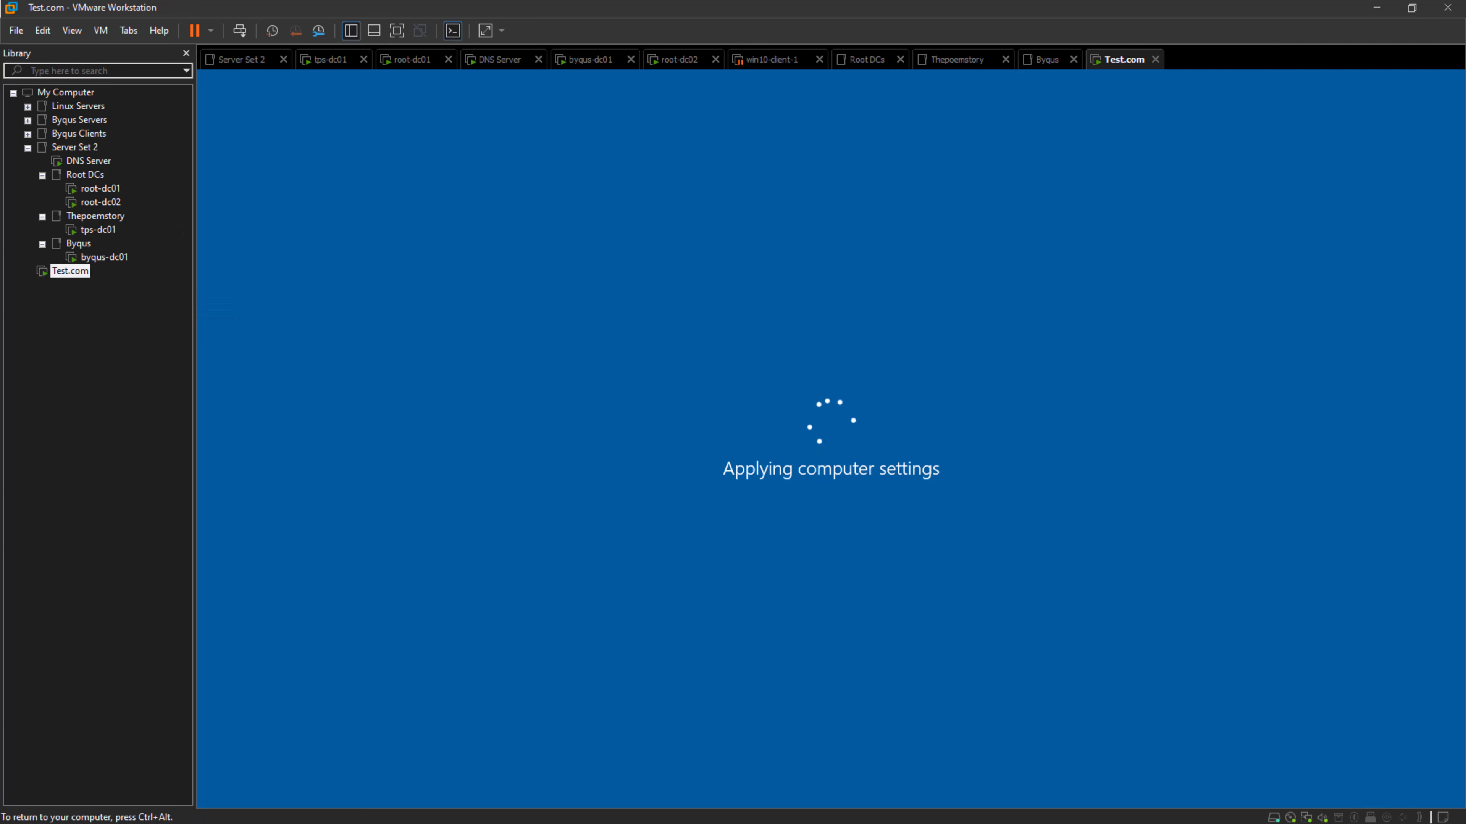
pyautogui.hotkey('ctrl', 'alt')
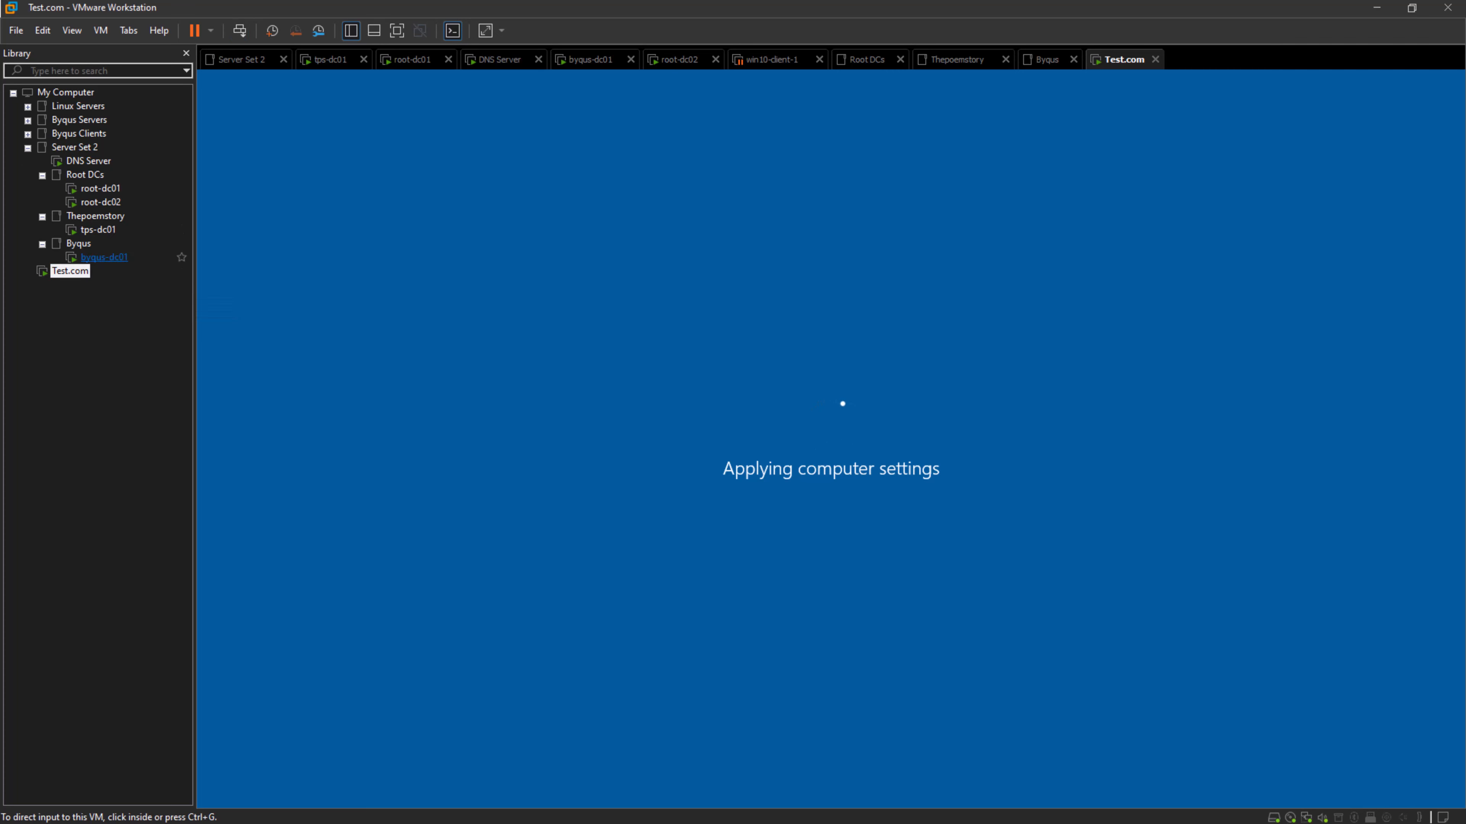
pyautogui.click(104, 257)
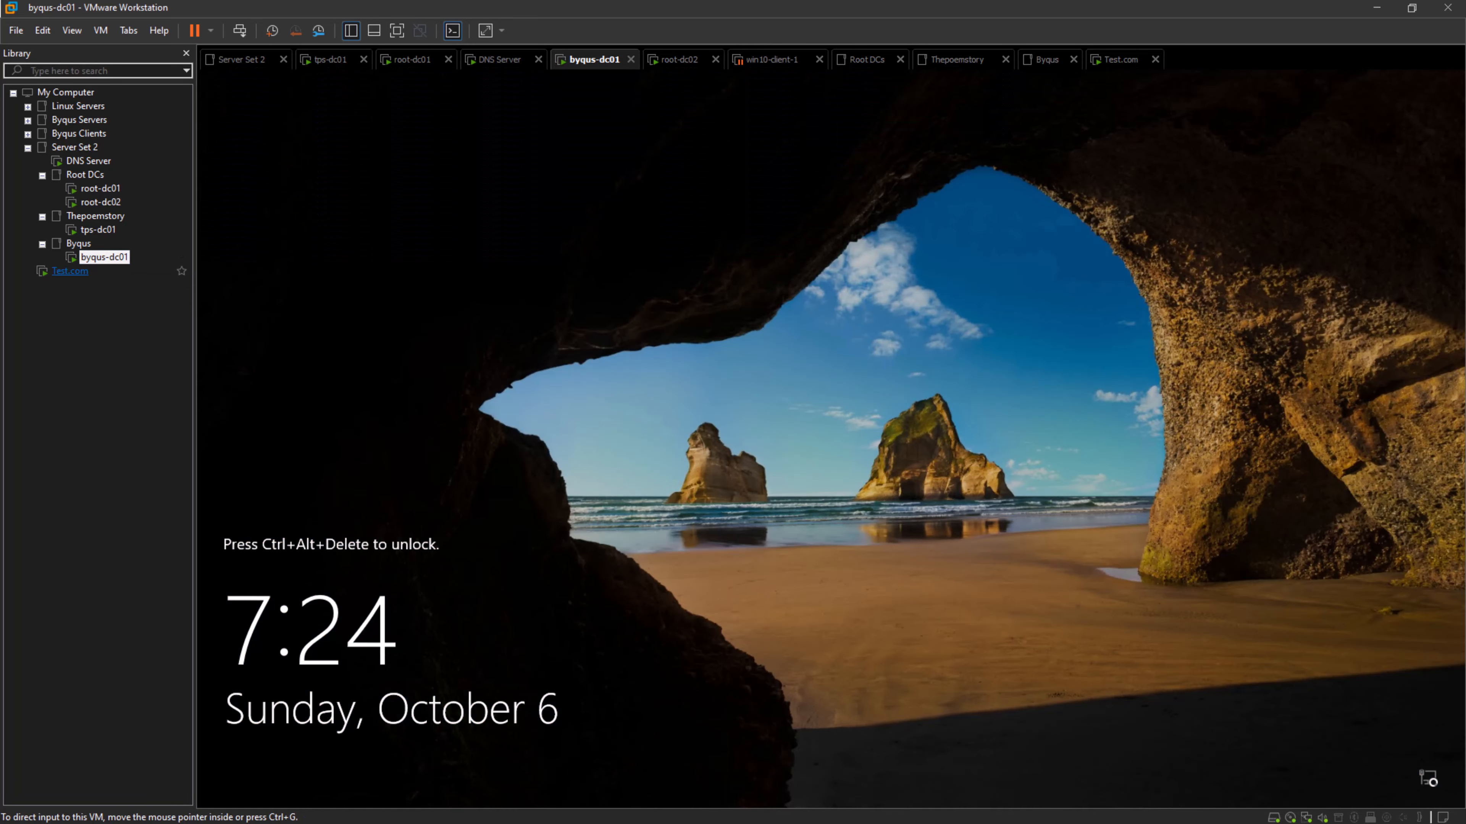
pyautogui.click(70, 270)
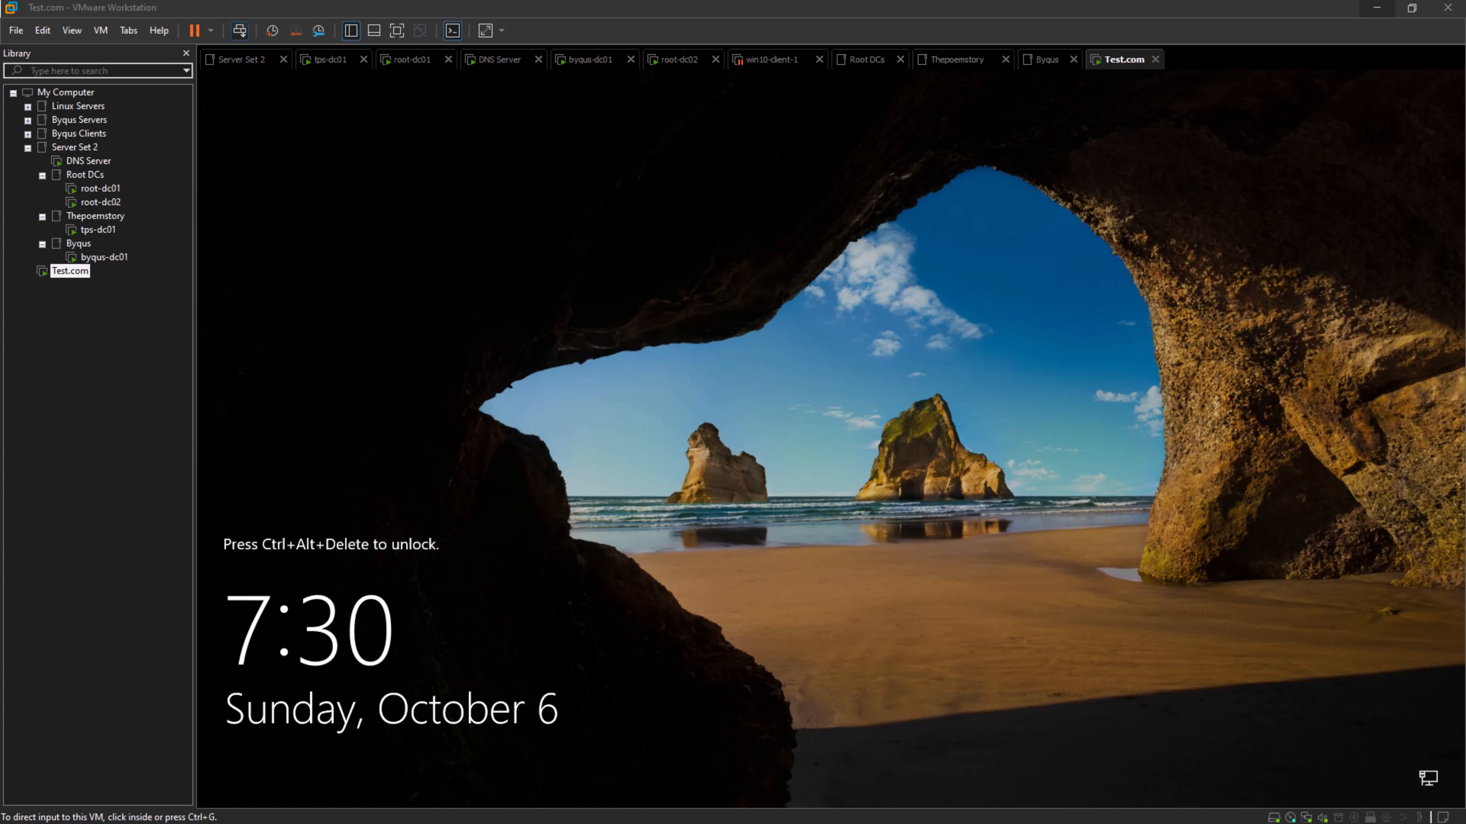
# - Sign in to the Test.com virtual machine as TEST\Administrator with the account password
pyautogui.click(239, 30)
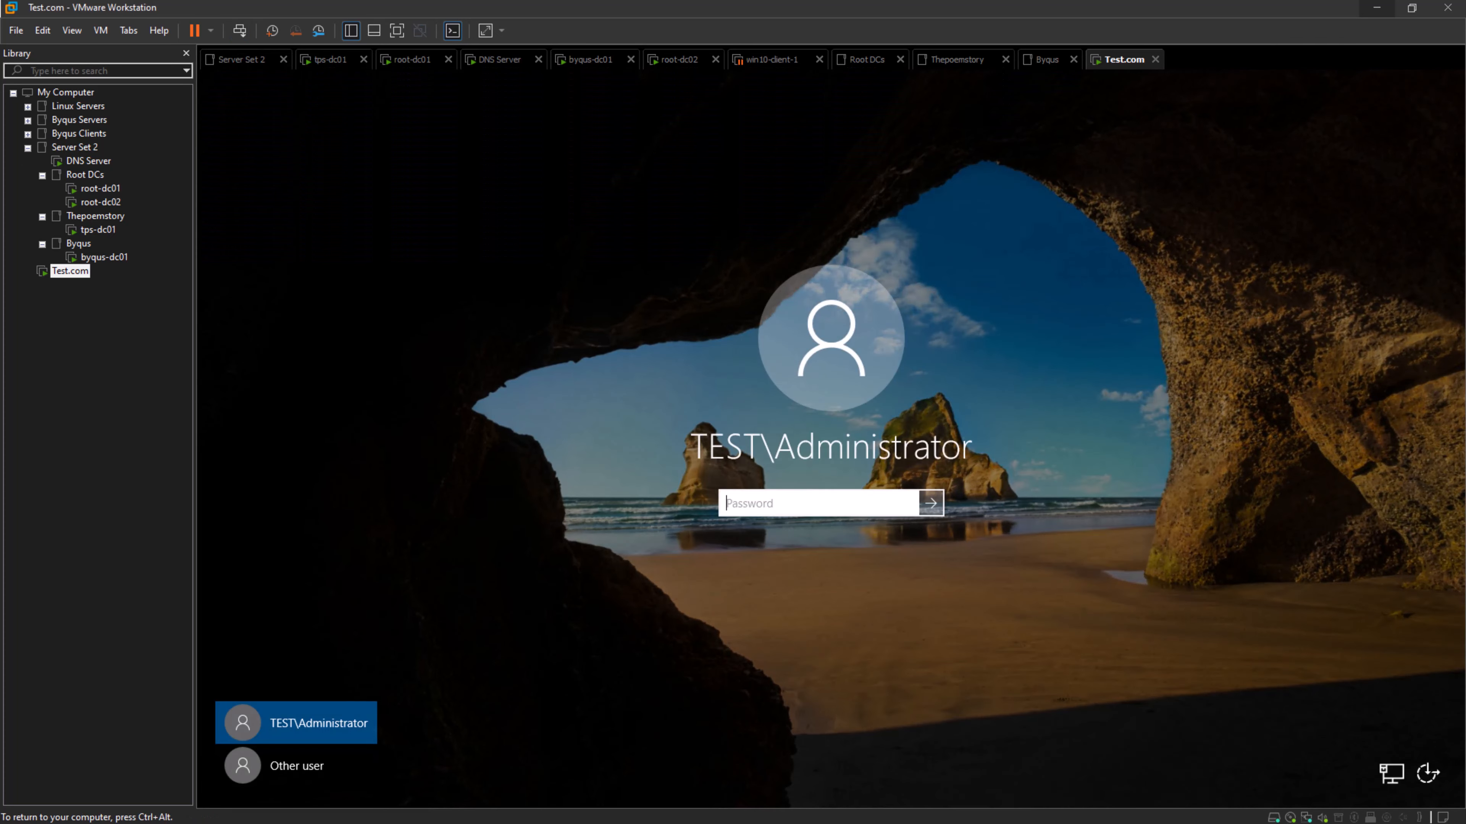
pyautogui.write('***********')
pyautogui.press('Return')
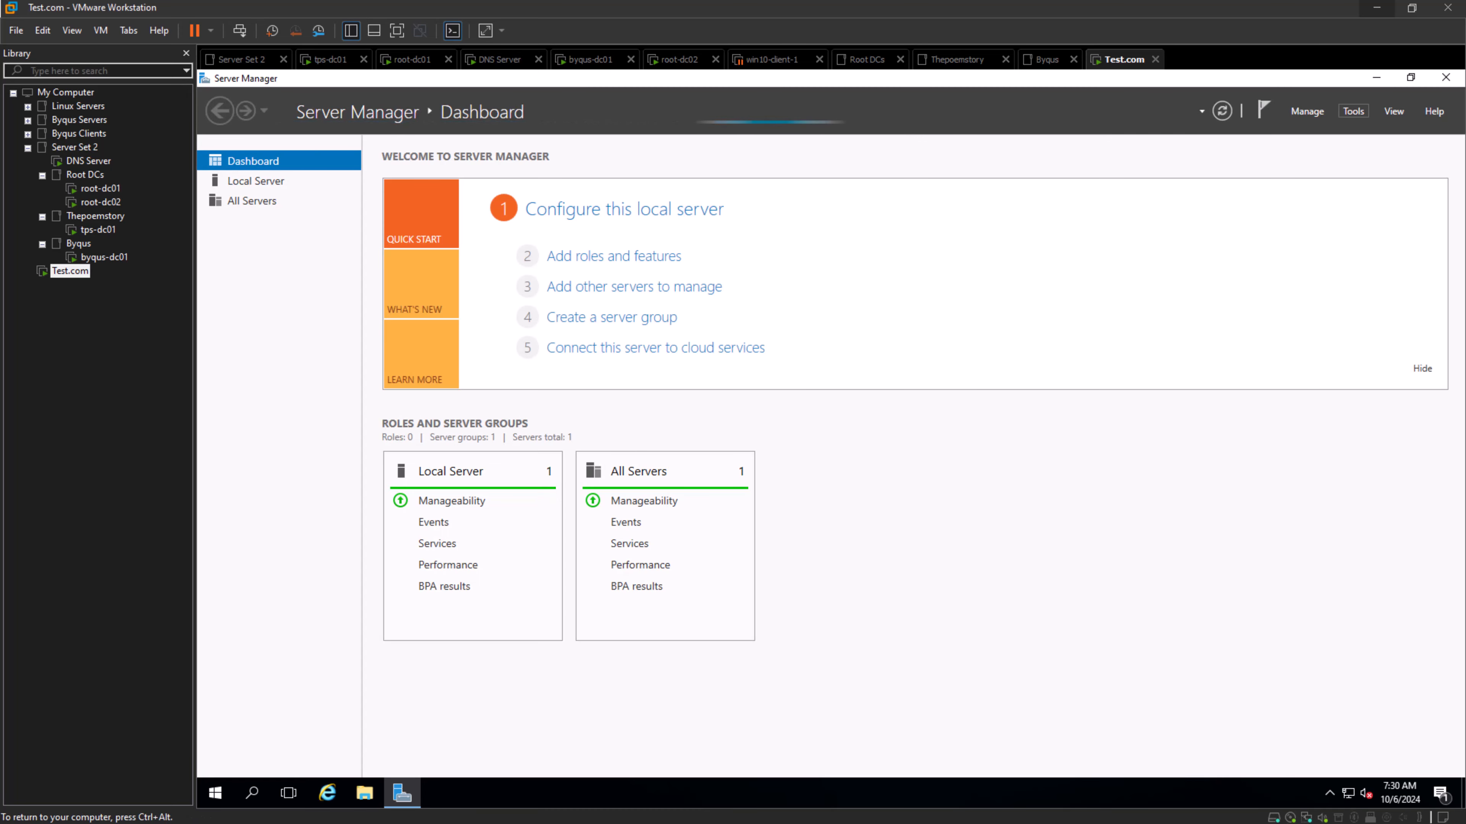
# - Open Active Directory Users and Computers and browse the domains offered in the Change domain dialog for test.com
pyautogui.click(1353, 111)
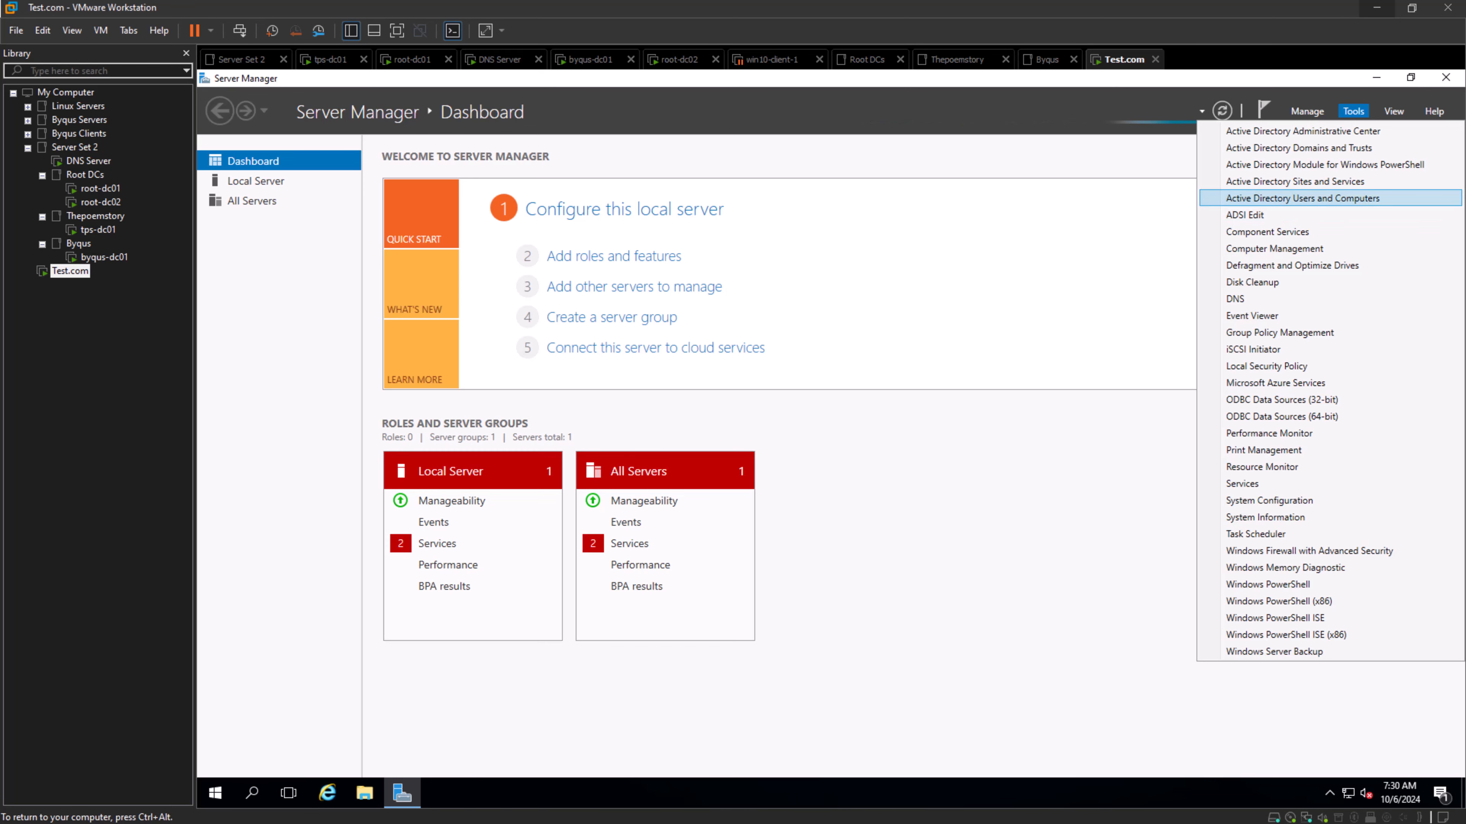
pyautogui.click(1303, 198)
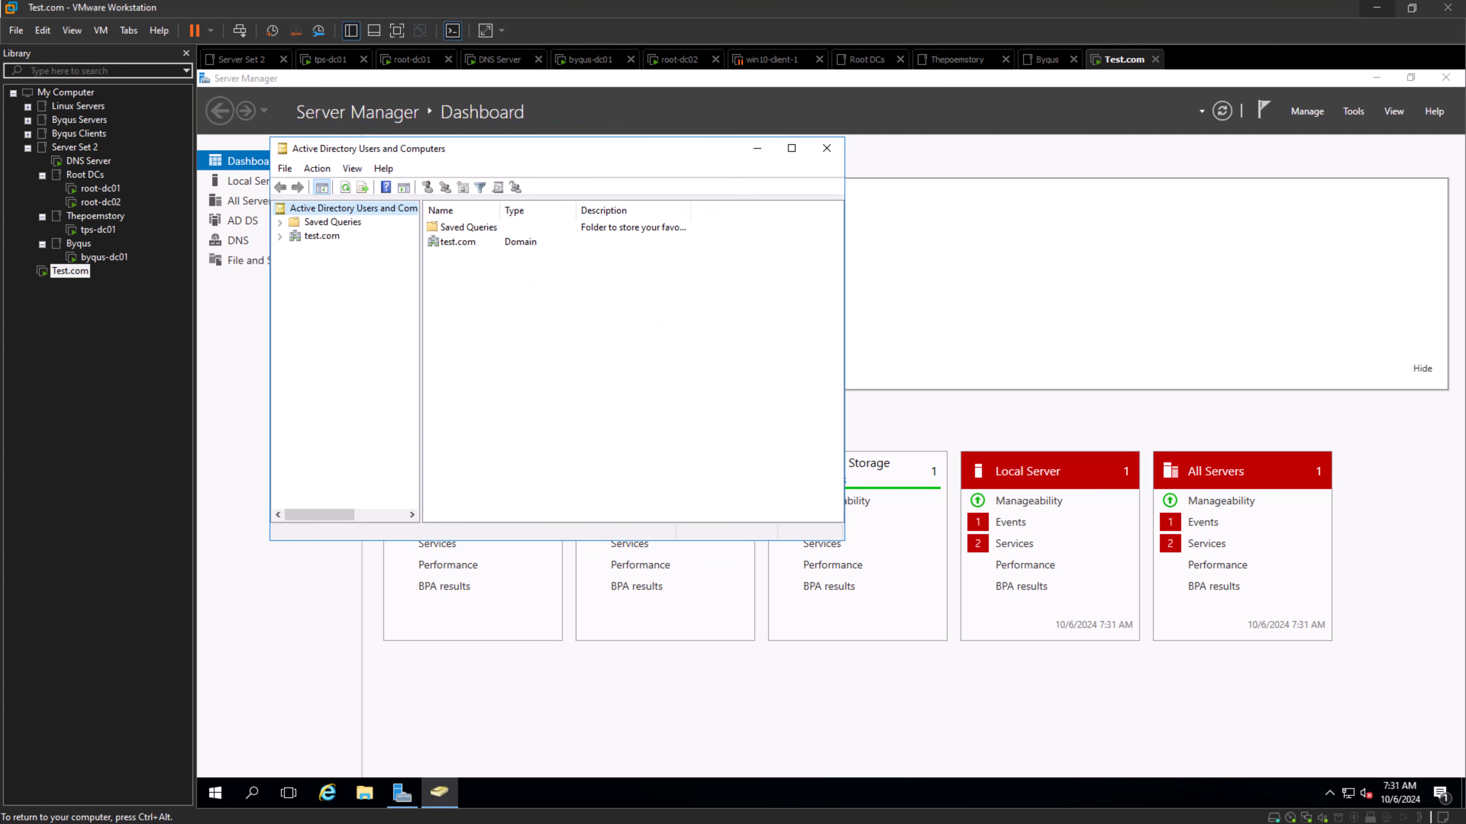
pyautogui.click(321, 236)
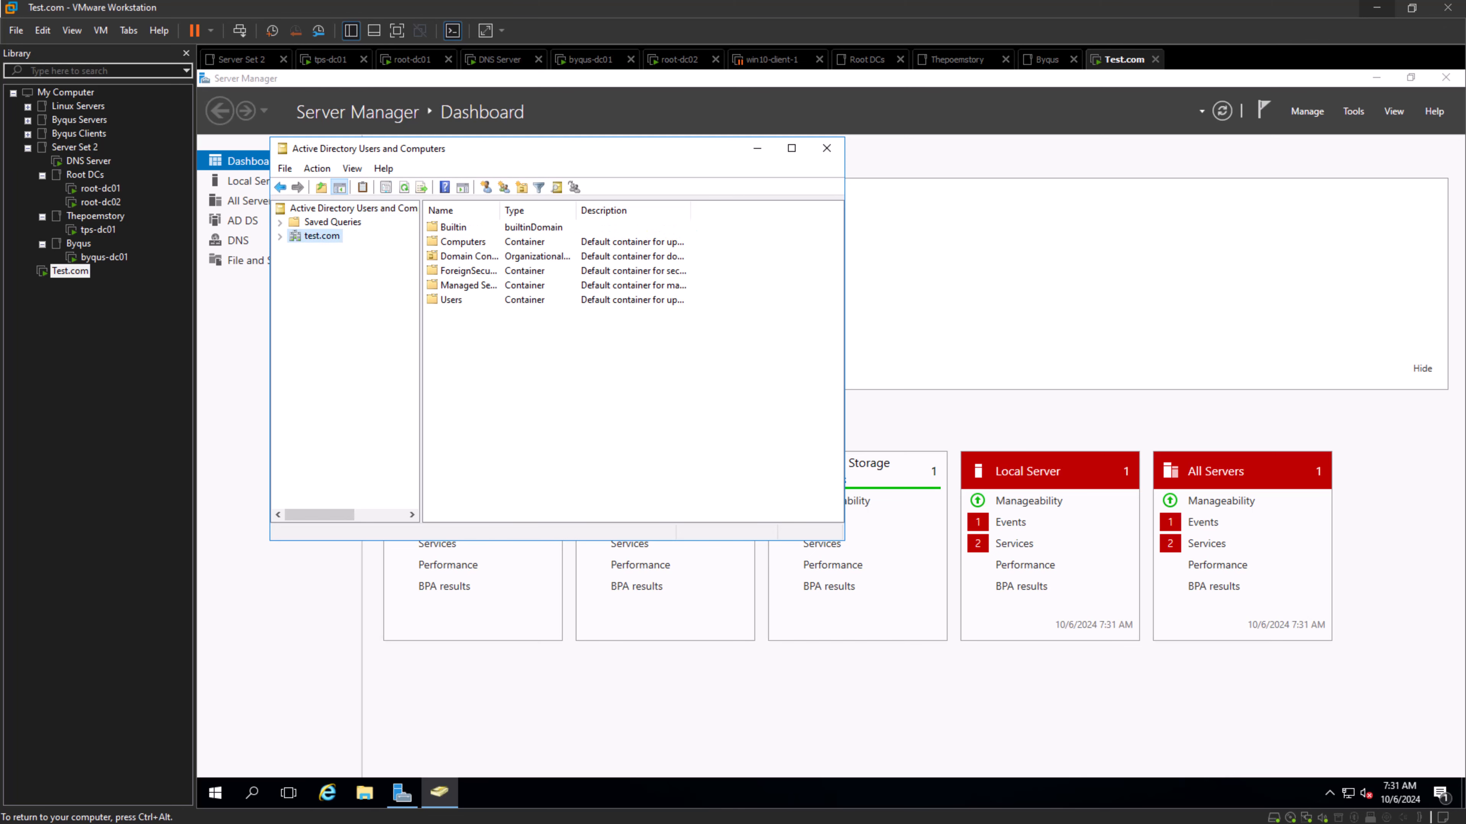
pyautogui.rightClick(317, 236)
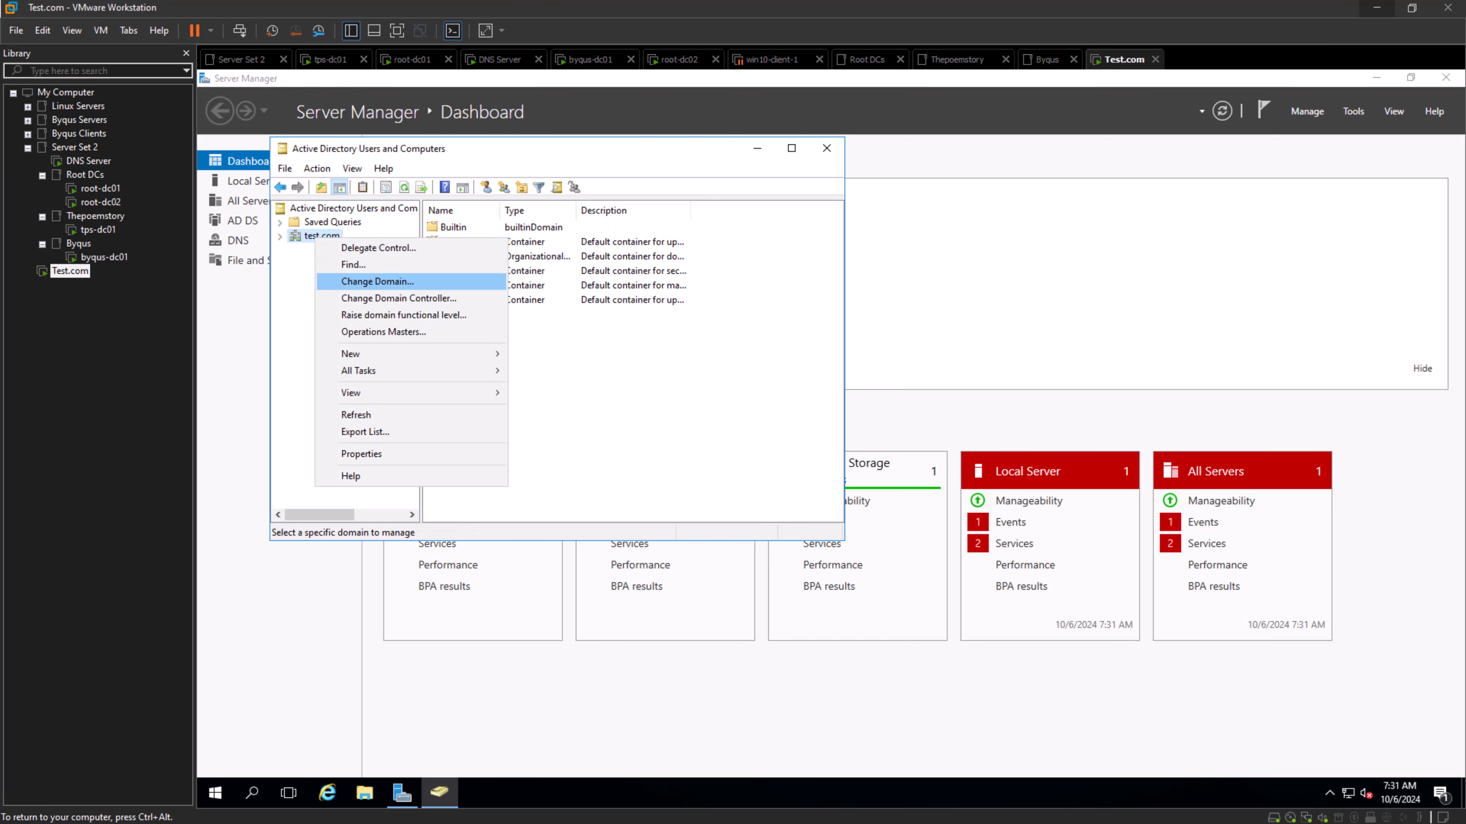
pyautogui.click(358, 282)
pyautogui.click(673, 322)
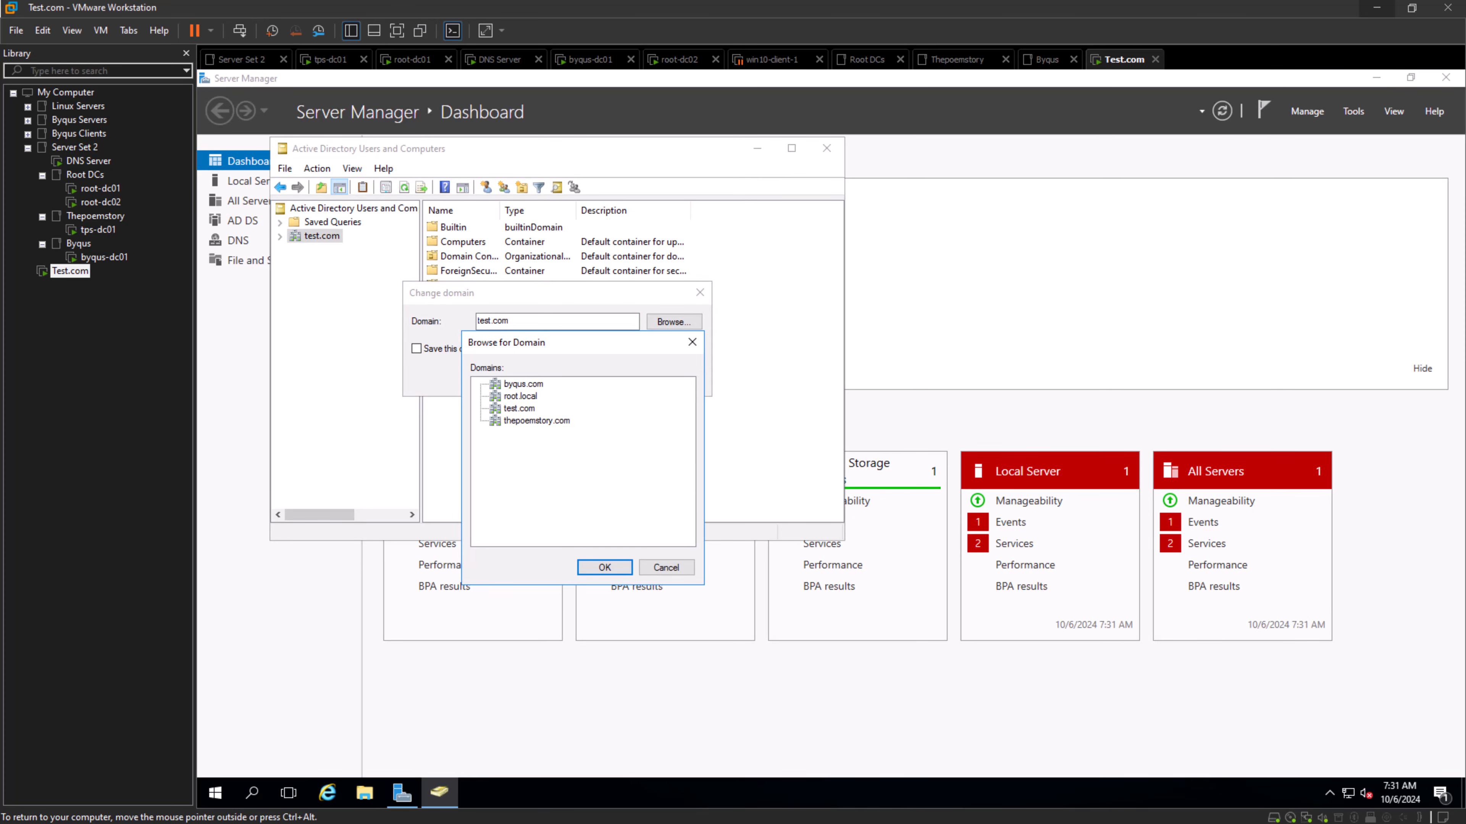
pyautogui.click(666, 567)
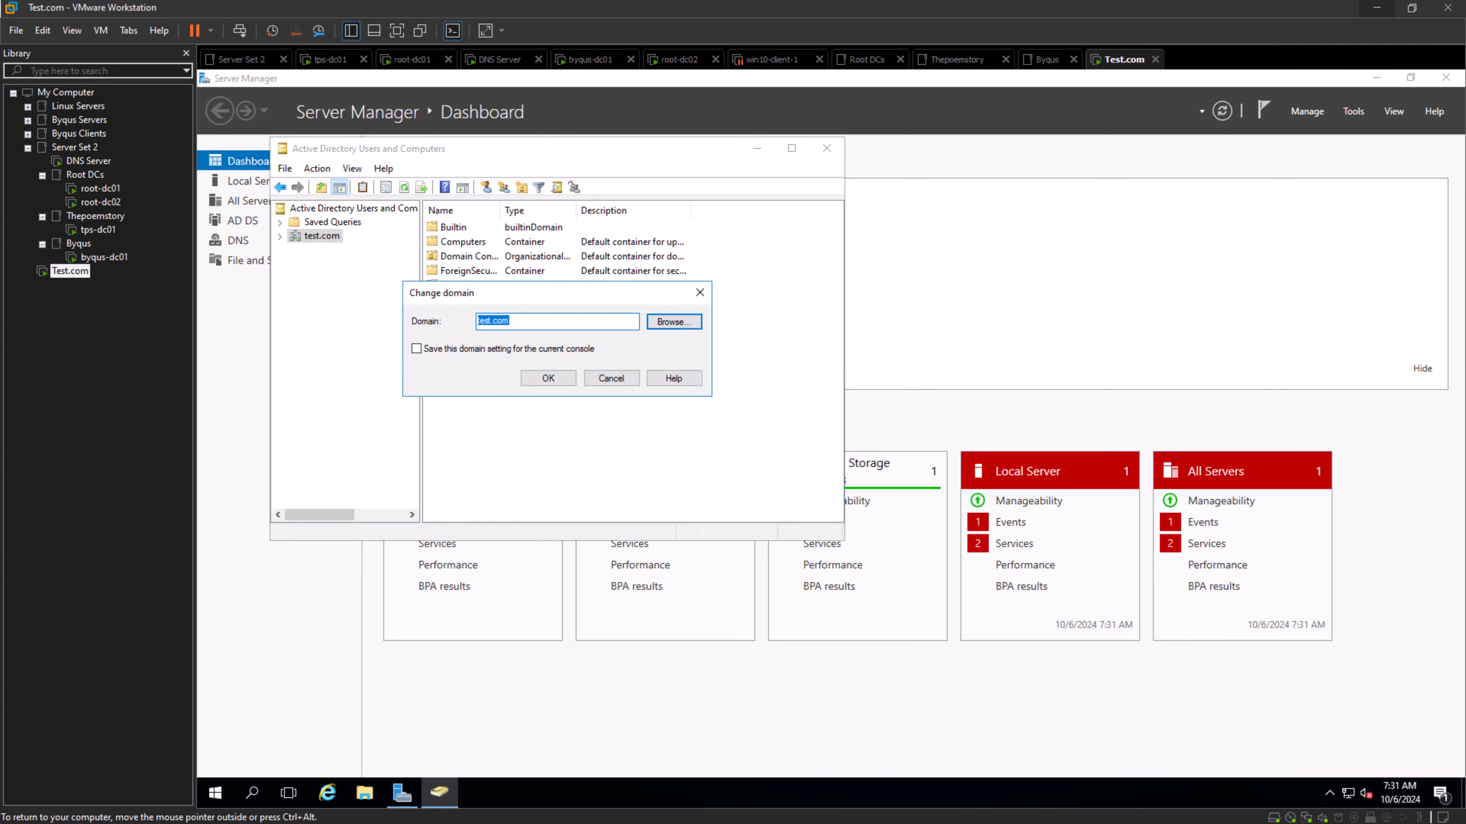
# - Open Active Directory Domains and Trusts and examine the outgoing and incoming trusts in the test.com properties
pyautogui.click(1353, 110)
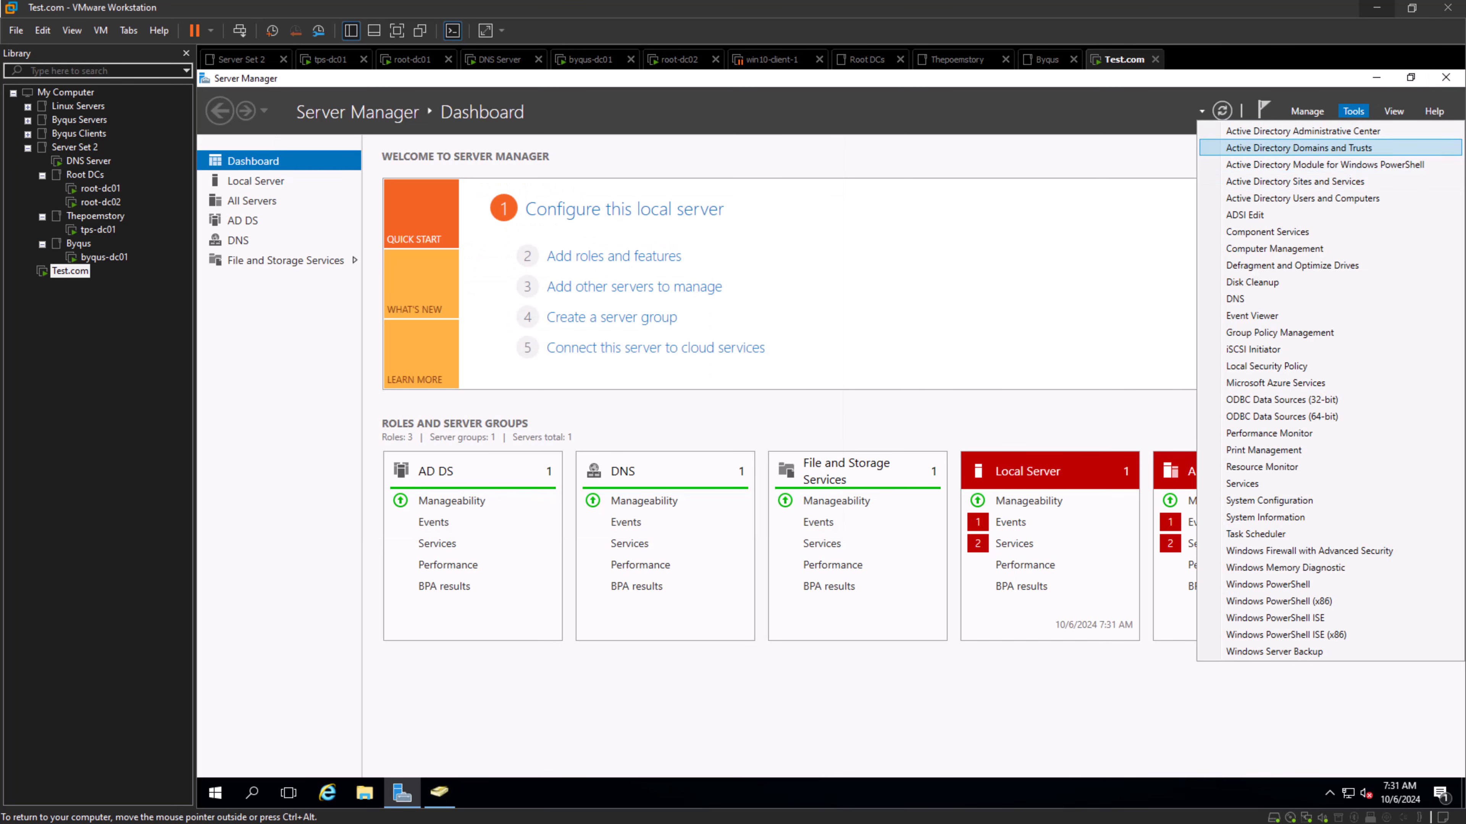
pyautogui.click(1327, 149)
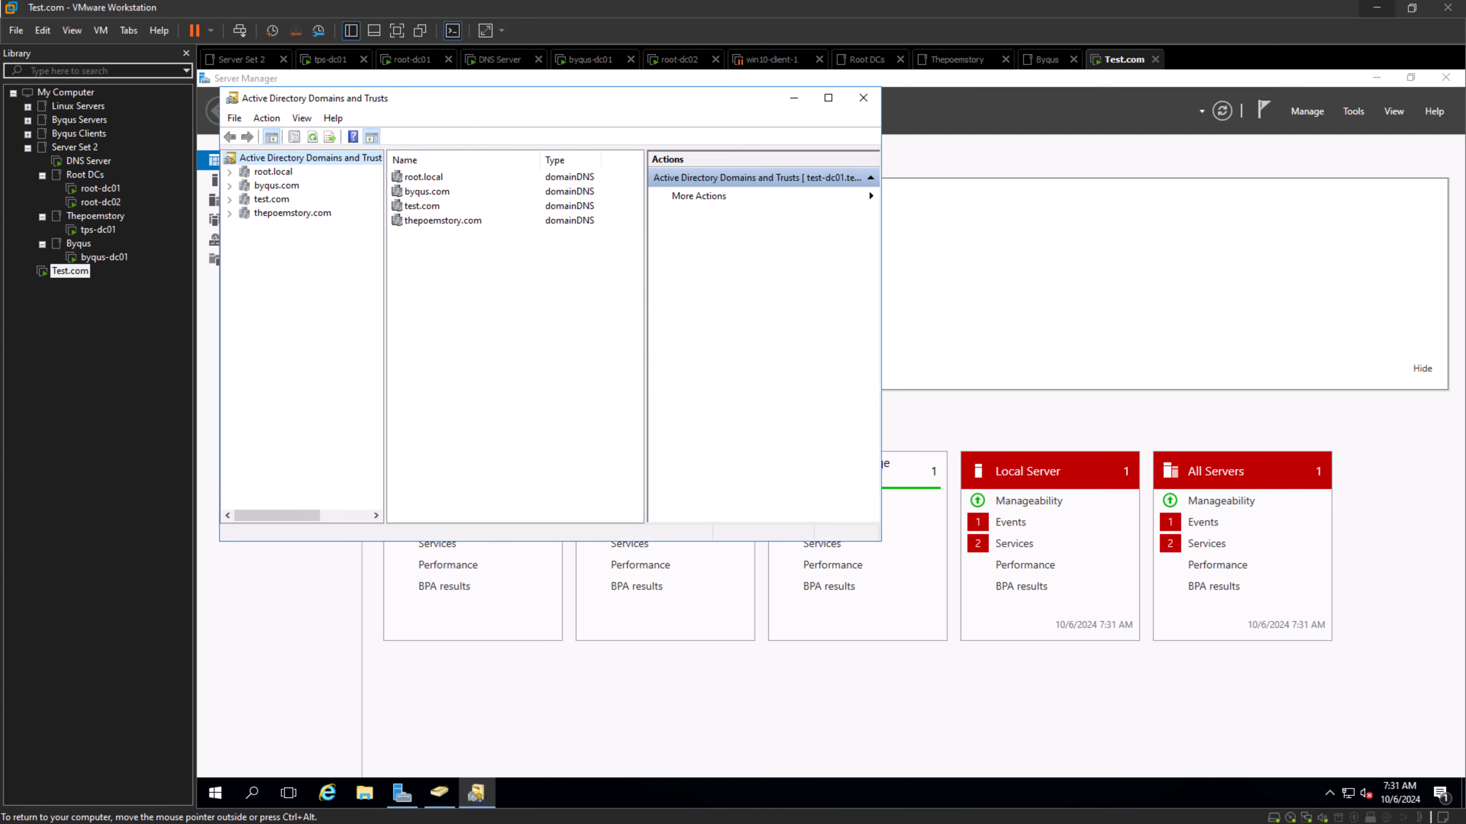
pyautogui.click(271, 200)
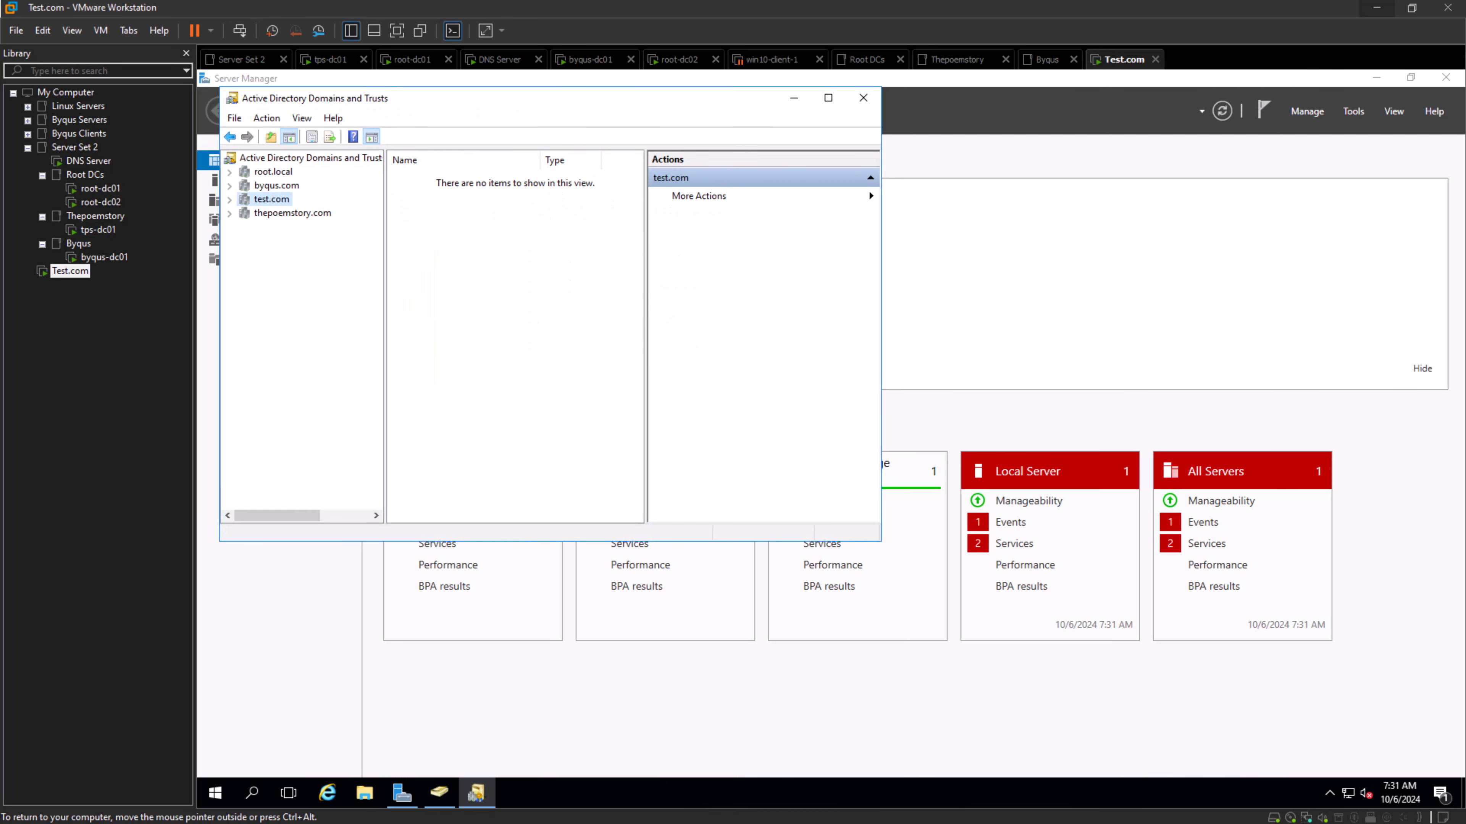
pyautogui.rightClick(270, 199)
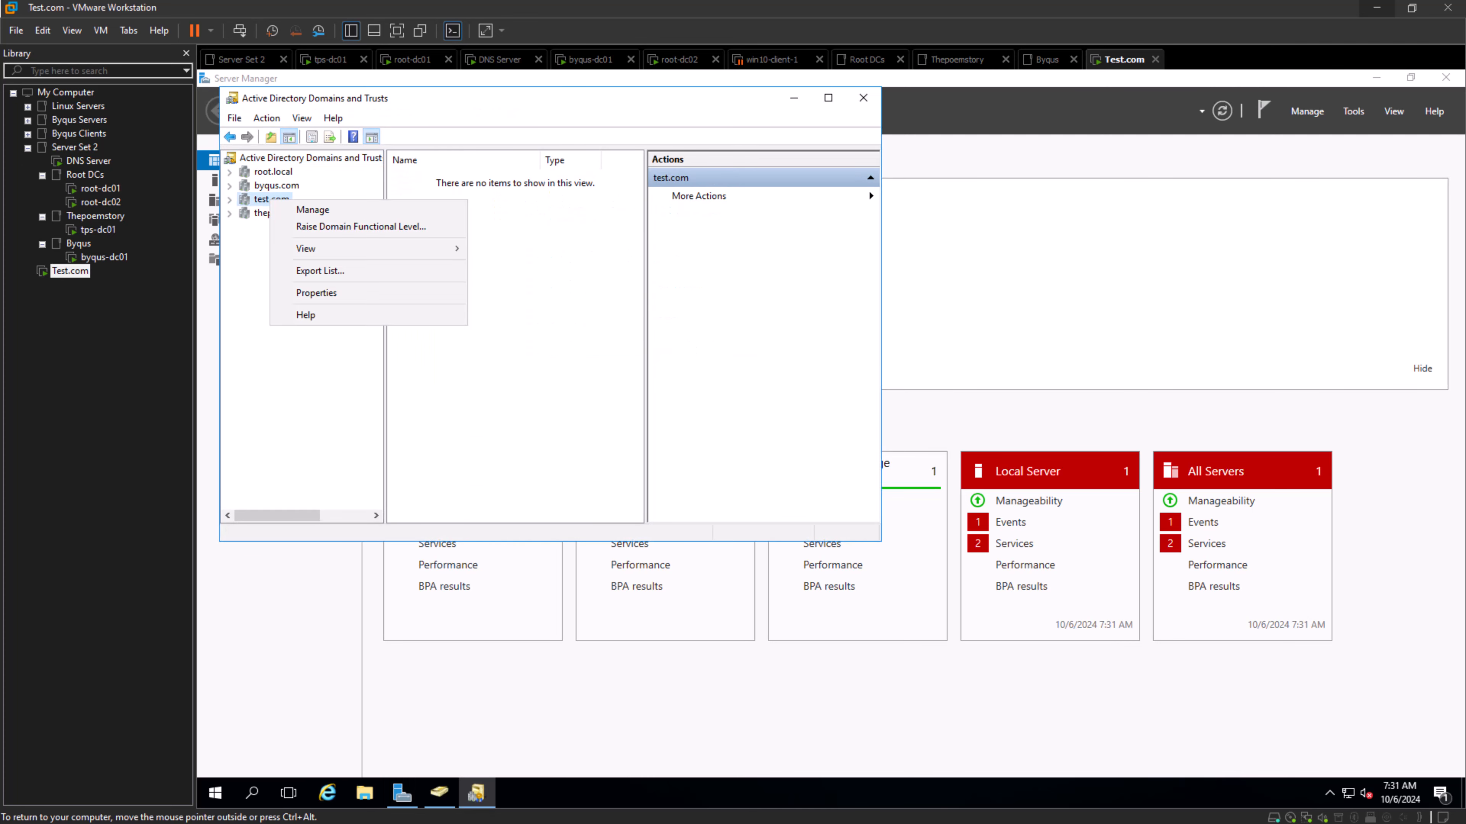
pyautogui.click(316, 293)
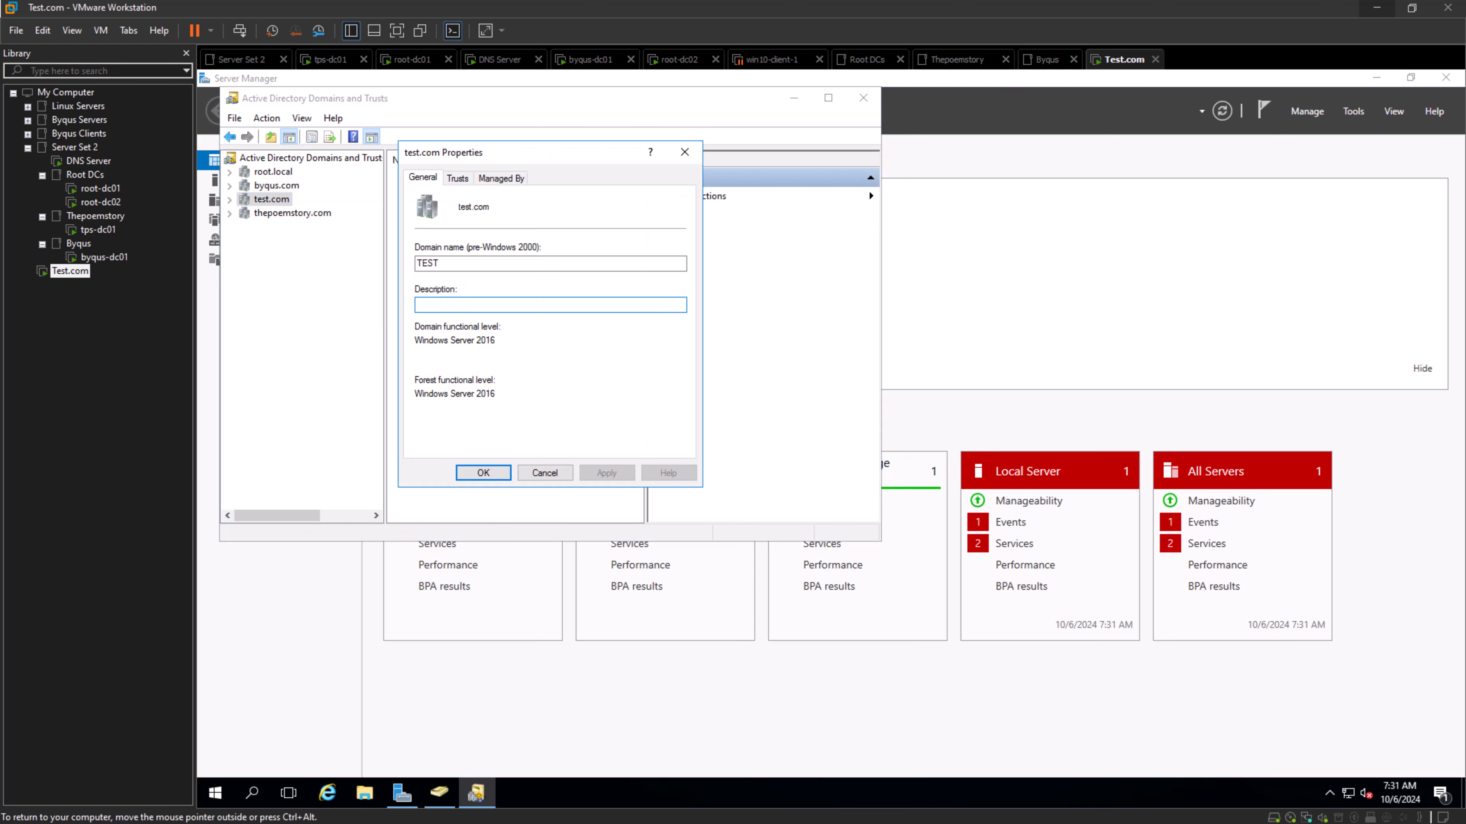
pyautogui.click(457, 179)
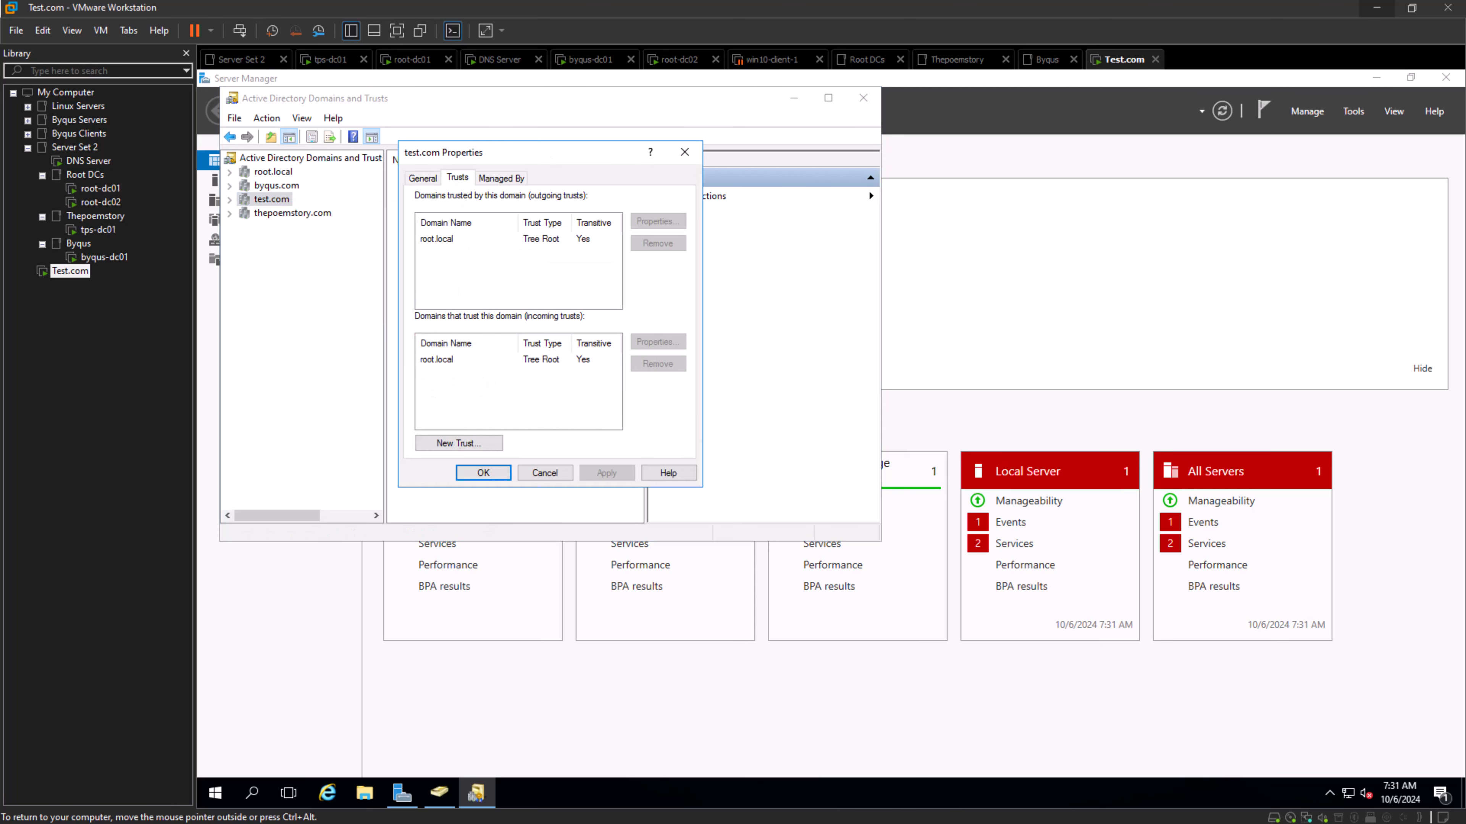
pyautogui.click(437, 239)
pyautogui.click(436, 359)
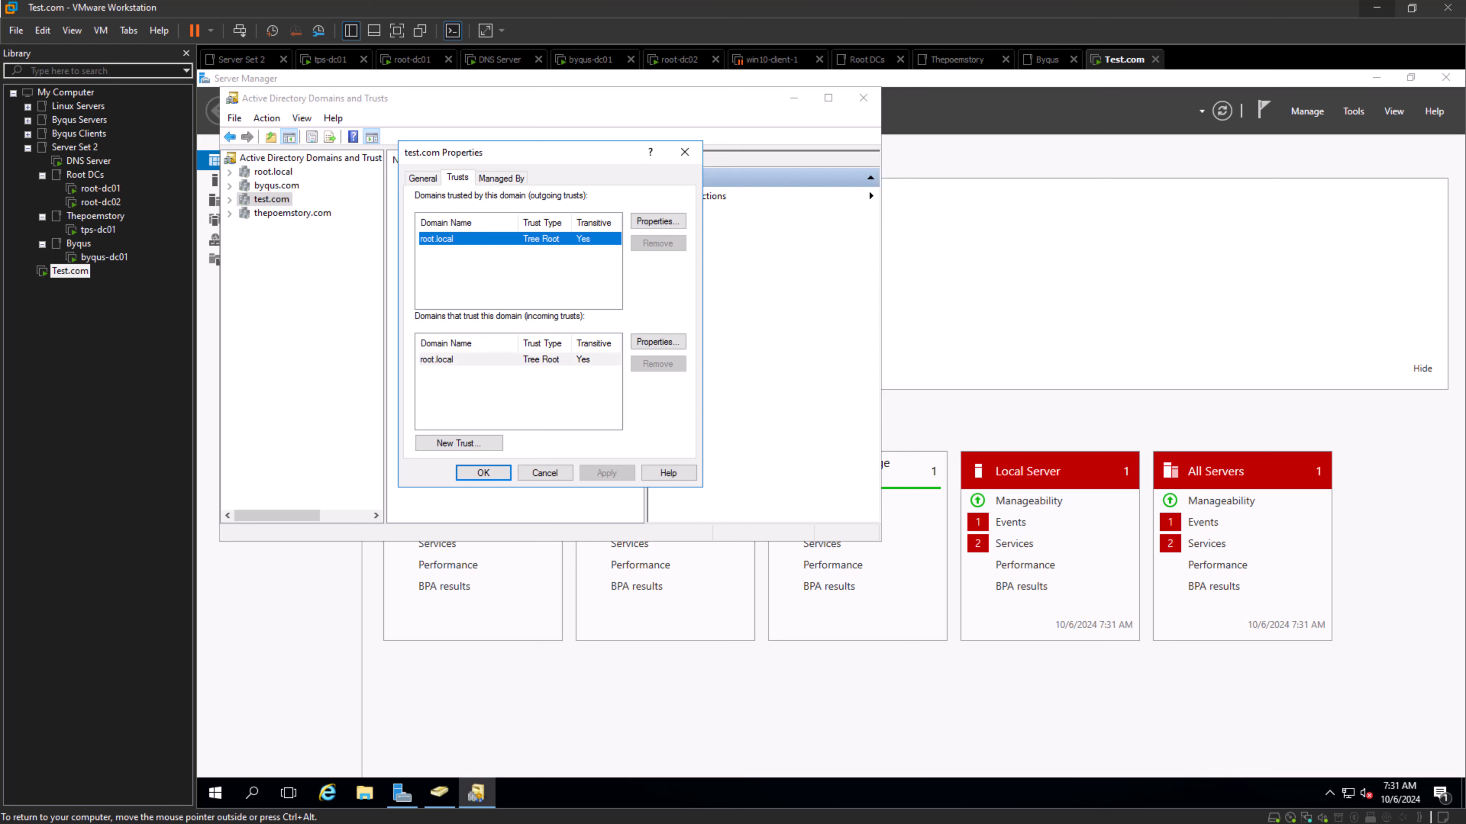
pyautogui.click(483, 473)
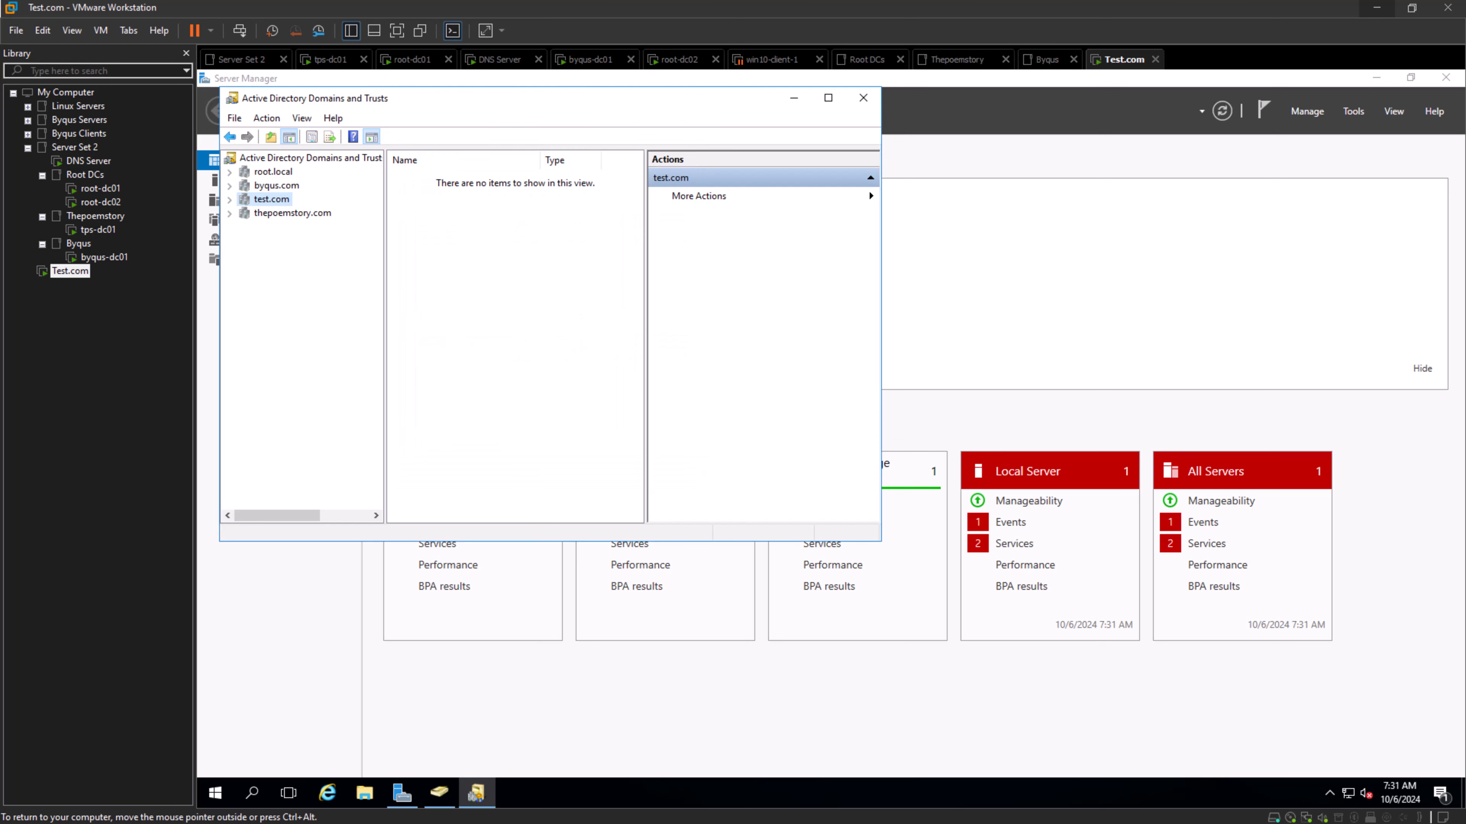
# - Examine the trusts in the root.local properties, then close Active Directory Domains and Trusts
pyautogui.rightClick(278, 175)
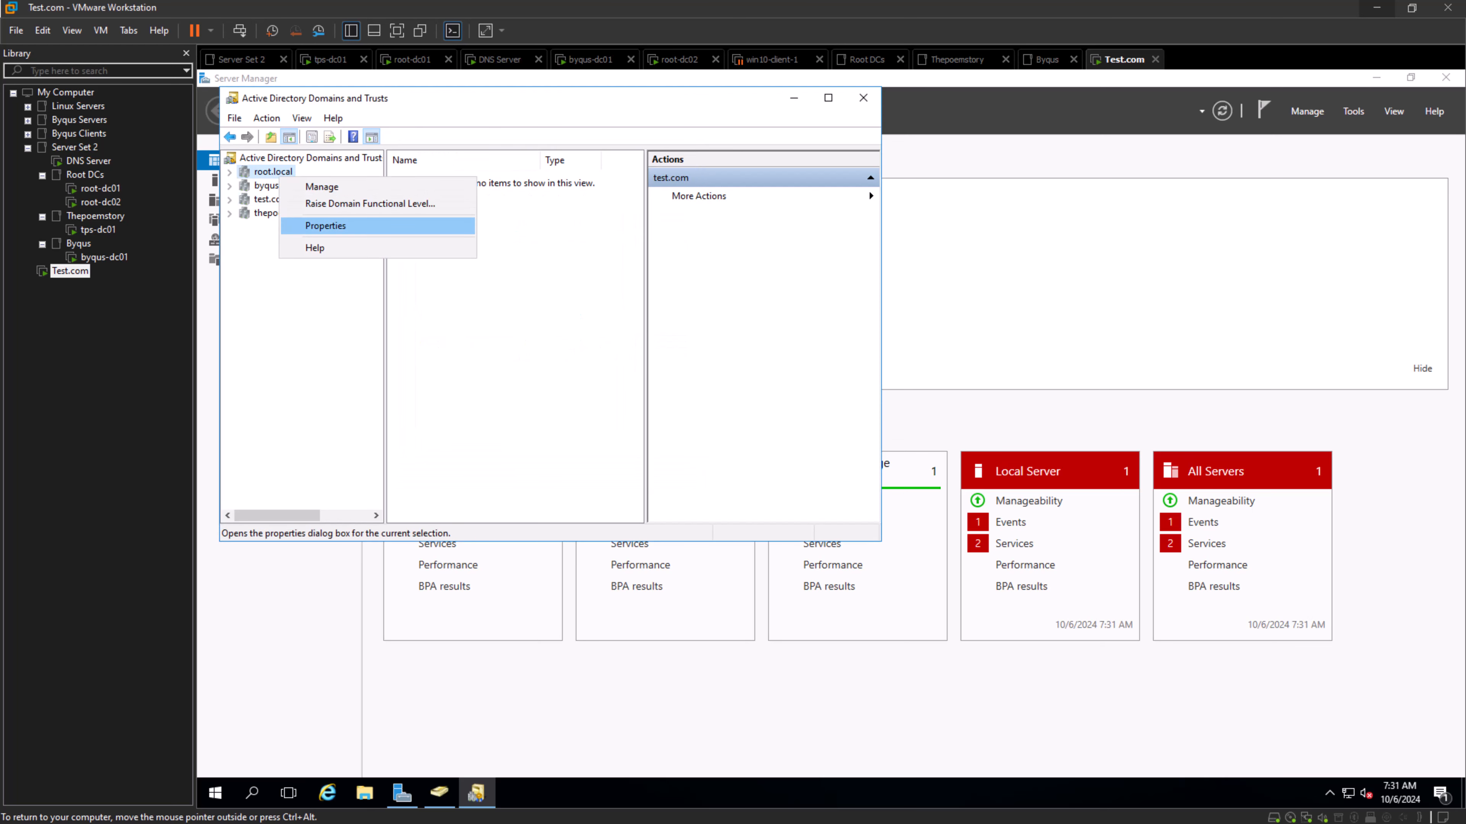
pyautogui.click(325, 226)
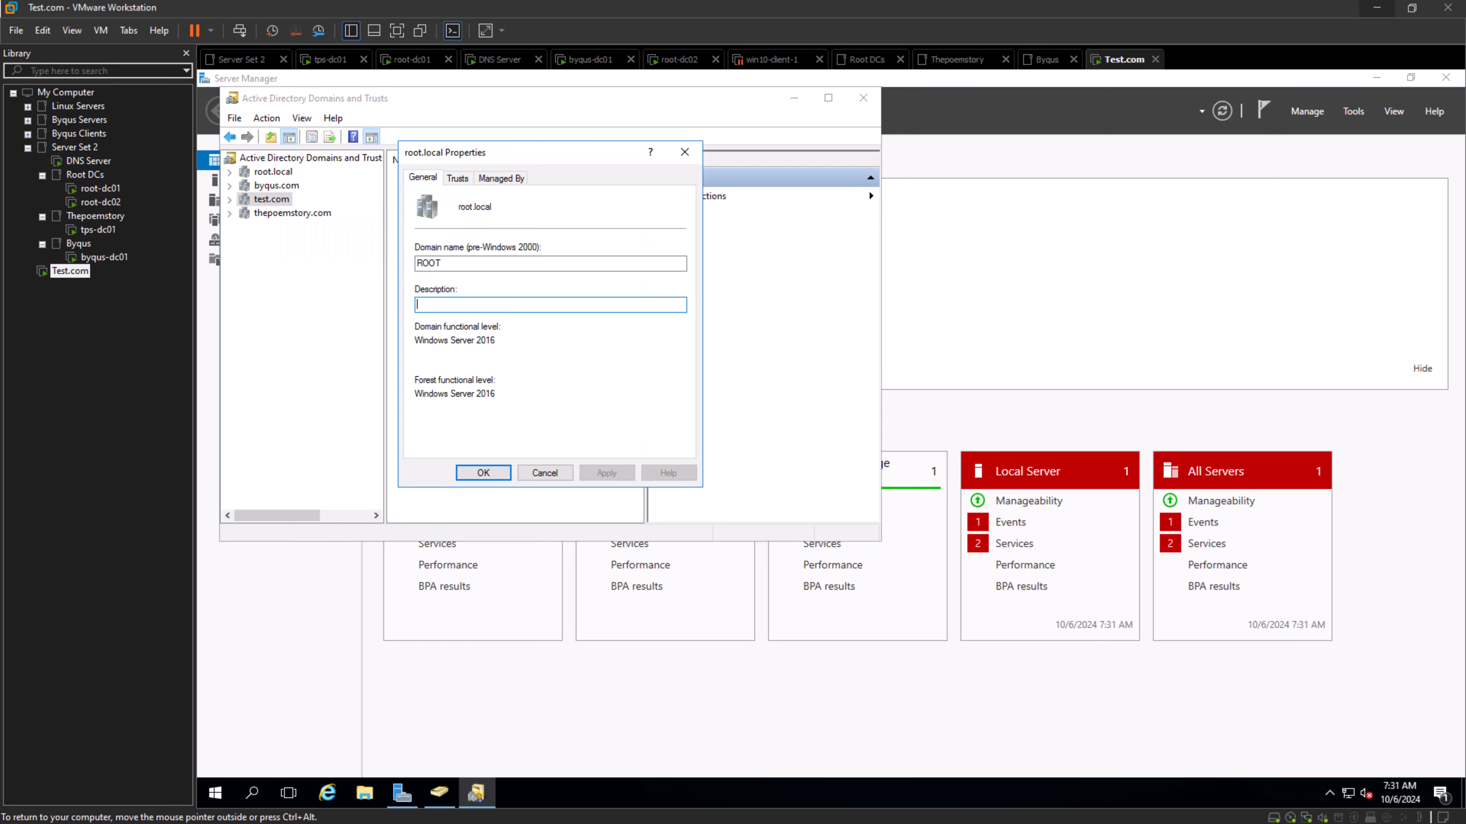
pyautogui.click(457, 178)
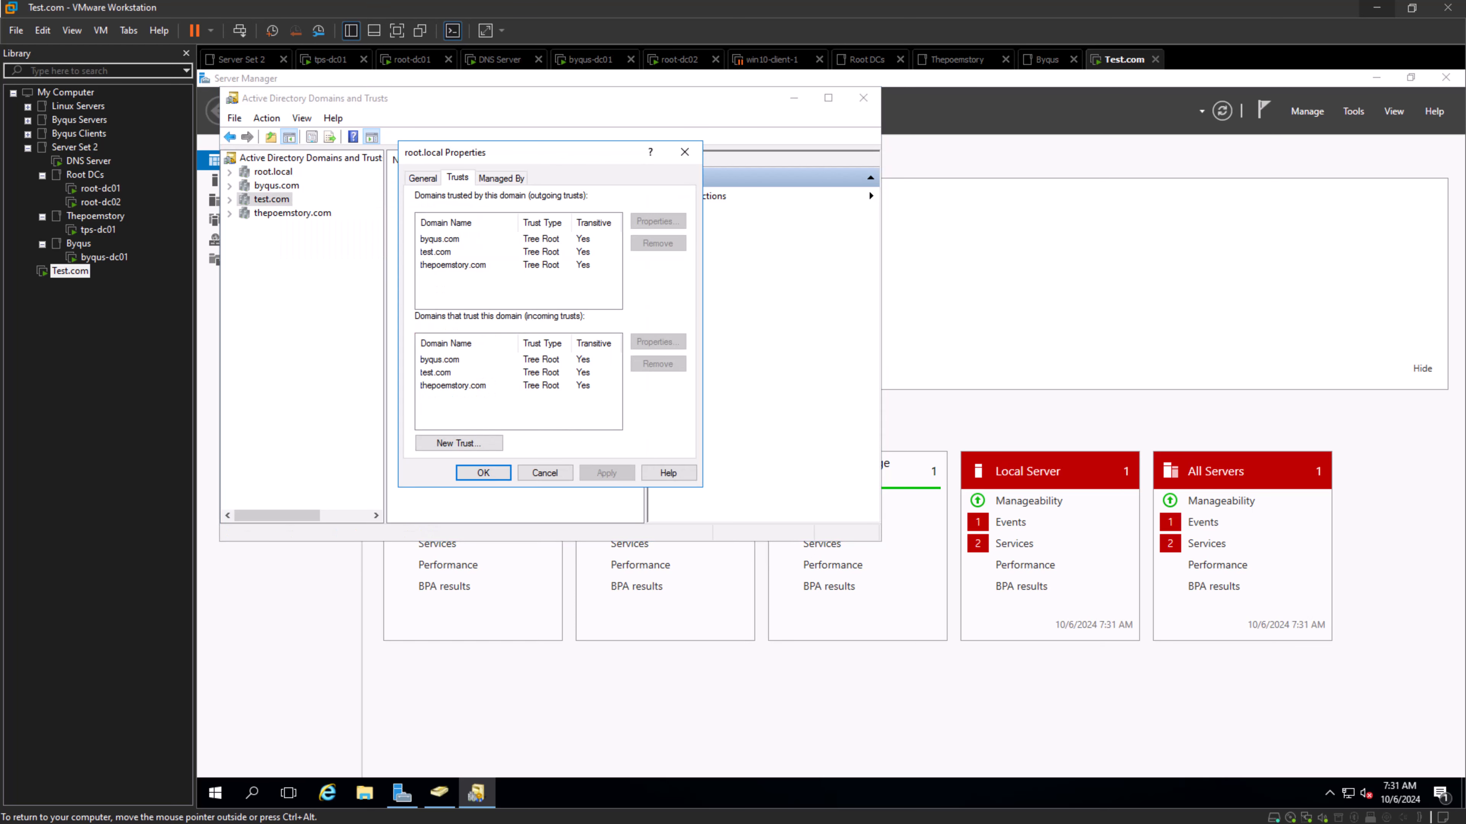
pyautogui.click(441, 240)
pyautogui.click(440, 253)
pyautogui.click(448, 265)
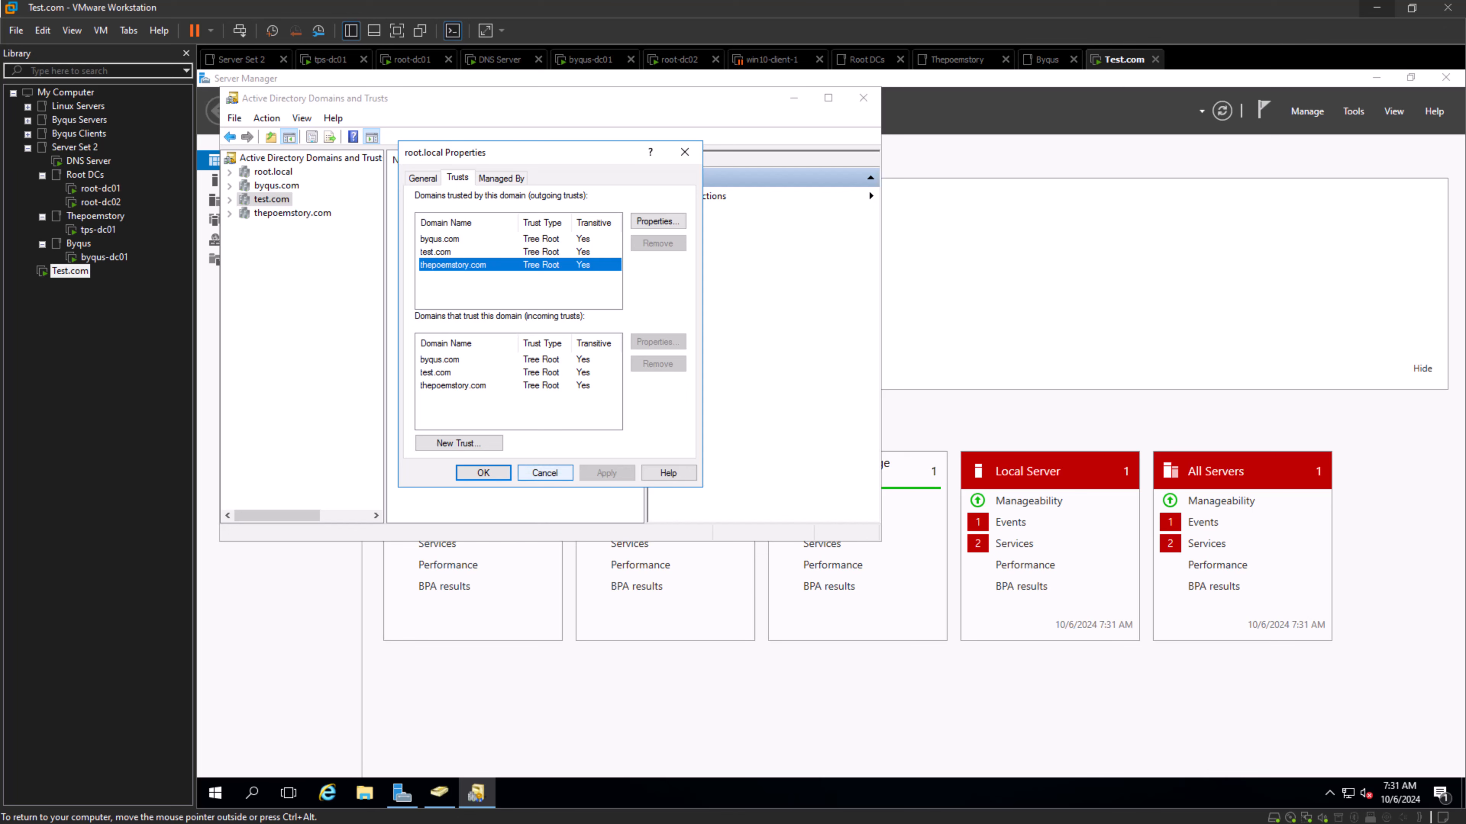
pyautogui.click(545, 472)
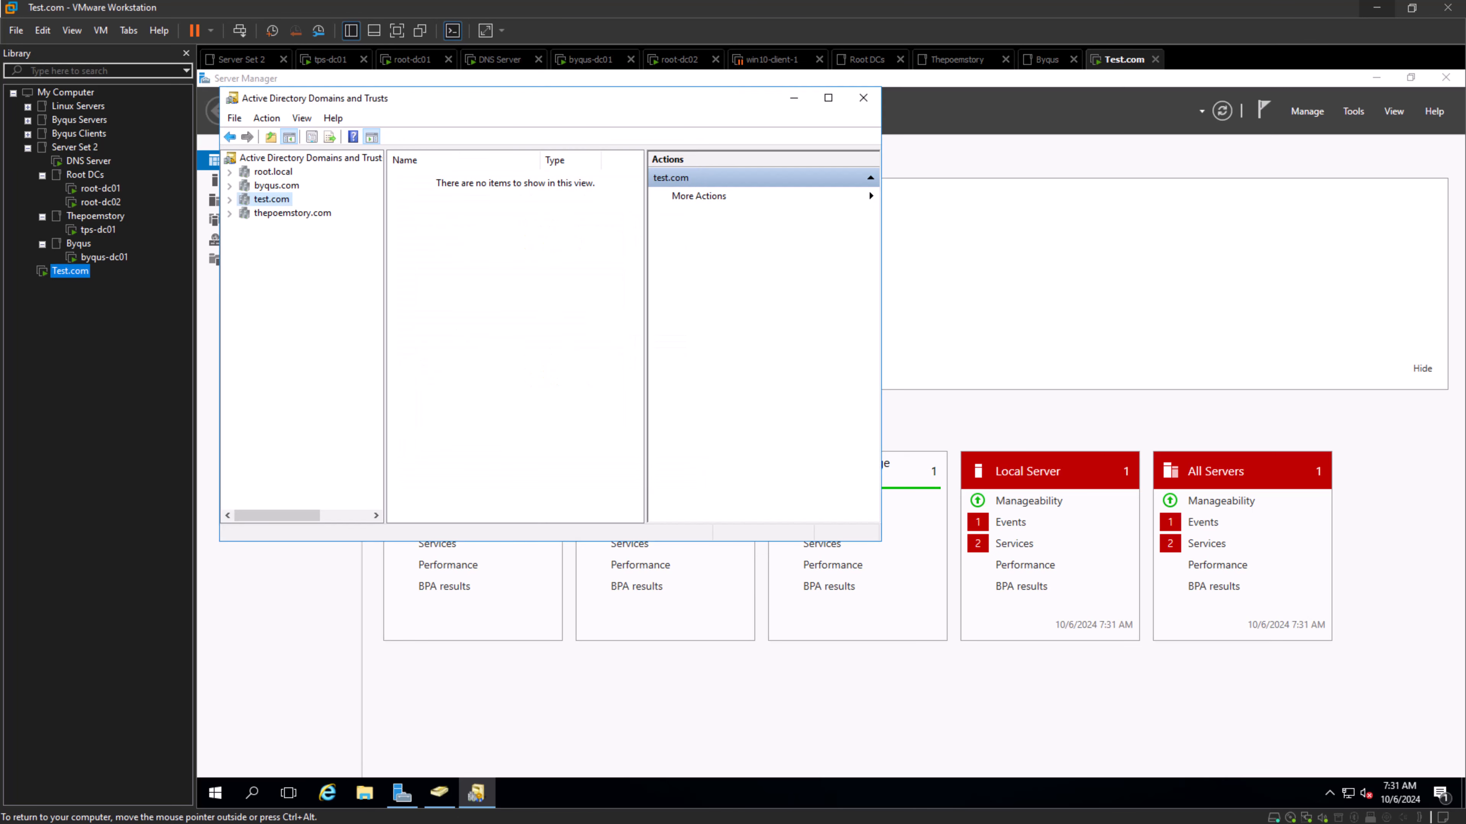
pyautogui.click(864, 98)
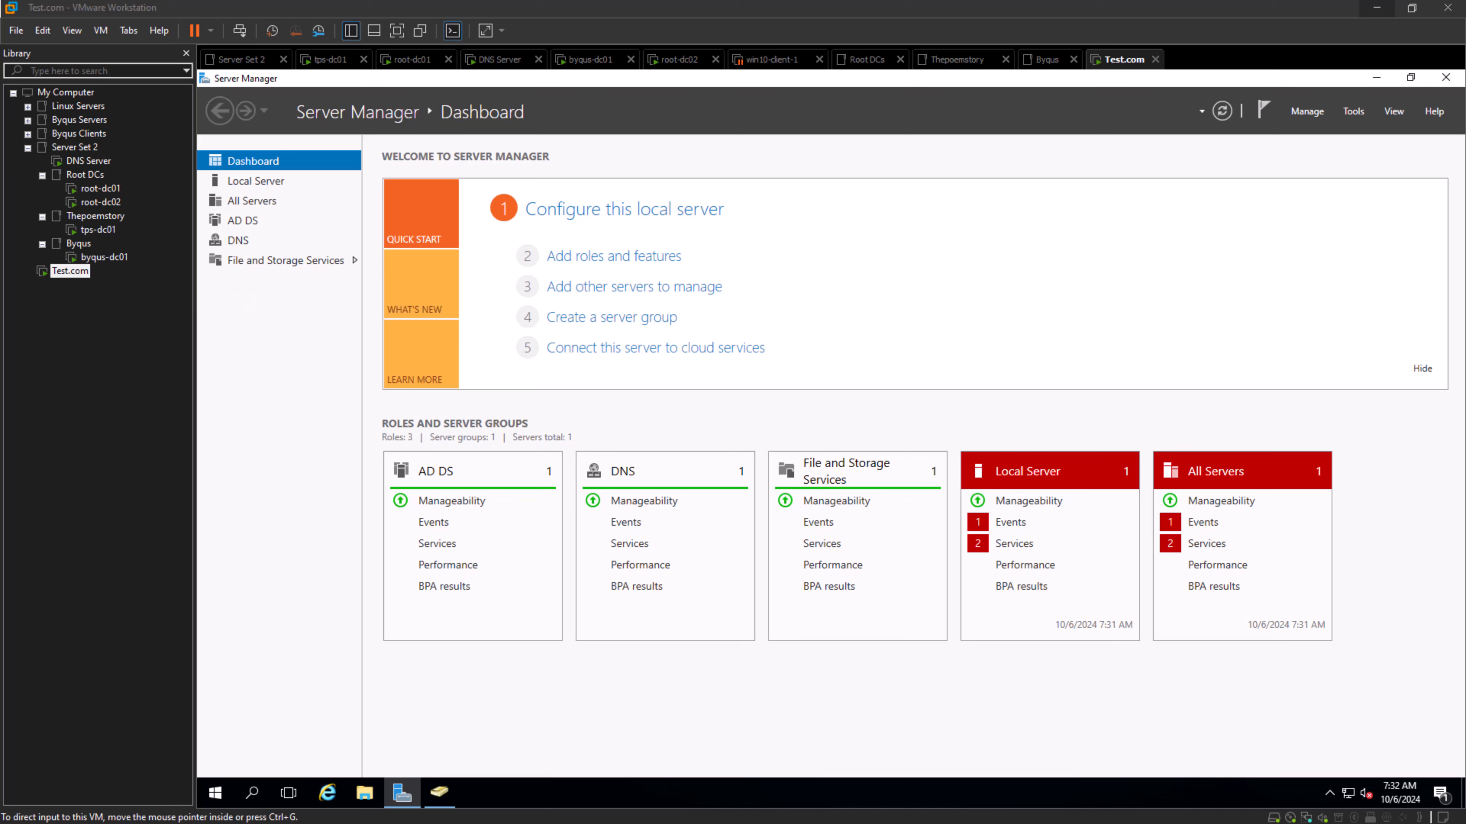
# - Open DNS Manager on TEST-DC01 and examine the records in the _msdcs.root.local and test.com forward lookup zones
pyautogui.click(1353, 111)
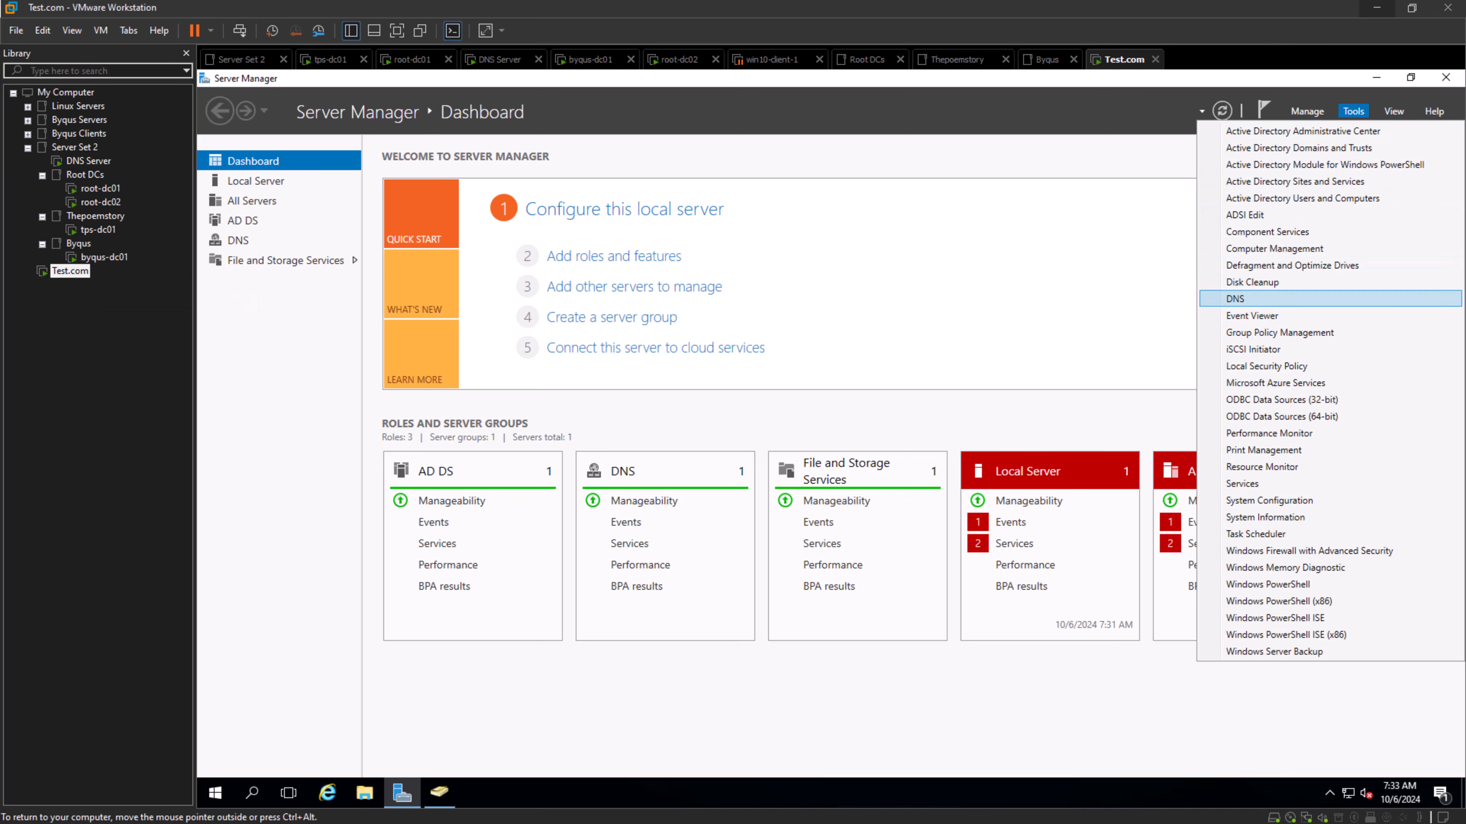
pyautogui.click(1270, 298)
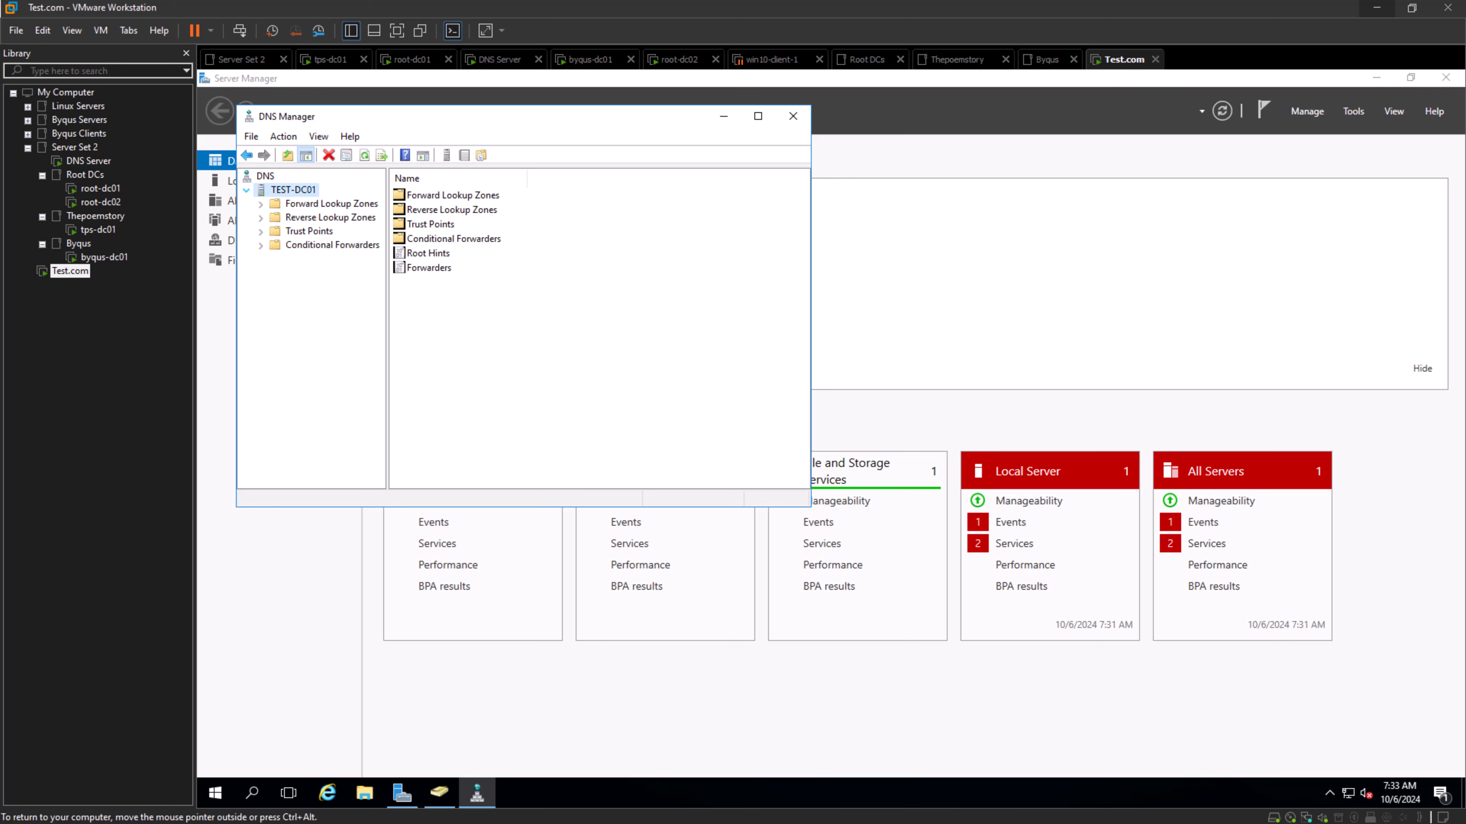
pyautogui.click(261, 204)
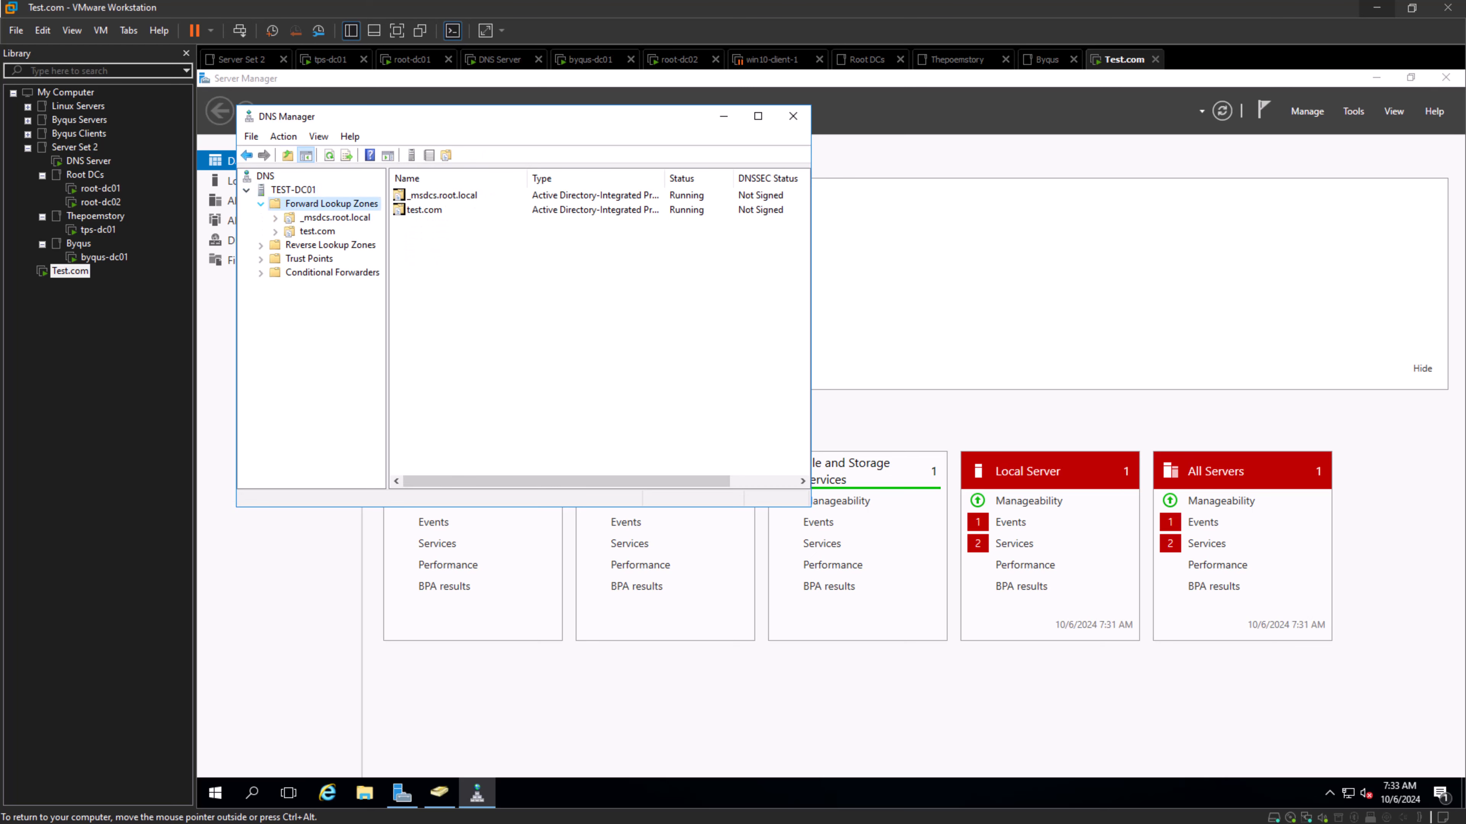
pyautogui.doubleClick(342, 220)
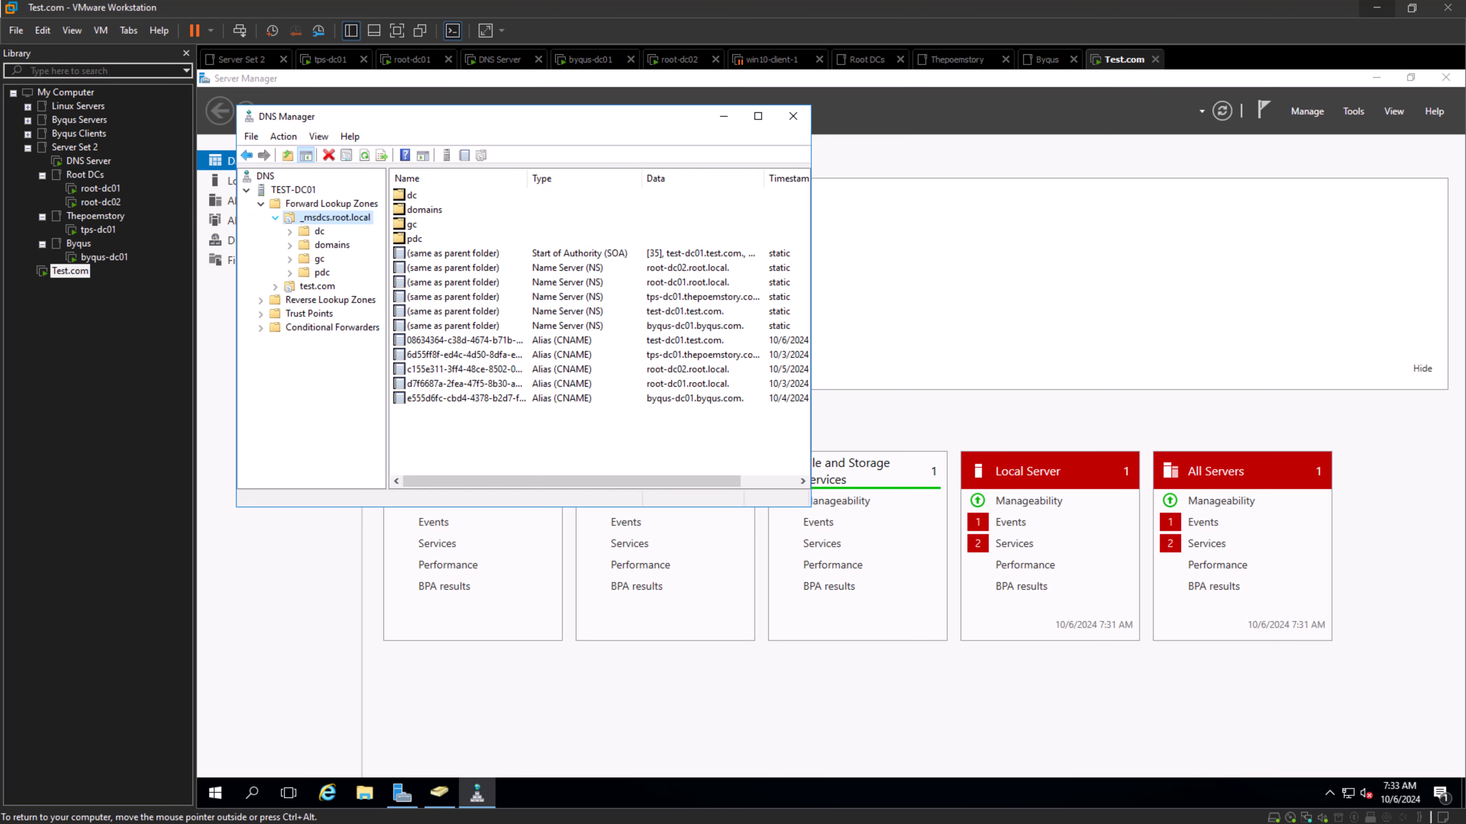
pyautogui.press('Left')
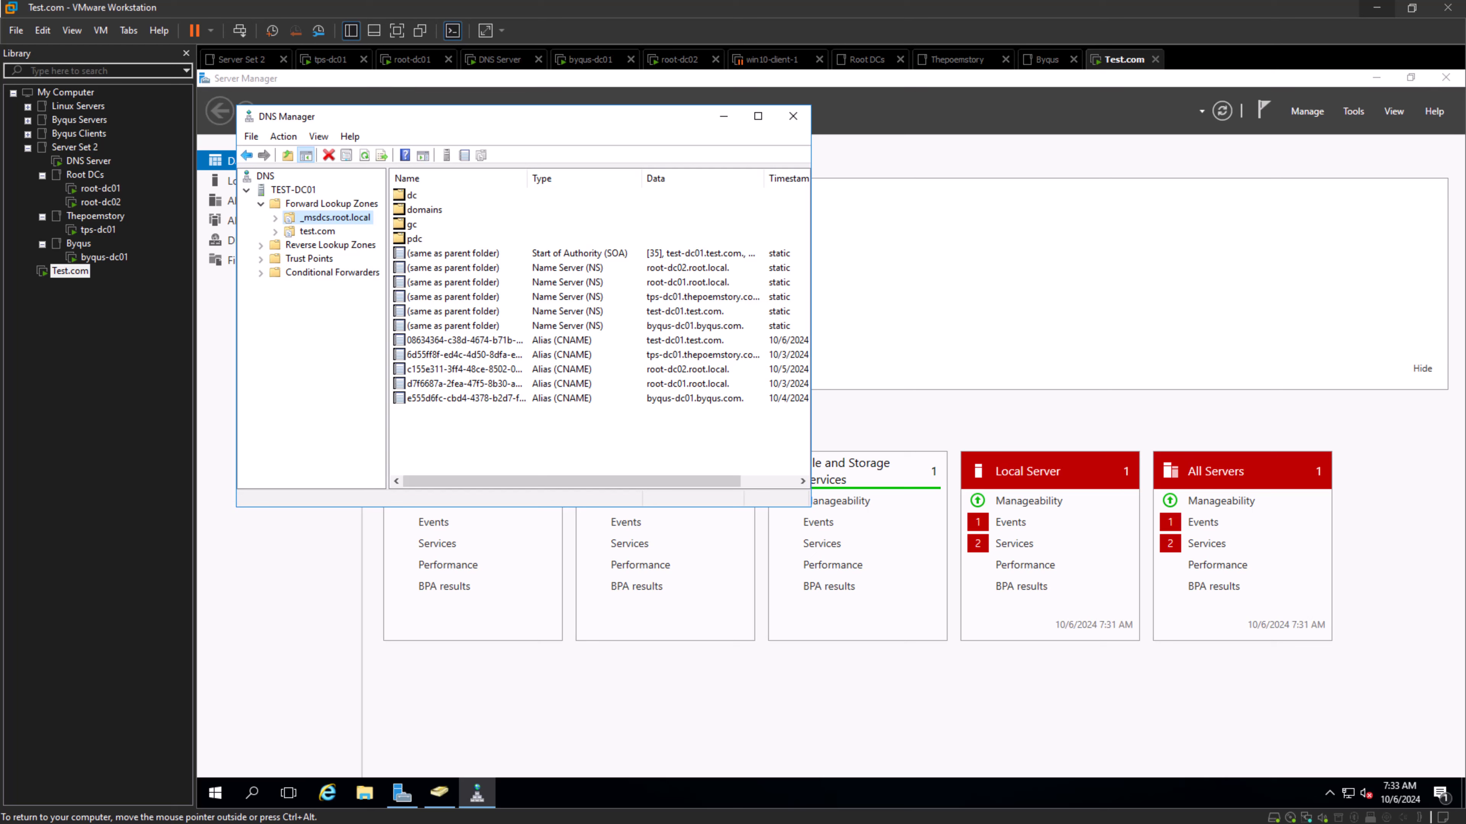
pyautogui.press('Down')
pyautogui.press('Right')
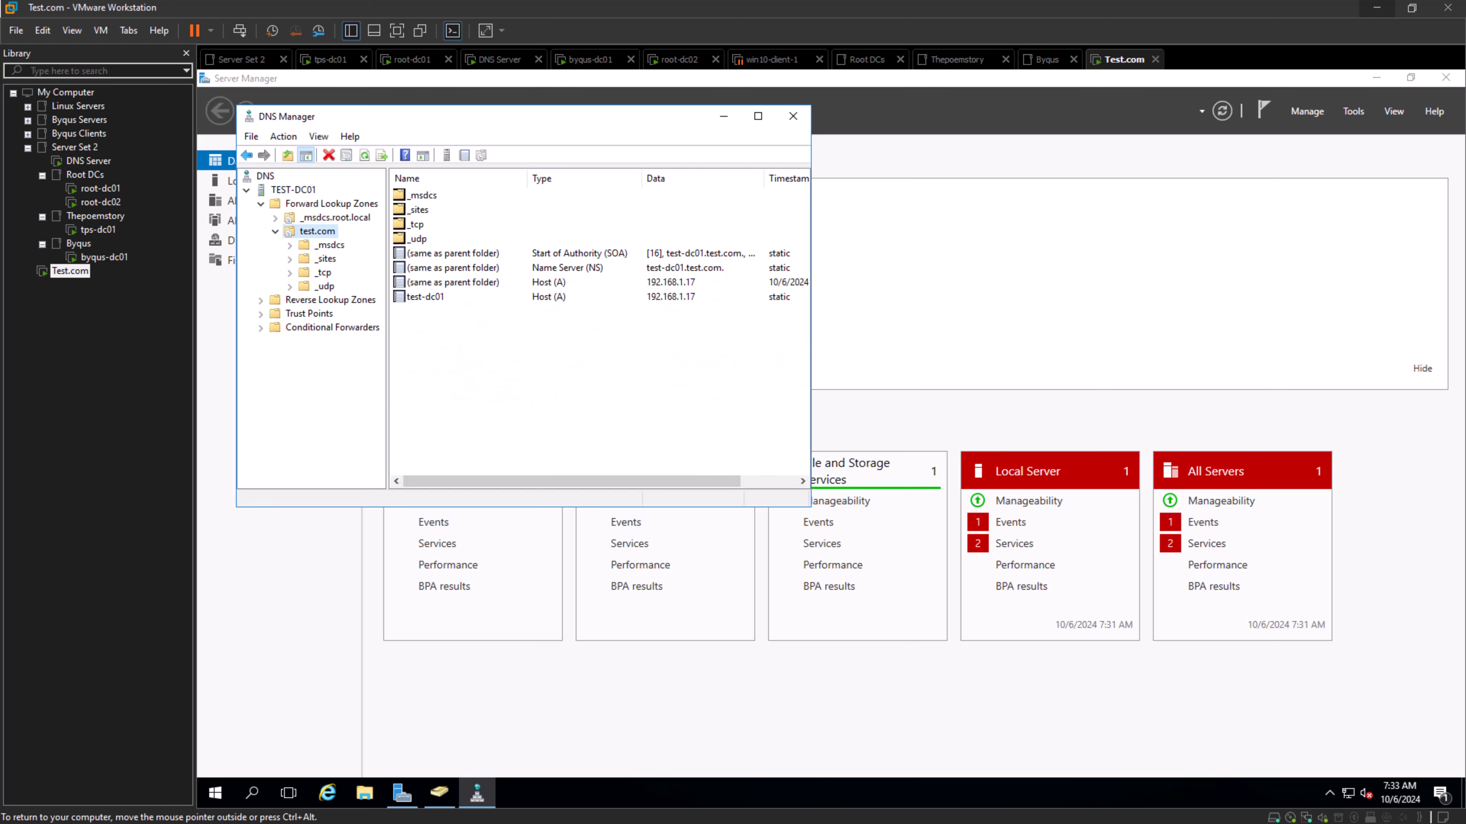
pyautogui.press('Left')
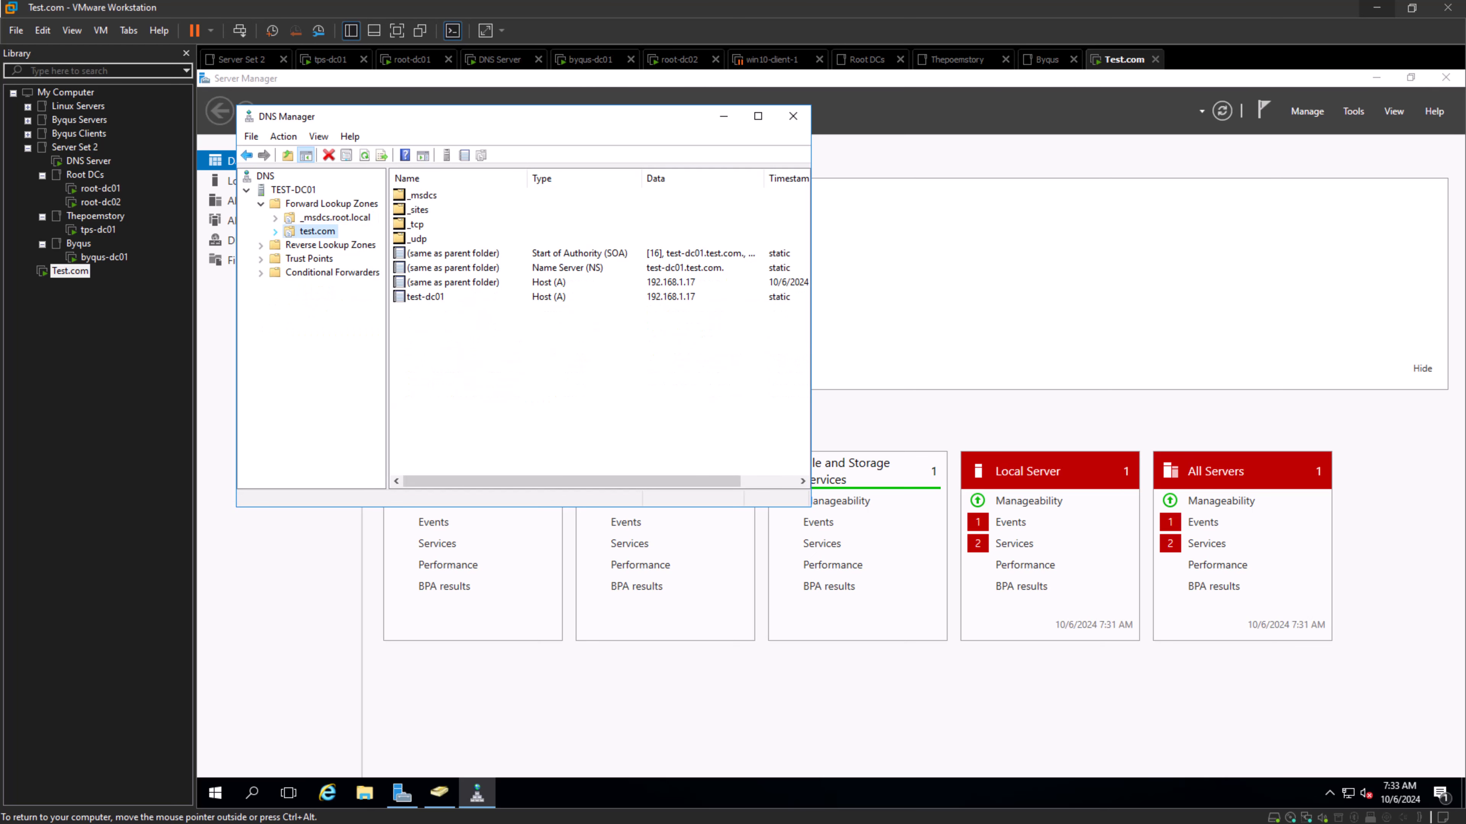
# - Check the forward lookup zones on the DNS Server virtual machine, then return to the Test.com desktop
pyautogui.click(88, 161)
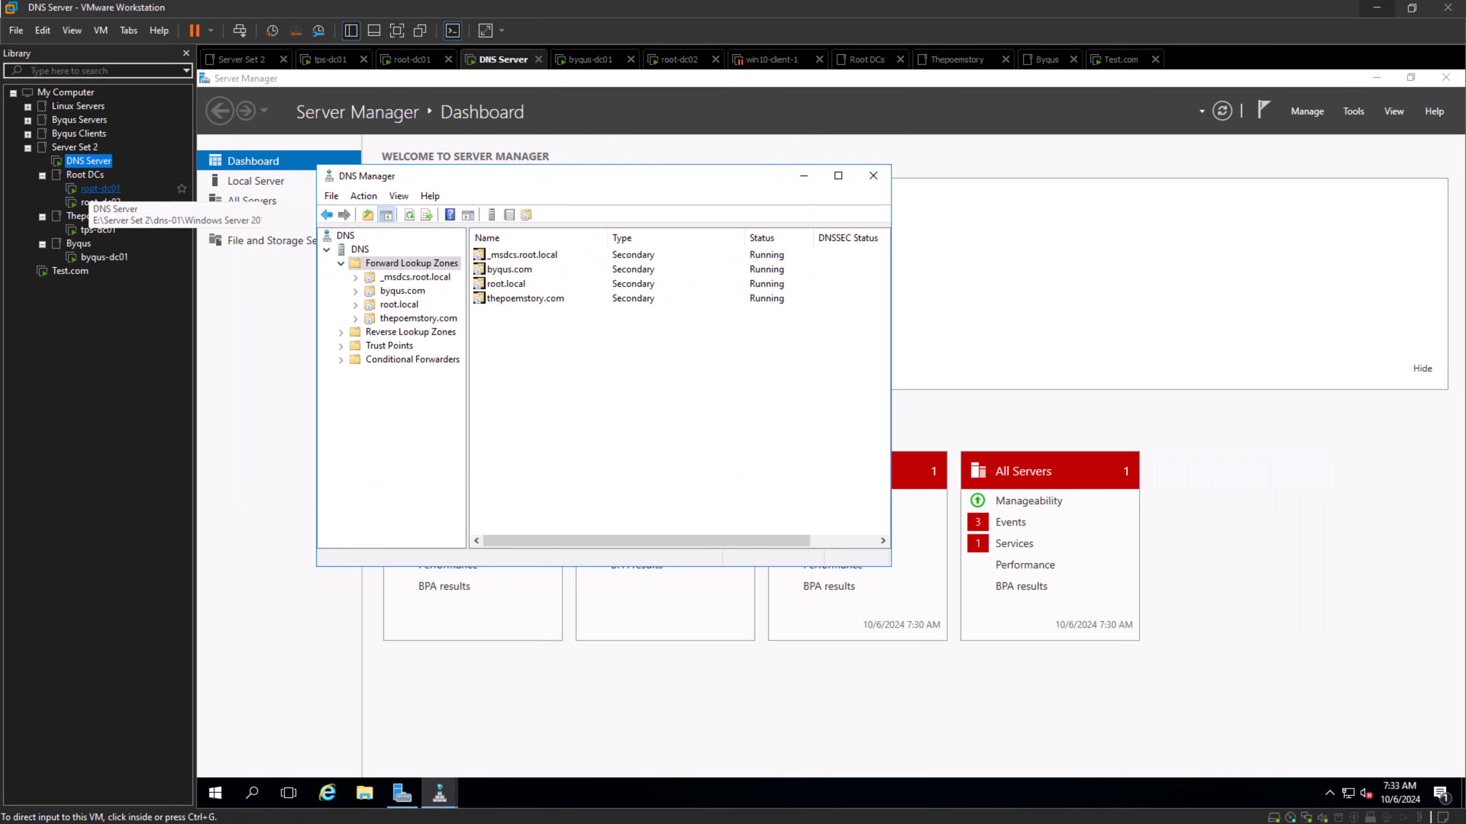
pyautogui.click(69, 270)
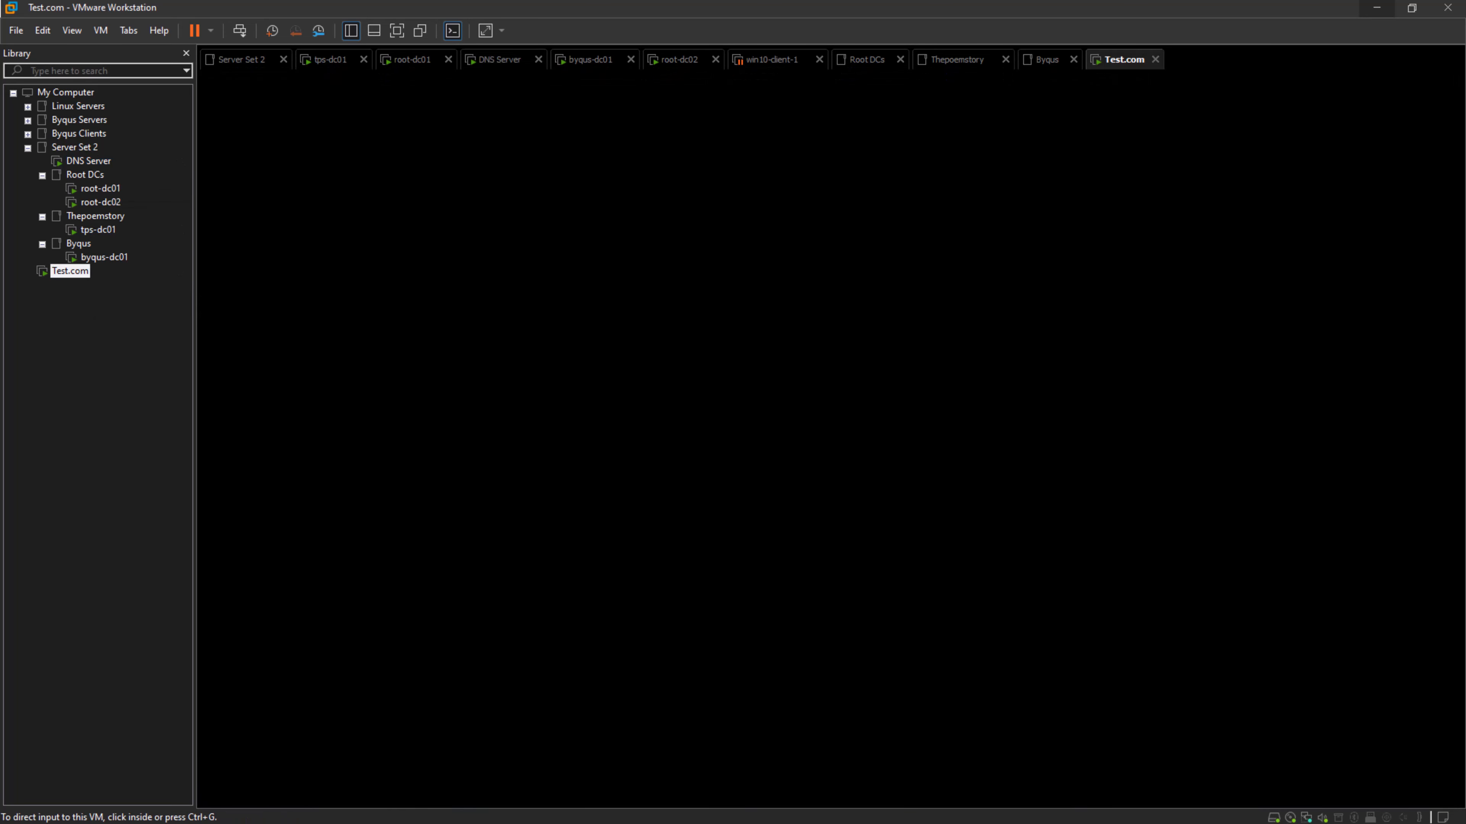
pyautogui.click(240, 31)
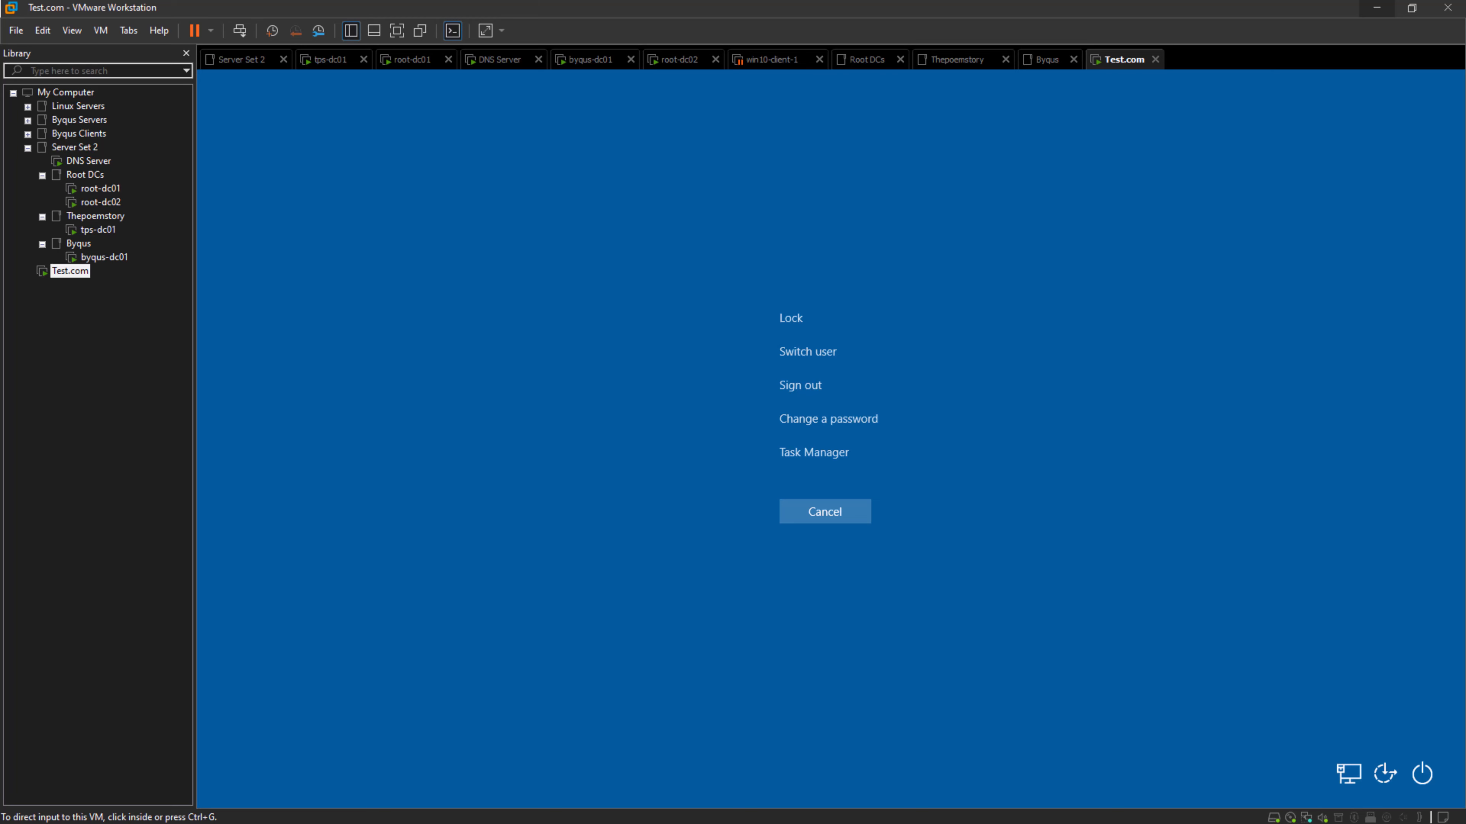
pyautogui.click(824, 512)
pyautogui.click(825, 512)
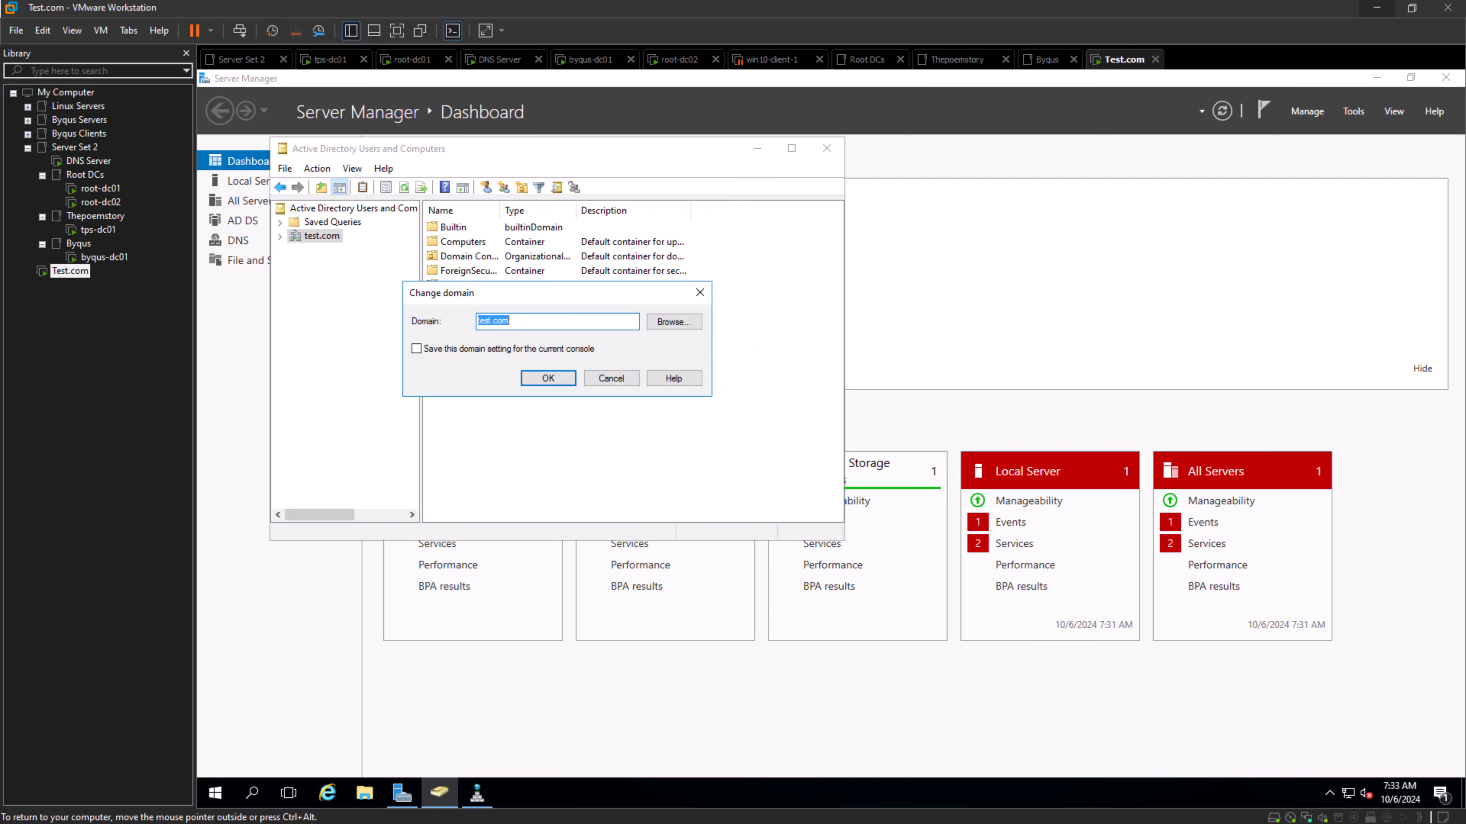
# - Switch Active Directory Users and Computers from test.com to the byqus.com domain
pyautogui.click(674, 322)
pyautogui.click(523, 384)
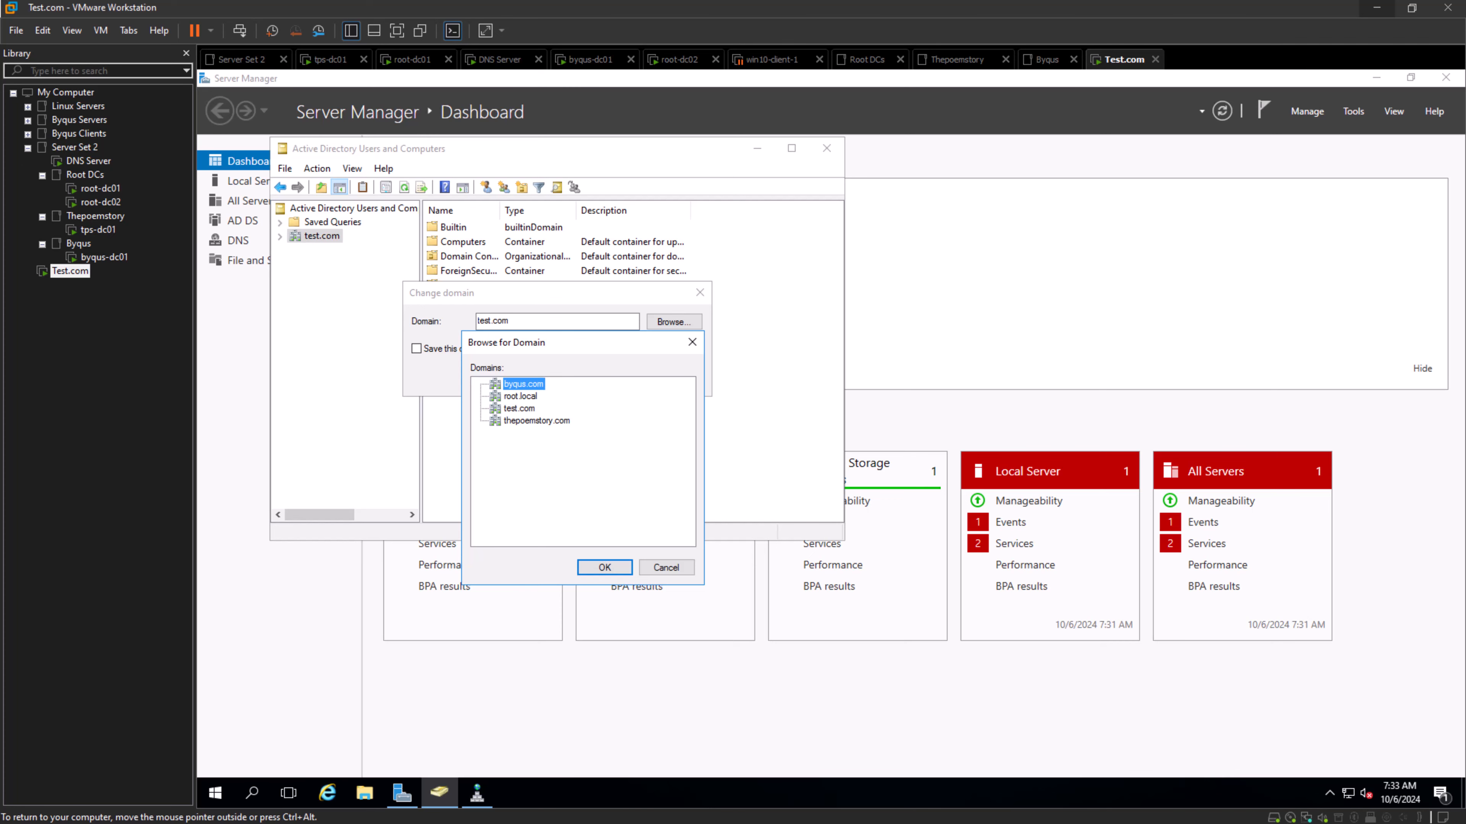
pyautogui.click(604, 568)
pyautogui.click(548, 379)
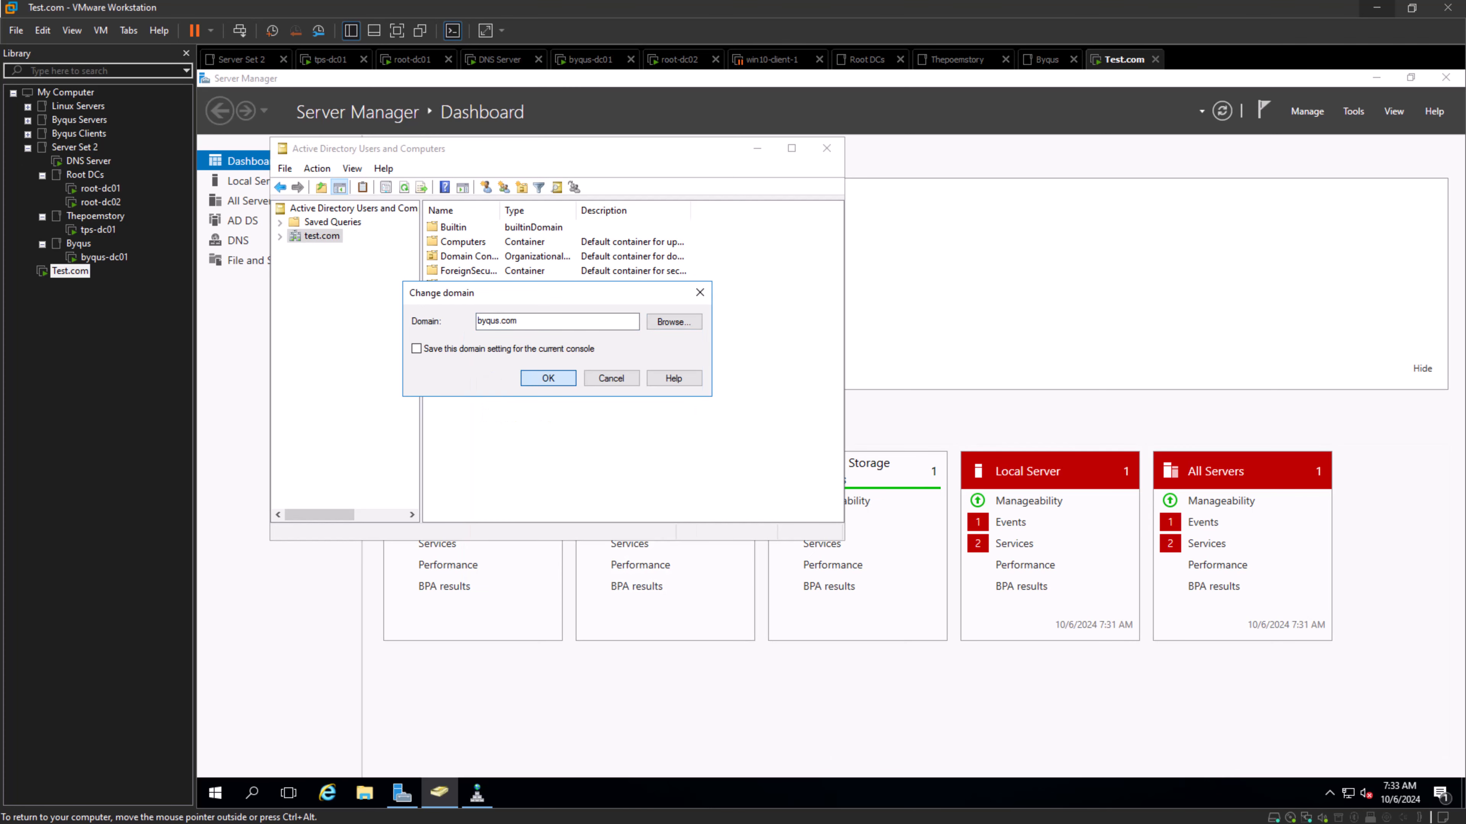
# - Switch Active Directory Users and Computers from byqus.com to the thepoemstory.com domain
pyautogui.rightClick(314, 237)
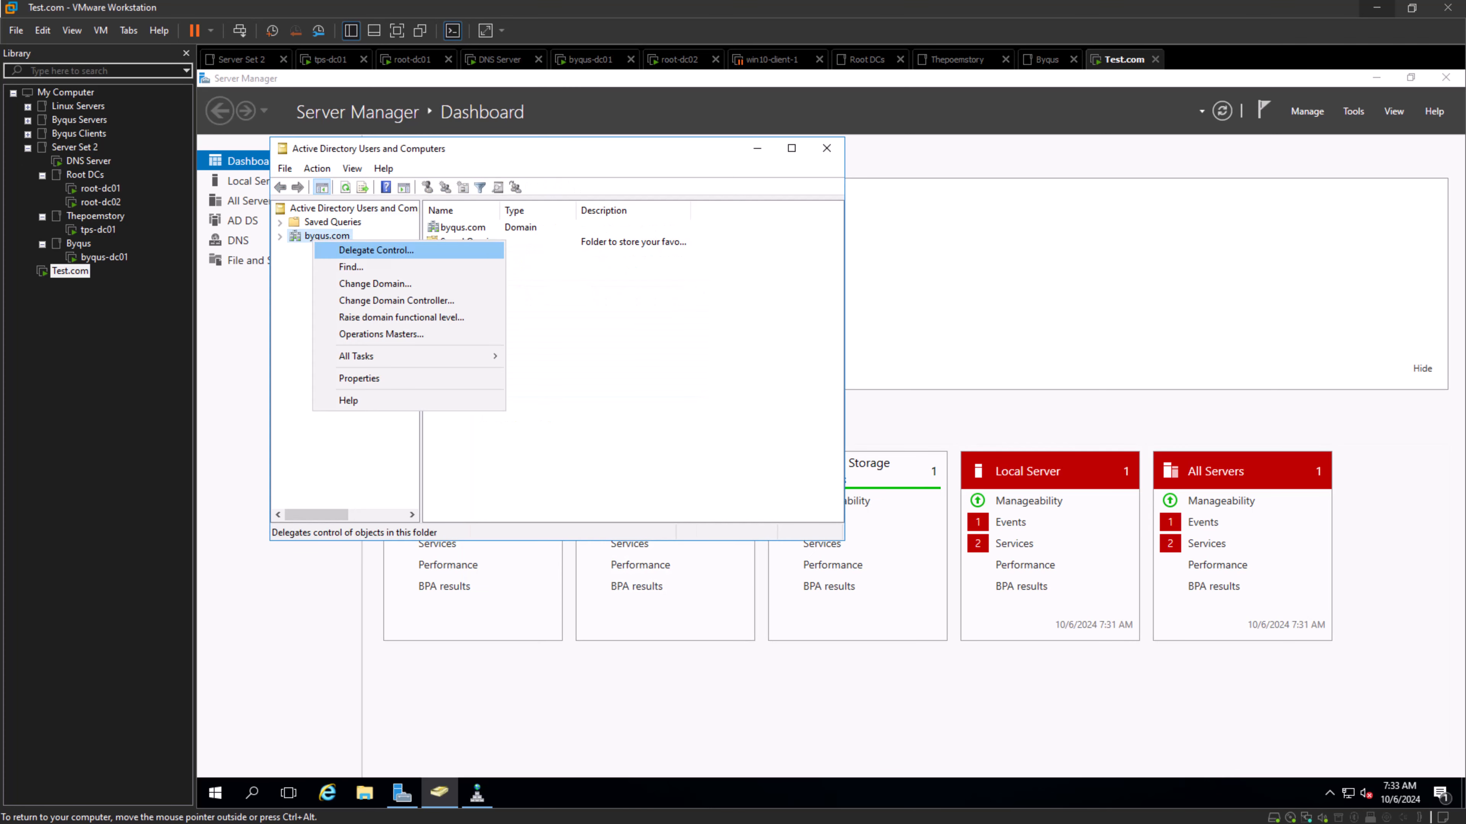
pyautogui.click(376, 284)
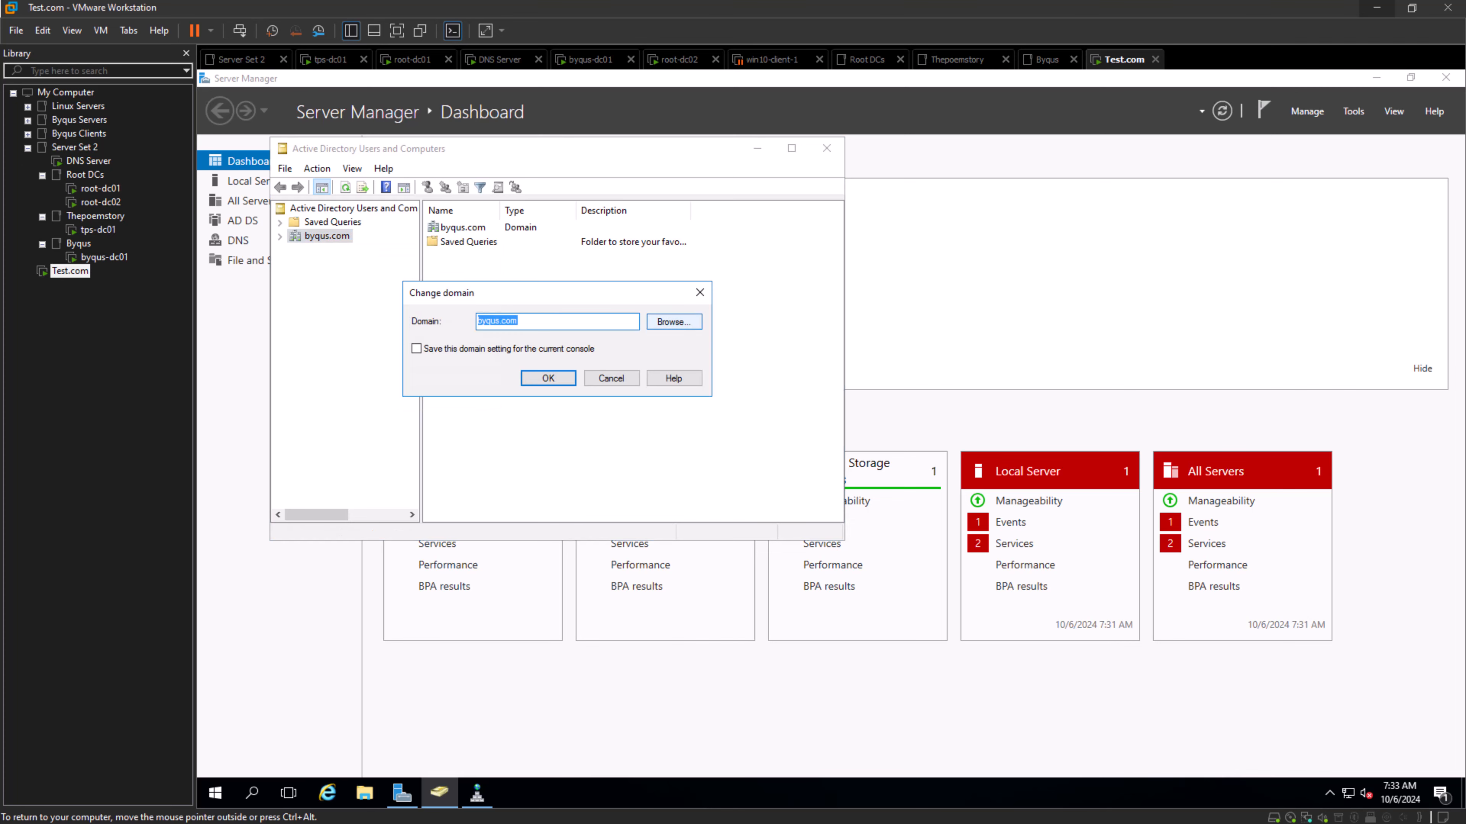
pyautogui.click(673, 322)
pyautogui.click(519, 408)
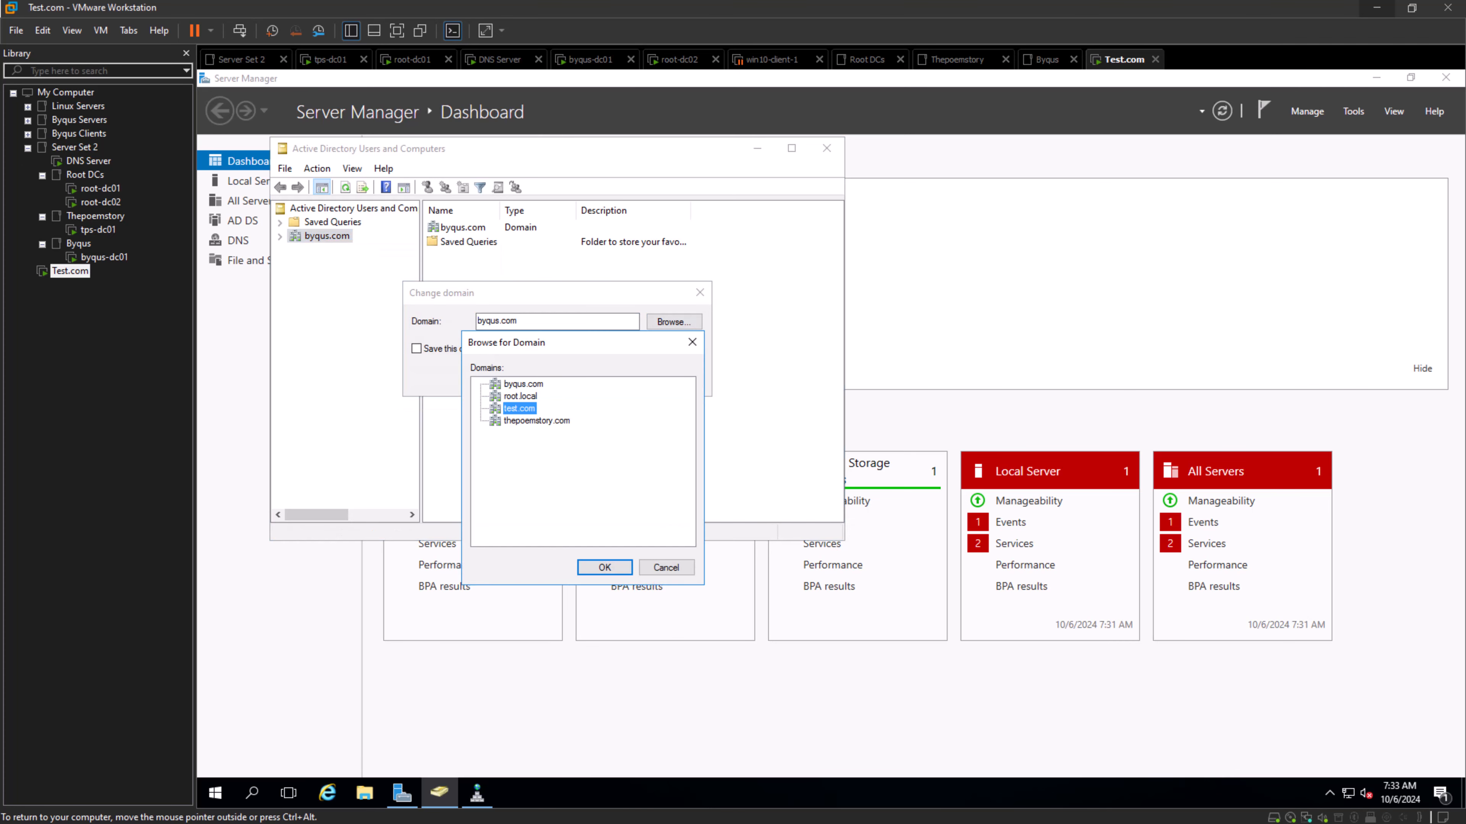
pyautogui.click(536, 421)
pyautogui.click(604, 567)
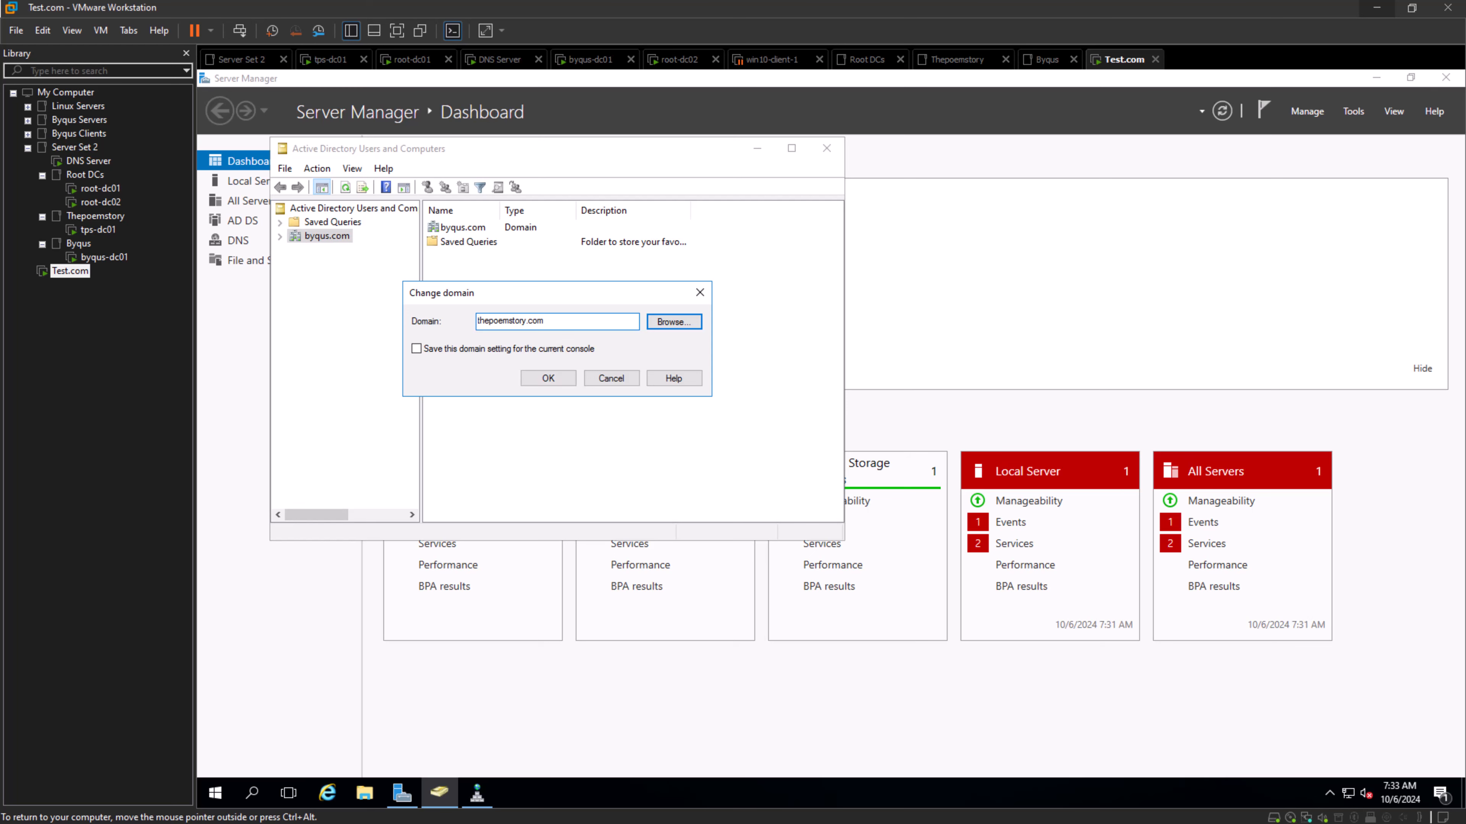
pyautogui.click(548, 378)
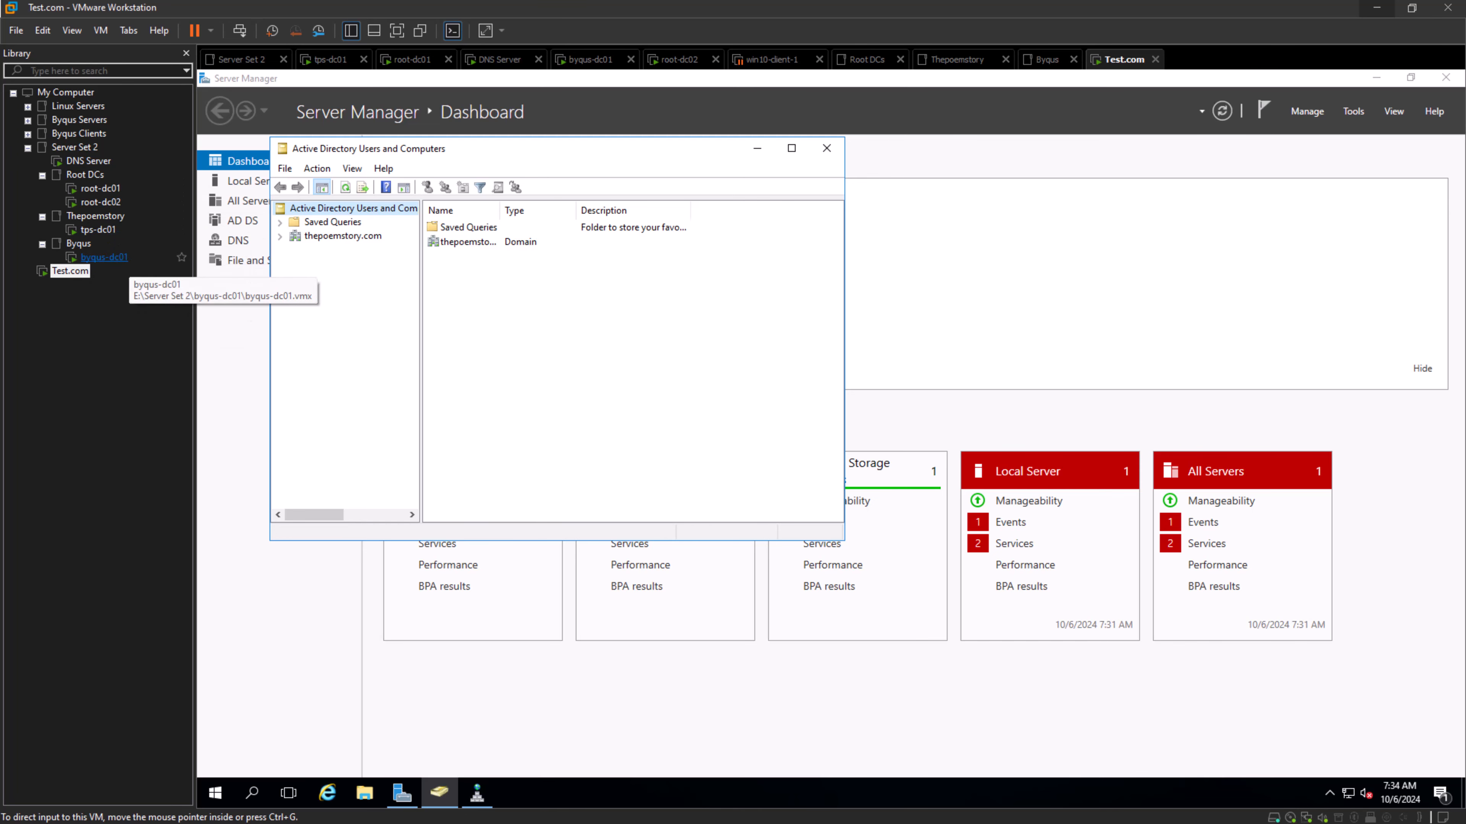
# - Switch to the byqus-dc01 virtual machine and sign in to the BYQUS domain's Administrator account with its password
pyautogui.click(104, 257)
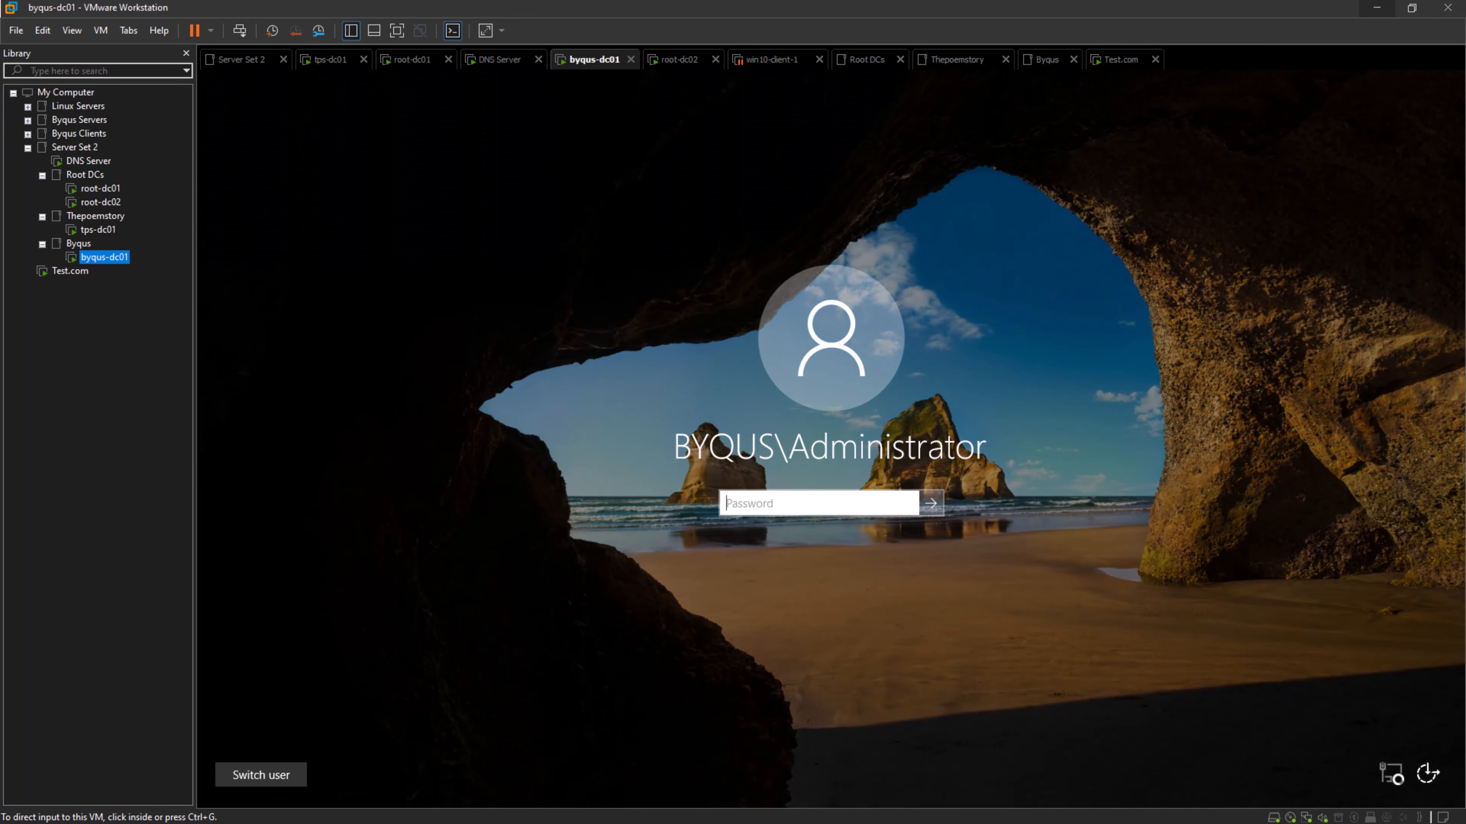
pyautogui.click(818, 503)
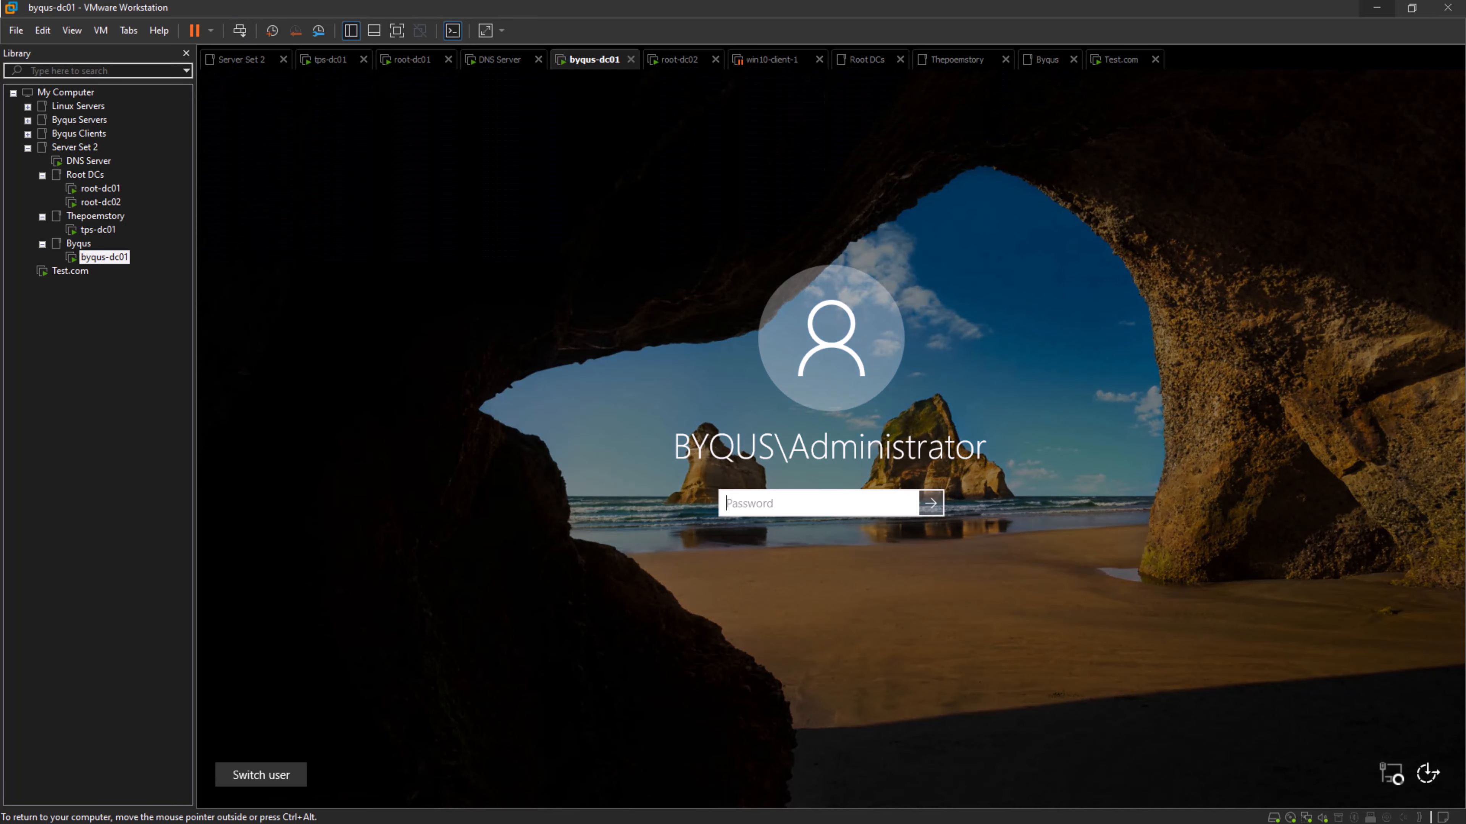
pyautogui.write('*************')
pyautogui.press('Return')
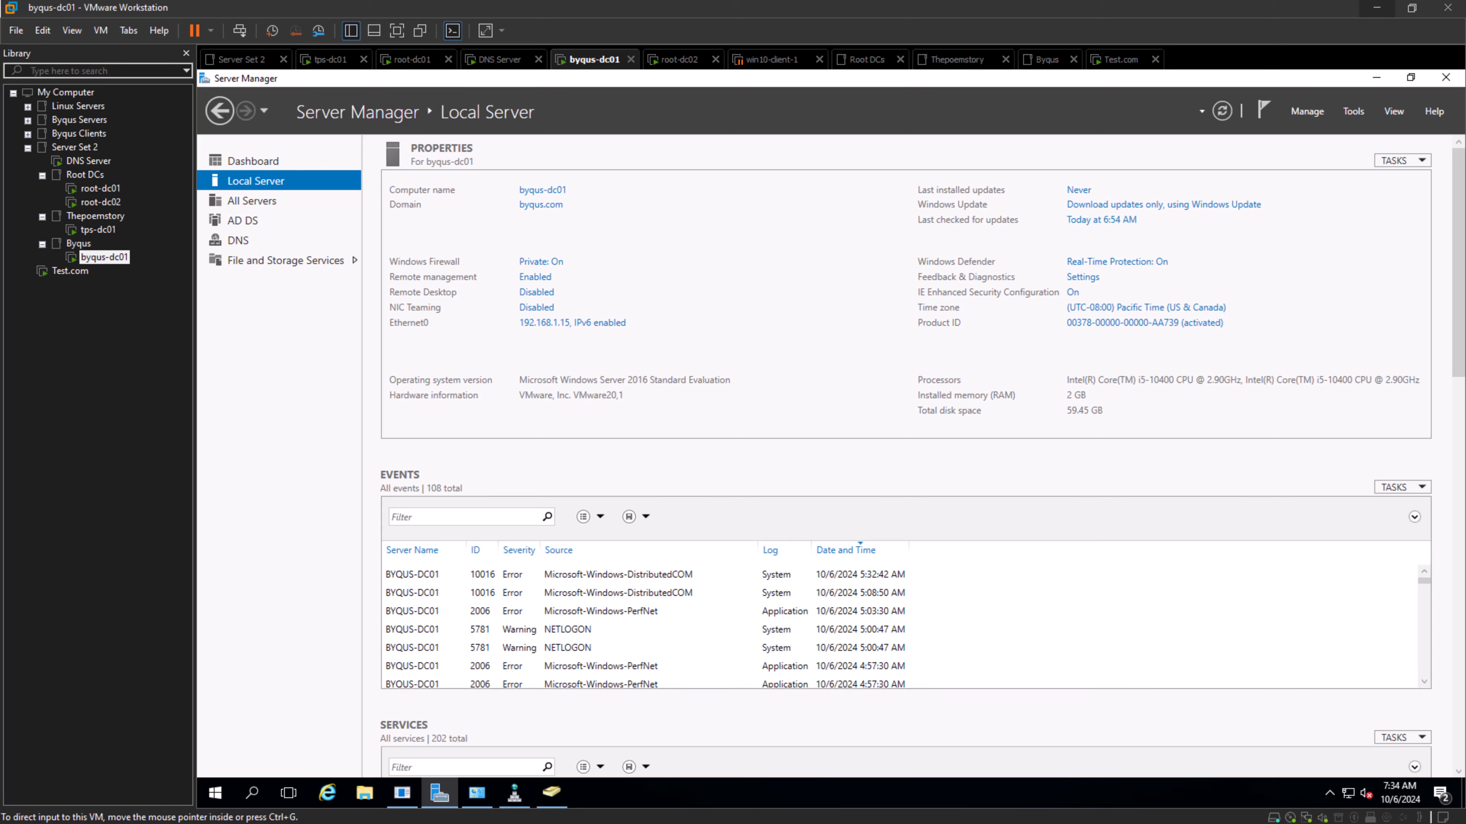
# - Close the open Active Directory Users and Computers console and the Windows Shutdown and Annotation window on byqus-dc01
pyautogui.click(552, 793)
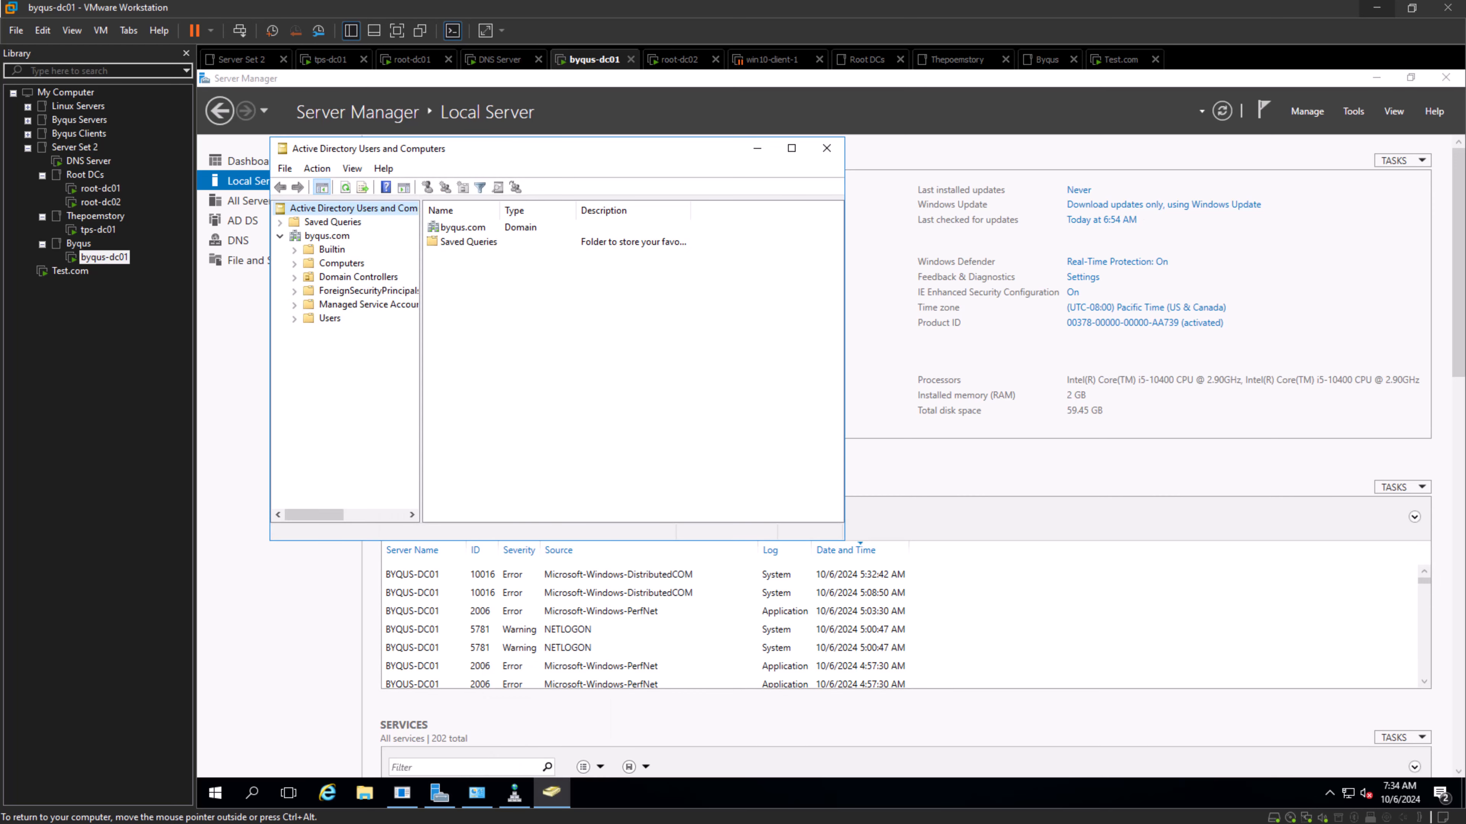
pyautogui.click(826, 148)
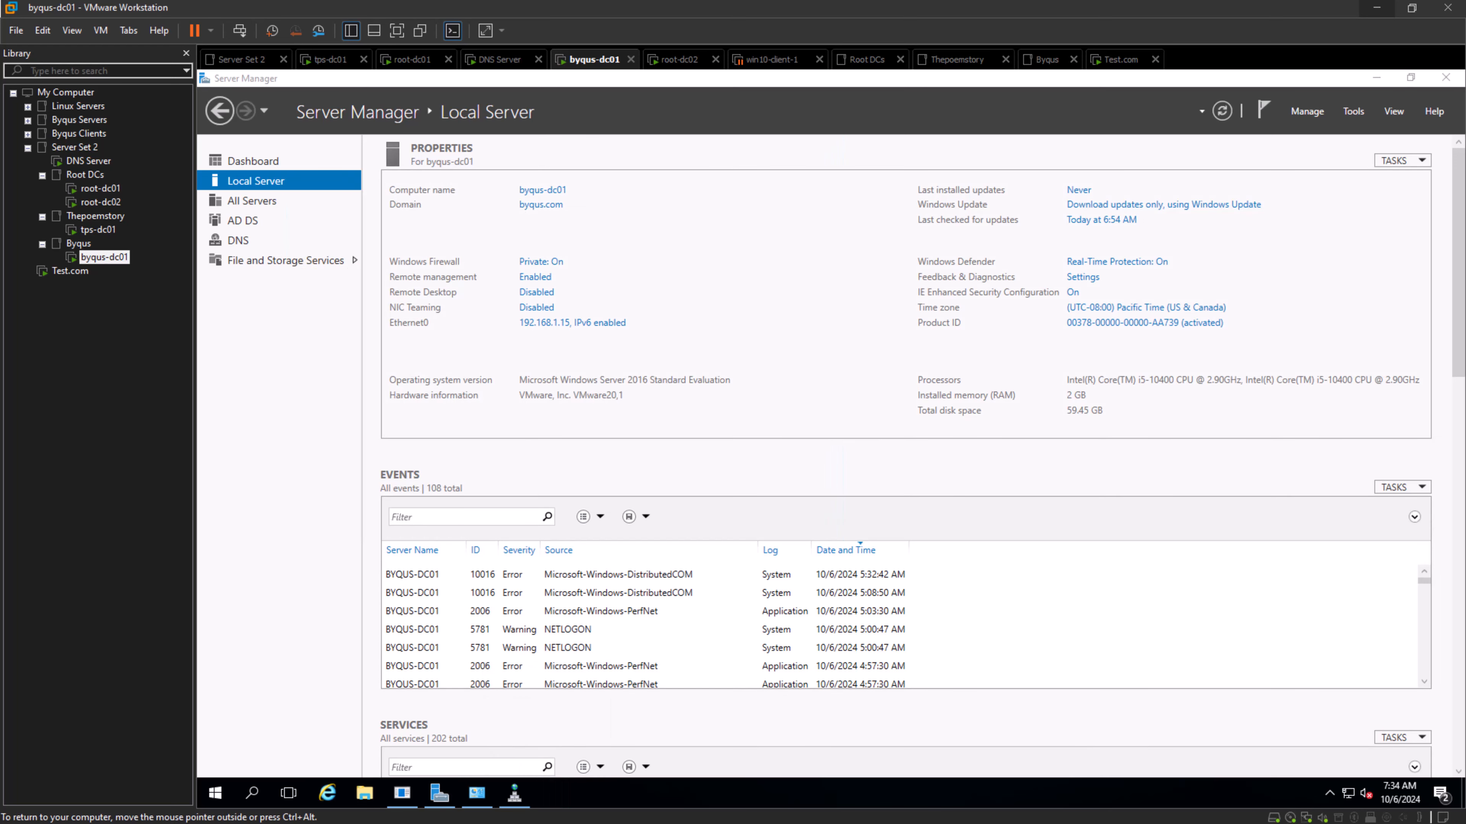
pyautogui.rightClick(402, 793)
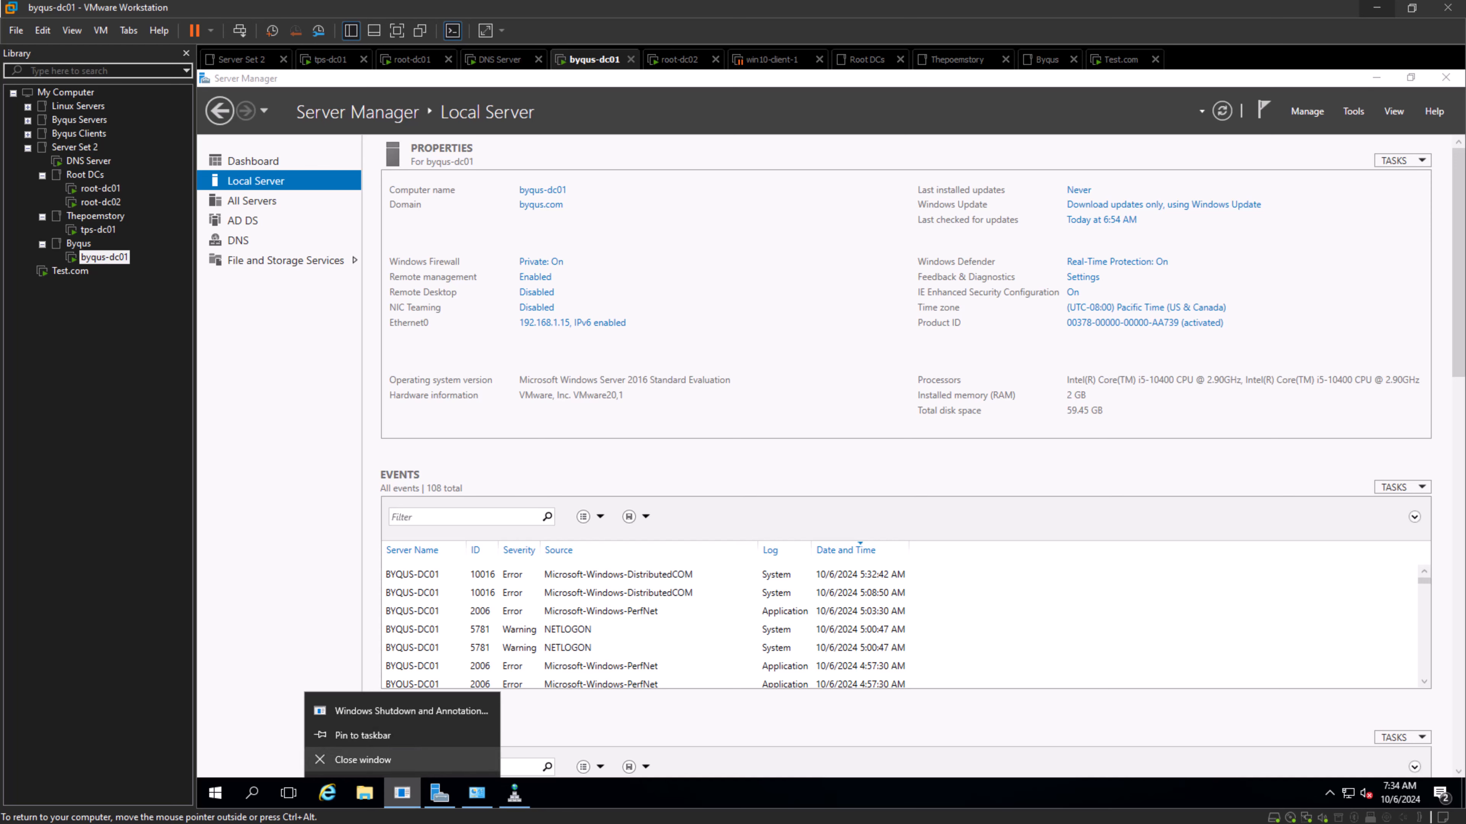
pyautogui.click(363, 760)
# - Bring up DNS Manager on byqus-dc01 and examine its forward lookup zones
pyautogui.click(1353, 111)
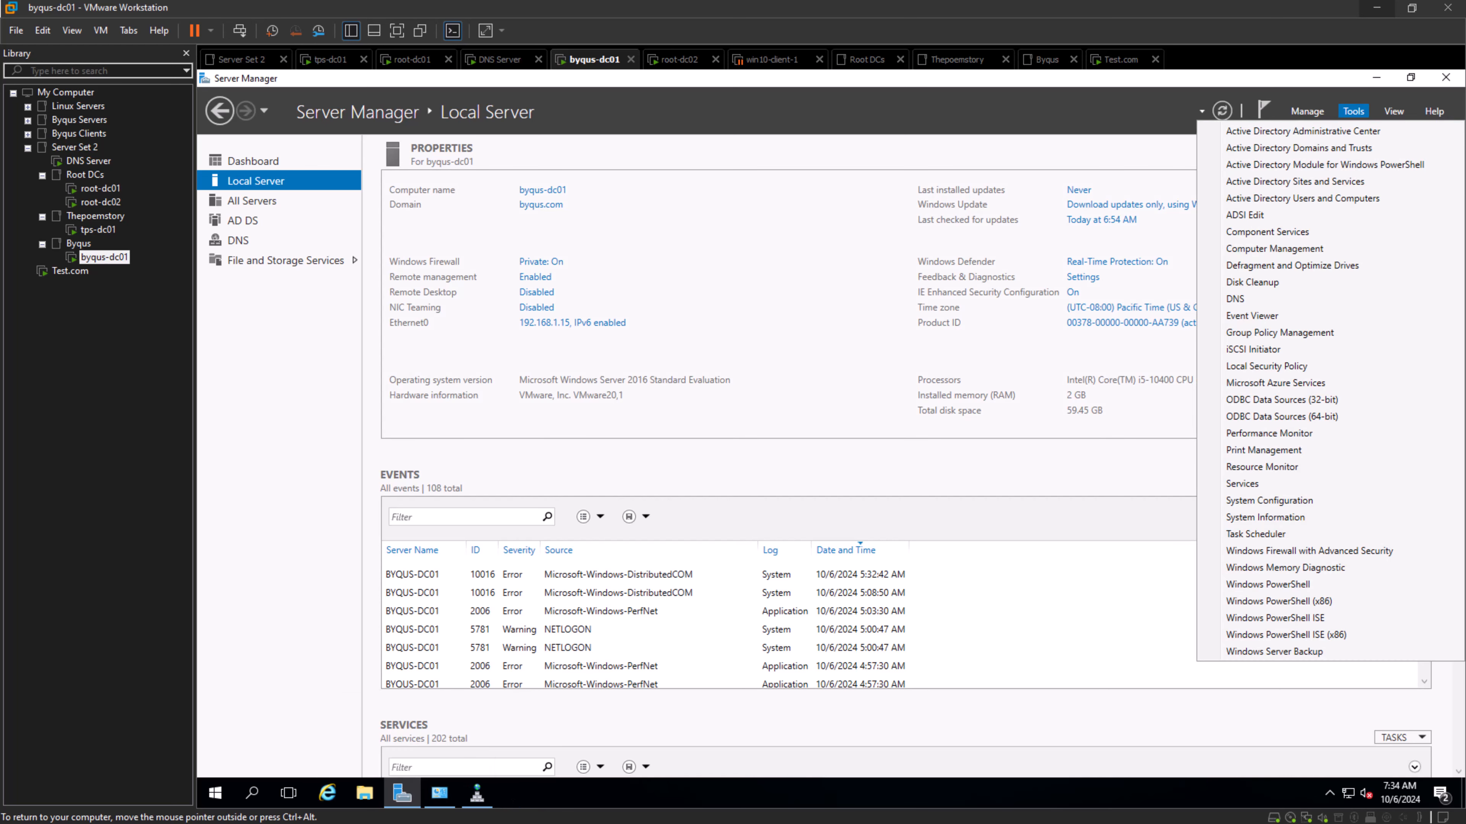
pyautogui.click(1246, 316)
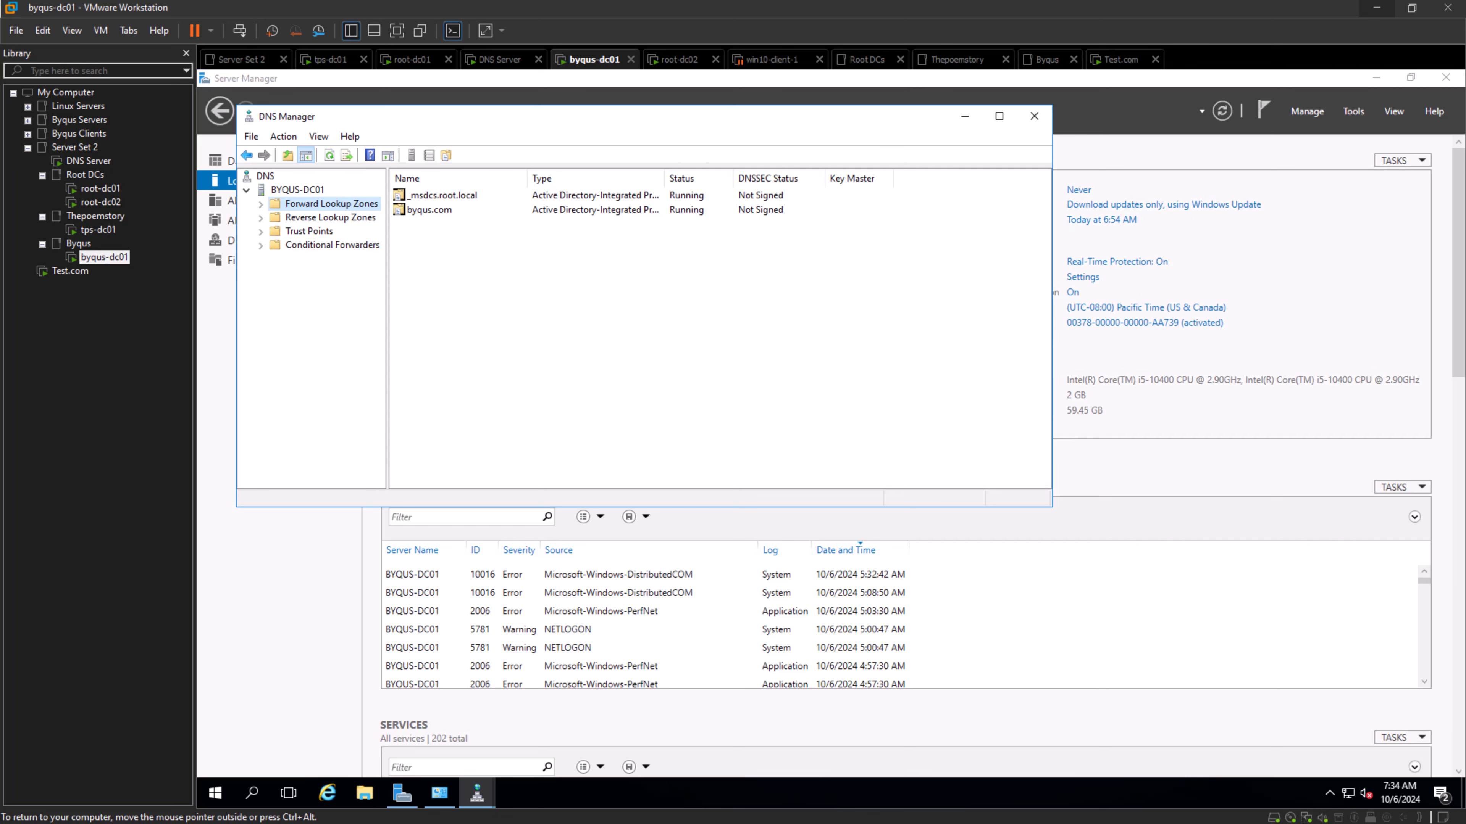
pyautogui.click(260, 204)
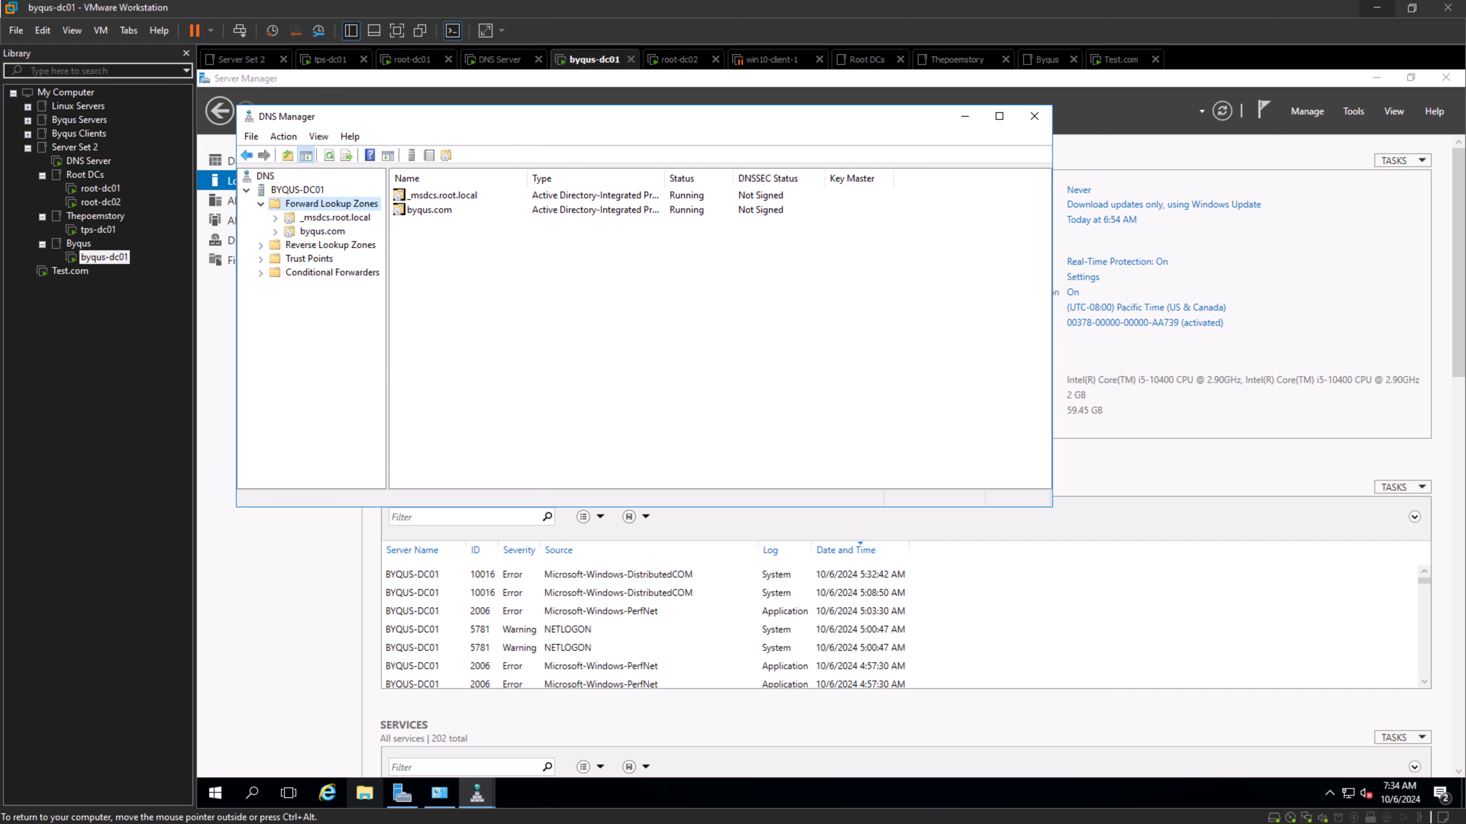
# - Open Active Directory Users and Computers on byqus-dc01 and choose test.com as the domain to change to
pyautogui.click(1353, 112)
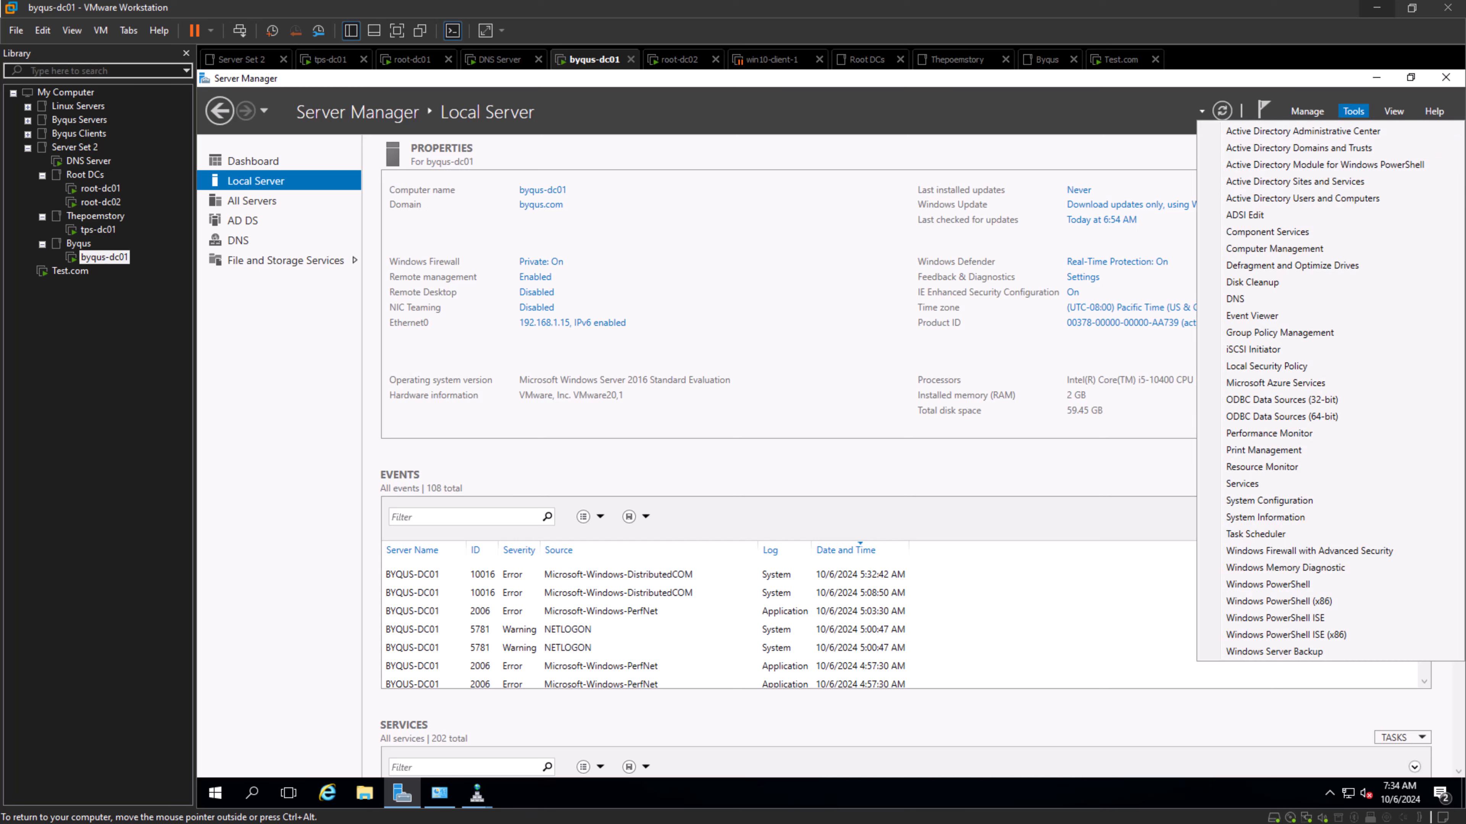
pyautogui.click(1302, 198)
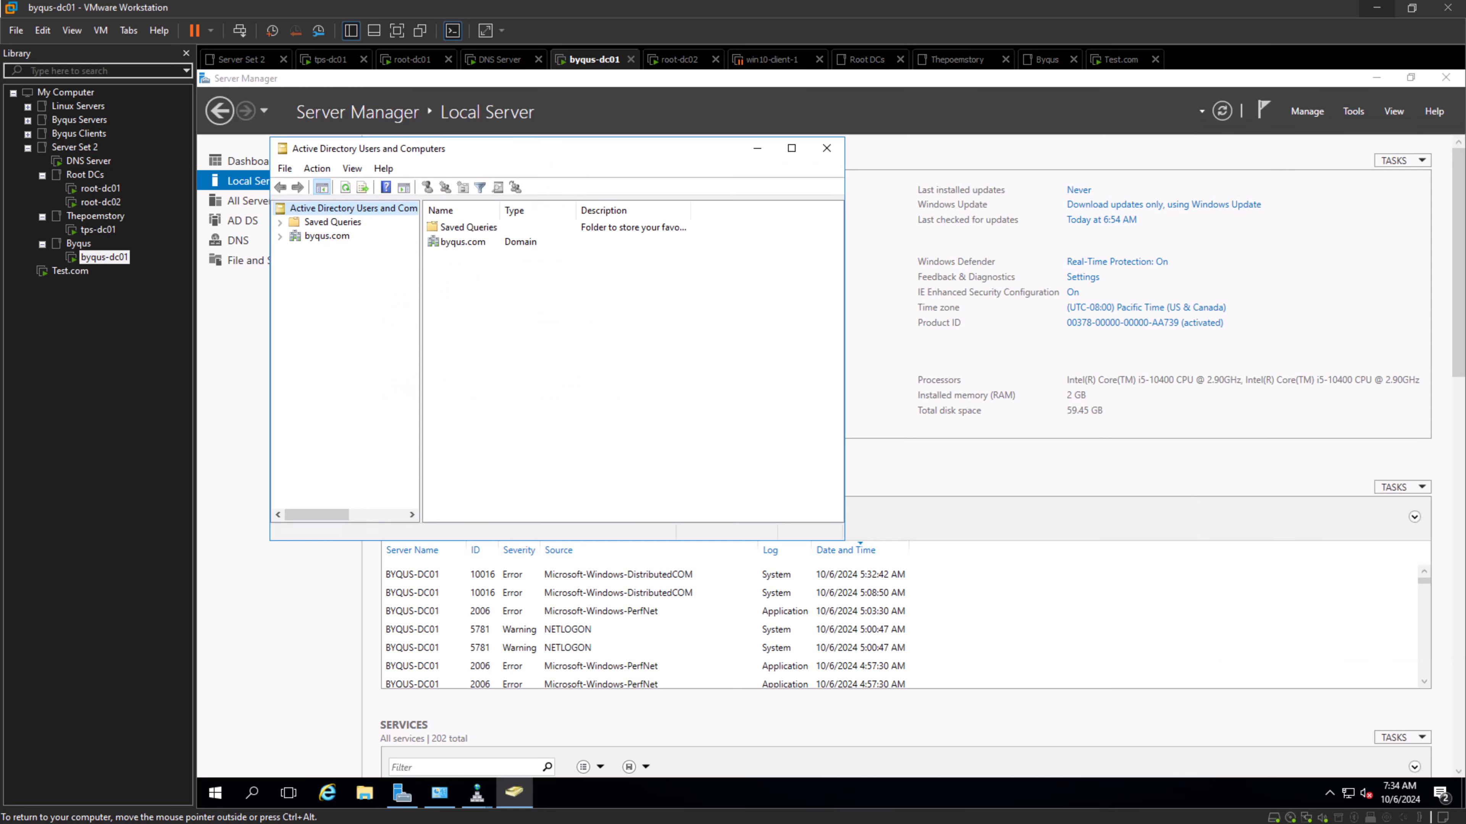
pyautogui.rightClick(327, 236)
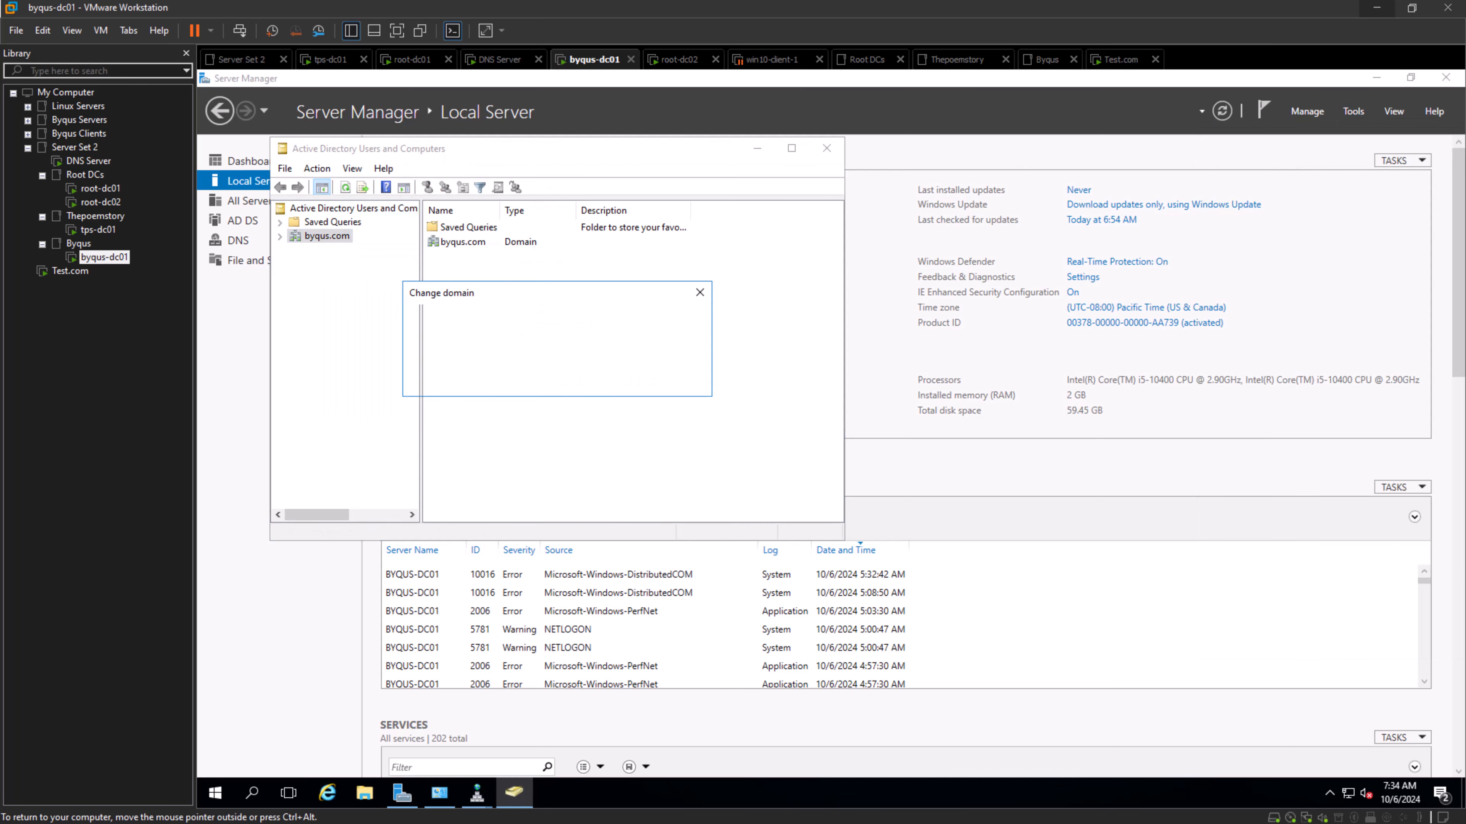
pyautogui.click(358, 284)
pyautogui.click(673, 322)
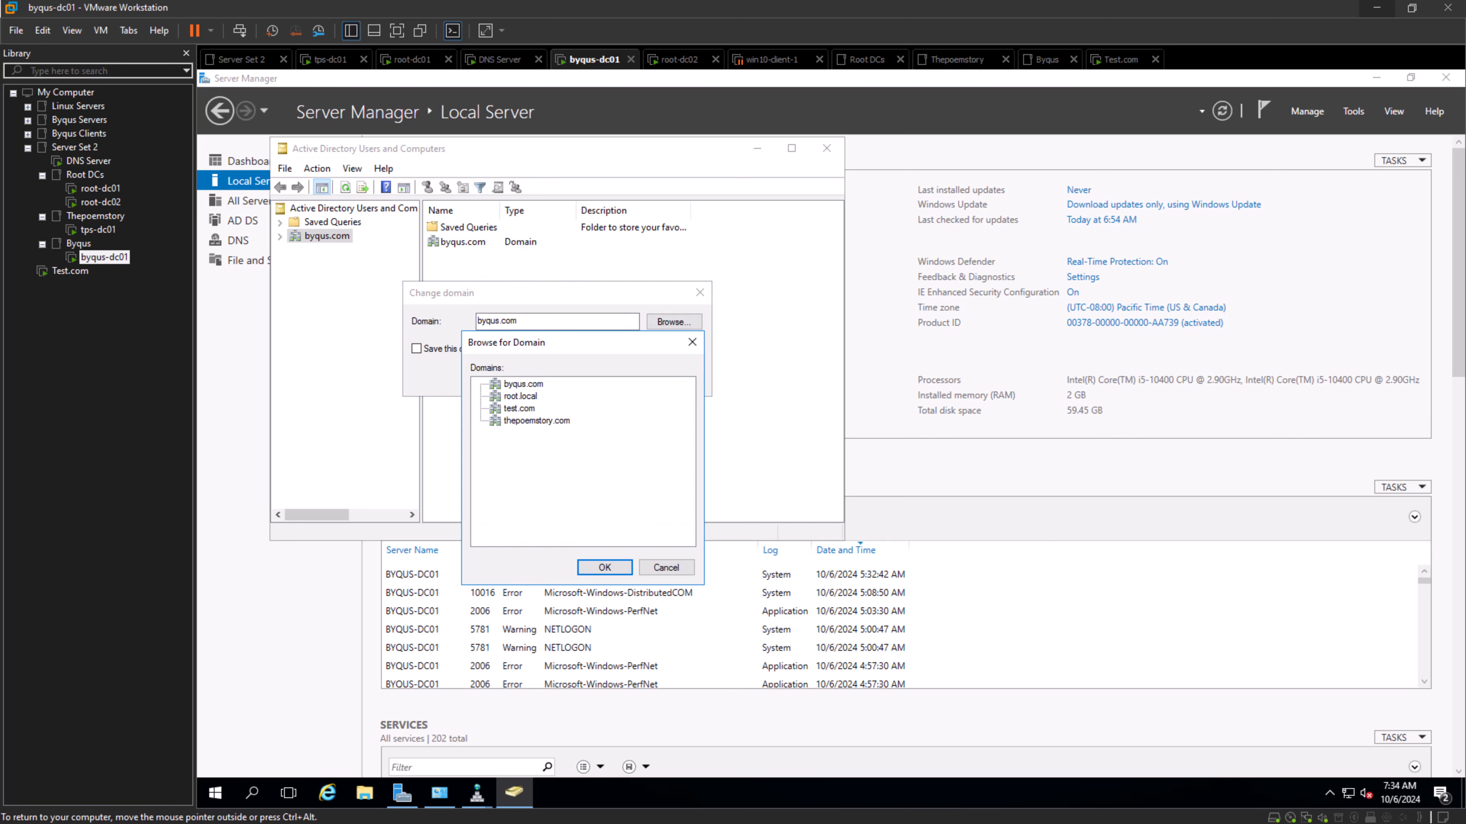
pyautogui.click(518, 408)
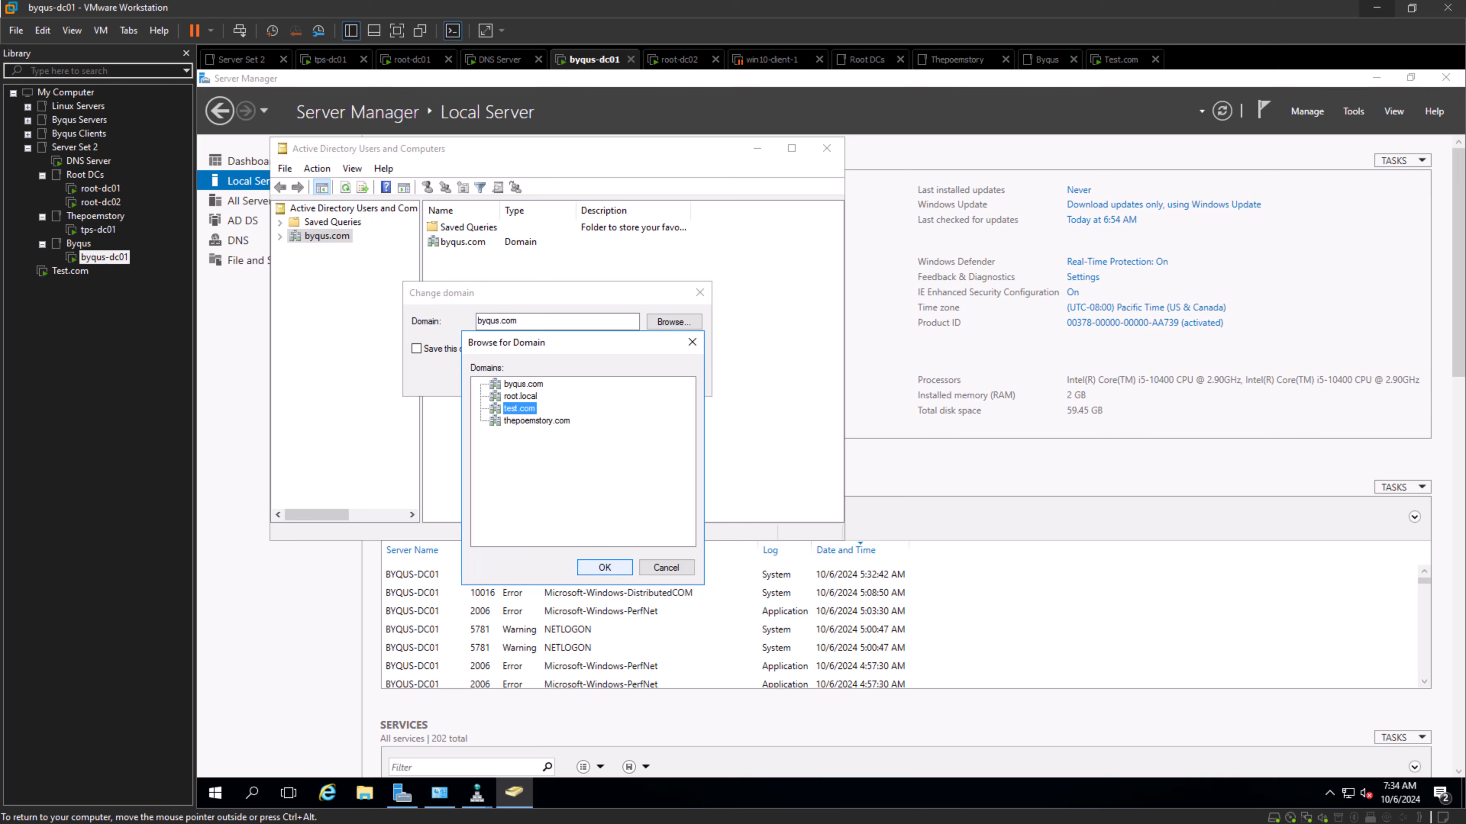
pyautogui.click(604, 567)
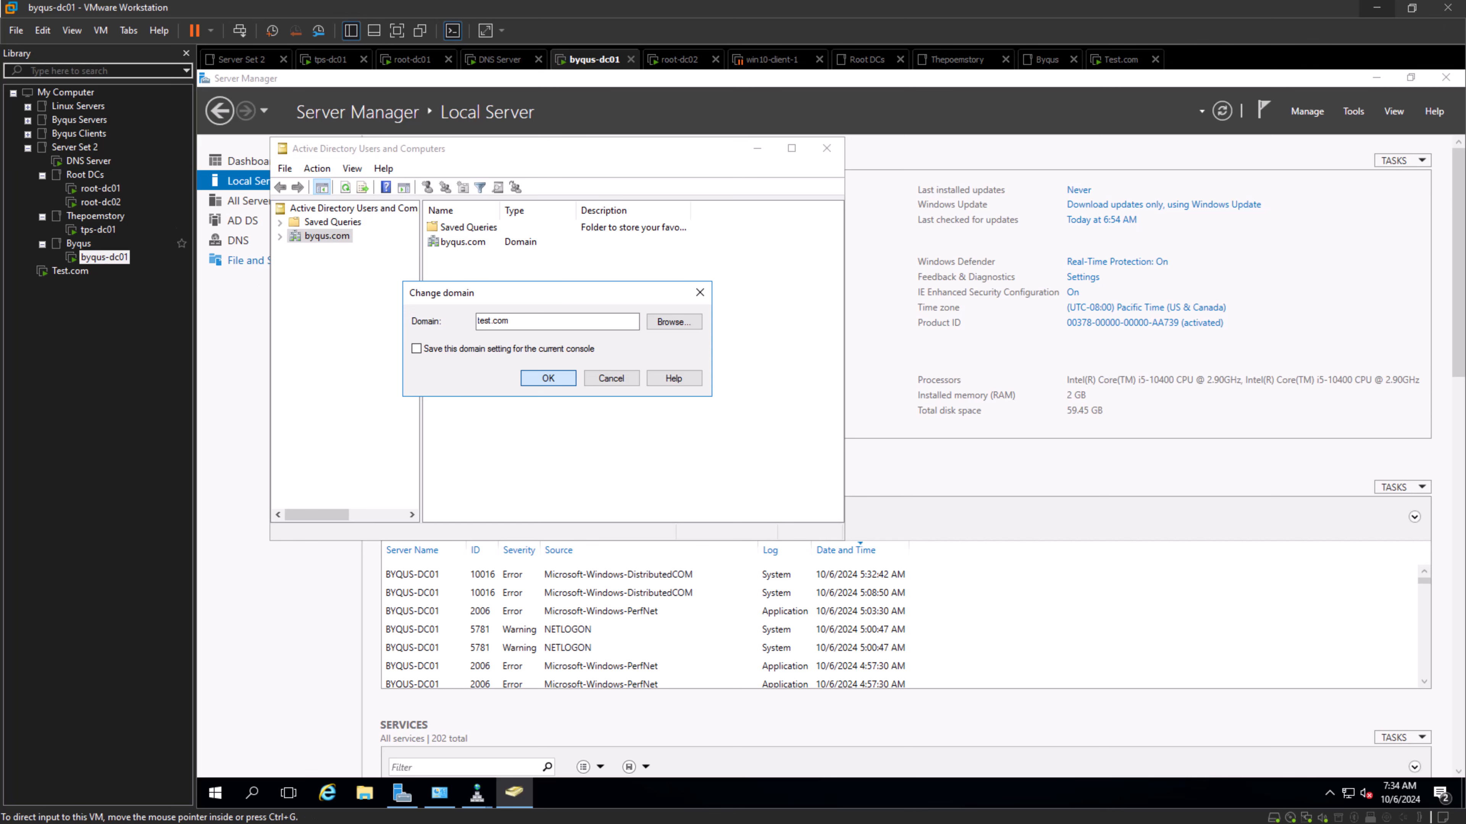
# - Compare the Active Directory Users and Computers consoles on the Test.com and byqus-dc01 virtual machines, ending on byqus-dc01
pyautogui.click(70, 271)
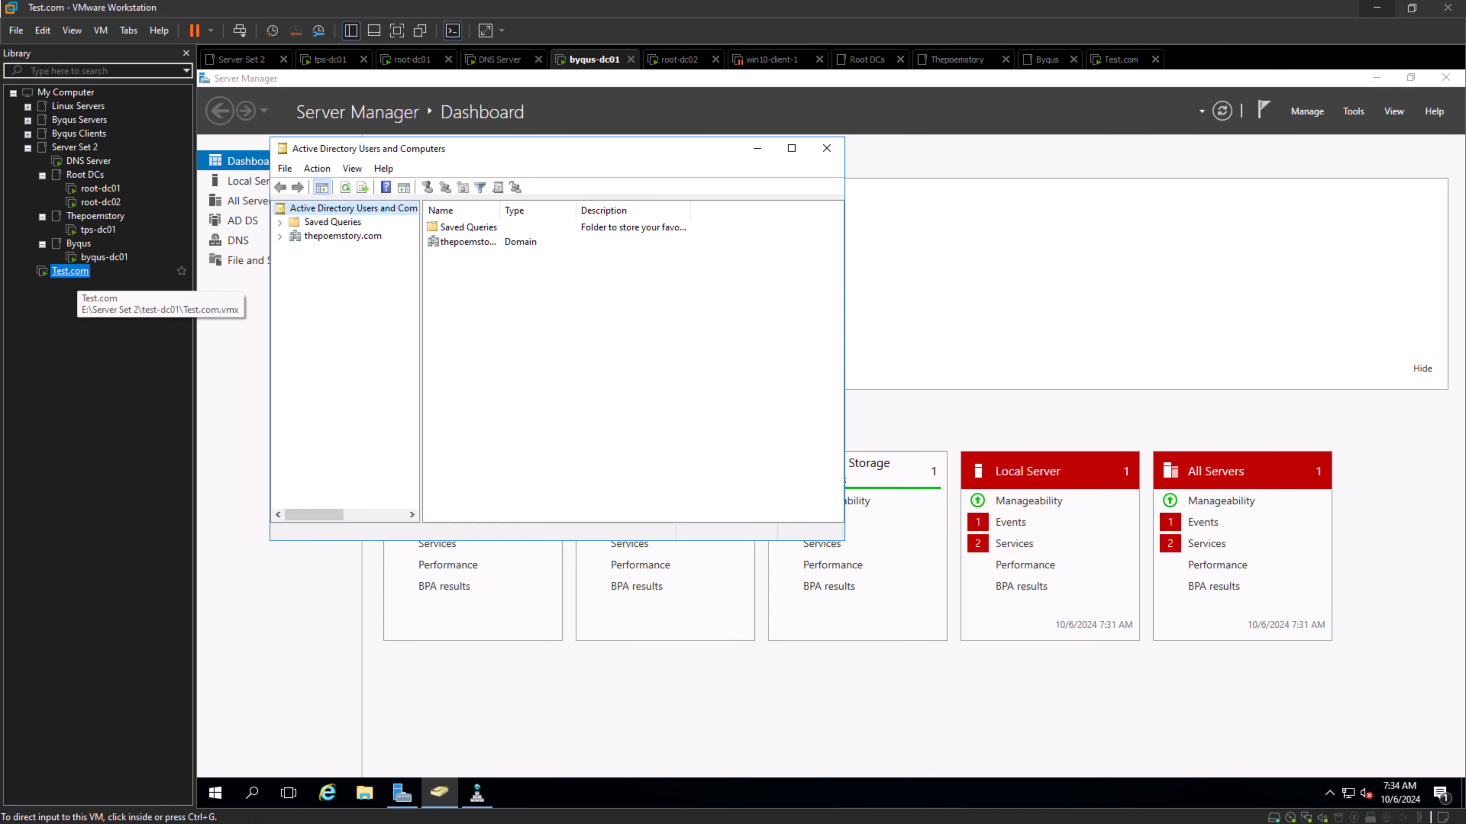
pyautogui.click(104, 257)
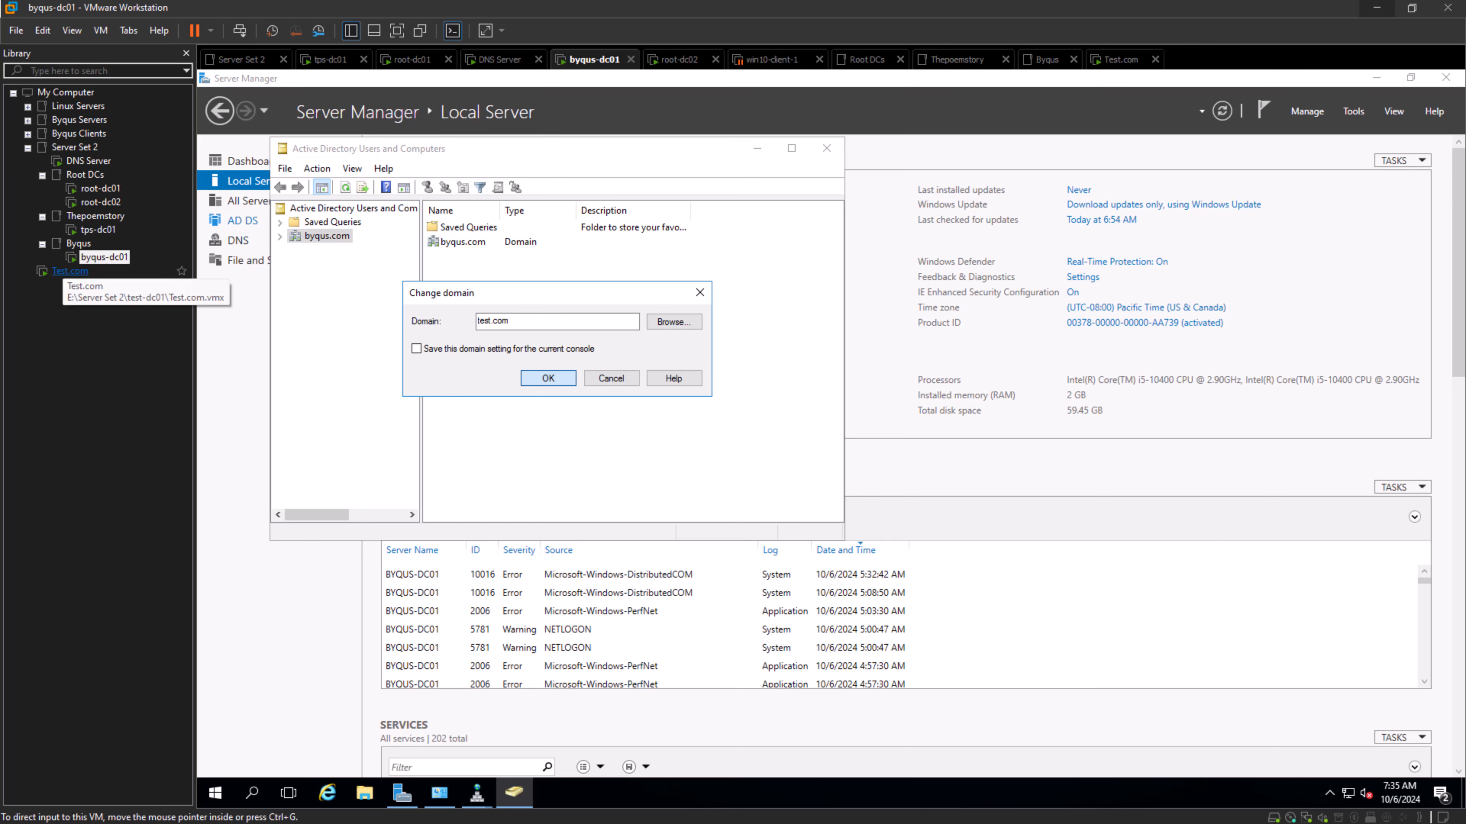
pyautogui.click(57, 270)
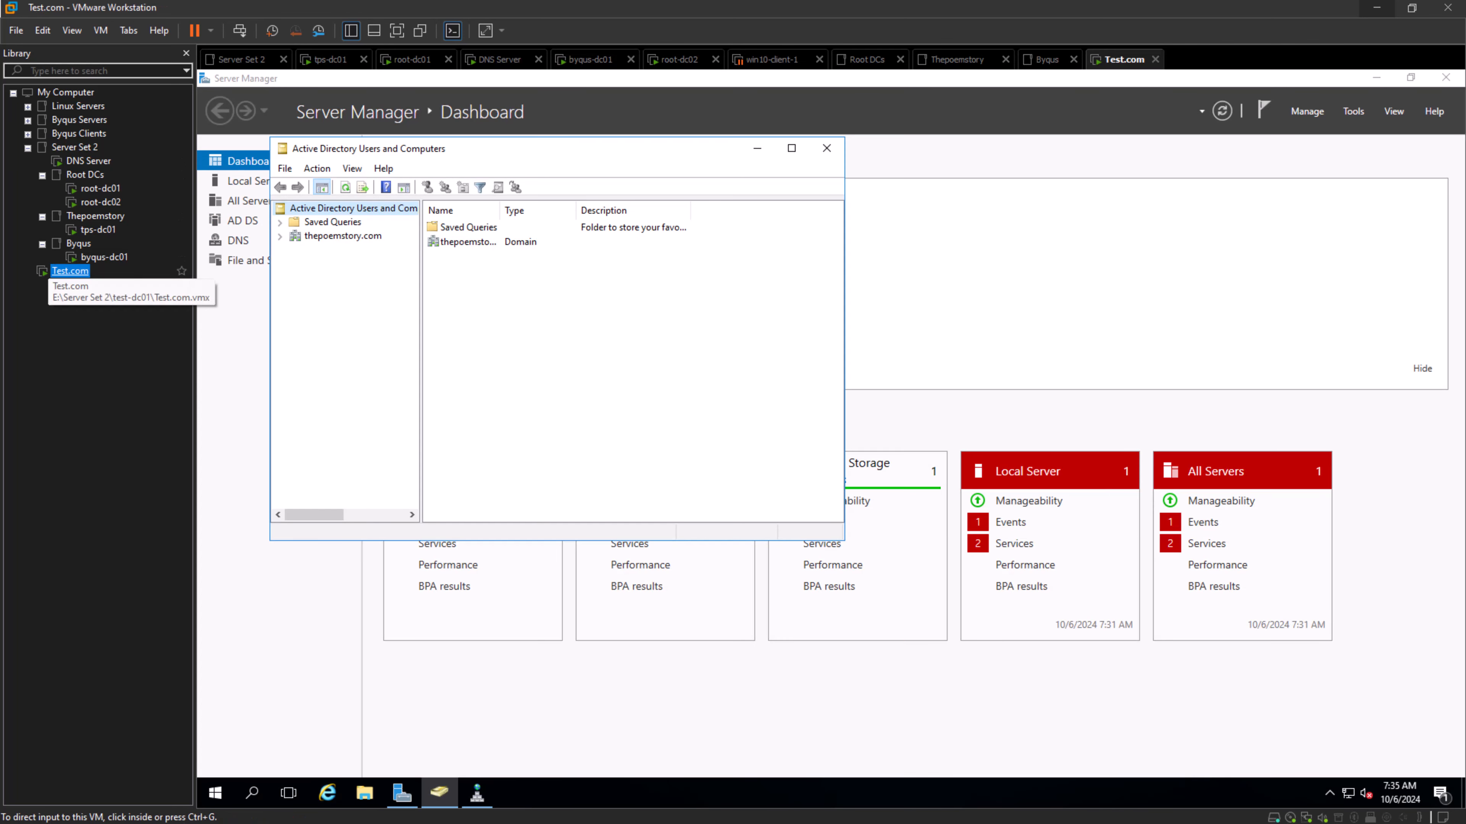
pyautogui.click(103, 256)
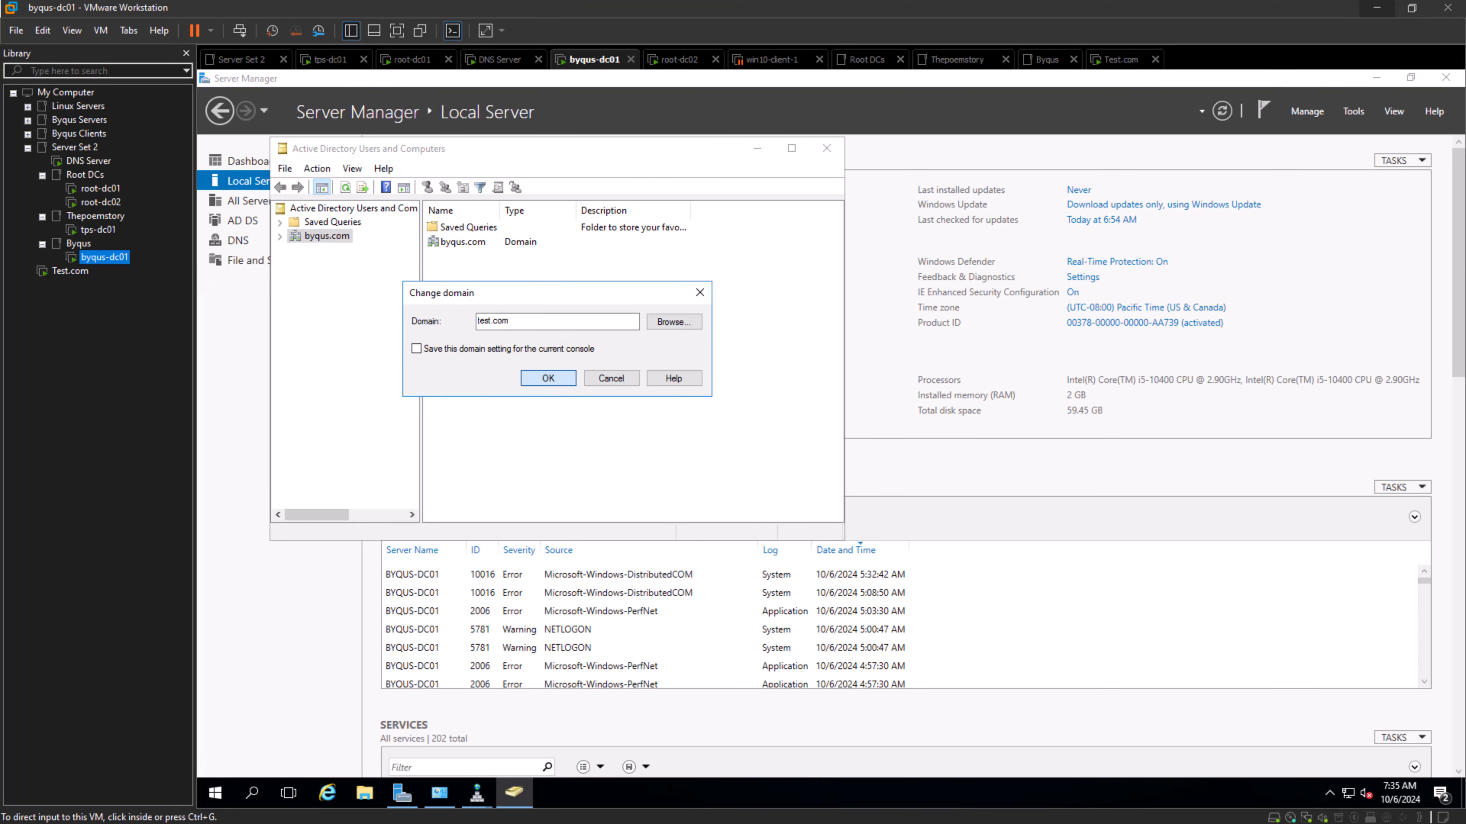
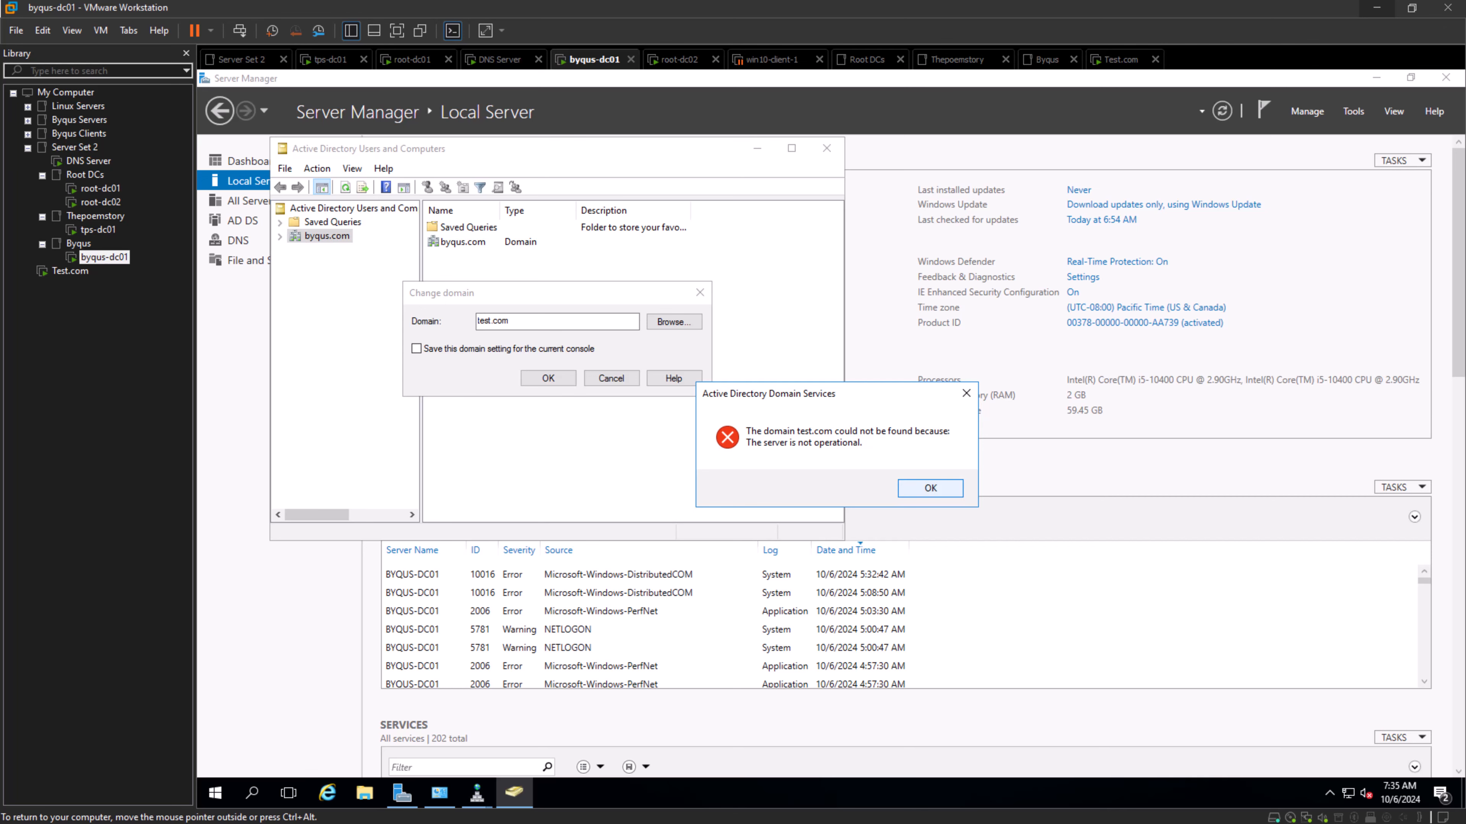
# - Dismiss the domain error on byqus-dc01 and switch to DNS Manager on the DNS Server virtual machine
pyautogui.click(930, 488)
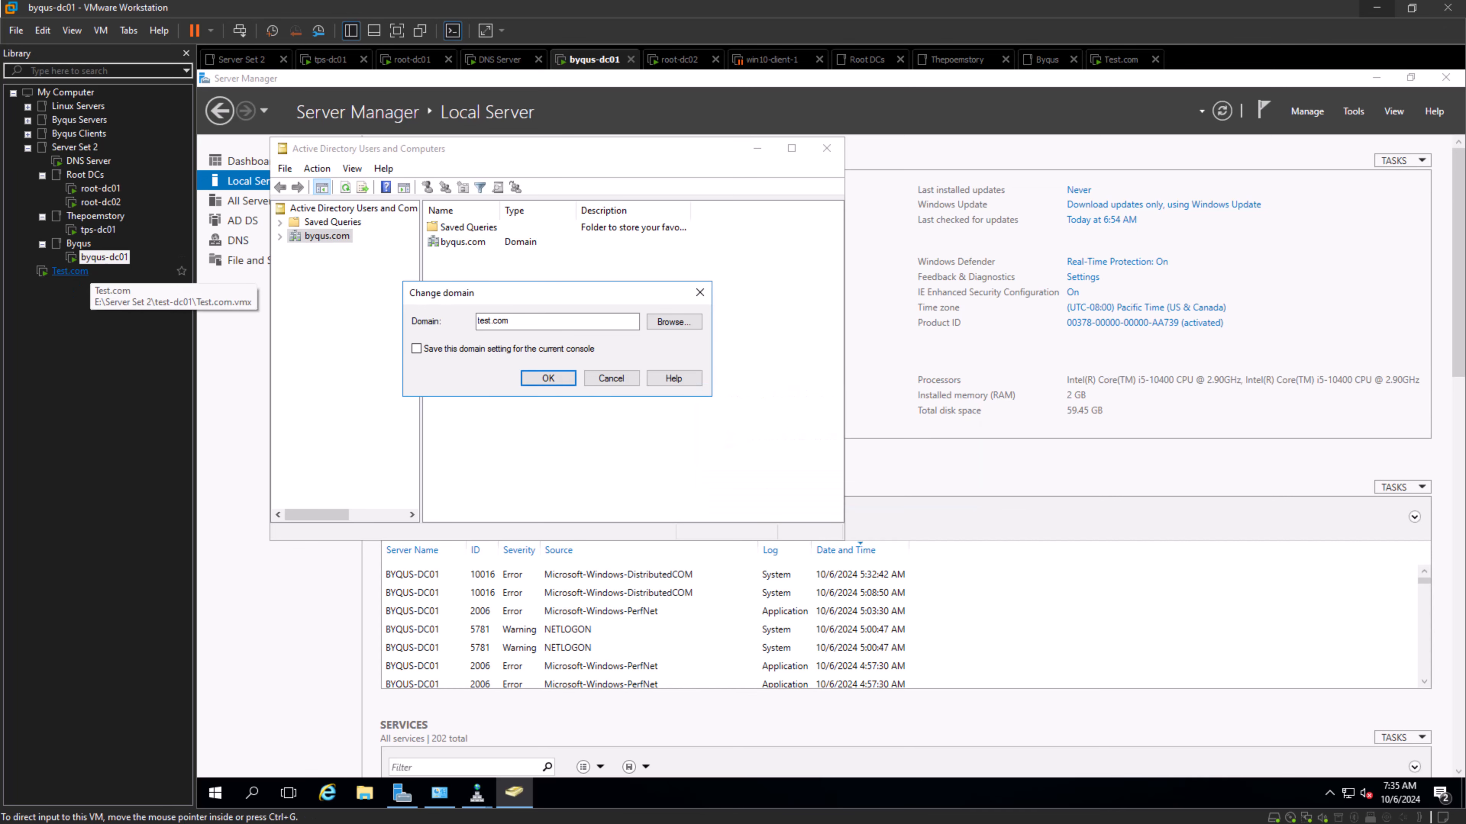
pyautogui.click(69, 271)
pyautogui.click(104, 257)
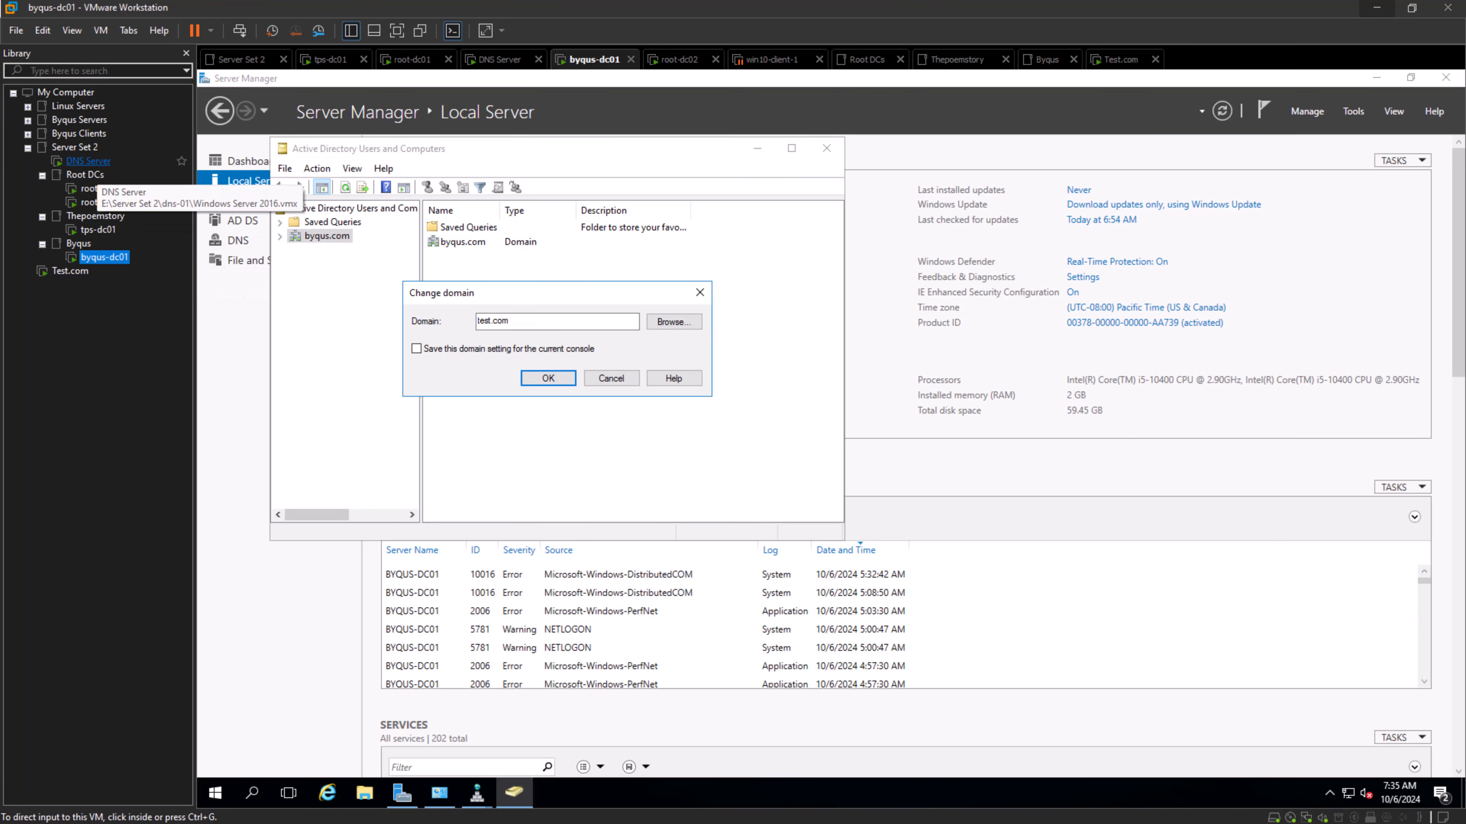
pyautogui.click(88, 161)
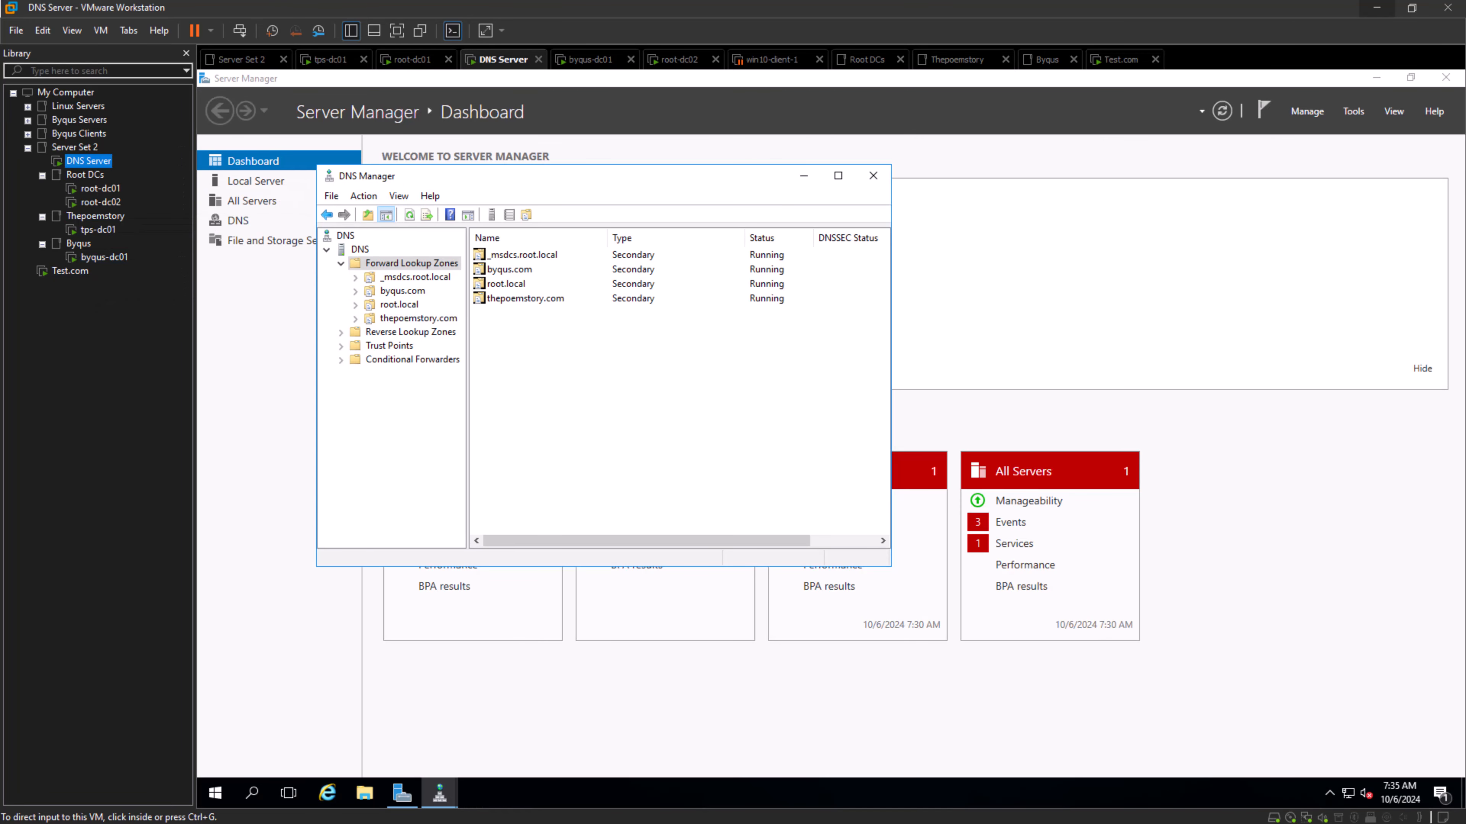
pyautogui.click(651, 416)
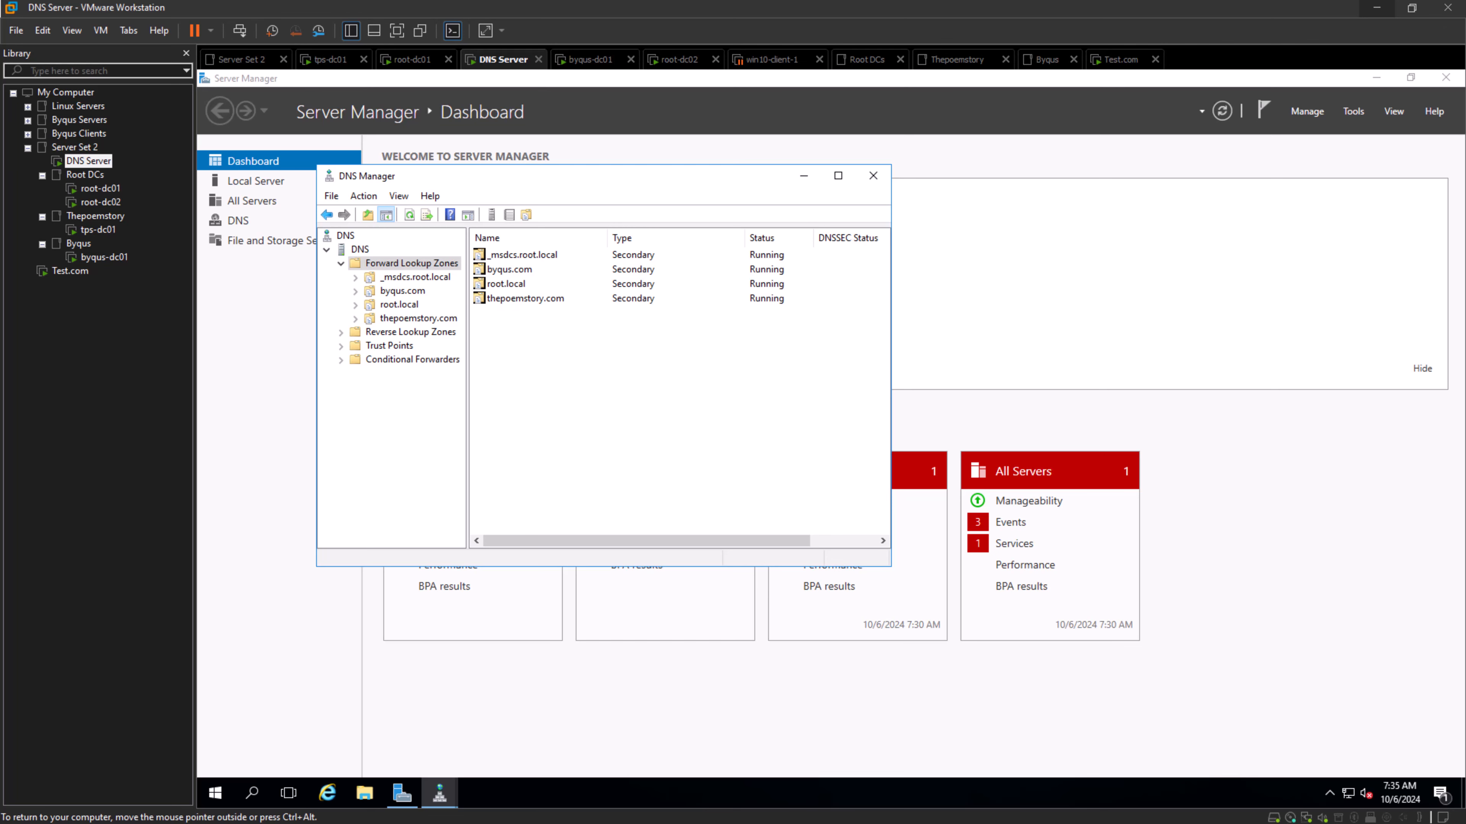
# - Start a new forward lookup zone on the DNS Server machine as a secondary zone named test.com
pyautogui.rightClick(422, 264)
pyautogui.click(471, 271)
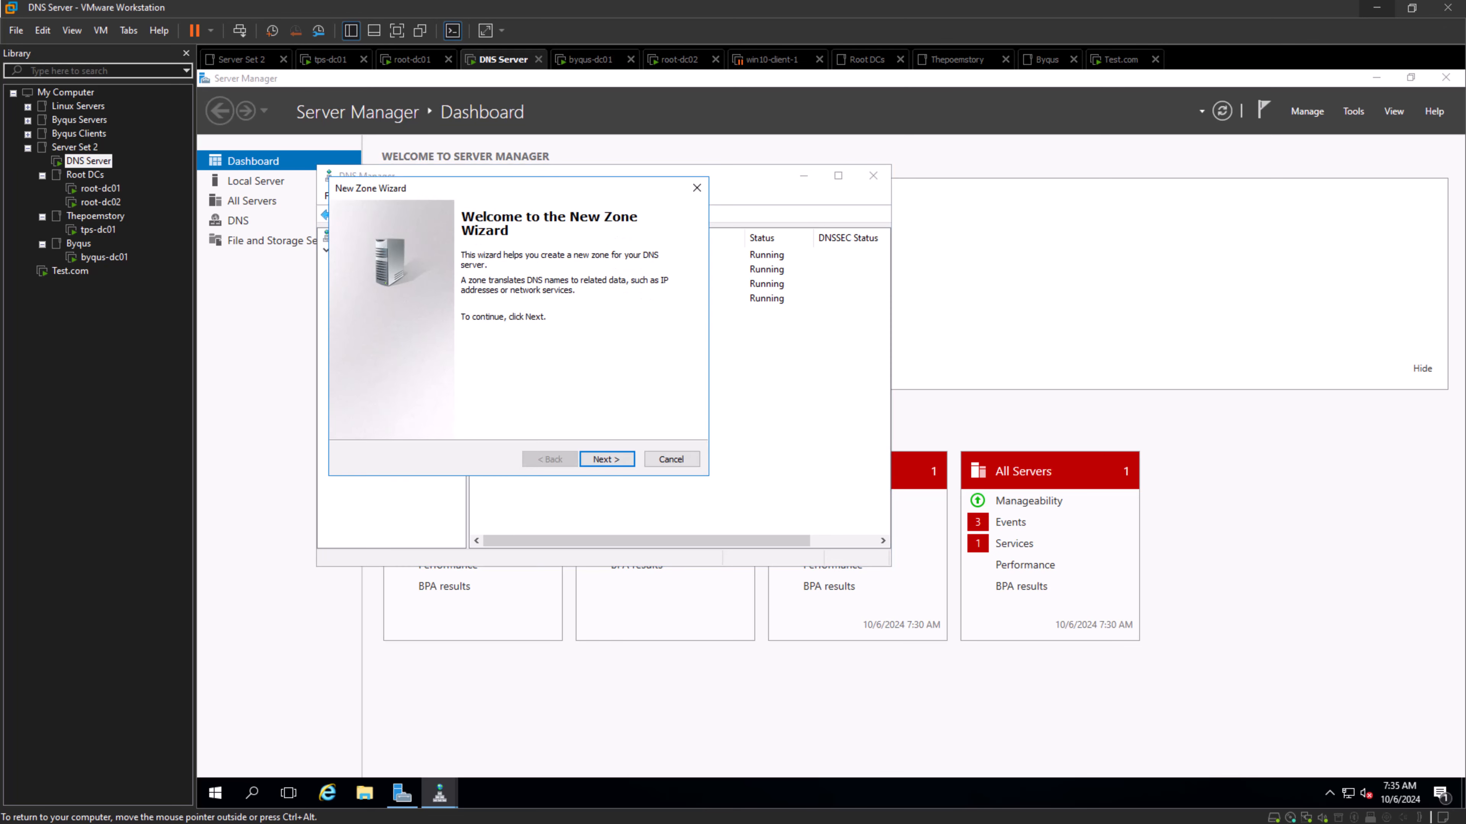
pyautogui.click(607, 459)
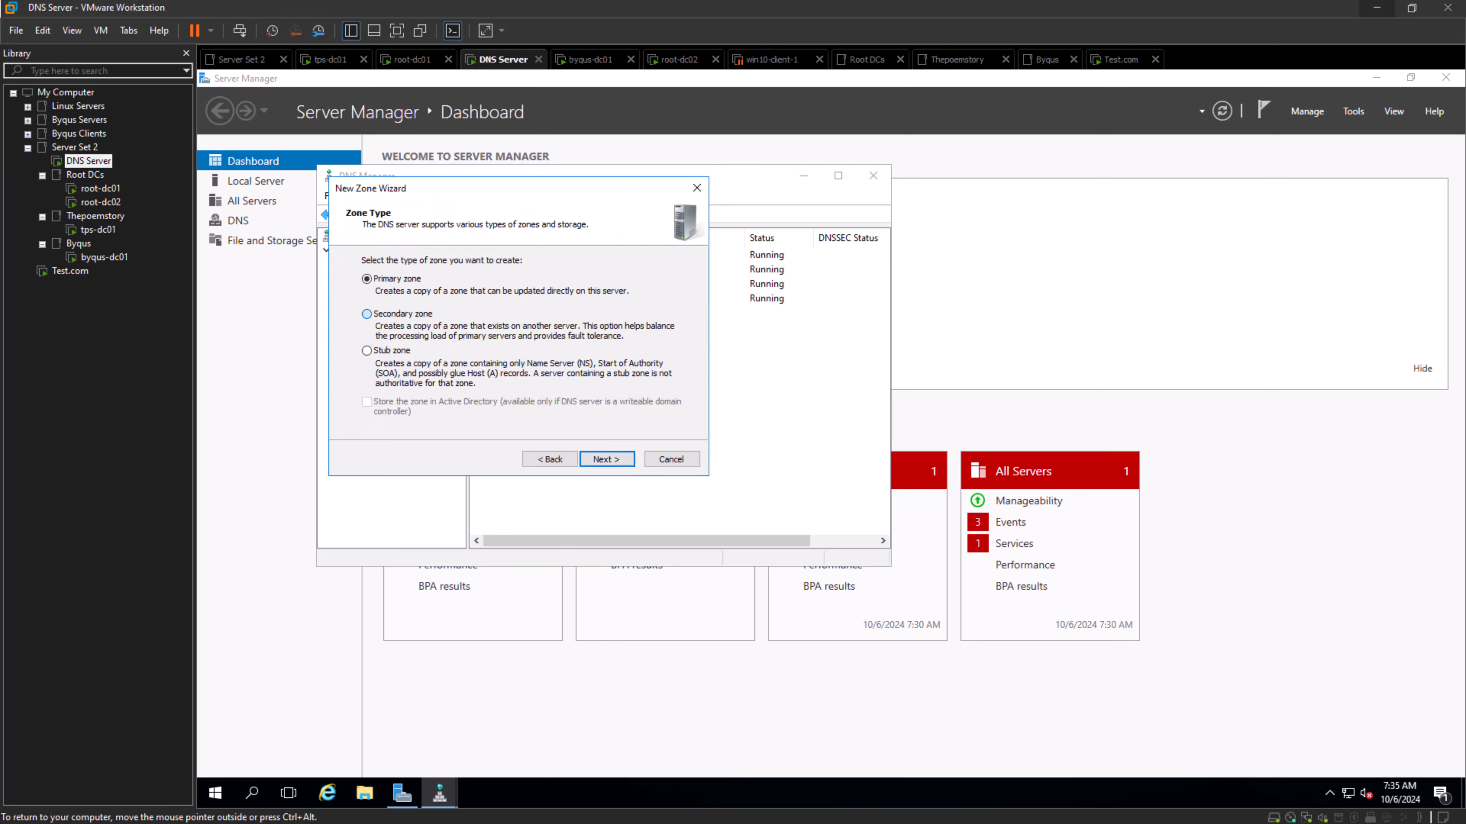
pyautogui.click(606, 460)
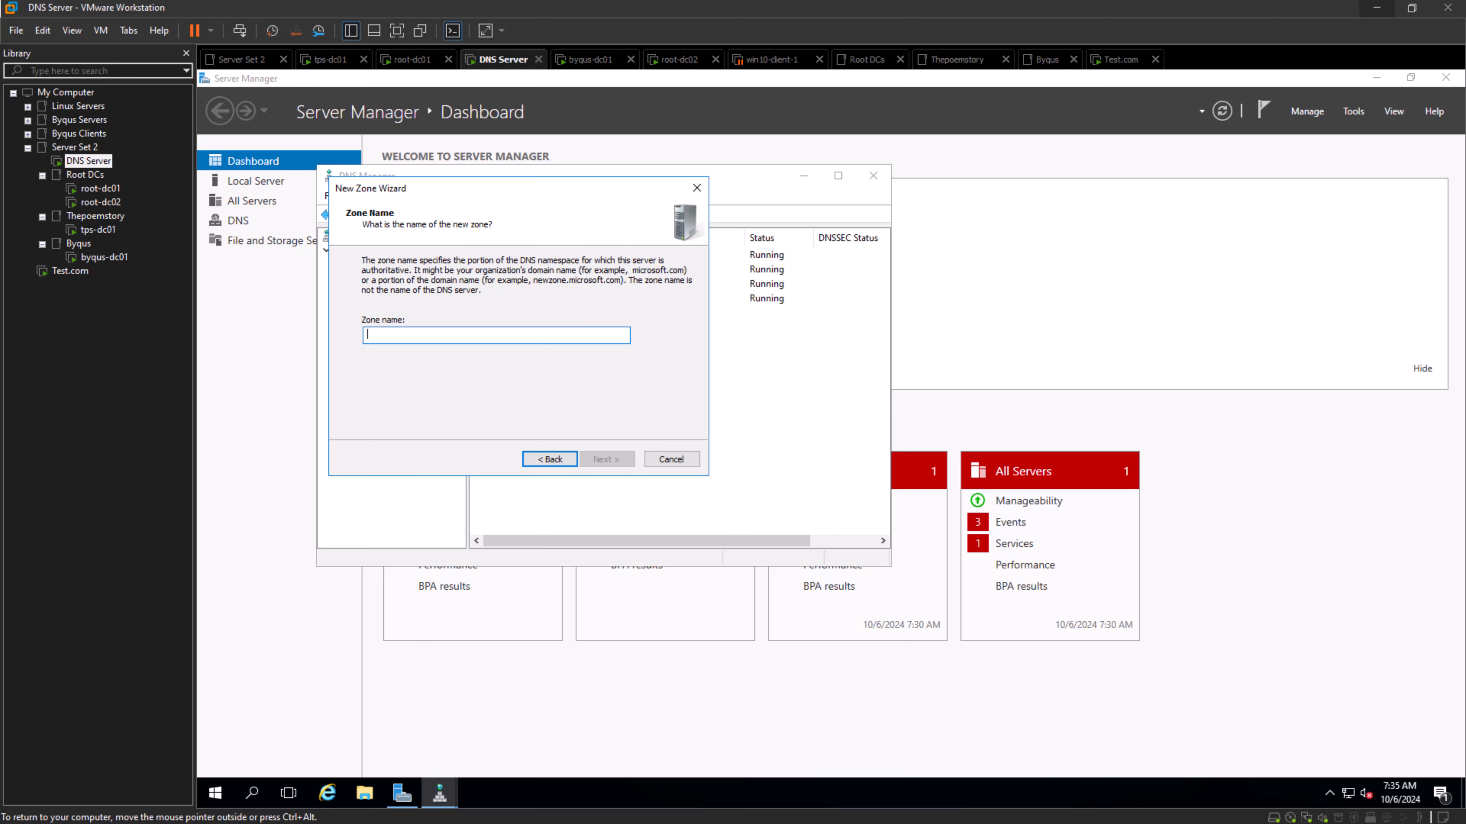
pyautogui.write('test.com')
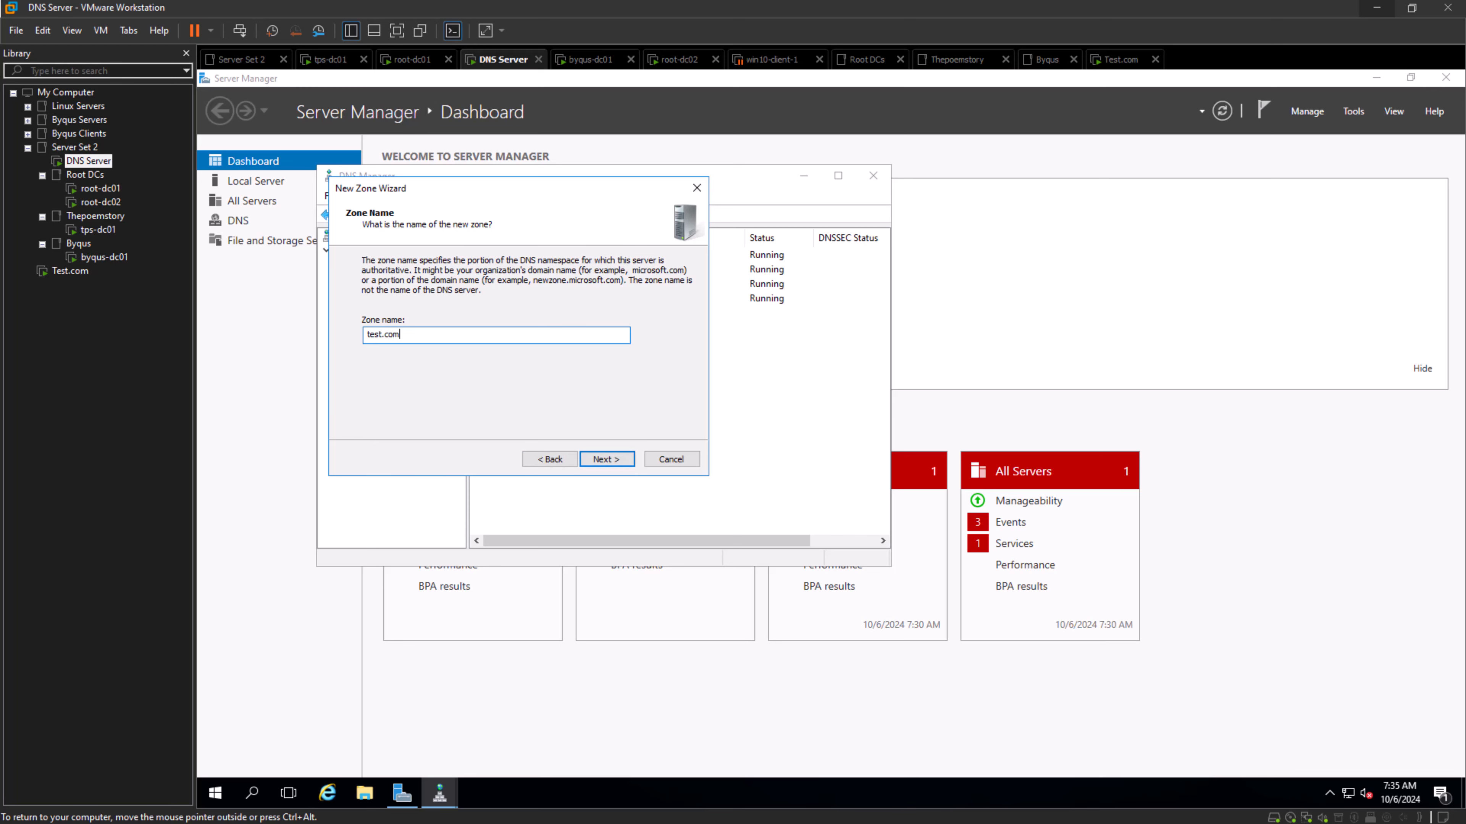
pyautogui.press('Return')
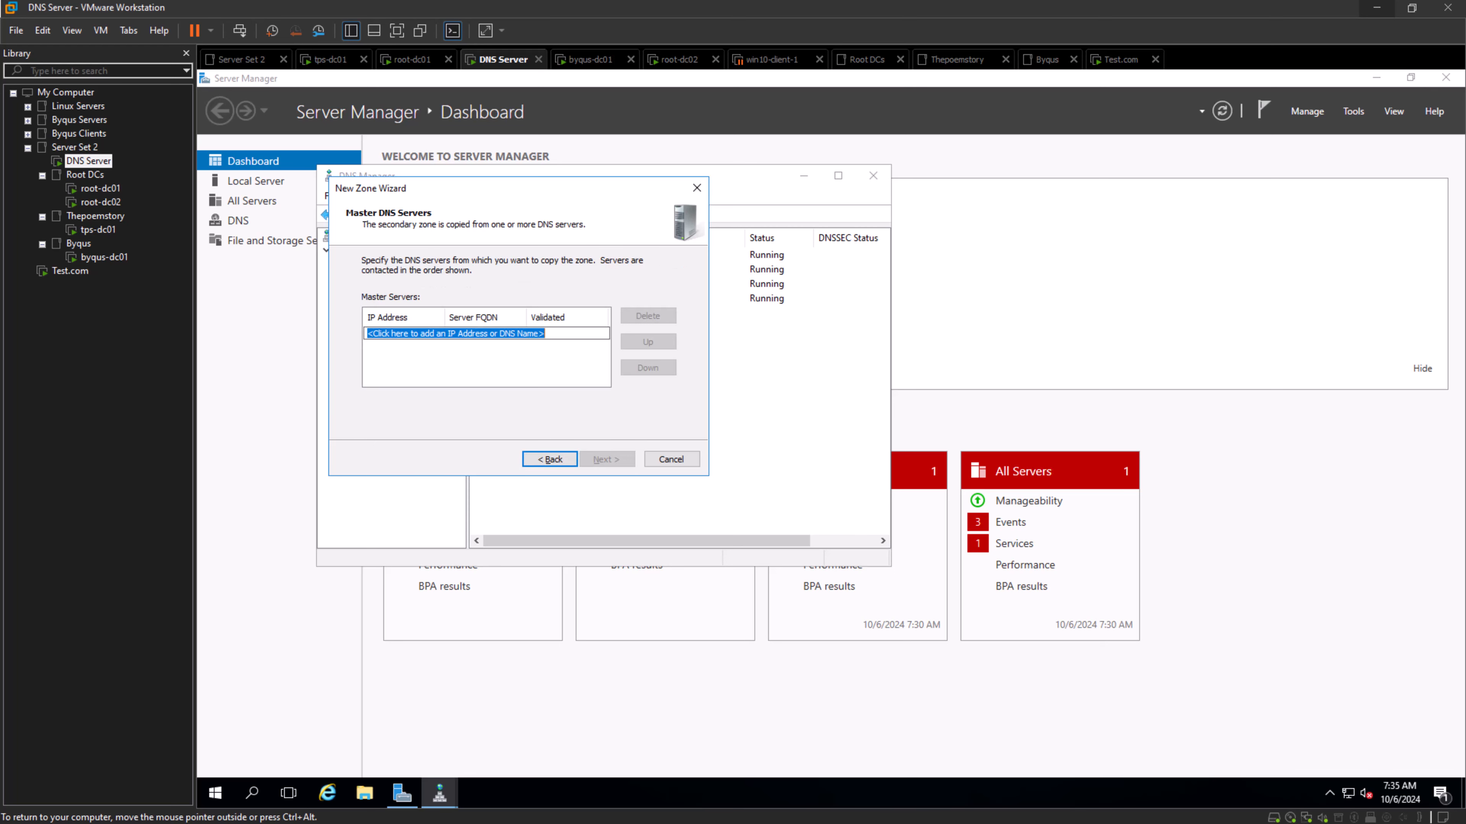
# - Add 192.168.1.17 as the master DNS server for the new test.com zone
pyautogui.write('192')
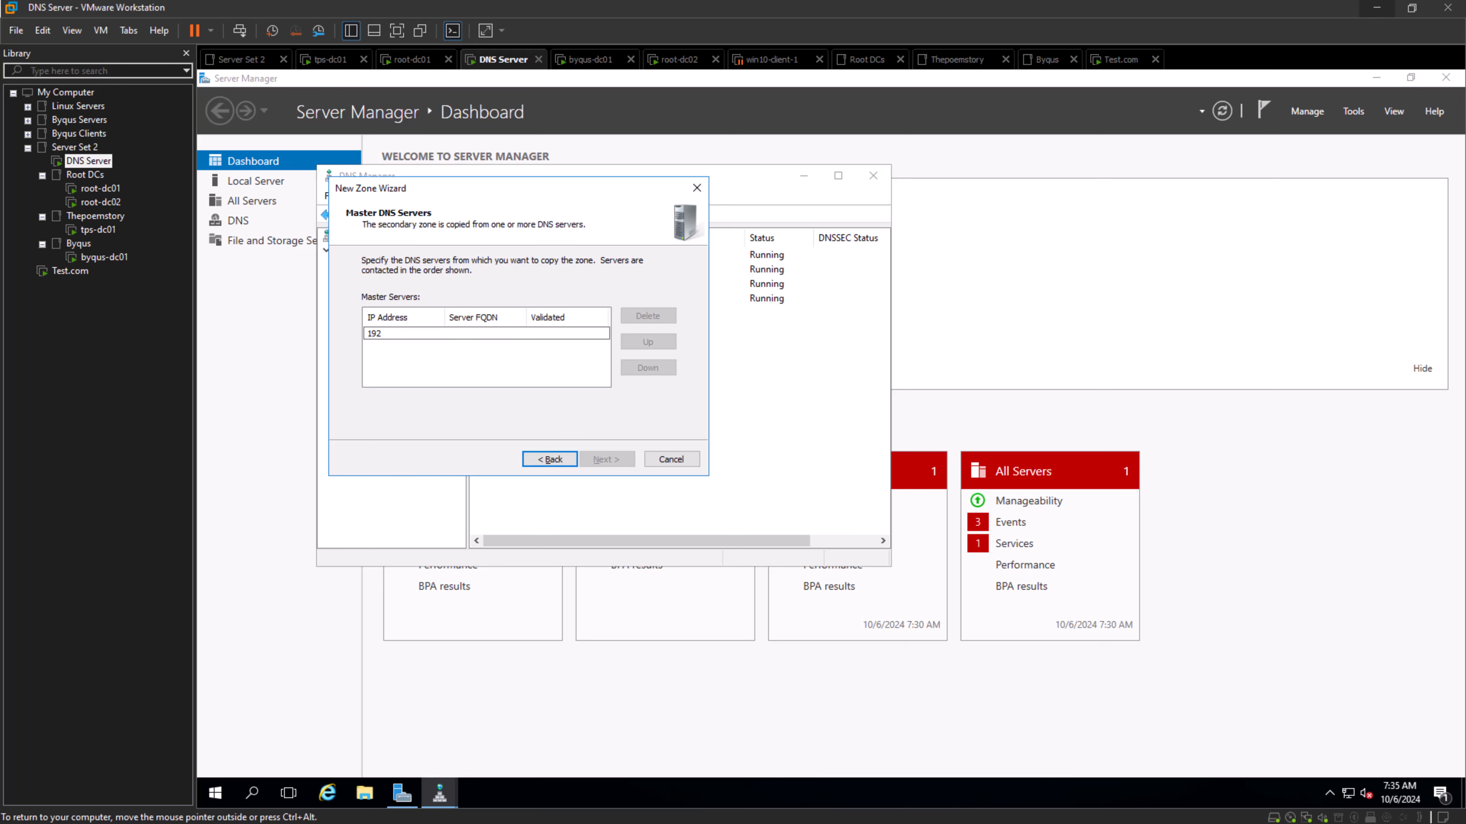
pyautogui.write('.168.1.17')
pyautogui.press('Return')
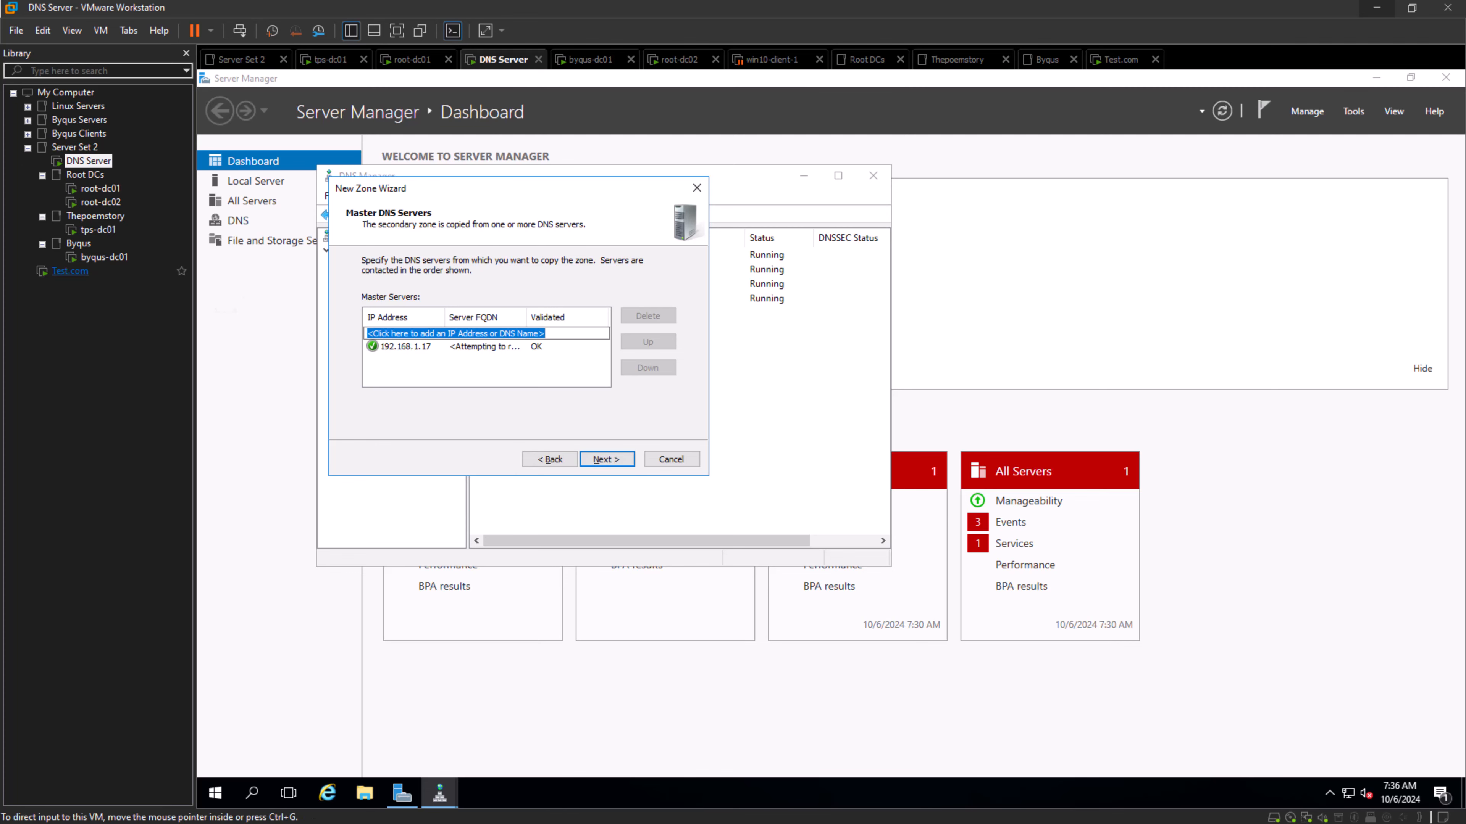
# - Check test-dc01's IP address in its local server properties and finish creating the test.com secondary zone on the DNS Server machine
pyautogui.click(70, 270)
pyautogui.click(450, 687)
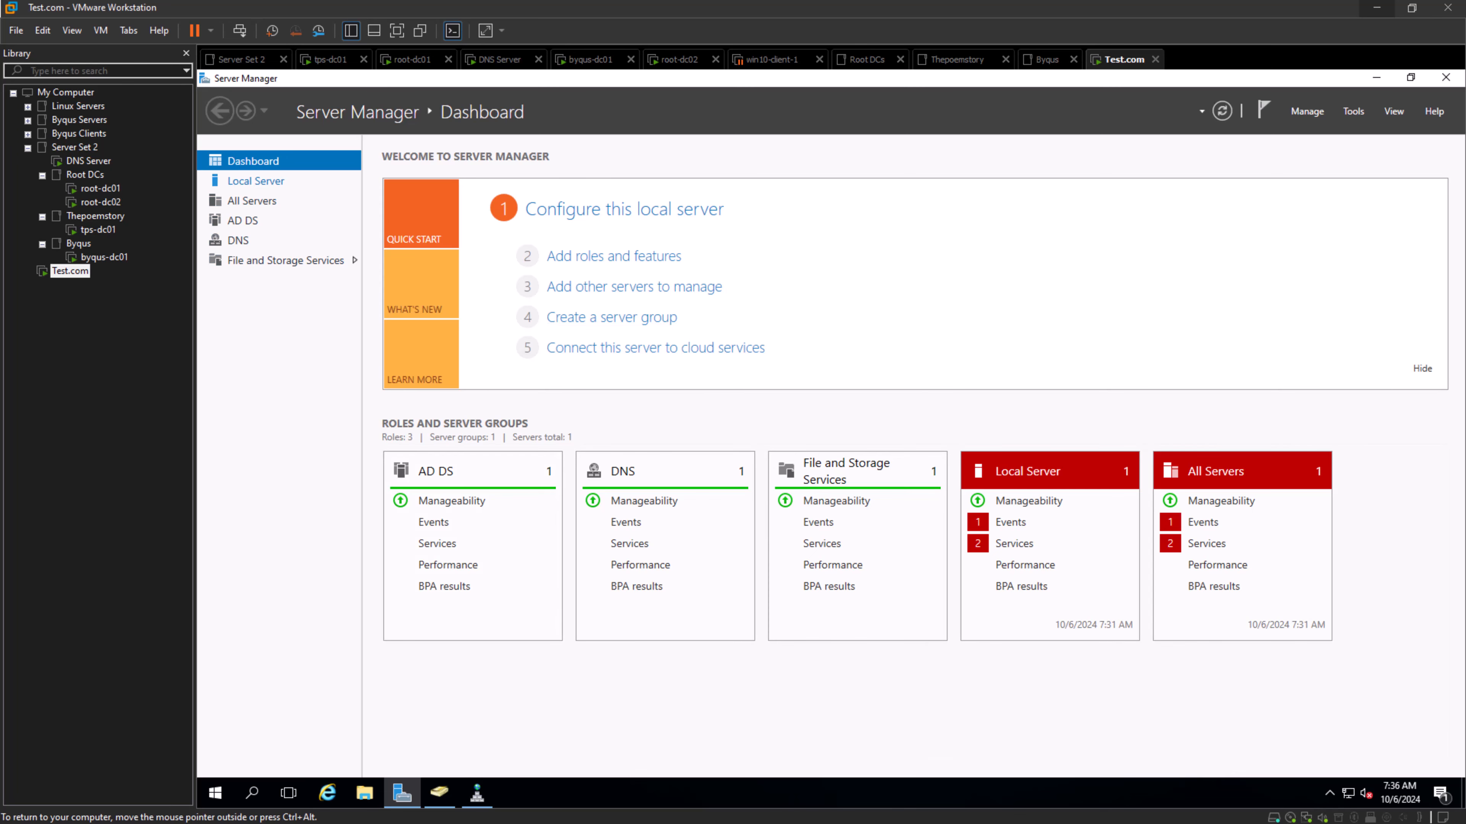
pyautogui.click(256, 181)
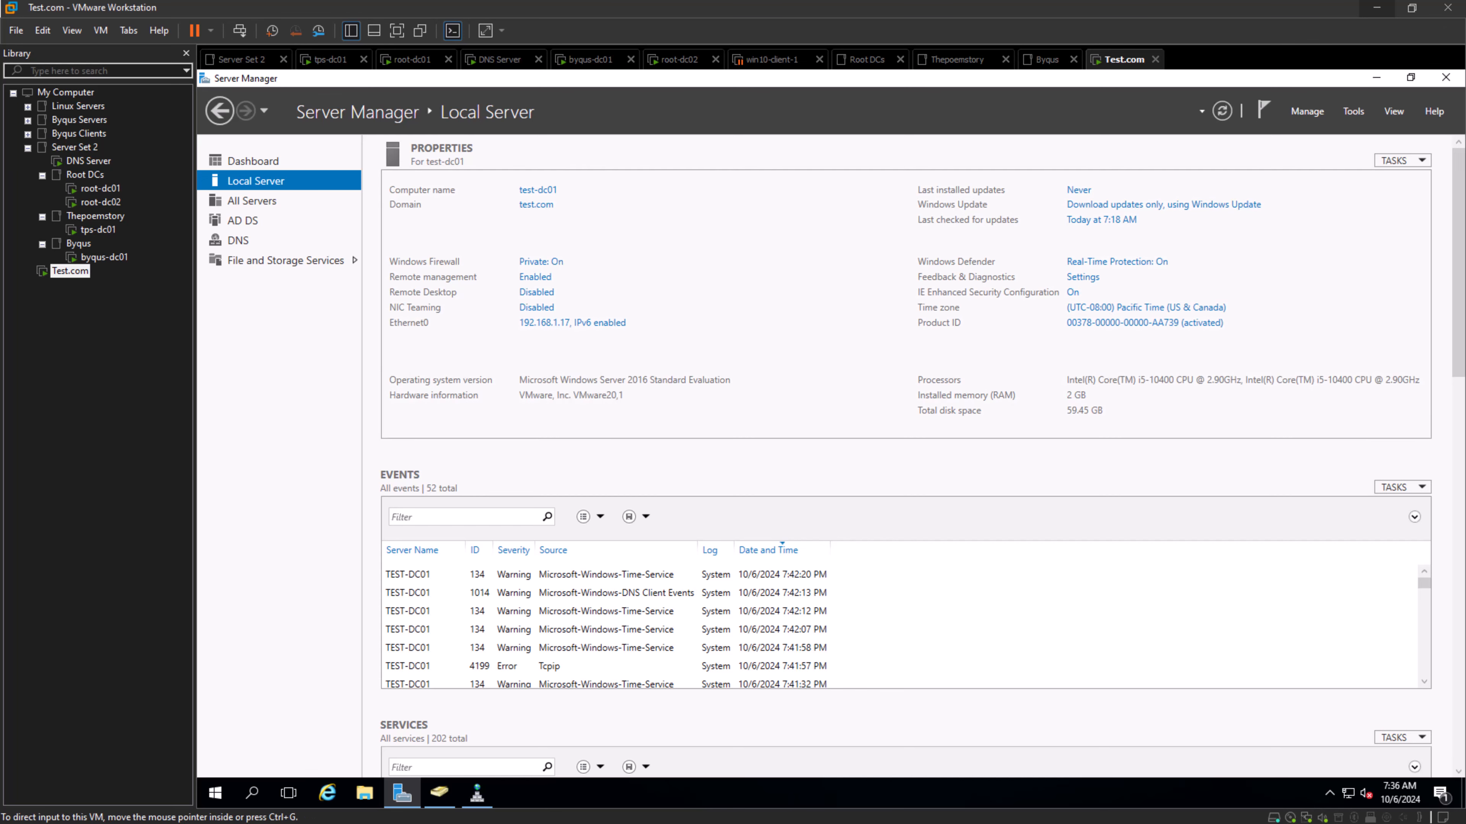
pyautogui.click(88, 161)
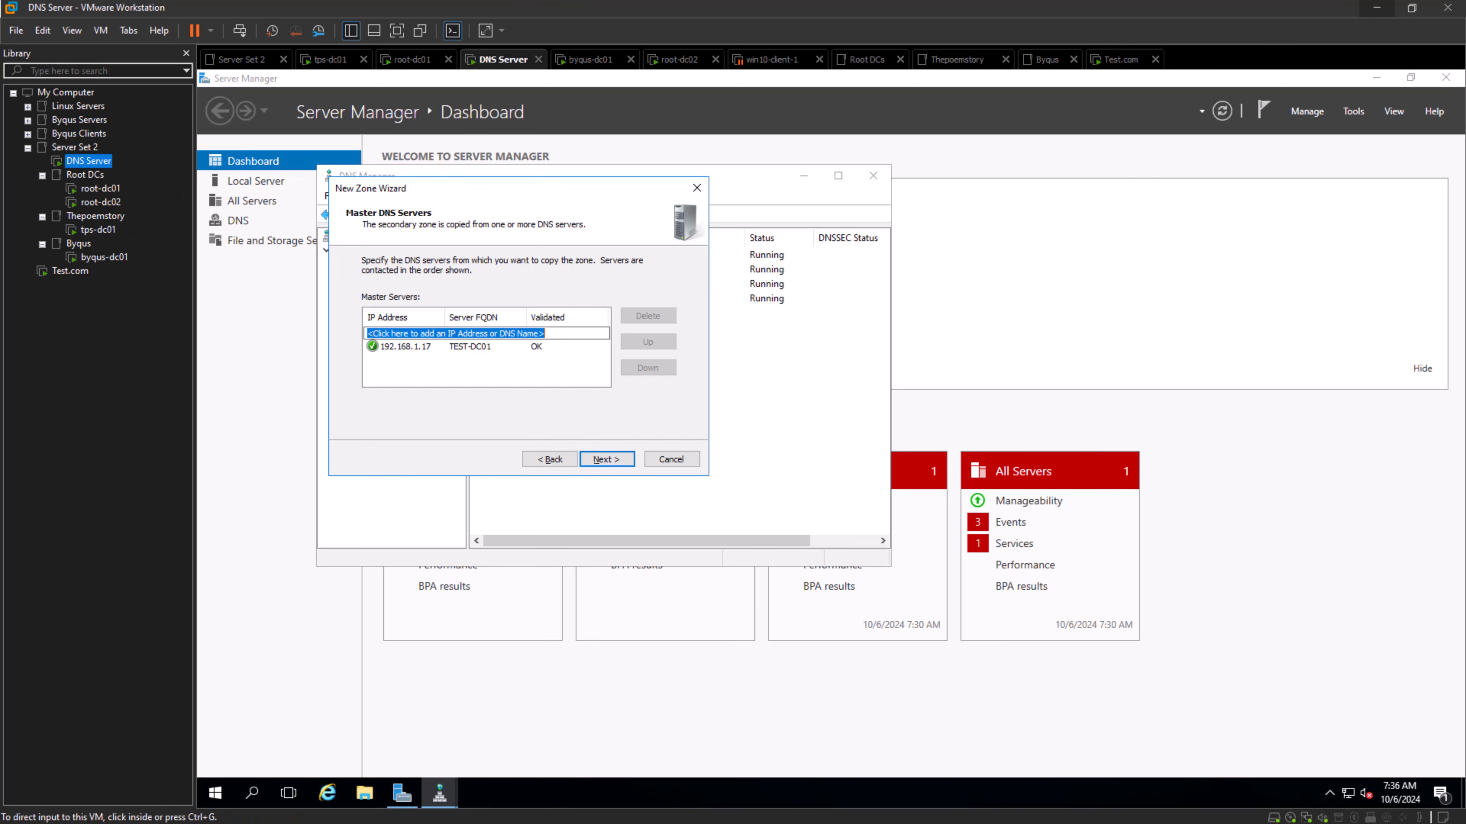
pyautogui.click(607, 459)
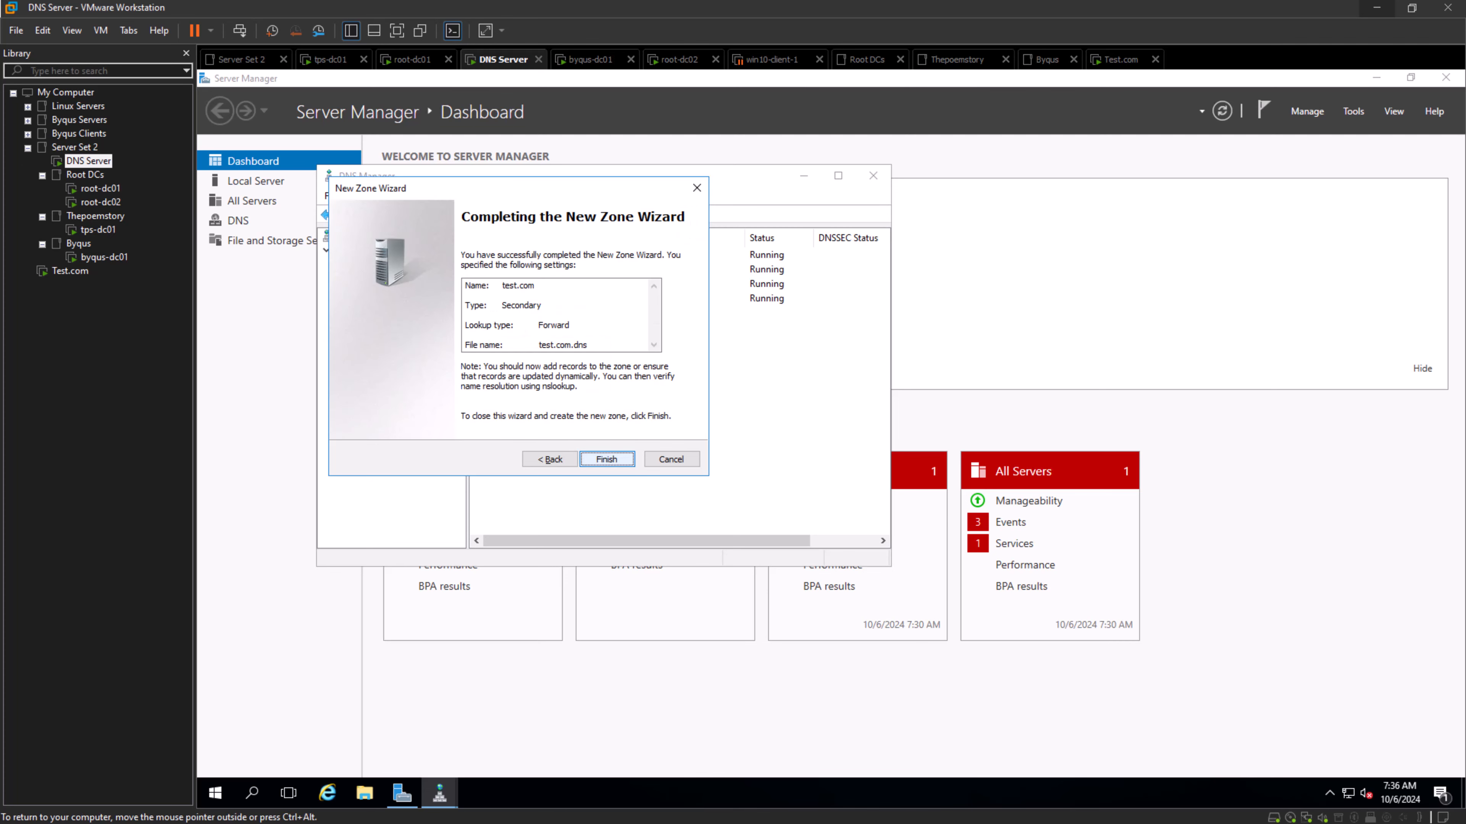
pyautogui.click(607, 460)
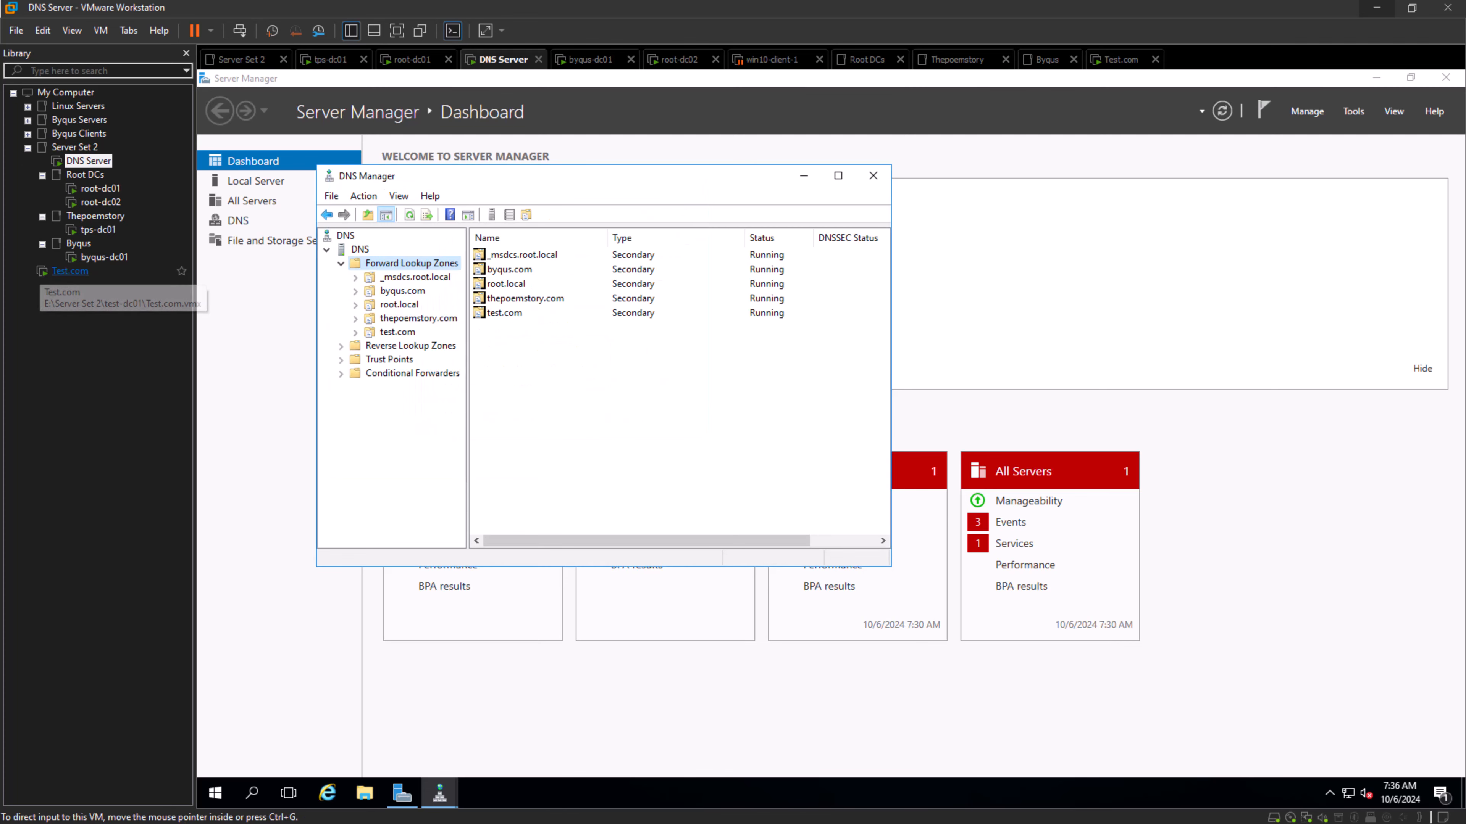
# - In DNS Manager on test-dc01, allow zone transfers of the test.com zone only to the following servers
pyautogui.click(68, 271)
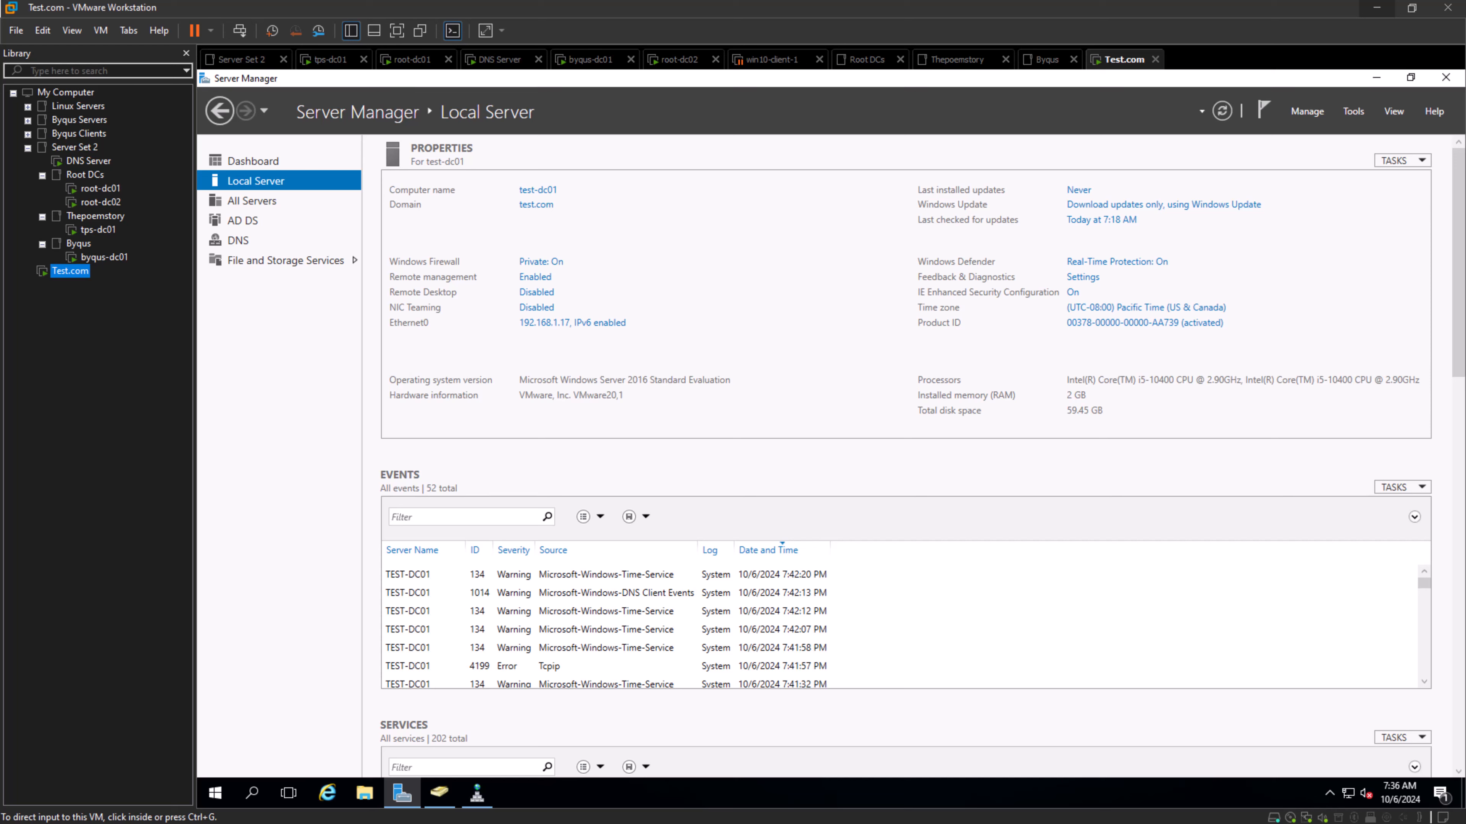
pyautogui.click(477, 793)
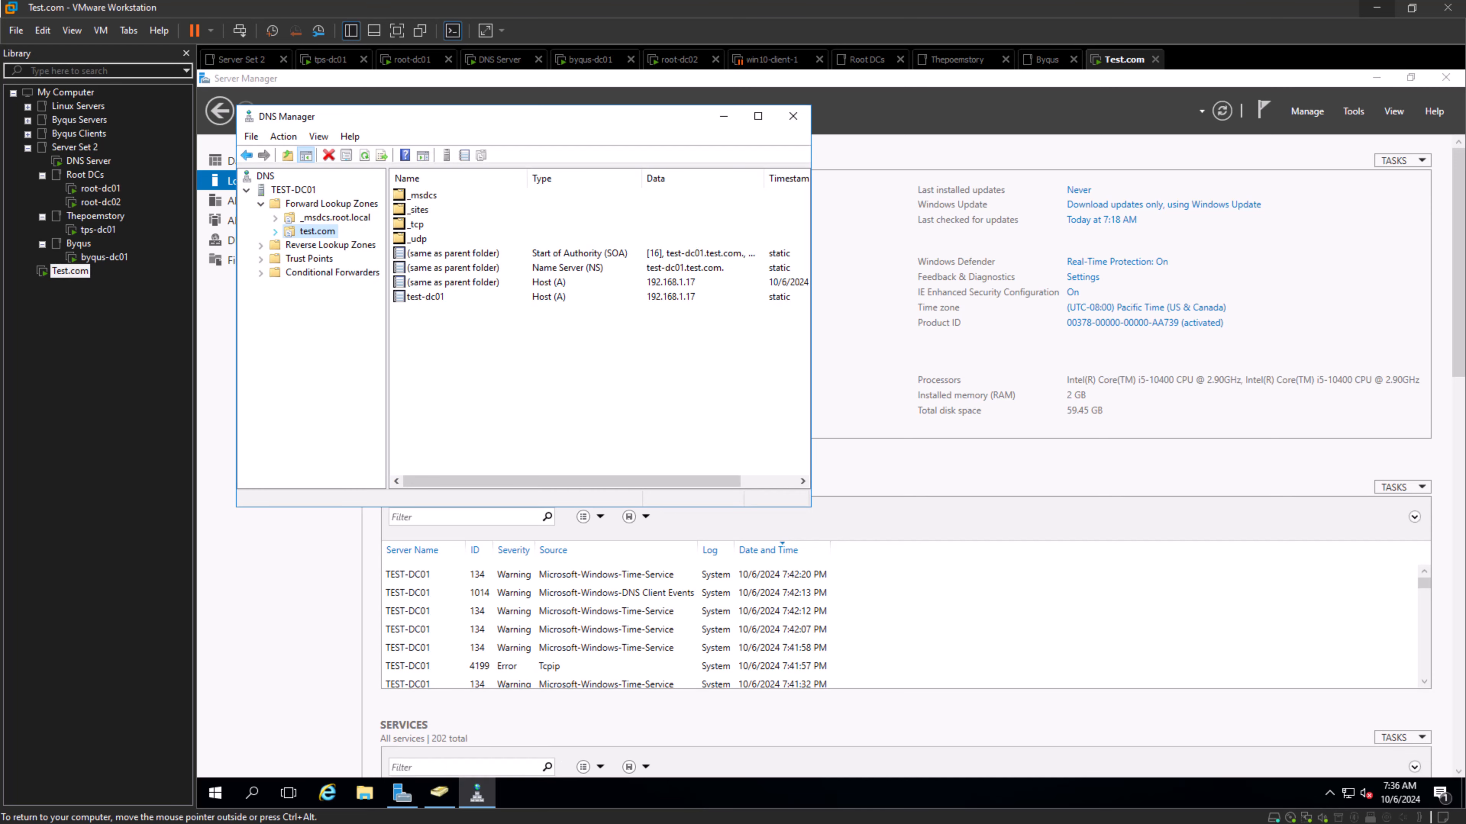
pyautogui.rightClick(285, 231)
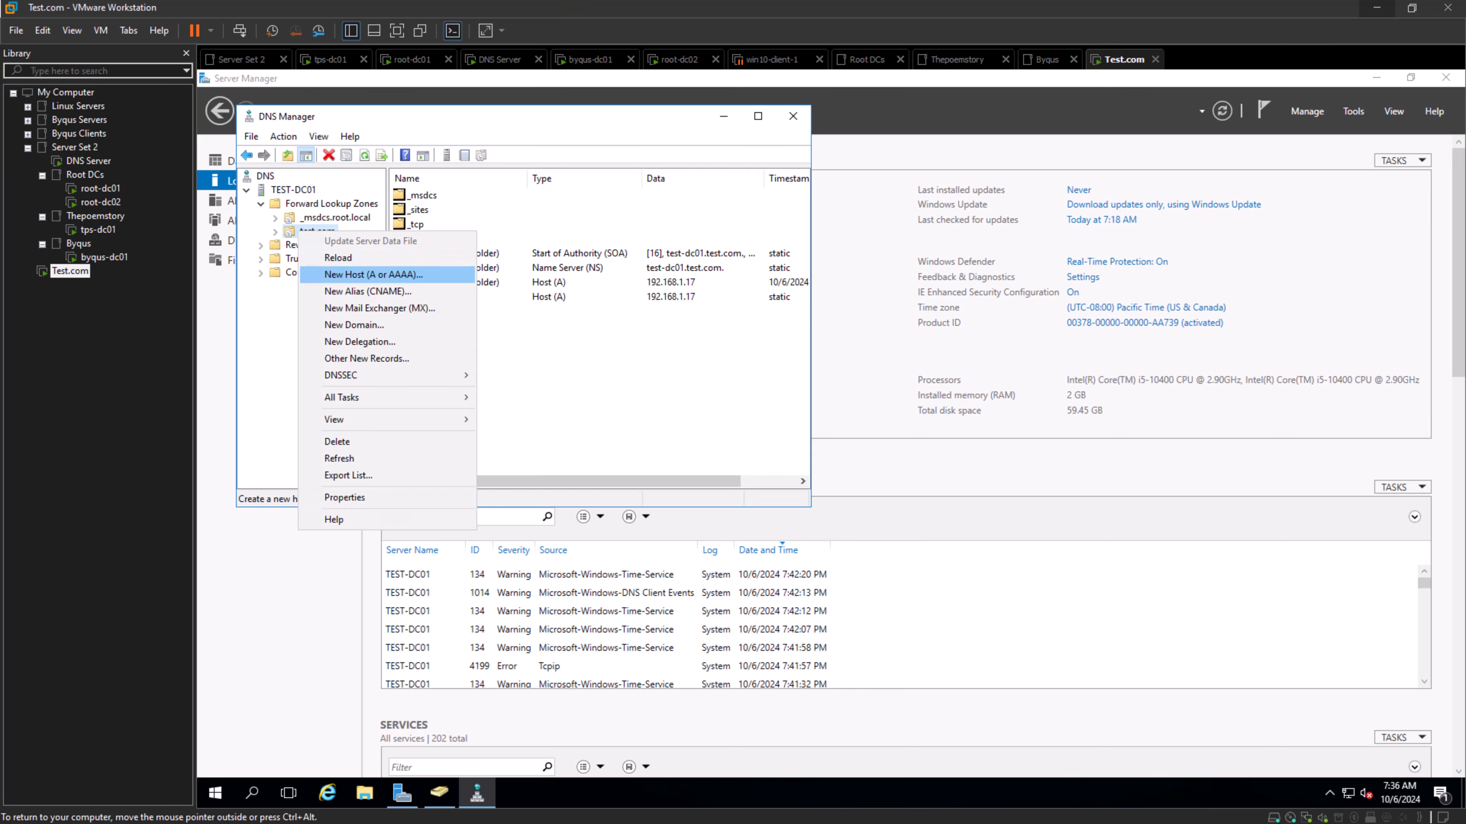
pyautogui.click(335, 497)
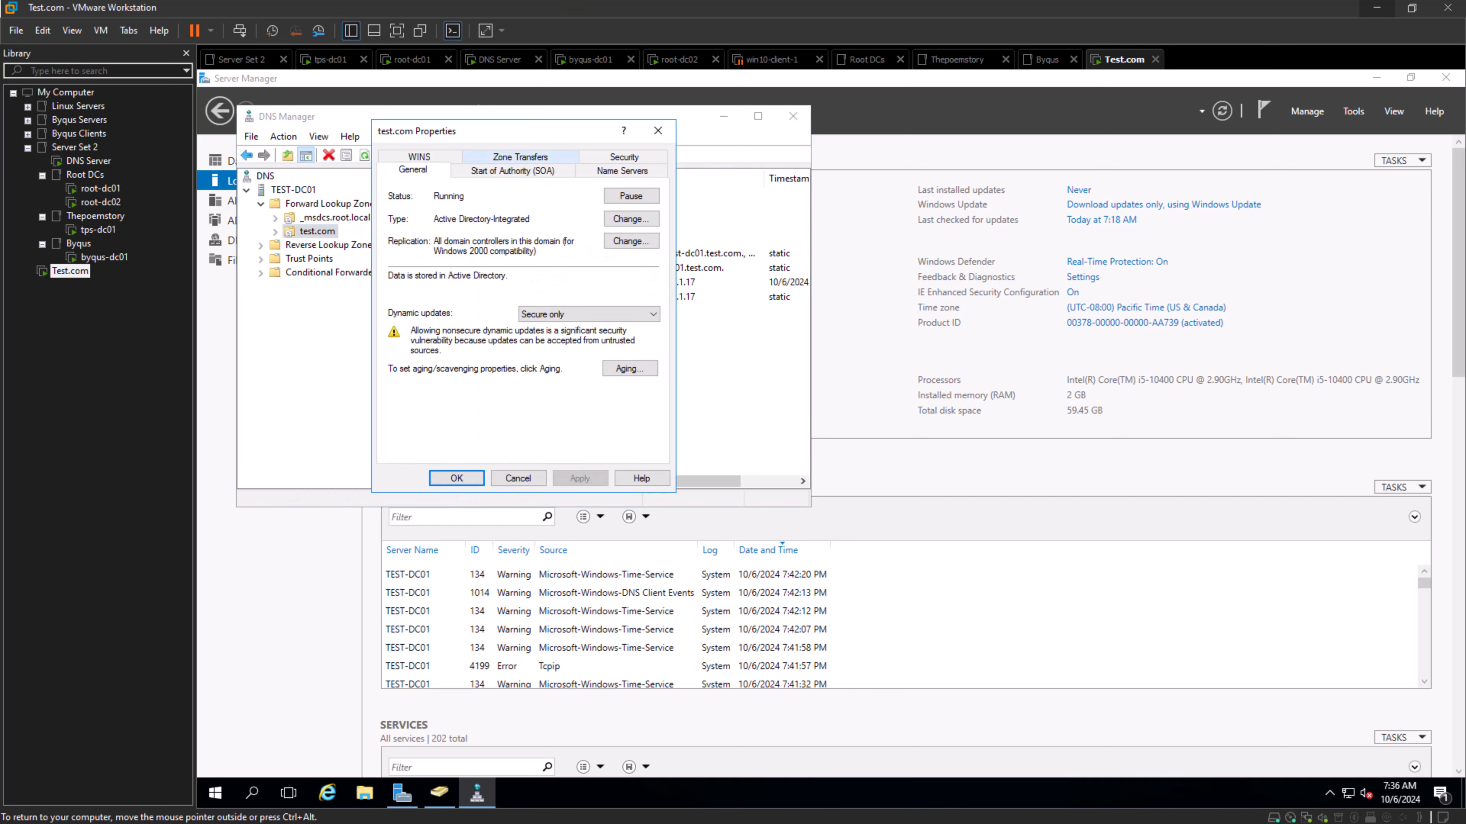
pyautogui.click(520, 169)
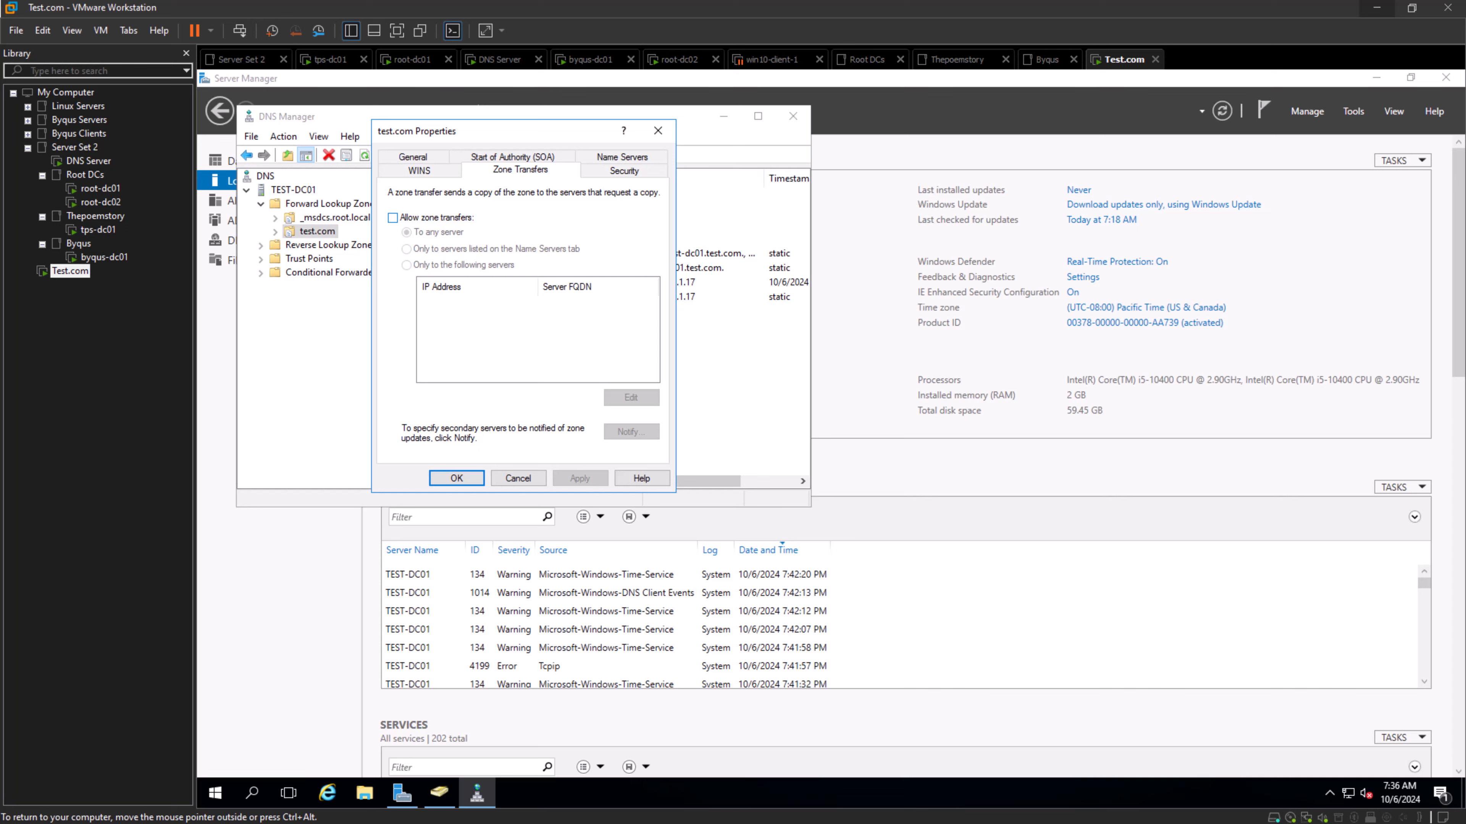
pyautogui.click(393, 217)
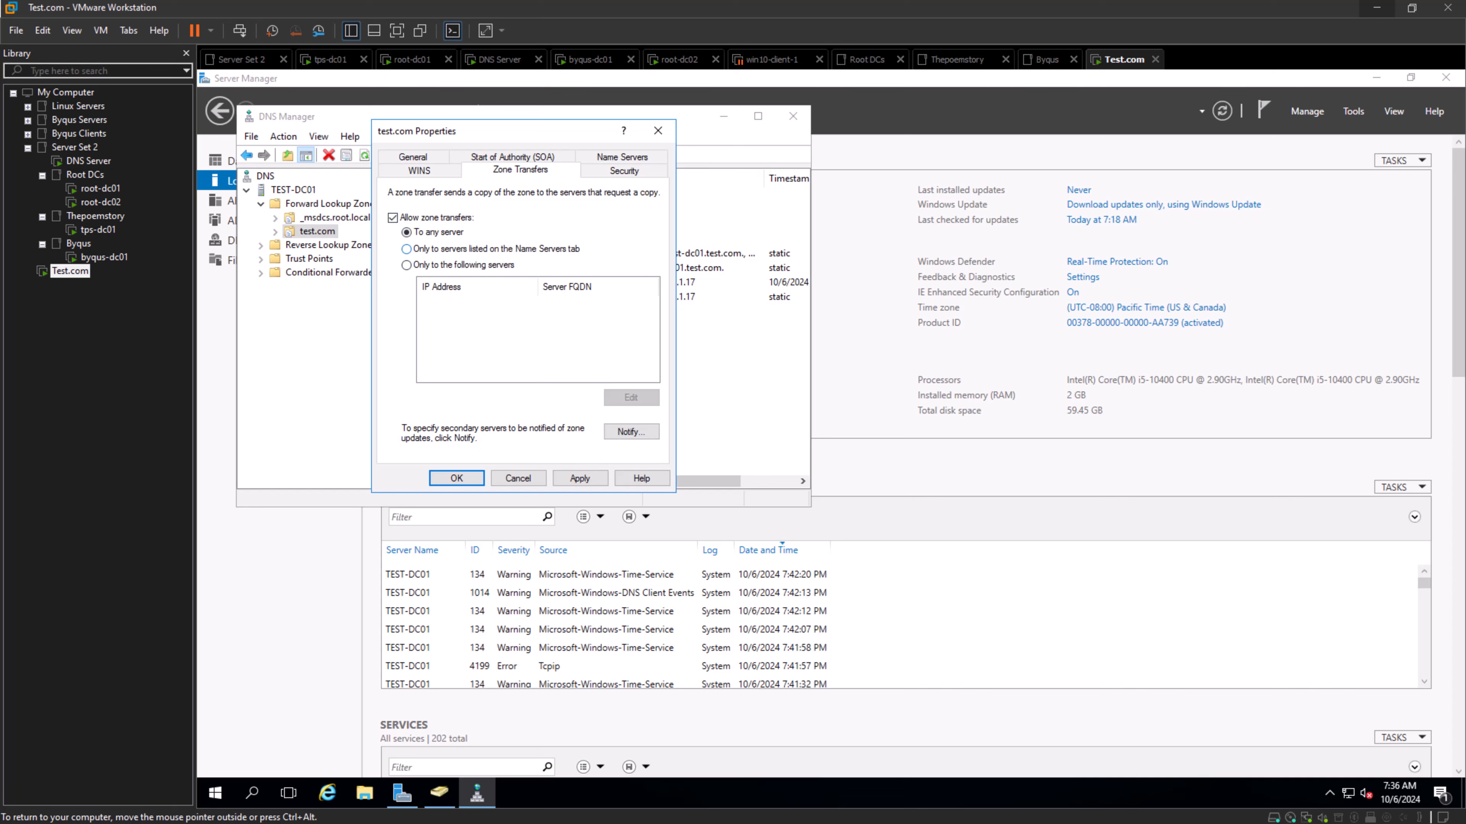
pyautogui.click(406, 264)
# - Add 192.168.1.16 to the secondary servers allowed to receive test.com zone transfers
pyautogui.click(631, 397)
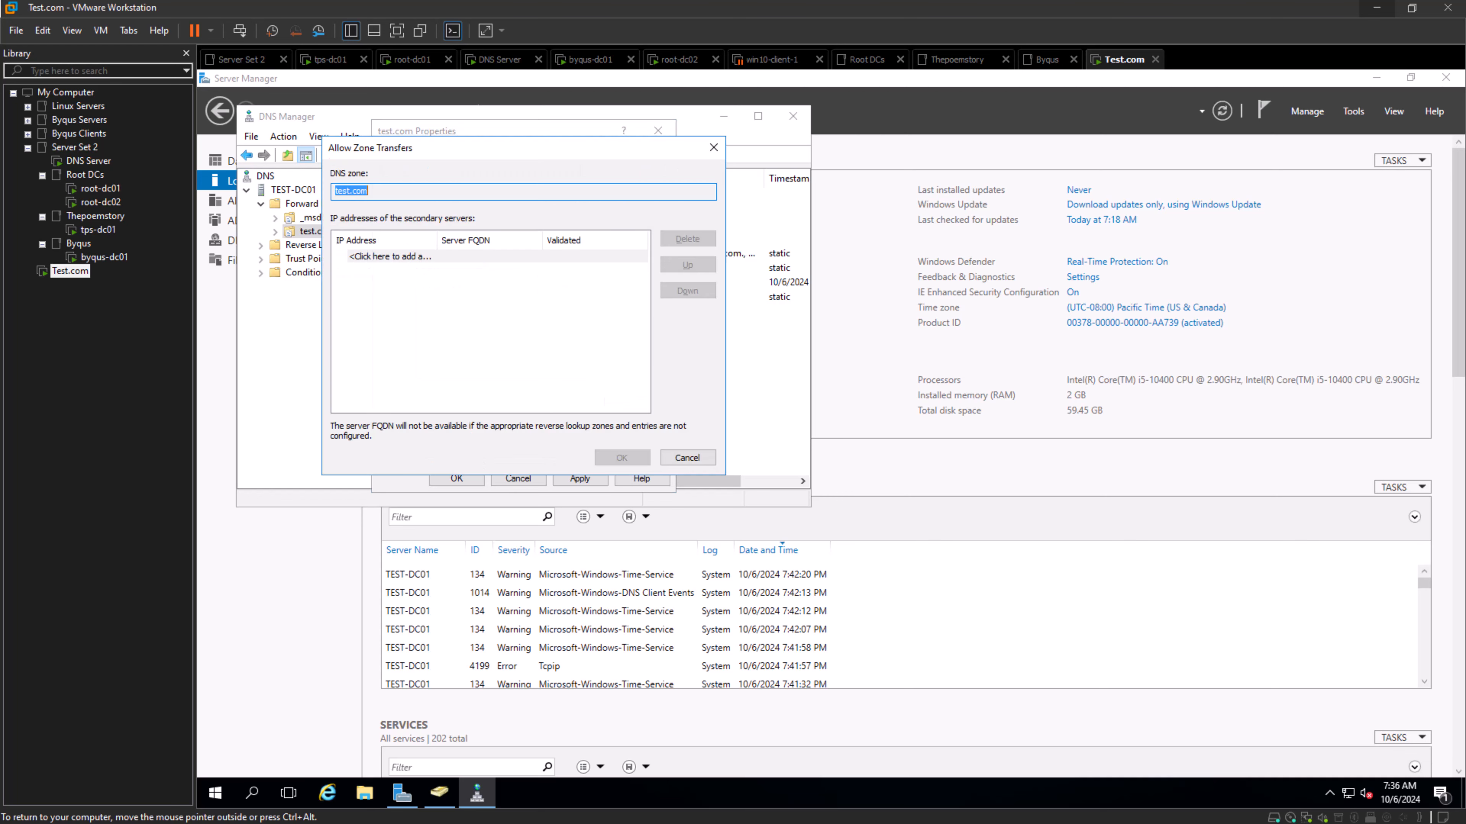
pyautogui.click(390, 256)
pyautogui.write('192')
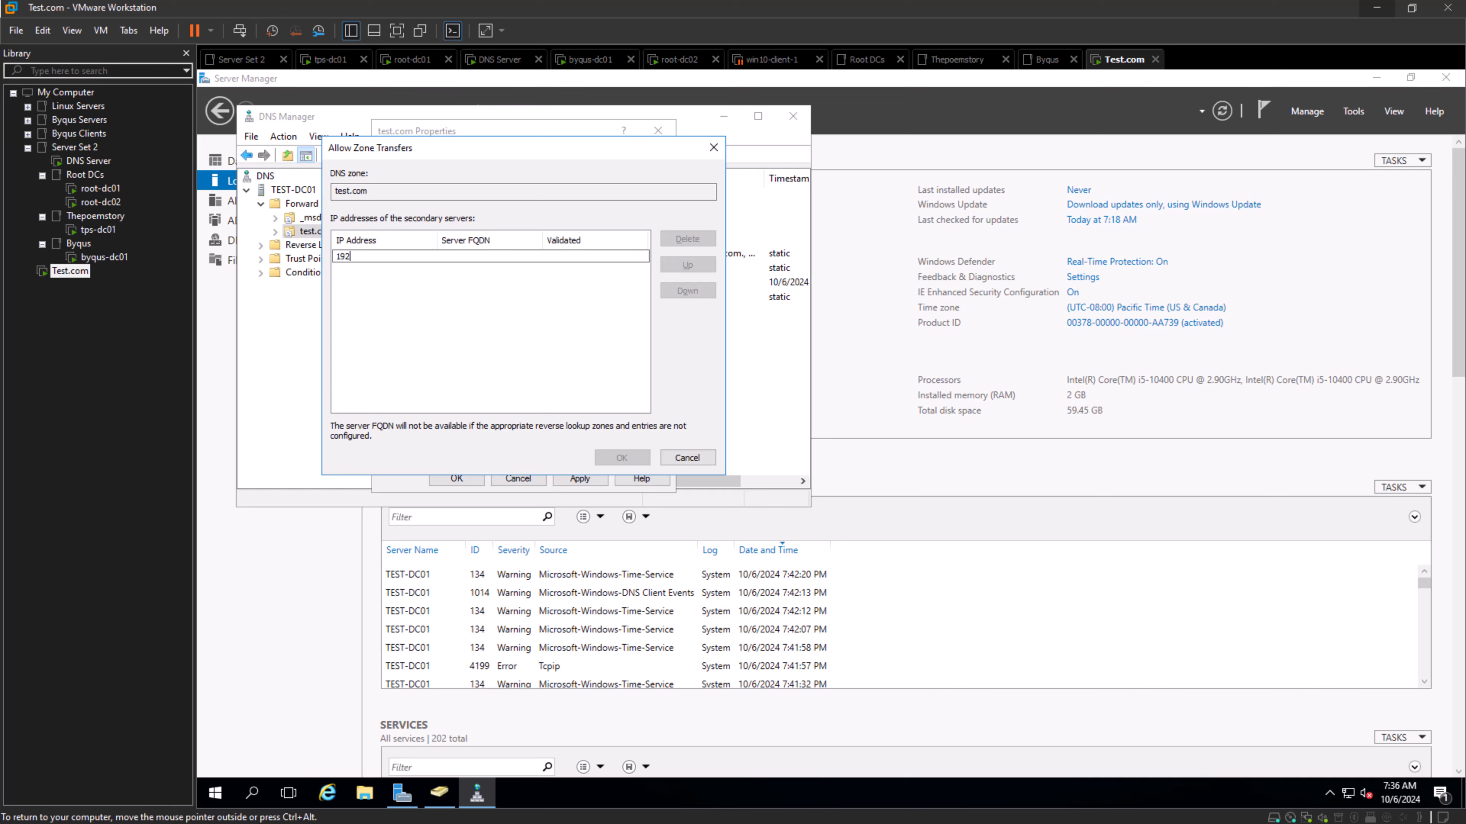
pyautogui.write('.168.1.16')
pyautogui.press('Return')
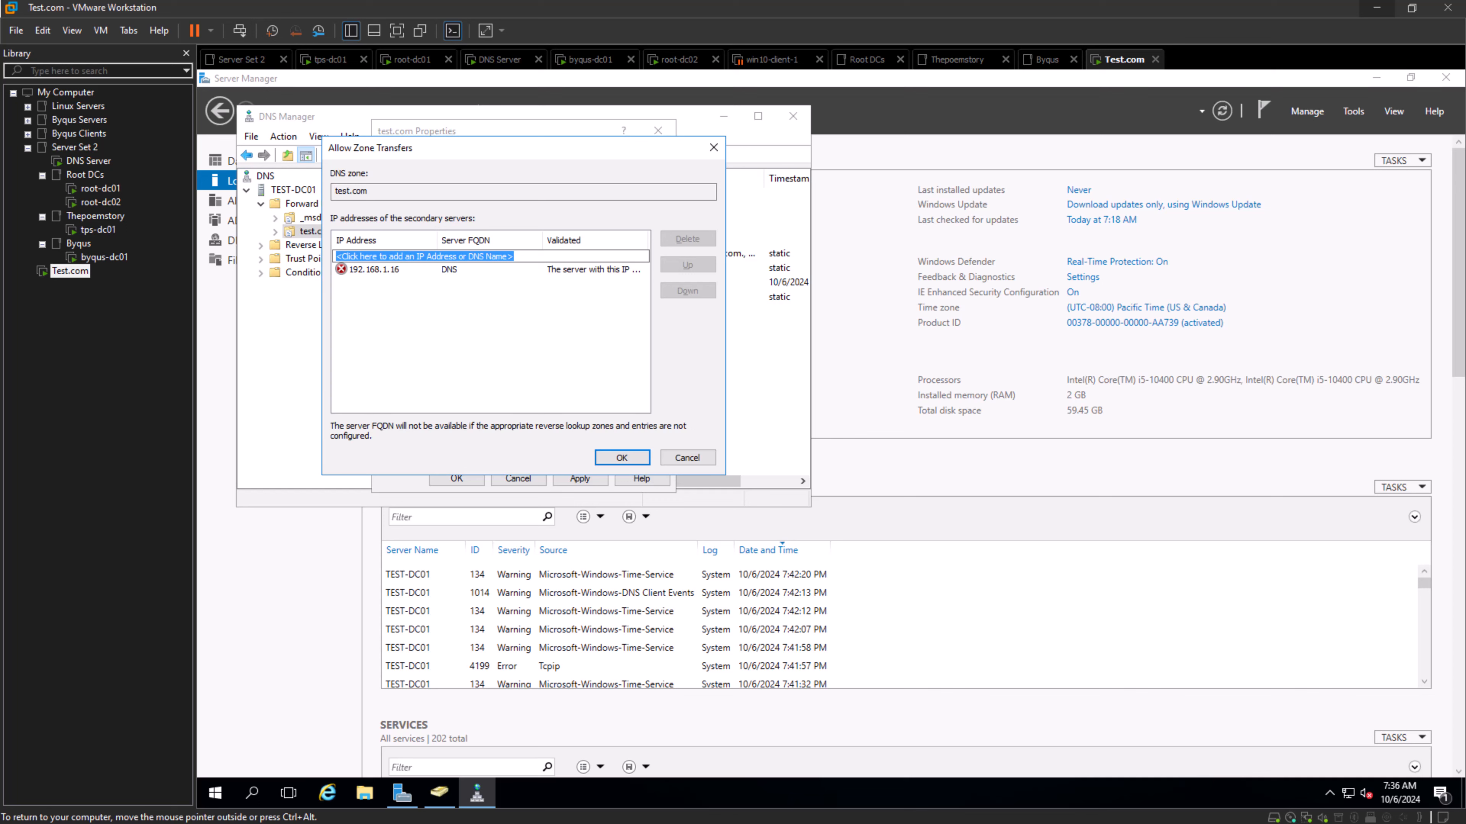
pyautogui.click(374, 269)
pyautogui.click(388, 270)
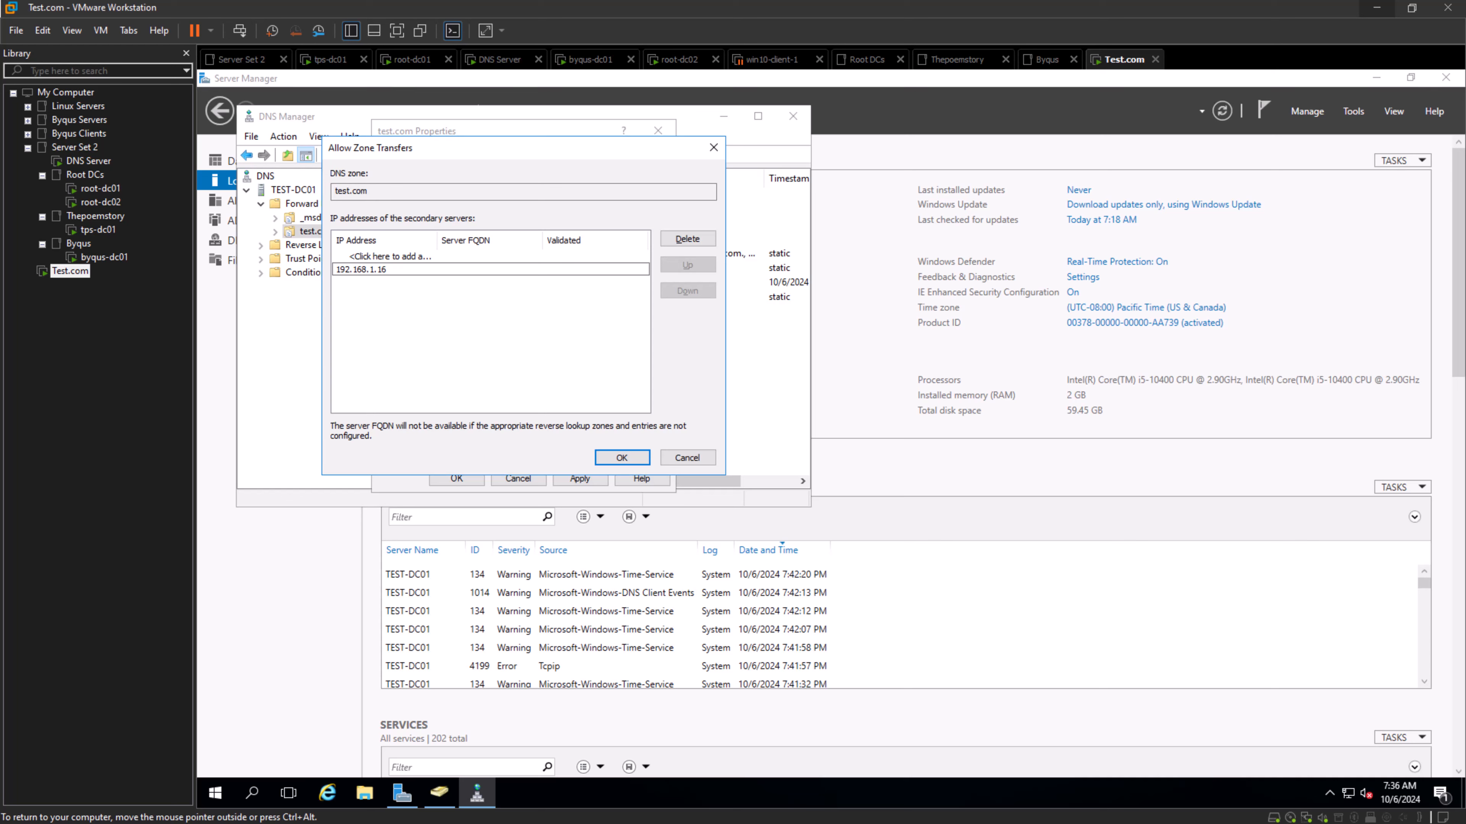
pyautogui.click(621, 457)
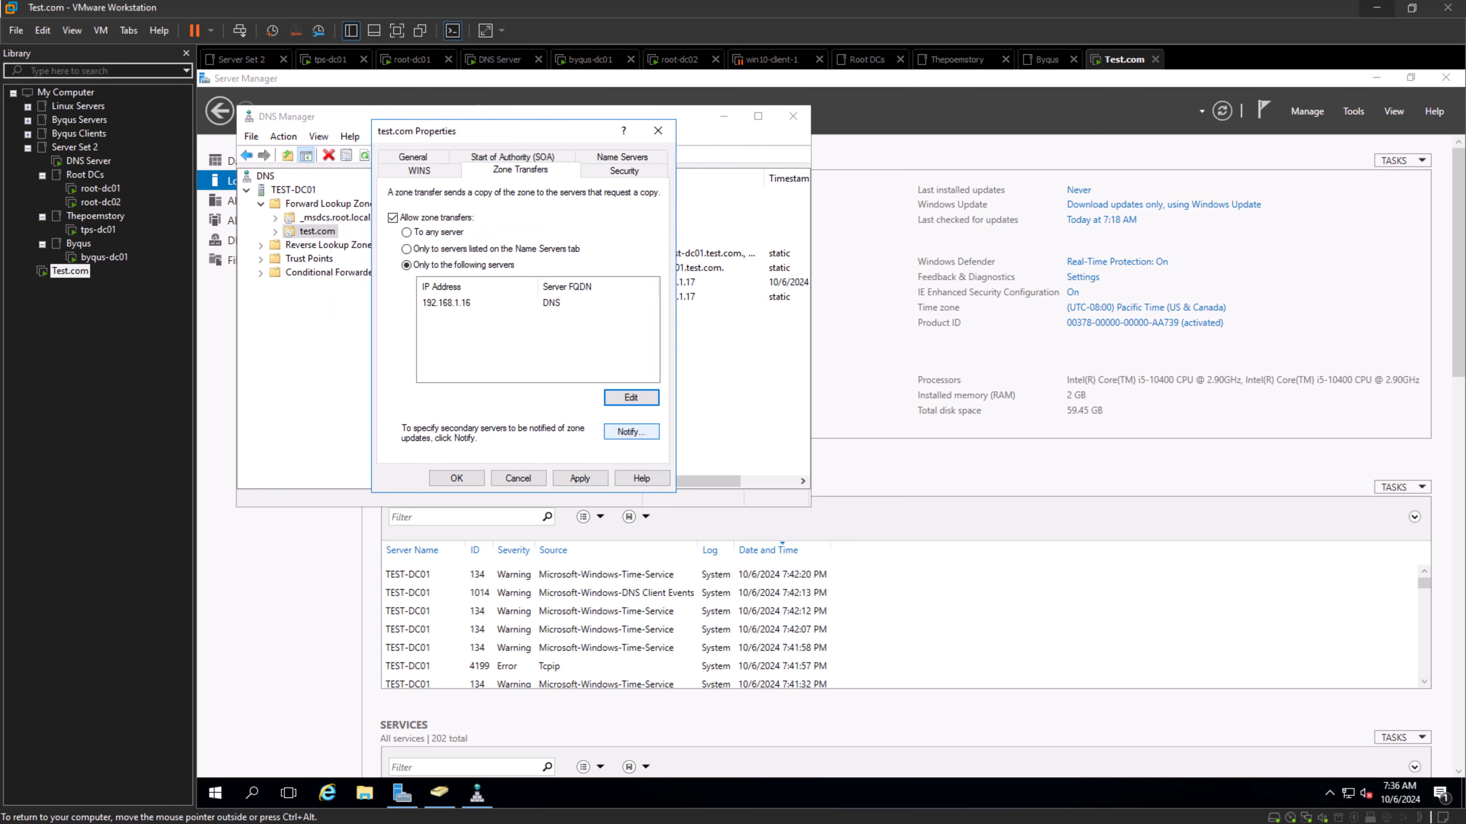
# - Set the test.com zone to automatically notify the secondary server 192.168.1.16 of zone changes
pyautogui.click(631, 432)
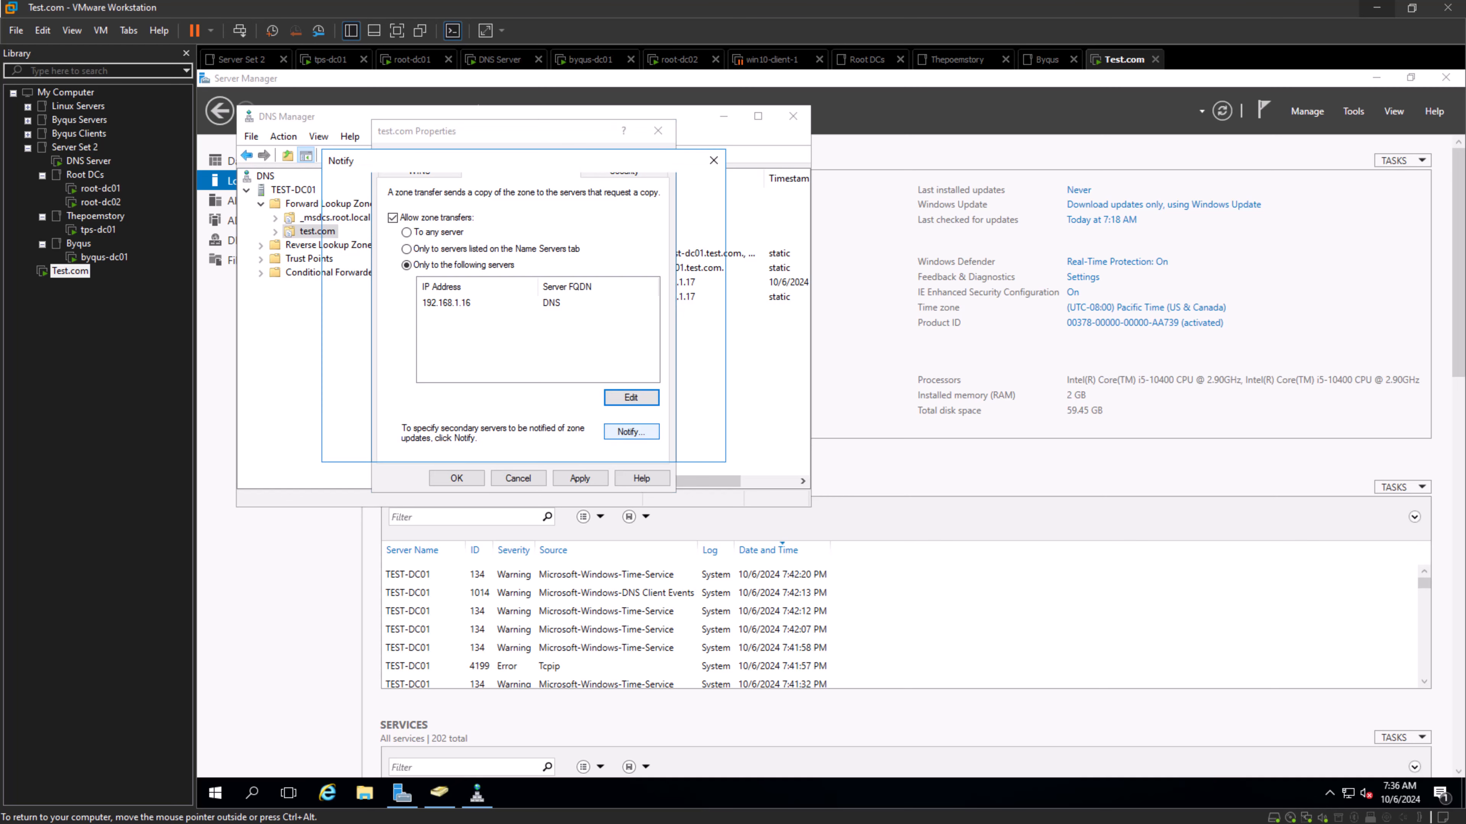
pyautogui.click(410, 291)
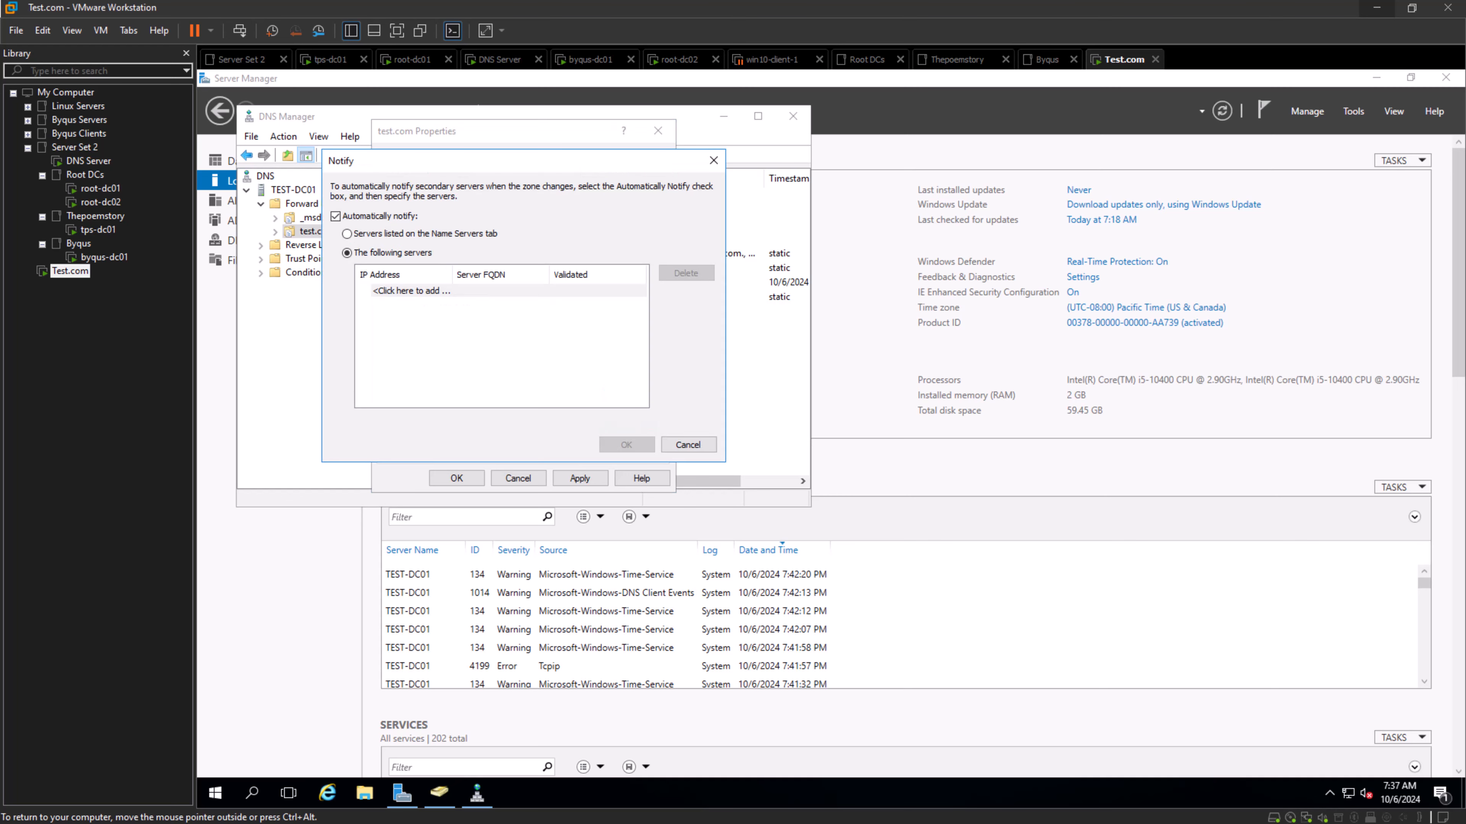
pyautogui.write('192')
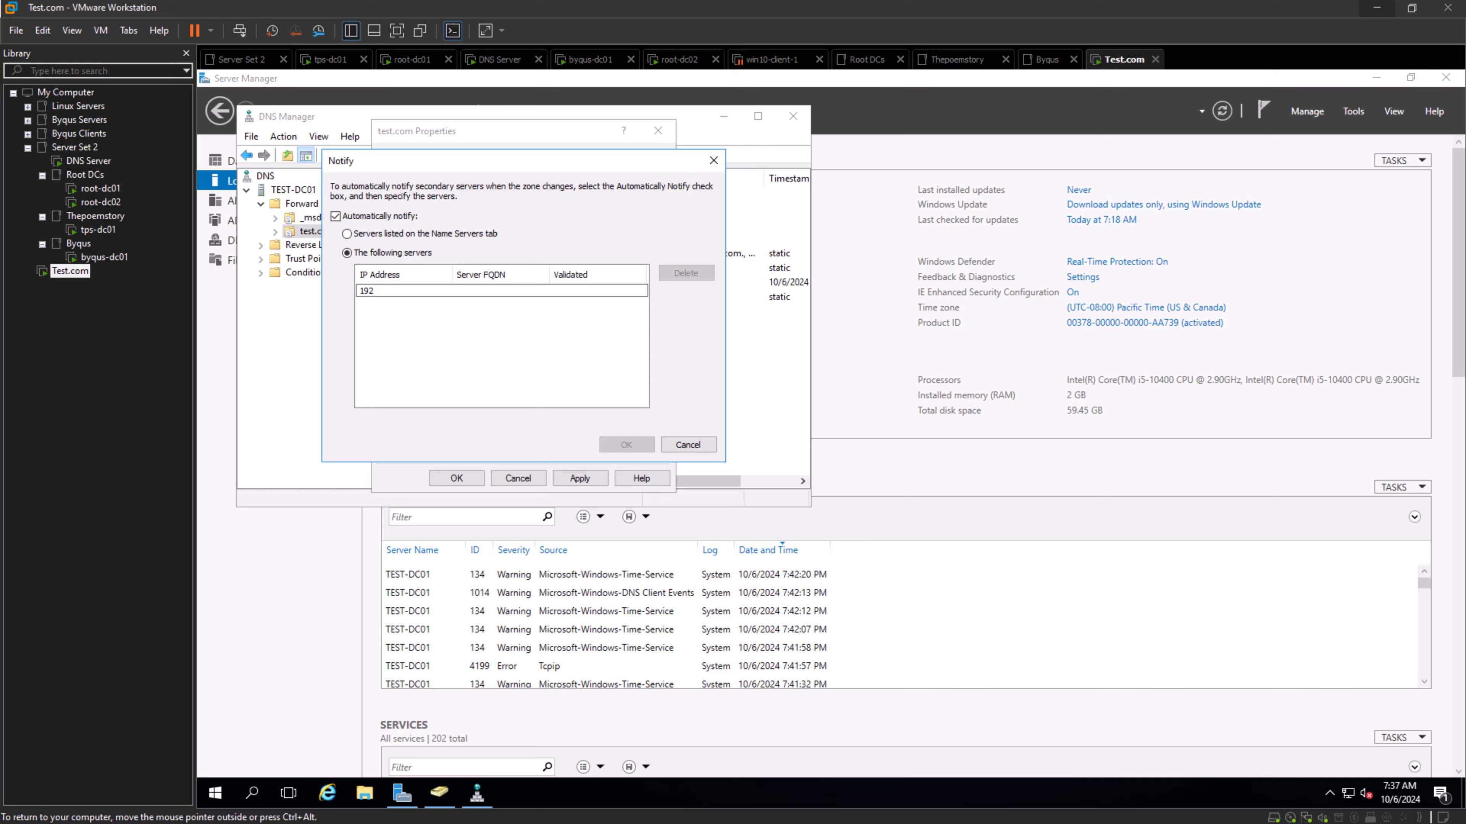
pyautogui.write('.1683.')
pyautogui.press('BackSpace')
pyautogui.press('BackSpace')
pyautogui.write('.1.16')
pyautogui.press('Return')
pyautogui.click(626, 445)
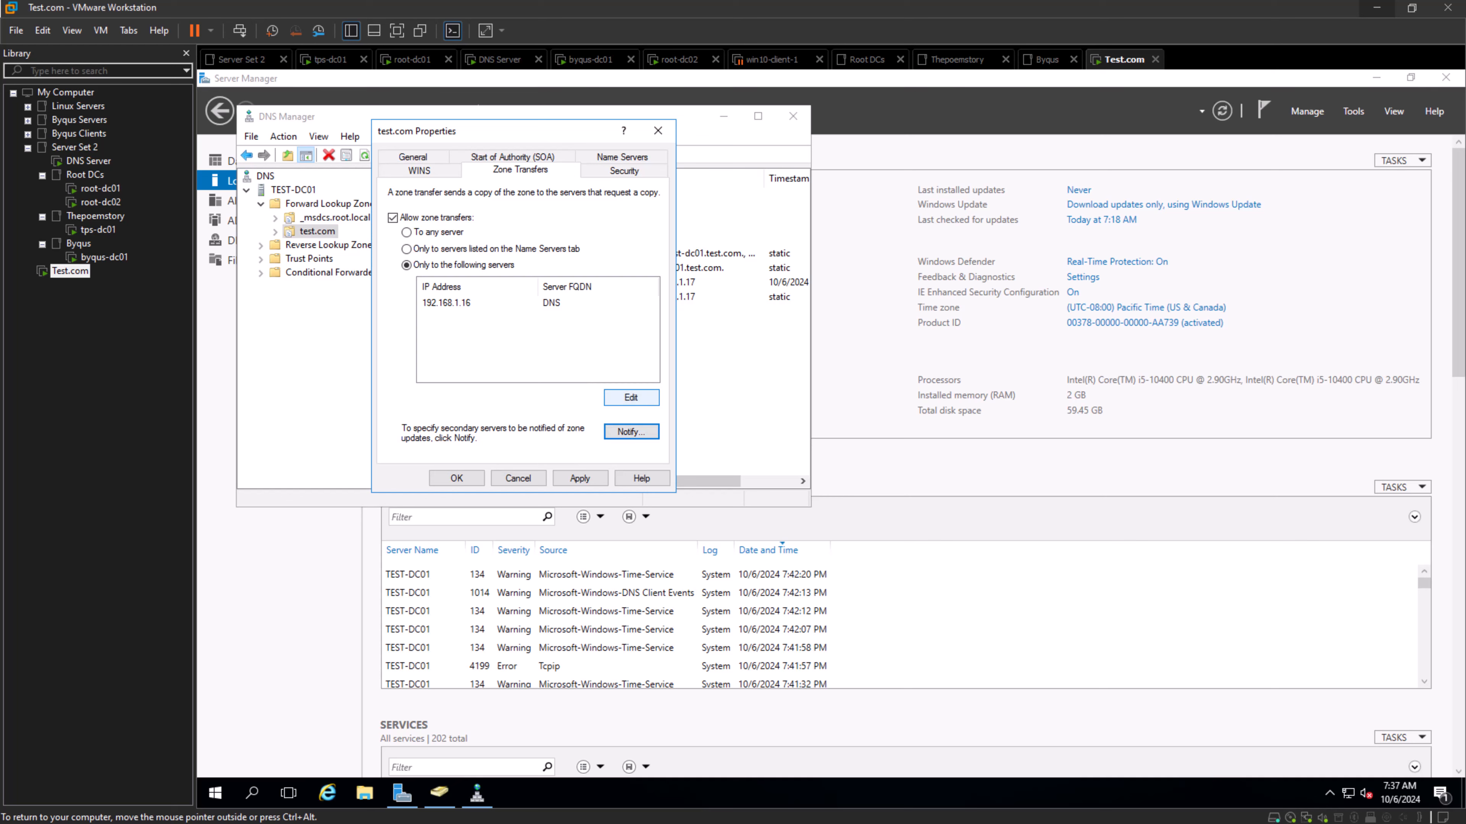
# - Recheck the 192.168.1.16 entry in the allowed zone transfer servers and apply the test.com zone transfer settings
pyautogui.click(631, 397)
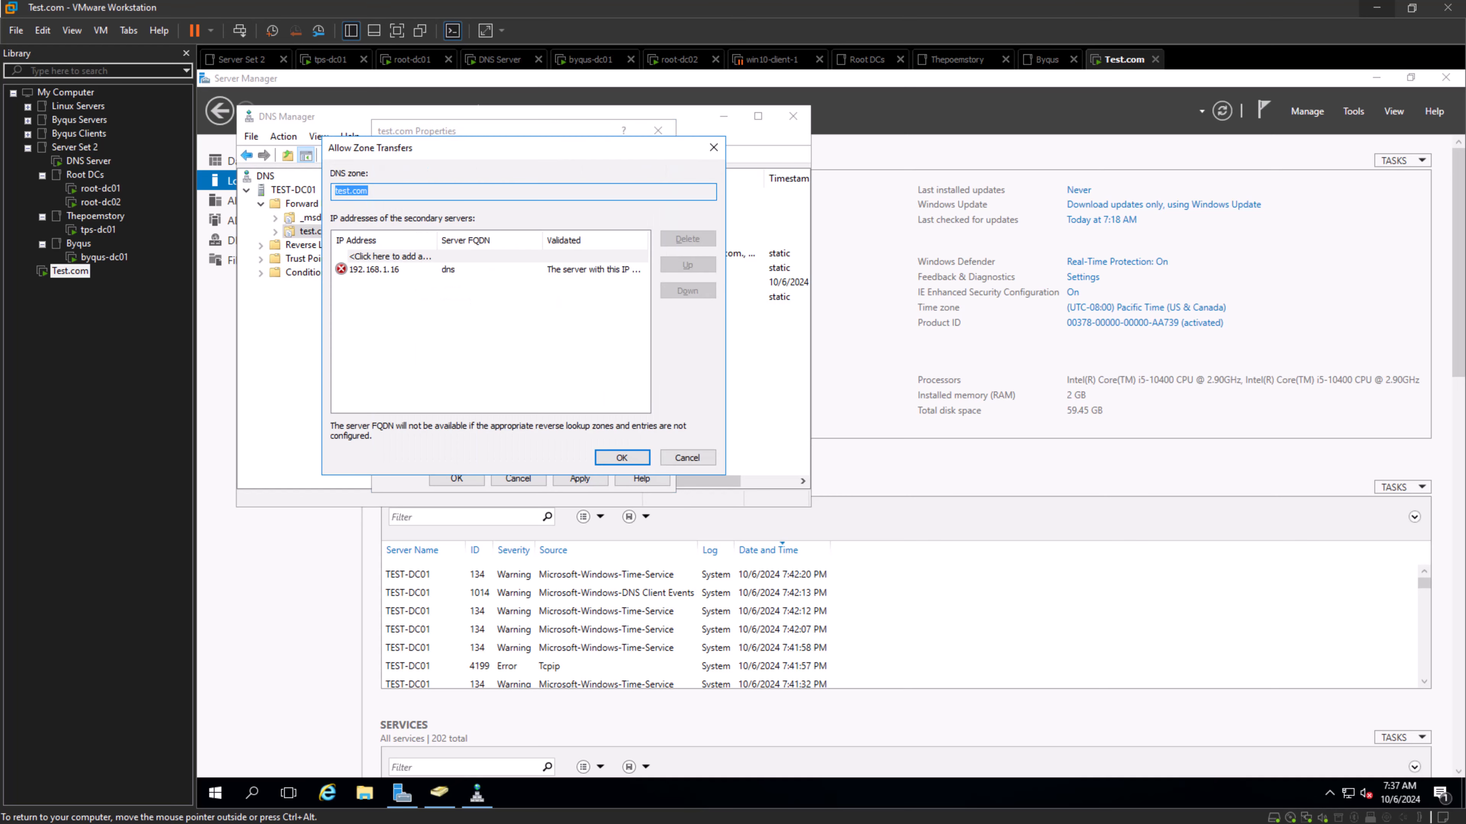
pyautogui.click(381, 270)
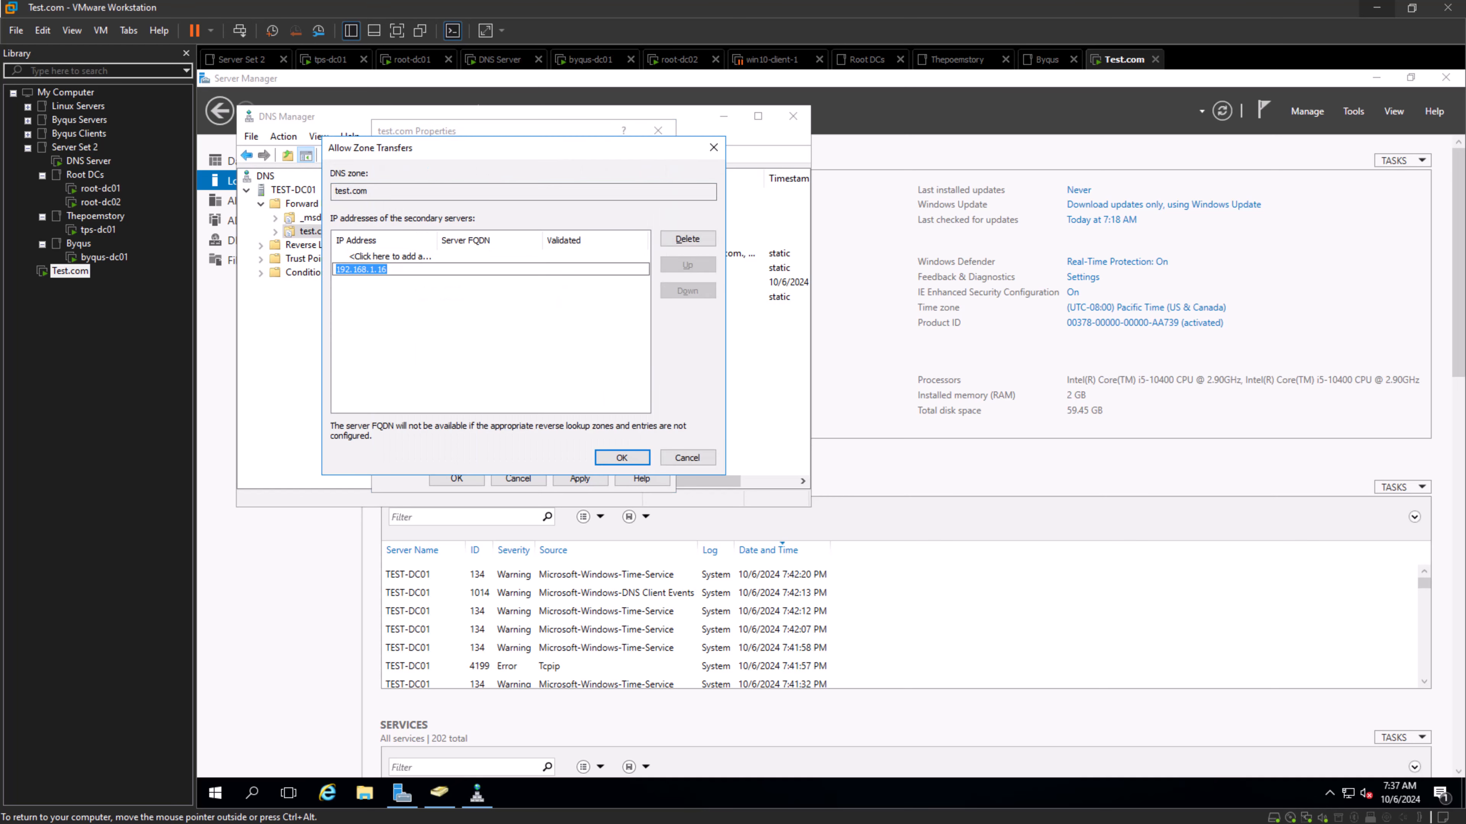
pyautogui.click(385, 256)
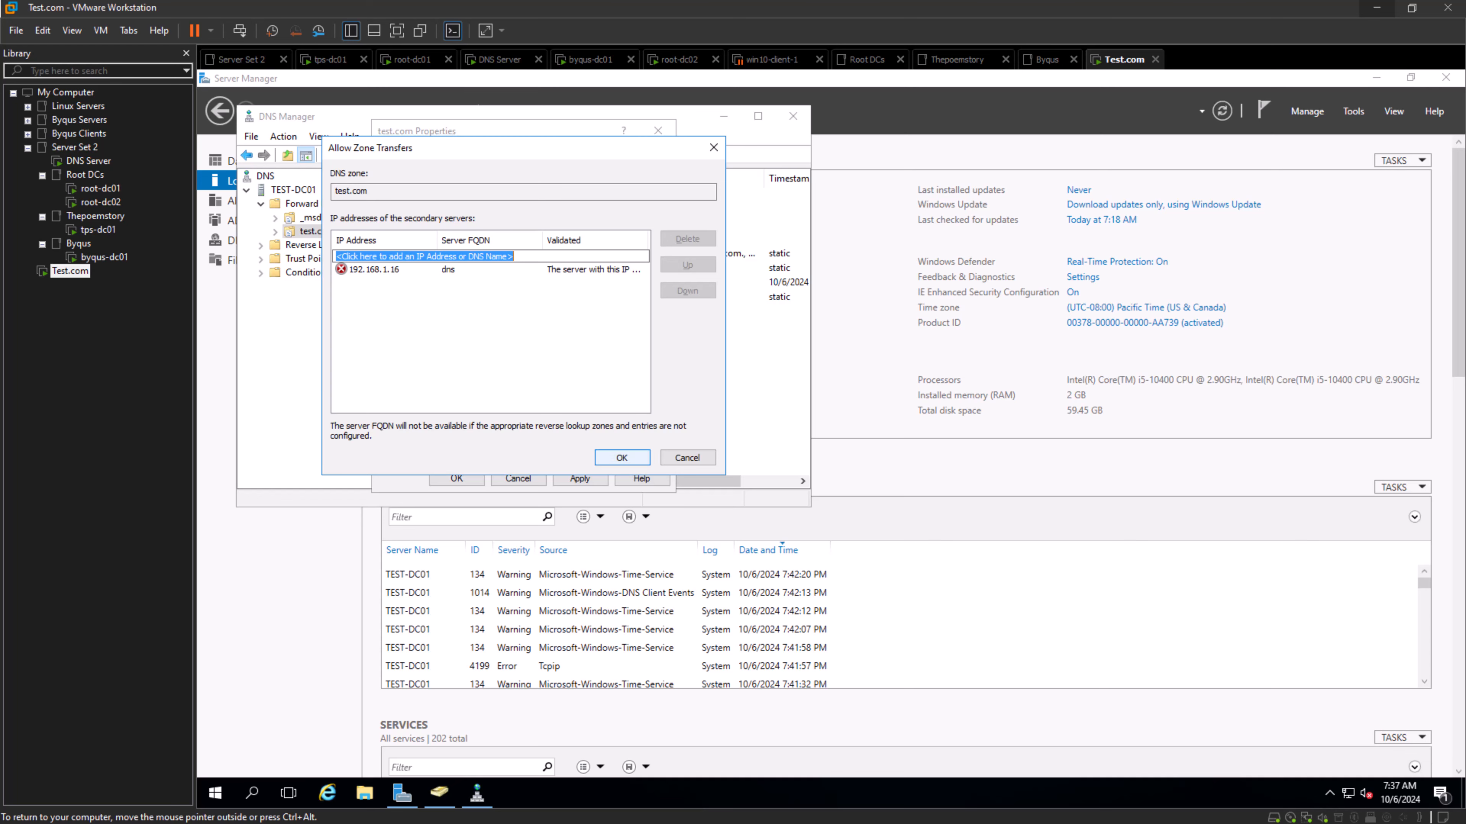
pyautogui.click(623, 458)
pyautogui.click(579, 477)
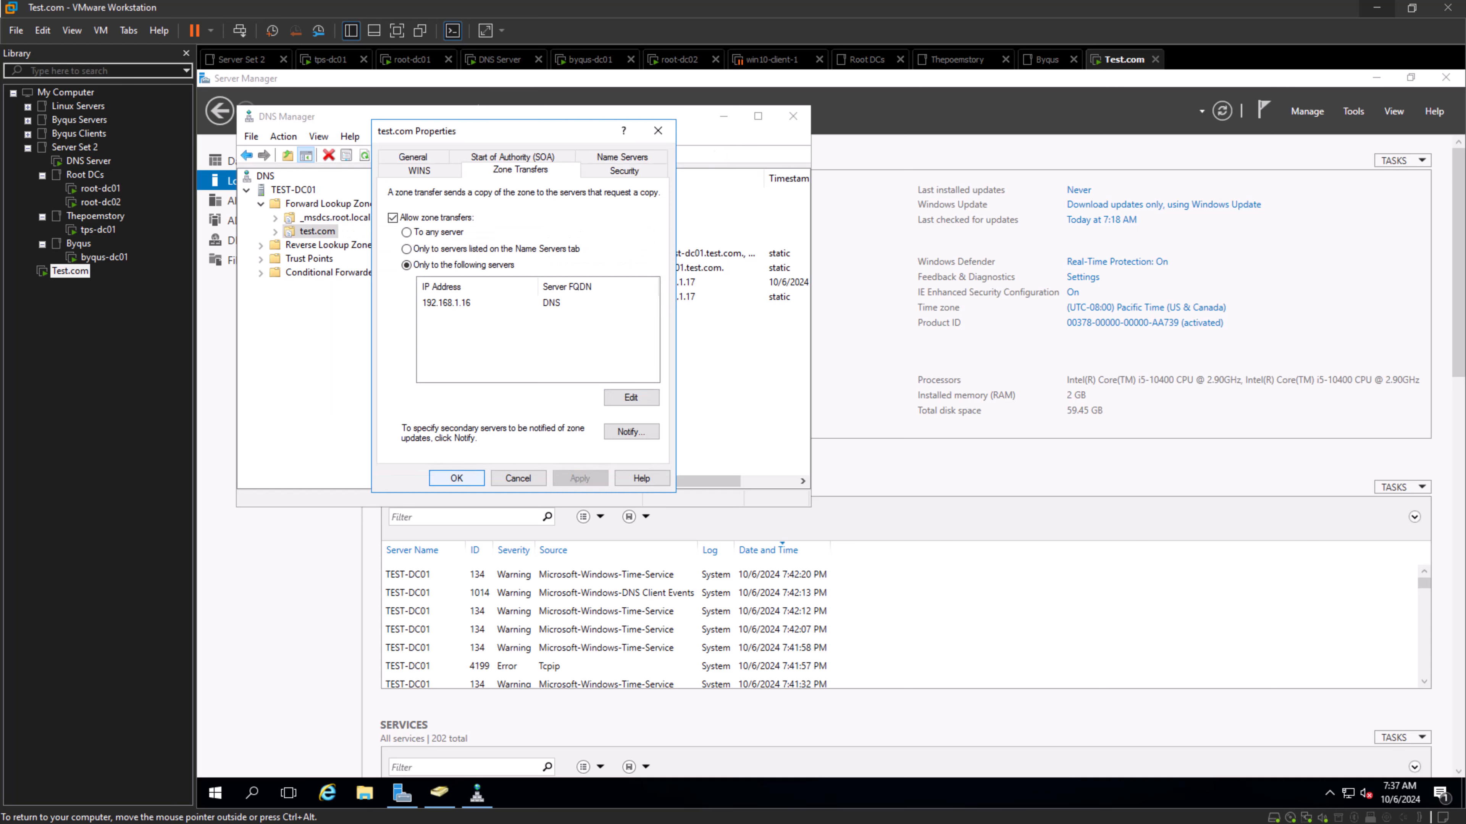
# - Close the test.com zone properties, and on the DNS Server machine transfer the test.com secondary zone from its master and refresh it
pyautogui.click(456, 478)
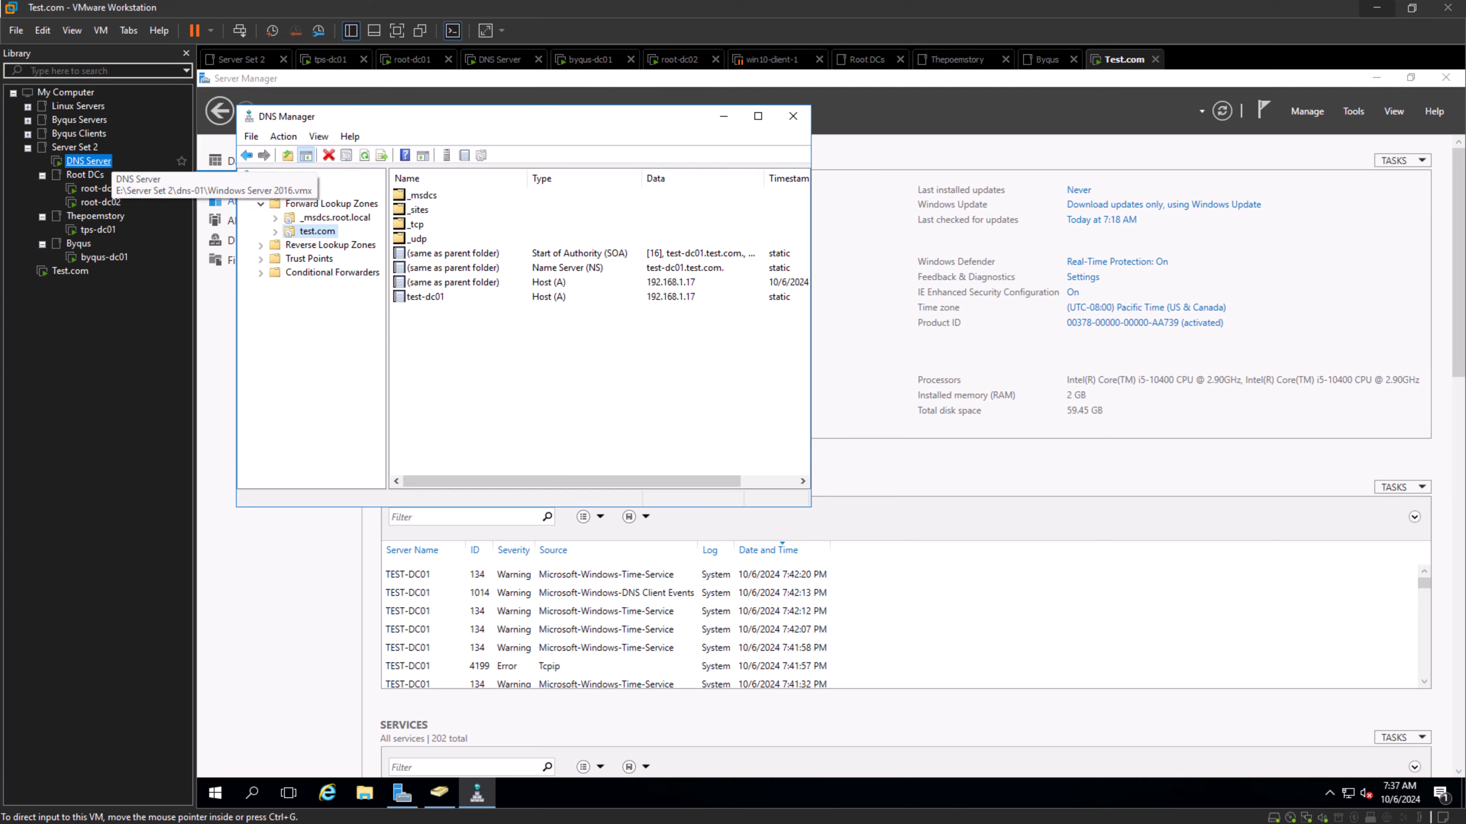
pyautogui.click(88, 161)
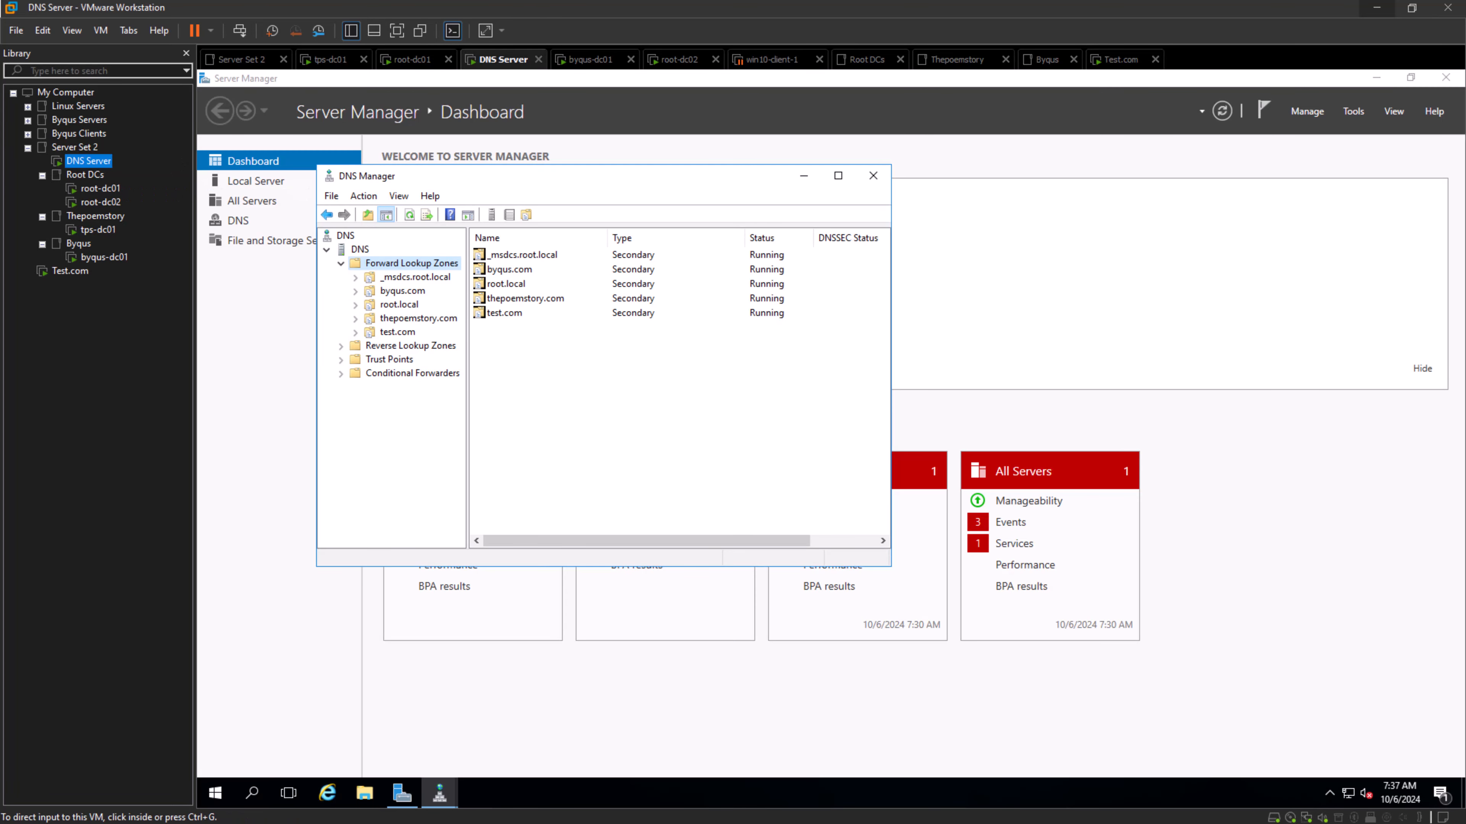
pyautogui.click(397, 332)
pyautogui.rightClick(400, 331)
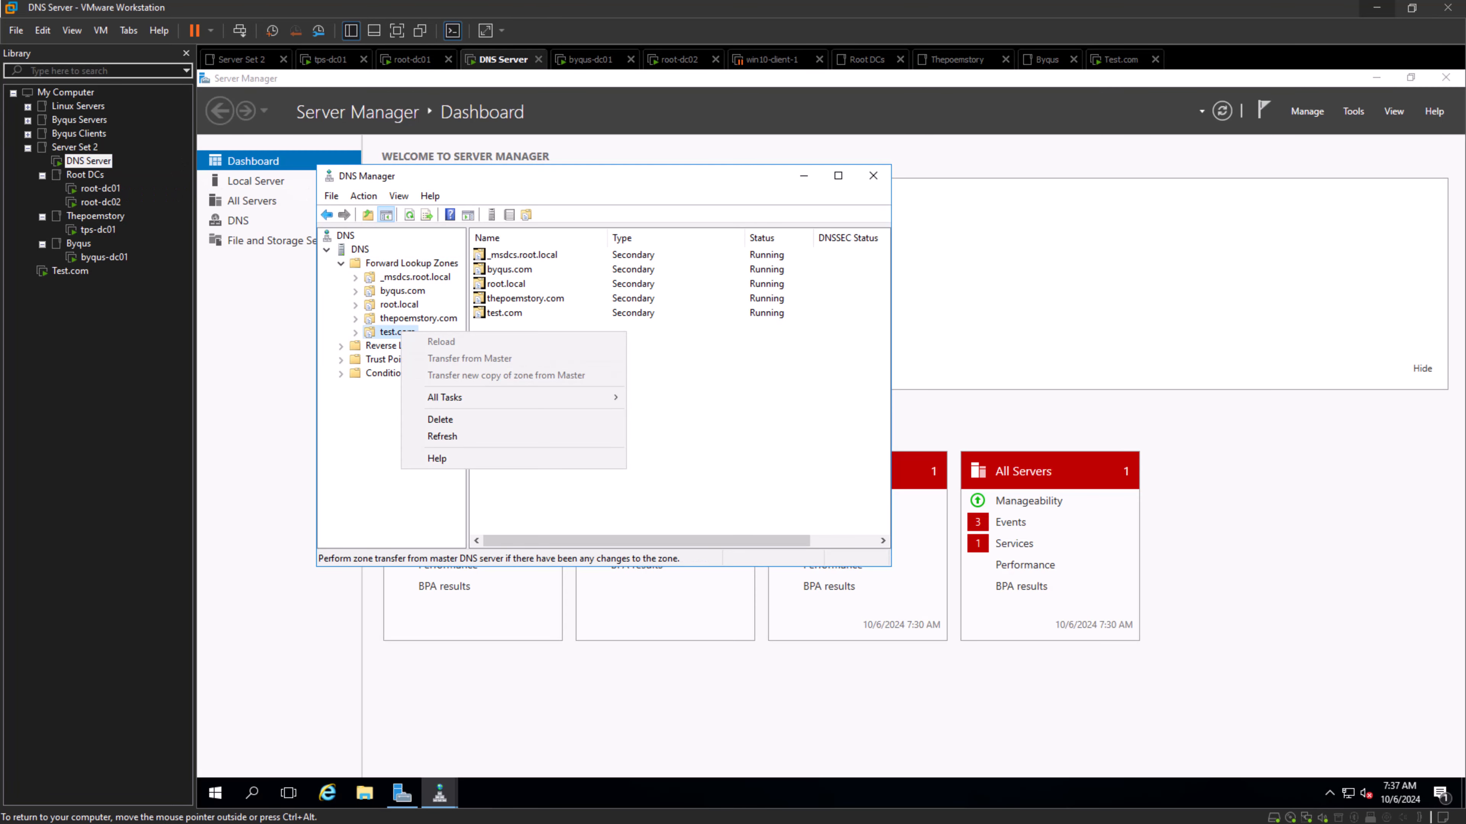
pyautogui.click(390, 333)
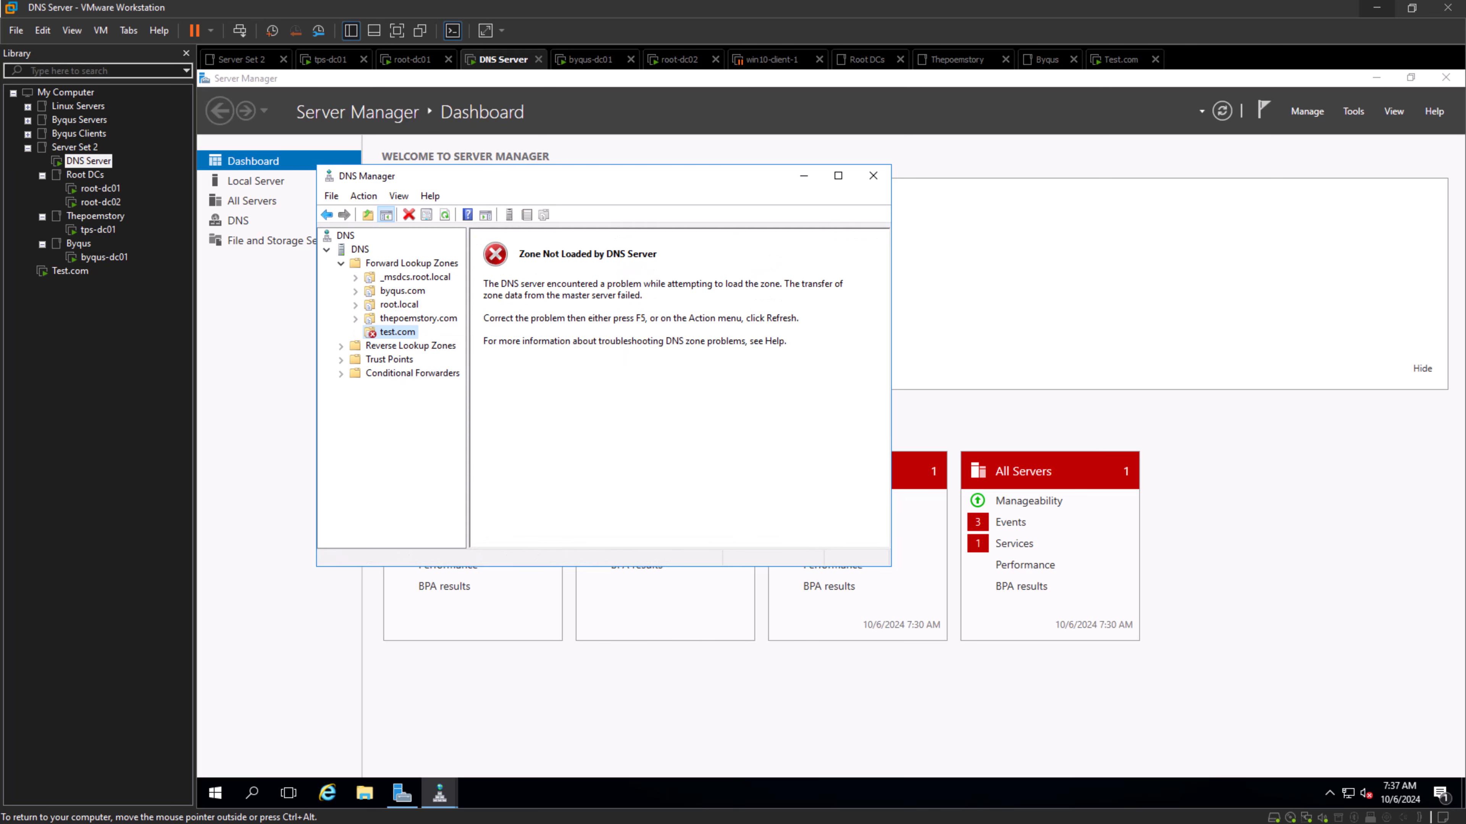
pyautogui.rightClick(388, 336)
pyautogui.click(427, 364)
pyautogui.click(444, 215)
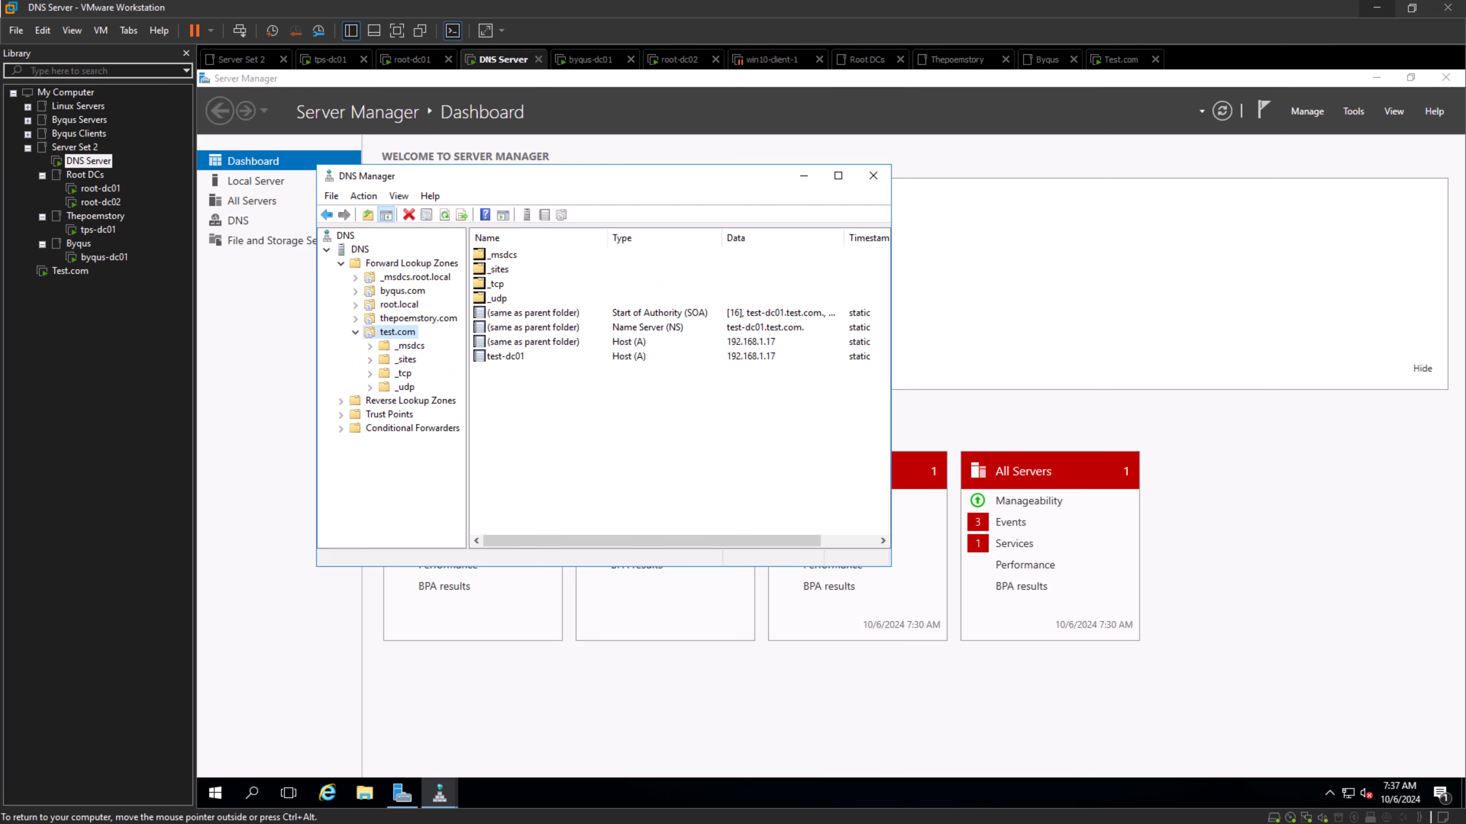
# - Transfer a new copy of the test.com zone from its master on the DNS Server machine
pyautogui.click(356, 333)
pyautogui.rightClick(393, 332)
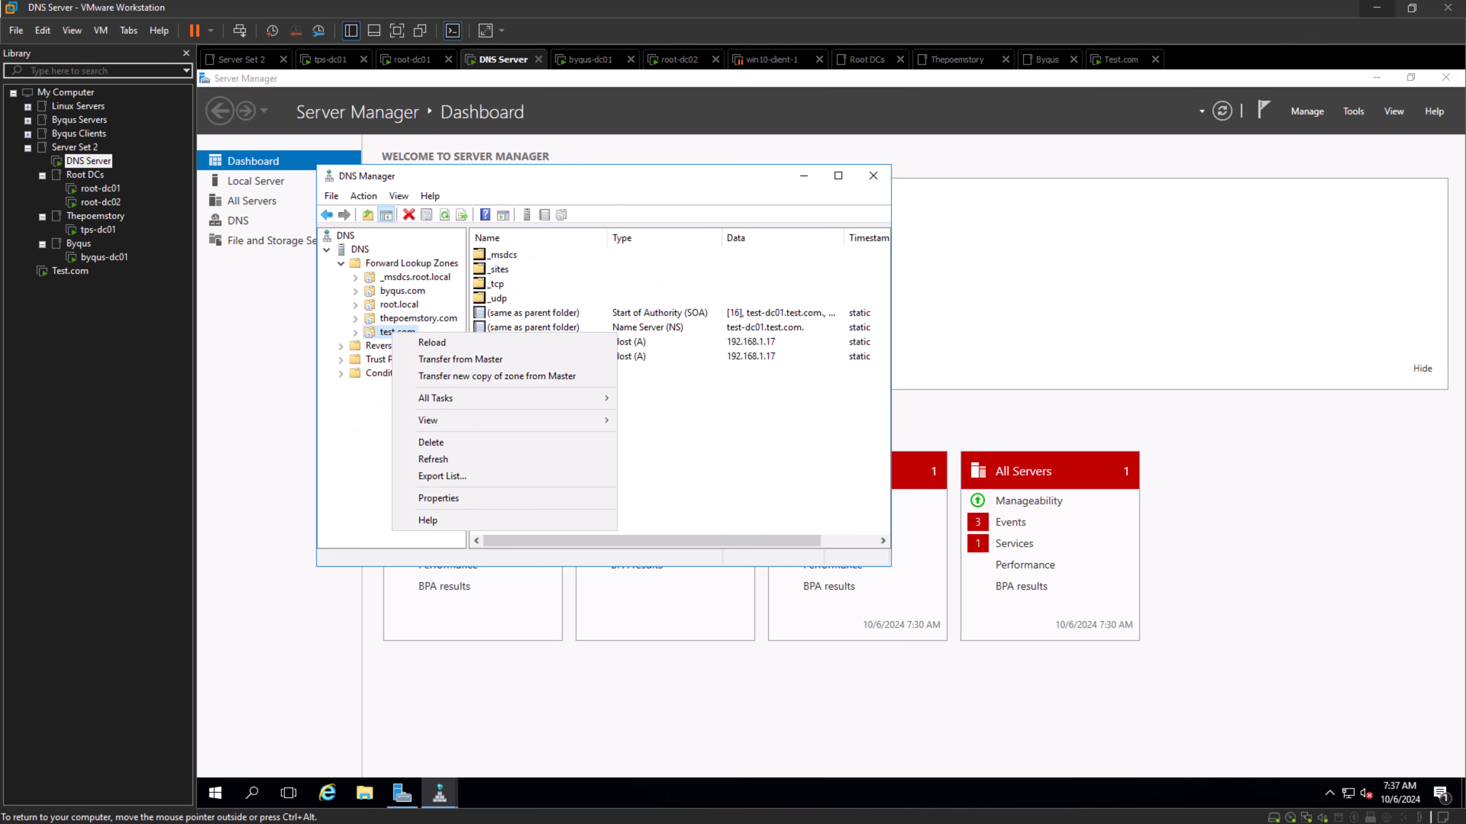
pyautogui.click(438, 377)
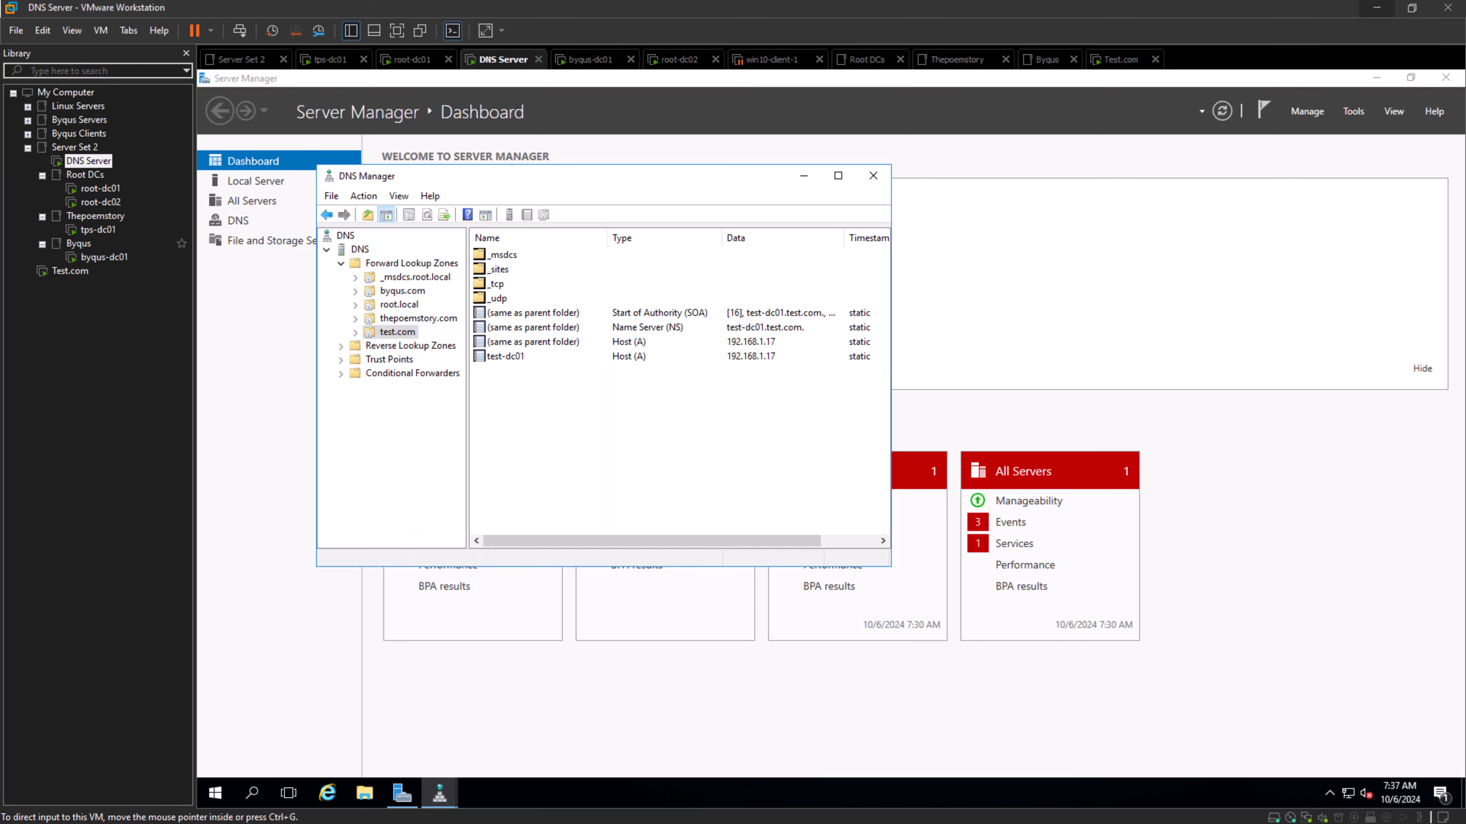
# - Return to the Test.com machine, recheck the servers allowed to receive test.com zone transfers, and close DNS Manager
pyautogui.click(70, 270)
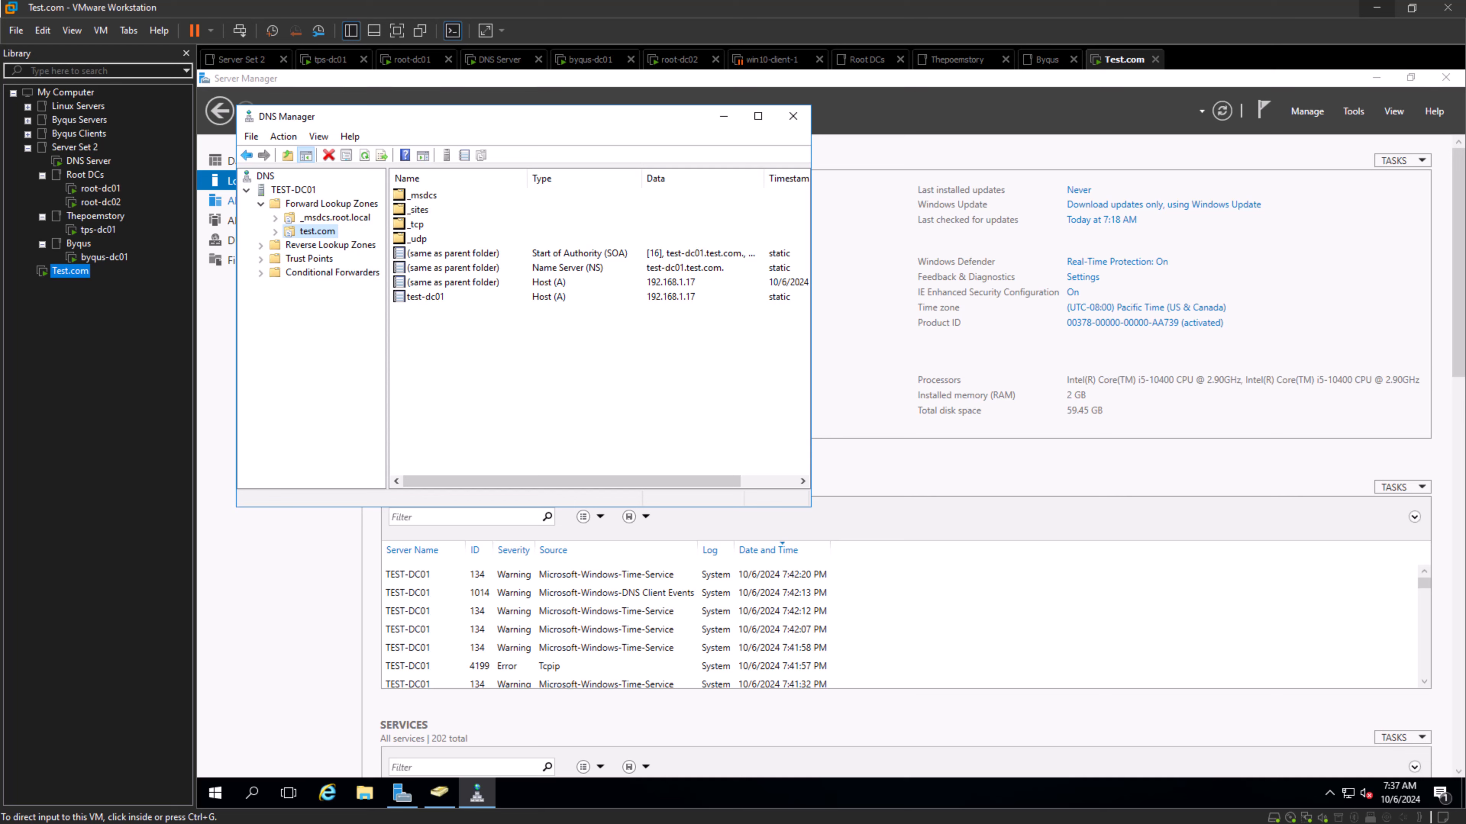
pyautogui.rightClick(315, 231)
pyautogui.click(347, 499)
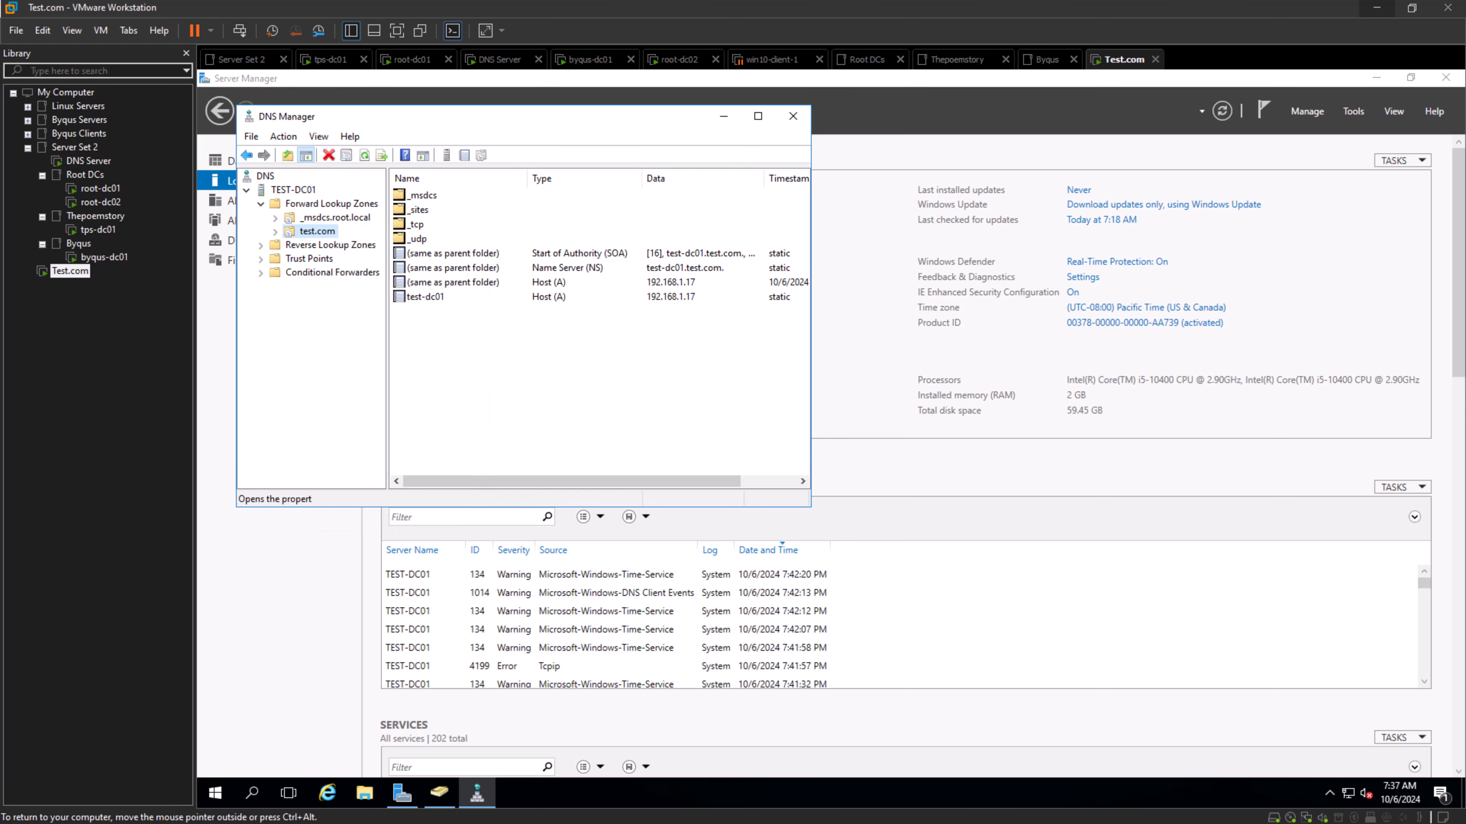
pyautogui.click(515, 157)
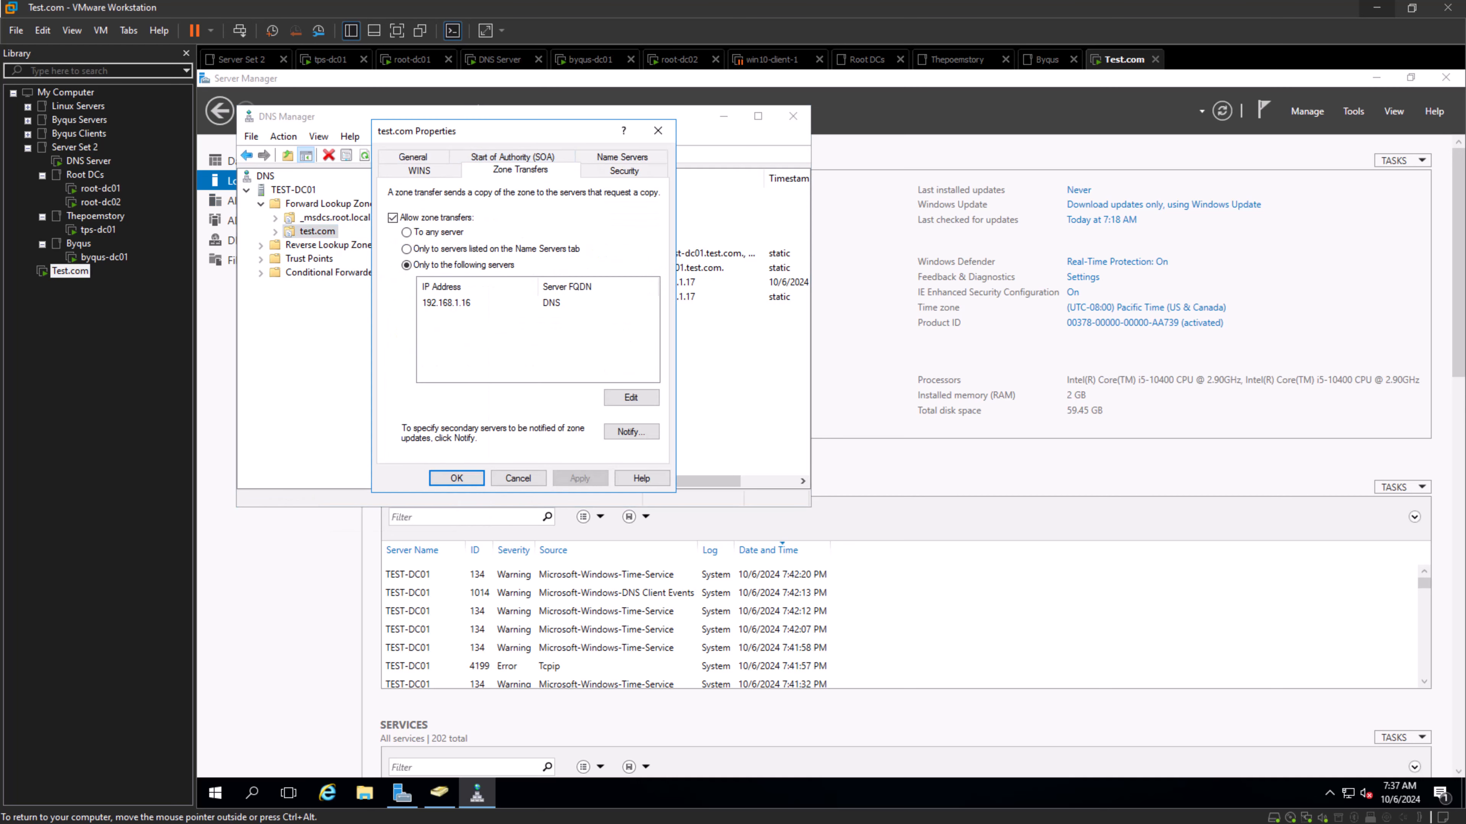
pyautogui.click(631, 398)
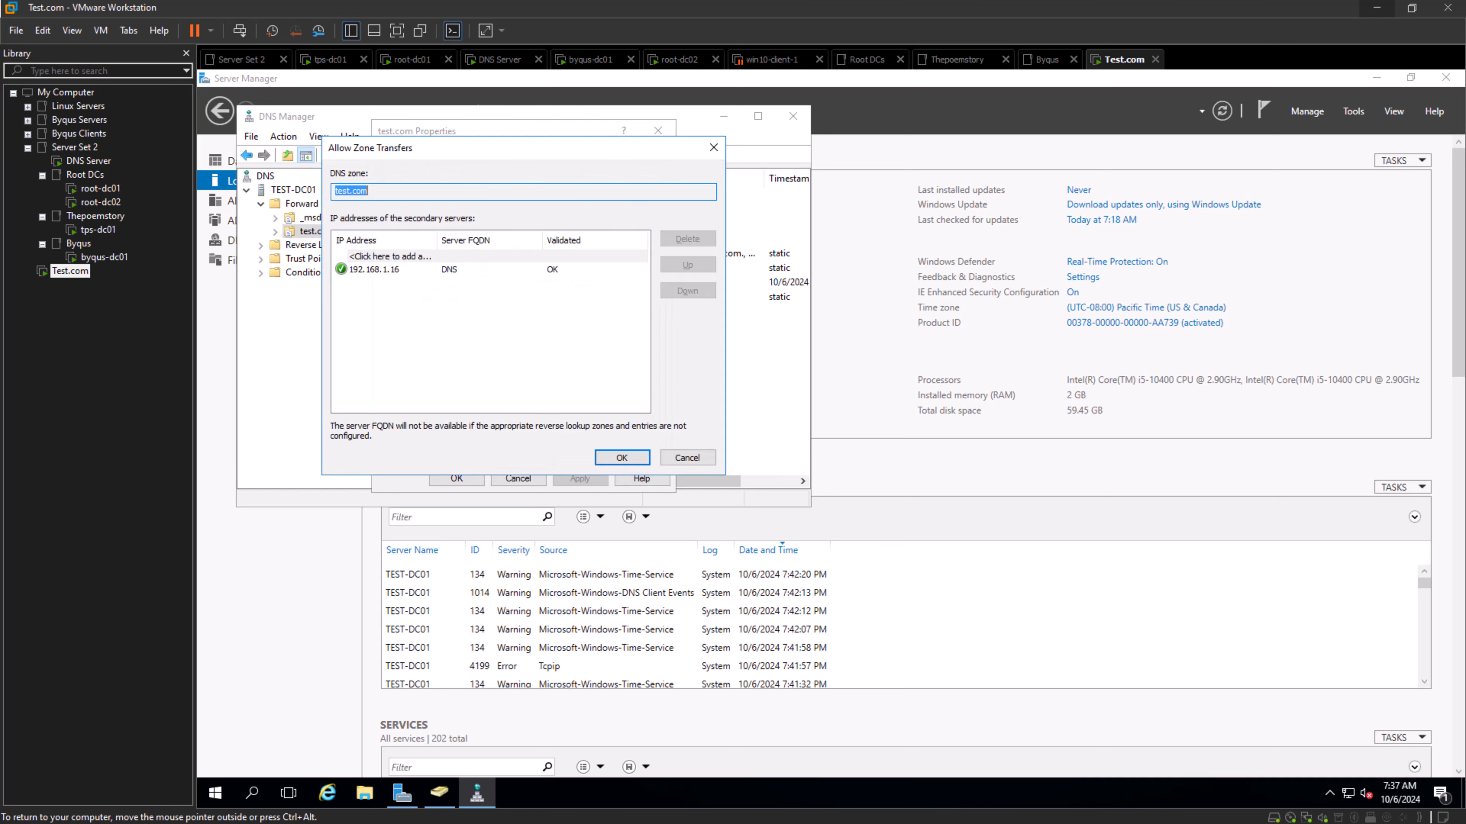
pyautogui.click(622, 457)
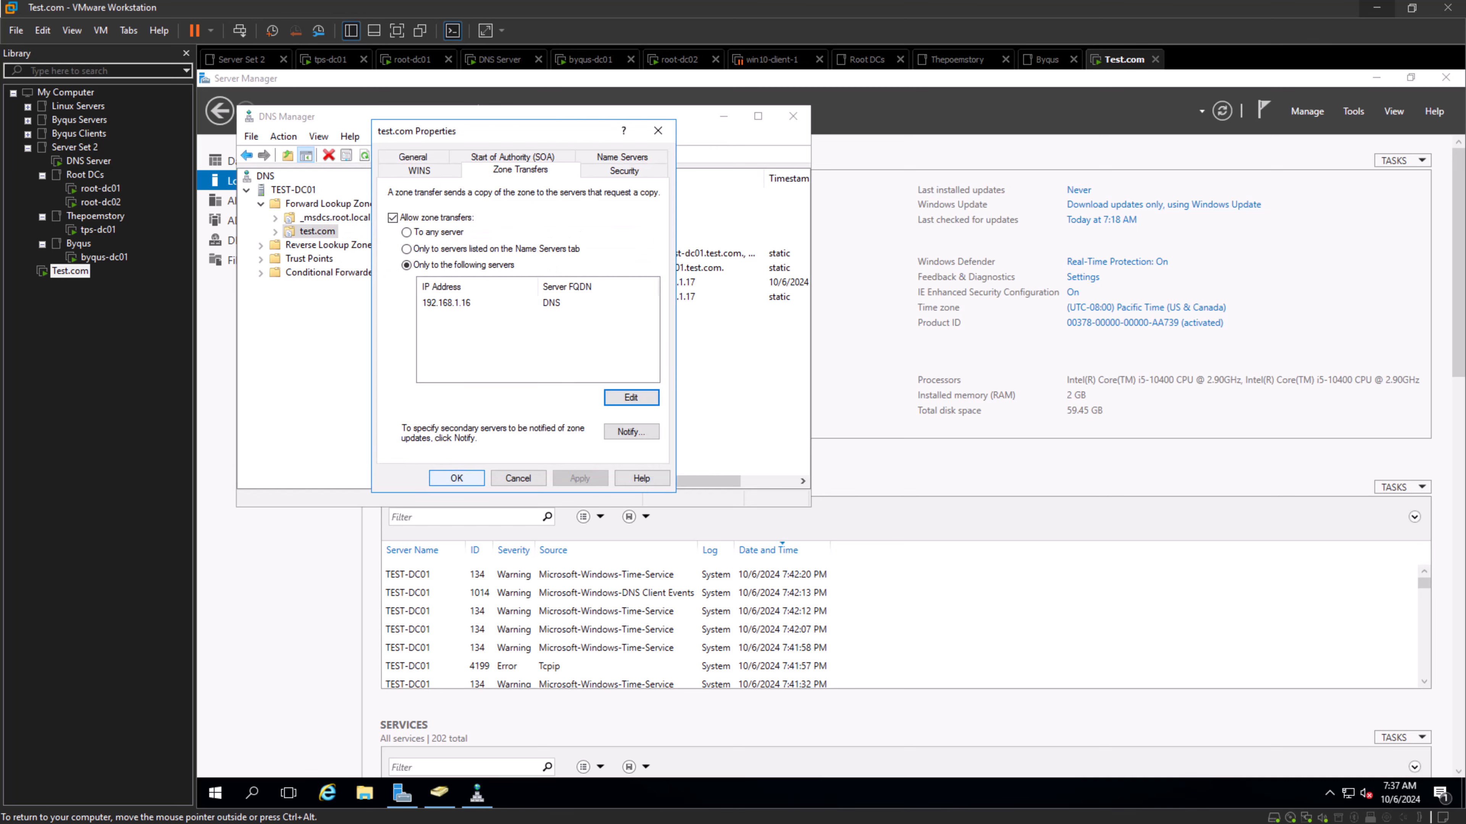
pyautogui.click(456, 479)
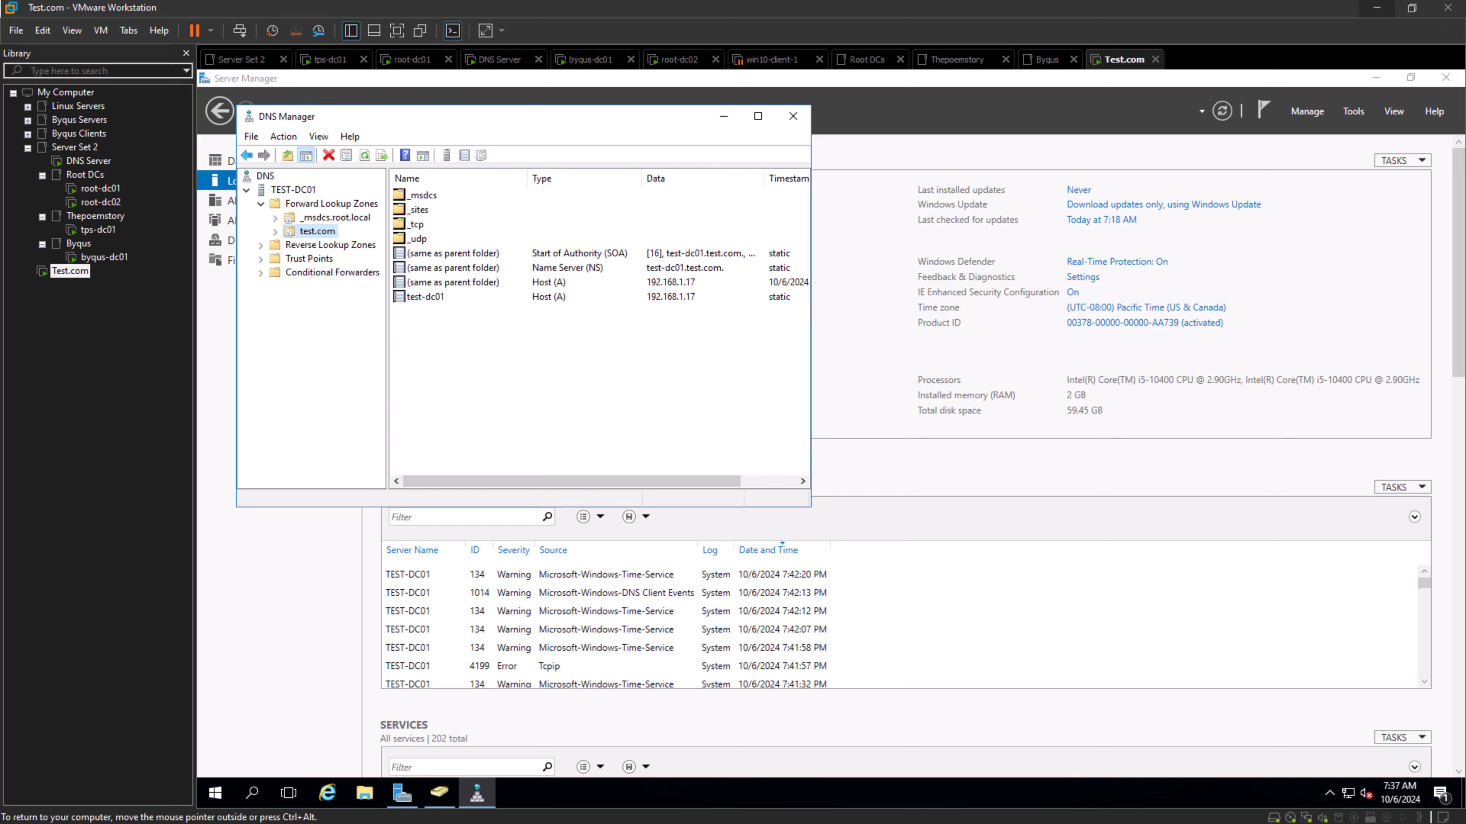
pyautogui.click(793, 116)
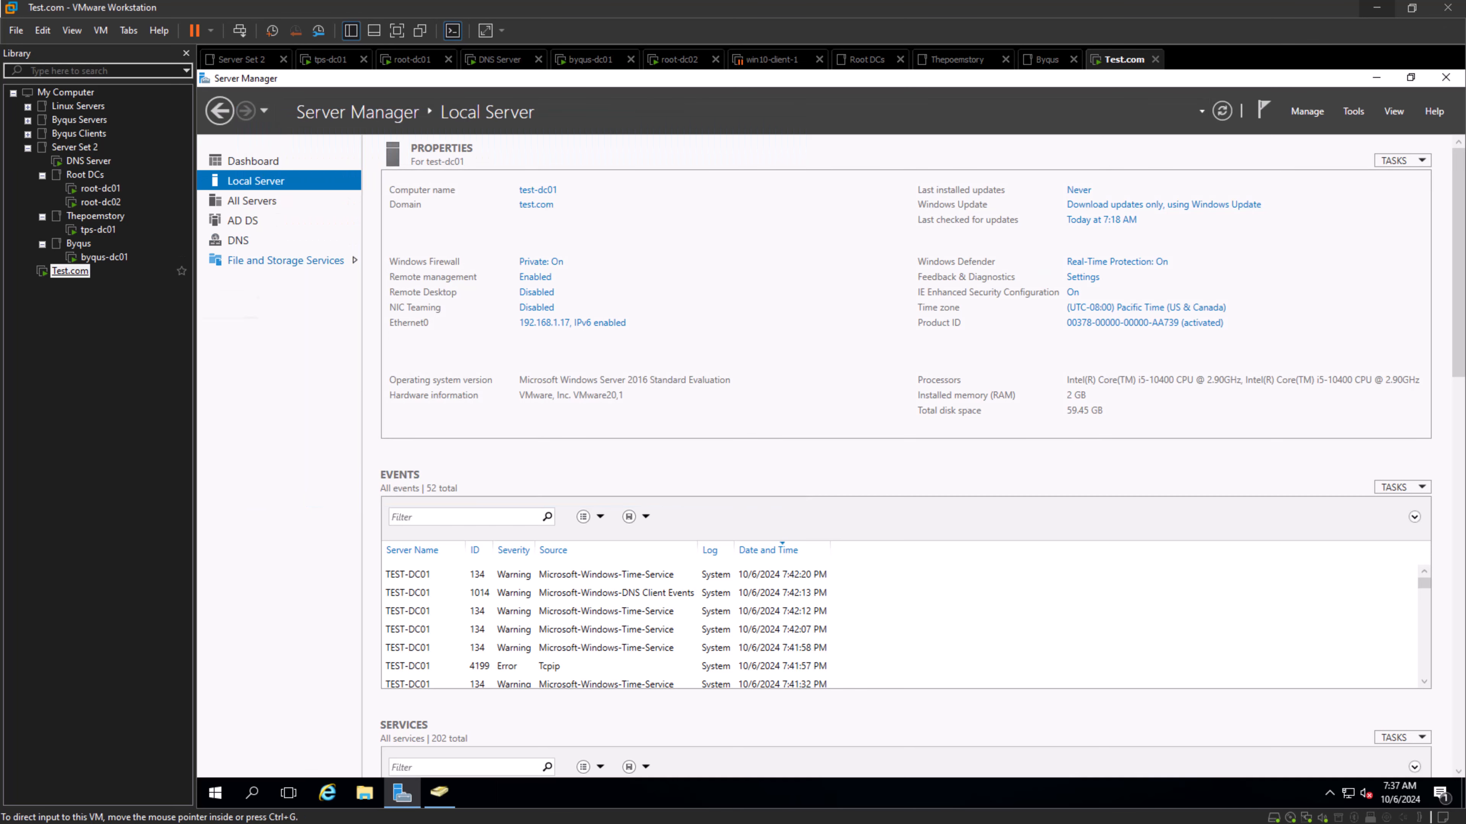
# - Close the open Active Directory Users and Computers console on test-dc01 and launch it again
pyautogui.click(439, 793)
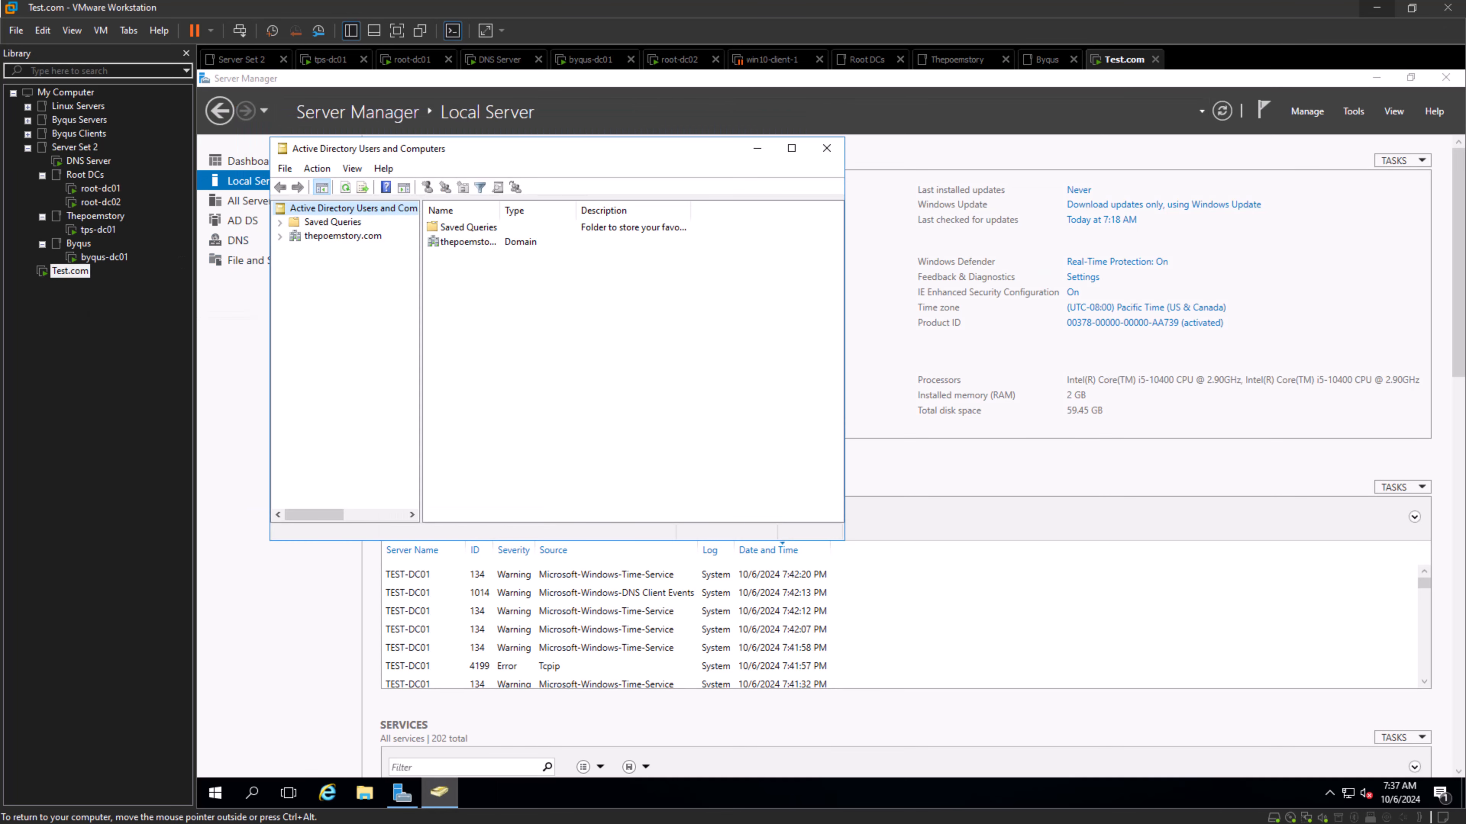
pyautogui.click(826, 148)
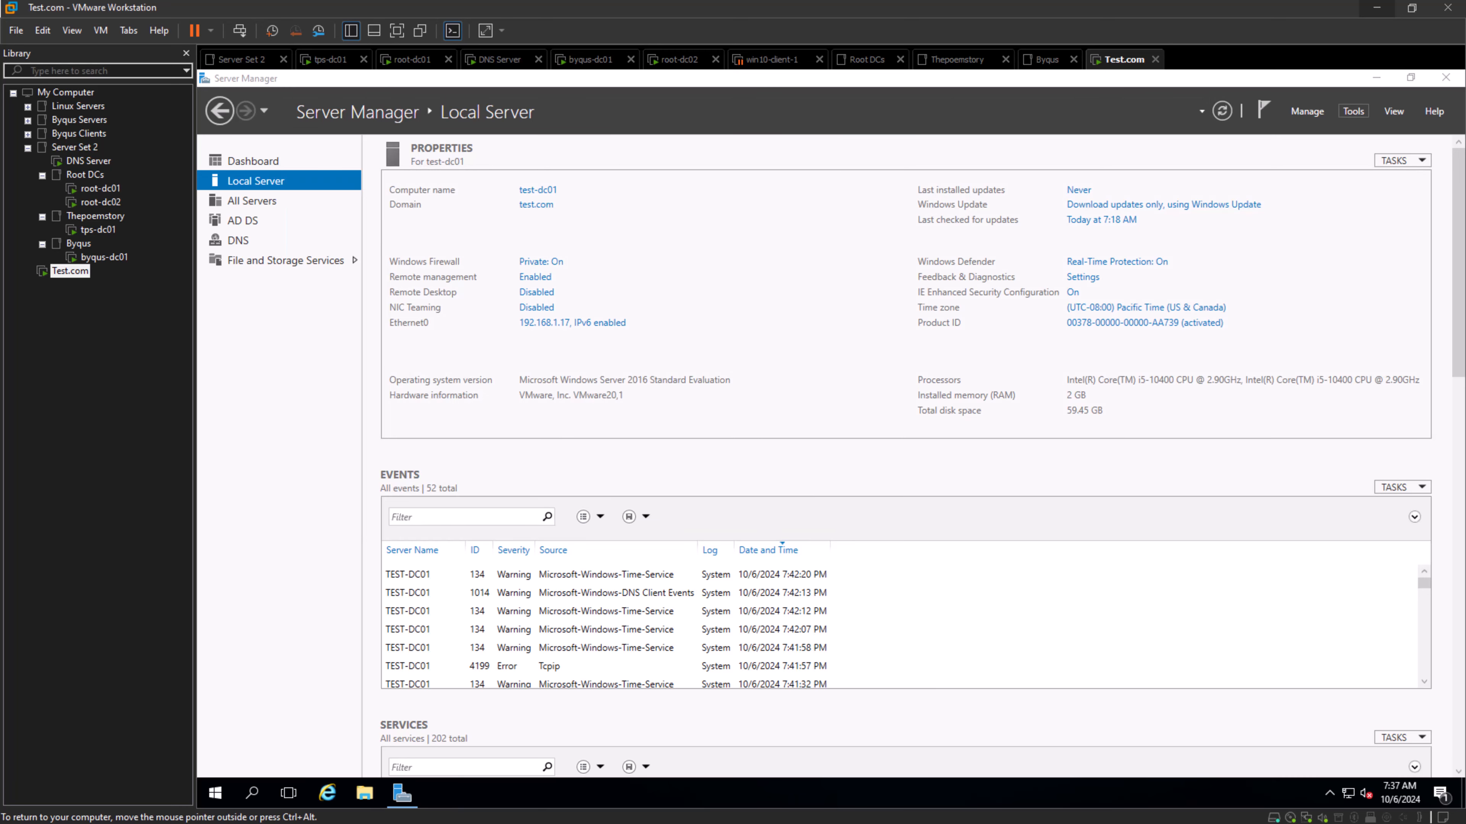
pyautogui.click(1353, 110)
pyautogui.click(1270, 197)
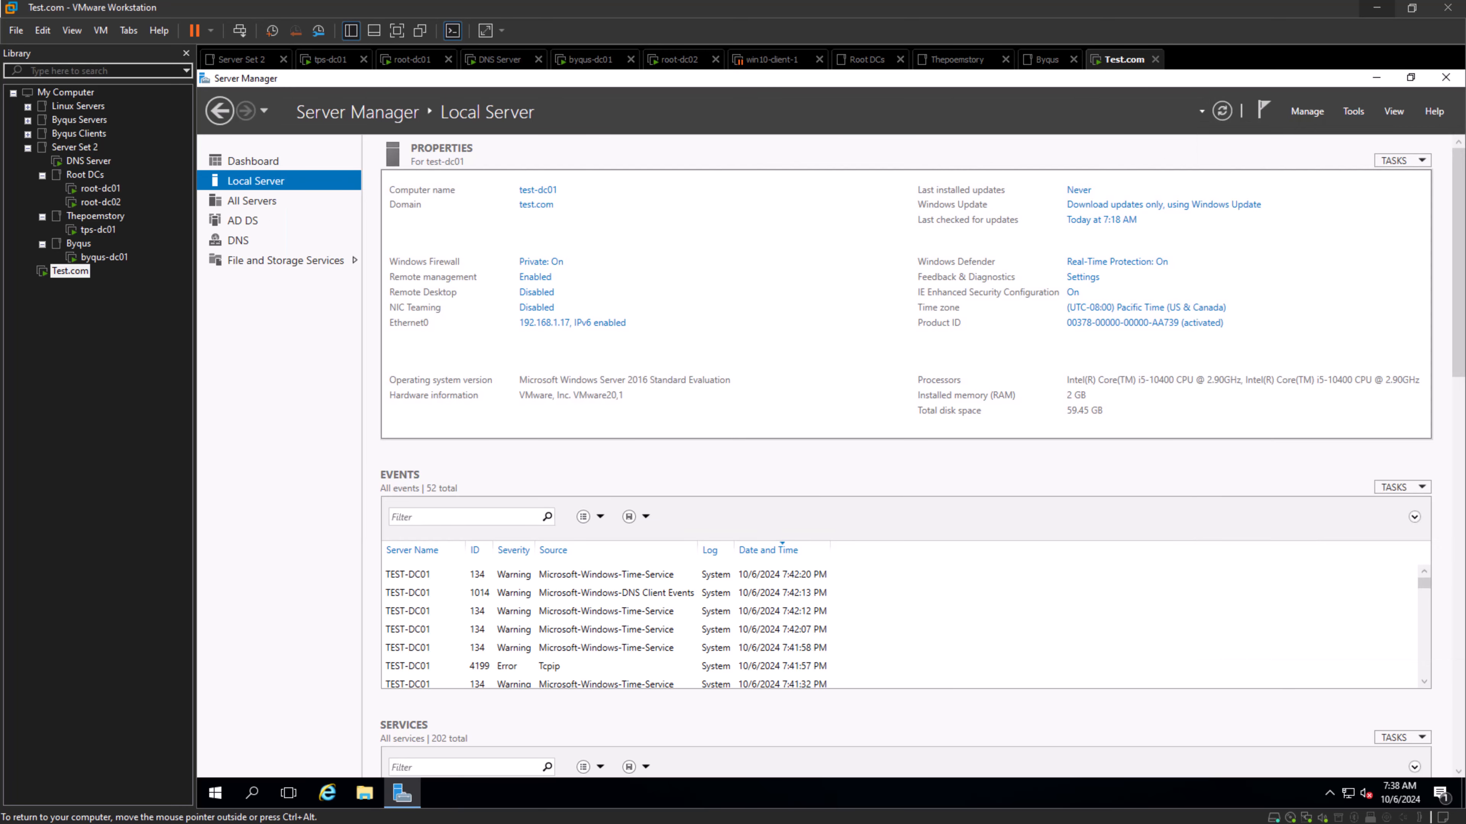
# - Change the domain of the Active Directory Users and Computers console on test-dc01 to root.local to check access
pyautogui.rightClick(321, 235)
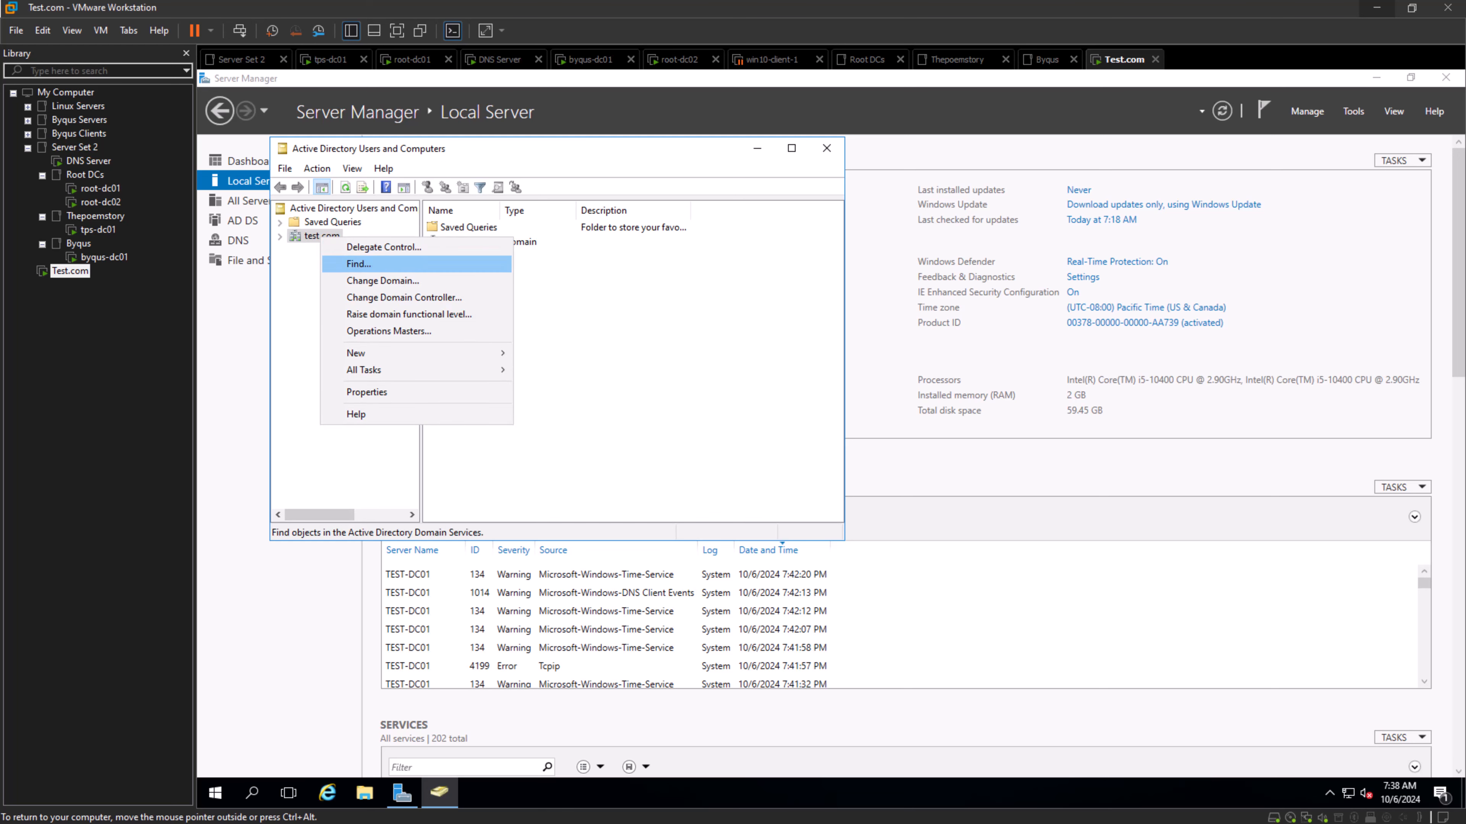
pyautogui.click(383, 281)
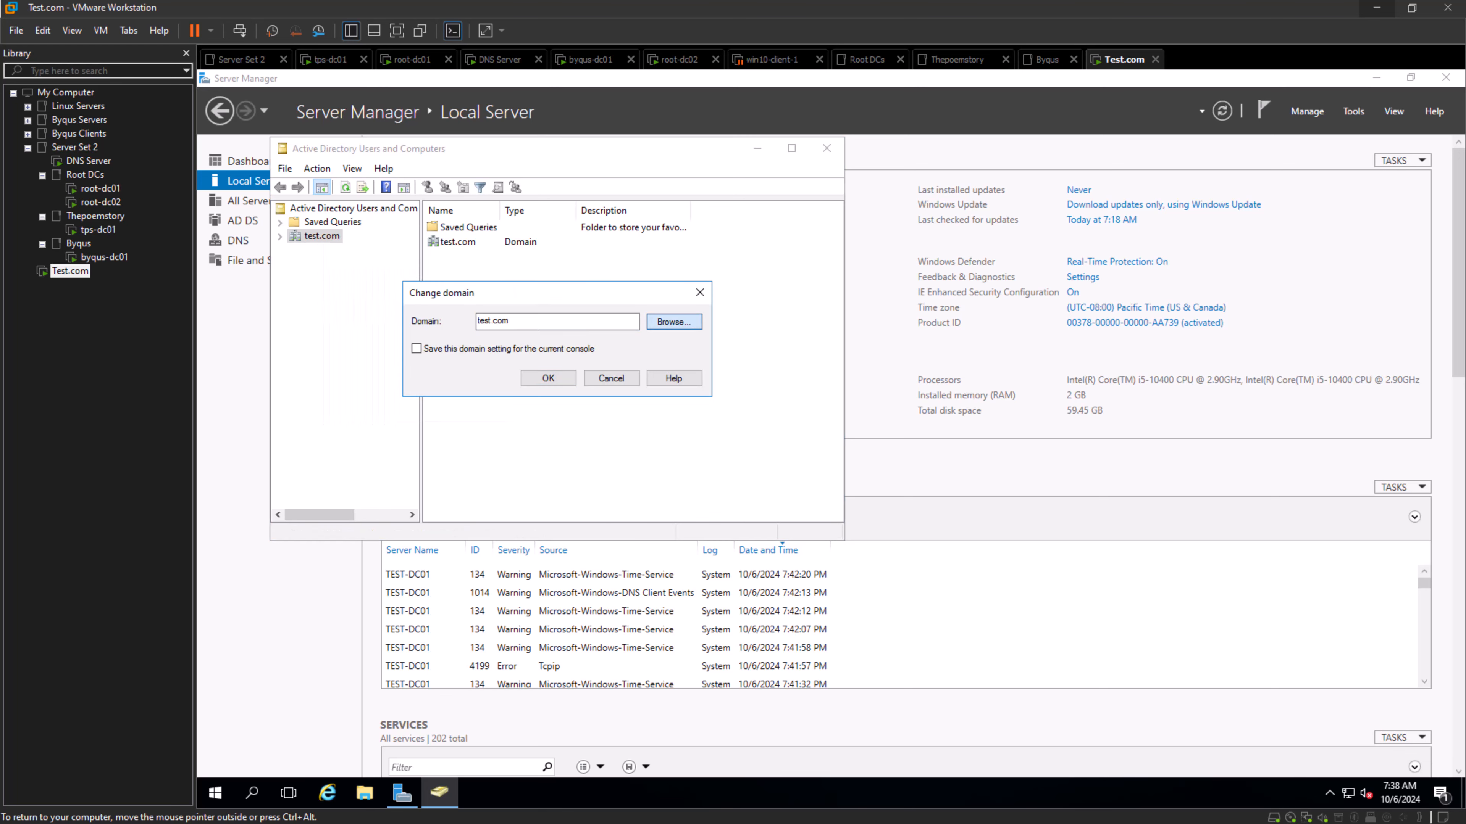
pyautogui.click(673, 322)
pyautogui.click(519, 409)
pyautogui.click(520, 396)
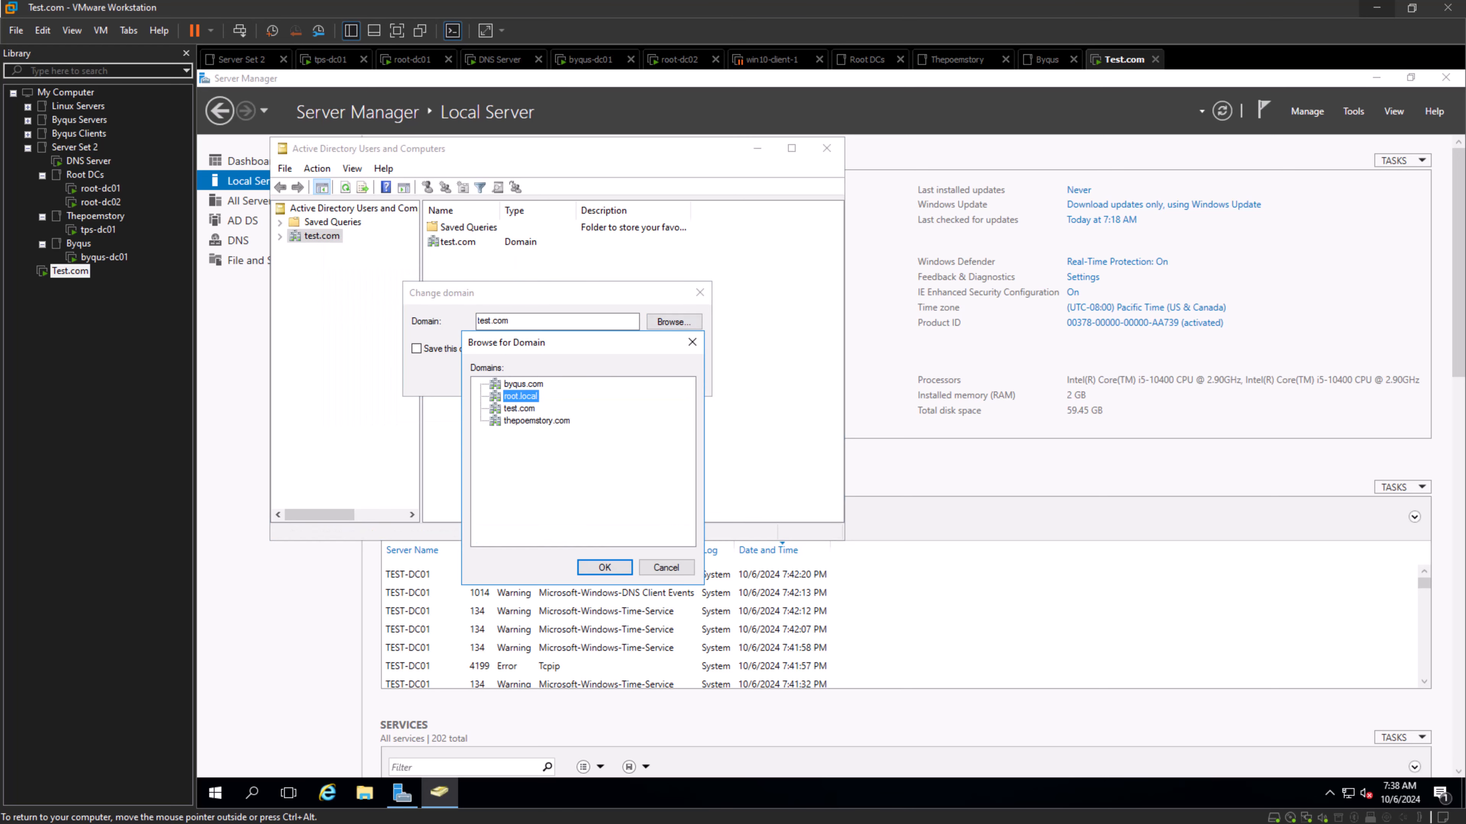
pyautogui.click(604, 568)
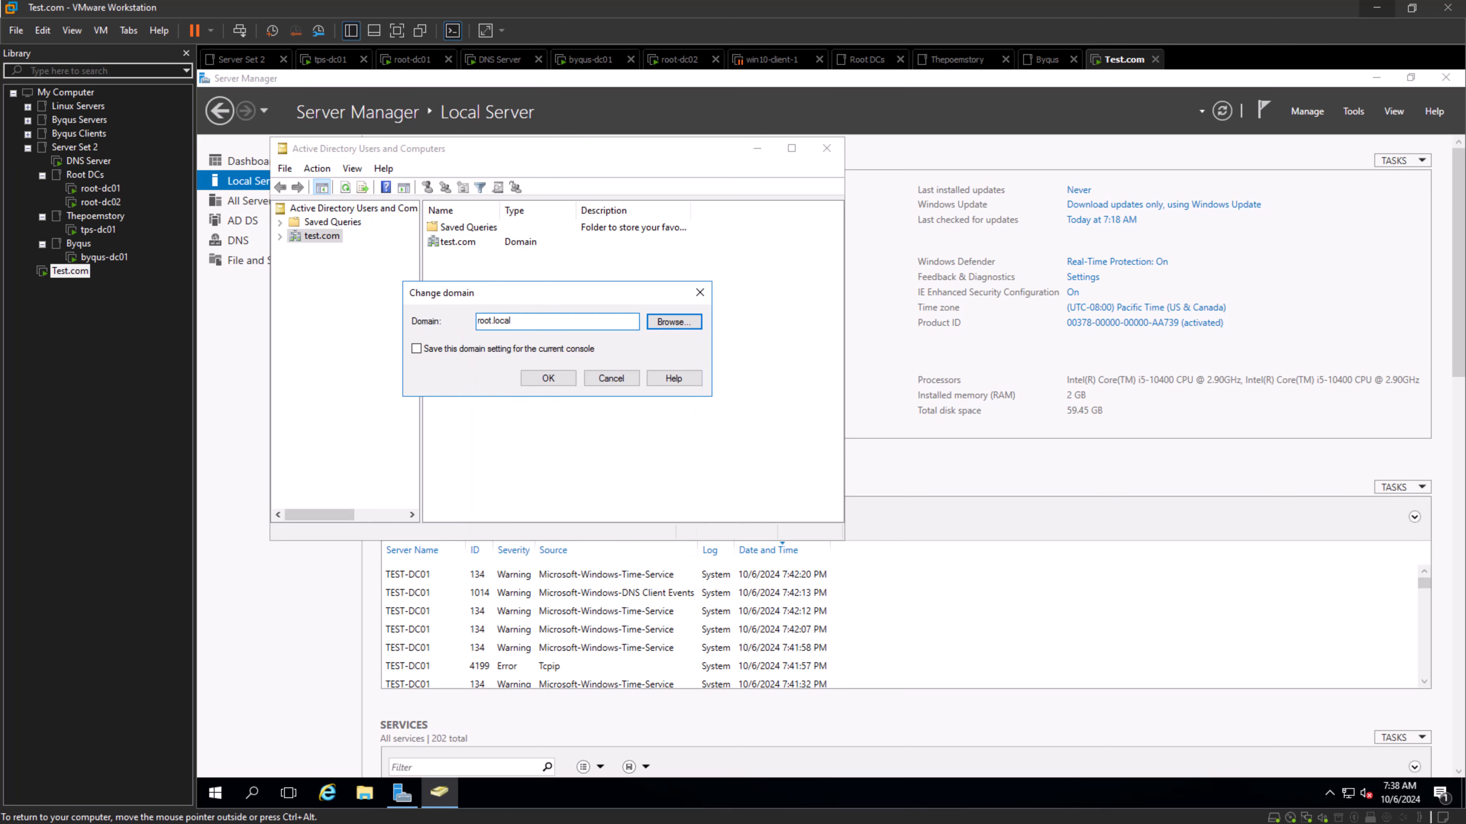
pyautogui.click(548, 378)
# - Change the console's domain to thepoemstory.com and display that domain's containers
pyautogui.rightClick(323, 236)
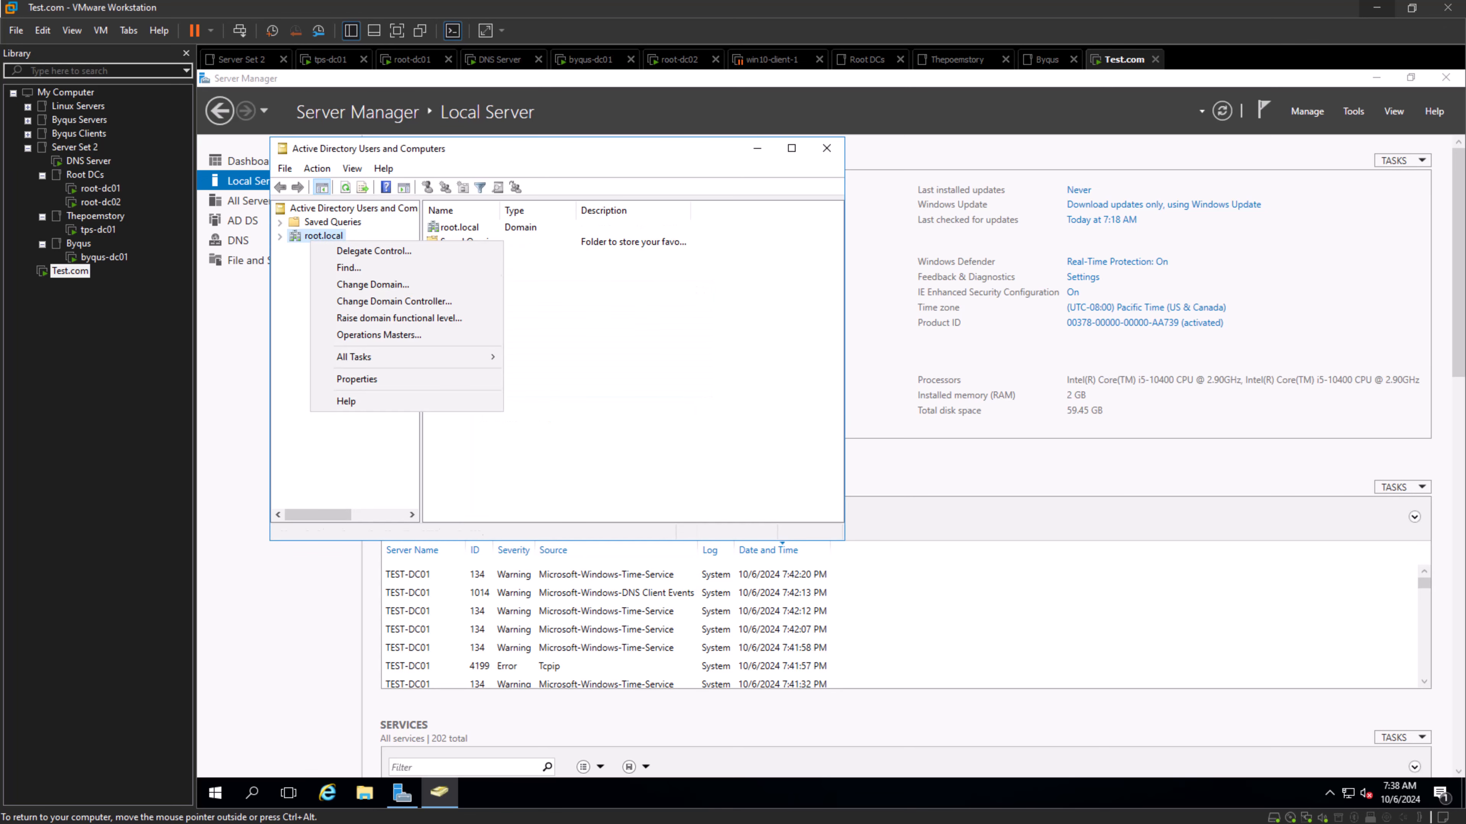
pyautogui.click(323, 281)
pyautogui.click(674, 323)
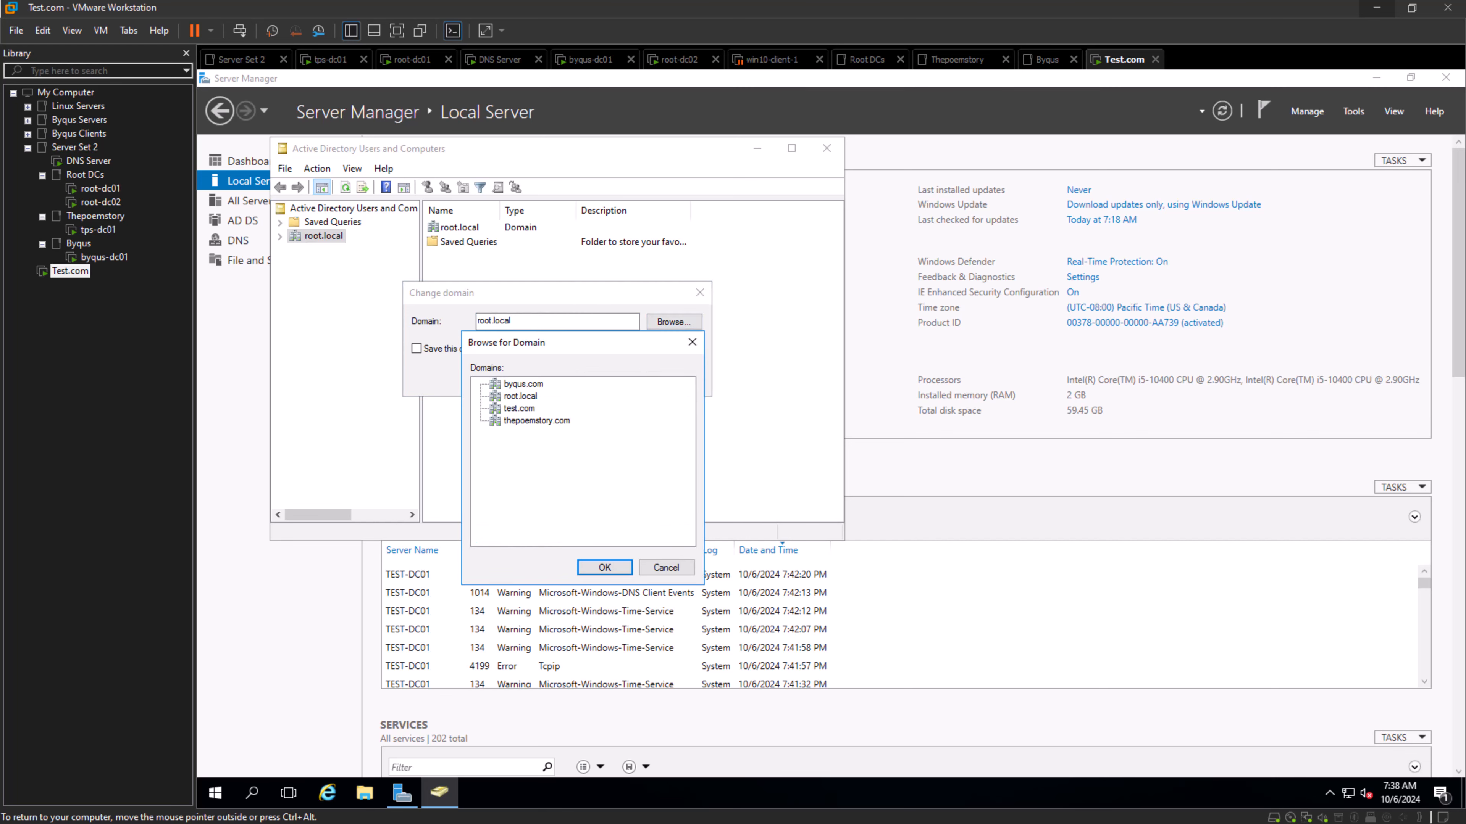
pyautogui.click(537, 421)
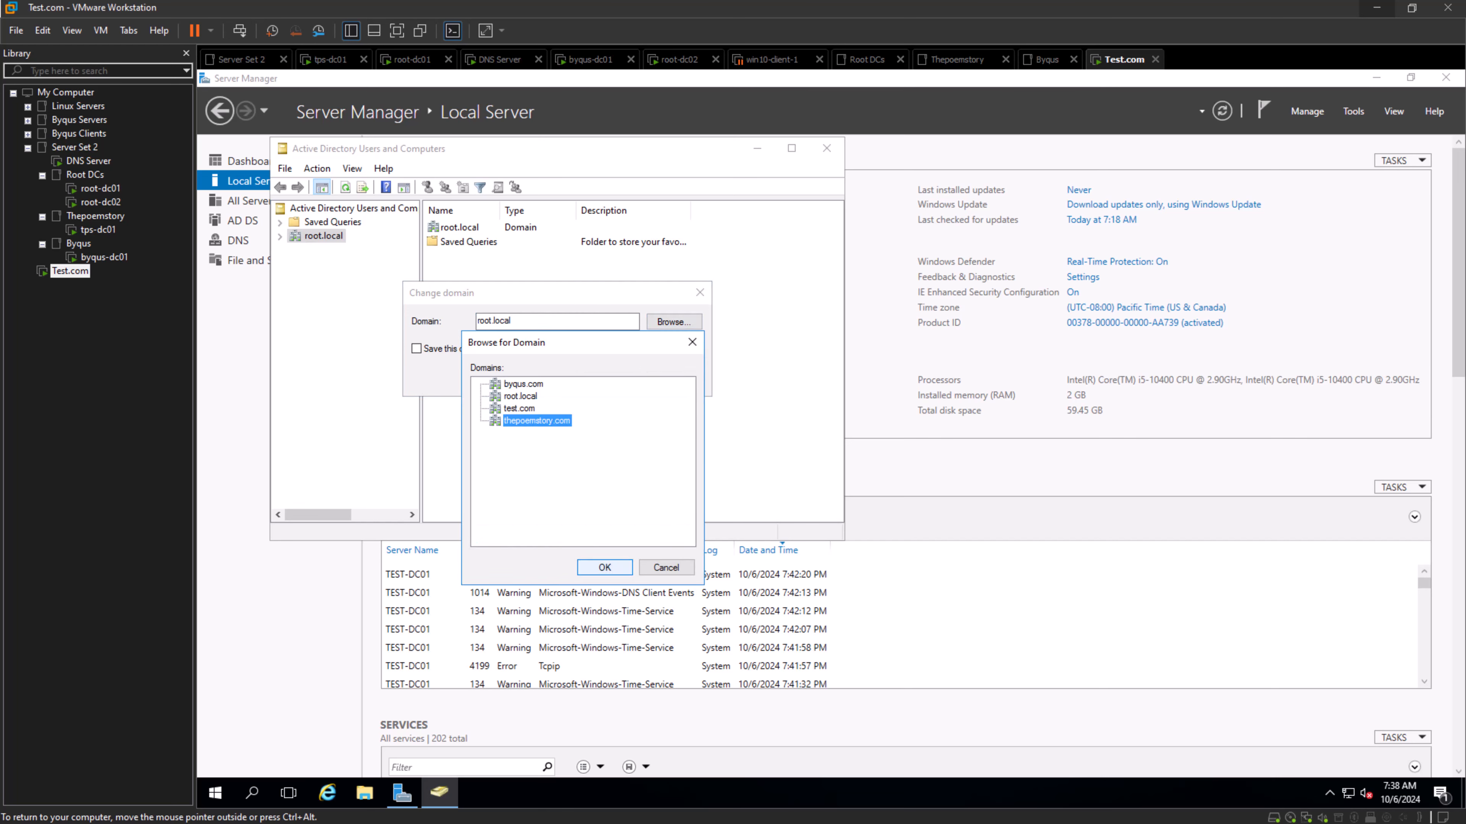
pyautogui.click(604, 568)
pyautogui.click(548, 379)
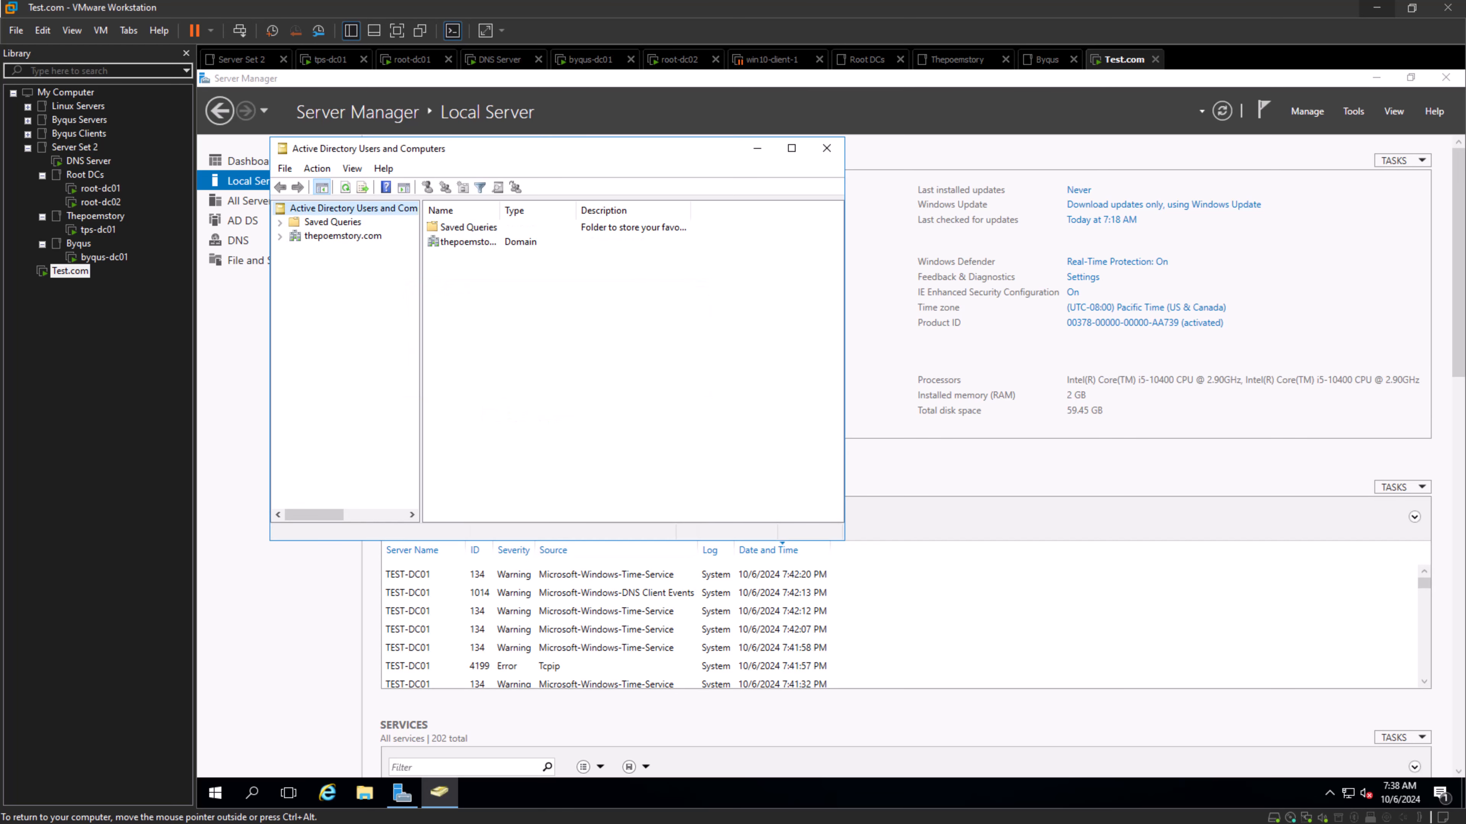
pyautogui.click(343, 237)
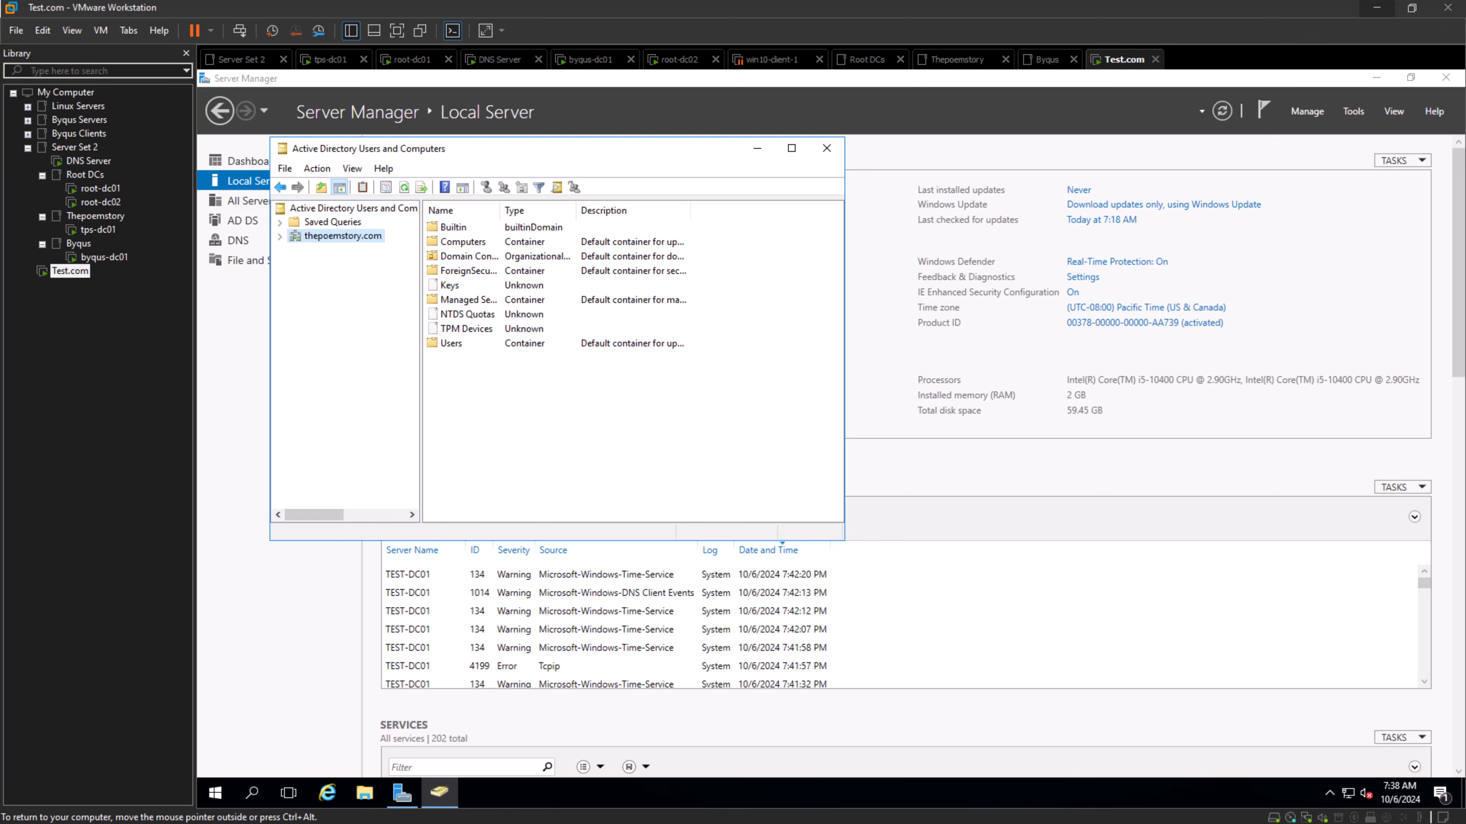
# - On byqus-dc01, connect Active Directory Users and Computers to test.com, expand the domain, and check the actions available on its Users container
pyautogui.click(95, 257)
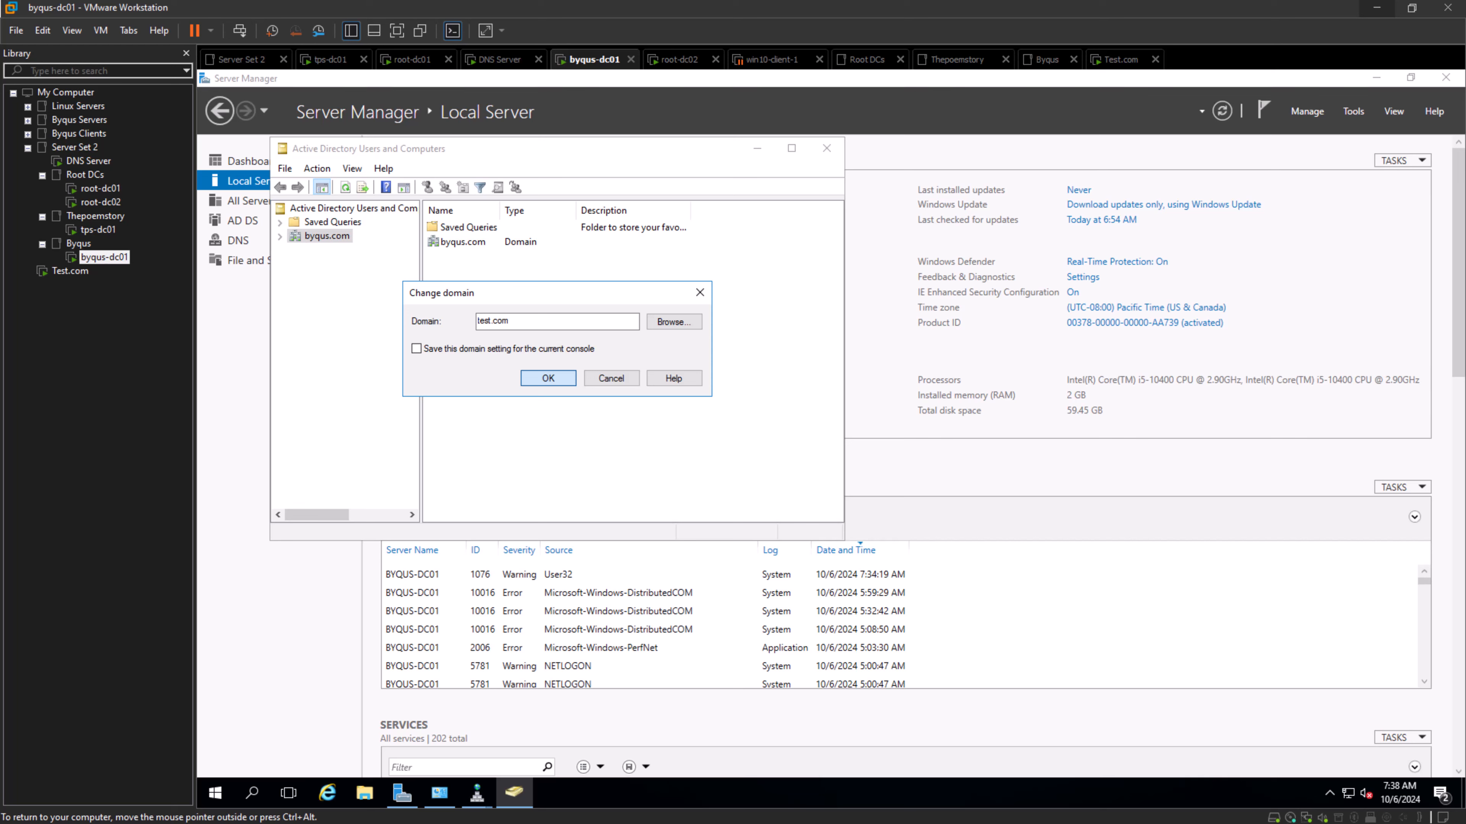
pyautogui.press('Return')
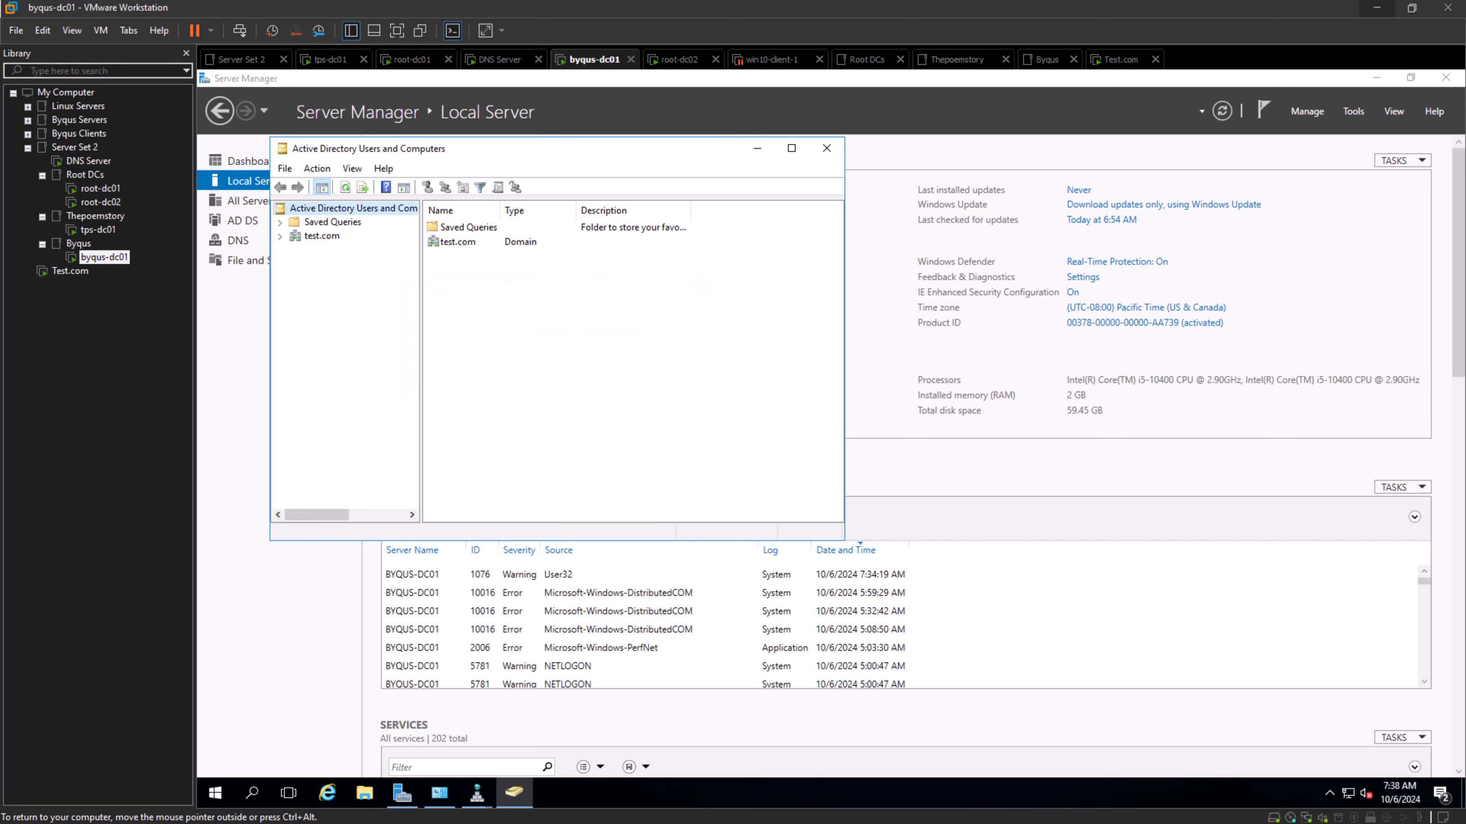
pyautogui.click(321, 236)
pyautogui.click(280, 236)
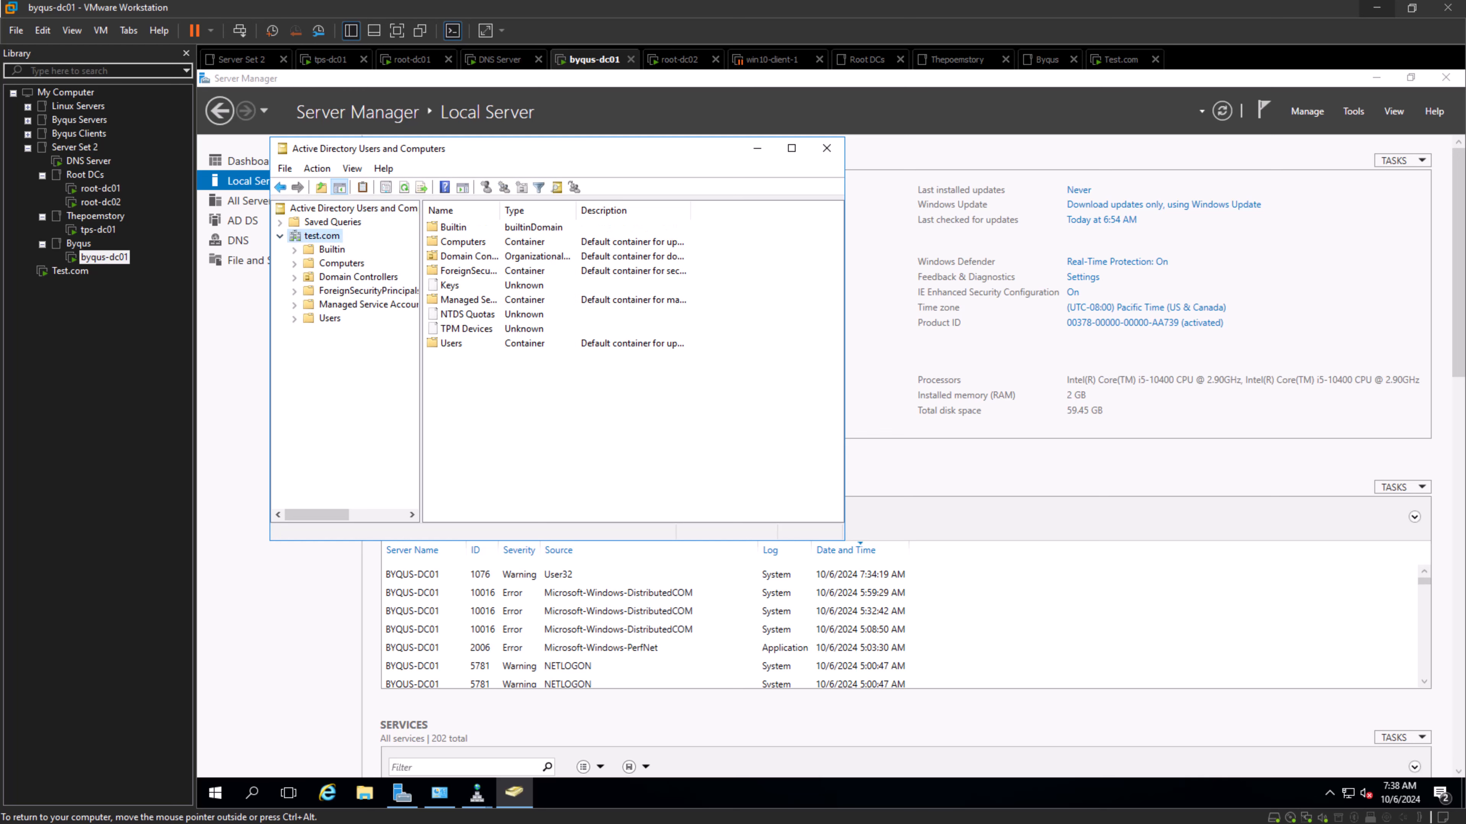
pyautogui.rightClick(324, 318)
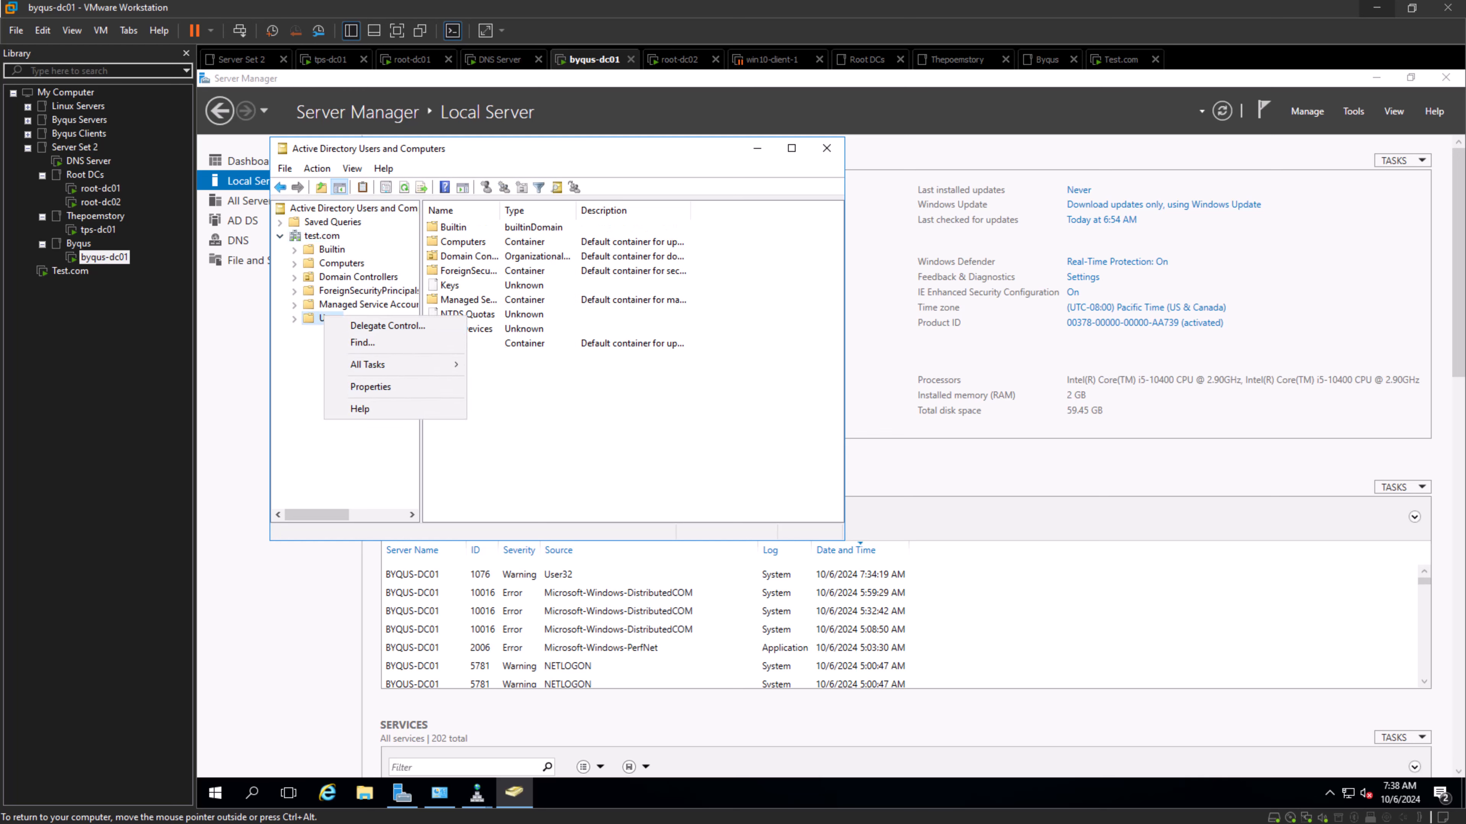
pyautogui.click(364, 450)
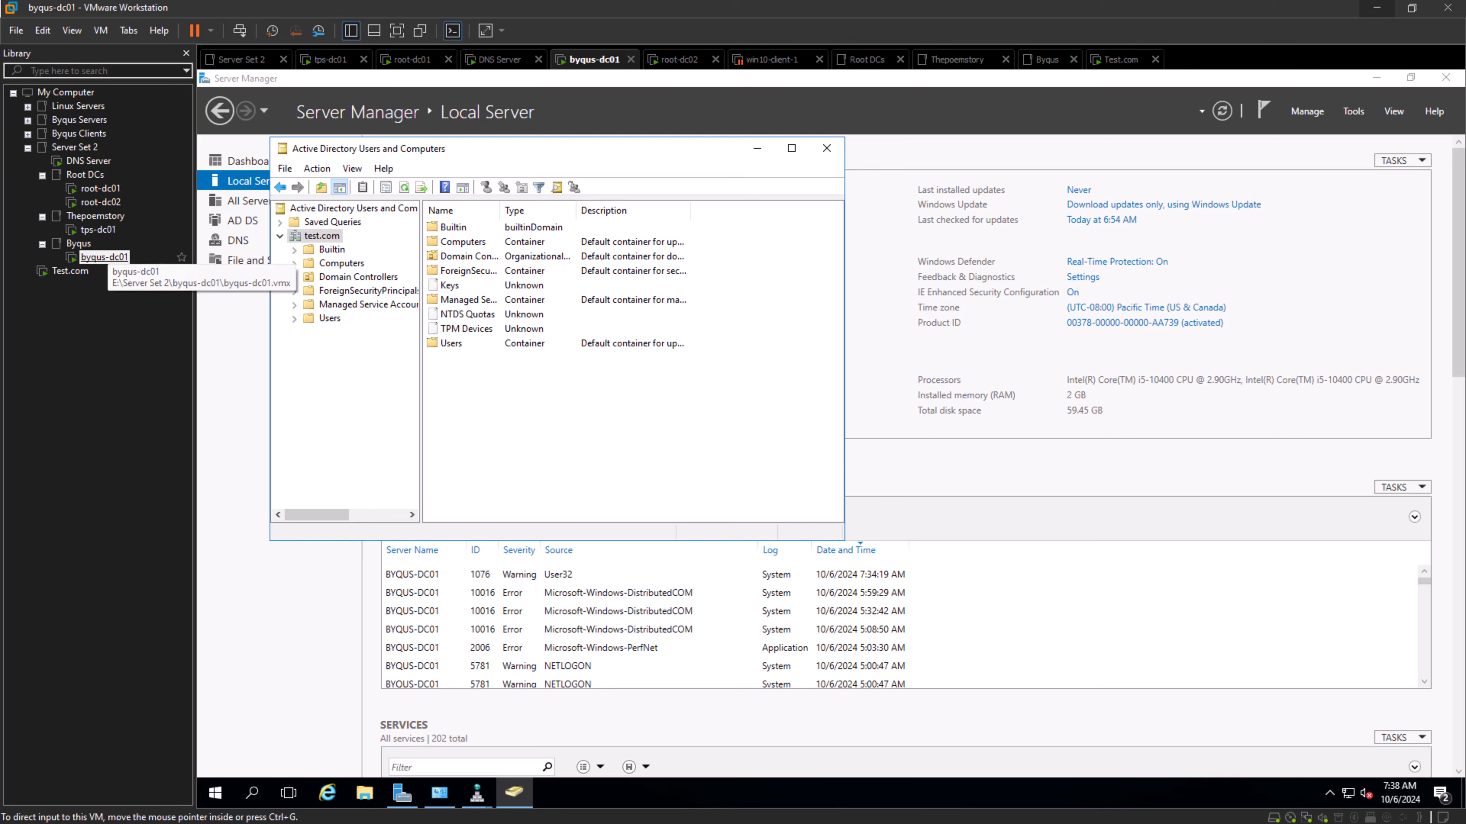
pyautogui.click(105, 256)
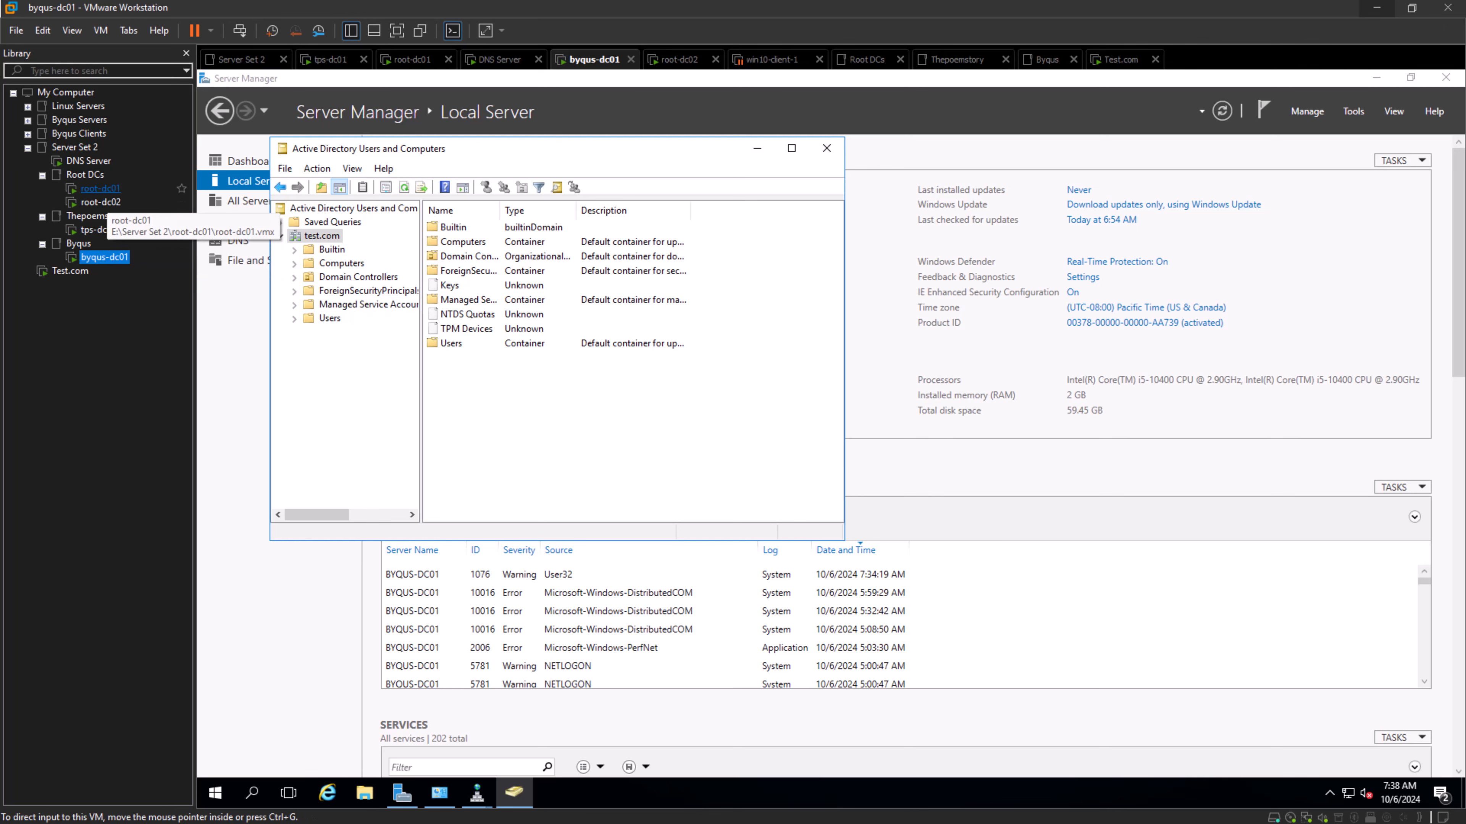
# - Switch to the root-dc01 virtual machine, unlock it, and sign in to the root administrator account with the account password
pyautogui.click(92, 188)
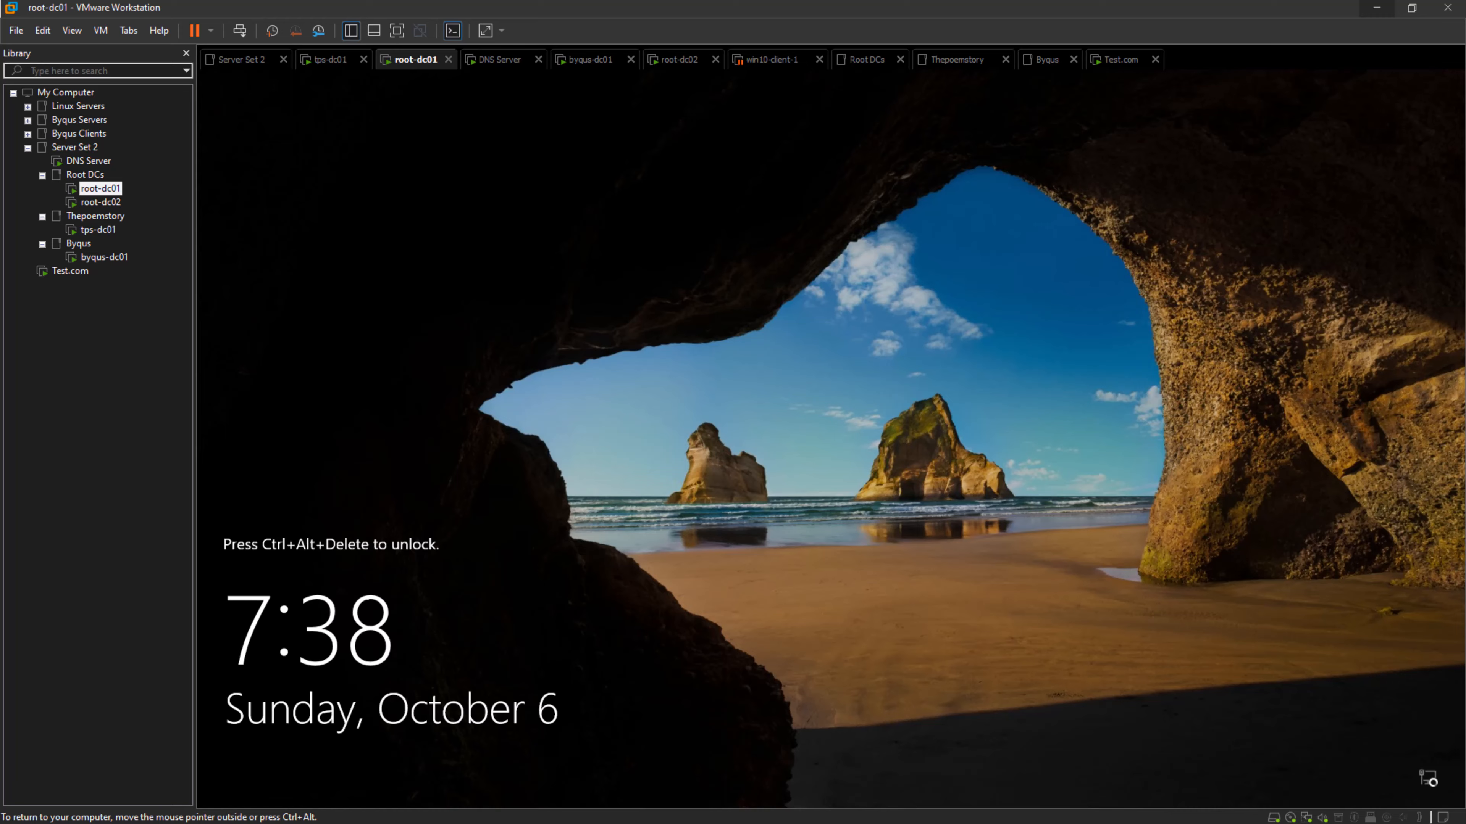
pyautogui.click(240, 30)
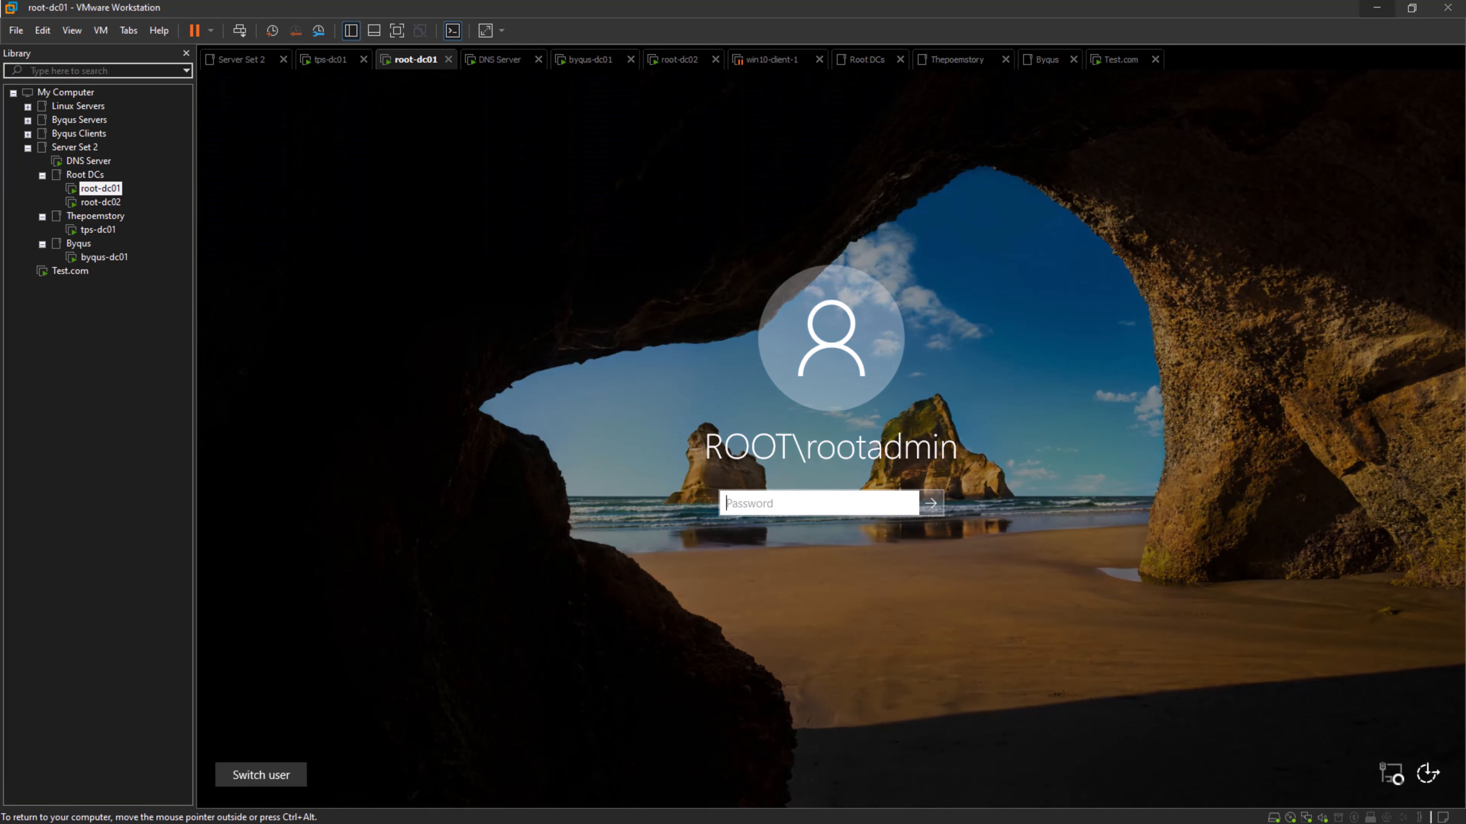
pyautogui.write('*********')
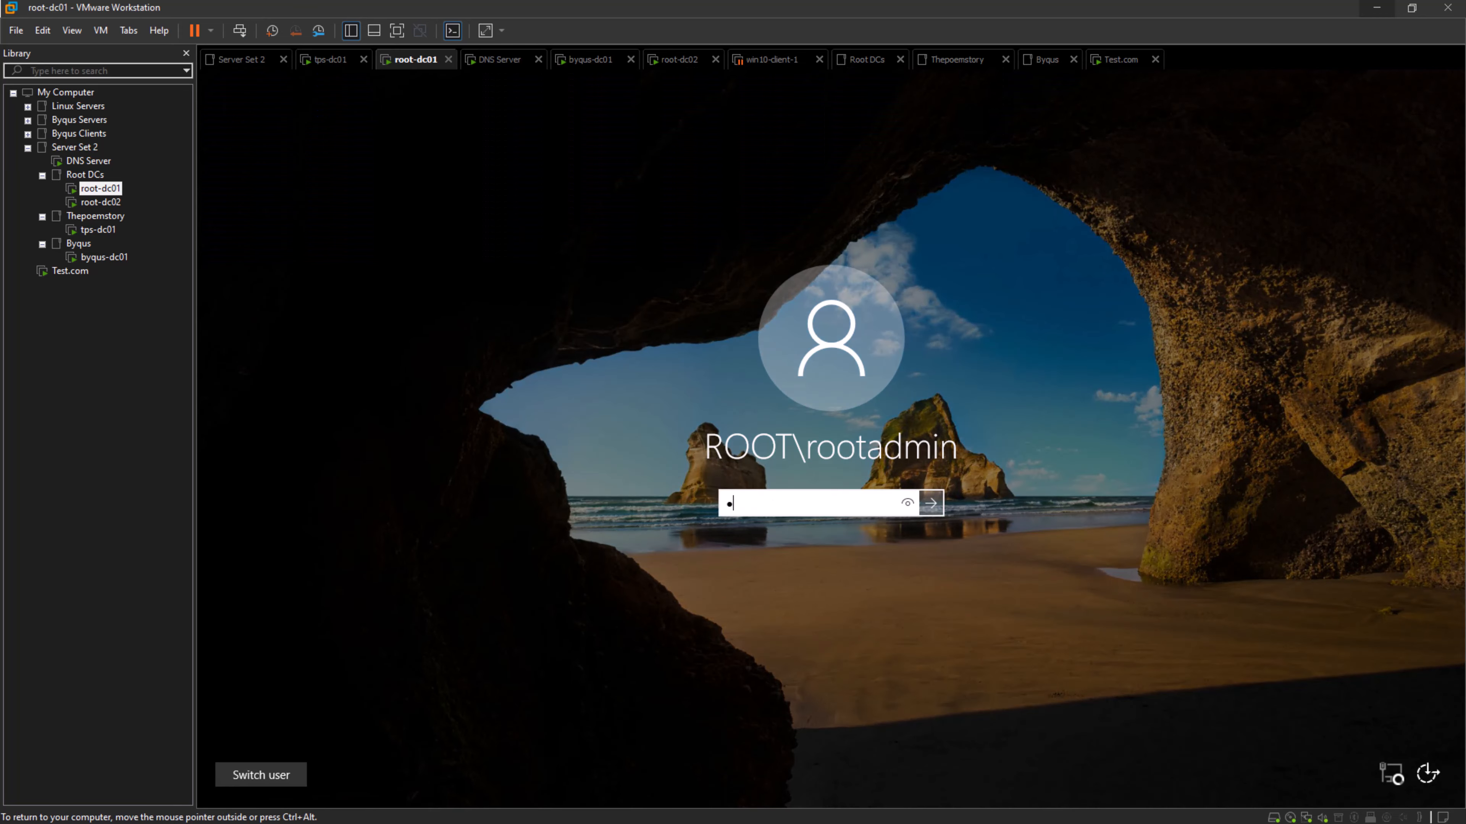
pyautogui.write('****')
pyautogui.press('Return')
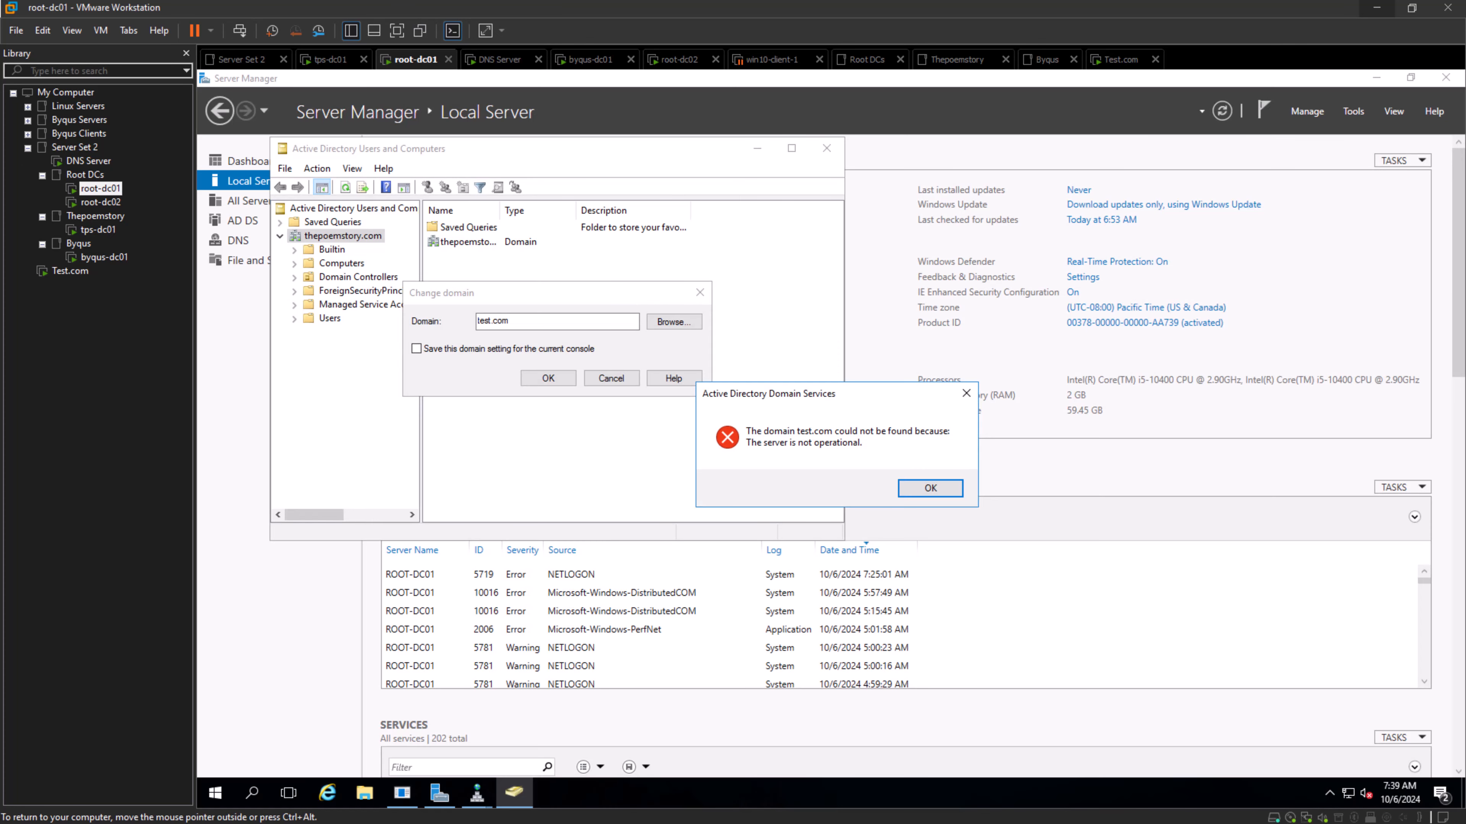
# - Dismiss the error, retry connecting the console to test.com, and expand the domain to check the actions available on its Users container
pyautogui.click(930, 489)
pyautogui.click(548, 378)
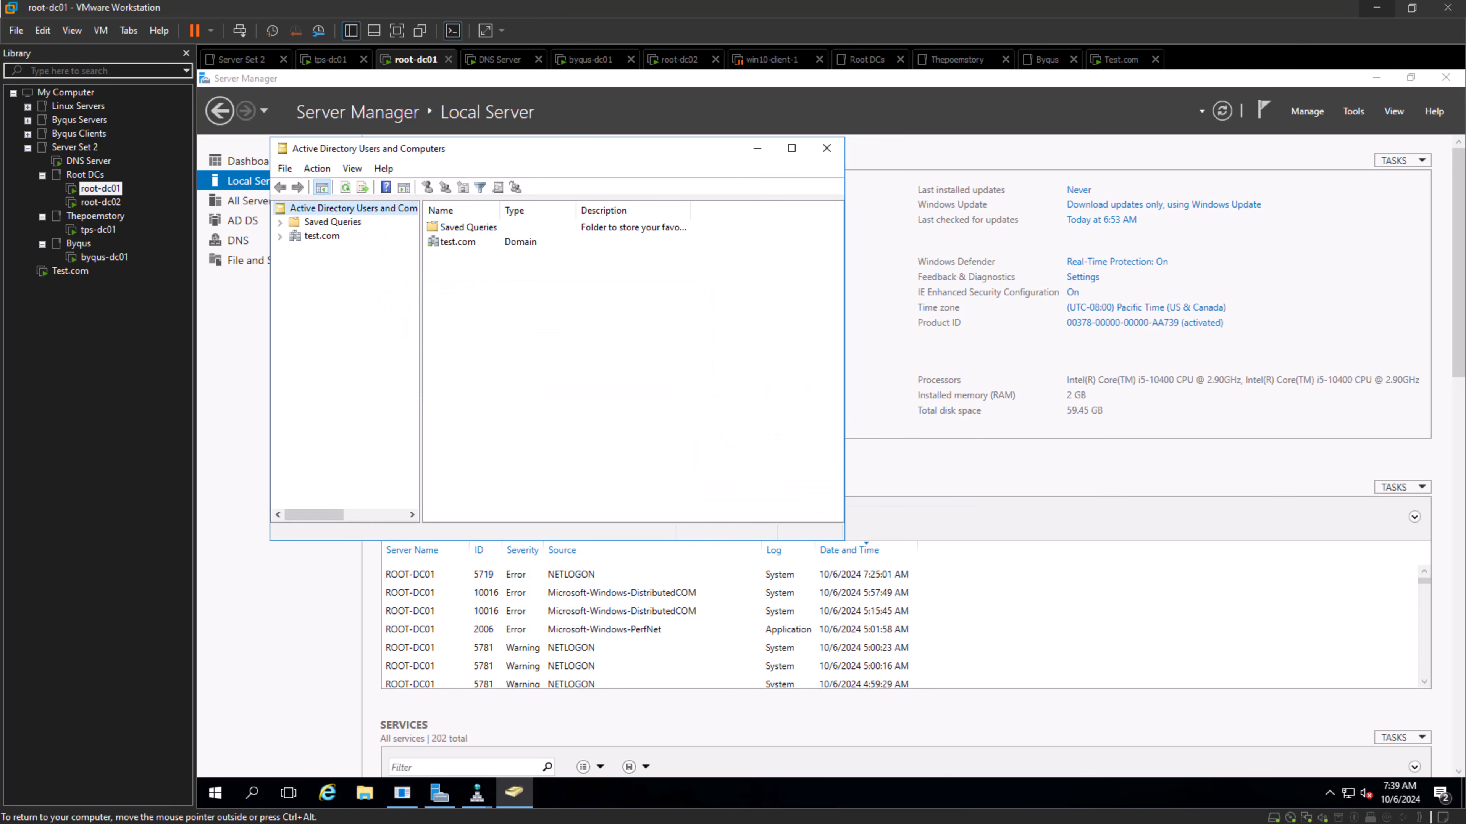
pyautogui.click(321, 236)
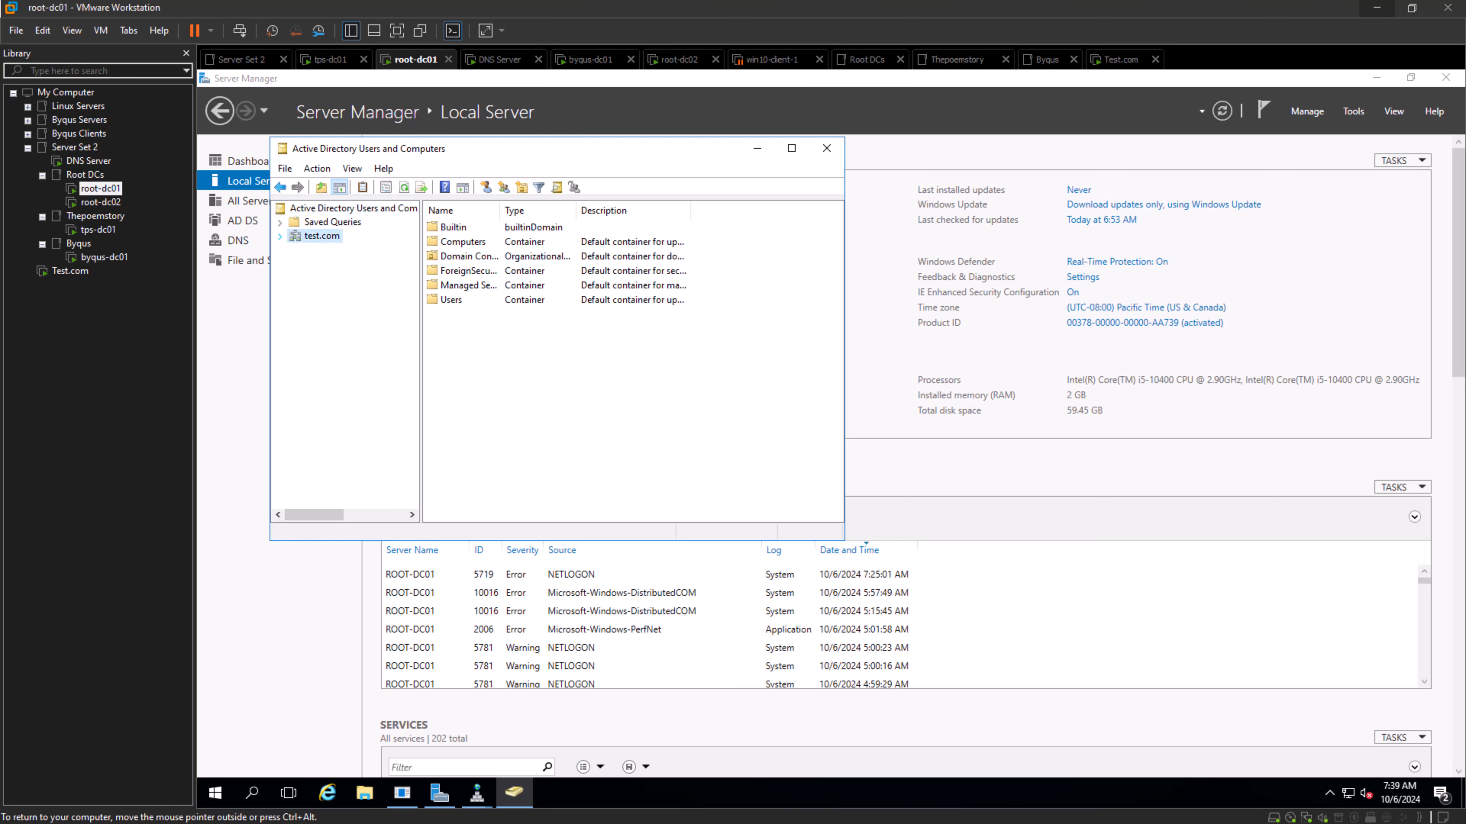
pyautogui.doubleClick(322, 236)
pyautogui.rightClick(326, 318)
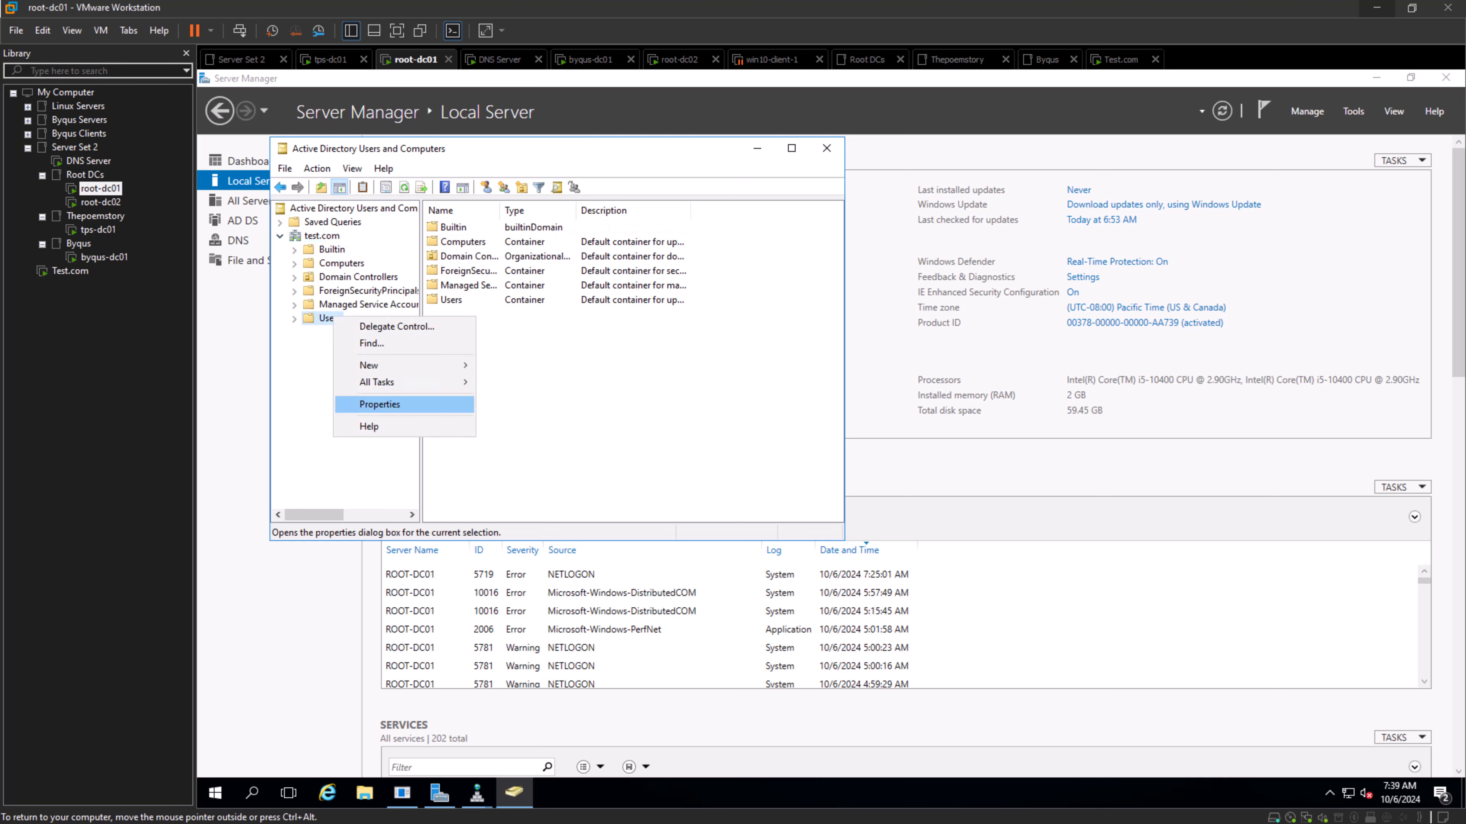
pyautogui.moveTo(369, 365)
pyautogui.click(507, 534)
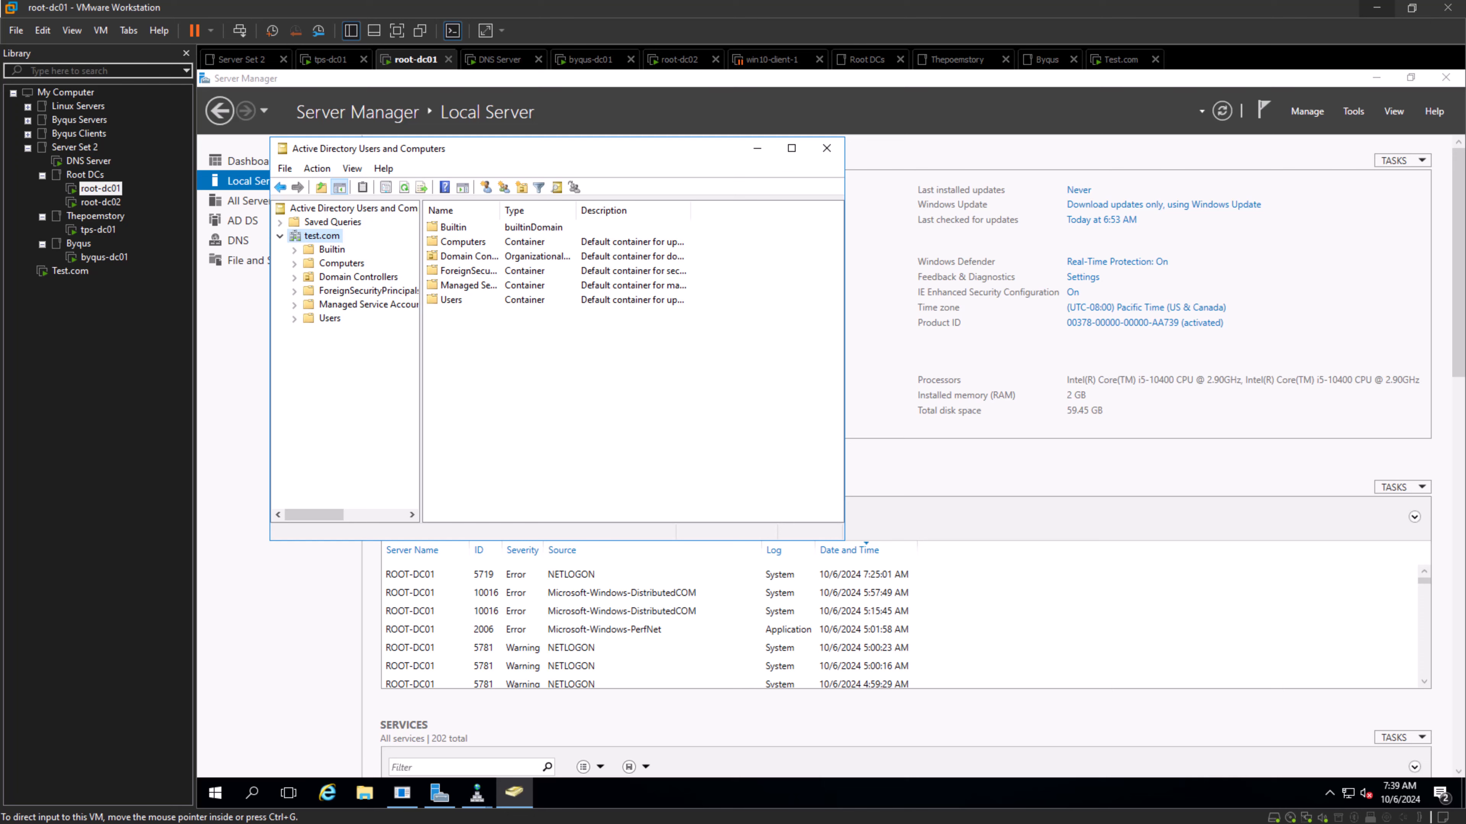
# - Switch to the Notepad notes and append "Domains and Trusts" to the Active Directory roles and User Management line
pyautogui.hotkey('alt', 'Tab')
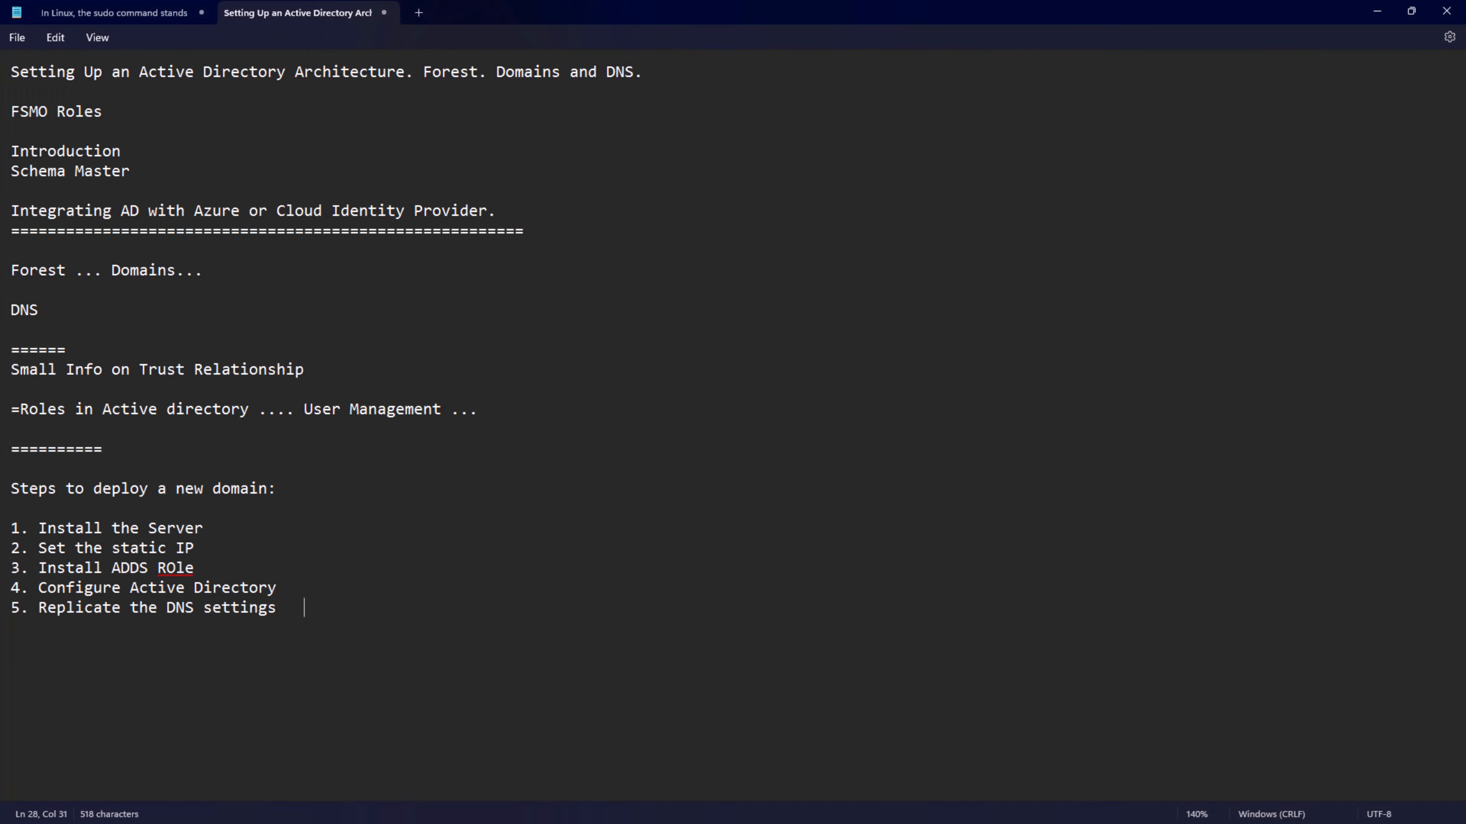
pyautogui.moveTo(20, 409); pyautogui.dragTo(497, 429)
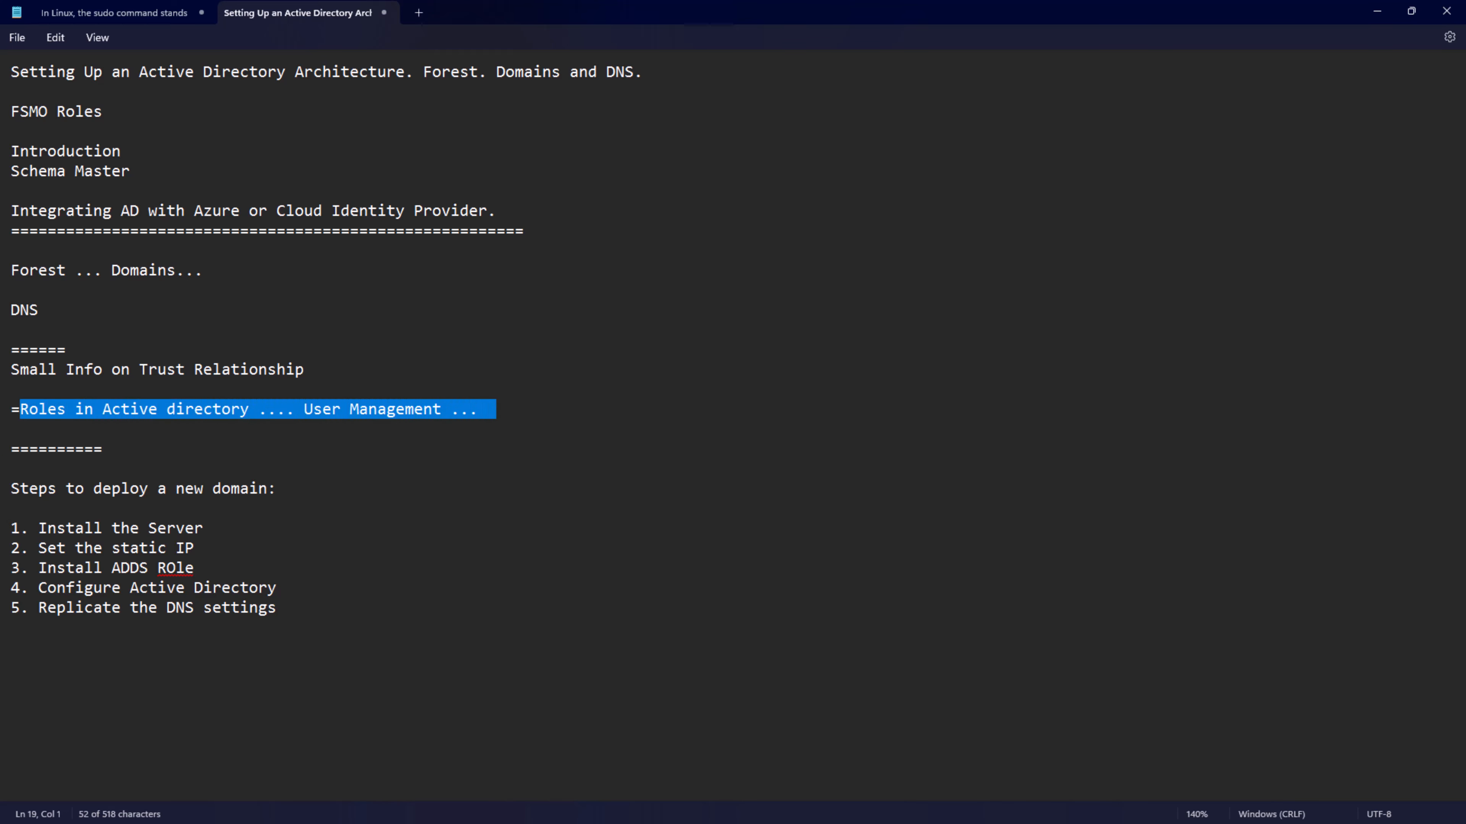
pyautogui.click(488, 409)
pyautogui.write('Activ')
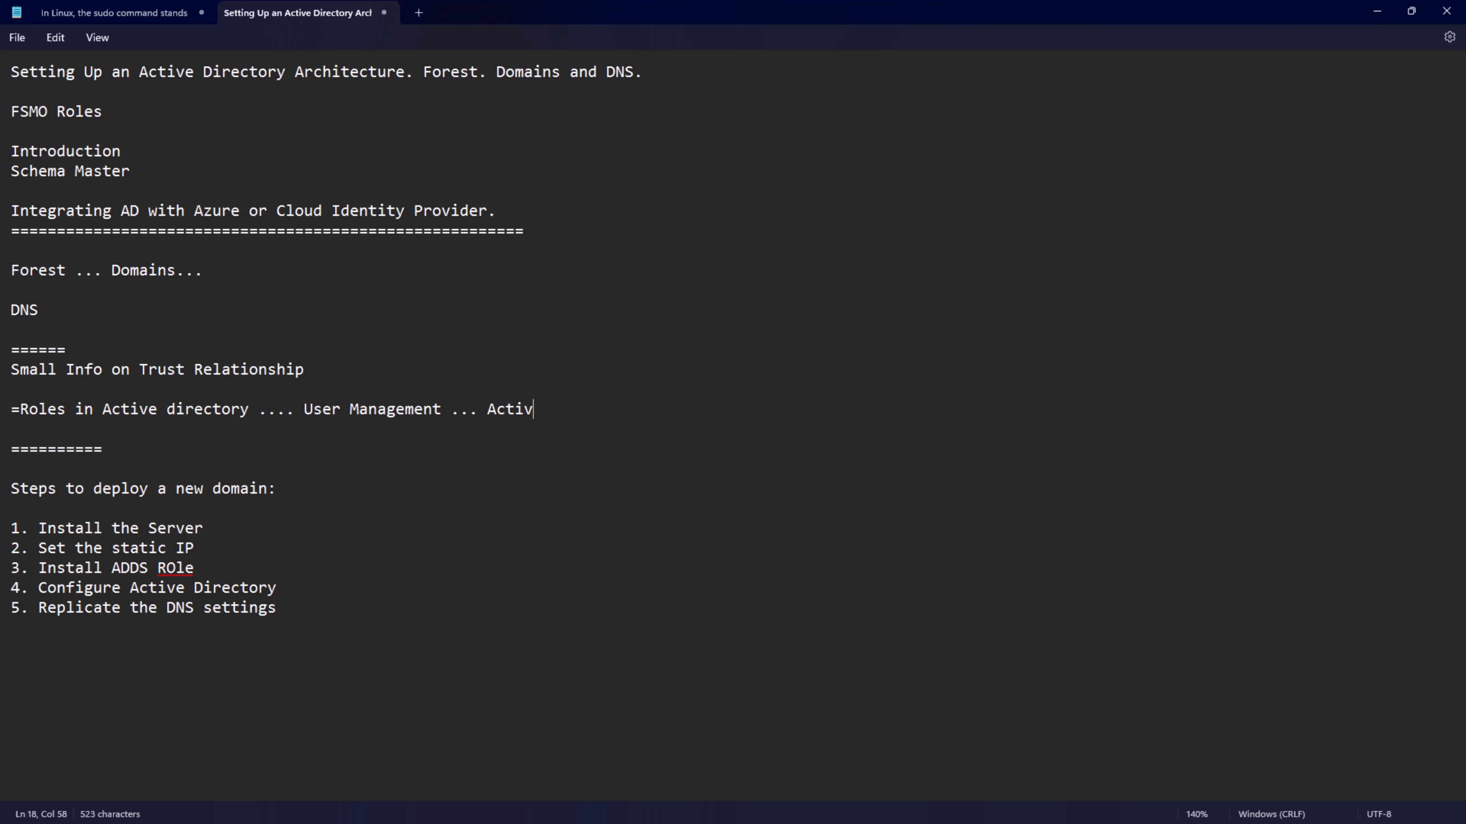
pyautogui.write('e Directory')
pyautogui.write(' Tru')
pyautogui.press('BackSpace')
pyautogui.press('BackSpace')
pyautogui.press('BackSpace')
pyautogui.press('BackSpace')
pyautogui.press('BackSpace')
pyautogui.press('BackSpace')
pyautogui.press('BackSpace')
pyautogui.press('BackSpace')
pyautogui.press('BackSpace')
pyautogui.press('BackSpace')
pyautogui.press('BackSpace')
pyautogui.press('BackSpace')
pyautogui.press('BackSpace')
pyautogui.press('BackSpace')
pyautogui.press('BackSpace')
pyautogui.press('BackSpace')
pyautogui.press('BackSpace')
pyautogui.press('BackSpace')
pyautogui.press('BackSpace')
pyautogui.press('BackSpace')
pyautogui.write('Domains and Trusts')
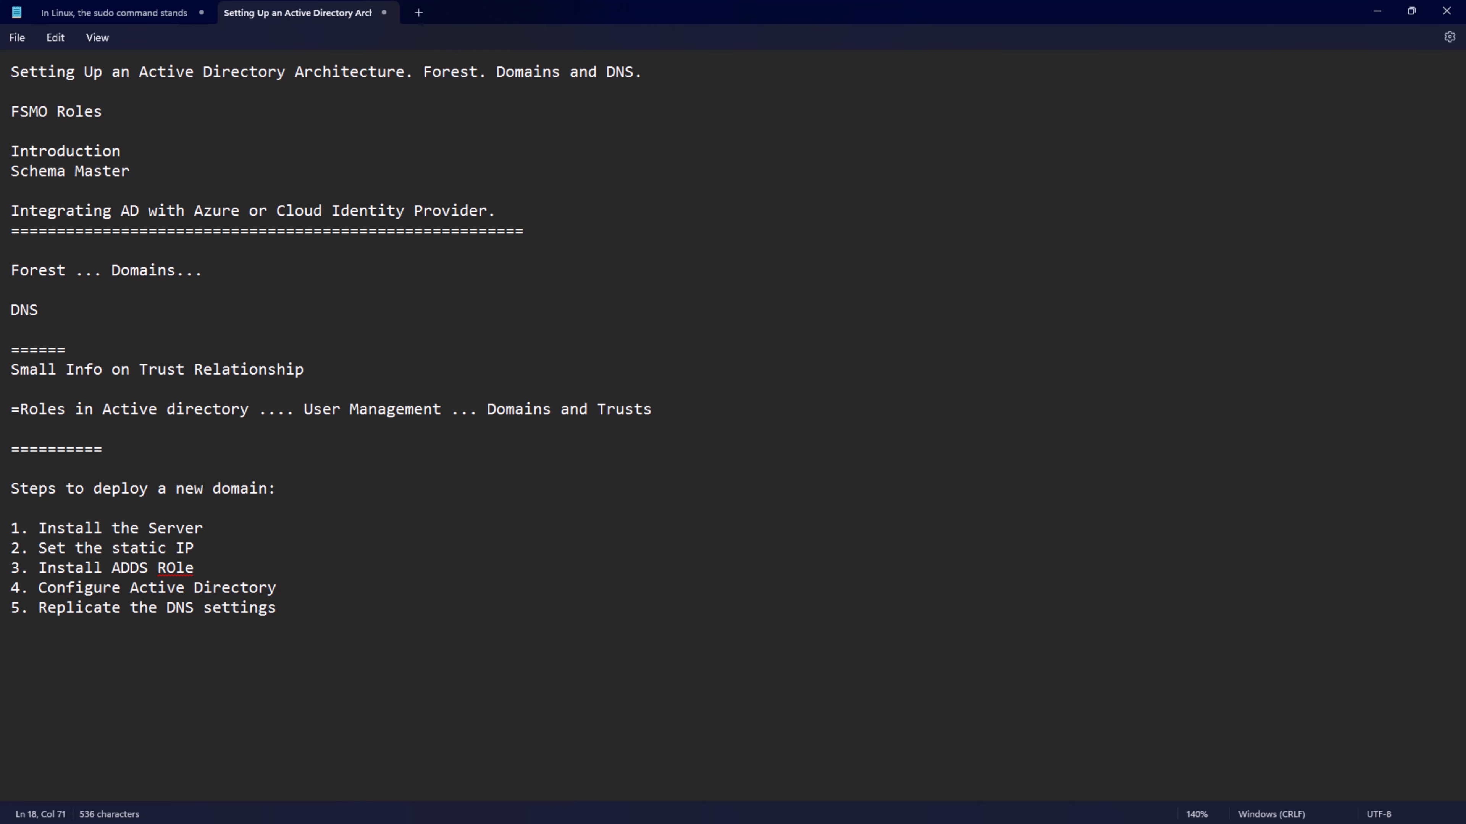
# - Add a separator line of equals signs below the "Replicate the DNS settings" step, followed by a blank line
pyautogui.click(12, 627)
pyautogui.write('====================')
pyautogui.press('Return')
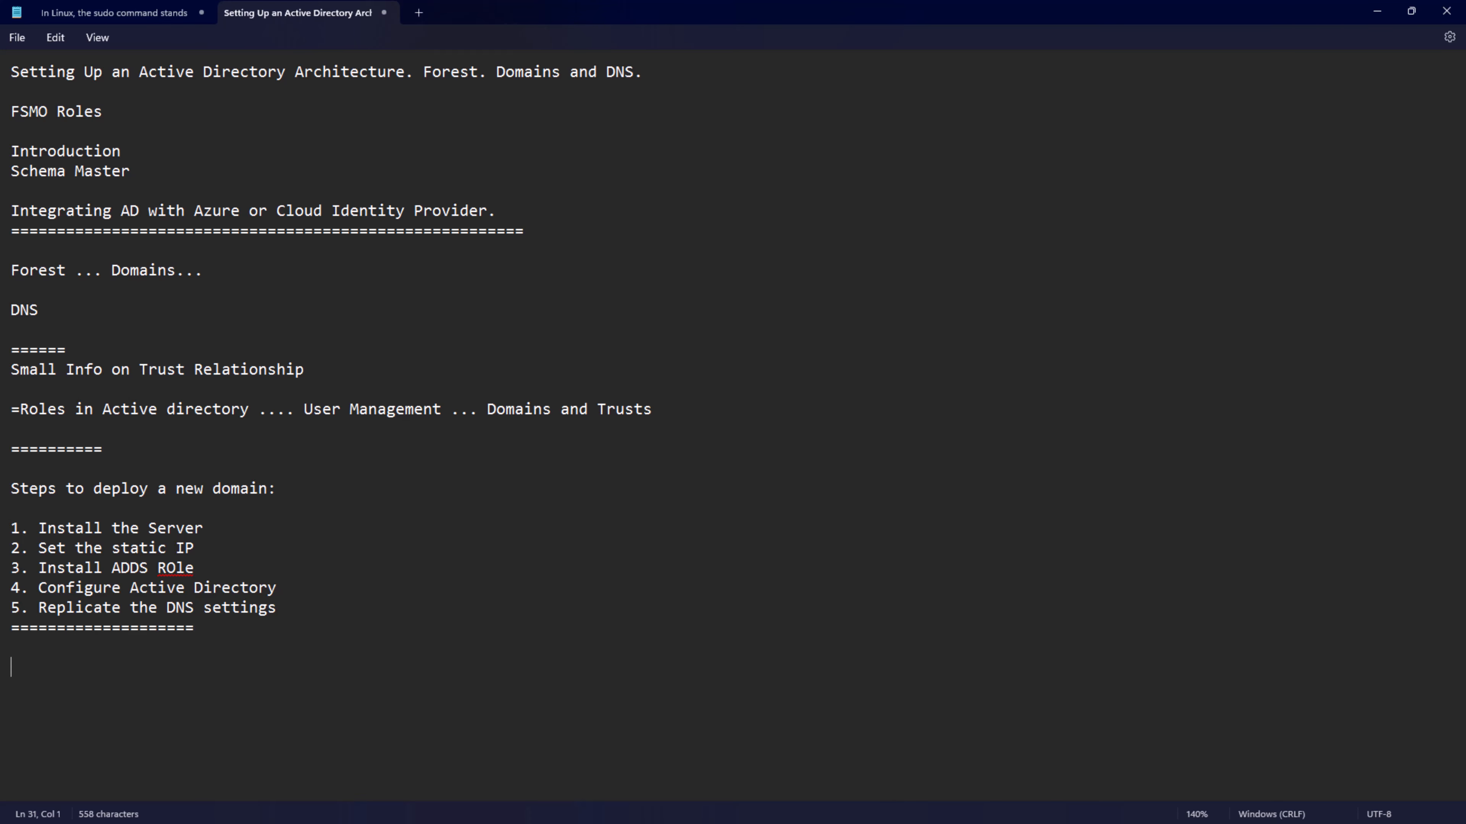
pyautogui.click(1377, 10)
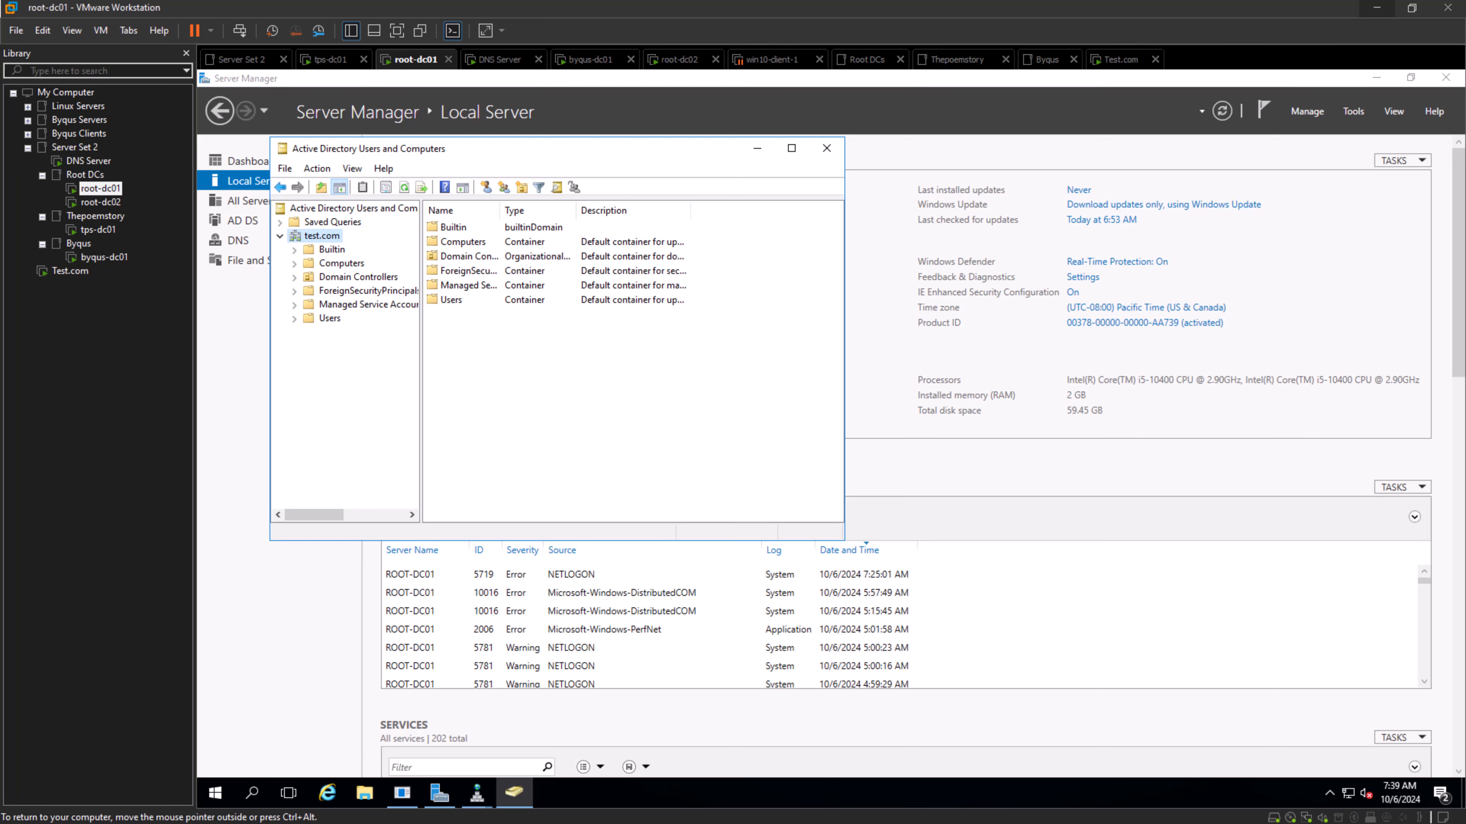
pyautogui.click(992, 468)
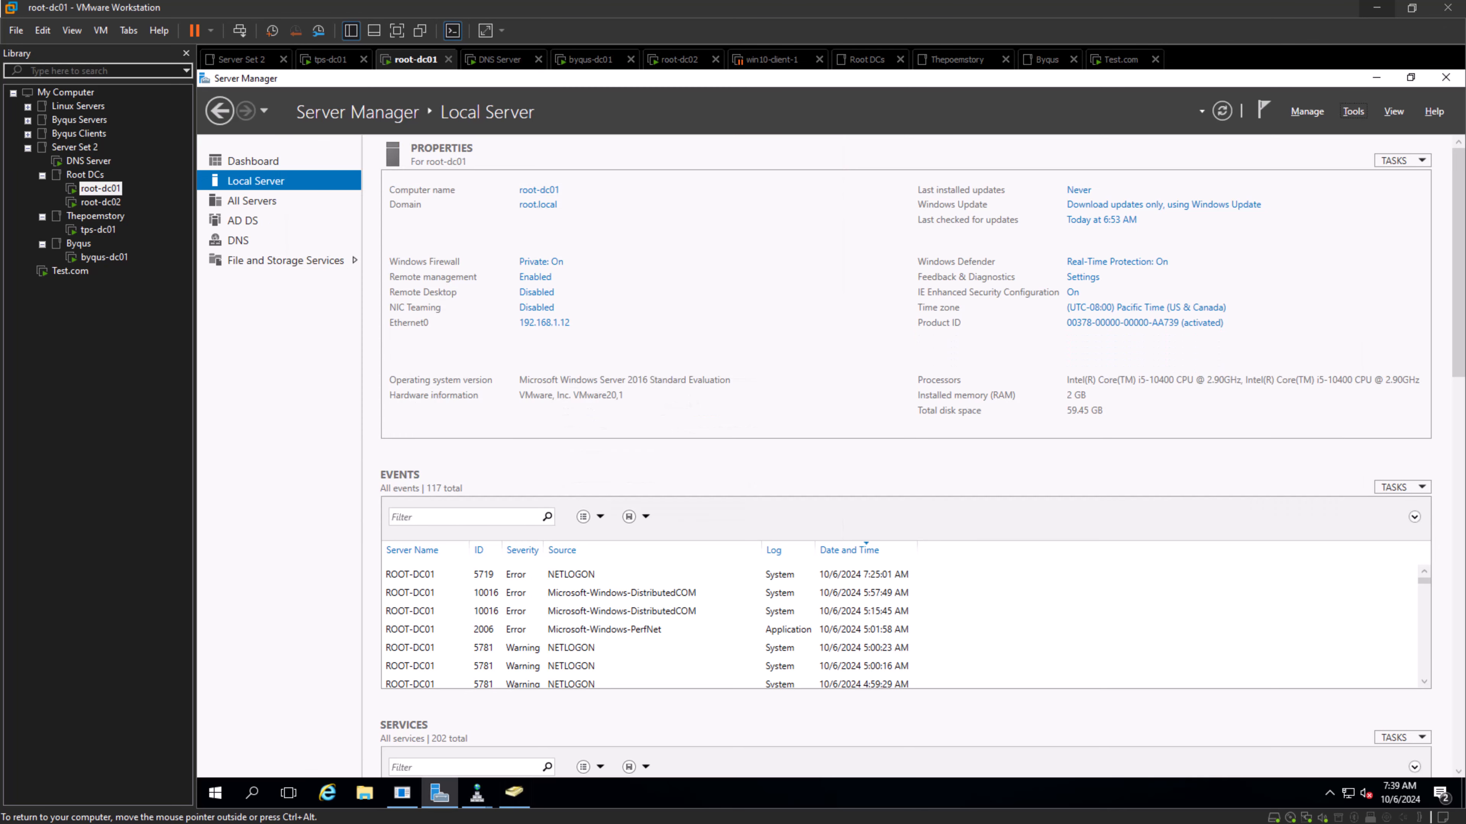
pyautogui.click(514, 793)
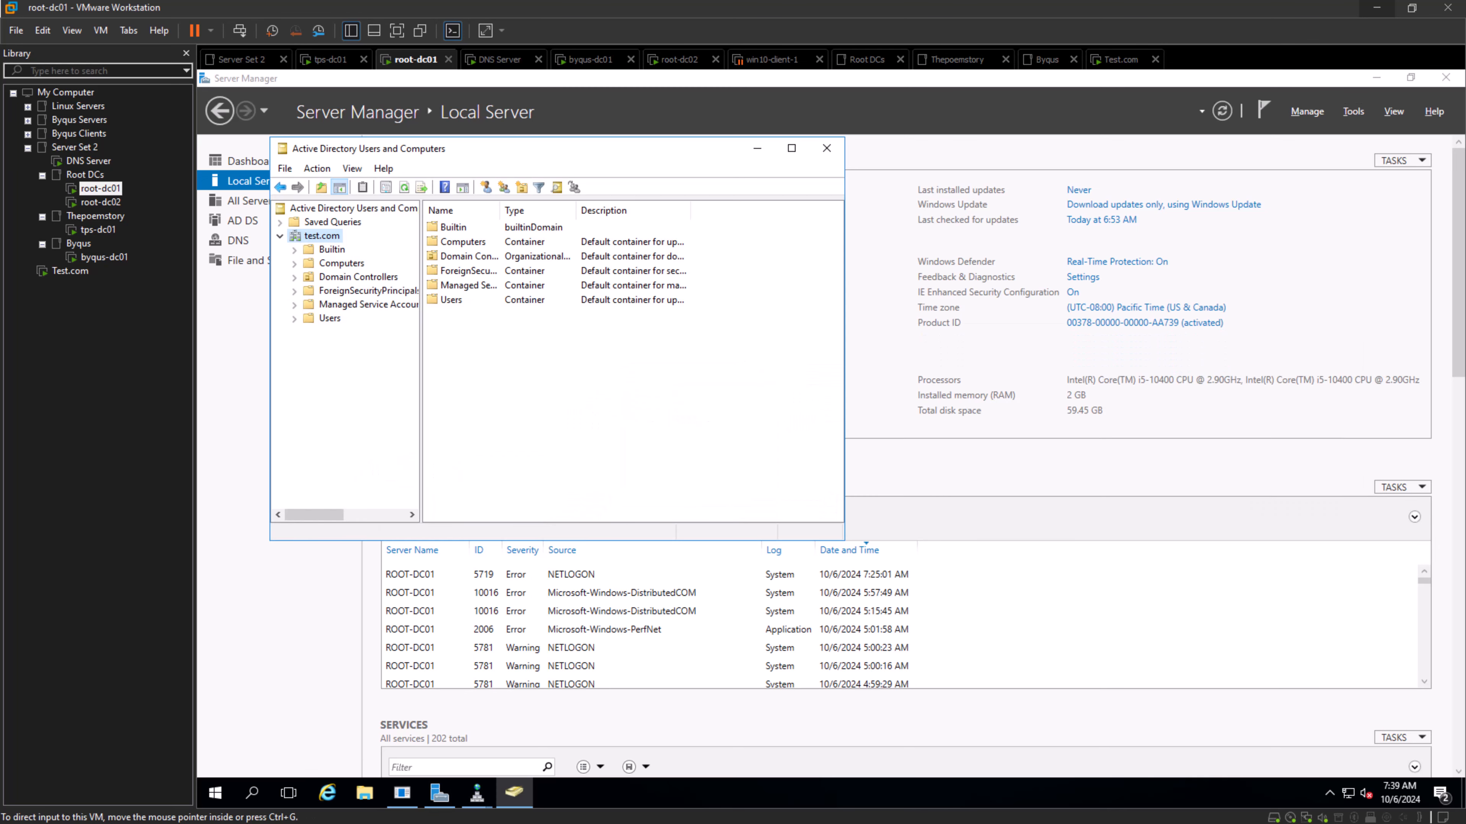
# - In the Notepad notes, write an "Admins:" heading followed by Enterprise Admin, Domain Admin and Schema Admins on separate lines
pyautogui.hotkey('alt', 'Tab')
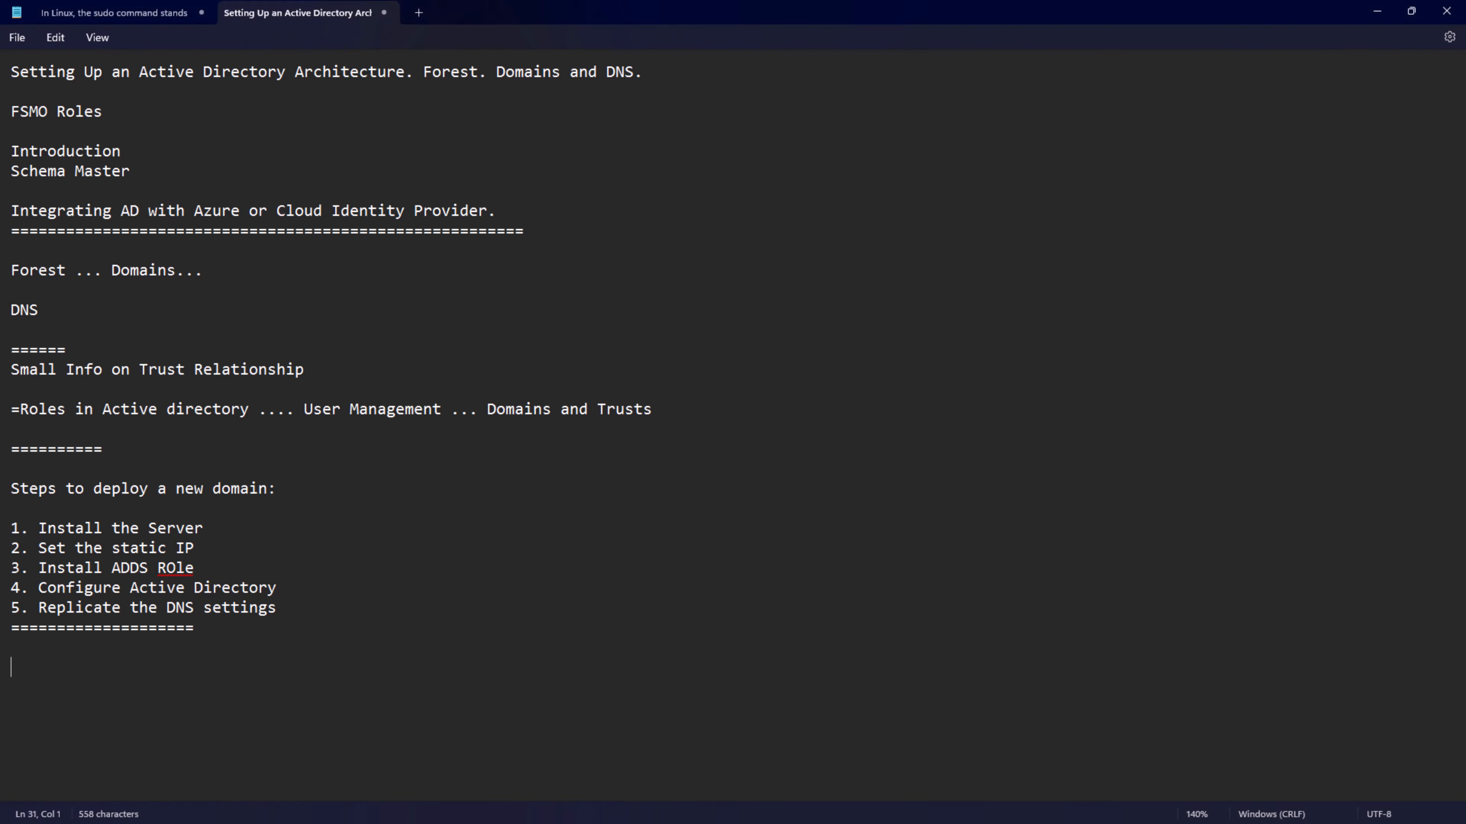
pyautogui.write('Admins:')
pyautogui.press('Return')
pyautogui.write('Enterpr')
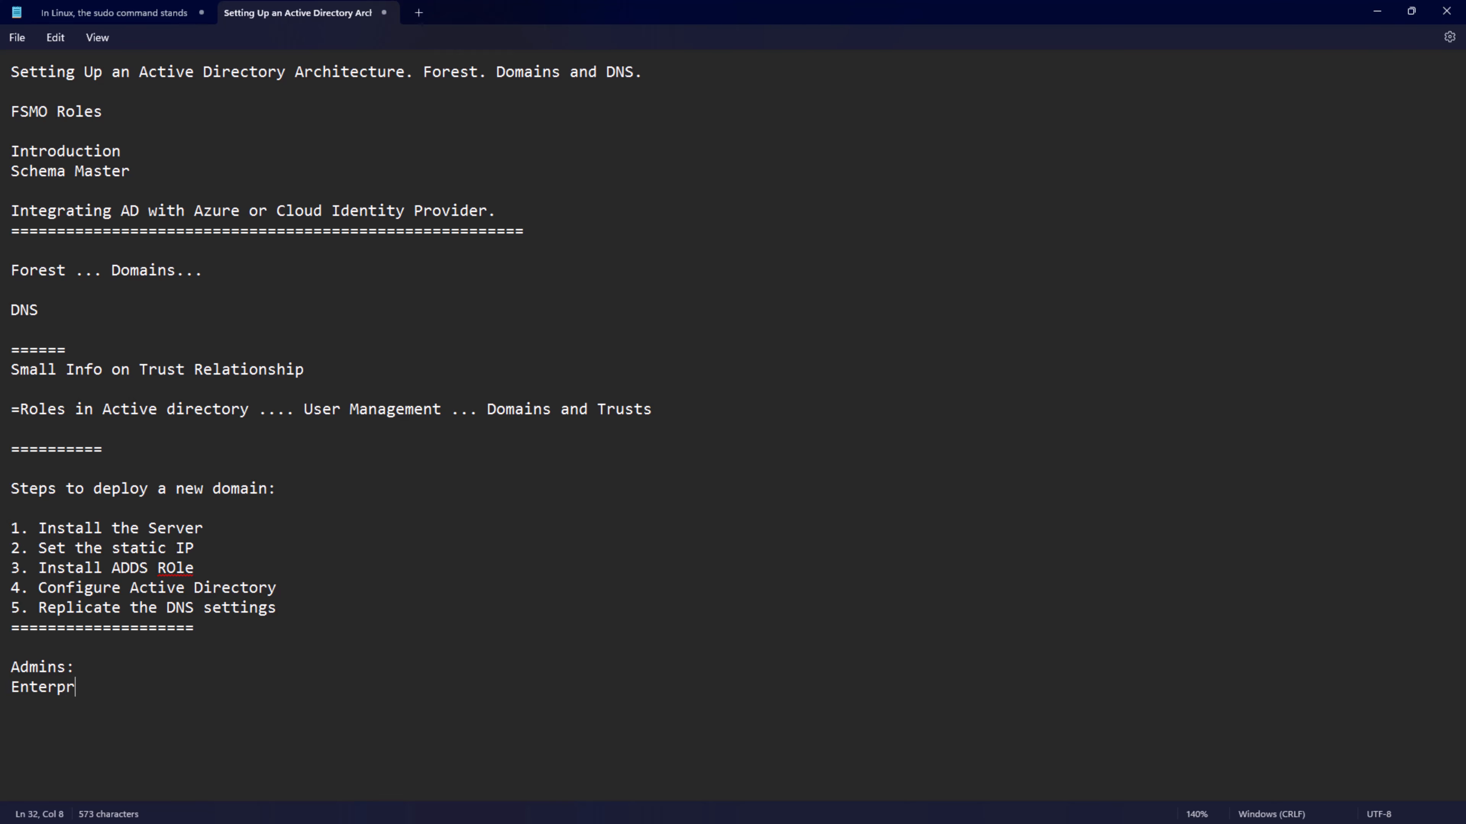
pyautogui.write('ise Admin')
pyautogui.press('Return')
pyautogui.write('Domain Admin')
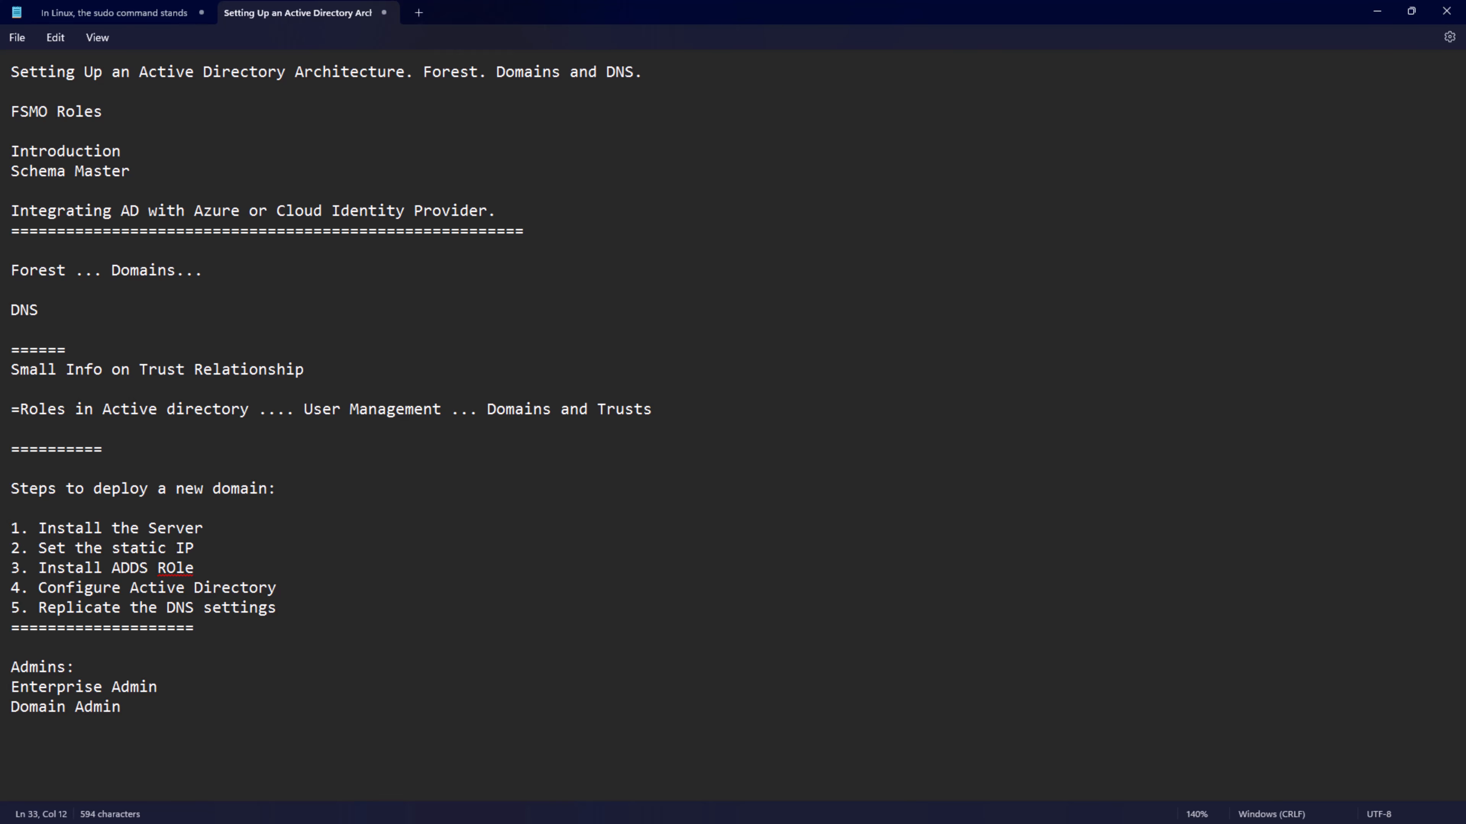
pyautogui.press('Return')
pyautogui.write('Schema Admi')
pyautogui.write('ns')
pyautogui.write('s')
# - Make the Enterprise and Domain entries plural and add a separator line of equals signs below the list before returning to VMware Workstation
pyautogui.press('Up')
pyautogui.write('s')
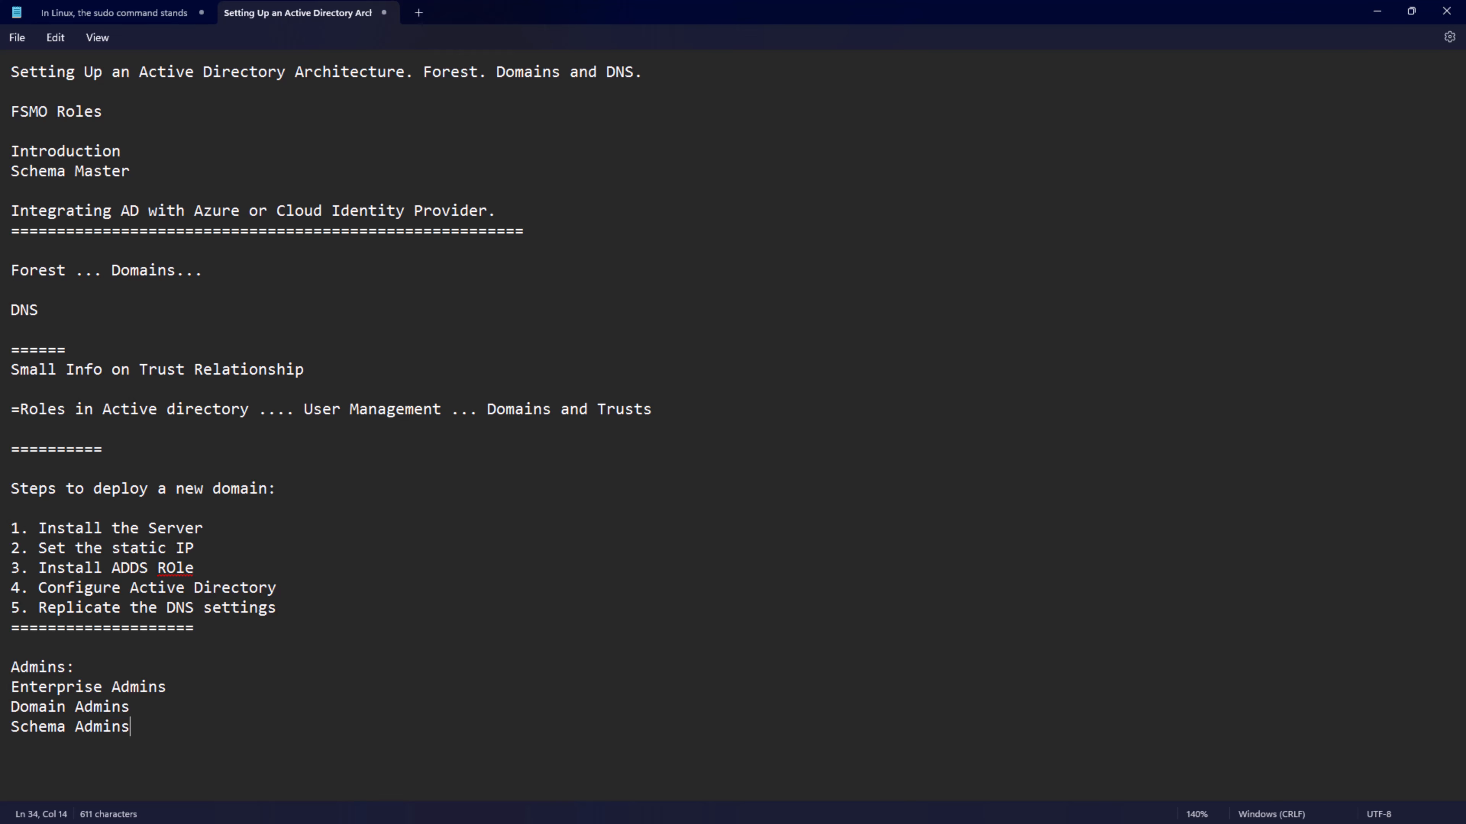
pyautogui.press('Return')
pyautogui.write('====================')
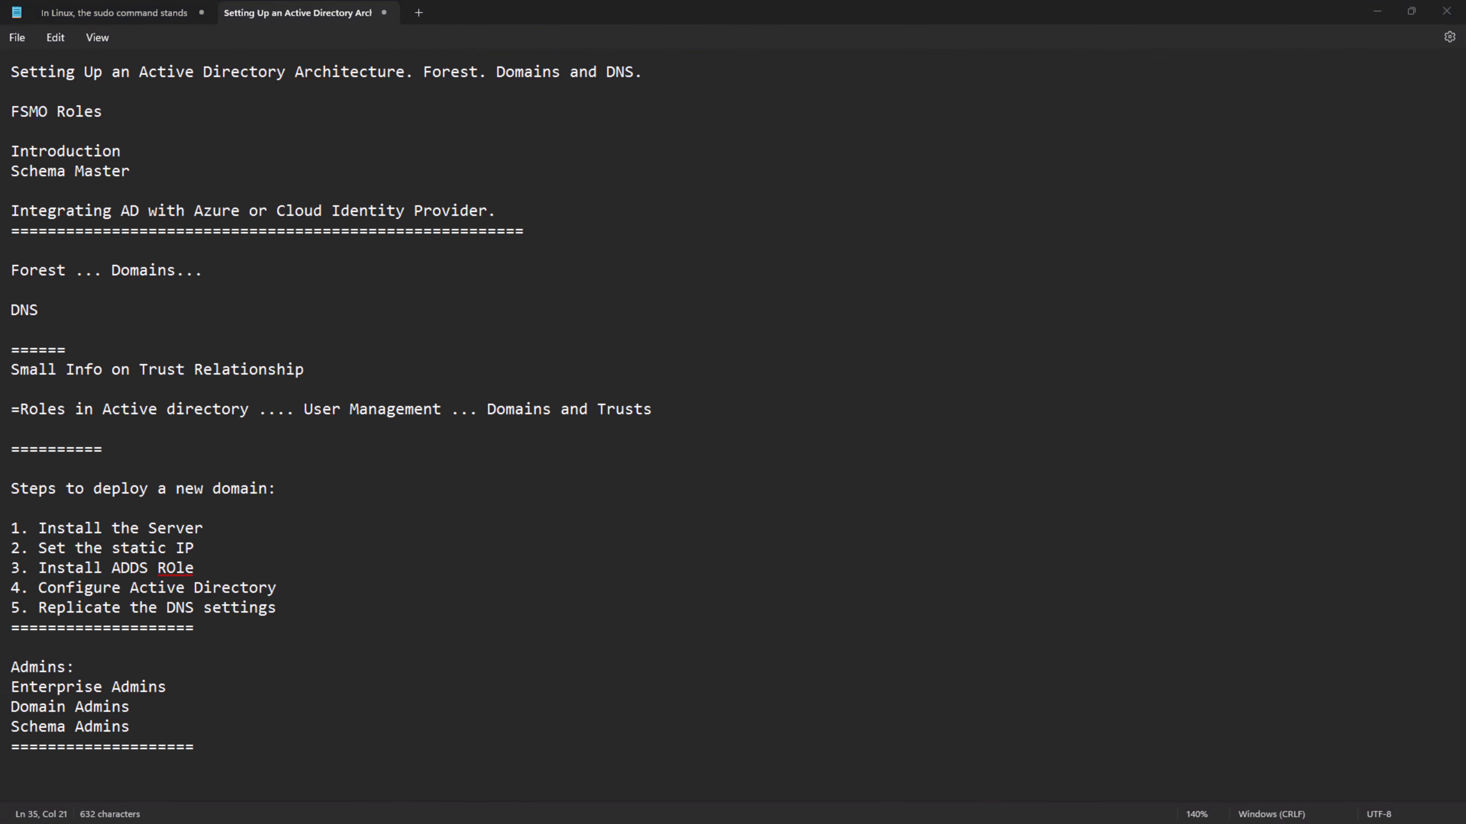
pyautogui.hotkey('alt', 'Tab')
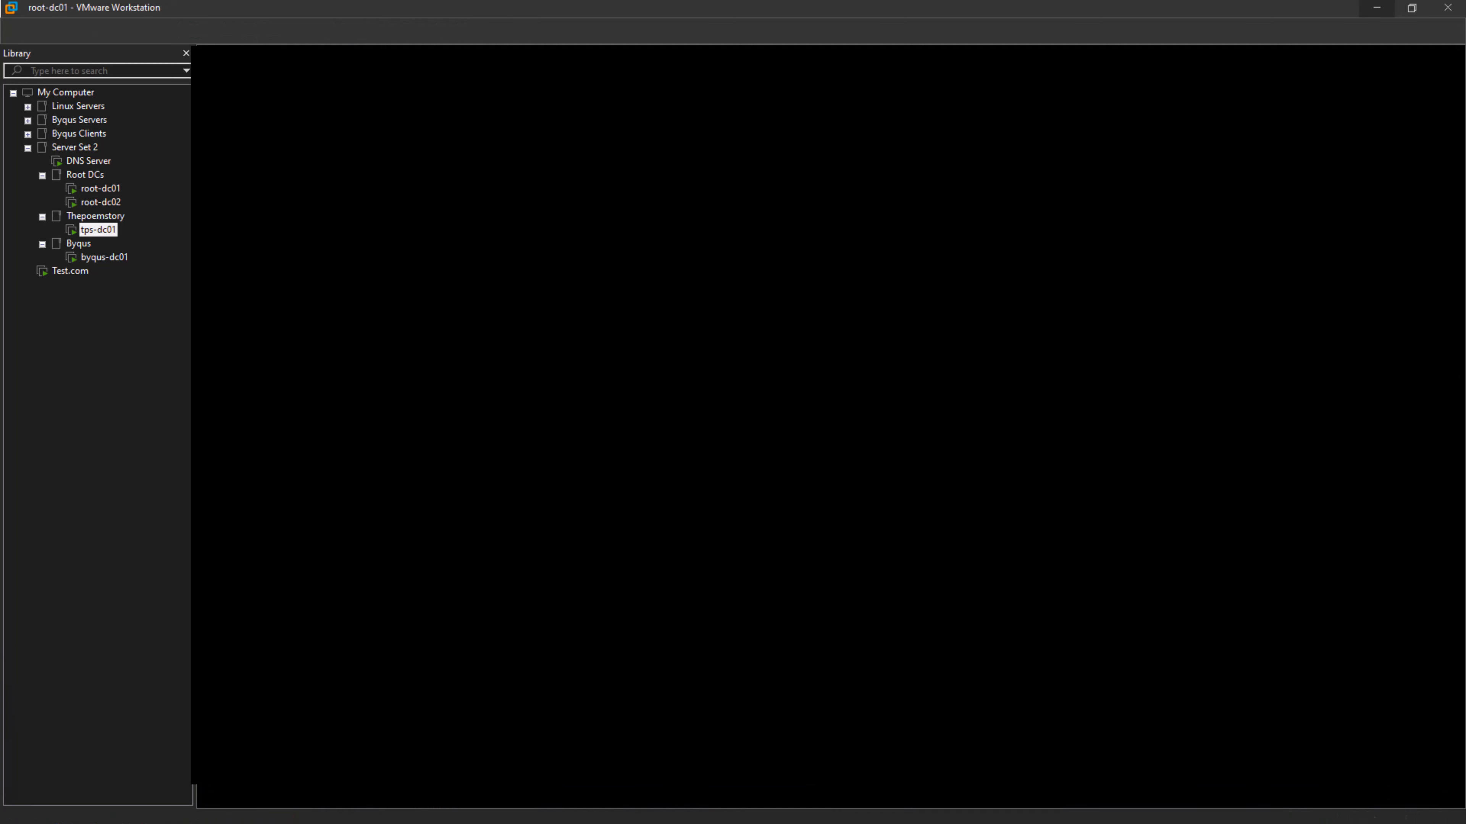